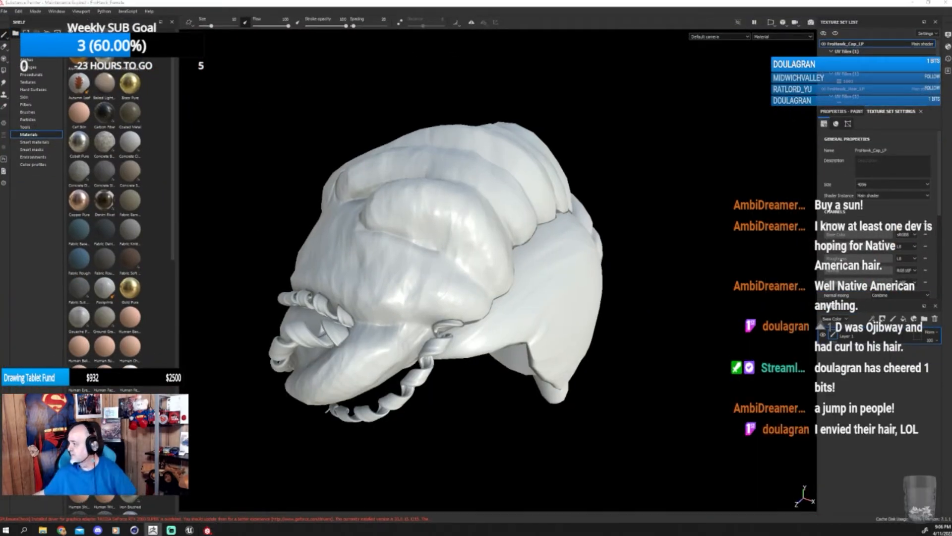
- Switch to ZBrush to examine the sculpted hair on the head, return to Substance Painter and inspect the hair mesh from several angles
{"action": "mouse_move", "coordinate": [951, 181]}
{"action": "left_mouse_down"}
{"action": "mouse_move", "coordinate": [396, 117]}
{"action": "mouse_move", "coordinate": [342, 102]}
{"action": "left_mouse_up"}
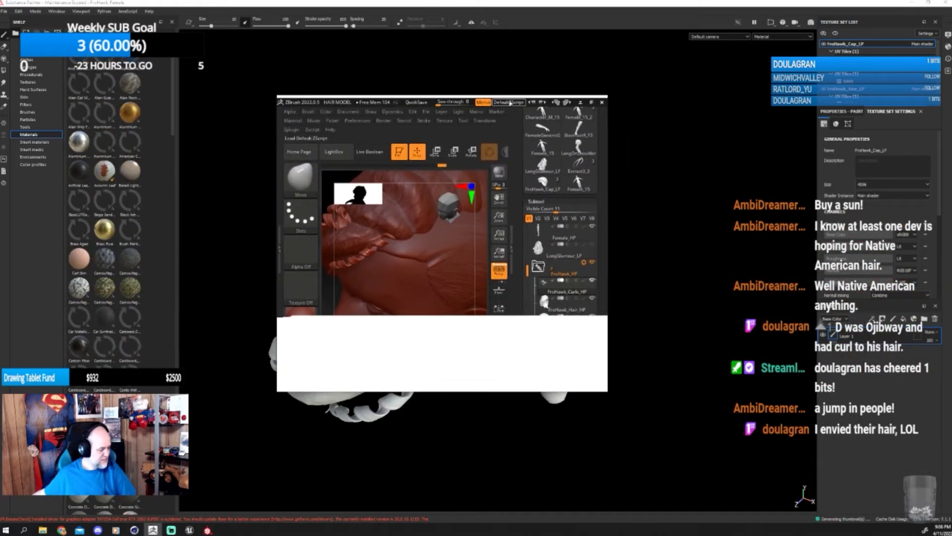
{"action": "left_click", "coordinate": [590, 102]}
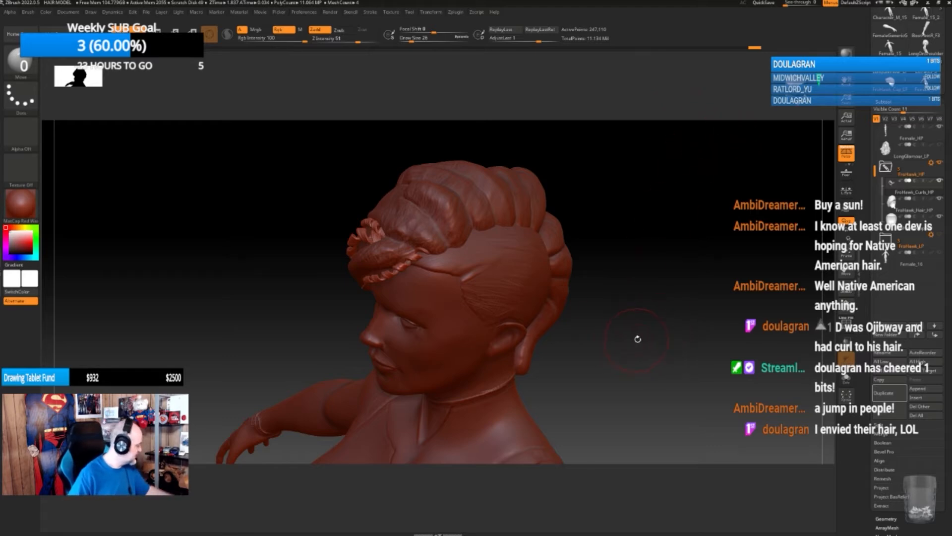
{"action": "mouse_move", "coordinate": [612, 357]}
{"action": "left_mouse_down"}
{"action": "mouse_move", "coordinate": [668, 302]}
{"action": "mouse_move", "coordinate": [652, 331]}
{"action": "mouse_move", "coordinate": [670, 293]}
{"action": "mouse_move", "coordinate": [693, 304]}
{"action": "mouse_move", "coordinate": [647, 318]}
{"action": "mouse_move", "coordinate": [665, 312]}
{"action": "mouse_move", "coordinate": [631, 297]}
{"action": "mouse_move", "coordinate": [657, 308]}
{"action": "mouse_move", "coordinate": [668, 327]}
{"action": "mouse_move", "coordinate": [642, 325]}
{"action": "mouse_move", "coordinate": [630, 312]}
{"action": "left_mouse_up"}
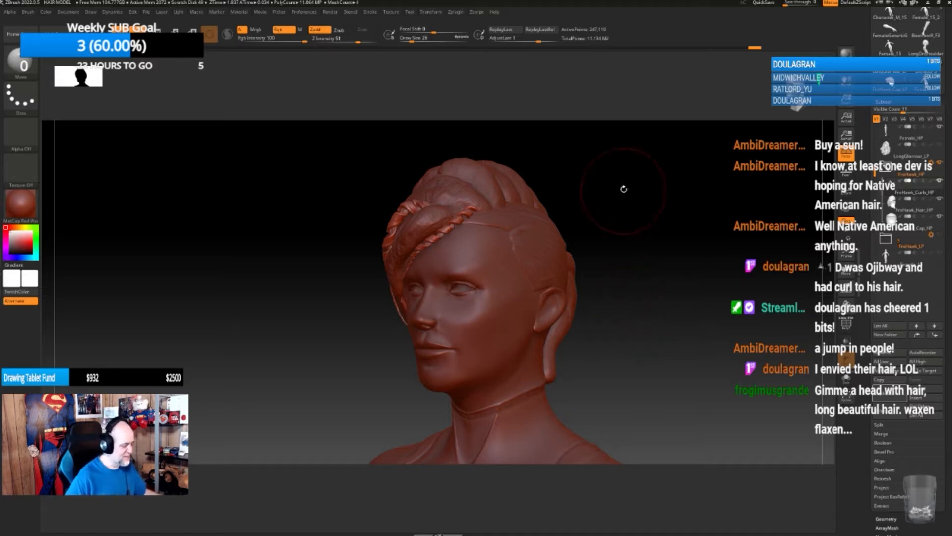
{"action": "mouse_move", "coordinate": [606, 253]}
{"action": "left_mouse_down"}
{"action": "mouse_move", "coordinate": [623, 262]}
{"action": "mouse_move", "coordinate": [602, 291]}
{"action": "mouse_move", "coordinate": [600, 339]}
{"action": "mouse_move", "coordinate": [564, 351]}
{"action": "mouse_move", "coordinate": [623, 270]}
{"action": "mouse_move", "coordinate": [606, 326]}
{"action": "mouse_move", "coordinate": [631, 325]}
{"action": "left_mouse_up"}
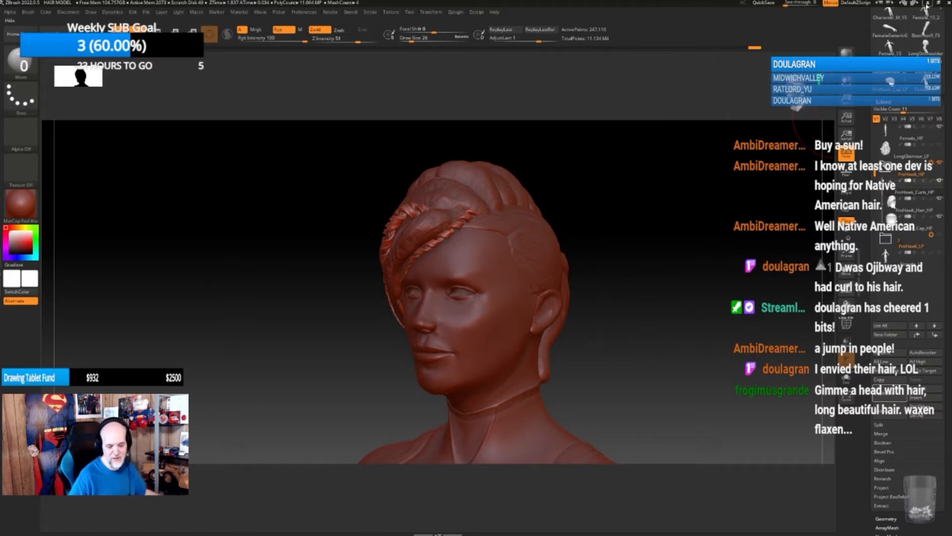
{"action": "left_click", "coordinate": [928, 3]}
{"action": "mouse_move", "coordinate": [593, 247]}
{"action": "left_mouse_down", "text": "alt"}
{"action": "mouse_move", "coordinate": [614, 244]}
{"action": "mouse_move", "coordinate": [506, 197]}
{"action": "mouse_move", "coordinate": [546, 242]}
{"action": "left_mouse_up", "text": "alt"}
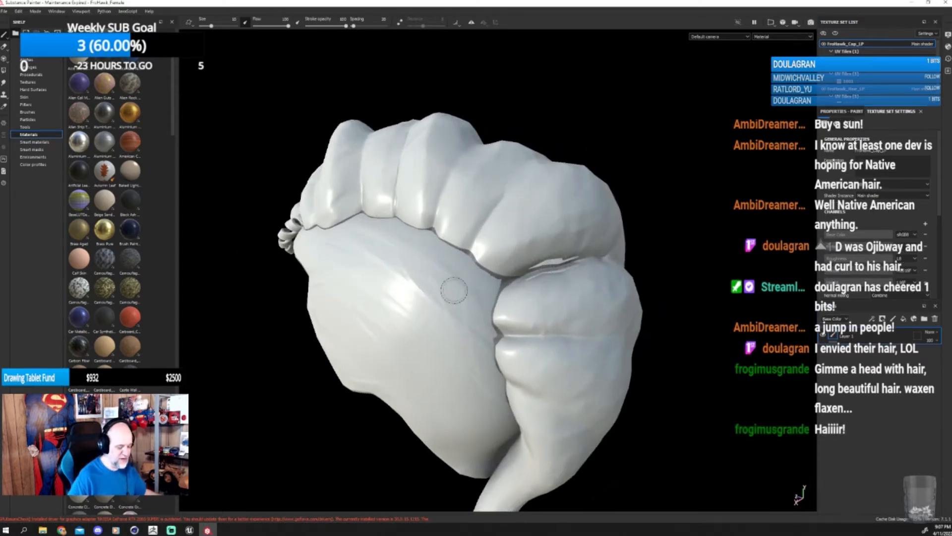
{"action": "mouse_move", "coordinate": [389, 287]}
{"action": "left_mouse_down", "text": "alt"}
{"action": "mouse_move", "coordinate": [561, 276]}
{"action": "mouse_move", "coordinate": [410, 291]}
{"action": "mouse_move", "coordinate": [555, 268]}
{"action": "mouse_move", "coordinate": [543, 263]}
{"action": "mouse_move", "coordinate": [618, 191]}
{"action": "mouse_move", "coordinate": [683, 206]}
{"action": "mouse_move", "coordinate": [623, 248]}
{"action": "mouse_move", "coordinate": [565, 253]}
{"action": "mouse_move", "coordinate": [592, 261]}
{"action": "mouse_move", "coordinate": [426, 203]}
{"action": "mouse_move", "coordinate": [491, 248]}
{"action": "left_mouse_up", "text": "alt"}
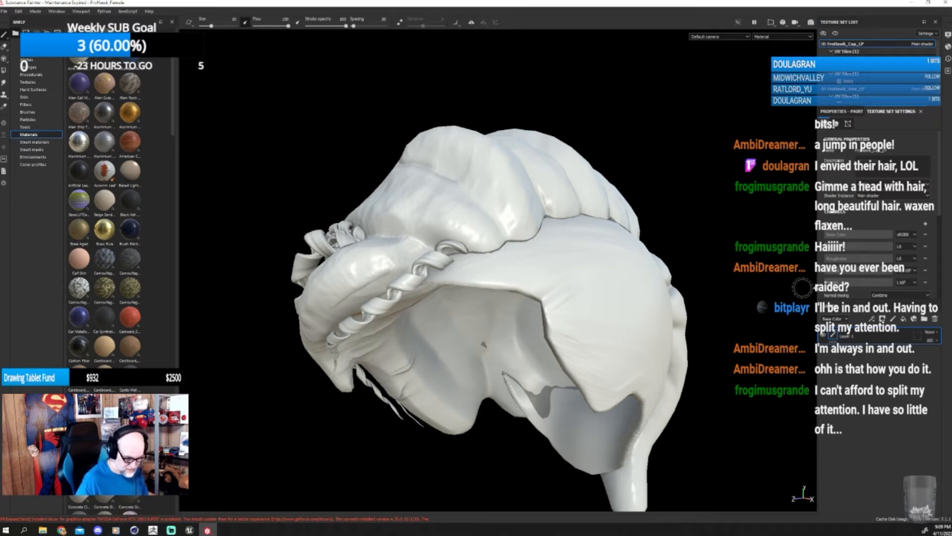
- Rename the existing paint layer Height, and add a fill layer named Red with a black mask above it
{"action": "double_click", "coordinate": [850, 338]}
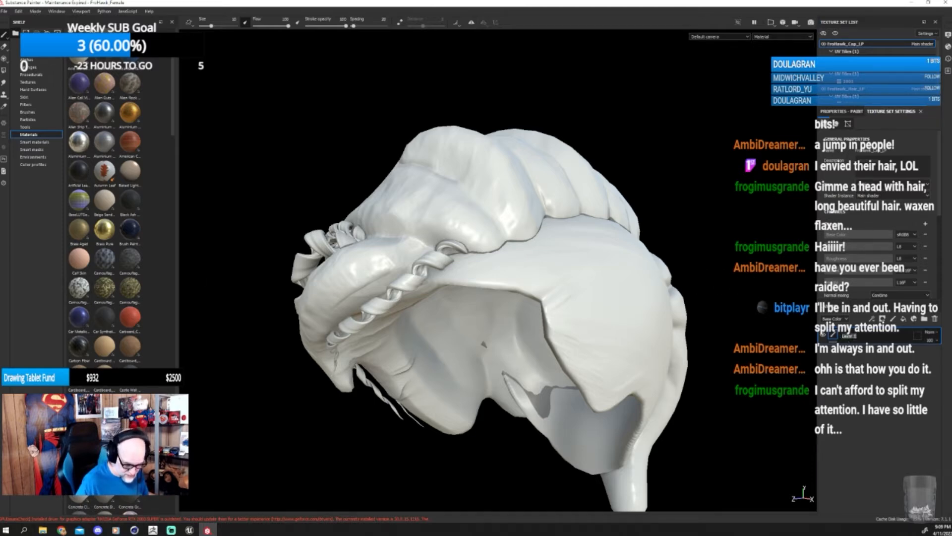
{"action": "type", "text": "Height"}
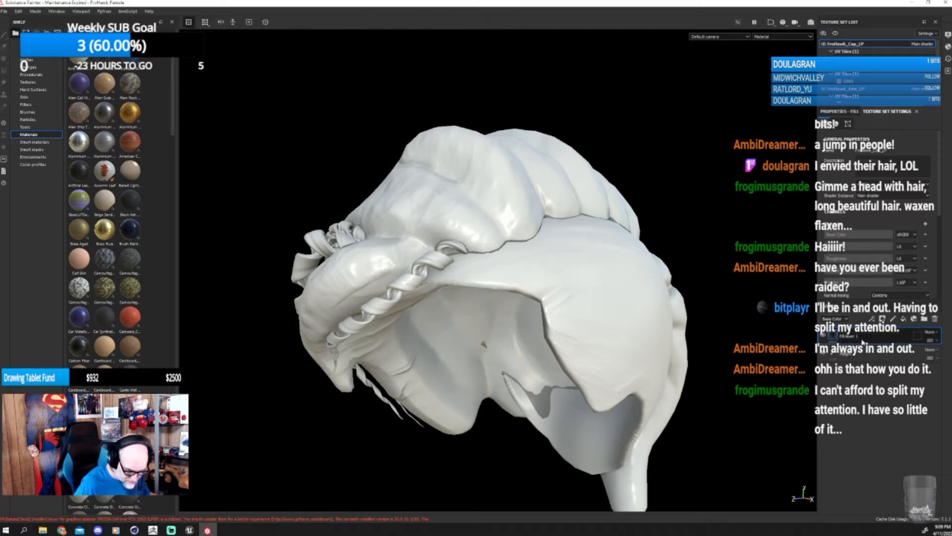
{"action": "double_click", "coordinate": [854, 337]}
{"action": "type", "text": "Bas"}
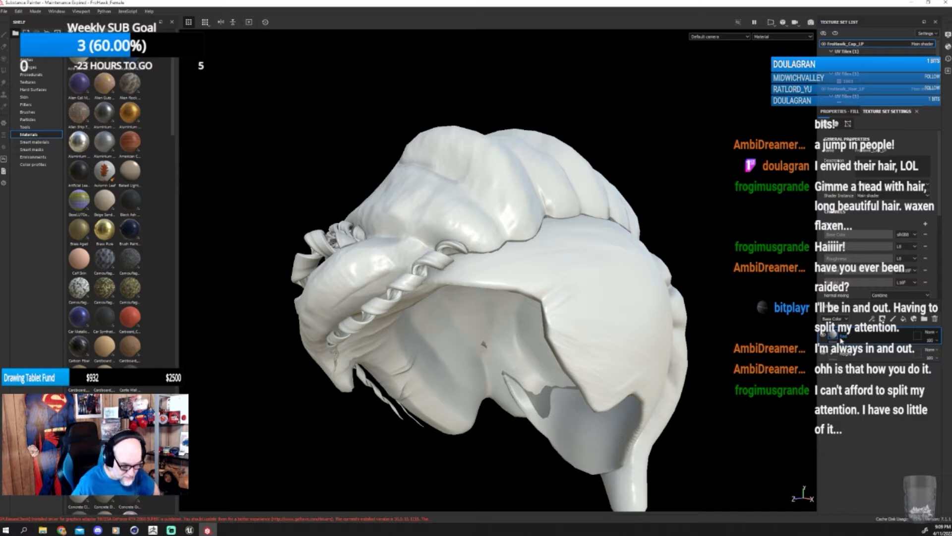
{"action": "right_click", "coordinate": [854, 337]}
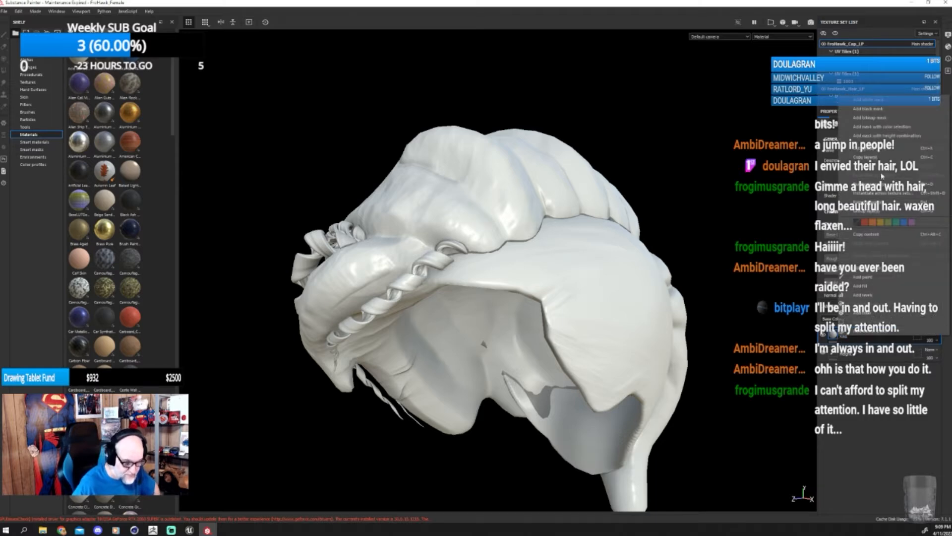
{"action": "left_click", "coordinate": [870, 110]}
- Set the Red fill layer's base color to pure red and leave only its color and height channels active
{"action": "left_click", "coordinate": [830, 335]}
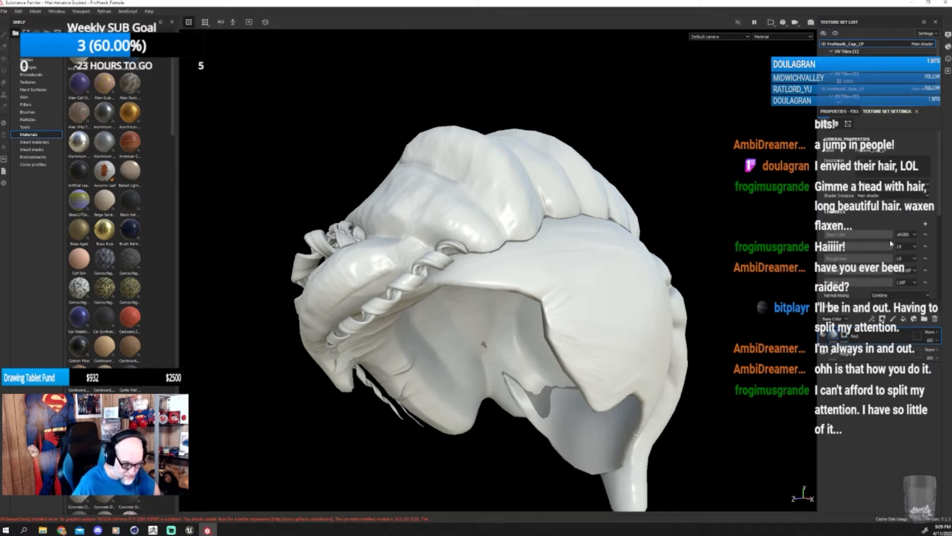
{"action": "left_click", "coordinate": [846, 113]}
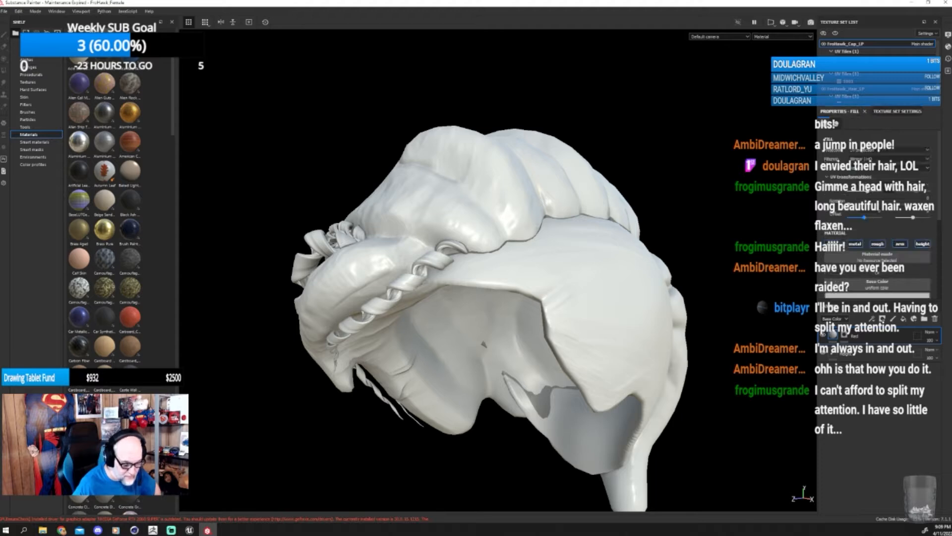
{"action": "left_click", "coordinate": [879, 209]}
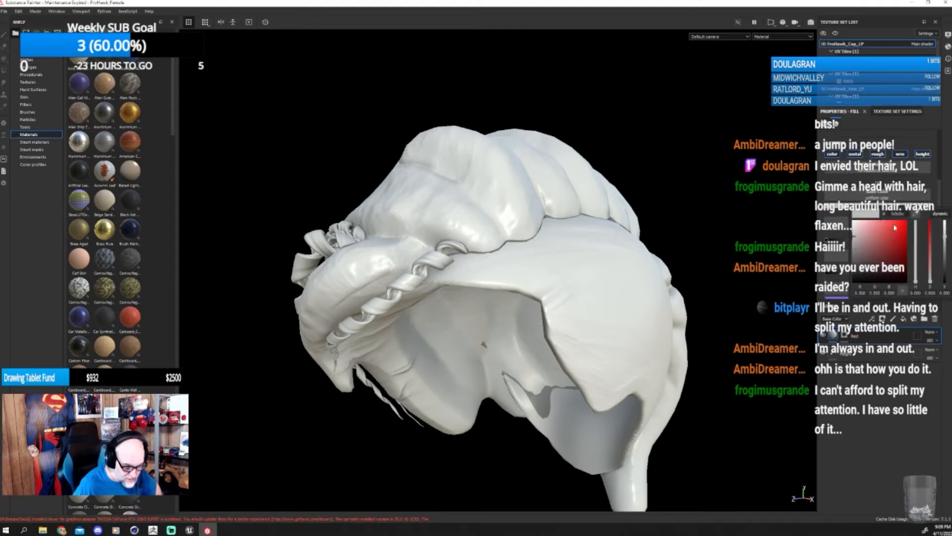
{"action": "left_click", "coordinate": [900, 155]}
{"action": "left_click", "coordinate": [859, 155]}
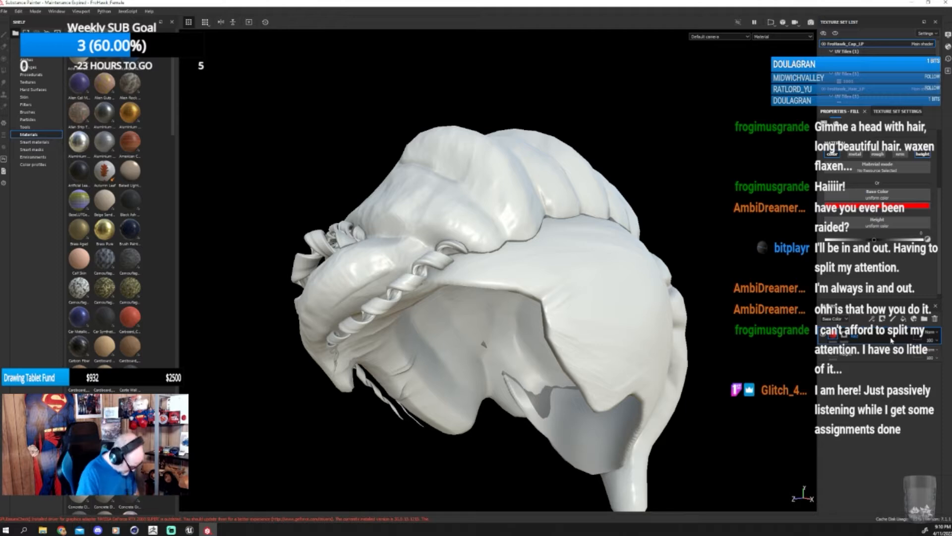
- Duplicate the Red fill layer twice and set the middle layer's base color to pure green
{"action": "key", "text": "ctrl+d"}
{"action": "key", "text": "ctrl+d"}
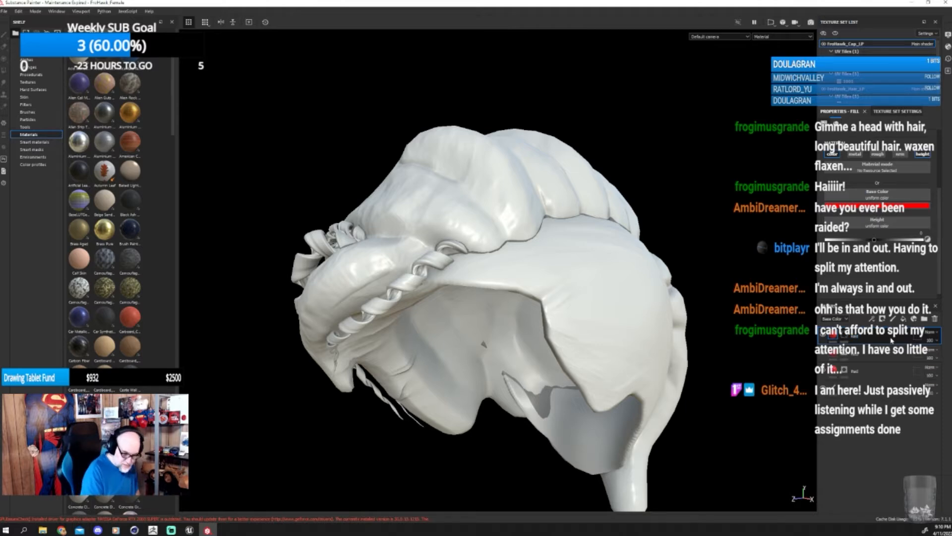
{"action": "left_click", "coordinate": [862, 355]}
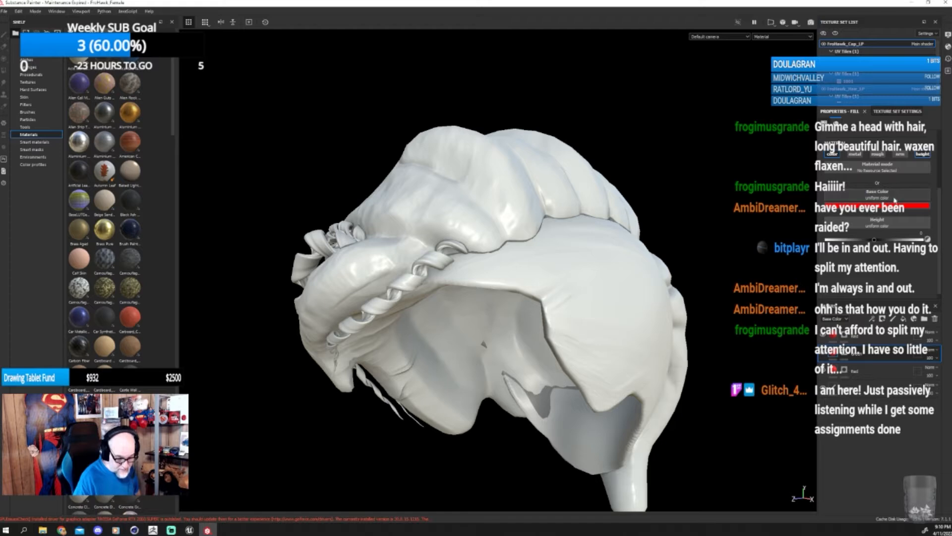
{"action": "left_click", "coordinate": [900, 206]}
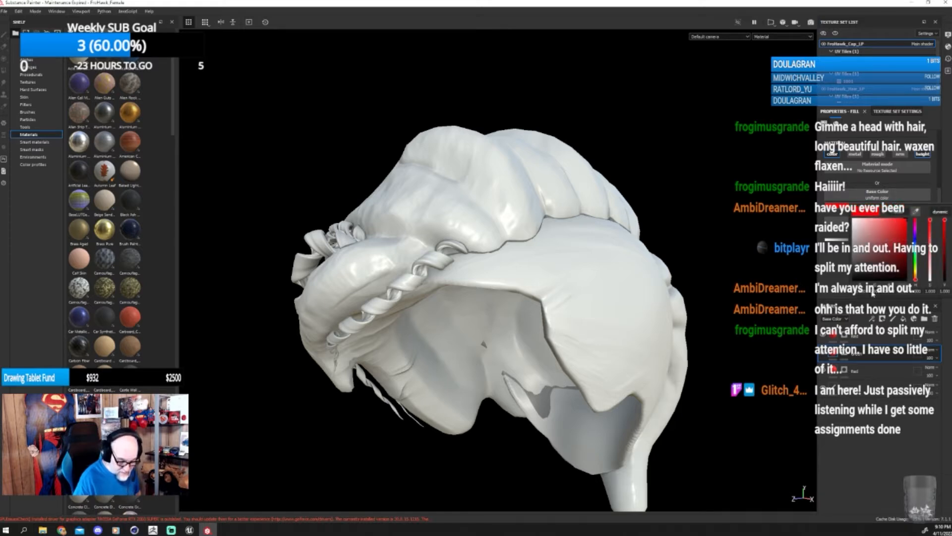
{"action": "type", "text": "1"}
{"action": "key", "text": "Return"}
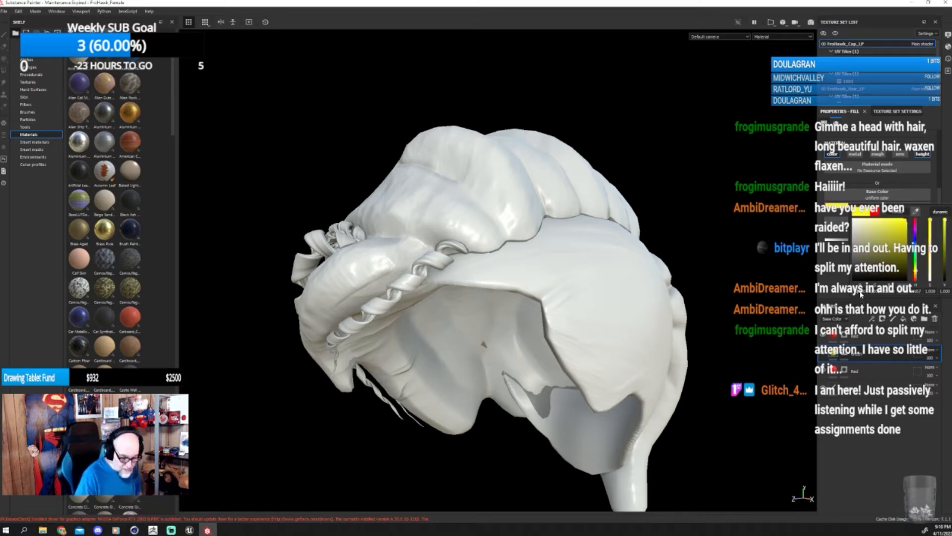
{"action": "type", "text": "0"}
{"action": "key", "text": "Return"}
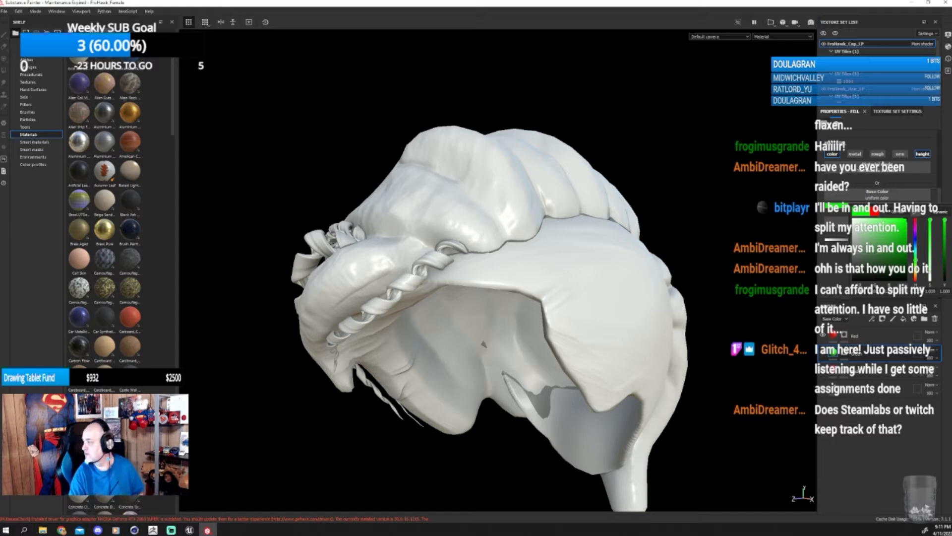
{"action": "left_click", "coordinate": [482, 341]}
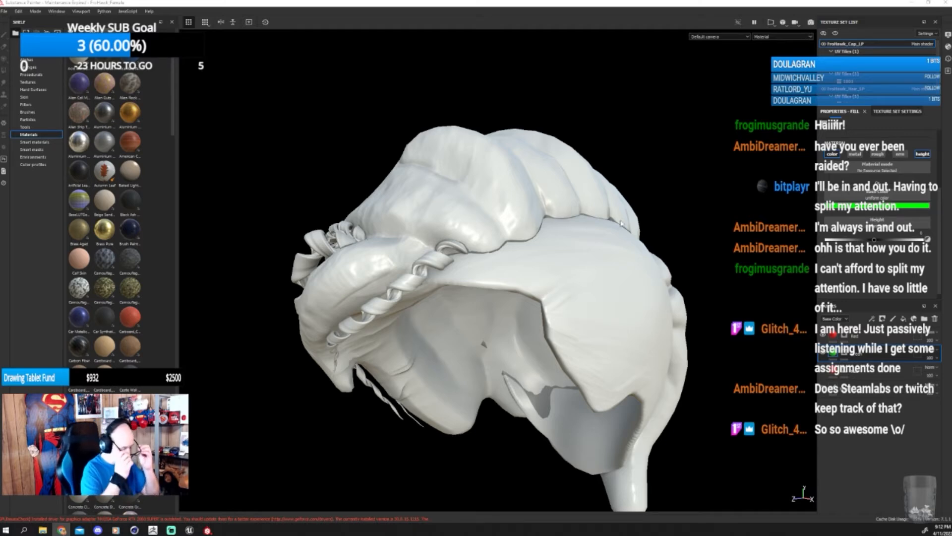
- Set the base color of the lowest of the three masked fill layers to pure blue
{"action": "left_click", "coordinate": [866, 371]}
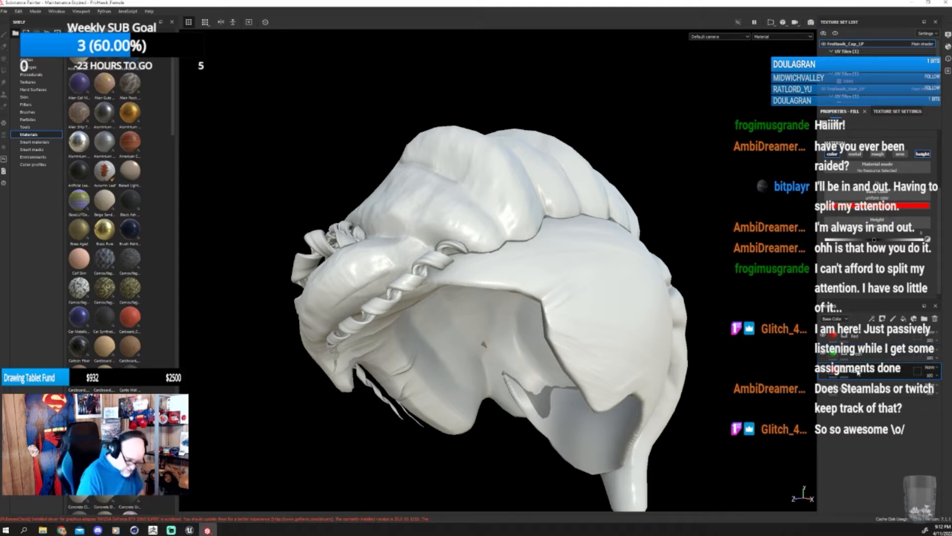
{"action": "left_click", "coordinate": [877, 208]}
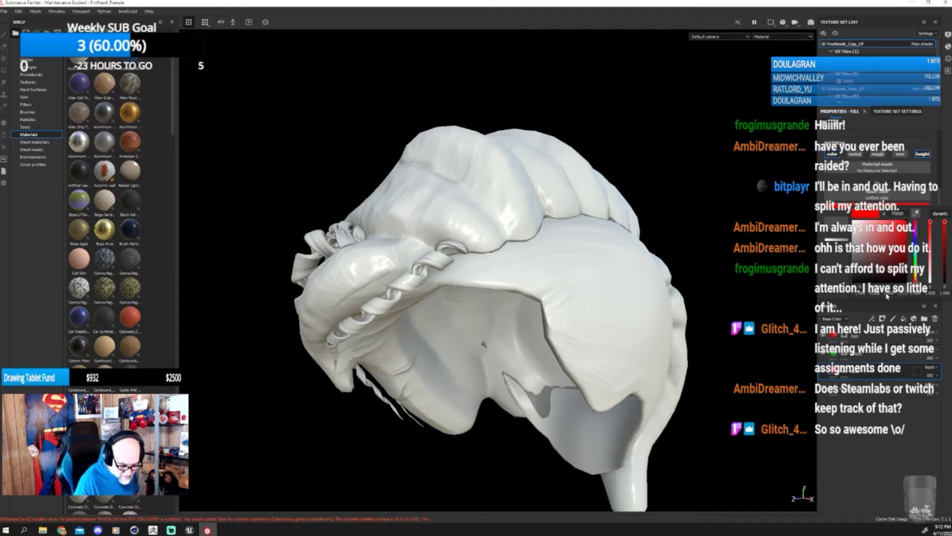
{"action": "type", "text": "1"}
{"action": "key", "text": "Return"}
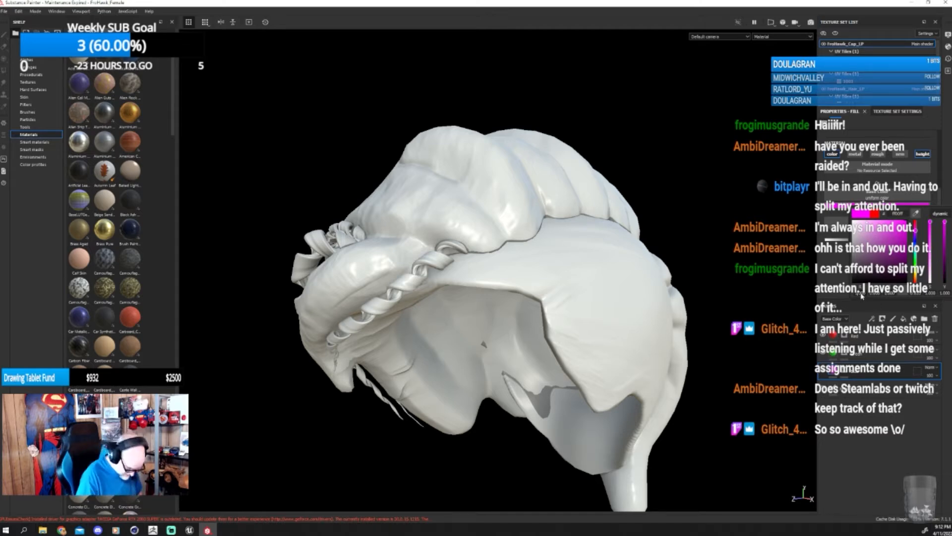
{"action": "type", "text": "00"}
{"action": "key", "text": "Return"}
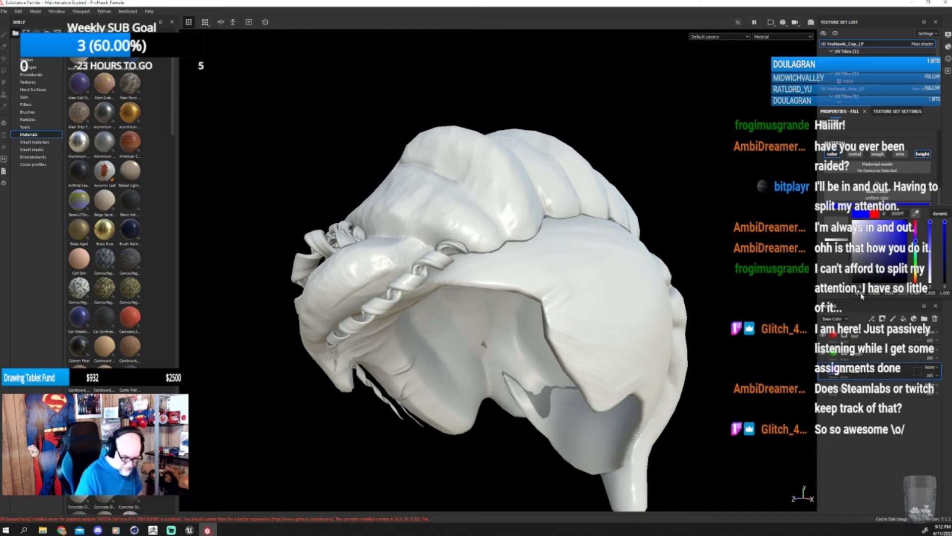
{"action": "left_click", "coordinate": [893, 415]}
- Add a fill layer directly beneath the blue layer, with only its color and height channels active
{"action": "left_click", "coordinate": [903, 320]}
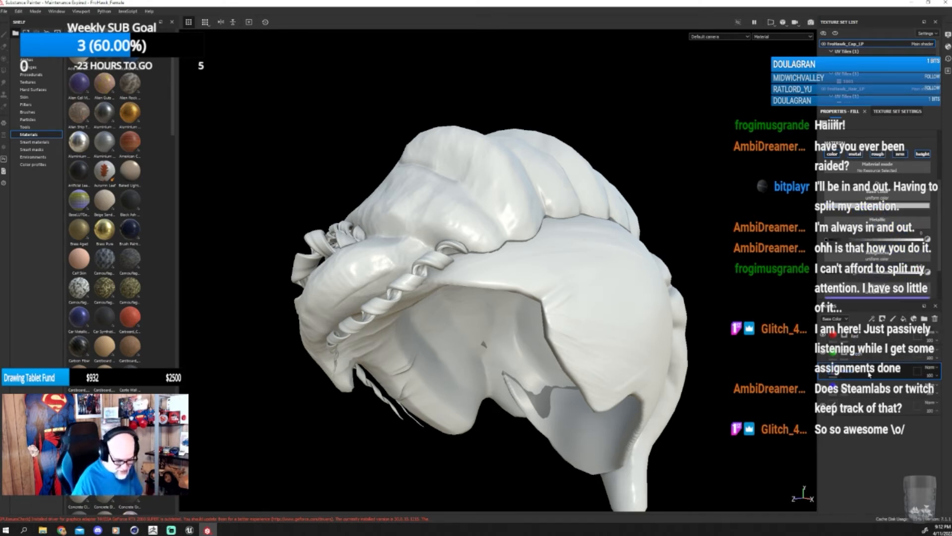
{"action": "left_click_drag", "start_coordinate": [869, 374], "coordinate": [852, 395]}
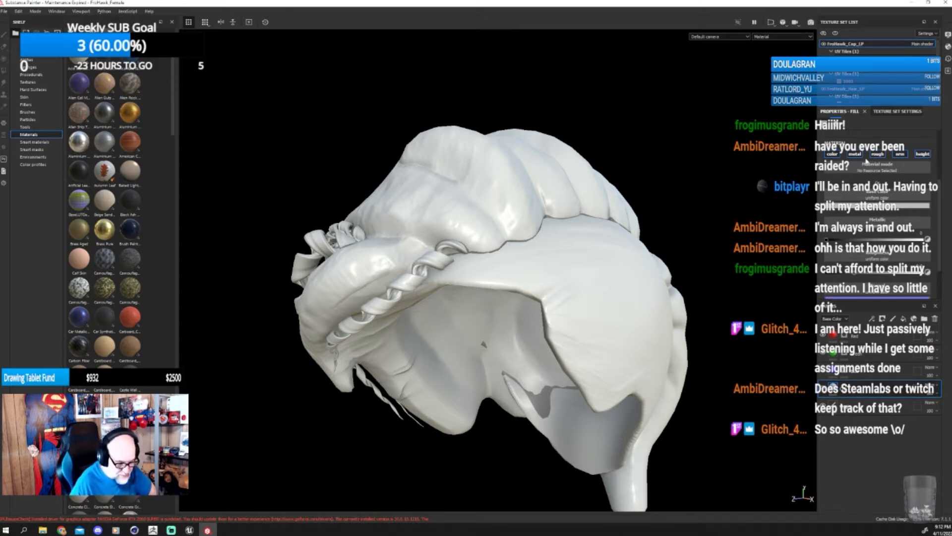
{"action": "left_click", "coordinate": [855, 154]}
{"action": "left_click", "coordinate": [877, 154]}
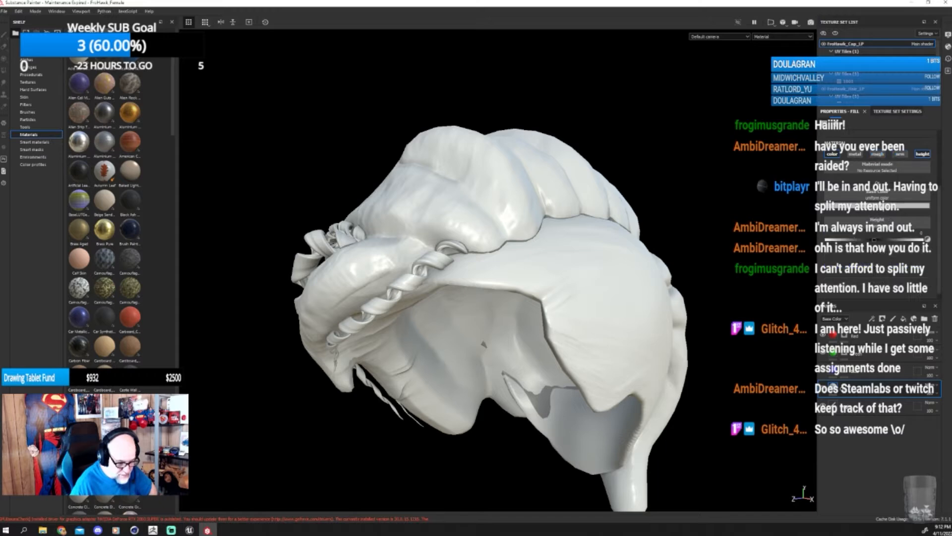
- Set the base color of the new unmasked fill layer to pure white
{"action": "left_click", "coordinate": [884, 206]}
{"action": "left_click_drag", "start_coordinate": [862, 229], "coordinate": [846, 213]}
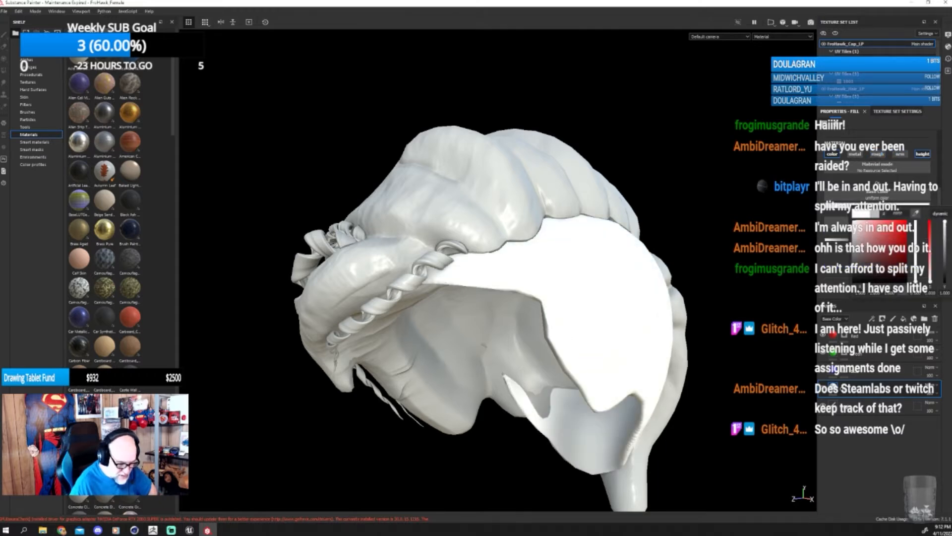
{"action": "left_click", "coordinate": [880, 441]}
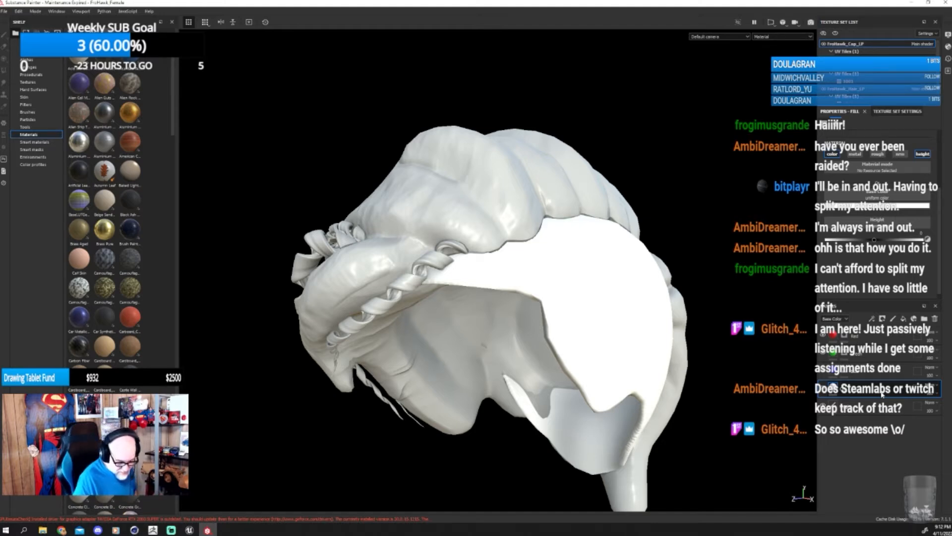
- Duplicate the white fill layer and set the lower copy's base color to black
{"action": "key", "text": "ctrl+d"}
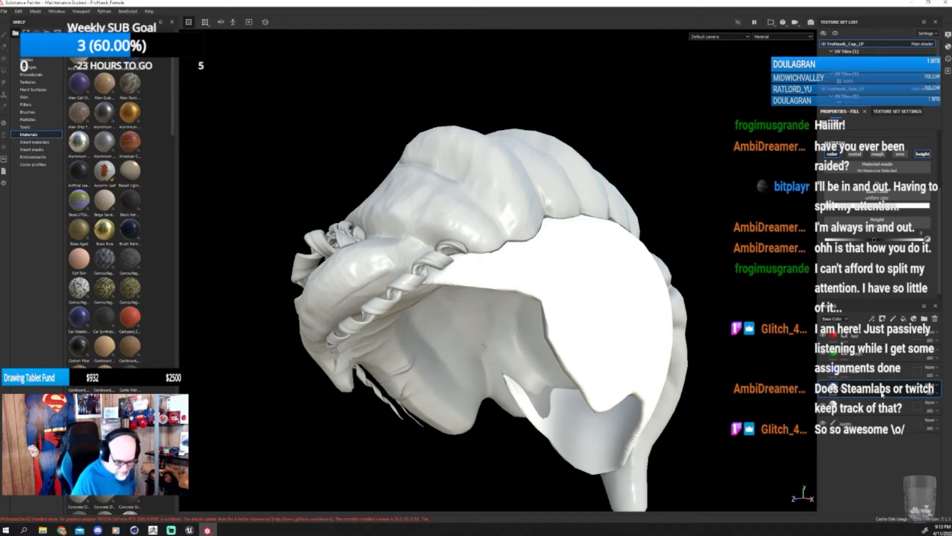
{"action": "left_click", "coordinate": [843, 410]}
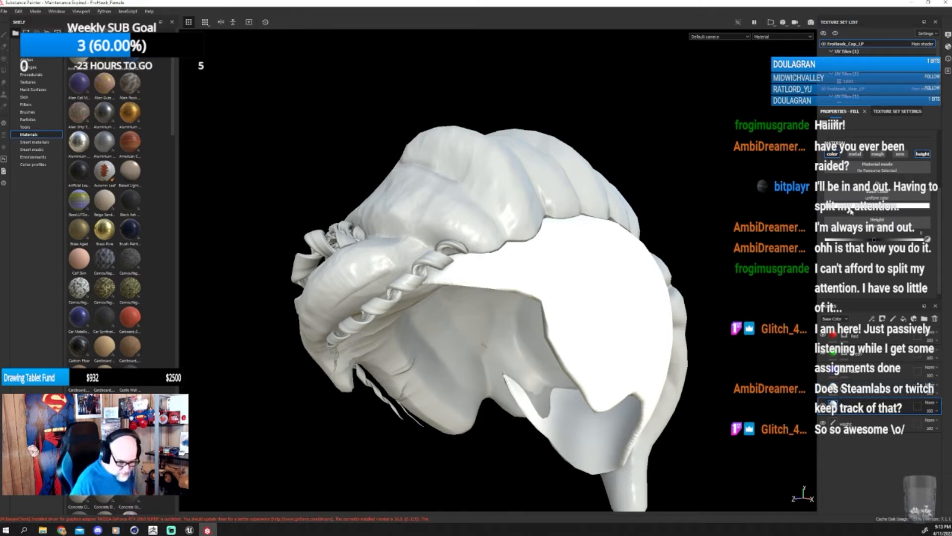
{"action": "left_click", "coordinate": [852, 207]}
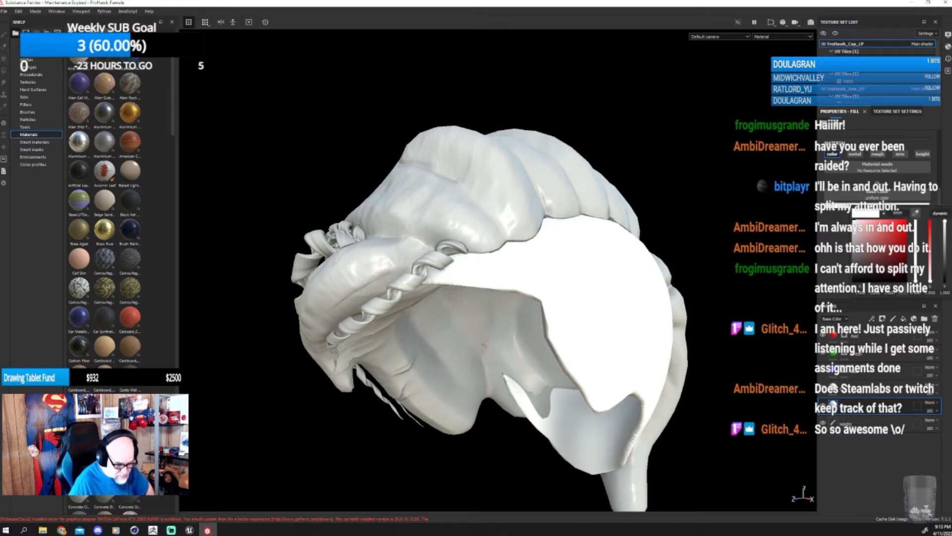
{"action": "left_click_drag", "start_coordinate": [874, 238], "coordinate": [846, 292]}
- Group all the fill layers, from Red down to the black one, into a folder above the Height layer
{"action": "left_click", "coordinate": [866, 337]}
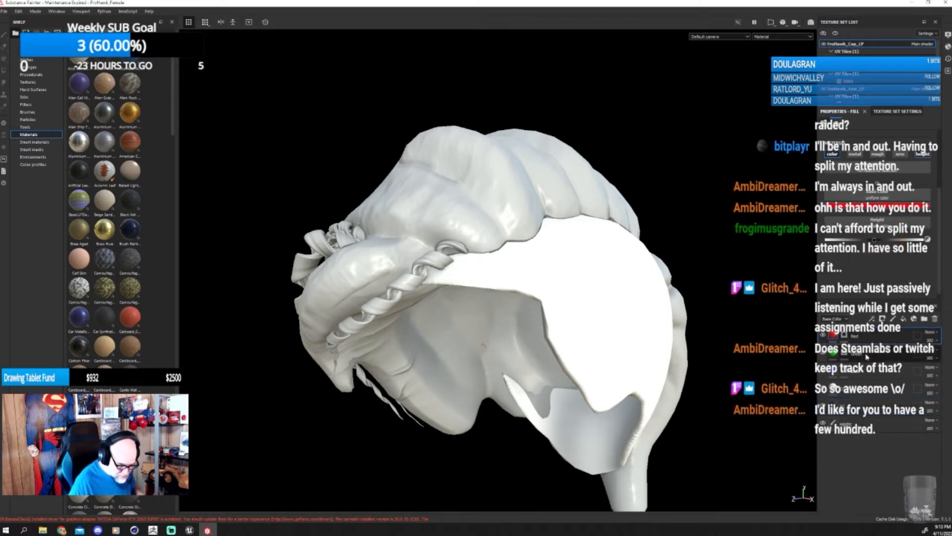
{"action": "left_click", "coordinate": [862, 410], "text": "shift"}
{"action": "right_click", "coordinate": [862, 410]}
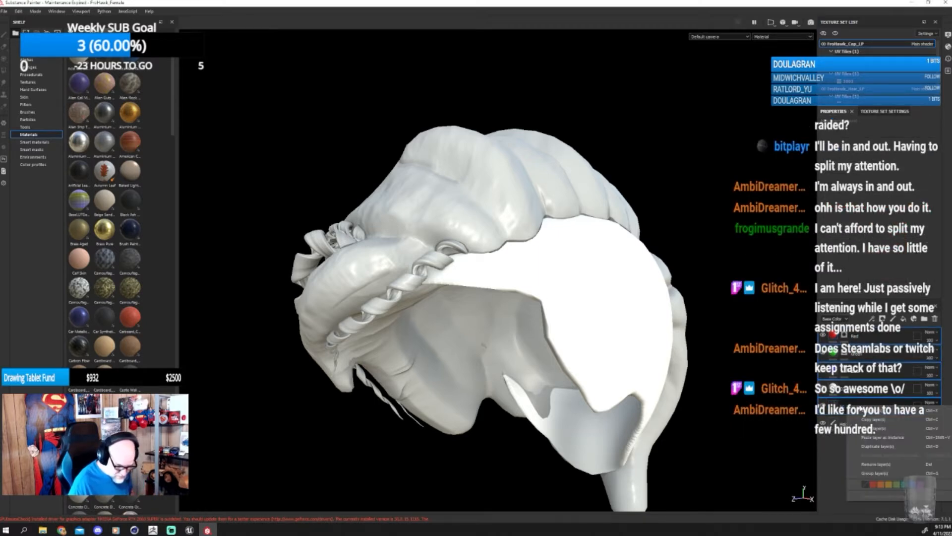
{"action": "left_click", "coordinate": [876, 473]}
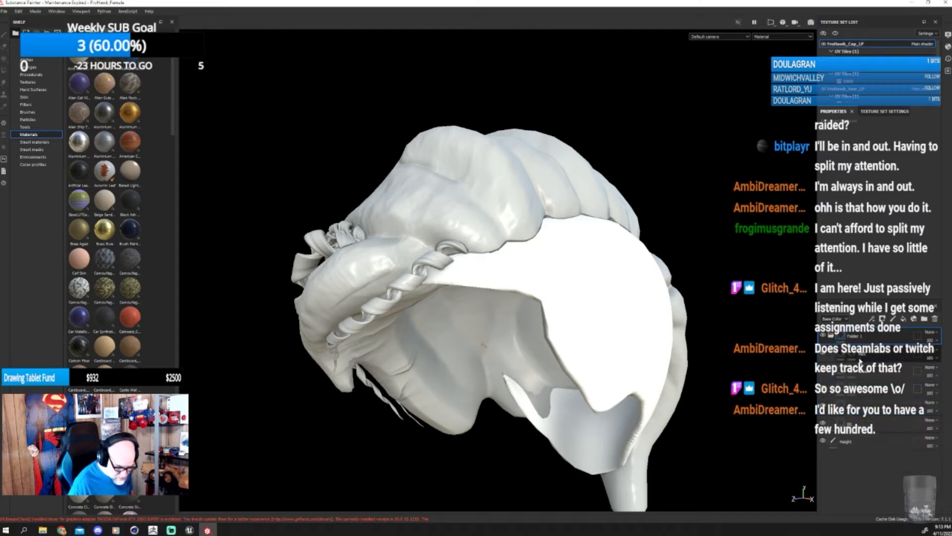
- Add a black mask to the folder that holds all the fill layers
{"action": "right_click", "coordinate": [843, 335]}
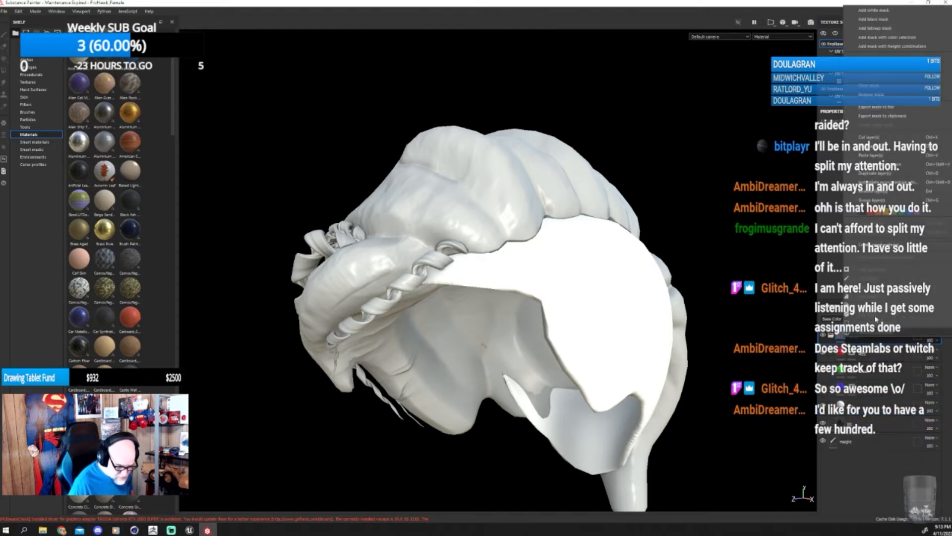
{"action": "left_click", "coordinate": [863, 12]}
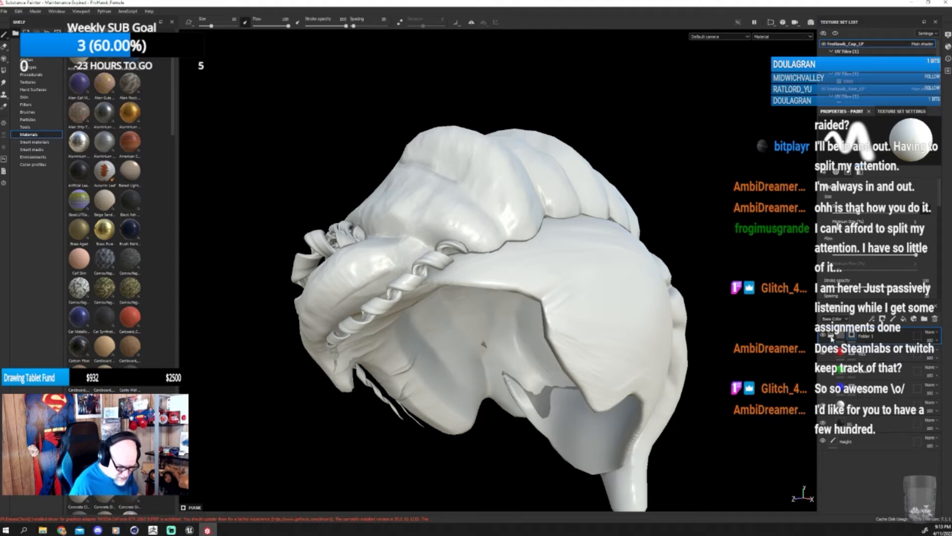
{"action": "left_click", "coordinate": [831, 338]}
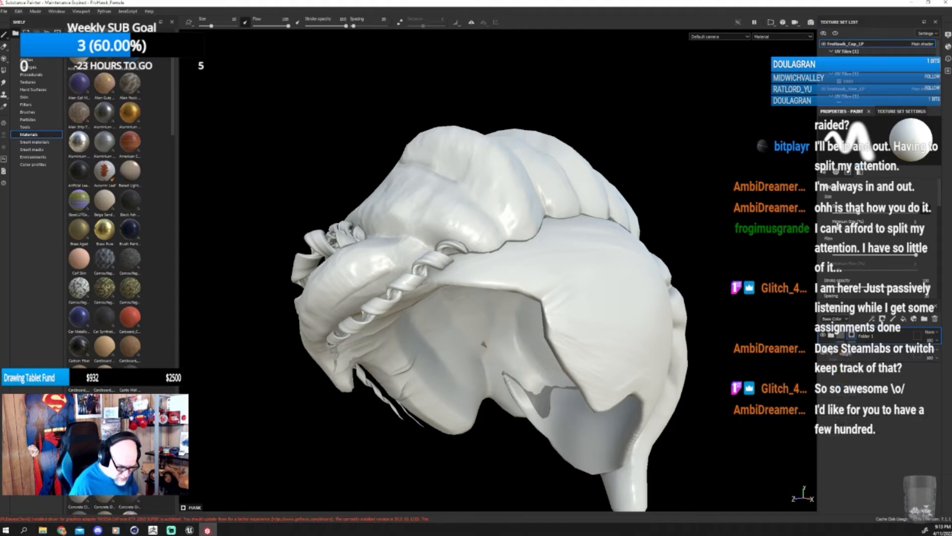
{"action": "left_click", "coordinate": [831, 337]}
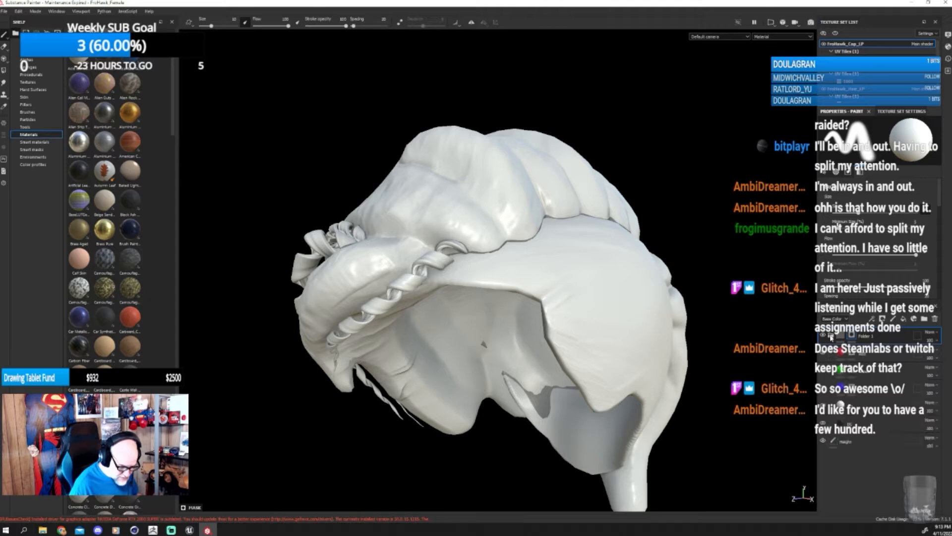
- Try moving the Height layer into the folder directly beneath the blue layer, and show only the cap texture set
{"action": "left_click_drag", "start_coordinate": [865, 444], "coordinate": [869, 398]}
{"action": "left_click", "coordinate": [832, 338]}
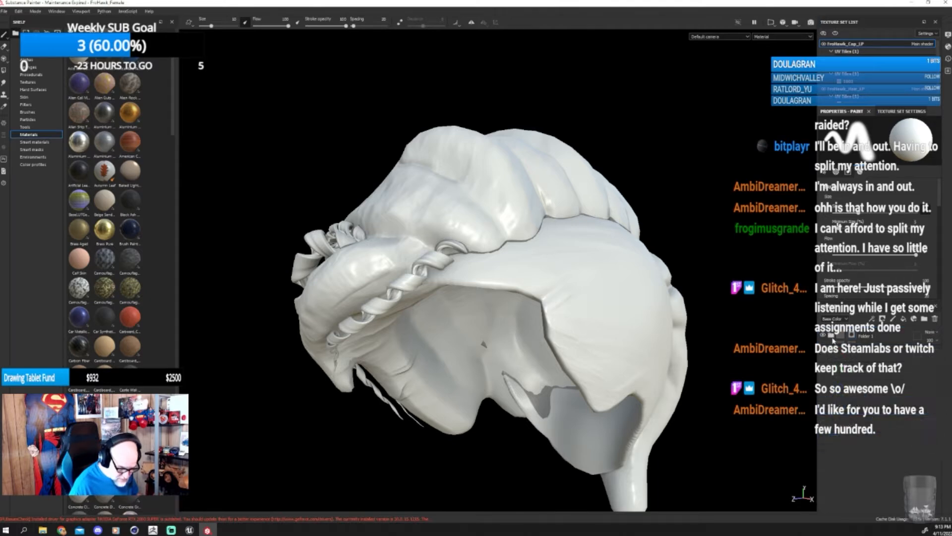
{"action": "left_click", "coordinate": [869, 338]}
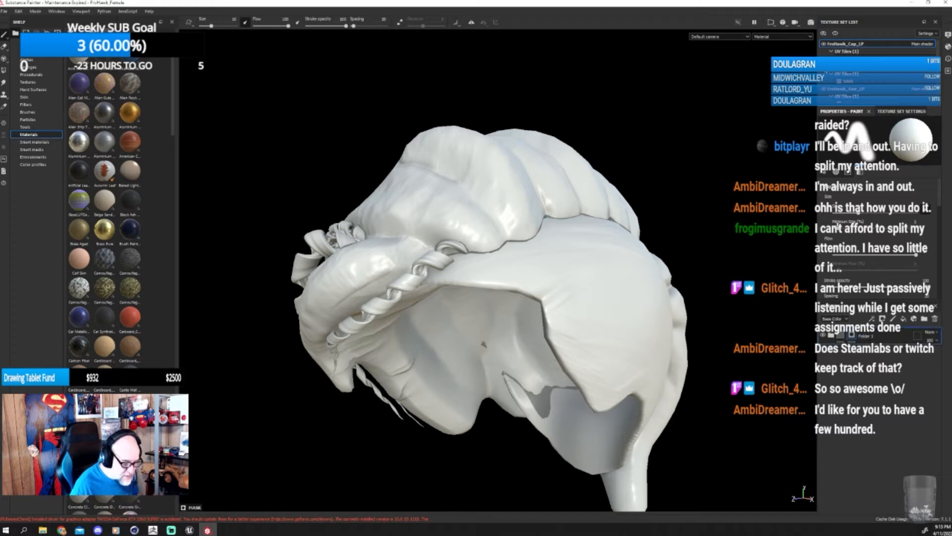
{"action": "left_click", "coordinate": [823, 90]}
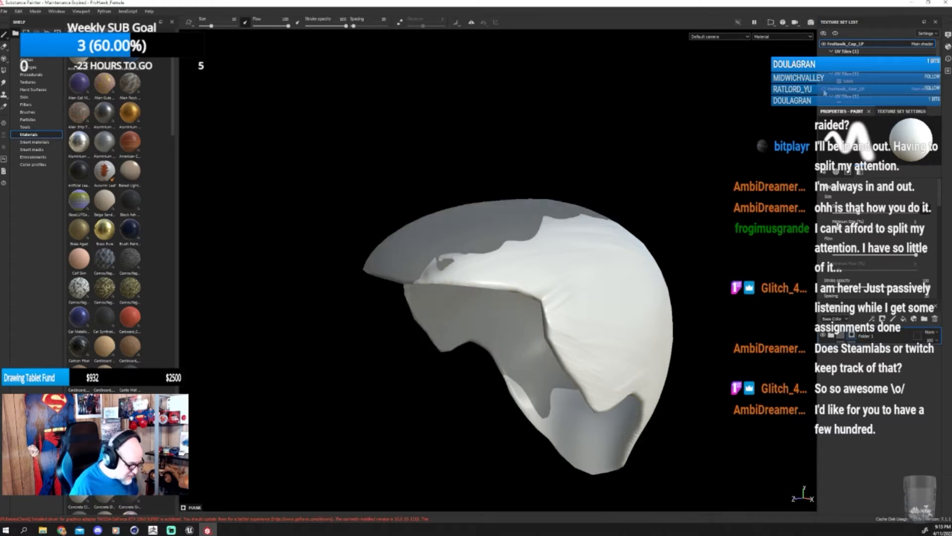
{"action": "left_click", "coordinate": [832, 336]}
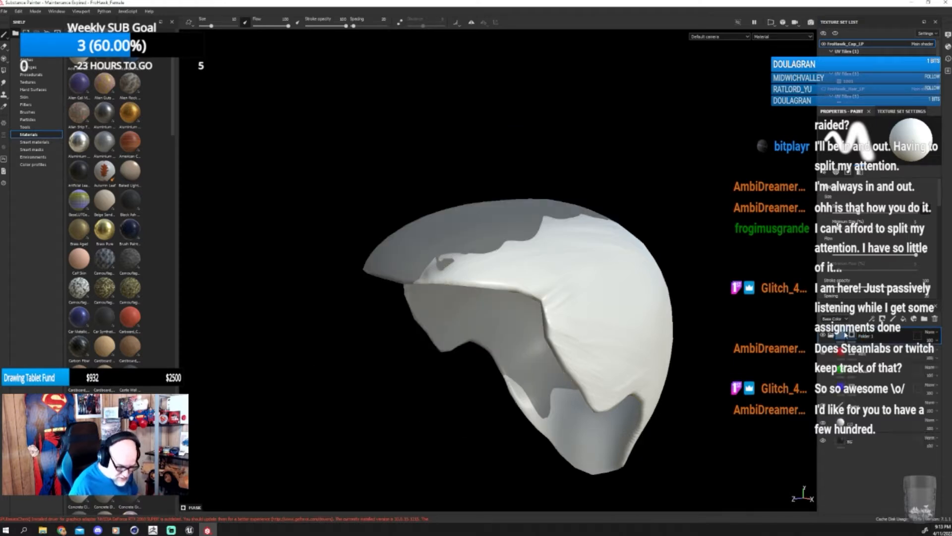
{"action": "left_click", "coordinate": [842, 442]}
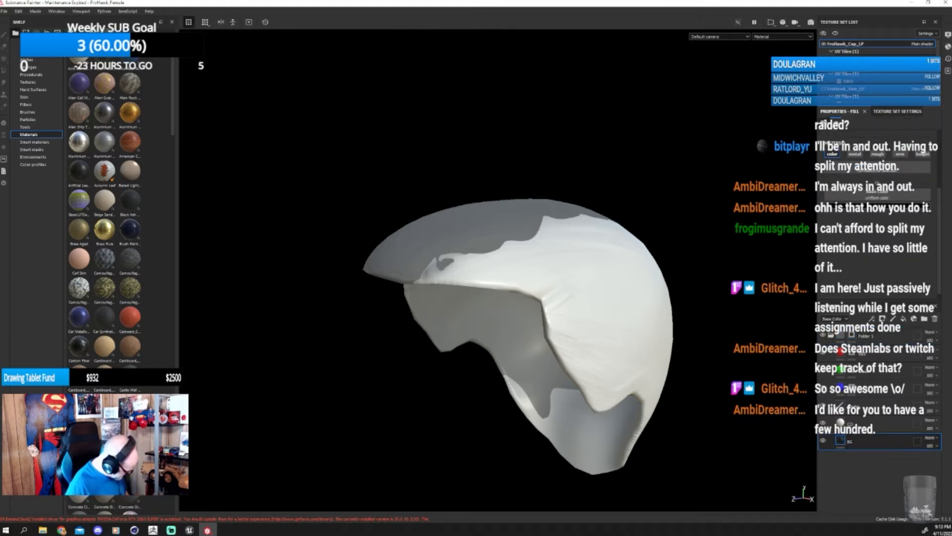
- Undo the Height layer move, folder mask and grouping, and place the Height layer directly beneath the blue layer
{"action": "key", "text": "ctrl+z"}
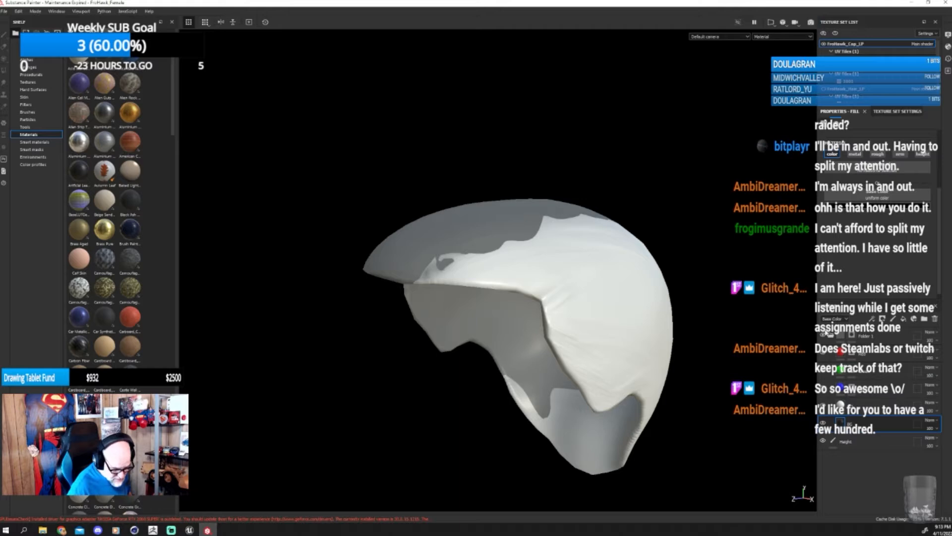
{"action": "key", "text": "ctrl+z"}
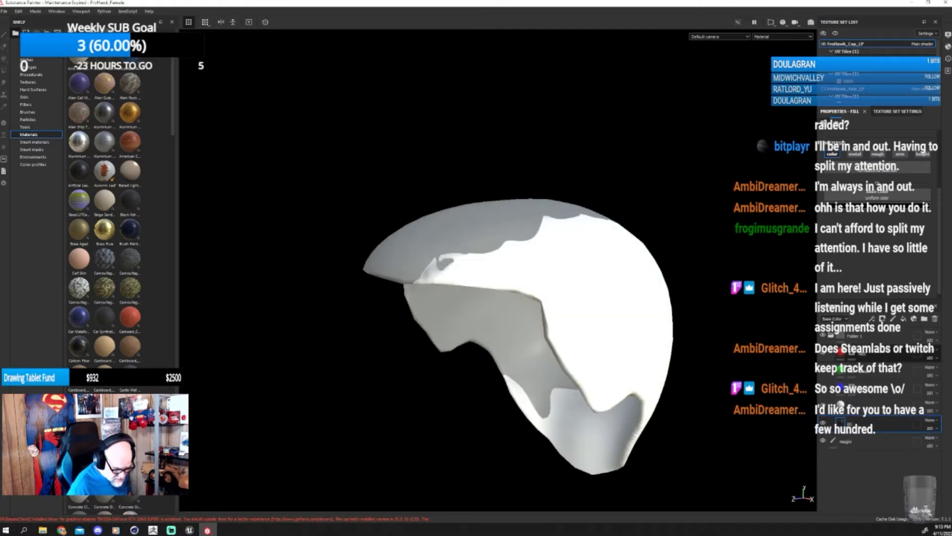
{"action": "key", "text": "ctrl+z"}
{"action": "left_click", "coordinate": [860, 340]}
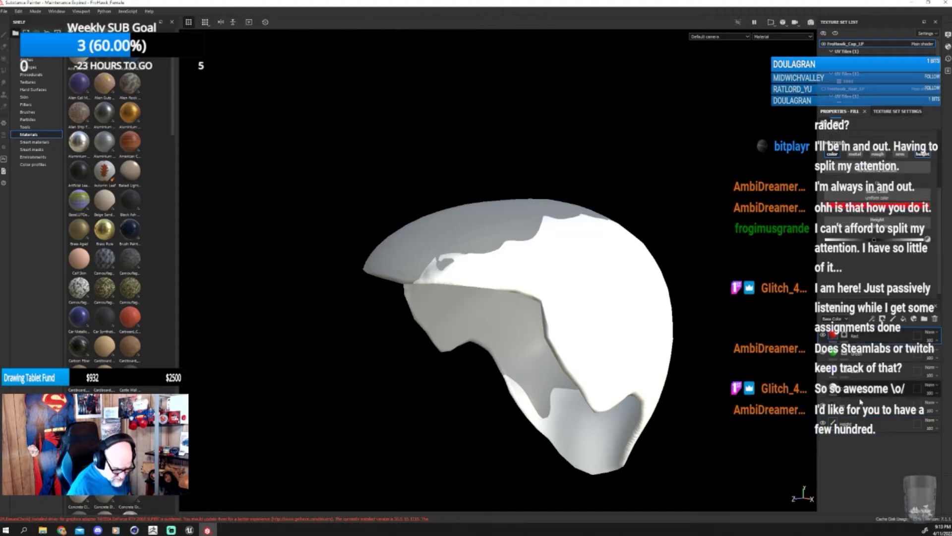
{"action": "left_click_drag", "start_coordinate": [862, 430], "coordinate": [853, 385]}
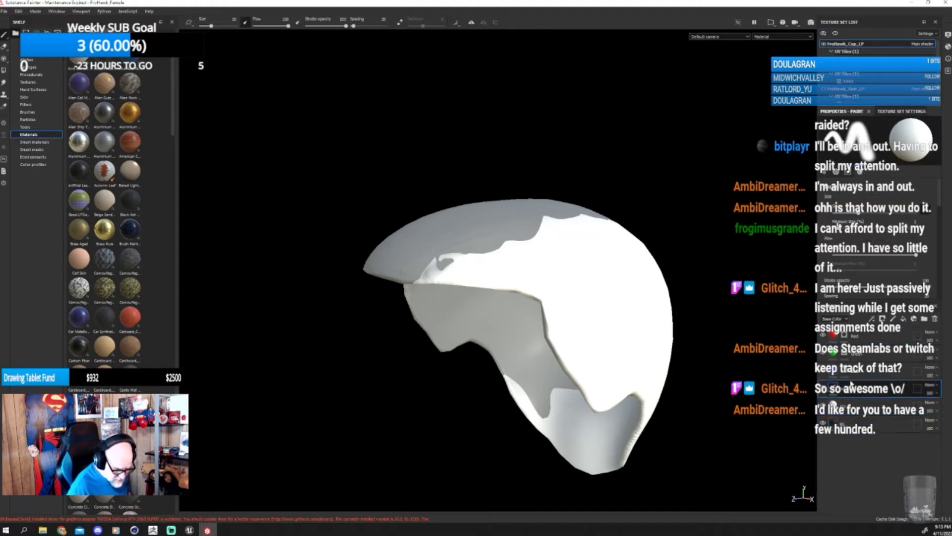
- Group the layers from Red down to the white fill into a folder with a black mask, leaving the black base layer outside
{"action": "left_click", "coordinate": [862, 339]}
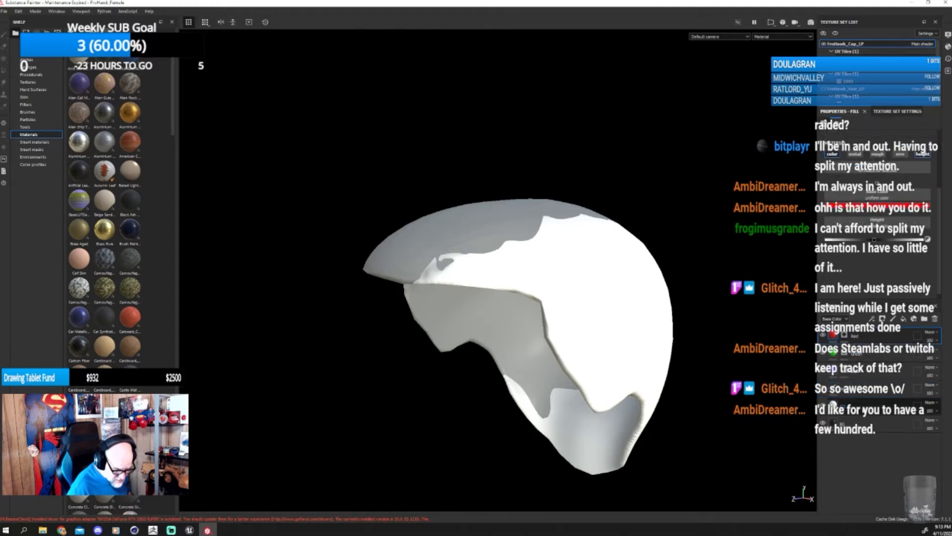
{"action": "left_click", "coordinate": [861, 410], "text": "shift"}
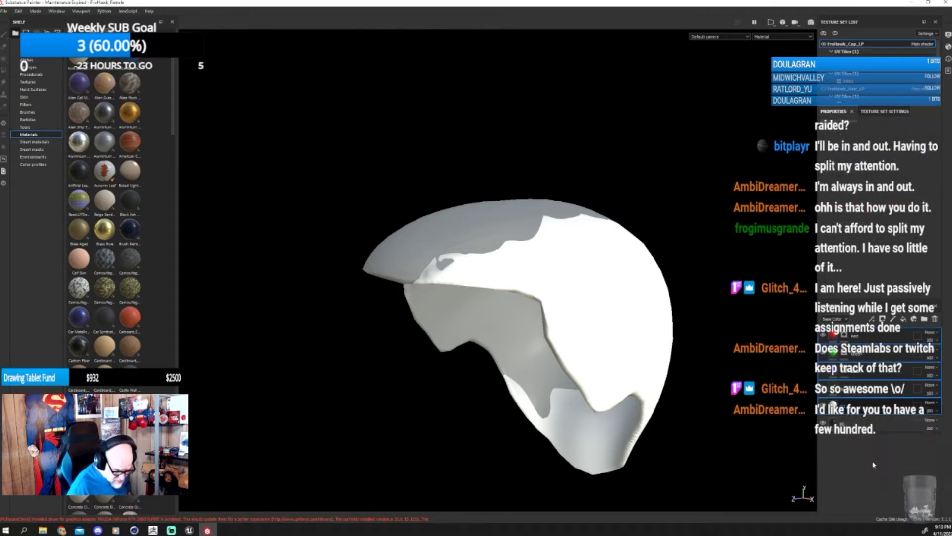
{"action": "right_click", "coordinate": [843, 335]}
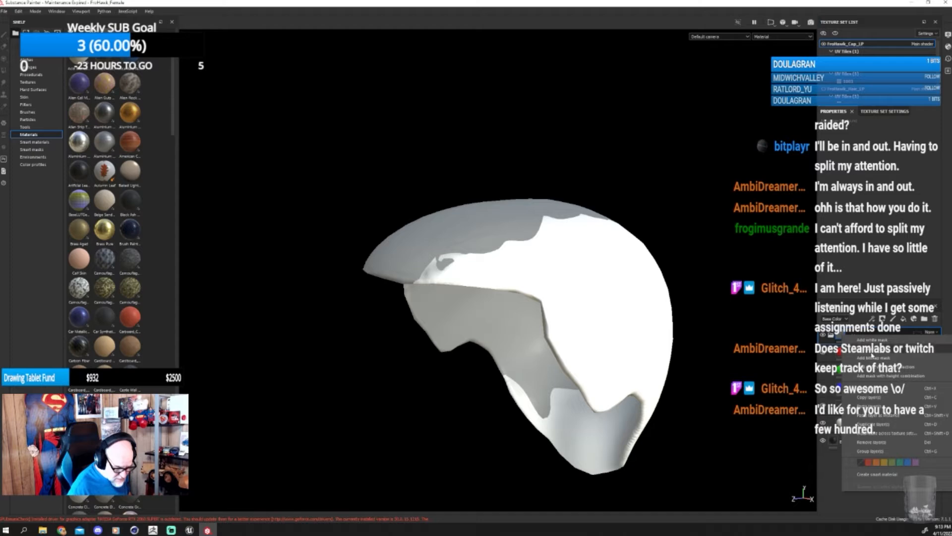
{"action": "left_click", "coordinate": [871, 352]}
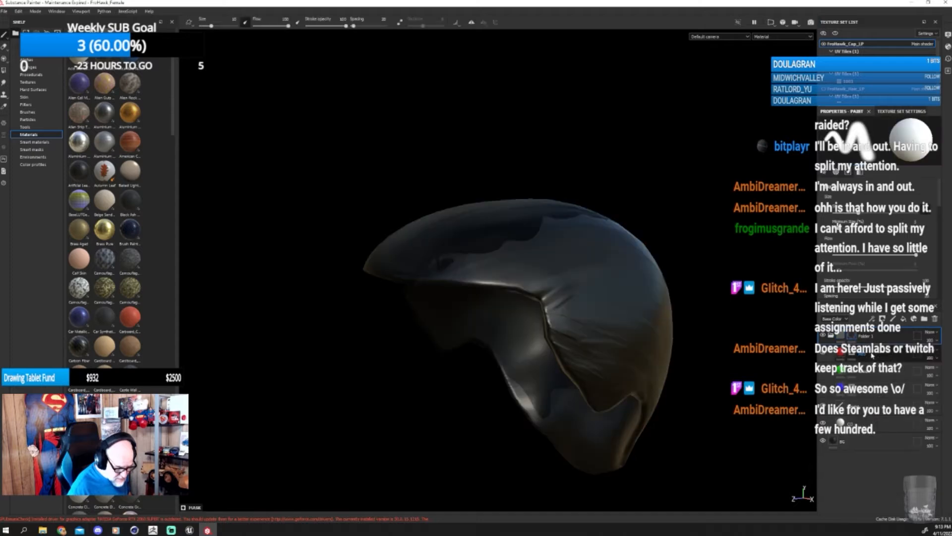
- Copy the masked folder and black base layer into the curls texture set, replacing its default Layer 1, with the curls shown
{"action": "left_click", "coordinate": [832, 336]}
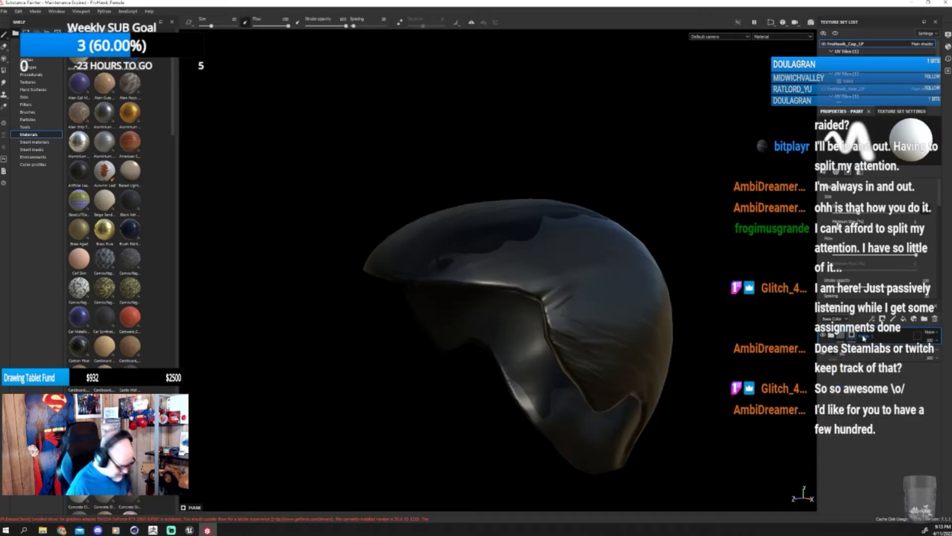
{"action": "left_click", "coordinate": [869, 353], "text": "shift"}
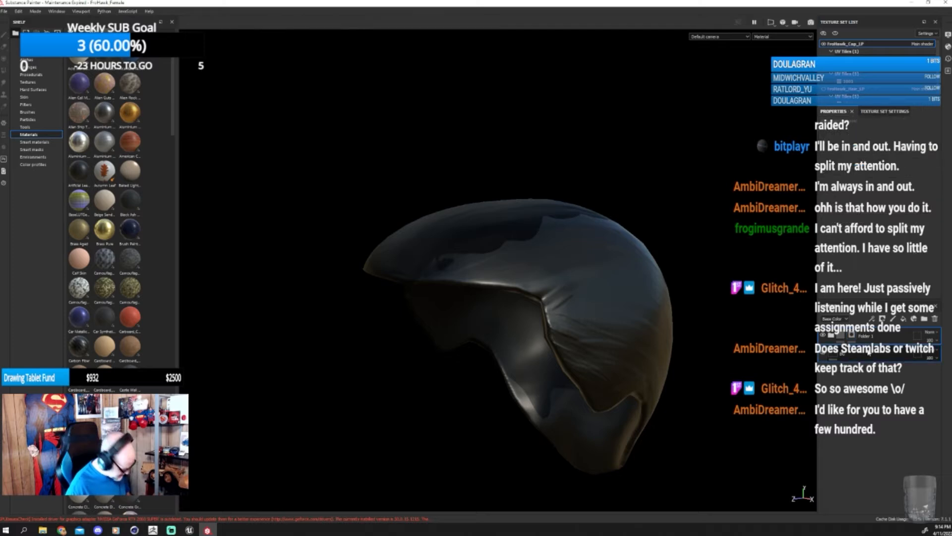
{"action": "left_click", "coordinate": [824, 66]}
{"action": "left_click", "coordinate": [845, 67]}
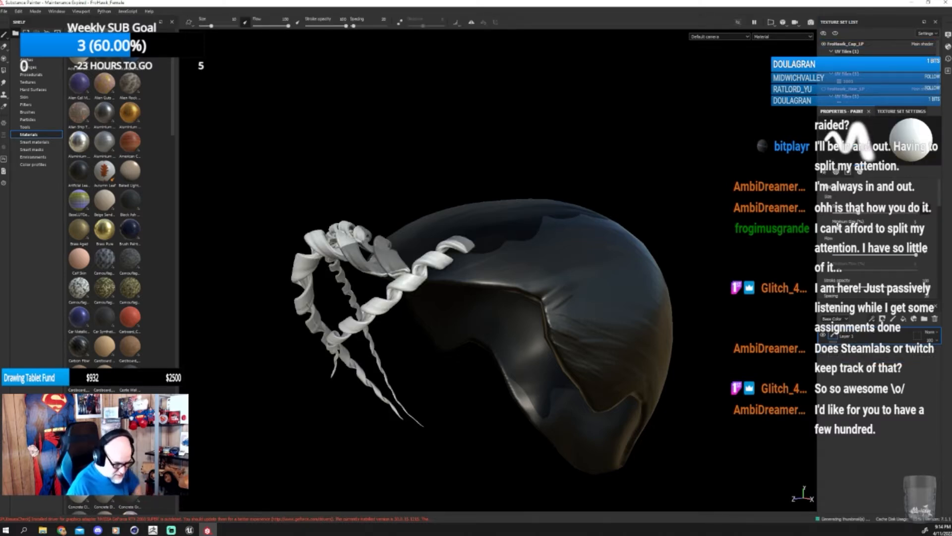
{"action": "left_click", "coordinate": [861, 339]}
{"action": "key", "text": "Delete"}
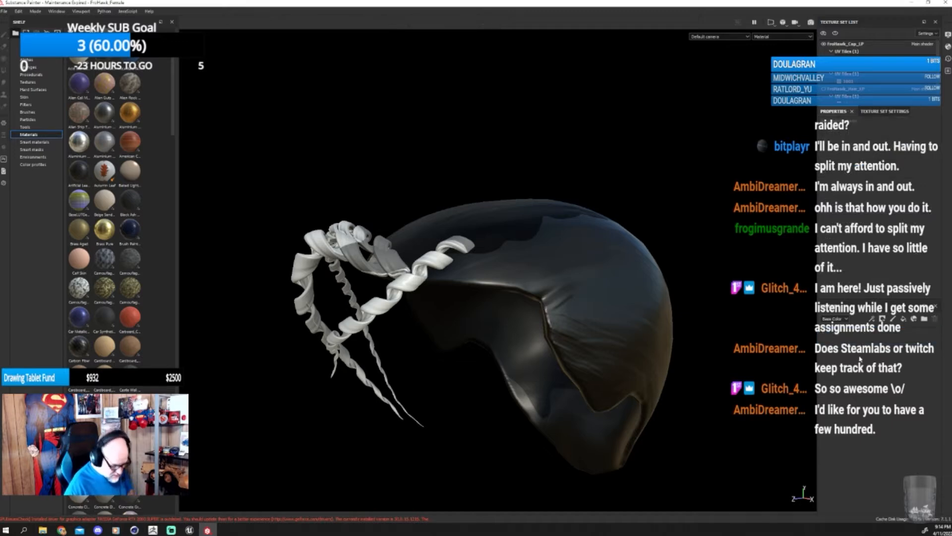
{"action": "key", "text": "ctrl+v"}
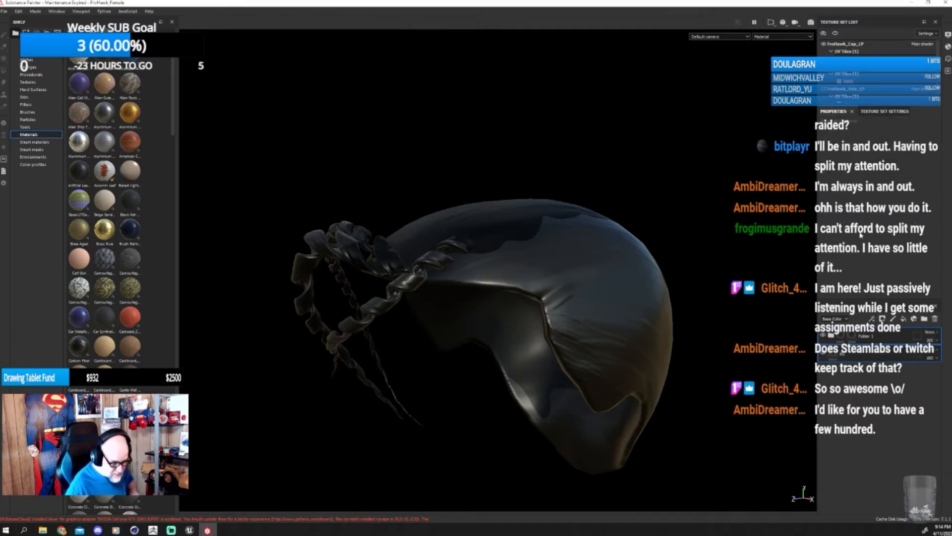
- Show the main hair texture set, replace its default Layer 1 with the copied folder and black base layer, and save the project
{"action": "left_click", "coordinate": [824, 90]}
{"action": "left_click", "coordinate": [845, 89]}
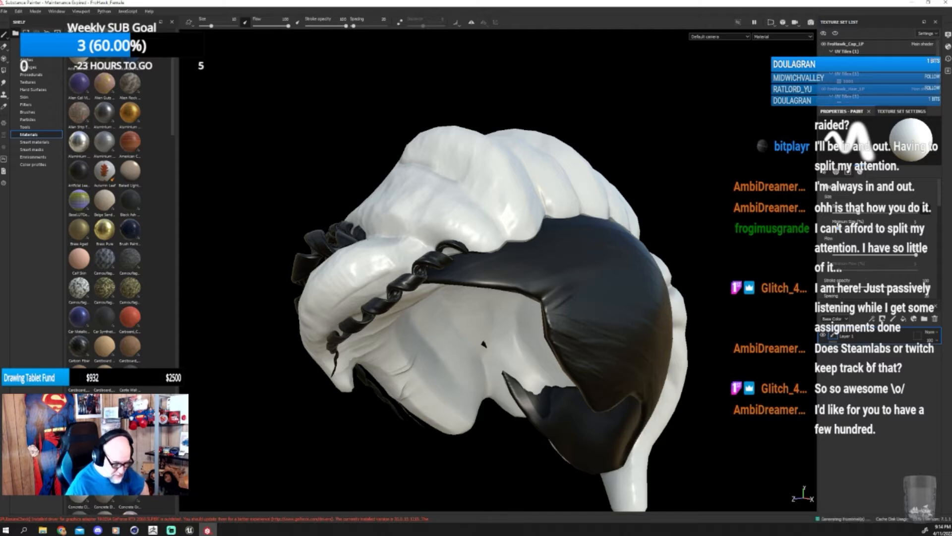
{"action": "left_click", "coordinate": [866, 340]}
{"action": "key", "text": "Delete"}
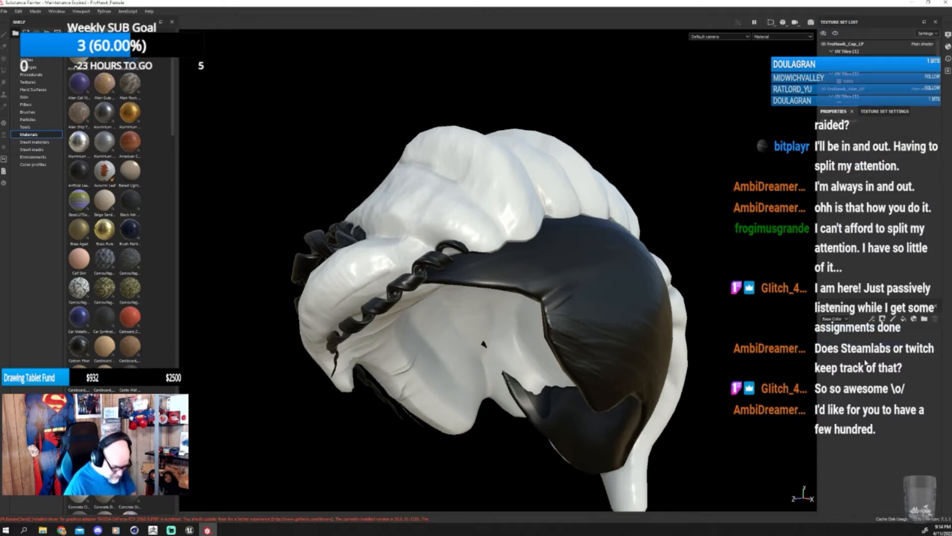
{"action": "key", "text": "ctrl+v"}
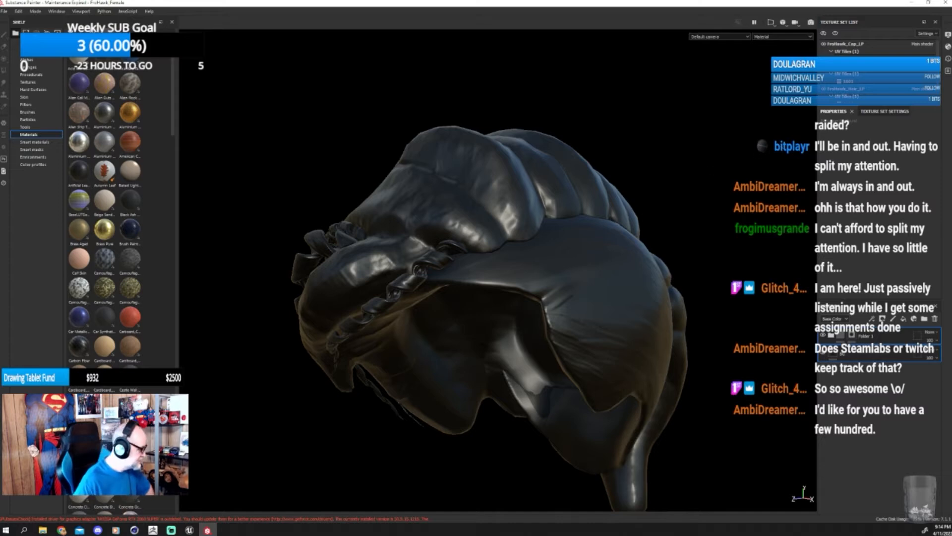
{"action": "left_click", "coordinate": [4, 11]}
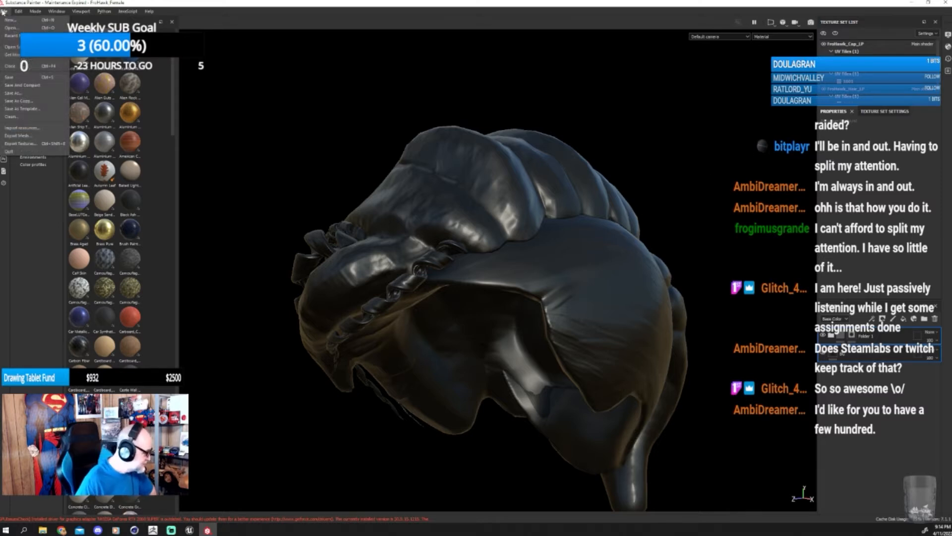
{"action": "left_click", "coordinate": [6, 78]}
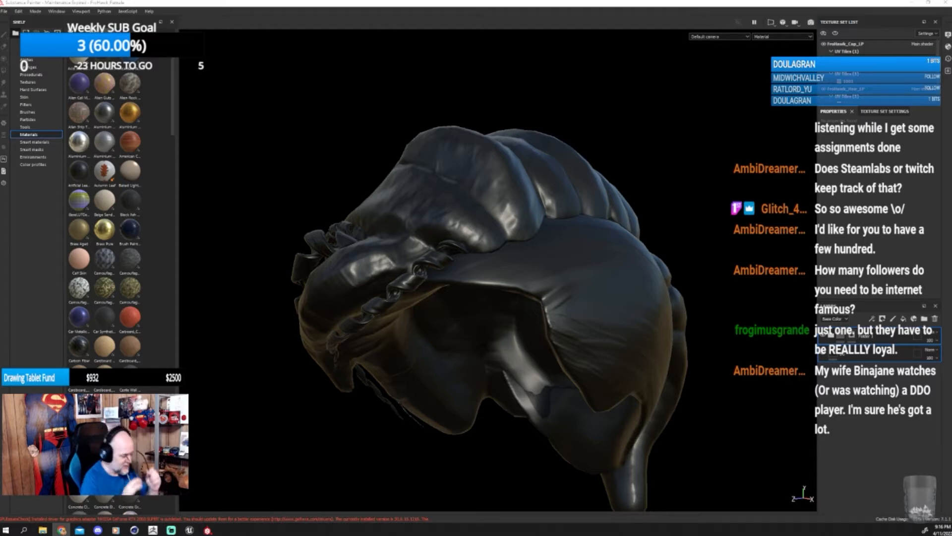
- Activate mask painting on the cap texture set's folder and hide the curls and main hair texture sets
{"action": "left_click", "coordinate": [859, 44]}
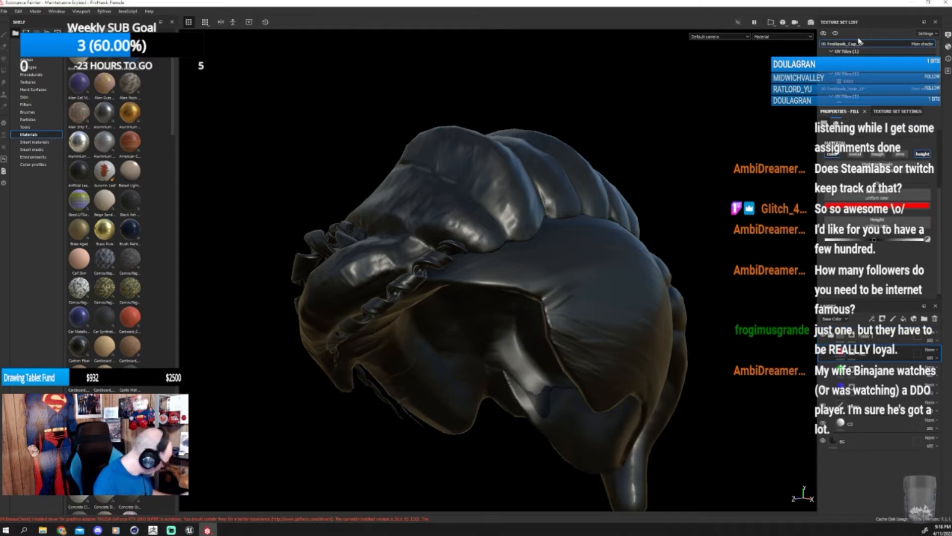
{"action": "left_click_drag", "start_coordinate": [706, 331], "coordinate": [649, 376], "text": "alt"}
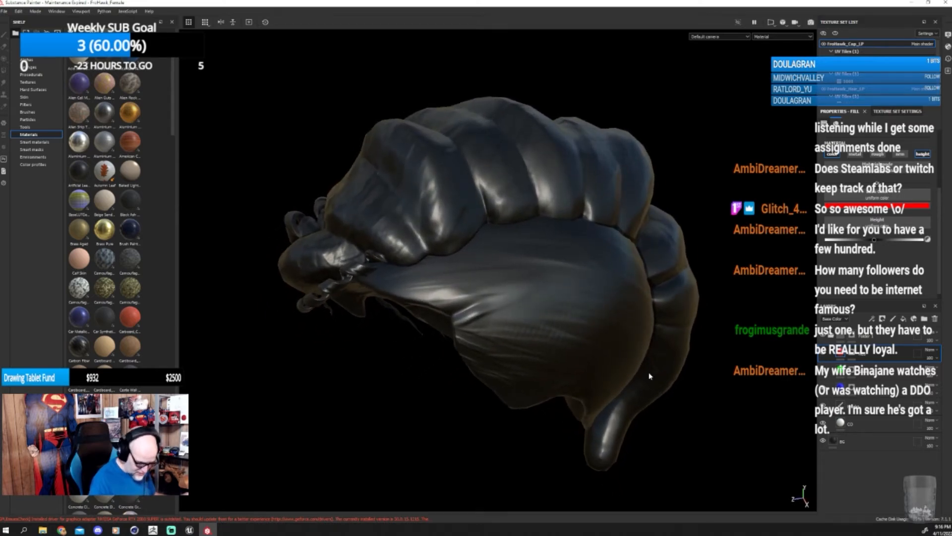
{"action": "key", "text": "1"}
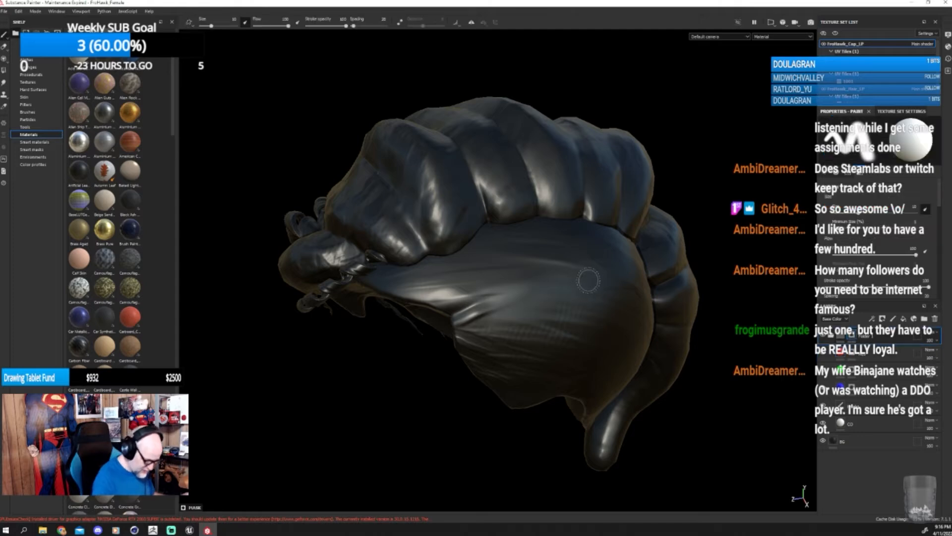
{"action": "left_click", "coordinate": [823, 89]}
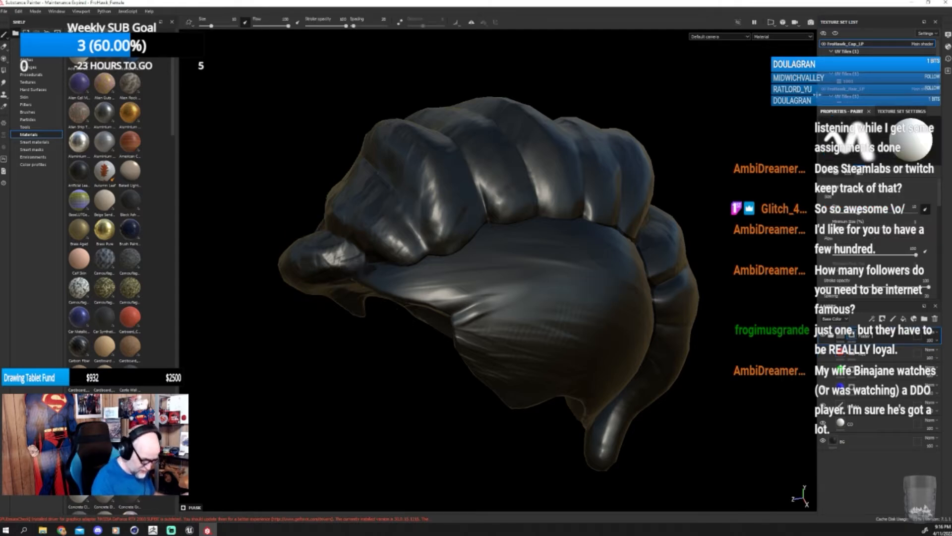
{"action": "left_click", "coordinate": [823, 66]}
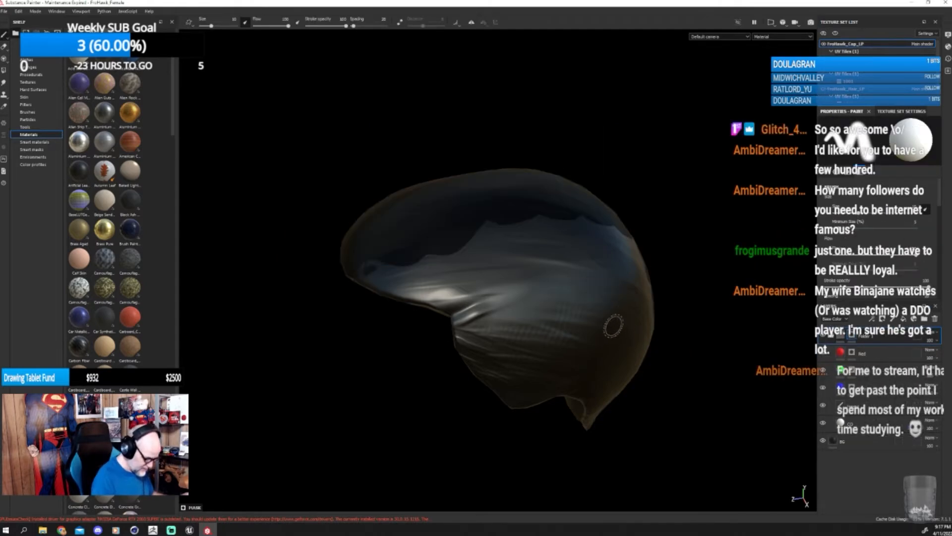
- Choose the Basic Hard brush and enlarge it to a size of about 22
{"action": "left_click", "coordinate": [26, 105]}
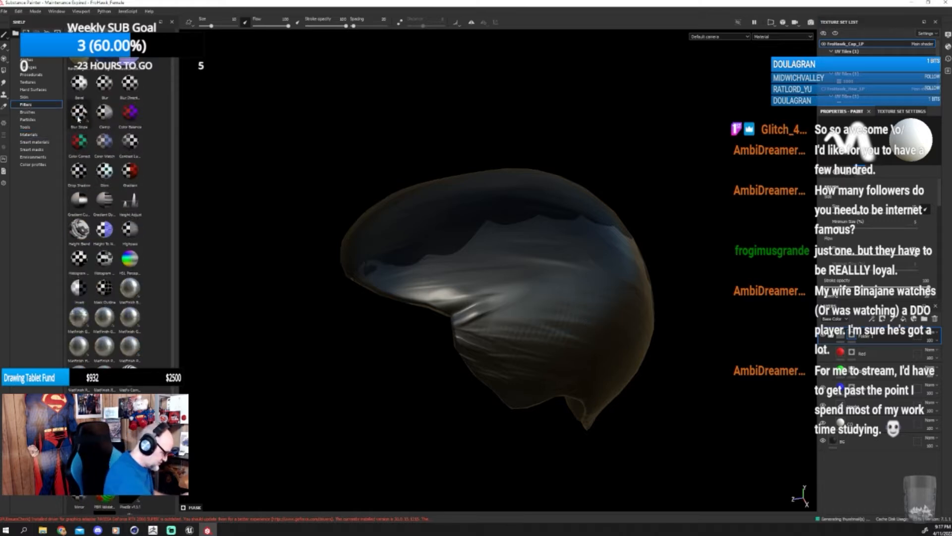
{"action": "left_click", "coordinate": [28, 113]}
{"action": "left_click", "coordinate": [86, 145]}
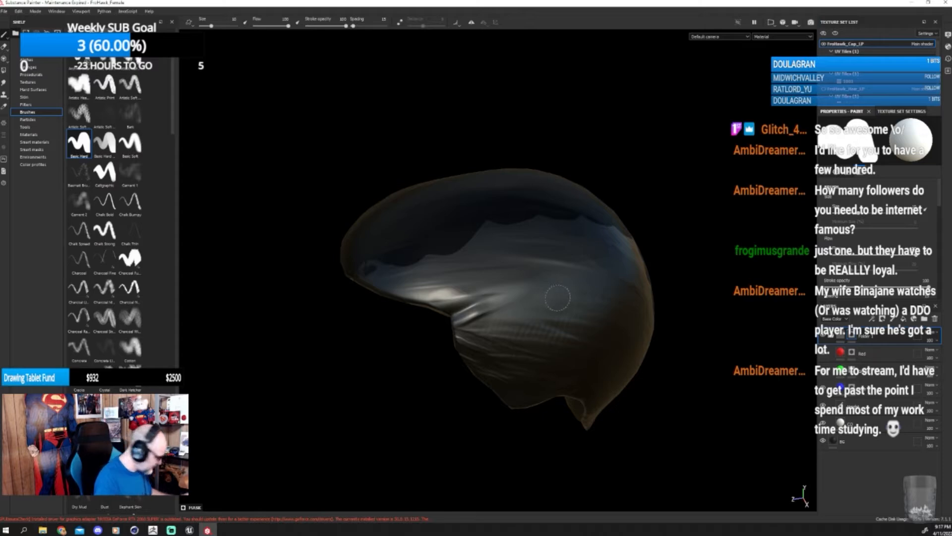
{"action": "key", "text": "]"}
{"action": "key", "text": "]"}
{"action": "key", "text": "]"}
{"action": "key", "text": "]"}
{"action": "key", "text": "]"}
{"action": "key", "text": "]"}
{"action": "key", "text": "]"}
{"action": "key", "text": "]"}
{"action": "key", "text": "]"}
{"action": "key", "text": "]"}
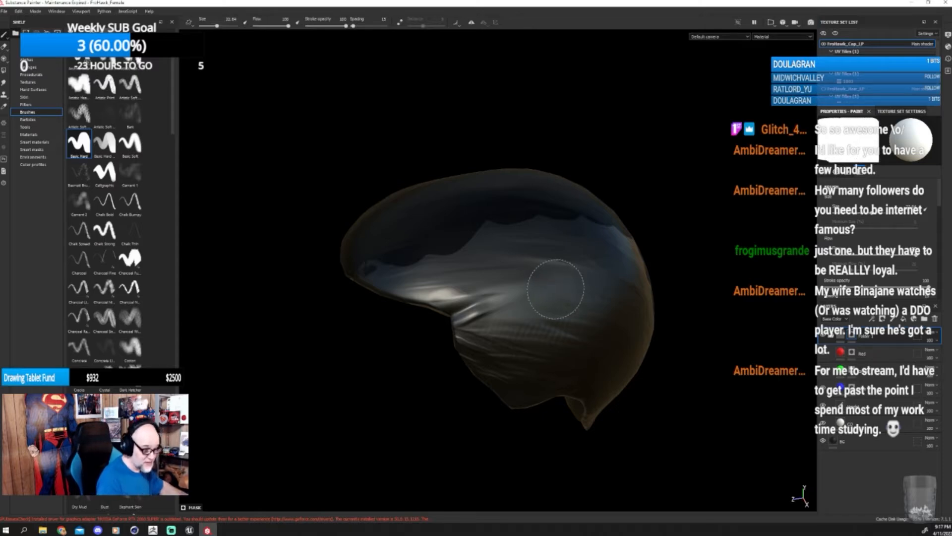
- Enlarge the brush and paint the folder mask over the front half of the cap's side
{"action": "key", "text": "]"}
{"action": "key", "text": "]"}
{"action": "key", "text": "]"}
{"action": "key", "text": "]"}
{"action": "mouse_move", "coordinate": [557, 286]}
{"action": "left_mouse_down"}
{"action": "mouse_move", "coordinate": [510, 248]}
{"action": "mouse_move", "coordinate": [492, 291]}
{"action": "mouse_move", "coordinate": [451, 272]}
{"action": "mouse_move", "coordinate": [367, 268]}
{"action": "mouse_move", "coordinate": [368, 247]}
{"action": "left_mouse_up"}
- Turn on symmetry and paint the folder mask over the cap's crown and the rest of its side
{"action": "left_click", "coordinate": [472, 23]}
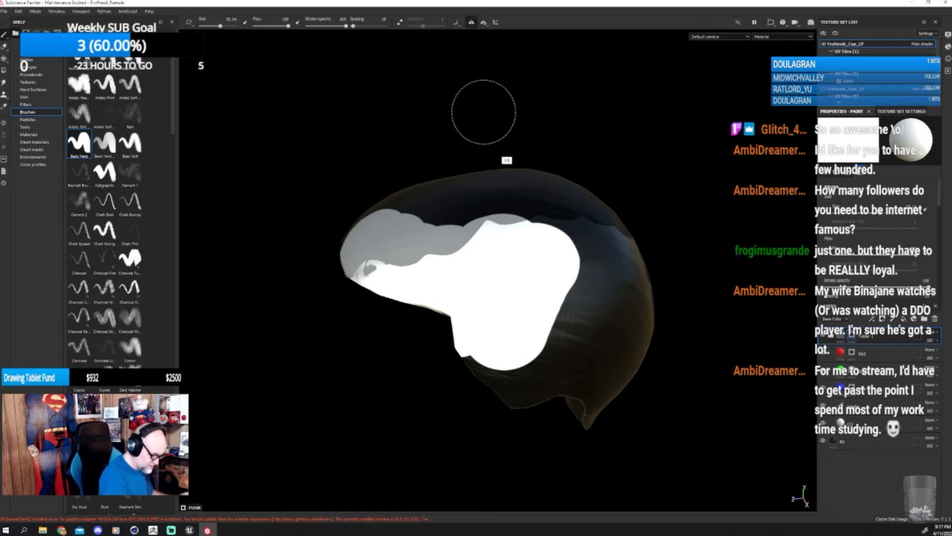
{"action": "mouse_move", "coordinate": [484, 113]}
{"action": "left_mouse_down", "text": "alt"}
{"action": "mouse_move", "coordinate": [683, 251]}
{"action": "mouse_move", "coordinate": [688, 281]}
{"action": "left_mouse_up", "text": "alt"}
{"action": "mouse_move", "coordinate": [535, 417]}
{"action": "left_mouse_down"}
{"action": "mouse_move", "coordinate": [555, 379]}
{"action": "mouse_move", "coordinate": [549, 390]}
{"action": "left_mouse_up"}
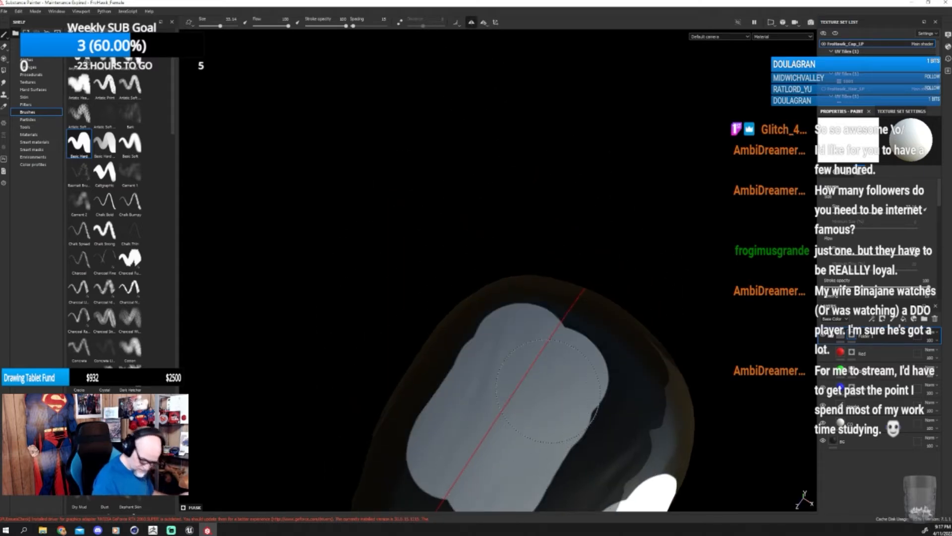
{"action": "scroll", "coordinate": [548, 391], "scroll_direction": "down", "scroll_amount": 3}
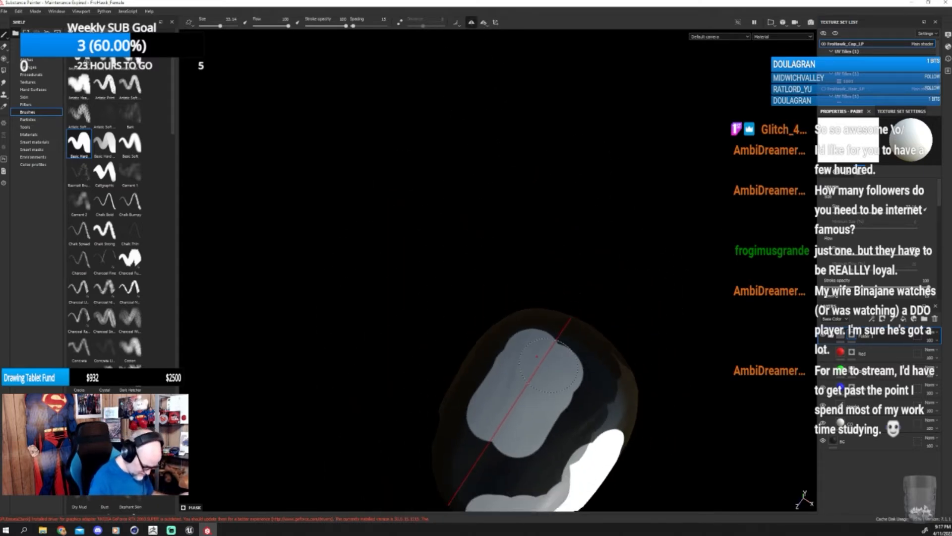
{"action": "middle_click_drag", "start_coordinate": [592, 270], "coordinate": [596, 191], "text": "alt"}
{"action": "mouse_move", "coordinate": [506, 345]}
{"action": "left_mouse_down"}
{"action": "mouse_move", "coordinate": [500, 377]}
{"action": "mouse_move", "coordinate": [521, 399]}
{"action": "mouse_move", "coordinate": [590, 323]}
{"action": "mouse_move", "coordinate": [585, 228]}
{"action": "left_mouse_up"}
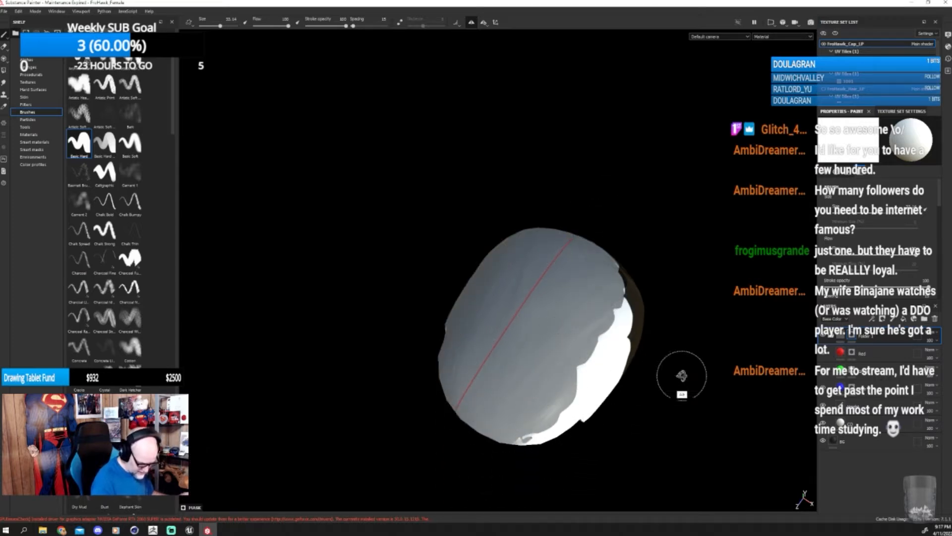
{"action": "mouse_move", "coordinate": [682, 375]}
{"action": "left_mouse_down", "text": "alt"}
{"action": "mouse_move", "coordinate": [504, 328]}
{"action": "mouse_move", "coordinate": [530, 238]}
{"action": "left_mouse_up", "text": "alt"}
{"action": "mouse_move", "coordinate": [590, 344]}
{"action": "left_mouse_down"}
{"action": "mouse_move", "coordinate": [575, 338]}
{"action": "mouse_move", "coordinate": [464, 362]}
{"action": "mouse_move", "coordinate": [557, 378]}
{"action": "mouse_move", "coordinate": [516, 451]}
{"action": "mouse_move", "coordinate": [590, 462]}
{"action": "mouse_move", "coordinate": [619, 436]}
{"action": "left_mouse_up"}
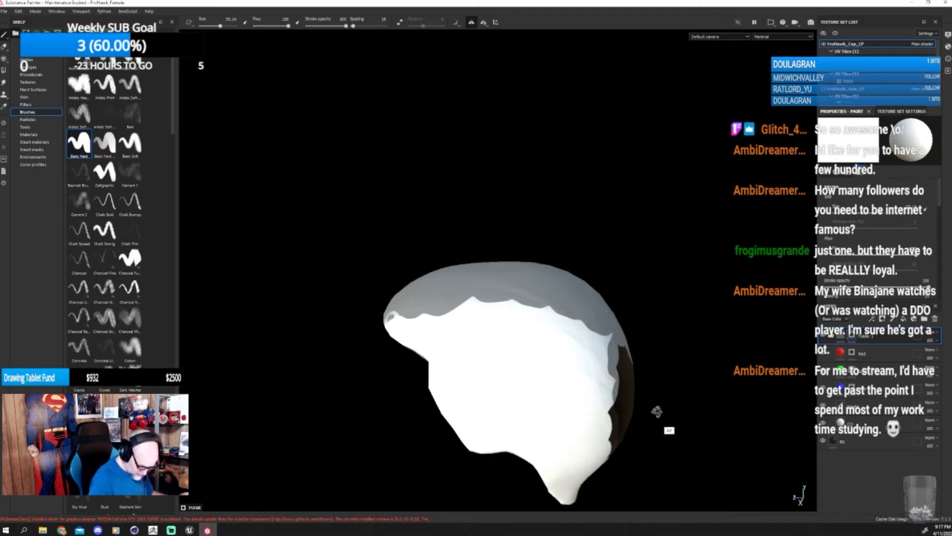
- Paint the folder mask over the cap's back, front edge and inner surface
{"action": "mouse_move", "coordinate": [656, 411]}
{"action": "left_mouse_down", "text": "alt"}
{"action": "mouse_move", "coordinate": [476, 385]}
{"action": "mouse_move", "coordinate": [457, 453]}
{"action": "mouse_move", "coordinate": [473, 439]}
{"action": "mouse_move", "coordinate": [531, 466]}
{"action": "mouse_move", "coordinate": [571, 464]}
{"action": "left_mouse_up", "text": "alt"}
{"action": "middle_click_drag", "start_coordinate": [589, 370], "coordinate": [595, 246], "text": "alt"}
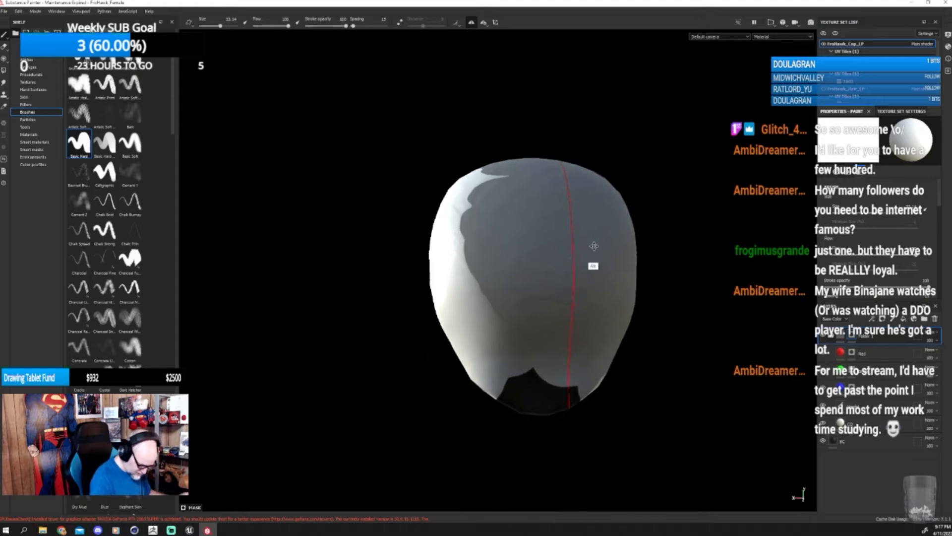
{"action": "left_click_drag", "start_coordinate": [653, 374], "coordinate": [617, 219], "text": "alt"}
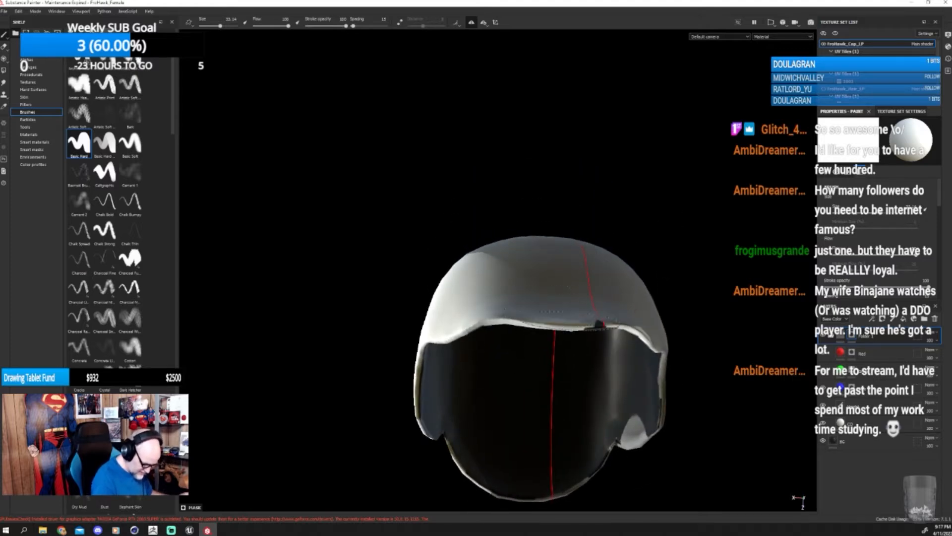
{"action": "left_click_drag", "start_coordinate": [540, 332], "coordinate": [603, 325]}
{"action": "left_click_drag", "start_coordinate": [665, 398], "coordinate": [664, 268], "text": "alt"}
{"action": "mouse_move", "coordinate": [514, 225]}
{"action": "left_mouse_down"}
{"action": "mouse_move", "coordinate": [652, 231]}
{"action": "mouse_move", "coordinate": [468, 206]}
{"action": "mouse_move", "coordinate": [425, 421]}
{"action": "mouse_move", "coordinate": [407, 298]}
{"action": "mouse_move", "coordinate": [412, 461]}
{"action": "left_mouse_up"}
{"action": "mouse_move", "coordinate": [489, 248]}
{"action": "left_mouse_down"}
{"action": "mouse_move", "coordinate": [561, 226]}
{"action": "mouse_move", "coordinate": [639, 244]}
{"action": "mouse_move", "coordinate": [692, 343]}
{"action": "left_mouse_up"}
{"action": "middle_click_drag", "start_coordinate": [662, 352], "coordinate": [602, 219], "text": "alt"}
{"action": "mouse_move", "coordinate": [652, 213]}
{"action": "left_mouse_down"}
{"action": "mouse_move", "coordinate": [650, 258]}
{"action": "mouse_move", "coordinate": [602, 206]}
{"action": "mouse_move", "coordinate": [523, 211]}
{"action": "mouse_move", "coordinate": [372, 297]}
{"action": "mouse_move", "coordinate": [406, 392]}
{"action": "mouse_move", "coordinate": [472, 347]}
{"action": "mouse_move", "coordinate": [495, 387]}
{"action": "mouse_move", "coordinate": [537, 275]}
{"action": "mouse_move", "coordinate": [507, 442]}
{"action": "left_mouse_up"}
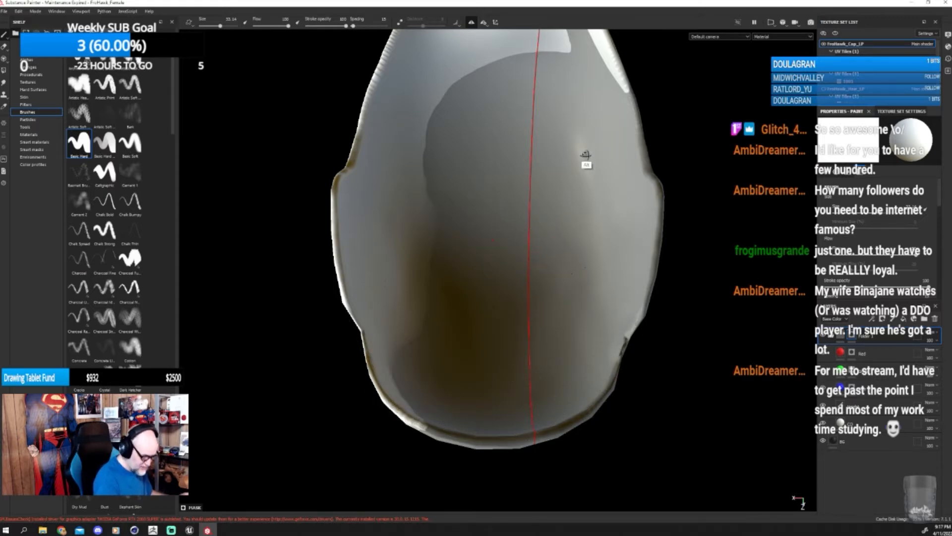
- Inspect the cap from the back, sides and front for spots missing from the folder mask
{"action": "left_click_drag", "start_coordinate": [586, 155], "coordinate": [497, 326], "text": "alt"}
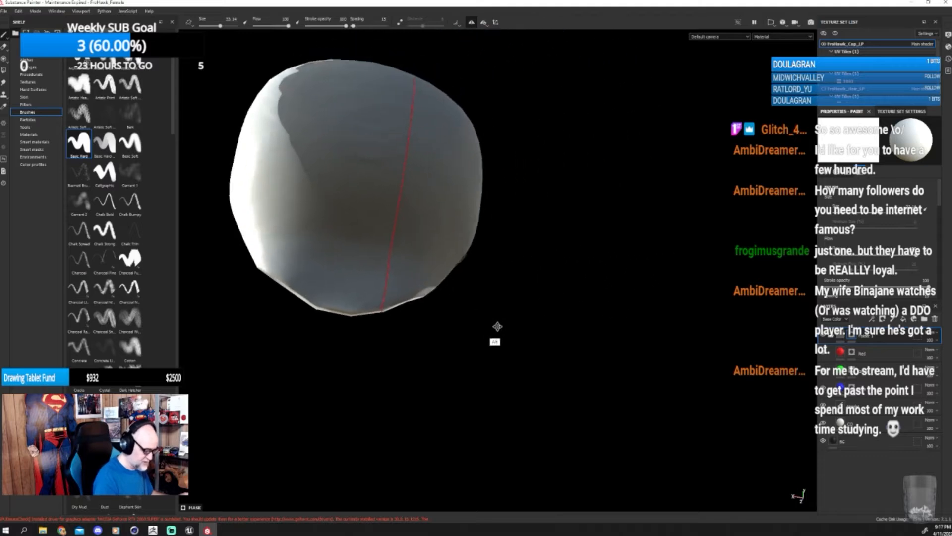
{"action": "middle_click_drag", "start_coordinate": [498, 325], "coordinate": [582, 367], "text": "alt"}
{"action": "left_click_drag", "start_coordinate": [582, 367], "coordinate": [609, 340], "text": "alt"}
{"action": "left_click_drag", "start_coordinate": [538, 368], "coordinate": [644, 389], "text": "alt"}
{"action": "mouse_move", "coordinate": [391, 241]}
{"action": "left_mouse_down", "text": "alt"}
{"action": "mouse_move", "coordinate": [406, 323]}
{"action": "mouse_move", "coordinate": [427, 385]}
{"action": "mouse_move", "coordinate": [436, 379]}
{"action": "left_mouse_up", "text": "alt"}
{"action": "scroll", "coordinate": [436, 380], "scroll_direction": "down", "scroll_amount": 3}
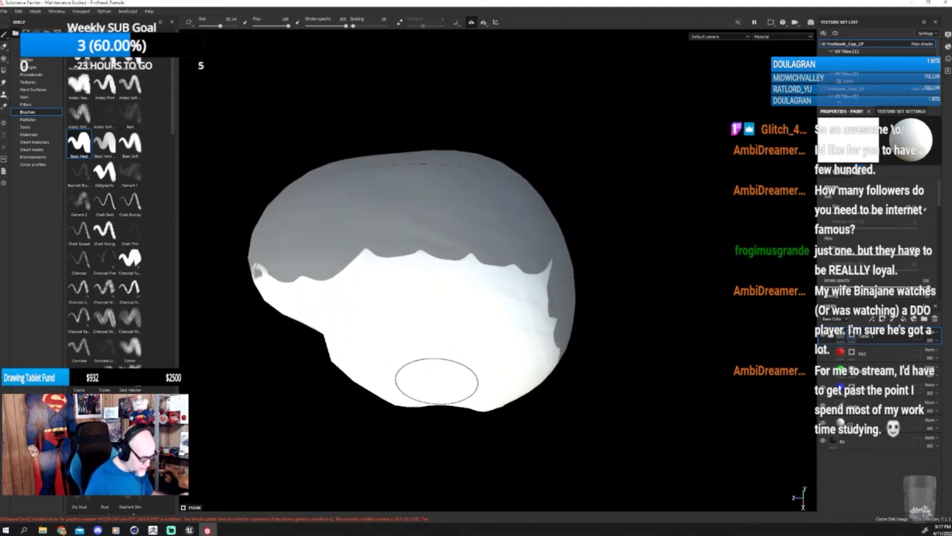
{"action": "mouse_move", "coordinate": [634, 397]}
{"action": "left_mouse_down", "text": "alt"}
{"action": "mouse_move", "coordinate": [617, 339]}
{"action": "mouse_move", "coordinate": [602, 384]}
{"action": "mouse_move", "coordinate": [570, 418]}
{"action": "mouse_move", "coordinate": [653, 412]}
{"action": "mouse_move", "coordinate": [698, 448]}
{"action": "mouse_move", "coordinate": [590, 393]}
{"action": "mouse_move", "coordinate": [570, 416]}
{"action": "mouse_move", "coordinate": [579, 422]}
{"action": "mouse_move", "coordinate": [580, 404]}
{"action": "mouse_move", "coordinate": [580, 423]}
{"action": "left_mouse_up", "text": "alt"}
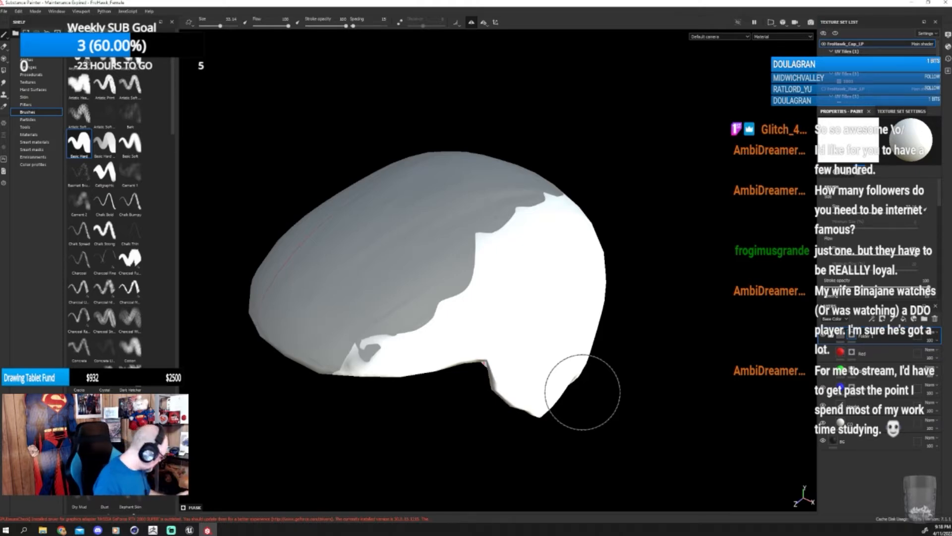
{"action": "mouse_move", "coordinate": [683, 347]}
{"action": "left_mouse_down", "text": "alt"}
{"action": "mouse_move", "coordinate": [658, 316]}
{"action": "mouse_move", "coordinate": [645, 337]}
{"action": "mouse_move", "coordinate": [665, 350]}
{"action": "mouse_move", "coordinate": [602, 399]}
{"action": "left_mouse_up", "text": "alt"}
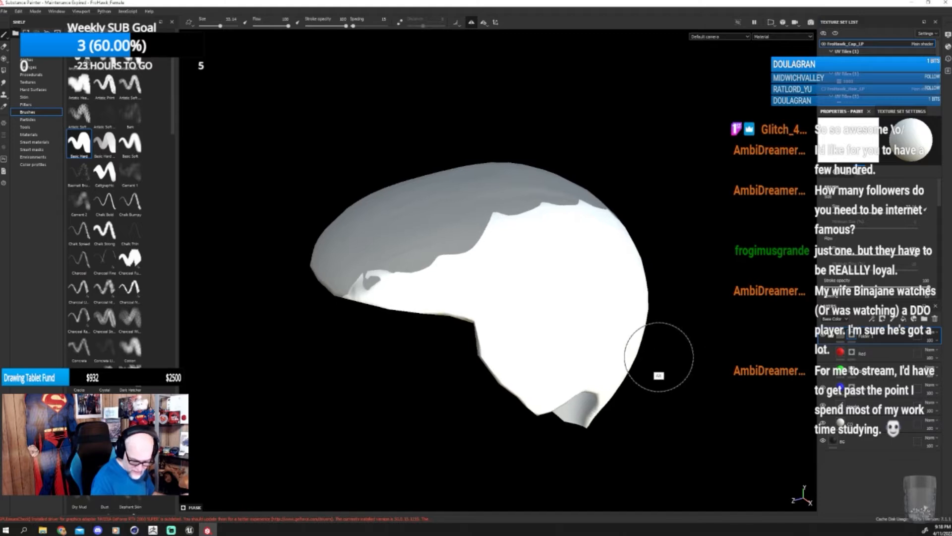
- Activate the Red layer's mask and choose a streaky Kyle's brush for painting it
{"action": "left_click", "coordinate": [852, 353]}
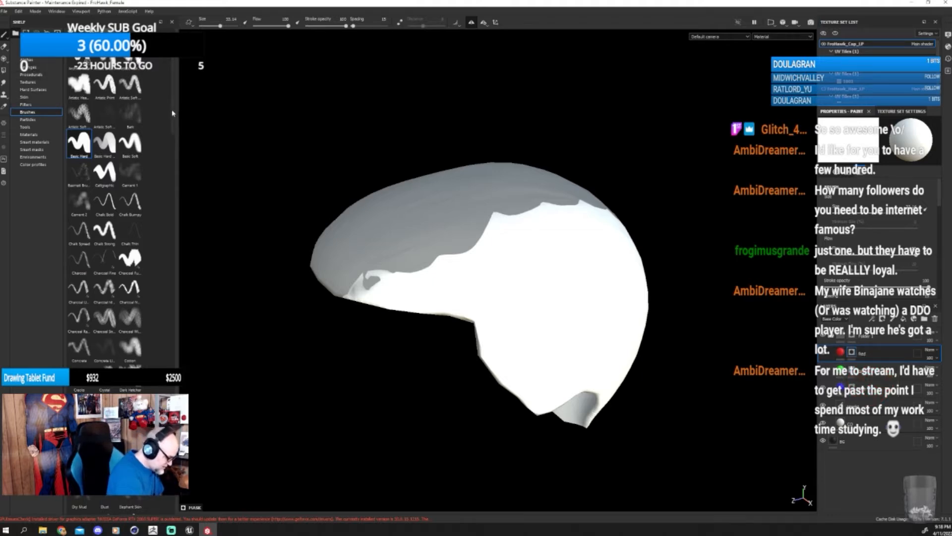
{"action": "scroll", "coordinate": [172, 120], "scroll_direction": "down", "scroll_amount": 1}
{"action": "scroll", "coordinate": [172, 120], "scroll_direction": "down", "scroll_amount": 8}
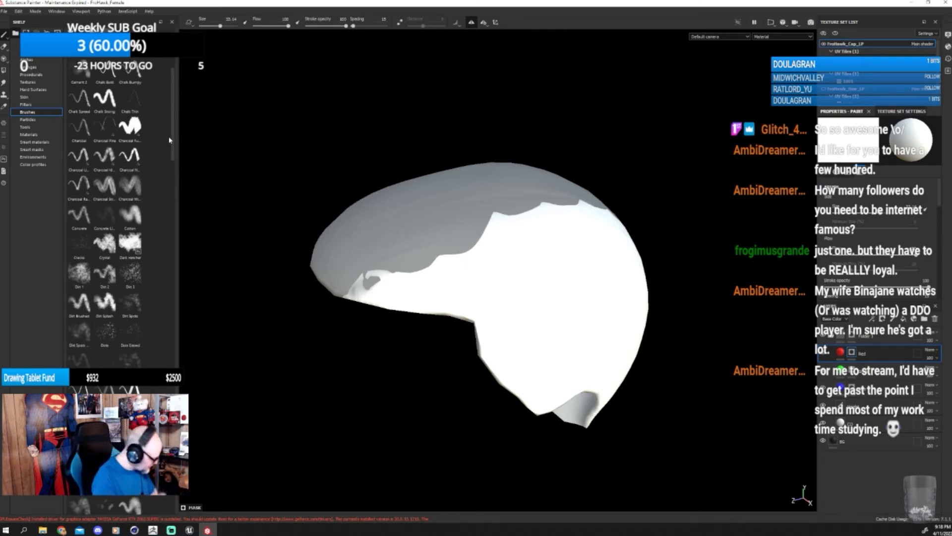
{"action": "left_click_drag", "start_coordinate": [173, 140], "coordinate": [175, 234]}
{"action": "left_click", "coordinate": [133, 298]}
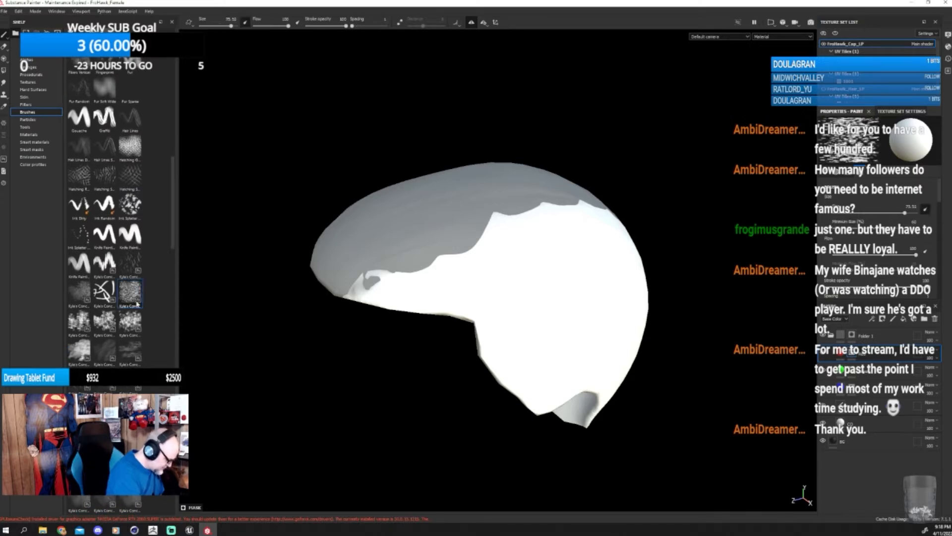
- Paint hair-like streaks into the Red layer's mask over the whole side and back of the cap
{"action": "mouse_move", "coordinate": [535, 331]}
{"action": "left_mouse_down"}
{"action": "mouse_move", "coordinate": [463, 327]}
{"action": "mouse_move", "coordinate": [390, 285]}
{"action": "mouse_move", "coordinate": [426, 290]}
{"action": "mouse_move", "coordinate": [476, 320]}
{"action": "mouse_move", "coordinate": [553, 397]}
{"action": "left_mouse_up"}
{"action": "left_click_drag", "start_coordinate": [657, 359], "coordinate": [555, 358], "text": "alt"}
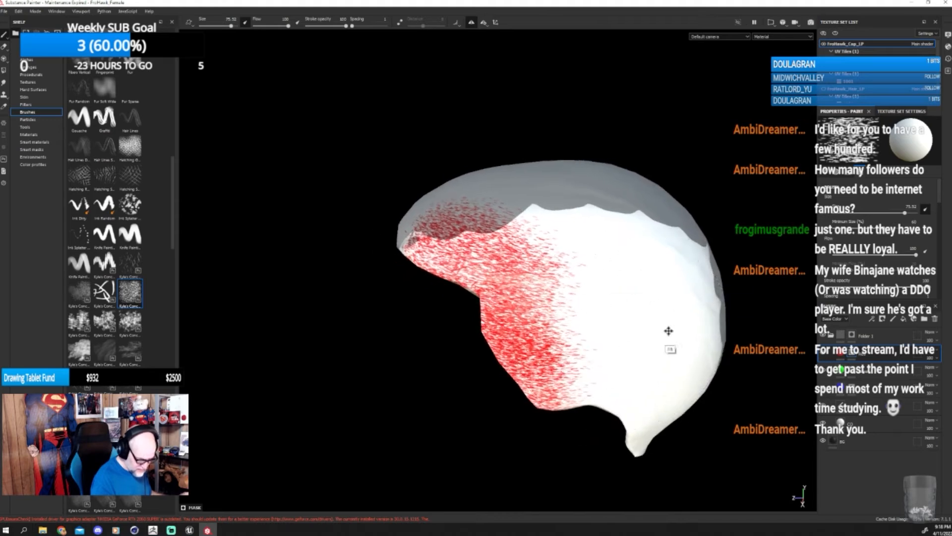
{"action": "left_click_drag", "start_coordinate": [667, 332], "coordinate": [583, 353], "text": "ctrl+alt"}
{"action": "mouse_move", "coordinate": [446, 250]}
{"action": "left_mouse_down"}
{"action": "mouse_move", "coordinate": [520, 292]}
{"action": "mouse_move", "coordinate": [543, 352]}
{"action": "mouse_move", "coordinate": [479, 354]}
{"action": "mouse_move", "coordinate": [525, 367]}
{"action": "left_mouse_up"}
{"action": "mouse_move", "coordinate": [571, 427]}
{"action": "left_mouse_down", "text": "alt"}
{"action": "mouse_move", "coordinate": [586, 380]}
{"action": "mouse_move", "coordinate": [556, 416]}
{"action": "mouse_move", "coordinate": [511, 433]}
{"action": "left_mouse_up", "text": "alt"}
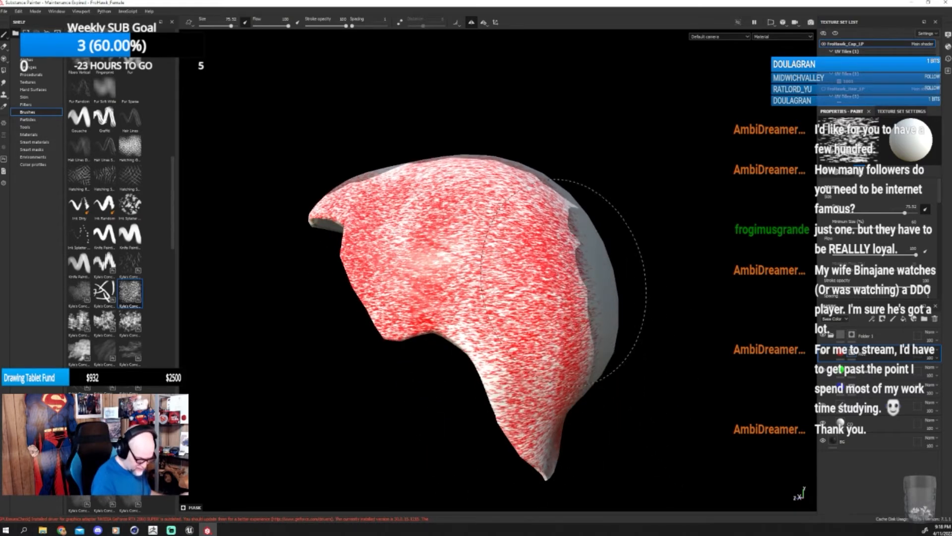
{"action": "left_click_drag", "start_coordinate": [610, 358], "coordinate": [643, 369], "text": "alt"}
{"action": "left_click_drag", "start_coordinate": [487, 404], "coordinate": [456, 347]}
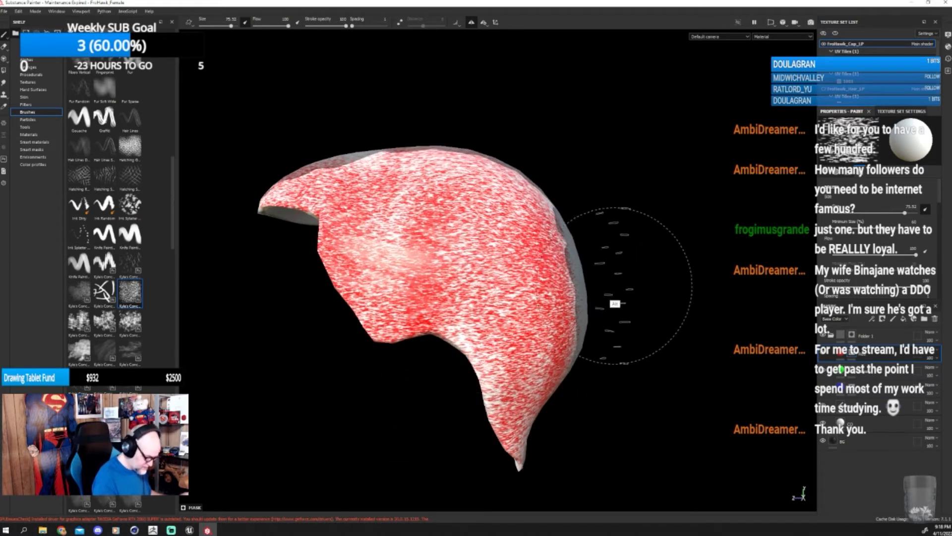
{"action": "mouse_move", "coordinate": [627, 285]}
{"action": "left_mouse_down", "text": "alt"}
{"action": "mouse_move", "coordinate": [576, 344]}
{"action": "mouse_move", "coordinate": [563, 414]}
{"action": "left_mouse_up", "text": "alt"}
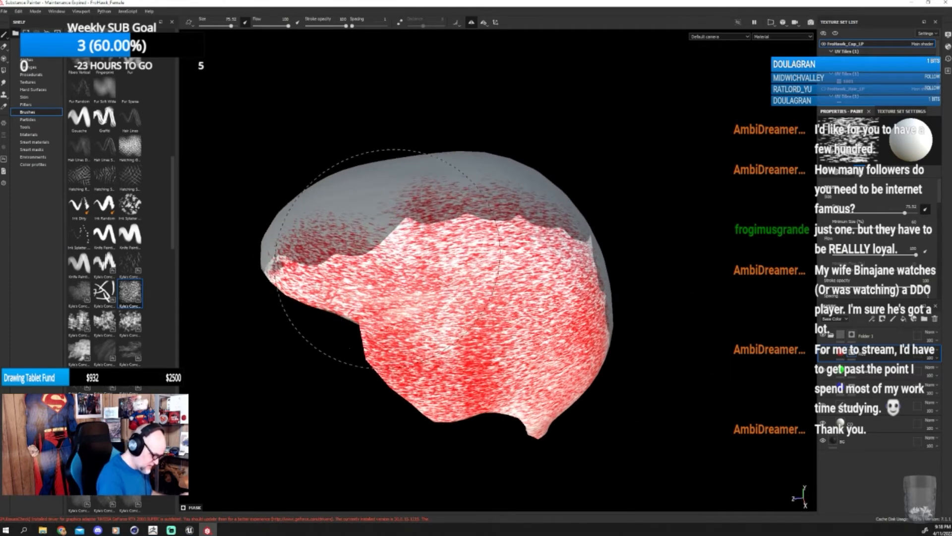
{"action": "left_click_drag", "start_coordinate": [388, 255], "coordinate": [325, 271]}
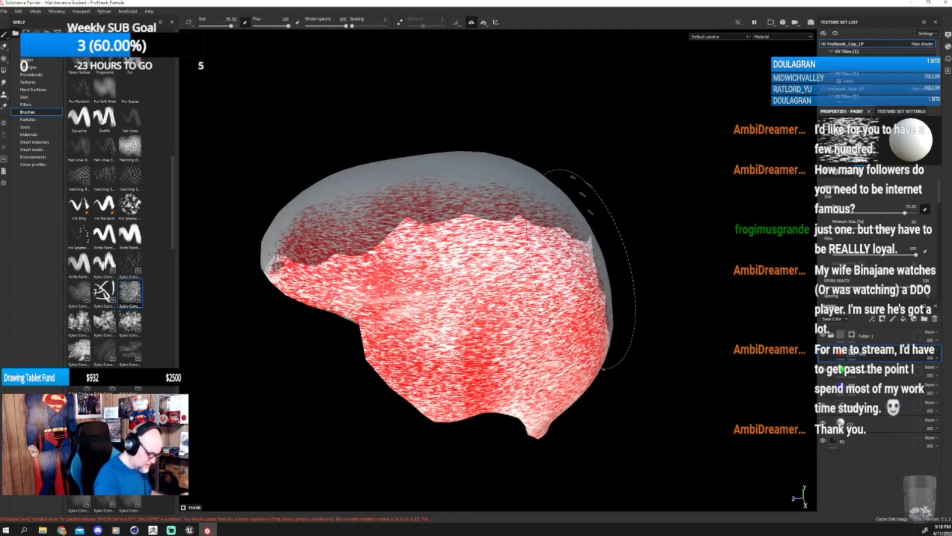
- Show the curls and main hair texture sets and paint denser red streaks on the cap's exposed side
{"action": "mouse_move", "coordinate": [677, 399]}
{"action": "left_mouse_down", "text": "alt"}
{"action": "mouse_move", "coordinate": [574, 302]}
{"action": "mouse_move", "coordinate": [591, 271]}
{"action": "mouse_move", "coordinate": [743, 437]}
{"action": "mouse_move", "coordinate": [712, 393]}
{"action": "left_mouse_up", "text": "alt"}
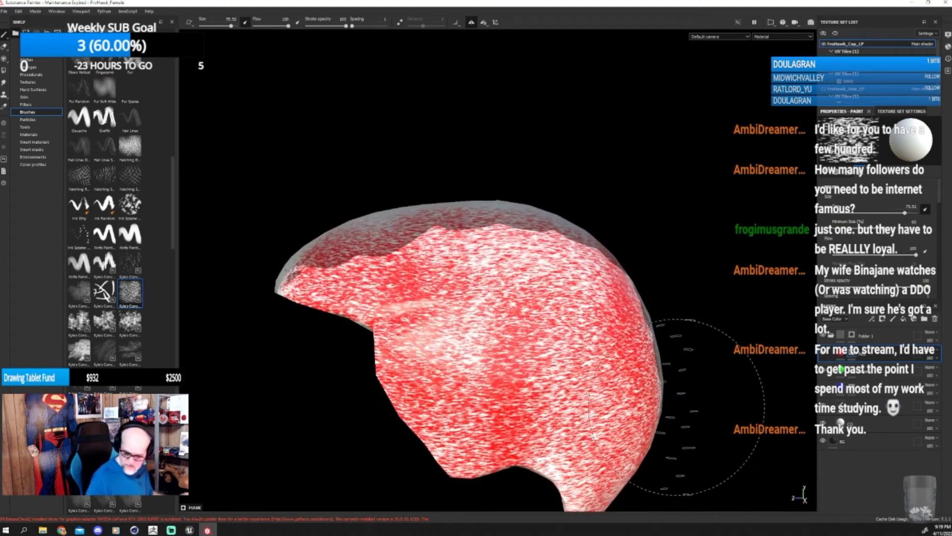
{"action": "scroll", "coordinate": [677, 407], "scroll_direction": "down", "scroll_amount": 4}
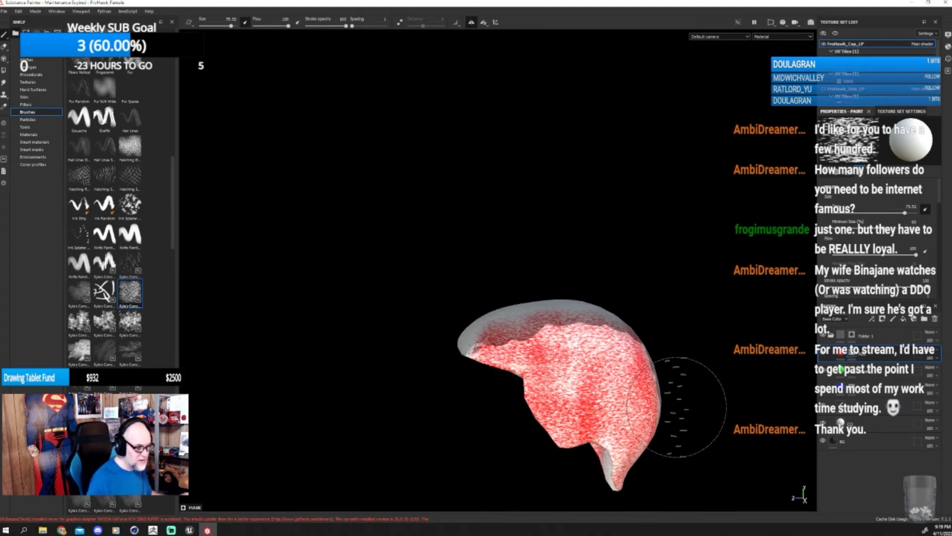
{"action": "mouse_move", "coordinate": [676, 406]}
{"action": "left_mouse_down", "text": "alt"}
{"action": "mouse_move", "coordinate": [585, 384]}
{"action": "mouse_move", "coordinate": [661, 410]}
{"action": "mouse_move", "coordinate": [591, 371]}
{"action": "mouse_move", "coordinate": [590, 386]}
{"action": "left_mouse_up", "text": "alt"}
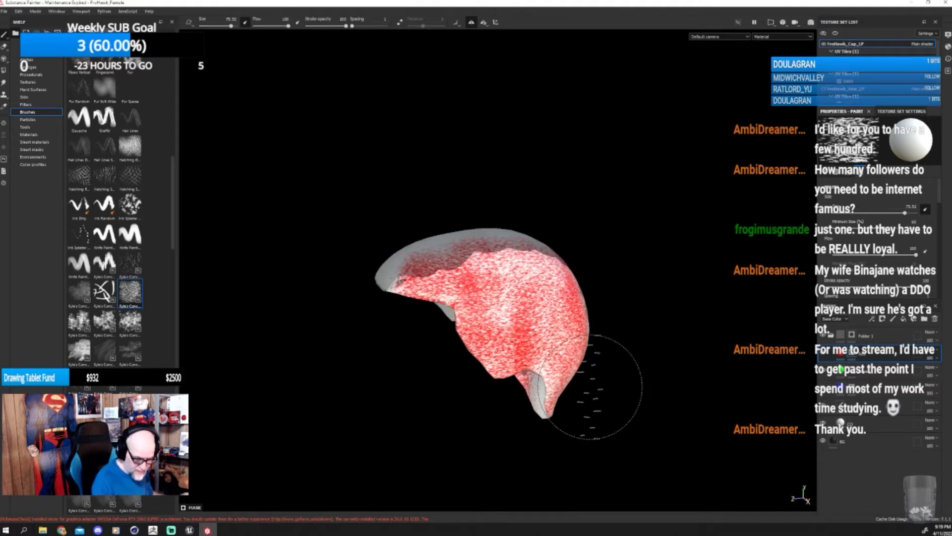
{"action": "left_click_drag", "start_coordinate": [635, 349], "coordinate": [662, 366], "text": "alt"}
{"action": "left_click", "coordinate": [824, 67]}
{"action": "left_click", "coordinate": [823, 89]}
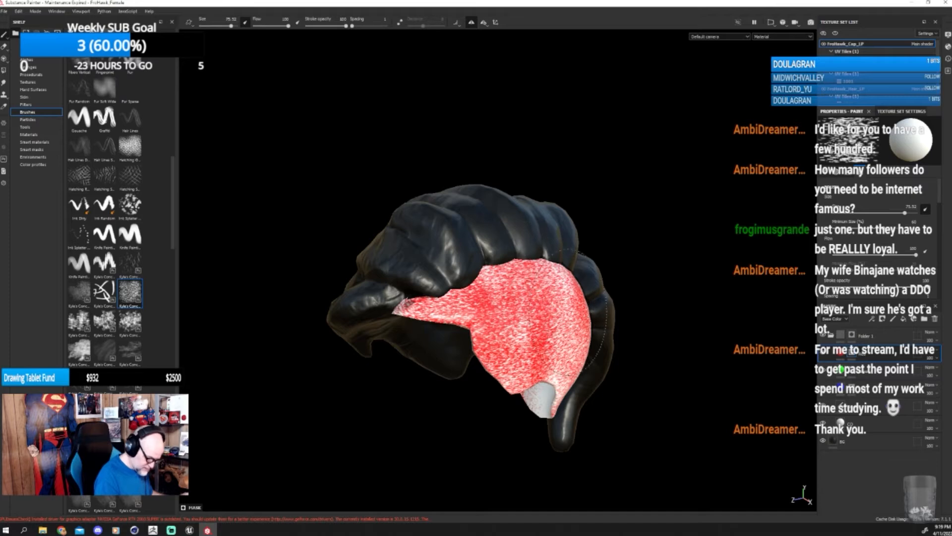
{"action": "mouse_move", "coordinate": [566, 311]}
{"action": "left_mouse_down"}
{"action": "mouse_move", "coordinate": [585, 372]}
{"action": "mouse_move", "coordinate": [558, 404]}
{"action": "mouse_move", "coordinate": [507, 379]}
{"action": "mouse_move", "coordinate": [496, 349]}
{"action": "left_mouse_up"}
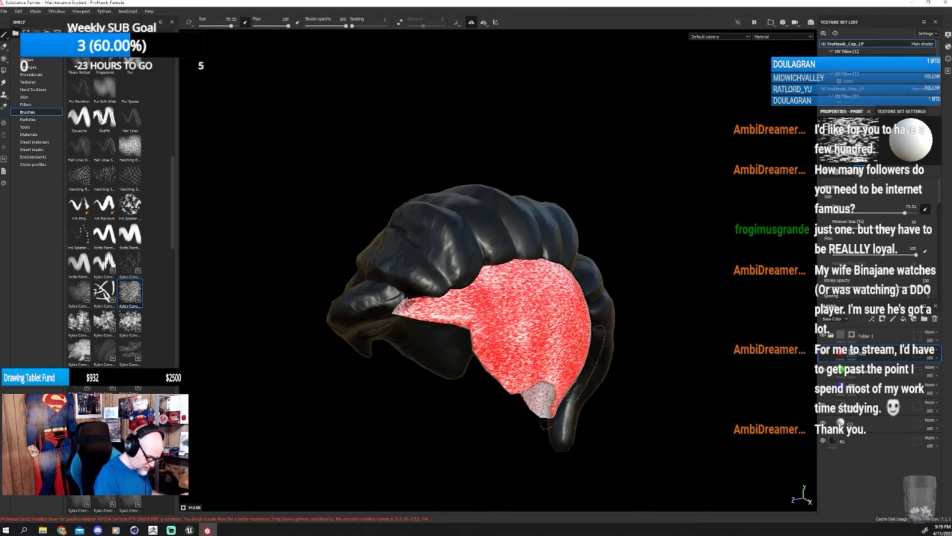
{"action": "left_click_drag", "start_coordinate": [675, 356], "coordinate": [627, 345], "text": "alt"}
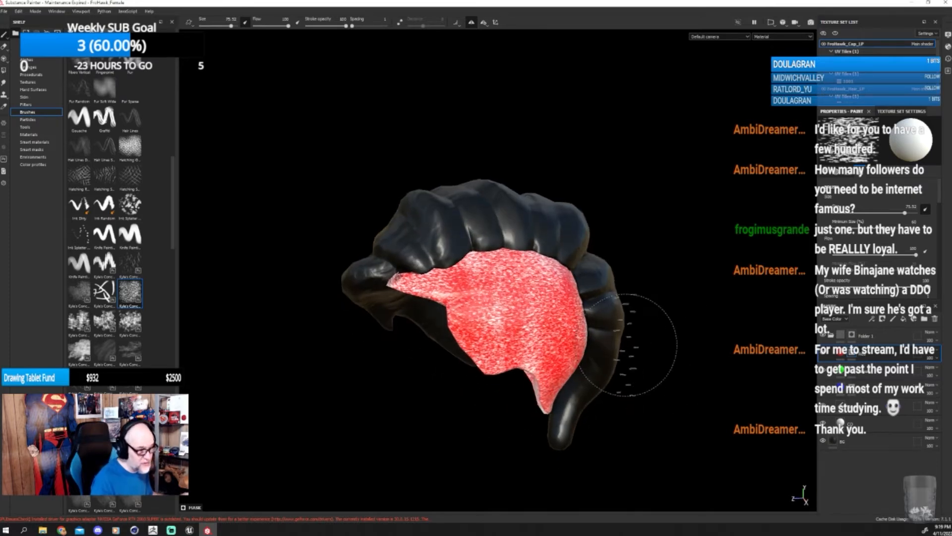
{"action": "left_click_drag", "start_coordinate": [642, 394], "coordinate": [642, 375], "text": "alt"}
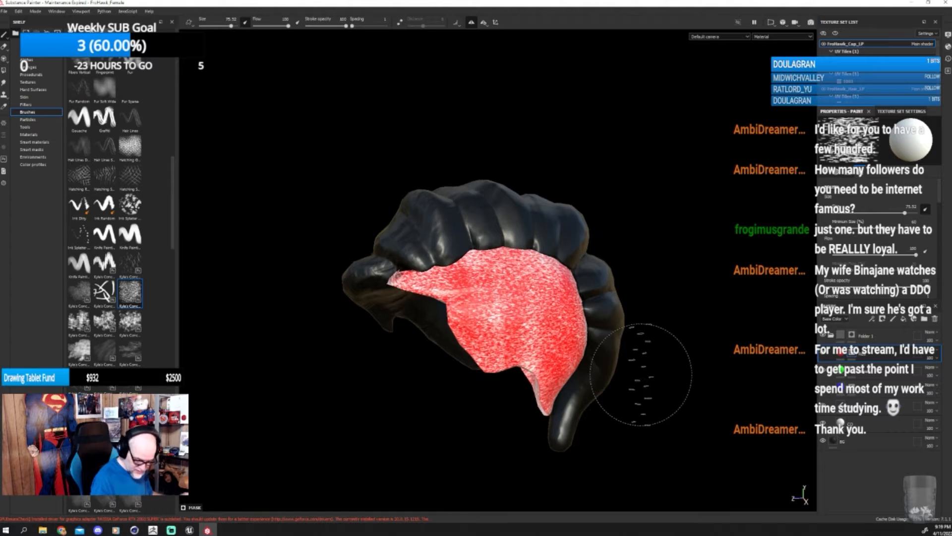
- Try raising the height of the cap's Red fill layer and check the effect on the streaks
{"action": "left_click", "coordinate": [841, 354]}
{"action": "left_click_drag", "start_coordinate": [875, 240], "coordinate": [928, 243]}
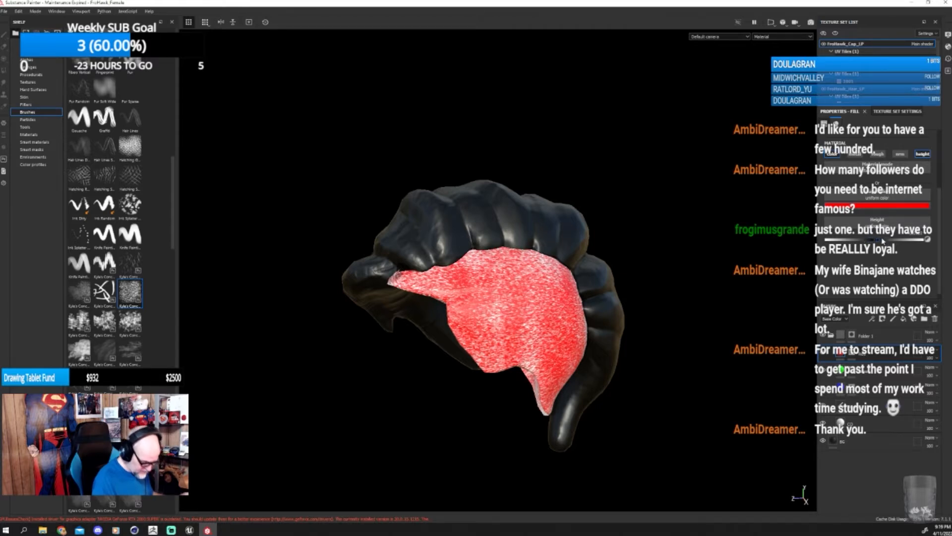
{"action": "left_click_drag", "start_coordinate": [695, 416], "coordinate": [670, 406], "text": "alt"}
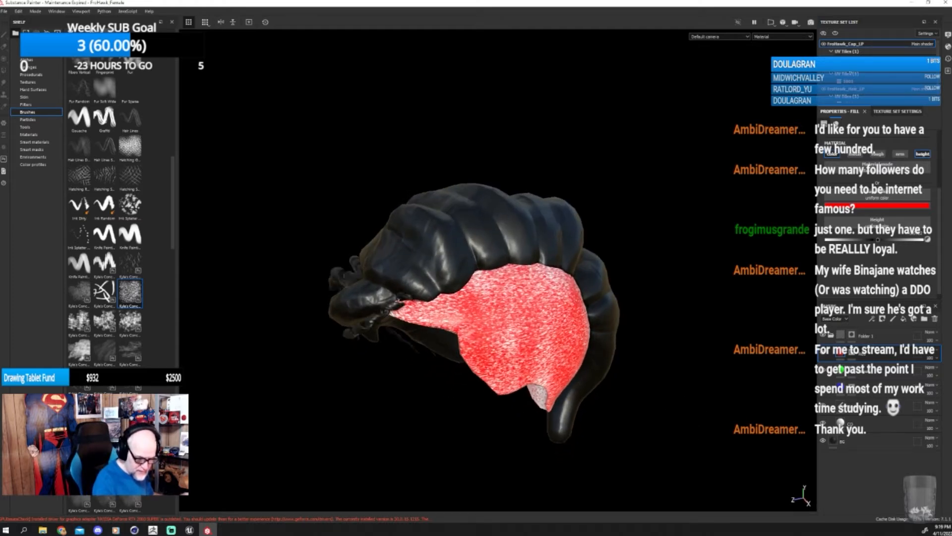
{"action": "left_click_drag", "start_coordinate": [675, 393], "coordinate": [697, 376], "text": "alt"}
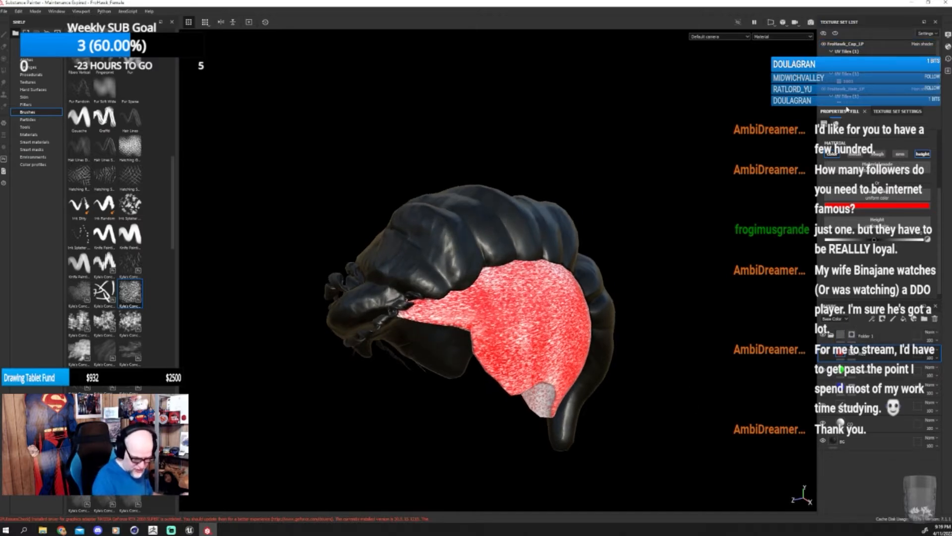
- Hide the cap and main hair texture sets and activate the mask of the curls' folder
{"action": "left_click", "coordinate": [823, 44]}
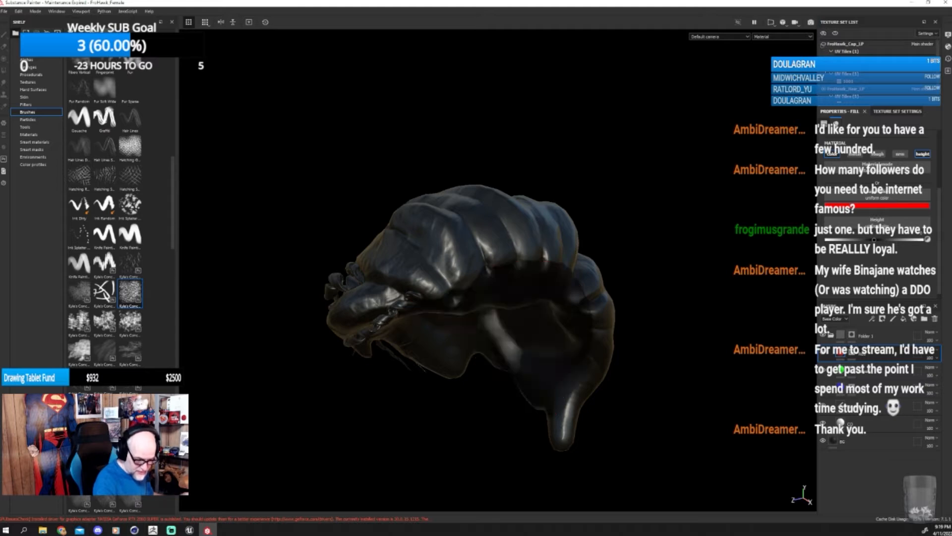
{"action": "left_click", "coordinate": [825, 89]}
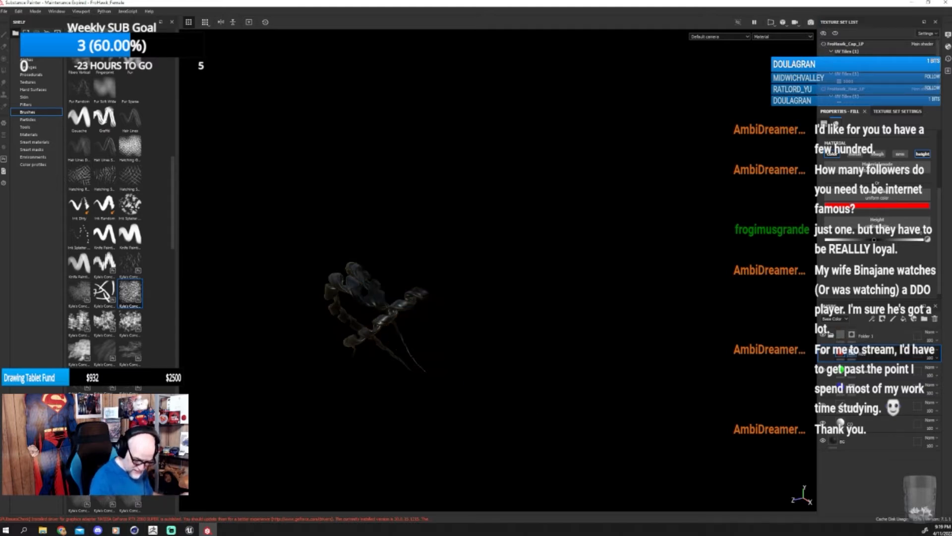
{"action": "left_click", "coordinate": [852, 335]}
{"action": "mouse_move", "coordinate": [483, 325]}
{"action": "left_mouse_down", "text": "alt"}
{"action": "mouse_move", "coordinate": [569, 322]}
{"action": "mouse_move", "coordinate": [466, 321]}
{"action": "left_mouse_up", "text": "alt"}
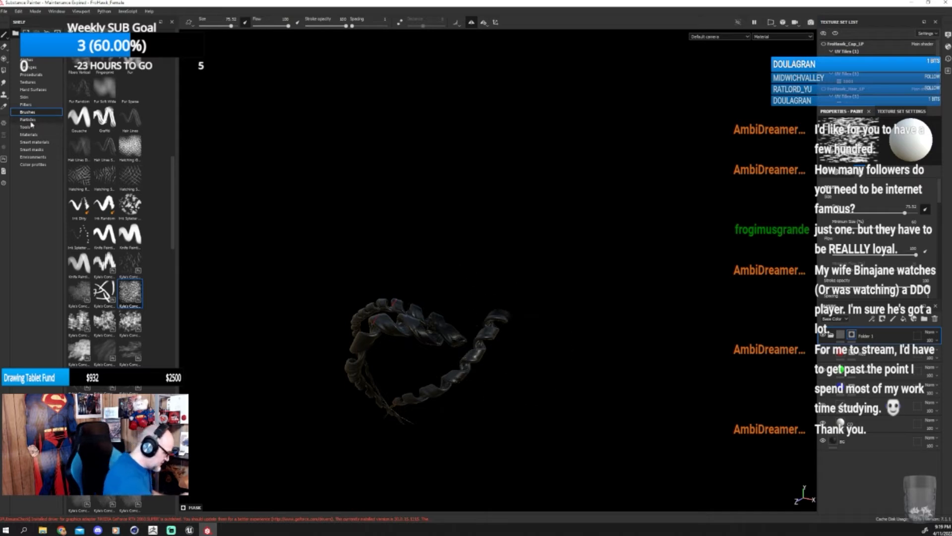
- Choose the Basic Hard brush, enlarge it to about 17, and start painting the curls' folder mask white along the front curls
{"action": "left_click", "coordinate": [31, 121]}
{"action": "left_click", "coordinate": [36, 112]}
{"action": "left_click", "coordinate": [81, 145]}
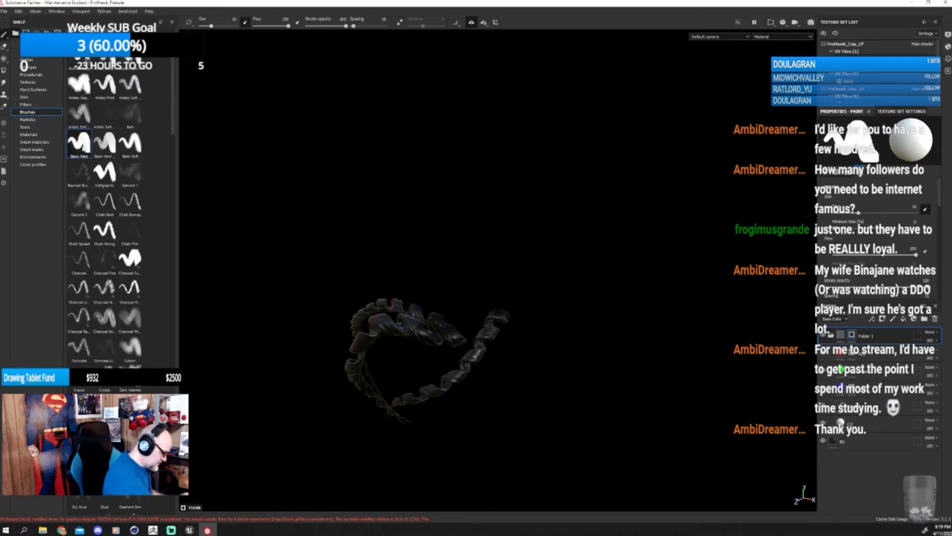
{"action": "left_click_drag", "start_coordinate": [494, 325], "coordinate": [452, 379]}
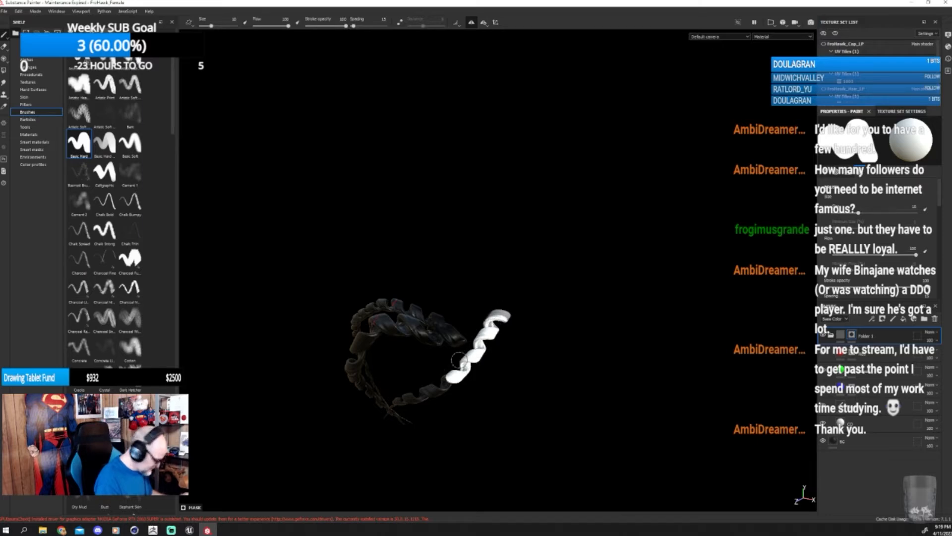
{"action": "key", "text": "bracketright"}
{"action": "key", "text": "bracketright"}
{"action": "key", "text": "bracketright"}
{"action": "mouse_move", "coordinate": [491, 328]}
{"action": "left_mouse_down"}
{"action": "mouse_move", "coordinate": [485, 346]}
{"action": "mouse_move", "coordinate": [402, 402]}
{"action": "mouse_move", "coordinate": [495, 378]}
{"action": "mouse_move", "coordinate": [501, 272]}
{"action": "mouse_move", "coordinate": [454, 345]}
{"action": "mouse_move", "coordinate": [443, 418]}
{"action": "mouse_move", "coordinate": [472, 347]}
{"action": "left_mouse_up"}
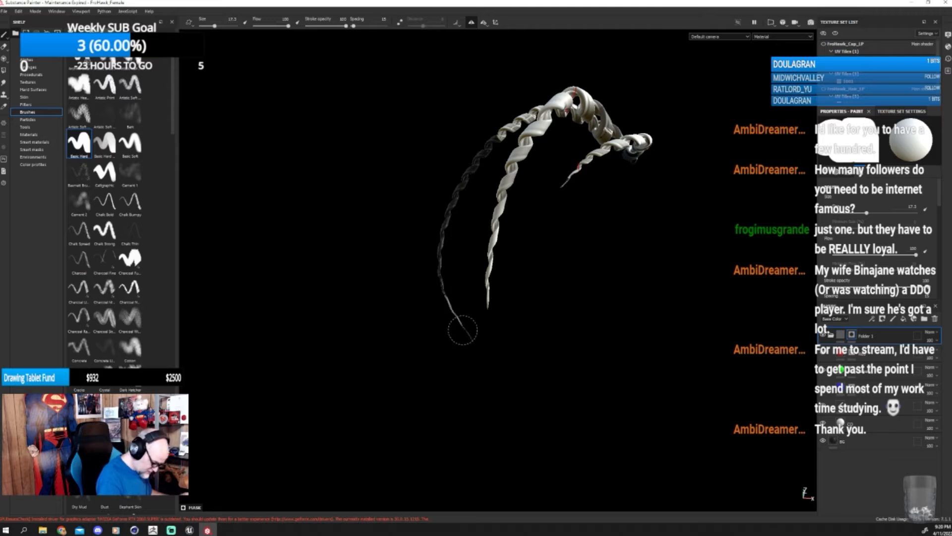
- Paint the folder mask white over the remaining curls from all sides and show the cap and main hair again
{"action": "left_click_drag", "start_coordinate": [466, 332], "coordinate": [646, 383], "text": "alt"}
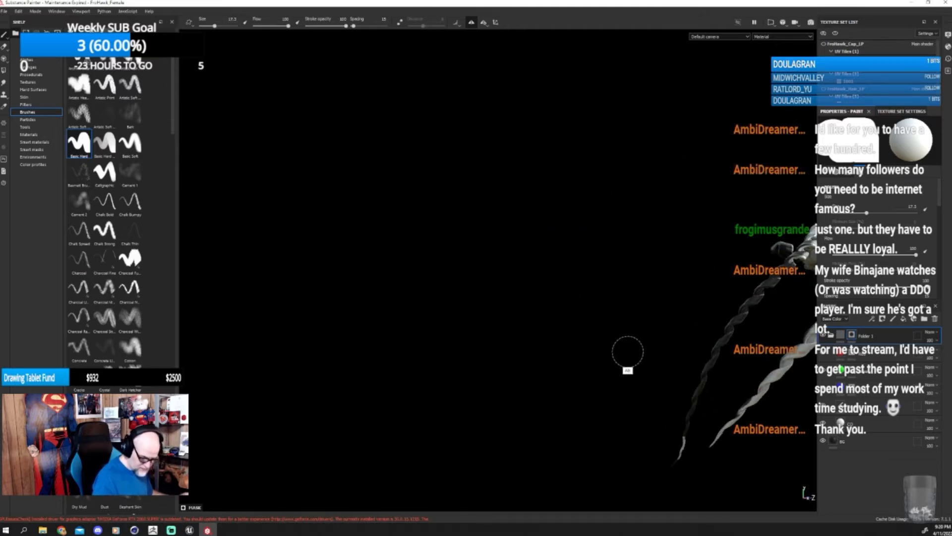
{"action": "mouse_move", "coordinate": [628, 351]}
{"action": "left_mouse_down", "text": "alt"}
{"action": "mouse_move", "coordinate": [634, 346]}
{"action": "mouse_move", "coordinate": [481, 357]}
{"action": "mouse_move", "coordinate": [546, 379]}
{"action": "mouse_move", "coordinate": [599, 307]}
{"action": "mouse_move", "coordinate": [535, 384]}
{"action": "mouse_move", "coordinate": [506, 444]}
{"action": "mouse_move", "coordinate": [556, 350]}
{"action": "mouse_move", "coordinate": [527, 336]}
{"action": "mouse_move", "coordinate": [500, 360]}
{"action": "mouse_move", "coordinate": [486, 355]}
{"action": "mouse_move", "coordinate": [595, 367]}
{"action": "mouse_move", "coordinate": [601, 339]}
{"action": "mouse_move", "coordinate": [487, 400]}
{"action": "mouse_move", "coordinate": [606, 383]}
{"action": "mouse_move", "coordinate": [551, 344]}
{"action": "mouse_move", "coordinate": [463, 377]}
{"action": "mouse_move", "coordinate": [544, 377]}
{"action": "mouse_move", "coordinate": [495, 363]}
{"action": "mouse_move", "coordinate": [527, 346]}
{"action": "mouse_move", "coordinate": [533, 358]}
{"action": "mouse_move", "coordinate": [580, 341]}
{"action": "mouse_move", "coordinate": [430, 388]}
{"action": "mouse_move", "coordinate": [501, 336]}
{"action": "mouse_move", "coordinate": [479, 338]}
{"action": "mouse_move", "coordinate": [500, 435]}
{"action": "mouse_move", "coordinate": [467, 343]}
{"action": "mouse_move", "coordinate": [467, 385]}
{"action": "mouse_move", "coordinate": [443, 431]}
{"action": "left_mouse_up", "text": "alt"}
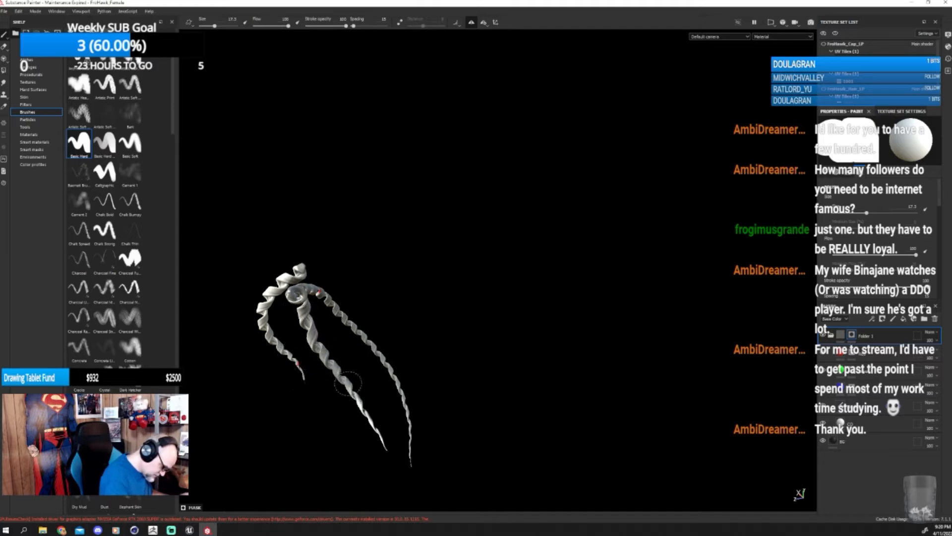
{"action": "mouse_move", "coordinate": [471, 339]}
{"action": "left_mouse_down", "text": "alt"}
{"action": "mouse_move", "coordinate": [385, 364]}
{"action": "mouse_move", "coordinate": [346, 387]}
{"action": "left_mouse_up", "text": "alt"}
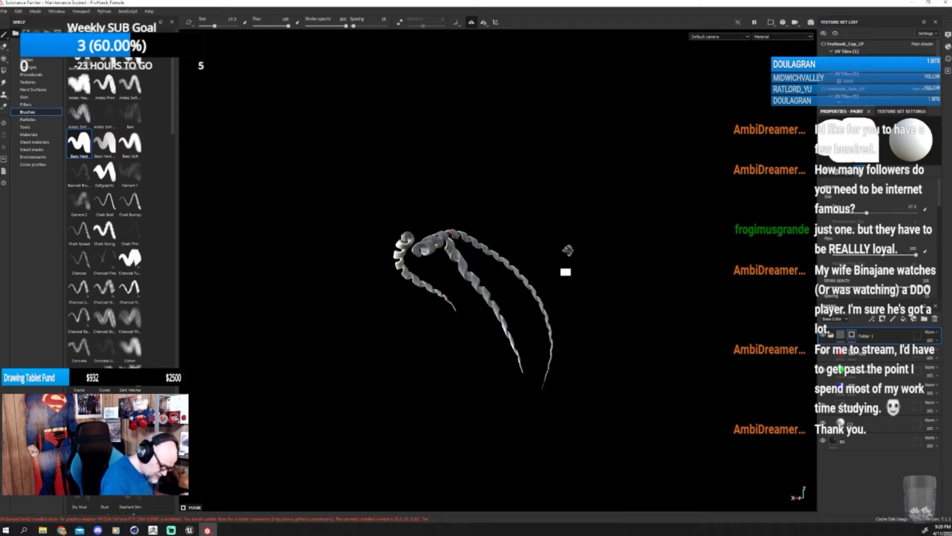
{"action": "left_click_drag", "start_coordinate": [568, 250], "coordinate": [423, 334], "text": "alt"}
{"action": "middle_click_drag", "start_coordinate": [618, 331], "coordinate": [424, 458], "text": "alt"}
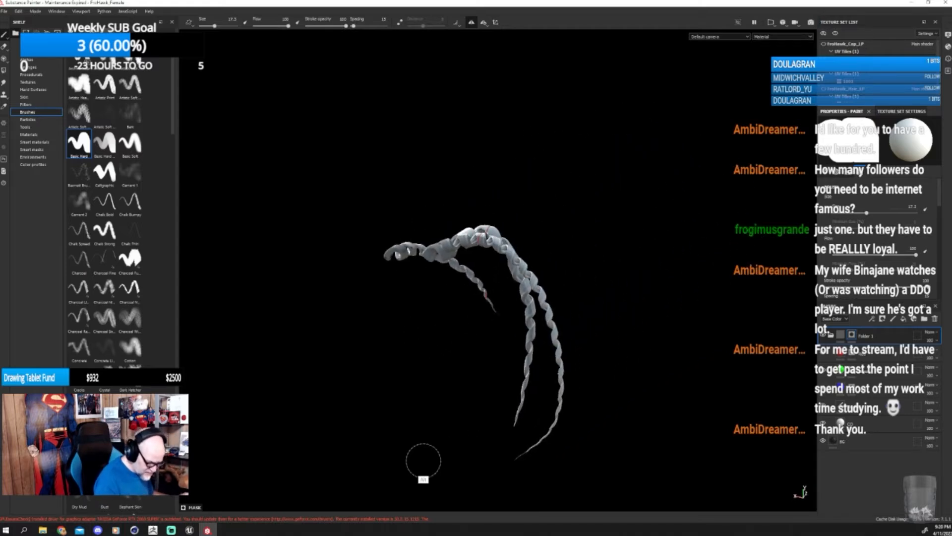
{"action": "mouse_move", "coordinate": [616, 370]}
{"action": "left_mouse_down", "text": "alt"}
{"action": "mouse_move", "coordinate": [446, 415]}
{"action": "mouse_move", "coordinate": [596, 359]}
{"action": "mouse_move", "coordinate": [488, 378]}
{"action": "left_mouse_up", "text": "alt"}
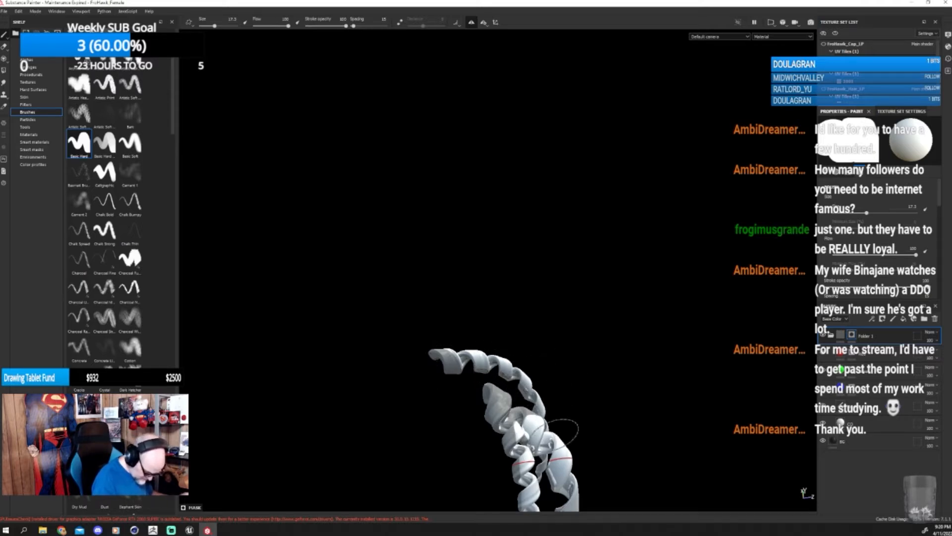
{"action": "mouse_move", "coordinate": [554, 436]}
{"action": "left_mouse_down", "text": "alt"}
{"action": "mouse_move", "coordinate": [459, 415]}
{"action": "mouse_move", "coordinate": [447, 362]}
{"action": "mouse_move", "coordinate": [460, 352]}
{"action": "mouse_move", "coordinate": [544, 183]}
{"action": "mouse_move", "coordinate": [578, 266]}
{"action": "mouse_move", "coordinate": [578, 341]}
{"action": "mouse_move", "coordinate": [546, 318]}
{"action": "mouse_move", "coordinate": [632, 372]}
{"action": "left_mouse_up", "text": "alt"}
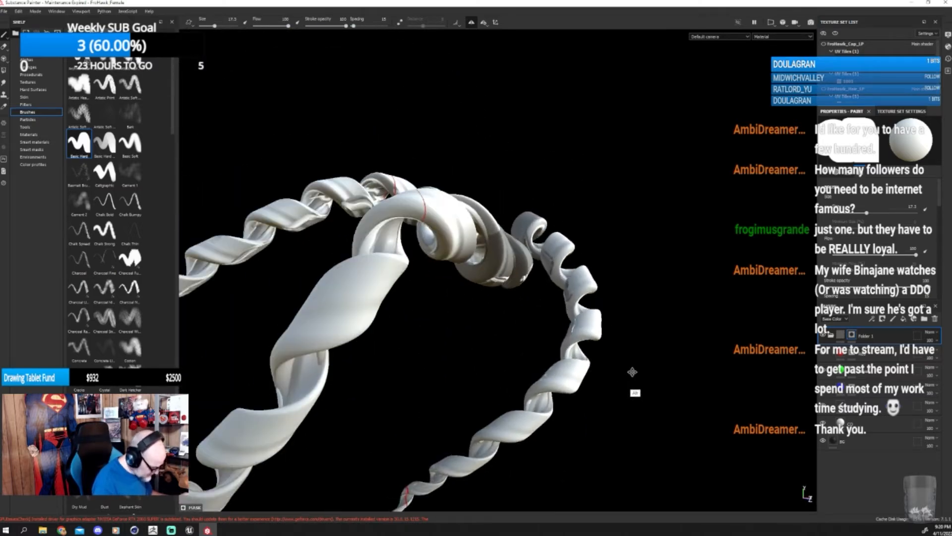
{"action": "mouse_move", "coordinate": [633, 371]}
{"action": "right_mouse_down", "text": "alt"}
{"action": "mouse_move", "coordinate": [631, 397]}
{"action": "mouse_move", "coordinate": [576, 98]}
{"action": "mouse_move", "coordinate": [556, 318]}
{"action": "right_mouse_up", "text": "alt"}
{"action": "mouse_move", "coordinate": [579, 383]}
{"action": "left_mouse_down", "text": "alt"}
{"action": "mouse_move", "coordinate": [458, 349]}
{"action": "mouse_move", "coordinate": [475, 374]}
{"action": "mouse_move", "coordinate": [577, 389]}
{"action": "mouse_move", "coordinate": [520, 425]}
{"action": "mouse_move", "coordinate": [456, 438]}
{"action": "mouse_move", "coordinate": [536, 396]}
{"action": "mouse_move", "coordinate": [523, 425]}
{"action": "mouse_move", "coordinate": [527, 410]}
{"action": "left_mouse_up", "text": "alt"}
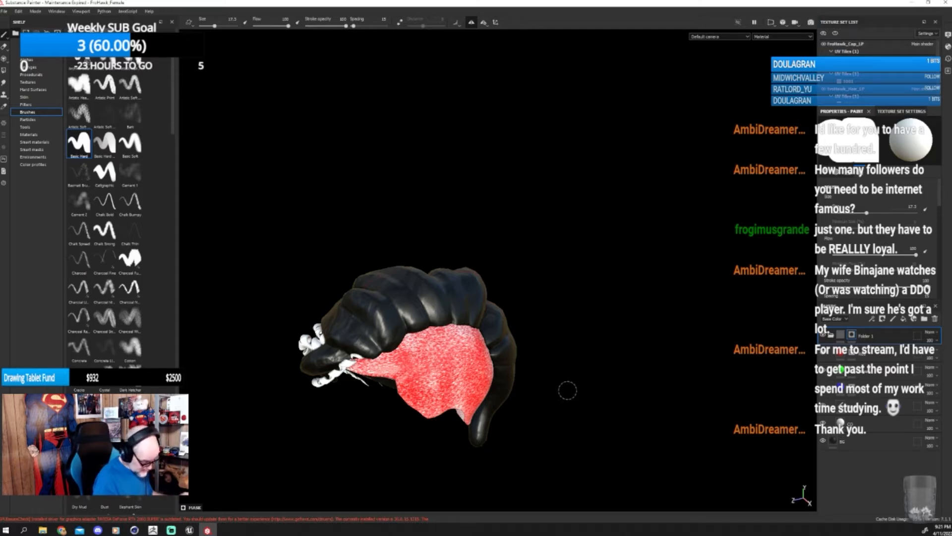
- Activate the mask of the main hair's folder and paint it white down the back of the hair
{"action": "mouse_move", "coordinate": [567, 390]}
{"action": "left_mouse_down", "text": "alt"}
{"action": "mouse_move", "coordinate": [685, 410]}
{"action": "mouse_move", "coordinate": [718, 383]}
{"action": "mouse_move", "coordinate": [680, 398]}
{"action": "mouse_move", "coordinate": [668, 416]}
{"action": "mouse_move", "coordinate": [733, 397]}
{"action": "mouse_move", "coordinate": [674, 378]}
{"action": "mouse_move", "coordinate": [739, 393]}
{"action": "mouse_move", "coordinate": [716, 398]}
{"action": "left_mouse_up", "text": "alt"}
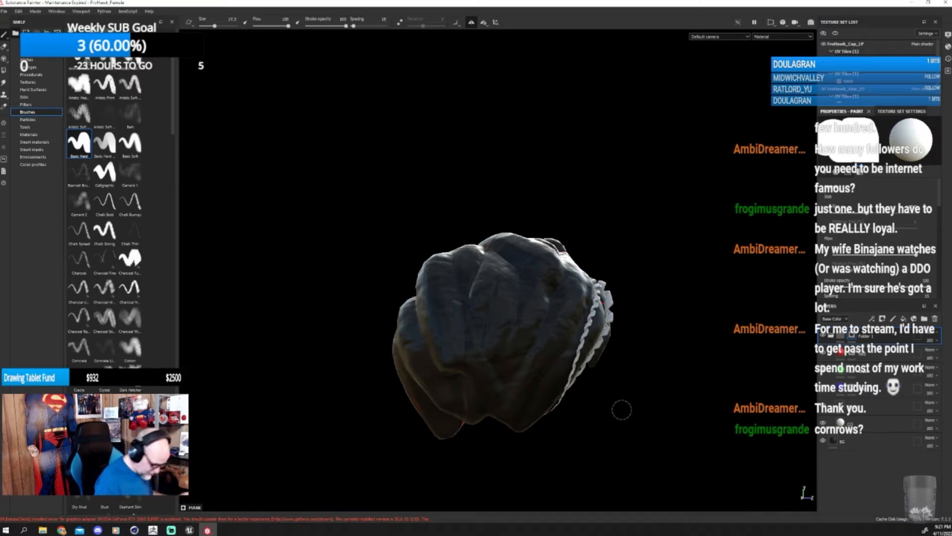
{"action": "mouse_move", "coordinate": [616, 397]}
{"action": "left_mouse_down", "text": "alt"}
{"action": "mouse_move", "coordinate": [663, 417]}
{"action": "mouse_move", "coordinate": [665, 391]}
{"action": "mouse_move", "coordinate": [694, 393]}
{"action": "mouse_move", "coordinate": [589, 356]}
{"action": "mouse_move", "coordinate": [610, 339]}
{"action": "left_mouse_up", "text": "alt"}
{"action": "middle_click_drag", "start_coordinate": [580, 392], "coordinate": [618, 410], "text": "alt"}
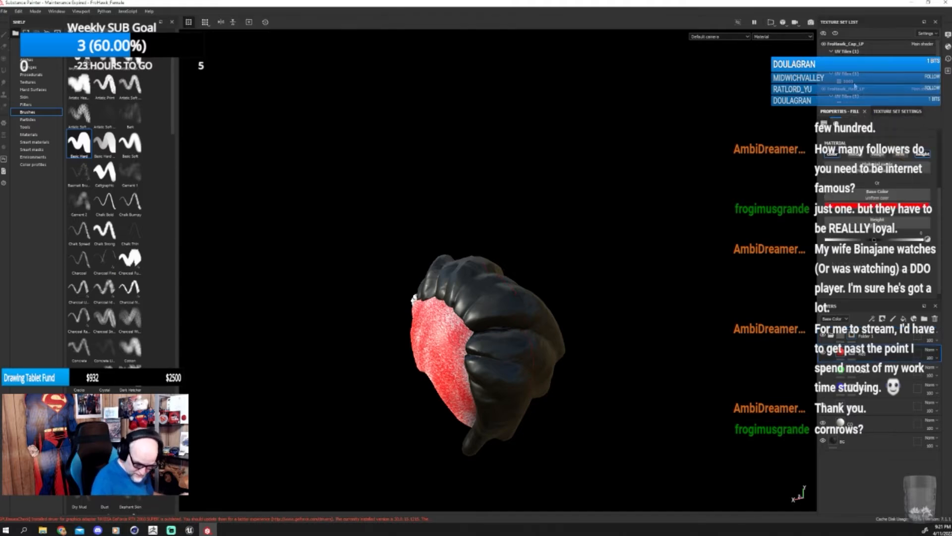
{"action": "left_click_drag", "start_coordinate": [506, 344], "coordinate": [472, 357]}
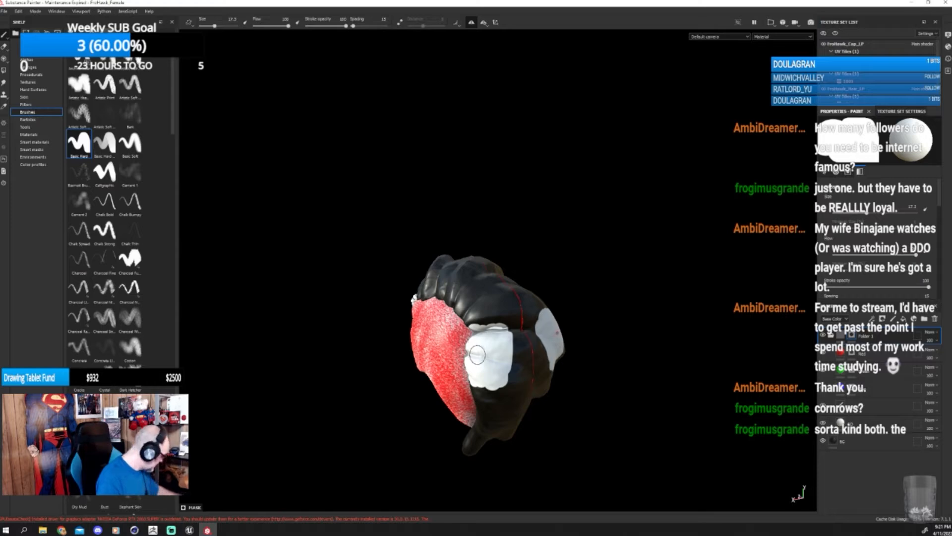
{"action": "left_click_drag", "start_coordinate": [485, 342], "coordinate": [488, 414]}
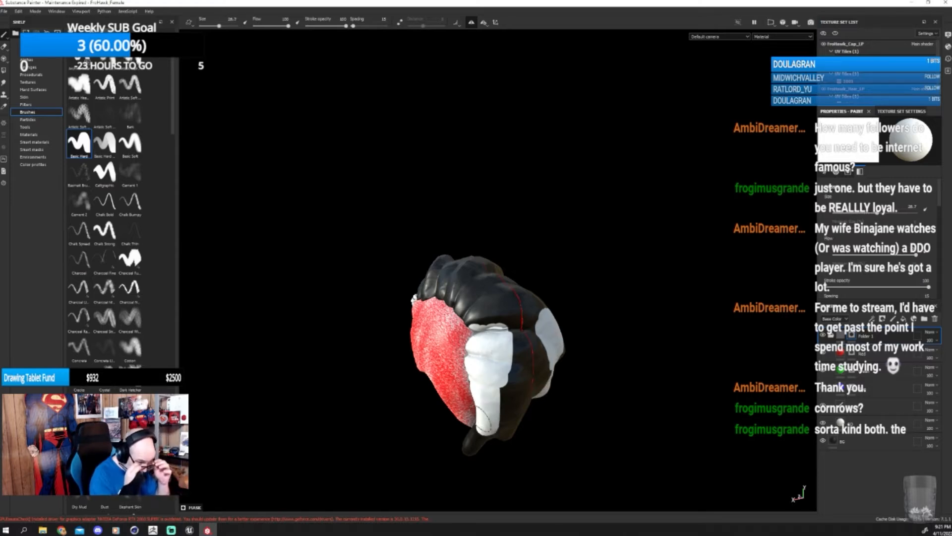
{"action": "mouse_move", "coordinate": [573, 420]}
{"action": "left_mouse_down", "text": "alt"}
{"action": "mouse_move", "coordinate": [579, 345]}
{"action": "mouse_move", "coordinate": [520, 396]}
{"action": "left_mouse_up", "text": "alt"}
{"action": "mouse_move", "coordinate": [494, 459]}
{"action": "left_mouse_down"}
{"action": "mouse_move", "coordinate": [524, 427]}
{"action": "mouse_move", "coordinate": [526, 357]}
{"action": "mouse_move", "coordinate": [502, 402]}
{"action": "left_mouse_up"}
- Extend the white of the main hair's folder mask over the top, front and lower tail
{"action": "mouse_move", "coordinate": [564, 380]}
{"action": "left_mouse_down", "text": "alt"}
{"action": "mouse_move", "coordinate": [538, 506]}
{"action": "mouse_move", "coordinate": [546, 335]}
{"action": "mouse_move", "coordinate": [486, 300]}
{"action": "mouse_move", "coordinate": [521, 341]}
{"action": "mouse_move", "coordinate": [526, 292]}
{"action": "mouse_move", "coordinate": [470, 287]}
{"action": "left_mouse_up", "text": "alt"}
{"action": "mouse_move", "coordinate": [547, 262]}
{"action": "left_mouse_down", "text": "alt"}
{"action": "mouse_move", "coordinate": [546, 253]}
{"action": "mouse_move", "coordinate": [582, 335]}
{"action": "mouse_move", "coordinate": [573, 385]}
{"action": "left_mouse_up", "text": "alt"}
{"action": "left_click_drag", "start_coordinate": [501, 298], "coordinate": [449, 343]}
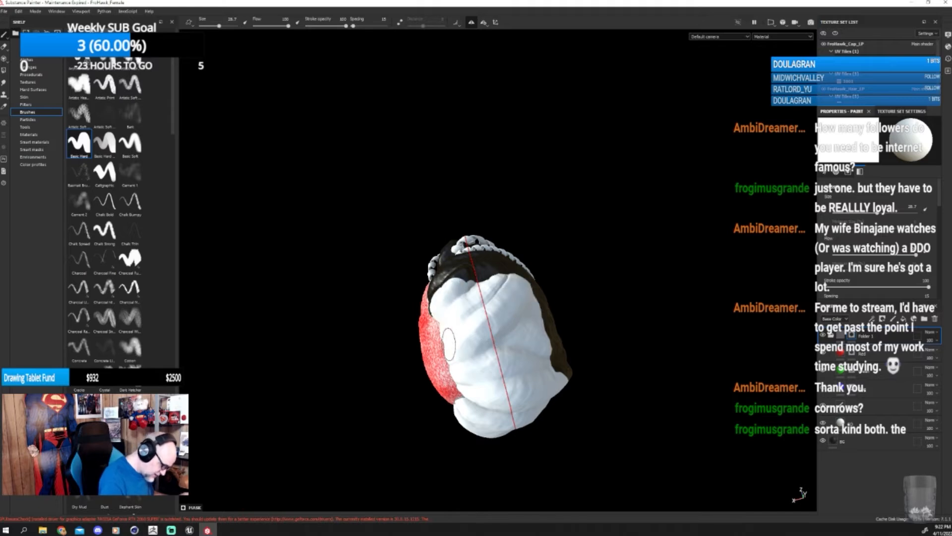
{"action": "mouse_move", "coordinate": [511, 263]}
{"action": "left_mouse_down"}
{"action": "mouse_move", "coordinate": [439, 278]}
{"action": "mouse_move", "coordinate": [474, 260]}
{"action": "left_mouse_up"}
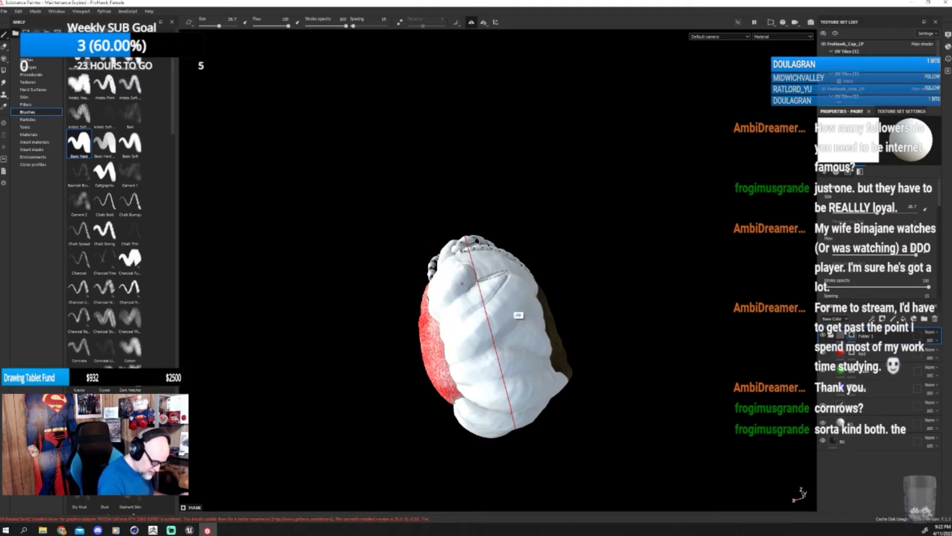
{"action": "mouse_move", "coordinate": [519, 315]}
{"action": "left_mouse_down", "text": "alt"}
{"action": "mouse_move", "coordinate": [647, 273]}
{"action": "mouse_move", "coordinate": [625, 317]}
{"action": "mouse_move", "coordinate": [581, 342]}
{"action": "left_mouse_up", "text": "alt"}
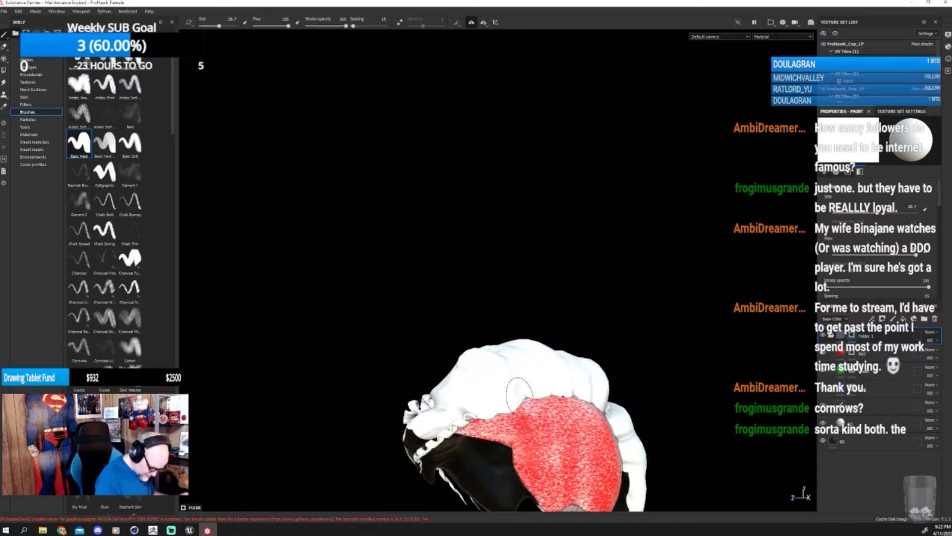
{"action": "left_click_drag", "start_coordinate": [642, 446], "coordinate": [611, 317], "text": "alt"}
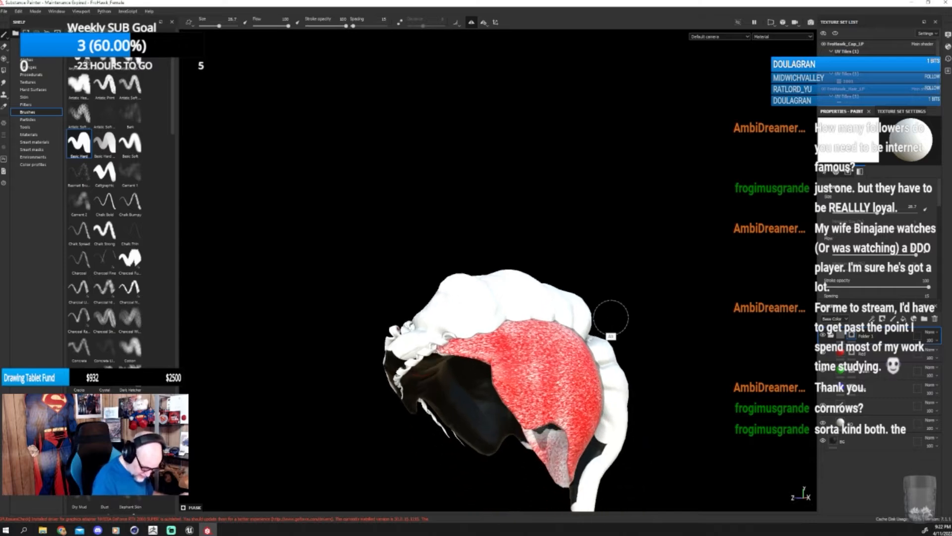
{"action": "left_click_drag", "start_coordinate": [614, 426], "coordinate": [576, 496]}
{"action": "mouse_move", "coordinate": [587, 405]}
{"action": "left_mouse_down", "text": "alt"}
{"action": "mouse_move", "coordinate": [696, 430]}
{"action": "mouse_move", "coordinate": [603, 420]}
{"action": "left_mouse_up", "text": "alt"}
- Hide the cap and curls texture sets and paint the main hair's folder mask over its inner surfaces
{"action": "left_click", "coordinate": [824, 44]}
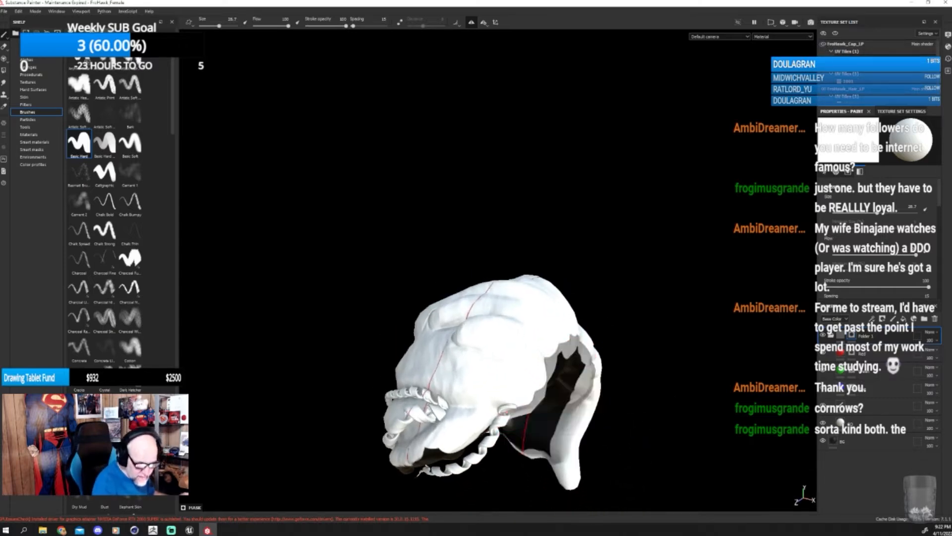
{"action": "left_click", "coordinate": [824, 67]}
{"action": "mouse_move", "coordinate": [642, 383]}
{"action": "left_mouse_down", "text": "alt"}
{"action": "mouse_move", "coordinate": [585, 365]}
{"action": "mouse_move", "coordinate": [595, 297]}
{"action": "mouse_move", "coordinate": [509, 347]}
{"action": "mouse_move", "coordinate": [342, 323]}
{"action": "mouse_move", "coordinate": [337, 412]}
{"action": "mouse_move", "coordinate": [358, 362]}
{"action": "mouse_move", "coordinate": [386, 414]}
{"action": "left_mouse_up", "text": "alt"}
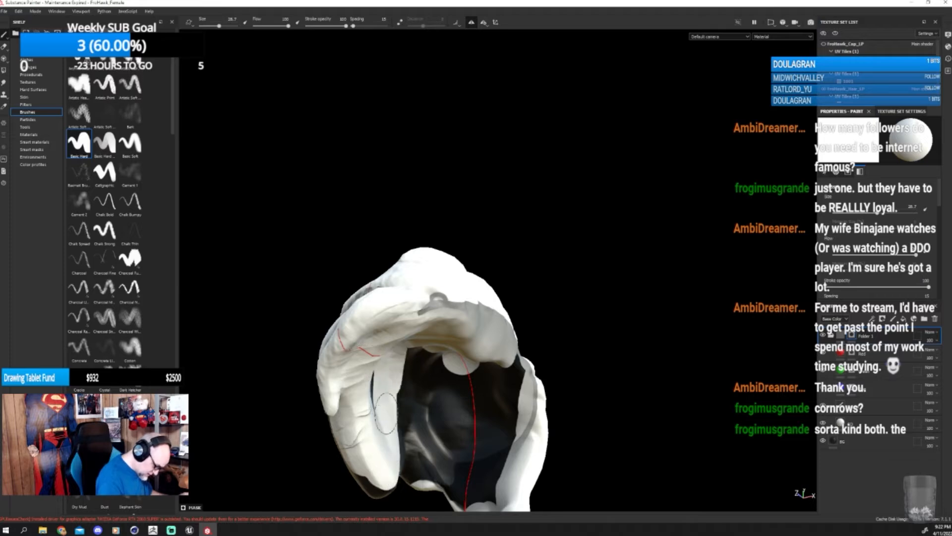
{"action": "mouse_move", "coordinate": [520, 354]}
{"action": "left_mouse_down", "text": "alt"}
{"action": "mouse_move", "coordinate": [549, 329]}
{"action": "mouse_move", "coordinate": [568, 276]}
{"action": "mouse_move", "coordinate": [392, 325]}
{"action": "mouse_move", "coordinate": [416, 281]}
{"action": "left_mouse_up", "text": "alt"}
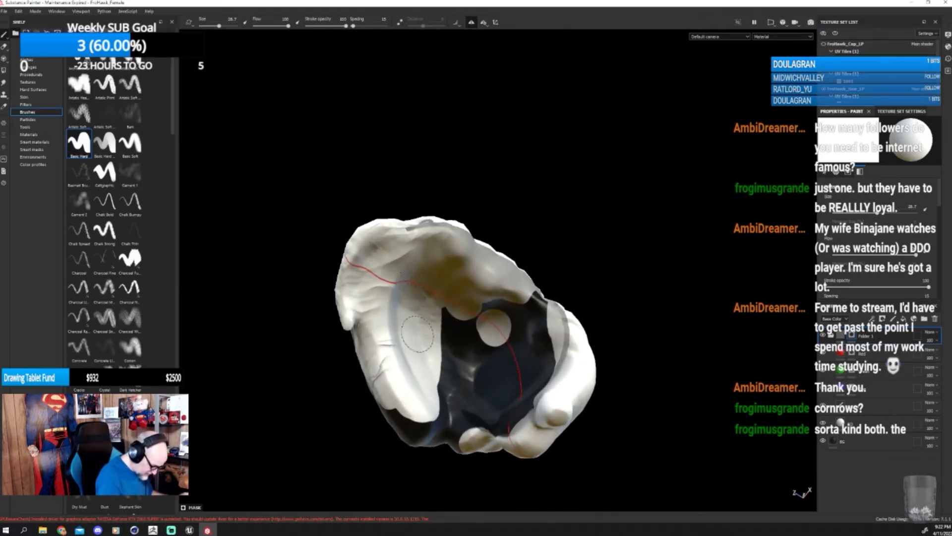
{"action": "mouse_move", "coordinate": [418, 333]}
{"action": "left_mouse_down"}
{"action": "mouse_move", "coordinate": [476, 342]}
{"action": "mouse_move", "coordinate": [526, 318]}
{"action": "mouse_move", "coordinate": [535, 367]}
{"action": "mouse_move", "coordinate": [525, 397]}
{"action": "mouse_move", "coordinate": [478, 391]}
{"action": "mouse_move", "coordinate": [461, 365]}
{"action": "left_mouse_up"}
{"action": "mouse_move", "coordinate": [437, 415]}
{"action": "left_mouse_down", "text": "alt"}
{"action": "mouse_move", "coordinate": [506, 342]}
{"action": "mouse_move", "coordinate": [691, 383]}
{"action": "mouse_move", "coordinate": [587, 347]}
{"action": "mouse_move", "coordinate": [610, 373]}
{"action": "mouse_move", "coordinate": [540, 385]}
{"action": "mouse_move", "coordinate": [488, 365]}
{"action": "mouse_move", "coordinate": [449, 318]}
{"action": "mouse_move", "coordinate": [425, 380]}
{"action": "mouse_move", "coordinate": [441, 357]}
{"action": "mouse_move", "coordinate": [682, 334]}
{"action": "mouse_move", "coordinate": [358, 292]}
{"action": "mouse_move", "coordinate": [557, 329]}
{"action": "left_mouse_up", "text": "alt"}
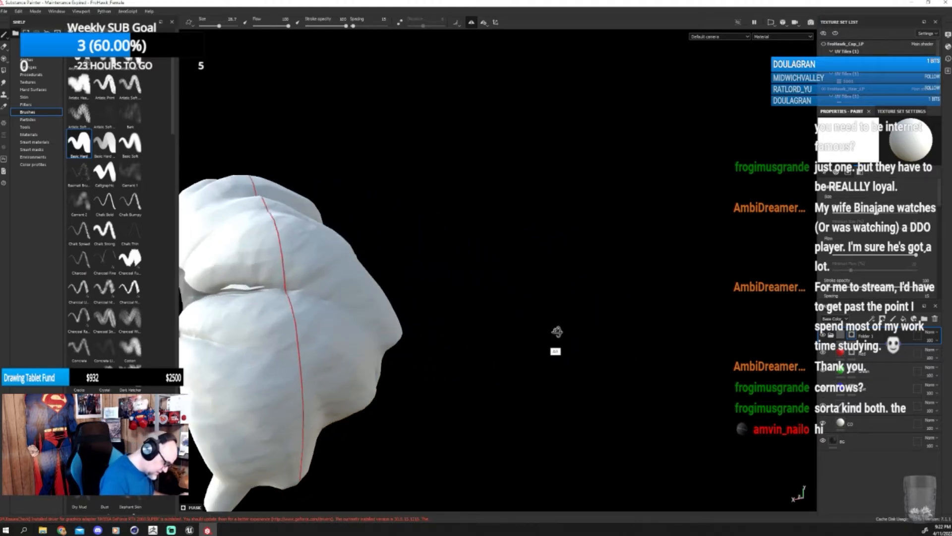
{"action": "left_click_drag", "start_coordinate": [329, 344], "coordinate": [570, 404], "text": "alt"}
- Activate the main hair's Red layer, choose a streaky Kyle's Concept brush, and test red streaks across the back with symmetry
{"action": "left_click", "coordinate": [846, 353]}
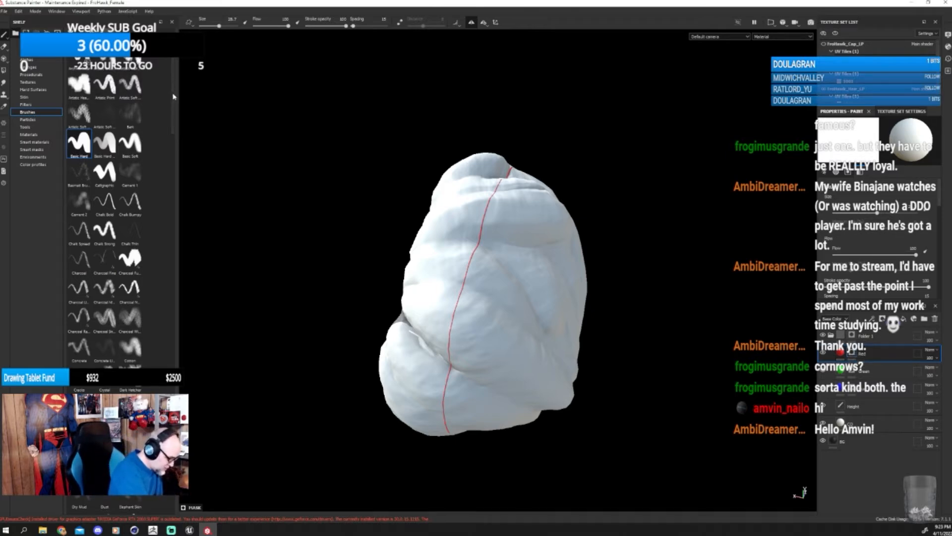
{"action": "left_click_drag", "start_coordinate": [173, 96], "coordinate": [175, 201]}
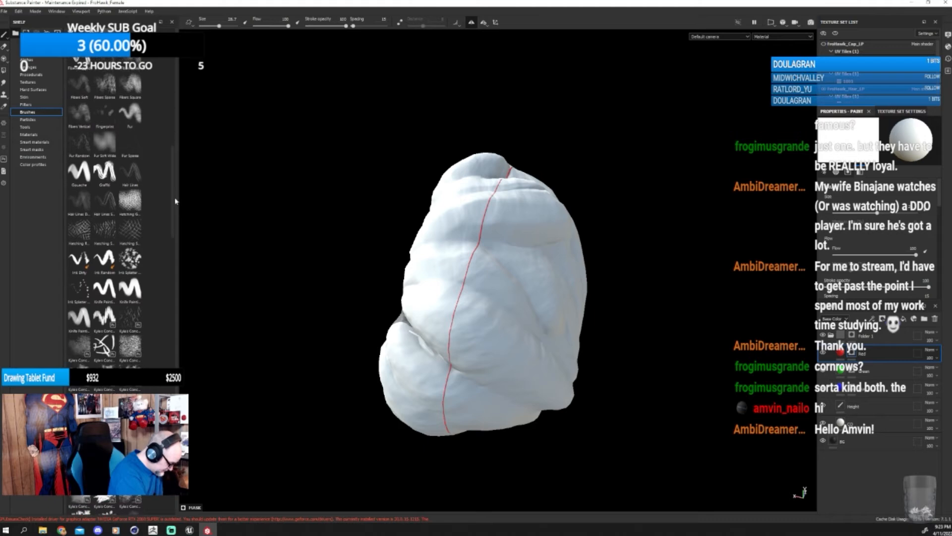
{"action": "left_click", "coordinate": [109, 320]}
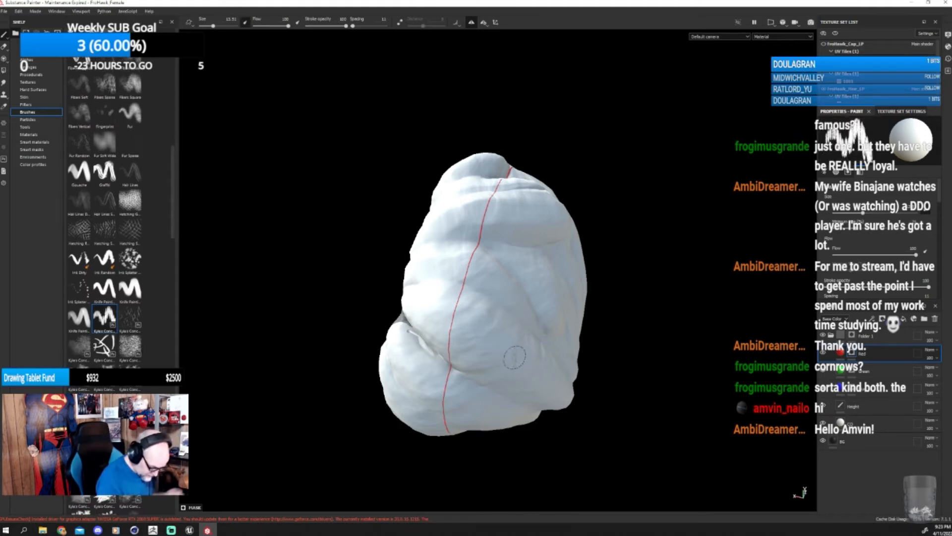
{"action": "mouse_move", "coordinate": [504, 373]}
{"action": "left_mouse_down"}
{"action": "mouse_move", "coordinate": [501, 347]}
{"action": "mouse_move", "coordinate": [443, 324]}
{"action": "mouse_move", "coordinate": [421, 289]}
{"action": "left_mouse_up"}
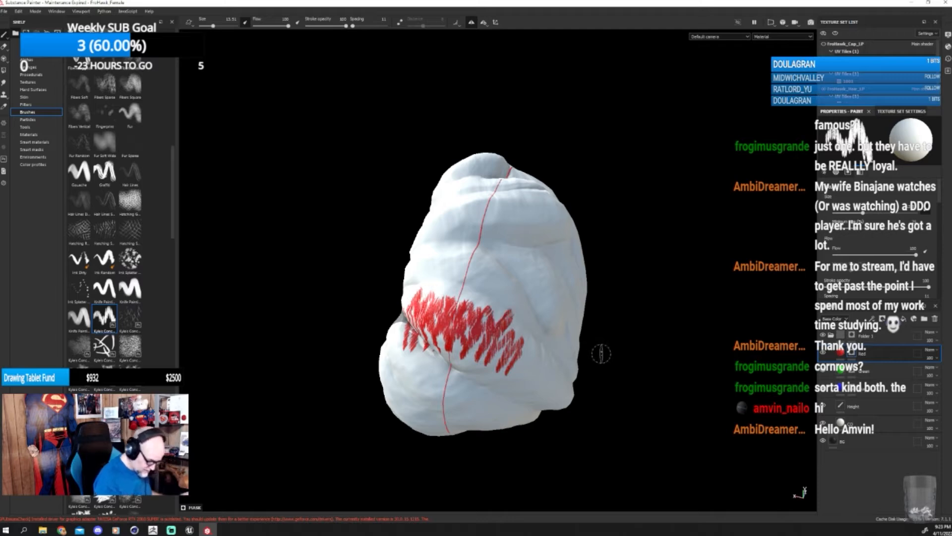
{"action": "key", "text": "ctrl+z"}
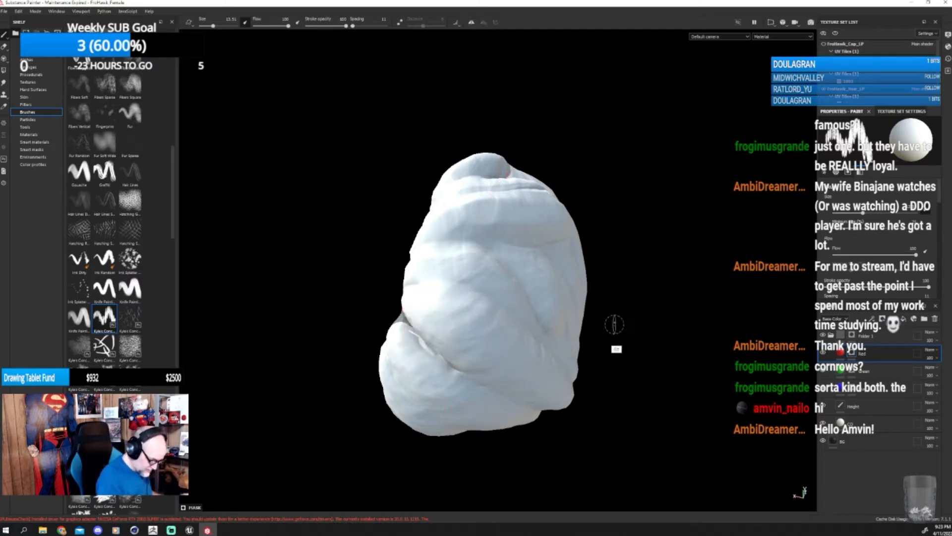
- Rotate the streaky brush tip to run horizontally and enlarge it for the rolls on the hair's side
{"action": "mouse_move", "coordinate": [615, 323]}
{"action": "left_mouse_down", "text": "alt"}
{"action": "mouse_move", "coordinate": [686, 285]}
{"action": "mouse_move", "coordinate": [665, 359]}
{"action": "mouse_move", "coordinate": [603, 353]}
{"action": "mouse_move", "coordinate": [614, 347]}
{"action": "mouse_move", "coordinate": [682, 374]}
{"action": "mouse_move", "coordinate": [626, 361]}
{"action": "left_mouse_up", "text": "alt"}
{"action": "left_click_drag", "start_coordinate": [451, 343], "coordinate": [463, 393], "text": "ctrl"}
{"action": "key", "text": "bracketright"}
{"action": "key", "text": "bracketright"}
{"action": "key", "text": "bracketright"}
{"action": "key", "text": "bracketright"}
{"action": "key", "text": "bracketright"}
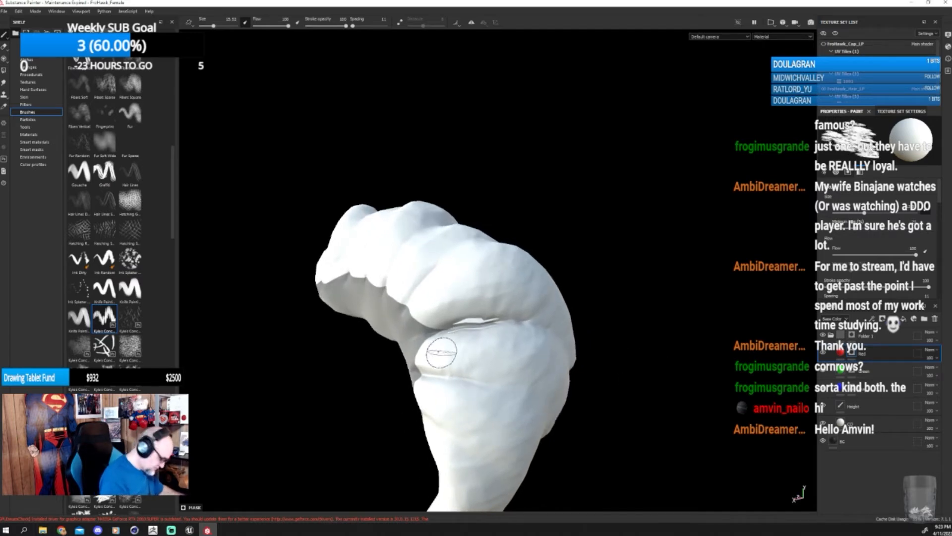
- Try painting horizontal red streaks along the side roll and around towards the back of the main hair
{"action": "mouse_move", "coordinate": [429, 364]}
{"action": "left_mouse_down"}
{"action": "mouse_move", "coordinate": [432, 336]}
{"action": "mouse_move", "coordinate": [425, 352]}
{"action": "mouse_move", "coordinate": [474, 357]}
{"action": "mouse_move", "coordinate": [463, 372]}
{"action": "mouse_move", "coordinate": [506, 352]}
{"action": "mouse_move", "coordinate": [513, 374]}
{"action": "left_mouse_up"}
{"action": "key", "text": "ctrl+z"}
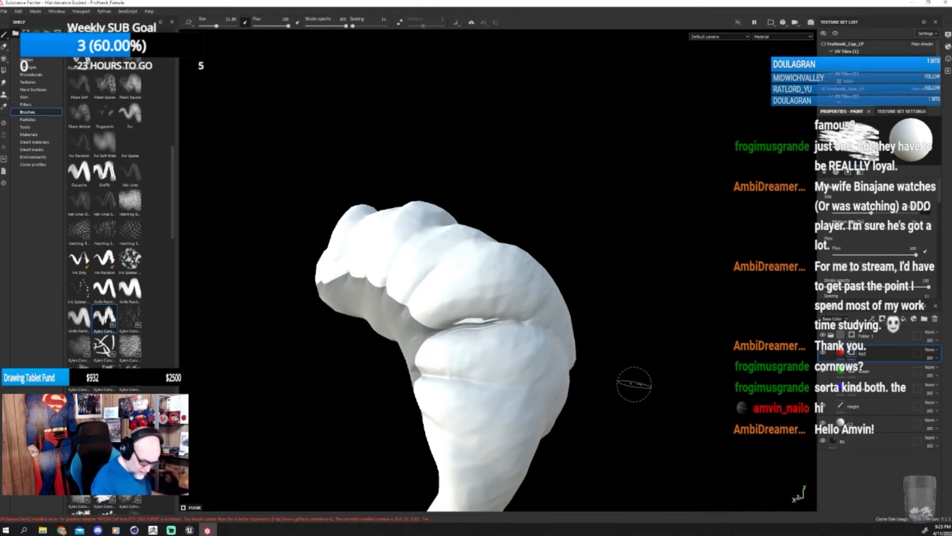
{"action": "left_click_drag", "start_coordinate": [617, 351], "coordinate": [649, 397], "text": "alt"}
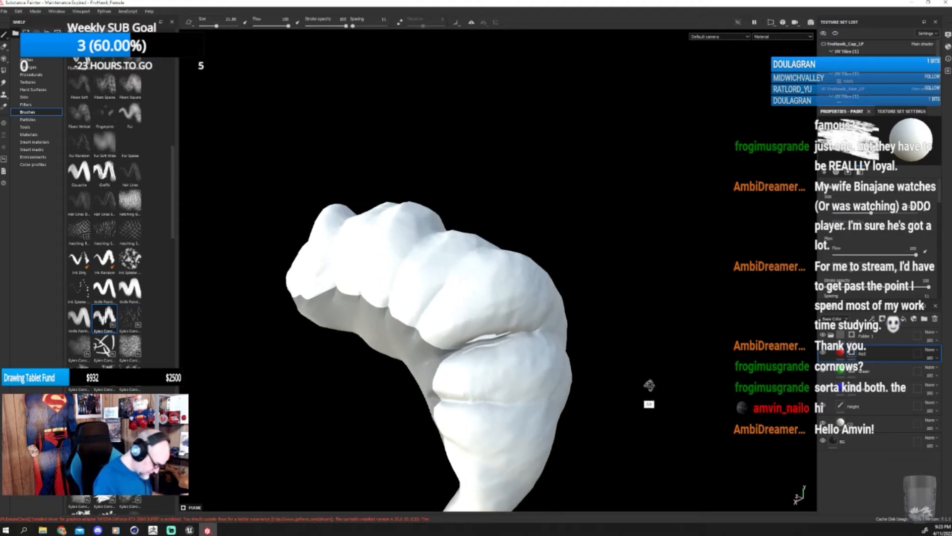
{"action": "mouse_move", "coordinate": [437, 377]}
{"action": "left_mouse_down"}
{"action": "mouse_move", "coordinate": [463, 361]}
{"action": "mouse_move", "coordinate": [451, 358]}
{"action": "mouse_move", "coordinate": [448, 397]}
{"action": "mouse_move", "coordinate": [489, 377]}
{"action": "mouse_move", "coordinate": [514, 342]}
{"action": "left_mouse_up"}
{"action": "left_click_drag", "start_coordinate": [606, 371], "coordinate": [585, 347], "text": "alt"}
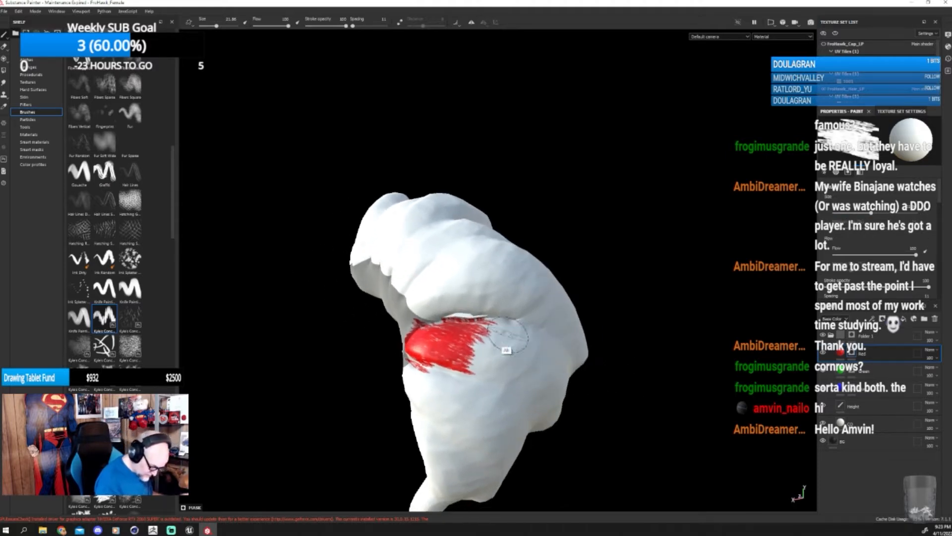
{"action": "mouse_move", "coordinate": [471, 357]}
{"action": "left_mouse_down"}
{"action": "mouse_move", "coordinate": [515, 337]}
{"action": "mouse_move", "coordinate": [521, 367]}
{"action": "mouse_move", "coordinate": [542, 341]}
{"action": "mouse_move", "coordinate": [547, 356]}
{"action": "mouse_move", "coordinate": [591, 383]}
{"action": "mouse_move", "coordinate": [557, 347]}
{"action": "left_mouse_up"}
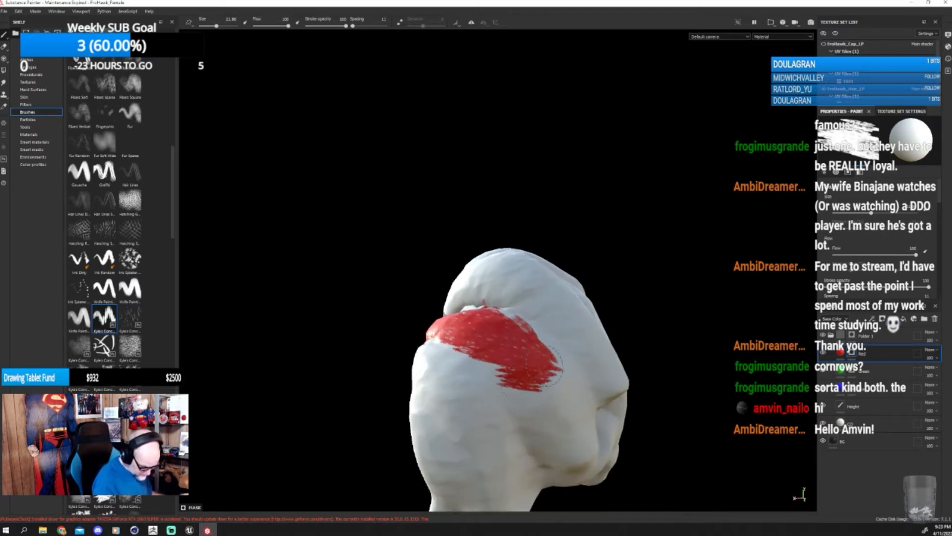
- Undo the red strokes painted on the side roll of the main hair
{"action": "key", "text": "ctrl+z"}
{"action": "key", "text": "ctrl+z"}
{"action": "key", "text": "ctrl+z"}
{"action": "key", "text": "ctrl+z"}
{"action": "key", "text": "ctrl+z"}
{"action": "key", "text": "ctrl+z"}
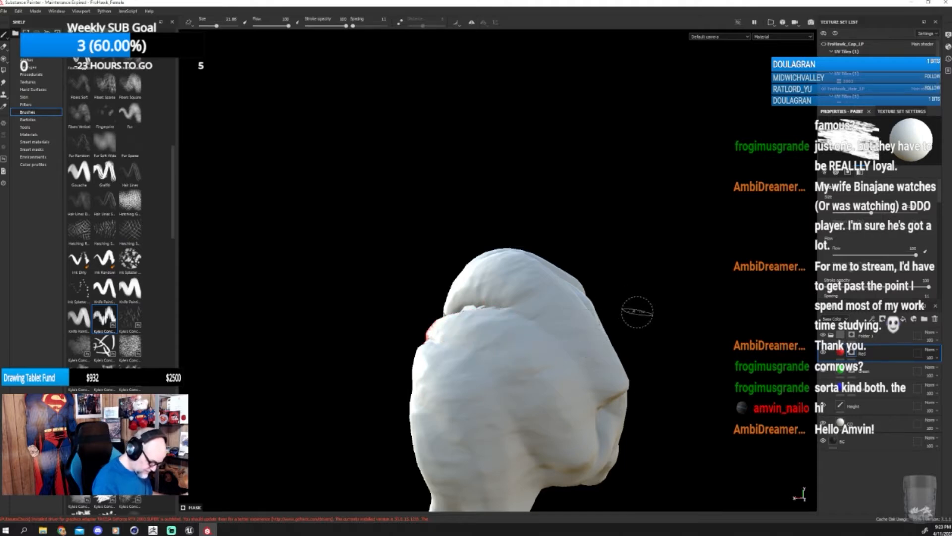
{"action": "mouse_move", "coordinate": [637, 312]}
{"action": "left_mouse_down", "text": "alt"}
{"action": "mouse_move", "coordinate": [660, 329]}
{"action": "mouse_move", "coordinate": [616, 371]}
{"action": "left_mouse_up", "text": "alt"}
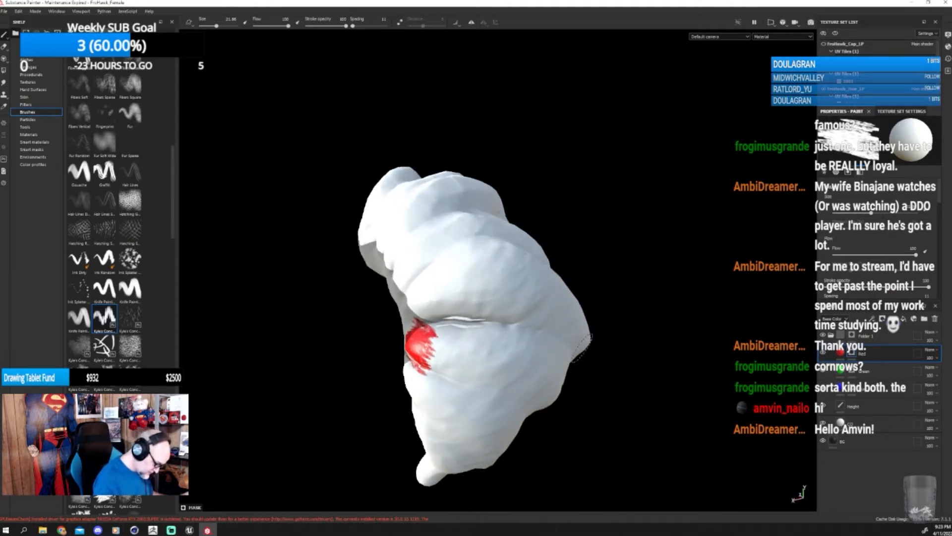
{"action": "key", "text": "ctrl+z"}
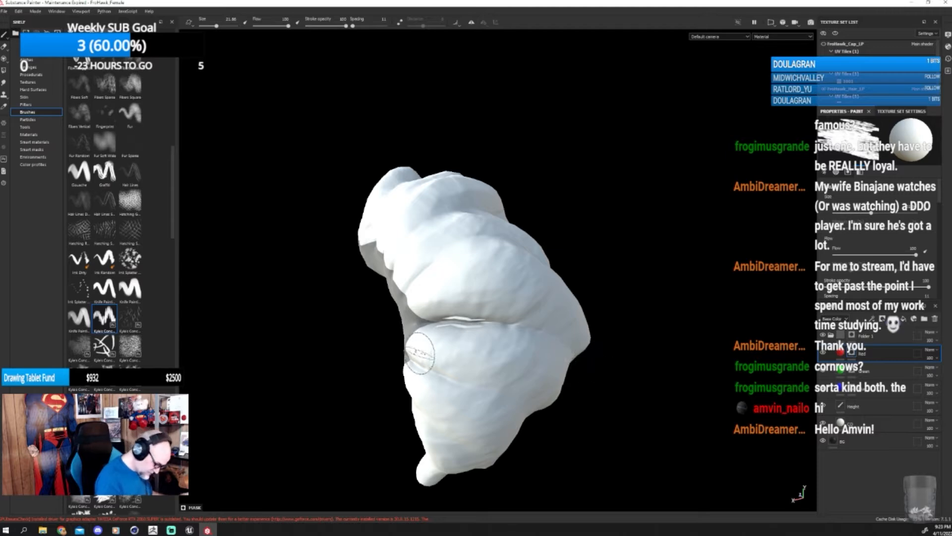
- Try painting a band of near-upright red streaks across the side roll of the main hair
{"action": "mouse_move", "coordinate": [445, 389]}
{"action": "left_mouse_down", "text": "ctrl"}
{"action": "mouse_move", "coordinate": [409, 349]}
{"action": "mouse_move", "coordinate": [435, 376]}
{"action": "mouse_move", "coordinate": [449, 426]}
{"action": "mouse_move", "coordinate": [450, 410]}
{"action": "left_mouse_up", "text": "ctrl"}
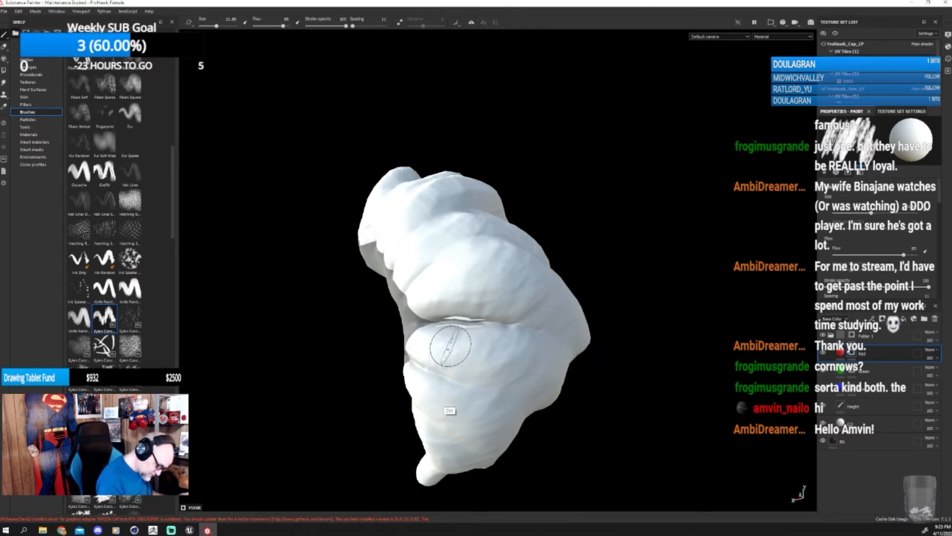
{"action": "left_click_drag", "start_coordinate": [412, 345], "coordinate": [545, 363]}
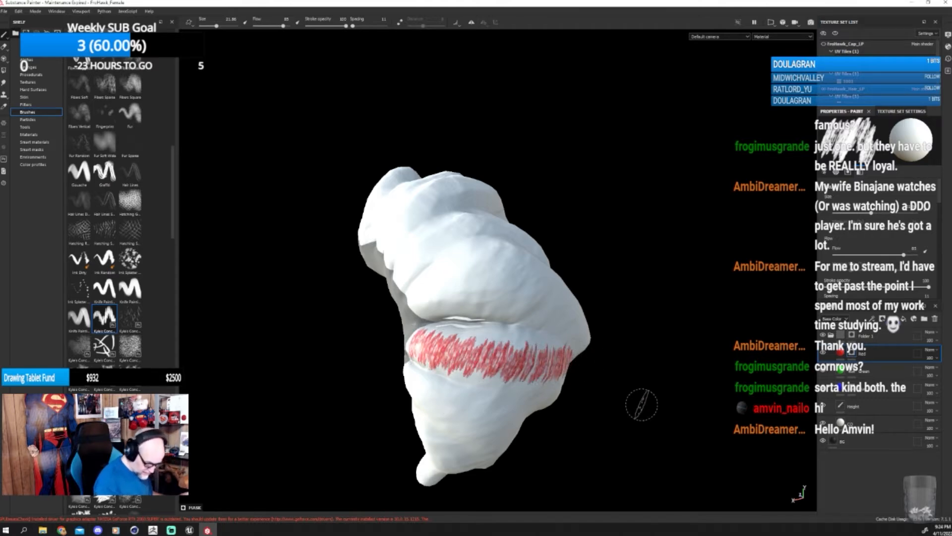
- Enlarge the streaky brush to about 32 and paint near-upright red streaks along the front part of the side roll
{"action": "mouse_move", "coordinate": [616, 414]}
{"action": "left_mouse_down", "text": "alt"}
{"action": "mouse_move", "coordinate": [559, 400]}
{"action": "mouse_move", "coordinate": [558, 373]}
{"action": "left_mouse_up", "text": "alt"}
{"action": "key", "text": "bracketright"}
{"action": "key", "text": "bracketright"}
{"action": "key", "text": "bracketright"}
{"action": "key", "text": "bracketright"}
{"action": "key", "text": "bracketright"}
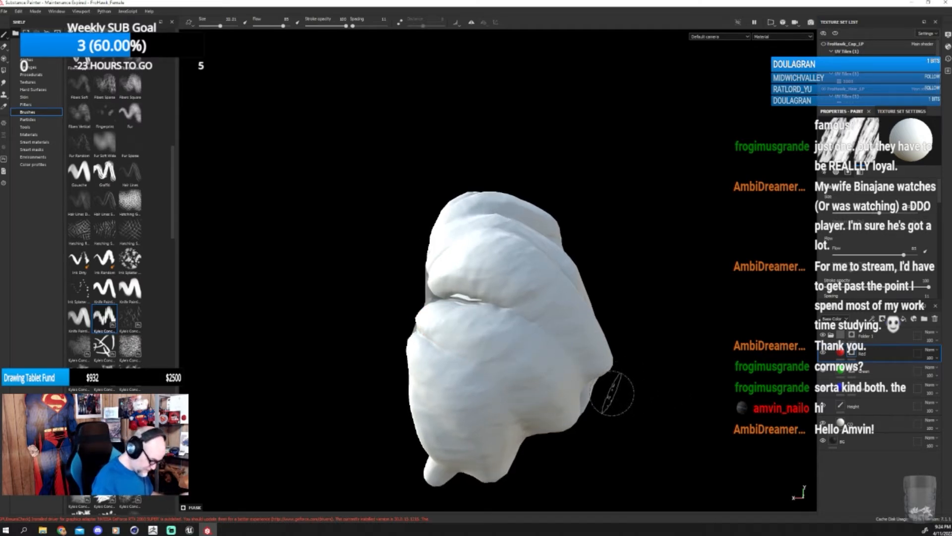
{"action": "mouse_move", "coordinate": [614, 395]}
{"action": "left_mouse_down", "text": "alt"}
{"action": "mouse_move", "coordinate": [721, 387]}
{"action": "mouse_move", "coordinate": [653, 420]}
{"action": "mouse_move", "coordinate": [649, 496]}
{"action": "left_mouse_up", "text": "alt"}
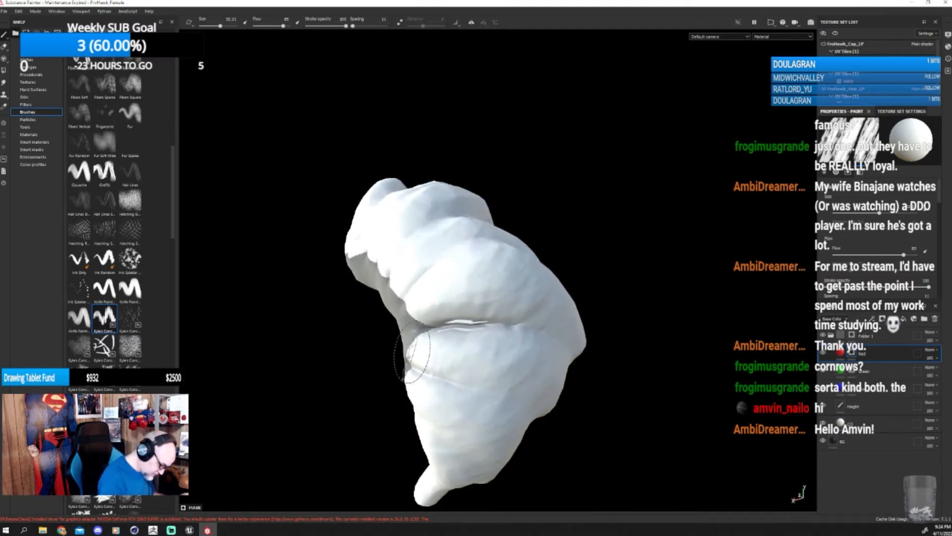
{"action": "left_click_drag", "start_coordinate": [408, 351], "coordinate": [535, 366]}
- Continue the red streak band around the side roll and down to its end at the back of the hair
{"action": "mouse_move", "coordinate": [661, 403]}
{"action": "left_mouse_down", "text": "alt"}
{"action": "mouse_move", "coordinate": [648, 393]}
{"action": "mouse_move", "coordinate": [566, 412]}
{"action": "mouse_move", "coordinate": [521, 341]}
{"action": "left_mouse_up", "text": "alt"}
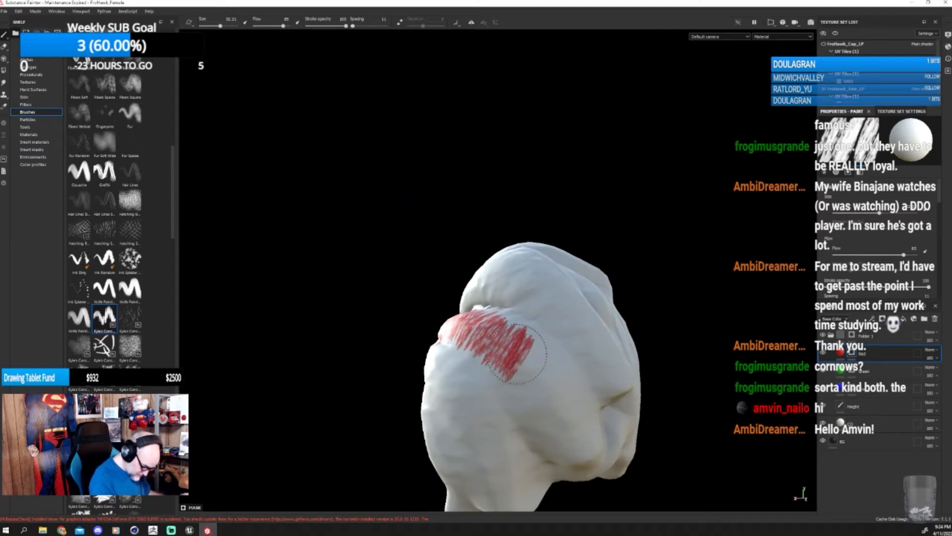
{"action": "left_click_drag", "start_coordinate": [544, 386], "coordinate": [595, 458]}
{"action": "left_click_drag", "start_coordinate": [690, 439], "coordinate": [631, 430], "text": "alt"}
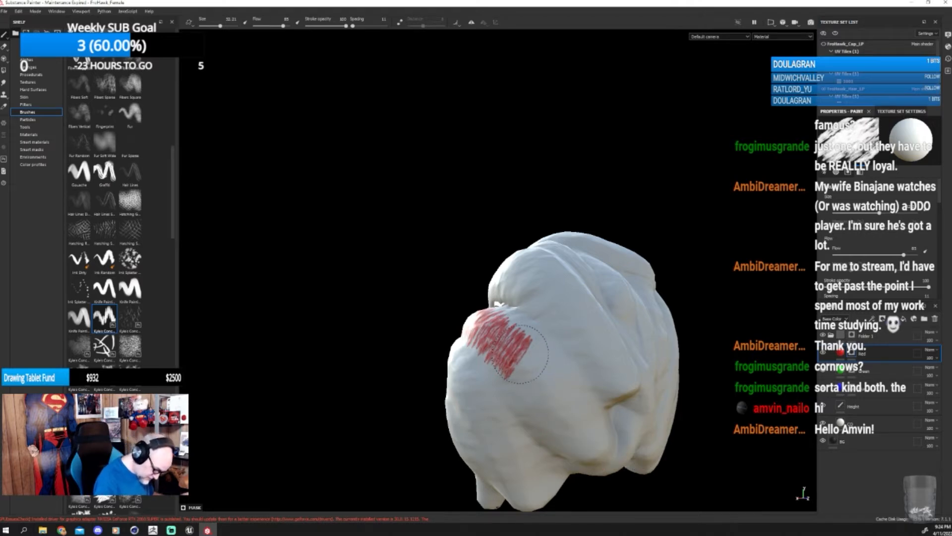
{"action": "left_click_drag", "start_coordinate": [523, 353], "coordinate": [591, 445]}
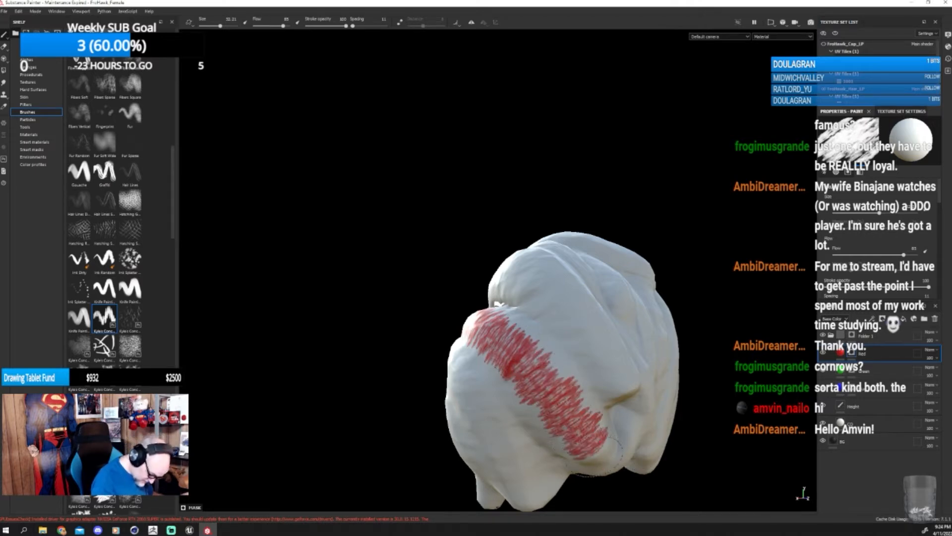
{"action": "left_click_drag", "start_coordinate": [645, 421], "coordinate": [655, 447], "text": "alt"}
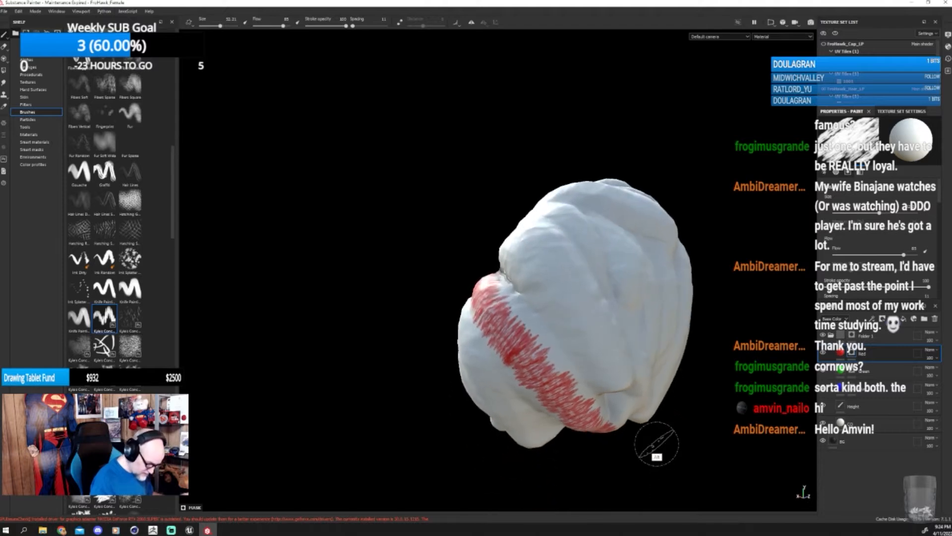
- Paint a second band of red streaks along the neighbouring roll above, following it around to the back
{"action": "mouse_move", "coordinate": [630, 356]}
{"action": "left_mouse_down", "text": "alt"}
{"action": "mouse_move", "coordinate": [620, 417]}
{"action": "mouse_move", "coordinate": [699, 434]}
{"action": "mouse_move", "coordinate": [663, 421]}
{"action": "left_mouse_up", "text": "alt"}
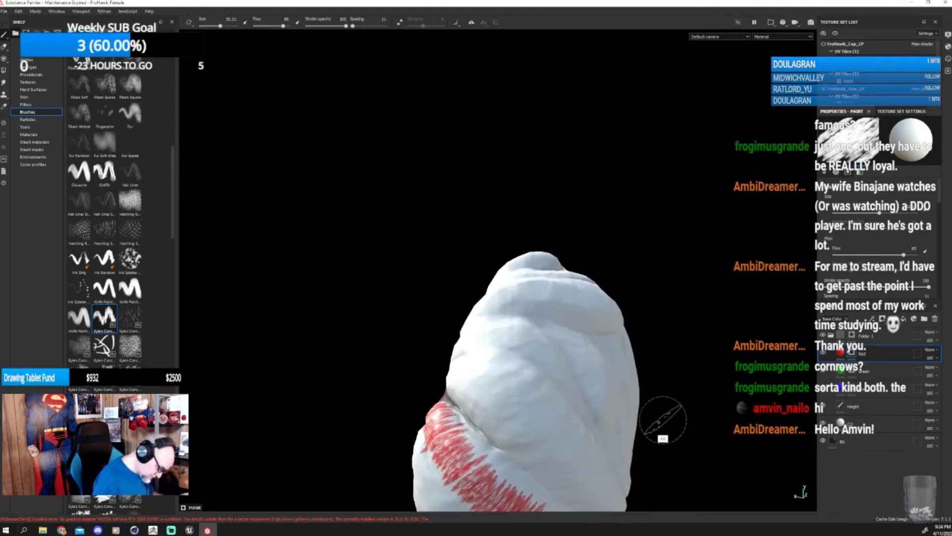
{"action": "mouse_move", "coordinate": [458, 370]}
{"action": "left_mouse_down"}
{"action": "mouse_move", "coordinate": [543, 432]}
{"action": "mouse_move", "coordinate": [563, 467]}
{"action": "left_mouse_up"}
{"action": "mouse_move", "coordinate": [627, 473]}
{"action": "left_mouse_down", "text": "alt"}
{"action": "mouse_move", "coordinate": [604, 399]}
{"action": "mouse_move", "coordinate": [610, 389]}
{"action": "mouse_move", "coordinate": [556, 343]}
{"action": "mouse_move", "coordinate": [503, 330]}
{"action": "mouse_move", "coordinate": [531, 373]}
{"action": "left_mouse_up", "text": "alt"}
- Paint red streaks down the third roll and widen its coverage across the back of the hair
{"action": "mouse_move", "coordinate": [628, 353]}
{"action": "left_mouse_down", "text": "alt"}
{"action": "mouse_move", "coordinate": [605, 440]}
{"action": "mouse_move", "coordinate": [593, 444]}
{"action": "mouse_move", "coordinate": [605, 425]}
{"action": "mouse_move", "coordinate": [580, 403]}
{"action": "left_mouse_up", "text": "alt"}
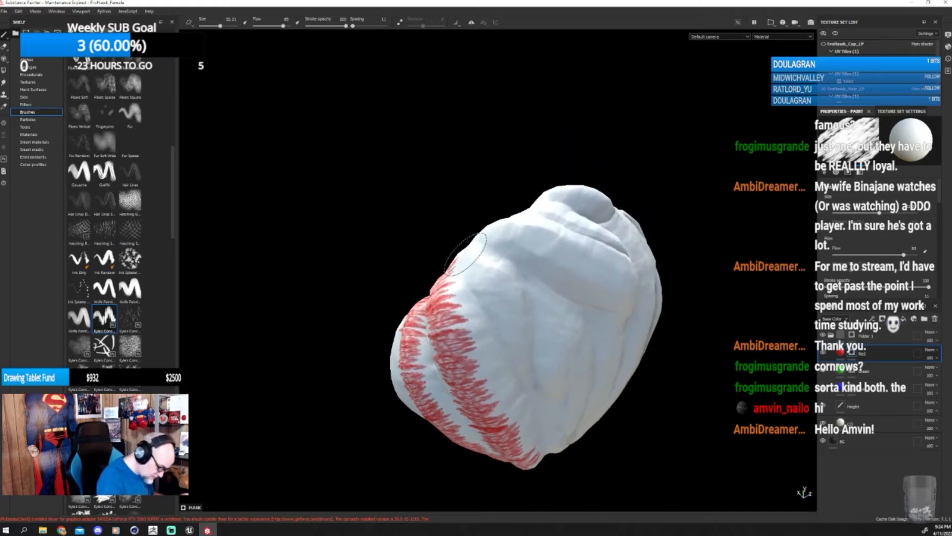
{"action": "mouse_move", "coordinate": [468, 251]}
{"action": "left_mouse_down"}
{"action": "mouse_move", "coordinate": [511, 323]}
{"action": "mouse_move", "coordinate": [525, 388]}
{"action": "left_mouse_up"}
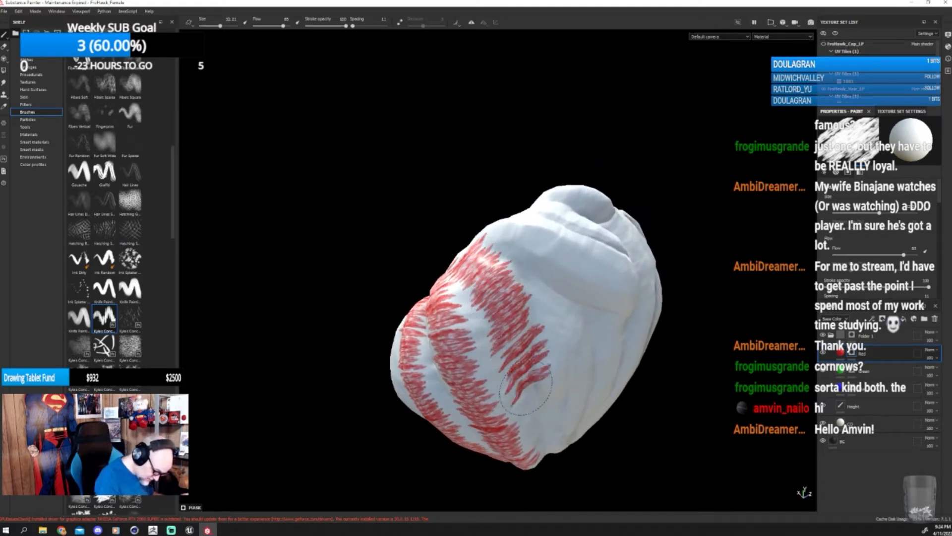
{"action": "mouse_move", "coordinate": [654, 392]}
{"action": "left_mouse_down", "text": "alt"}
{"action": "mouse_move", "coordinate": [587, 388]}
{"action": "mouse_move", "coordinate": [580, 365]}
{"action": "left_mouse_up", "text": "alt"}
{"action": "mouse_move", "coordinate": [572, 302]}
{"action": "left_mouse_down"}
{"action": "mouse_move", "coordinate": [572, 280]}
{"action": "mouse_move", "coordinate": [542, 450]}
{"action": "left_mouse_up"}
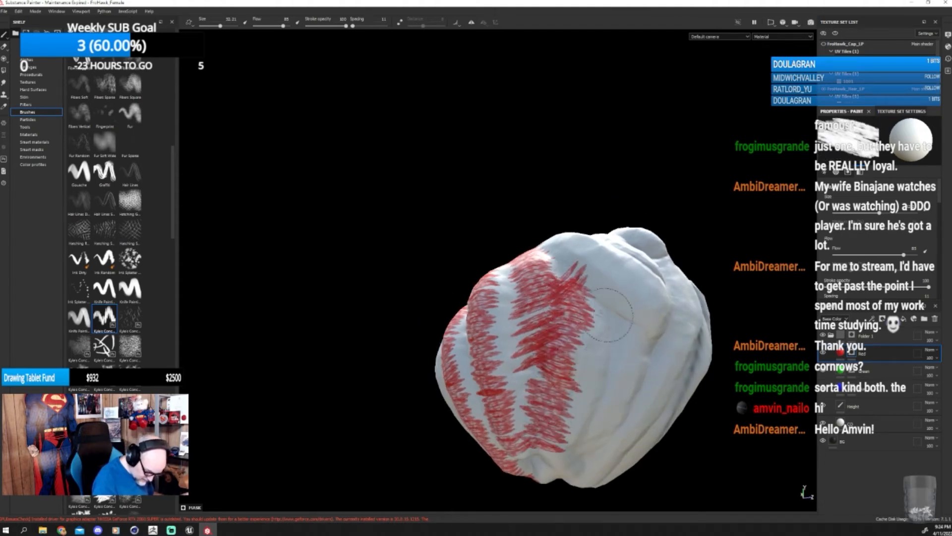
{"action": "mouse_move", "coordinate": [610, 313]}
{"action": "left_mouse_down"}
{"action": "mouse_move", "coordinate": [562, 455]}
{"action": "mouse_move", "coordinate": [538, 436]}
{"action": "mouse_move", "coordinate": [516, 357]}
{"action": "left_mouse_up"}
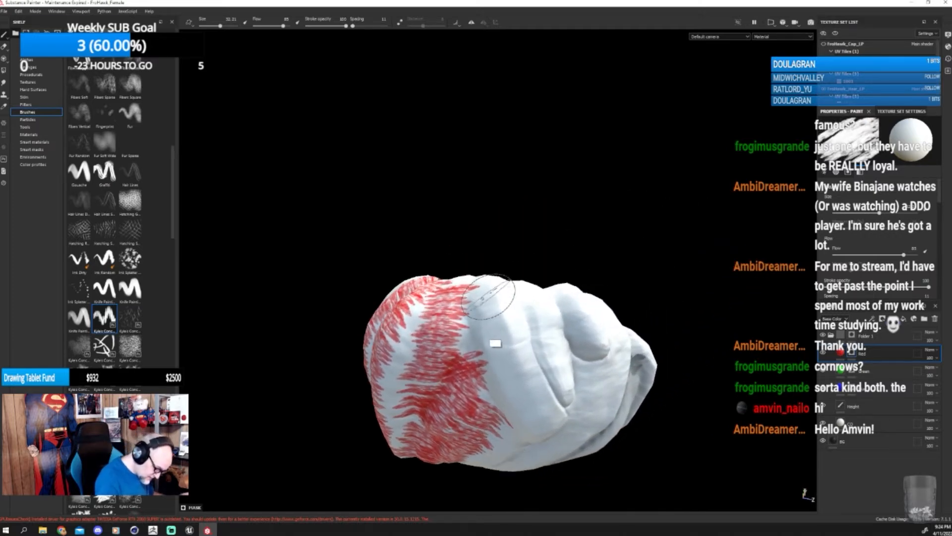
- Paint a red streak band down the next roll over the top of the hair, replacing the first attempt at it
{"action": "mouse_move", "coordinate": [488, 296]}
{"action": "left_mouse_down"}
{"action": "mouse_move", "coordinate": [480, 290]}
{"action": "mouse_move", "coordinate": [543, 424]}
{"action": "left_mouse_up"}
{"action": "key", "text": "ctrl+z"}
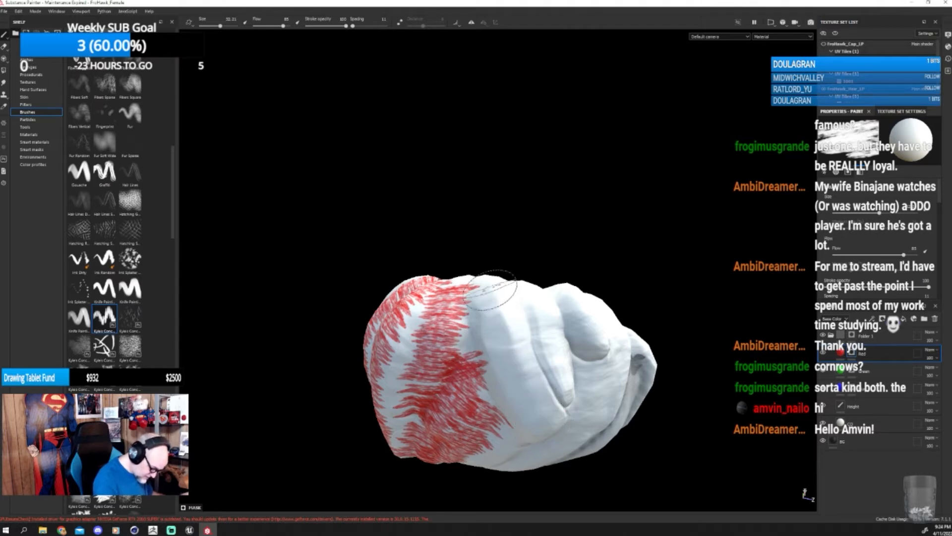
{"action": "mouse_move", "coordinate": [488, 296]}
{"action": "left_mouse_down"}
{"action": "mouse_move", "coordinate": [543, 431]}
{"action": "mouse_move", "coordinate": [620, 437]}
{"action": "mouse_move", "coordinate": [597, 447]}
{"action": "mouse_move", "coordinate": [605, 322]}
{"action": "mouse_move", "coordinate": [596, 383]}
{"action": "mouse_move", "coordinate": [544, 353]}
{"action": "left_mouse_up"}
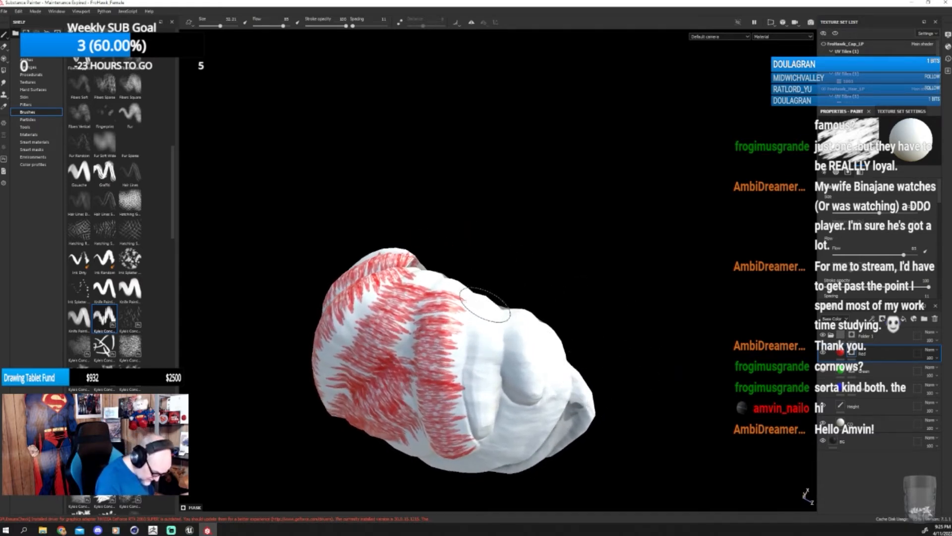
- Undo the misaligned stroke, rotate the brush tip to a flatter angle, and paint red streaks over the next roll towards the front
{"action": "left_click_drag", "start_coordinate": [480, 355], "coordinate": [481, 420]}
{"action": "key", "text": "ctrl+z"}
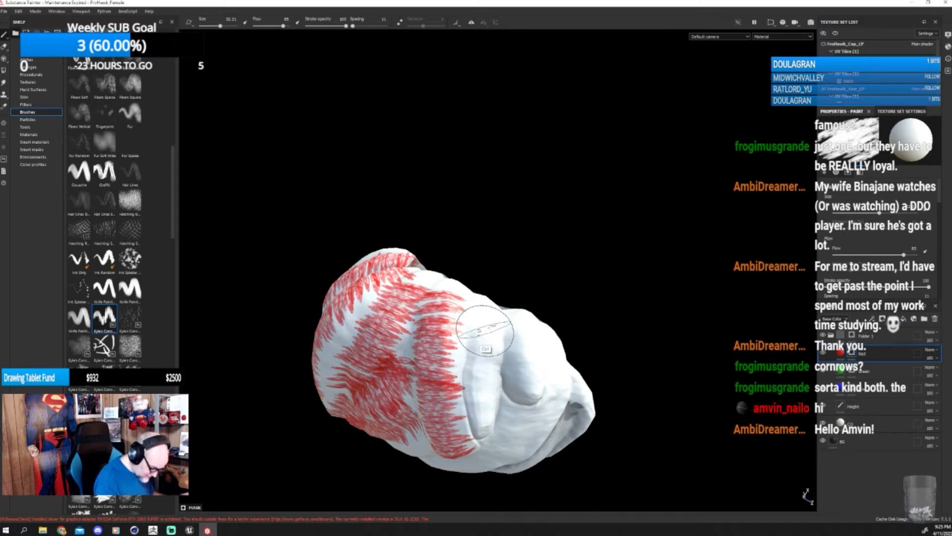
{"action": "mouse_move", "coordinate": [484, 330]}
{"action": "left_mouse_down", "text": "ctrl"}
{"action": "mouse_move", "coordinate": [485, 343]}
{"action": "mouse_move", "coordinate": [486, 314]}
{"action": "mouse_move", "coordinate": [488, 340]}
{"action": "left_mouse_up", "text": "ctrl"}
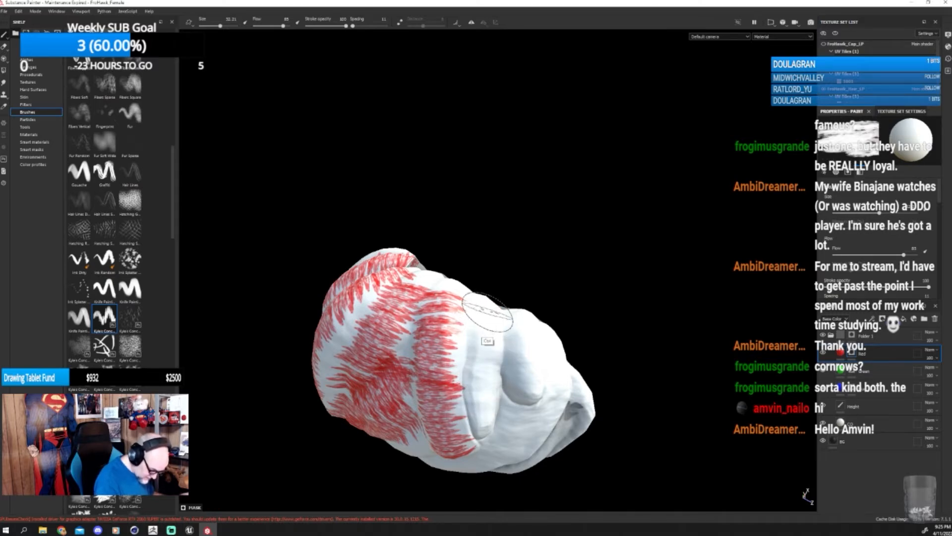
{"action": "mouse_move", "coordinate": [480, 382]}
{"action": "left_mouse_down"}
{"action": "mouse_move", "coordinate": [478, 424]}
{"action": "mouse_move", "coordinate": [541, 378]}
{"action": "mouse_move", "coordinate": [545, 402]}
{"action": "mouse_move", "coordinate": [496, 362]}
{"action": "mouse_move", "coordinate": [457, 351]}
{"action": "mouse_move", "coordinate": [491, 315]}
{"action": "mouse_move", "coordinate": [557, 382]}
{"action": "mouse_move", "coordinate": [461, 378]}
{"action": "mouse_move", "coordinate": [427, 276]}
{"action": "mouse_move", "coordinate": [563, 358]}
{"action": "left_mouse_up"}
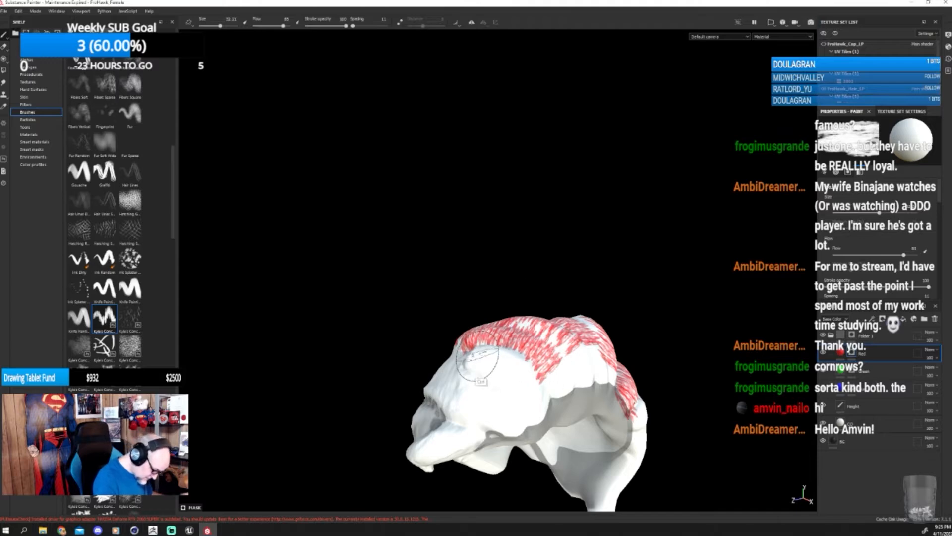
- Cover the front rolls down to the hair's lower front edge with red streaks, angling the brush to follow each roll
{"action": "left_click_drag", "start_coordinate": [502, 372], "coordinate": [549, 380], "text": "alt"}
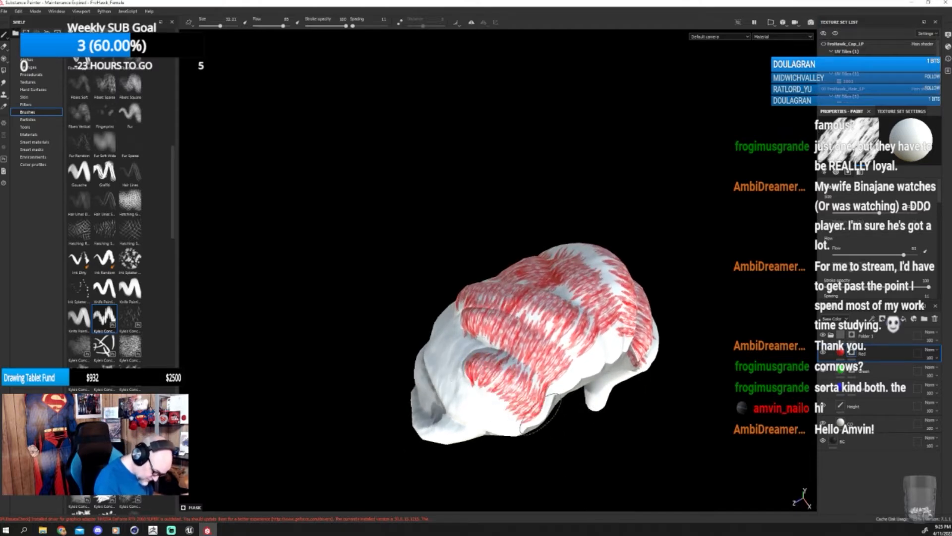
{"action": "left_click_drag", "start_coordinate": [543, 412], "coordinate": [573, 386], "text": "alt"}
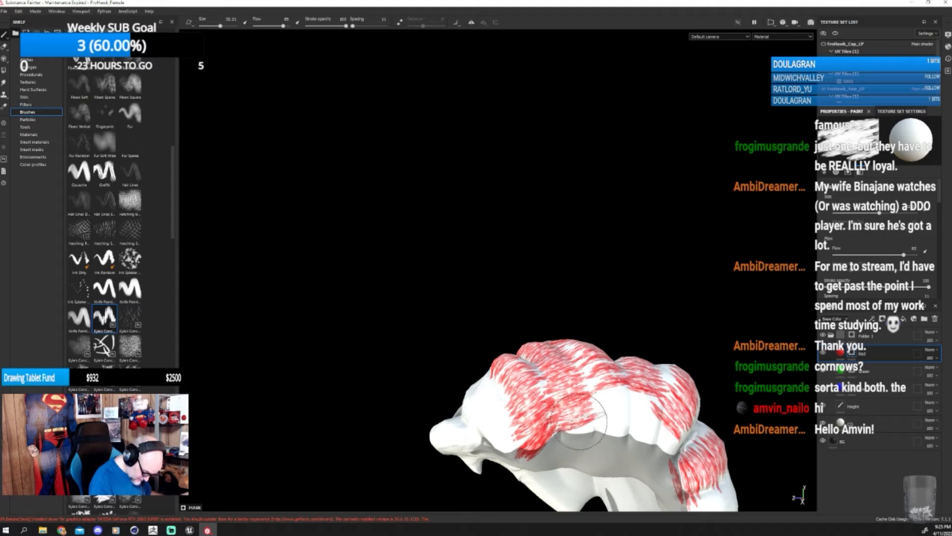
{"action": "mouse_move", "coordinate": [709, 399]}
{"action": "left_mouse_down", "text": "alt"}
{"action": "mouse_move", "coordinate": [501, 357]}
{"action": "mouse_move", "coordinate": [499, 401]}
{"action": "left_mouse_up", "text": "alt"}
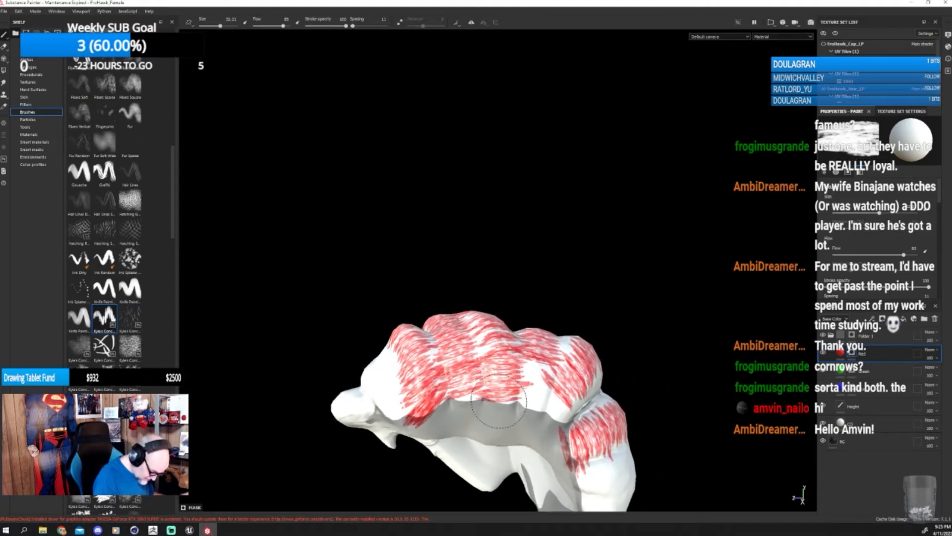
{"action": "left_click_drag", "start_coordinate": [647, 367], "coordinate": [624, 363], "text": "alt"}
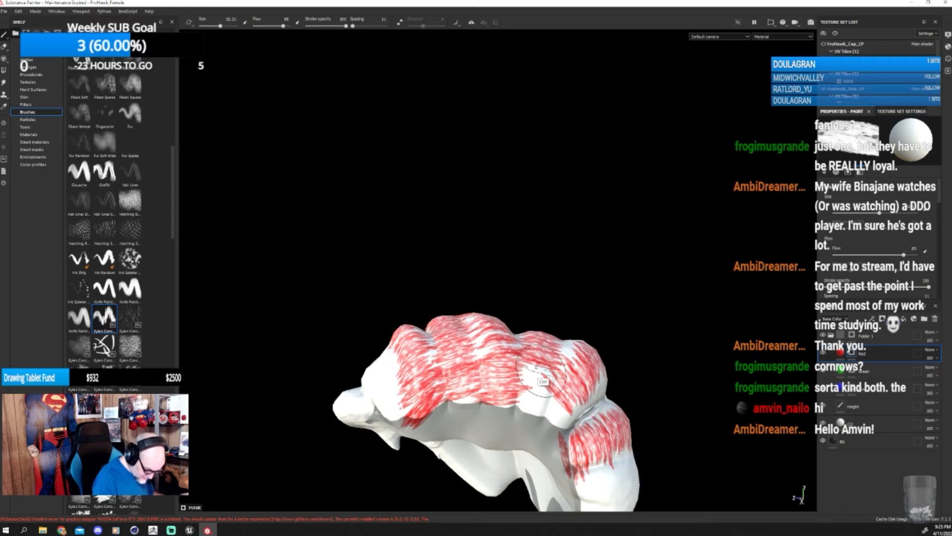
{"action": "left_click_drag", "start_coordinate": [542, 367], "coordinate": [540, 377]}
{"action": "mouse_move", "coordinate": [659, 394]}
{"action": "left_mouse_down", "text": "alt"}
{"action": "mouse_move", "coordinate": [592, 387]}
{"action": "mouse_move", "coordinate": [598, 383]}
{"action": "left_mouse_up", "text": "alt"}
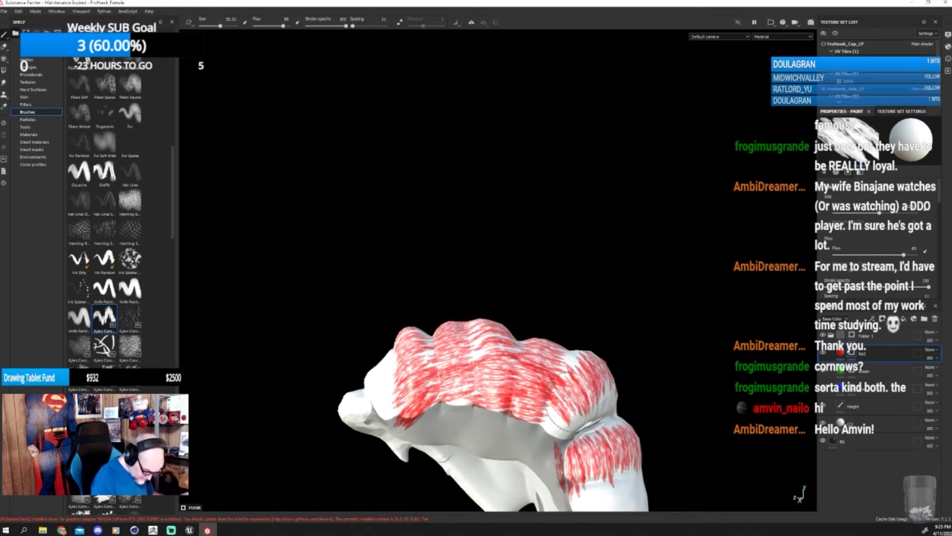
- Rotate the brush tip to horizontal and paint red streaks down the front edge of the large side lock to its tip
{"action": "mouse_move", "coordinate": [665, 429]}
{"action": "left_mouse_down", "text": "alt"}
{"action": "mouse_move", "coordinate": [659, 404]}
{"action": "mouse_move", "coordinate": [576, 412]}
{"action": "mouse_move", "coordinate": [544, 301]}
{"action": "mouse_move", "coordinate": [617, 301]}
{"action": "mouse_move", "coordinate": [630, 268]}
{"action": "mouse_move", "coordinate": [646, 282]}
{"action": "mouse_move", "coordinate": [624, 293]}
{"action": "left_mouse_up", "text": "alt"}
{"action": "left_click_drag", "start_coordinate": [489, 206], "coordinate": [495, 250], "text": "ctrl"}
{"action": "mouse_move", "coordinate": [489, 206]}
{"action": "left_mouse_down"}
{"action": "mouse_move", "coordinate": [501, 384]}
{"action": "mouse_move", "coordinate": [472, 417]}
{"action": "mouse_move", "coordinate": [443, 477]}
{"action": "left_mouse_up"}
{"action": "left_click_drag", "start_coordinate": [637, 394], "coordinate": [612, 407], "text": "alt"}
{"action": "mouse_move", "coordinate": [460, 195]}
{"action": "left_mouse_down"}
{"action": "mouse_move", "coordinate": [477, 332]}
{"action": "mouse_move", "coordinate": [466, 420]}
{"action": "left_mouse_up"}
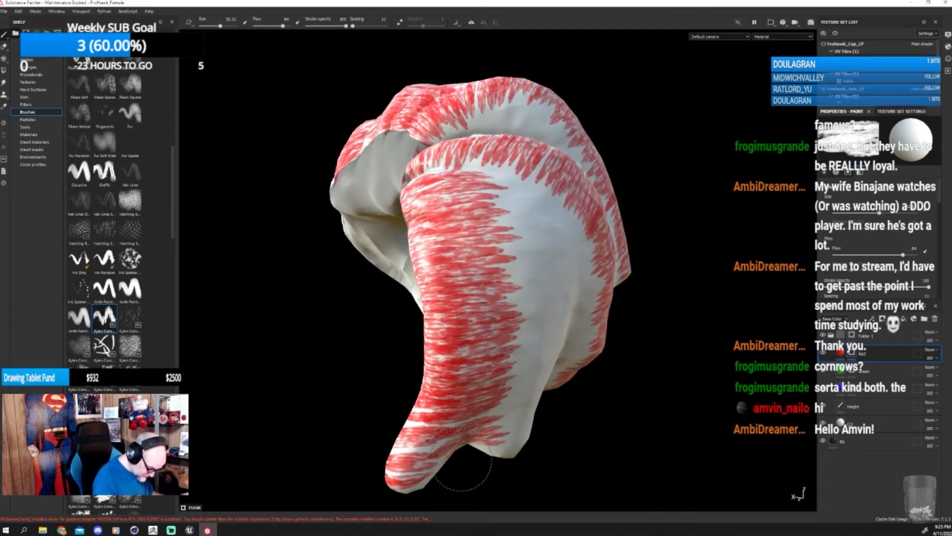
- Extend the horizontal red streaks across the side lock with two more top-to-bottom bands towards the back
{"action": "left_click_drag", "start_coordinate": [620, 408], "coordinate": [541, 367], "text": "alt"}
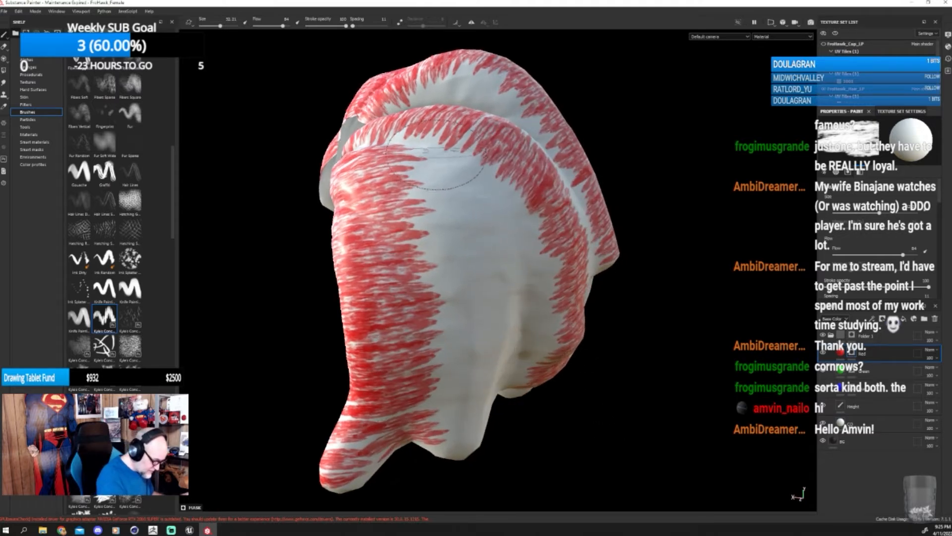
{"action": "mouse_move", "coordinate": [436, 157]}
{"action": "left_mouse_down"}
{"action": "mouse_move", "coordinate": [446, 168]}
{"action": "mouse_move", "coordinate": [432, 360]}
{"action": "mouse_move", "coordinate": [438, 461]}
{"action": "left_mouse_up"}
{"action": "mouse_move", "coordinate": [575, 414]}
{"action": "left_mouse_down", "text": "alt"}
{"action": "mouse_move", "coordinate": [547, 409]}
{"action": "mouse_move", "coordinate": [533, 427]}
{"action": "left_mouse_up", "text": "alt"}
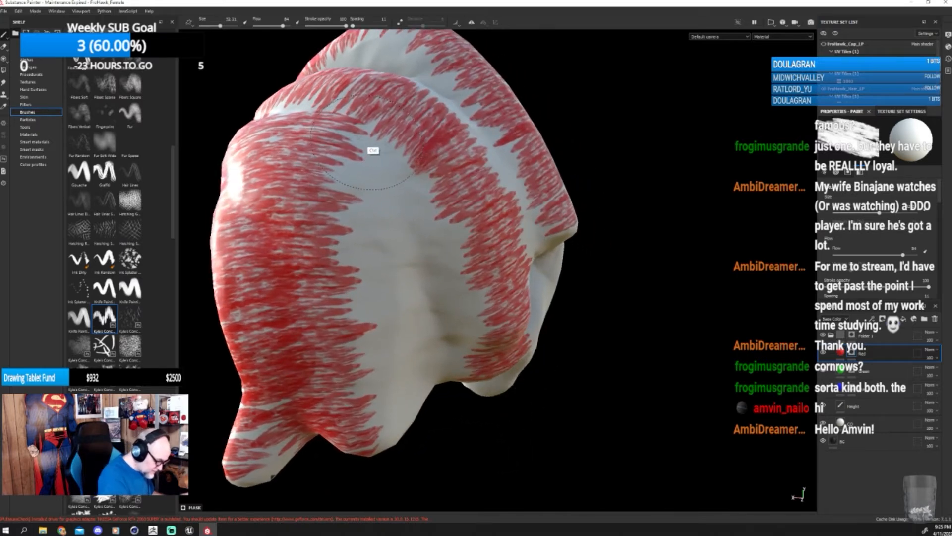
{"action": "mouse_move", "coordinate": [381, 143]}
{"action": "left_mouse_down"}
{"action": "mouse_move", "coordinate": [362, 201]}
{"action": "mouse_move", "coordinate": [369, 397]}
{"action": "left_mouse_up"}
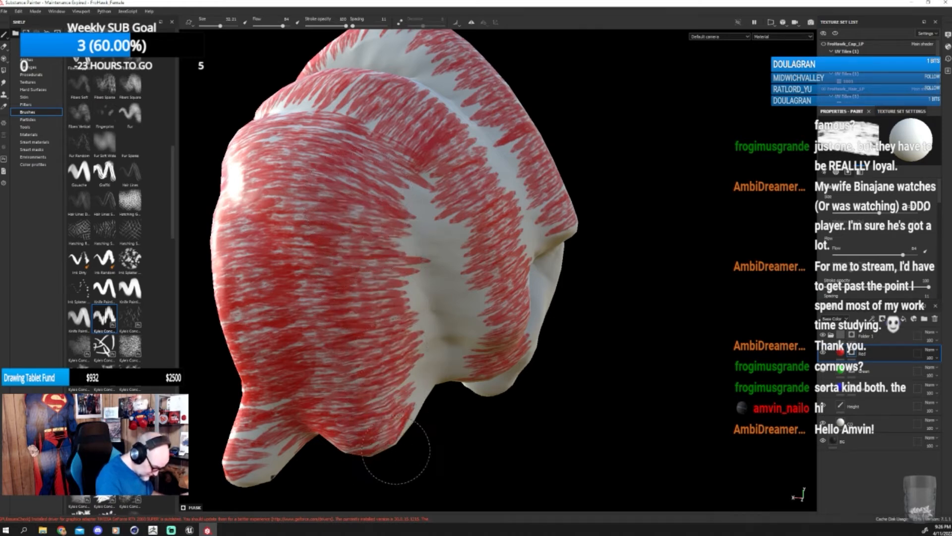
- Paint red streaks over the bare area behind the side lock, the dark hollow, and the strip below it
{"action": "left_click_drag", "start_coordinate": [563, 389], "coordinate": [552, 382], "text": "alt"}
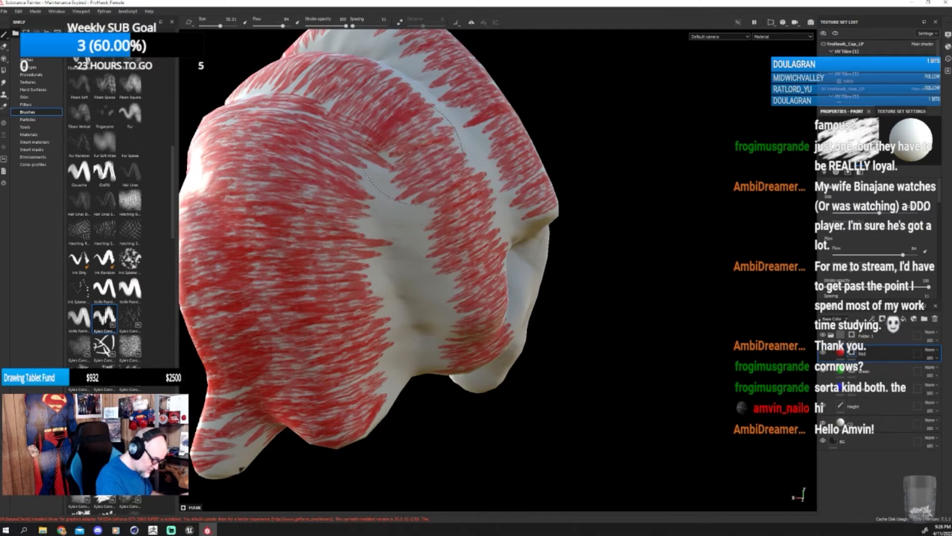
{"action": "left_click_drag", "start_coordinate": [413, 154], "coordinate": [439, 339]}
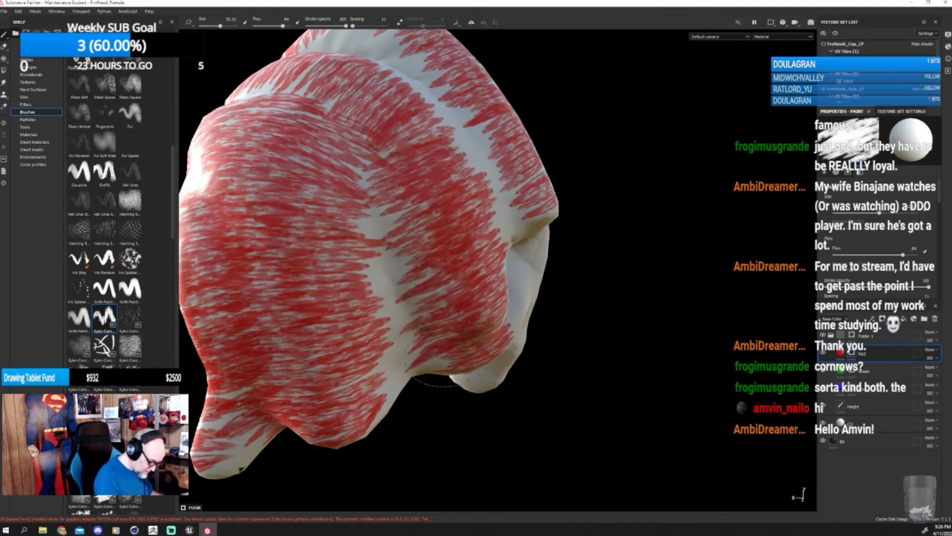
{"action": "mouse_move", "coordinate": [583, 362]}
{"action": "left_mouse_down", "text": "alt"}
{"action": "mouse_move", "coordinate": [578, 379]}
{"action": "mouse_move", "coordinate": [475, 389]}
{"action": "mouse_move", "coordinate": [463, 379]}
{"action": "mouse_move", "coordinate": [676, 408]}
{"action": "mouse_move", "coordinate": [551, 381]}
{"action": "left_mouse_up", "text": "alt"}
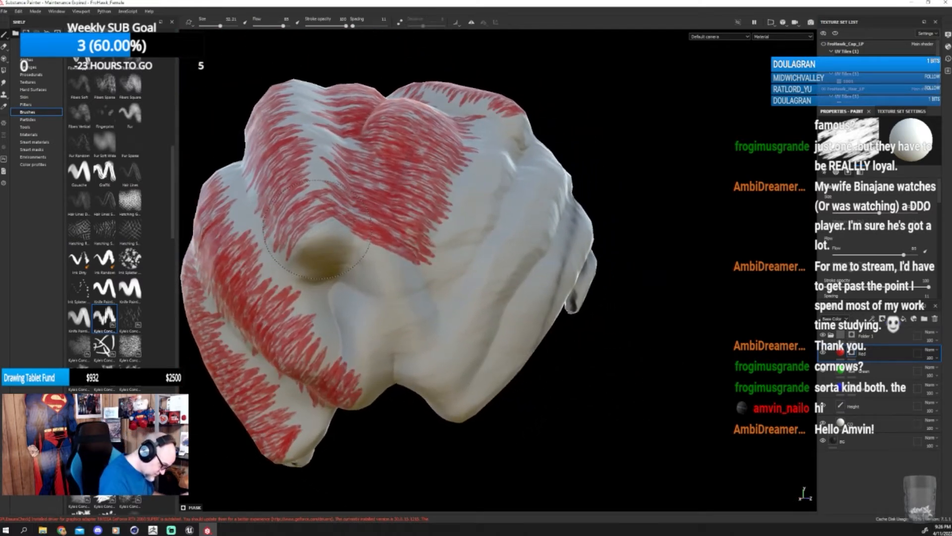
{"action": "left_click_drag", "start_coordinate": [318, 229], "coordinate": [321, 261]}
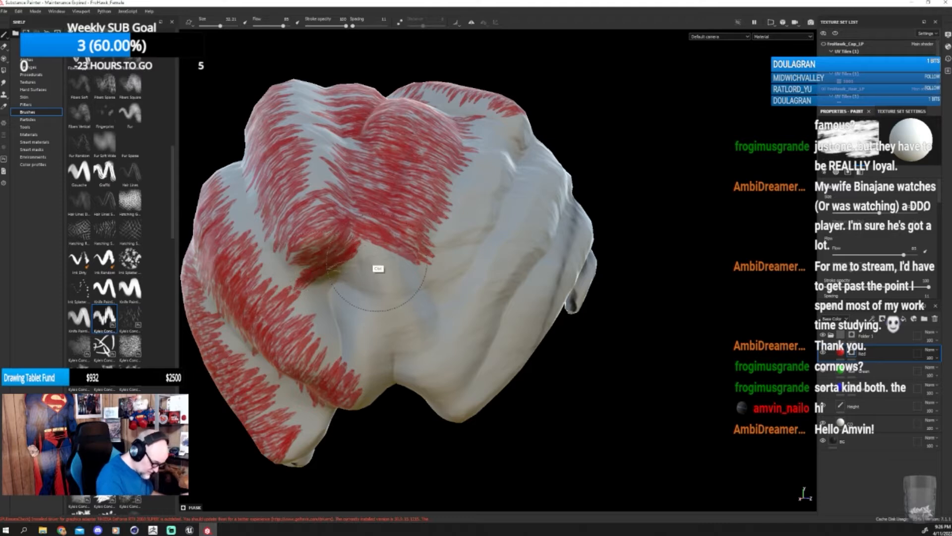
{"action": "mouse_move", "coordinate": [378, 268]}
{"action": "left_mouse_down"}
{"action": "mouse_move", "coordinate": [377, 248]}
{"action": "mouse_move", "coordinate": [368, 343]}
{"action": "left_mouse_up"}
- Shrink the streaky brush to about 26 and paint a red streak band down the back beside the covered area
{"action": "mouse_move", "coordinate": [560, 341]}
{"action": "left_mouse_down", "text": "alt"}
{"action": "mouse_move", "coordinate": [552, 347]}
{"action": "mouse_move", "coordinate": [543, 328]}
{"action": "left_mouse_up", "text": "alt"}
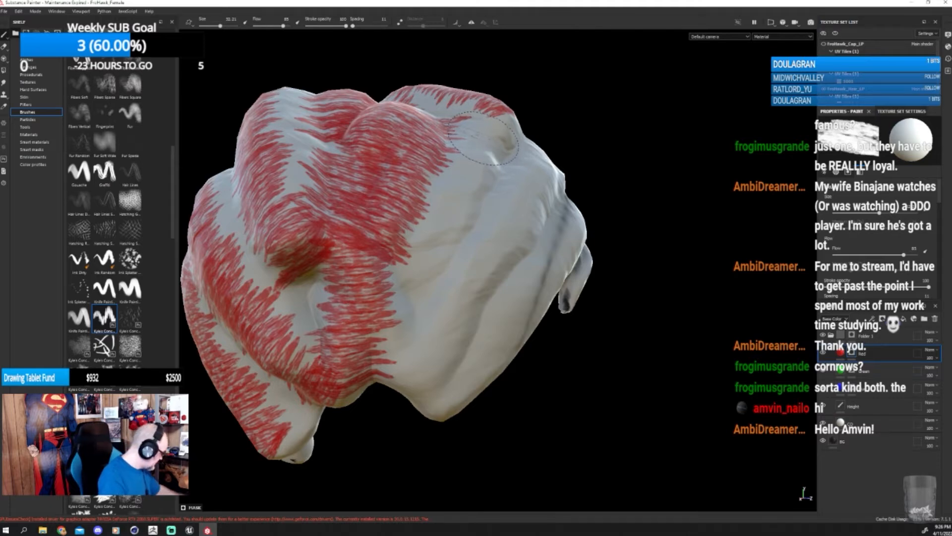
{"action": "right_click_drag", "start_coordinate": [484, 138], "coordinate": [474, 139], "text": "ctrl"}
{"action": "mouse_move", "coordinate": [479, 132]}
{"action": "left_mouse_down"}
{"action": "mouse_move", "coordinate": [455, 201]}
{"action": "mouse_move", "coordinate": [451, 268]}
{"action": "mouse_move", "coordinate": [429, 306]}
{"action": "left_mouse_up"}
- Paint a red streak band along the outer ridge at the back of the hair, down to its lower end
{"action": "left_click_drag", "start_coordinate": [578, 325], "coordinate": [549, 384], "text": "alt"}
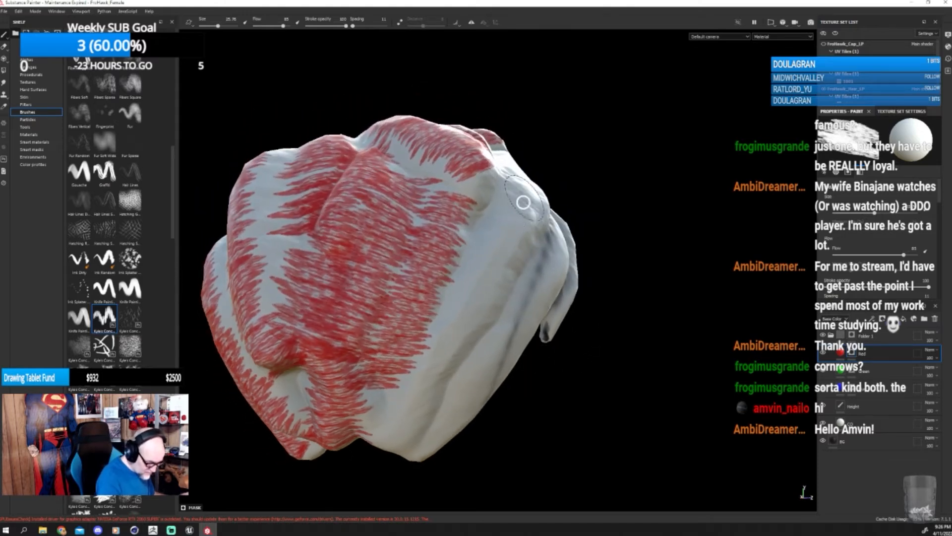
{"action": "left_click_drag", "start_coordinate": [523, 202], "coordinate": [387, 446]}
{"action": "mouse_move", "coordinate": [377, 391]}
{"action": "left_mouse_down"}
{"action": "mouse_move", "coordinate": [379, 419]}
{"action": "mouse_move", "coordinate": [401, 427]}
{"action": "mouse_move", "coordinate": [511, 382]}
{"action": "mouse_move", "coordinate": [444, 367]}
{"action": "mouse_move", "coordinate": [489, 218]}
{"action": "mouse_move", "coordinate": [427, 273]}
{"action": "mouse_move", "coordinate": [387, 328]}
{"action": "mouse_move", "coordinate": [382, 371]}
{"action": "left_mouse_up"}
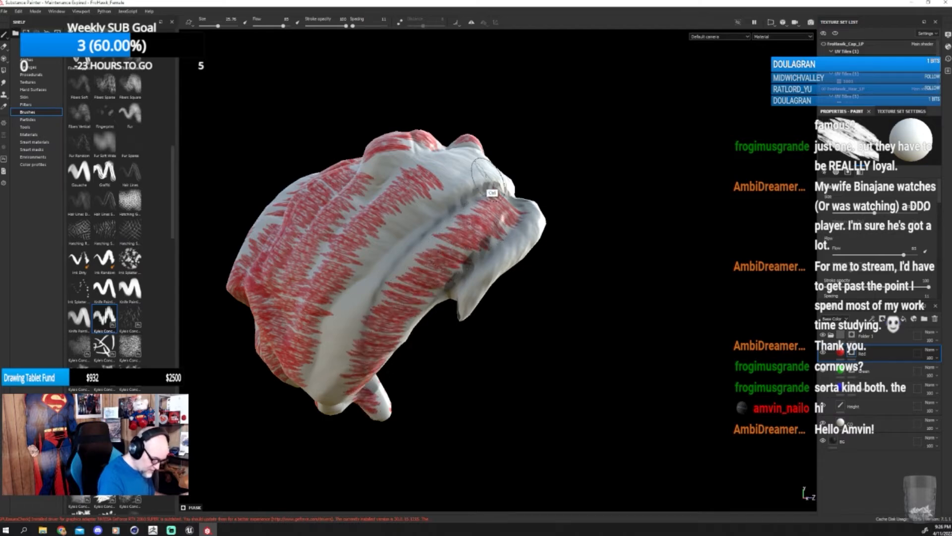
{"action": "mouse_move", "coordinate": [535, 336]}
{"action": "left_mouse_down", "text": "alt"}
{"action": "mouse_move", "coordinate": [553, 404]}
{"action": "mouse_move", "coordinate": [536, 375]}
{"action": "left_mouse_up", "text": "alt"}
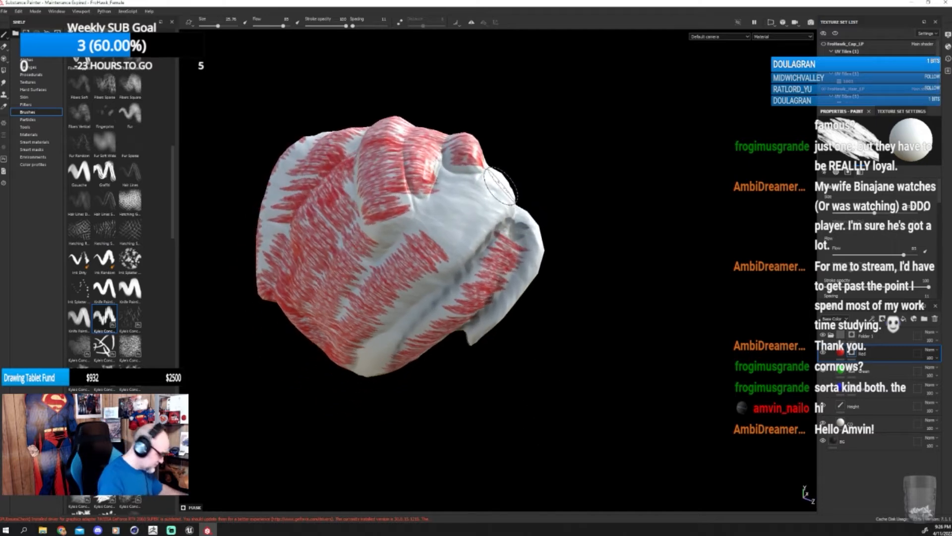
- Enlarge the streaky brush slightly and paint red streaks over the bare band running diagonally down the back of the hair
{"action": "key", "text": "bracketright"}
{"action": "key", "text": "bracketright"}
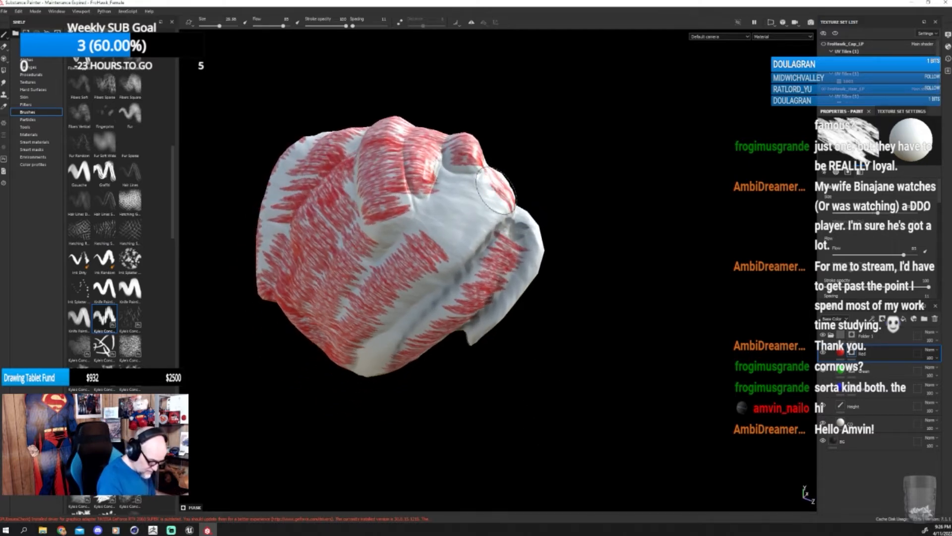
{"action": "mouse_move", "coordinate": [496, 189]}
{"action": "left_mouse_down"}
{"action": "mouse_move", "coordinate": [459, 218]}
{"action": "mouse_move", "coordinate": [347, 362]}
{"action": "left_mouse_up"}
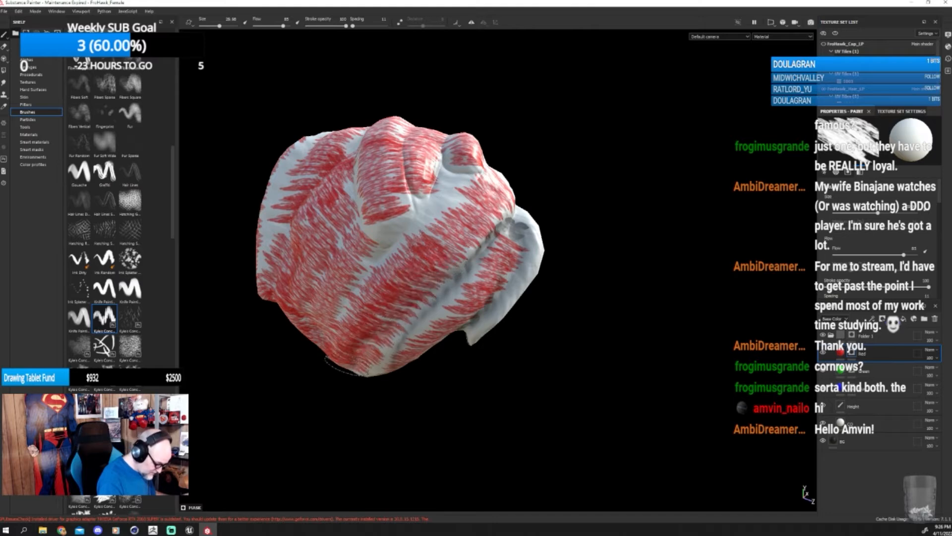
{"action": "mouse_move", "coordinate": [462, 179]}
{"action": "left_mouse_down"}
{"action": "mouse_move", "coordinate": [342, 339]}
{"action": "mouse_move", "coordinate": [348, 355]}
{"action": "left_mouse_up"}
- Shrink the streaky brush to about 20 and paint red streaks along the bare roll bordering the hollow underside
{"action": "mouse_move", "coordinate": [556, 328]}
{"action": "left_mouse_down", "text": "alt"}
{"action": "mouse_move", "coordinate": [446, 346]}
{"action": "mouse_move", "coordinate": [565, 298]}
{"action": "mouse_move", "coordinate": [537, 256]}
{"action": "mouse_move", "coordinate": [543, 221]}
{"action": "mouse_move", "coordinate": [511, 233]}
{"action": "left_mouse_up", "text": "alt"}
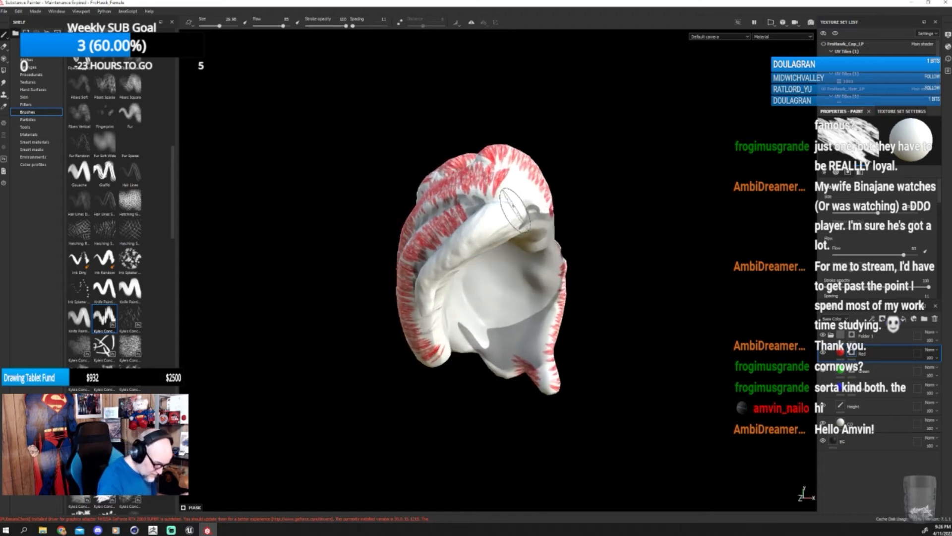
{"action": "key", "text": "bracketleft"}
{"action": "key", "text": "bracketleft"}
{"action": "key", "text": "bracketleft"}
{"action": "key", "text": "bracketleft"}
{"action": "key", "text": "bracketleft"}
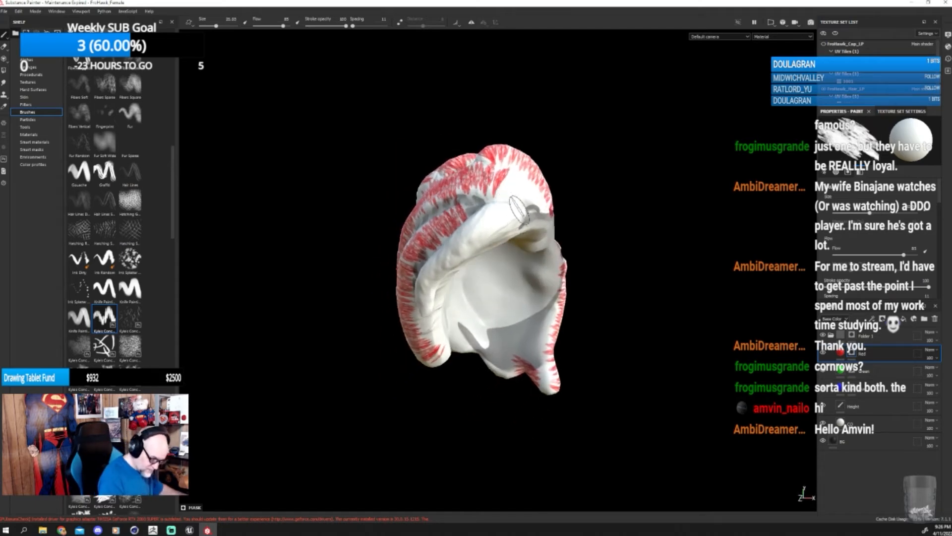
{"action": "left_click_drag", "start_coordinate": [513, 212], "coordinate": [476, 234]}
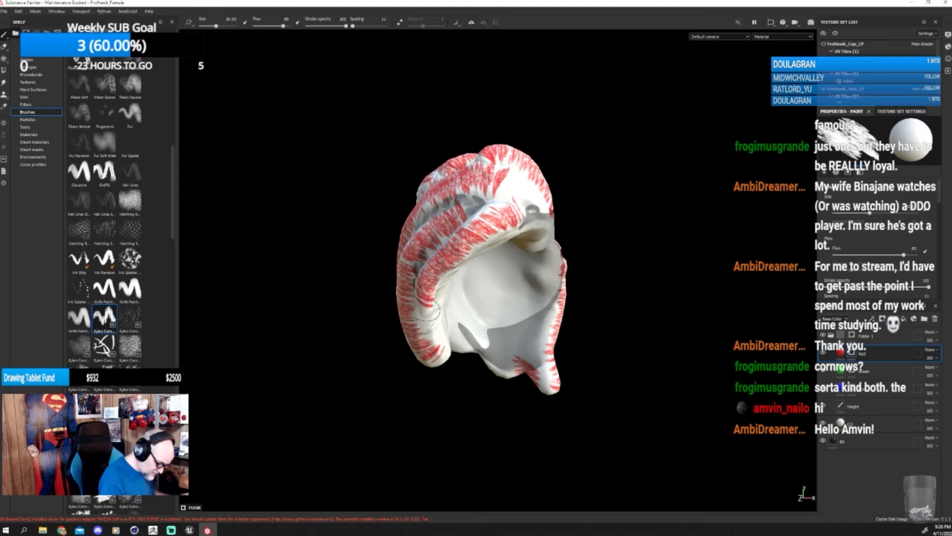
- Extend the red streaks along the rest of the inner rim and over the pale lower end of the back
{"action": "mouse_move", "coordinate": [593, 299]}
{"action": "left_mouse_down", "text": "alt"}
{"action": "mouse_move", "coordinate": [500, 230]}
{"action": "mouse_move", "coordinate": [458, 248]}
{"action": "mouse_move", "coordinate": [432, 301]}
{"action": "mouse_move", "coordinate": [452, 389]}
{"action": "left_mouse_up", "text": "alt"}
{"action": "mouse_move", "coordinate": [456, 426]}
{"action": "left_mouse_down", "text": "alt"}
{"action": "mouse_move", "coordinate": [610, 319]}
{"action": "mouse_move", "coordinate": [648, 319]}
{"action": "left_mouse_up", "text": "alt"}
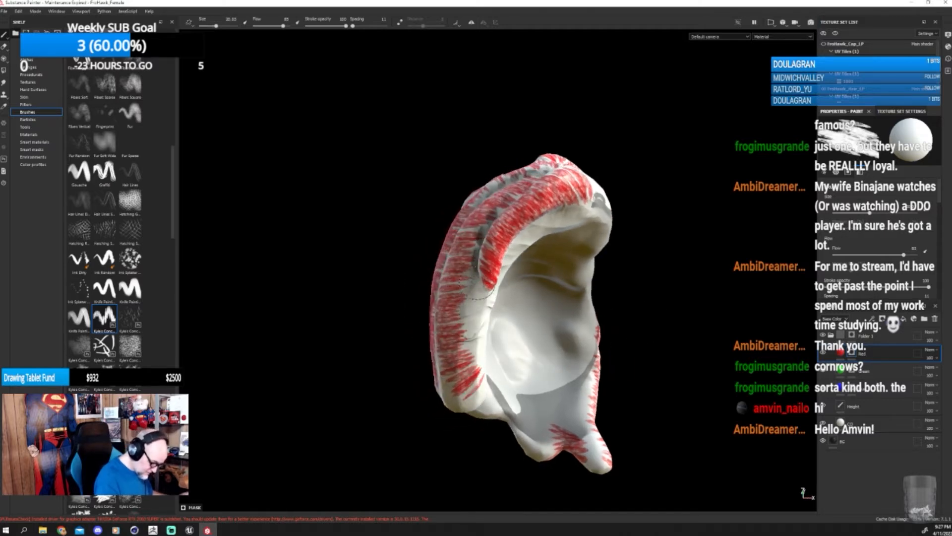
{"action": "mouse_move", "coordinate": [484, 349]}
{"action": "left_mouse_down"}
{"action": "mouse_move", "coordinate": [470, 408]}
{"action": "mouse_move", "coordinate": [685, 308]}
{"action": "mouse_move", "coordinate": [741, 351]}
{"action": "left_mouse_up"}
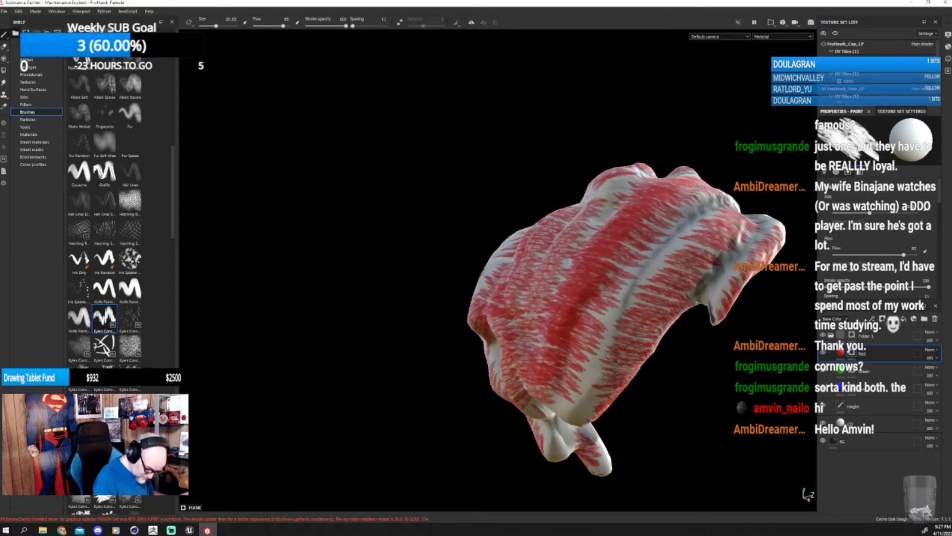
{"action": "left_click_drag", "start_coordinate": [620, 369], "coordinate": [595, 402]}
- Switch to the soft cloudy brush, shrink it to about 38, and lightly tint the bare band between the streaked rolls red
{"action": "mouse_move", "coordinate": [688, 396]}
{"action": "left_mouse_down", "text": "alt"}
{"action": "mouse_move", "coordinate": [715, 399]}
{"action": "mouse_move", "coordinate": [669, 399]}
{"action": "mouse_move", "coordinate": [657, 382]}
{"action": "mouse_move", "coordinate": [531, 434]}
{"action": "mouse_move", "coordinate": [646, 378]}
{"action": "mouse_move", "coordinate": [537, 389]}
{"action": "mouse_move", "coordinate": [677, 353]}
{"action": "mouse_move", "coordinate": [609, 362]}
{"action": "mouse_move", "coordinate": [648, 342]}
{"action": "mouse_move", "coordinate": [571, 371]}
{"action": "mouse_move", "coordinate": [565, 393]}
{"action": "mouse_move", "coordinate": [569, 384]}
{"action": "left_mouse_up", "text": "alt"}
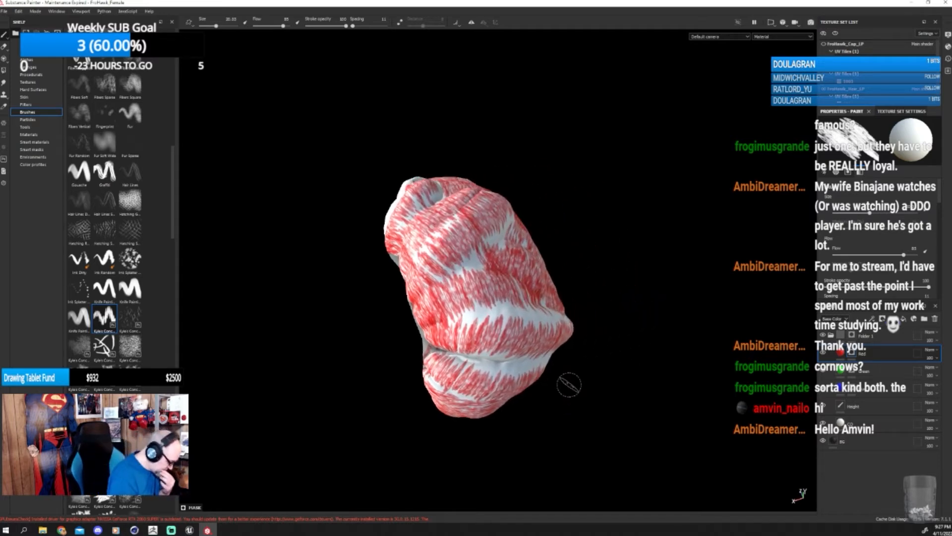
{"action": "key", "text": "2"}
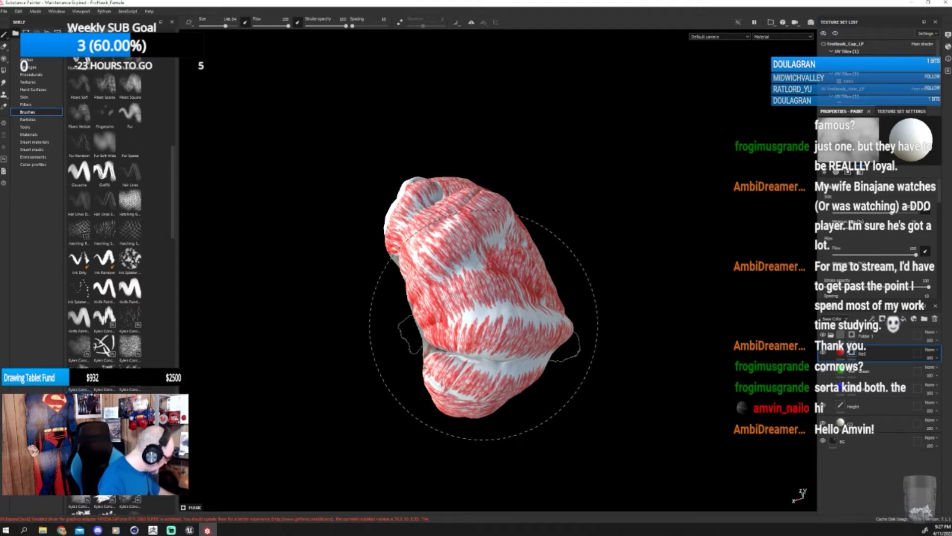
{"action": "key", "text": "p"}
{"action": "key", "text": "bracketleft"}
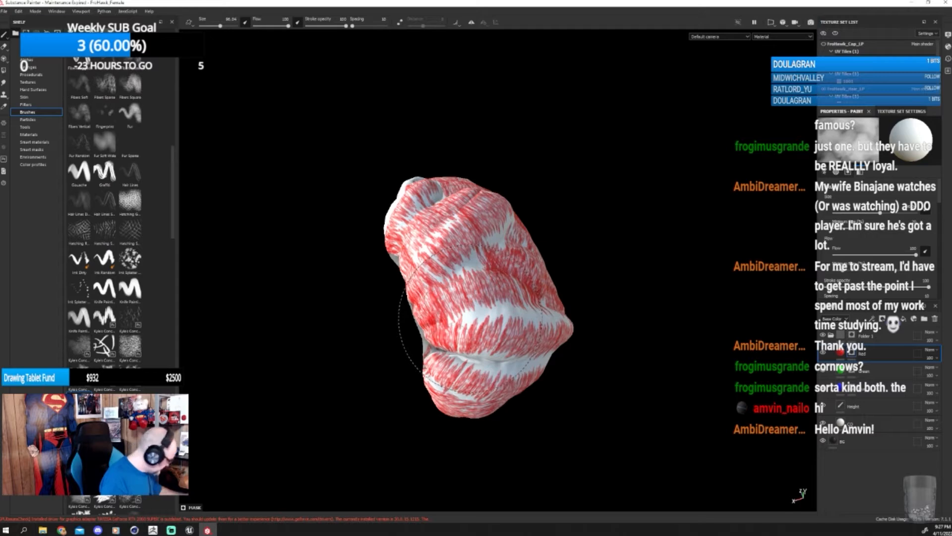
{"action": "key", "text": "bracketleft"}
{"action": "key", "text": "bracketleft"}
{"action": "key", "text": "bracketleft"}
{"action": "key", "text": "bracketleft"}
{"action": "key", "text": "bracketleft"}
{"action": "key", "text": "bracketleft"}
{"action": "key", "text": "bracketleft"}
{"action": "key", "text": "bracketleft"}
{"action": "key", "text": "bracketleft"}
{"action": "key", "text": "bracketleft"}
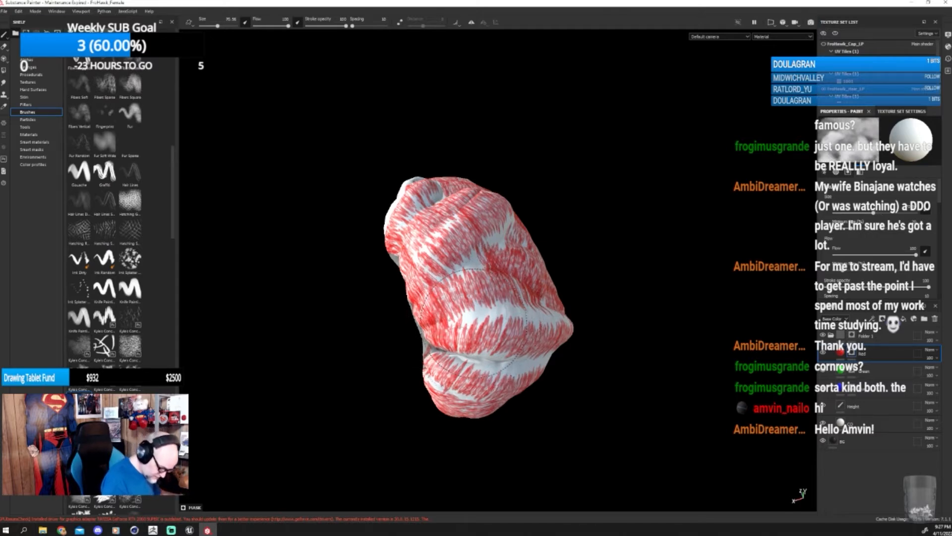
{"action": "key", "text": "bracketleft"}
{"action": "key", "text": "bracketleft"}
{"action": "key", "text": "bracketleft"}
{"action": "key", "text": "bracketleft"}
{"action": "key", "text": "bracketleft"}
{"action": "key", "text": "bracketleft"}
{"action": "key", "text": "bracketleft"}
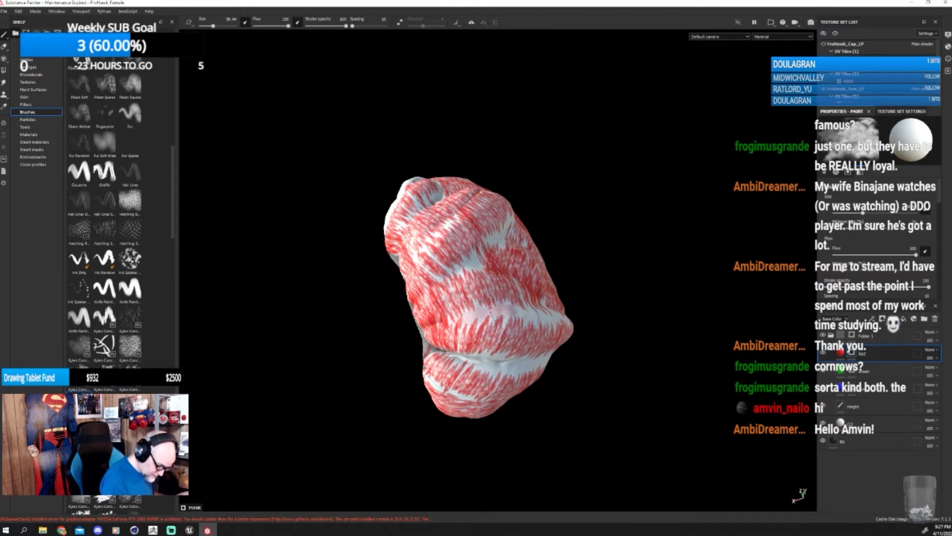
- Lightly tint the white gaps between the streaked rolls on the top and back of the hair with the soft brush
{"action": "mouse_move", "coordinate": [655, 362]}
{"action": "left_mouse_down", "text": "alt"}
{"action": "mouse_move", "coordinate": [559, 410]}
{"action": "mouse_move", "coordinate": [496, 254]}
{"action": "mouse_move", "coordinate": [459, 274]}
{"action": "left_mouse_up", "text": "alt"}
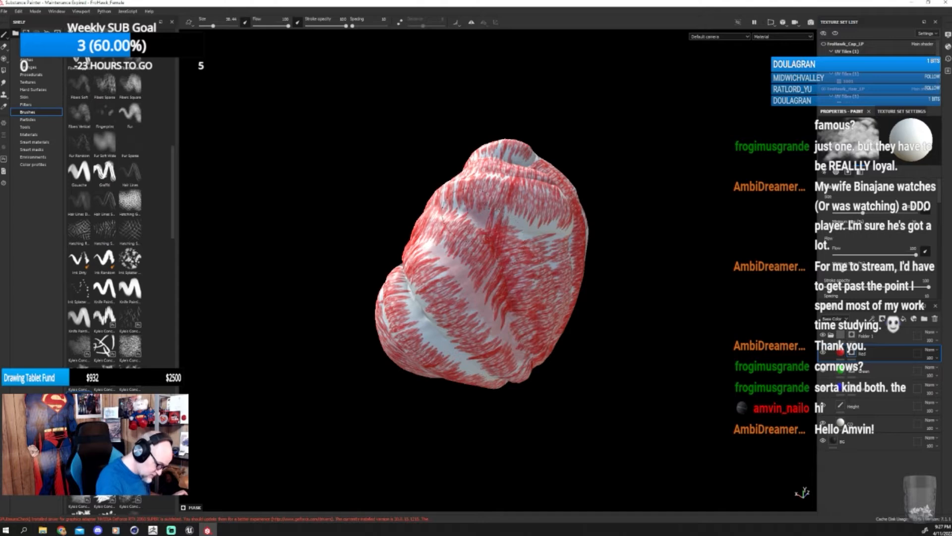
{"action": "left_click_drag", "start_coordinate": [597, 311], "coordinate": [518, 292], "text": "alt"}
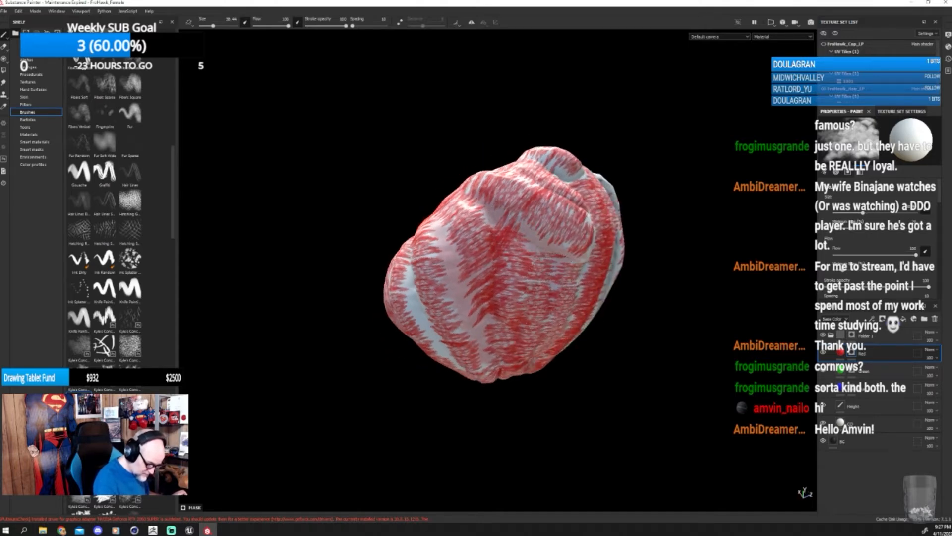
{"action": "left_click_drag", "start_coordinate": [594, 353], "coordinate": [488, 321], "text": "alt"}
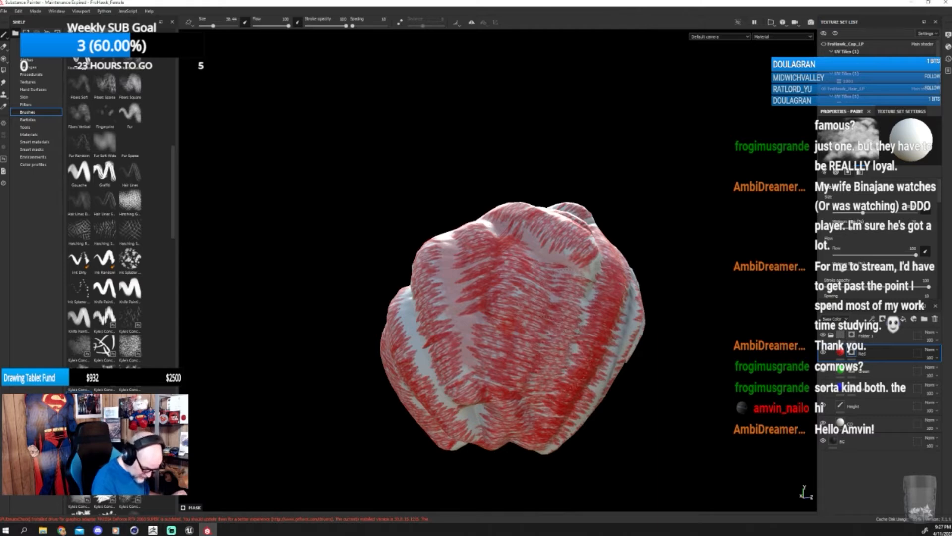
{"action": "left_click_drag", "start_coordinate": [645, 359], "coordinate": [579, 358], "text": "alt"}
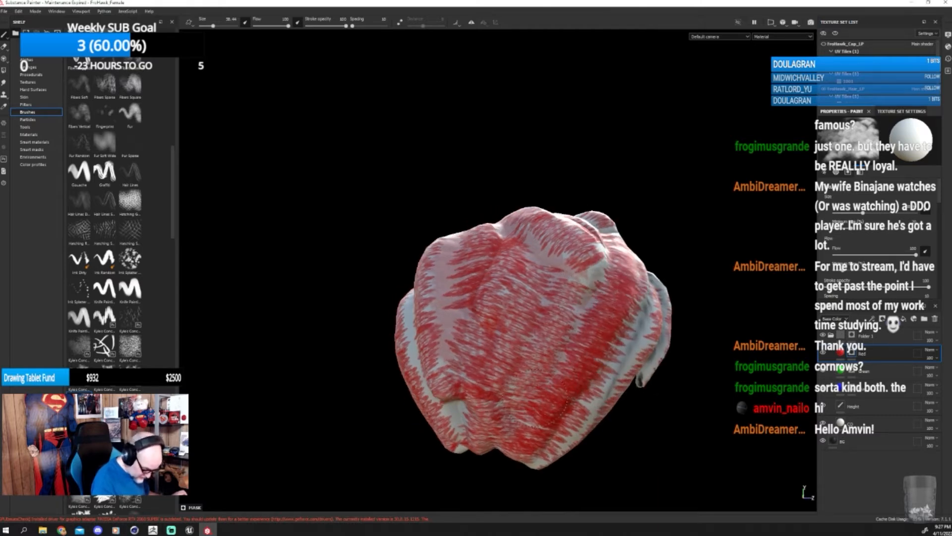
{"action": "left_click_drag", "start_coordinate": [521, 347], "coordinate": [557, 336], "text": "alt"}
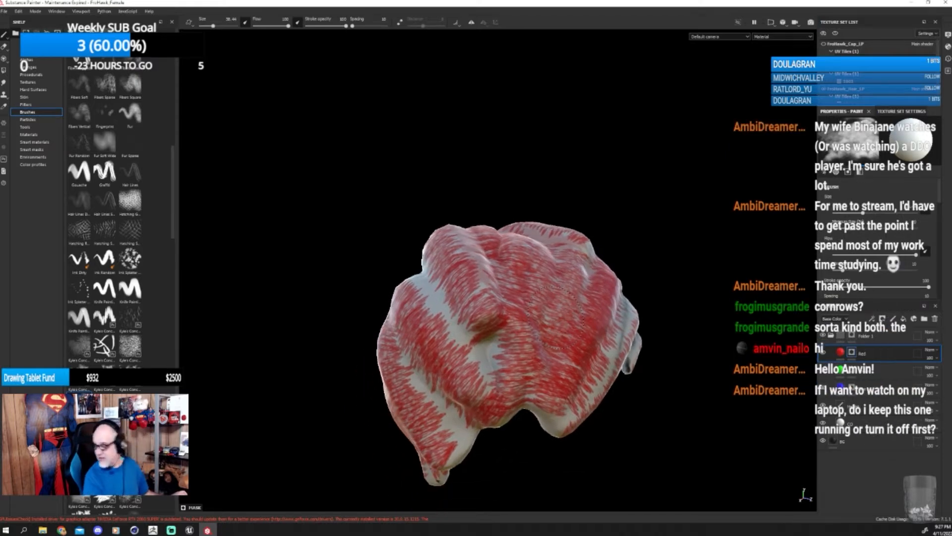
{"action": "mouse_move", "coordinate": [490, 363]}
{"action": "left_mouse_down", "text": "alt"}
{"action": "mouse_move", "coordinate": [481, 361]}
{"action": "mouse_move", "coordinate": [490, 374]}
{"action": "left_mouse_up", "text": "alt"}
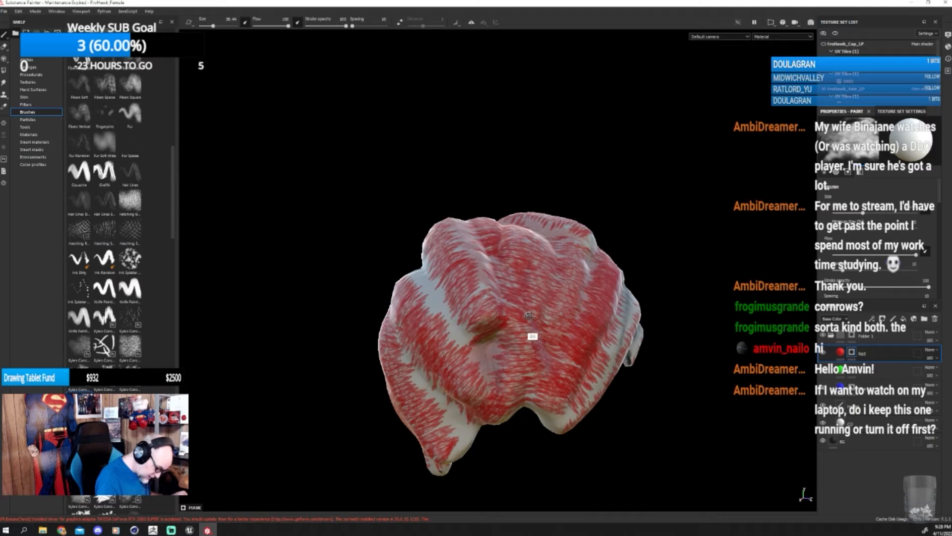
{"action": "mouse_move", "coordinate": [528, 316]}
{"action": "left_mouse_down", "text": "alt"}
{"action": "mouse_move", "coordinate": [634, 343]}
{"action": "mouse_move", "coordinate": [497, 310]}
{"action": "mouse_move", "coordinate": [555, 279]}
{"action": "mouse_move", "coordinate": [564, 317]}
{"action": "left_mouse_up", "text": "alt"}
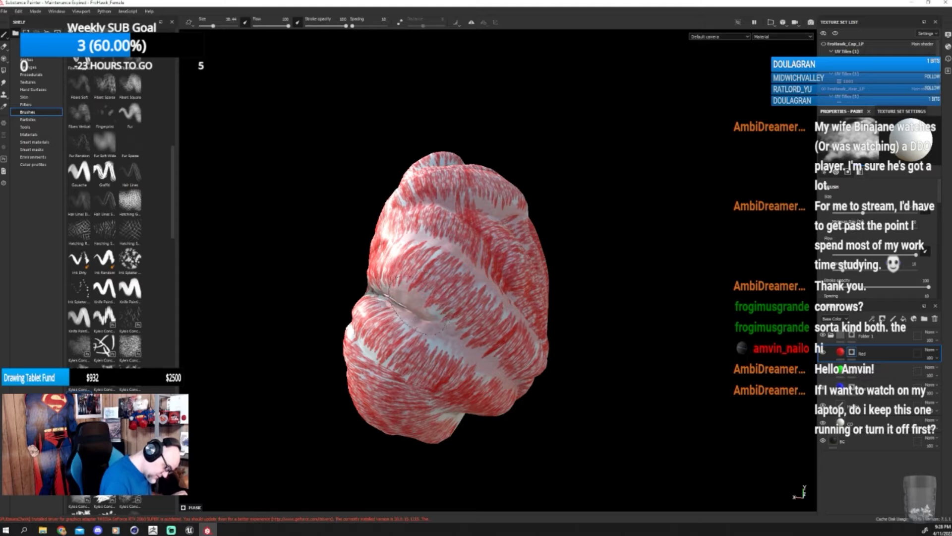
- Continue the soft red tint over the pale areas of the side lock, the fold above it, and the adjoining rolls
{"action": "left_click_drag", "start_coordinate": [537, 342], "coordinate": [371, 365], "text": "alt"}
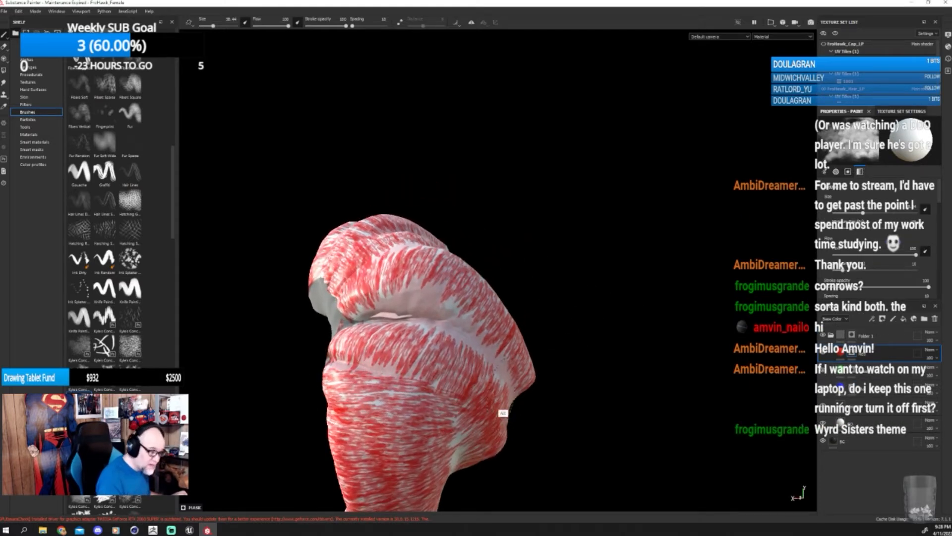
{"action": "mouse_move", "coordinate": [504, 397]}
{"action": "left_mouse_down", "text": "alt"}
{"action": "mouse_move", "coordinate": [548, 403]}
{"action": "mouse_move", "coordinate": [573, 329]}
{"action": "mouse_move", "coordinate": [683, 343]}
{"action": "left_mouse_up", "text": "alt"}
{"action": "mouse_move", "coordinate": [597, 331]}
{"action": "left_mouse_down", "text": "alt"}
{"action": "mouse_move", "coordinate": [579, 344]}
{"action": "mouse_move", "coordinate": [586, 331]}
{"action": "left_mouse_up", "text": "alt"}
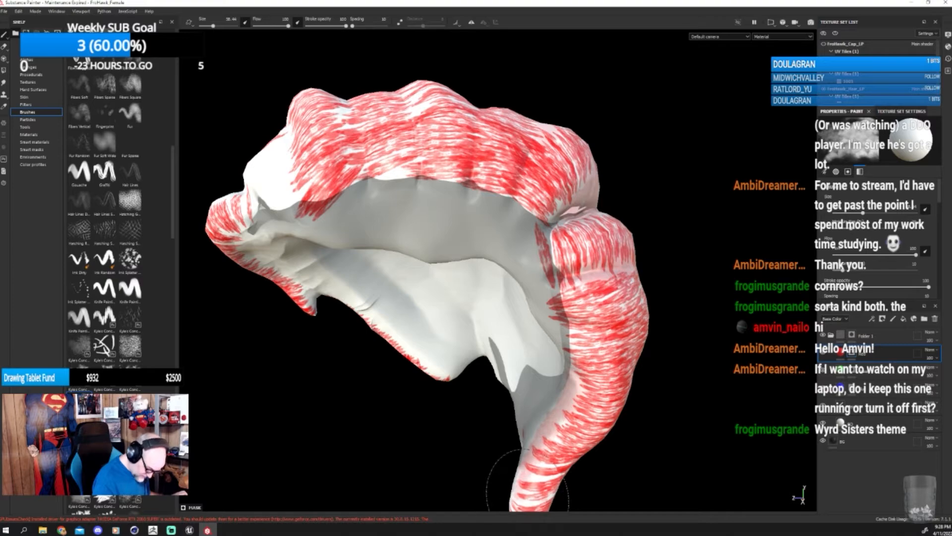
{"action": "mouse_move", "coordinate": [615, 422]}
{"action": "left_mouse_down", "text": "alt"}
{"action": "mouse_move", "coordinate": [606, 461]}
{"action": "mouse_move", "coordinate": [622, 416]}
{"action": "left_mouse_up", "text": "alt"}
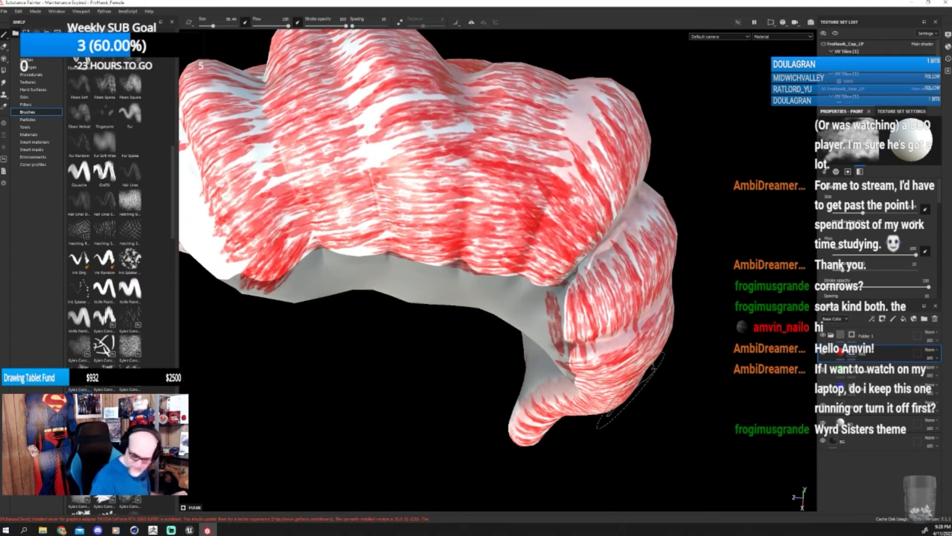
{"action": "scroll", "coordinate": [631, 390], "scroll_direction": "down", "scroll_amount": 6}
{"action": "left_click_drag", "start_coordinate": [673, 391], "coordinate": [717, 394], "text": "alt"}
{"action": "middle_click_drag", "start_coordinate": [717, 394], "coordinate": [493, 350], "text": "alt"}
{"action": "left_click_drag", "start_coordinate": [570, 381], "coordinate": [566, 352], "text": "alt"}
{"action": "left_click_drag", "start_coordinate": [564, 355], "coordinate": [437, 372], "text": "alt"}
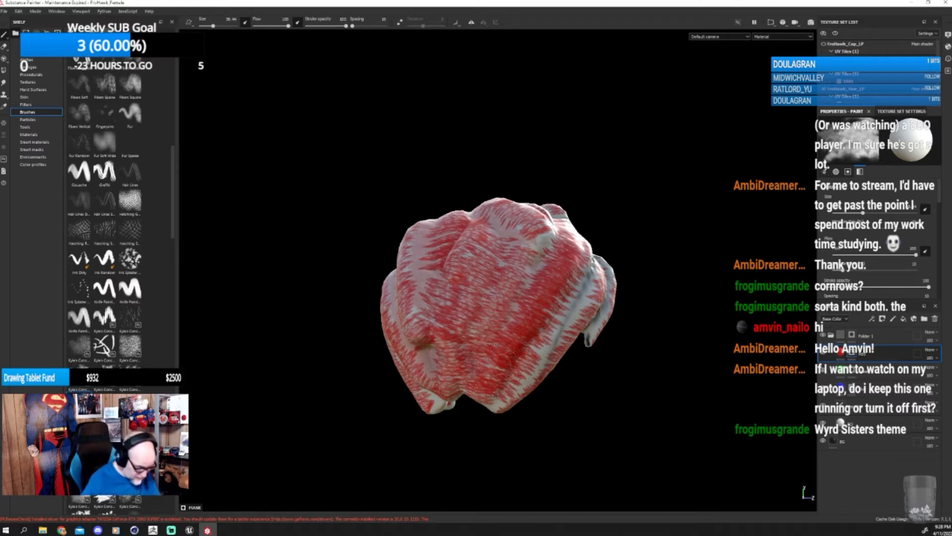
- Apply the Fabric Bamboo material to the white base fill layer beneath the streaked color layers
{"action": "left_click", "coordinate": [873, 424]}
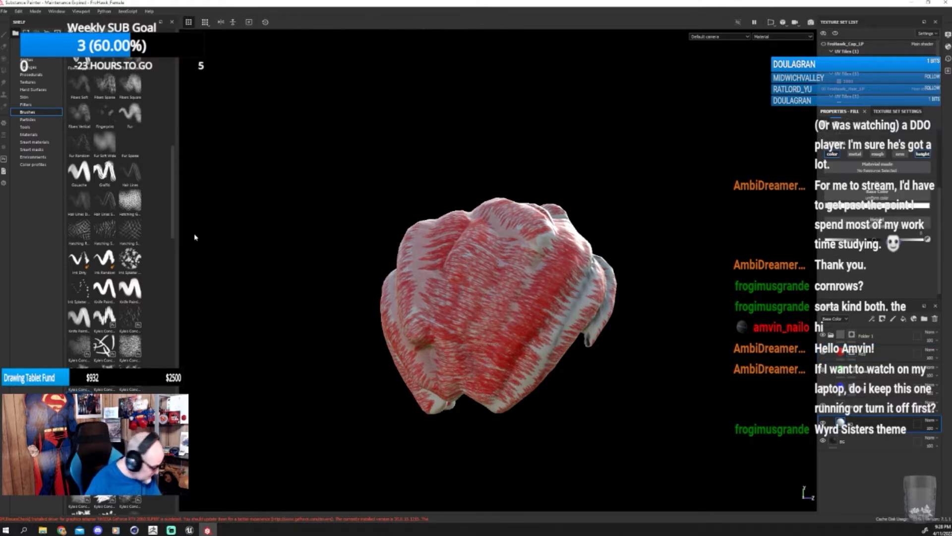
{"action": "left_click", "coordinate": [37, 136]}
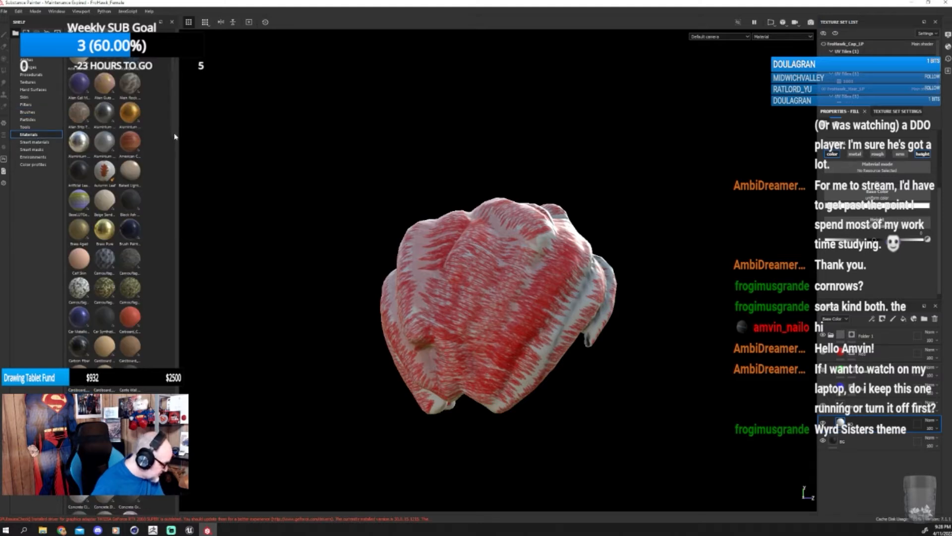
{"action": "scroll", "coordinate": [174, 136], "scroll_direction": "down", "scroll_amount": 5}
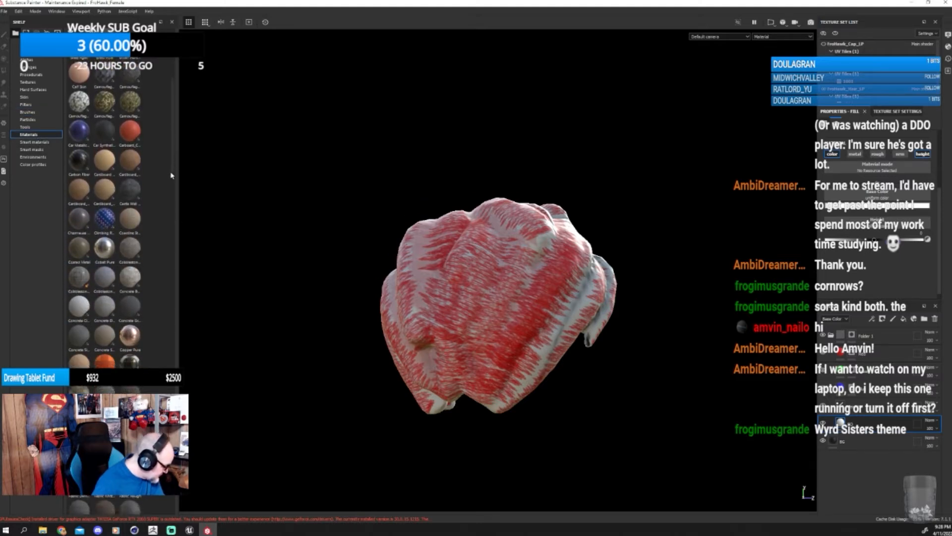
{"action": "scroll", "coordinate": [172, 175], "scroll_direction": "down", "scroll_amount": 1}
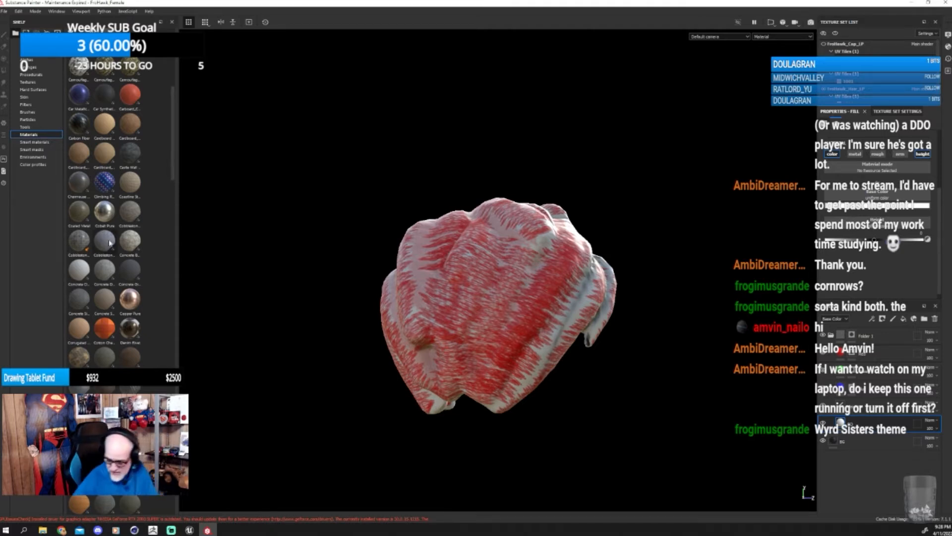
{"action": "mouse_move", "coordinate": [110, 243]}
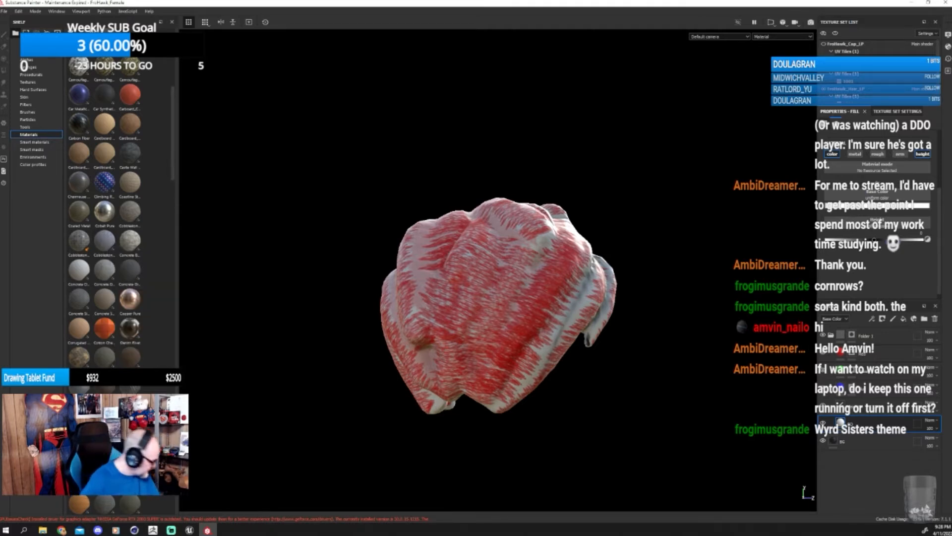
{"action": "scroll", "coordinate": [130, 360], "scroll_direction": "down", "scroll_amount": 3}
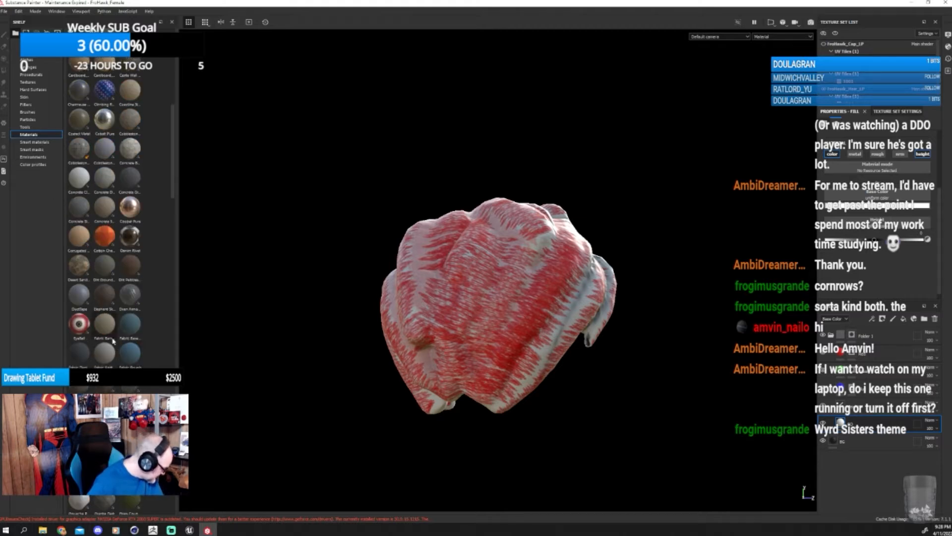
{"action": "left_click_drag", "start_coordinate": [109, 333], "coordinate": [483, 234]}
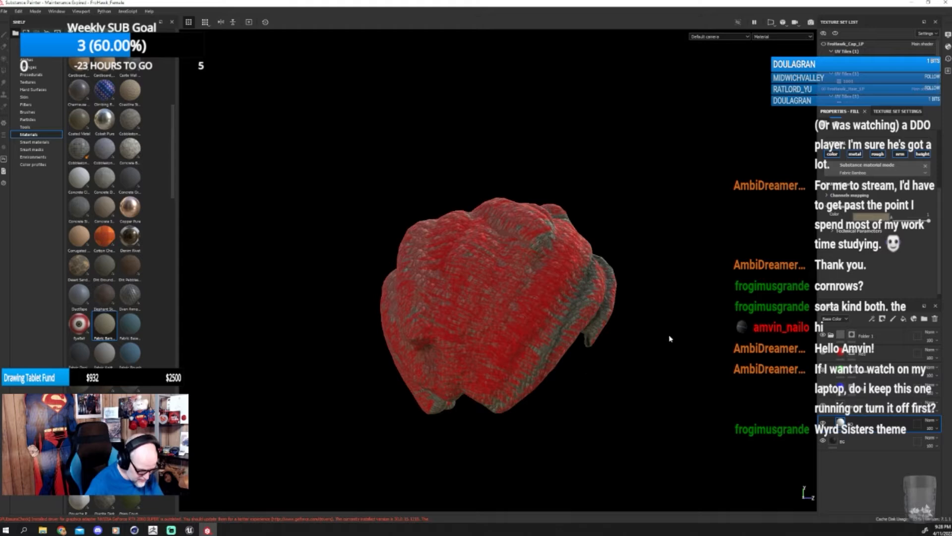
- Apply the Fabric Bamboo material to the Red layer and set its color to a very dark brown
{"action": "left_click", "coordinate": [839, 354]}
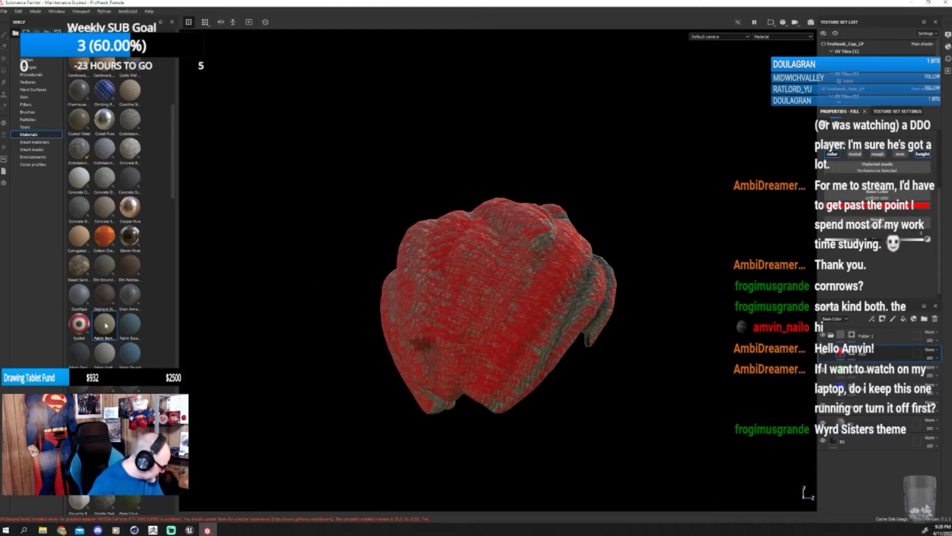
{"action": "left_click_drag", "start_coordinate": [105, 326], "coordinate": [311, 322]}
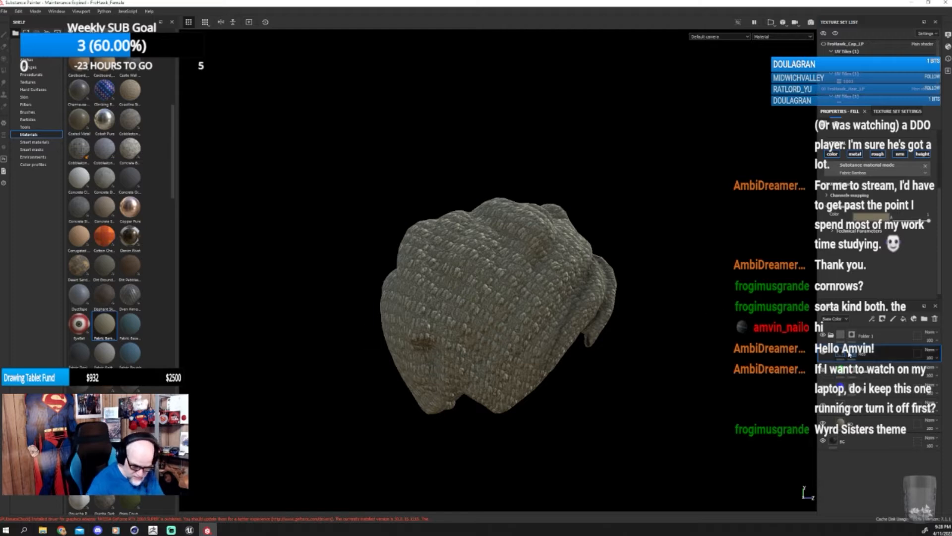
{"action": "left_click", "coordinate": [880, 219]}
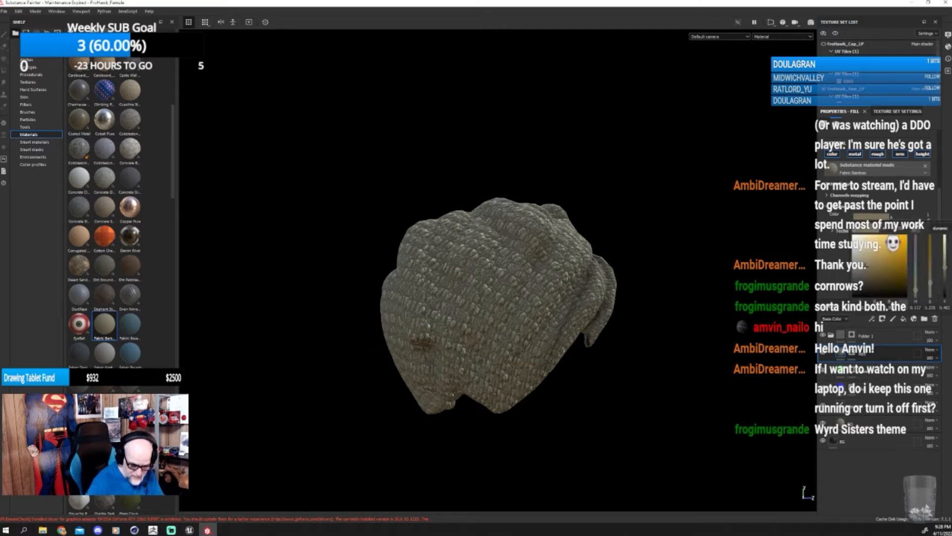
{"action": "mouse_move", "coordinate": [893, 267]}
{"action": "left_mouse_down"}
{"action": "mouse_move", "coordinate": [909, 275]}
{"action": "mouse_move", "coordinate": [907, 291]}
{"action": "left_mouse_up"}
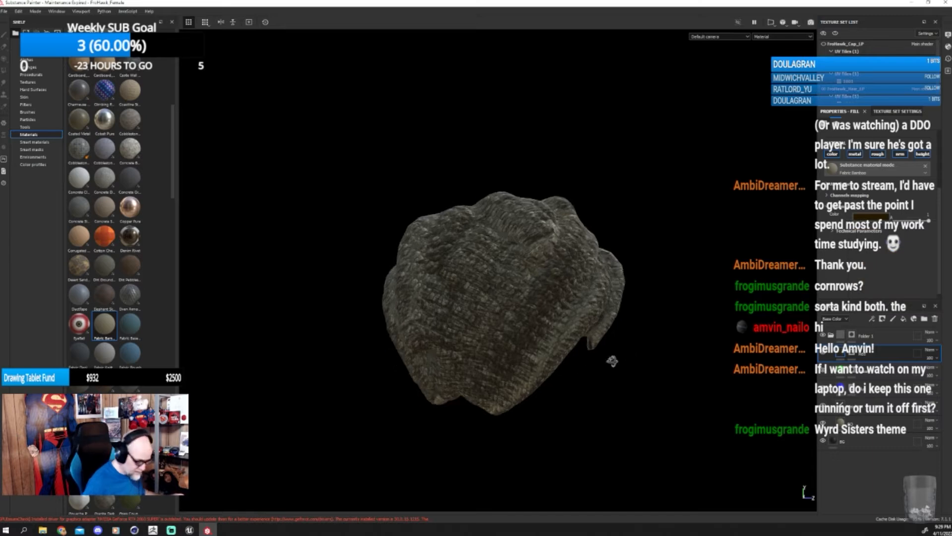
{"action": "left_click_drag", "start_coordinate": [610, 357], "coordinate": [361, 410], "text": "alt"}
{"action": "left_click_drag", "start_coordinate": [457, 390], "coordinate": [405, 427], "text": "alt"}
{"action": "scroll", "coordinate": [410, 436], "scroll_direction": "down", "scroll_amount": 5}
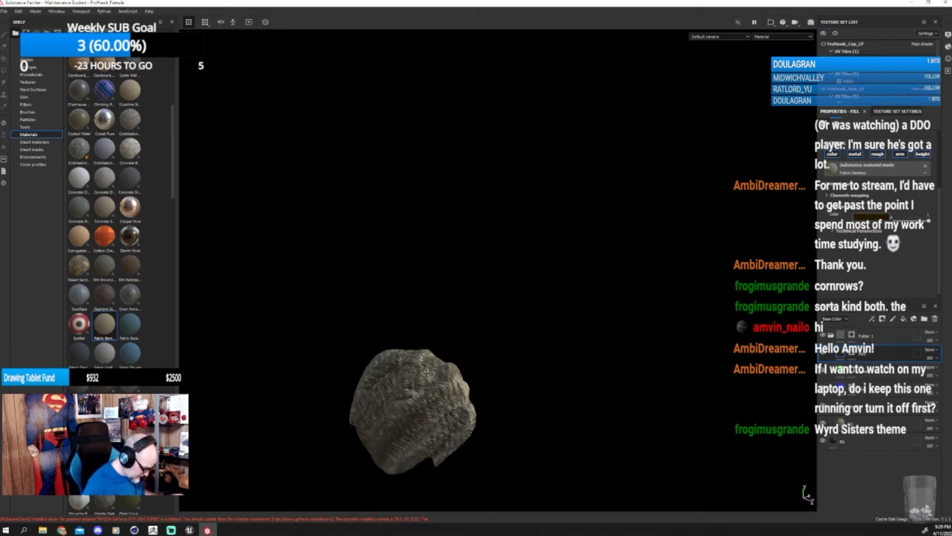
- Undo the dark recolor and Fabric Bamboo material on the Red layer and on the white base fill
{"action": "middle_click_drag", "start_coordinate": [404, 427], "coordinate": [468, 233], "text": "alt"}
{"action": "left_click_drag", "start_coordinate": [619, 233], "coordinate": [470, 200], "text": "alt"}
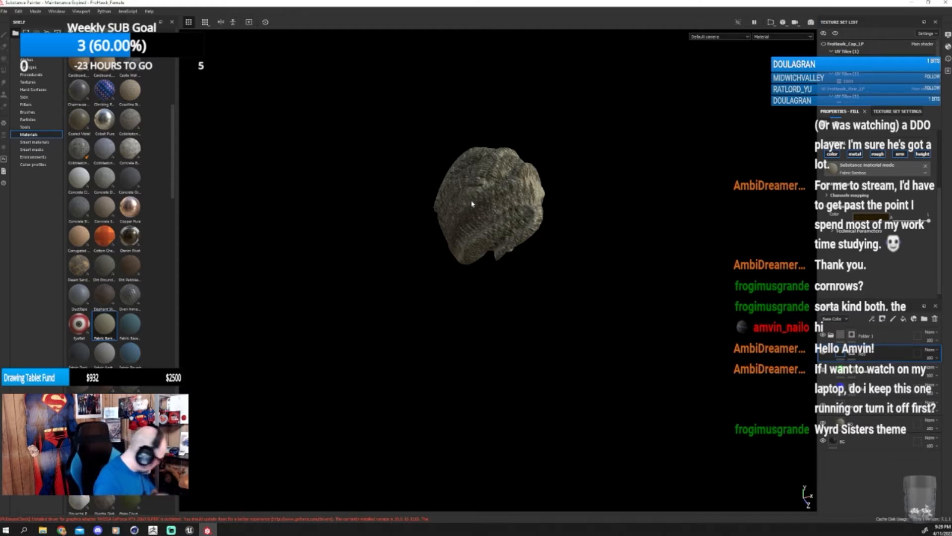
{"action": "key", "text": "ctrl+z"}
{"action": "key", "text": "ctrl+z"}
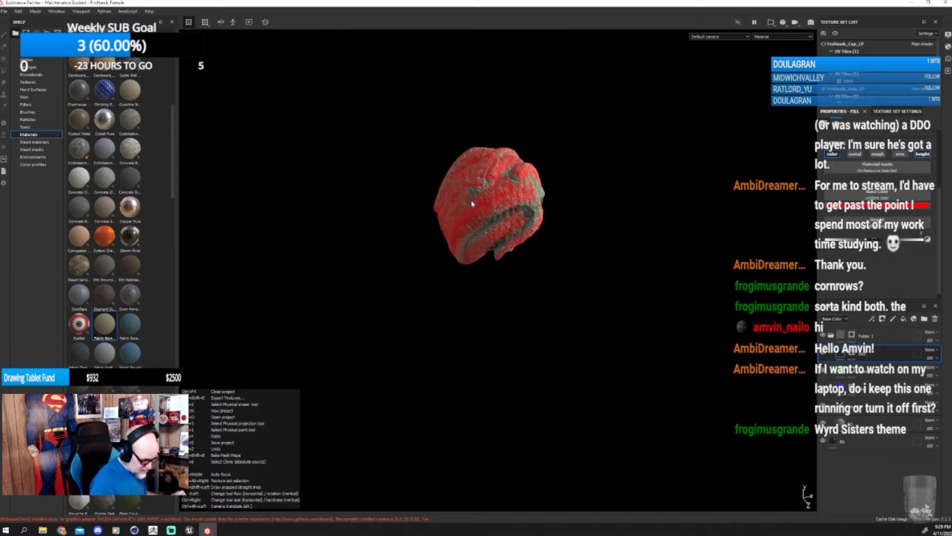
{"action": "key", "text": "ctrl+z"}
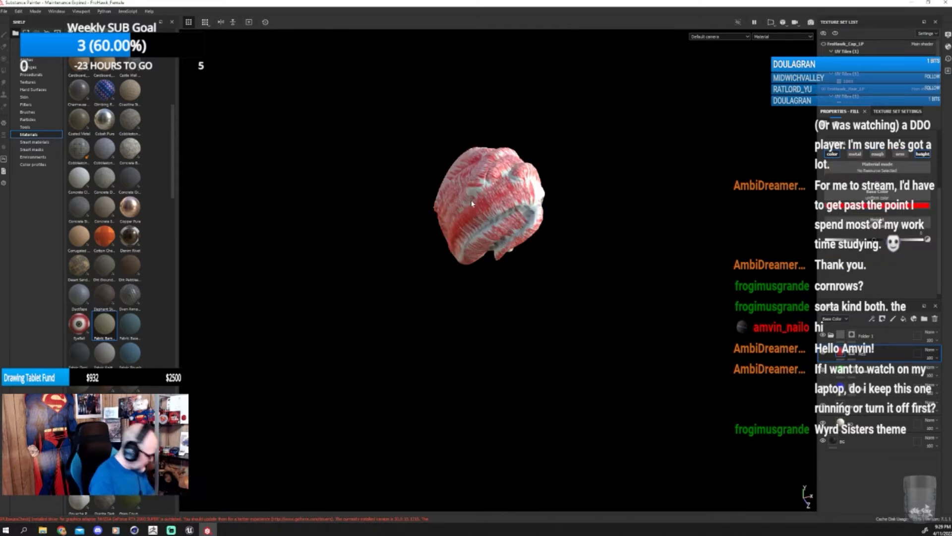
- Lightly tint the pale groove above the side lock with the soft brush on the Red layer's mask
{"action": "scroll", "coordinate": [472, 204], "scroll_direction": "up", "scroll_amount": 5}
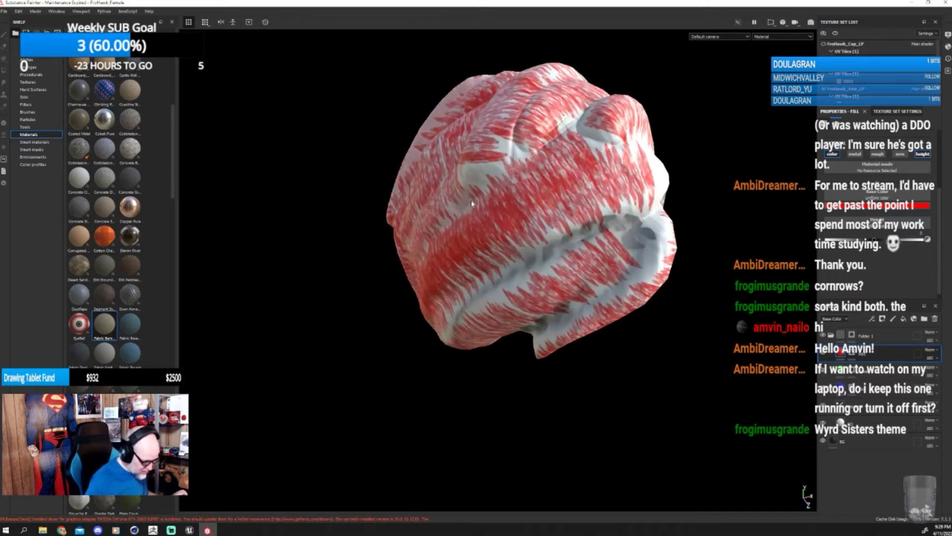
{"action": "mouse_move", "coordinate": [472, 203]}
{"action": "left_mouse_down", "text": "alt"}
{"action": "mouse_move", "coordinate": [669, 335]}
{"action": "mouse_move", "coordinate": [617, 204]}
{"action": "left_mouse_up", "text": "alt"}
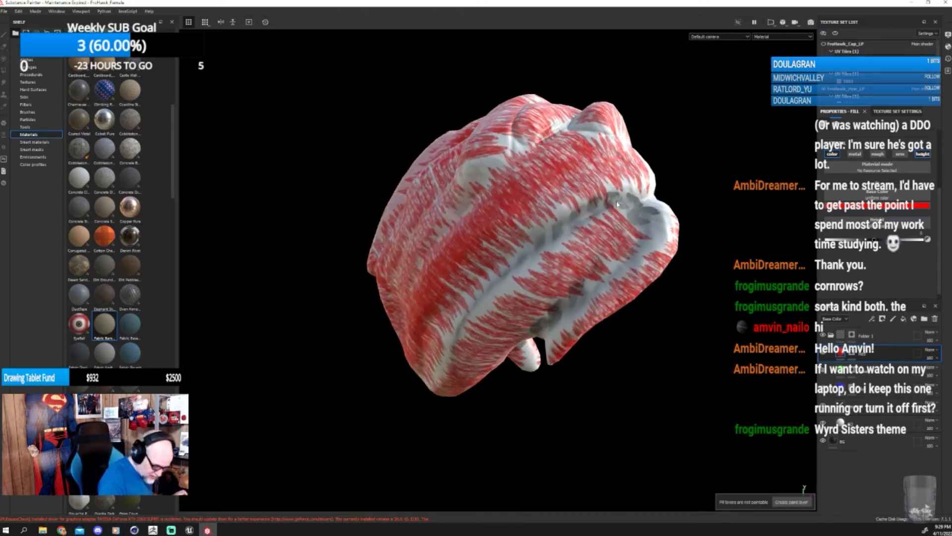
{"action": "key", "text": "1"}
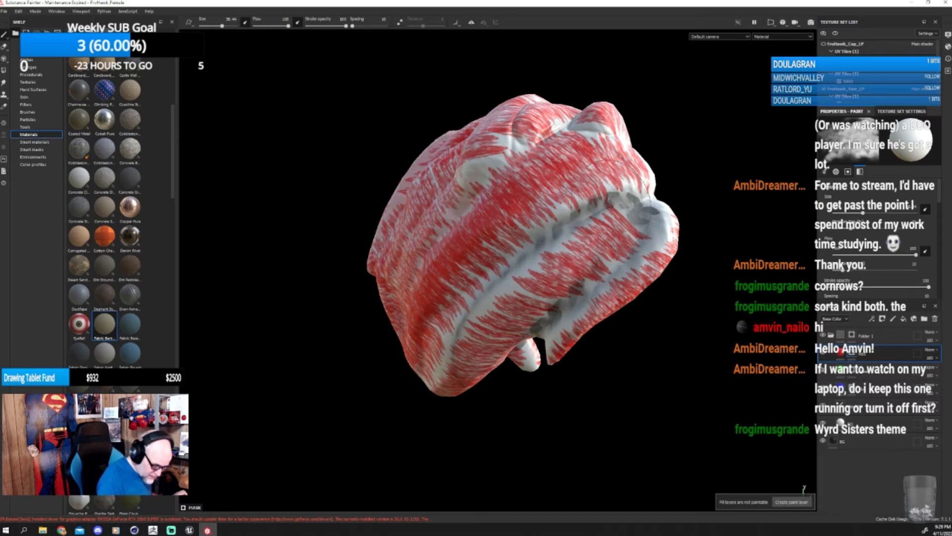
{"action": "mouse_move", "coordinate": [587, 219]}
{"action": "left_mouse_down"}
{"action": "mouse_move", "coordinate": [488, 283]}
{"action": "mouse_move", "coordinate": [457, 336]}
{"action": "left_mouse_up"}
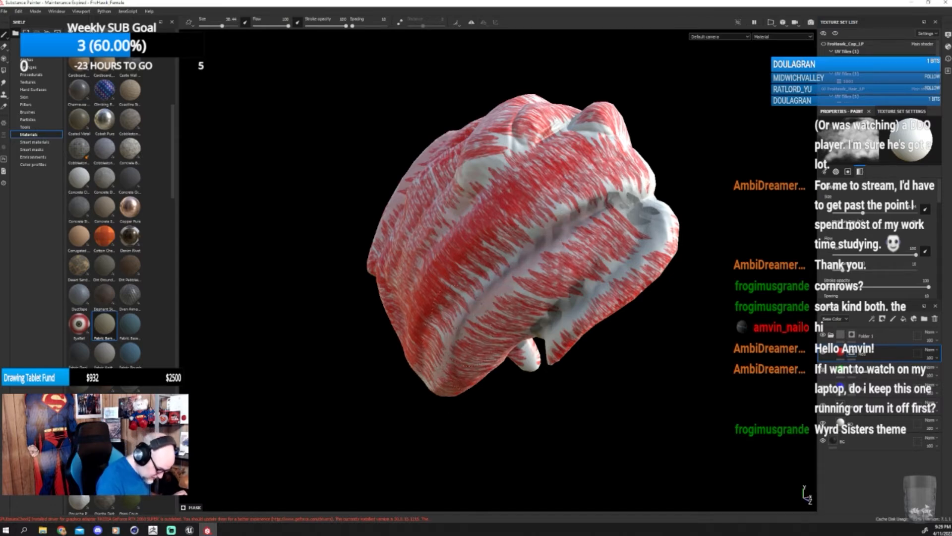
- Inspect the streaked hair from several sides and show the FroHawk_Cap_LP texture set with it
{"action": "mouse_move", "coordinate": [665, 270]}
{"action": "left_mouse_down", "text": "alt"}
{"action": "mouse_move", "coordinate": [638, 242]}
{"action": "mouse_move", "coordinate": [605, 292]}
{"action": "mouse_move", "coordinate": [539, 341]}
{"action": "mouse_move", "coordinate": [545, 350]}
{"action": "mouse_move", "coordinate": [565, 323]}
{"action": "mouse_move", "coordinate": [554, 270]}
{"action": "mouse_move", "coordinate": [595, 268]}
{"action": "mouse_move", "coordinate": [521, 293]}
{"action": "mouse_move", "coordinate": [493, 290]}
{"action": "mouse_move", "coordinate": [550, 271]}
{"action": "mouse_move", "coordinate": [568, 204]}
{"action": "mouse_move", "coordinate": [543, 214]}
{"action": "mouse_move", "coordinate": [570, 211]}
{"action": "left_mouse_up", "text": "alt"}
{"action": "left_click_drag", "start_coordinate": [702, 274], "coordinate": [615, 328], "text": "alt"}
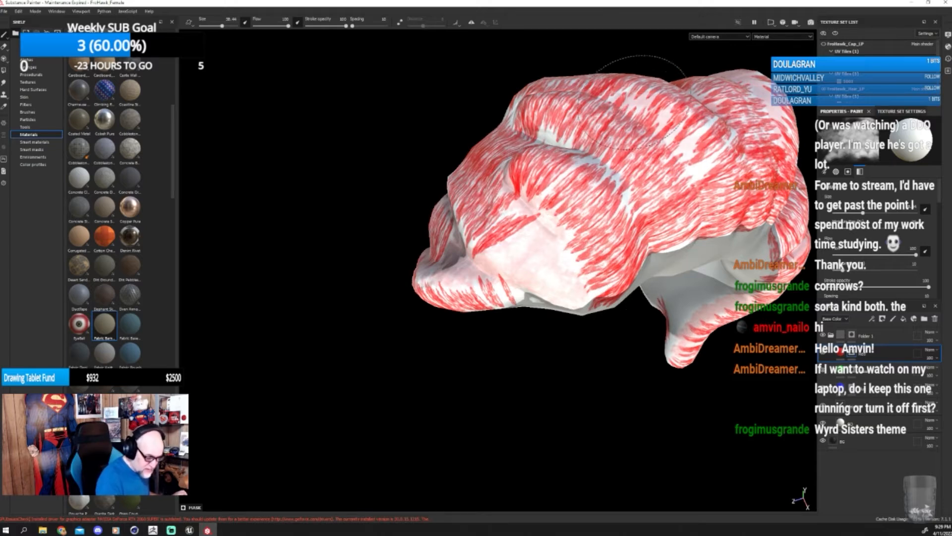
{"action": "mouse_move", "coordinate": [632, 133]}
{"action": "left_mouse_down", "text": "alt"}
{"action": "mouse_move", "coordinate": [612, 270]}
{"action": "mouse_move", "coordinate": [433, 390]}
{"action": "mouse_move", "coordinate": [638, 308]}
{"action": "mouse_move", "coordinate": [574, 340]}
{"action": "mouse_move", "coordinate": [564, 315]}
{"action": "left_mouse_up", "text": "alt"}
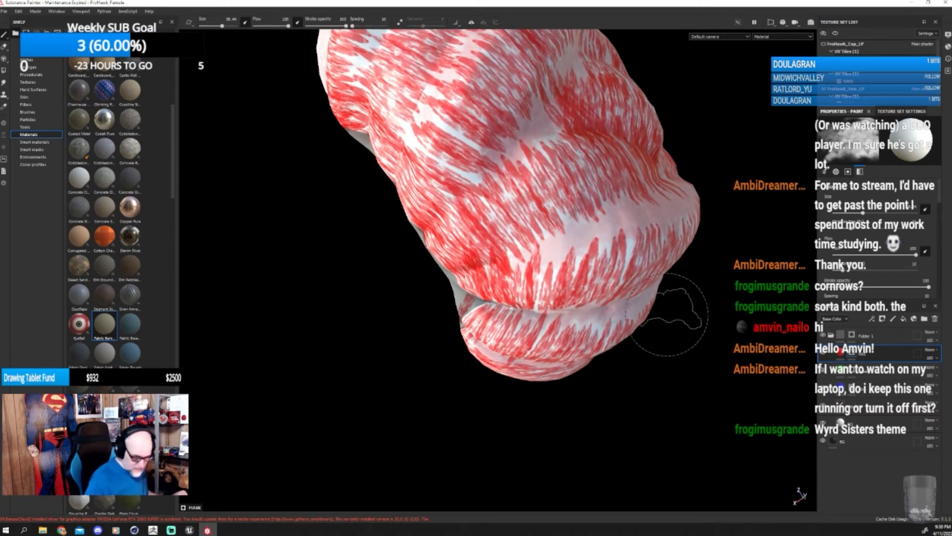
{"action": "scroll", "coordinate": [666, 314], "scroll_direction": "down", "scroll_amount": 5}
{"action": "left_click_drag", "start_coordinate": [666, 307], "coordinate": [715, 345], "text": "alt"}
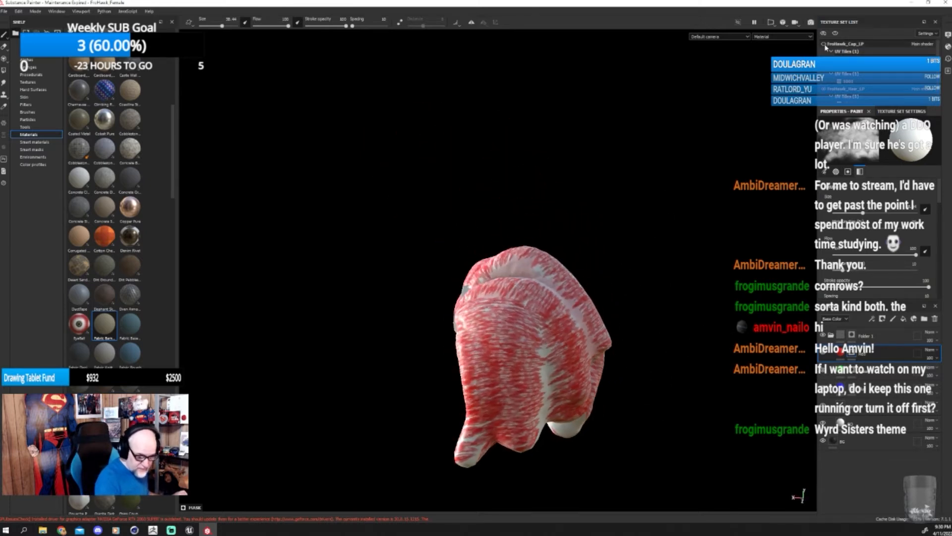
{"action": "left_click", "coordinate": [824, 44]}
{"action": "left_click_drag", "start_coordinate": [639, 387], "coordinate": [563, 404], "text": "alt"}
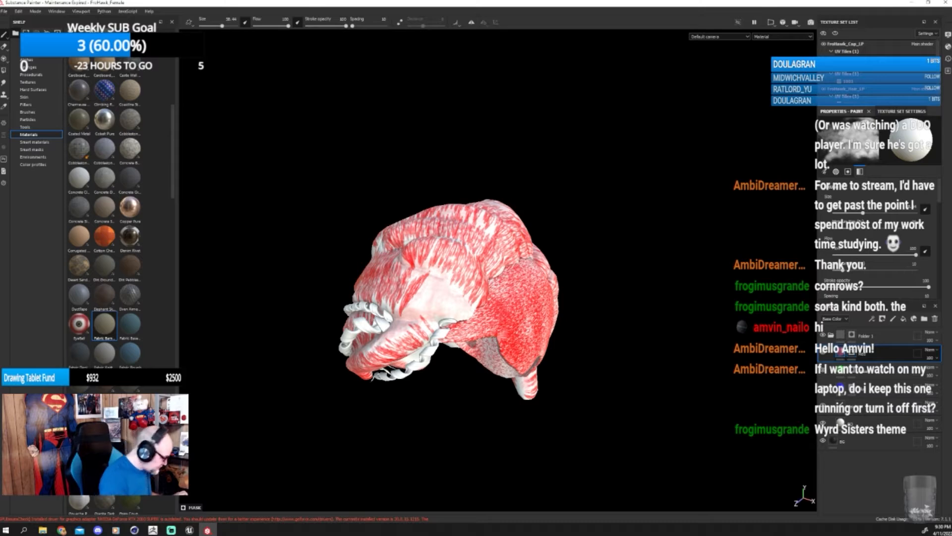
- Try the ribbed ribbon brush and the smooth wavy brush from the brush collection
{"action": "left_click", "coordinate": [42, 113]}
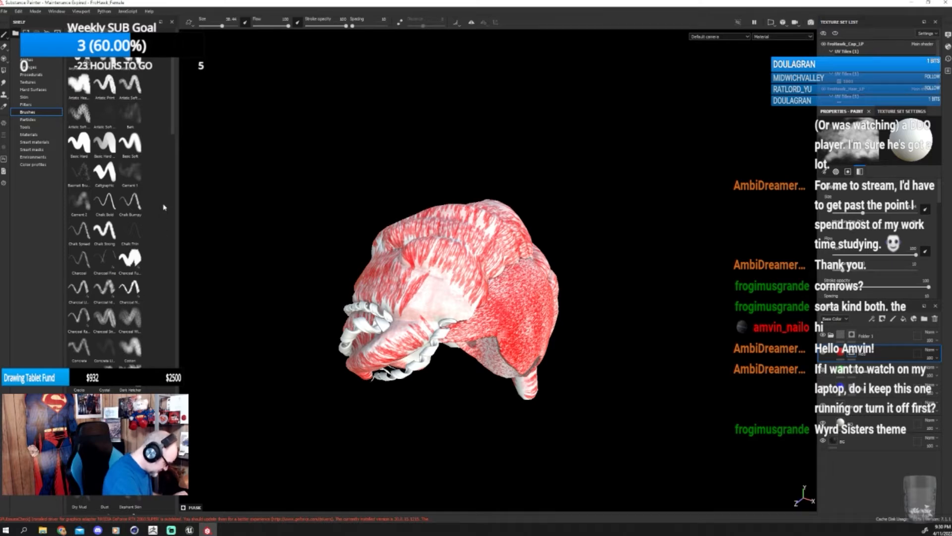
{"action": "left_click_drag", "start_coordinate": [174, 125], "coordinate": [179, 294]}
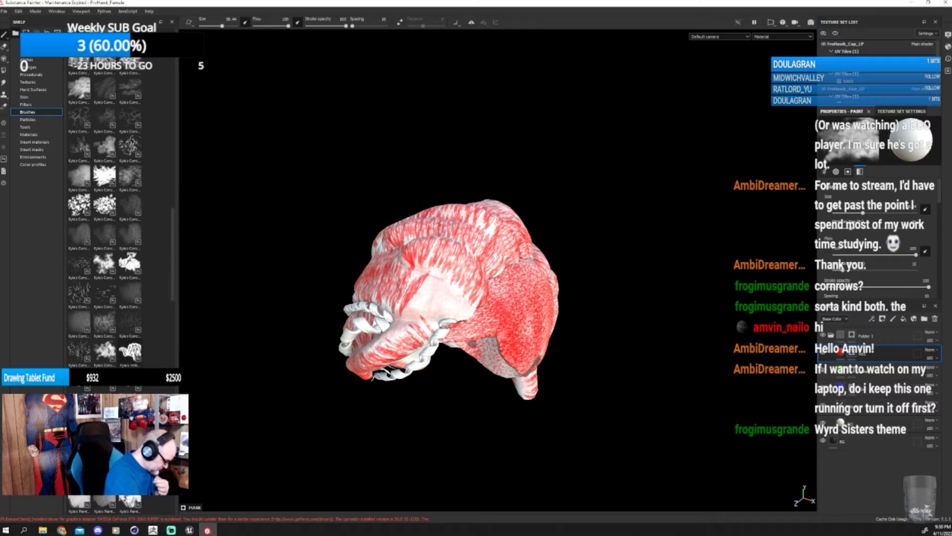
{"action": "left_click", "coordinate": [130, 352]}
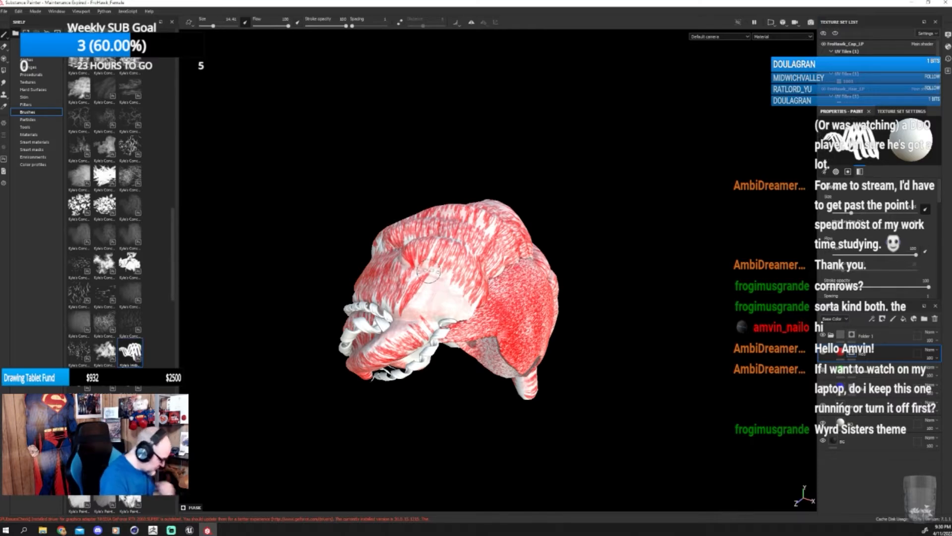
{"action": "right_click", "coordinate": [173, 289]}
{"action": "left_click", "coordinate": [81, 381]}
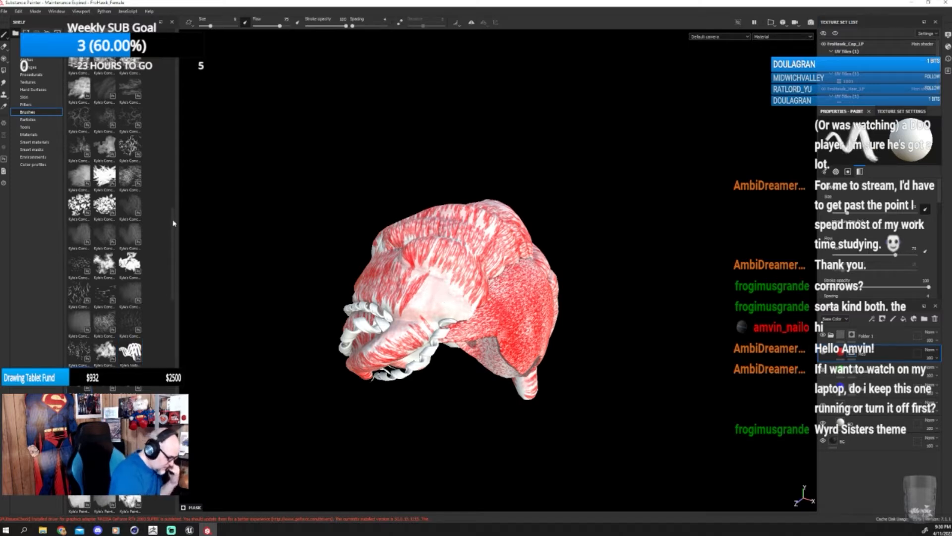
- Sample the cloudy textured Kyle's Concept brushes and pick the bold white scratchy one for the mask
{"action": "left_click_drag", "start_coordinate": [173, 223], "coordinate": [174, 183]}
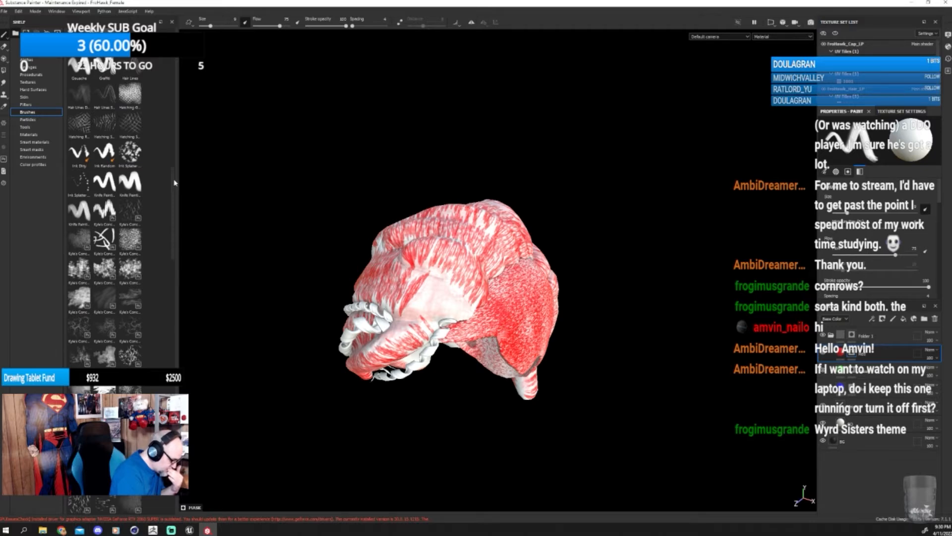
{"action": "left_click_drag", "start_coordinate": [174, 183], "coordinate": [175, 185]}
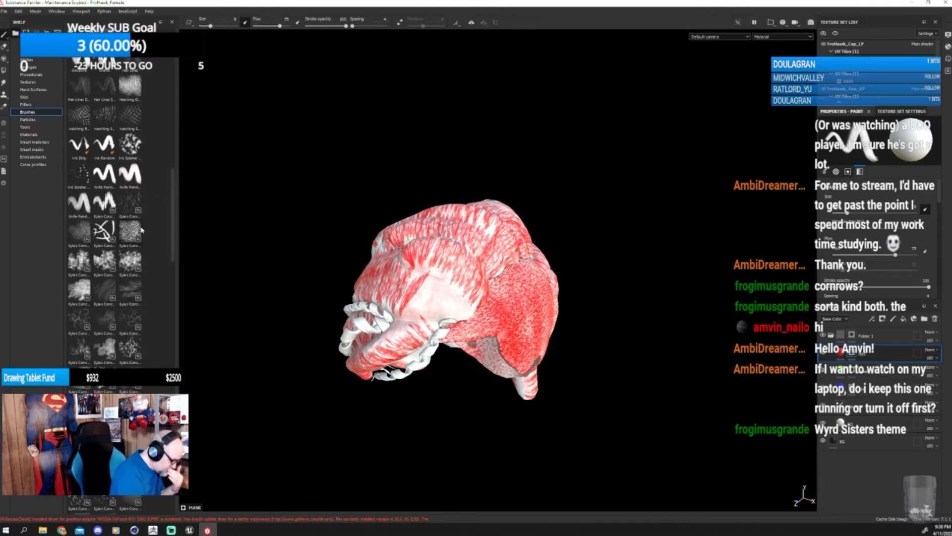
{"action": "left_click", "coordinate": [79, 289]}
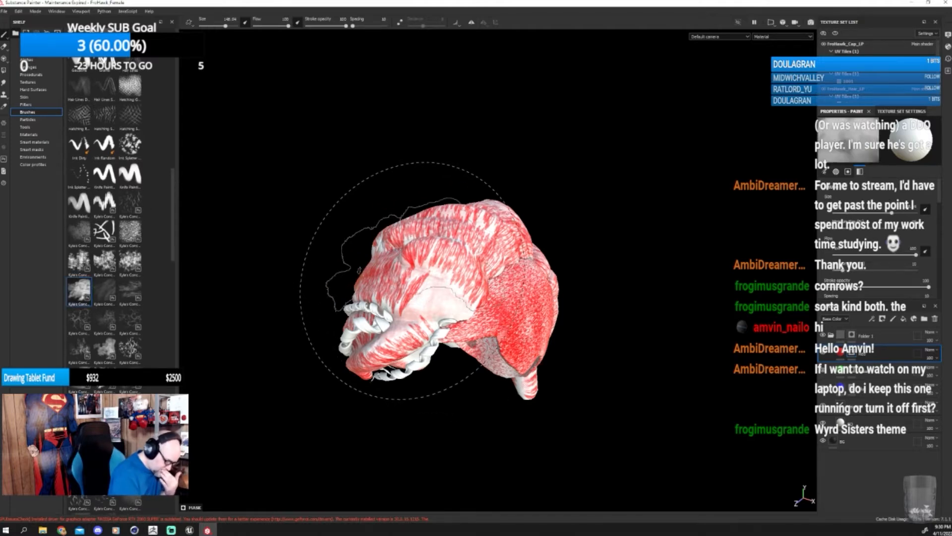
{"action": "left_click", "coordinate": [130, 263]}
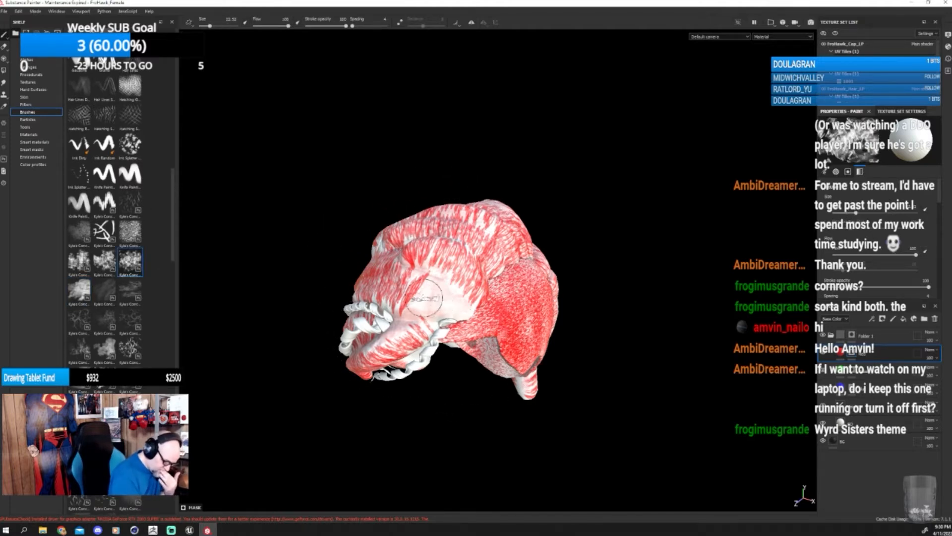
{"action": "left_click", "coordinate": [101, 266]}
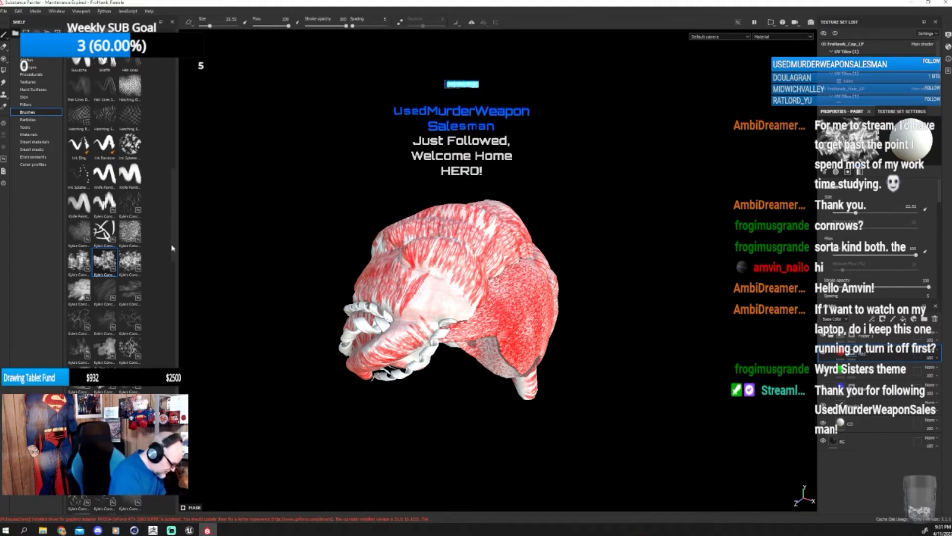
{"action": "left_click_drag", "start_coordinate": [173, 248], "coordinate": [172, 266]}
{"action": "left_click", "coordinate": [112, 301]}
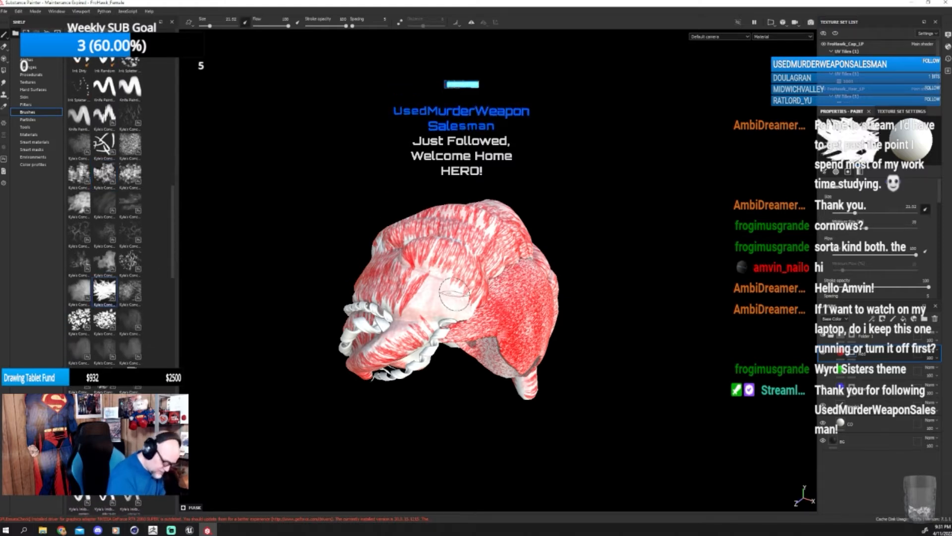
- Try a slightly enlarged scratchy brush stroke on the pale patch at the front of the hair, and undo it
{"action": "right_click_drag", "start_coordinate": [428, 270], "coordinate": [435, 273], "text": "ctrl"}
{"action": "mouse_move", "coordinate": [425, 289]}
{"action": "left_mouse_down", "text": "ctrl"}
{"action": "mouse_move", "coordinate": [427, 303]}
{"action": "mouse_move", "coordinate": [442, 302]}
{"action": "left_mouse_up", "text": "ctrl"}
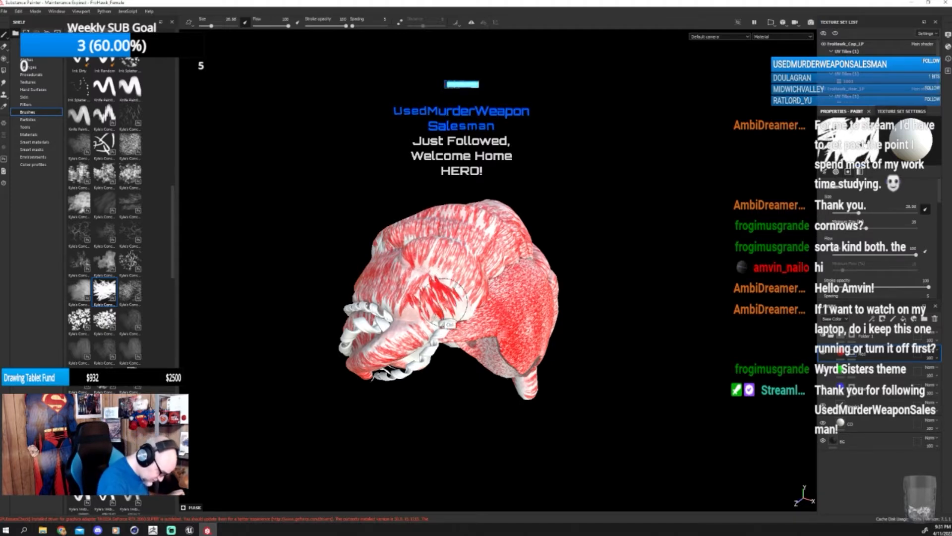
{"action": "key", "text": "ctrl+z"}
{"action": "key", "text": "ctrl+z"}
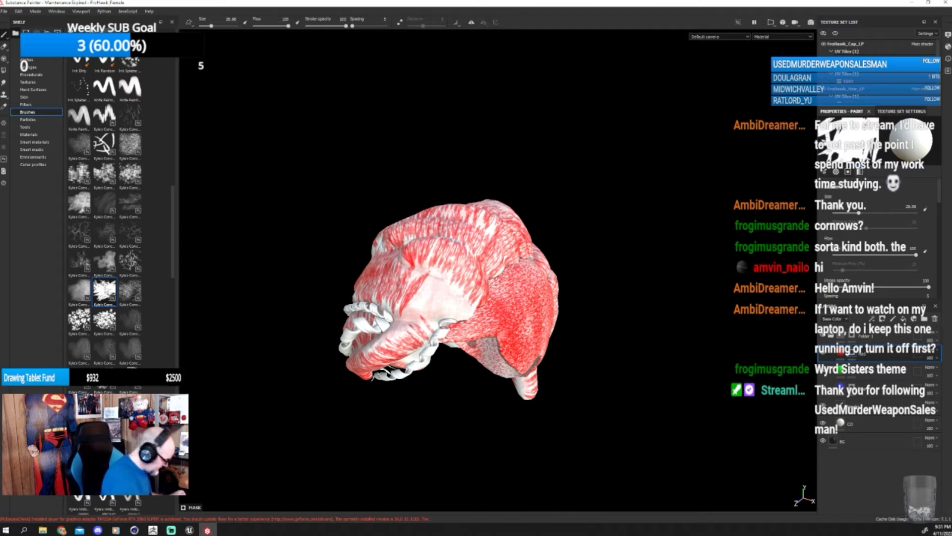
- Reload the bold scratchy brush, enlarge it slightly, and try it on the pale front patch again
{"action": "left_click", "coordinate": [105, 289]}
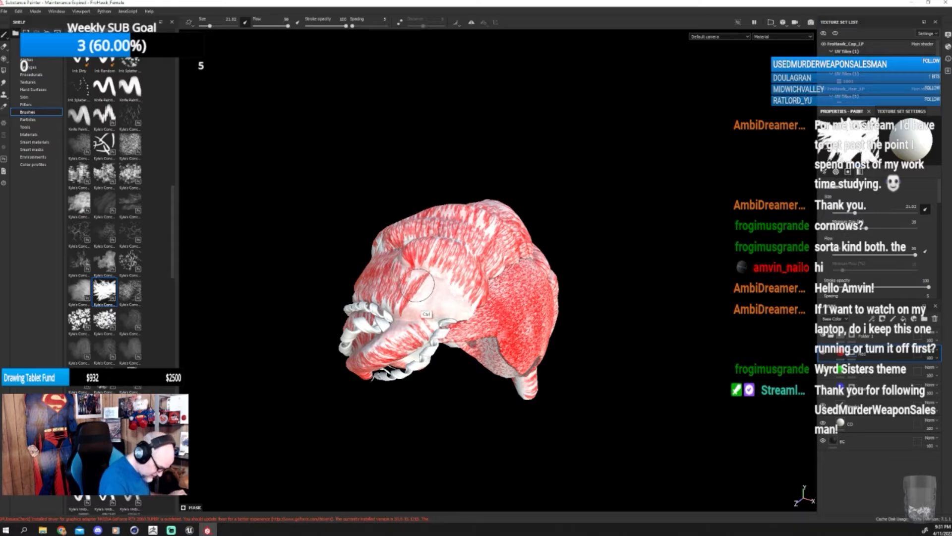
{"action": "right_click_drag", "start_coordinate": [420, 291], "coordinate": [426, 291], "text": "ctrl"}
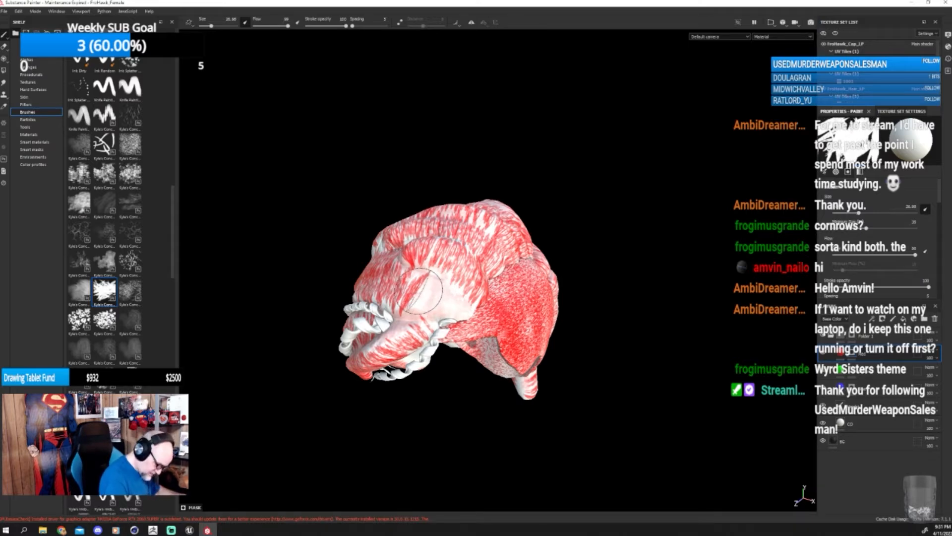
{"action": "left_click_drag", "start_coordinate": [432, 298], "coordinate": [456, 302]}
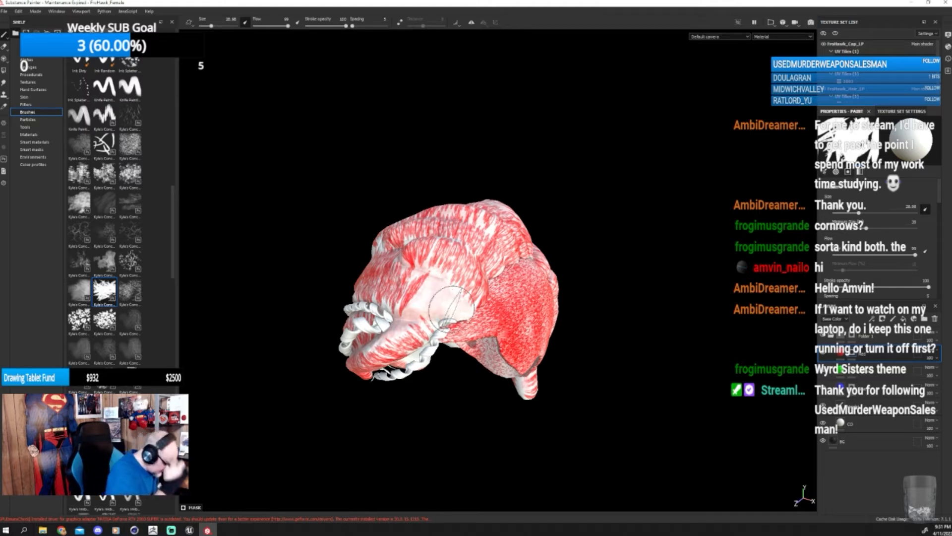
- Try the fine hatched Kyle's Concept brush on the pale front patch, toggling its pen-pressure control of size
{"action": "left_click", "coordinate": [130, 290]}
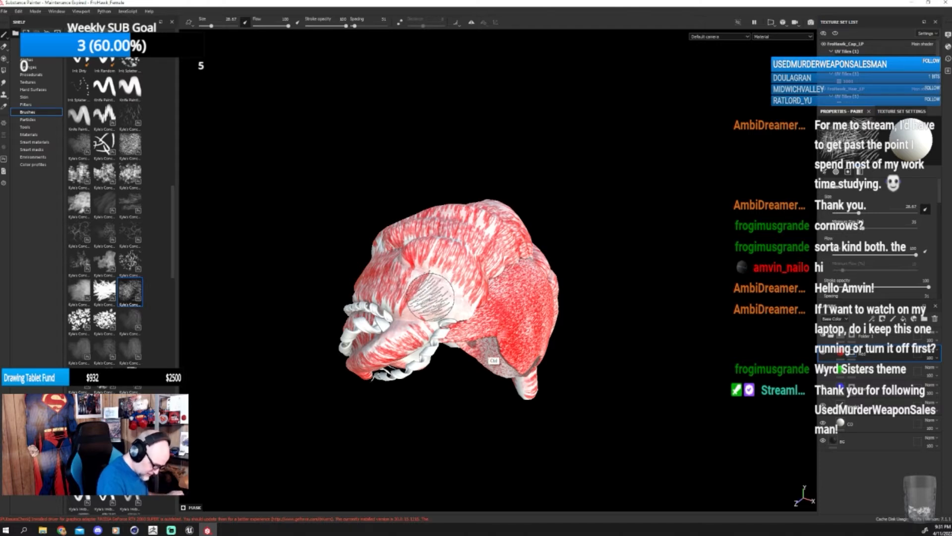
{"action": "left_click_drag", "start_coordinate": [435, 293], "coordinate": [464, 321], "text": "ctrl"}
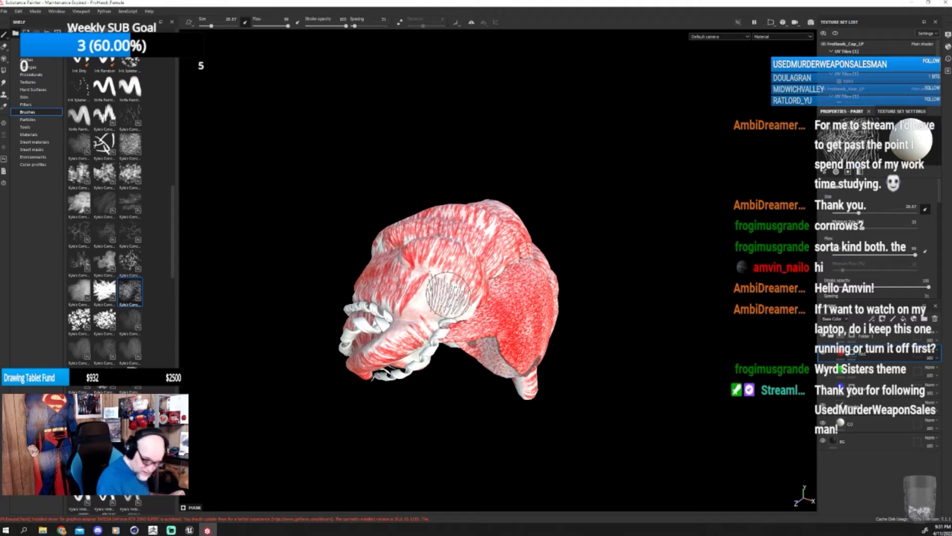
{"action": "left_click", "coordinate": [925, 210]}
{"action": "left_click_drag", "start_coordinate": [418, 287], "coordinate": [454, 303]}
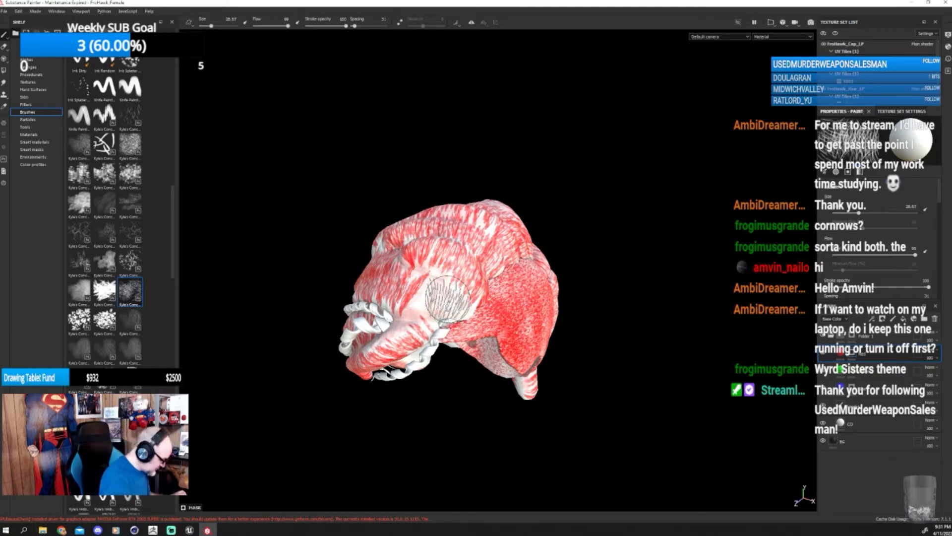
- Return to the bold scratchy brush, try red streaks across the pale front patch, and undo them
{"action": "left_click", "coordinate": [104, 291]}
{"action": "mouse_move", "coordinate": [427, 283]}
{"action": "left_mouse_down"}
{"action": "mouse_move", "coordinate": [416, 300]}
{"action": "mouse_move", "coordinate": [429, 291]}
{"action": "mouse_move", "coordinate": [424, 297]}
{"action": "mouse_move", "coordinate": [462, 308]}
{"action": "left_mouse_up"}
{"action": "key", "text": "ctrl+z"}
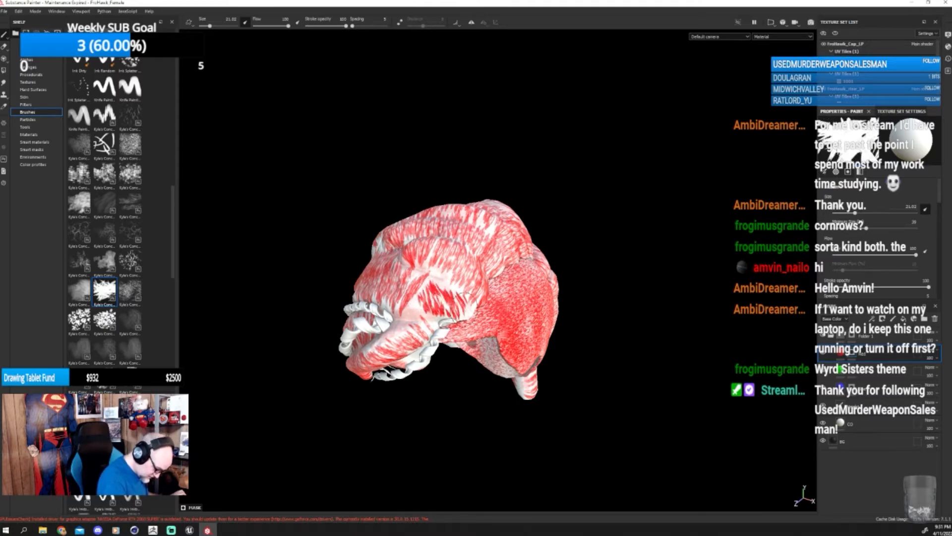
{"action": "key", "text": "ctrl+z"}
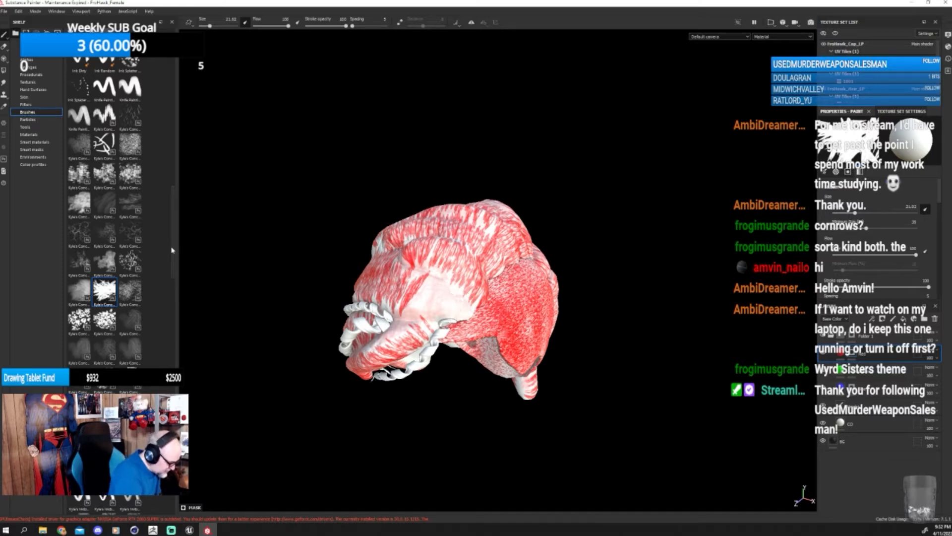
{"action": "mouse_move", "coordinate": [174, 259]}
{"action": "left_mouse_down"}
{"action": "mouse_move", "coordinate": [175, 280]}
{"action": "mouse_move", "coordinate": [173, 248]}
{"action": "left_mouse_up"}
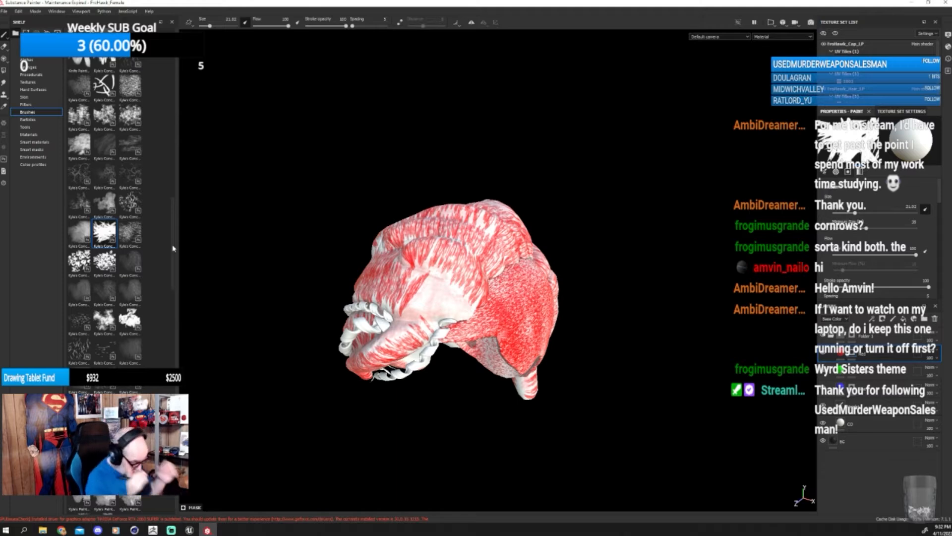
{"action": "mouse_move", "coordinate": [579, 363]}
{"action": "left_mouse_down", "text": "alt"}
{"action": "mouse_move", "coordinate": [602, 336]}
{"action": "mouse_move", "coordinate": [546, 402]}
{"action": "left_mouse_up", "text": "alt"}
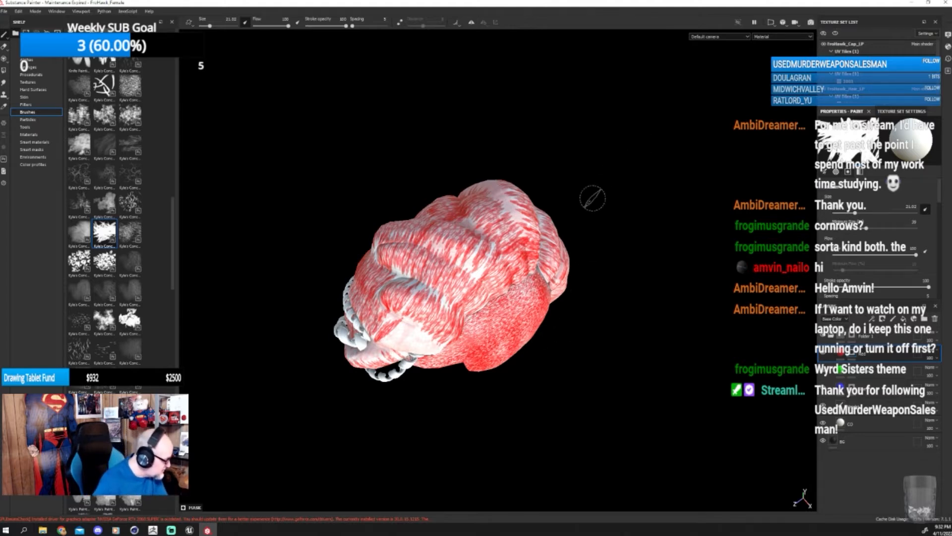
{"action": "left_click", "coordinate": [60, 13]}
{"action": "mouse_move", "coordinate": [82, 15]}
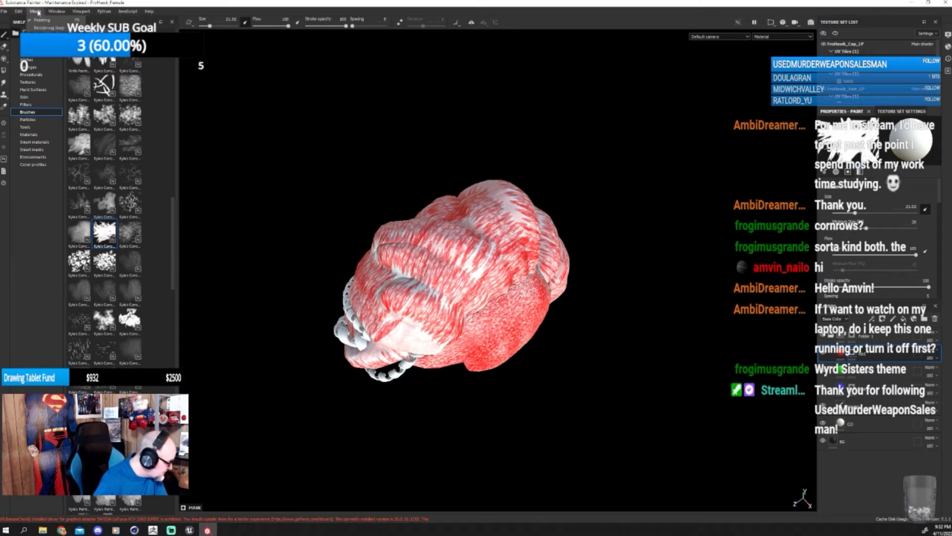
{"action": "mouse_move", "coordinate": [26, 14]}
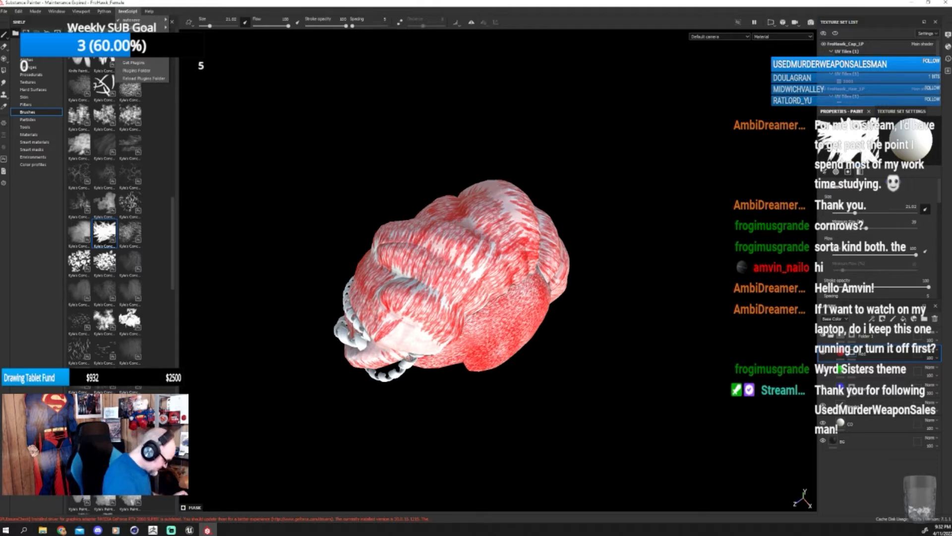
- Try the Kyle's Concept Build 1 brush with a red stroke on the pale front patch, and undo it
{"action": "left_click", "coordinate": [104, 320]}
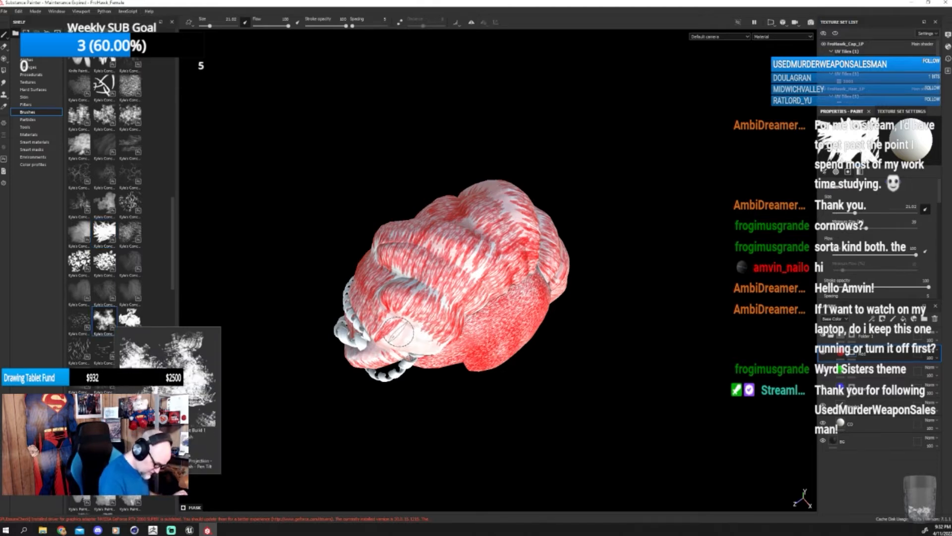
{"action": "mouse_move", "coordinate": [595, 385]}
{"action": "left_mouse_down", "text": "alt"}
{"action": "mouse_move", "coordinate": [610, 385]}
{"action": "mouse_move", "coordinate": [610, 358]}
{"action": "left_mouse_up", "text": "alt"}
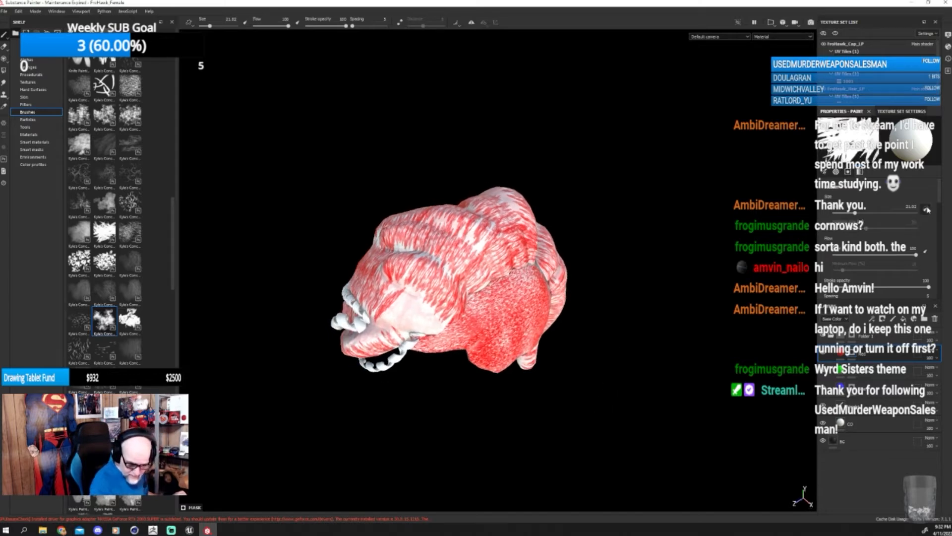
{"action": "left_click_drag", "start_coordinate": [397, 309], "coordinate": [430, 322]}
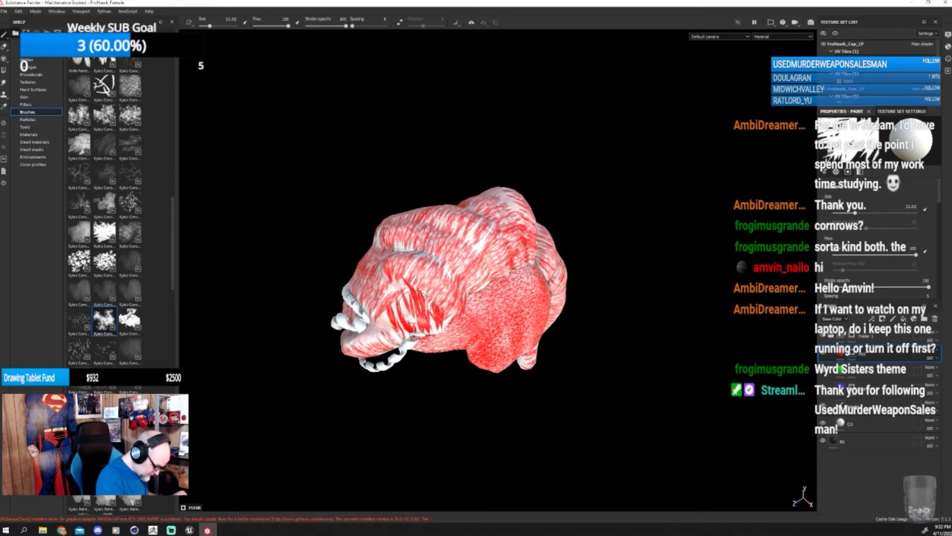
{"action": "key", "text": "ctrl+z"}
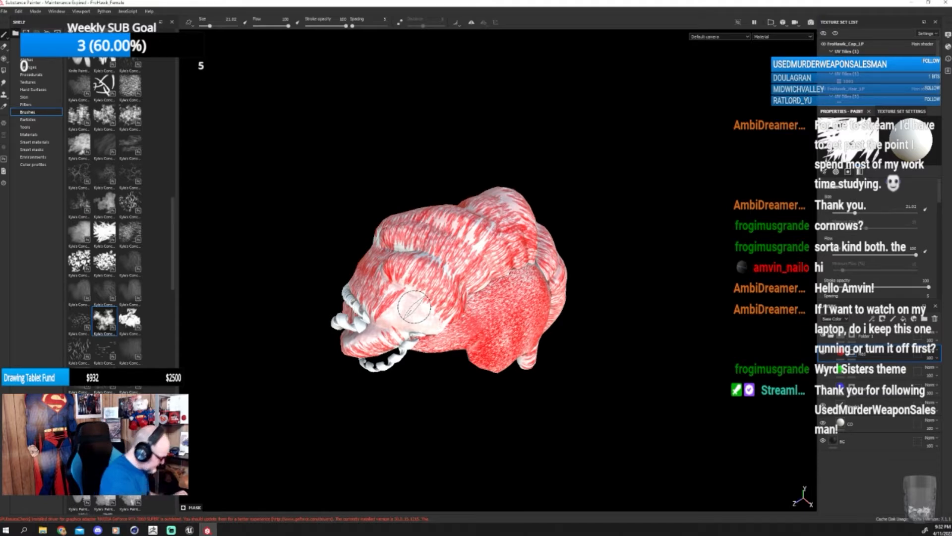
- Try a Knife Painting brush stroke on the pale front patch, and undo it
{"action": "scroll", "coordinate": [90, 141], "scroll_direction": "up", "scroll_amount": 10}
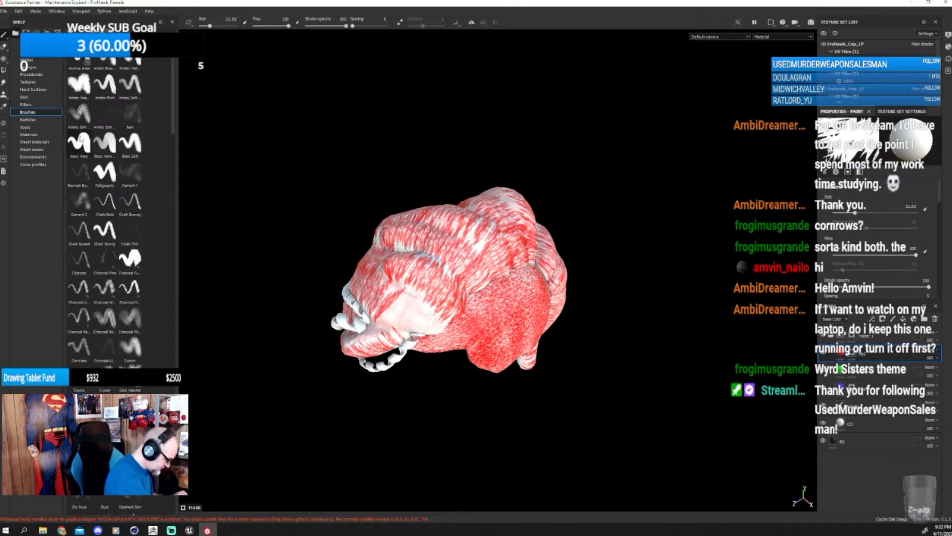
{"action": "left_click_drag", "start_coordinate": [173, 125], "coordinate": [175, 235]}
{"action": "left_click", "coordinate": [104, 276]}
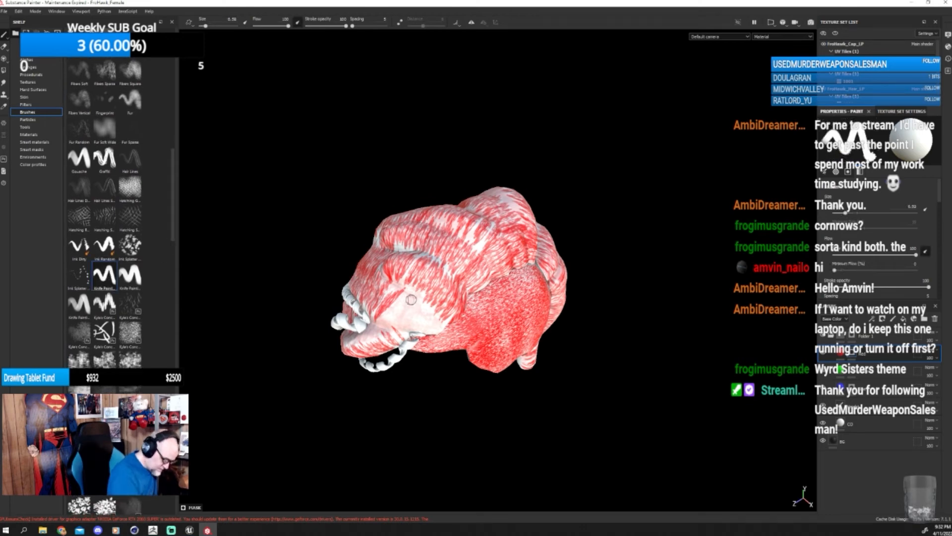
{"action": "left_click_drag", "start_coordinate": [396, 306], "coordinate": [420, 320]}
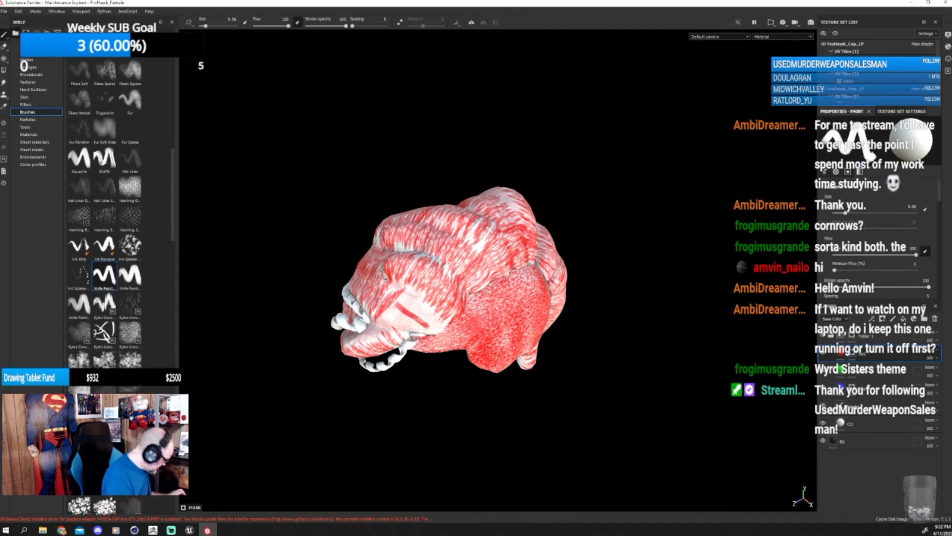
{"action": "key", "text": "ctrl+z"}
- Load the bristly Kyle's Concept brush, enlarge it to about 25.76 without pen-pressure sizing, and fill the pale front patch with red streaks
{"action": "left_click", "coordinate": [104, 303]}
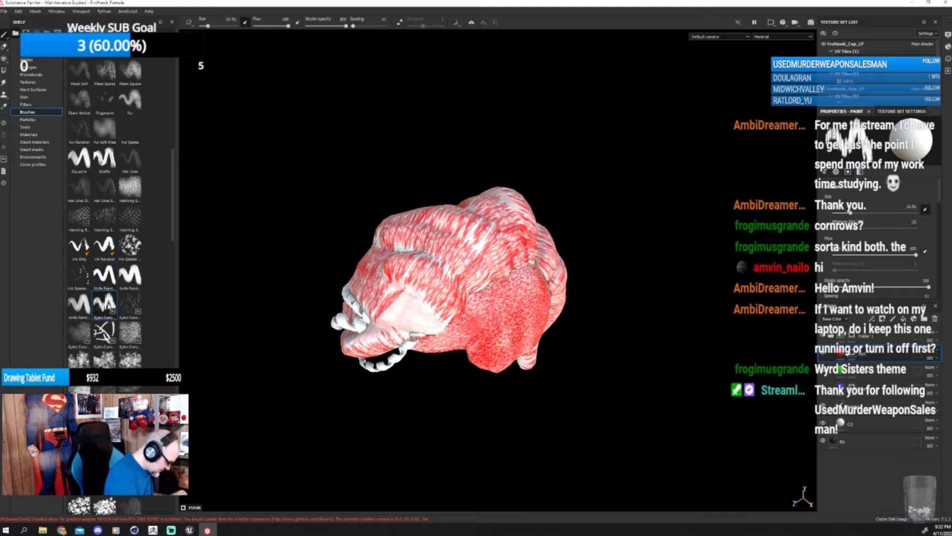
{"action": "left_click_drag", "start_coordinate": [406, 310], "coordinate": [431, 323]}
{"action": "key", "text": "ctrl+z"}
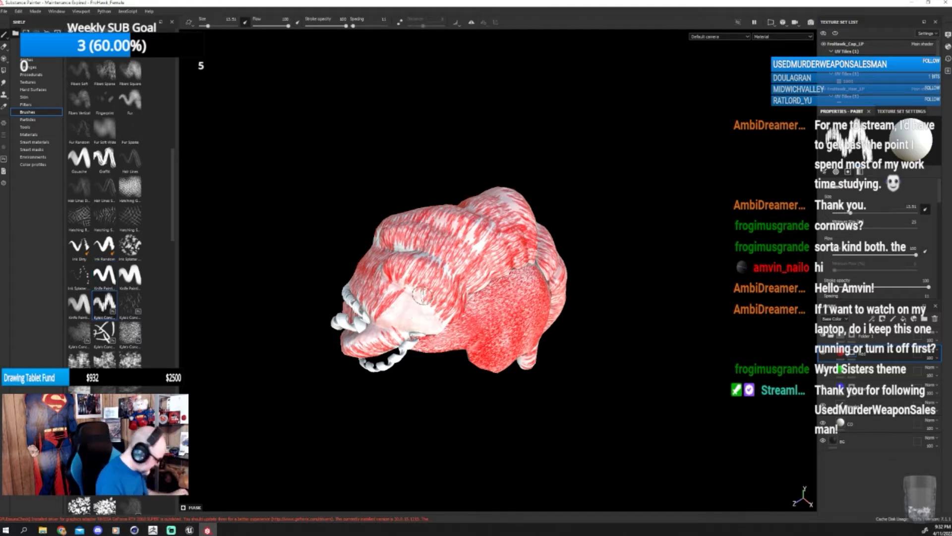
{"action": "key", "text": "bracketright"}
{"action": "key", "text": "bracketright"}
{"action": "key", "text": "bracketright"}
{"action": "key", "text": "bracketright"}
{"action": "key", "text": "bracketright"}
{"action": "key", "text": "bracketright"}
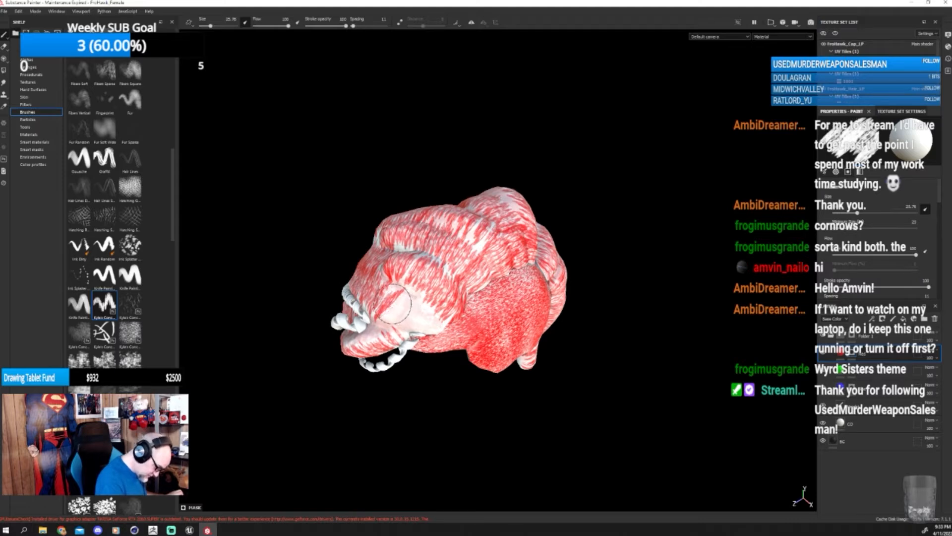
{"action": "left_click", "coordinate": [926, 209]}
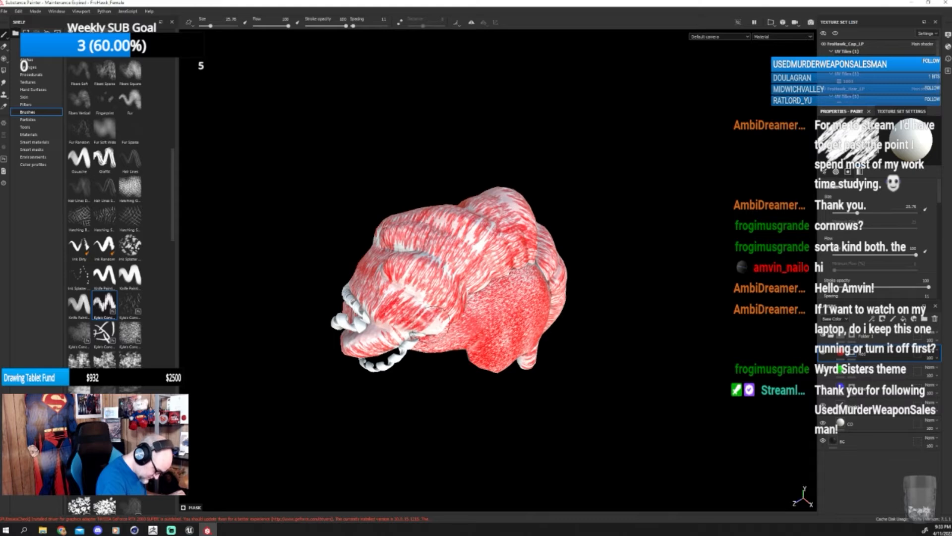
- Reduce the brush size to about 15.02 and streak red along the pale lock at the front of the hair above the braids
{"action": "mouse_move", "coordinate": [446, 334]}
{"action": "left_mouse_down", "text": "alt"}
{"action": "mouse_move", "coordinate": [634, 374]}
{"action": "mouse_move", "coordinate": [685, 345]}
{"action": "mouse_move", "coordinate": [661, 378]}
{"action": "left_mouse_up", "text": "alt"}
{"action": "key", "text": "bracketleft"}
{"action": "key", "text": "bracketleft"}
{"action": "key", "text": "bracketleft"}
{"action": "key", "text": "bracketleft"}
{"action": "key", "text": "bracketleft"}
{"action": "key", "text": "bracketleft"}
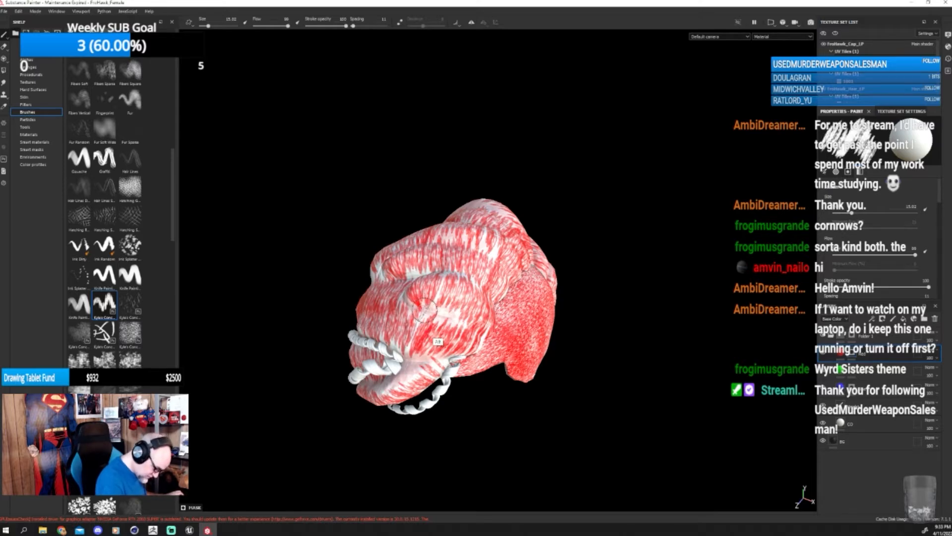
{"action": "left_click_drag", "start_coordinate": [429, 312], "coordinate": [482, 330]}
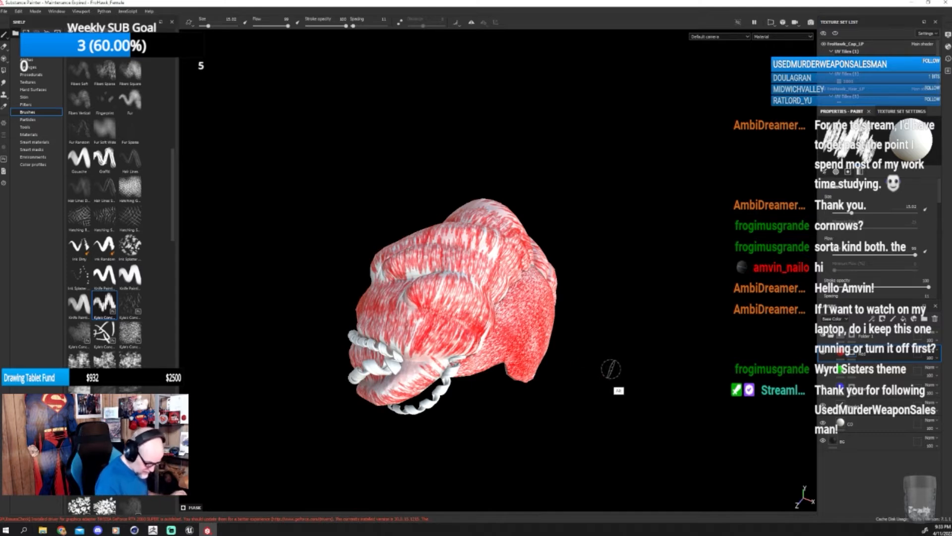
- Paint red streaks along the pale side lock just above the front lock
{"action": "left_click_drag", "start_coordinate": [611, 367], "coordinate": [566, 415], "text": "alt"}
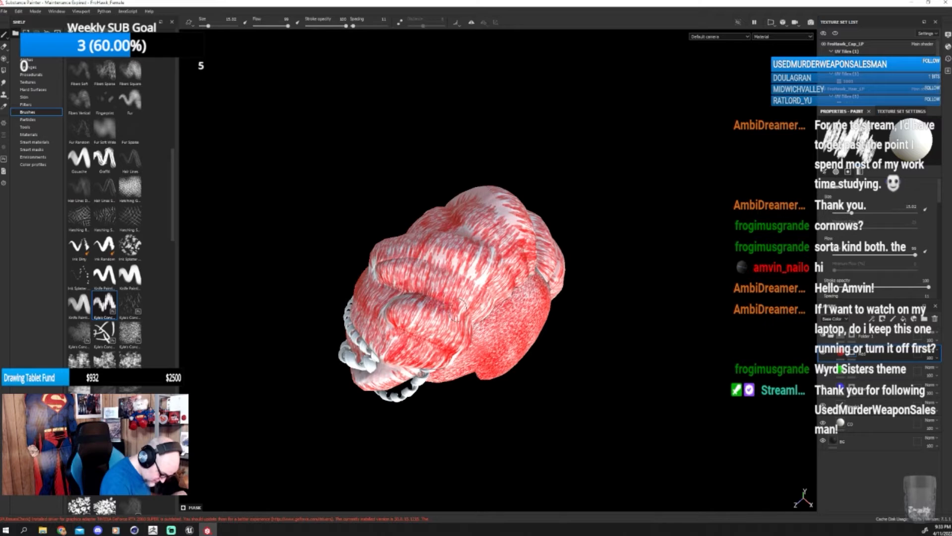
{"action": "left_click_drag", "start_coordinate": [584, 338], "coordinate": [563, 366], "text": "alt"}
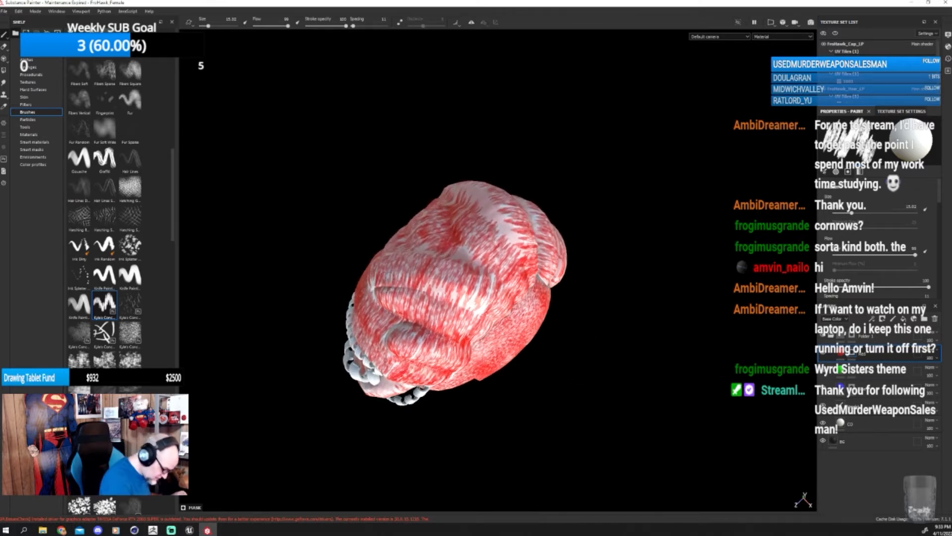
{"action": "left_click_drag", "start_coordinate": [392, 284], "coordinate": [491, 317]}
- Paint red streaks along the pale ridge across the crown of the hair
{"action": "left_click_drag", "start_coordinate": [601, 324], "coordinate": [551, 350], "text": "alt"}
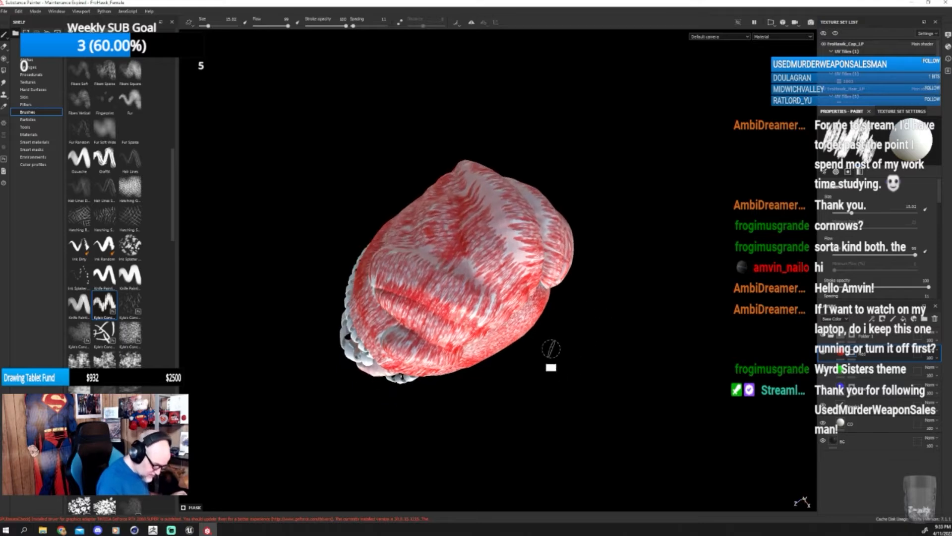
{"action": "left_click_drag", "start_coordinate": [615, 317], "coordinate": [561, 326], "text": "alt"}
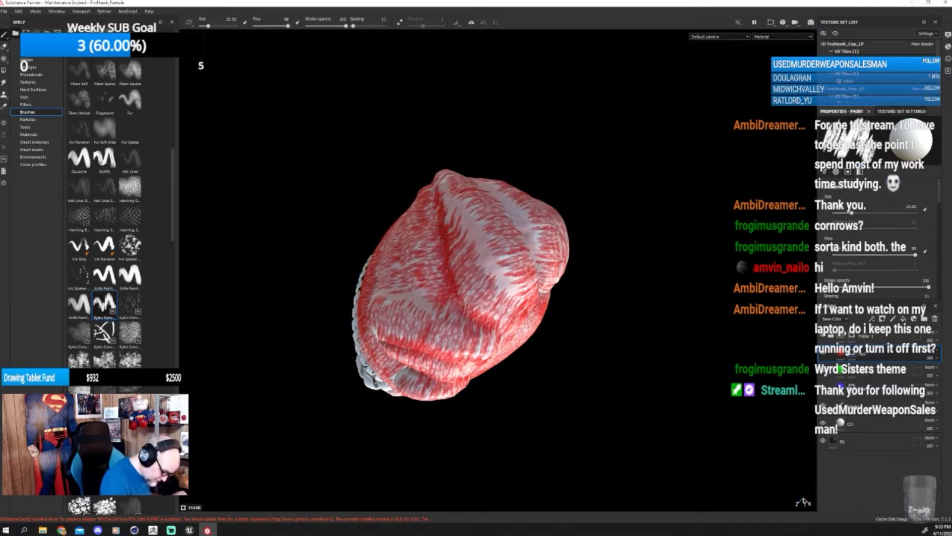
{"action": "left_click_drag", "start_coordinate": [590, 312], "coordinate": [477, 309], "text": "alt"}
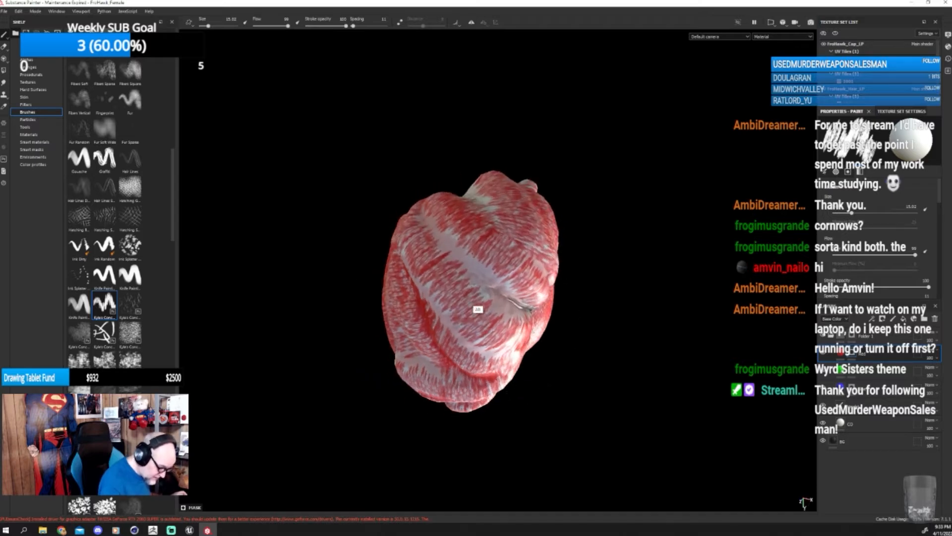
{"action": "mouse_move", "coordinate": [429, 223]}
{"action": "left_mouse_down"}
{"action": "mouse_move", "coordinate": [473, 276]}
{"action": "mouse_move", "coordinate": [530, 312]}
{"action": "left_mouse_up"}
- Paint red streaks down the back of the hair, starting beside the nape tail
{"action": "left_click_drag", "start_coordinate": [629, 319], "coordinate": [514, 310], "text": "alt"}
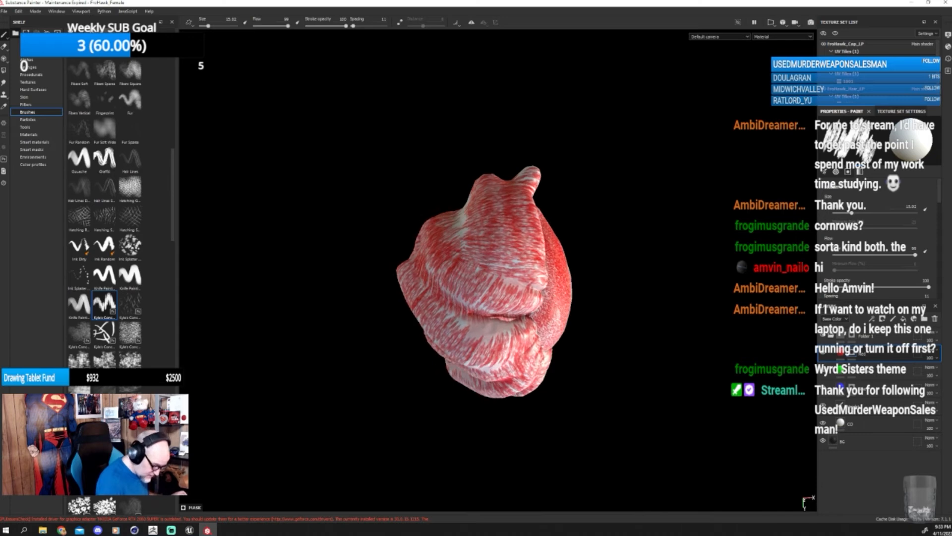
{"action": "left_click_drag", "start_coordinate": [574, 251], "coordinate": [574, 315], "text": "alt"}
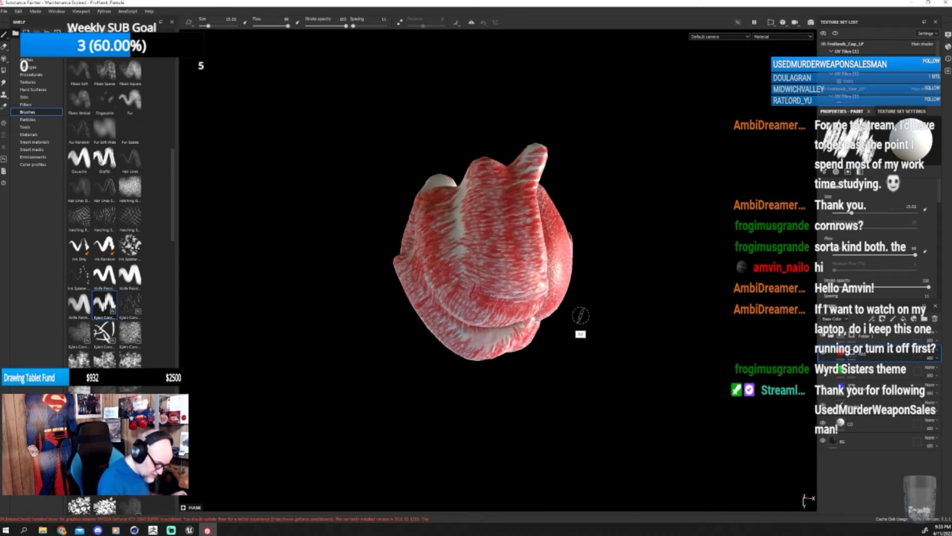
{"action": "mouse_move", "coordinate": [511, 185]}
{"action": "left_mouse_down"}
{"action": "mouse_move", "coordinate": [516, 285]}
{"action": "mouse_move", "coordinate": [663, 284]}
{"action": "mouse_move", "coordinate": [493, 259]}
{"action": "left_mouse_up"}
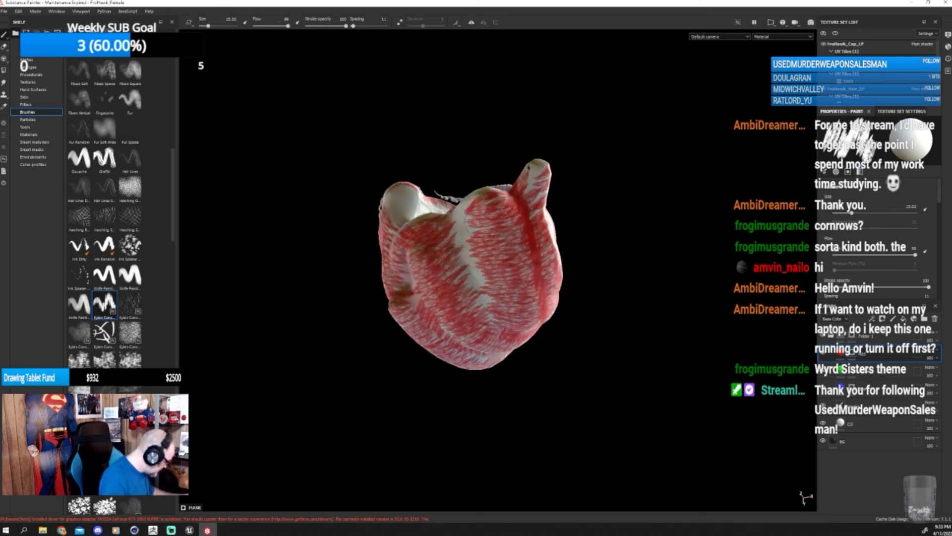
- Enlarge the brush to about 20.03 and fill the long pale band down the back of the hair with red streaks
{"action": "key", "text": "]"}
{"action": "key", "text": "]"}
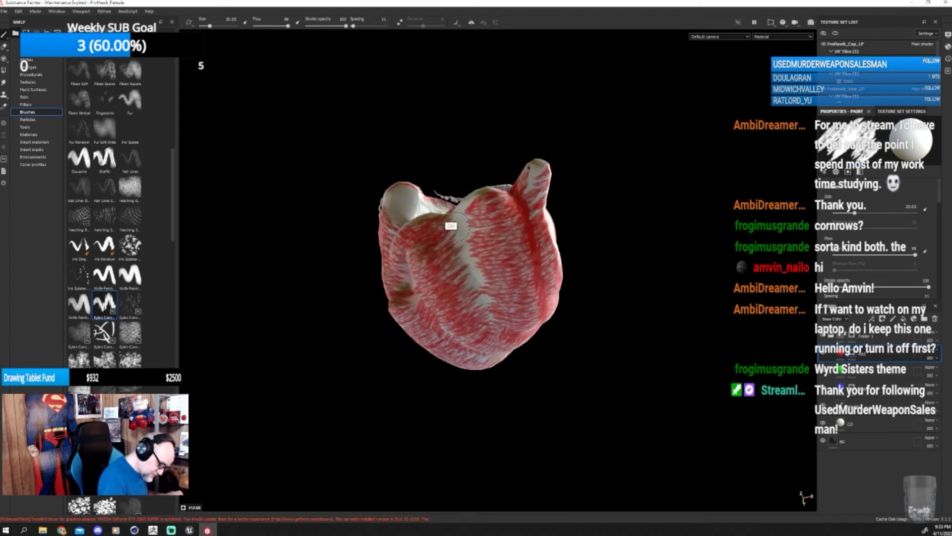
{"action": "left_click_drag", "start_coordinate": [453, 219], "coordinate": [492, 339]}
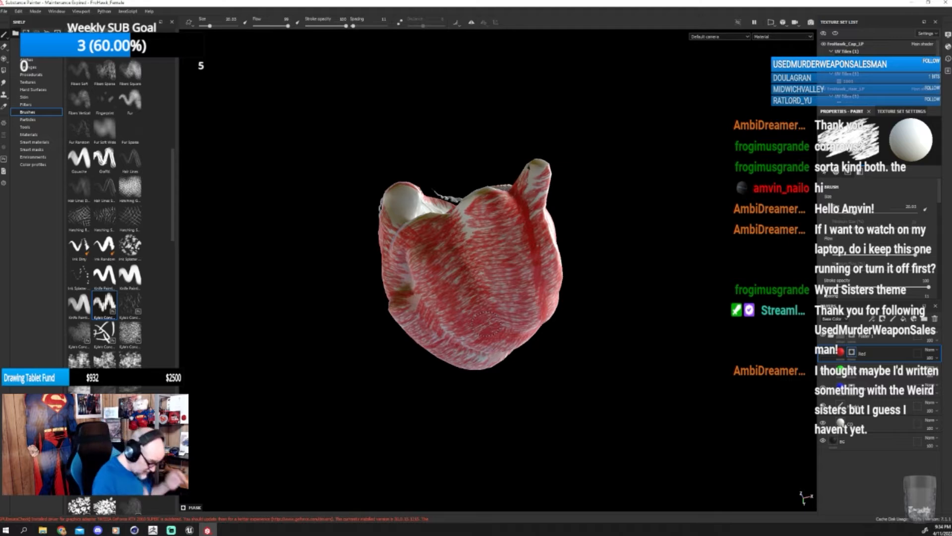
- Enlarge the brush to about 27.83 and streak red over the pale rim beside the cap opening and the underside of the nape tail
{"action": "left_click_drag", "start_coordinate": [552, 276], "coordinate": [628, 320], "text": "alt"}
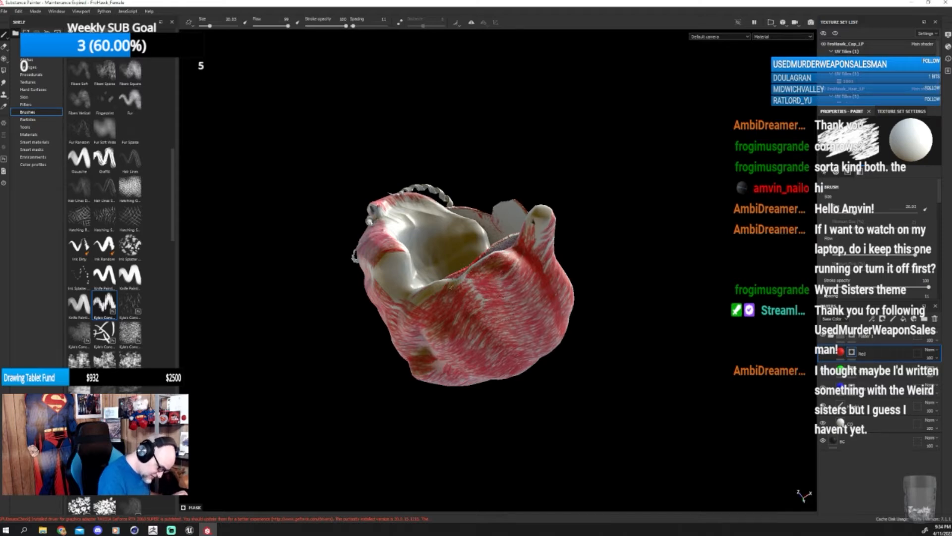
{"action": "mouse_move", "coordinate": [482, 315]}
{"action": "left_mouse_down", "text": "alt"}
{"action": "mouse_move", "coordinate": [612, 263]}
{"action": "mouse_move", "coordinate": [454, 269]}
{"action": "left_mouse_up", "text": "alt"}
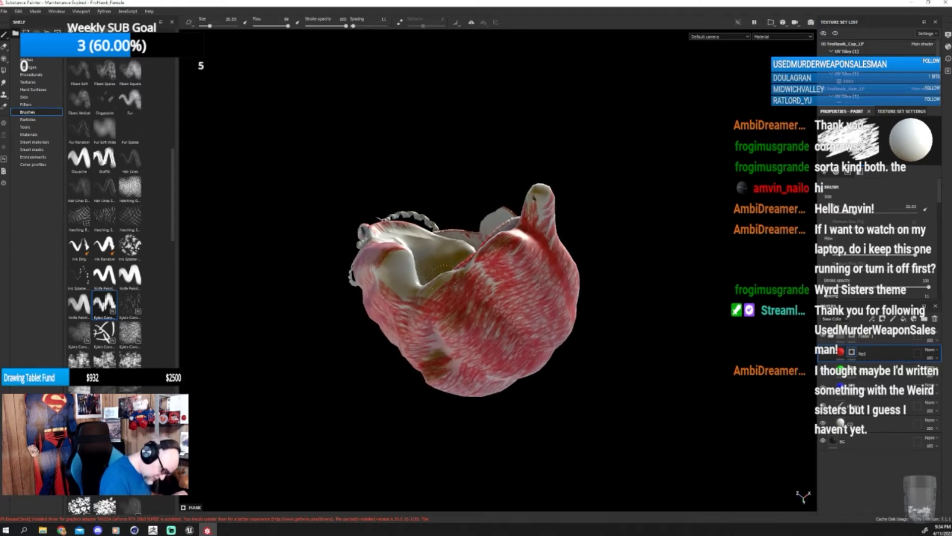
{"action": "left_click_drag", "start_coordinate": [597, 342], "coordinate": [624, 344], "text": "alt"}
{"action": "key", "text": "bracketright"}
{"action": "key", "text": "bracketright"}
{"action": "key", "text": "bracketright"}
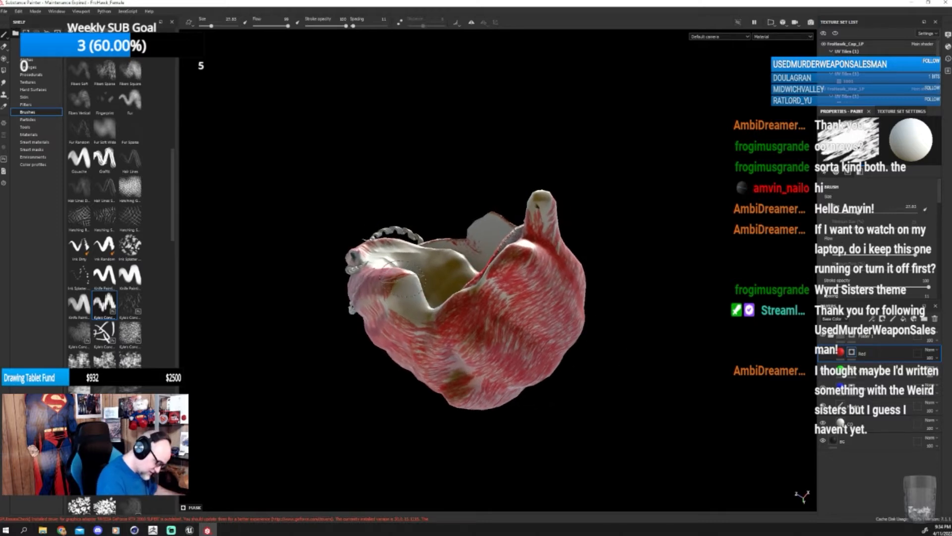
{"action": "left_click_drag", "start_coordinate": [395, 278], "coordinate": [423, 325], "text": "ctrl"}
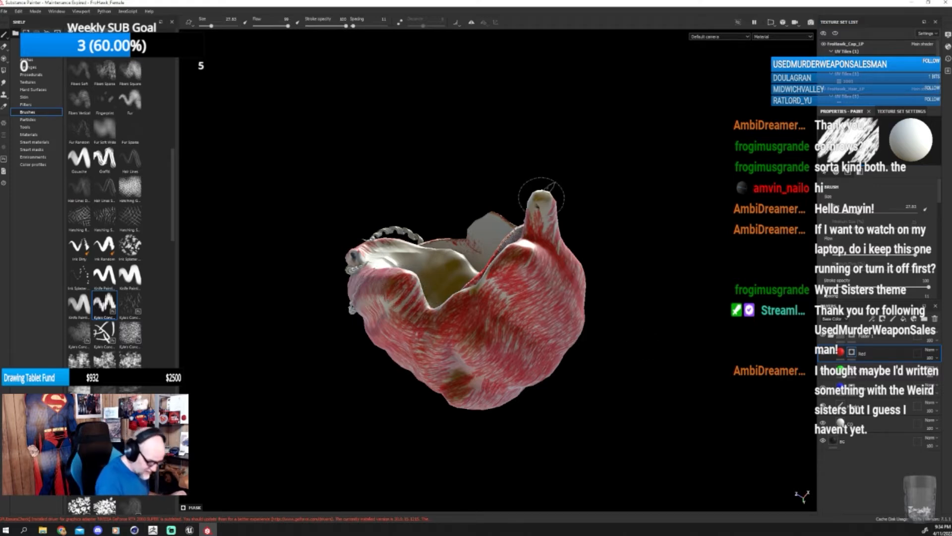
{"action": "left_click_drag", "start_coordinate": [543, 202], "coordinate": [541, 197], "text": "ctrl"}
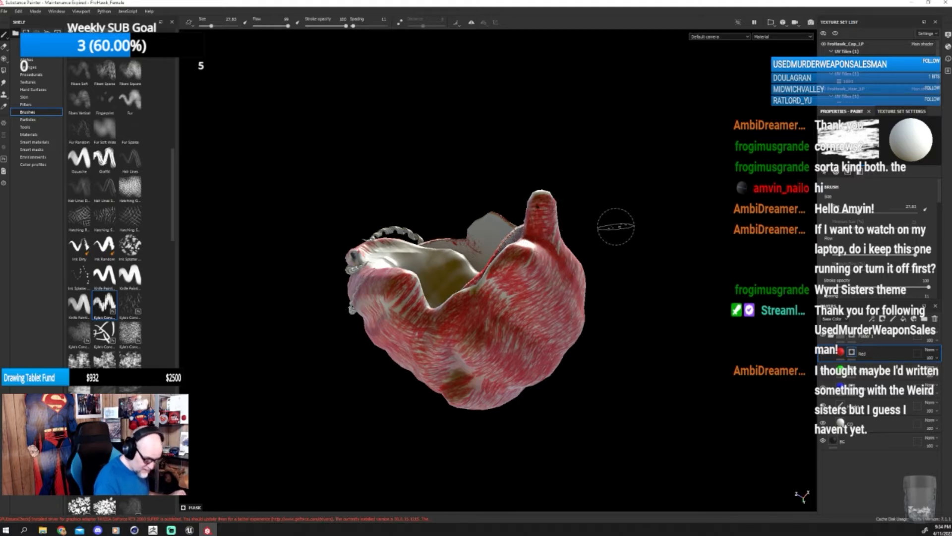
- Reduce the brush size to about 16.81 and streak red along the inner pale edge of the nape tail
{"action": "left_click_drag", "start_coordinate": [617, 223], "coordinate": [588, 327], "text": "alt"}
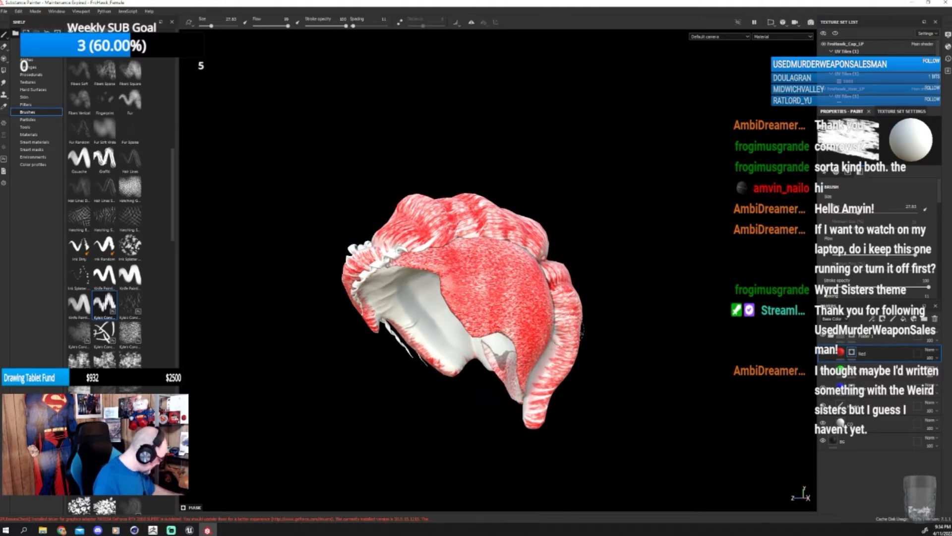
{"action": "key", "text": "bracketleft"}
{"action": "key", "text": "bracketleft"}
{"action": "key", "text": "bracketleft"}
{"action": "key", "text": "bracketleft"}
{"action": "key", "text": "bracketleft"}
{"action": "key", "text": "bracketleft"}
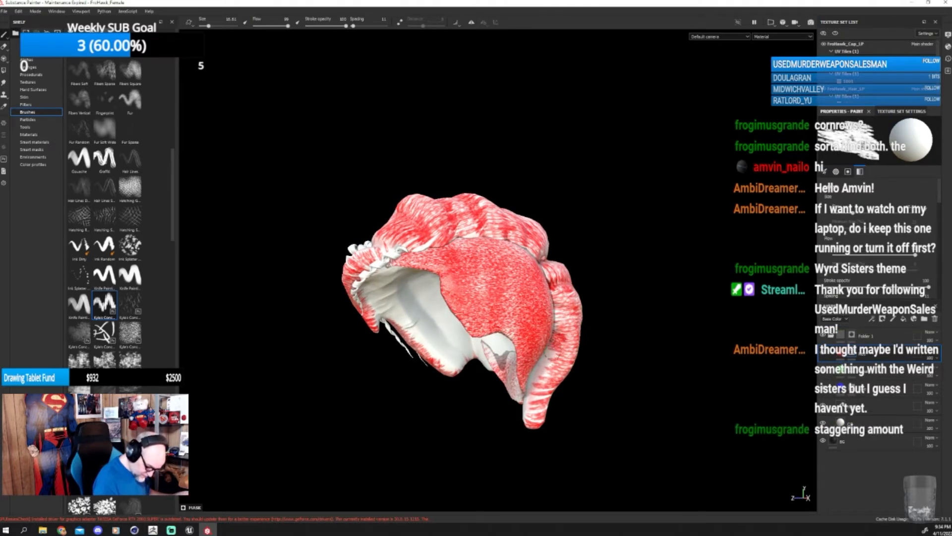
{"action": "left_click_drag", "start_coordinate": [542, 365], "coordinate": [531, 428]}
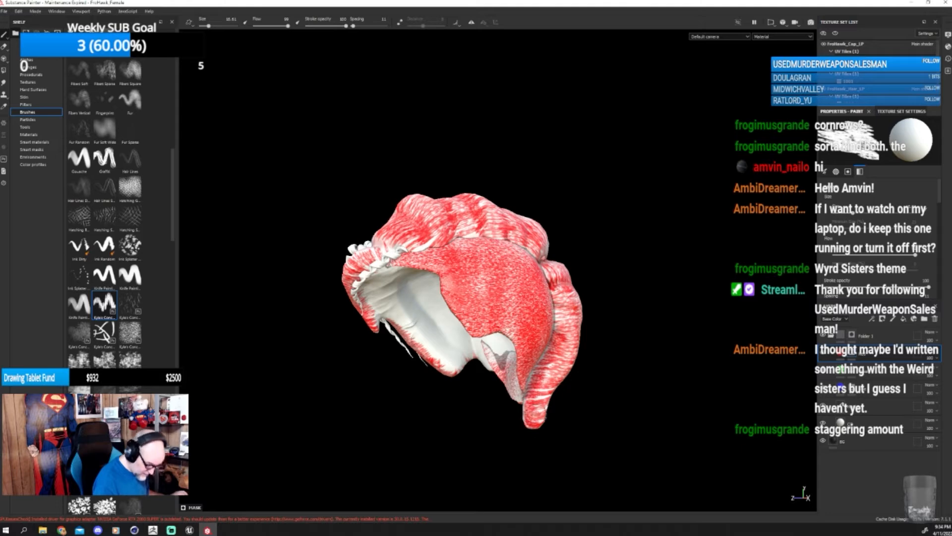
- Paint red streaks on the pale areas around and beneath the braids at the front of the hair
{"action": "left_click_drag", "start_coordinate": [621, 344], "coordinate": [638, 417], "text": "alt"}
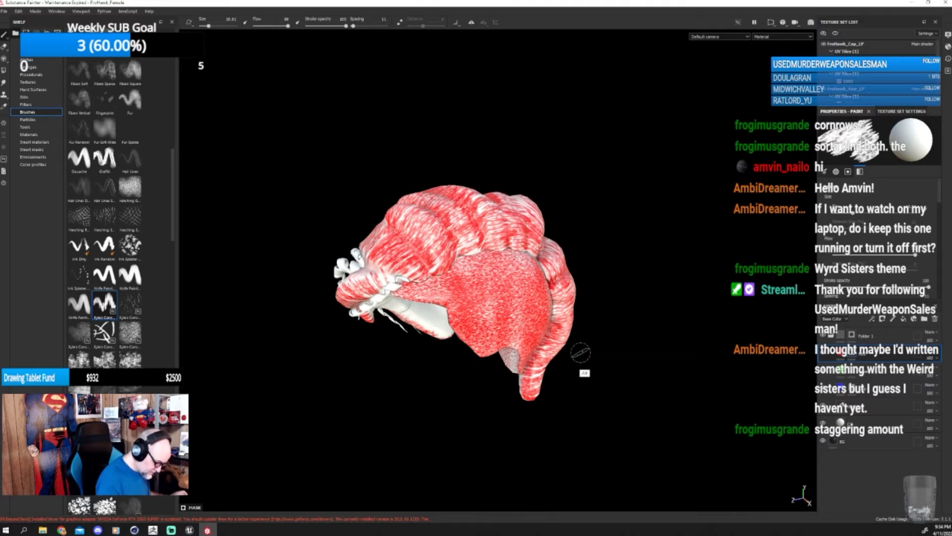
{"action": "left_click_drag", "start_coordinate": [581, 352], "coordinate": [667, 382], "text": "alt"}
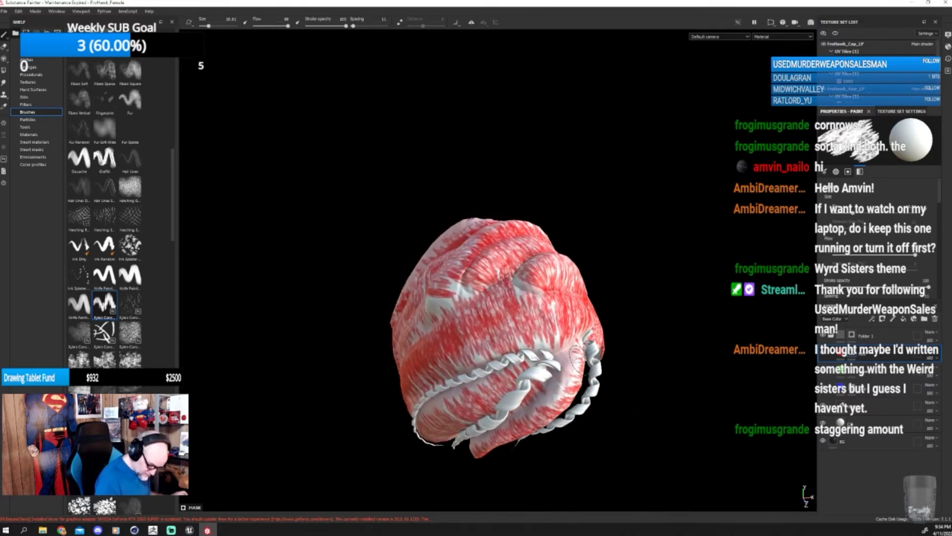
{"action": "left_click_drag", "start_coordinate": [581, 340], "coordinate": [614, 320], "text": "ctrl"}
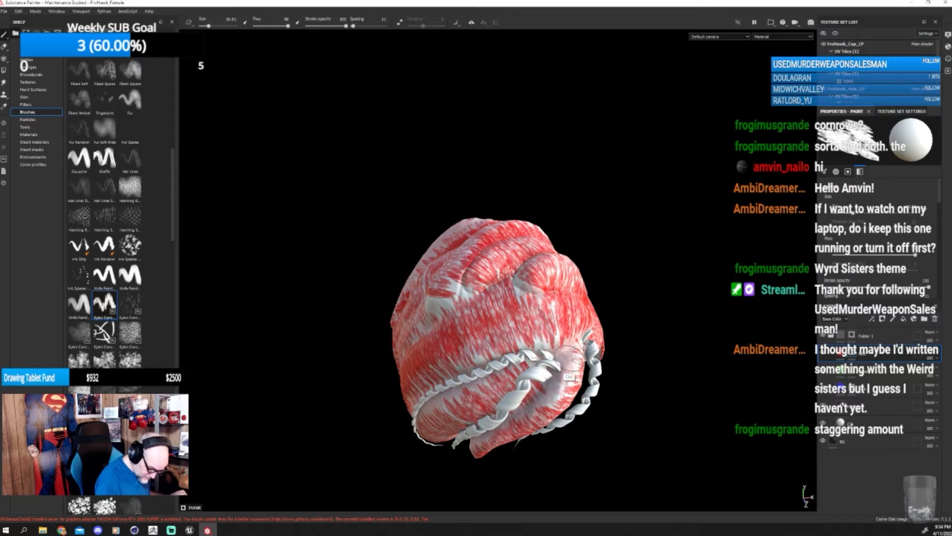
{"action": "mouse_move", "coordinate": [569, 358]}
{"action": "left_mouse_down", "text": "ctrl"}
{"action": "mouse_move", "coordinate": [571, 345]}
{"action": "mouse_move", "coordinate": [408, 427]}
{"action": "left_mouse_up", "text": "ctrl"}
{"action": "left_click_drag", "start_coordinate": [629, 392], "coordinate": [637, 351], "text": "alt"}
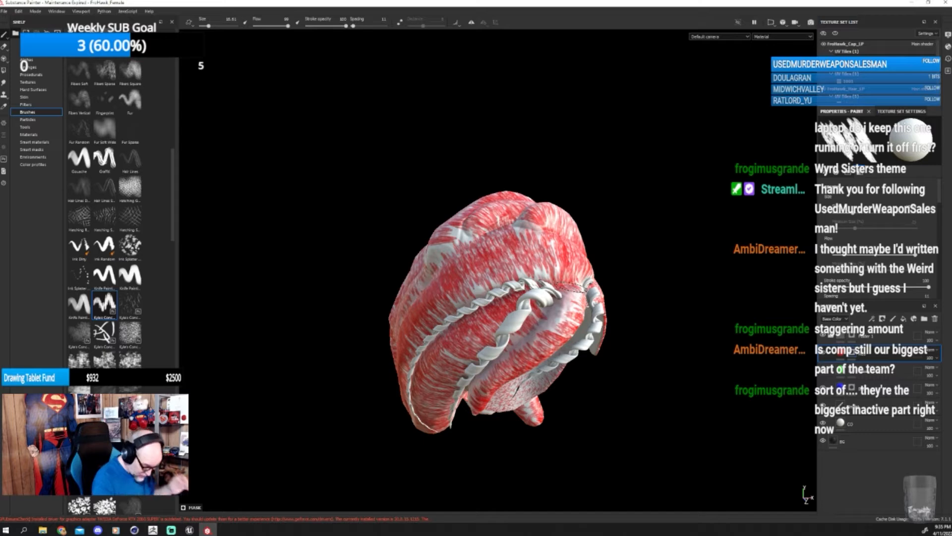
- Fill the pale inner band between the front braids with red streaks, reducing the brush size for the finer gaps
{"action": "left_click_drag", "start_coordinate": [576, 296], "coordinate": [571, 341], "text": "ctrl"}
{"action": "left_click_drag", "start_coordinate": [575, 296], "coordinate": [552, 327]}
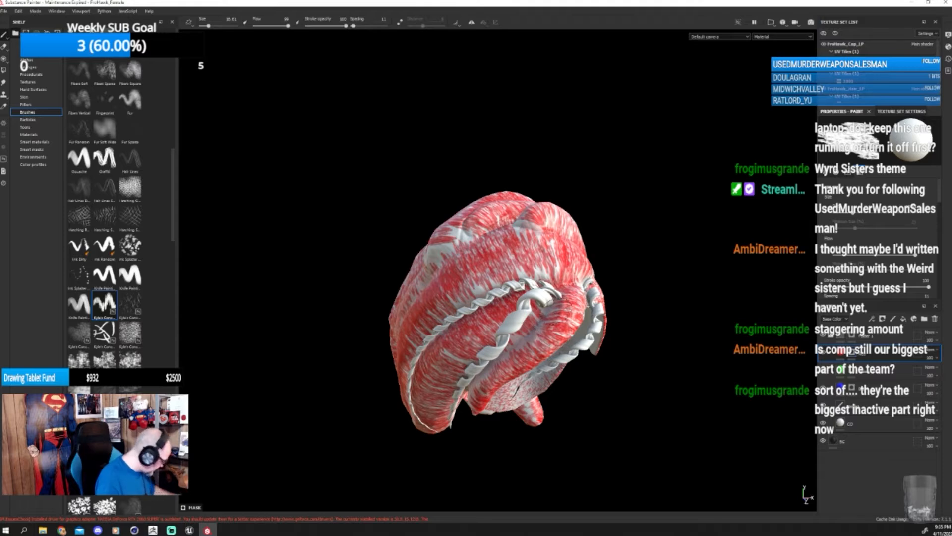
{"action": "key", "text": "bracketleft"}
{"action": "key", "text": "bracketleft"}
{"action": "key", "text": "bracketleft"}
{"action": "mouse_move", "coordinate": [555, 328]}
{"action": "left_mouse_down", "text": "ctrl"}
{"action": "mouse_move", "coordinate": [572, 303]}
{"action": "mouse_move", "coordinate": [543, 315]}
{"action": "mouse_move", "coordinate": [485, 376]}
{"action": "left_mouse_up", "text": "ctrl"}
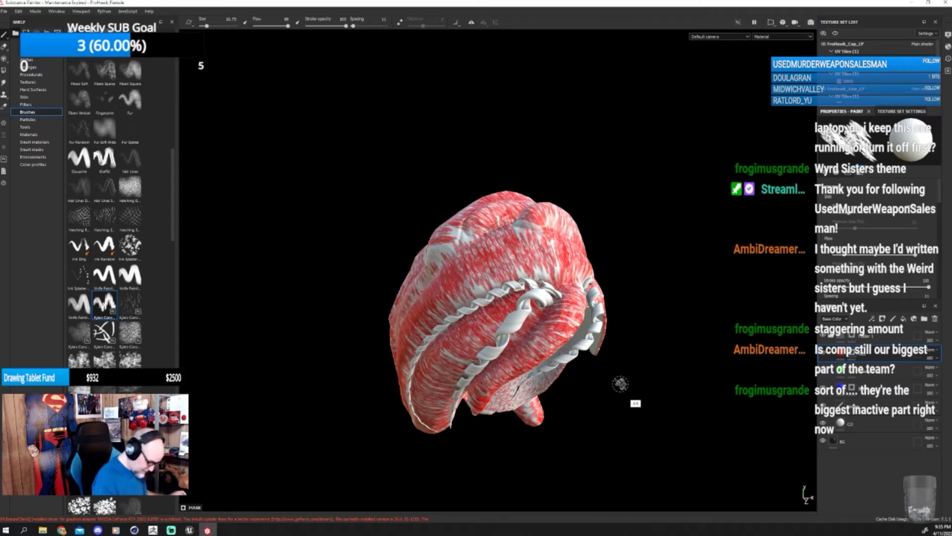
- Streak red over the pale patch beneath the raised crown lock, finishing with the brush reduced to about 15.02
{"action": "left_click_drag", "start_coordinate": [620, 395], "coordinate": [708, 419], "text": "alt"}
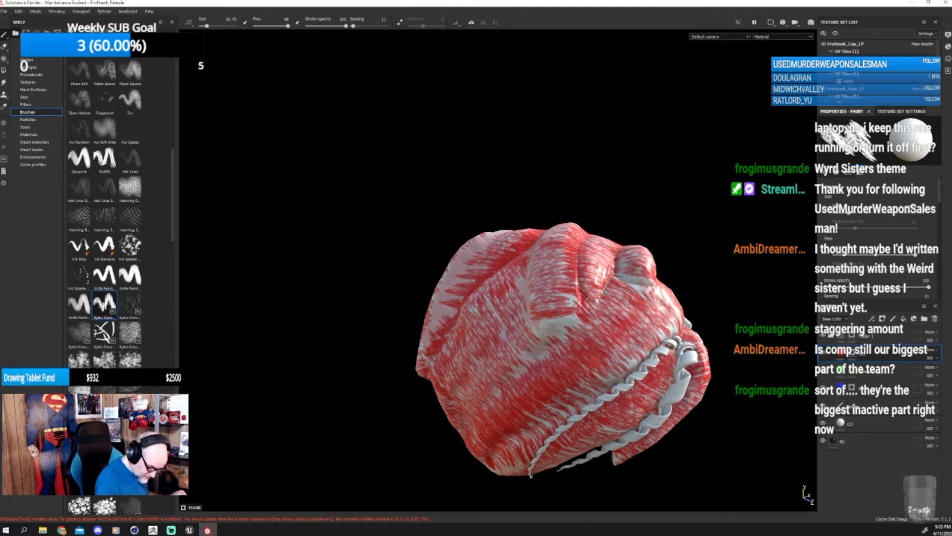
{"action": "right_click_drag", "start_coordinate": [567, 310], "coordinate": [580, 310], "text": "ctrl"}
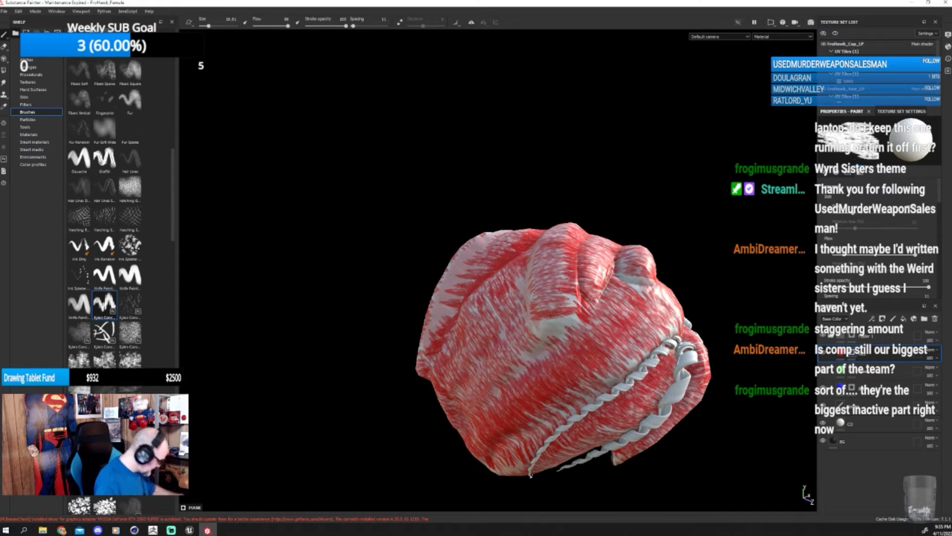
{"action": "right_click_drag", "start_coordinate": [554, 299], "coordinate": [566, 298], "text": "ctrl"}
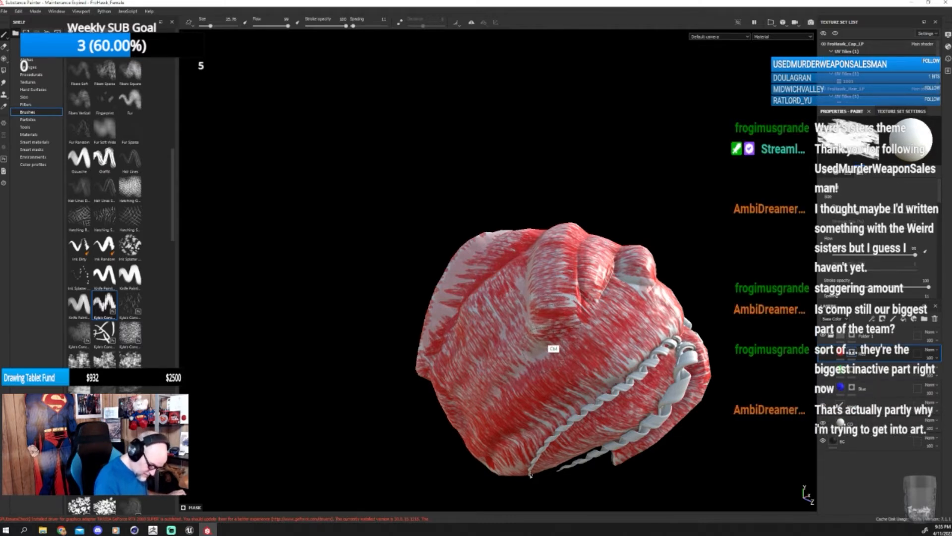
{"action": "key", "text": "bracketleft"}
{"action": "key", "text": "bracketleft"}
{"action": "key", "text": "bracketleft"}
{"action": "key", "text": "bracketleft"}
{"action": "key", "text": "bracketleft"}
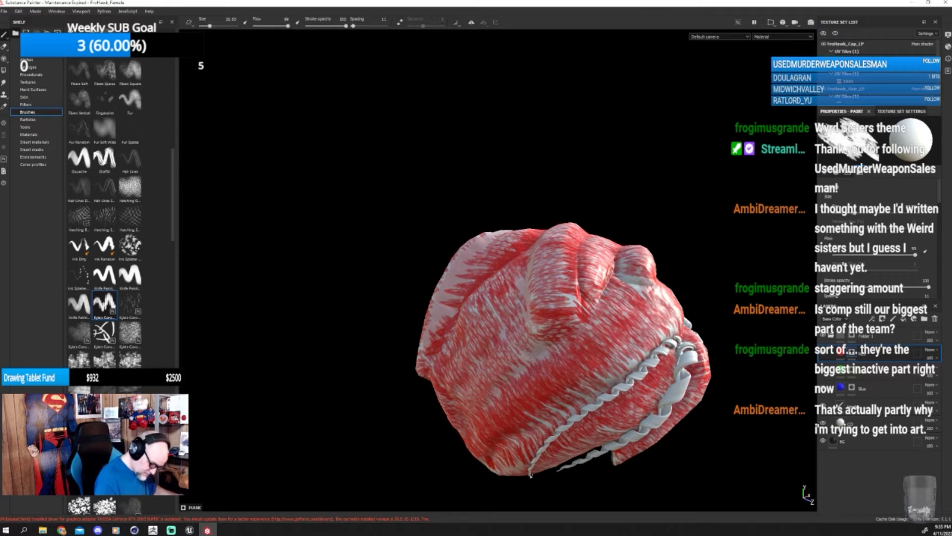
{"action": "mouse_move", "coordinate": [549, 342]}
{"action": "left_mouse_down"}
{"action": "mouse_move", "coordinate": [496, 384]}
{"action": "mouse_move", "coordinate": [493, 373]}
{"action": "mouse_move", "coordinate": [560, 392]}
{"action": "mouse_move", "coordinate": [568, 373]}
{"action": "left_mouse_up"}
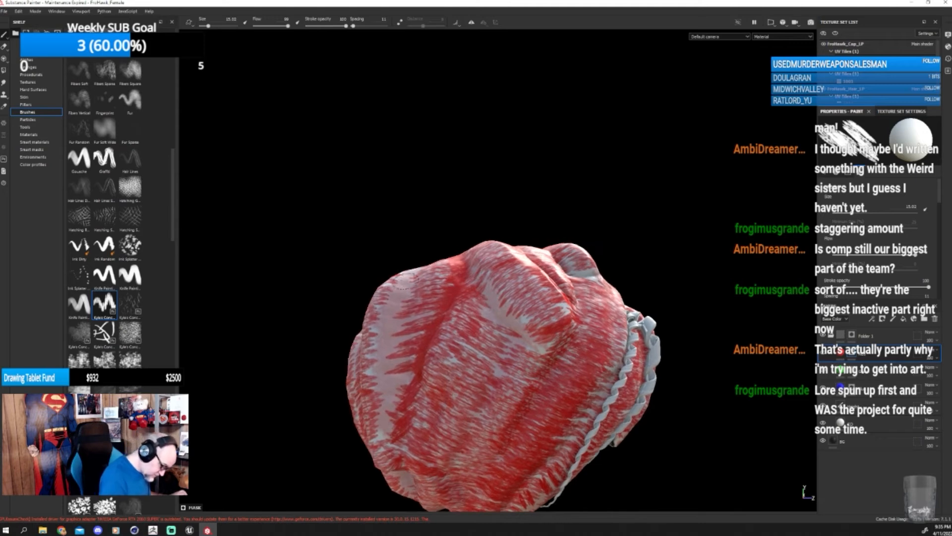
- Enlarge the brush to about 20.03 and streak red over the pale outer band and the end of the raised crown lock
{"action": "key", "text": "bracketright"}
{"action": "key", "text": "bracketright"}
{"action": "key", "text": "bracketright"}
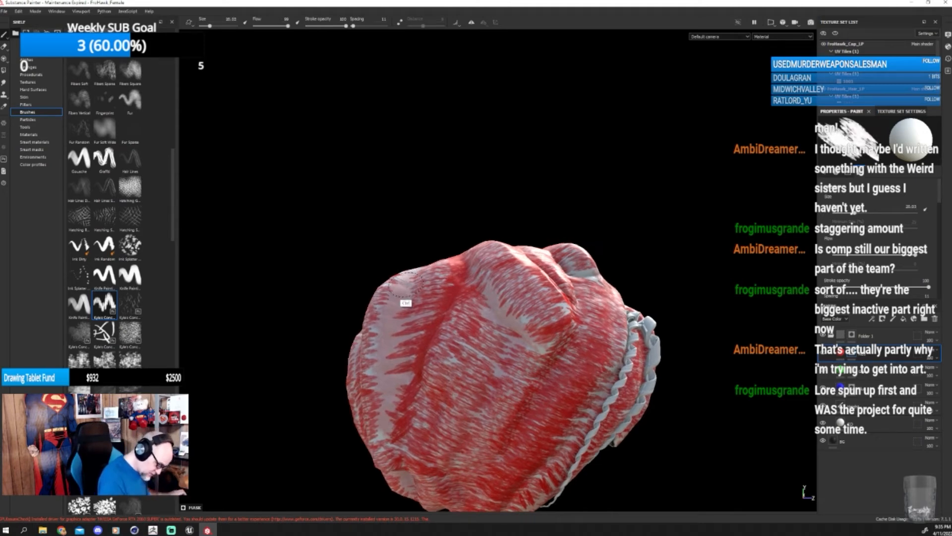
{"action": "mouse_move", "coordinate": [405, 284]}
{"action": "left_mouse_down", "text": "ctrl"}
{"action": "mouse_move", "coordinate": [414, 289]}
{"action": "mouse_move", "coordinate": [387, 362]}
{"action": "mouse_move", "coordinate": [393, 433]}
{"action": "left_mouse_up", "text": "ctrl"}
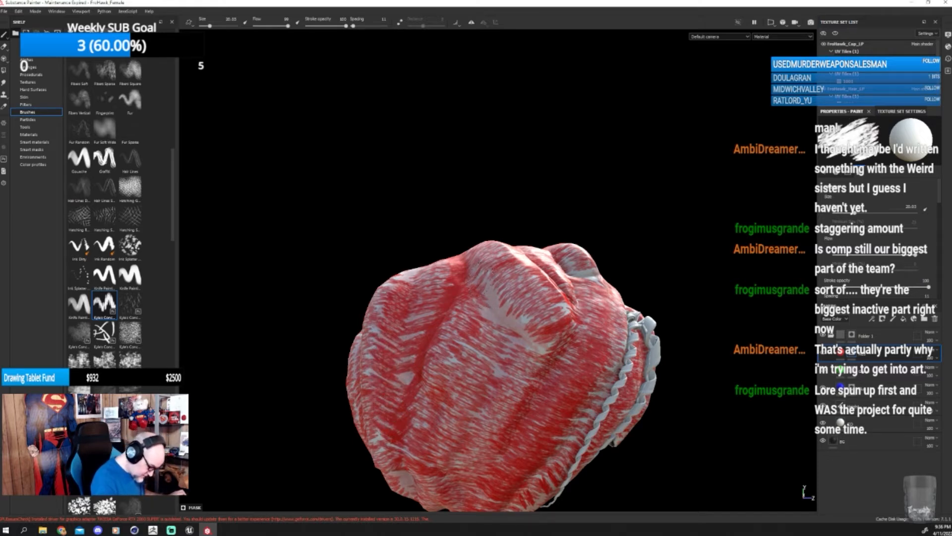
{"action": "left_click_drag", "start_coordinate": [476, 285], "coordinate": [538, 350]}
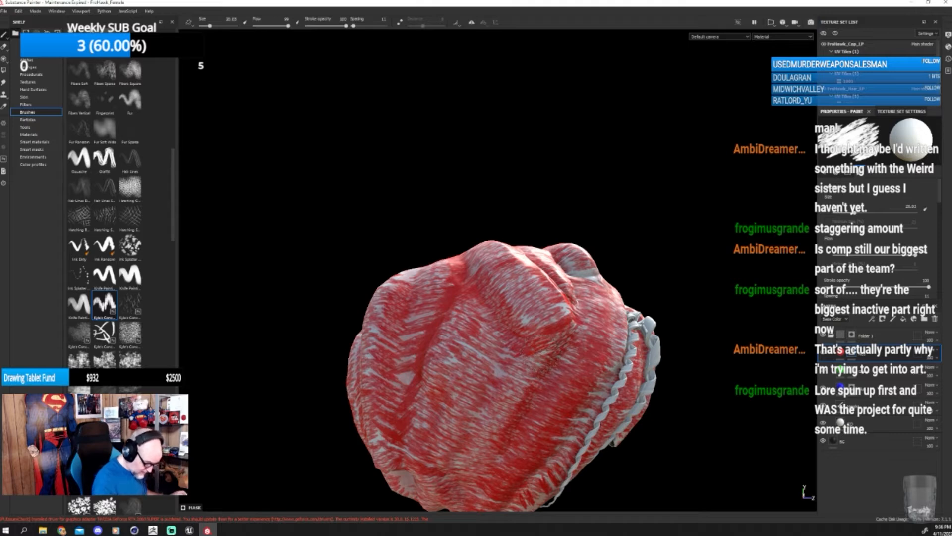
- Touch up the pale edge of the hair beside the front cap opening with red streaks
{"action": "scroll", "coordinate": [671, 435], "scroll_direction": "down", "scroll_amount": 5}
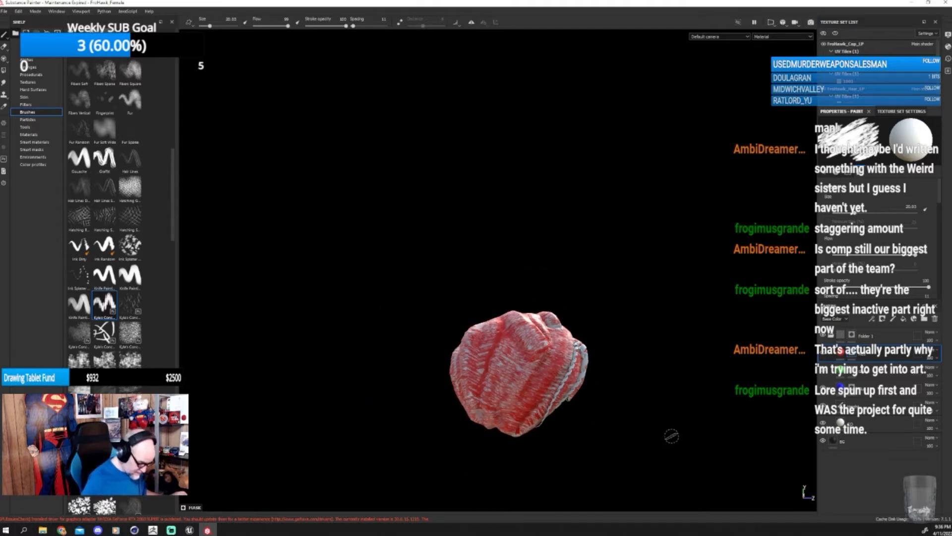
{"action": "left_click_drag", "start_coordinate": [671, 436], "coordinate": [537, 432], "text": "alt"}
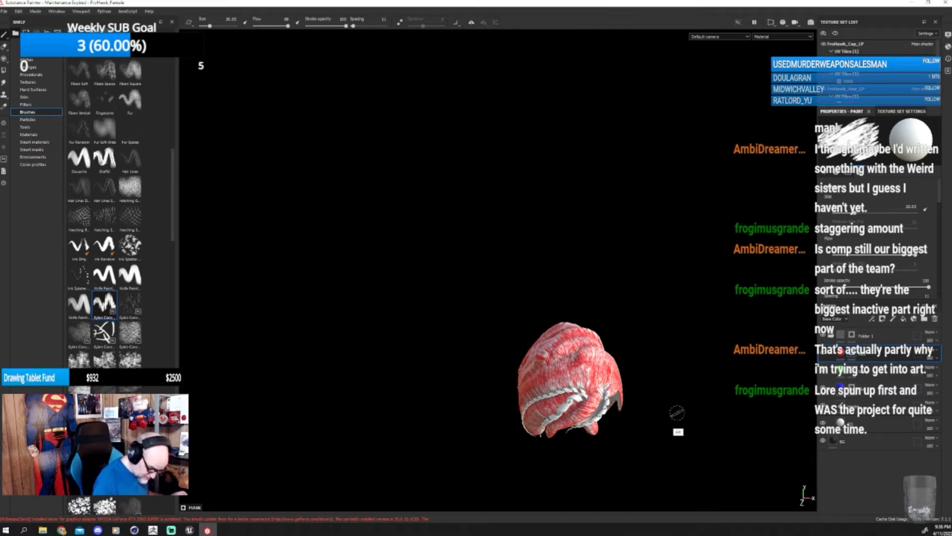
{"action": "mouse_move", "coordinate": [677, 413]}
{"action": "left_mouse_down", "text": "alt"}
{"action": "mouse_move", "coordinate": [639, 379]}
{"action": "mouse_move", "coordinate": [671, 402]}
{"action": "left_mouse_up", "text": "alt"}
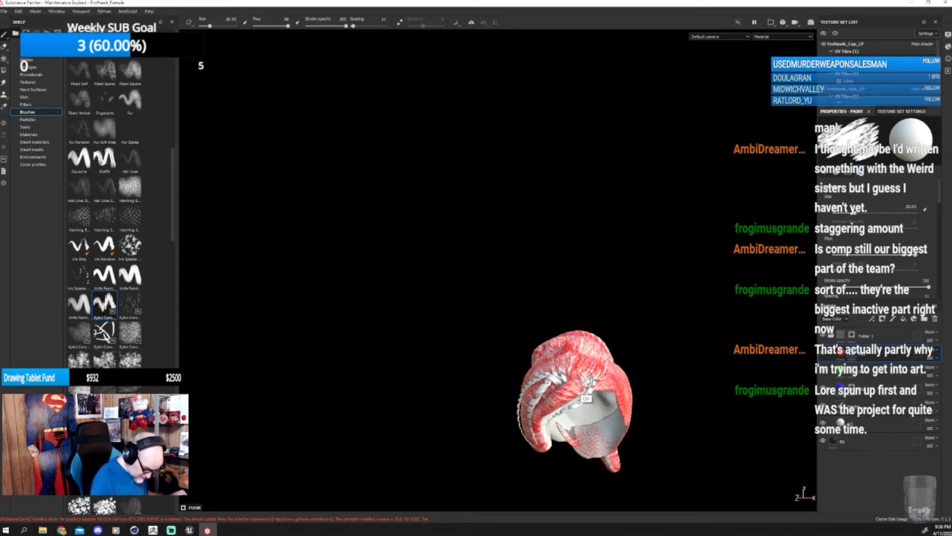
{"action": "left_click_drag", "start_coordinate": [589, 380], "coordinate": [600, 410], "text": "ctrl"}
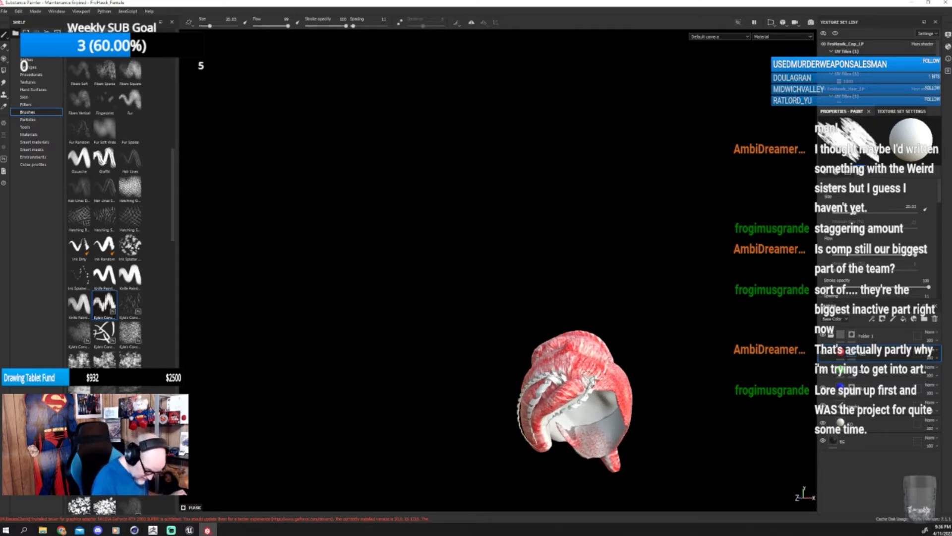
- Fill the pale gap across the swirled locks at the back of the hair with red streaks
{"action": "mouse_move", "coordinate": [676, 418]}
{"action": "left_mouse_down", "text": "alt"}
{"action": "mouse_move", "coordinate": [680, 393]}
{"action": "mouse_move", "coordinate": [697, 408]}
{"action": "mouse_move", "coordinate": [671, 386]}
{"action": "mouse_move", "coordinate": [590, 404]}
{"action": "mouse_move", "coordinate": [549, 446]}
{"action": "mouse_move", "coordinate": [485, 456]}
{"action": "mouse_move", "coordinate": [474, 498]}
{"action": "mouse_move", "coordinate": [448, 513]}
{"action": "mouse_move", "coordinate": [503, 342]}
{"action": "left_mouse_up", "text": "alt"}
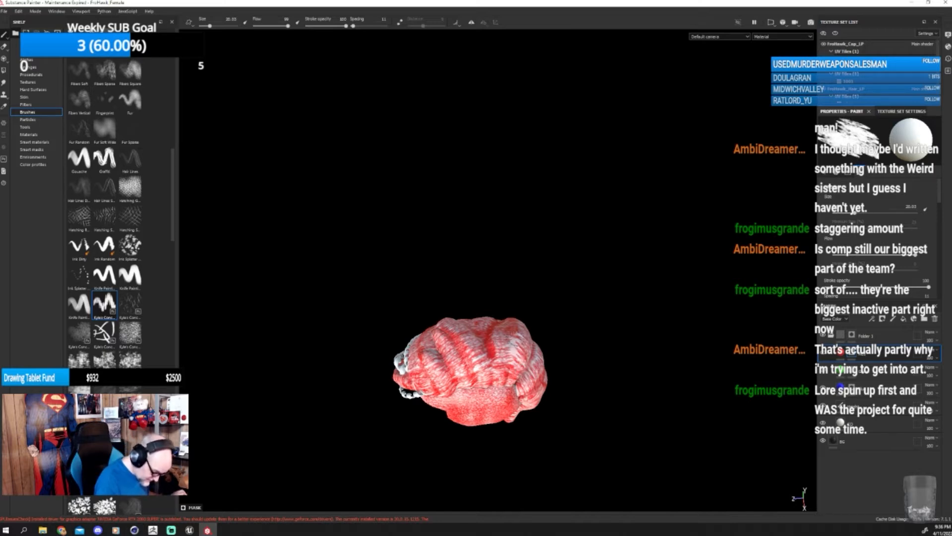
{"action": "left_click_drag", "start_coordinate": [588, 375], "coordinate": [658, 404], "text": "alt"}
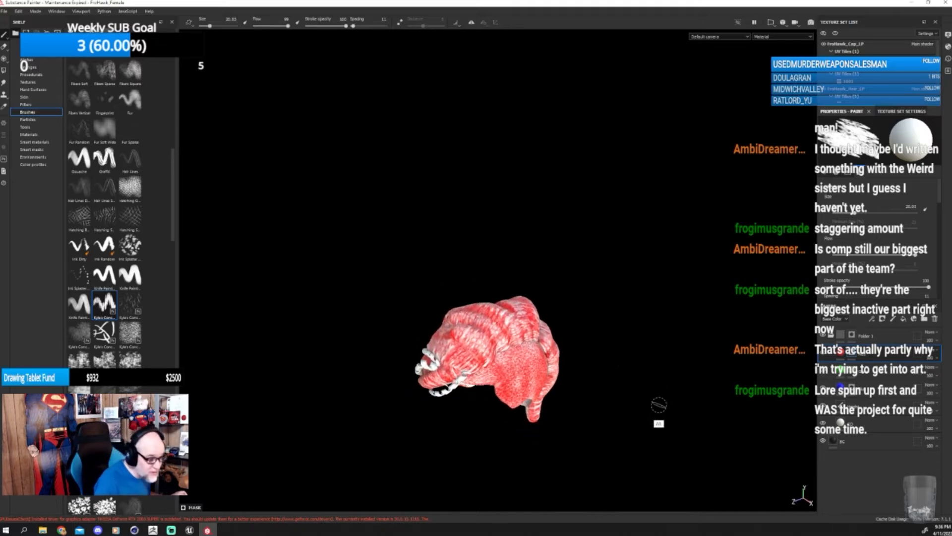
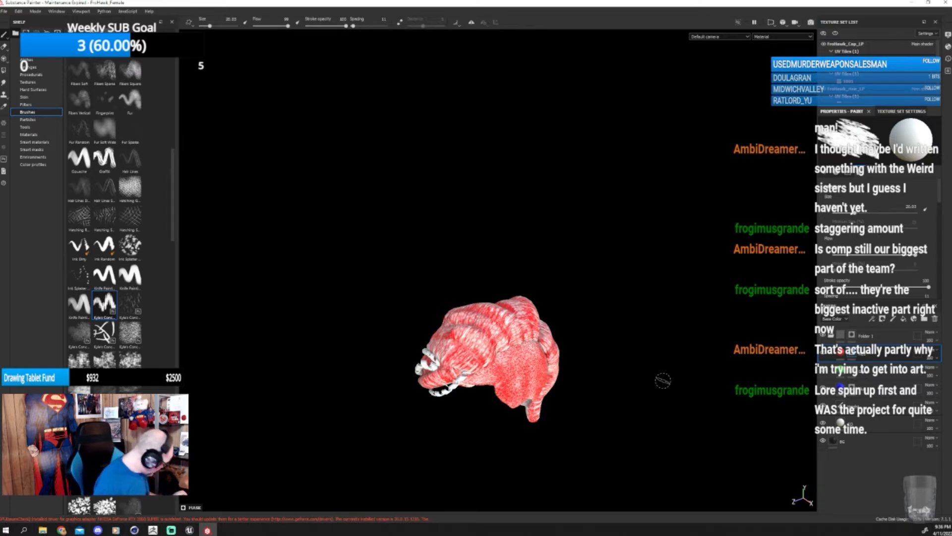
{"action": "left_click_drag", "start_coordinate": [663, 380], "coordinate": [507, 320], "text": "alt"}
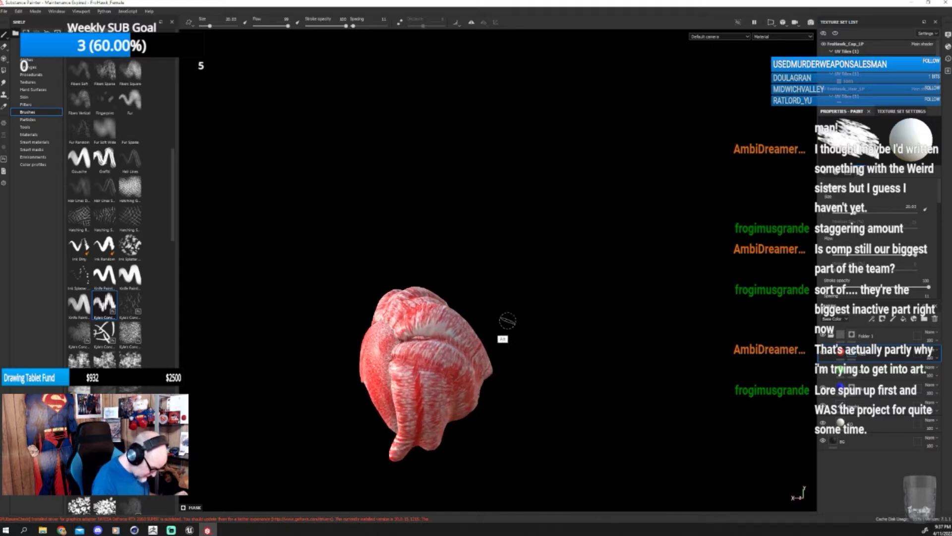
{"action": "left_click_drag", "start_coordinate": [419, 330], "coordinate": [513, 397], "text": "ctrl"}
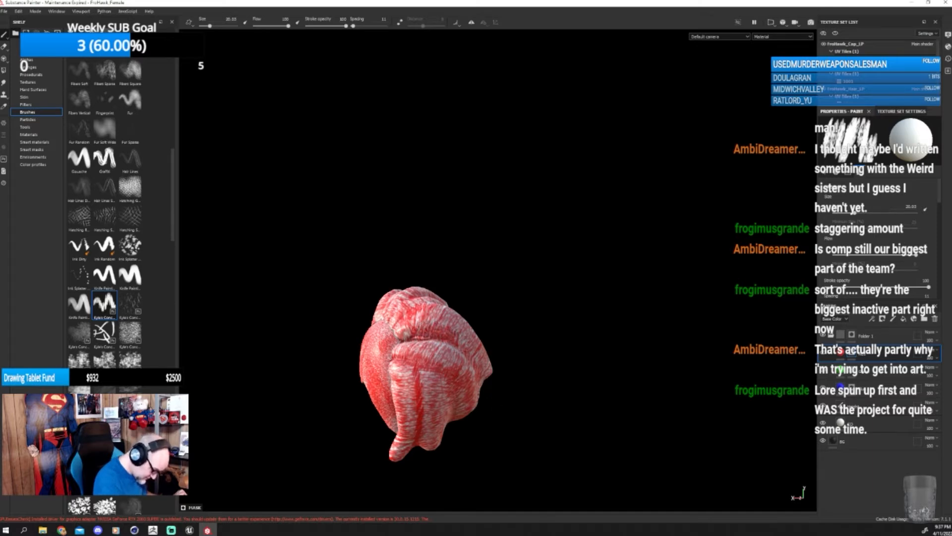
- Switch to the green layer's mask and streak green along the raised locks on the side of the hair, undoing an unwanted stroke
{"action": "left_click_drag", "start_coordinate": [564, 380], "coordinate": [552, 415], "text": "alt"}
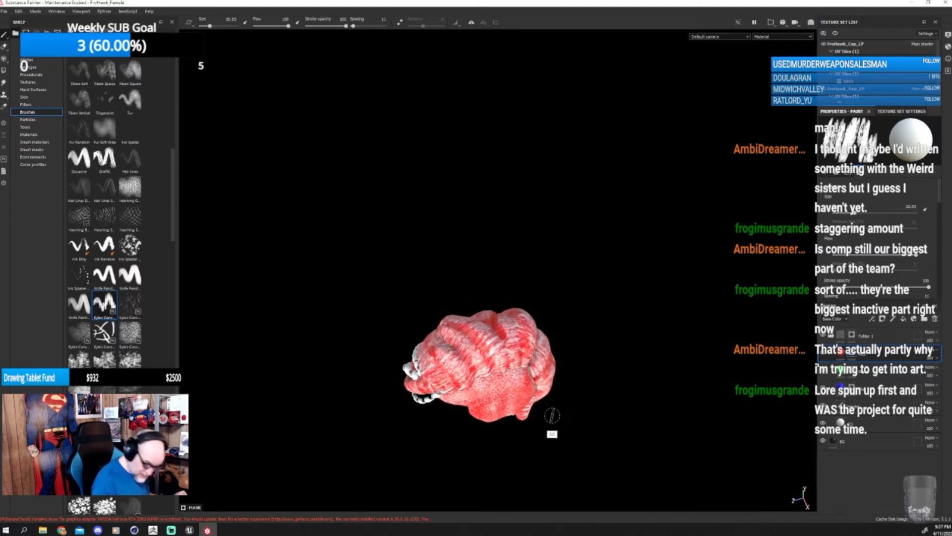
{"action": "left_click_drag", "start_coordinate": [579, 342], "coordinate": [530, 379], "text": "alt"}
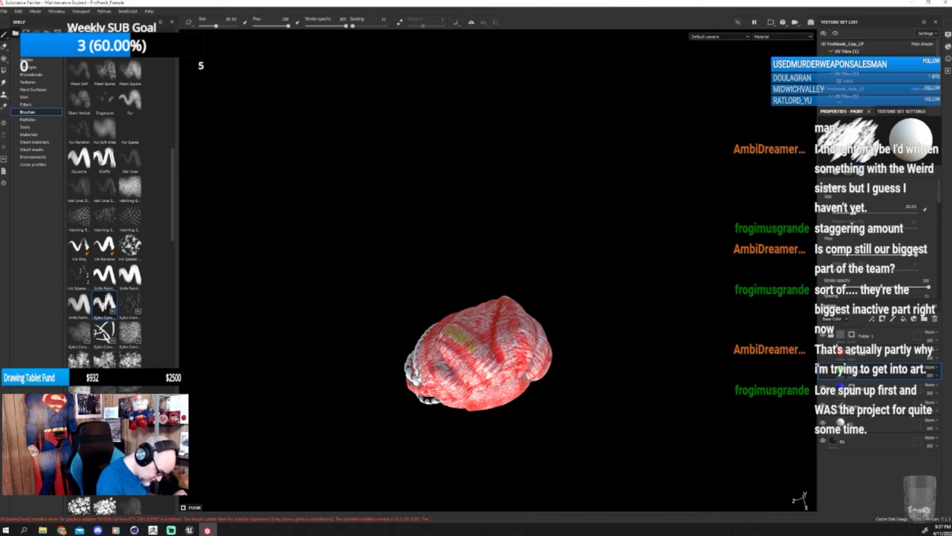
{"action": "mouse_move", "coordinate": [594, 344]}
{"action": "left_mouse_down", "text": "alt"}
{"action": "mouse_move", "coordinate": [570, 433]}
{"action": "mouse_move", "coordinate": [517, 390]}
{"action": "mouse_move", "coordinate": [561, 351]}
{"action": "mouse_move", "coordinate": [567, 325]}
{"action": "left_mouse_up", "text": "alt"}
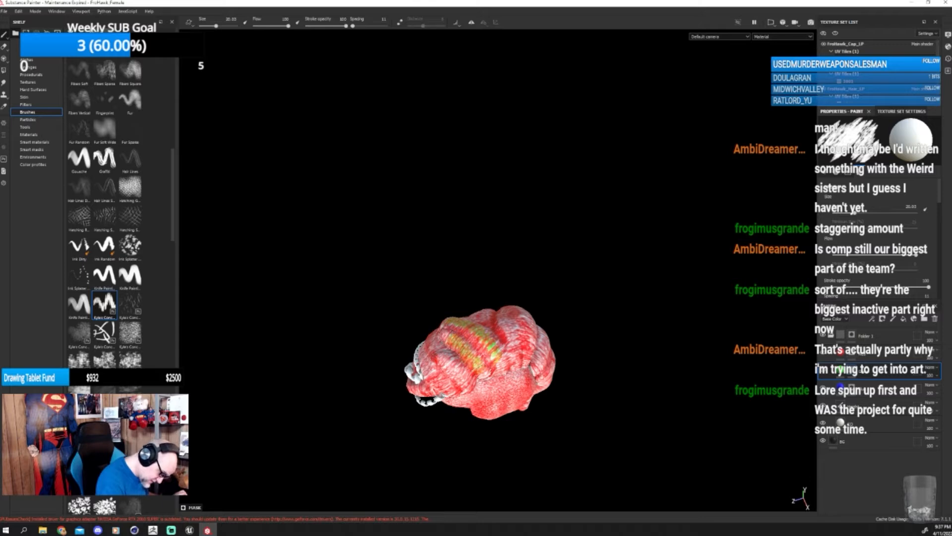
{"action": "mouse_move", "coordinate": [586, 364]}
{"action": "left_mouse_down", "text": "alt"}
{"action": "mouse_move", "coordinate": [593, 334]}
{"action": "mouse_move", "coordinate": [617, 342]}
{"action": "mouse_move", "coordinate": [595, 338]}
{"action": "left_mouse_up", "text": "alt"}
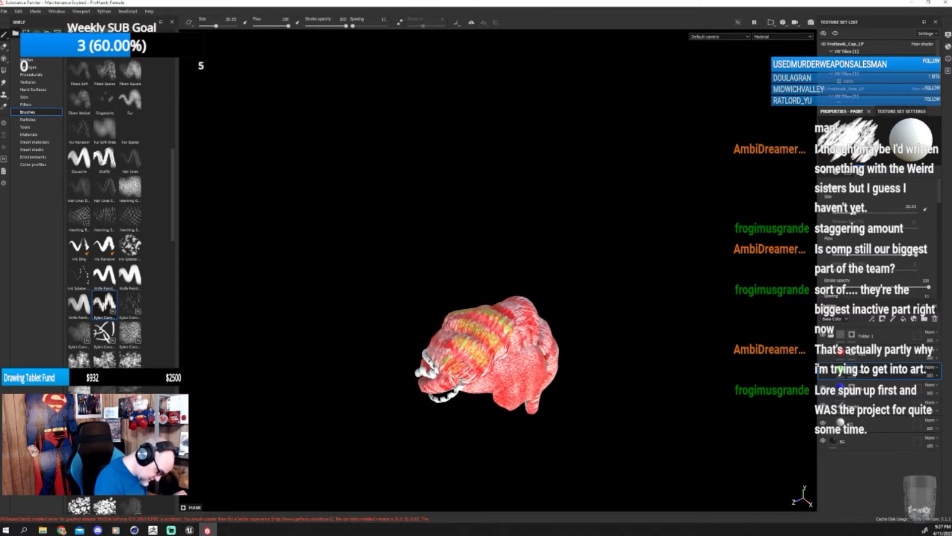
{"action": "mouse_move", "coordinate": [671, 343]}
{"action": "left_mouse_down", "text": "alt"}
{"action": "mouse_move", "coordinate": [602, 434]}
{"action": "mouse_move", "coordinate": [498, 370]}
{"action": "mouse_move", "coordinate": [504, 348]}
{"action": "left_mouse_up", "text": "alt"}
{"action": "key", "text": "ctrl+z"}
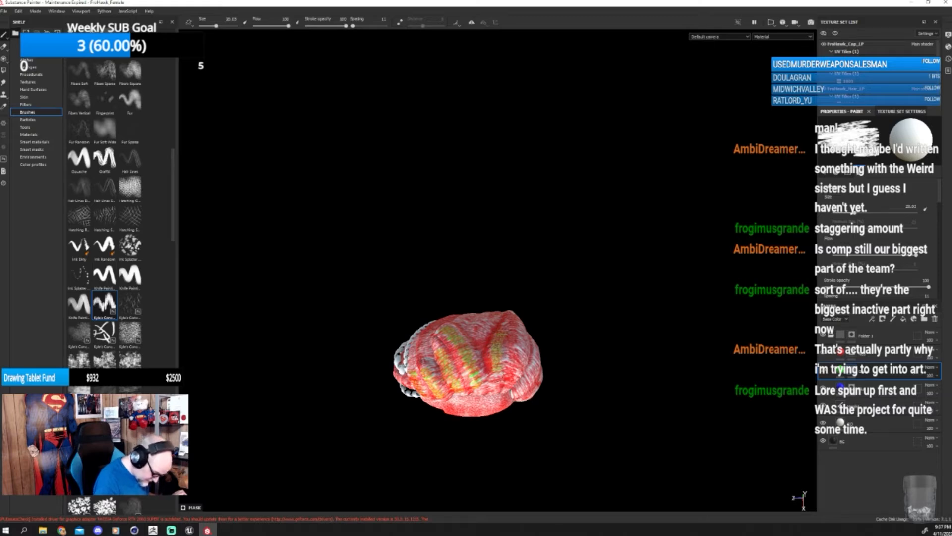
- Enlarge the brush and streak green along the overlapping swirled locks at the back of the hair
{"action": "left_click_drag", "start_coordinate": [608, 372], "coordinate": [345, 270], "text": "alt"}
{"action": "right_click_drag", "start_coordinate": [395, 341], "coordinate": [405, 340], "text": "ctrl"}
{"action": "left_click_drag", "start_coordinate": [396, 340], "coordinate": [437, 367], "text": "ctrl"}
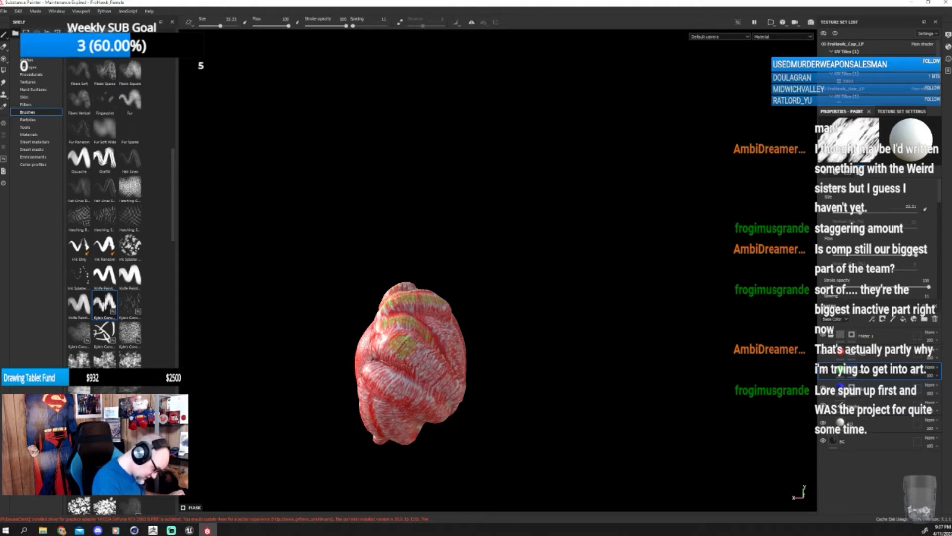
{"action": "left_click_drag", "start_coordinate": [456, 411], "coordinate": [523, 366], "text": "alt"}
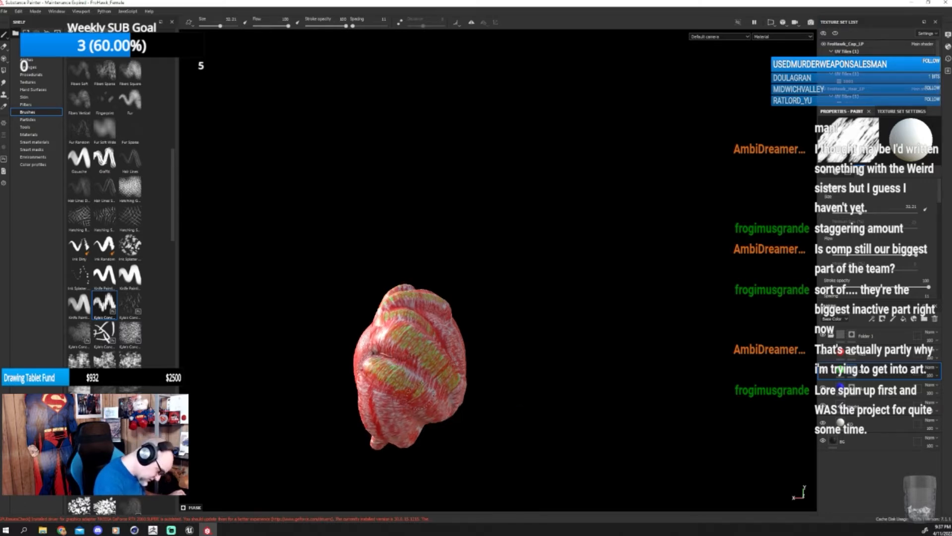
{"action": "left_click_drag", "start_coordinate": [420, 411], "coordinate": [471, 369], "text": "alt"}
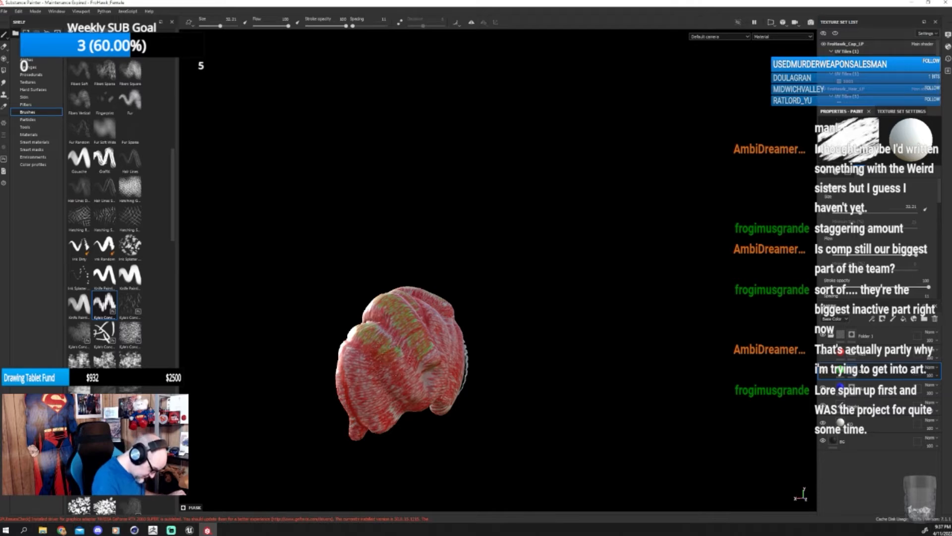
{"action": "left_click_drag", "start_coordinate": [419, 407], "coordinate": [570, 322], "text": "alt"}
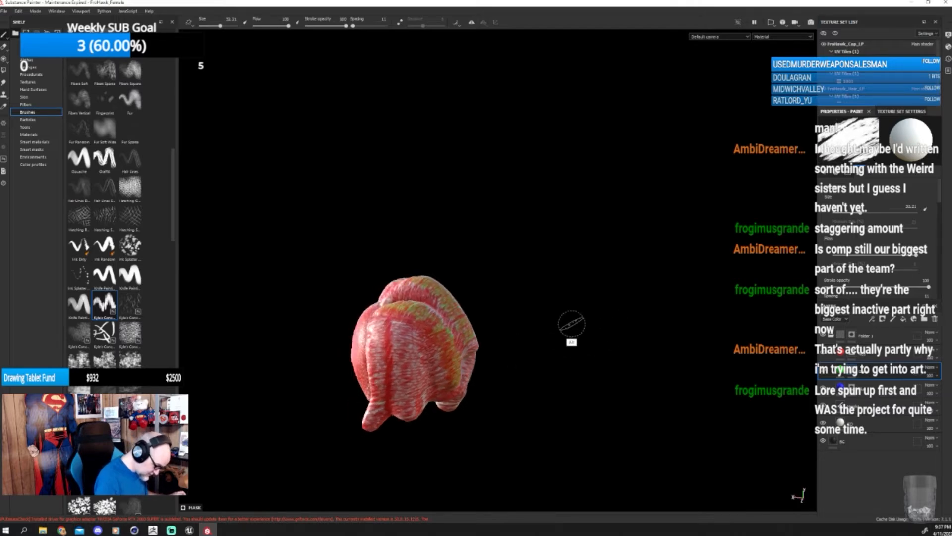
- Enlarge the brush further and streak green down the hanging back locks and the nape tail
{"action": "right_click_drag", "start_coordinate": [403, 341], "coordinate": [406, 329], "text": "ctrl"}
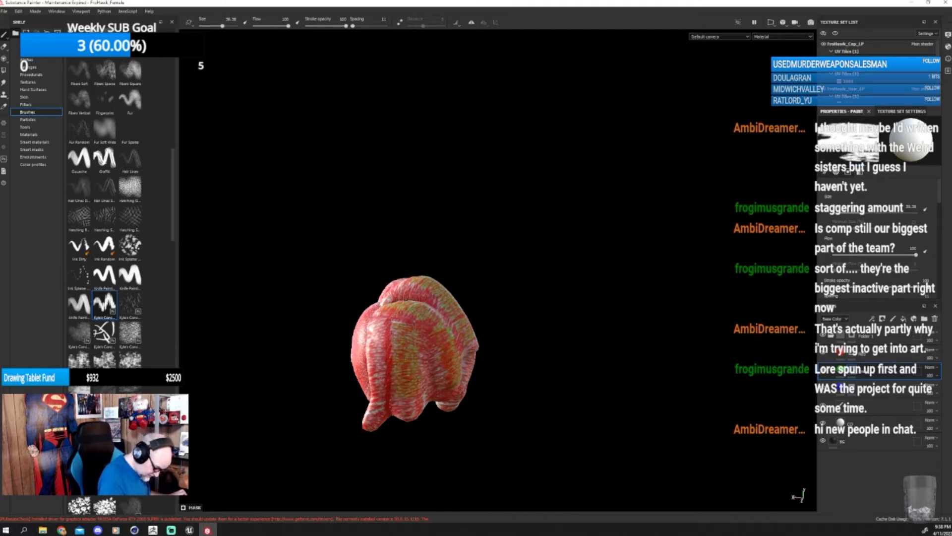
{"action": "left_click_drag", "start_coordinate": [408, 400], "coordinate": [410, 419]}
{"action": "left_click_drag", "start_coordinate": [527, 351], "coordinate": [537, 351], "text": "alt"}
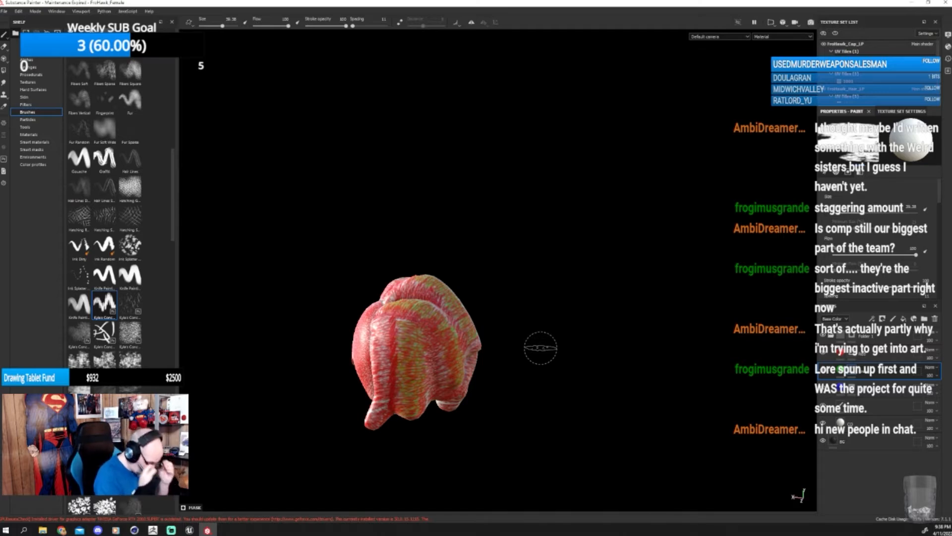
{"action": "left_click_drag", "start_coordinate": [544, 357], "coordinate": [625, 381], "text": "alt"}
{"action": "mouse_move", "coordinate": [431, 324]}
{"action": "left_mouse_down"}
{"action": "mouse_move", "coordinate": [441, 333]}
{"action": "mouse_move", "coordinate": [436, 344]}
{"action": "left_mouse_up"}
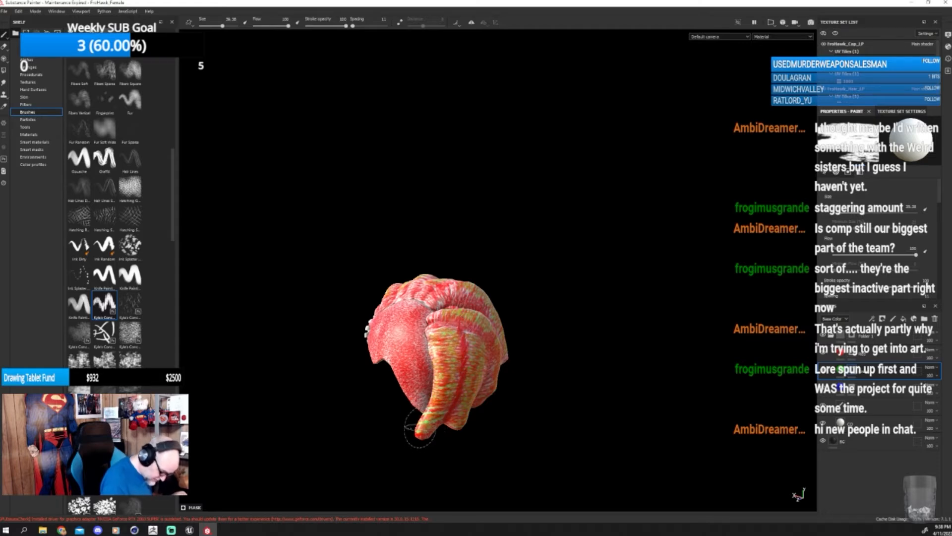
- Reduce the brush size and streak green along the lower edge of the side locks above the close-cropped cap
{"action": "left_click_drag", "start_coordinate": [578, 351], "coordinate": [640, 466], "text": "alt"}
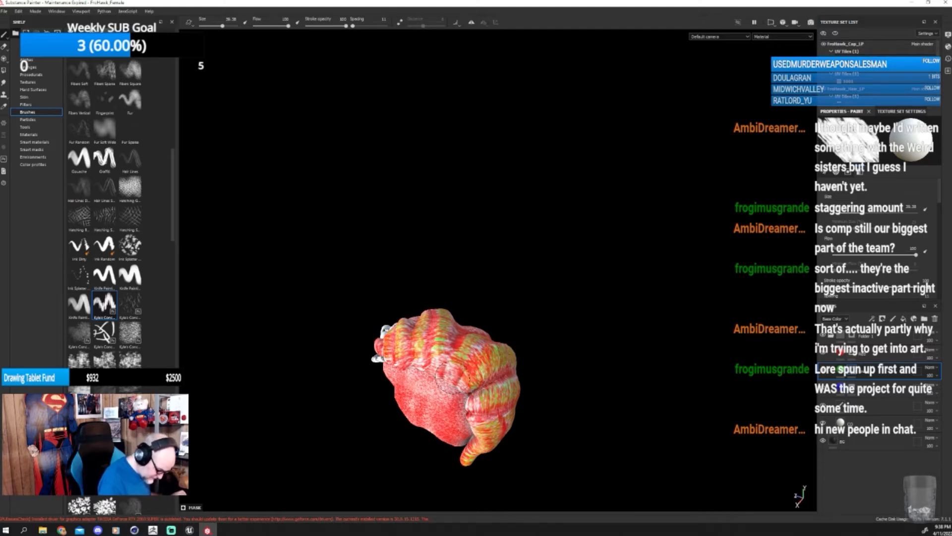
{"action": "key", "text": "bracketleft"}
{"action": "key", "text": "bracketleft"}
{"action": "key", "text": "bracketleft"}
{"action": "key", "text": "bracketleft"}
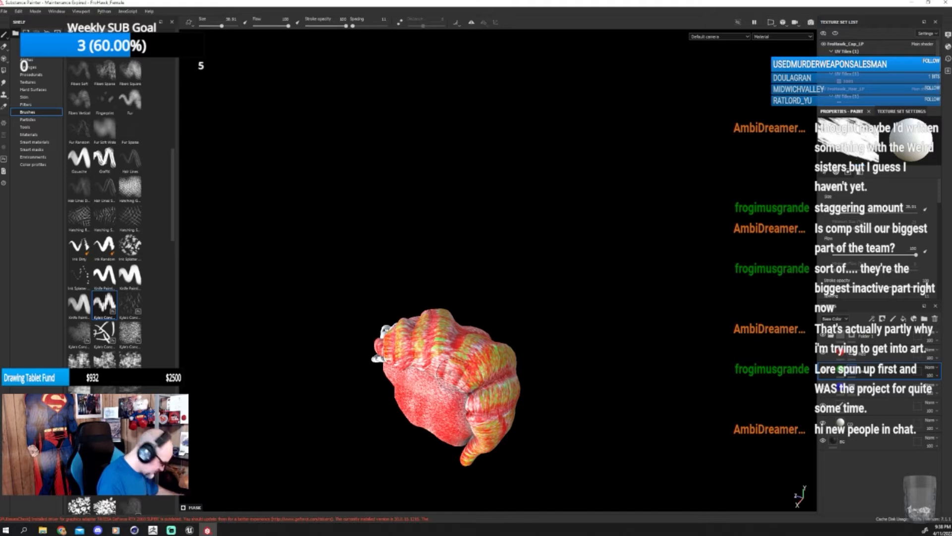
{"action": "left_click_drag", "start_coordinate": [453, 372], "coordinate": [460, 386]}
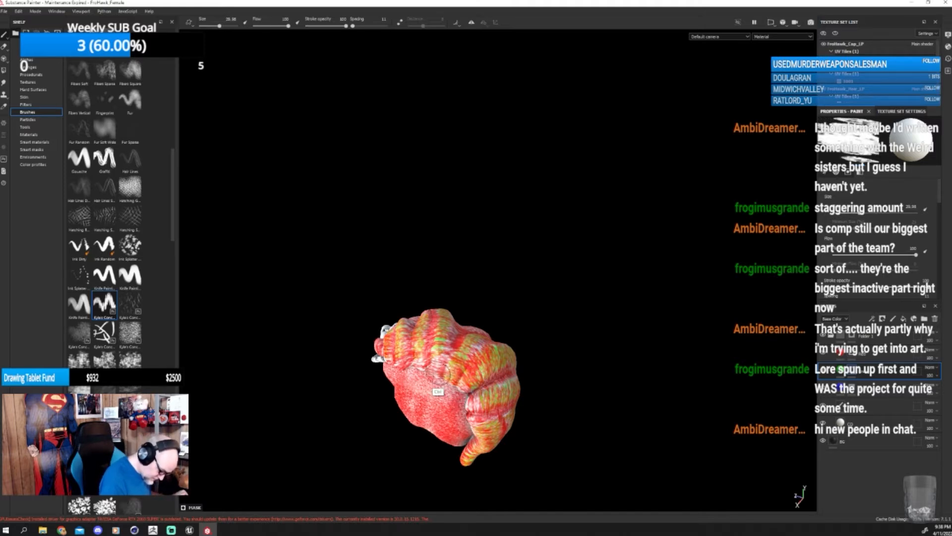
{"action": "key", "text": "bracketleft"}
{"action": "key", "text": "bracketleft"}
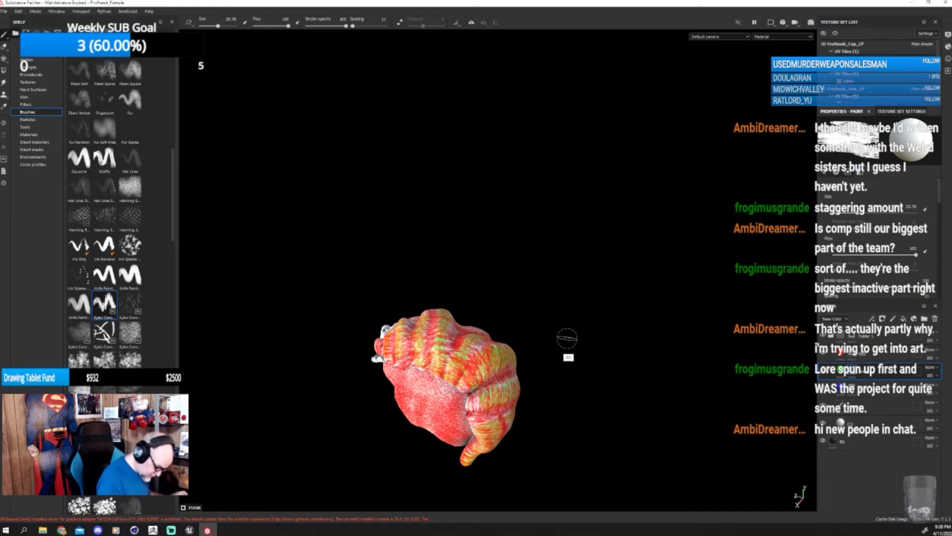
- Reduce the brush size slightly and streak green along the wide locks over the top and far side of the hair
{"action": "mouse_move", "coordinate": [567, 339]}
{"action": "left_mouse_down", "text": "alt"}
{"action": "mouse_move", "coordinate": [597, 369]}
{"action": "mouse_move", "coordinate": [556, 459]}
{"action": "mouse_move", "coordinate": [538, 385]}
{"action": "mouse_move", "coordinate": [412, 446]}
{"action": "mouse_move", "coordinate": [489, 501]}
{"action": "mouse_move", "coordinate": [572, 362]}
{"action": "mouse_move", "coordinate": [550, 395]}
{"action": "mouse_move", "coordinate": [457, 335]}
{"action": "mouse_move", "coordinate": [516, 366]}
{"action": "mouse_move", "coordinate": [517, 348]}
{"action": "left_mouse_up", "text": "alt"}
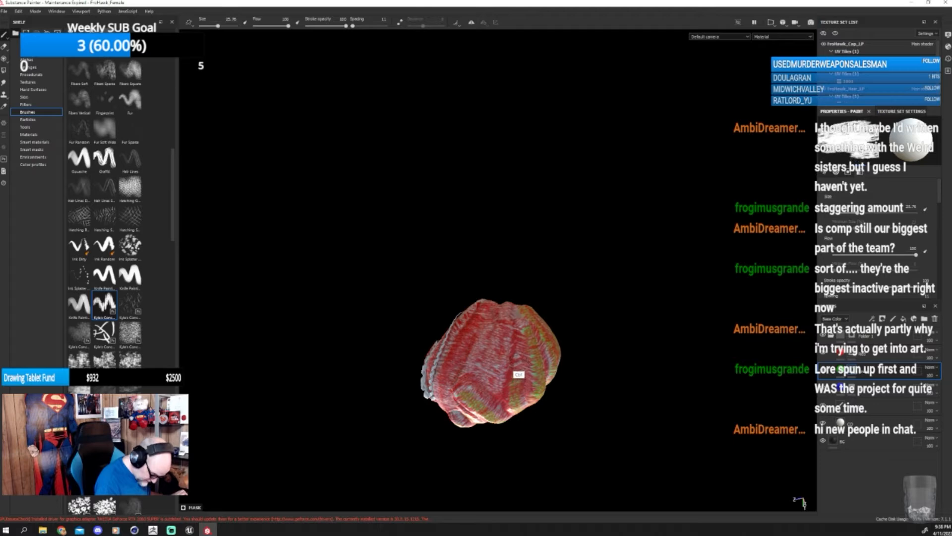
{"action": "right_click_drag", "start_coordinate": [517, 358], "coordinate": [511, 357], "text": "ctrl"}
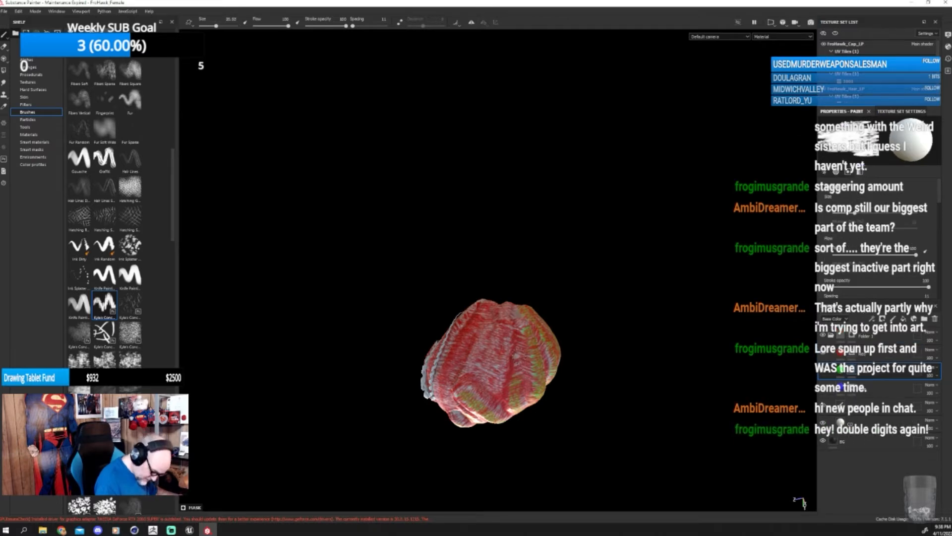
{"action": "left_click_drag", "start_coordinate": [591, 347], "coordinate": [555, 425], "text": "alt"}
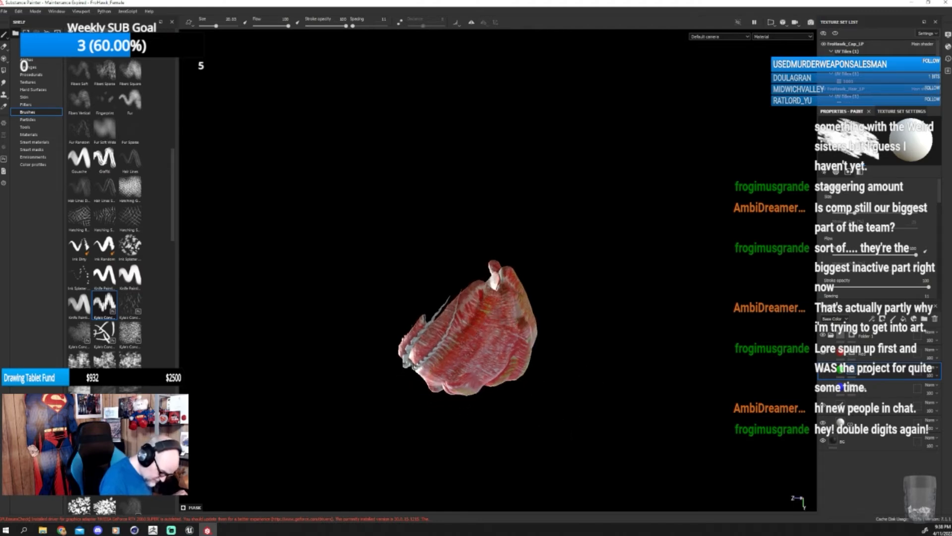
{"action": "left_click_drag", "start_coordinate": [578, 337], "coordinate": [509, 296], "text": "alt"}
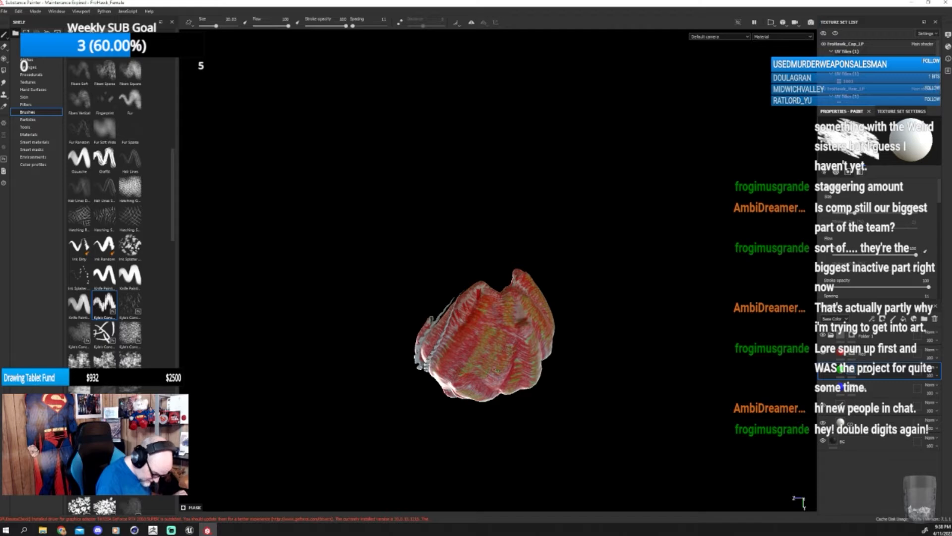
{"action": "mouse_move", "coordinate": [471, 429]}
{"action": "left_mouse_down", "text": "alt"}
{"action": "mouse_move", "coordinate": [633, 383]}
{"action": "mouse_move", "coordinate": [643, 371]}
{"action": "left_mouse_up", "text": "alt"}
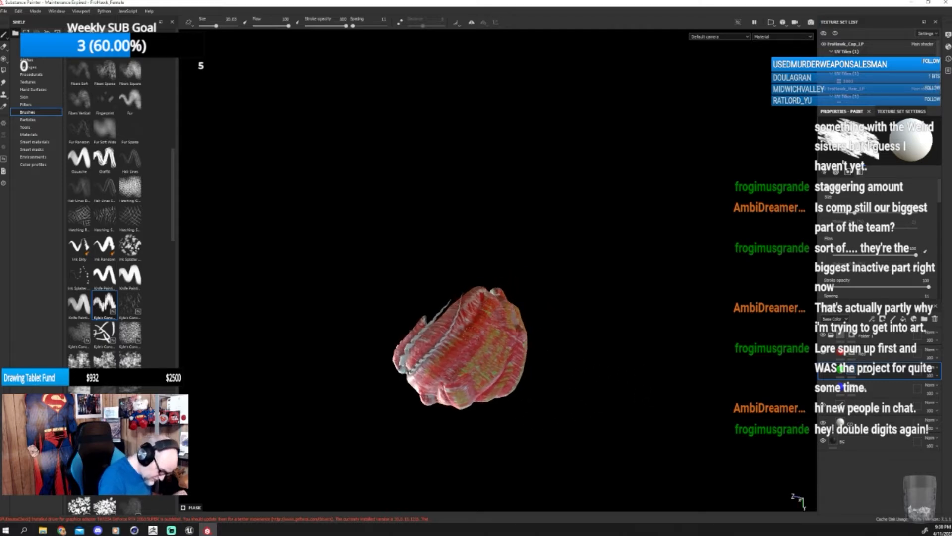
{"action": "left_click_drag", "start_coordinate": [572, 340], "coordinate": [620, 345], "text": "alt"}
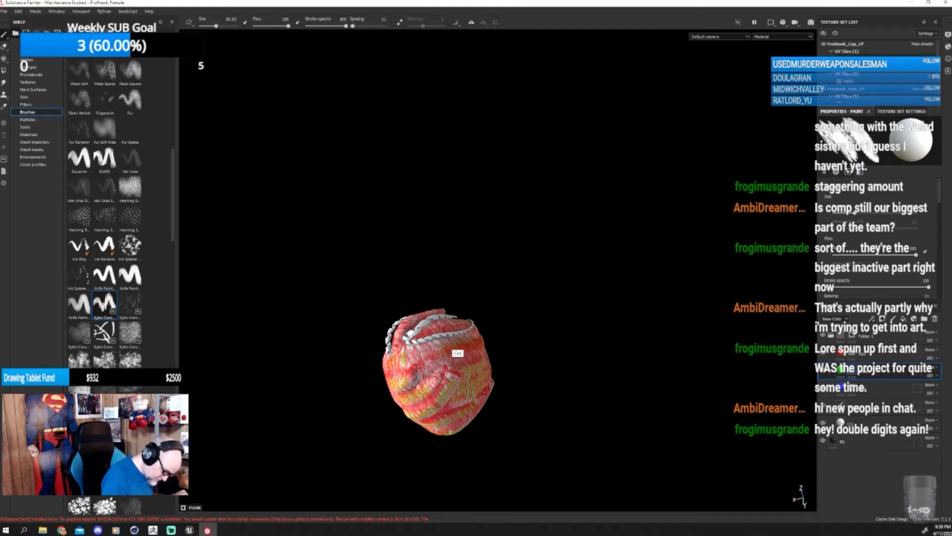
- Streak green across the front locks around the white braided strands and along their edges
{"action": "left_click_drag", "start_coordinate": [445, 352], "coordinate": [445, 344], "text": "ctrl"}
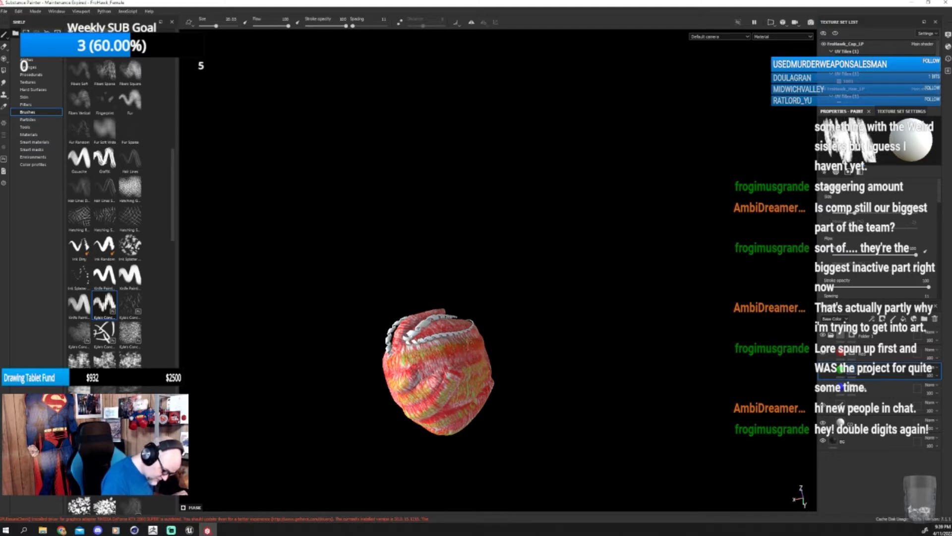
{"action": "left_click_drag", "start_coordinate": [521, 325], "coordinate": [535, 379], "text": "alt"}
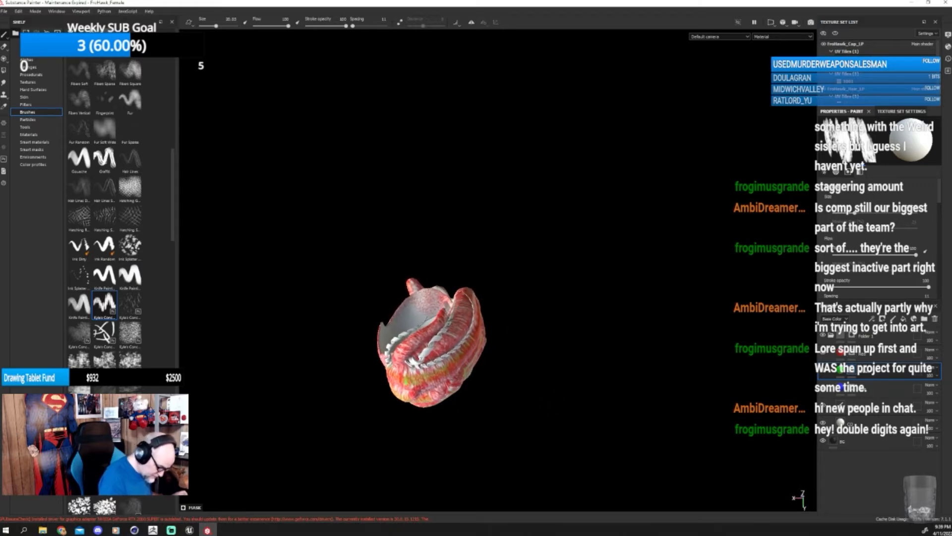
{"action": "left_click_drag", "start_coordinate": [443, 338], "coordinate": [447, 365], "text": "ctrl"}
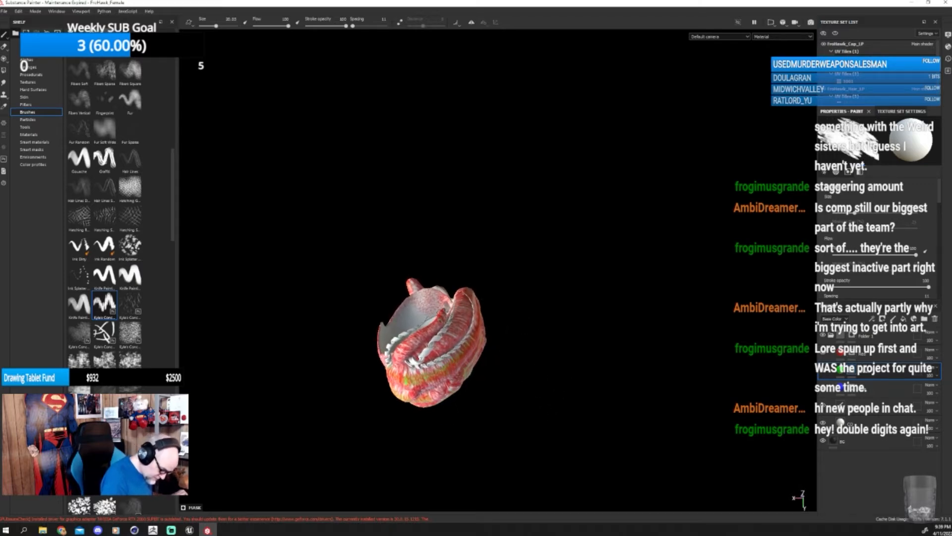
{"action": "left_click_drag", "start_coordinate": [522, 352], "coordinate": [471, 329], "text": "alt"}
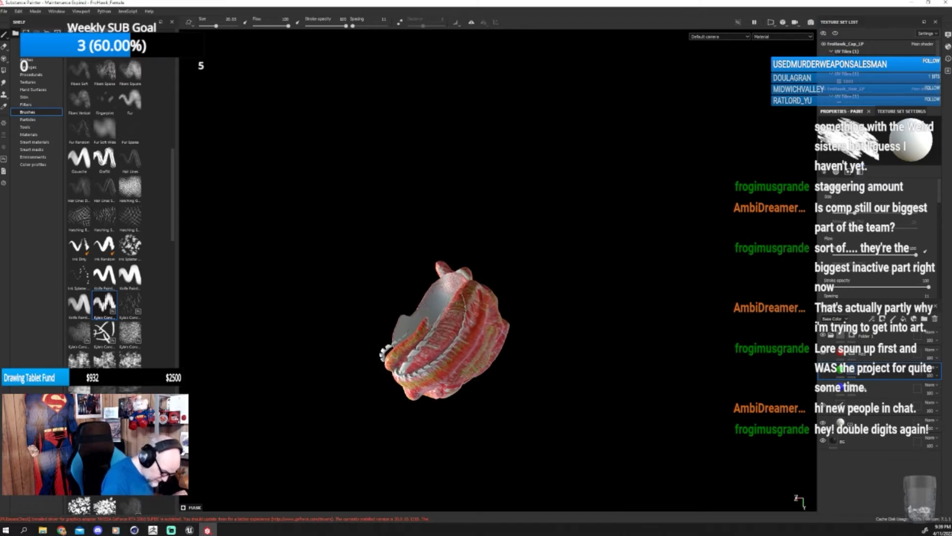
{"action": "left_click_drag", "start_coordinate": [540, 335], "coordinate": [595, 345], "text": "alt"}
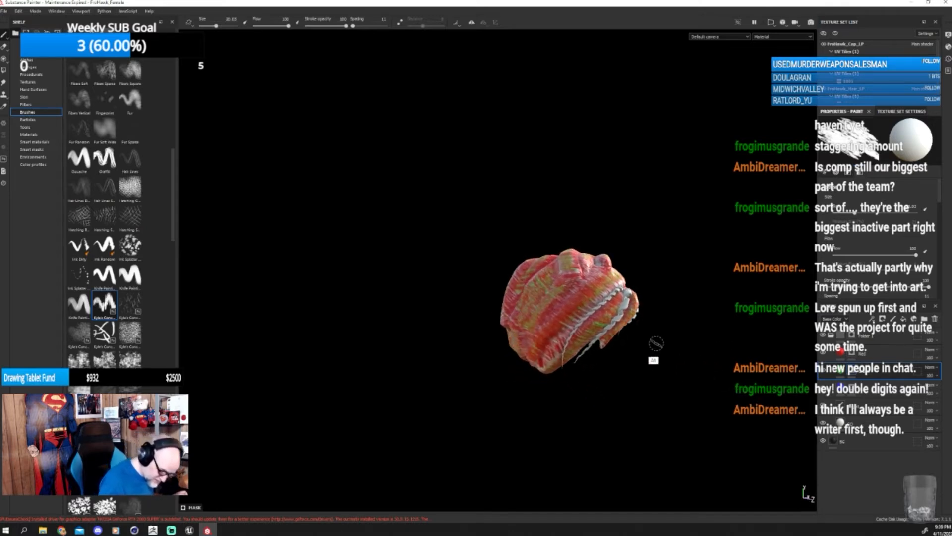
{"action": "mouse_move", "coordinate": [674, 354]}
{"action": "left_mouse_down", "text": "alt"}
{"action": "mouse_move", "coordinate": [646, 375]}
{"action": "mouse_move", "coordinate": [639, 365]}
{"action": "mouse_move", "coordinate": [638, 397]}
{"action": "mouse_move", "coordinate": [675, 345]}
{"action": "mouse_move", "coordinate": [670, 356]}
{"action": "left_mouse_up", "text": "alt"}
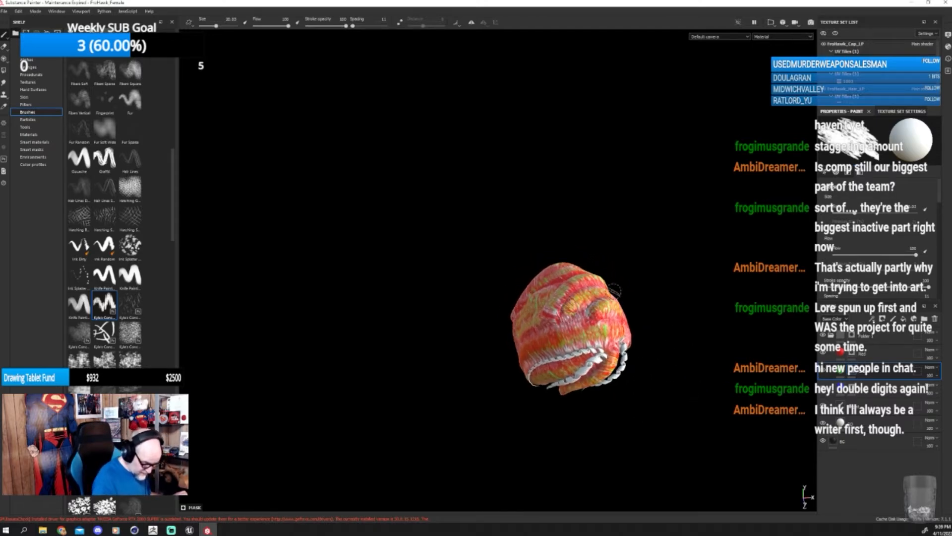
{"action": "left_click_drag", "start_coordinate": [666, 340], "coordinate": [654, 359], "text": "alt"}
{"action": "middle_click_drag", "start_coordinate": [653, 359], "coordinate": [608, 323], "text": "alt"}
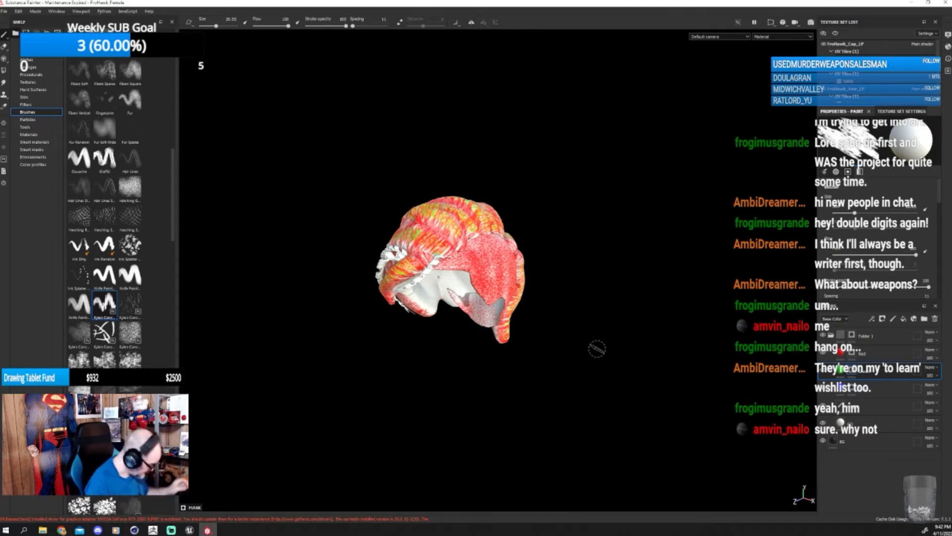
- Add more green streaks over the crown and back locks, and save the project
{"action": "left_click_drag", "start_coordinate": [597, 348], "coordinate": [511, 406], "text": "alt"}
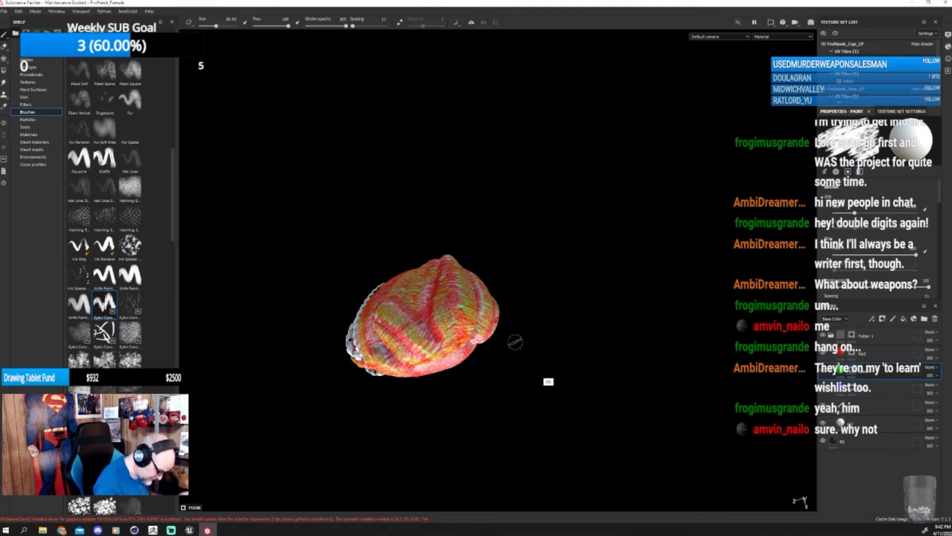
{"action": "left_click_drag", "start_coordinate": [515, 340], "coordinate": [550, 406], "text": "alt"}
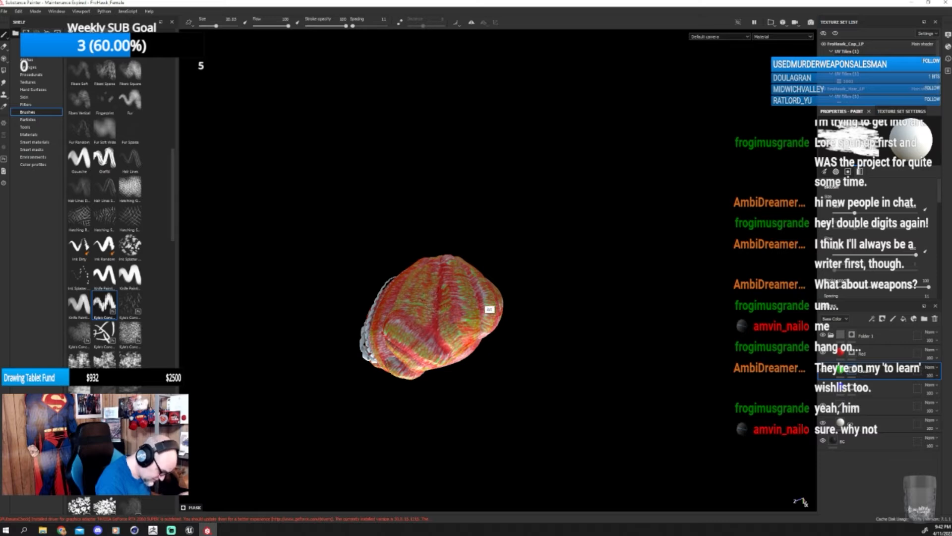
{"action": "left_click_drag", "start_coordinate": [488, 309], "coordinate": [525, 389], "text": "alt"}
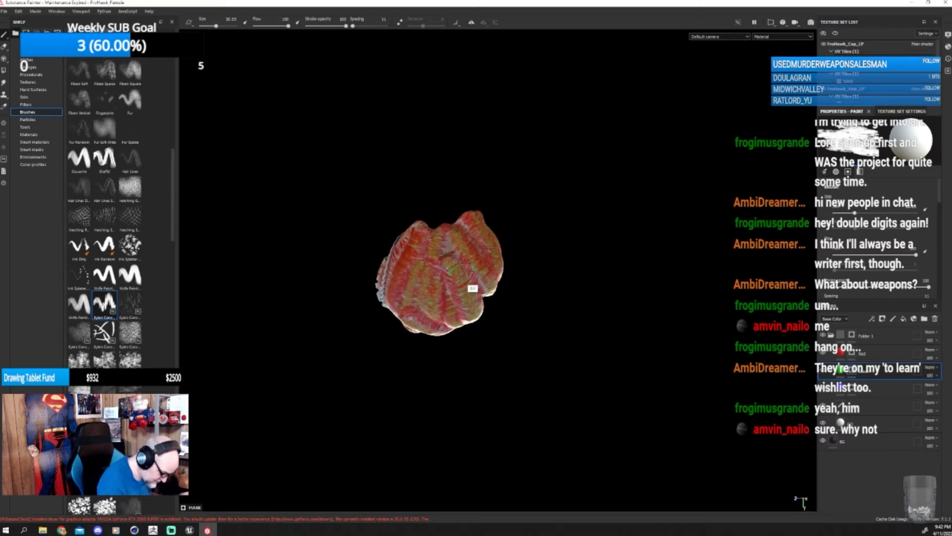
{"action": "mouse_move", "coordinate": [471, 282]}
{"action": "left_mouse_down", "text": "alt"}
{"action": "mouse_move", "coordinate": [559, 319]}
{"action": "mouse_move", "coordinate": [565, 244]}
{"action": "mouse_move", "coordinate": [563, 342]}
{"action": "mouse_move", "coordinate": [569, 319]}
{"action": "mouse_move", "coordinate": [533, 351]}
{"action": "mouse_move", "coordinate": [555, 353]}
{"action": "mouse_move", "coordinate": [577, 330]}
{"action": "mouse_move", "coordinate": [515, 295]}
{"action": "mouse_move", "coordinate": [479, 290]}
{"action": "left_mouse_up", "text": "alt"}
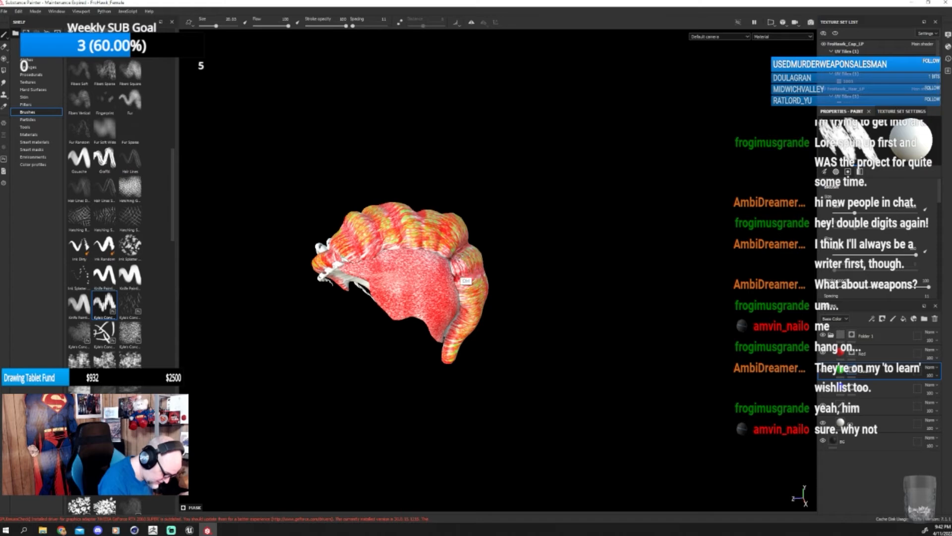
{"action": "mouse_move", "coordinate": [514, 304]}
{"action": "left_mouse_down", "text": "alt"}
{"action": "mouse_move", "coordinate": [501, 300]}
{"action": "mouse_move", "coordinate": [598, 354]}
{"action": "left_mouse_up", "text": "alt"}
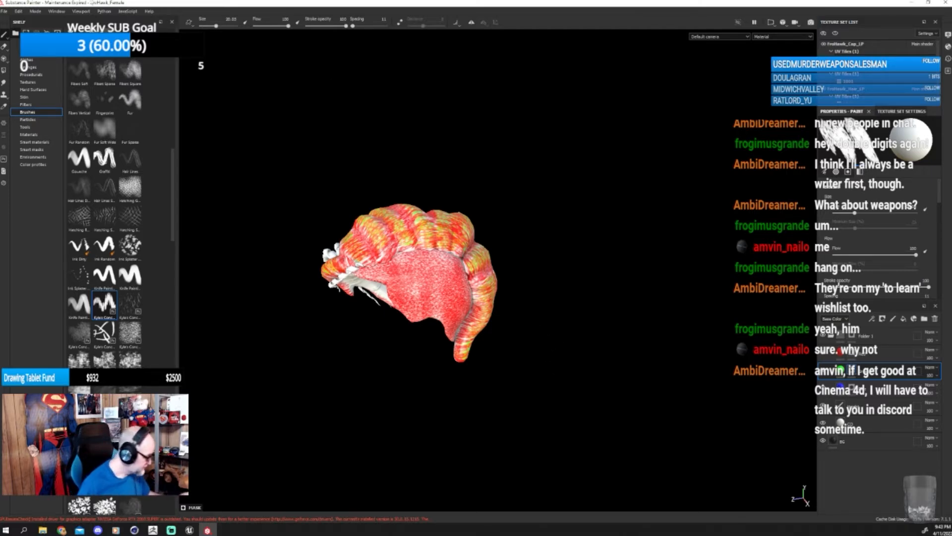
{"action": "left_click", "coordinate": [3, 11]}
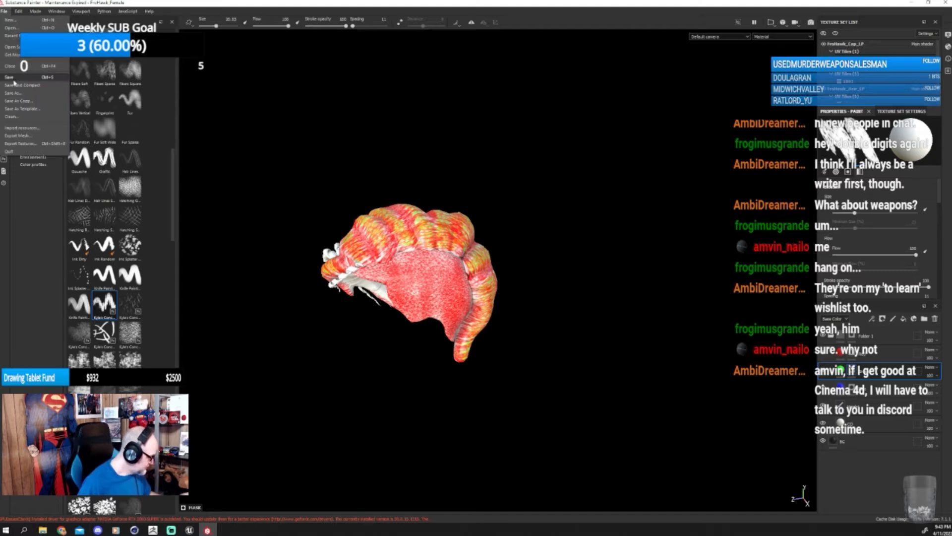
{"action": "left_click", "coordinate": [13, 78]}
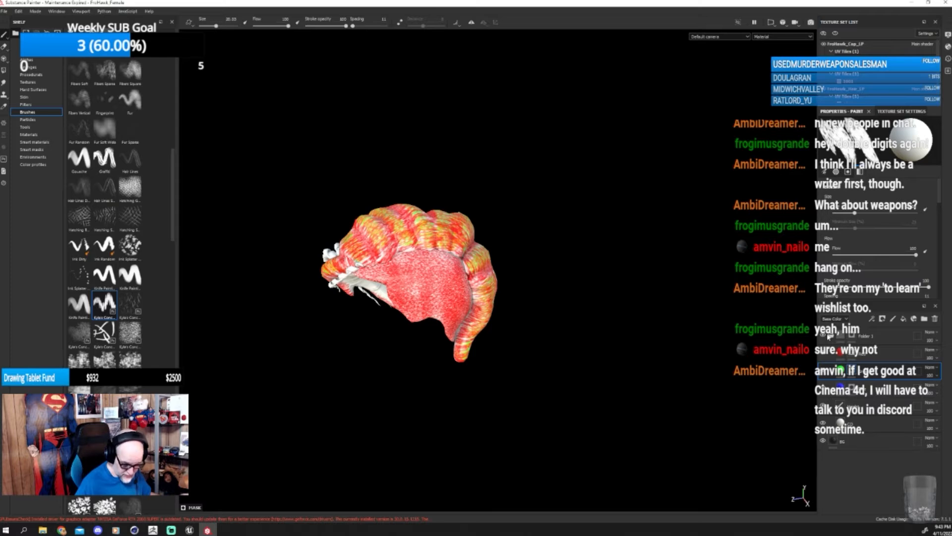
- Hide the red and green layers on the hair and the red layer in the FroHawk_Cap_LP texture set
{"action": "left_click", "coordinate": [825, 353]}
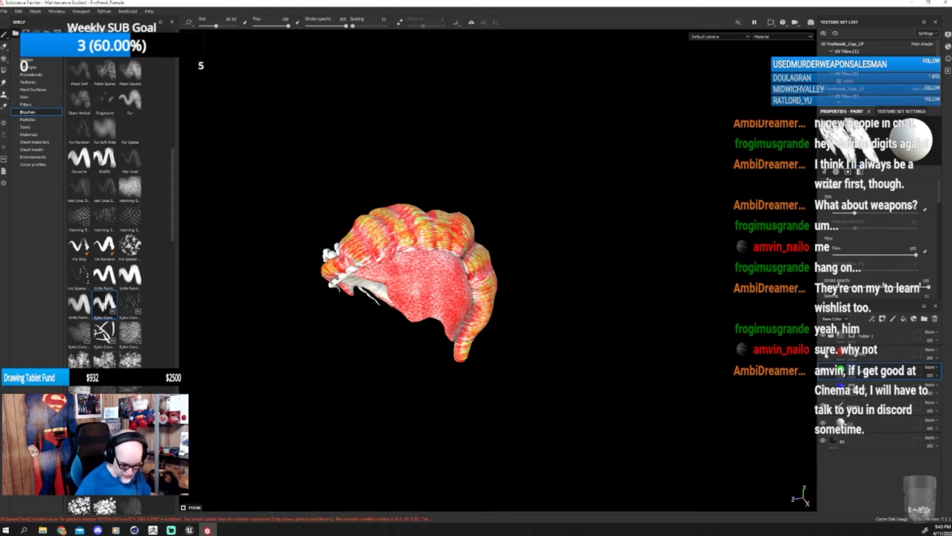
{"action": "left_click", "coordinate": [824, 370]}
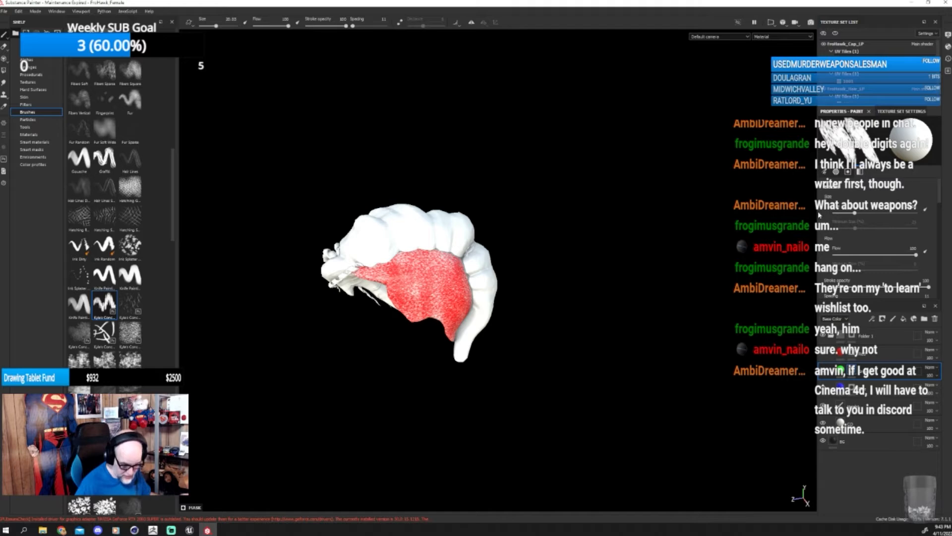
{"action": "left_click", "coordinate": [830, 73]}
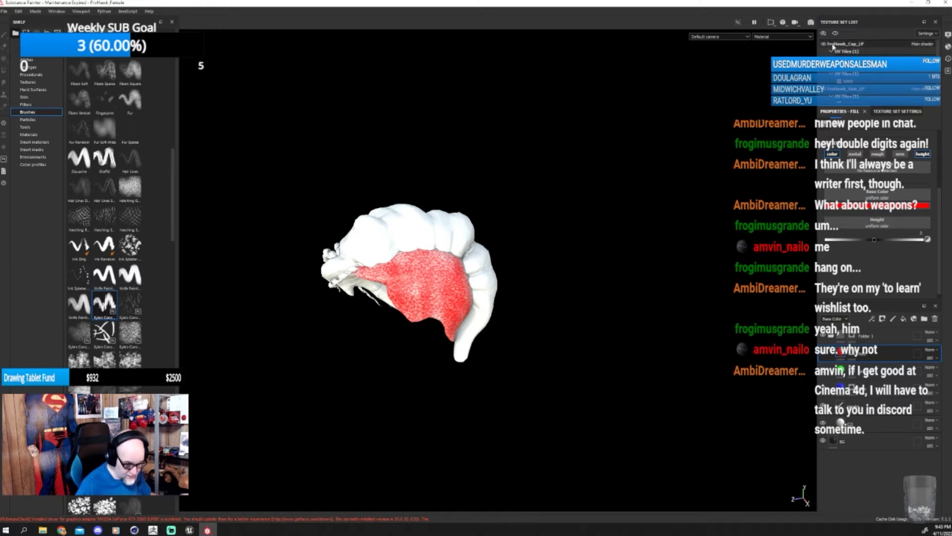
{"action": "left_click", "coordinate": [835, 46]}
{"action": "left_click", "coordinate": [822, 357]}
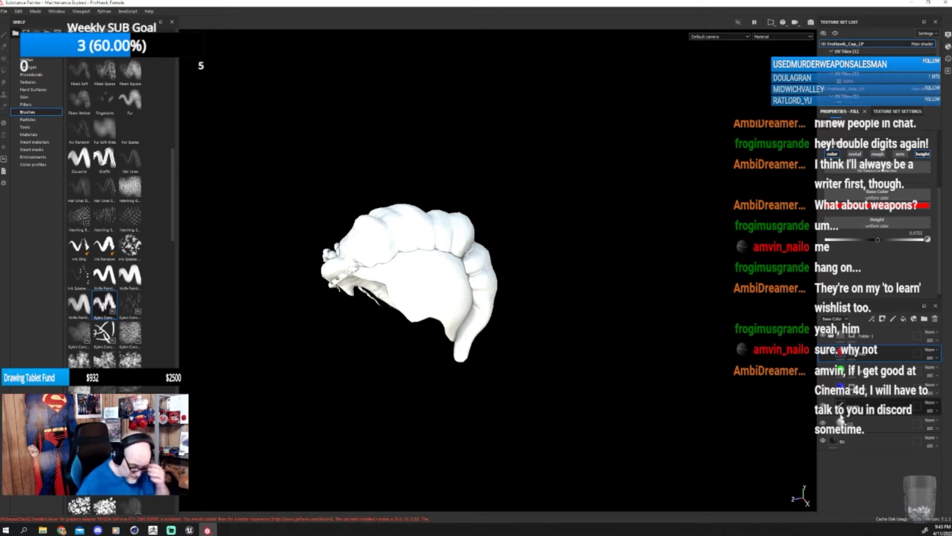
- Open the texture export settings and browse for an output directory in New Volume (E:) > ART Current > Art Work
{"action": "left_click", "coordinate": [3, 11]}
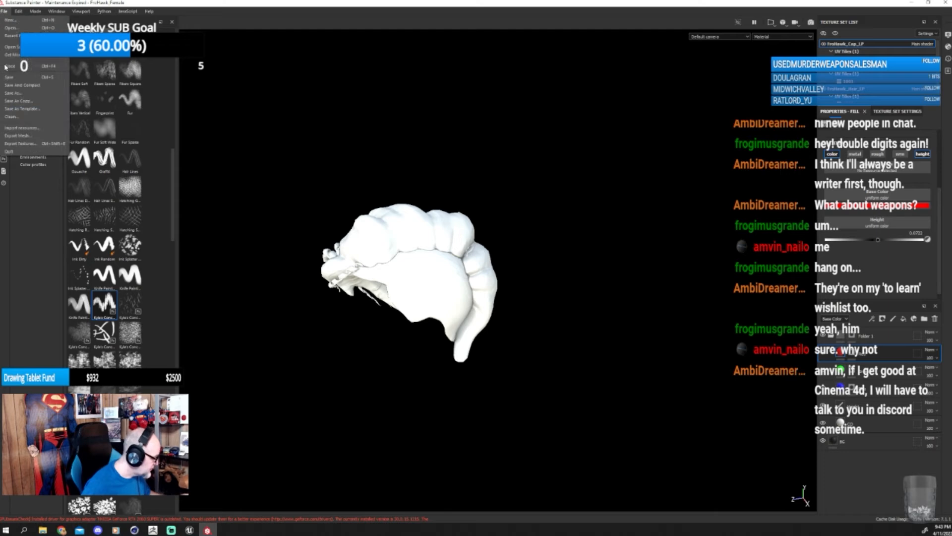
{"action": "left_click", "coordinate": [24, 143]}
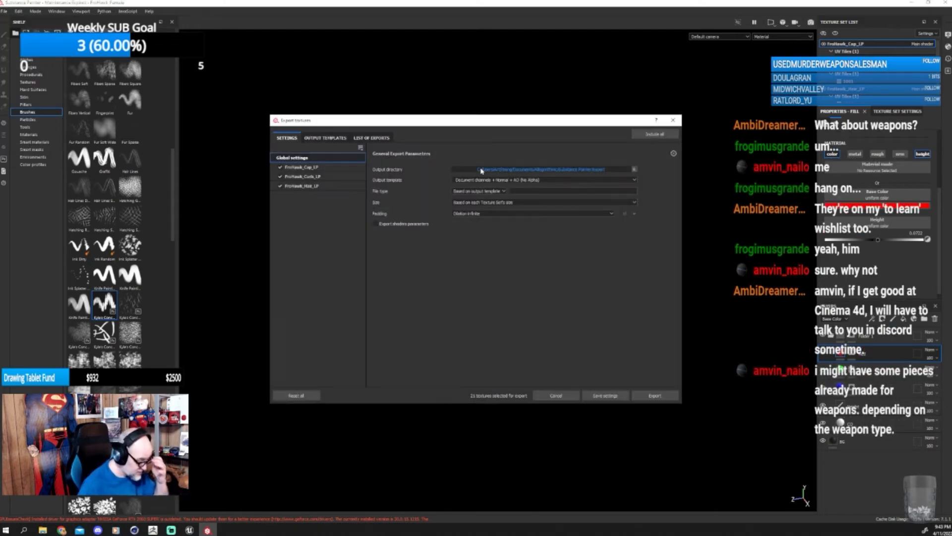
{"action": "left_click", "coordinate": [481, 170]}
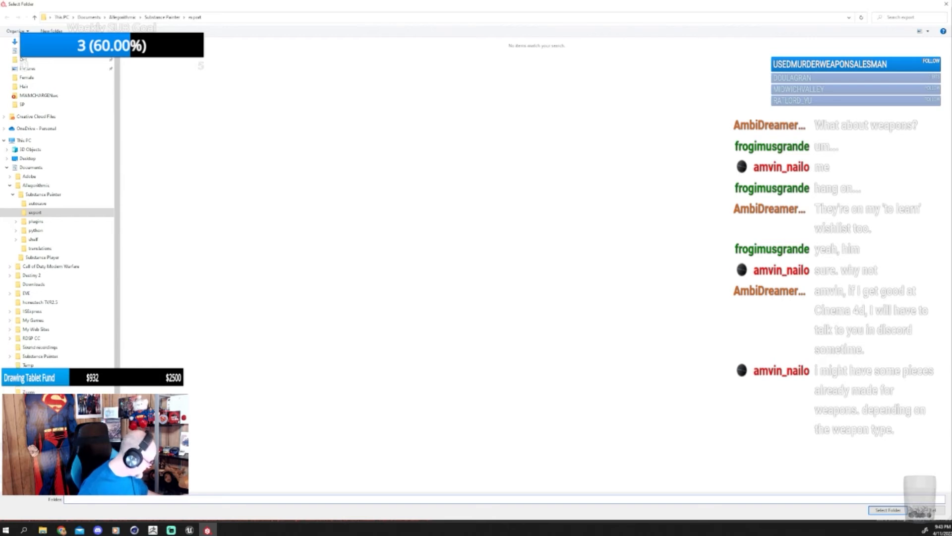
{"action": "left_click", "coordinate": [64, 445]}
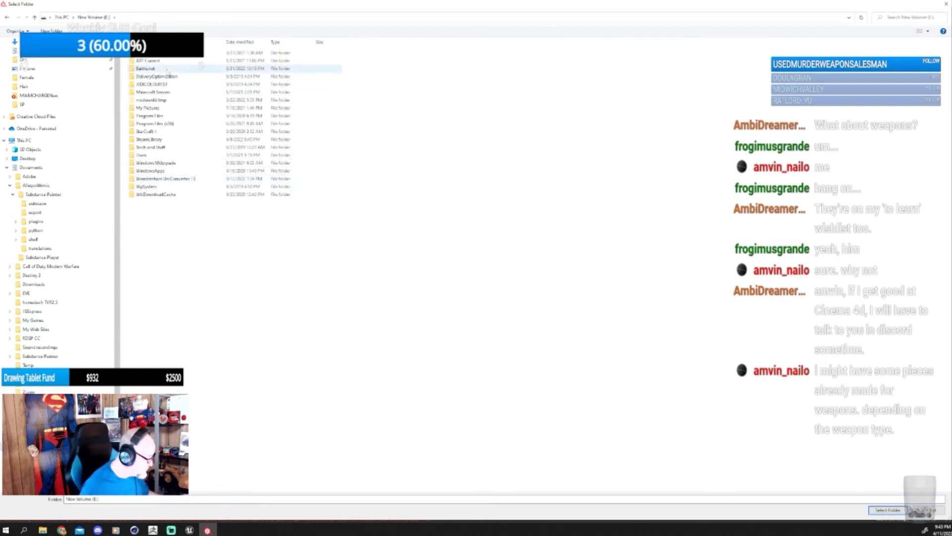
{"action": "left_click", "coordinate": [162, 63]}
{"action": "double_click", "coordinate": [163, 62]}
{"action": "double_click", "coordinate": [163, 61]}
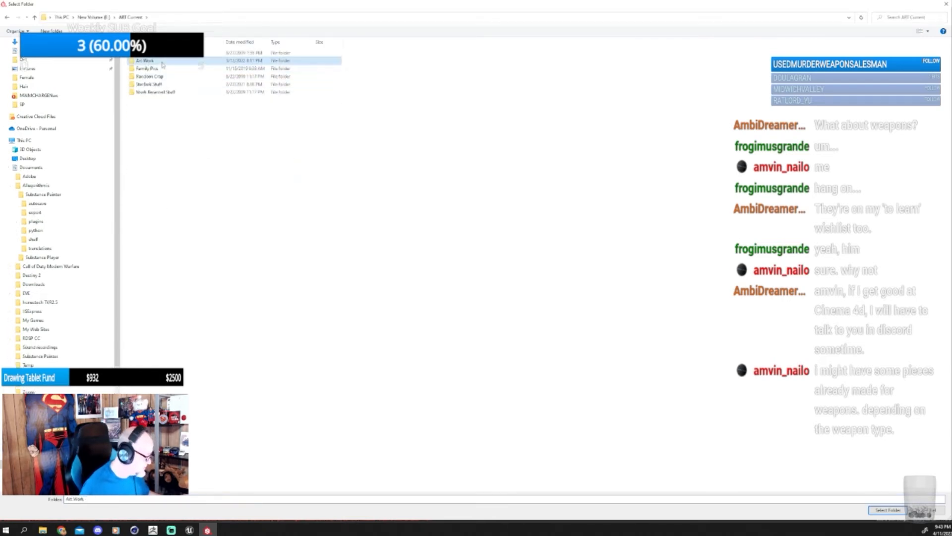
- Browse from Art Work through Missing Worlds Media > model Work > CUXs > Hair > Ethnic > FroHawk to the Female folder
{"action": "scroll", "coordinate": [258, 430], "scroll_direction": "down", "scroll_amount": 12}
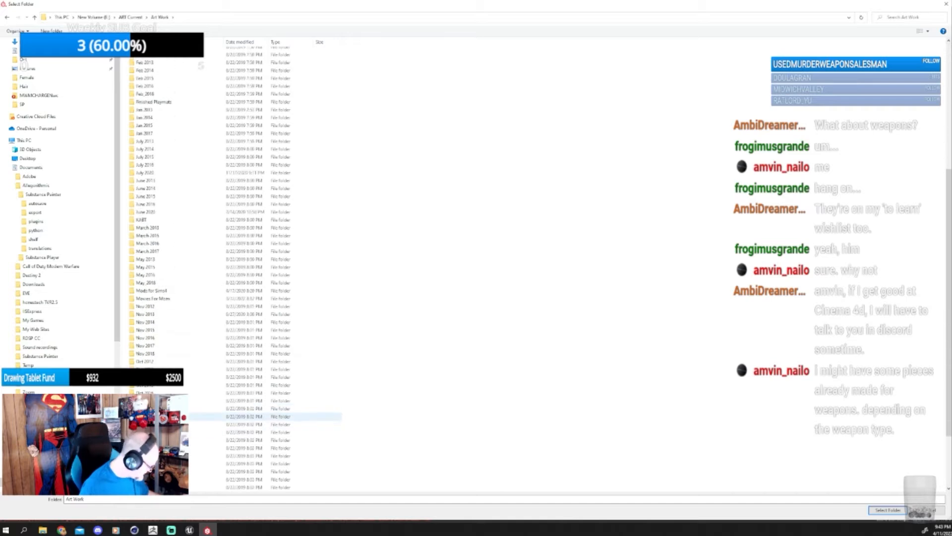
{"action": "double_click", "coordinate": [199, 471]}
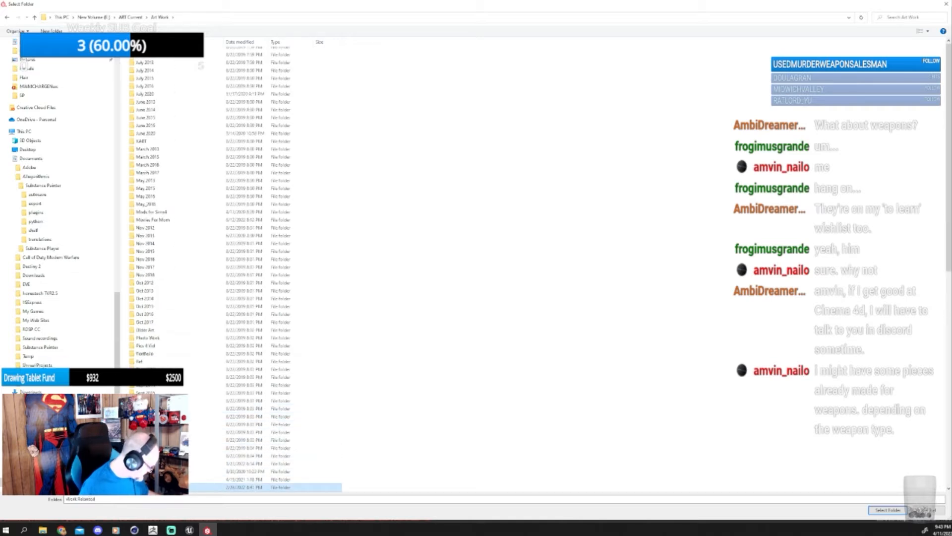
{"action": "double_click", "coordinate": [198, 456]}
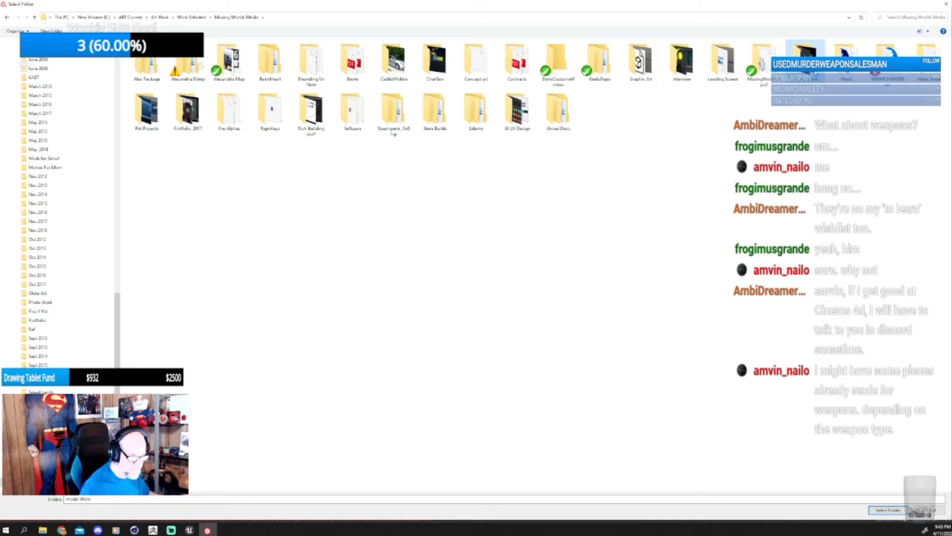
{"action": "double_click", "coordinate": [804, 57]}
{"action": "double_click", "coordinate": [364, 64]}
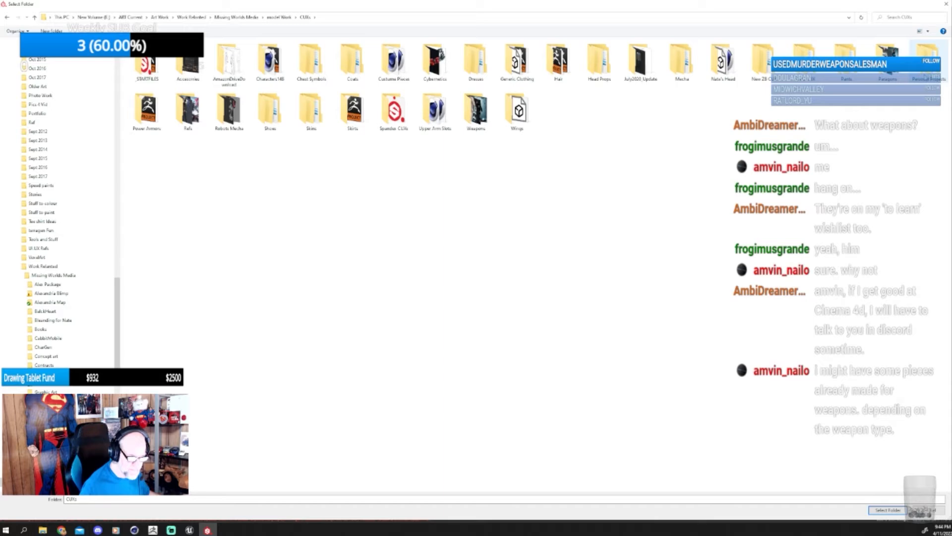
{"action": "double_click", "coordinate": [558, 62]}
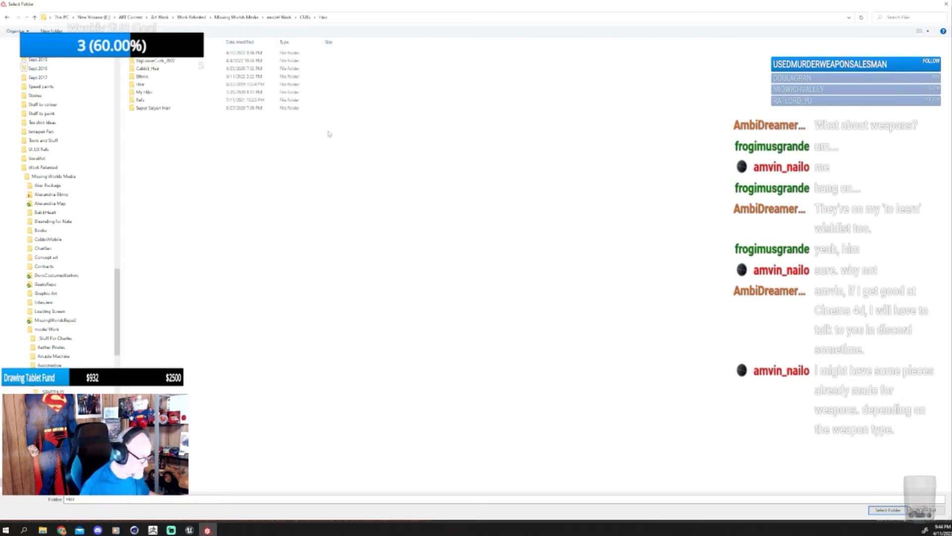
{"action": "double_click", "coordinate": [155, 77]}
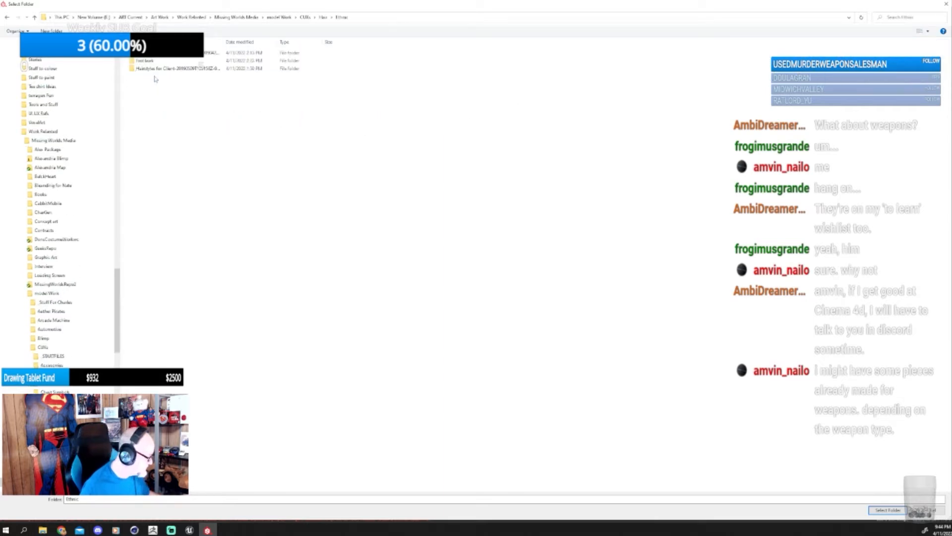
{"action": "double_click", "coordinate": [158, 61]}
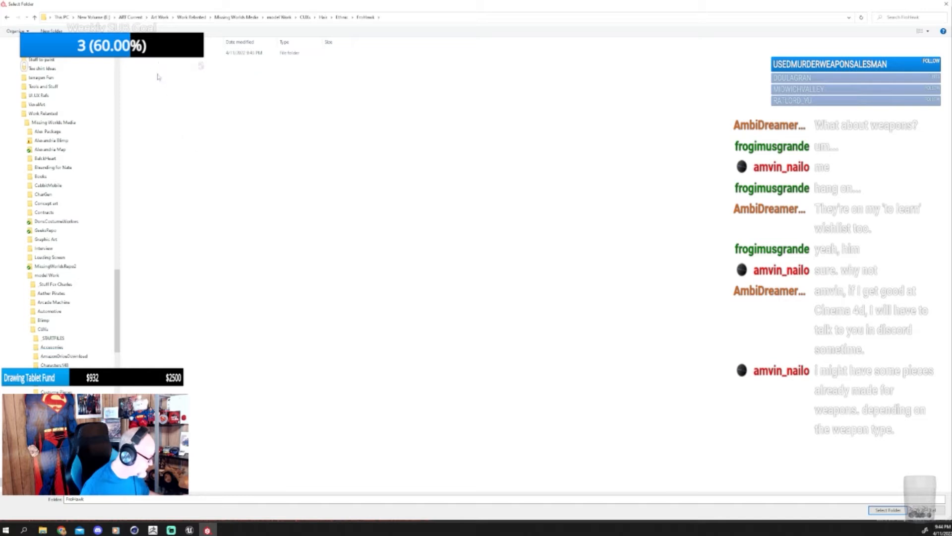
{"action": "double_click", "coordinate": [155, 52]}
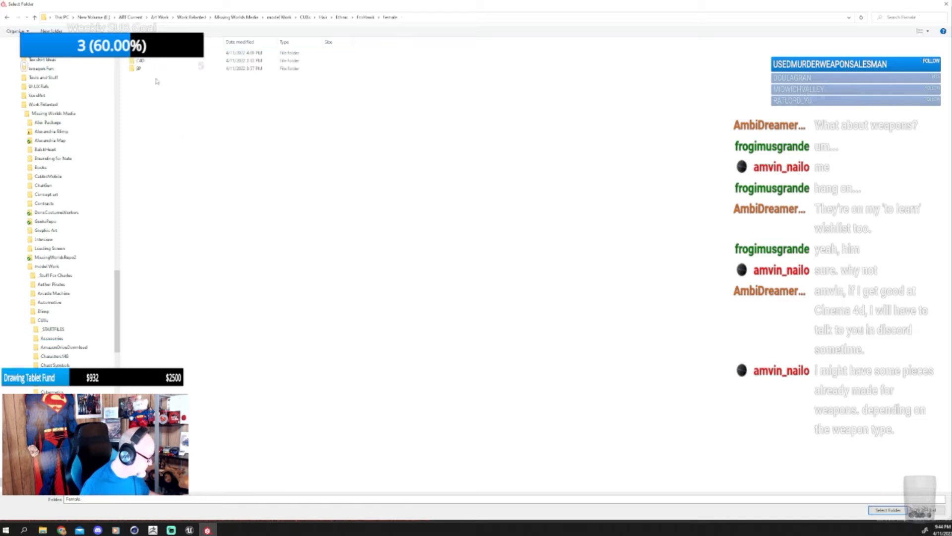
- Create a folder named Textures inside the Female folder and select it as the export output directory
{"action": "right_click", "coordinate": [222, 159]}
{"action": "mouse_move", "coordinate": [263, 266]}
{"action": "left_click", "coordinate": [341, 268]}
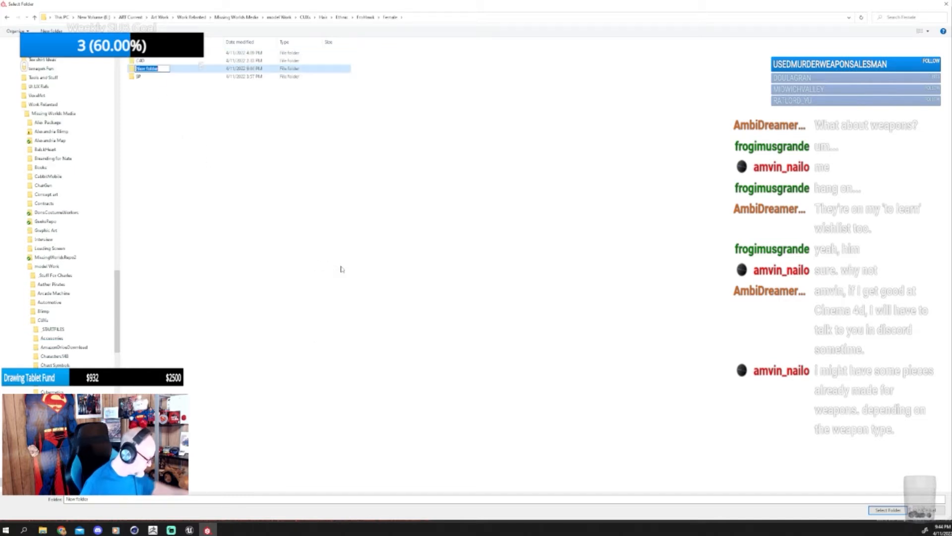
{"action": "type", "text": "Tex"}
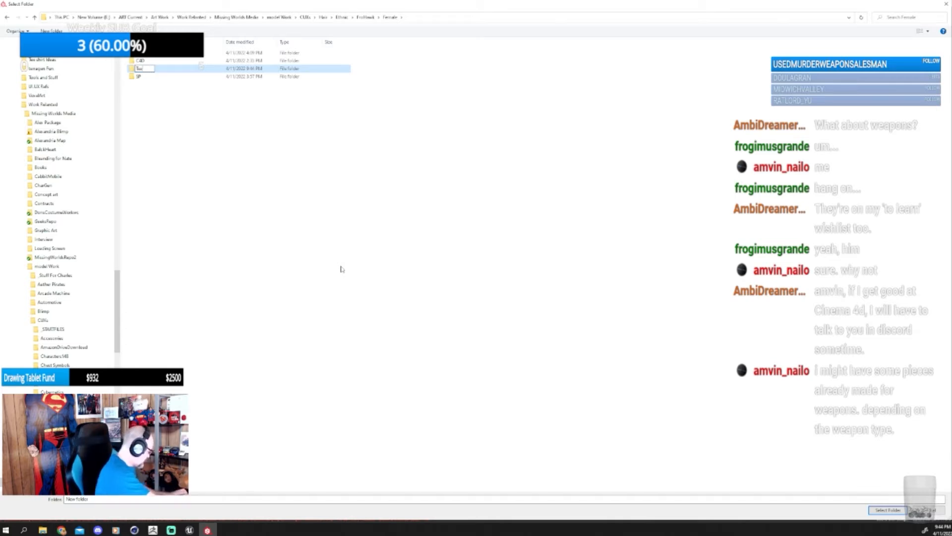
{"action": "type", "text": "tures"}
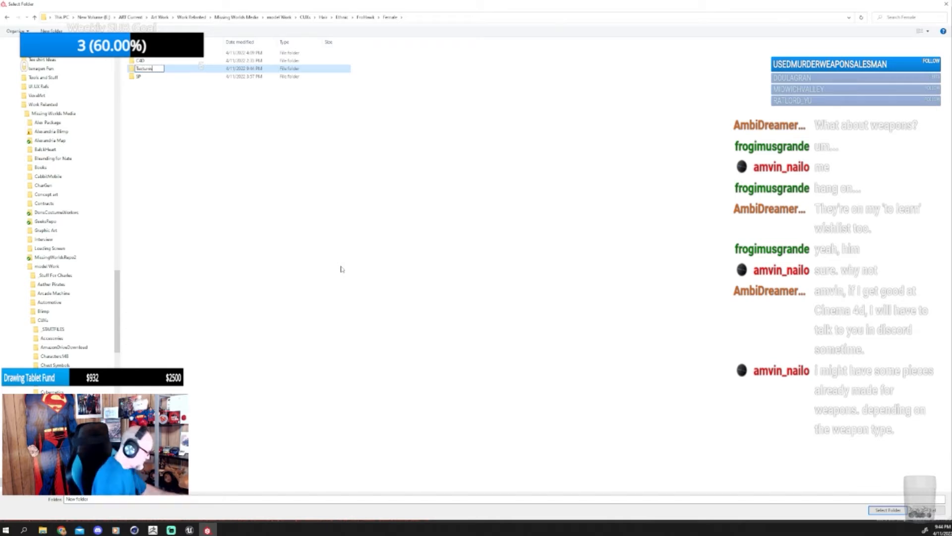
{"action": "key", "text": "Return"}
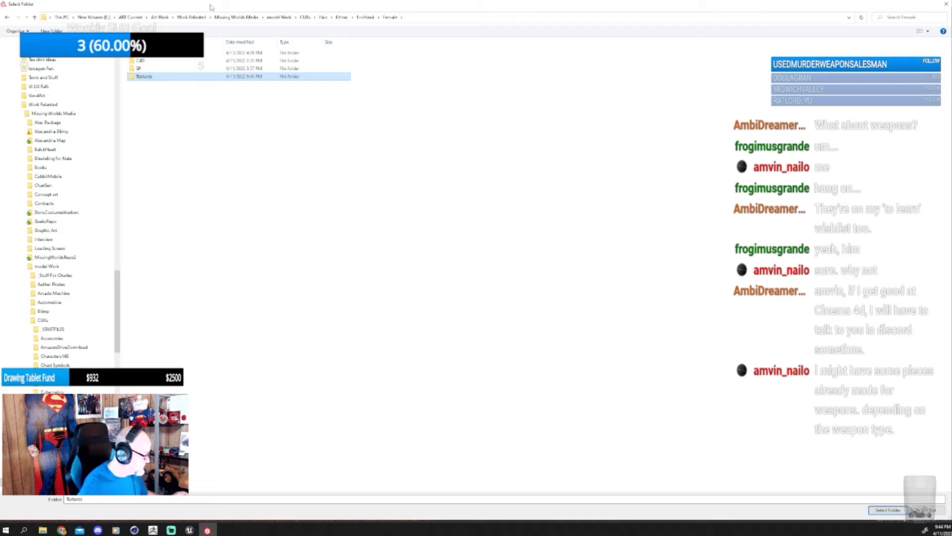
{"action": "double_click", "coordinate": [188, 80]}
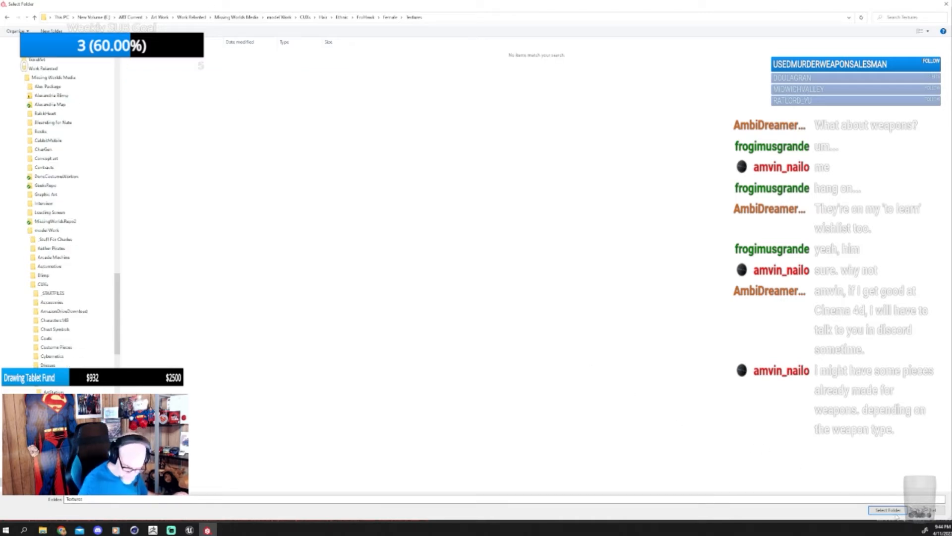
{"action": "left_click", "coordinate": [889, 511]}
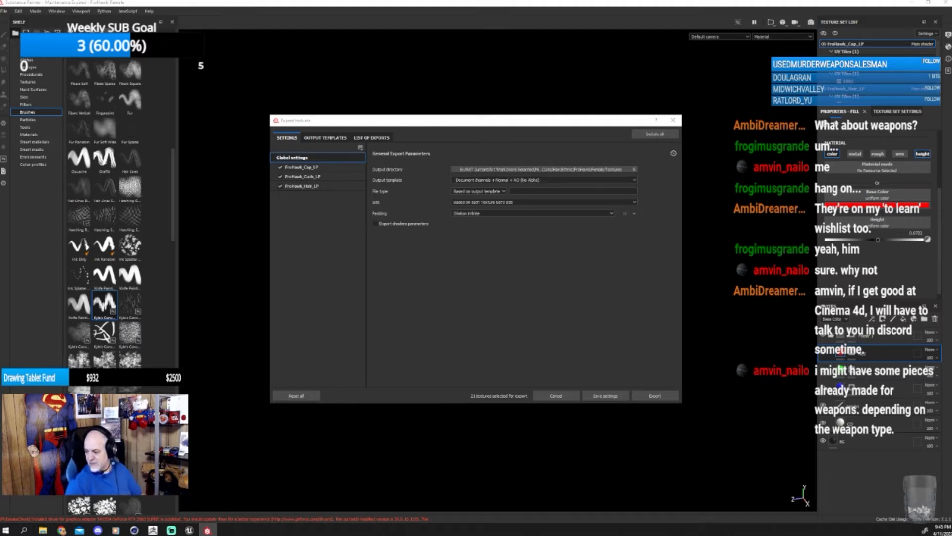
- Switch to Unreal Editor and review the female hair data table DTHair in the Female > CostumeData folder
{"action": "mouse_move", "coordinate": [951, 61]}
{"action": "left_mouse_down"}
{"action": "mouse_move", "coordinate": [421, 15]}
{"action": "mouse_move", "coordinate": [483, 21]}
{"action": "left_mouse_up"}
{"action": "double_click", "coordinate": [483, 21]}
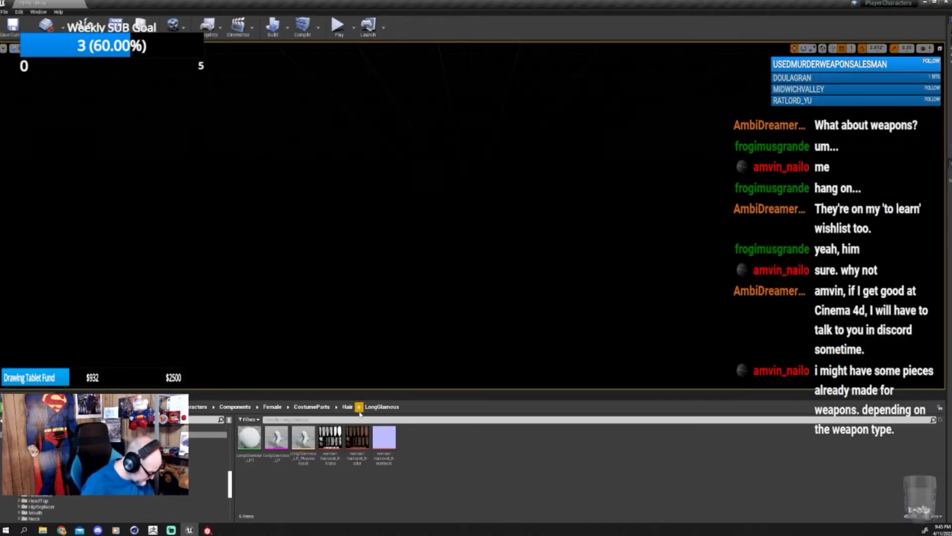
{"action": "left_click", "coordinate": [347, 407]}
{"action": "left_click", "coordinate": [311, 406]}
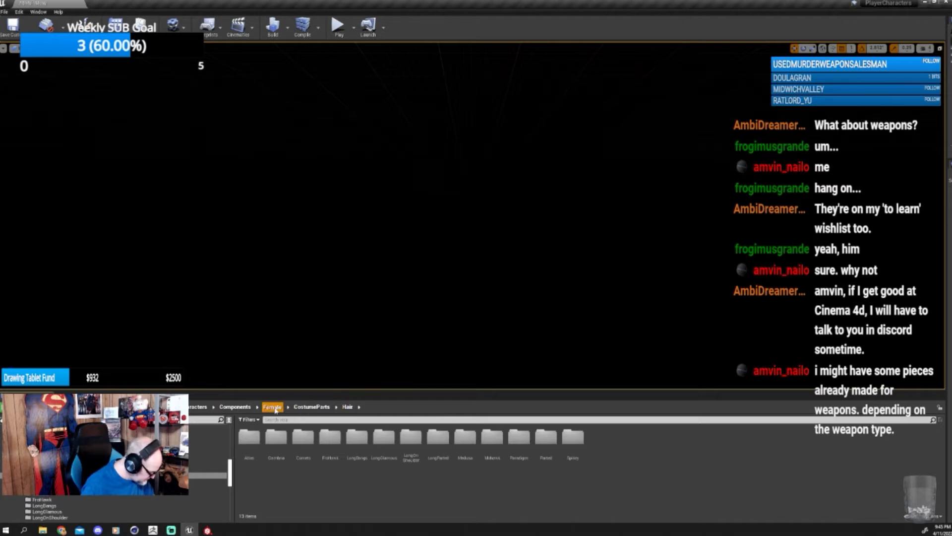
{"action": "left_click", "coordinate": [272, 407]}
{"action": "double_click", "coordinate": [276, 436]}
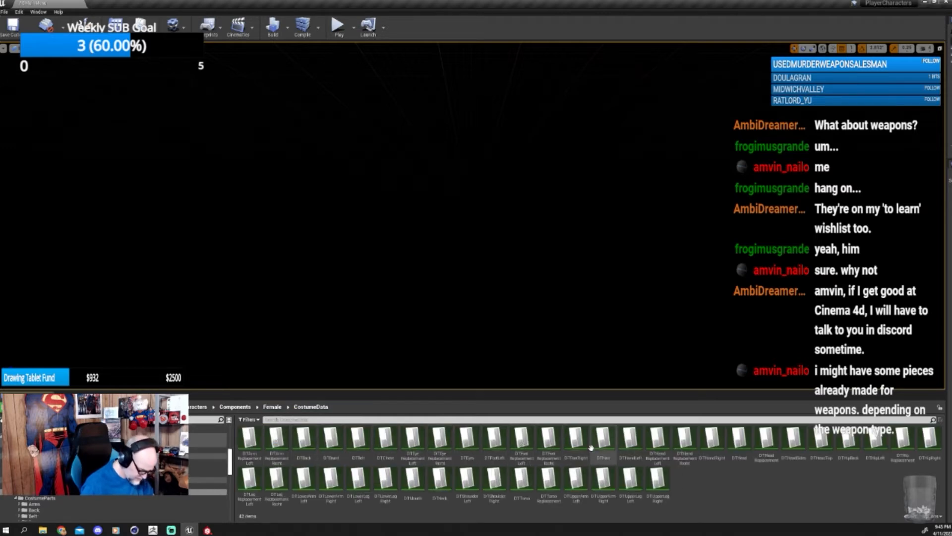
{"action": "left_click", "coordinate": [603, 441]}
{"action": "double_click", "coordinate": [602, 441]}
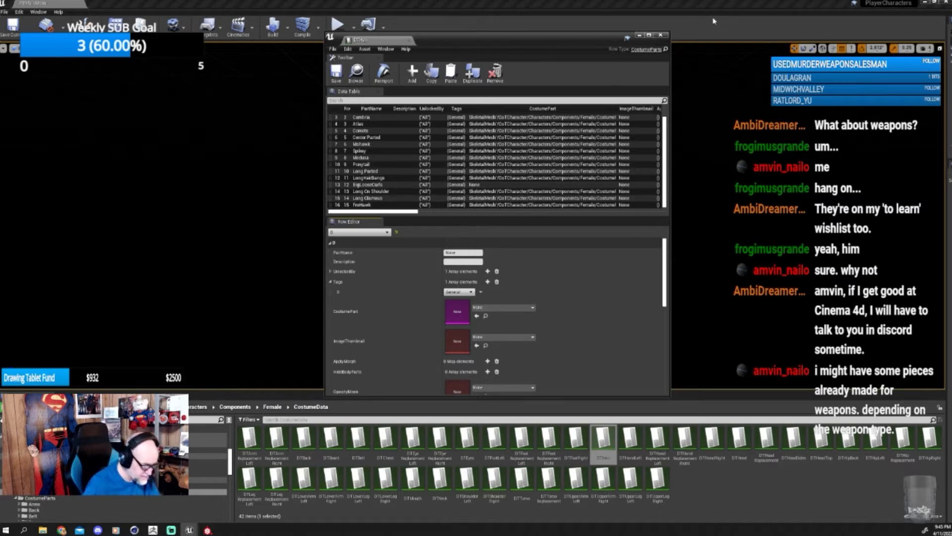
{"action": "left_click", "coordinate": [661, 35]}
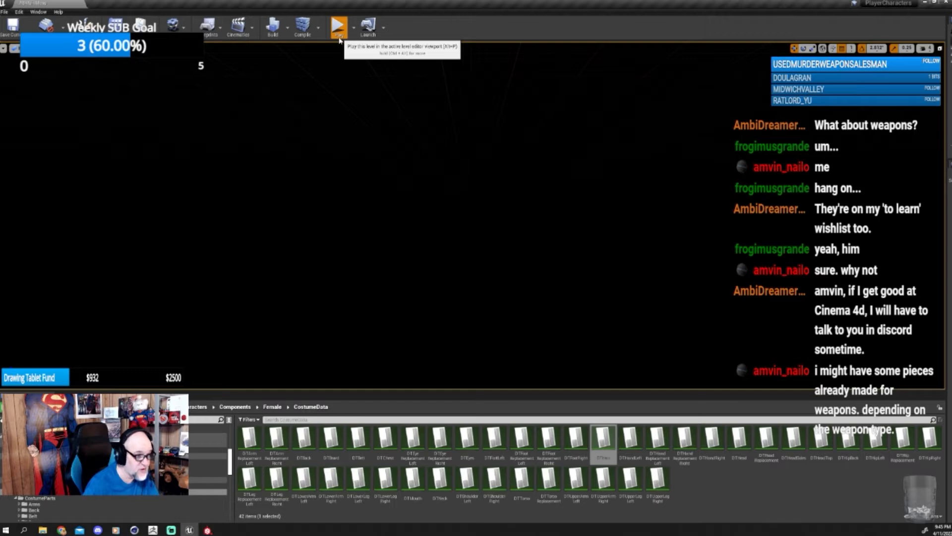
- Play the level and start a new character from the City of Titans main menu
{"action": "left_click", "coordinate": [339, 27]}
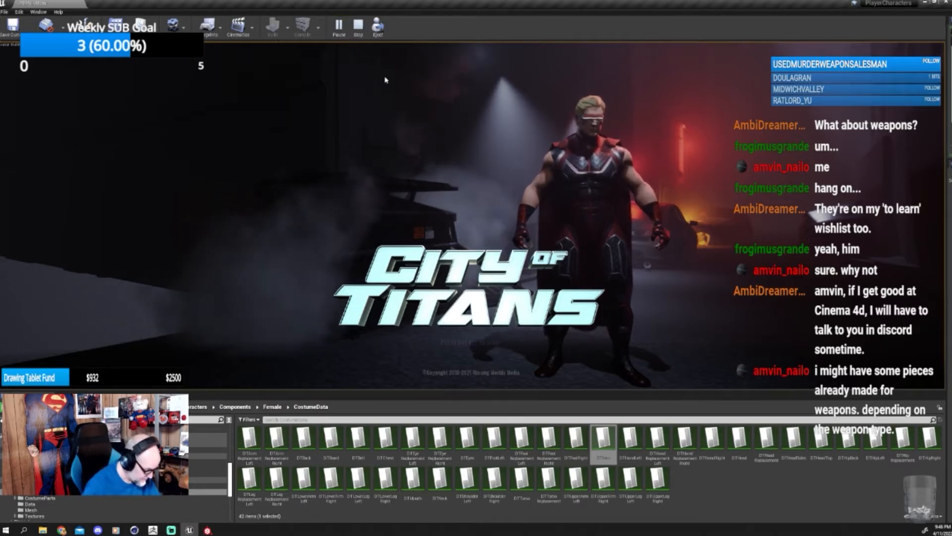
{"action": "left_click", "coordinate": [480, 344]}
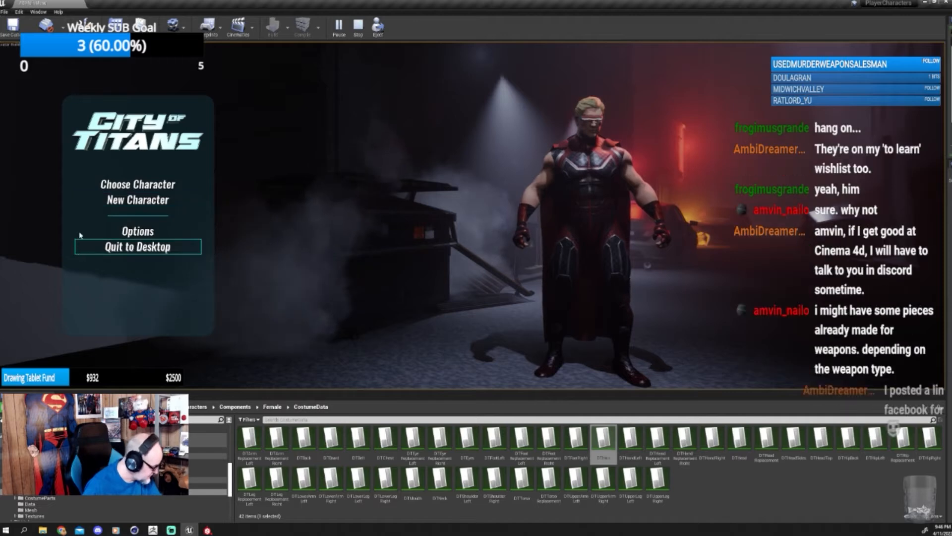
{"action": "left_click", "coordinate": [119, 200]}
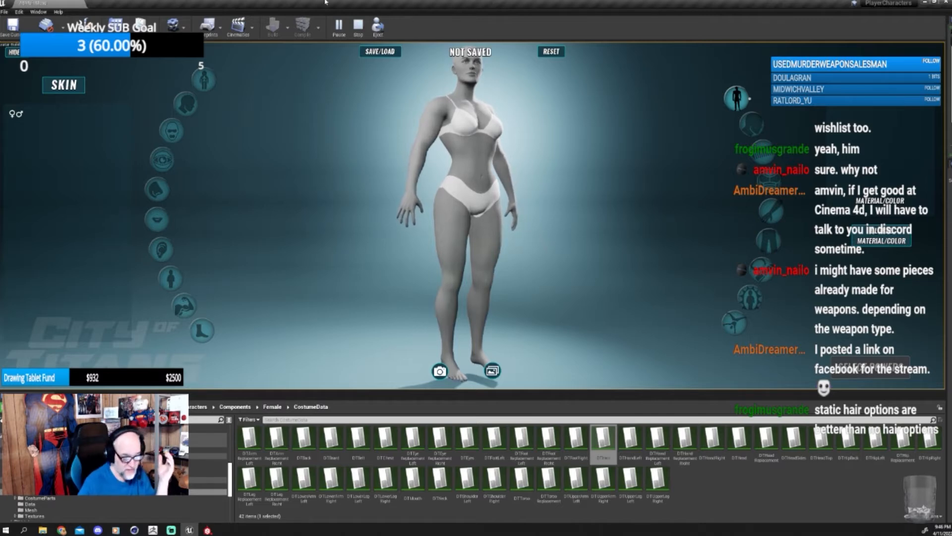
- Return to Substance Painter and export the textures with the Unreal Engine 4 (Packed) template at size 4096
{"action": "left_click", "coordinate": [925, 2]}
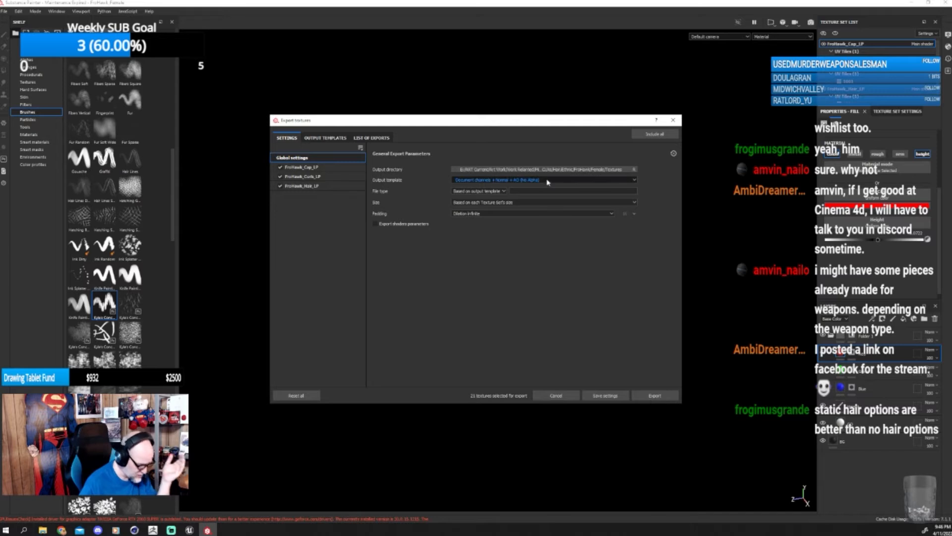
{"action": "left_click", "coordinate": [546, 181]}
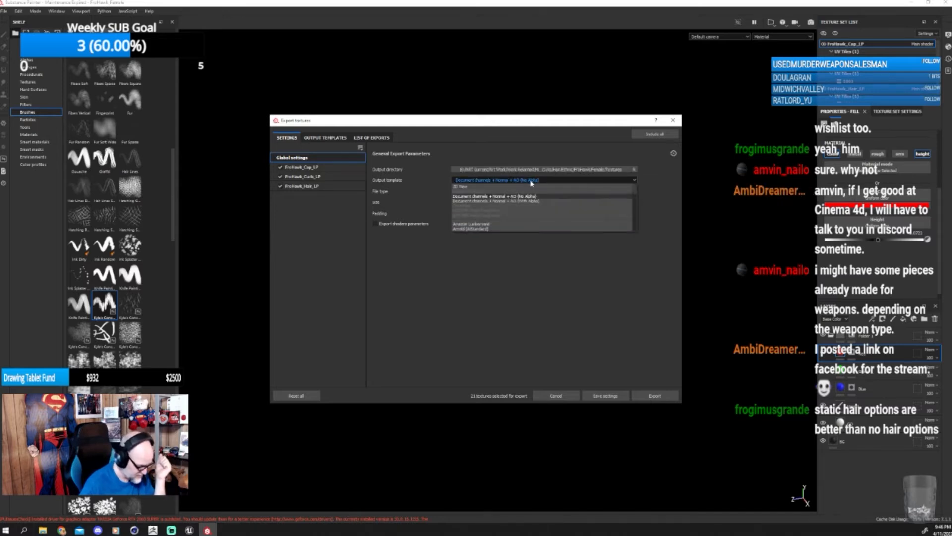
{"action": "scroll", "coordinate": [513, 212], "scroll_direction": "down", "scroll_amount": 5}
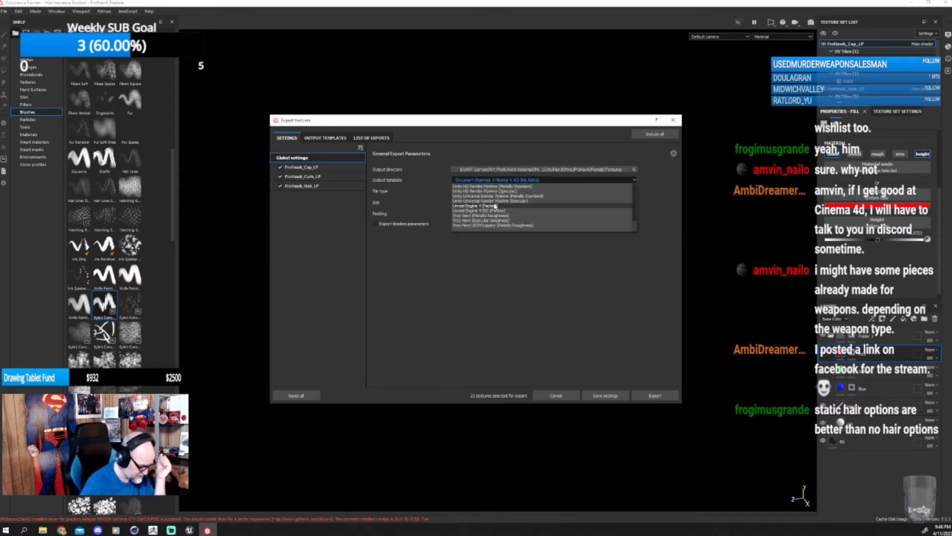
{"action": "left_click", "coordinate": [496, 206]}
{"action": "left_click", "coordinate": [495, 203]}
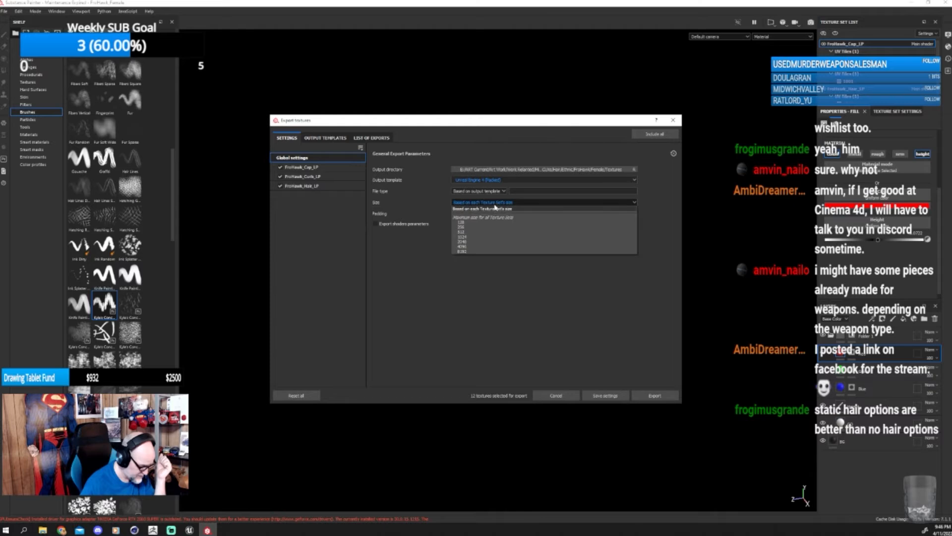
{"action": "left_click", "coordinate": [466, 247]}
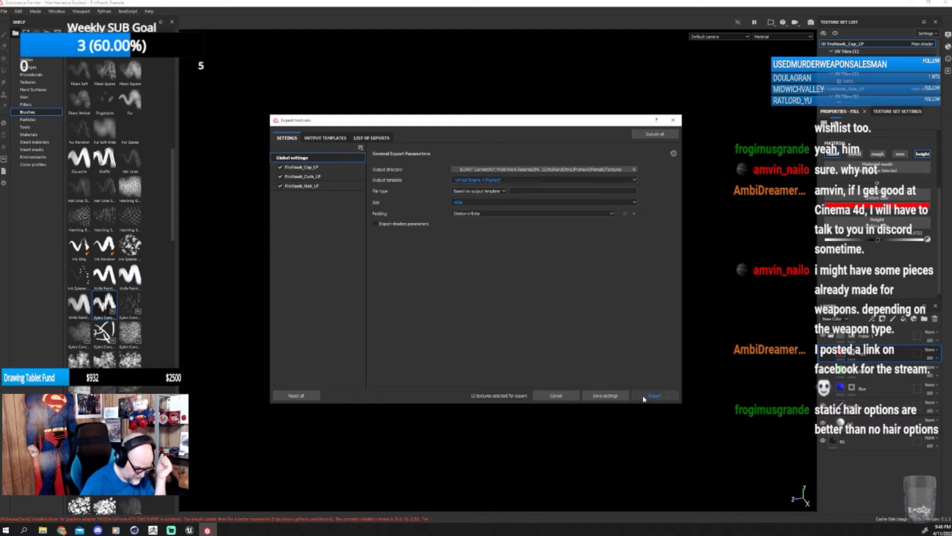
{"action": "left_click", "coordinate": [645, 395]}
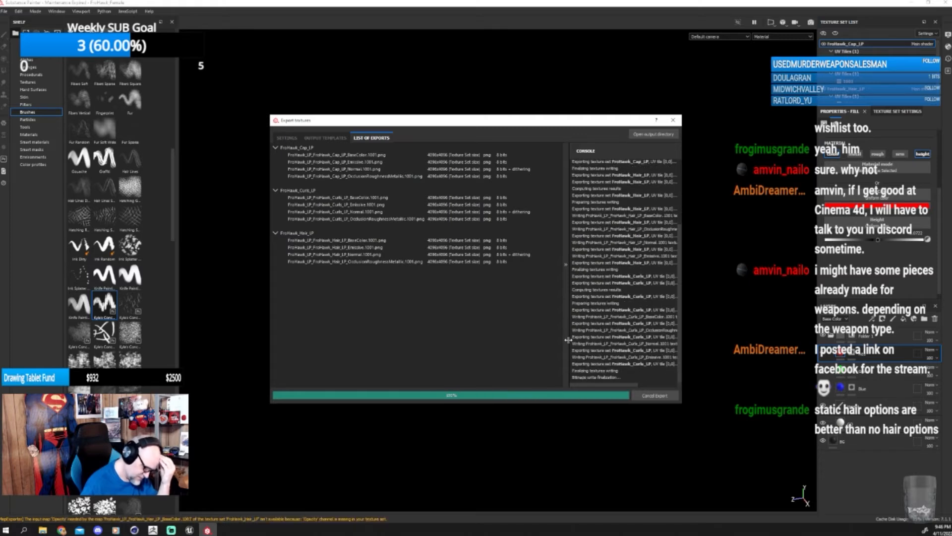
- Open the export output directory and check the exported FroHawk cap, curls and hair textures
{"action": "left_click", "coordinate": [654, 133]}
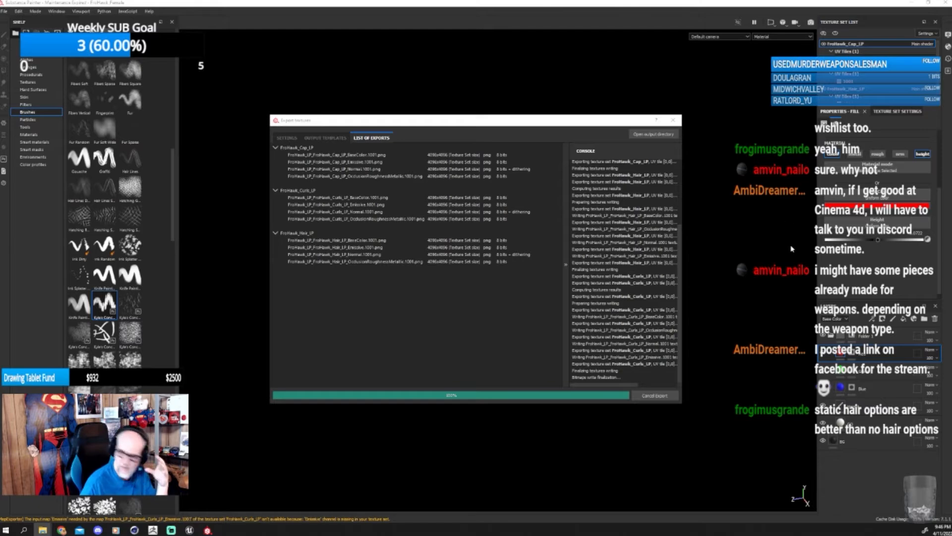
{"action": "left_click_drag", "start_coordinate": [744, 115], "coordinate": [554, 118]}
{"action": "double_click", "coordinate": [554, 118]}
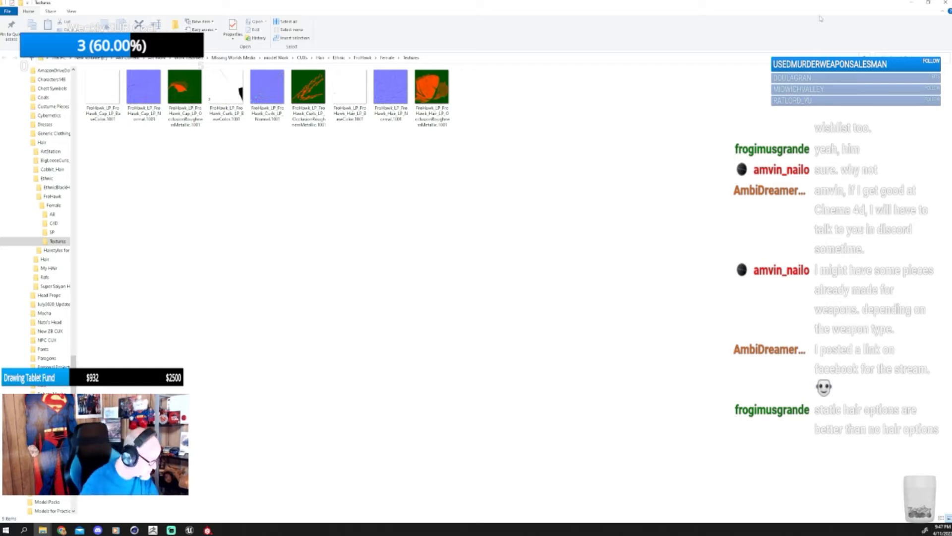
{"action": "left_click", "coordinate": [944, 2]}
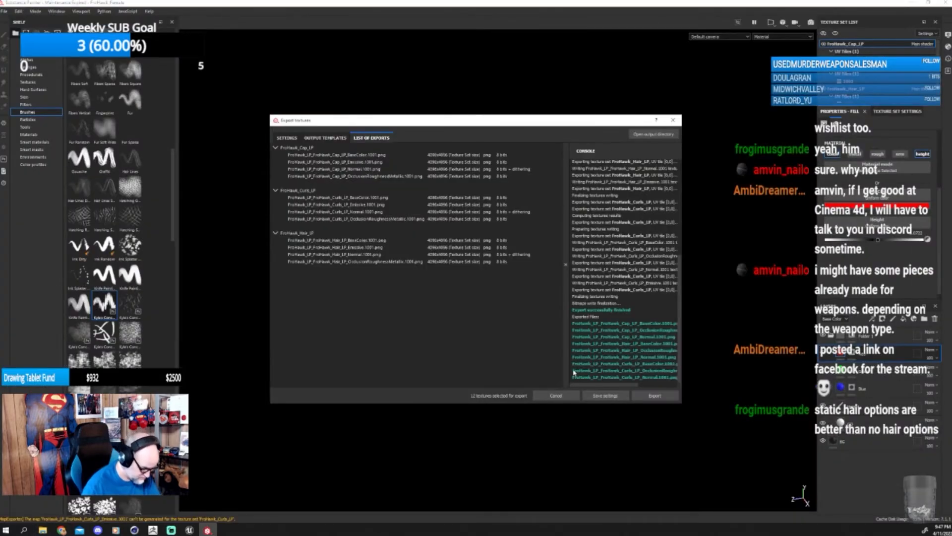
- Save the texture export settings and save the FroHawk_Female project
{"action": "left_click", "coordinate": [605, 395]}
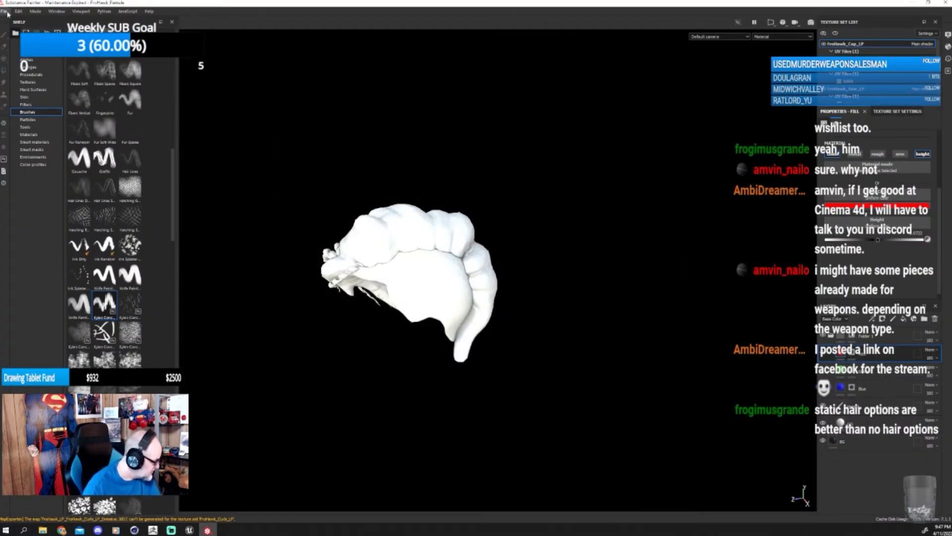
{"action": "left_click", "coordinate": [5, 11]}
{"action": "left_click", "coordinate": [18, 79]}
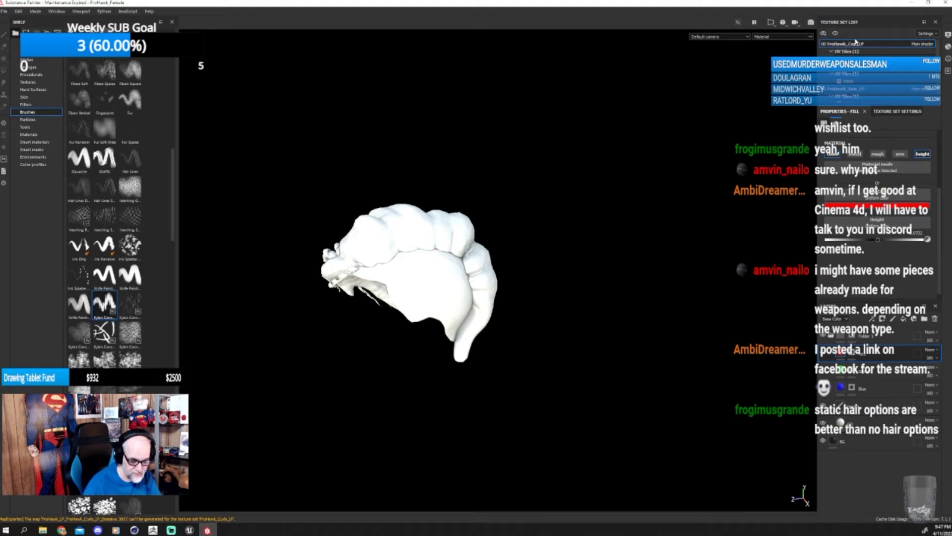
- Close Substance Painter and switch to the character creator running in Unreal Editor
{"action": "left_click", "coordinate": [945, 3]}
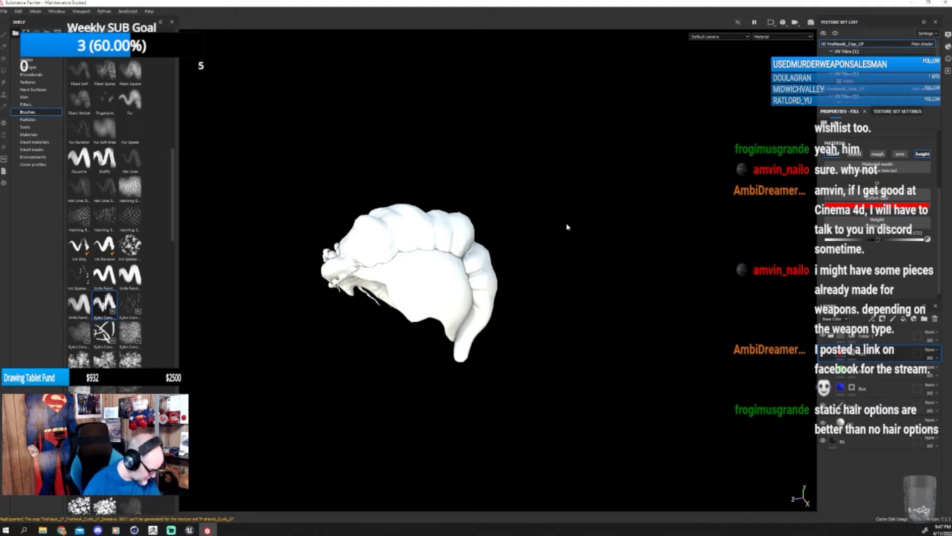
{"action": "left_click", "coordinate": [194, 530]}
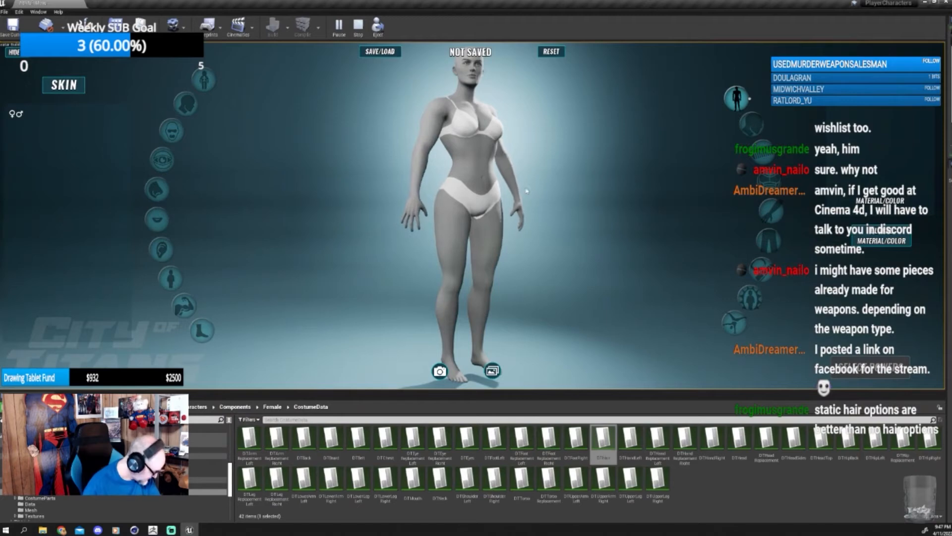
- Load the saved character FroHawk in the character creator
{"action": "left_click", "coordinate": [380, 52]}
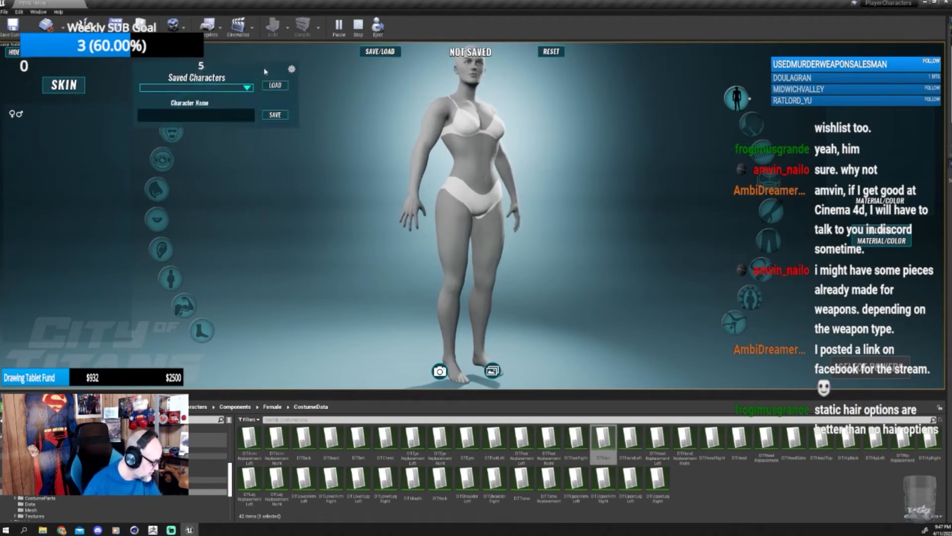
{"action": "left_click", "coordinate": [221, 88]}
{"action": "scroll", "coordinate": [219, 134], "scroll_direction": "down", "scroll_amount": 3}
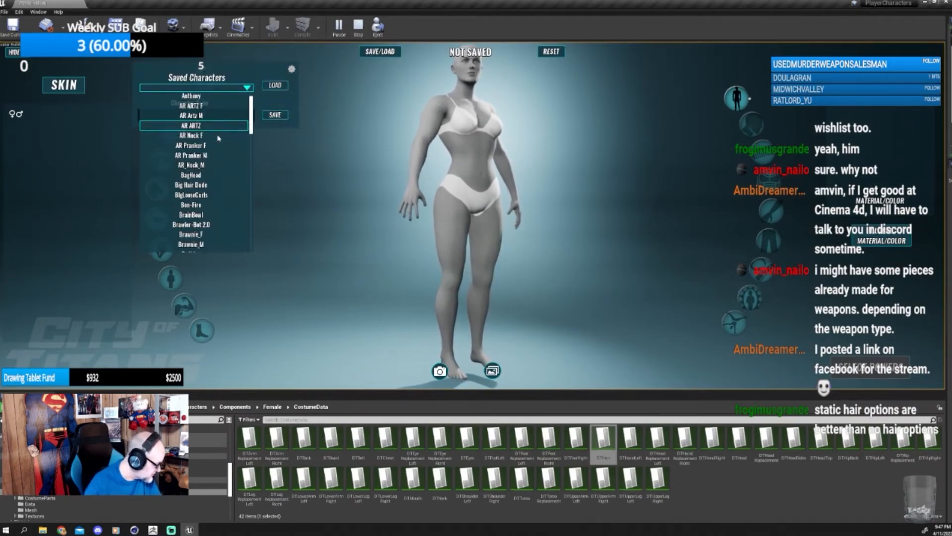
{"action": "scroll", "coordinate": [218, 138], "scroll_direction": "down", "scroll_amount": 5}
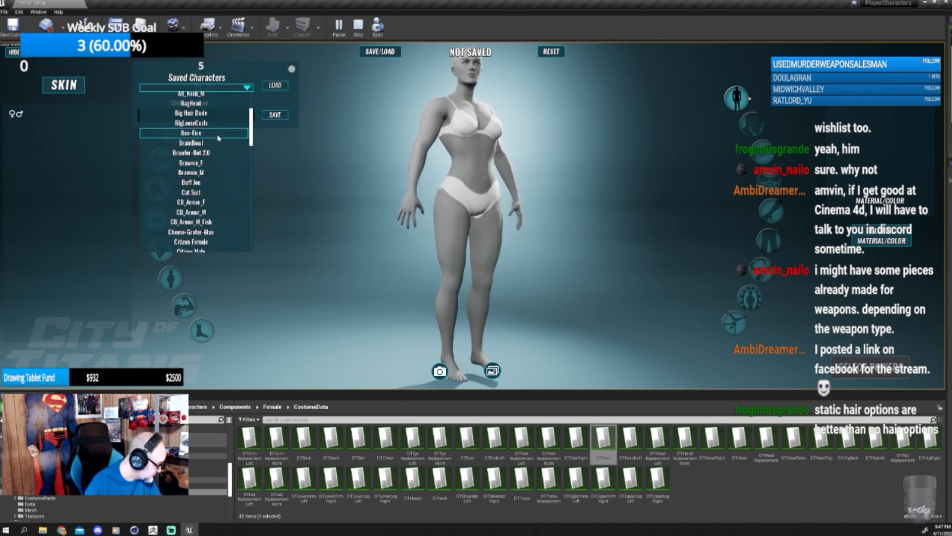
{"action": "scroll", "coordinate": [218, 139], "scroll_direction": "down", "scroll_amount": 2}
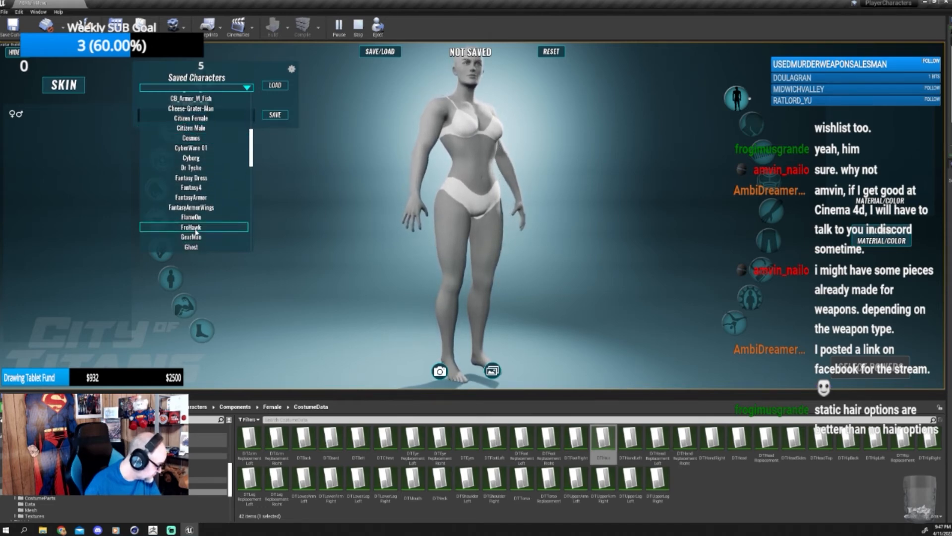
{"action": "left_click", "coordinate": [191, 227]}
{"action": "left_click", "coordinate": [276, 87]}
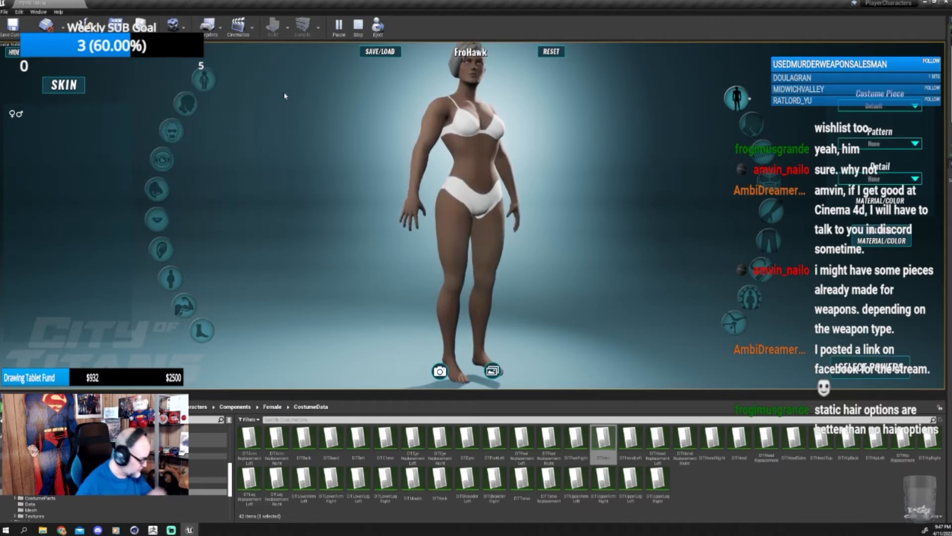
- Recolour the FroHawk hairstyle black, trying a golden yellow first, and save the character
{"action": "scroll", "coordinate": [508, 91], "scroll_direction": "up", "scroll_amount": 5}
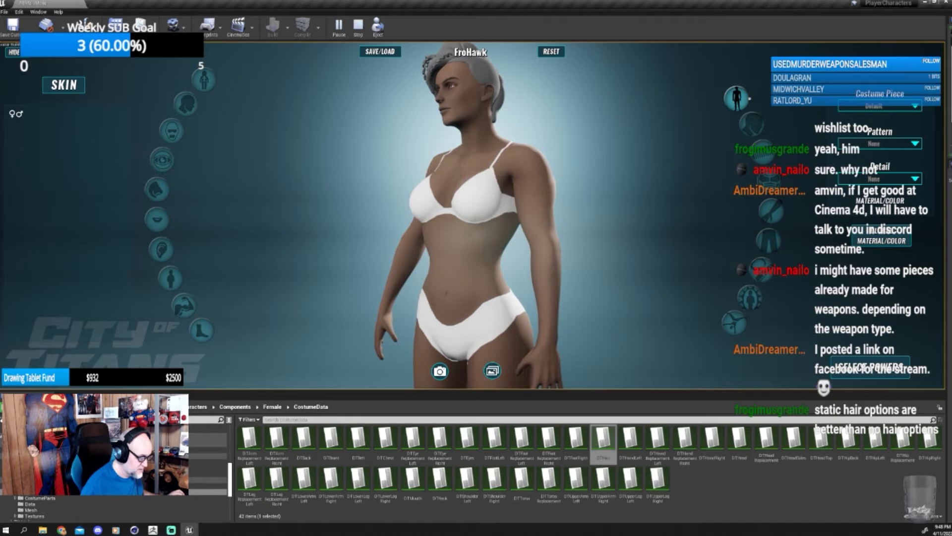
{"action": "left_click_drag", "start_coordinate": [507, 90], "coordinate": [674, 199]}
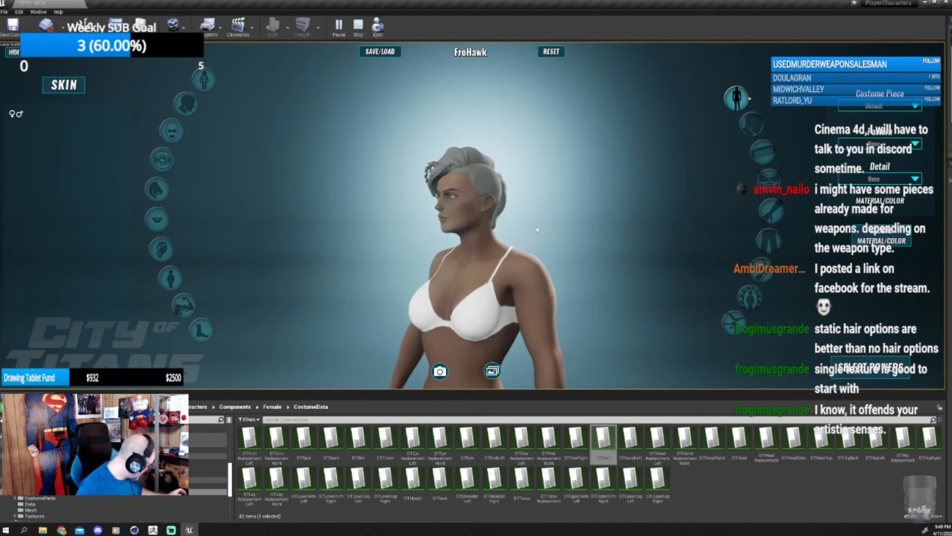
{"action": "mouse_move", "coordinate": [726, 186]}
{"action": "left_mouse_down"}
{"action": "mouse_move", "coordinate": [803, 191]}
{"action": "mouse_move", "coordinate": [726, 186]}
{"action": "left_mouse_up"}
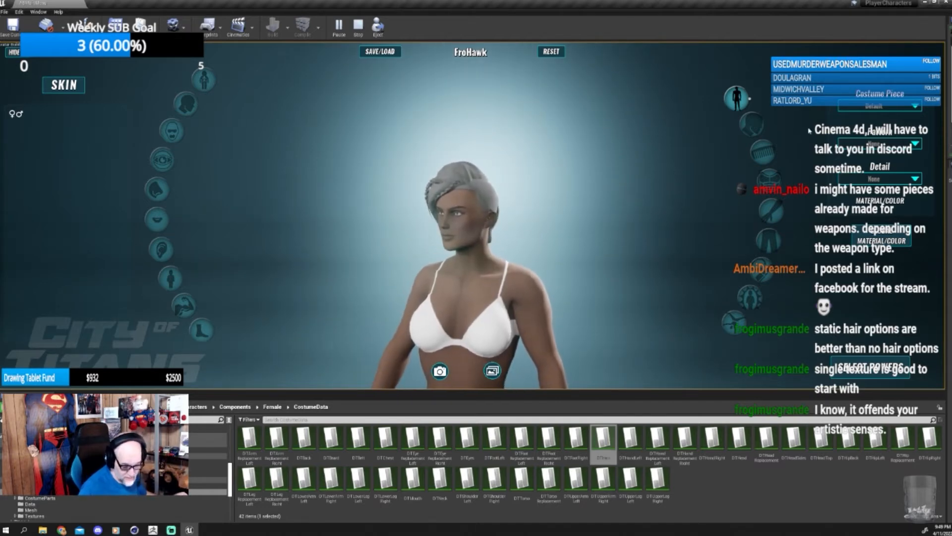
{"action": "left_click", "coordinate": [766, 158]}
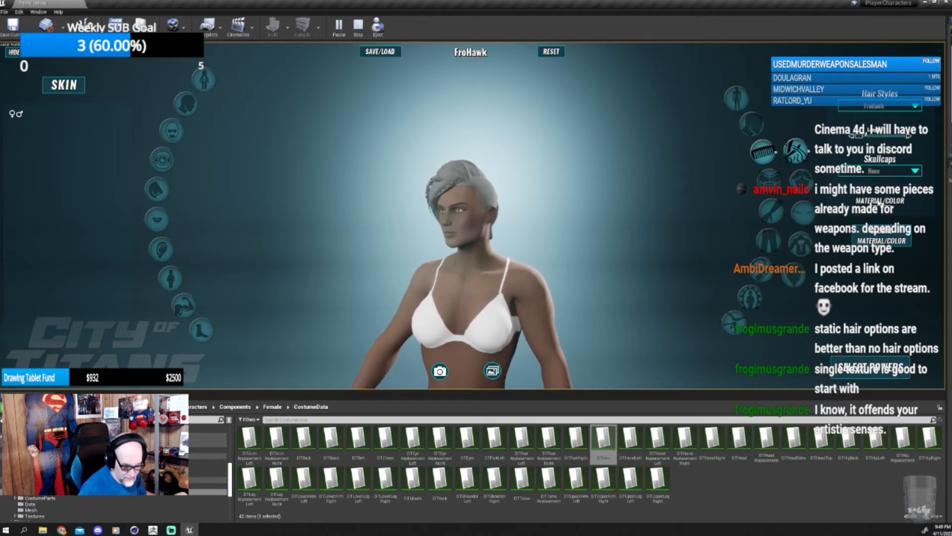
{"action": "left_click", "coordinate": [880, 200]}
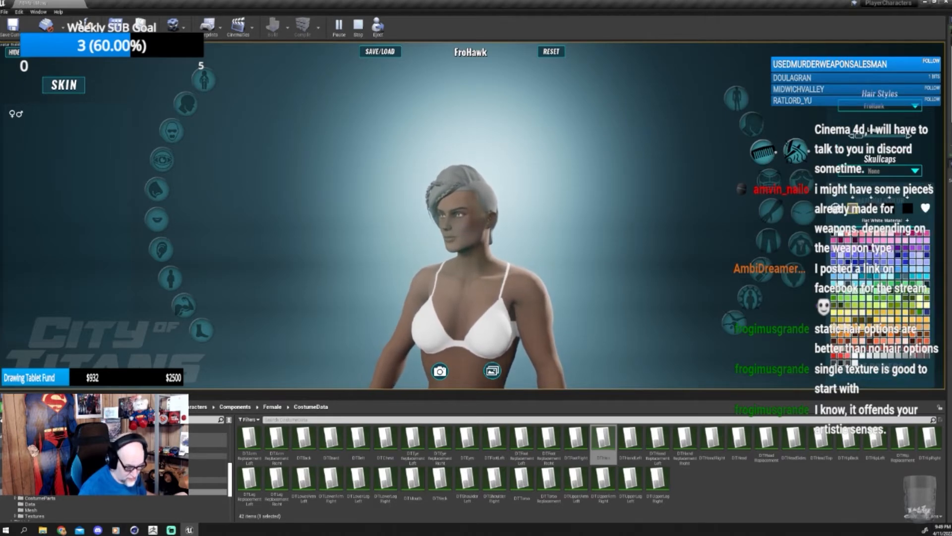
{"action": "left_click", "coordinate": [851, 240]}
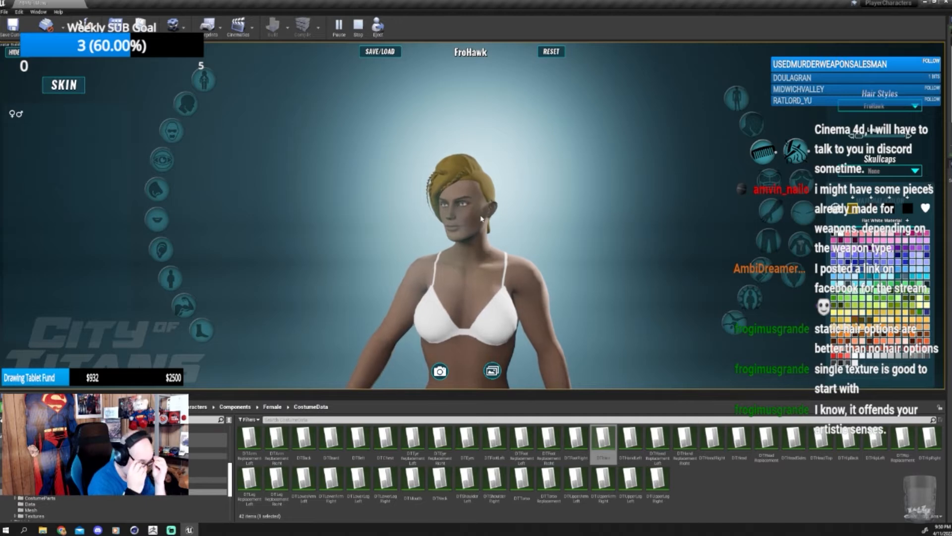
{"action": "left_click", "coordinate": [834, 233]}
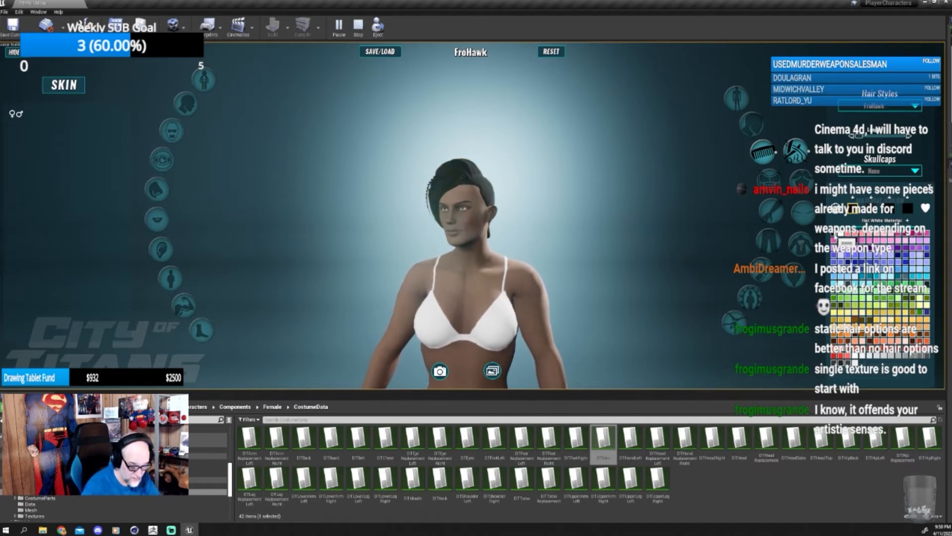
{"action": "left_click_drag", "start_coordinate": [471, 248], "coordinate": [446, 247]}
{"action": "left_click", "coordinate": [369, 56]}
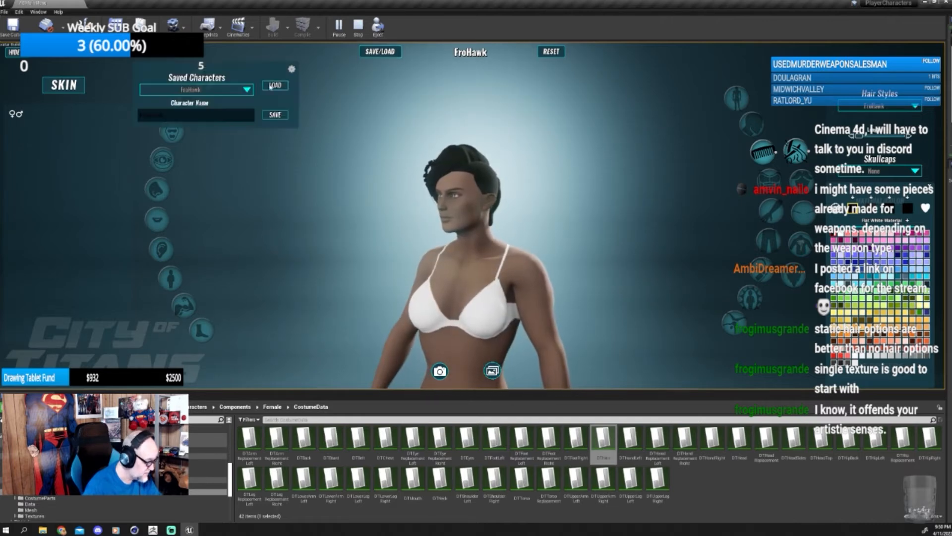
{"action": "left_click", "coordinate": [276, 118]}
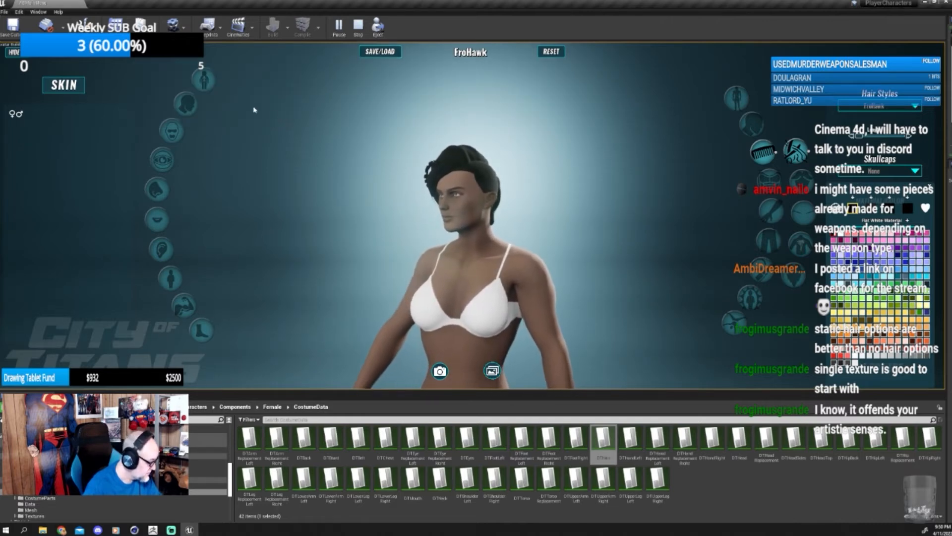
- Load the saved character Goth Lady and examine her long hair up close
{"action": "left_click", "coordinate": [376, 54]}
{"action": "left_click", "coordinate": [236, 90]}
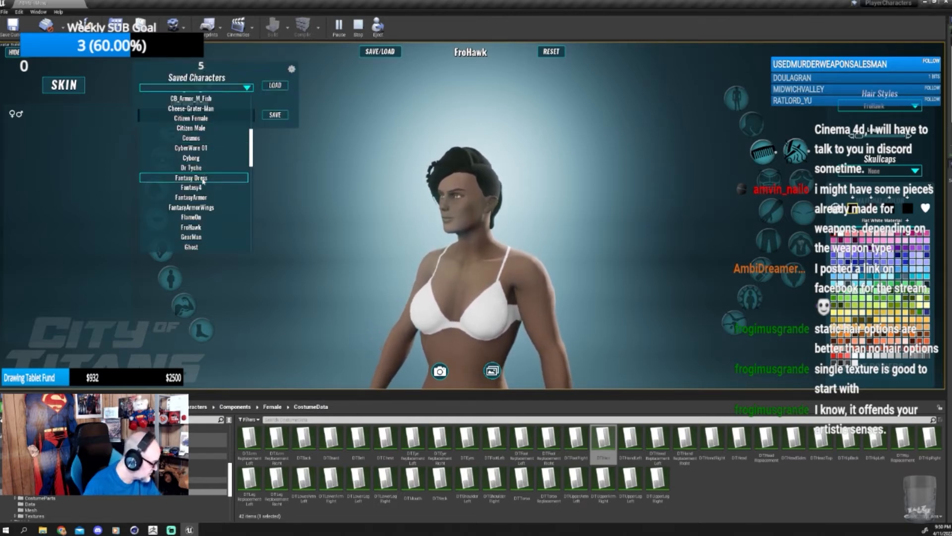
{"action": "scroll", "coordinate": [204, 181], "scroll_direction": "down", "scroll_amount": 2}
{"action": "scroll", "coordinate": [205, 181], "scroll_direction": "down", "scroll_amount": 1}
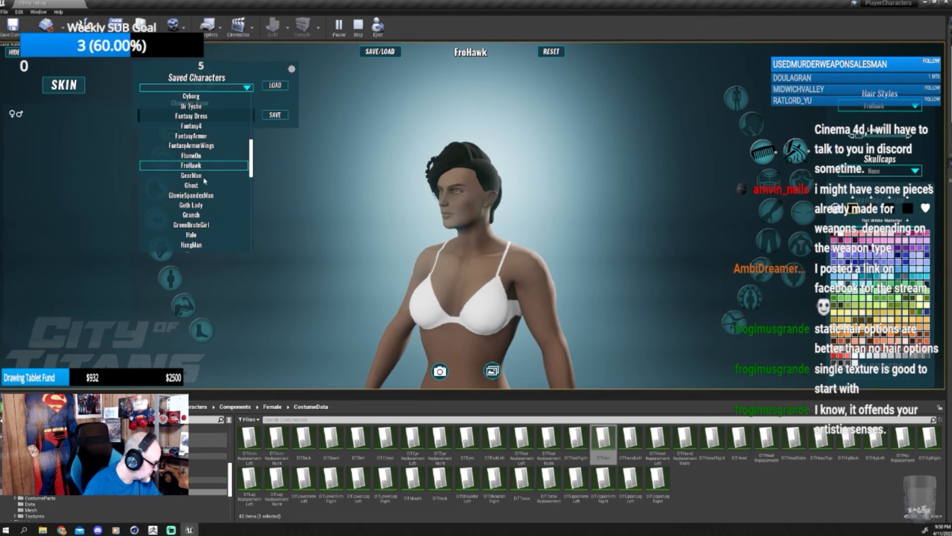
{"action": "left_click", "coordinate": [201, 205]}
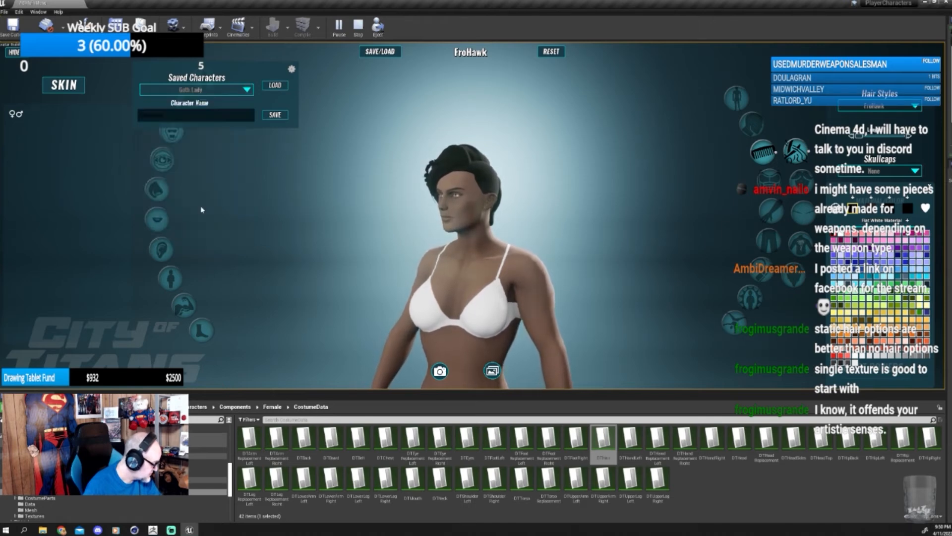
{"action": "left_click", "coordinate": [275, 86]}
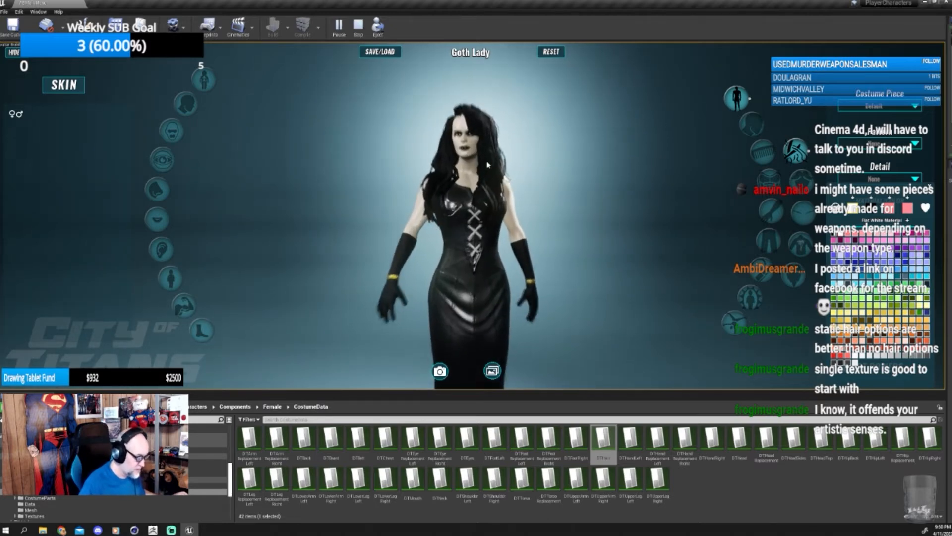
{"action": "scroll", "coordinate": [485, 185], "scroll_direction": "up", "scroll_amount": 4}
{"action": "left_click_drag", "start_coordinate": [485, 185], "coordinate": [485, 262]}
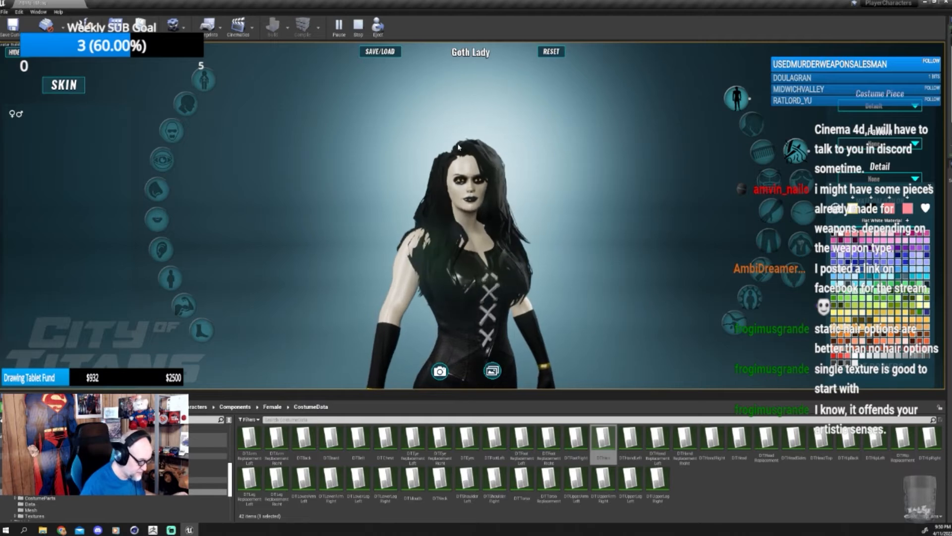
{"action": "scroll", "coordinate": [458, 147], "scroll_direction": "up", "scroll_amount": 2}
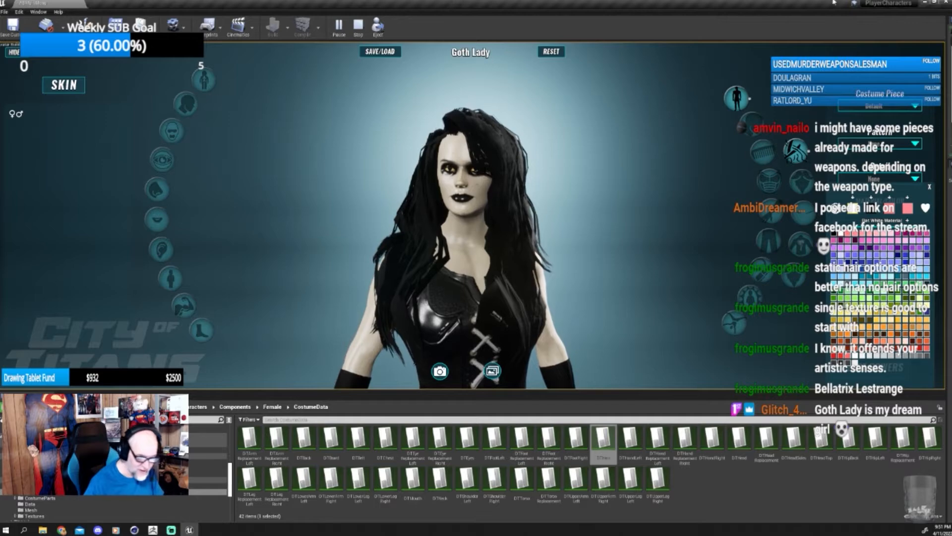
- Stop the play session, minimize the Unreal editor and switch to ZBrush
{"action": "left_click", "coordinate": [358, 25]}
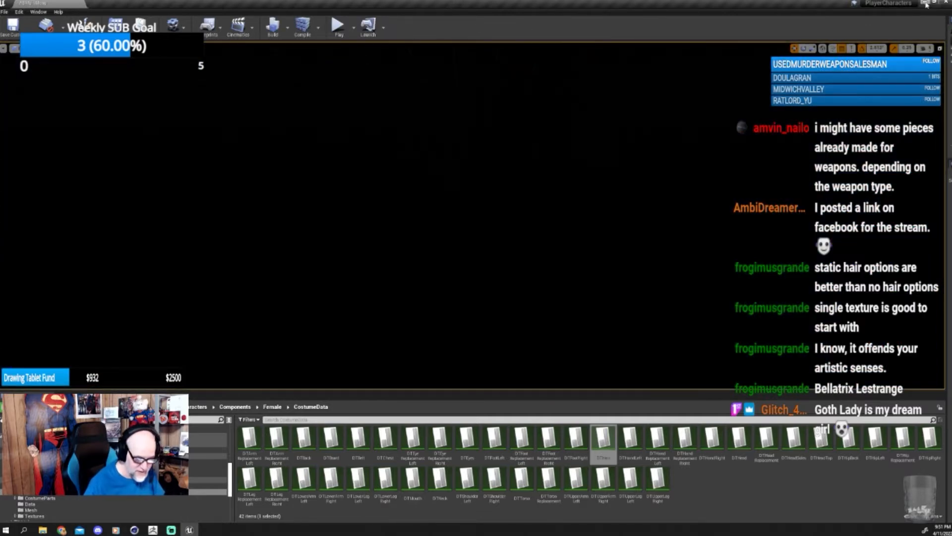
{"action": "left_click", "coordinate": [925, 3]}
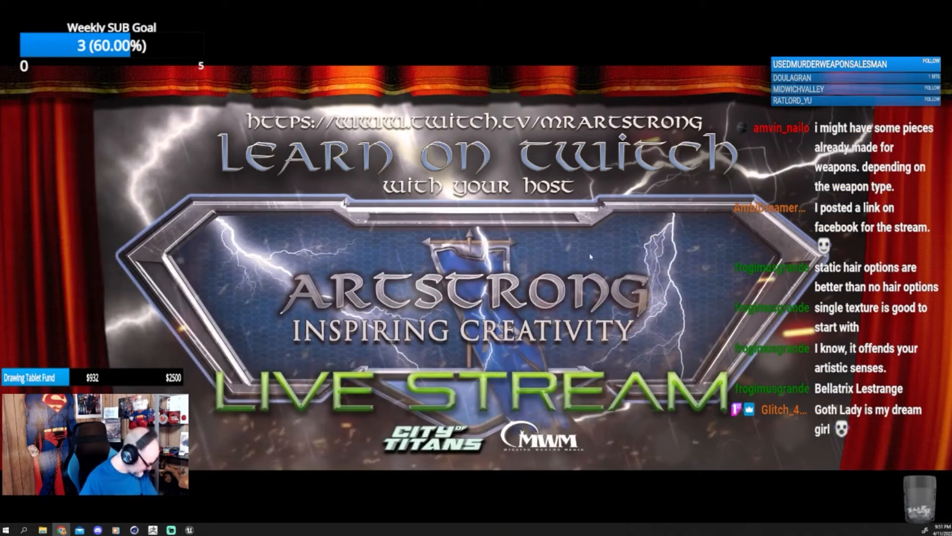
{"action": "left_click", "coordinate": [153, 530]}
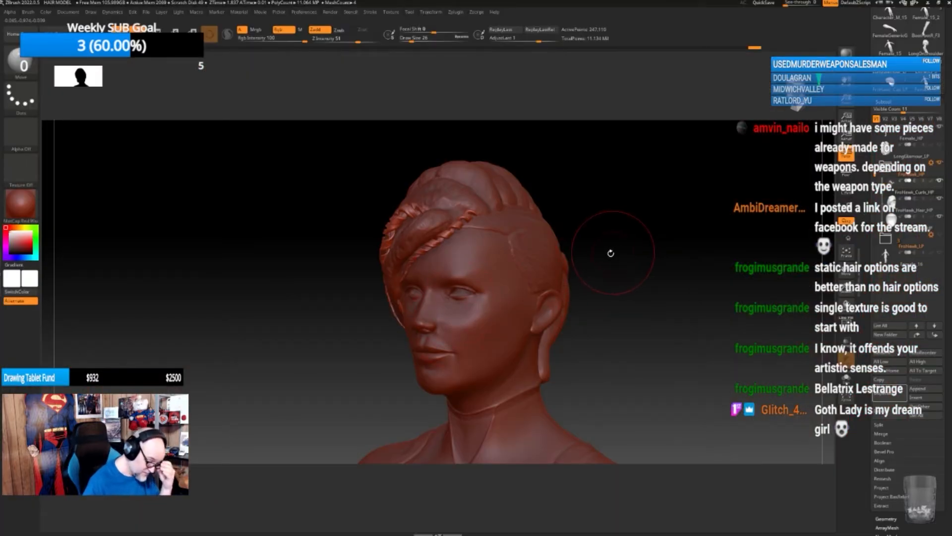
- Collapse the FroHawk_HP and FroHawk_LP subtool folders, hide the high-poly folder and show the low-poly one
{"action": "left_click_drag", "start_coordinate": [655, 273], "coordinate": [650, 268], "text": "alt"}
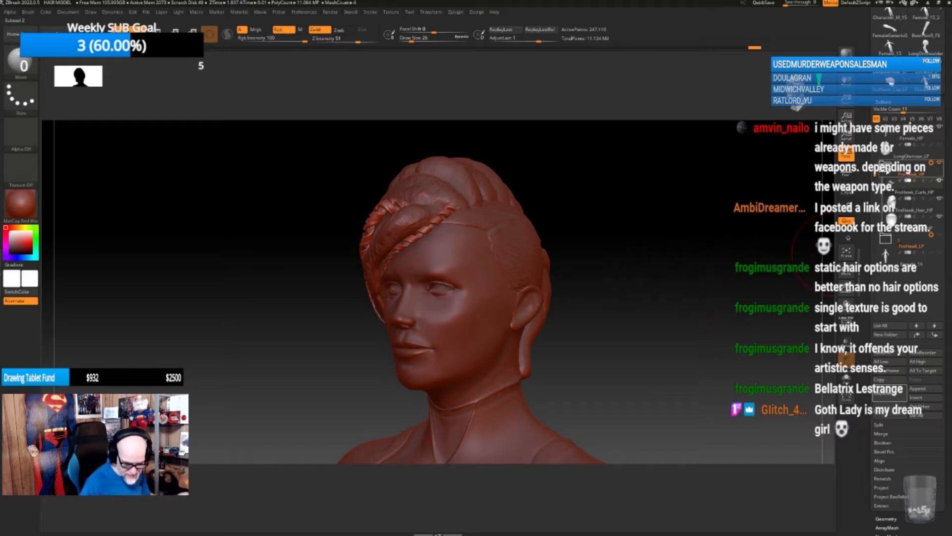
{"action": "left_click", "coordinate": [888, 171]}
{"action": "left_click", "coordinate": [885, 188]}
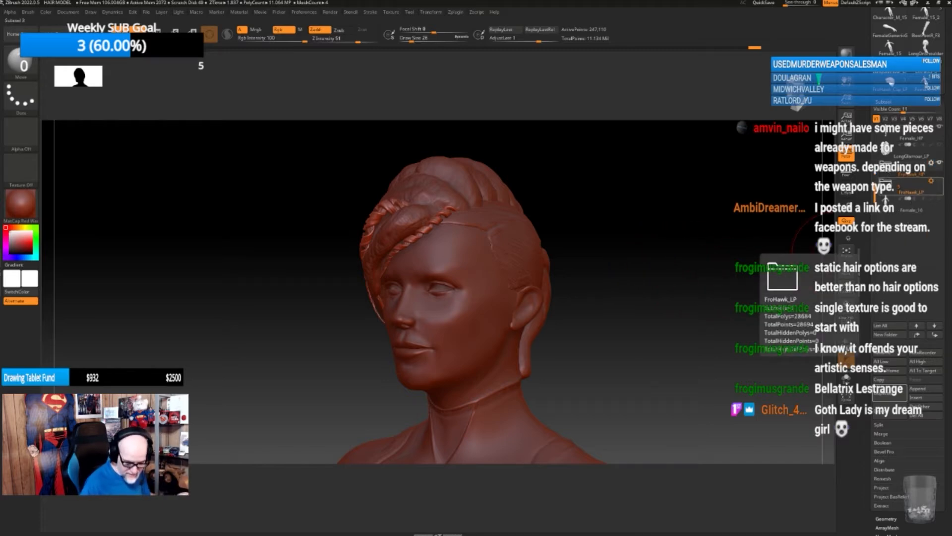
{"action": "left_click", "coordinate": [932, 170]}
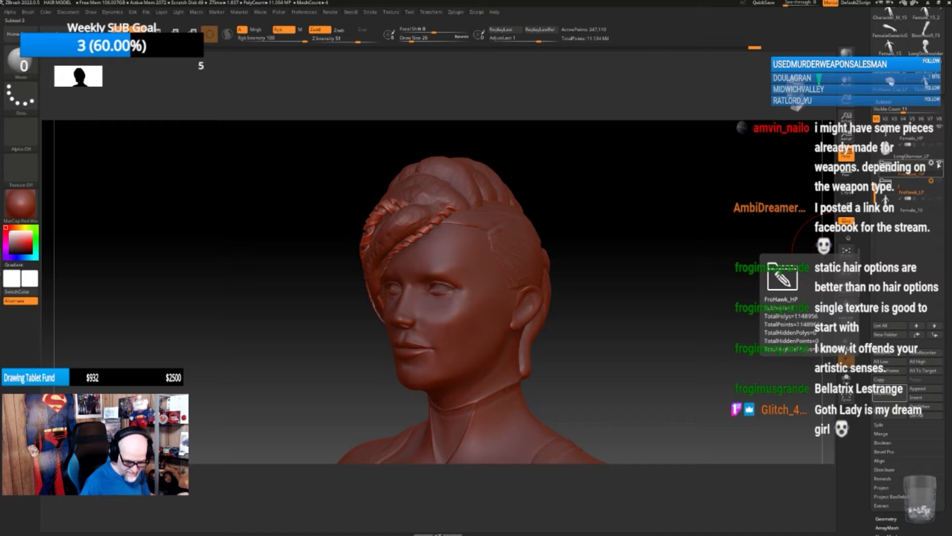
{"action": "left_click", "coordinate": [917, 185]}
{"action": "left_click", "coordinate": [941, 182]}
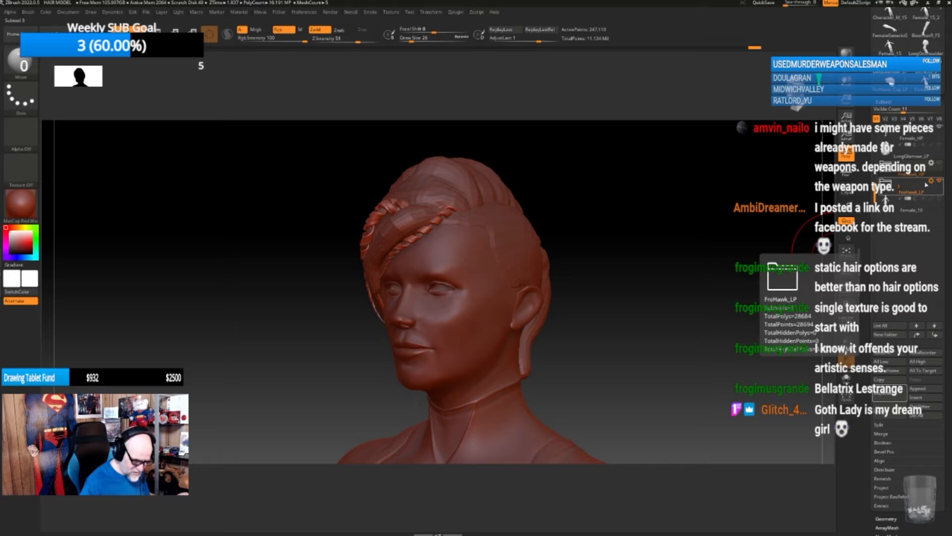
- Duplicate the FroHawk_LP folder with all its subtools and hide the original folder
{"action": "left_click", "coordinate": [890, 392]}
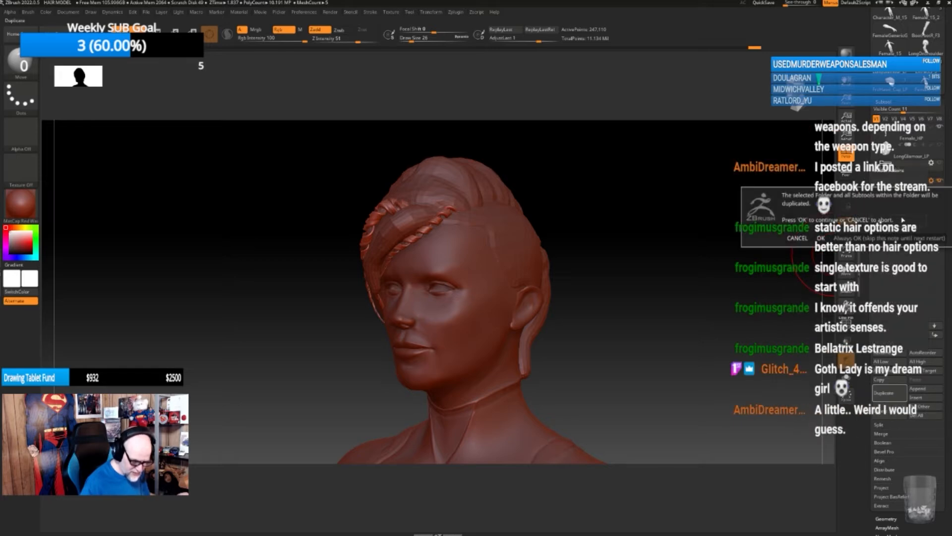
{"action": "left_click", "coordinate": [821, 238]}
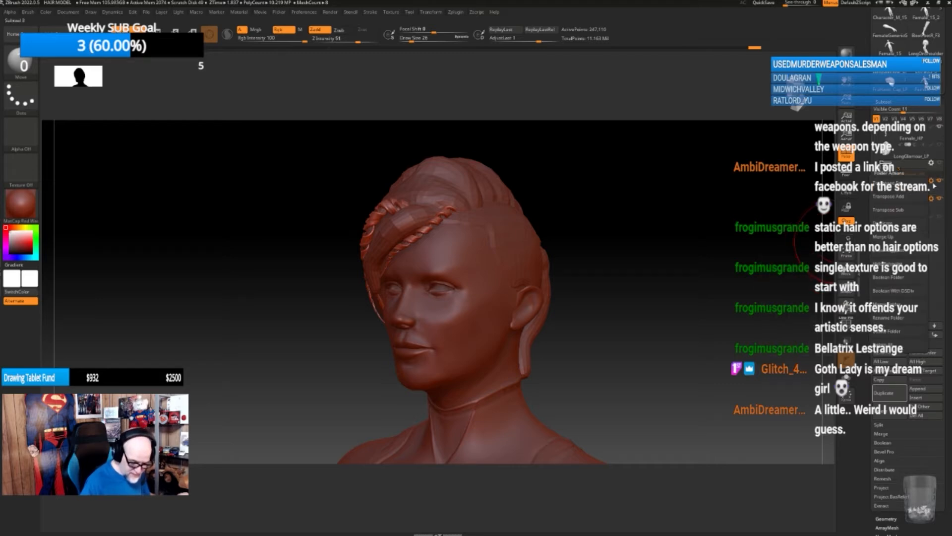
{"action": "left_click", "coordinate": [939, 181]}
- Expand the duplicated FroHawk_LP folder and move its cap, hair and curls subtools out of it, below Female_16
{"action": "left_click", "coordinate": [886, 202]}
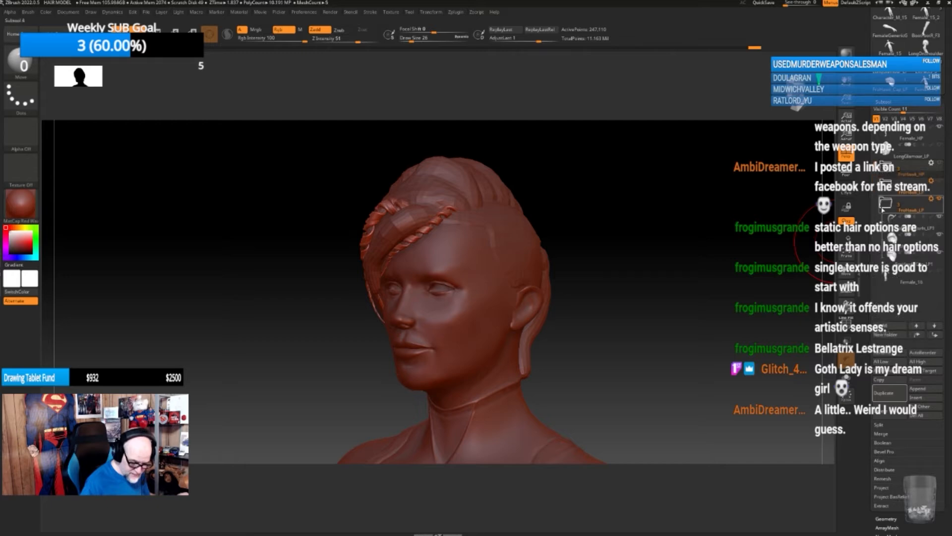
{"action": "mouse_move", "coordinate": [902, 235]}
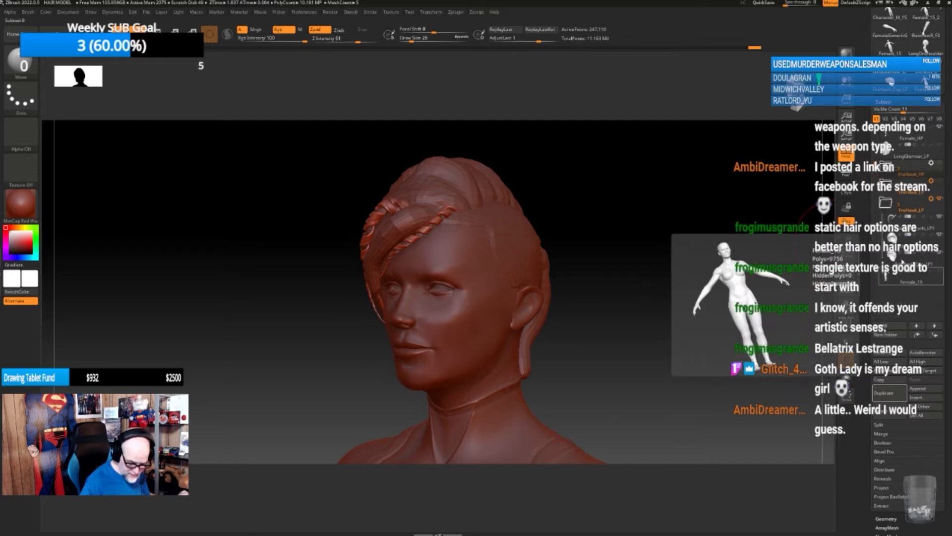
{"action": "left_click_drag", "start_coordinate": [914, 259], "coordinate": [913, 298]}
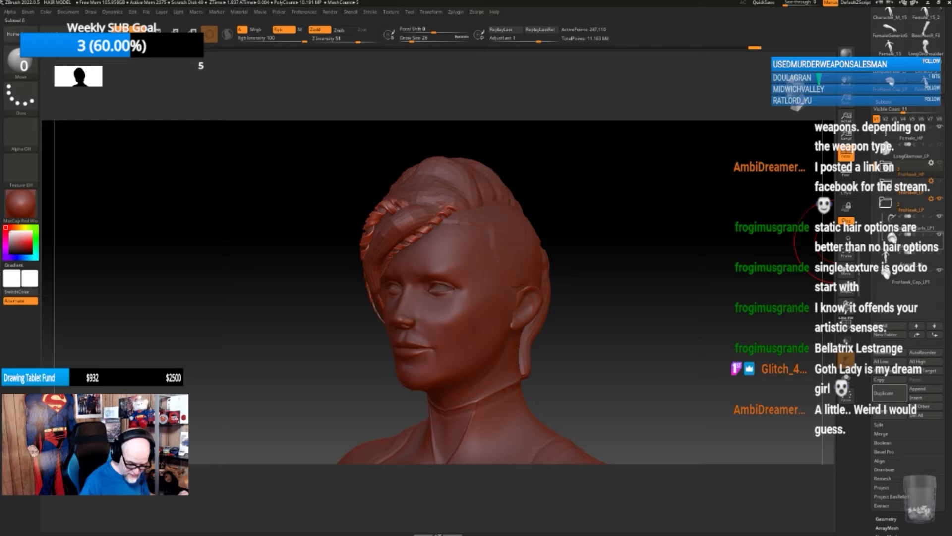
{"action": "left_click_drag", "start_coordinate": [912, 243], "coordinate": [913, 297]}
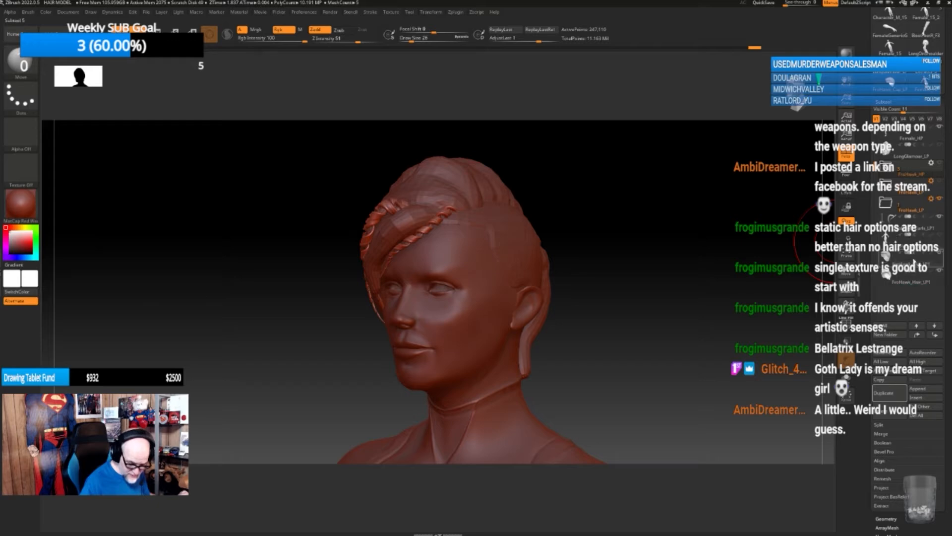
{"action": "left_click_drag", "start_coordinate": [914, 261], "coordinate": [913, 262]}
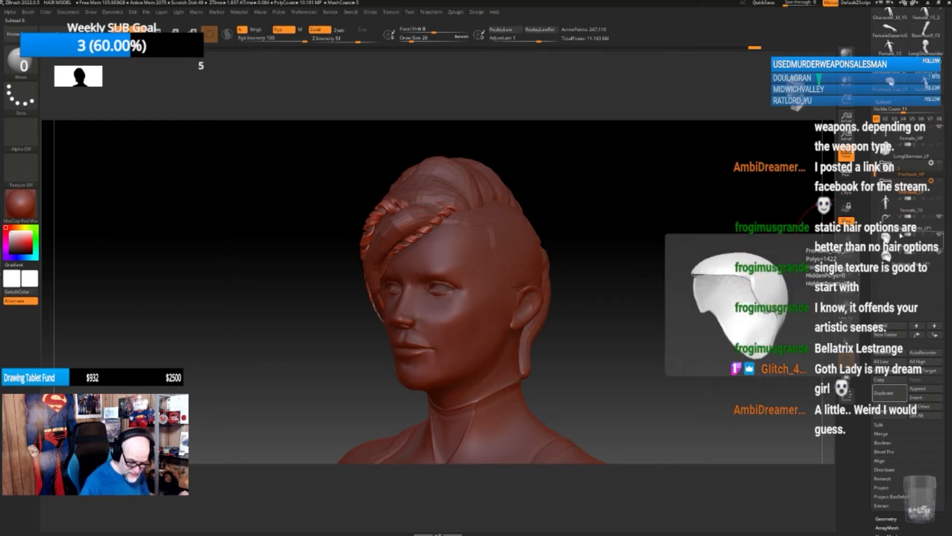
{"action": "mouse_move", "coordinate": [897, 219]}
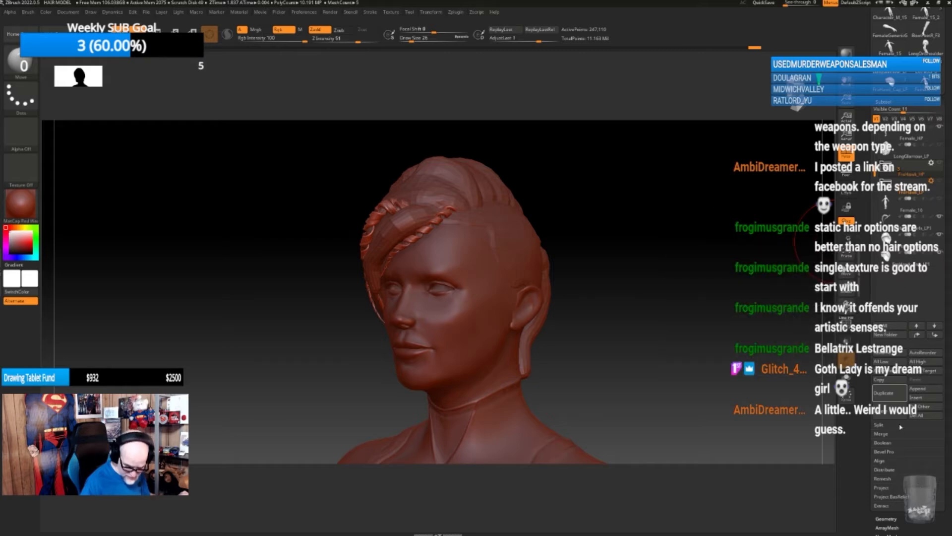
- Try merging the selected high-poly curls subtool with the hair subtool below it, and undo the merge
{"action": "left_click", "coordinate": [887, 434]}
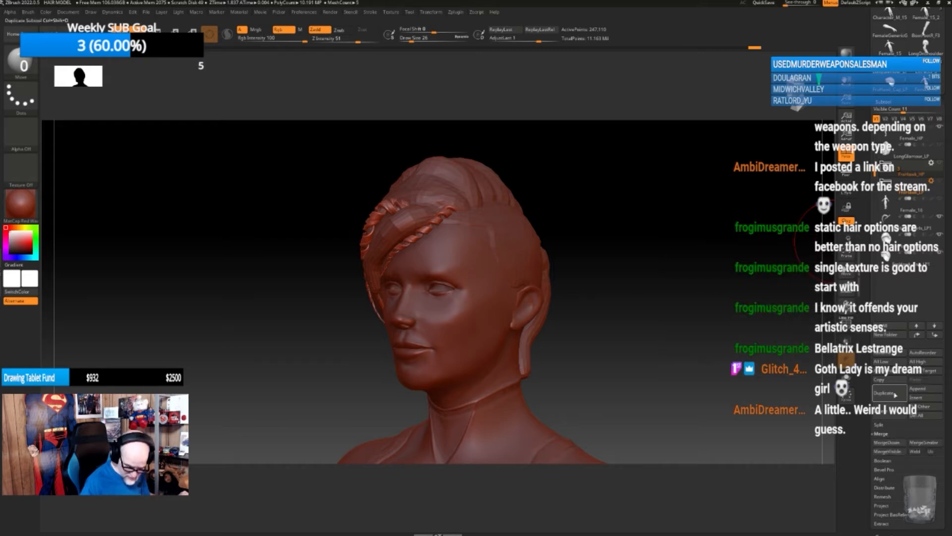
{"action": "left_click", "coordinate": [886, 443]}
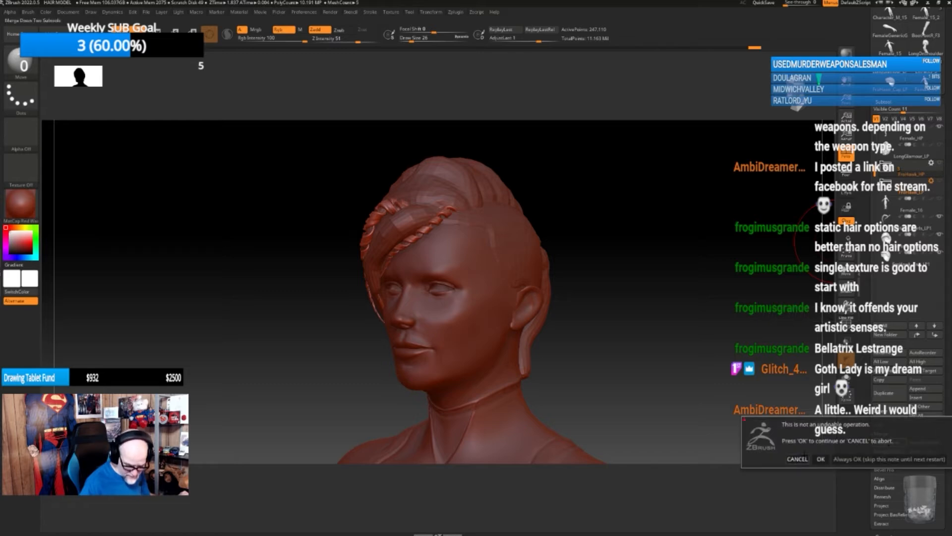
{"action": "left_click", "coordinate": [819, 459]}
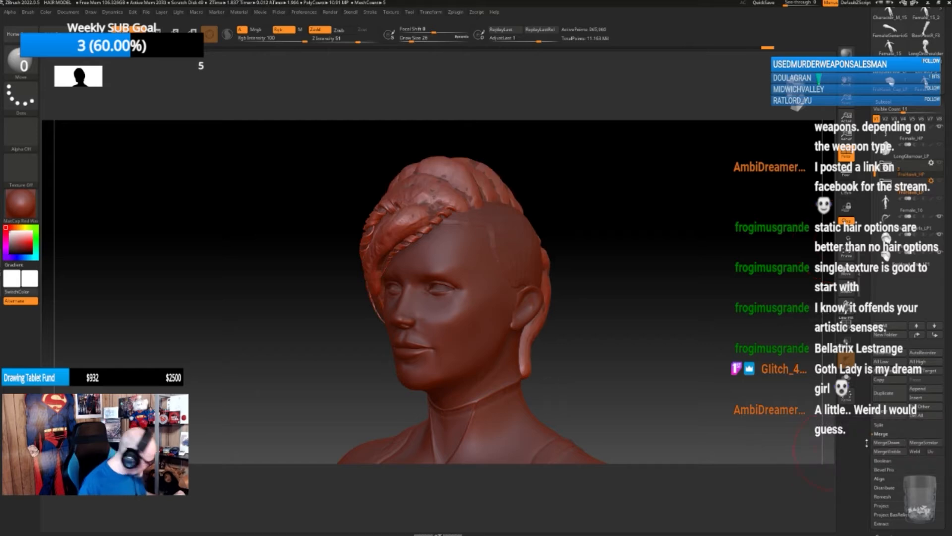
{"action": "key", "text": "ctrl+z"}
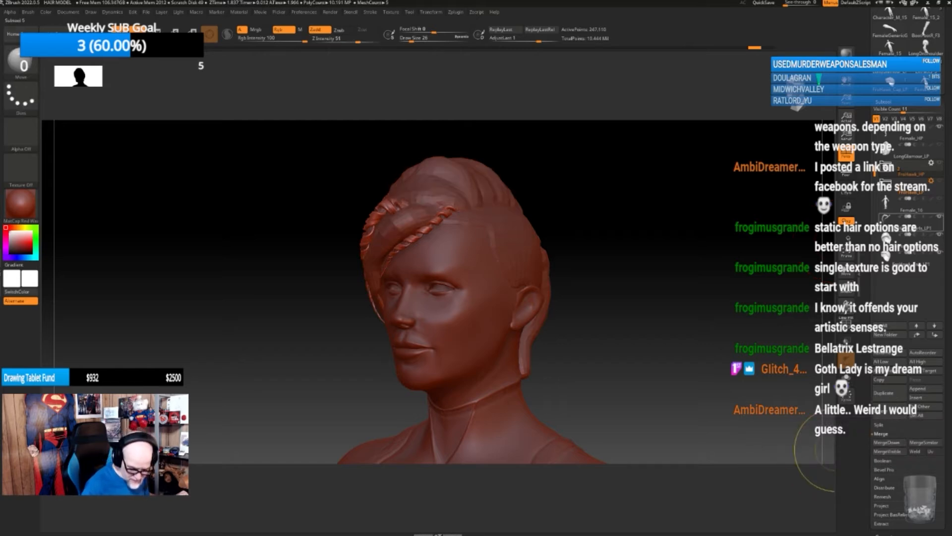
- Merge the duplicated low-poly curls, hair and cap subtools below Female_16 into a single subtool
{"action": "left_click", "coordinate": [904, 225]}
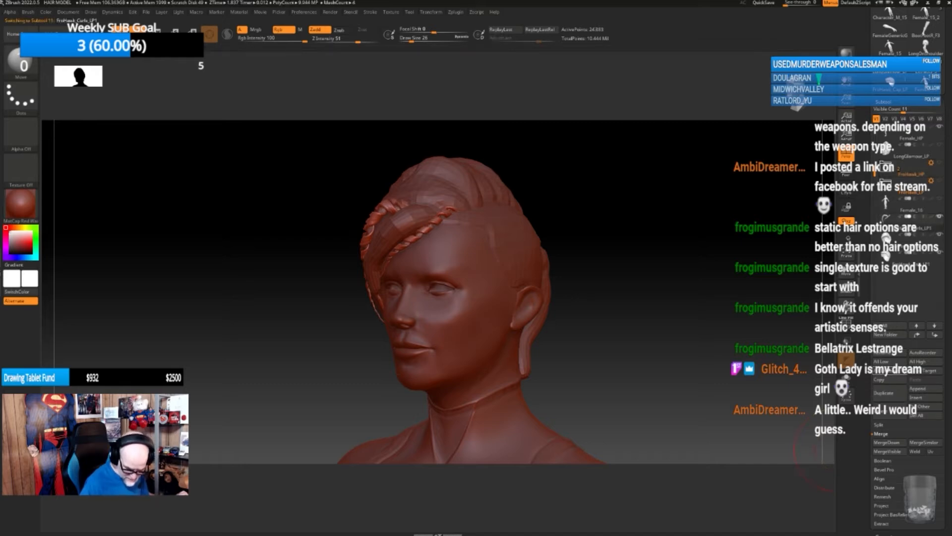
{"action": "left_click", "coordinate": [879, 441]}
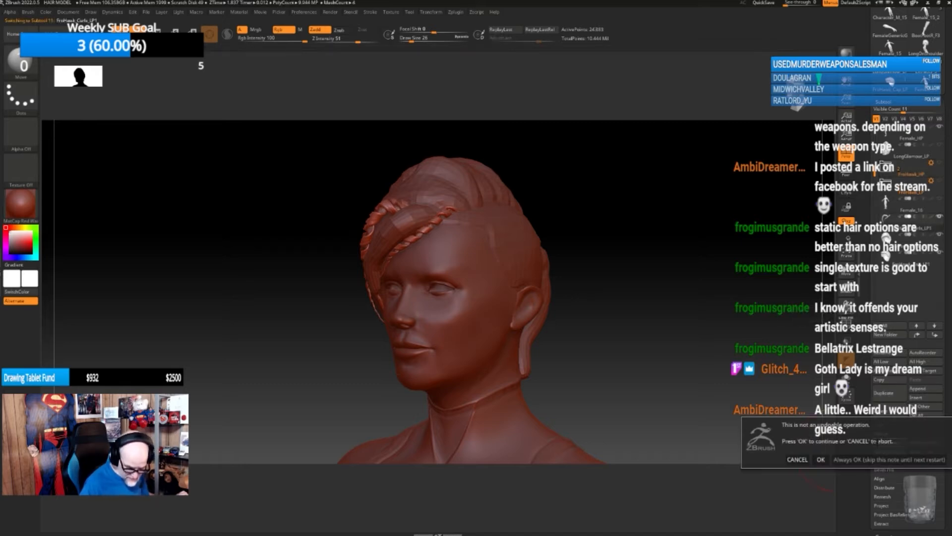
{"action": "left_click", "coordinate": [821, 460]}
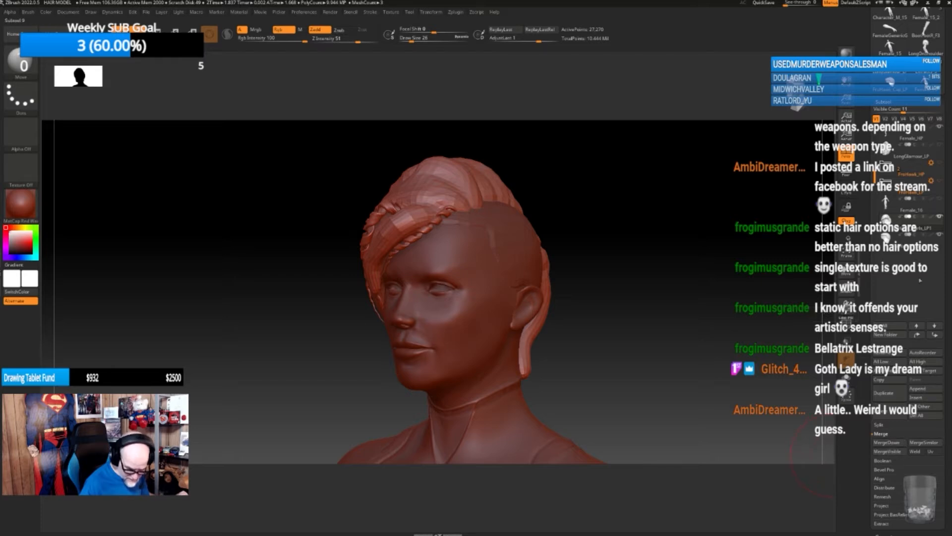
{"action": "left_click", "coordinate": [887, 442]}
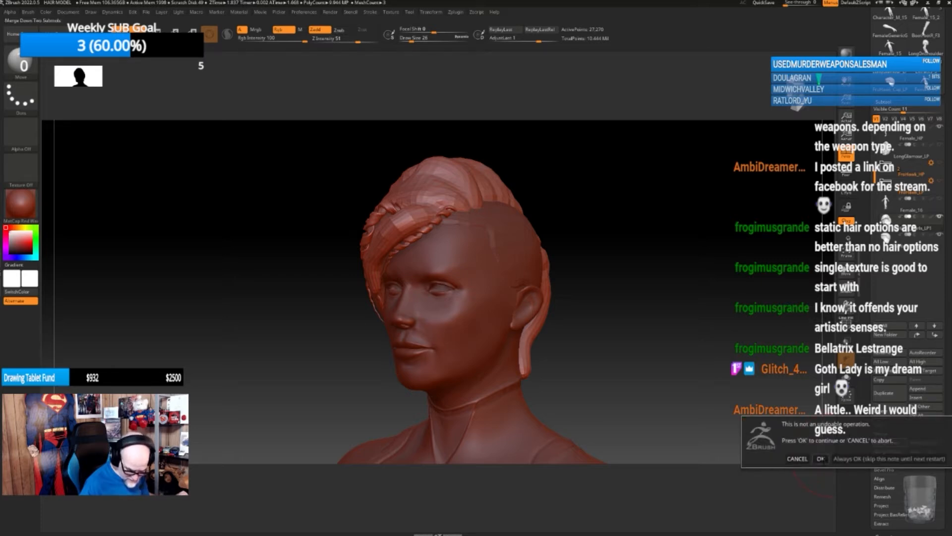
{"action": "left_click", "coordinate": [821, 458]}
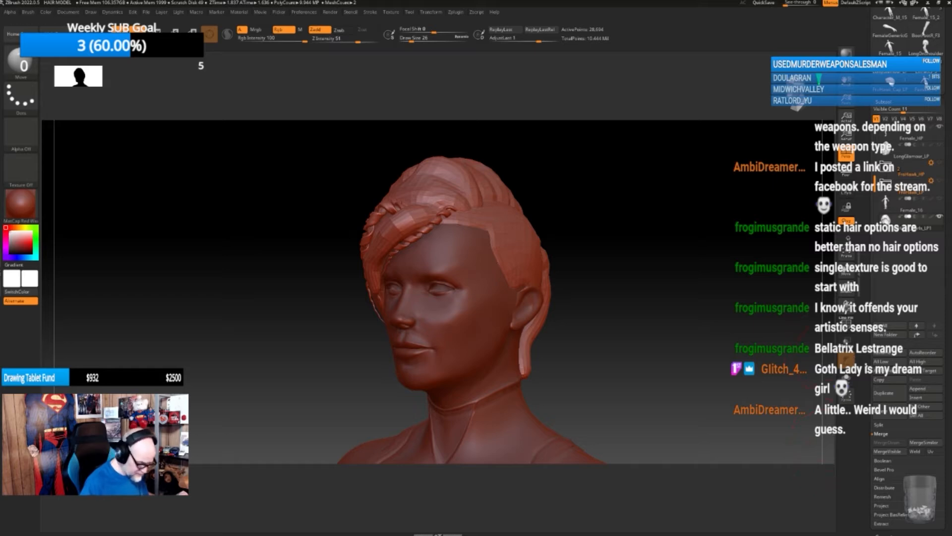
- Show the polygroup wireframe, inspect the merged low-poly hair from several sides, and rename its subtool
{"action": "left_click", "coordinate": [847, 324]}
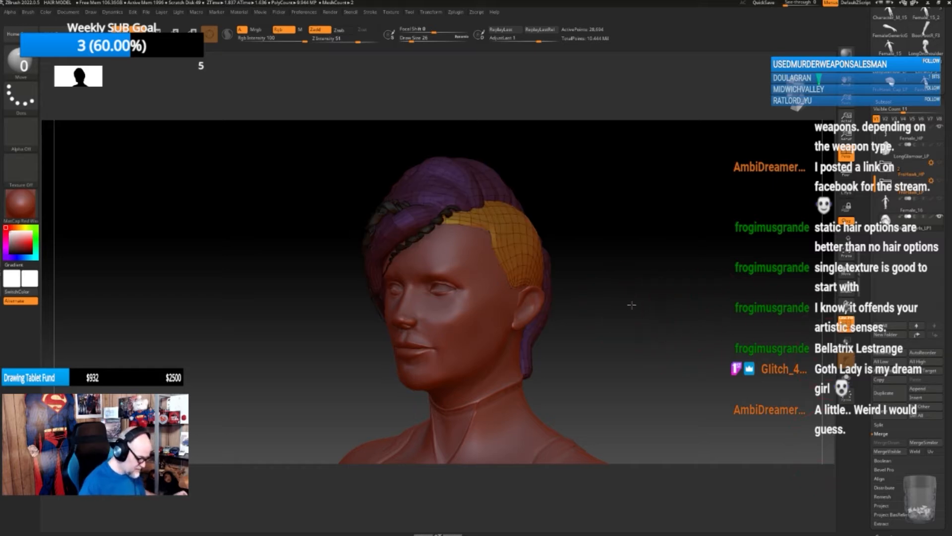
{"action": "left_click_drag", "start_coordinate": [631, 305], "coordinate": [673, 308]}
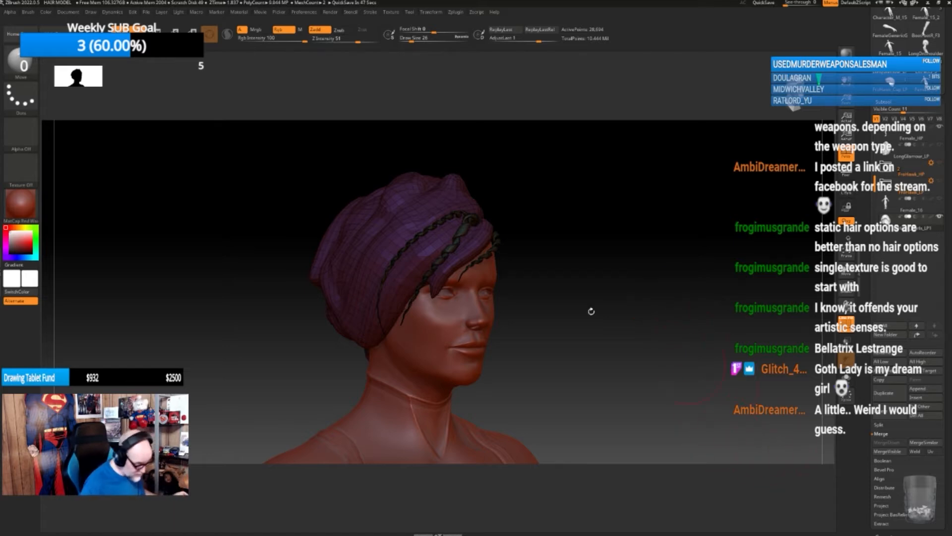
{"action": "left_click_drag", "start_coordinate": [673, 316], "coordinate": [644, 336]}
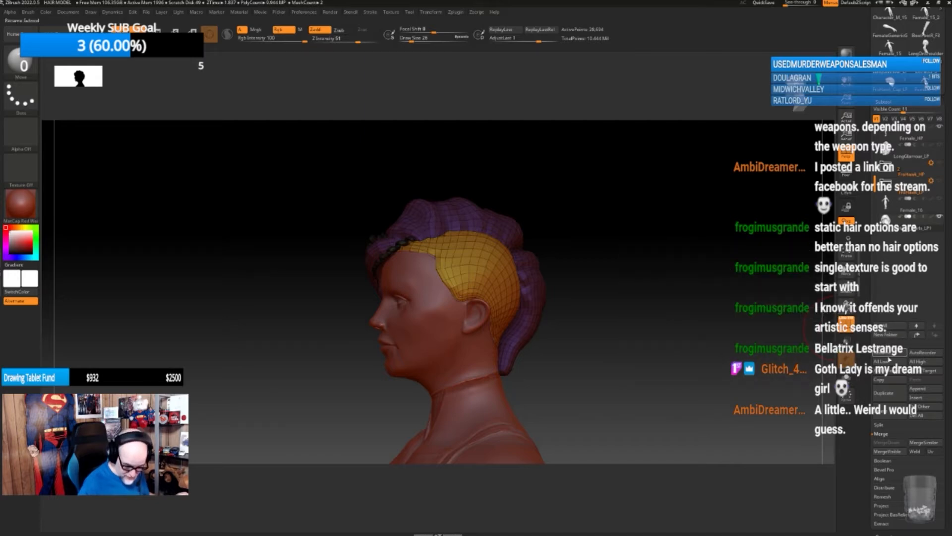
{"action": "left_click", "coordinate": [890, 340]}
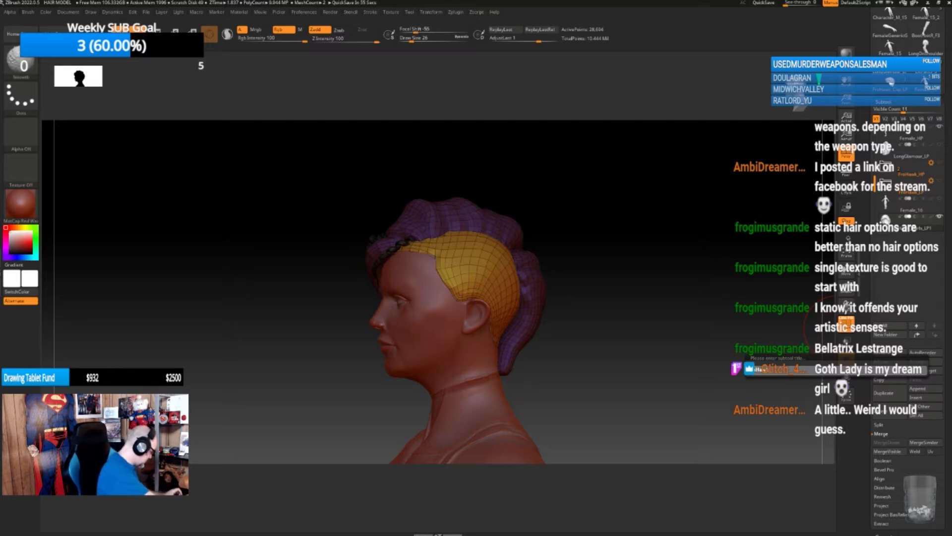
{"action": "key", "text": "Return"}
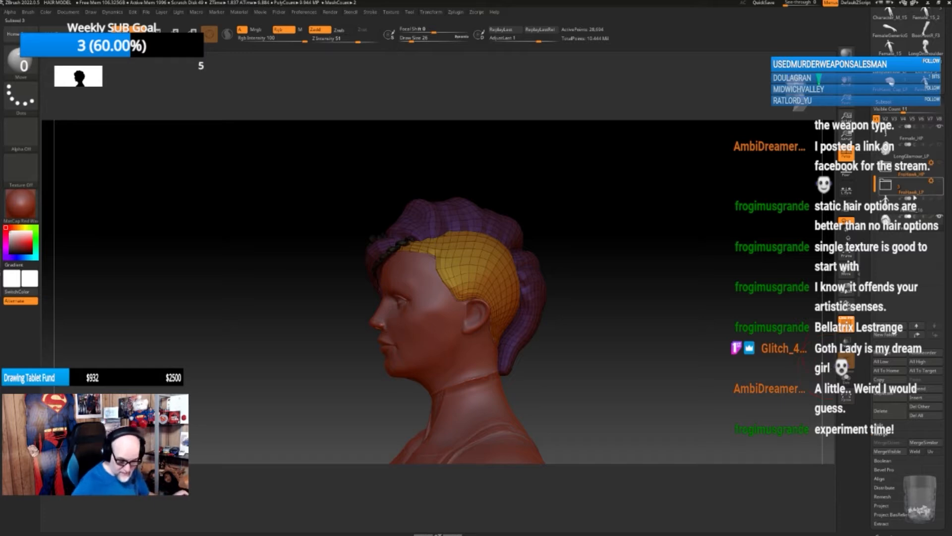
- Duplicate the FroHawk_HP folder with its subtools, move the copy below the merged low-poly hair, and make it visible
{"action": "left_click", "coordinate": [931, 162]}
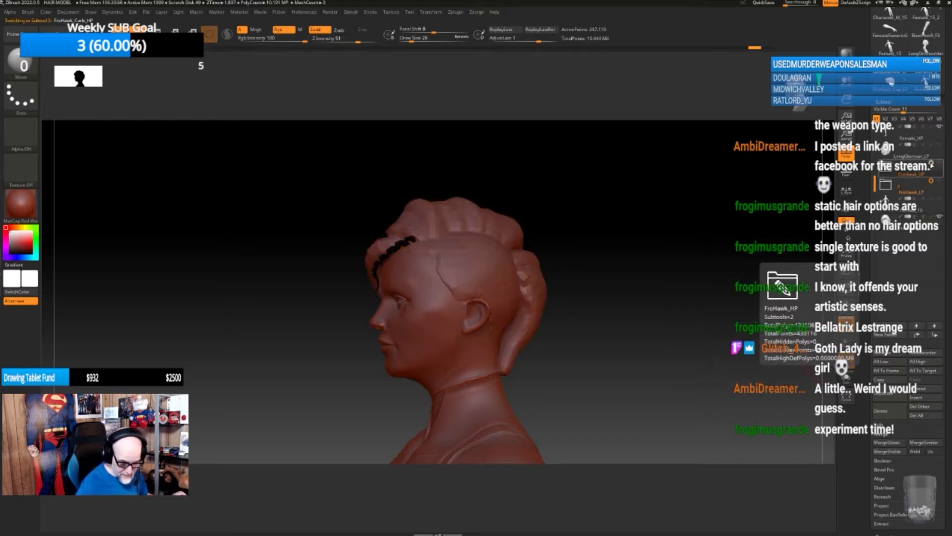
{"action": "left_click", "coordinate": [931, 163]}
{"action": "left_click", "coordinate": [847, 200]}
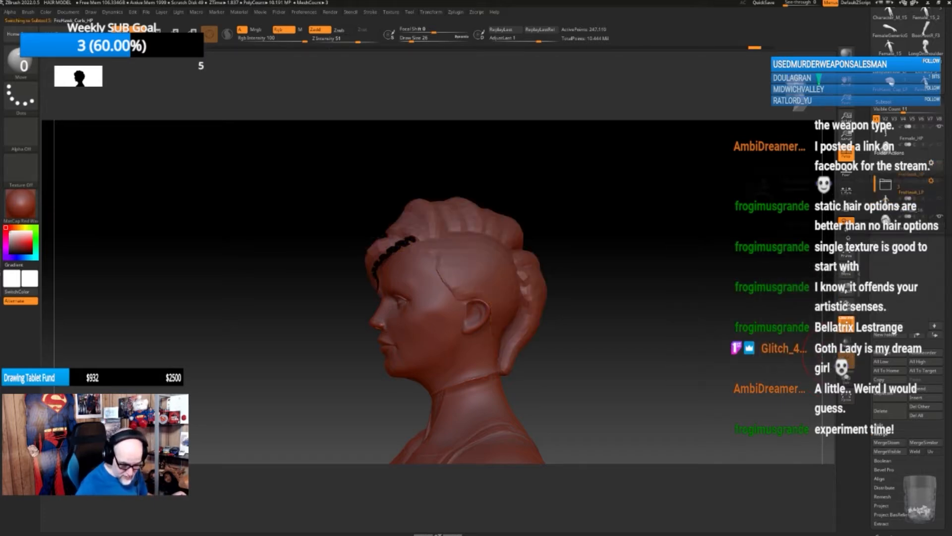
{"action": "left_click", "coordinate": [821, 224]}
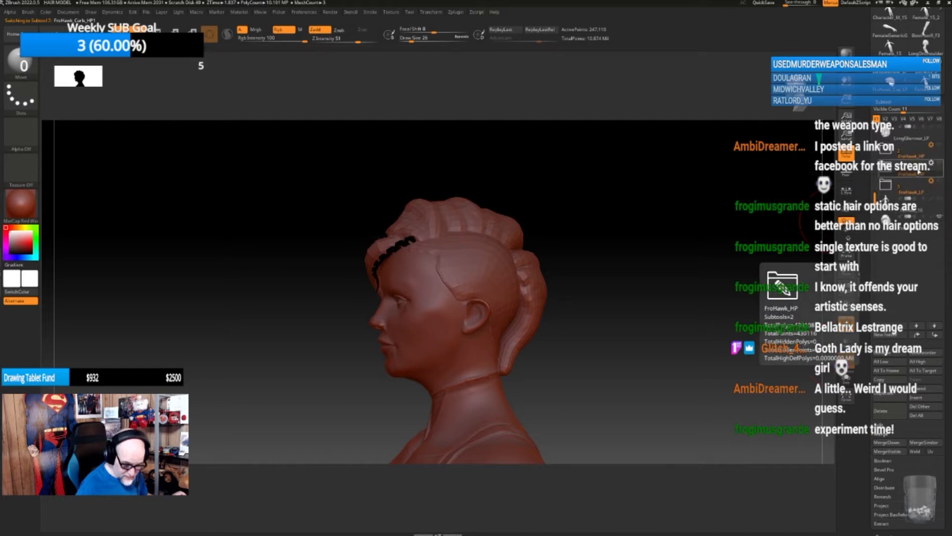
{"action": "left_click_drag", "start_coordinate": [918, 169], "coordinate": [918, 230]}
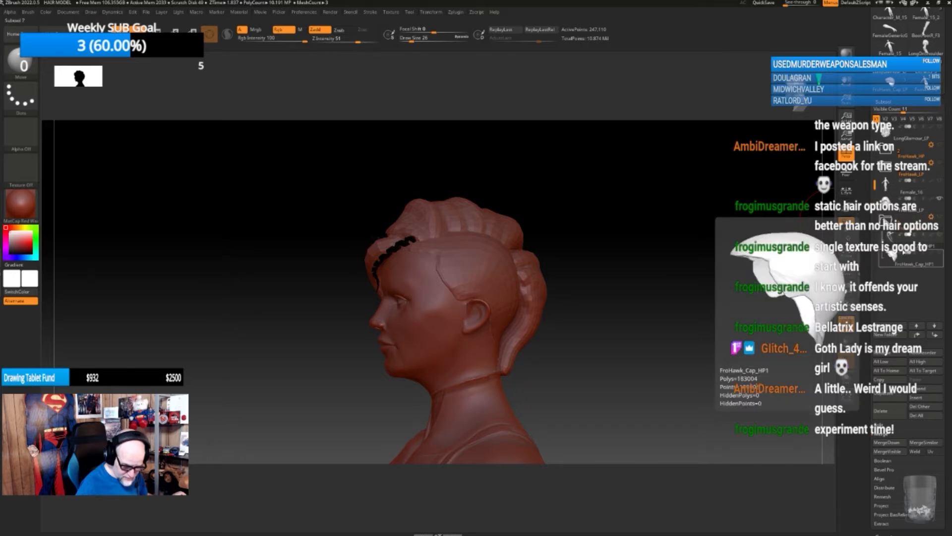
{"action": "left_click", "coordinate": [939, 217]}
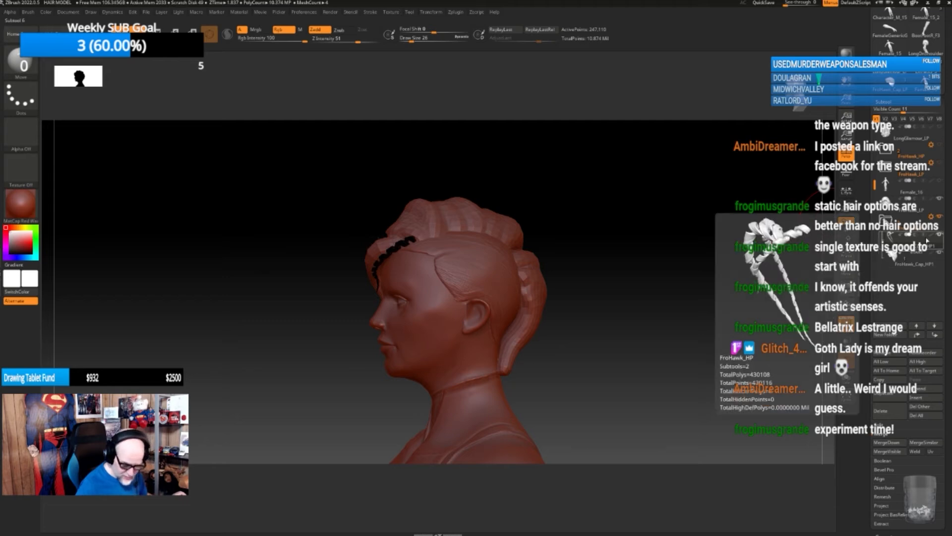
{"action": "left_click", "coordinate": [931, 217]}
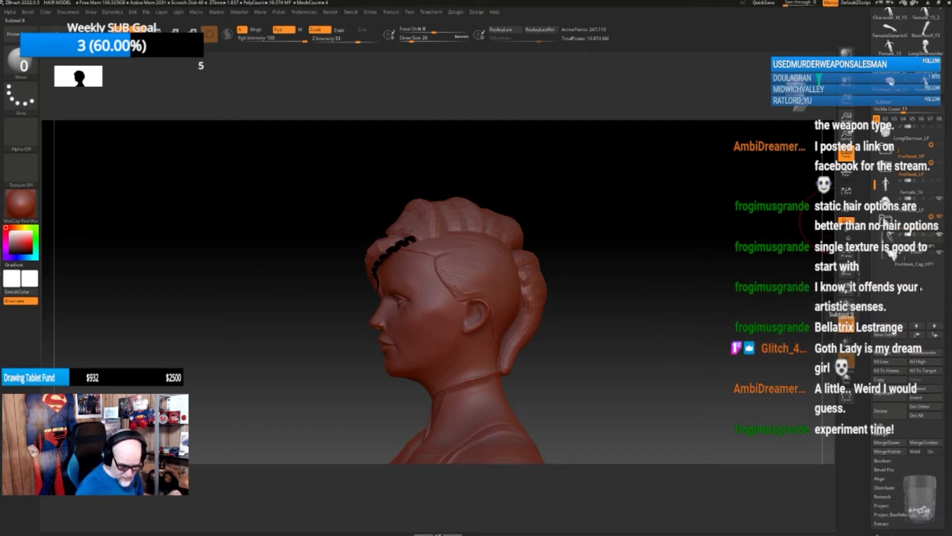
- Reload the hair project, discarding the unsaved changes
{"action": "mouse_move", "coordinate": [900, 181]}
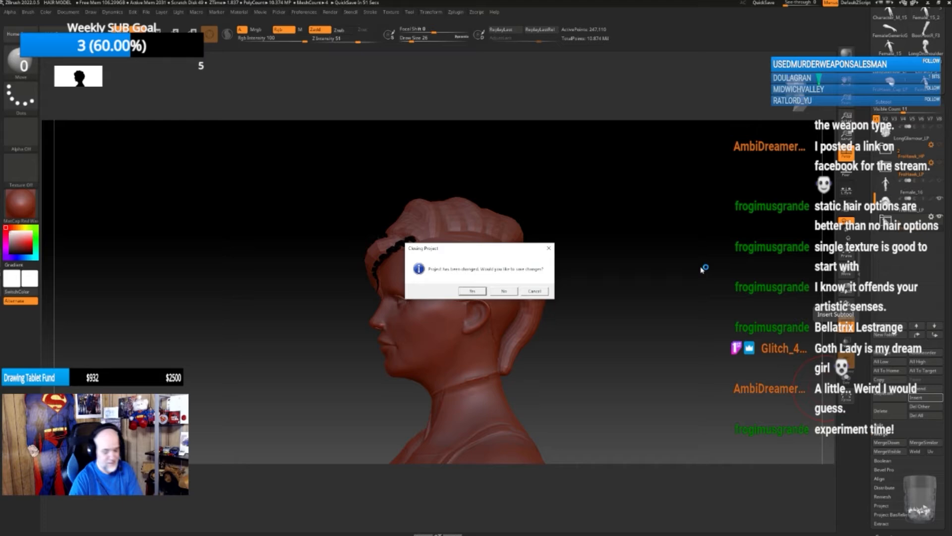
{"action": "left_click", "coordinate": [504, 291]}
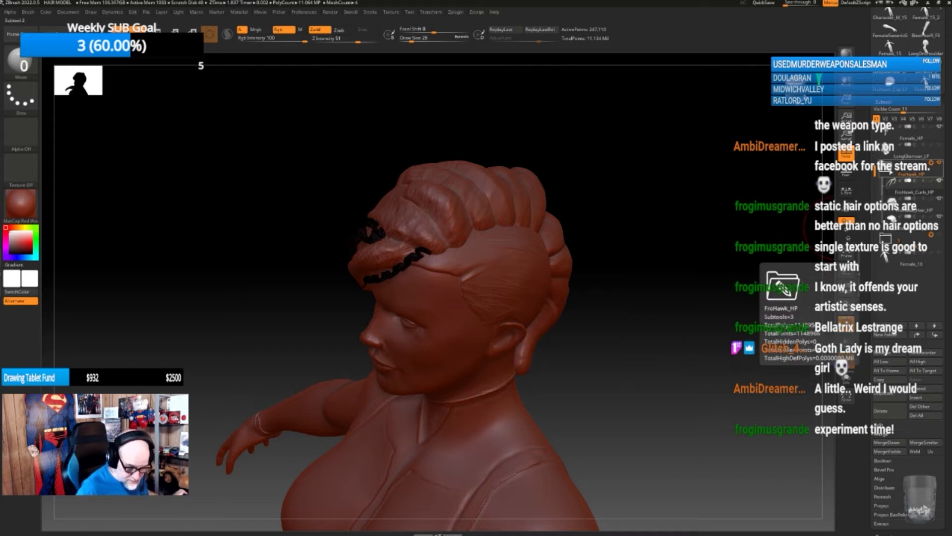
- Collapse the FroHawk_HP folder and duplicate both the FroHawk_LP and FroHawk_HP folders with all their subtools
{"action": "left_click", "coordinate": [886, 168]}
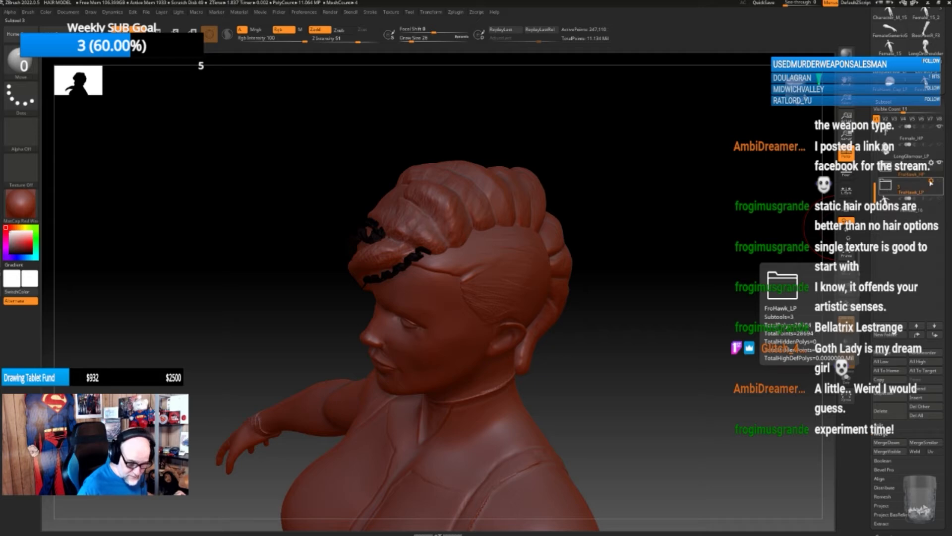
{"action": "left_click", "coordinate": [931, 182]}
{"action": "left_click", "coordinate": [903, 219]}
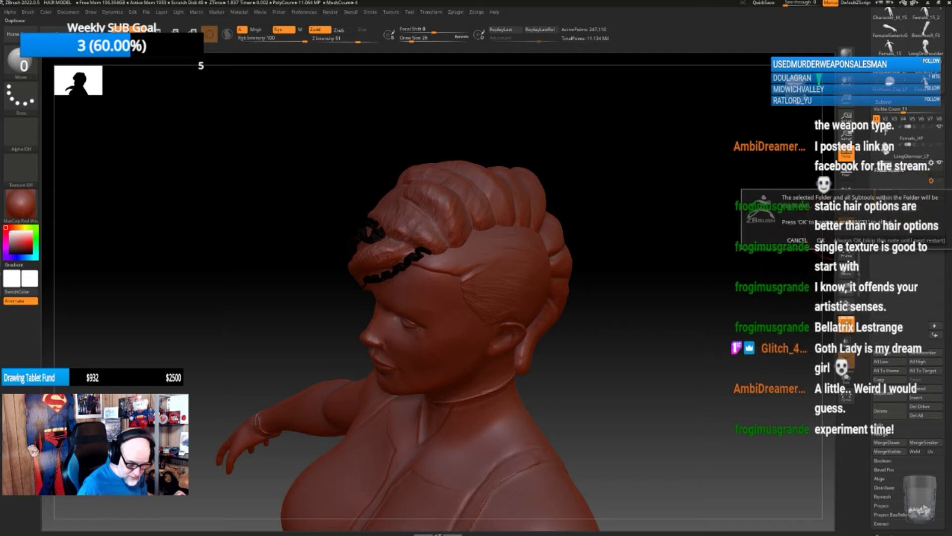
{"action": "left_click", "coordinate": [821, 240]}
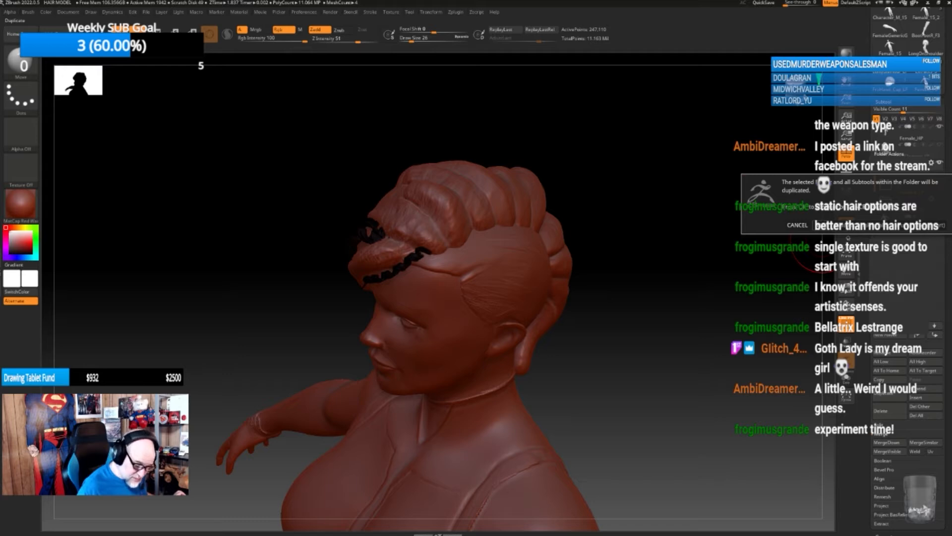
{"action": "left_click", "coordinate": [822, 226]}
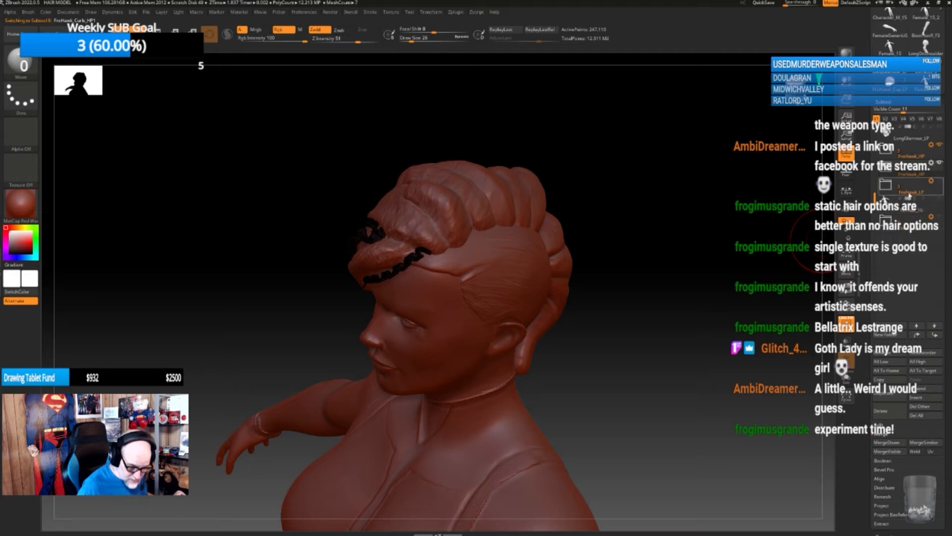
- Move the duplicated FroHawk_HP folder below the duplicated low-poly folder and take its cap, hair and curls subtools out of it
{"action": "left_click_drag", "start_coordinate": [911, 170], "coordinate": [907, 235]}
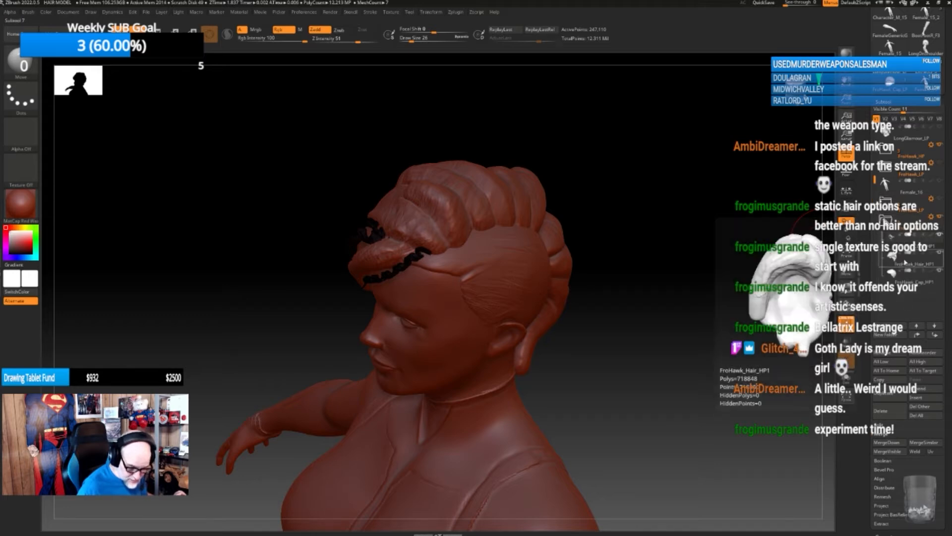
{"action": "left_click", "coordinate": [906, 263]}
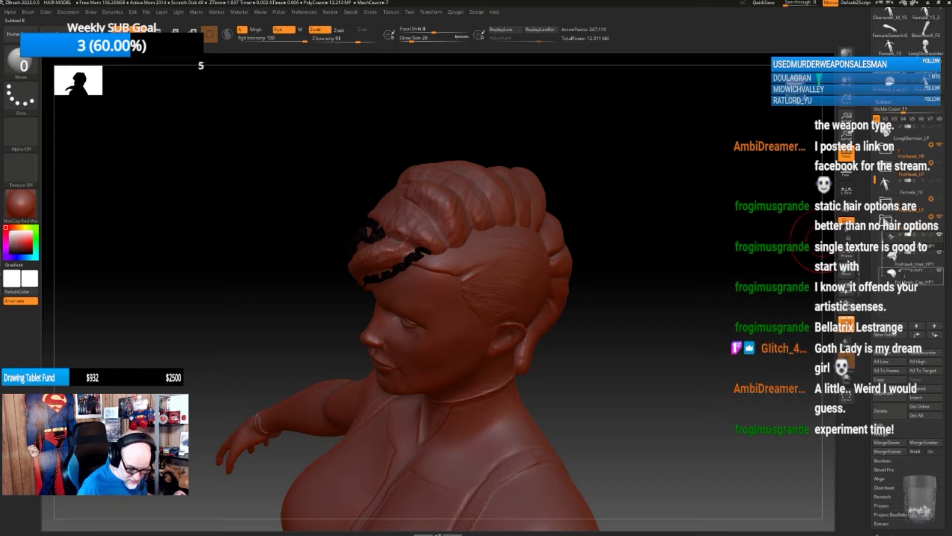
{"action": "mouse_move", "coordinate": [901, 261]}
{"action": "mouse_move", "coordinate": [912, 281]}
{"action": "left_mouse_down"}
{"action": "mouse_move", "coordinate": [913, 294]}
{"action": "mouse_move", "coordinate": [901, 291]}
{"action": "left_mouse_up"}
{"action": "left_click", "coordinate": [900, 235]}
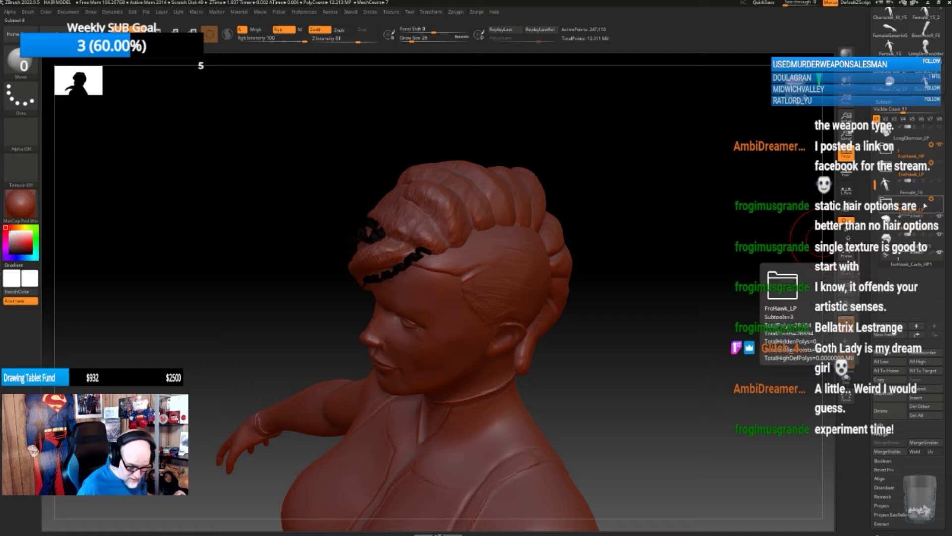
- Delete the duplicated FroHawk_LP folder below Female_16 while keeping its subtools
{"action": "left_click", "coordinate": [931, 199]}
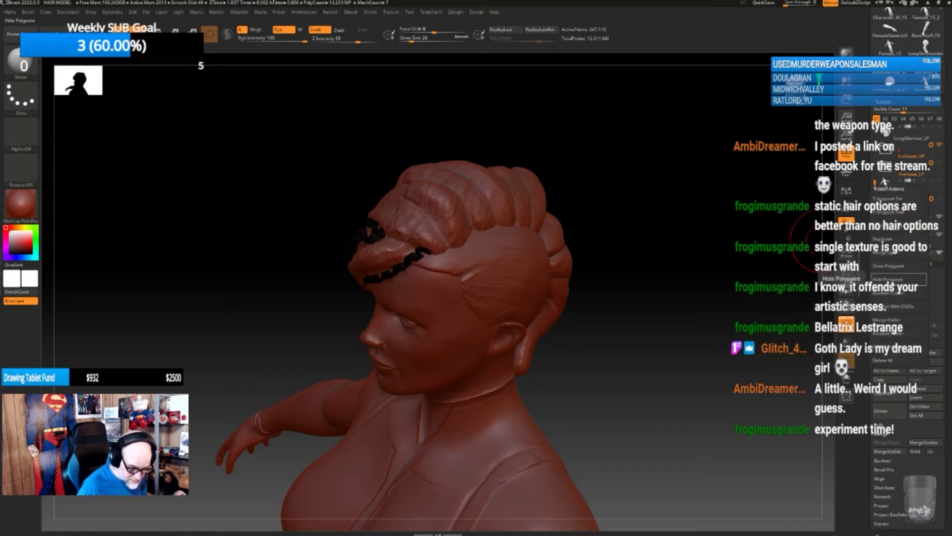
{"action": "left_click", "coordinate": [893, 346]}
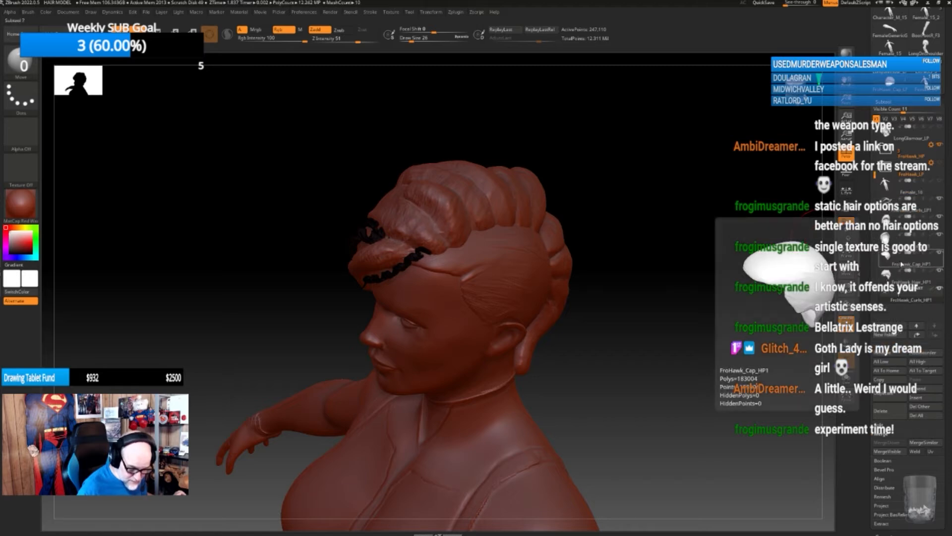
- Place the duplicated high-poly curls above the cap and hair, and merge the three HP1 subtools into one
{"action": "left_click_drag", "start_coordinate": [892, 274], "coordinate": [892, 254]}
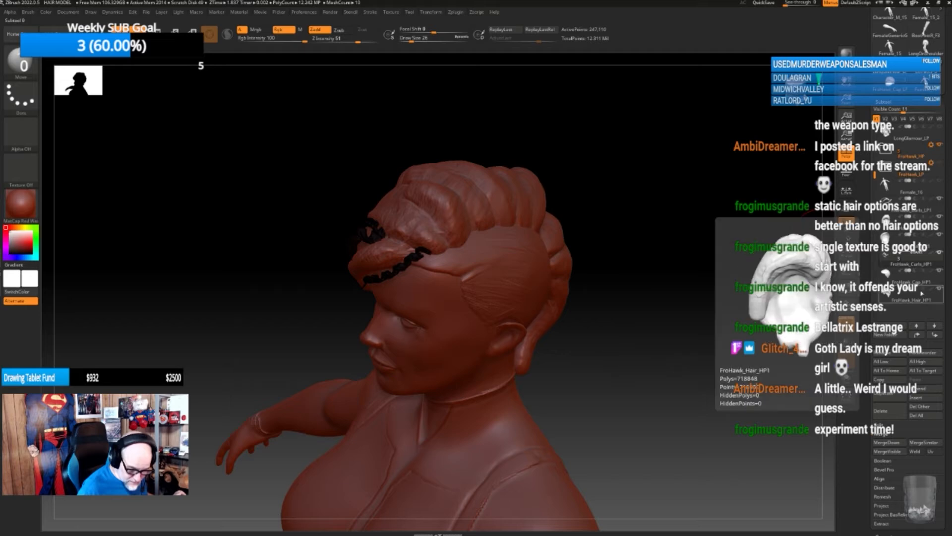
{"action": "left_click", "coordinate": [905, 260]}
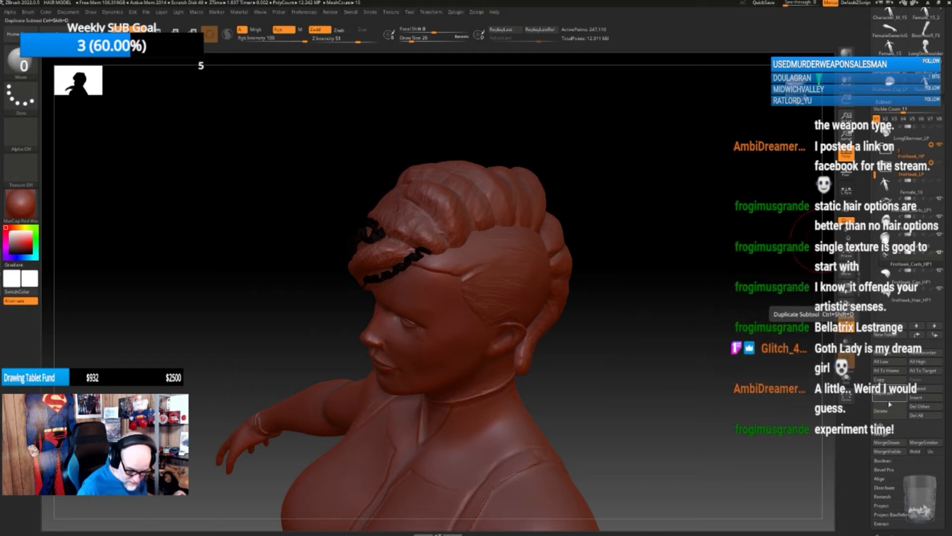
{"action": "left_click", "coordinate": [888, 443]}
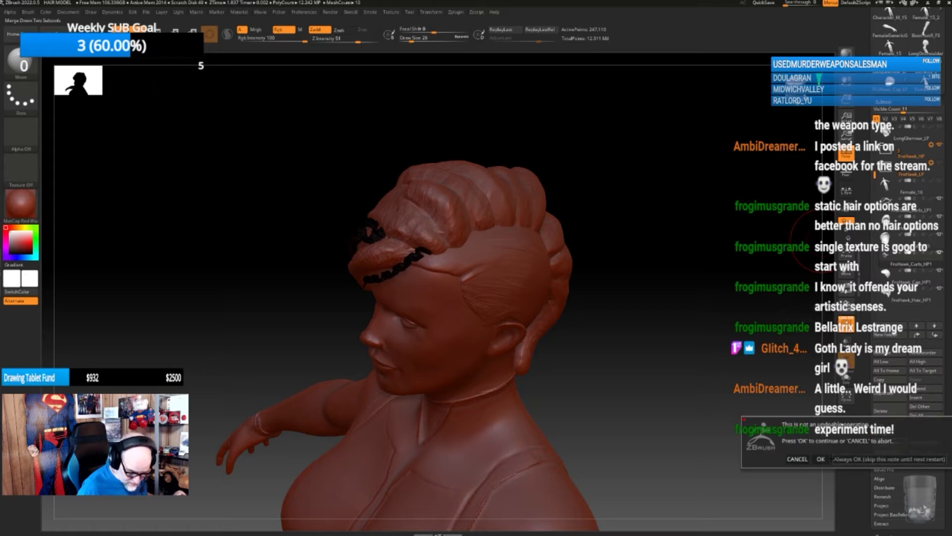
{"action": "left_click", "coordinate": [822, 458]}
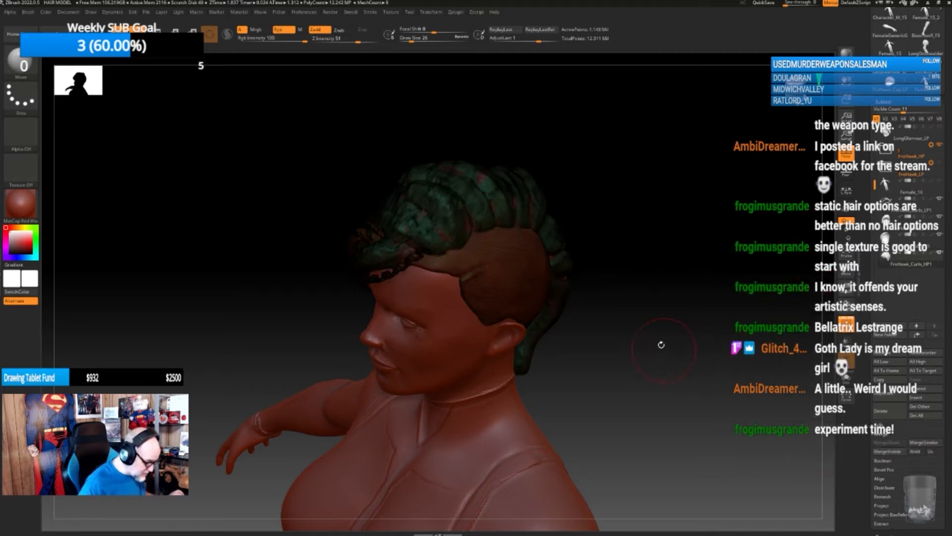
- Rename the merged high-poly subtool FroHawk_HP
{"action": "left_click_drag", "start_coordinate": [661, 344], "coordinate": [689, 331]}
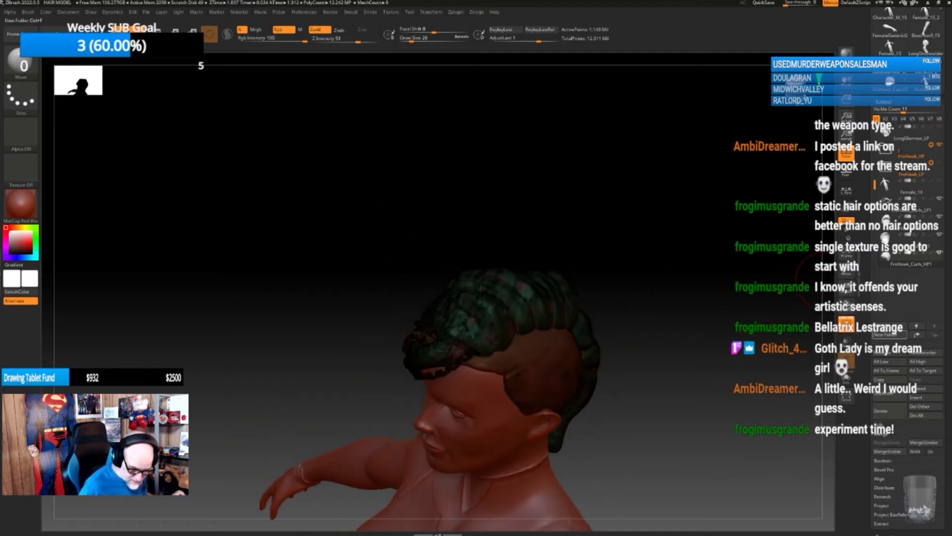
{"action": "left_click", "coordinate": [885, 353]}
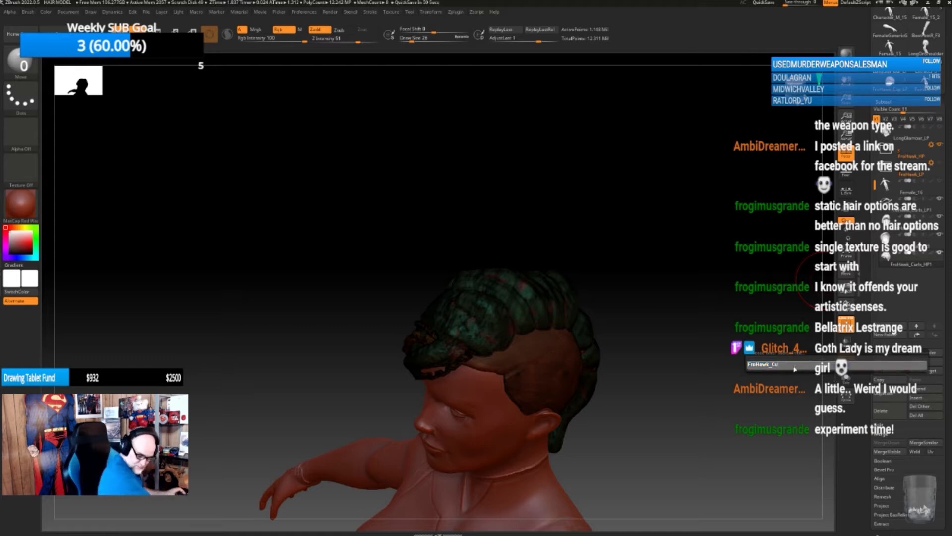
{"action": "type", "text": "FroHawk_H"}
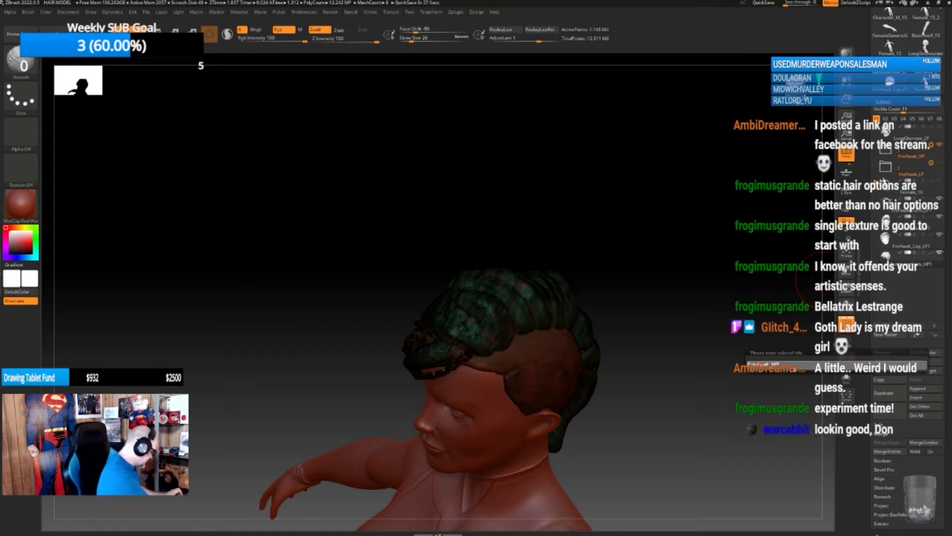
{"action": "type", "text": "P"}
{"action": "key", "text": "Return"}
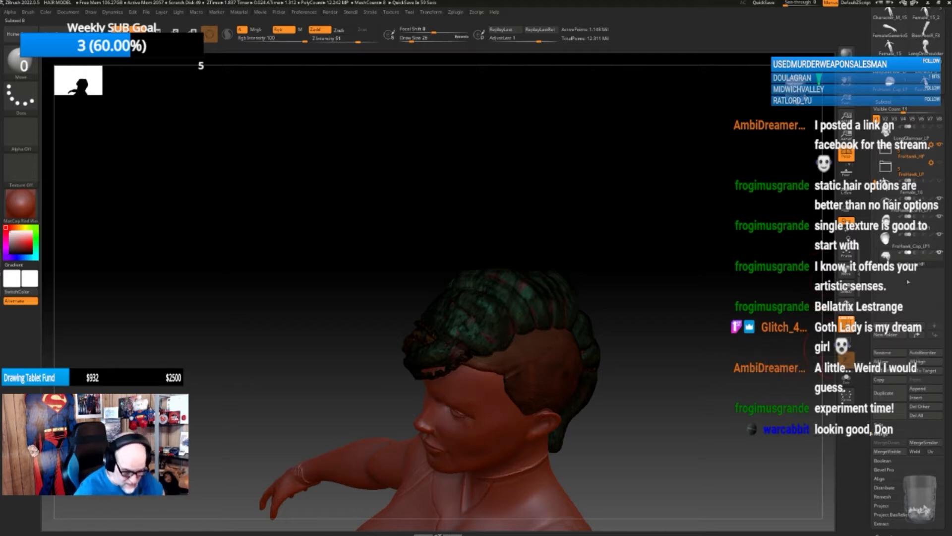
- Move FroHawk_HP directly below Female_16 and order the LP1 subtools beneath it as curls, hair and cap
{"action": "mouse_move", "coordinate": [919, 236]}
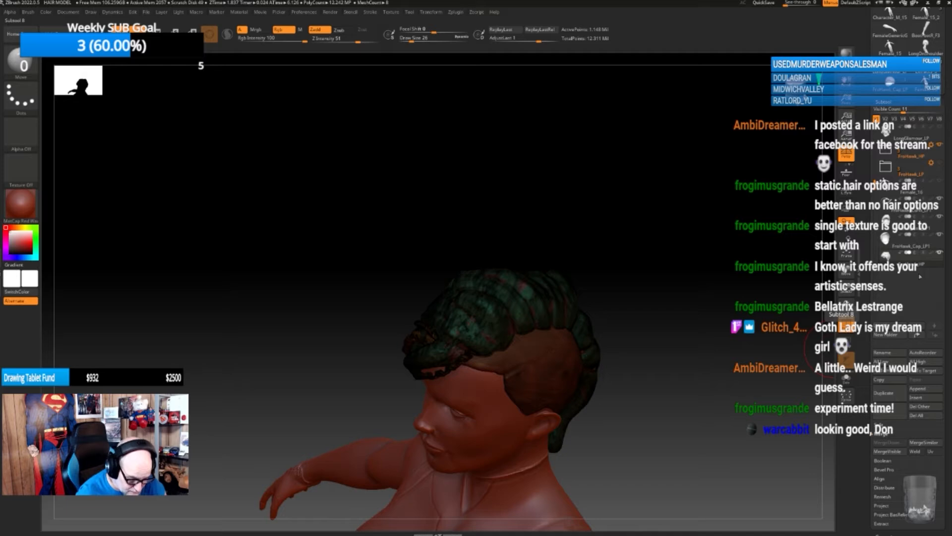
{"action": "mouse_move", "coordinate": [908, 255]}
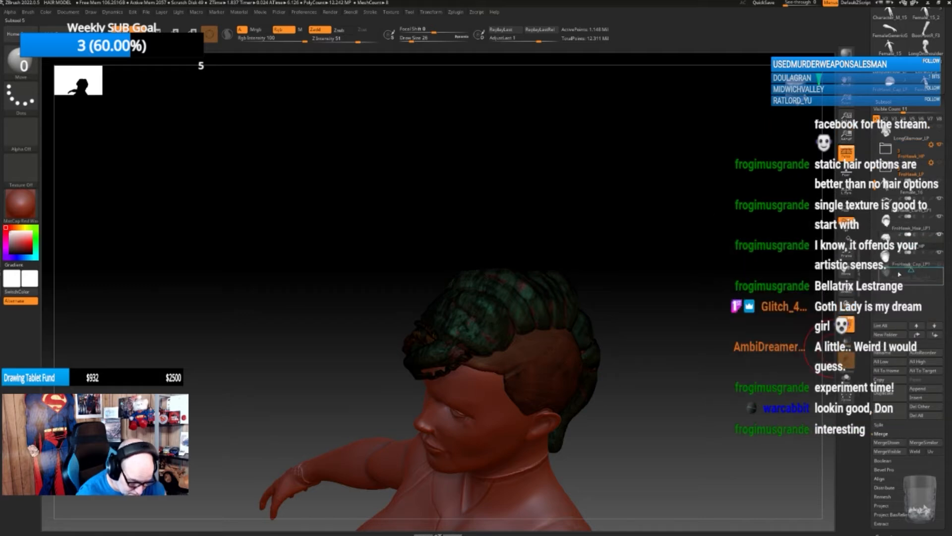
{"action": "left_click_drag", "start_coordinate": [899, 275], "coordinate": [898, 275]}
{"action": "left_click_drag", "start_coordinate": [899, 205], "coordinate": [901, 276]}
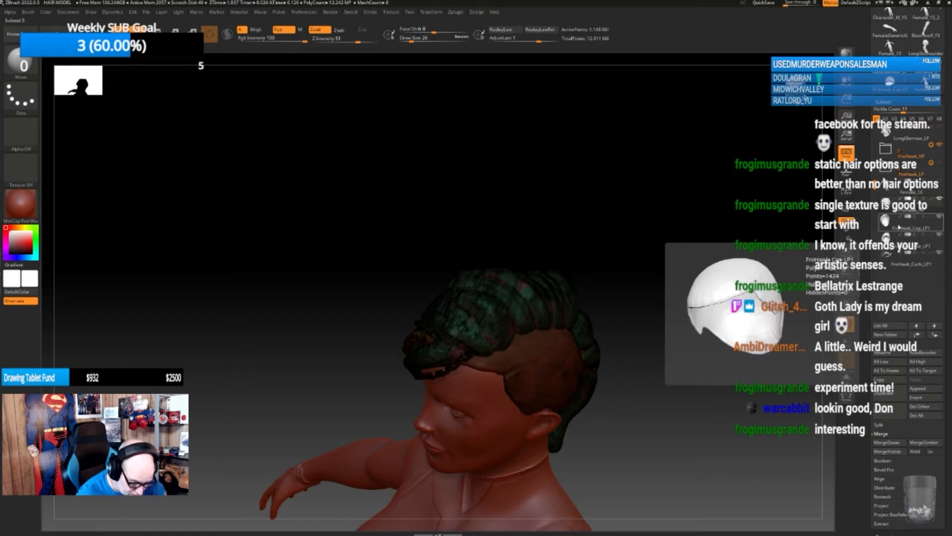
{"action": "left_click_drag", "start_coordinate": [901, 241], "coordinate": [900, 274]}
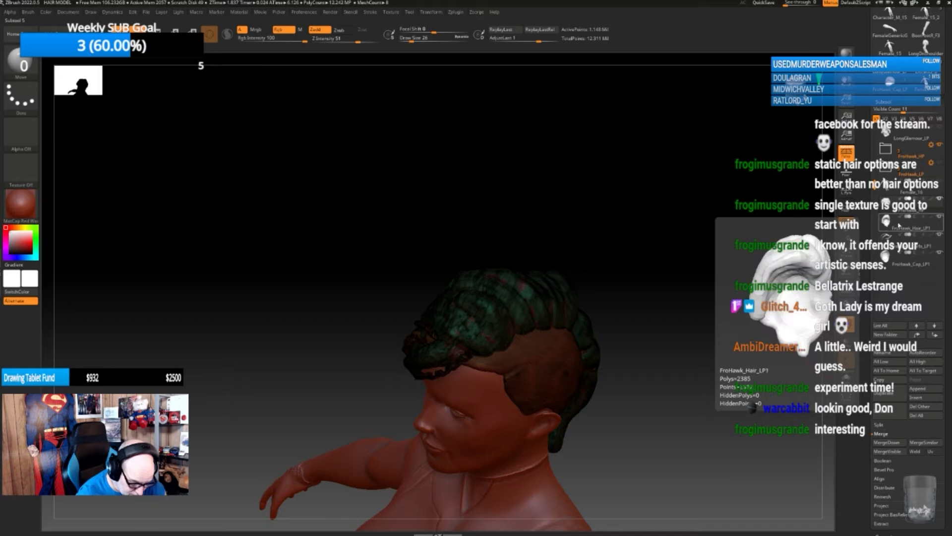
{"action": "left_click_drag", "start_coordinate": [898, 222], "coordinate": [900, 252]}
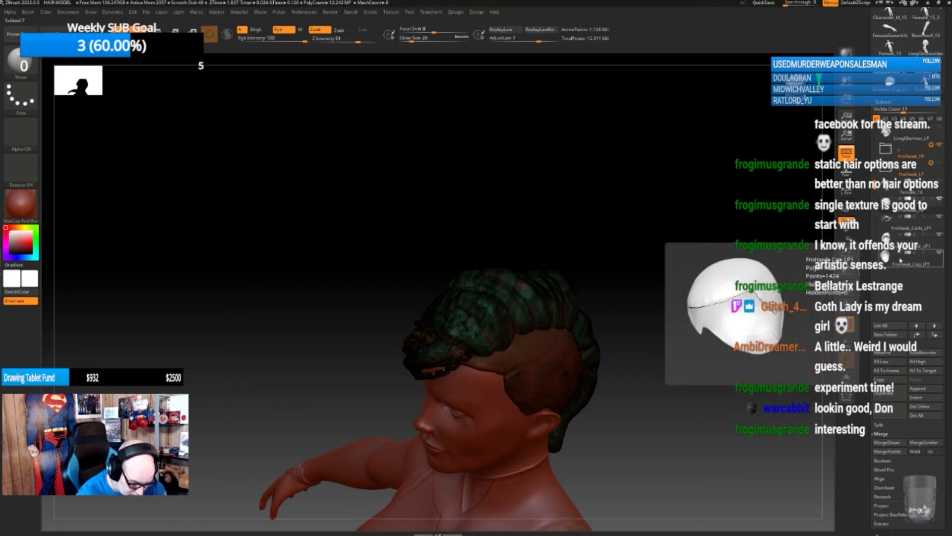
- Merge FroHawk_Curls_LP1 down with the hair and cap LP1 subtools into one mesh
{"action": "left_click", "coordinate": [893, 226]}
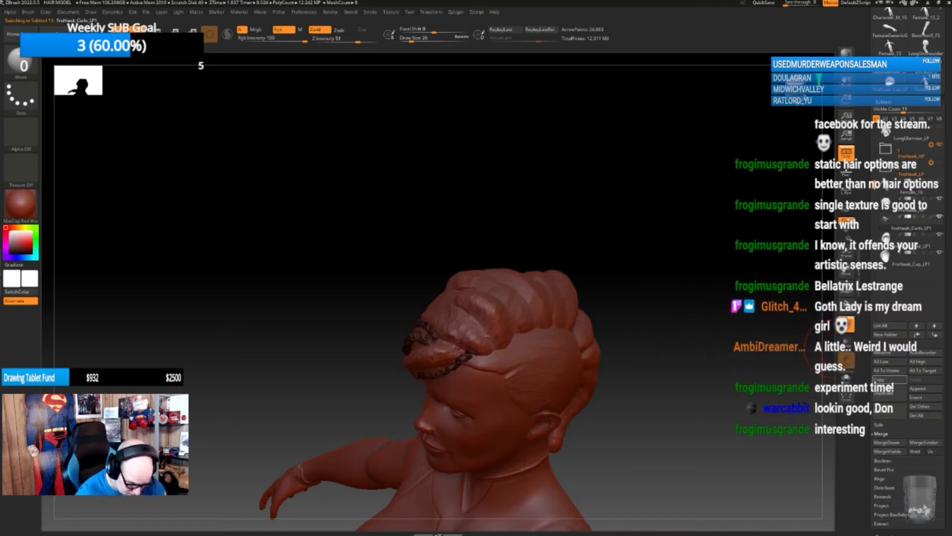
{"action": "left_click", "coordinate": [887, 442]}
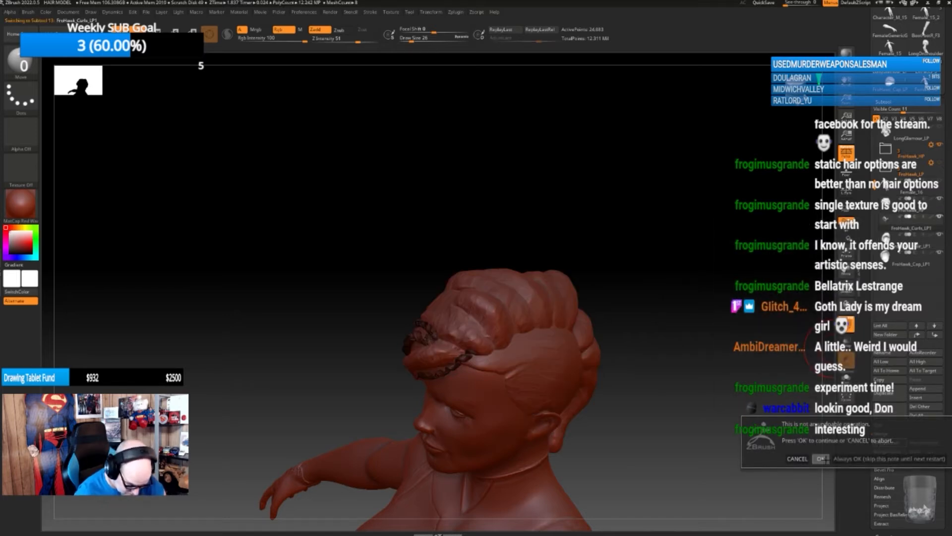
{"action": "left_click", "coordinate": [821, 458]}
{"action": "left_click", "coordinate": [888, 446]}
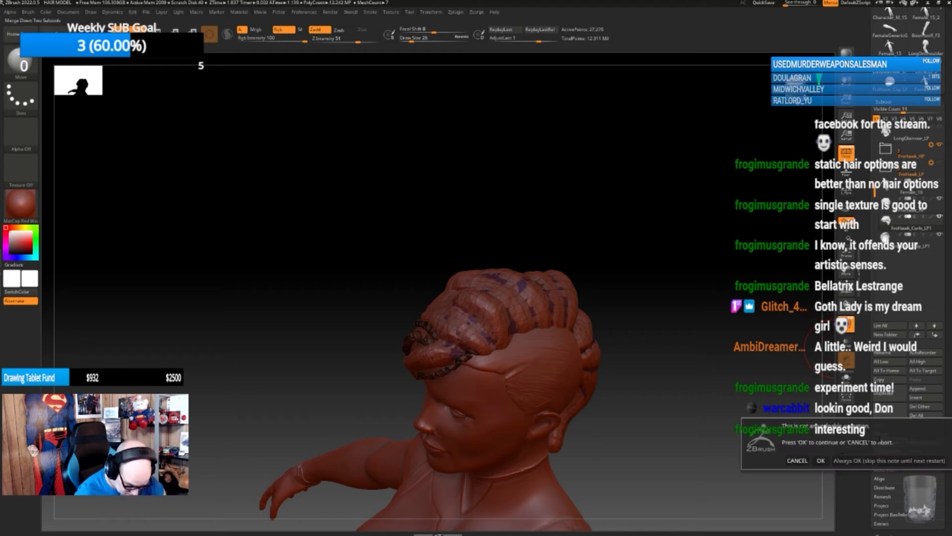
{"action": "left_click", "coordinate": [821, 459]}
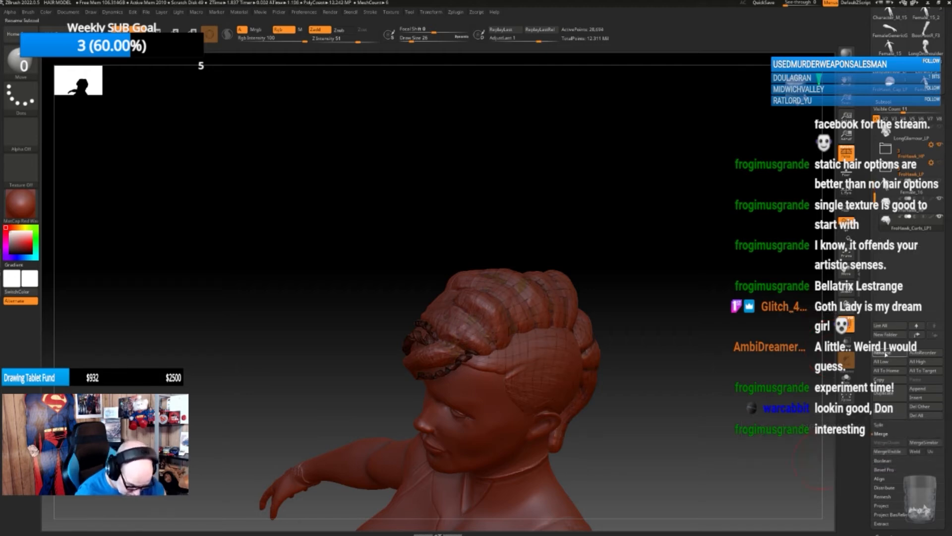
- Rename the merged low-poly subtool FroHawk_Curls_LP and unwrap its UVs with UV Master, keeping Symmetry on
{"action": "left_click", "coordinate": [882, 353]}
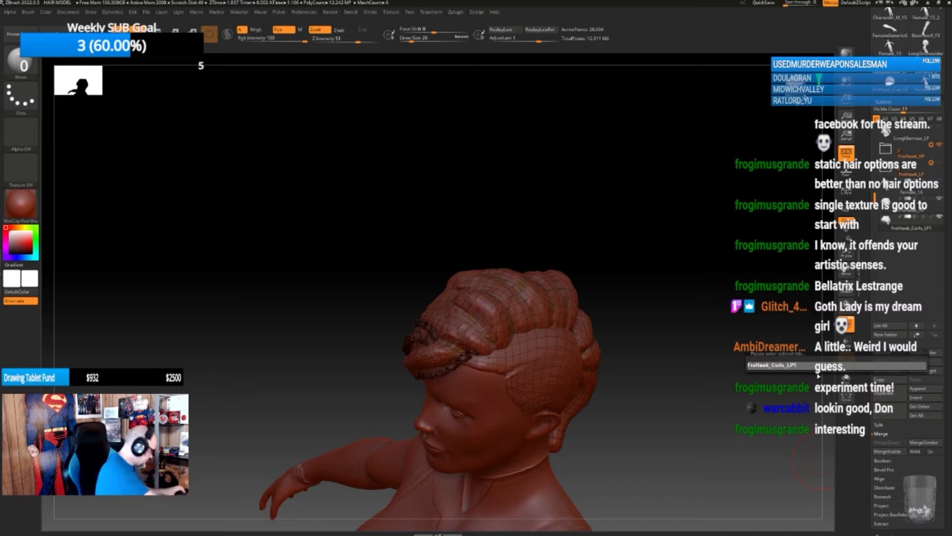
{"action": "key", "text": "Return"}
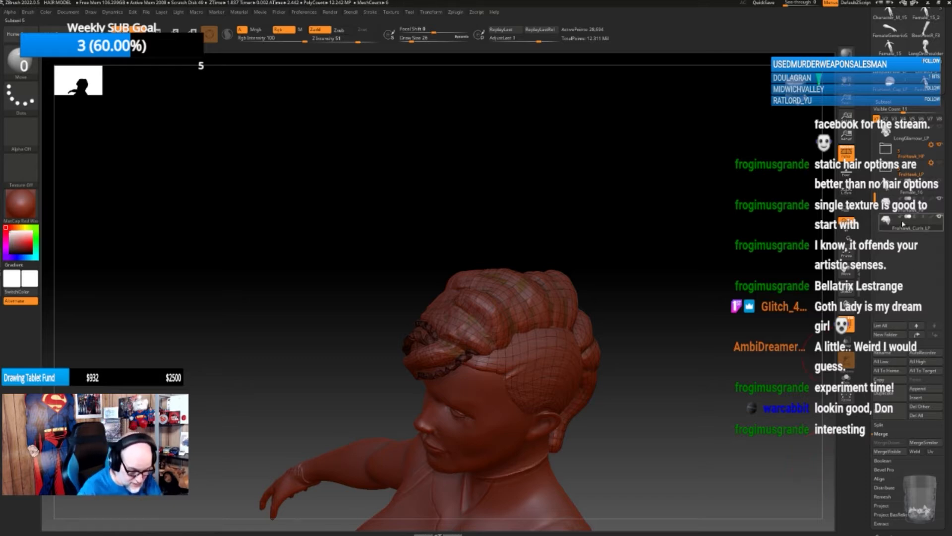
{"action": "left_click", "coordinate": [455, 12]}
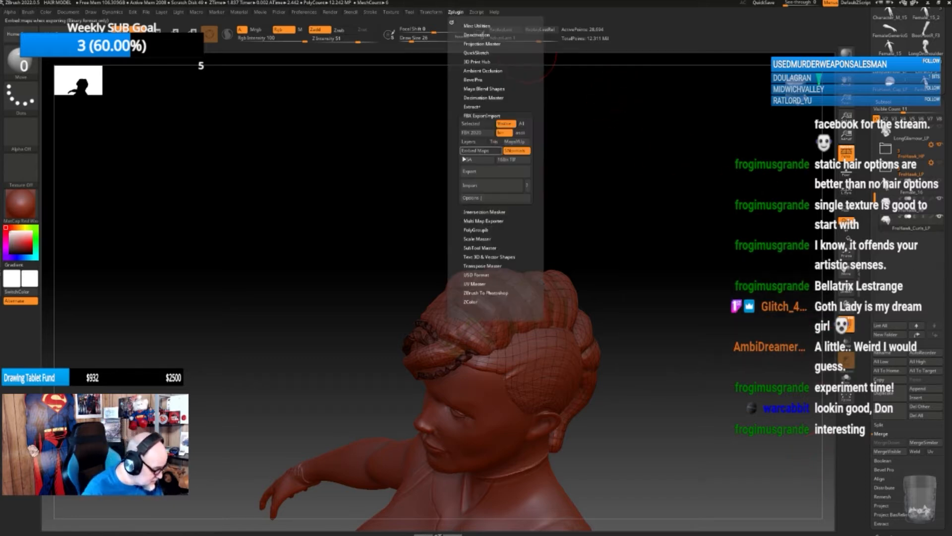
{"action": "left_click", "coordinate": [470, 284]}
{"action": "left_click", "coordinate": [472, 219]}
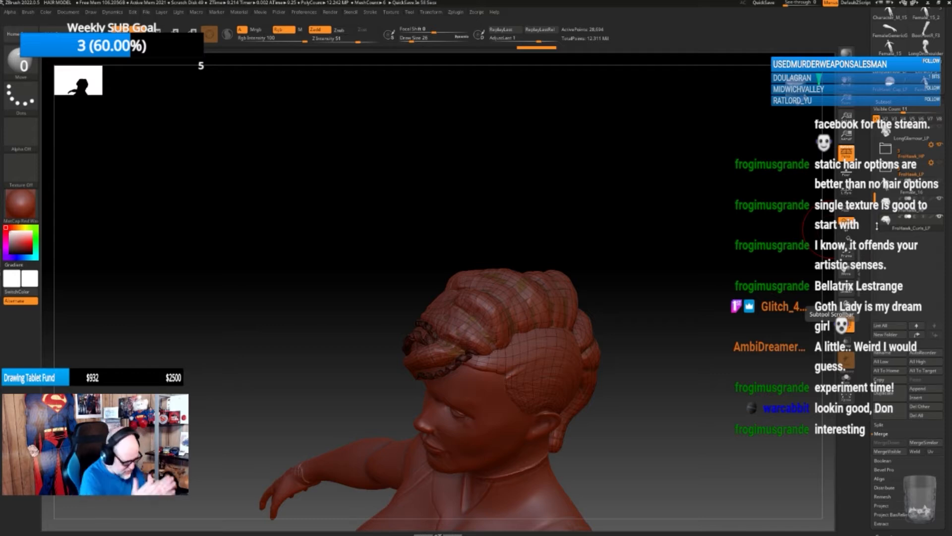
- Shorten the merged low-poly subtool's name to FroHawk_LP
{"action": "mouse_move", "coordinate": [912, 229]}
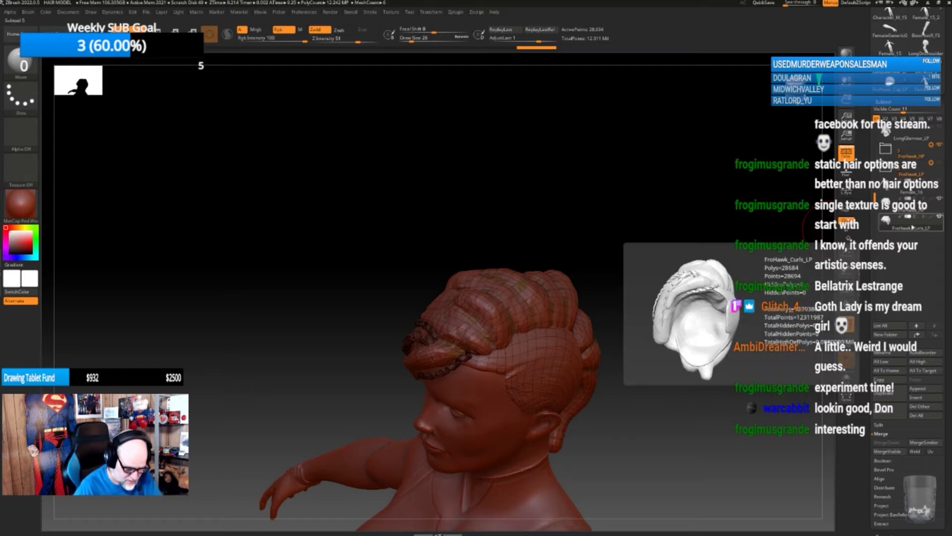
{"action": "left_click", "coordinate": [885, 353]}
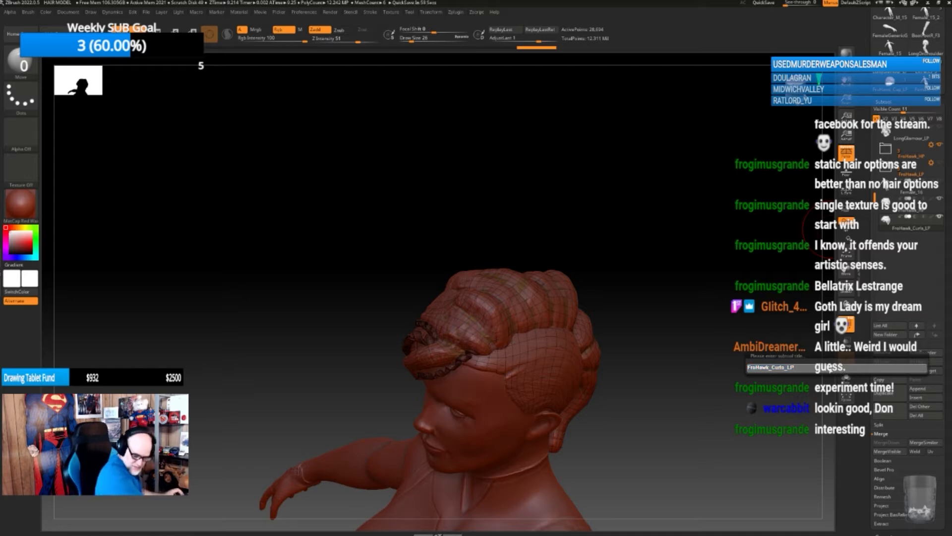
{"action": "key", "text": "BackSpace"}
{"action": "key", "text": "BackSpace"}
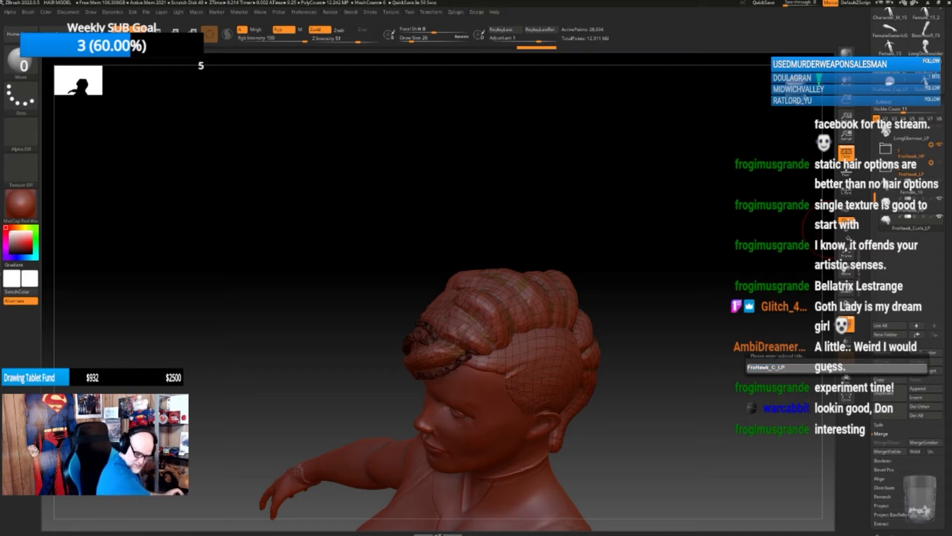
{"action": "key", "text": "BackSpace"}
{"action": "key", "text": "Return"}
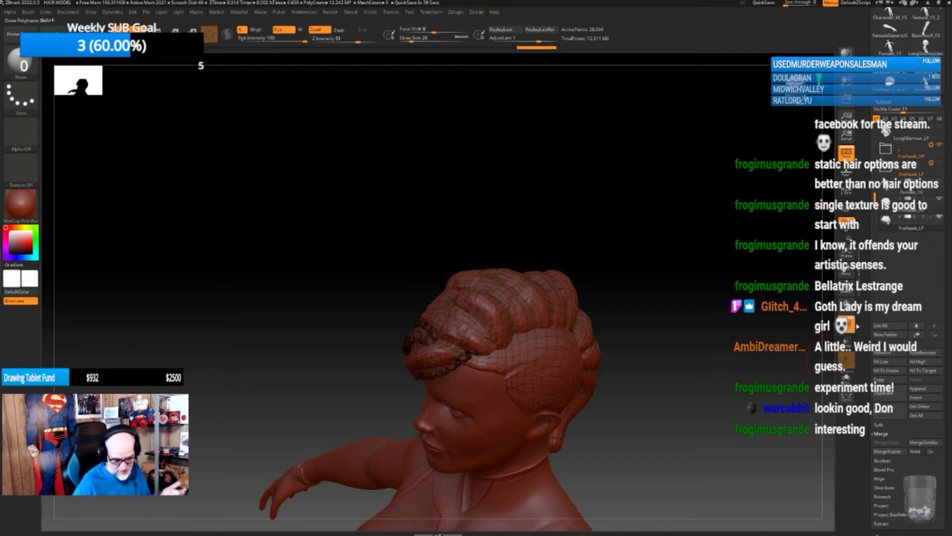
- Start an FBX export of only the selected FroHawk_LP subtool and browse to the FroHawk hair's Female folder
{"action": "mouse_move", "coordinate": [893, 227]}
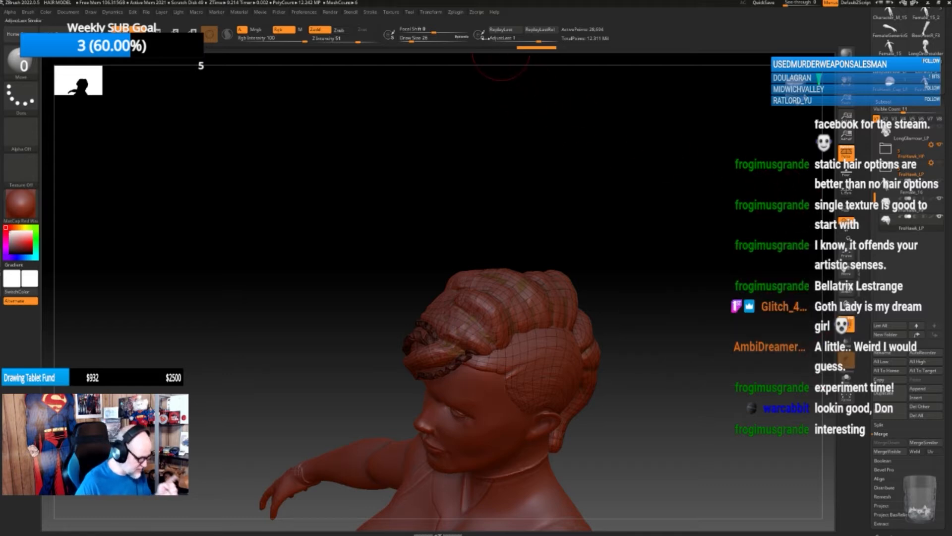
{"action": "left_click", "coordinate": [455, 12]}
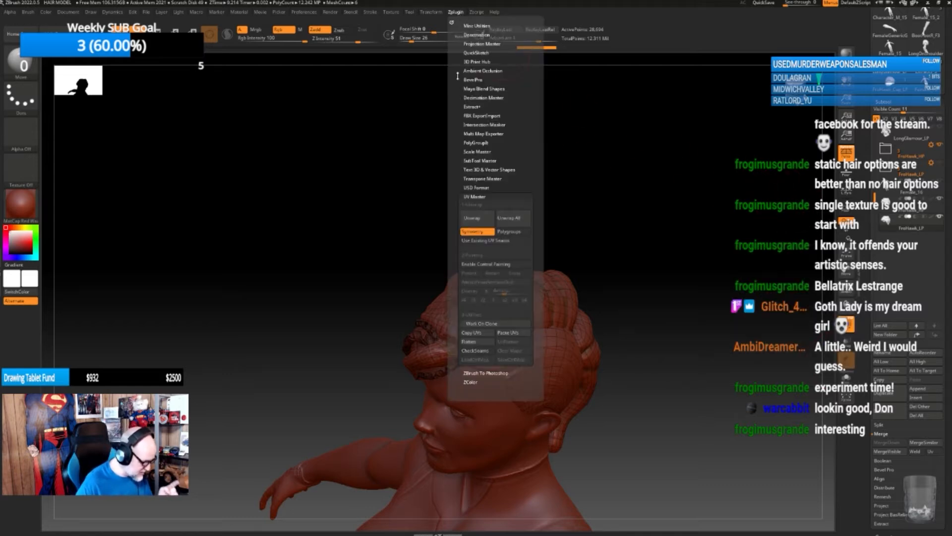
{"action": "left_click", "coordinate": [475, 196]}
{"action": "left_click", "coordinate": [475, 115]}
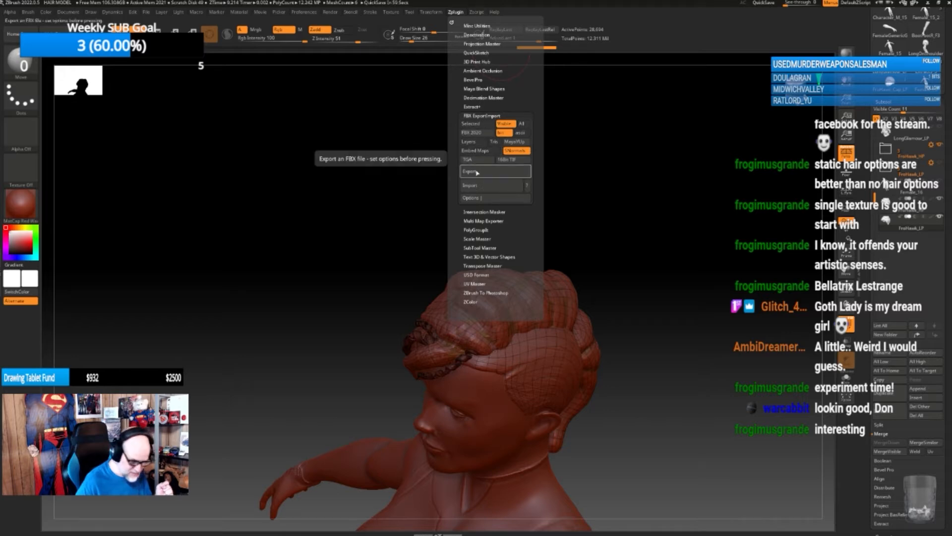
{"action": "left_click", "coordinate": [470, 123]}
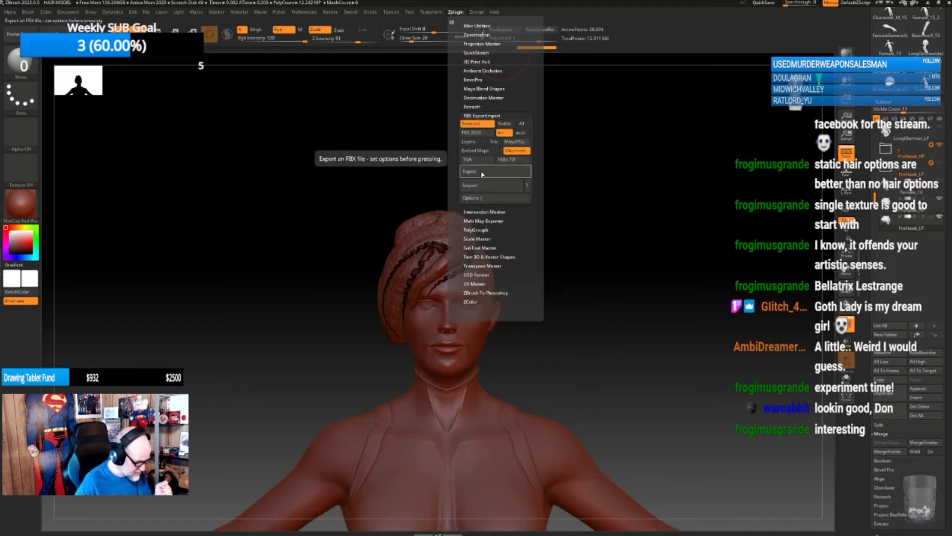
{"action": "left_click", "coordinate": [483, 173]}
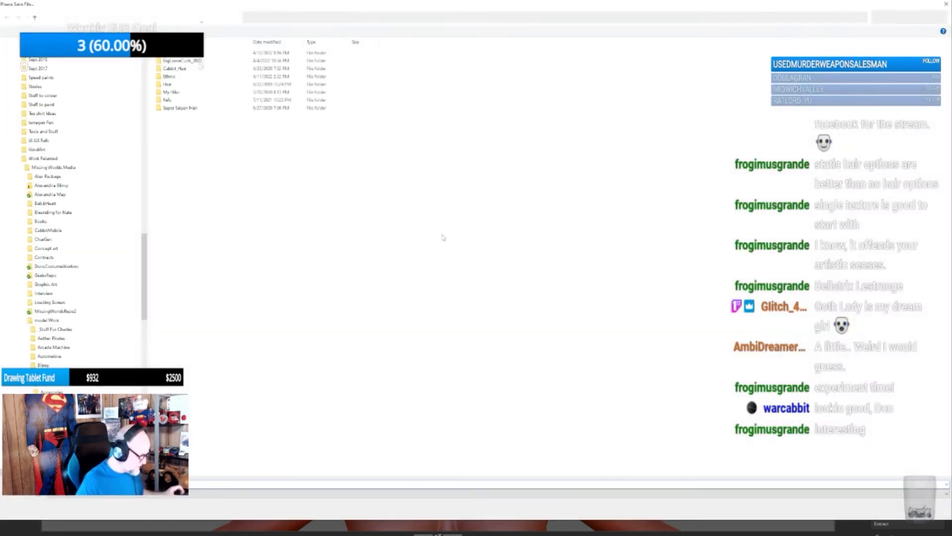
{"action": "double_click", "coordinate": [169, 76]}
{"action": "double_click", "coordinate": [171, 61]}
{"action": "double_click", "coordinate": [196, 52]}
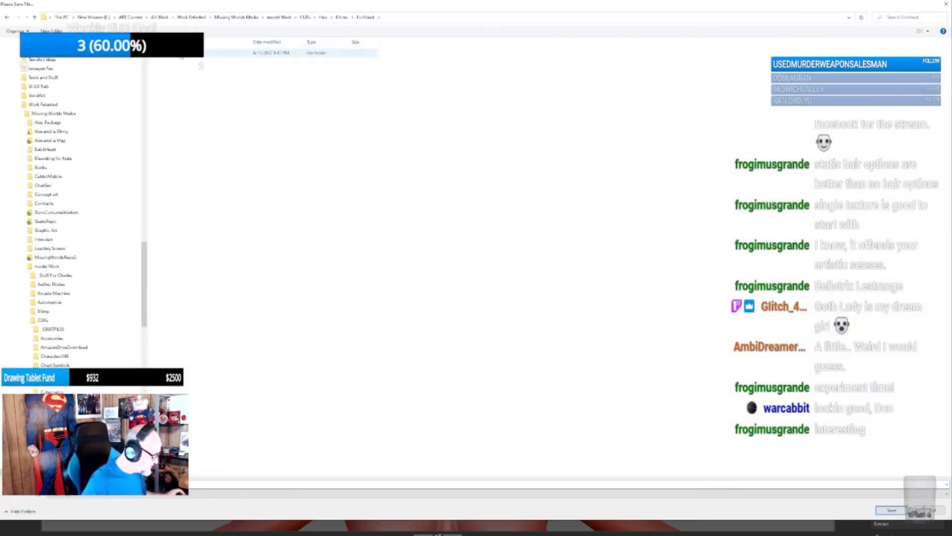
- Create a folder named Epic inside the Female folder and save the low-poly FBX export in it
{"action": "right_click", "coordinate": [275, 150]}
{"action": "mouse_move", "coordinate": [318, 256]}
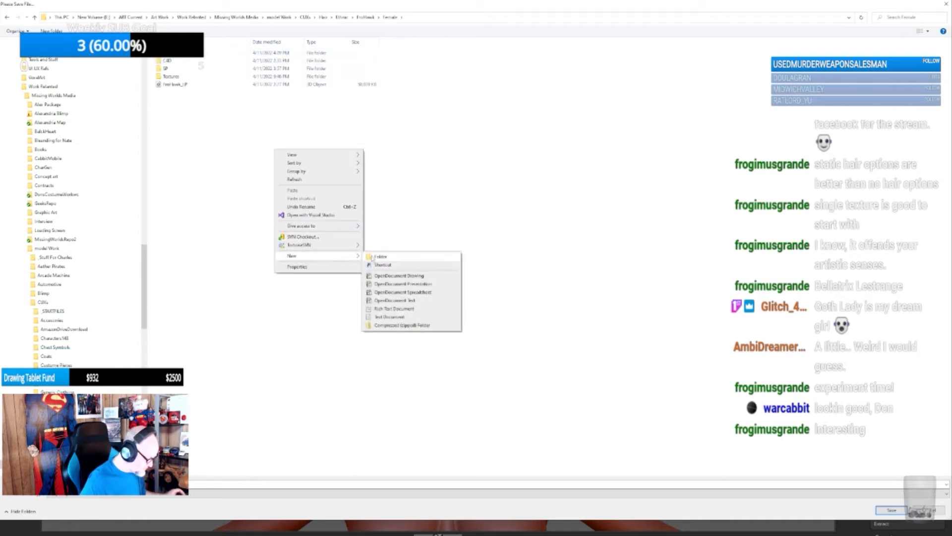
{"action": "left_click", "coordinate": [386, 258]}
{"action": "type", "text": "Epic"}
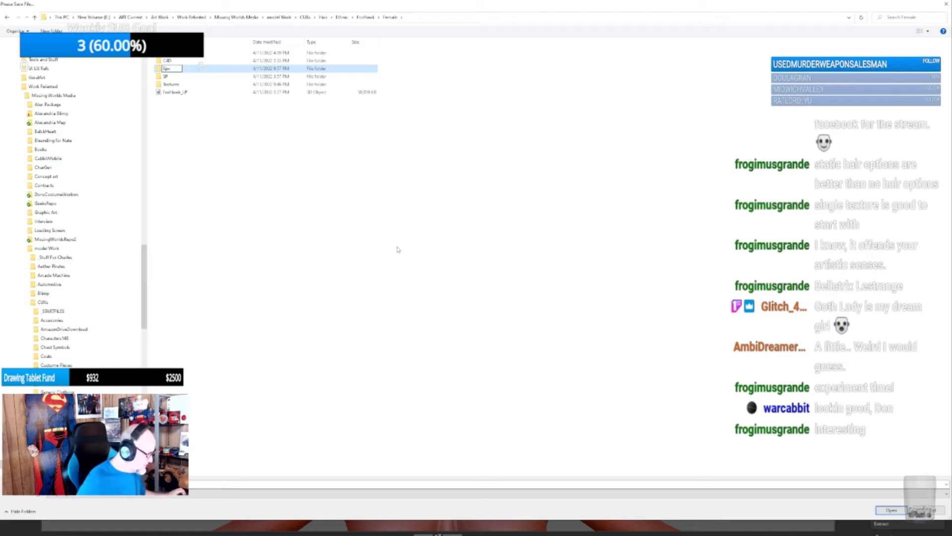
{"action": "key", "text": "Return"}
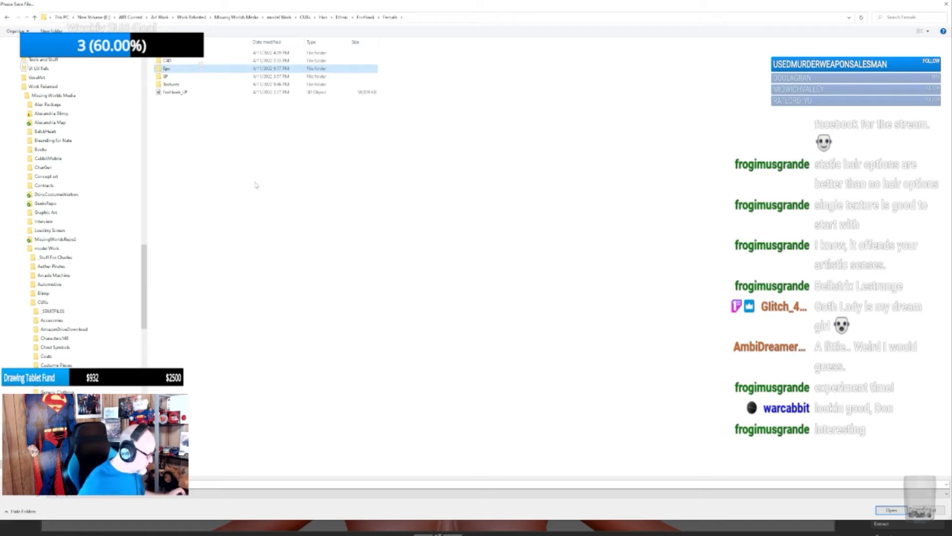
{"action": "double_click", "coordinate": [188, 73]}
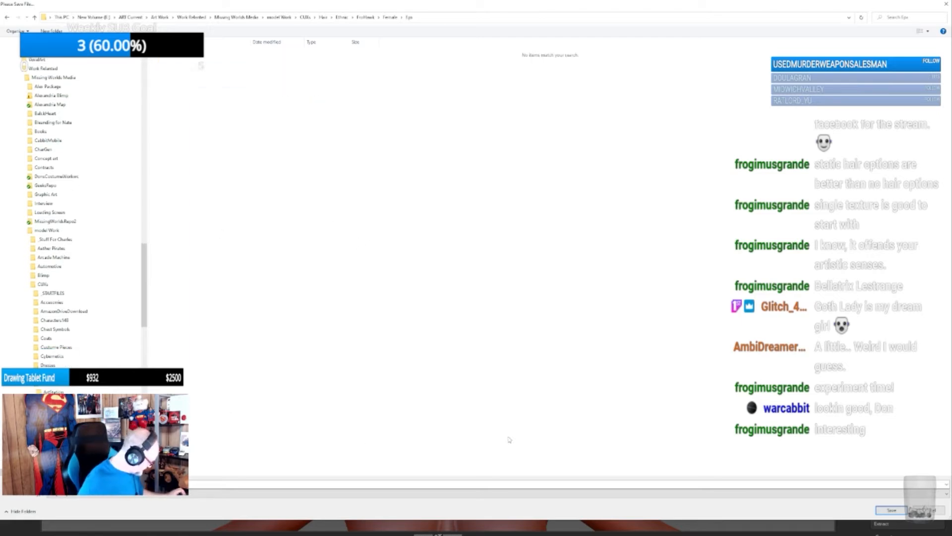
{"action": "left_click", "coordinate": [893, 510]}
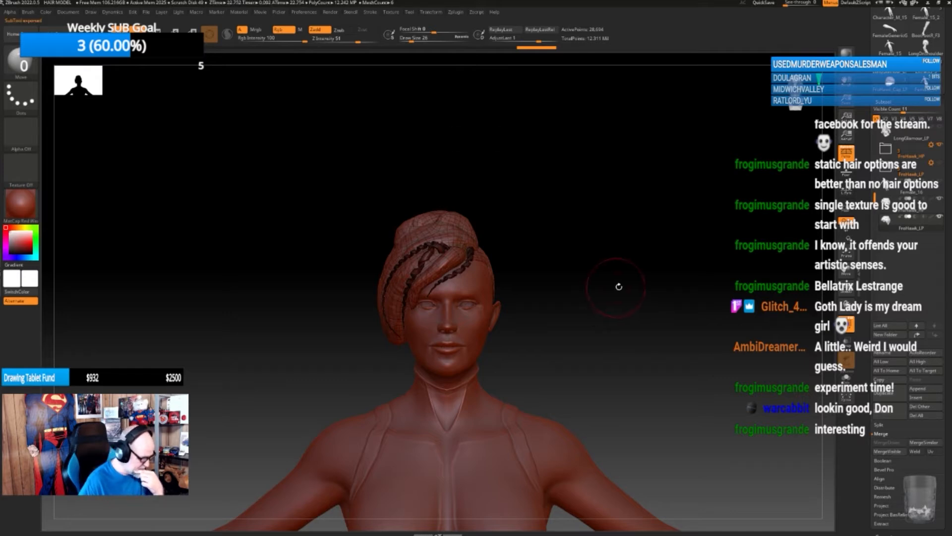
- Export the FroHawk_HP subtool as an FBX file into the same Epic folder
{"action": "left_click", "coordinate": [911, 205]}
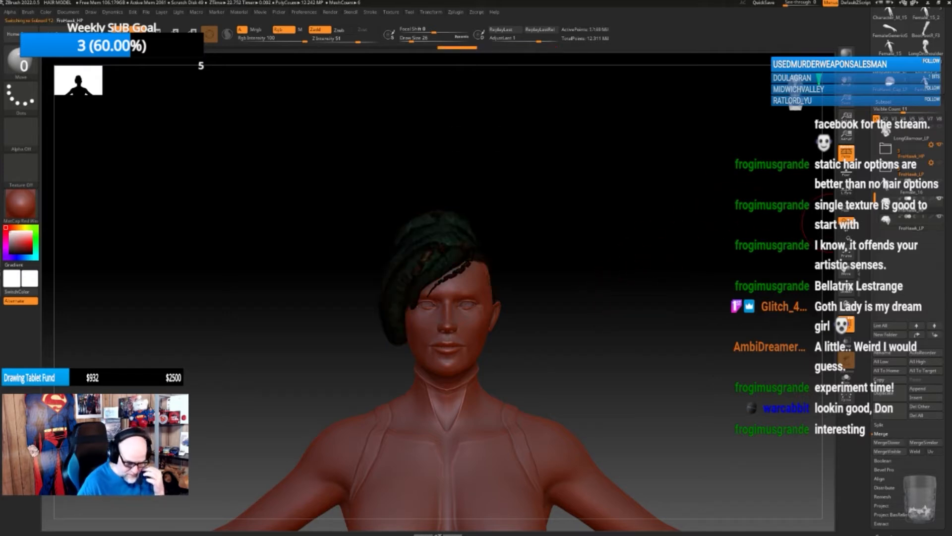
{"action": "left_click", "coordinate": [457, 14]}
{"action": "left_click", "coordinate": [490, 174]}
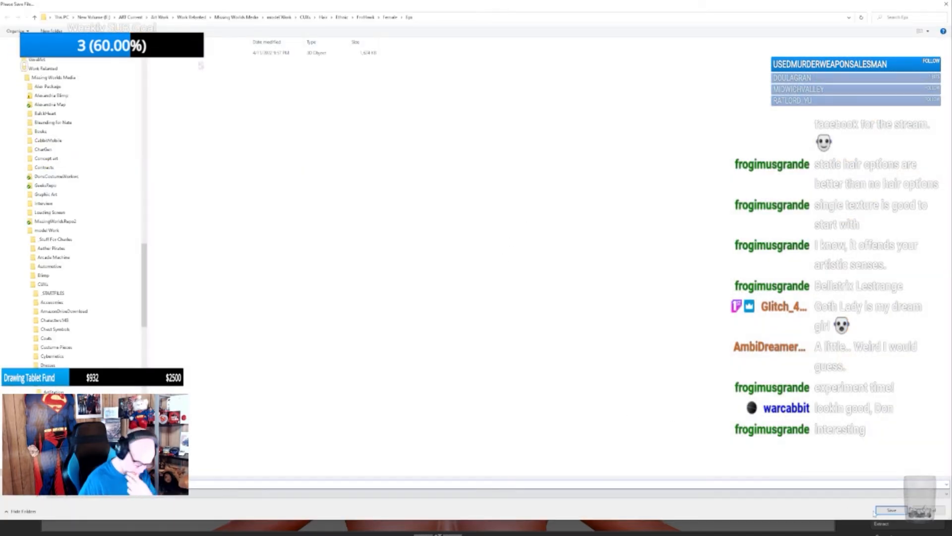
{"action": "left_click", "coordinate": [891, 510]}
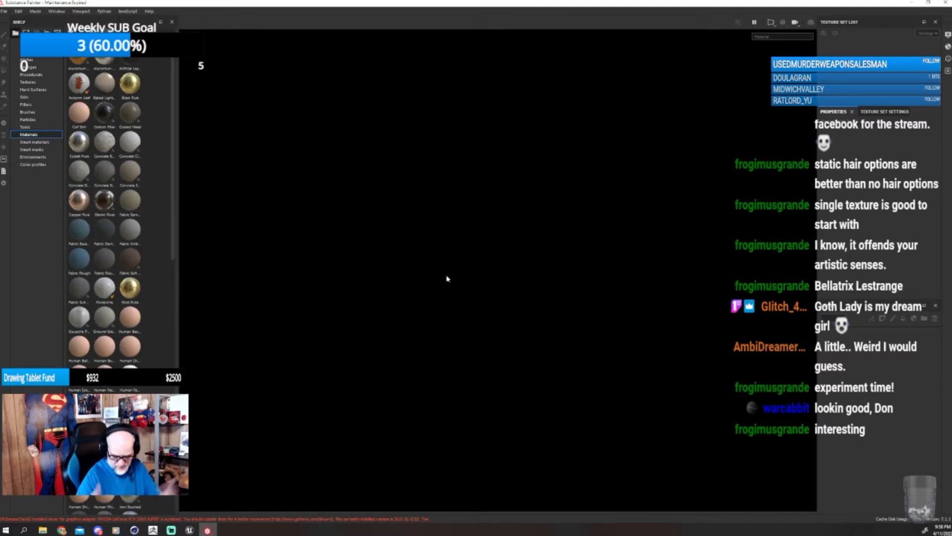
- Create a new project from the FroHawk_LP mesh in the Female hair's Epic folder, keeping the existing project settings
{"action": "left_click", "coordinate": [6, 14]}
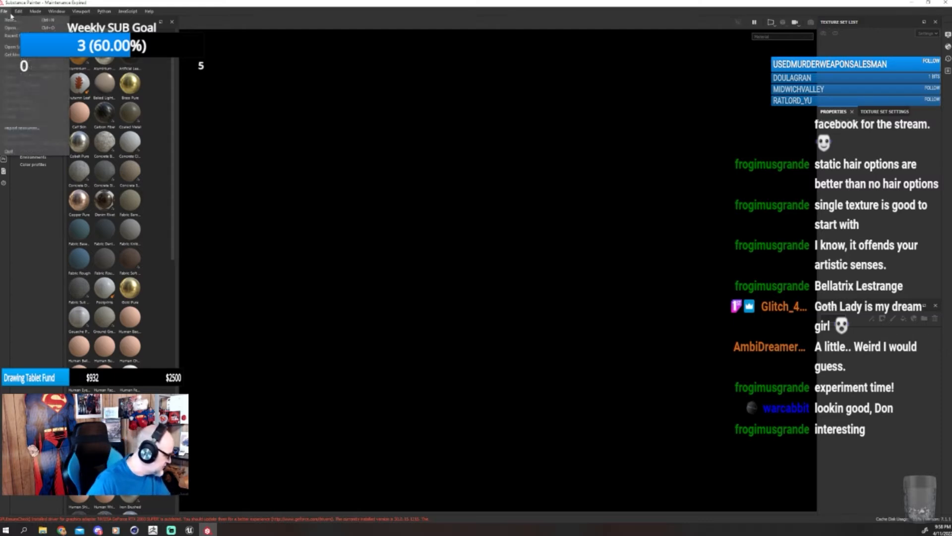
{"action": "left_click", "coordinate": [15, 13]}
{"action": "left_click", "coordinate": [6, 13]}
{"action": "left_click", "coordinate": [10, 19]}
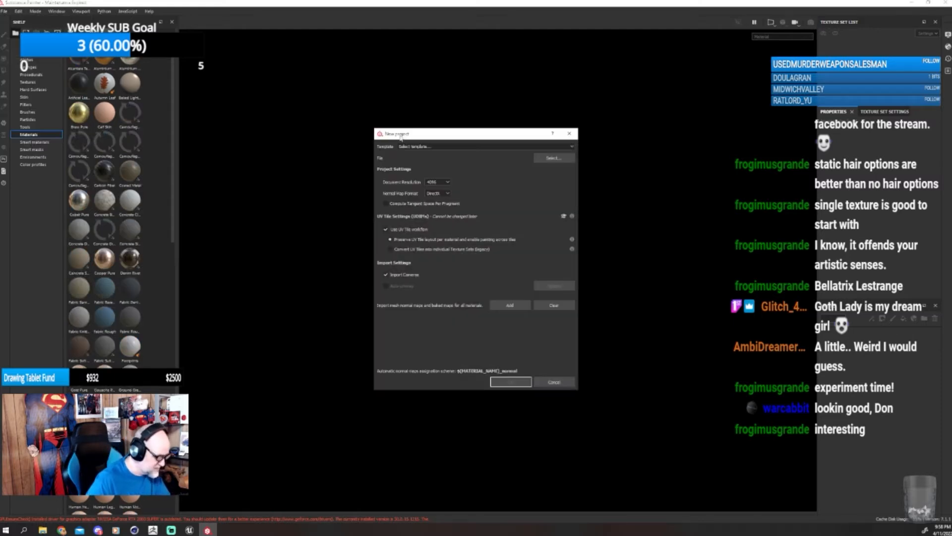
{"action": "left_click", "coordinate": [556, 156]}
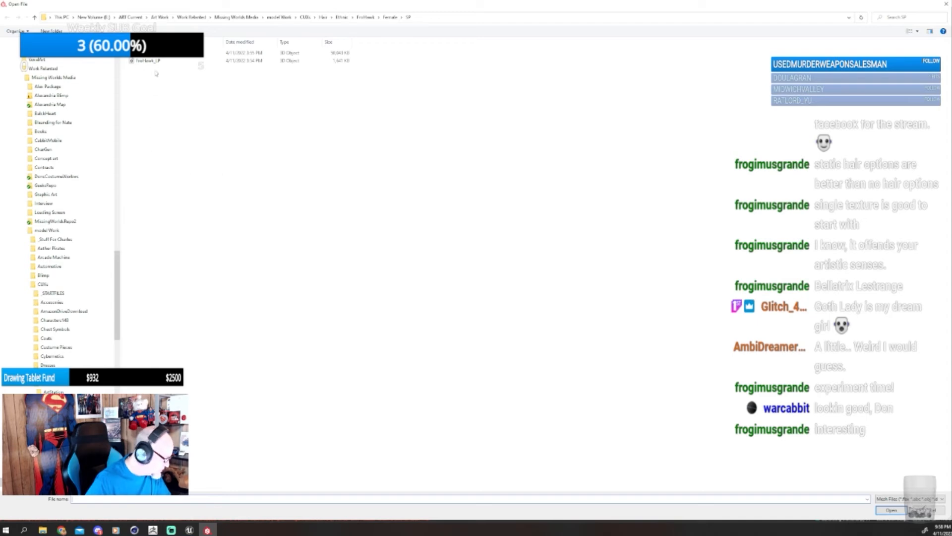
{"action": "left_click", "coordinate": [389, 18]}
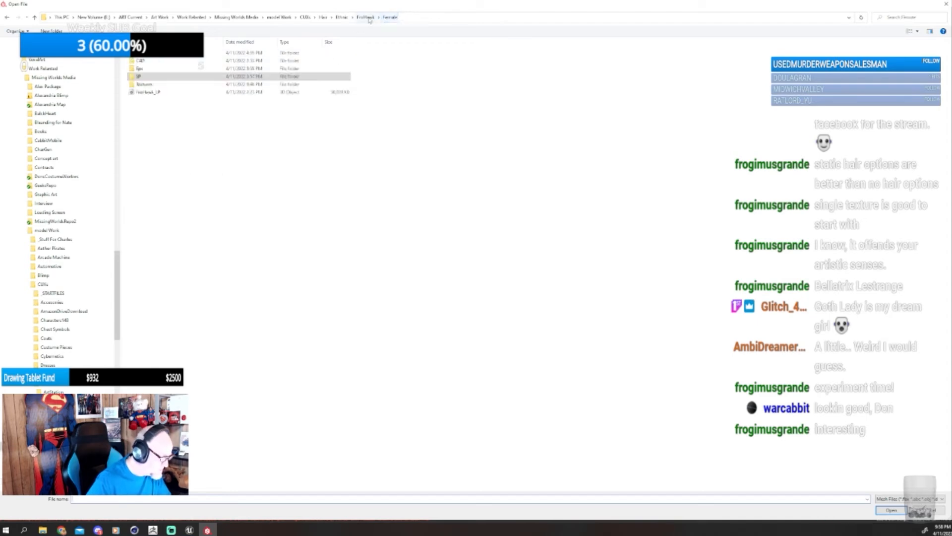
{"action": "double_click", "coordinate": [148, 68]}
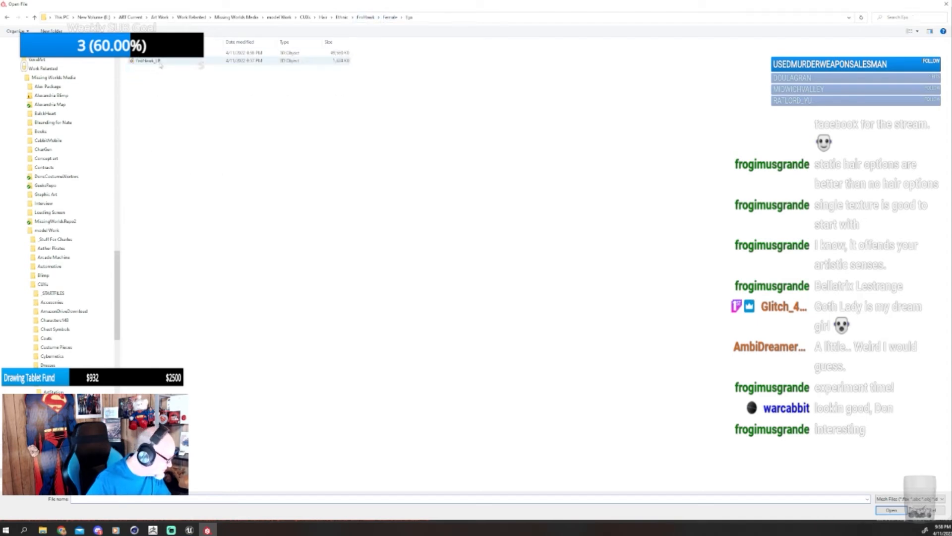
{"action": "left_click", "coordinate": [160, 61]}
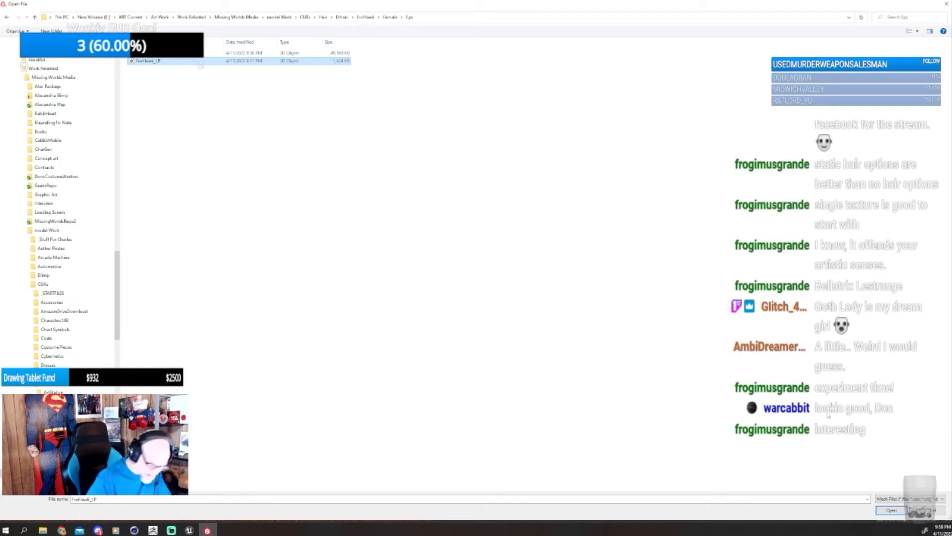
{"action": "left_click", "coordinate": [900, 512]}
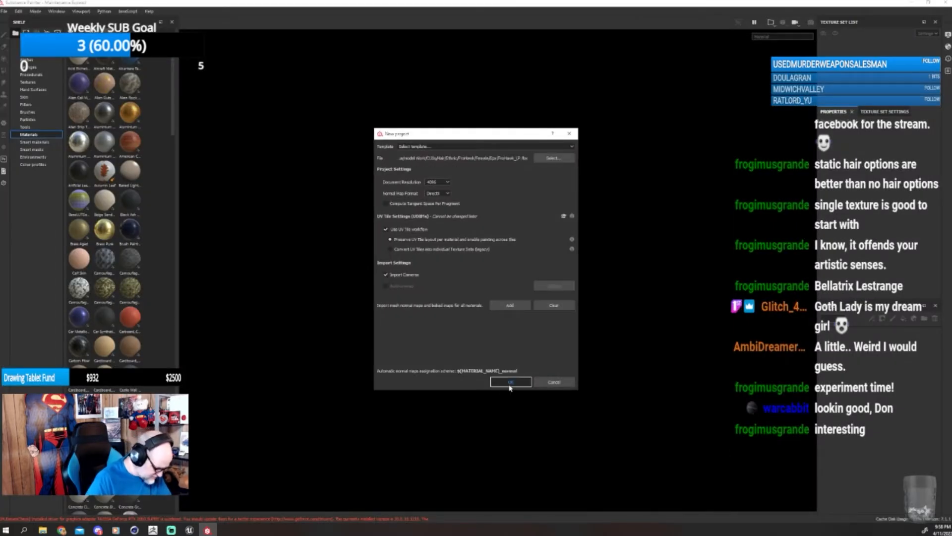
{"action": "left_click", "coordinate": [509, 384]}
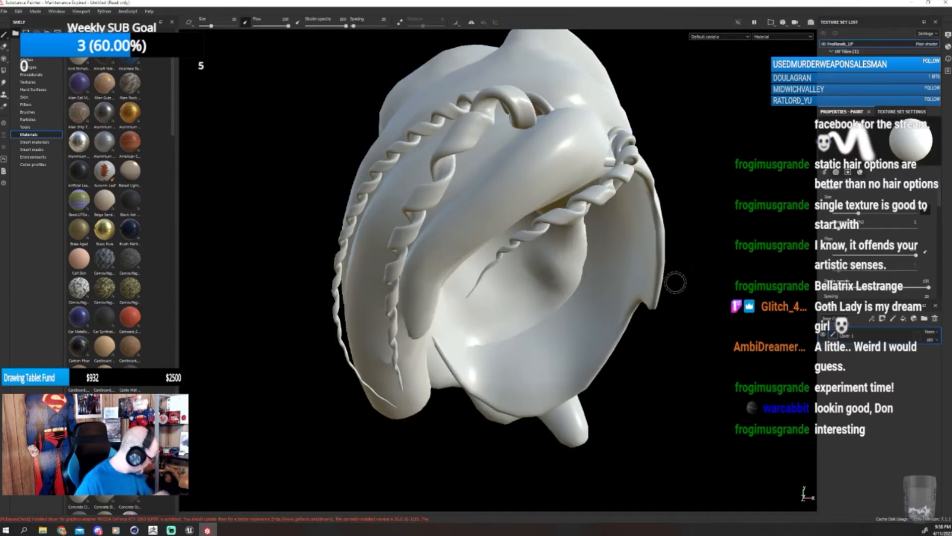
- Open the mesh map baking settings, set the output size to 4096 and exclude the ID map
{"action": "left_click_drag", "start_coordinate": [721, 239], "coordinate": [662, 326], "text": "alt"}
{"action": "scroll", "coordinate": [558, 391], "scroll_direction": "down", "scroll_amount": 4}
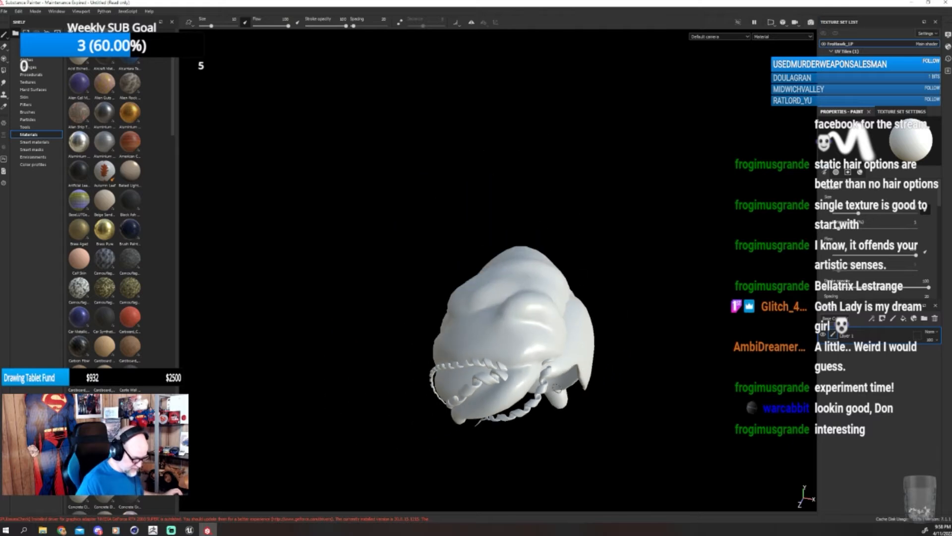
{"action": "left_click_drag", "start_coordinate": [557, 388], "coordinate": [605, 368], "text": "alt"}
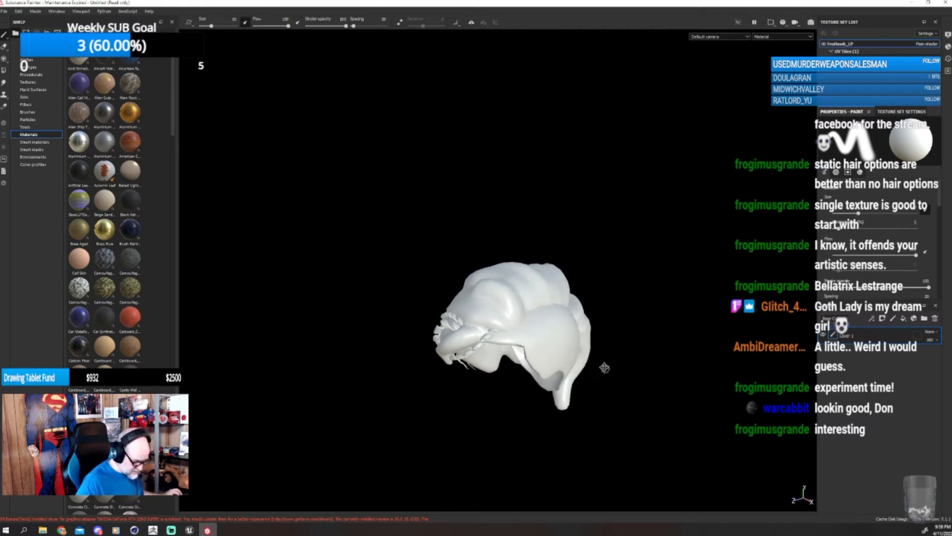
{"action": "middle_click_drag", "start_coordinate": [604, 367], "coordinate": [581, 359], "text": "alt"}
{"action": "left_click", "coordinate": [887, 111]}
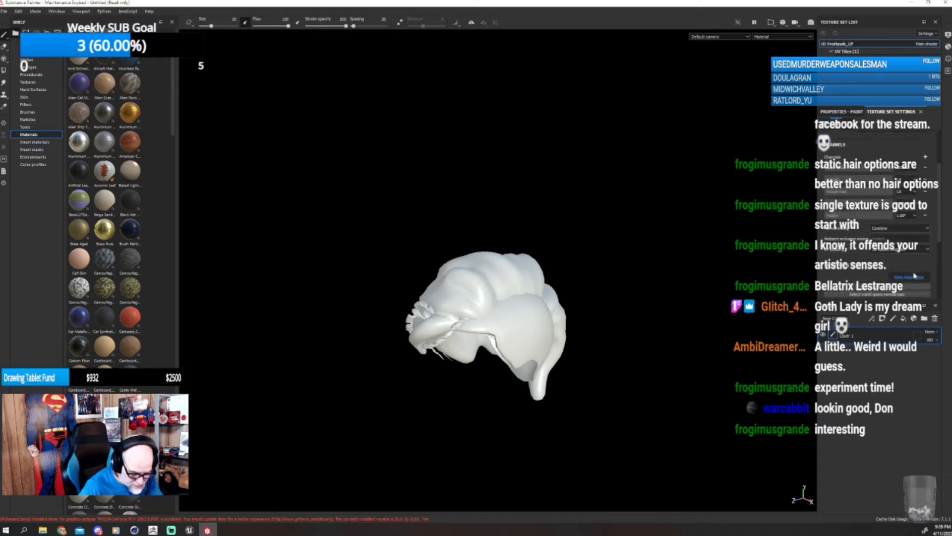
{"action": "left_click", "coordinate": [910, 276]}
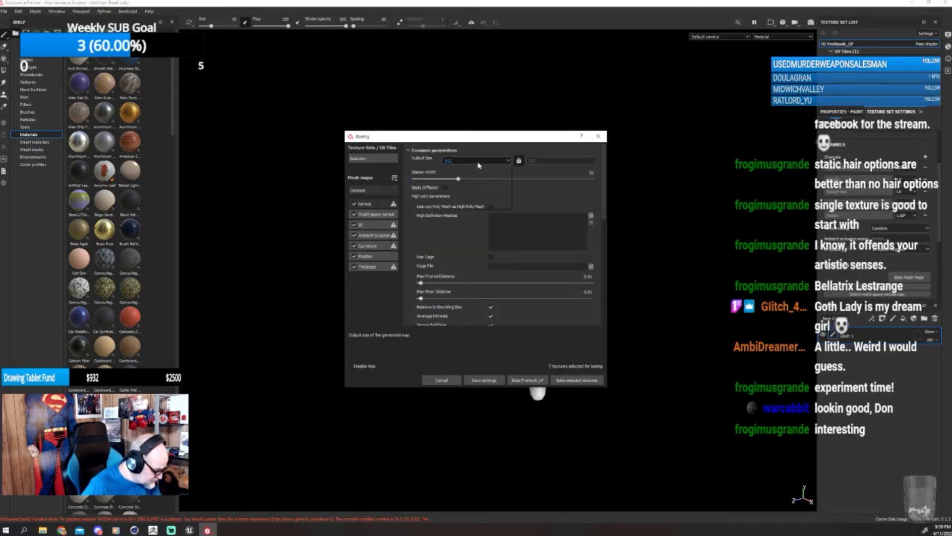
{"action": "left_click", "coordinate": [479, 161]}
{"action": "left_click", "coordinate": [451, 201]}
{"action": "left_click", "coordinate": [354, 224]}
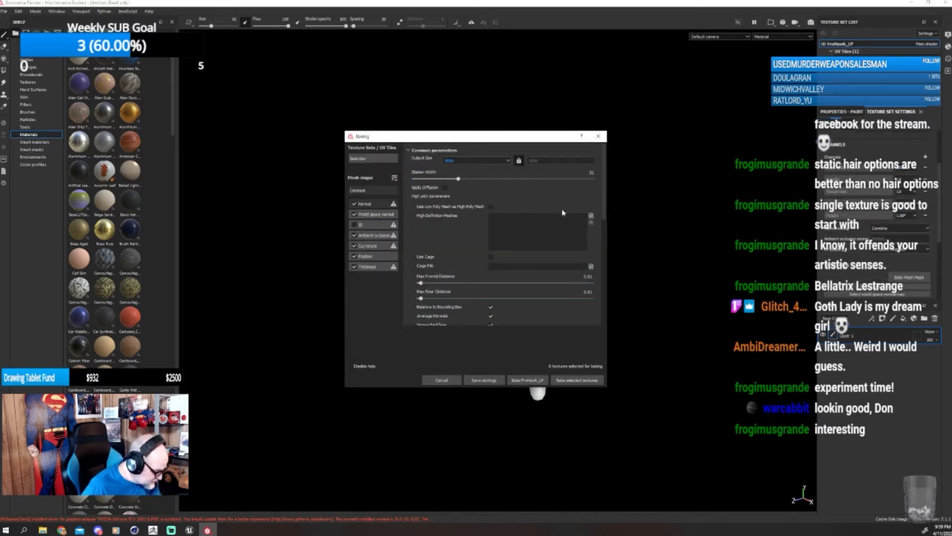
- Load FroHawk_HP from the Epic folder as the high-definition mesh for the bake
{"action": "left_click", "coordinate": [591, 216]}
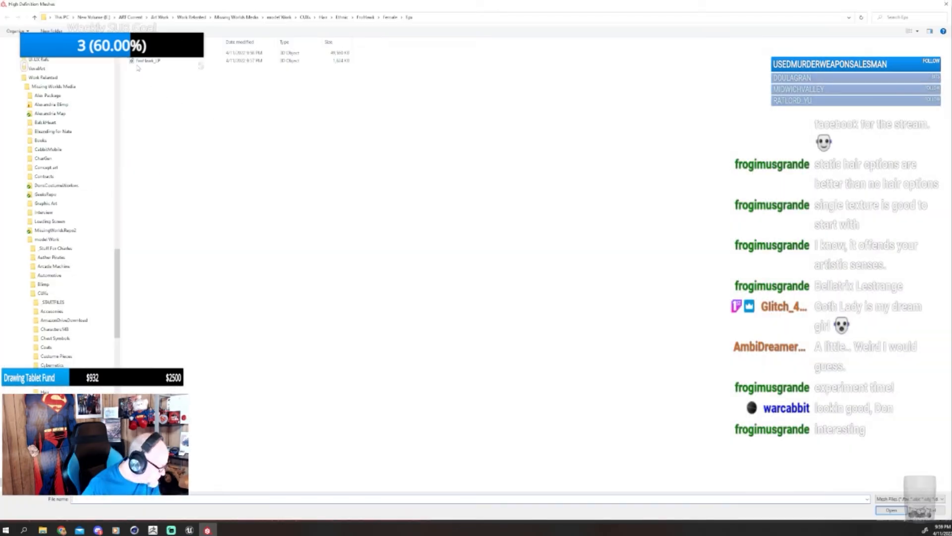
{"action": "left_click", "coordinate": [169, 53]}
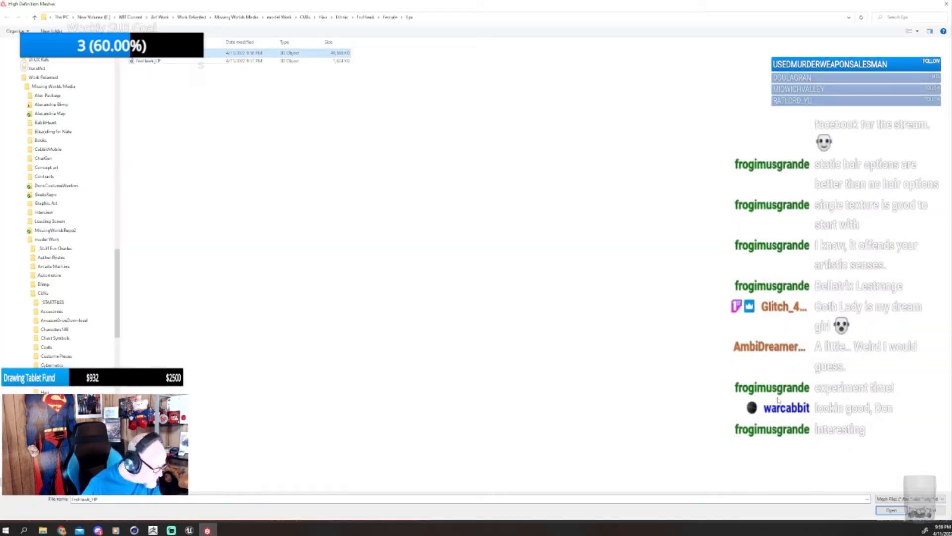
{"action": "left_click", "coordinate": [891, 510]}
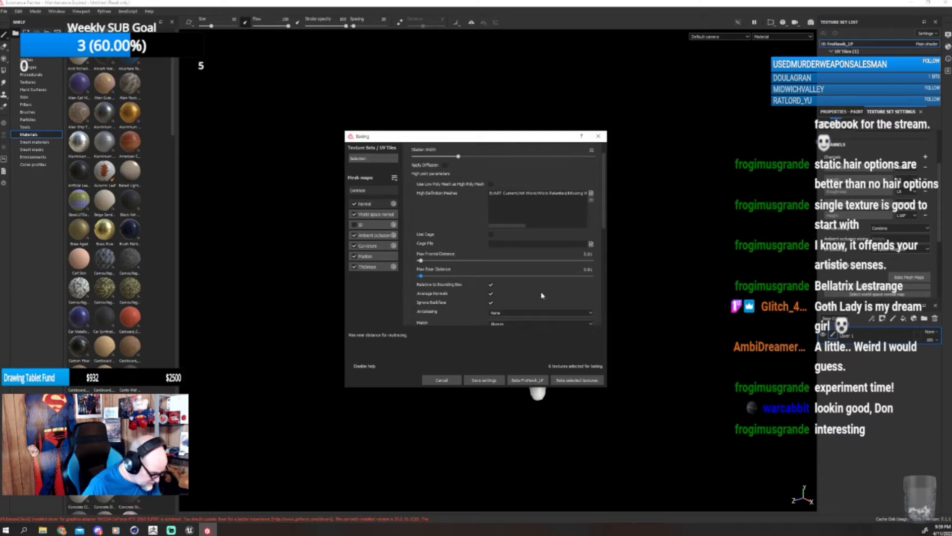
- Match the bake meshes by mesh name, with _LP as the low-poly suffix and _HP as the high-poly suffix
{"action": "left_click", "coordinate": [509, 269]}
{"action": "left_click", "coordinate": [510, 269]}
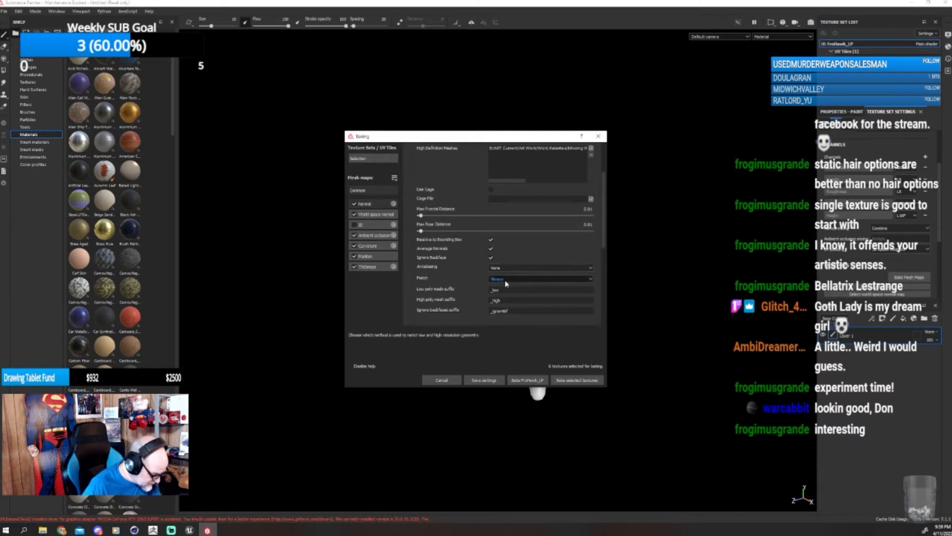
{"action": "left_click", "coordinate": [505, 281]}
{"action": "left_click", "coordinate": [506, 290]}
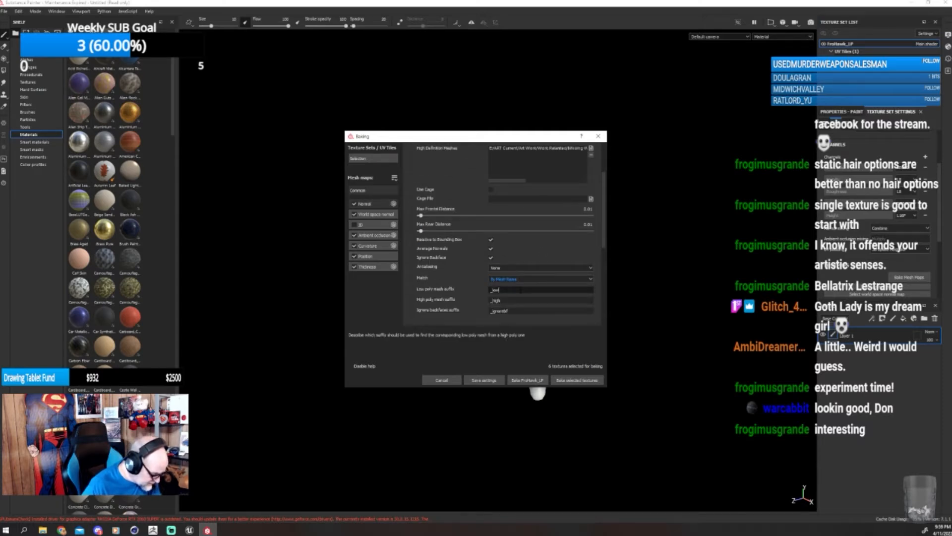
{"action": "key", "text": "BackSpace"}
{"action": "key", "text": "BackSpace"}
{"action": "key", "text": "BackSpace"}
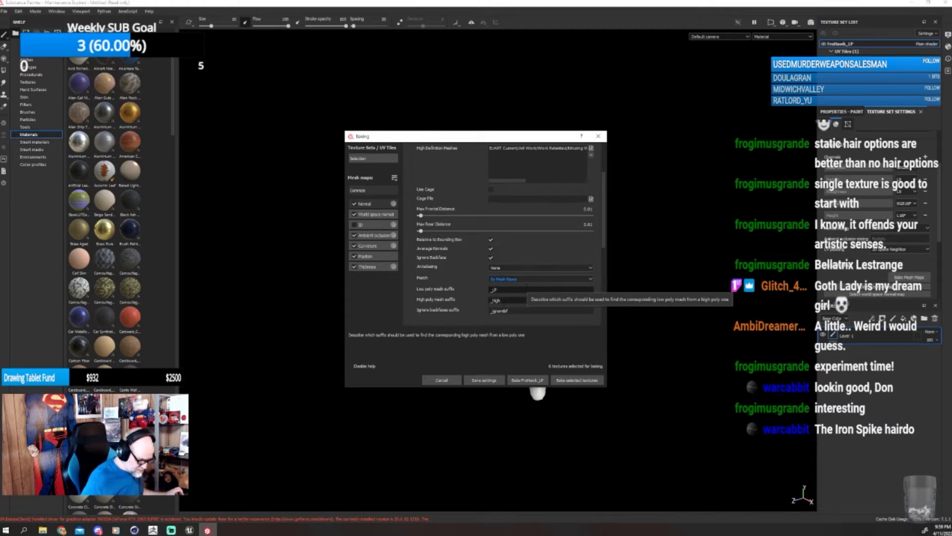
{"action": "left_click", "coordinate": [509, 300]}
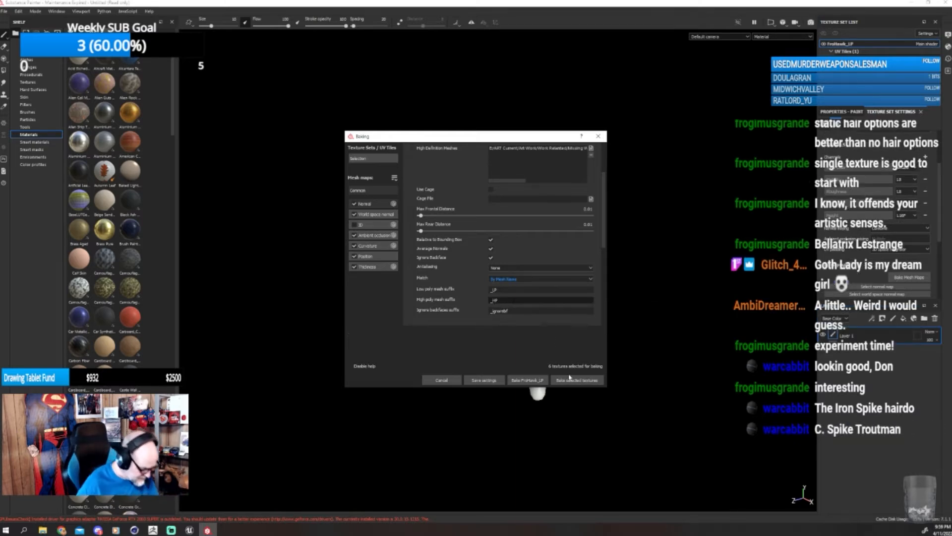
- Bake the selected mesh maps for FroHawk_LP and inspect the baked hair up close
{"action": "left_click", "coordinate": [575, 380]}
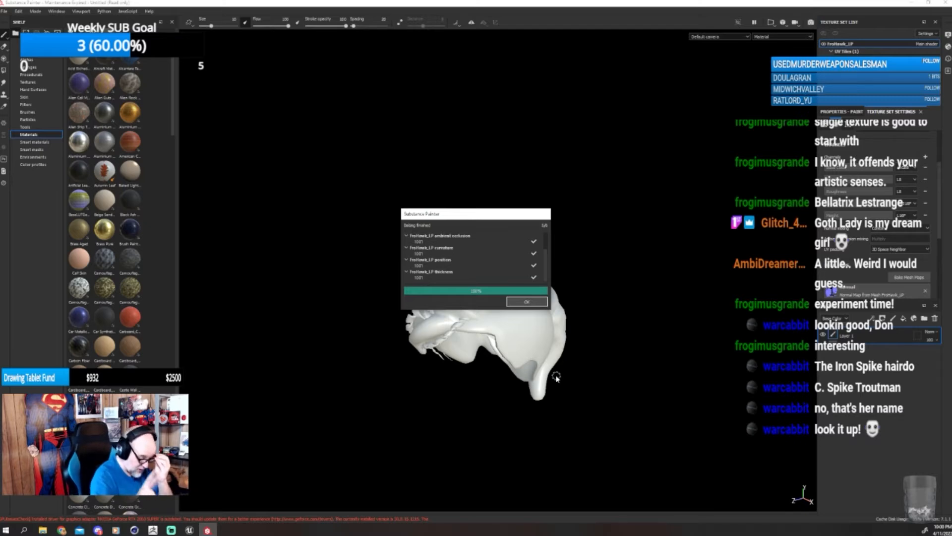
{"action": "left_click", "coordinate": [526, 301]}
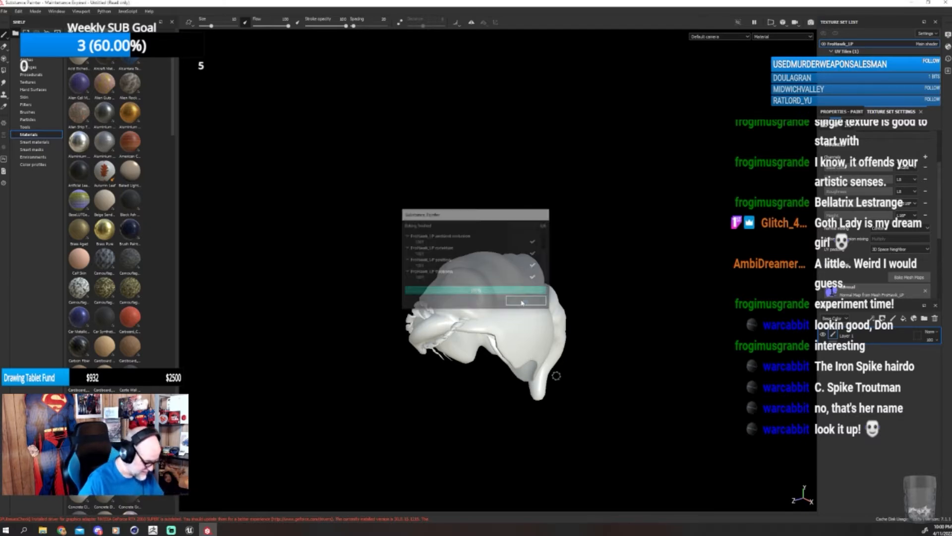
{"action": "mouse_move", "coordinate": [611, 320]}
{"action": "left_mouse_down", "text": "alt"}
{"action": "mouse_move", "coordinate": [725, 296]}
{"action": "mouse_move", "coordinate": [603, 326]}
{"action": "mouse_move", "coordinate": [775, 320]}
{"action": "mouse_move", "coordinate": [418, 275]}
{"action": "mouse_move", "coordinate": [448, 346]}
{"action": "mouse_move", "coordinate": [576, 337]}
{"action": "mouse_move", "coordinate": [597, 260]}
{"action": "mouse_move", "coordinate": [580, 393]}
{"action": "mouse_move", "coordinate": [570, 337]}
{"action": "mouse_move", "coordinate": [555, 354]}
{"action": "left_mouse_up", "text": "alt"}
{"action": "scroll", "coordinate": [549, 329], "scroll_direction": "up", "scroll_amount": 5}
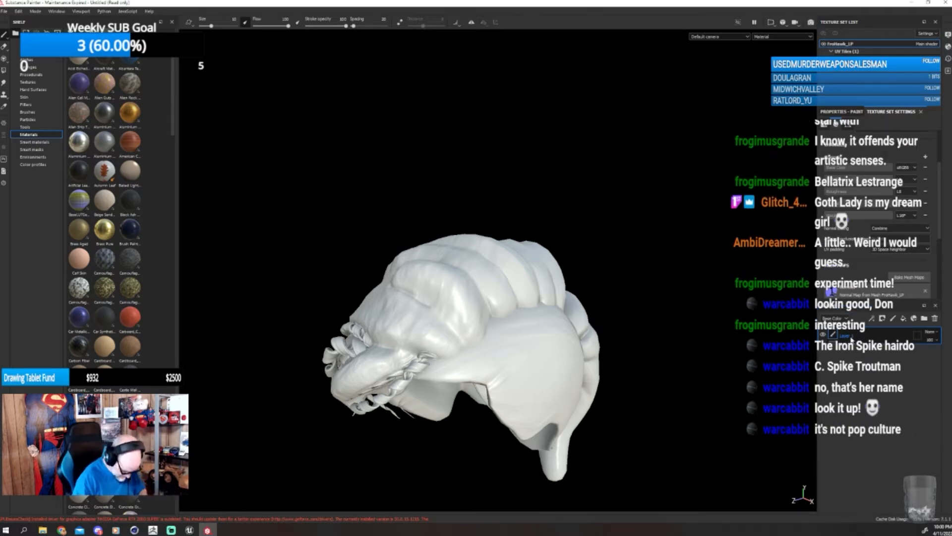
- Replace the default paint layer with a fill layer named Red that has a black mask
{"action": "key", "text": "Delete"}
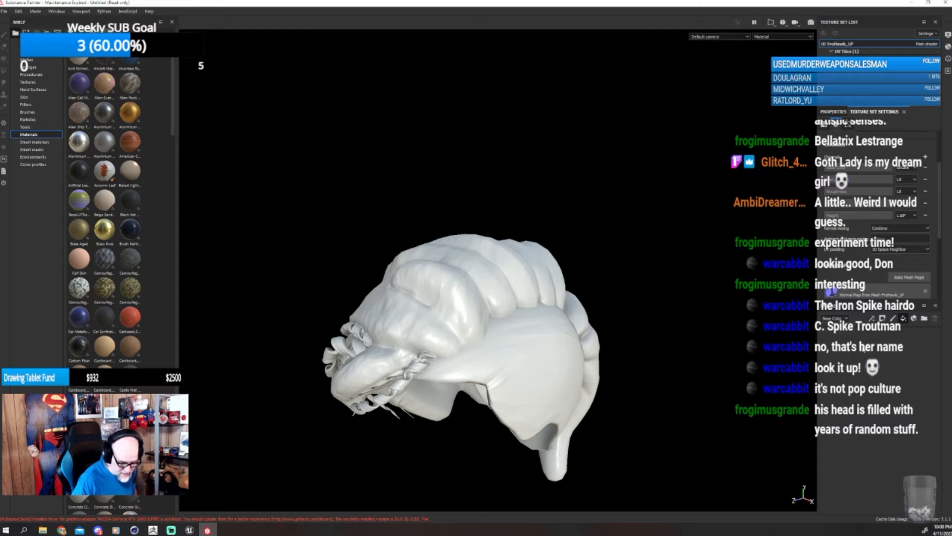
{"action": "key", "text": "ctrl+z"}
{"action": "type", "text": "H"}
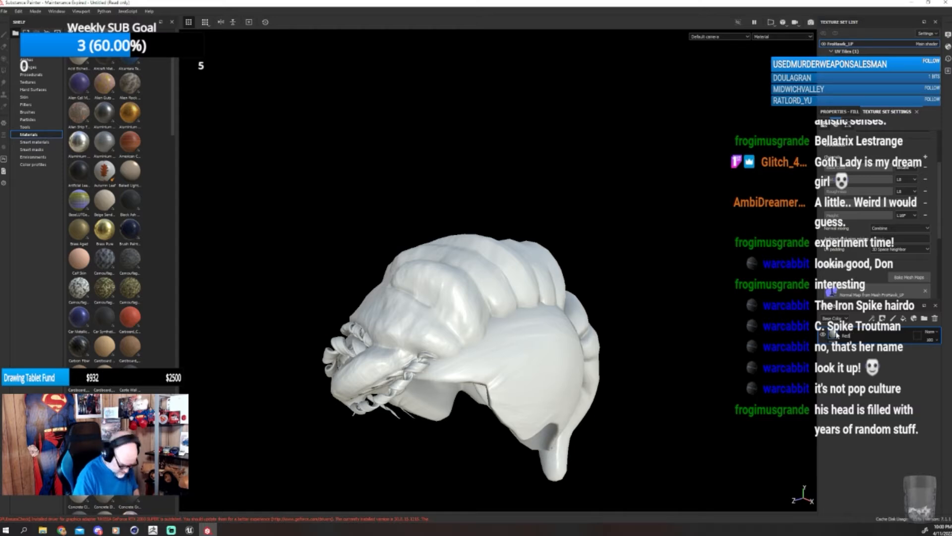
{"action": "key", "text": "Return"}
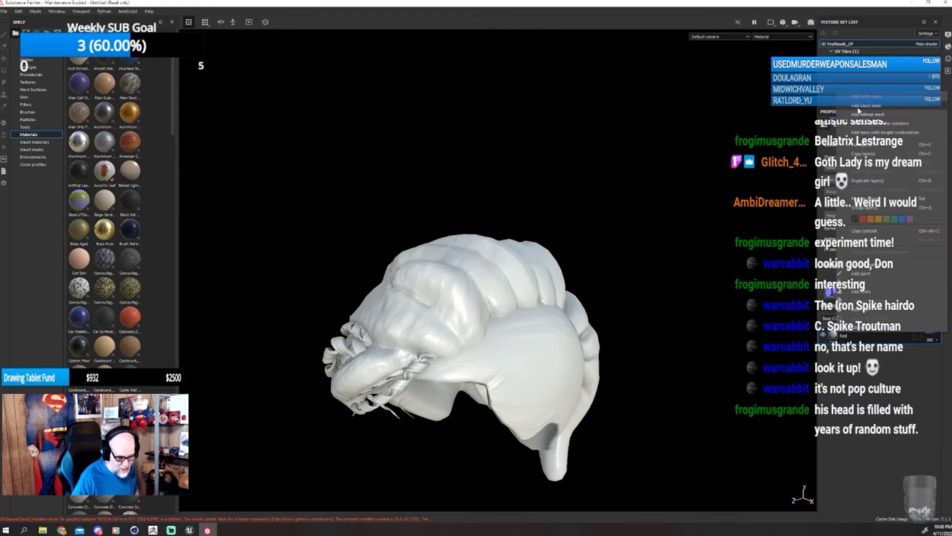
{"action": "key", "text": "1"}
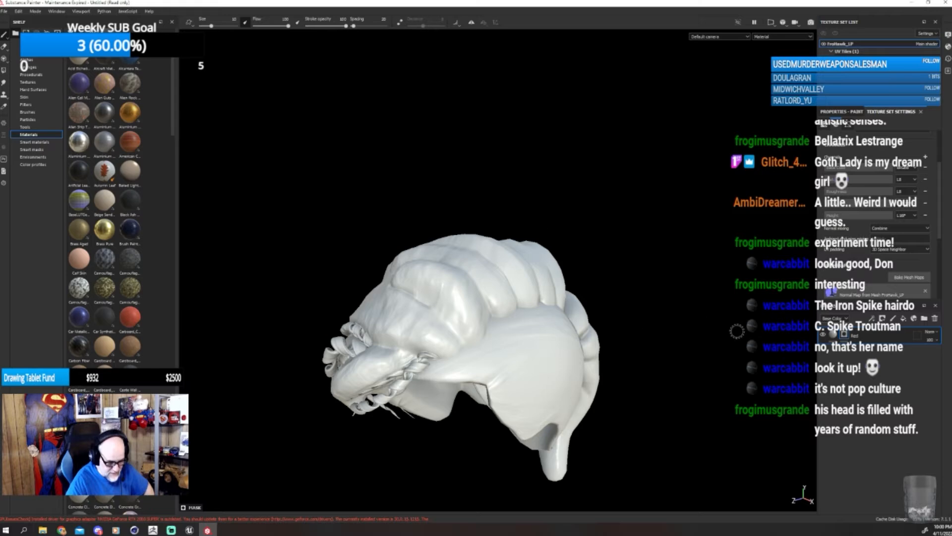
- Limit the Red fill layer to the color and height channels and set its base color to pure red
{"action": "left_click", "coordinate": [835, 336]}
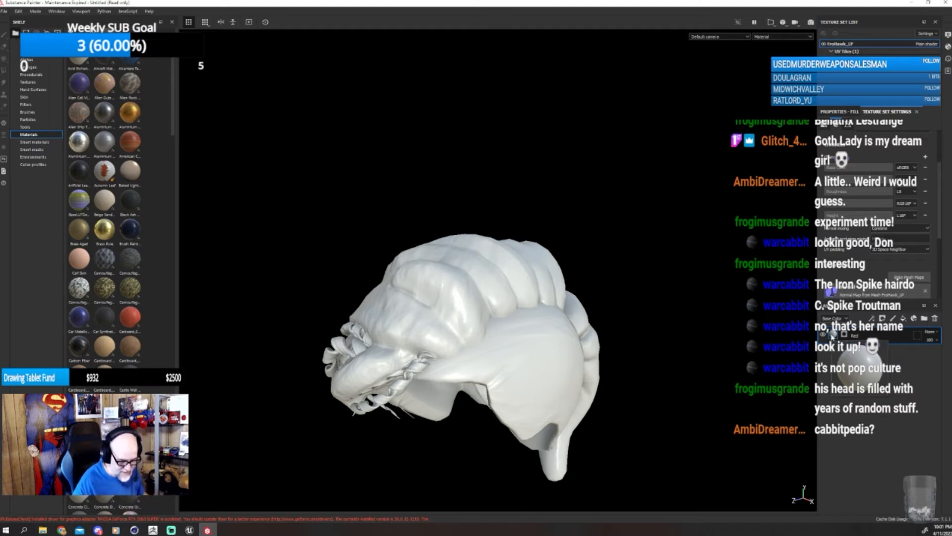
{"action": "left_click", "coordinate": [839, 112]}
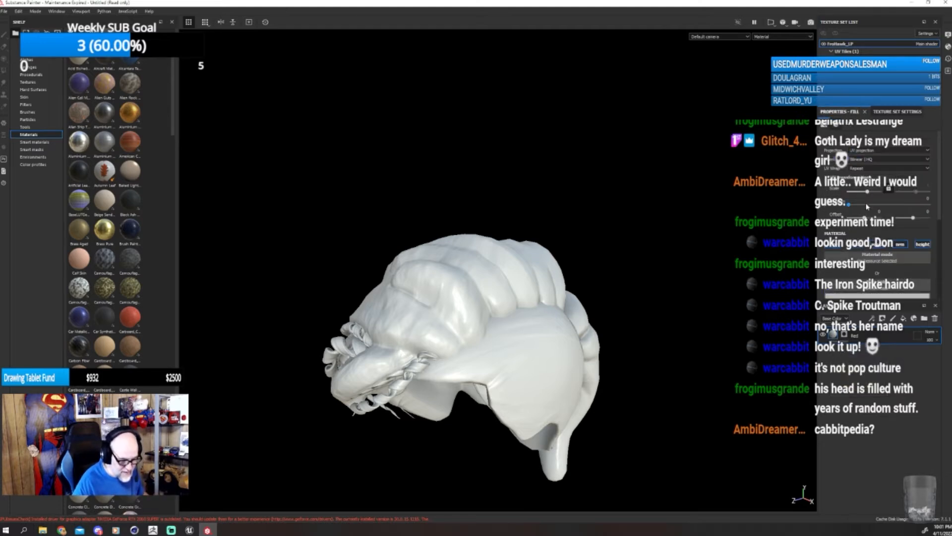
{"action": "scroll", "coordinate": [868, 207], "scroll_direction": "down", "scroll_amount": 3}
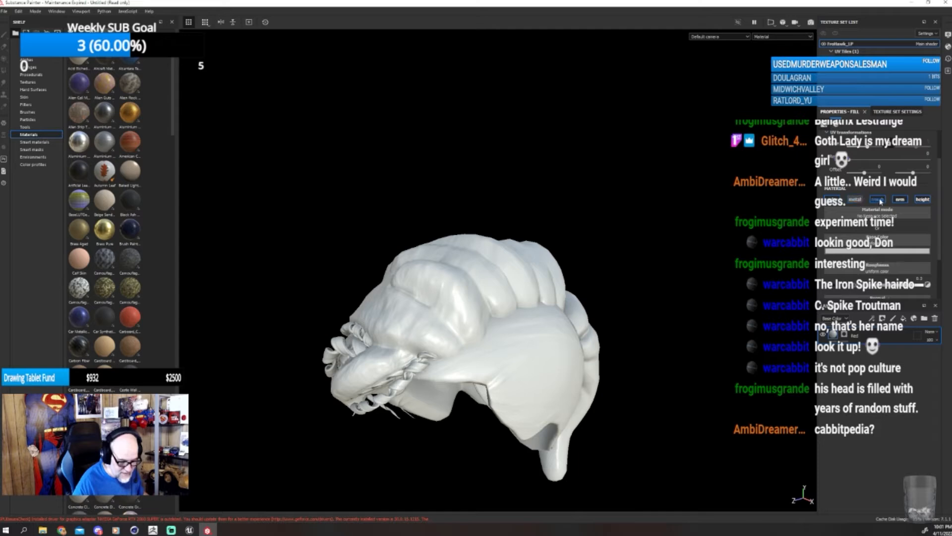
{"action": "left_click", "coordinate": [873, 251]}
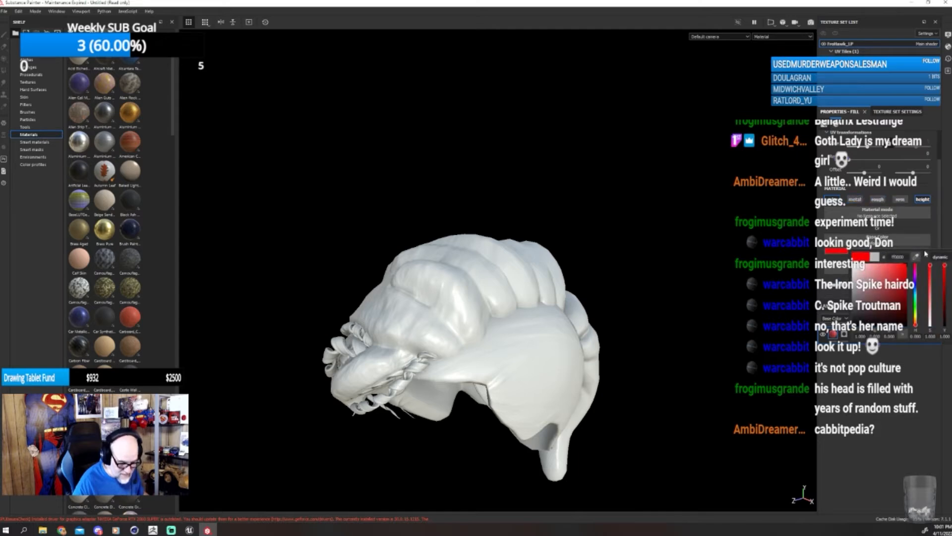
- Add a paint layer beneath the Red layer and name it Height
{"action": "left_click", "coordinate": [893, 318]}
{"action": "left_click_drag", "start_coordinate": [860, 336], "coordinate": [859, 361]}
{"action": "double_click", "coordinate": [849, 353]}
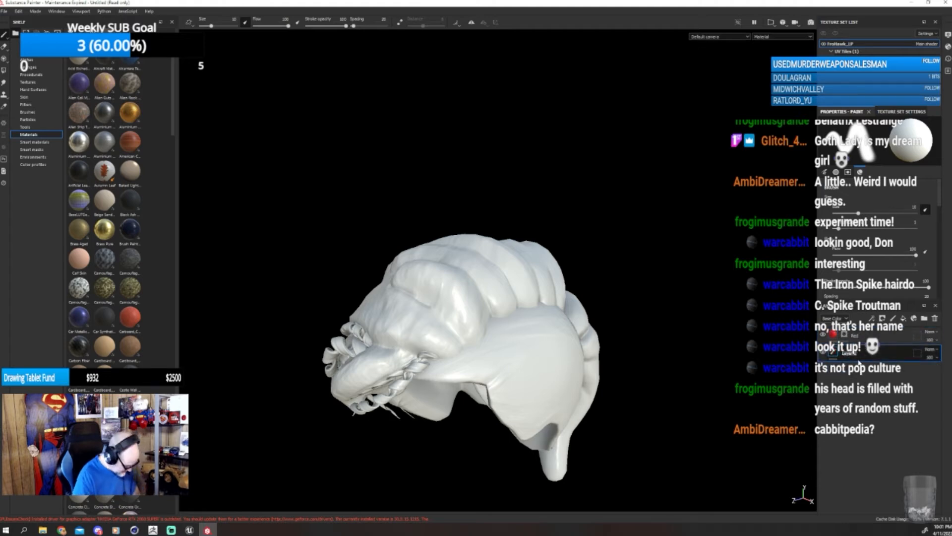
{"action": "type", "text": "Ha"}
{"action": "key", "text": "Return"}
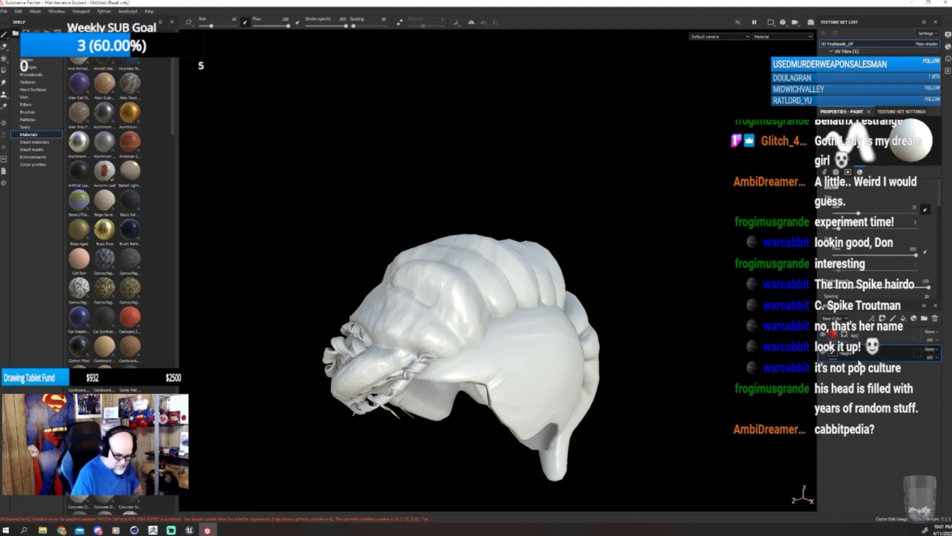
- Duplicate the masked Red fill layer
{"action": "left_click", "coordinate": [860, 335]}
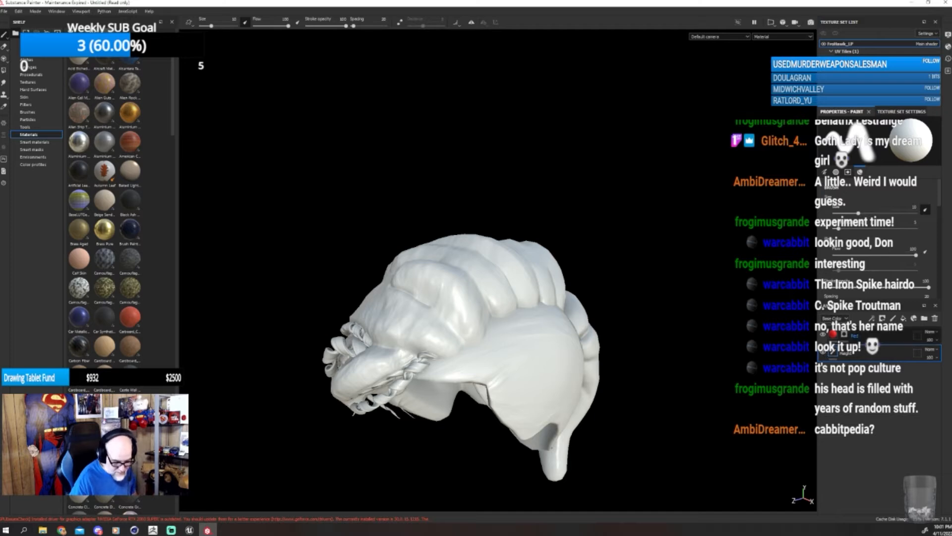
{"action": "key", "text": "ctrl+d"}
{"action": "key", "text": "ctrl+d"}
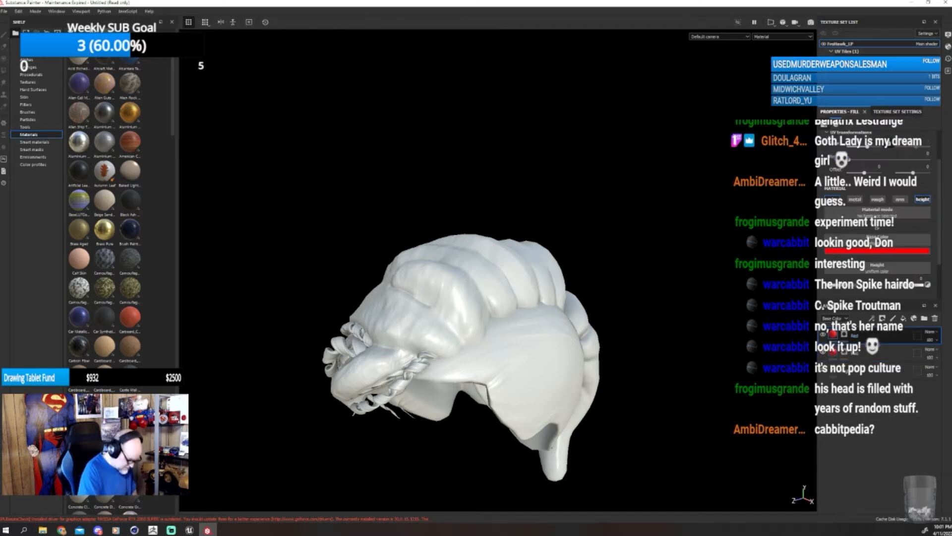
- Set the Green fill layer's base color to pure green
{"action": "left_click", "coordinate": [862, 355]}
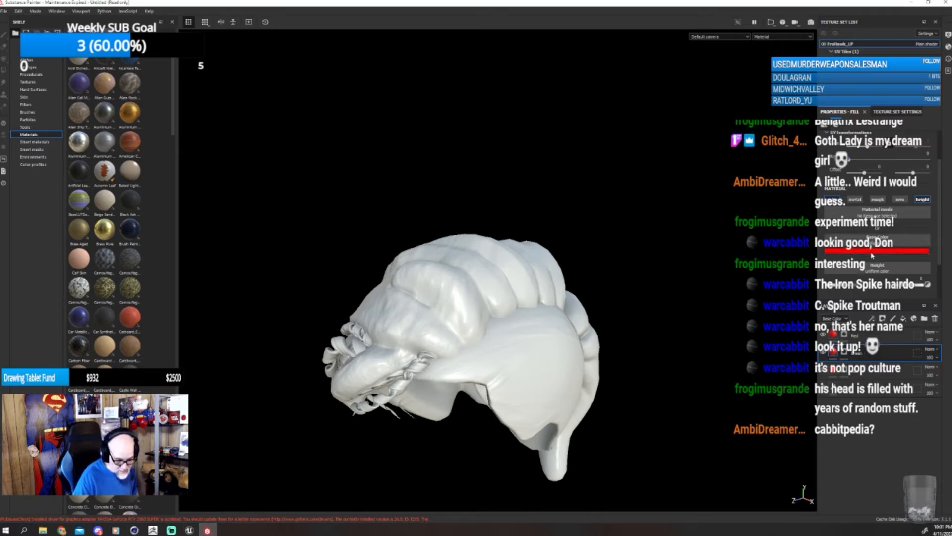
{"action": "left_click", "coordinate": [877, 250]}
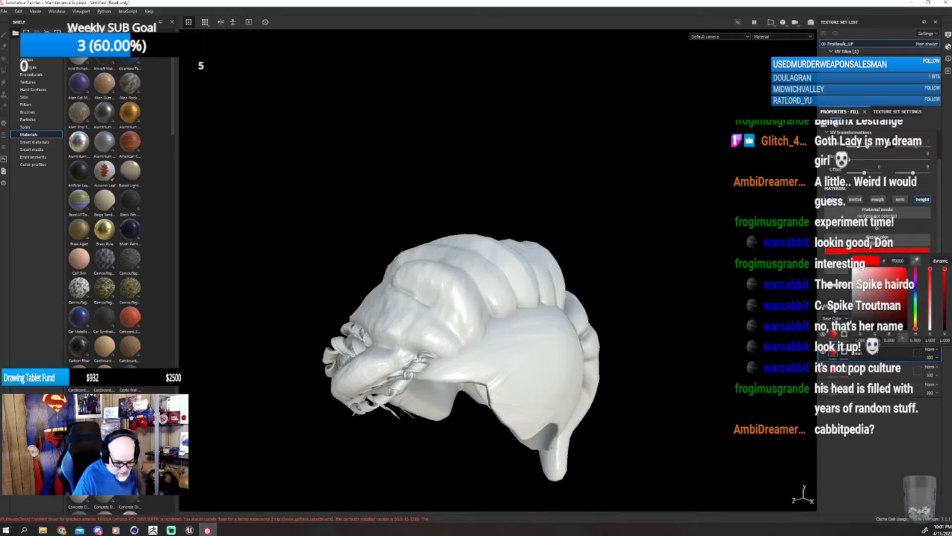
{"action": "type", "text": "1"}
{"action": "key", "text": "Return"}
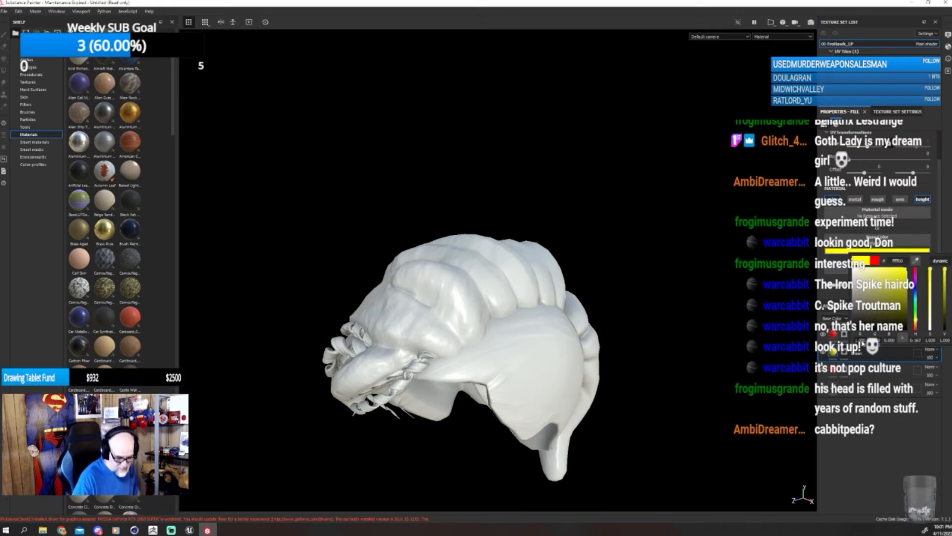
{"action": "key", "text": "BackSpace"}
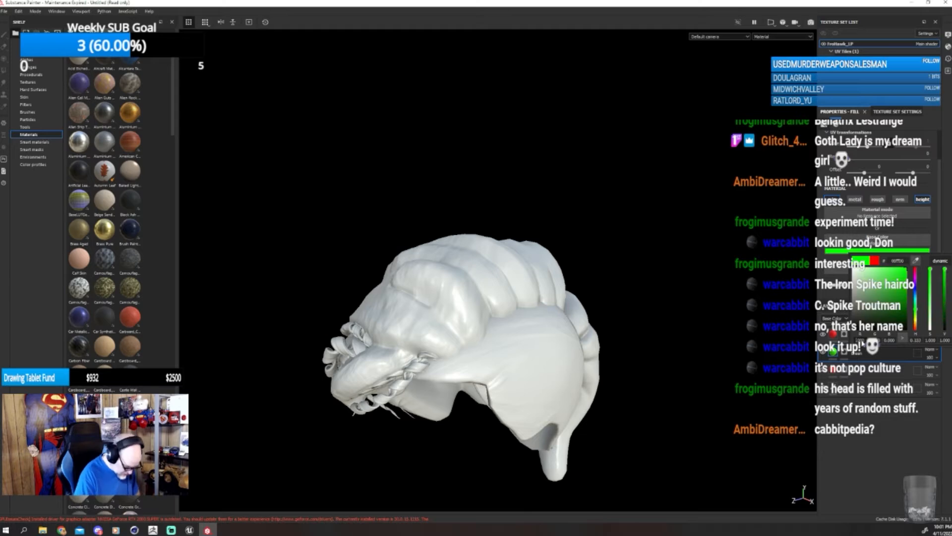
{"action": "type", "text": "0"}
{"action": "left_click", "coordinate": [874, 427]}
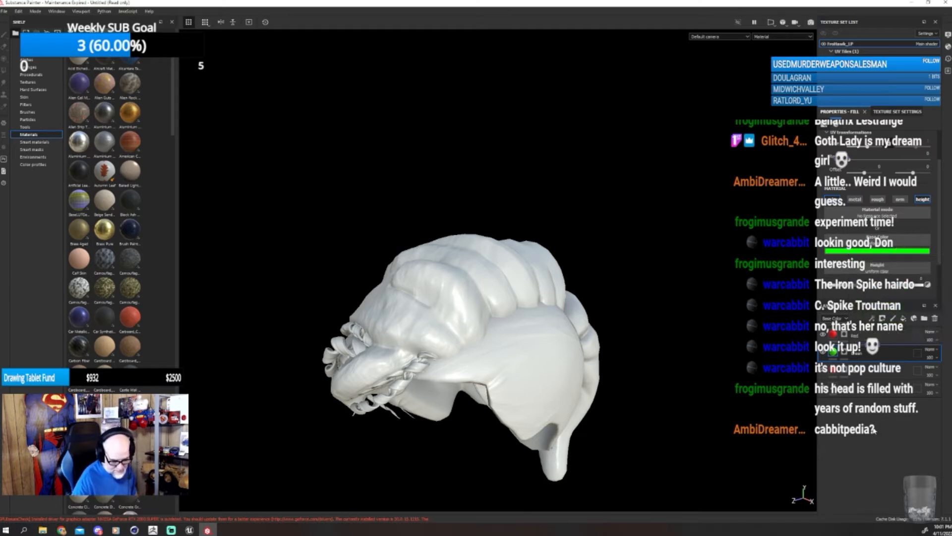
- Set the base color of the third masked fill layer, beneath Green, to pure blue
{"action": "left_click", "coordinate": [834, 370]}
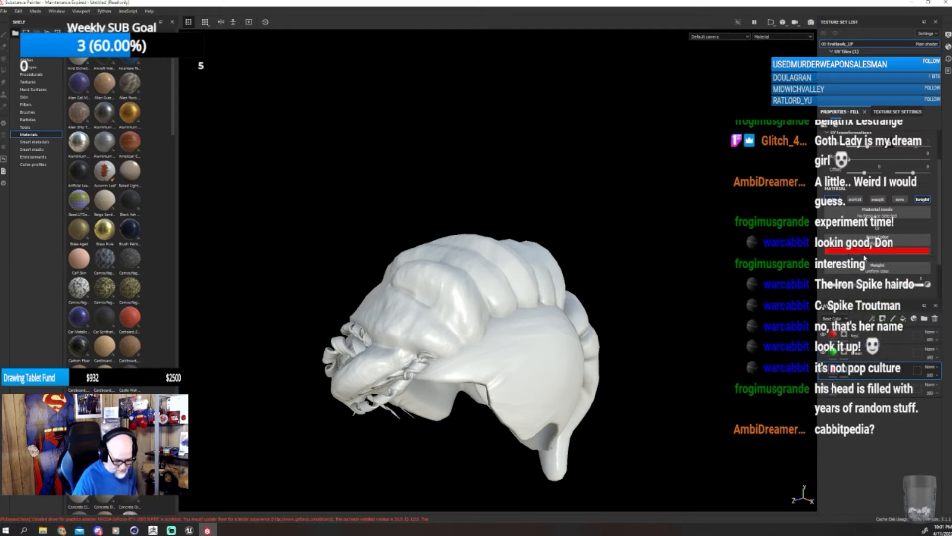
{"action": "left_click", "coordinate": [877, 250]}
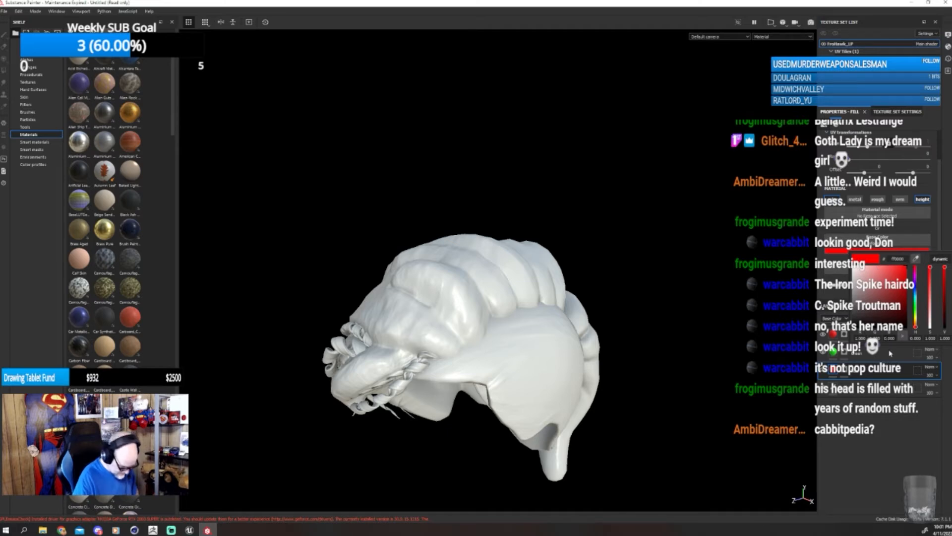
{"action": "type", "text": "1"}
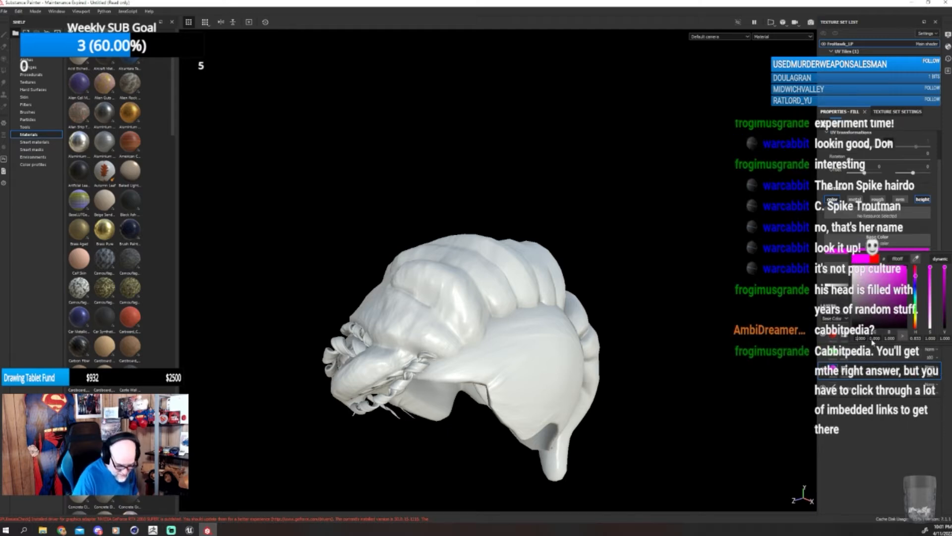
{"action": "key", "text": "BackSpace"}
{"action": "type", "text": "0"}
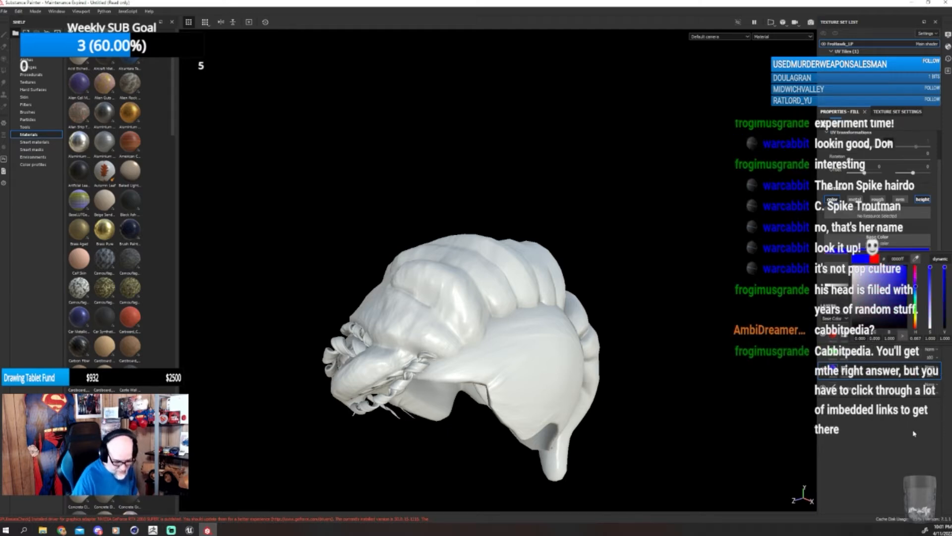
{"action": "left_click", "coordinate": [914, 433]}
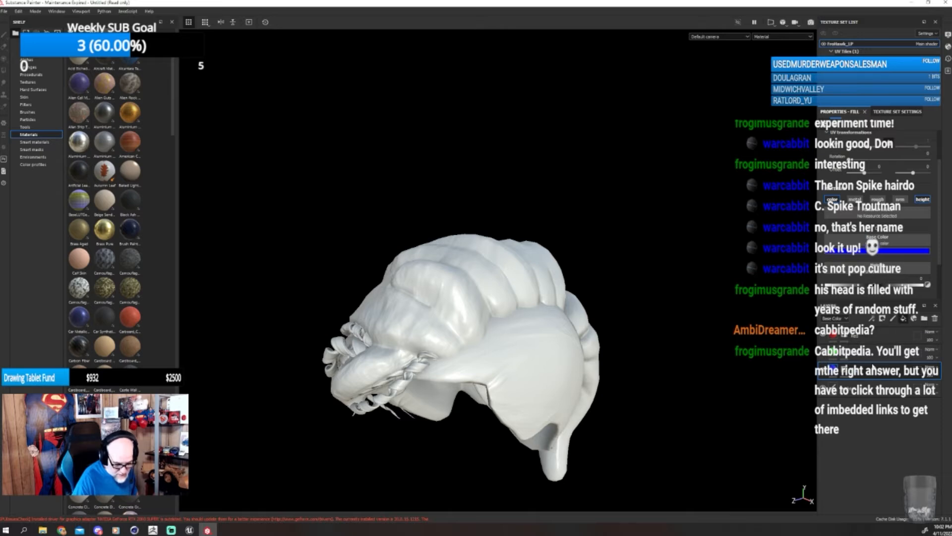
- Limit the fill layer beneath Height to the color and height channels and set its base color to white
{"action": "left_click_drag", "start_coordinate": [872, 366], "coordinate": [872, 418]}
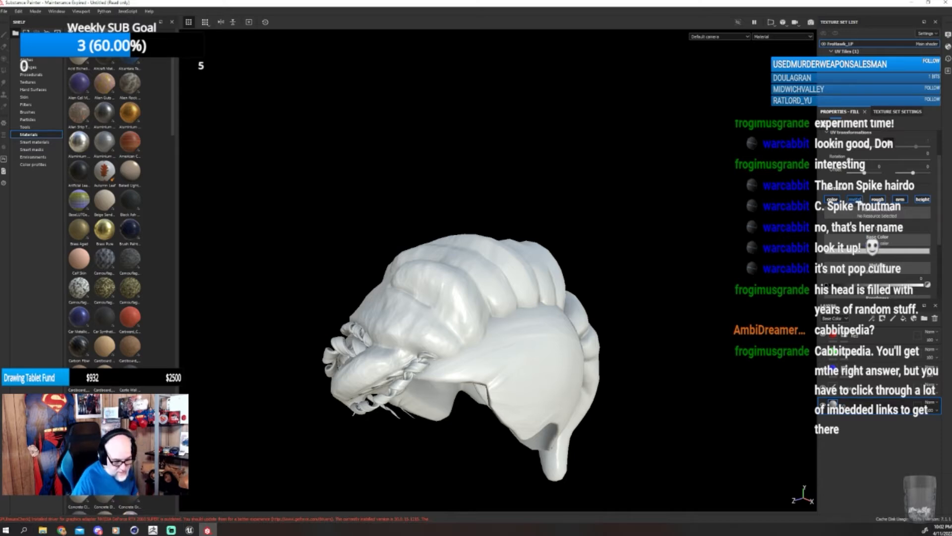
{"action": "left_click", "coordinate": [857, 200]}
{"action": "left_click", "coordinate": [879, 200]}
{"action": "left_click", "coordinate": [903, 201]}
{"action": "left_click", "coordinate": [881, 252]}
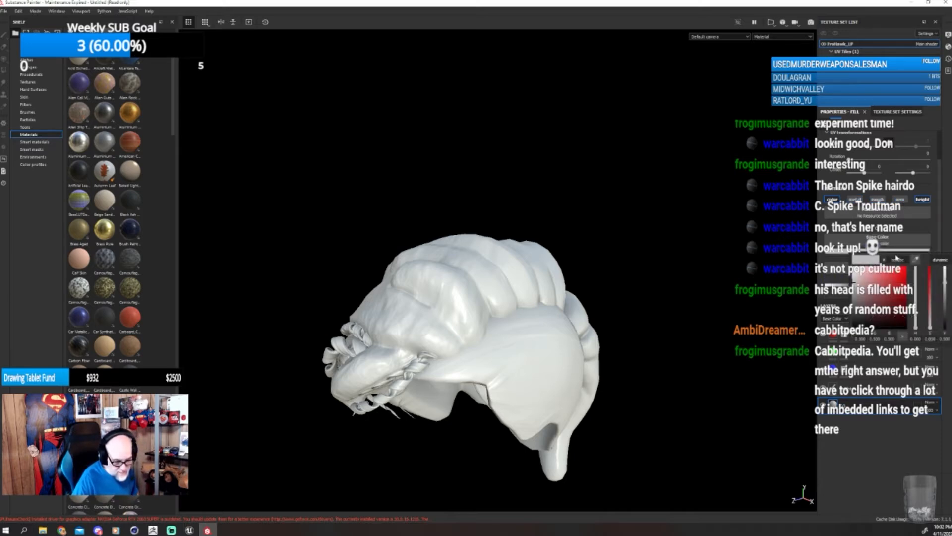
{"action": "left_click_drag", "start_coordinate": [865, 271], "coordinate": [834, 244]}
{"action": "left_click", "coordinate": [864, 415]}
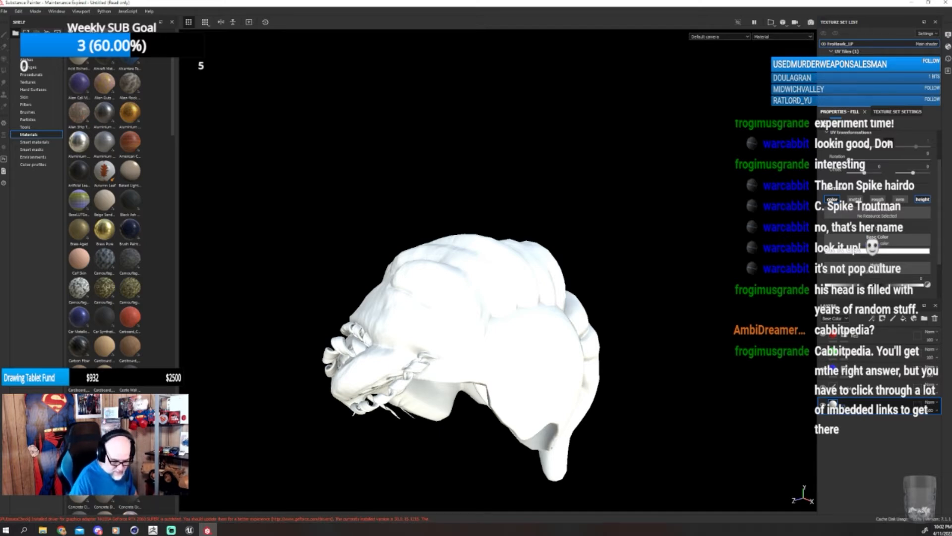
- Duplicate the white fill layer, then make the lower copy black and turn off its height channel
{"action": "key", "text": "ctrl+d"}
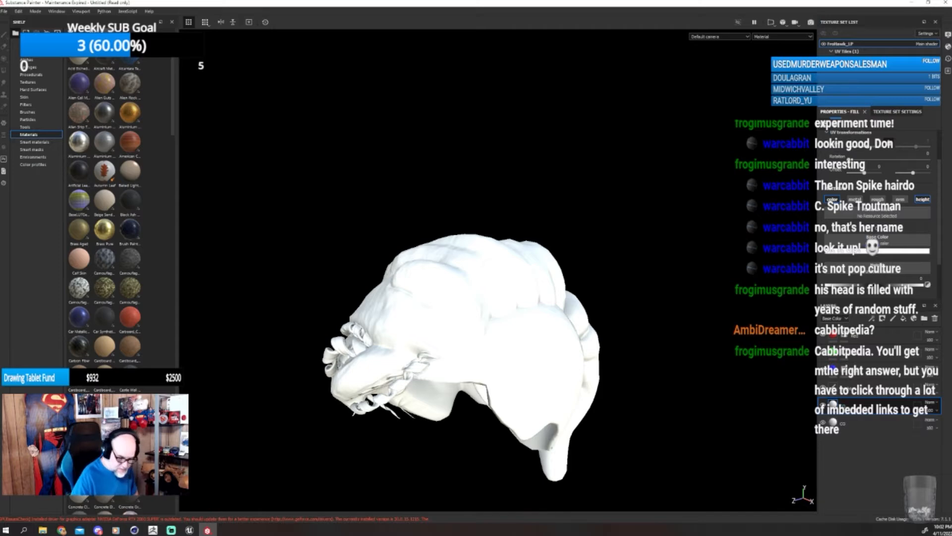
{"action": "left_click", "coordinate": [842, 427]}
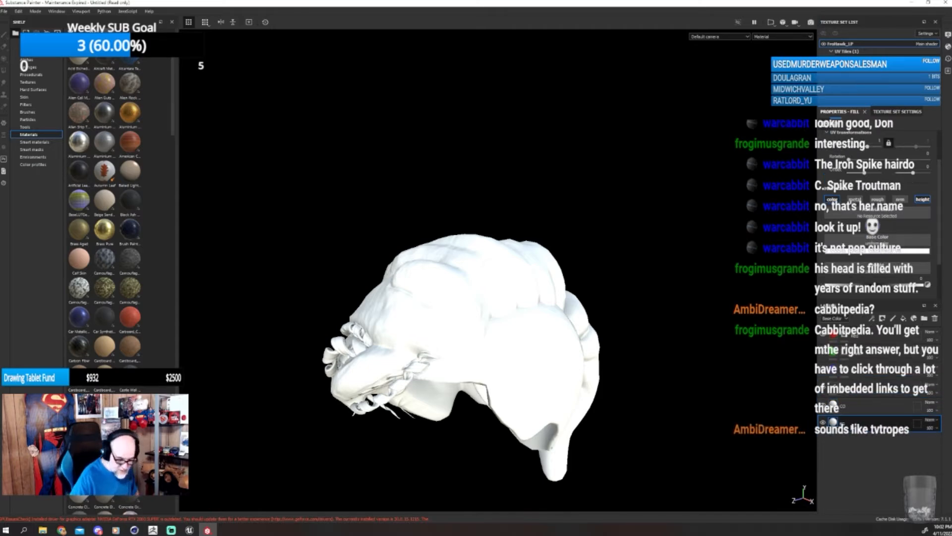
{"action": "left_click", "coordinate": [868, 252]}
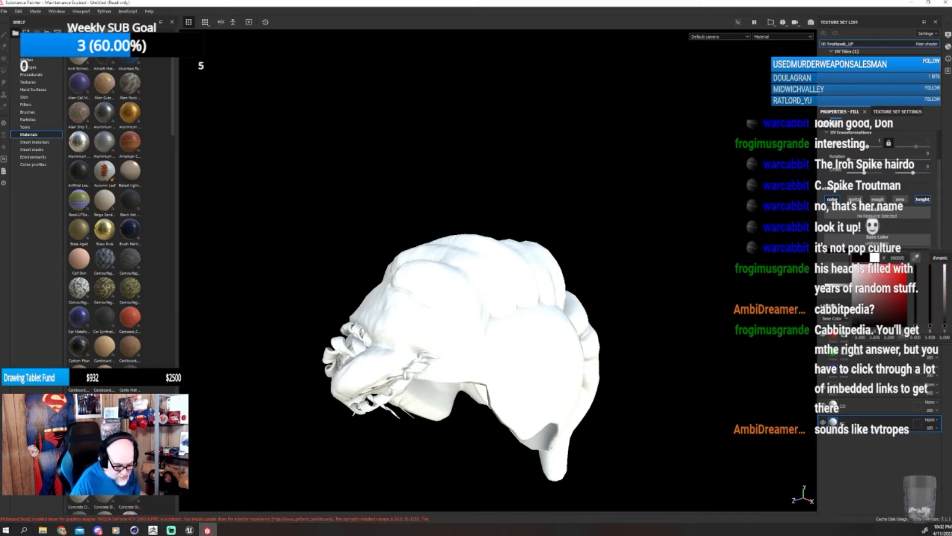
{"action": "left_click", "coordinate": [923, 200]}
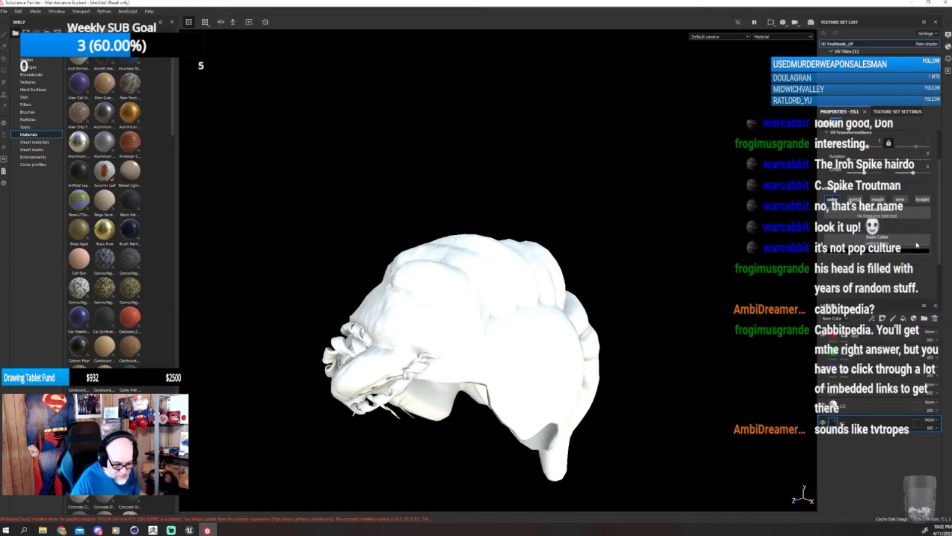
- Group all layers above the black base fill into a folder and give the folder a black mask
{"action": "left_click", "coordinate": [863, 407], "text": "shift"}
{"action": "right_click", "coordinate": [849, 404]}
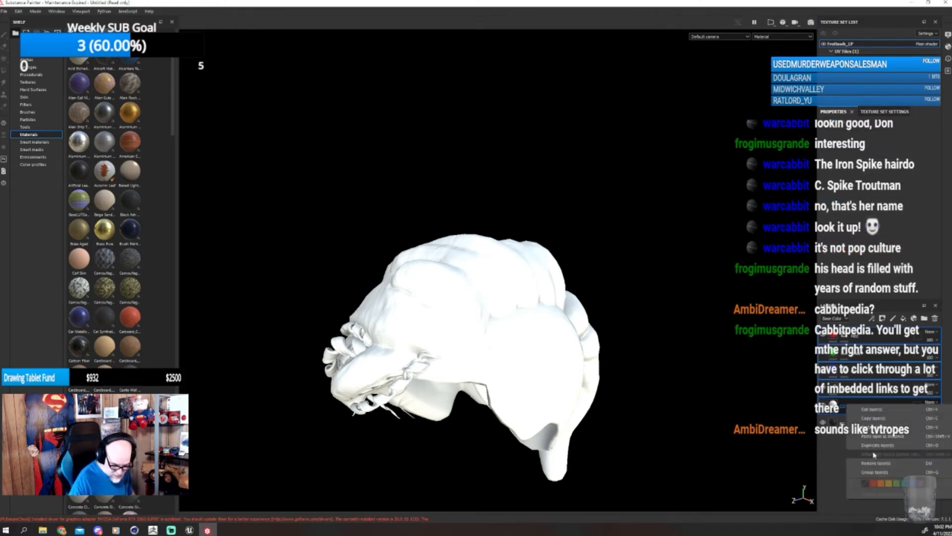
{"action": "left_click", "coordinate": [876, 473]}
{"action": "right_click", "coordinate": [872, 335]}
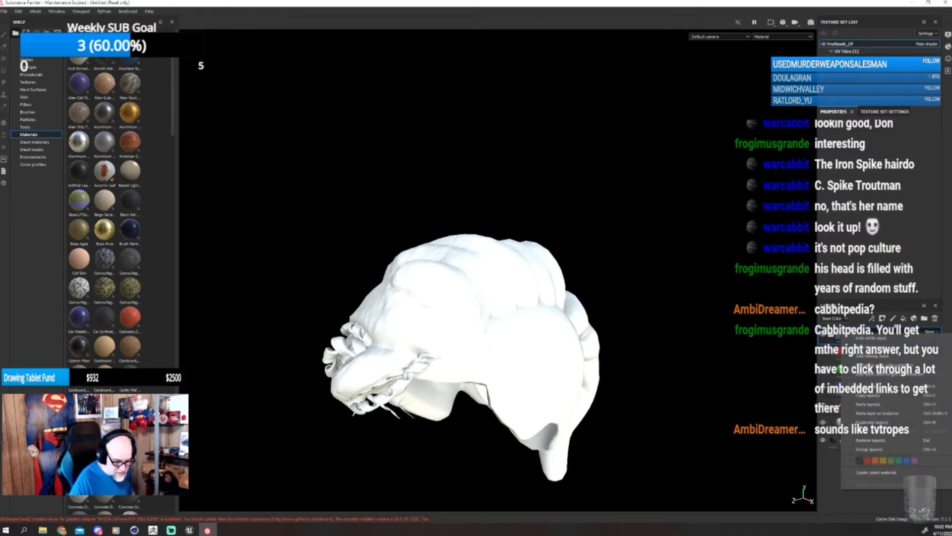
{"action": "left_click", "coordinate": [872, 347]}
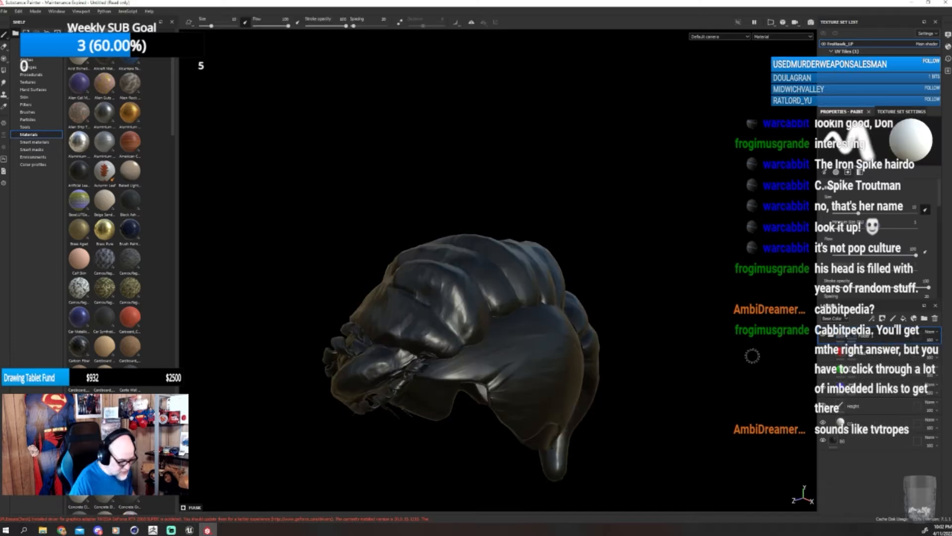
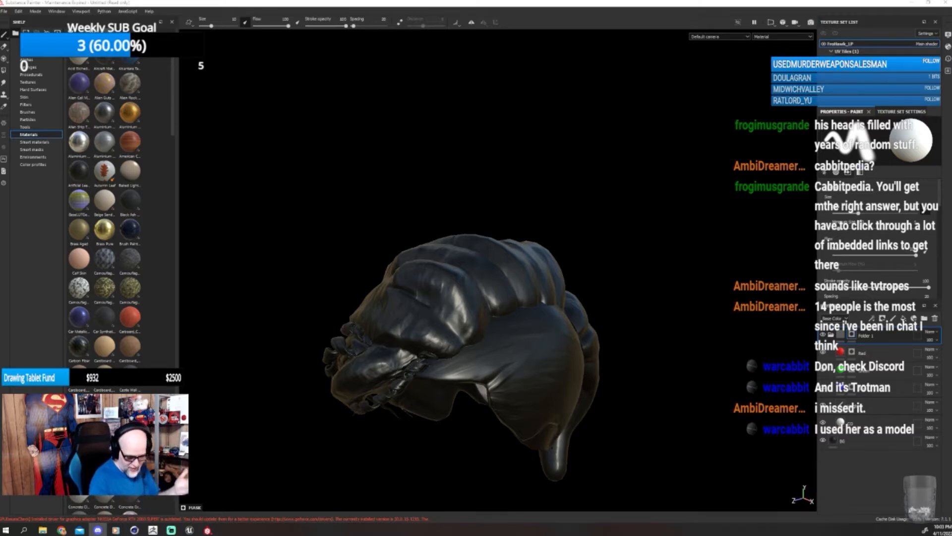
- Paint white on the folder's mask with the Basic Hard brush along the side of the hair and toward the front
{"action": "left_click", "coordinate": [852, 335]}
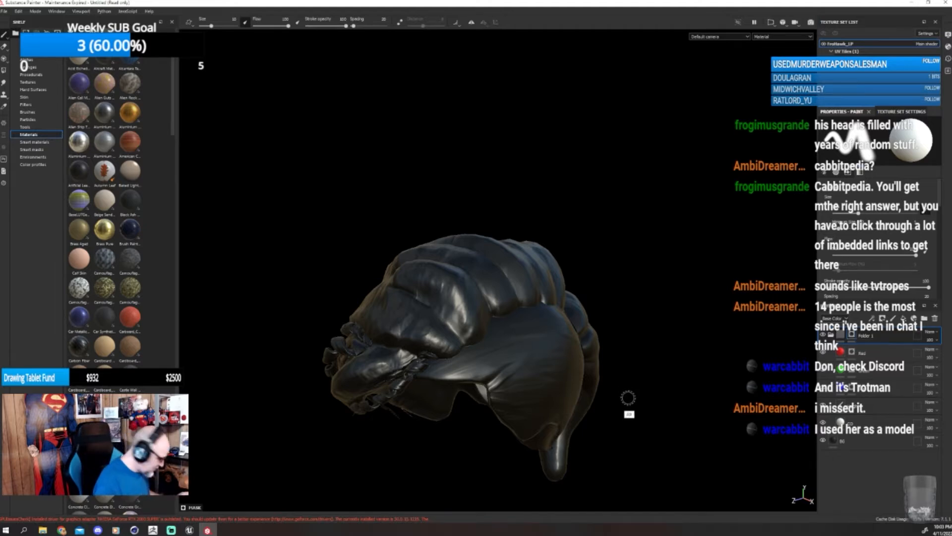
{"action": "mouse_move", "coordinate": [628, 396]}
{"action": "left_mouse_down", "text": "alt"}
{"action": "mouse_move", "coordinate": [616, 347]}
{"action": "mouse_move", "coordinate": [621, 383]}
{"action": "mouse_move", "coordinate": [619, 363]}
{"action": "mouse_move", "coordinate": [610, 392]}
{"action": "mouse_move", "coordinate": [560, 356]}
{"action": "mouse_move", "coordinate": [552, 379]}
{"action": "left_mouse_up", "text": "alt"}
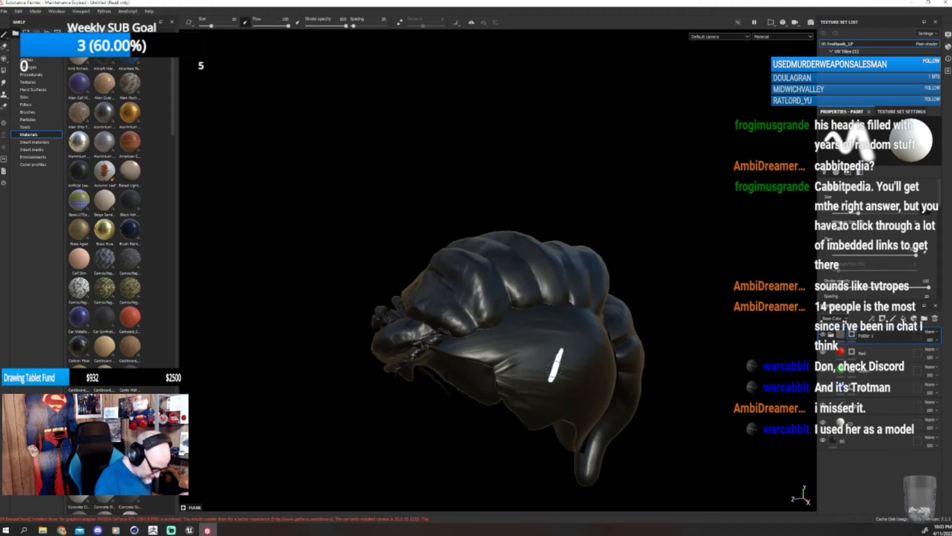
{"action": "left_click", "coordinate": [28, 112]}
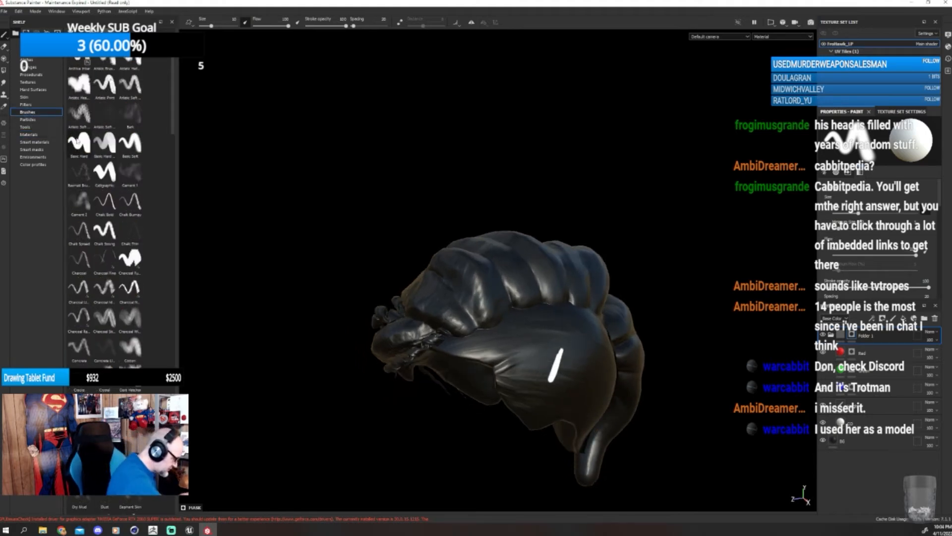
{"action": "left_click", "coordinate": [80, 143]}
{"action": "mouse_move", "coordinate": [537, 330]}
{"action": "left_mouse_down"}
{"action": "mouse_move", "coordinate": [496, 348]}
{"action": "mouse_move", "coordinate": [447, 348]}
{"action": "mouse_move", "coordinate": [522, 314]}
{"action": "left_mouse_up"}
{"action": "left_click_drag", "start_coordinate": [606, 342], "coordinate": [559, 381], "text": "alt"}
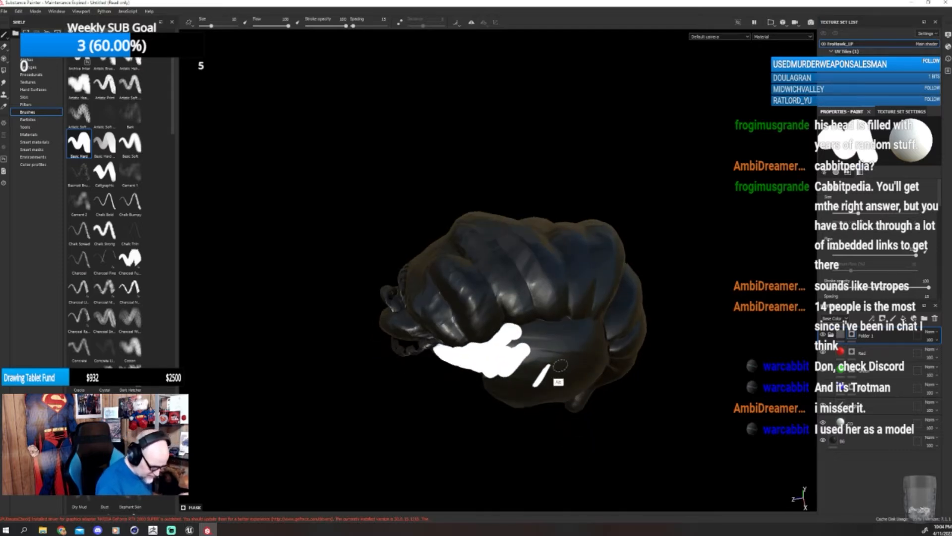
{"action": "left_click_drag", "start_coordinate": [514, 333], "coordinate": [573, 322]}
{"action": "mouse_move", "coordinate": [573, 325]}
{"action": "left_mouse_down", "text": "alt"}
{"action": "mouse_move", "coordinate": [486, 377]}
{"action": "mouse_move", "coordinate": [570, 357]}
{"action": "mouse_move", "coordinate": [444, 363]}
{"action": "mouse_move", "coordinate": [411, 382]}
{"action": "mouse_move", "coordinate": [370, 385]}
{"action": "left_mouse_up", "text": "alt"}
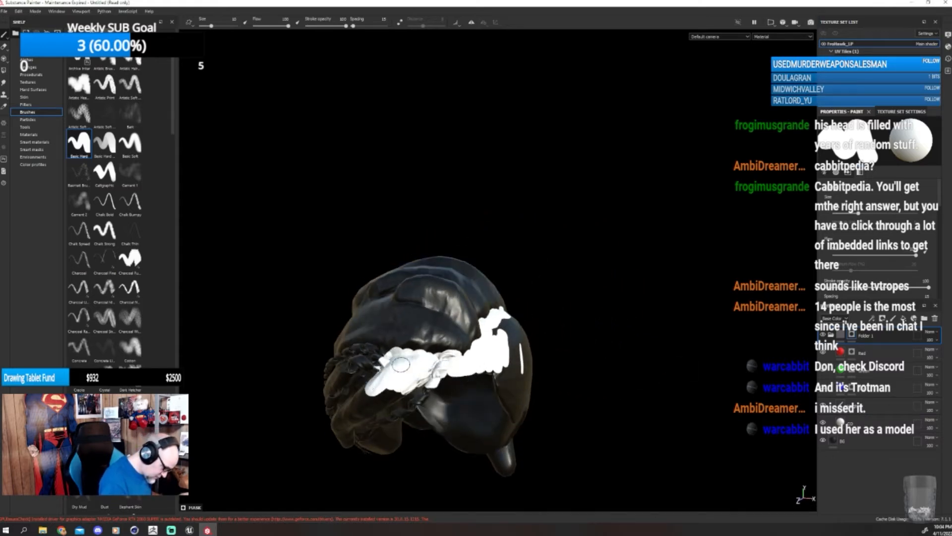
{"action": "mouse_move", "coordinate": [446, 364]}
{"action": "left_mouse_down"}
{"action": "mouse_move", "coordinate": [392, 422]}
{"action": "mouse_move", "coordinate": [349, 414]}
{"action": "mouse_move", "coordinate": [357, 354]}
{"action": "mouse_move", "coordinate": [342, 347]}
{"action": "mouse_move", "coordinate": [332, 377]}
{"action": "mouse_move", "coordinate": [509, 400]}
{"action": "left_mouse_up"}
- Enlarge the brush to about 17 and paint the folder's mask white over the front hair and braids
{"action": "key", "text": "bracketright"}
{"action": "key", "text": "bracketright"}
{"action": "key", "text": "bracketright"}
{"action": "key", "text": "bracketright"}
{"action": "mouse_move", "coordinate": [491, 347]}
{"action": "left_mouse_down"}
{"action": "mouse_move", "coordinate": [437, 357]}
{"action": "mouse_move", "coordinate": [411, 322]}
{"action": "mouse_move", "coordinate": [377, 362]}
{"action": "mouse_move", "coordinate": [340, 330]}
{"action": "left_mouse_up"}
{"action": "mouse_move", "coordinate": [338, 347]}
{"action": "left_mouse_down", "text": "alt"}
{"action": "mouse_move", "coordinate": [409, 426]}
{"action": "mouse_move", "coordinate": [349, 433]}
{"action": "left_mouse_up", "text": "alt"}
{"action": "mouse_move", "coordinate": [399, 422]}
{"action": "left_mouse_down"}
{"action": "mouse_move", "coordinate": [406, 398]}
{"action": "mouse_move", "coordinate": [353, 429]}
{"action": "mouse_move", "coordinate": [324, 432]}
{"action": "mouse_move", "coordinate": [323, 394]}
{"action": "left_mouse_up"}
{"action": "middle_click_drag", "start_coordinate": [322, 415], "coordinate": [375, 362], "text": "alt"}
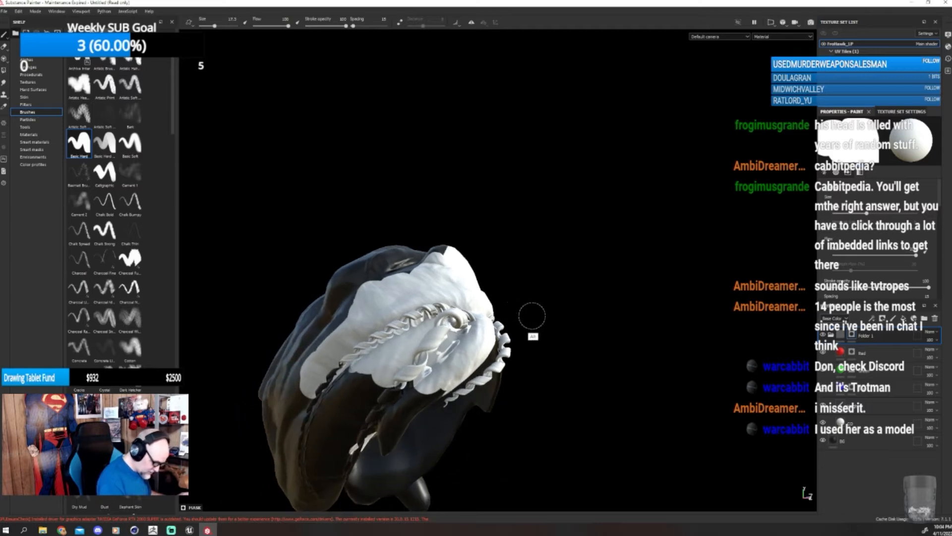
- Paint the folder's mask white across the large hair folds around the outside of the mesh
{"action": "left_click_drag", "start_coordinate": [531, 316], "coordinate": [479, 362], "text": "alt"}
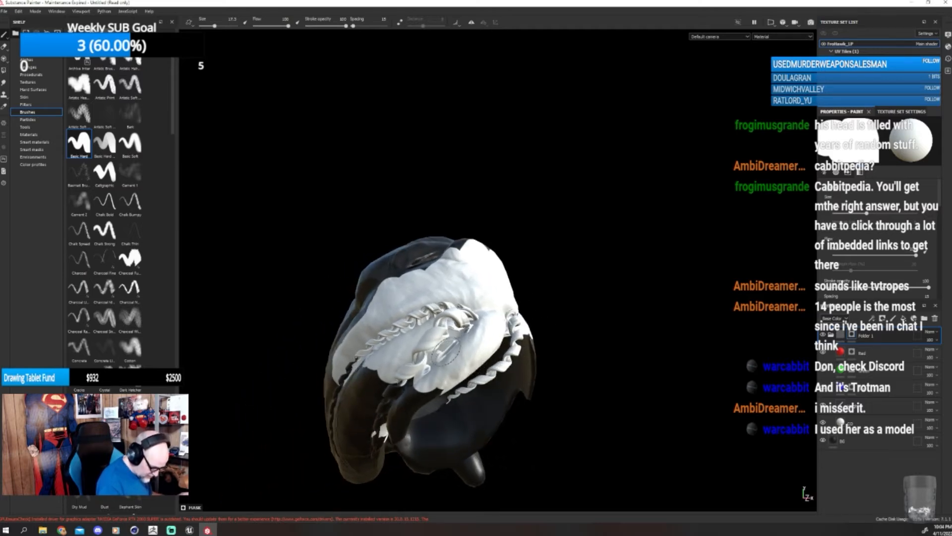
{"action": "middle_click_drag", "start_coordinate": [498, 359], "coordinate": [586, 274], "text": "alt"}
{"action": "left_click_drag", "start_coordinate": [557, 331], "coordinate": [546, 241], "text": "alt"}
{"action": "mouse_move", "coordinate": [540, 202]}
{"action": "left_mouse_down"}
{"action": "mouse_move", "coordinate": [504, 255]}
{"action": "mouse_move", "coordinate": [484, 266]}
{"action": "mouse_move", "coordinate": [489, 242]}
{"action": "left_mouse_up"}
{"action": "mouse_move", "coordinate": [464, 350]}
{"action": "left_mouse_down"}
{"action": "mouse_move", "coordinate": [452, 273]}
{"action": "mouse_move", "coordinate": [463, 196]}
{"action": "mouse_move", "coordinate": [436, 348]}
{"action": "mouse_move", "coordinate": [431, 288]}
{"action": "left_mouse_up"}
{"action": "mouse_move", "coordinate": [511, 281]}
{"action": "left_mouse_down", "text": "alt"}
{"action": "mouse_move", "coordinate": [574, 291]}
{"action": "mouse_move", "coordinate": [460, 233]}
{"action": "mouse_move", "coordinate": [485, 240]}
{"action": "mouse_move", "coordinate": [519, 290]}
{"action": "mouse_move", "coordinate": [441, 297]}
{"action": "mouse_move", "coordinate": [417, 223]}
{"action": "mouse_move", "coordinate": [392, 297]}
{"action": "mouse_move", "coordinate": [323, 238]}
{"action": "mouse_move", "coordinate": [307, 308]}
{"action": "mouse_move", "coordinate": [343, 337]}
{"action": "mouse_move", "coordinate": [392, 342]}
{"action": "mouse_move", "coordinate": [446, 456]}
{"action": "left_mouse_up", "text": "alt"}
{"action": "mouse_move", "coordinate": [446, 456]}
{"action": "left_mouse_down", "text": "alt"}
{"action": "mouse_move", "coordinate": [441, 355]}
{"action": "mouse_move", "coordinate": [534, 302]}
{"action": "mouse_move", "coordinate": [496, 347]}
{"action": "mouse_move", "coordinate": [462, 367]}
{"action": "mouse_move", "coordinate": [429, 342]}
{"action": "mouse_move", "coordinate": [379, 327]}
{"action": "mouse_move", "coordinate": [344, 226]}
{"action": "mouse_move", "coordinate": [522, 240]}
{"action": "mouse_move", "coordinate": [367, 342]}
{"action": "mouse_move", "coordinate": [377, 345]}
{"action": "left_mouse_up", "text": "alt"}
{"action": "mouse_move", "coordinate": [365, 352]}
{"action": "left_mouse_down"}
{"action": "mouse_move", "coordinate": [261, 421]}
{"action": "mouse_move", "coordinate": [346, 315]}
{"action": "mouse_move", "coordinate": [283, 298]}
{"action": "mouse_move", "coordinate": [354, 282]}
{"action": "mouse_move", "coordinate": [468, 352]}
{"action": "mouse_move", "coordinate": [576, 391]}
{"action": "mouse_move", "coordinate": [529, 403]}
{"action": "left_mouse_up"}
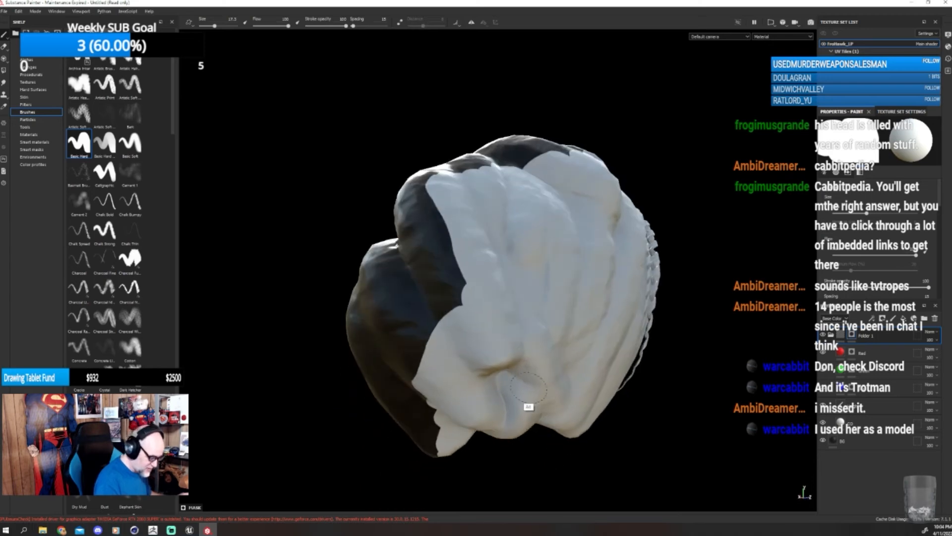
{"action": "mouse_move", "coordinate": [470, 238]}
{"action": "left_mouse_down"}
{"action": "mouse_move", "coordinate": [420, 258]}
{"action": "mouse_move", "coordinate": [411, 208]}
{"action": "mouse_move", "coordinate": [433, 250]}
{"action": "left_mouse_up"}
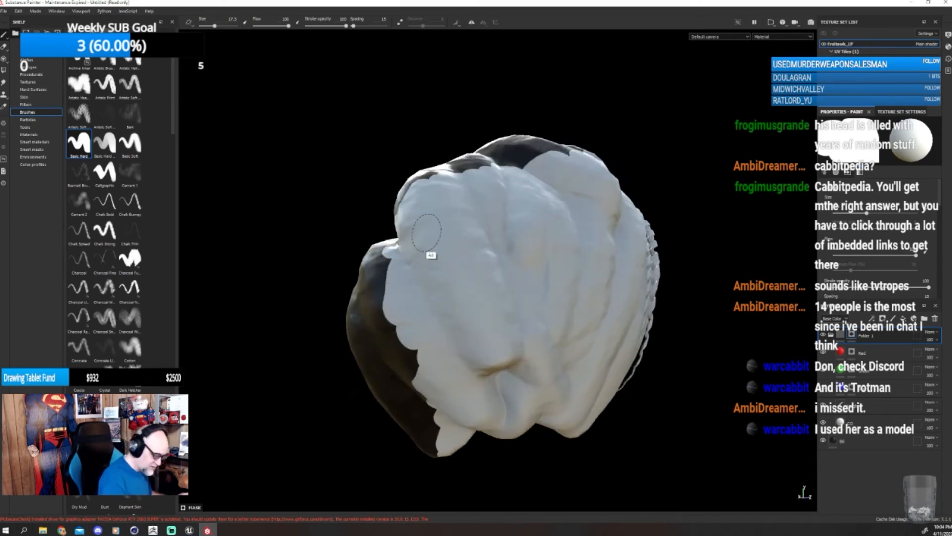
- Fill the remaining dark areas on the crown of the hair with white on the folder's mask
{"action": "mouse_move", "coordinate": [553, 203]}
{"action": "left_mouse_down", "text": "alt"}
{"action": "mouse_move", "coordinate": [480, 339]}
{"action": "mouse_move", "coordinate": [486, 377]}
{"action": "left_mouse_up", "text": "alt"}
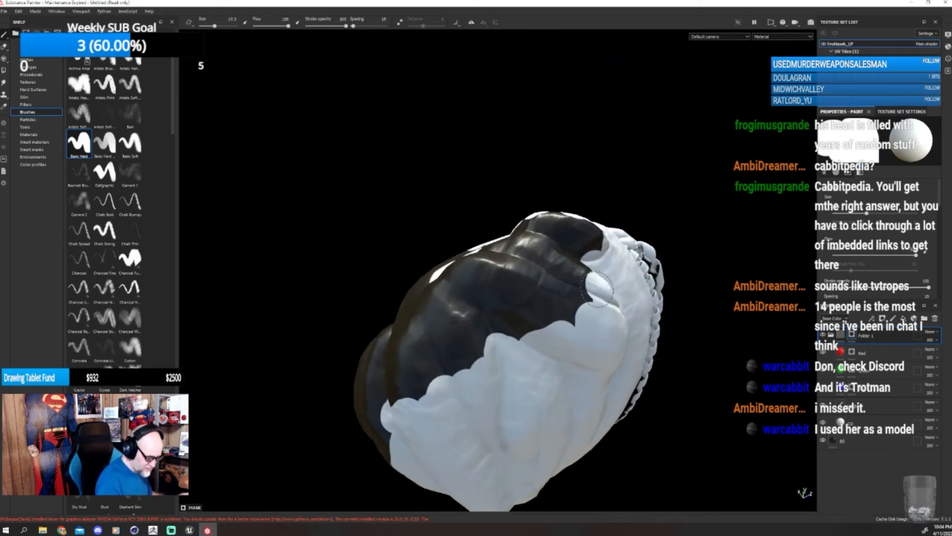
{"action": "mouse_move", "coordinate": [570, 253]}
{"action": "left_mouse_down"}
{"action": "mouse_move", "coordinate": [446, 283]}
{"action": "mouse_move", "coordinate": [407, 327]}
{"action": "mouse_move", "coordinate": [451, 367]}
{"action": "mouse_move", "coordinate": [633, 356]}
{"action": "mouse_move", "coordinate": [521, 421]}
{"action": "mouse_move", "coordinate": [619, 315]}
{"action": "mouse_move", "coordinate": [546, 367]}
{"action": "mouse_move", "coordinate": [489, 342]}
{"action": "mouse_move", "coordinate": [439, 302]}
{"action": "mouse_move", "coordinate": [432, 253]}
{"action": "mouse_move", "coordinate": [446, 201]}
{"action": "mouse_move", "coordinate": [485, 268]}
{"action": "mouse_move", "coordinate": [502, 202]}
{"action": "mouse_move", "coordinate": [485, 84]}
{"action": "left_mouse_up"}
{"action": "mouse_move", "coordinate": [478, 260]}
{"action": "left_mouse_down", "text": "alt"}
{"action": "mouse_move", "coordinate": [655, 196]}
{"action": "mouse_move", "coordinate": [530, 214]}
{"action": "mouse_move", "coordinate": [375, 358]}
{"action": "mouse_move", "coordinate": [512, 176]}
{"action": "left_mouse_up", "text": "alt"}
{"action": "mouse_move", "coordinate": [478, 115]}
{"action": "left_mouse_down", "text": "alt"}
{"action": "mouse_move", "coordinate": [620, 335]}
{"action": "mouse_move", "coordinate": [603, 334]}
{"action": "mouse_move", "coordinate": [577, 297]}
{"action": "mouse_move", "coordinate": [446, 367]}
{"action": "mouse_move", "coordinate": [387, 317]}
{"action": "mouse_move", "coordinate": [342, 367]}
{"action": "mouse_move", "coordinate": [366, 446]}
{"action": "mouse_move", "coordinate": [404, 382]}
{"action": "mouse_move", "coordinate": [461, 334]}
{"action": "mouse_move", "coordinate": [512, 447]}
{"action": "mouse_move", "coordinate": [564, 409]}
{"action": "mouse_move", "coordinate": [427, 317]}
{"action": "mouse_move", "coordinate": [493, 369]}
{"action": "mouse_move", "coordinate": [342, 313]}
{"action": "mouse_move", "coordinate": [295, 374]}
{"action": "mouse_move", "coordinate": [476, 345]}
{"action": "left_mouse_up", "text": "alt"}
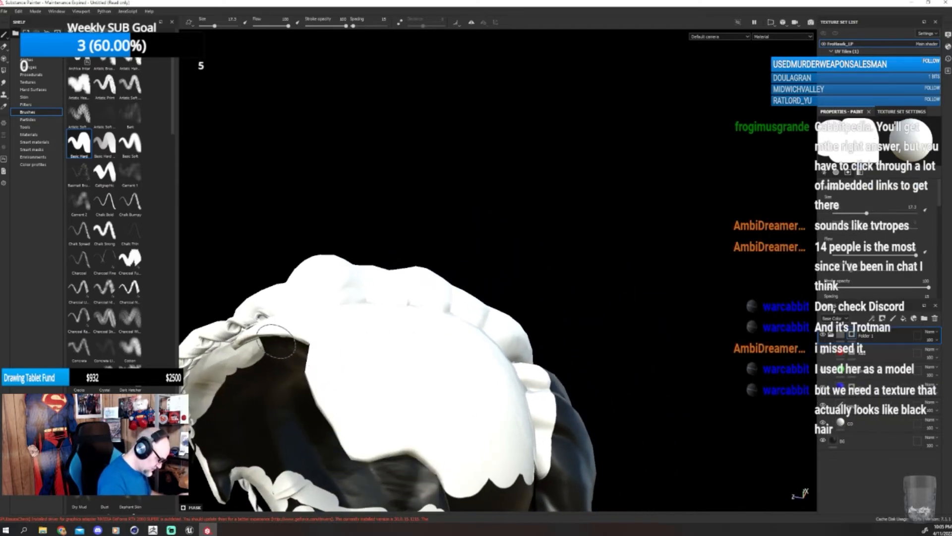
- Paint the folder's mask white along the inner rim of the hair shell, from the front braids toward the back
{"action": "left_click_drag", "start_coordinate": [276, 337], "coordinate": [279, 341]}
{"action": "mouse_move", "coordinate": [416, 340]}
{"action": "left_mouse_down", "text": "alt"}
{"action": "mouse_move", "coordinate": [454, 293]}
{"action": "mouse_move", "coordinate": [613, 252]}
{"action": "left_mouse_up", "text": "alt"}
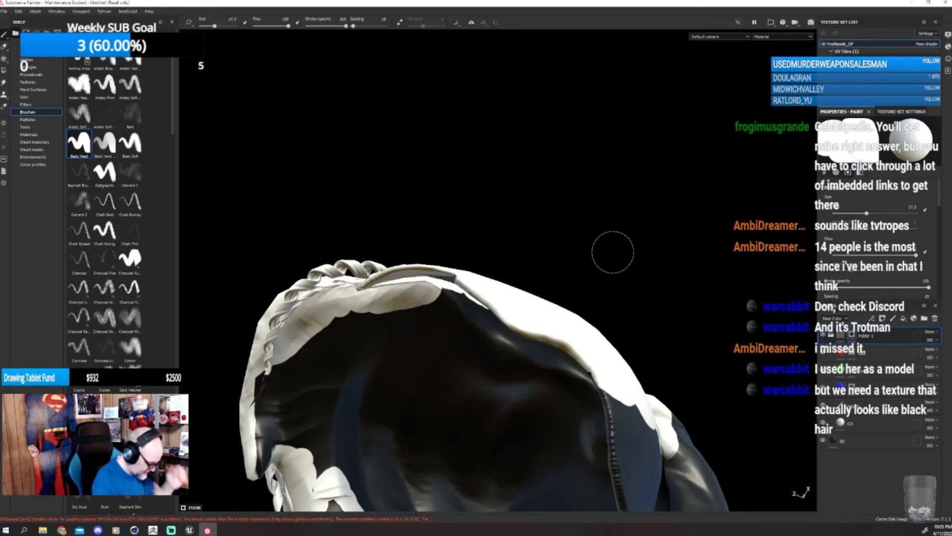
{"action": "left_click_drag", "start_coordinate": [439, 295], "coordinate": [502, 322]}
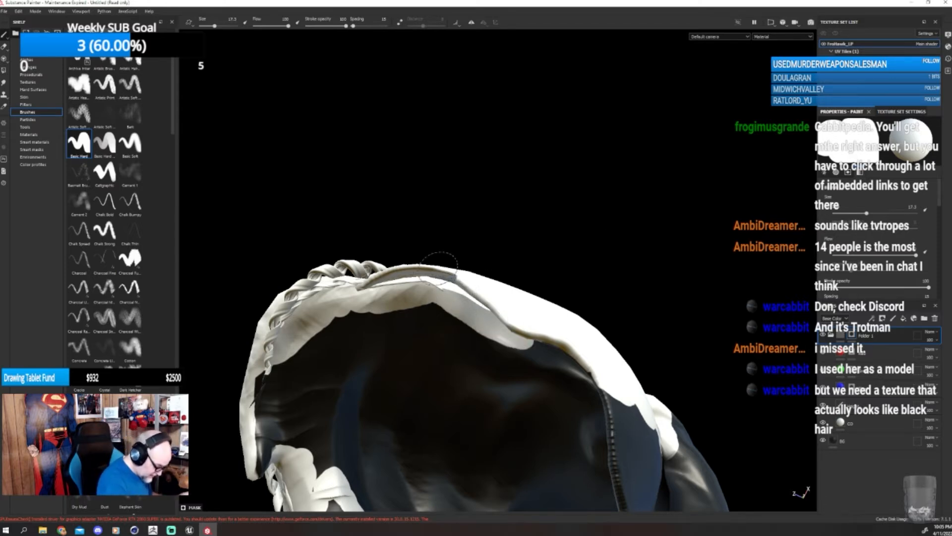
{"action": "left_click_drag", "start_coordinate": [610, 399], "coordinate": [688, 397], "text": "alt"}
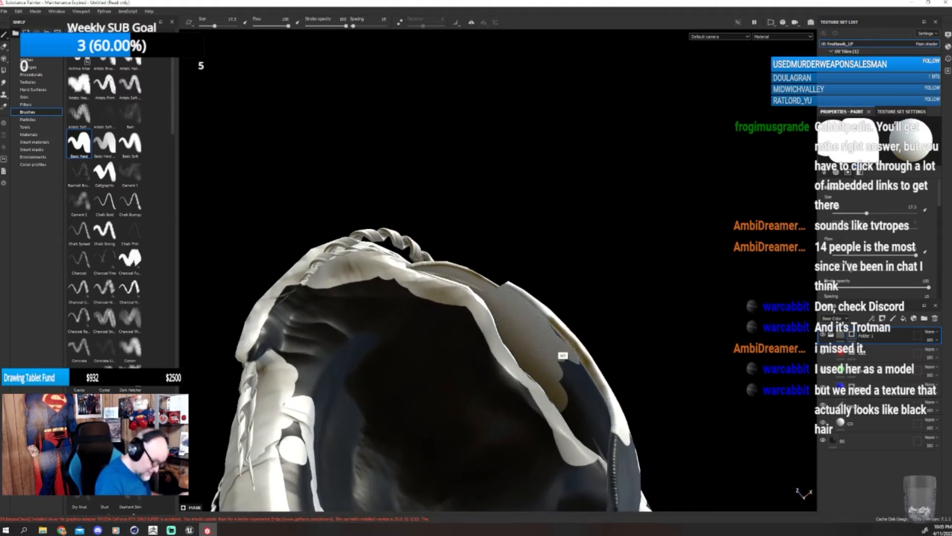
{"action": "mouse_move", "coordinate": [563, 355]}
{"action": "left_mouse_down", "text": "alt"}
{"action": "mouse_move", "coordinate": [537, 363]}
{"action": "mouse_move", "coordinate": [592, 394]}
{"action": "mouse_move", "coordinate": [620, 357]}
{"action": "mouse_move", "coordinate": [635, 377]}
{"action": "mouse_move", "coordinate": [669, 379]}
{"action": "mouse_move", "coordinate": [657, 439]}
{"action": "mouse_move", "coordinate": [594, 465]}
{"action": "left_mouse_up", "text": "alt"}
{"action": "mouse_move", "coordinate": [614, 342]}
{"action": "left_mouse_down", "text": "alt"}
{"action": "mouse_move", "coordinate": [609, 249]}
{"action": "mouse_move", "coordinate": [581, 224]}
{"action": "left_mouse_up", "text": "alt"}
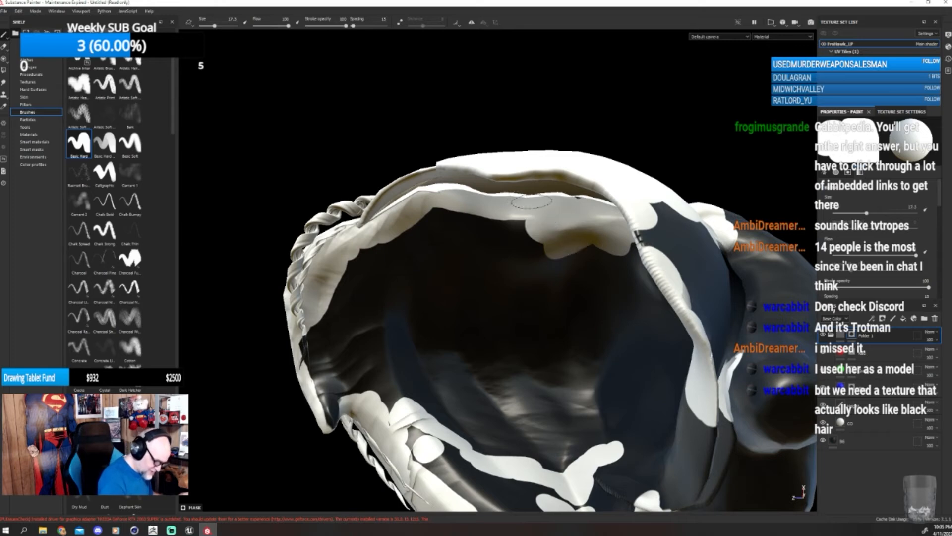
- Fill the dark inner cavity of the hair mesh with white on the folder's mask
{"action": "mouse_move", "coordinate": [530, 201]}
{"action": "left_mouse_down"}
{"action": "mouse_move", "coordinate": [377, 248]}
{"action": "mouse_move", "coordinate": [308, 377]}
{"action": "mouse_move", "coordinate": [334, 426]}
{"action": "mouse_move", "coordinate": [357, 357]}
{"action": "mouse_move", "coordinate": [359, 309]}
{"action": "mouse_move", "coordinate": [421, 263]}
{"action": "mouse_move", "coordinate": [459, 285]}
{"action": "mouse_move", "coordinate": [531, 277]}
{"action": "mouse_move", "coordinate": [588, 211]}
{"action": "left_mouse_up"}
{"action": "mouse_move", "coordinate": [578, 247]}
{"action": "left_mouse_down"}
{"action": "mouse_move", "coordinate": [635, 282]}
{"action": "mouse_move", "coordinate": [664, 277]}
{"action": "mouse_move", "coordinate": [679, 209]}
{"action": "mouse_move", "coordinate": [732, 402]}
{"action": "mouse_move", "coordinate": [705, 446]}
{"action": "mouse_move", "coordinate": [669, 476]}
{"action": "mouse_move", "coordinate": [728, 436]}
{"action": "mouse_move", "coordinate": [639, 362]}
{"action": "mouse_move", "coordinate": [727, 373]}
{"action": "mouse_move", "coordinate": [669, 402]}
{"action": "mouse_move", "coordinate": [605, 376]}
{"action": "mouse_move", "coordinate": [570, 317]}
{"action": "mouse_move", "coordinate": [494, 287]}
{"action": "mouse_move", "coordinate": [466, 421]}
{"action": "mouse_move", "coordinate": [501, 411]}
{"action": "mouse_move", "coordinate": [382, 372]}
{"action": "mouse_move", "coordinate": [310, 316]}
{"action": "mouse_move", "coordinate": [268, 362]}
{"action": "mouse_move", "coordinate": [219, 238]}
{"action": "mouse_move", "coordinate": [208, 114]}
{"action": "mouse_move", "coordinate": [268, 308]}
{"action": "mouse_move", "coordinate": [257, 223]}
{"action": "mouse_move", "coordinate": [285, 277]}
{"action": "left_mouse_up"}
{"action": "mouse_move", "coordinate": [357, 248]}
{"action": "middle_mouse_down", "text": "alt"}
{"action": "mouse_move", "coordinate": [453, 331]}
{"action": "mouse_move", "coordinate": [481, 395]}
{"action": "middle_mouse_up", "text": "alt"}
{"action": "left_click_drag", "start_coordinate": [457, 224], "coordinate": [421, 261]}
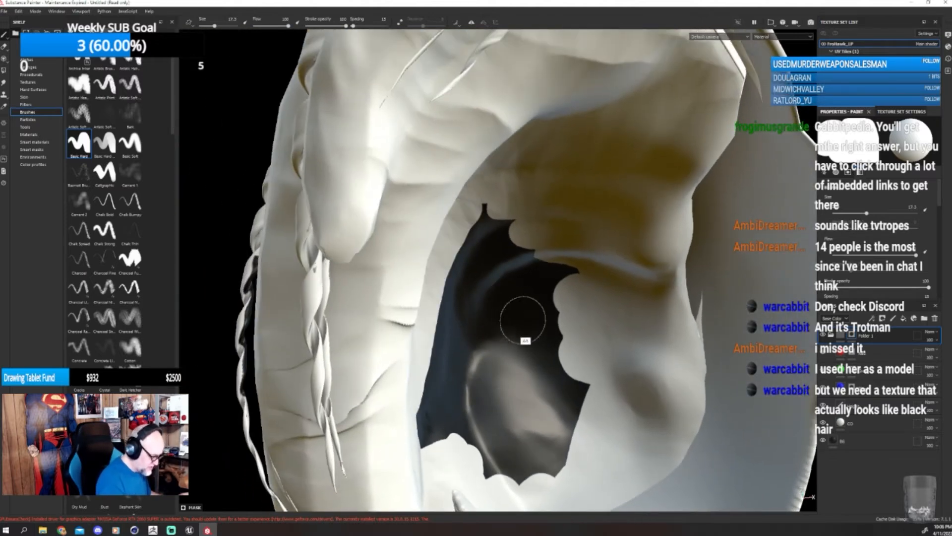
{"action": "left_click_drag", "start_coordinate": [523, 318], "coordinate": [418, 287], "text": "alt"}
{"action": "mouse_move", "coordinate": [343, 260]}
{"action": "left_mouse_down"}
{"action": "mouse_move", "coordinate": [337, 374]}
{"action": "mouse_move", "coordinate": [303, 373]}
{"action": "mouse_move", "coordinate": [329, 416]}
{"action": "mouse_move", "coordinate": [426, 298]}
{"action": "mouse_move", "coordinate": [421, 491]}
{"action": "mouse_move", "coordinate": [482, 337]}
{"action": "mouse_move", "coordinate": [516, 422]}
{"action": "mouse_move", "coordinate": [617, 340]}
{"action": "left_mouse_up"}
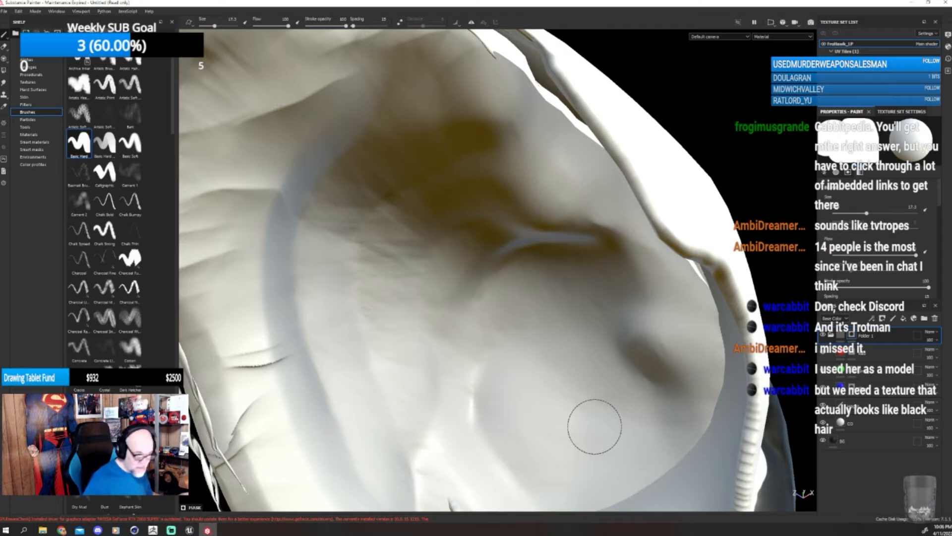
- Select the red layer's mask and paint a large patch over the smooth side panel below the folds
{"action": "scroll", "coordinate": [590, 421], "scroll_direction": "down", "scroll_amount": 6}
{"action": "mouse_move", "coordinate": [504, 385]}
{"action": "left_mouse_down", "text": "alt"}
{"action": "mouse_move", "coordinate": [733, 379]}
{"action": "mouse_move", "coordinate": [554, 421]}
{"action": "mouse_move", "coordinate": [447, 383]}
{"action": "mouse_move", "coordinate": [578, 379]}
{"action": "mouse_move", "coordinate": [610, 287]}
{"action": "mouse_move", "coordinate": [614, 407]}
{"action": "mouse_move", "coordinate": [570, 445]}
{"action": "mouse_move", "coordinate": [583, 424]}
{"action": "mouse_move", "coordinate": [565, 427]}
{"action": "mouse_move", "coordinate": [586, 412]}
{"action": "mouse_move", "coordinate": [580, 327]}
{"action": "mouse_move", "coordinate": [496, 251]}
{"action": "left_mouse_up", "text": "alt"}
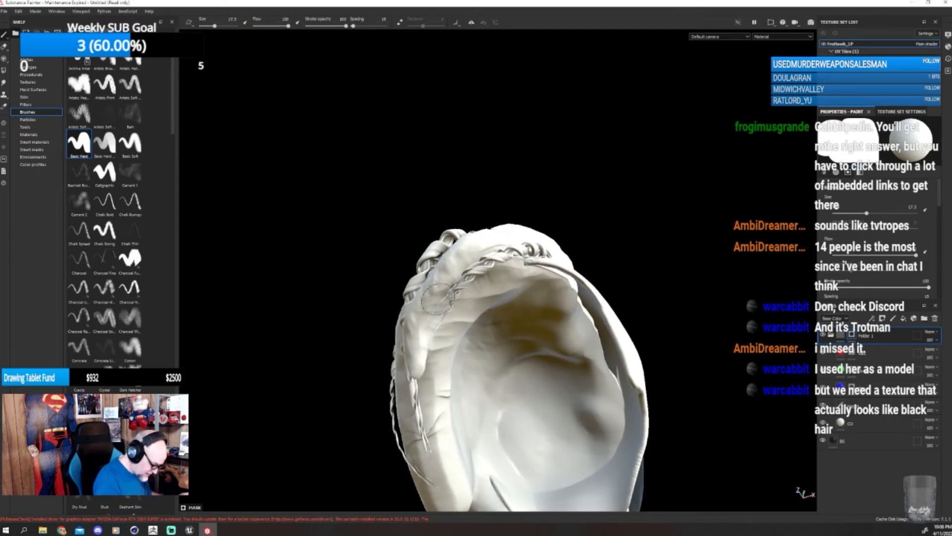
{"action": "left_click_drag", "start_coordinate": [545, 286], "coordinate": [541, 402], "text": "alt"}
{"action": "left_click_drag", "start_coordinate": [666, 368], "coordinate": [587, 380], "text": "alt"}
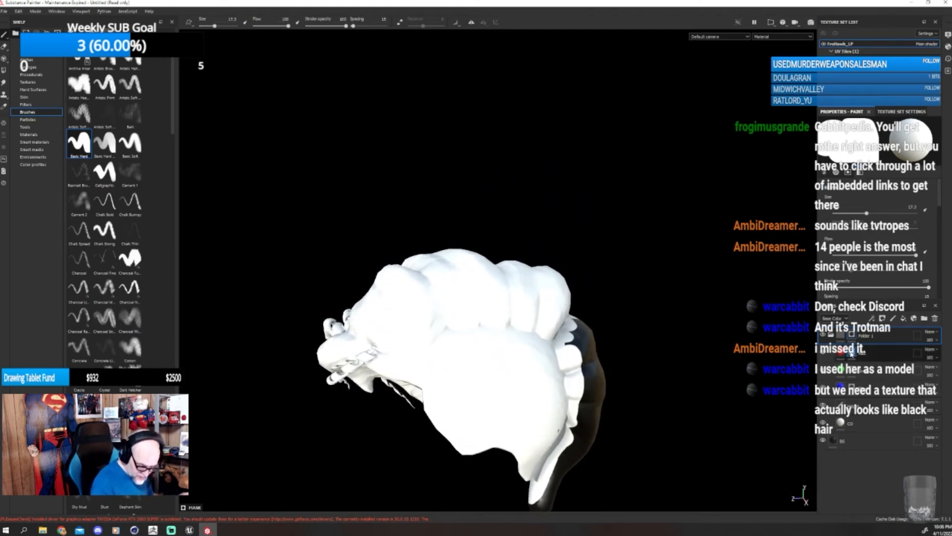
{"action": "left_click", "coordinate": [852, 353]}
{"action": "left_click_drag", "start_coordinate": [516, 390], "coordinate": [443, 400]}
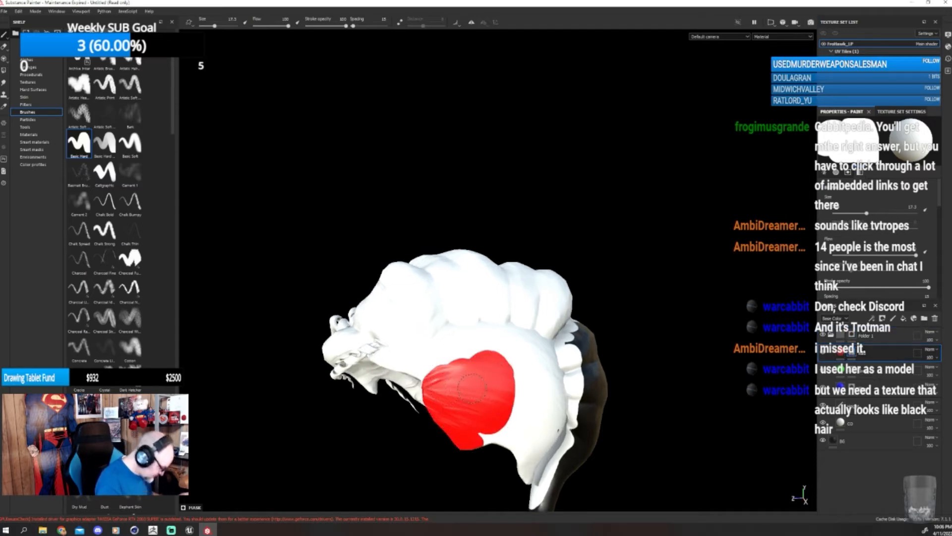
- Reduce the brush to about 7.6 and paint the red layer's mask along the side panel's front upper edge, joining it to the patch
{"action": "key", "text": "bracketleft"}
{"action": "key", "text": "bracketleft"}
{"action": "key", "text": "bracketleft"}
{"action": "key", "text": "bracketleft"}
{"action": "key", "text": "bracketleft"}
{"action": "key", "text": "bracketleft"}
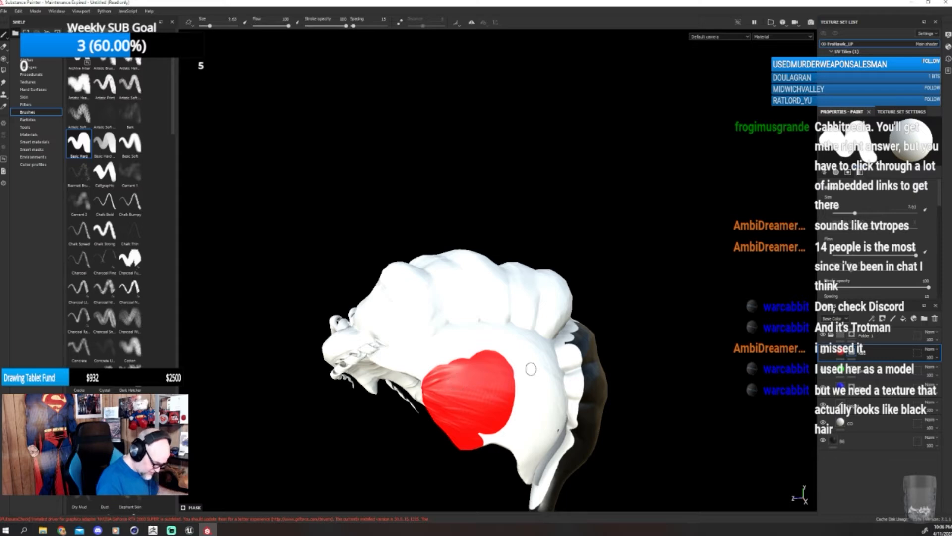
{"action": "mouse_move", "coordinate": [586, 393]}
{"action": "left_mouse_down", "text": "alt"}
{"action": "mouse_move", "coordinate": [612, 397]}
{"action": "mouse_move", "coordinate": [629, 378]}
{"action": "mouse_move", "coordinate": [655, 377]}
{"action": "mouse_move", "coordinate": [654, 366]}
{"action": "left_mouse_up", "text": "alt"}
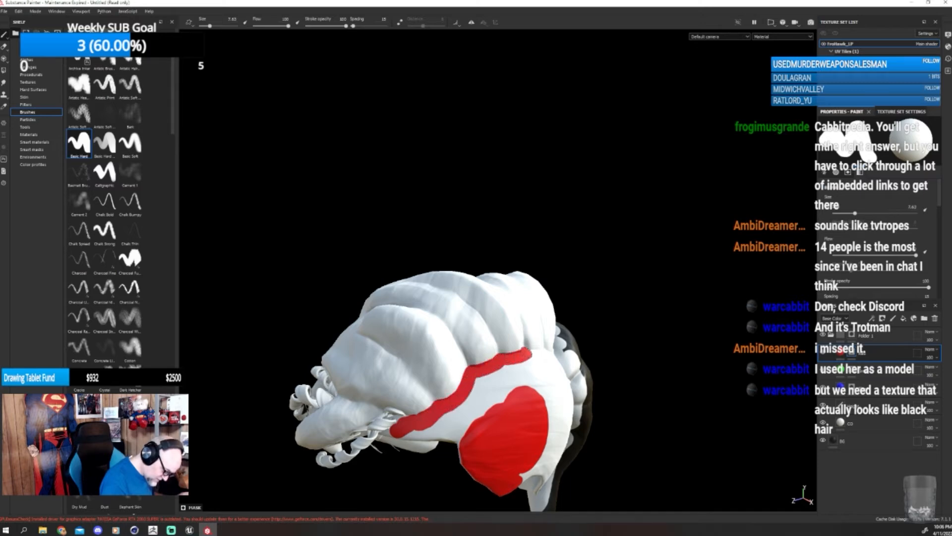
{"action": "mouse_move", "coordinate": [489, 377]}
{"action": "left_mouse_down"}
{"action": "mouse_move", "coordinate": [428, 427]}
{"action": "mouse_move", "coordinate": [507, 374]}
{"action": "left_mouse_up"}
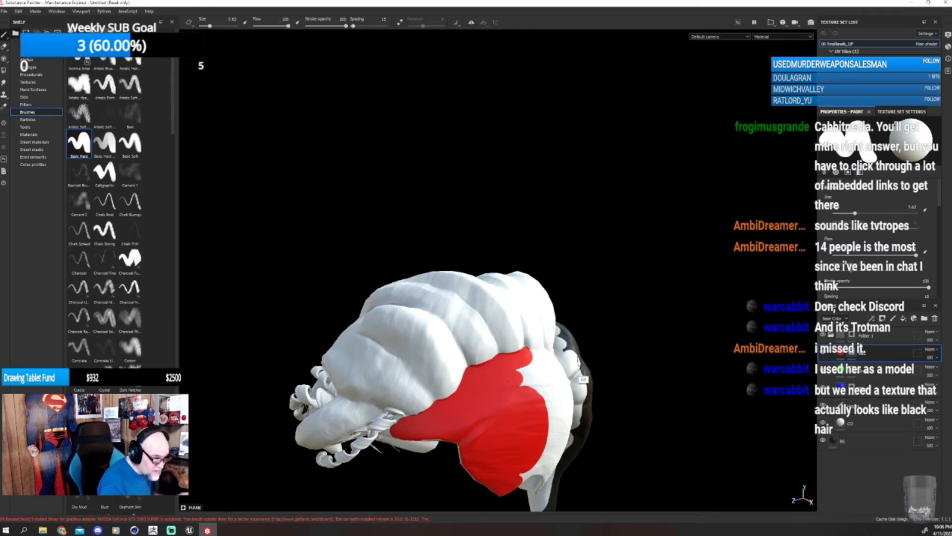
- Reduce the brush to about 4.7 and outline the side panel's upper, rear and lower edges on the red layer's mask
{"action": "mouse_move", "coordinate": [580, 361]}
{"action": "left_mouse_down", "text": "alt"}
{"action": "mouse_move", "coordinate": [556, 374]}
{"action": "mouse_move", "coordinate": [564, 379]}
{"action": "mouse_move", "coordinate": [550, 400]}
{"action": "mouse_move", "coordinate": [533, 338]}
{"action": "mouse_move", "coordinate": [489, 312]}
{"action": "left_mouse_up", "text": "alt"}
{"action": "key", "text": "bracketleft"}
{"action": "key", "text": "bracketleft"}
{"action": "key", "text": "bracketleft"}
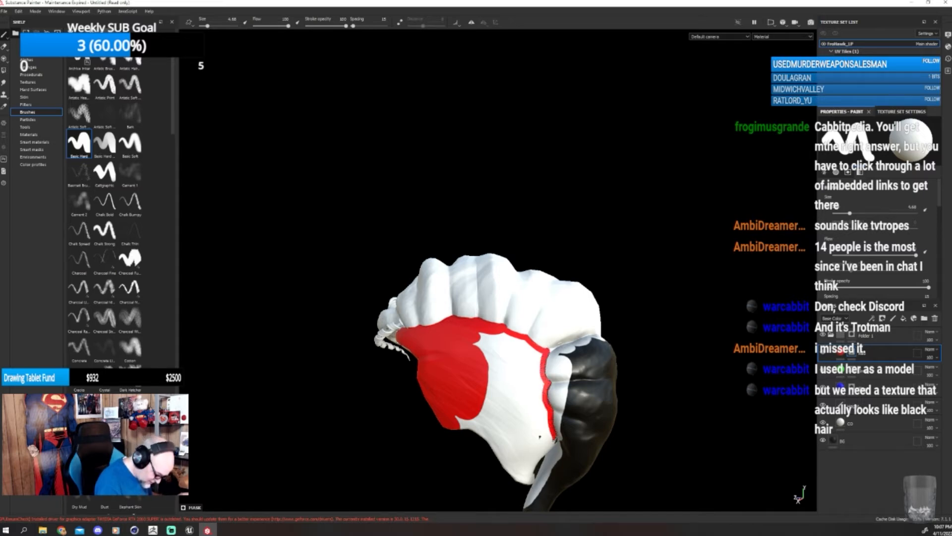
{"action": "left_click_drag", "start_coordinate": [626, 454], "coordinate": [645, 361], "text": "alt"}
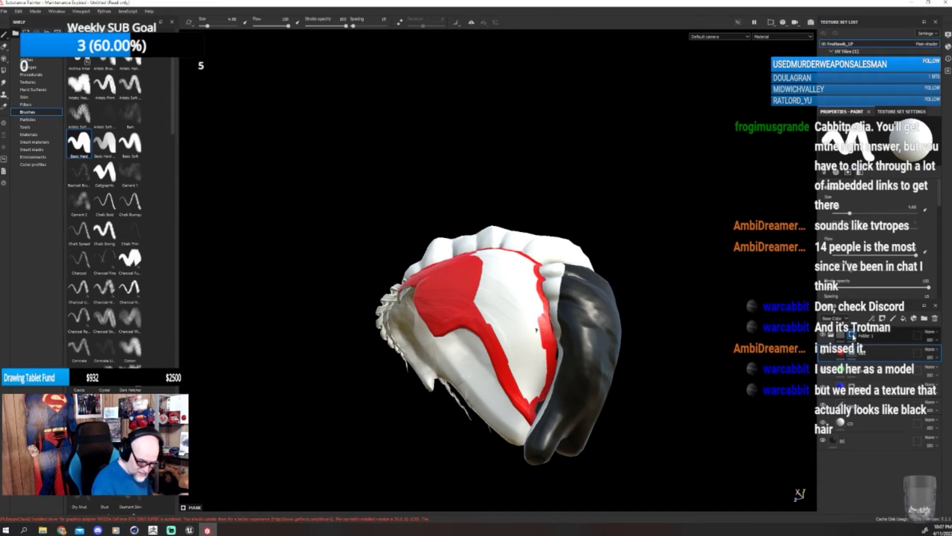
- Select the folder's mask, enlarge the brush to about 10, and paint the dark back section of the hair white
{"action": "left_click", "coordinate": [852, 335]}
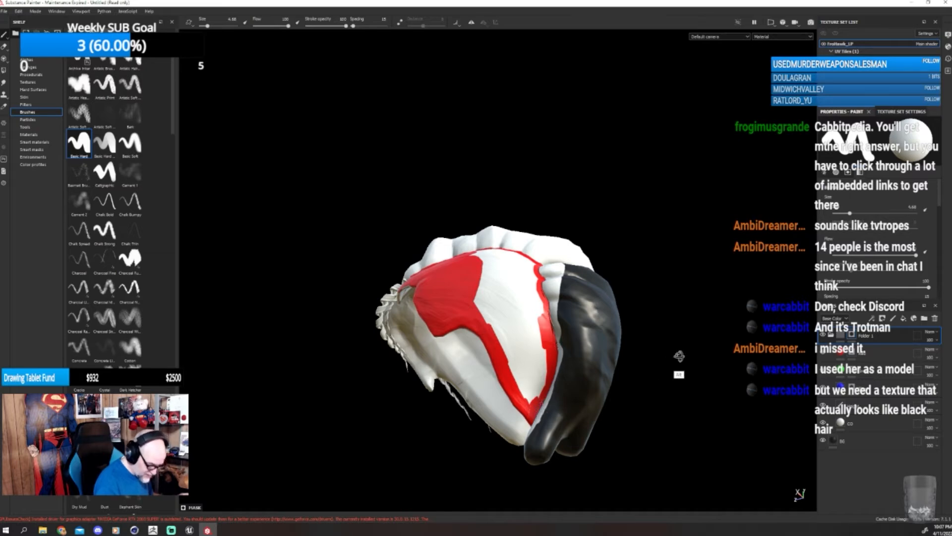
{"action": "left_click_drag", "start_coordinate": [679, 356], "coordinate": [555, 415], "text": "alt"}
{"action": "key", "text": "bracketright"}
{"action": "key", "text": "bracketright"}
{"action": "key", "text": "bracketright"}
{"action": "key", "text": "bracketright"}
{"action": "key", "text": "bracketright"}
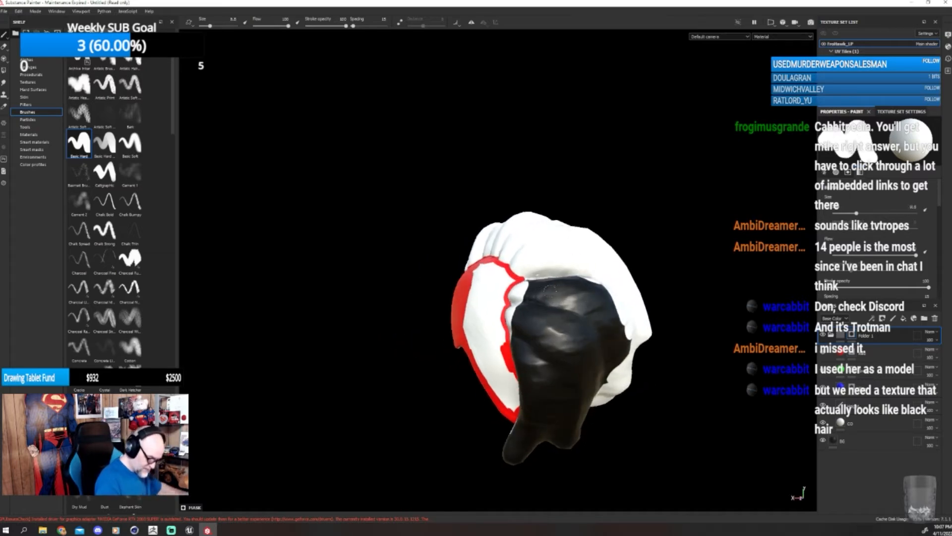
{"action": "mouse_move", "coordinate": [519, 305]}
{"action": "left_mouse_down"}
{"action": "mouse_move", "coordinate": [574, 308]}
{"action": "mouse_move", "coordinate": [626, 353]}
{"action": "mouse_move", "coordinate": [528, 333]}
{"action": "mouse_move", "coordinate": [512, 306]}
{"action": "left_mouse_up"}
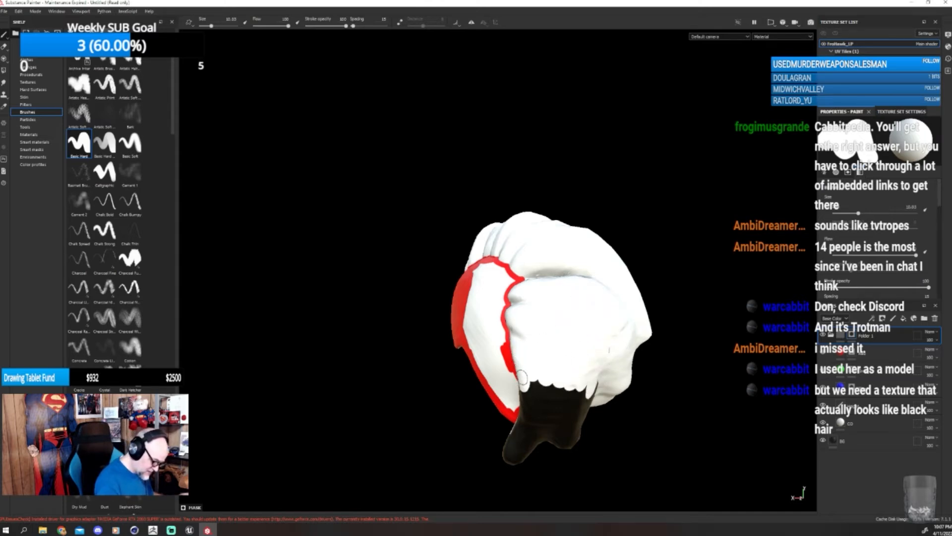
{"action": "mouse_move", "coordinate": [522, 377]}
{"action": "left_mouse_down"}
{"action": "mouse_move", "coordinate": [543, 389]}
{"action": "mouse_move", "coordinate": [588, 389]}
{"action": "left_mouse_up"}
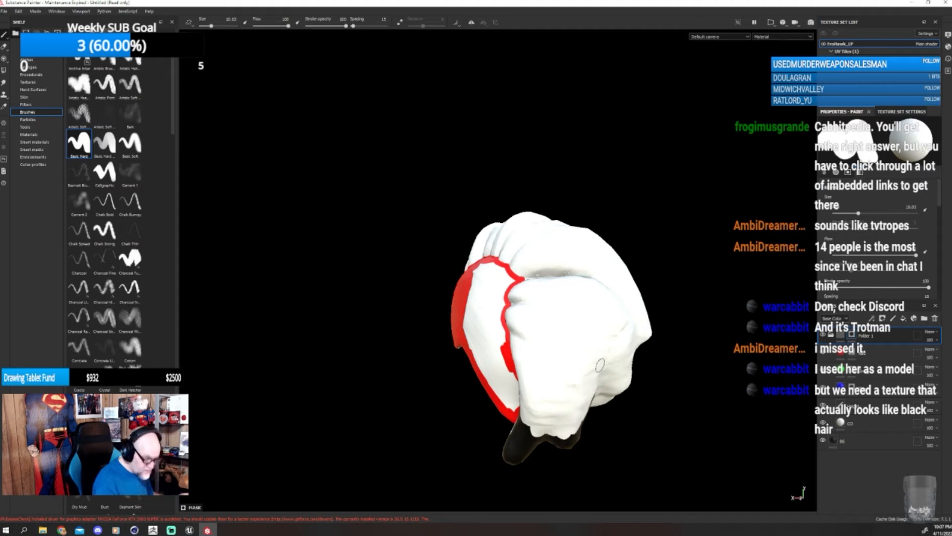
- Paint the remaining dark tips and underside of the back hair white on the folder's mask
{"action": "mouse_move", "coordinate": [668, 369]}
{"action": "left_mouse_down", "text": "alt"}
{"action": "mouse_move", "coordinate": [597, 337]}
{"action": "mouse_move", "coordinate": [595, 437]}
{"action": "left_mouse_up", "text": "alt"}
{"action": "left_click_drag", "start_coordinate": [697, 390], "coordinate": [677, 366], "text": "alt"}
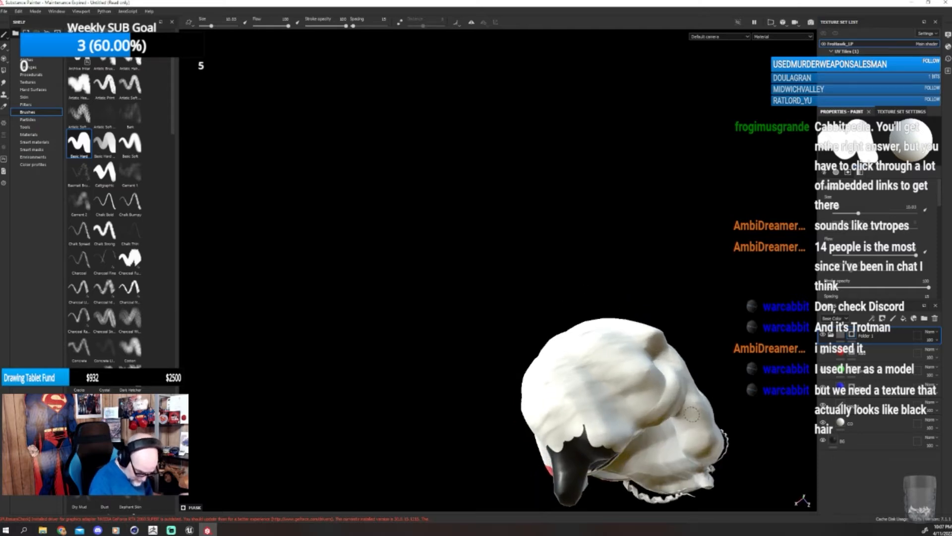
{"action": "left_click_drag", "start_coordinate": [692, 413], "coordinate": [669, 352], "text": "alt"}
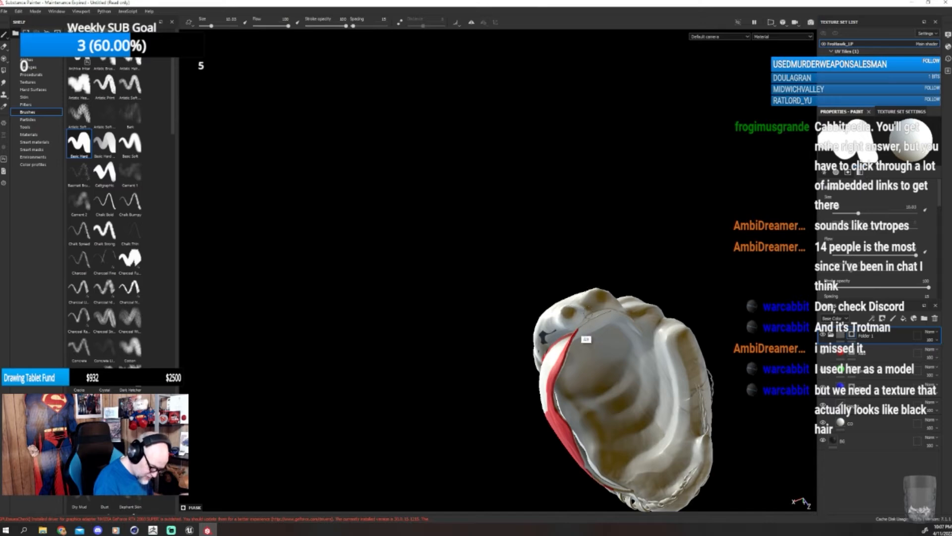
{"action": "left_click_drag", "start_coordinate": [586, 321], "coordinate": [659, 244], "text": "alt"}
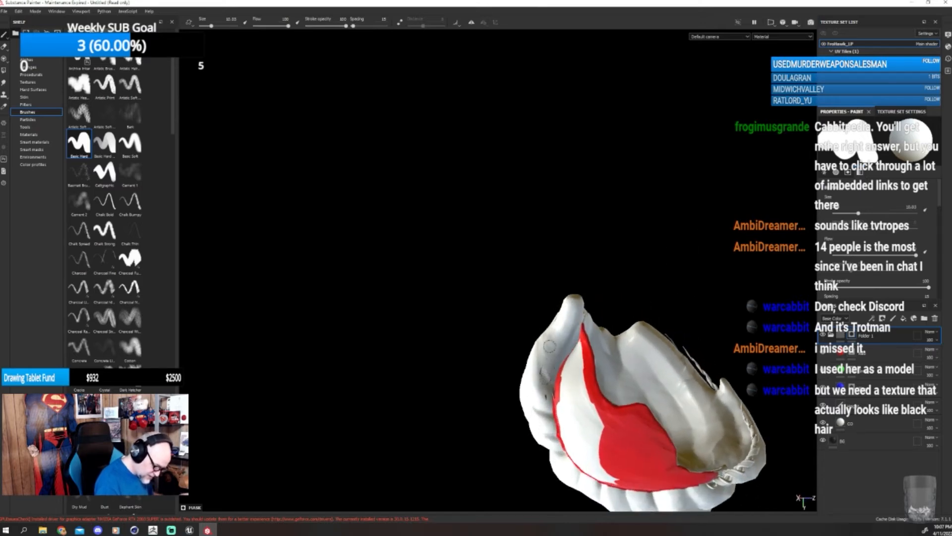
{"action": "mouse_move", "coordinate": [549, 372]}
{"action": "left_mouse_down", "text": "alt"}
{"action": "mouse_move", "coordinate": [570, 387]}
{"action": "mouse_move", "coordinate": [695, 365]}
{"action": "mouse_move", "coordinate": [607, 372]}
{"action": "left_mouse_up", "text": "alt"}
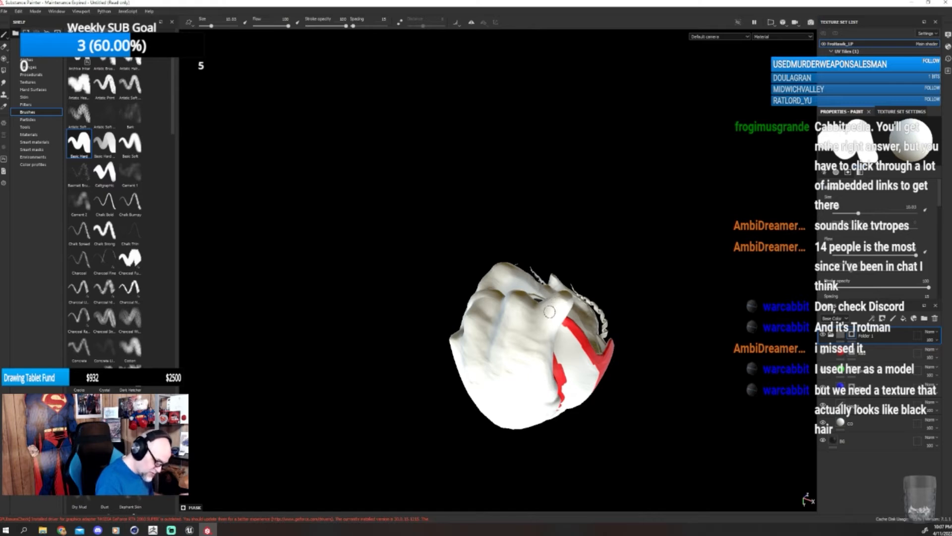
{"action": "left_click_drag", "start_coordinate": [548, 311], "coordinate": [556, 401], "text": "alt"}
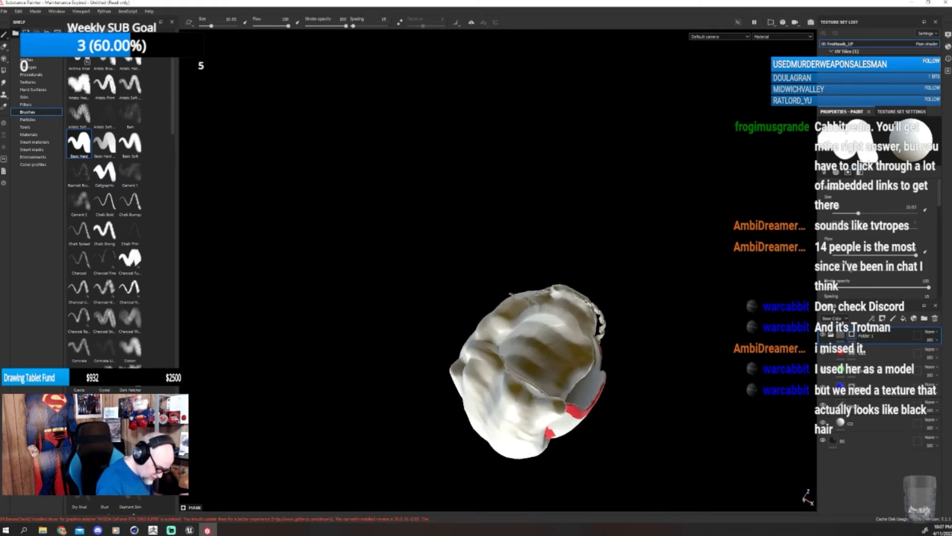
{"action": "mouse_move", "coordinate": [610, 333]}
{"action": "left_mouse_down", "text": "alt"}
{"action": "mouse_move", "coordinate": [619, 403]}
{"action": "mouse_move", "coordinate": [577, 475]}
{"action": "mouse_move", "coordinate": [534, 380]}
{"action": "mouse_move", "coordinate": [559, 429]}
{"action": "mouse_move", "coordinate": [554, 396]}
{"action": "mouse_move", "coordinate": [693, 306]}
{"action": "mouse_move", "coordinate": [574, 350]}
{"action": "mouse_move", "coordinate": [561, 319]}
{"action": "mouse_move", "coordinate": [462, 370]}
{"action": "mouse_move", "coordinate": [689, 330]}
{"action": "mouse_move", "coordinate": [618, 320]}
{"action": "mouse_move", "coordinate": [645, 310]}
{"action": "mouse_move", "coordinate": [712, 334]}
{"action": "mouse_move", "coordinate": [682, 305]}
{"action": "mouse_move", "coordinate": [525, 377]}
{"action": "mouse_move", "coordinate": [501, 422]}
{"action": "mouse_move", "coordinate": [582, 416]}
{"action": "left_mouse_up", "text": "alt"}
- Return to the red layer's mask and fill the white area inside the side panel's outline
{"action": "left_click", "coordinate": [852, 352]}
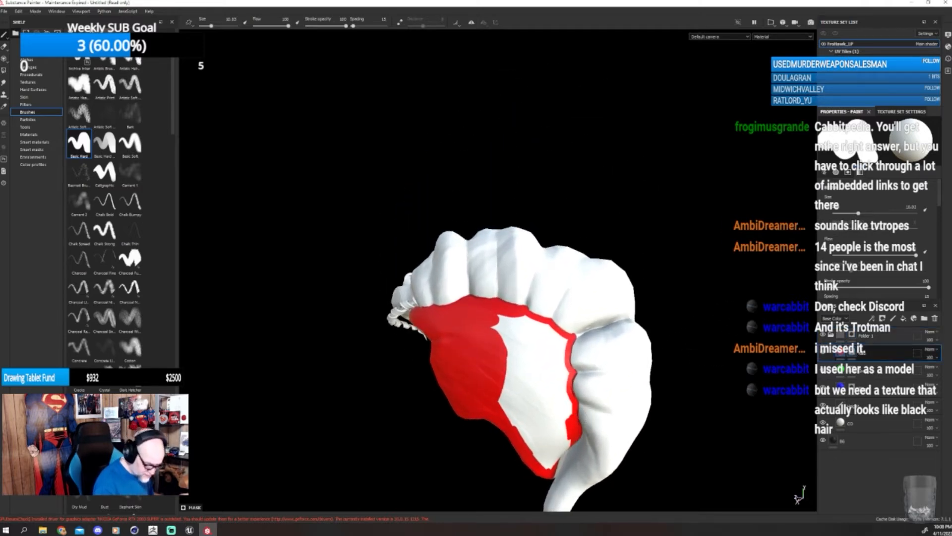
{"action": "mouse_move", "coordinate": [515, 333]}
{"action": "left_mouse_down"}
{"action": "mouse_move", "coordinate": [507, 353]}
{"action": "mouse_move", "coordinate": [520, 333]}
{"action": "left_mouse_up"}
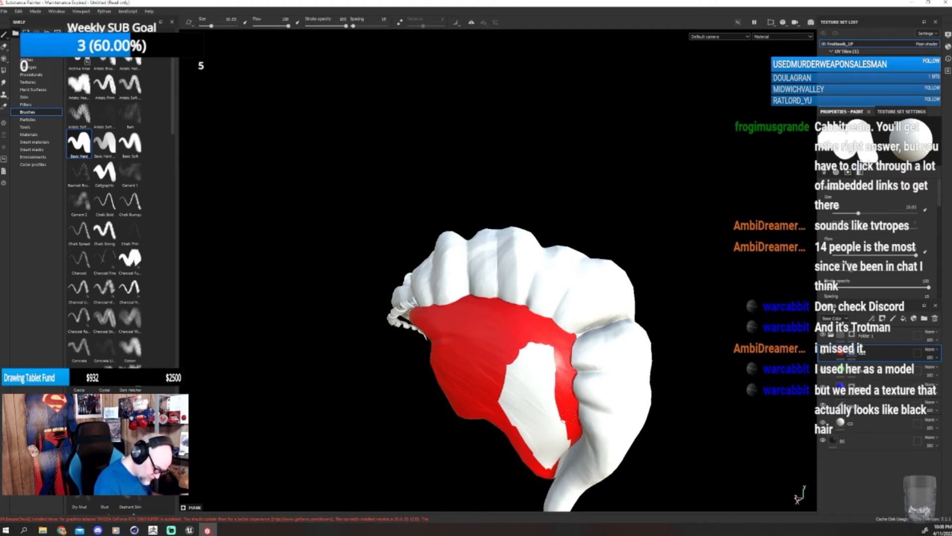
{"action": "mouse_move", "coordinate": [551, 462]}
{"action": "left_mouse_down"}
{"action": "mouse_move", "coordinate": [564, 448]}
{"action": "mouse_move", "coordinate": [539, 423]}
{"action": "mouse_move", "coordinate": [519, 432]}
{"action": "left_mouse_up"}
{"action": "mouse_move", "coordinate": [512, 363]}
{"action": "left_mouse_down"}
{"action": "mouse_move", "coordinate": [541, 385]}
{"action": "mouse_move", "coordinate": [550, 431]}
{"action": "left_mouse_up"}
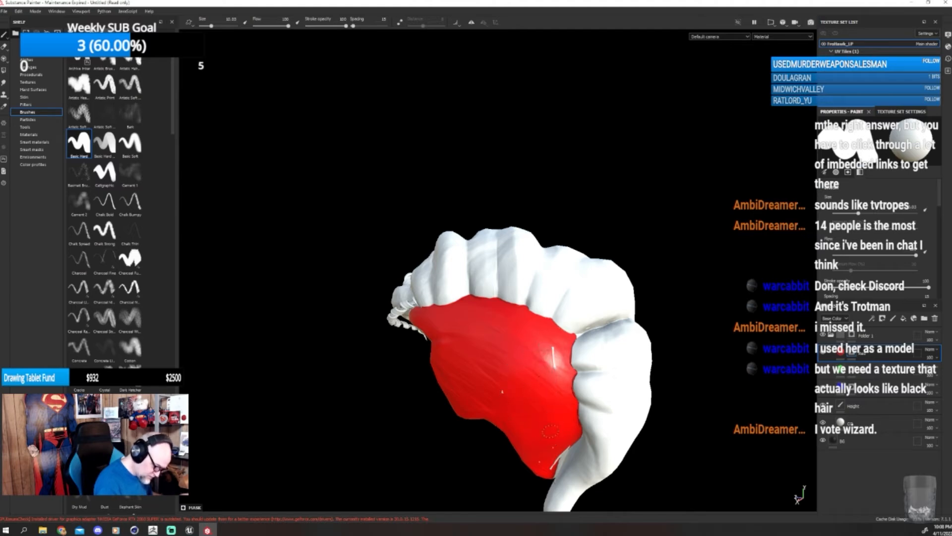
- Reduce the brush to about 3 and touch up the gaps along the side panel's rear edge and lower tip on the red layer's mask
{"action": "left_click_drag", "start_coordinate": [532, 393], "coordinate": [573, 363], "text": "alt"}
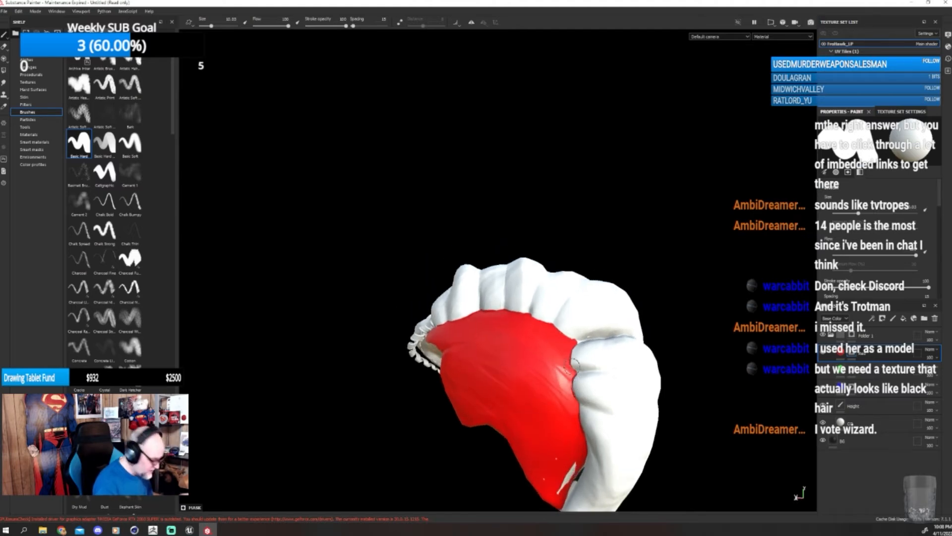
{"action": "key", "text": "bracketleft"}
{"action": "key", "text": "bracketleft"}
{"action": "key", "text": "bracketleft"}
{"action": "key", "text": "bracketleft"}
{"action": "key", "text": "bracketleft"}
{"action": "key", "text": "bracketleft"}
{"action": "key", "text": "bracketleft"}
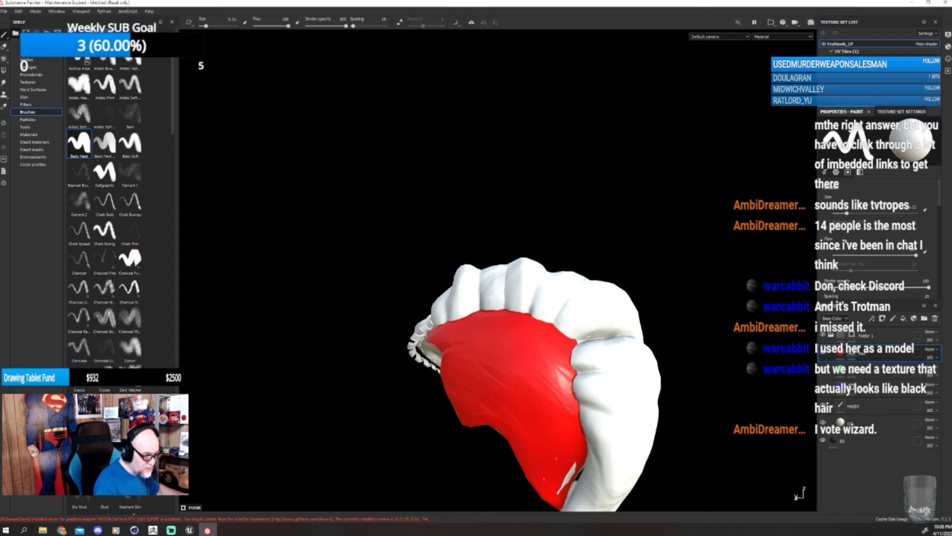
{"action": "mouse_move", "coordinate": [580, 418]}
{"action": "left_mouse_down", "text": "alt"}
{"action": "mouse_move", "coordinate": [584, 436]}
{"action": "mouse_move", "coordinate": [580, 400]}
{"action": "mouse_move", "coordinate": [558, 421]}
{"action": "mouse_move", "coordinate": [565, 430]}
{"action": "left_mouse_up", "text": "alt"}
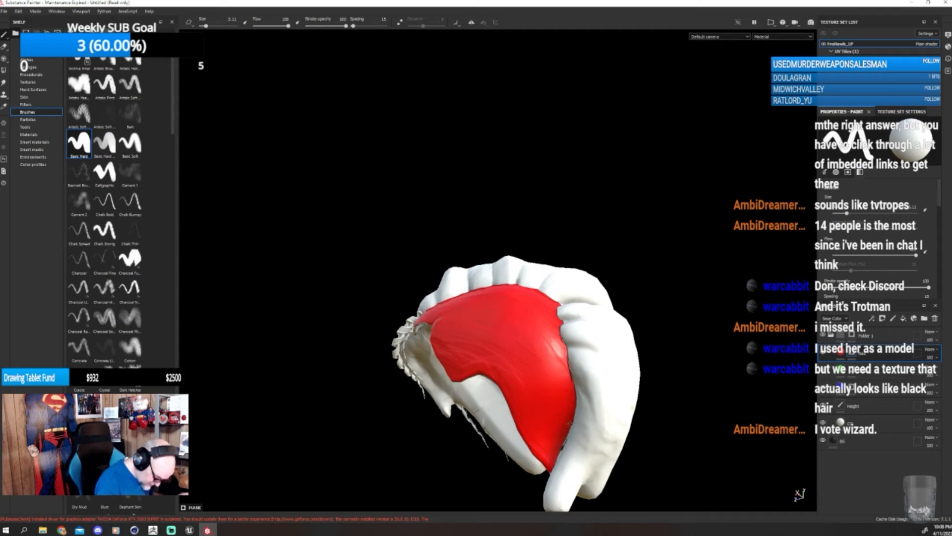
{"action": "left_click_drag", "start_coordinate": [563, 460], "coordinate": [553, 476], "text": "alt"}
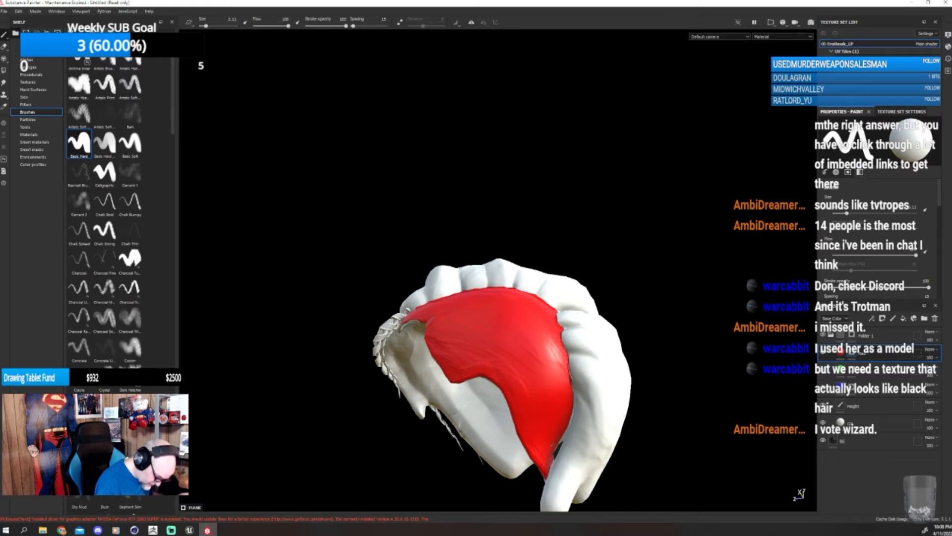
- Paint the uncovered strip along the side panel's inner underside edge on the red layer's mask
{"action": "left_click_drag", "start_coordinate": [553, 476], "coordinate": [695, 337], "text": "alt"}
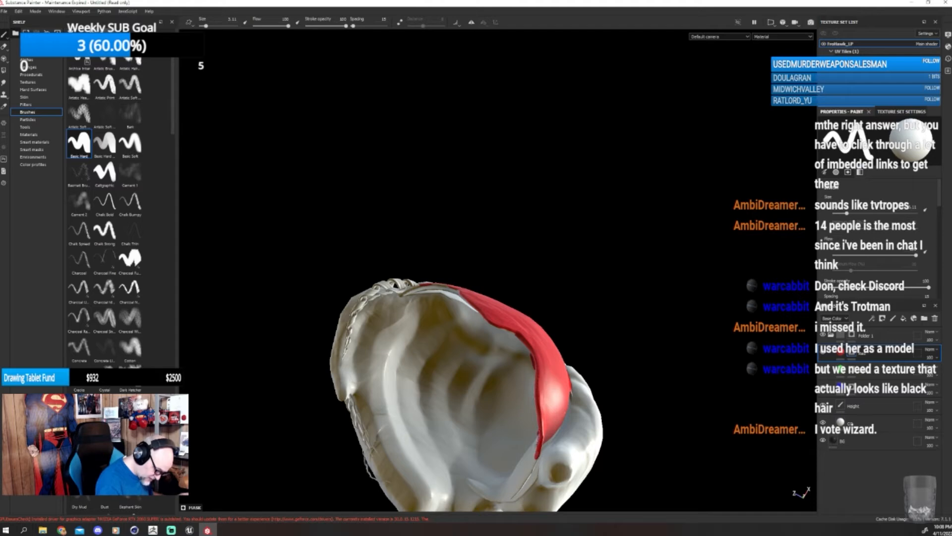
{"action": "left_click_drag", "start_coordinate": [625, 427], "coordinate": [641, 373], "text": "alt"}
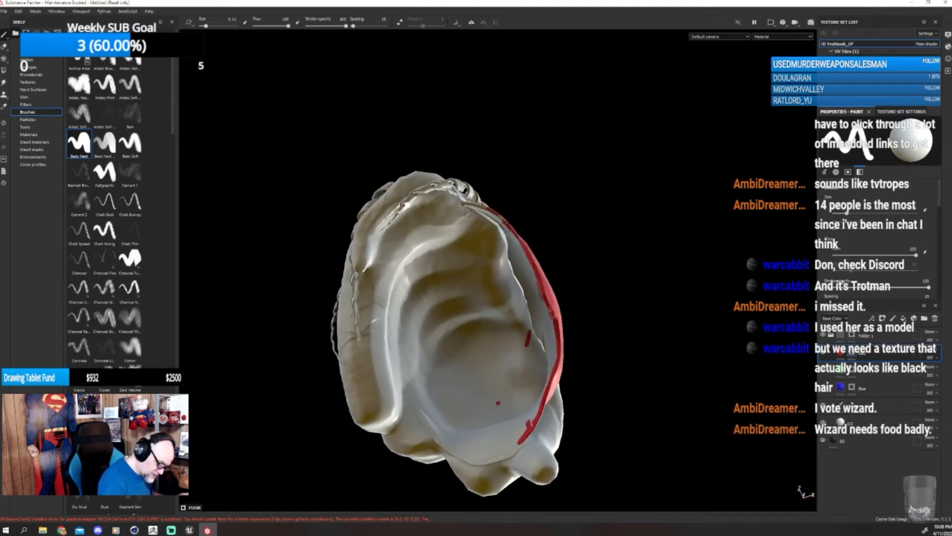
{"action": "left_click_drag", "start_coordinate": [507, 223], "coordinate": [476, 205]}
{"action": "left_click_drag", "start_coordinate": [544, 233], "coordinate": [517, 384], "text": "alt"}
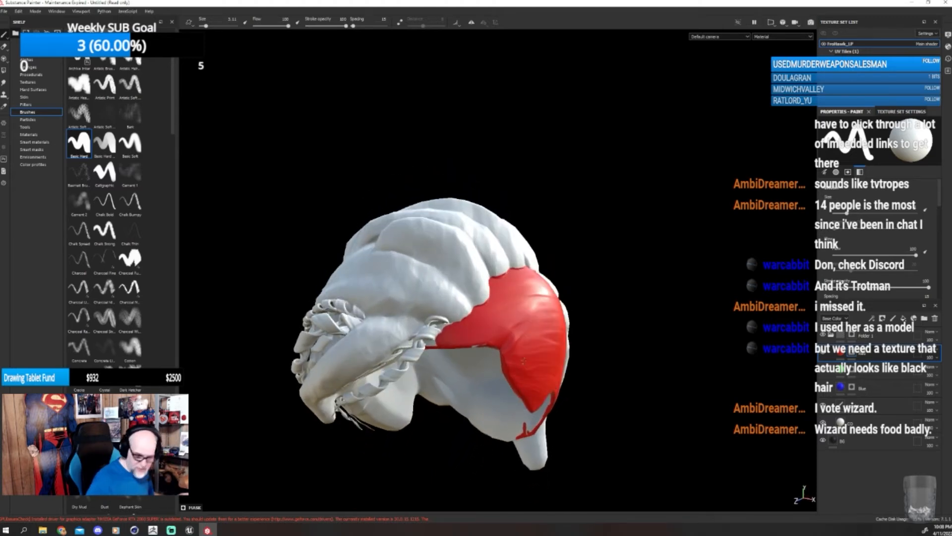
{"action": "scroll", "coordinate": [525, 300], "scroll_direction": "up", "scroll_amount": 4}
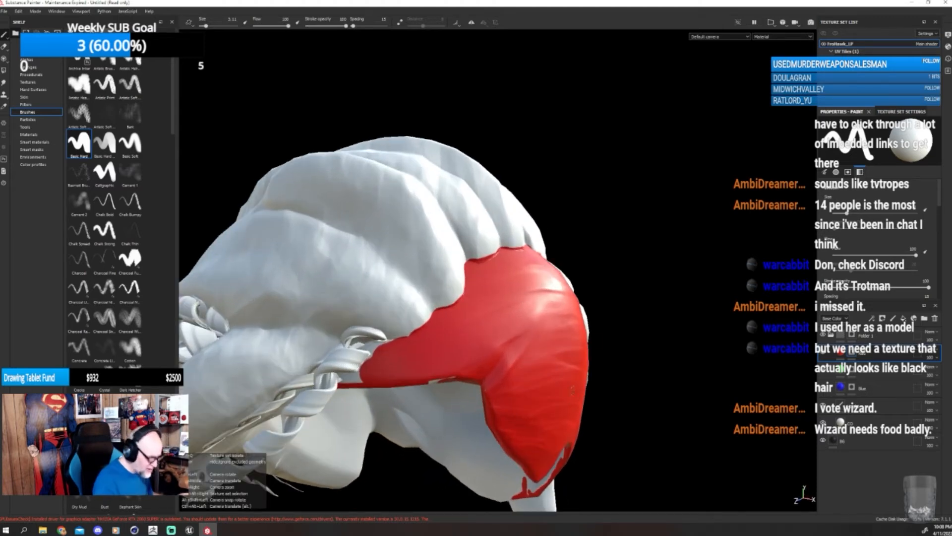
{"action": "left_click_drag", "start_coordinate": [525, 300], "coordinate": [618, 366], "text": "alt"}
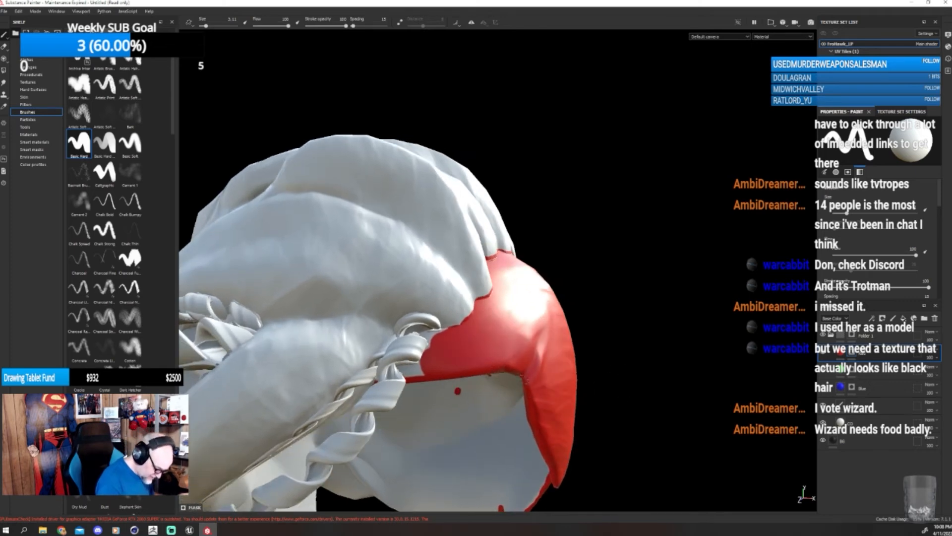
- Reduce the brush to about 0.6 and touch up the side panel's front corner beside the braid on the red layer's mask
{"action": "mouse_move", "coordinate": [457, 382]}
{"action": "left_mouse_down", "text": "alt"}
{"action": "mouse_move", "coordinate": [464, 371]}
{"action": "mouse_move", "coordinate": [534, 385]}
{"action": "mouse_move", "coordinate": [525, 376]}
{"action": "left_mouse_up", "text": "alt"}
{"action": "key", "text": "bracketleft"}
{"action": "key", "text": "bracketleft"}
{"action": "key", "text": "bracketleft"}
{"action": "key", "text": "bracketleft"}
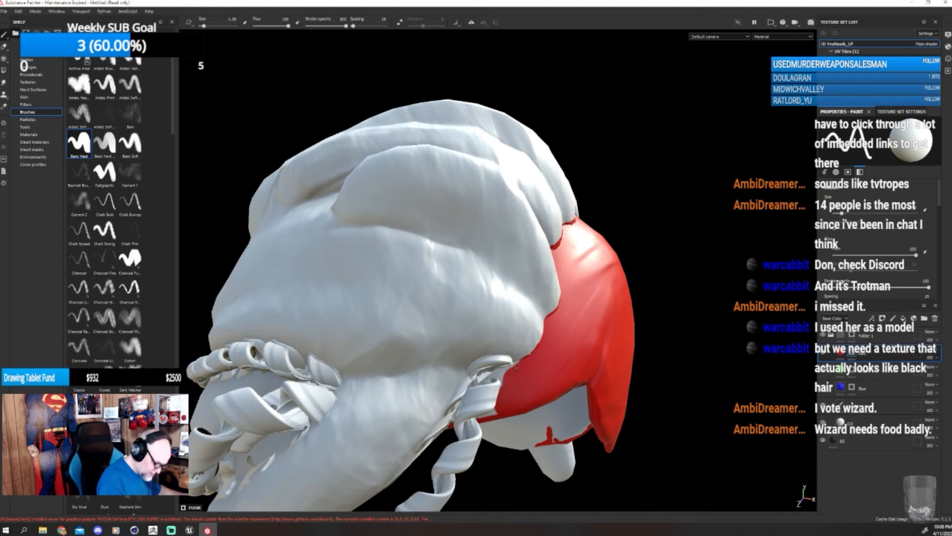
{"action": "key", "text": "bracketleft"}
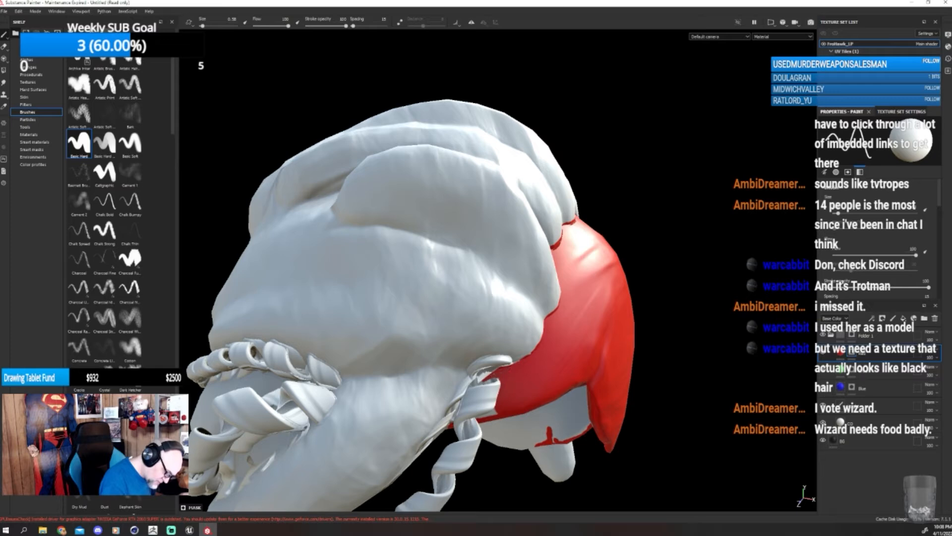
{"action": "left_click_drag", "start_coordinate": [531, 403], "coordinate": [507, 393], "text": "alt"}
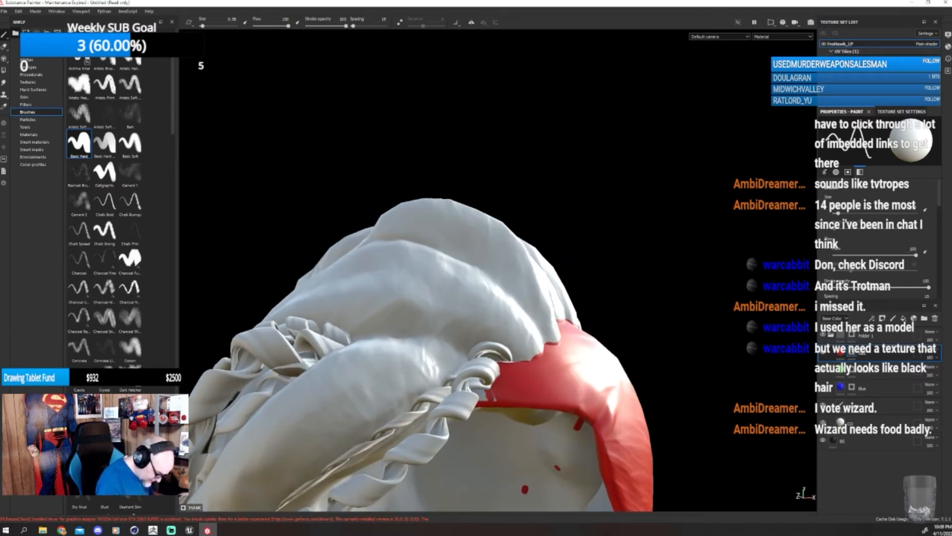
{"action": "left_click_drag", "start_coordinate": [507, 394], "coordinate": [462, 393], "text": "alt"}
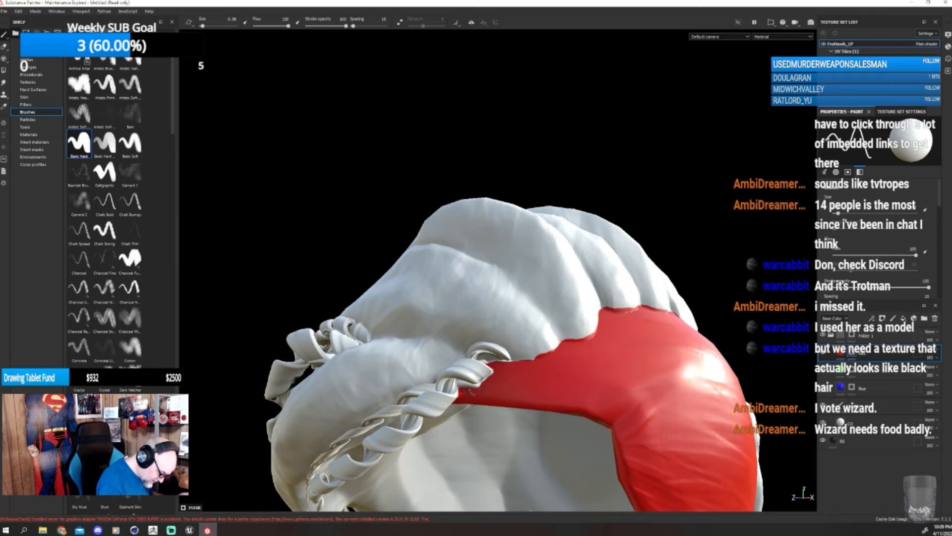
{"action": "left_click_drag", "start_coordinate": [511, 409], "coordinate": [550, 292], "text": "alt"}
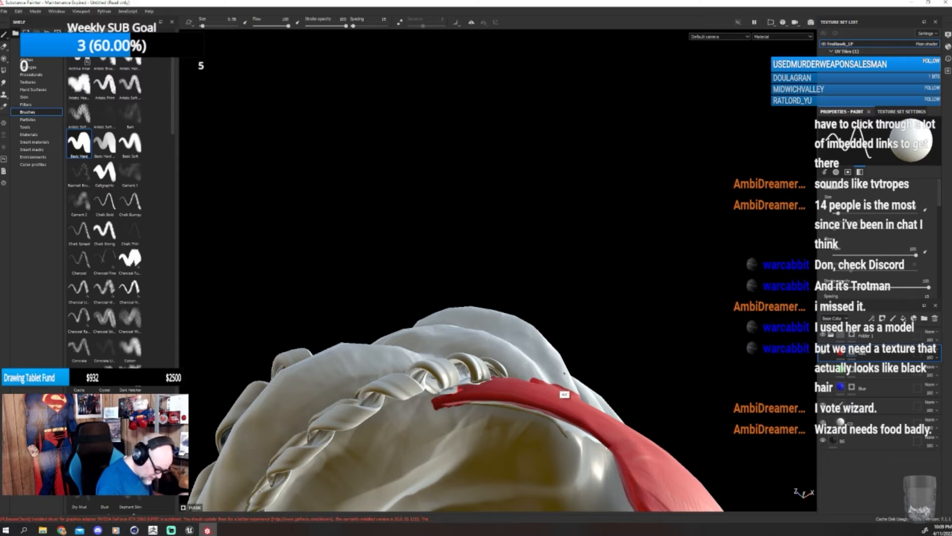
{"action": "left_click_drag", "start_coordinate": [565, 395], "coordinate": [606, 389], "text": "alt"}
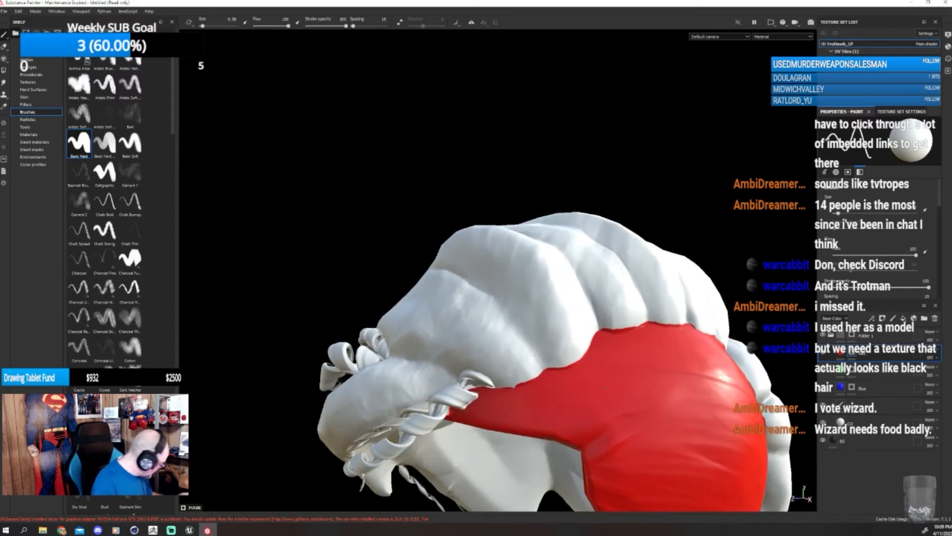
- Mask out the red overspill along the side panel's scalloped upper edge in black, and touch up the upper rear notch in white
{"action": "key", "text": "x"}
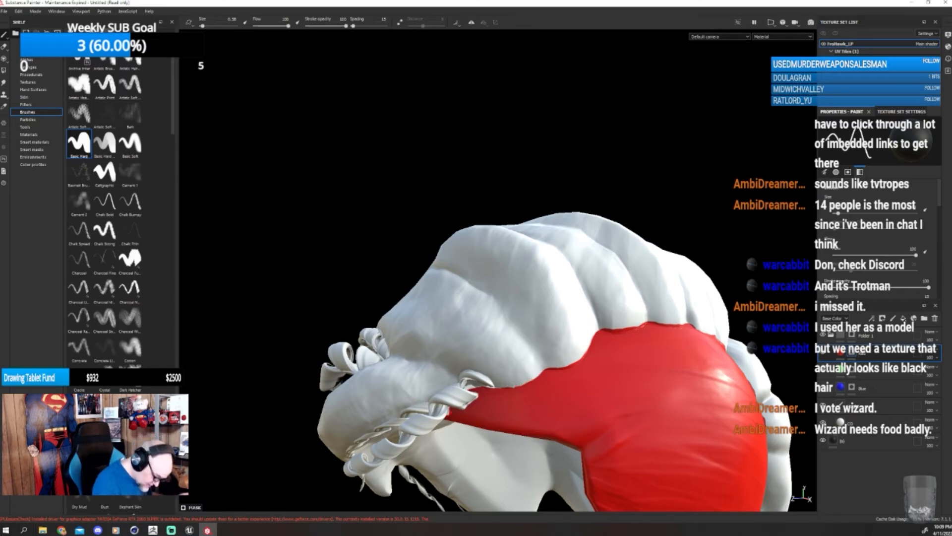
{"action": "left_click_drag", "start_coordinate": [560, 366], "coordinate": [572, 353], "text": "alt"}
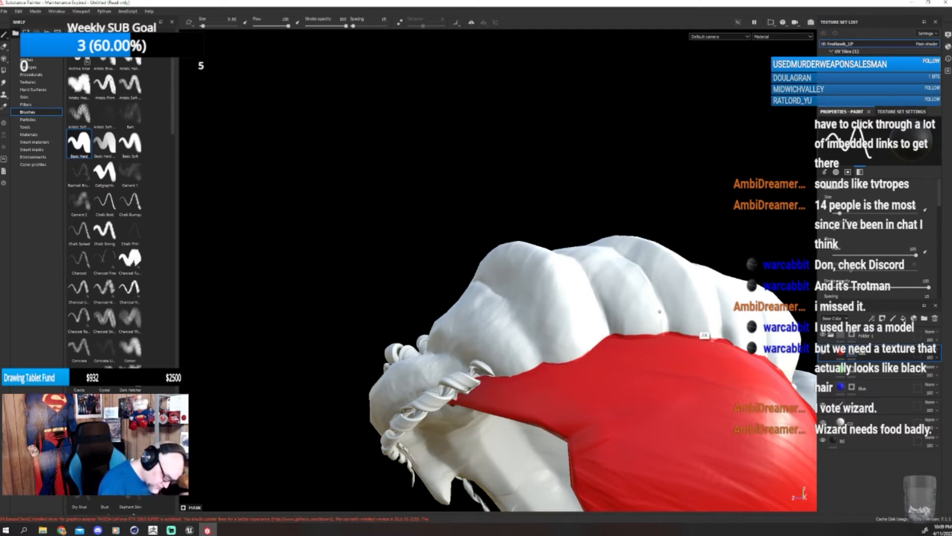
{"action": "mouse_move", "coordinate": [607, 334]}
{"action": "left_mouse_down", "text": "alt"}
{"action": "mouse_move", "coordinate": [608, 359]}
{"action": "mouse_move", "coordinate": [589, 397]}
{"action": "left_mouse_up", "text": "alt"}
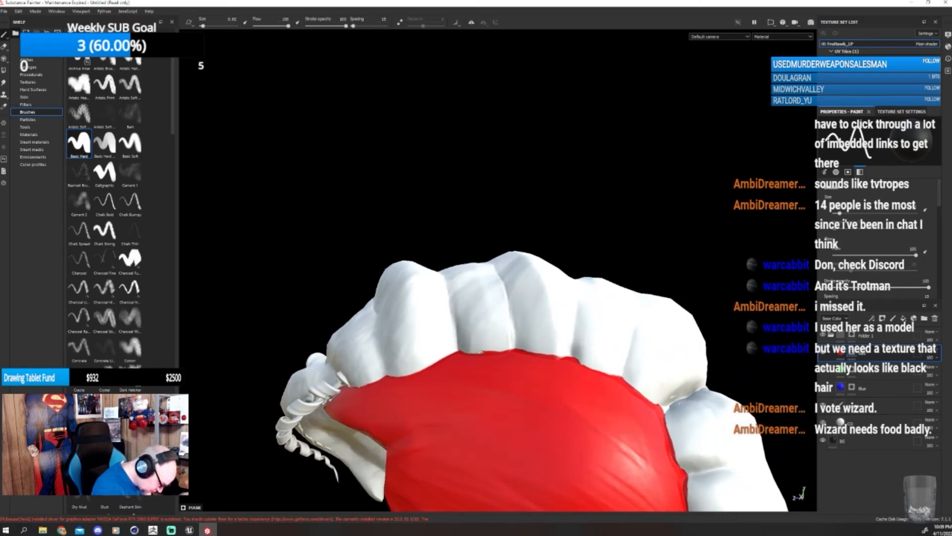
{"action": "left_click_drag", "start_coordinate": [475, 349], "coordinate": [519, 342], "text": "alt"}
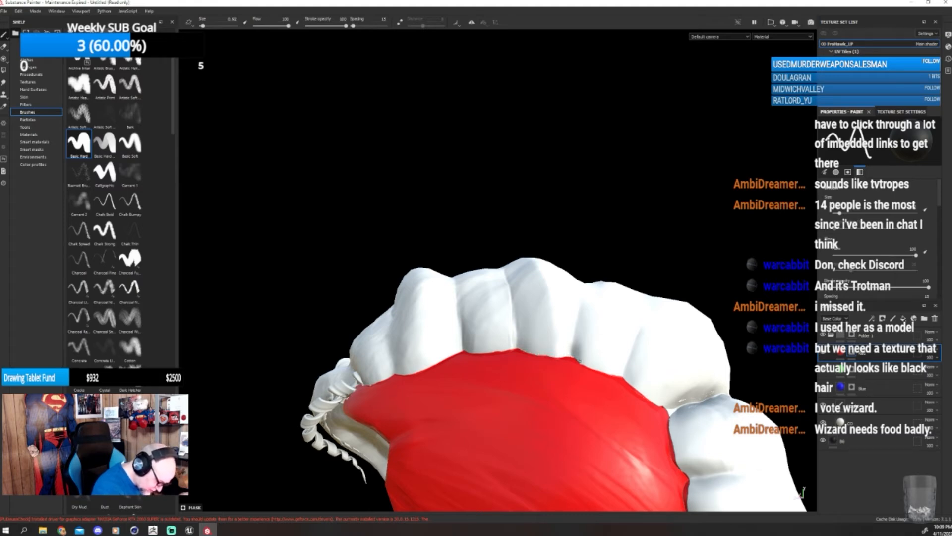
{"action": "left_click_drag", "start_coordinate": [569, 351], "coordinate": [648, 386], "text": "alt"}
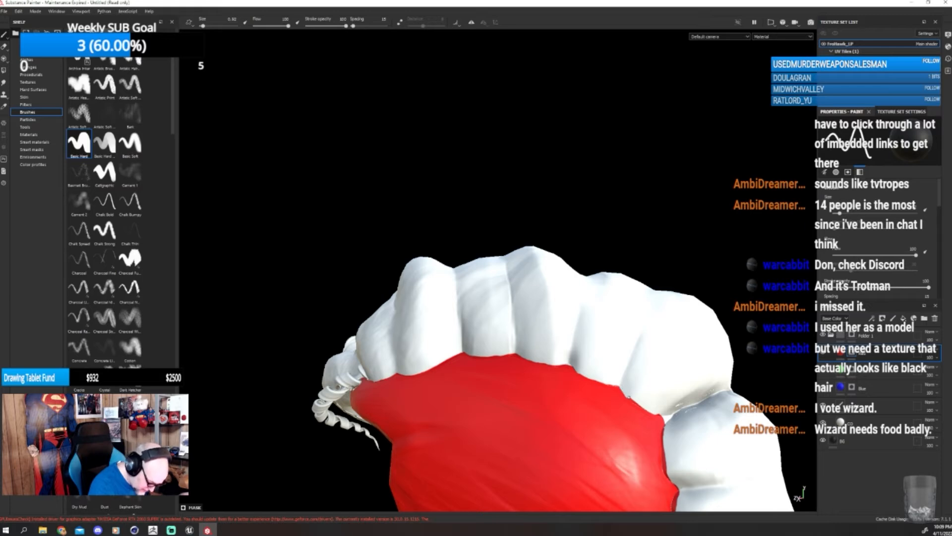
{"action": "left_click_drag", "start_coordinate": [692, 444], "coordinate": [691, 465], "text": "alt"}
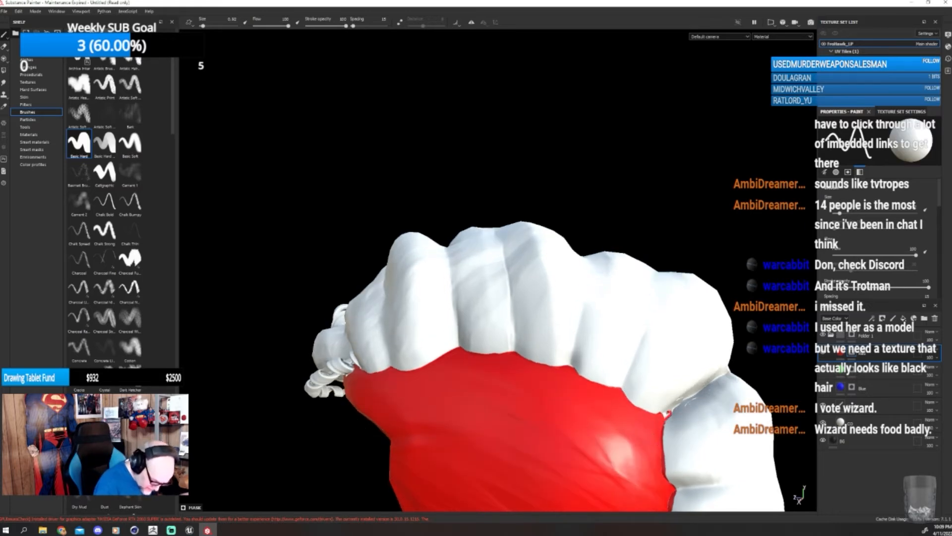
{"action": "middle_click_drag", "start_coordinate": [714, 365], "coordinate": [631, 340], "text": "alt"}
{"action": "middle_click_drag", "start_coordinate": [634, 377], "coordinate": [651, 346], "text": "alt"}
{"action": "left_click_drag", "start_coordinate": [623, 376], "coordinate": [656, 382], "text": "alt"}
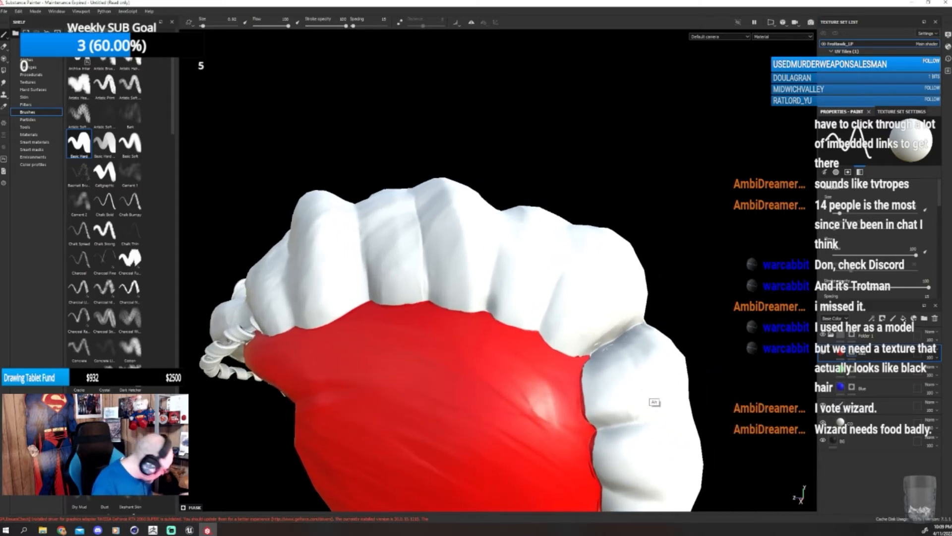
- Clean the red overspill off the side panel's rear edge with black on the red layer's mask, and restore white as the paint value
{"action": "key", "text": "x"}
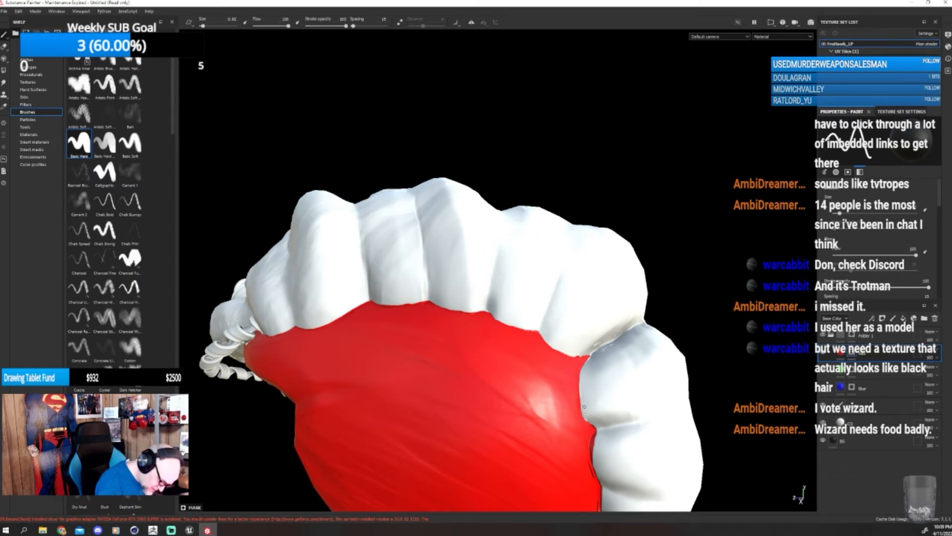
{"action": "middle_click_drag", "start_coordinate": [607, 379], "coordinate": [599, 302], "text": "alt"}
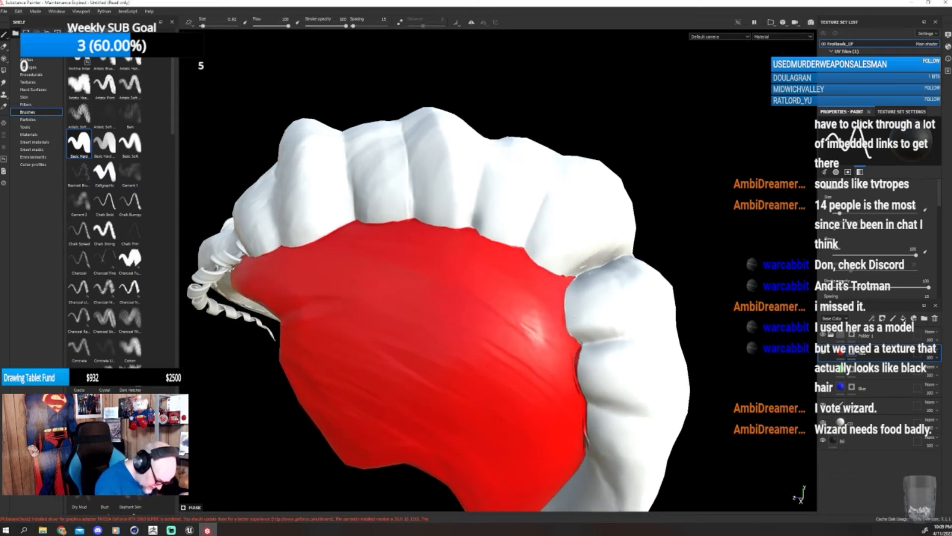
{"action": "left_click_drag", "start_coordinate": [580, 343], "coordinate": [577, 373]}
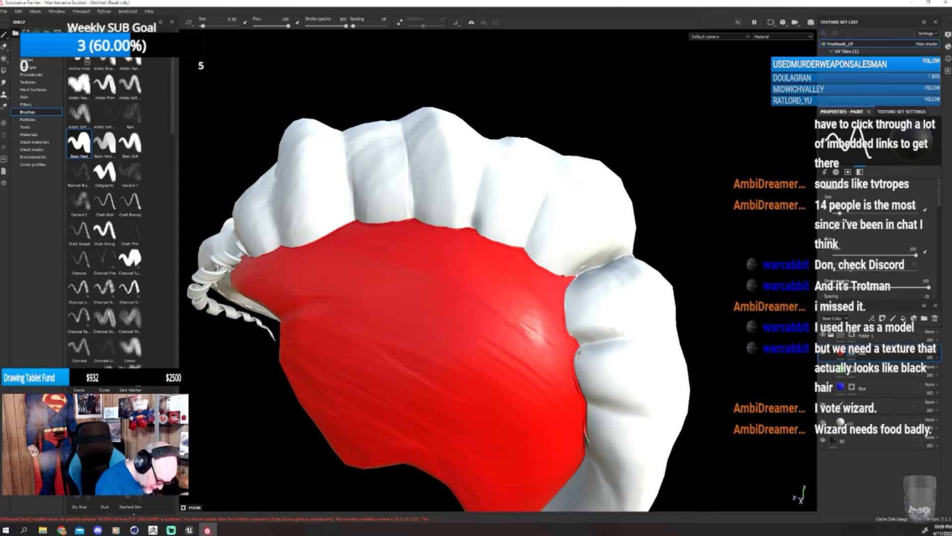
{"action": "middle_click_drag", "start_coordinate": [618, 368], "coordinate": [614, 348], "text": "alt"}
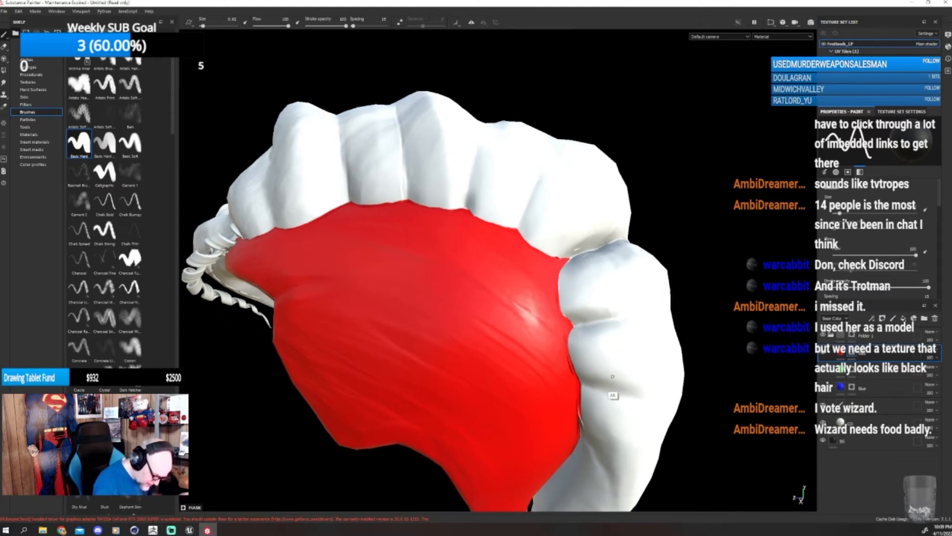
{"action": "left_click_drag", "start_coordinate": [614, 355], "coordinate": [583, 390], "text": "alt"}
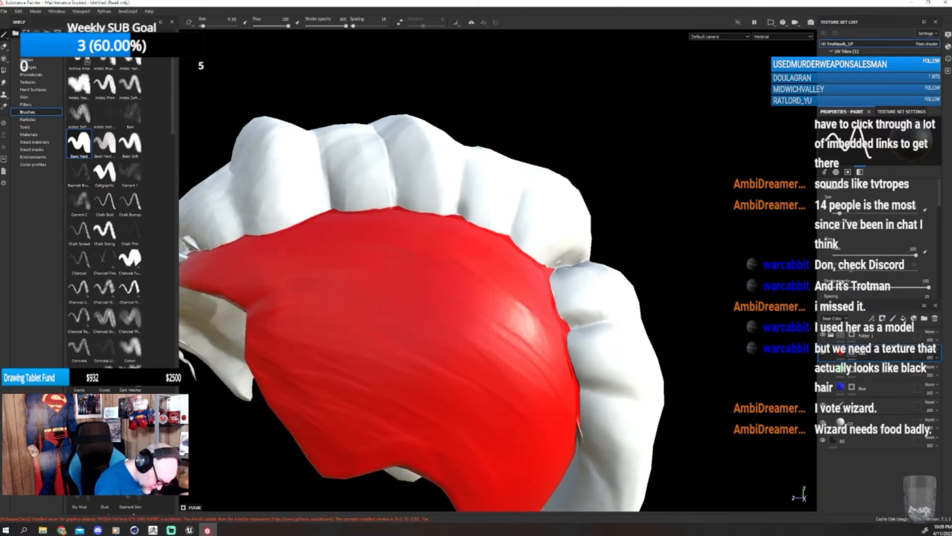
{"action": "left_click_drag", "start_coordinate": [621, 439], "coordinate": [594, 396], "text": "alt"}
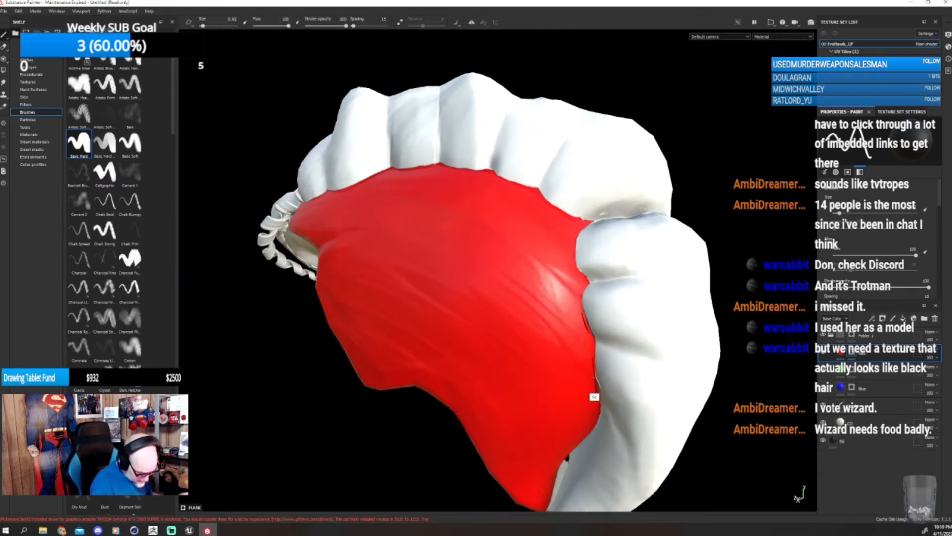
{"action": "left_click_drag", "start_coordinate": [654, 412], "coordinate": [625, 335], "text": "alt"}
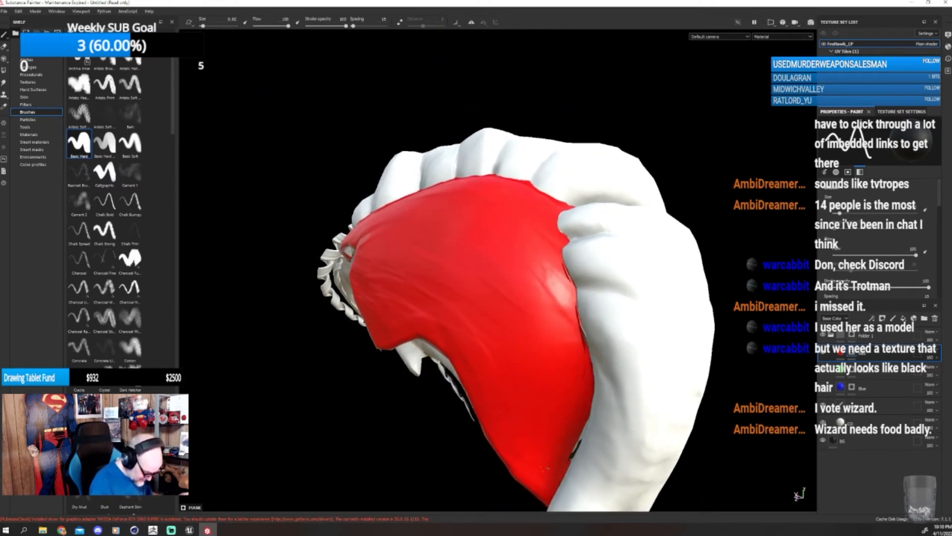
{"action": "left_click_drag", "start_coordinate": [541, 466], "coordinate": [544, 478]}
{"action": "key", "text": "x"}
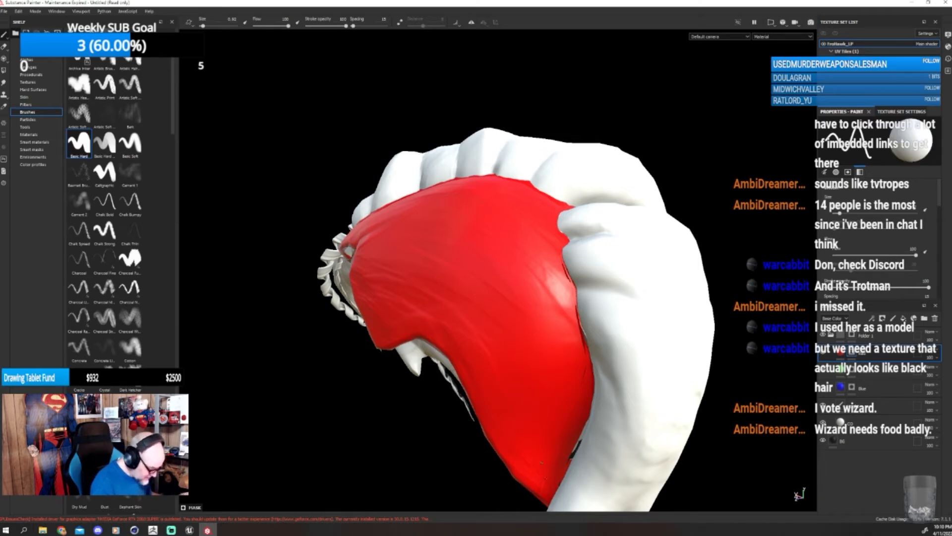
- Save the project under the new name FroHawk_Female2 in the Female folder
{"action": "mouse_move", "coordinate": [611, 480]}
{"action": "left_mouse_down", "text": "alt"}
{"action": "mouse_move", "coordinate": [621, 417]}
{"action": "mouse_move", "coordinate": [636, 412]}
{"action": "mouse_move", "coordinate": [581, 373]}
{"action": "mouse_move", "coordinate": [614, 479]}
{"action": "mouse_move", "coordinate": [608, 467]}
{"action": "left_mouse_up", "text": "alt"}
{"action": "scroll", "coordinate": [608, 467], "scroll_direction": "down", "scroll_amount": 5}
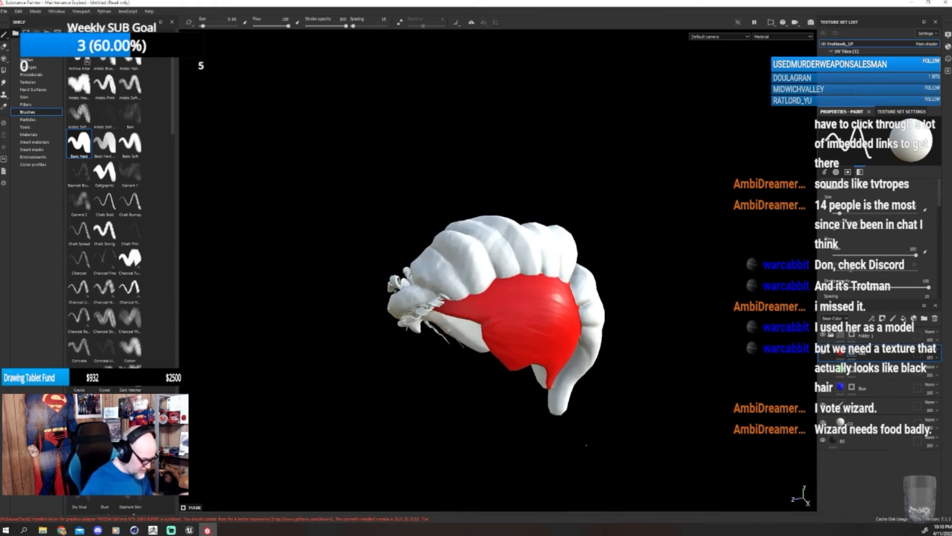
{"action": "left_click_drag", "start_coordinate": [633, 379], "coordinate": [694, 388], "text": "alt"}
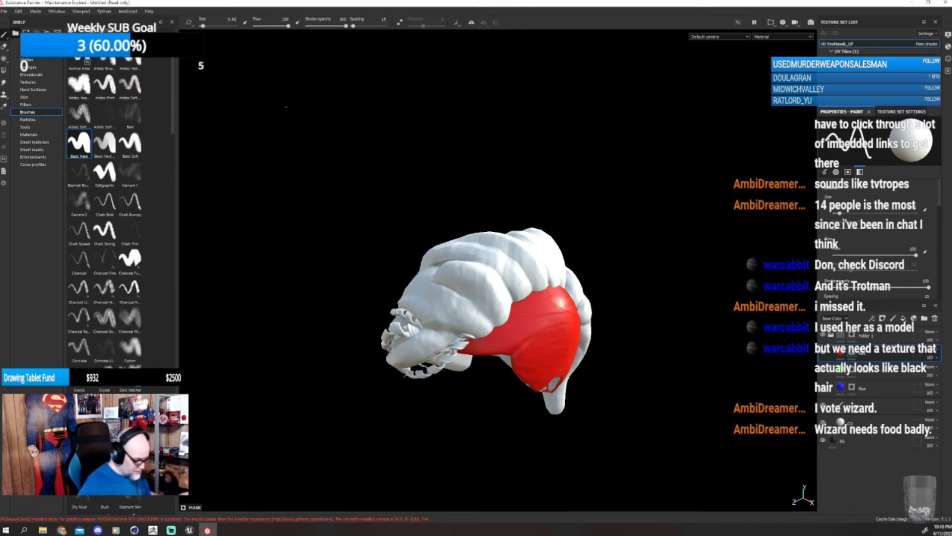
{"action": "left_click", "coordinate": [4, 11]}
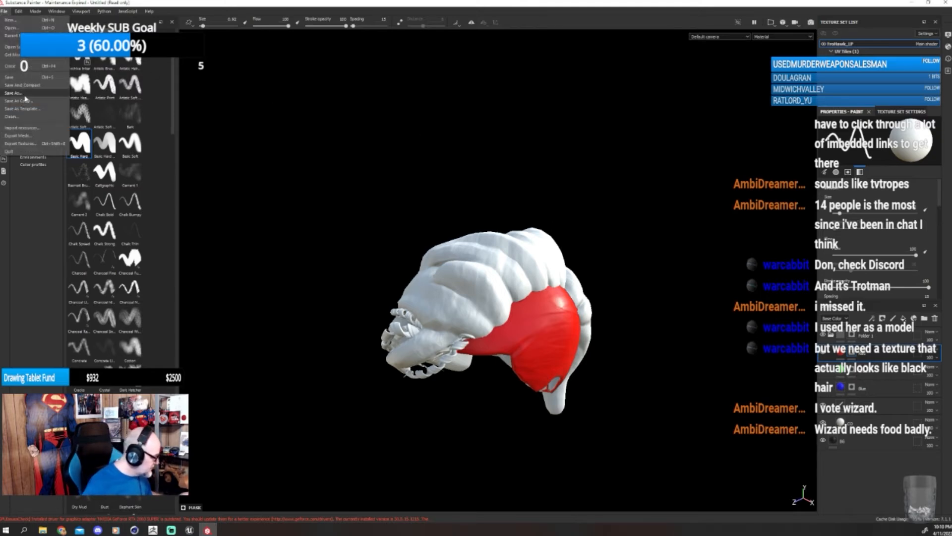
{"action": "left_click", "coordinate": [20, 95]}
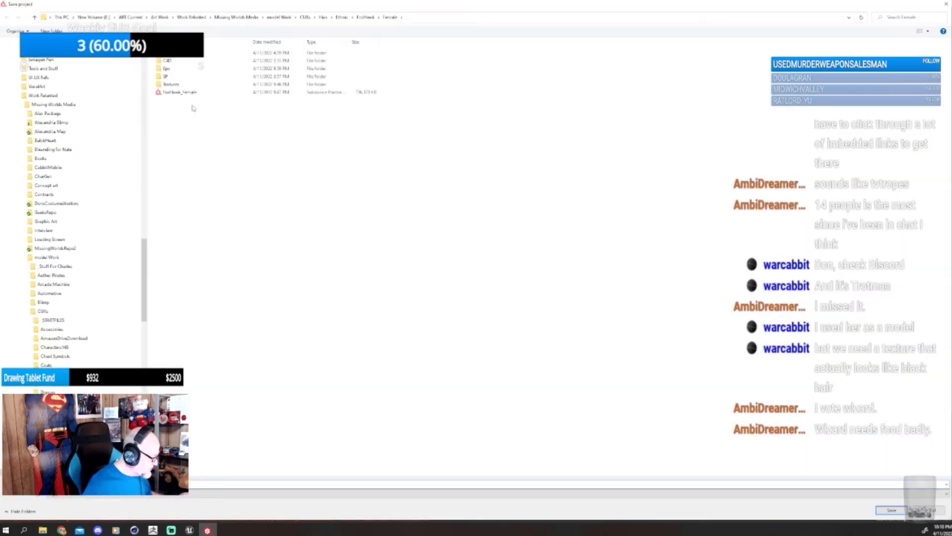
{"action": "left_click", "coordinate": [188, 94]}
{"action": "left_click", "coordinate": [100, 484]}
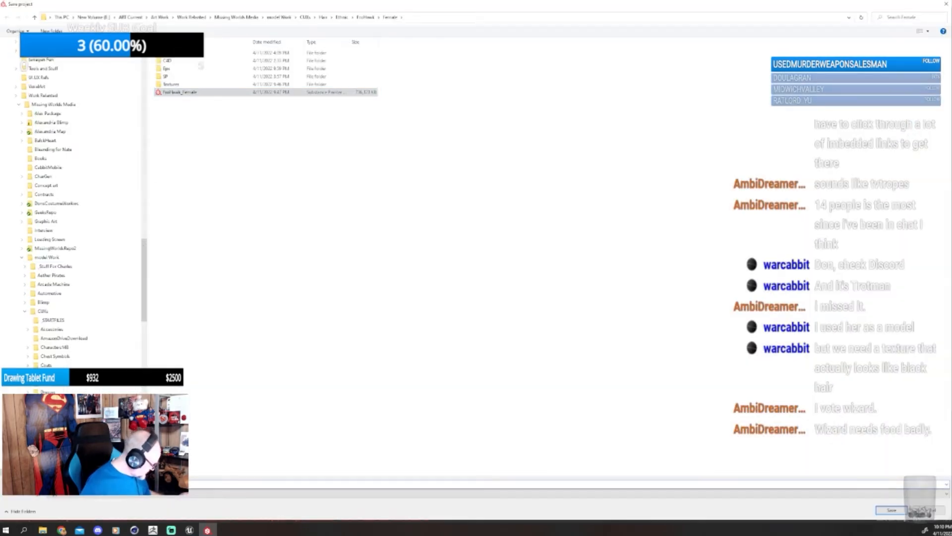
{"action": "type", "text": "2"}
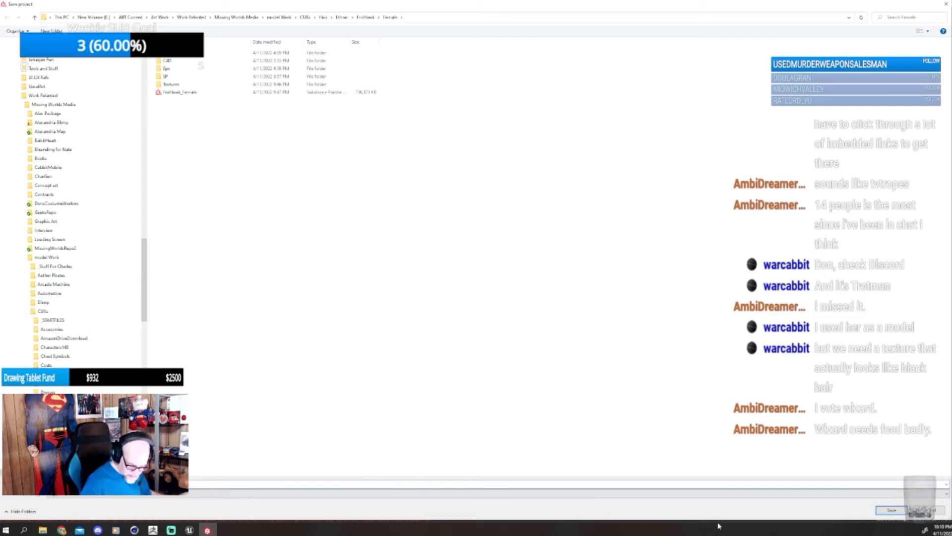
{"action": "left_click", "coordinate": [891, 511]}
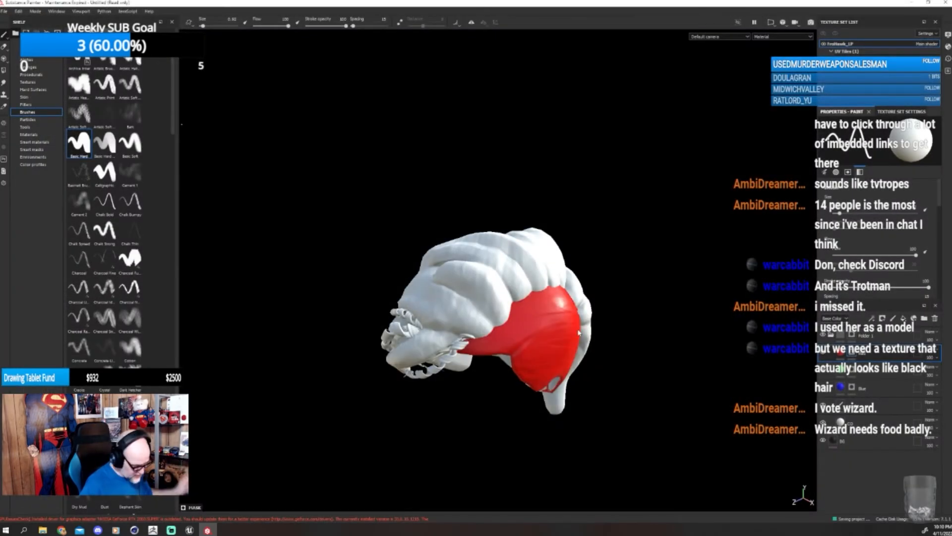
- Start a texture export and browse its output directory to ART Current > Art Work > Work Related > Missing Worlds Media on the New Volume drive
{"action": "left_click_drag", "start_coordinate": [680, 340], "coordinate": [629, 323], "text": "alt"}
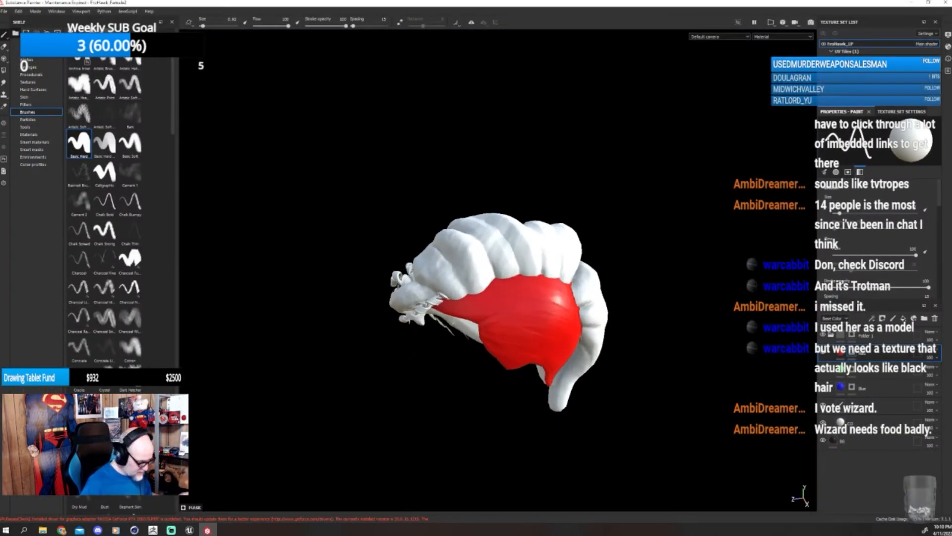
{"action": "left_click", "coordinate": [3, 11]}
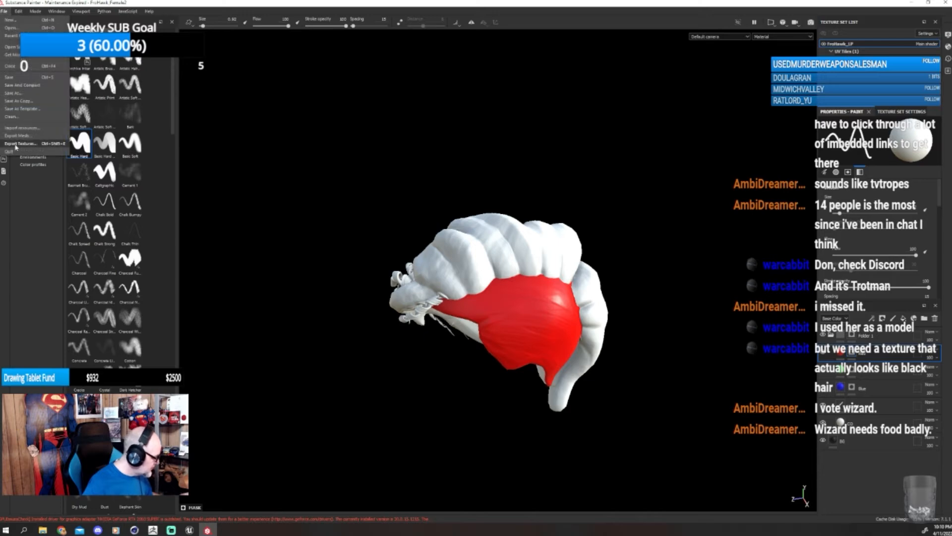
{"action": "left_click", "coordinate": [18, 143]}
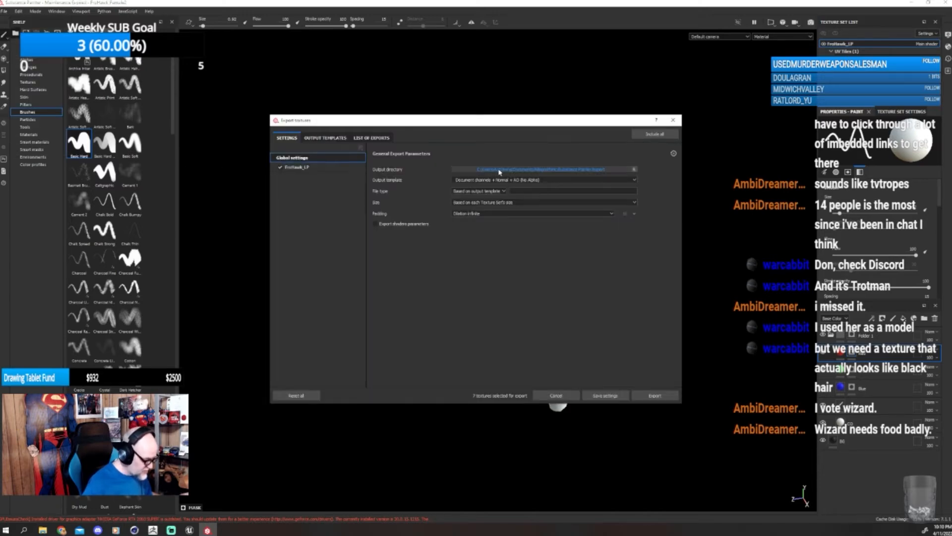
{"action": "left_click", "coordinate": [518, 171]}
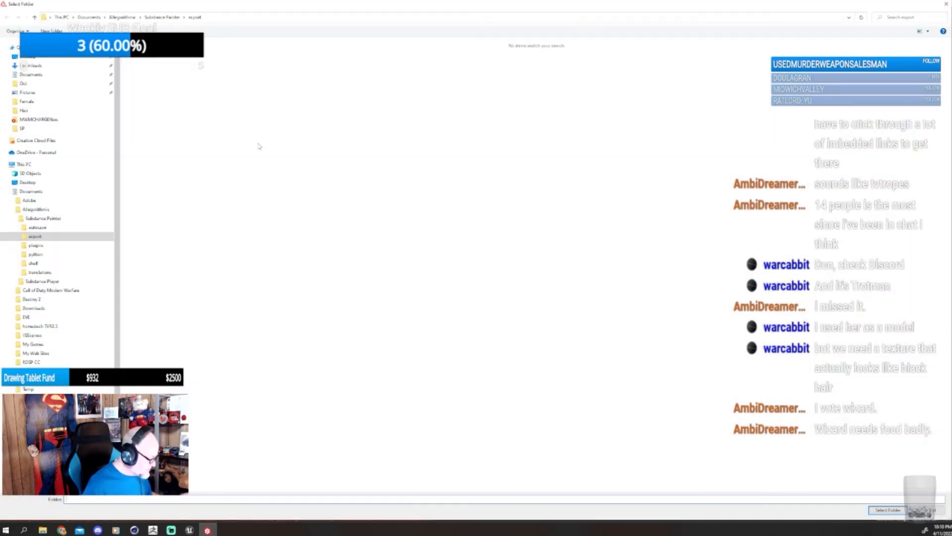
{"action": "scroll", "coordinate": [24, 65], "scroll_direction": "down", "scroll_amount": 1}
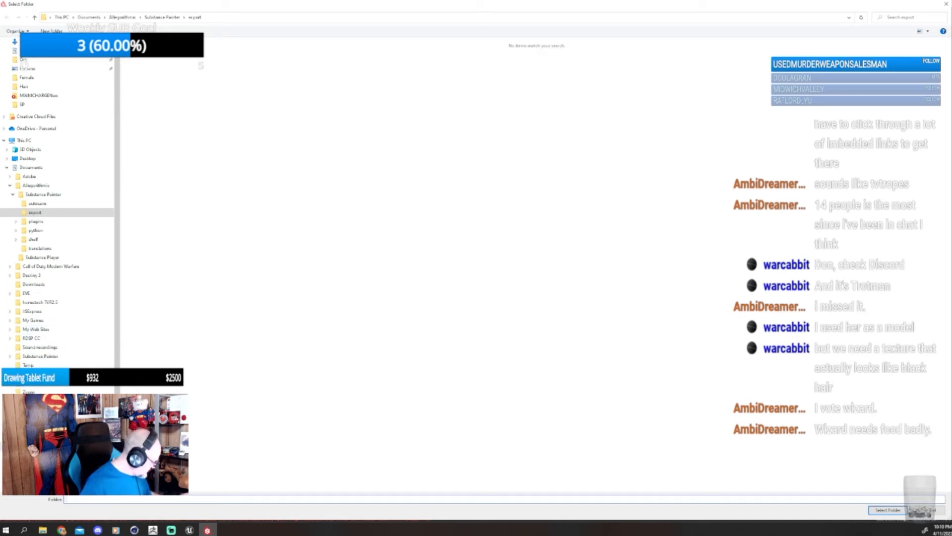
{"action": "left_click", "coordinate": [36, 463]}
{"action": "double_click", "coordinate": [159, 63]}
{"action": "left_click", "coordinate": [156, 63]}
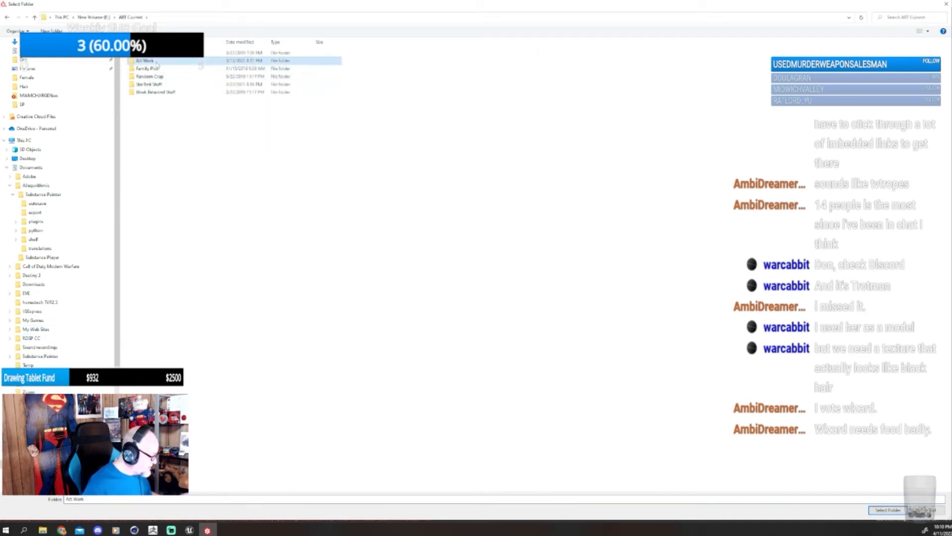
{"action": "double_click", "coordinate": [156, 63]}
{"action": "scroll", "coordinate": [192, 249], "scroll_direction": "down", "scroll_amount": 12}
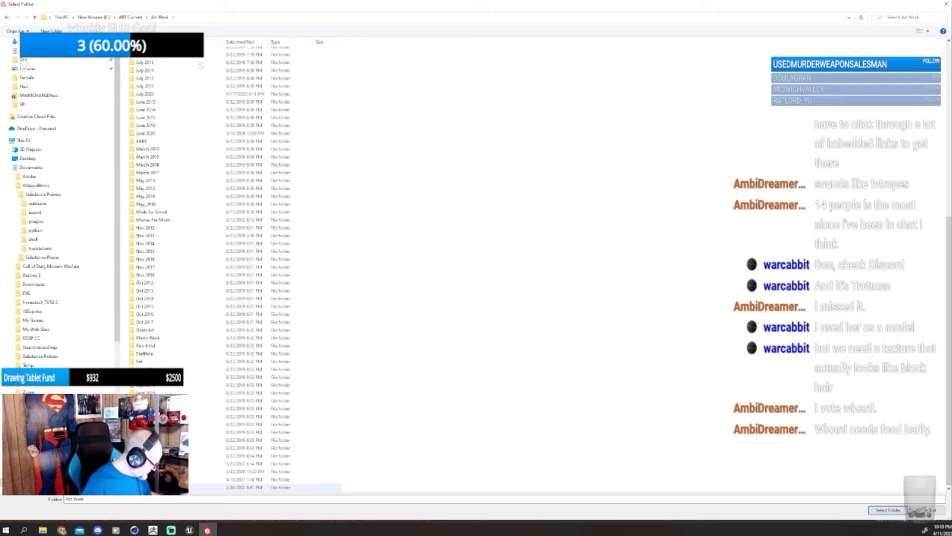
{"action": "double_click", "coordinate": [178, 487]}
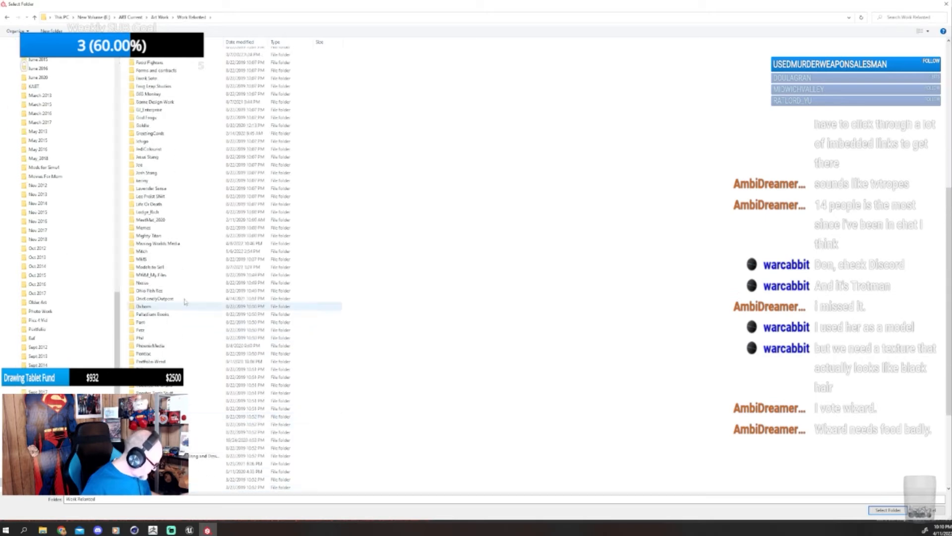
{"action": "double_click", "coordinate": [157, 243]}
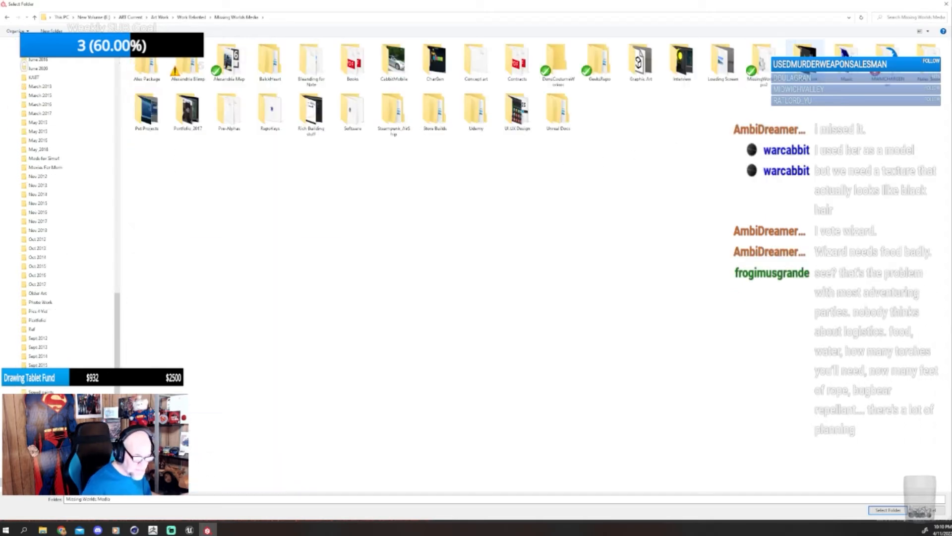
- Choose the Textures folder under model Work > CUXs > Hair > Ethnic > FroHawk > Female as the export output directory
{"action": "double_click", "coordinate": [804, 57]}
{"action": "double_click", "coordinate": [352, 59]}
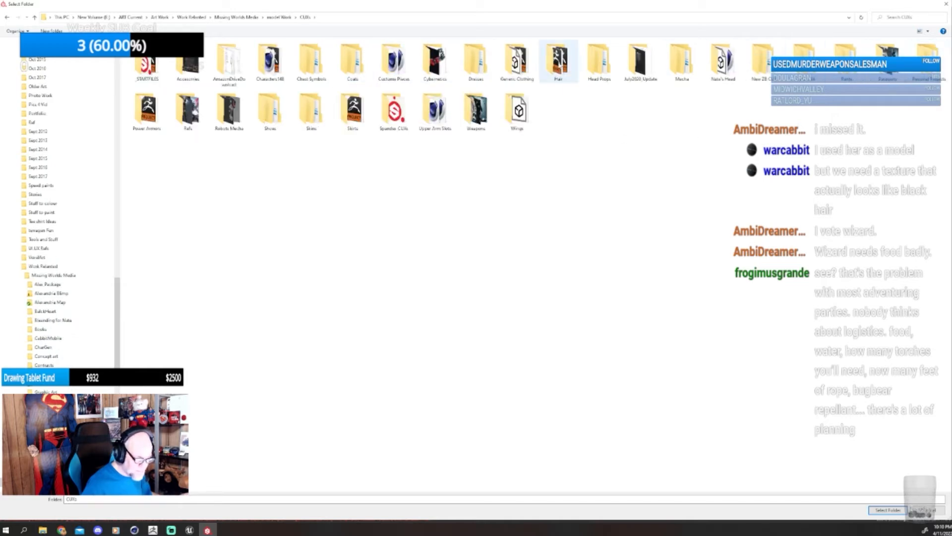
{"action": "double_click", "coordinate": [558, 61]}
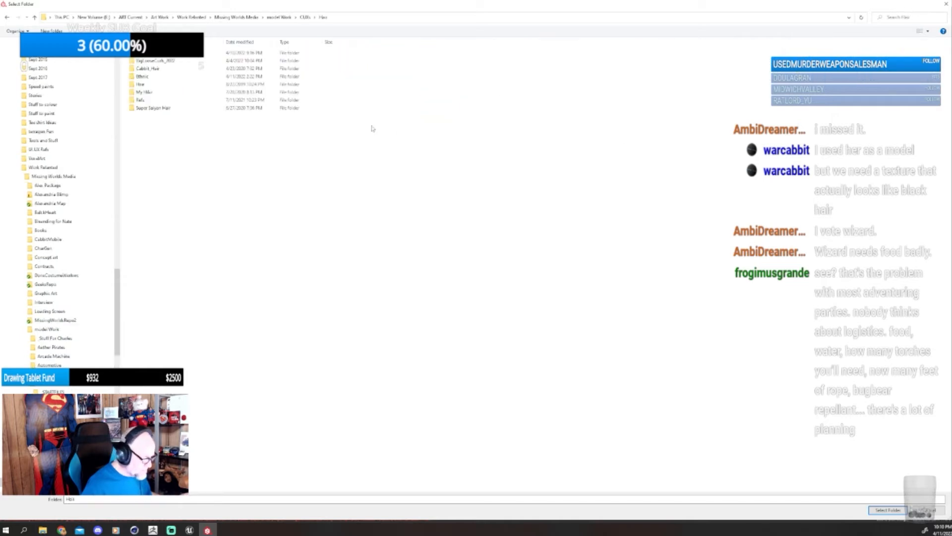
{"action": "double_click", "coordinate": [147, 79]}
{"action": "double_click", "coordinate": [157, 61]}
{"action": "left_click", "coordinate": [158, 54]}
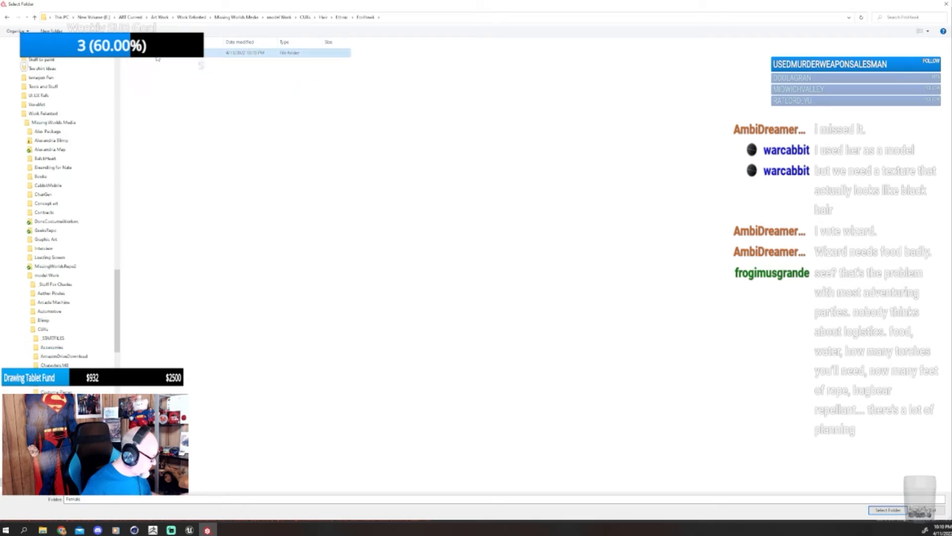
{"action": "double_click", "coordinate": [158, 53]}
{"action": "double_click", "coordinate": [156, 85]}
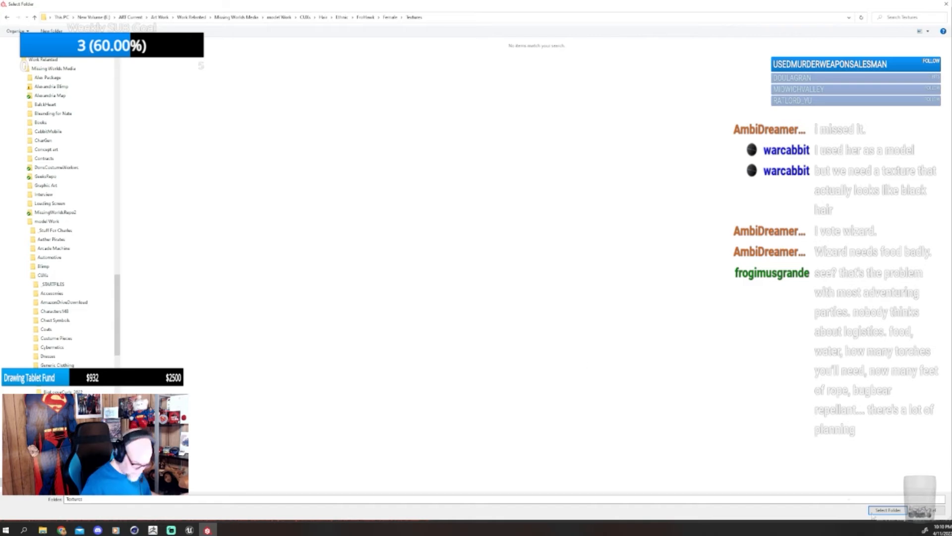
{"action": "left_click", "coordinate": [888, 510]}
- Set the export's output template to Unreal Engine 4 (Packed) and its size to 4096
{"action": "left_click", "coordinate": [481, 180]}
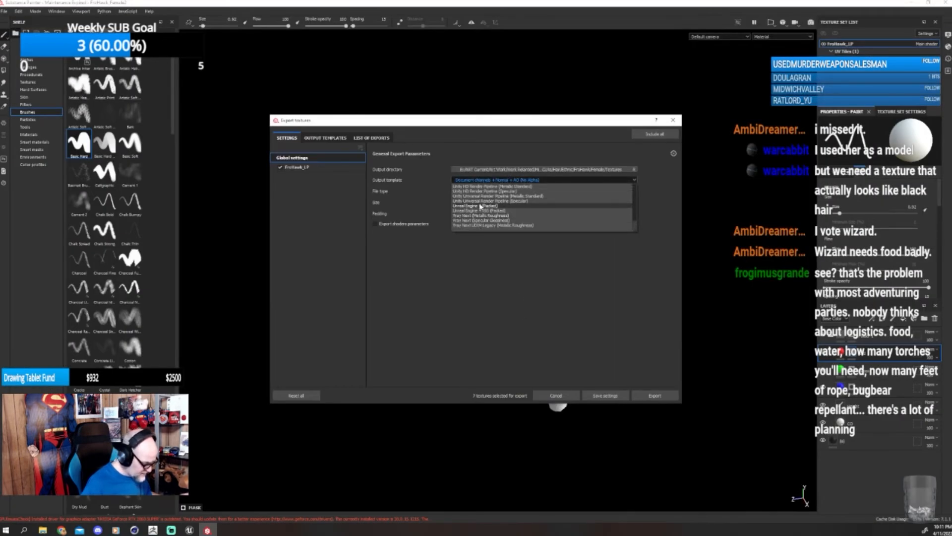
{"action": "left_click", "coordinate": [480, 206]}
{"action": "left_click", "coordinate": [480, 202]}
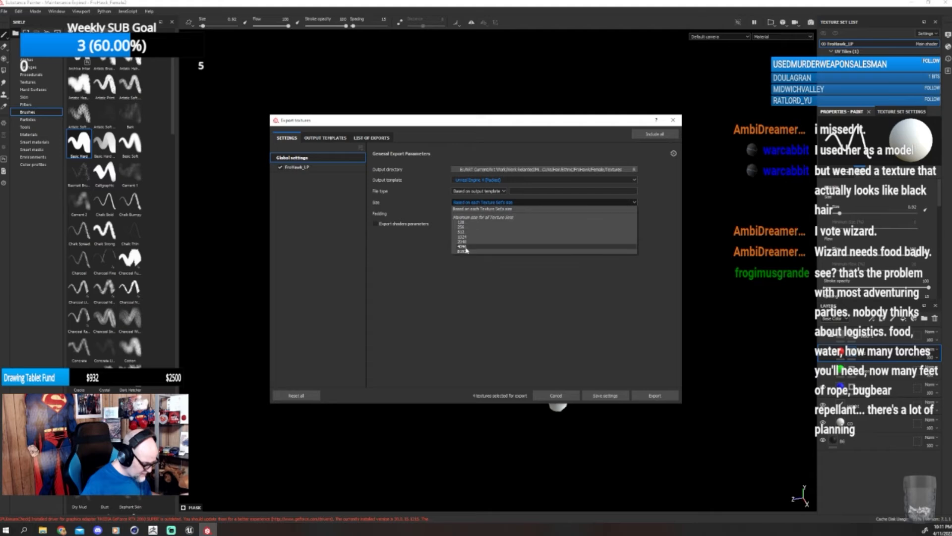
{"action": "left_click", "coordinate": [466, 247]}
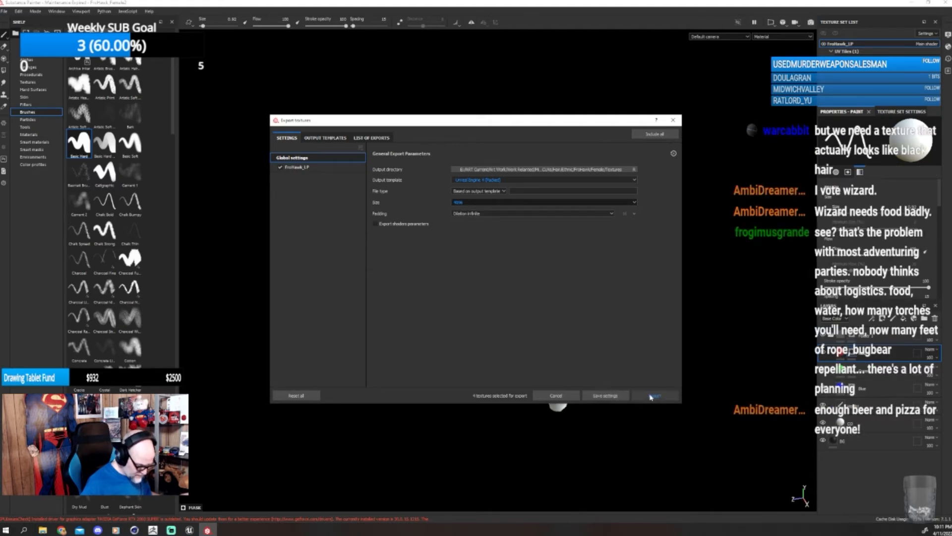
{"action": "left_click", "coordinate": [651, 397]}
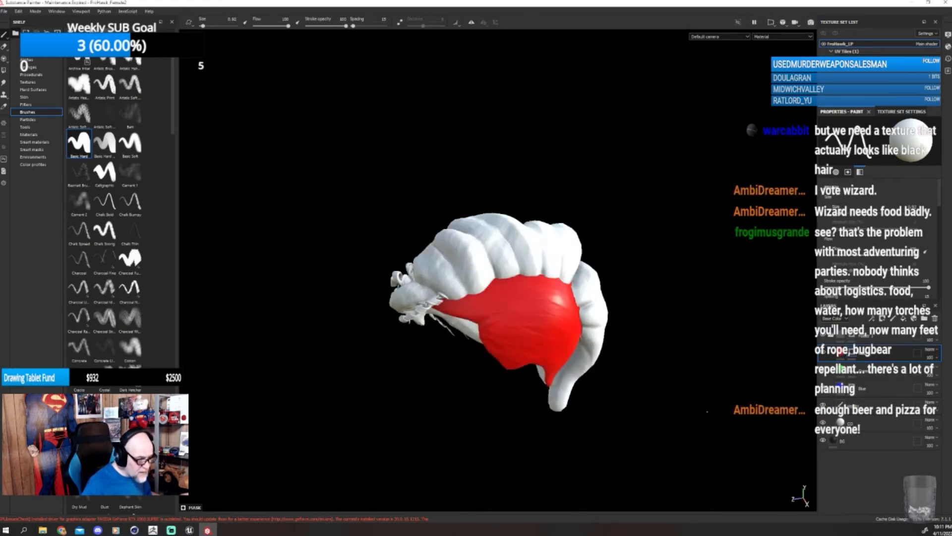
- Hide the red layer and export the FroHawk_LP textures with the current export settings
{"action": "left_click", "coordinate": [824, 353]}
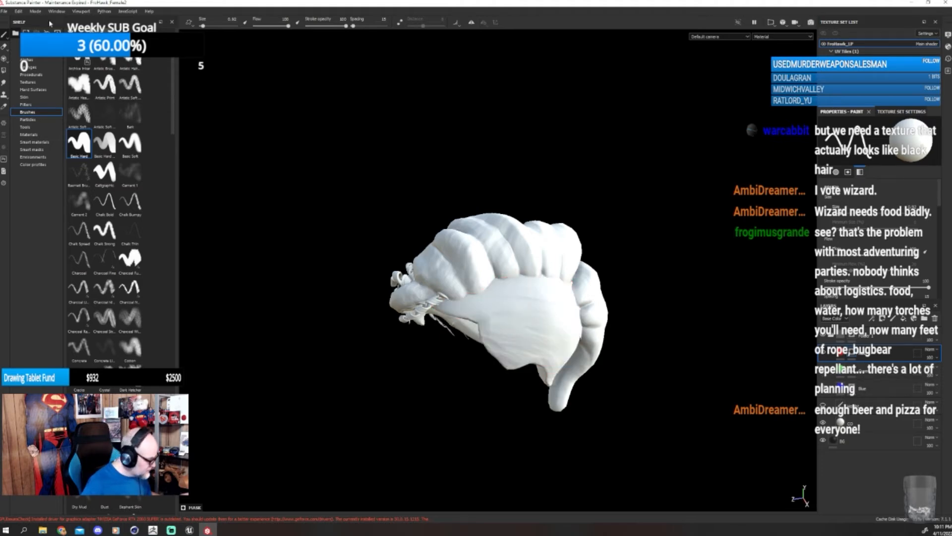
{"action": "left_click", "coordinate": [4, 12]}
{"action": "left_click", "coordinate": [27, 145]}
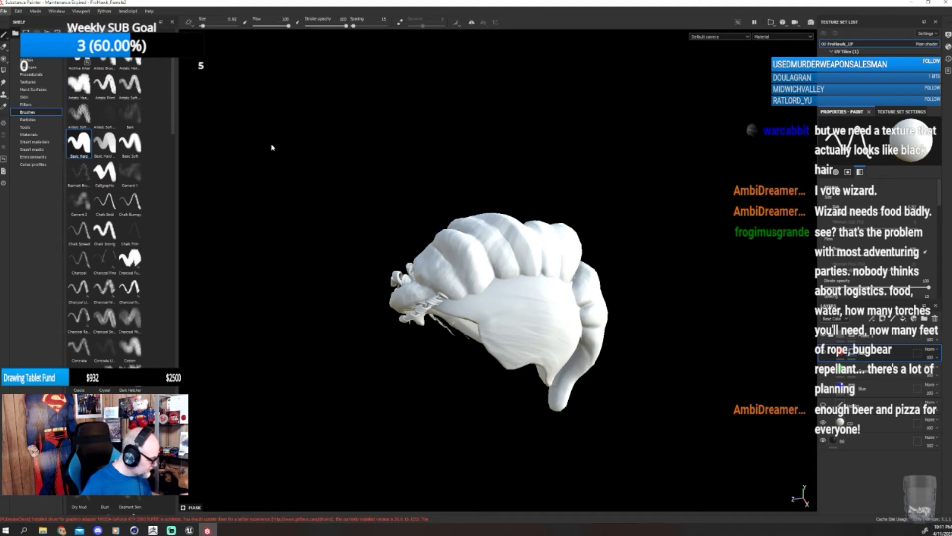
{"action": "left_click", "coordinate": [655, 395]}
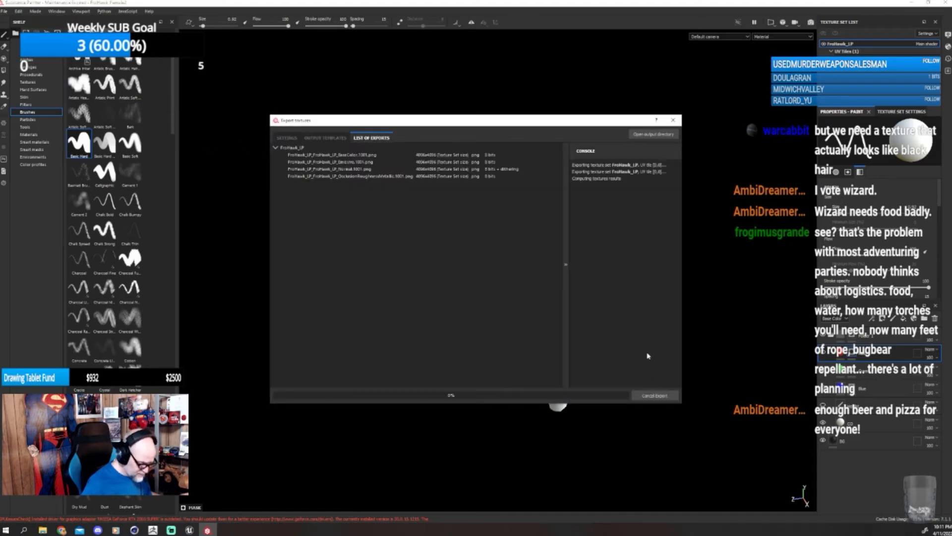
- Open the export output directory and delete all the texture files in it
{"action": "left_click", "coordinate": [647, 135]}
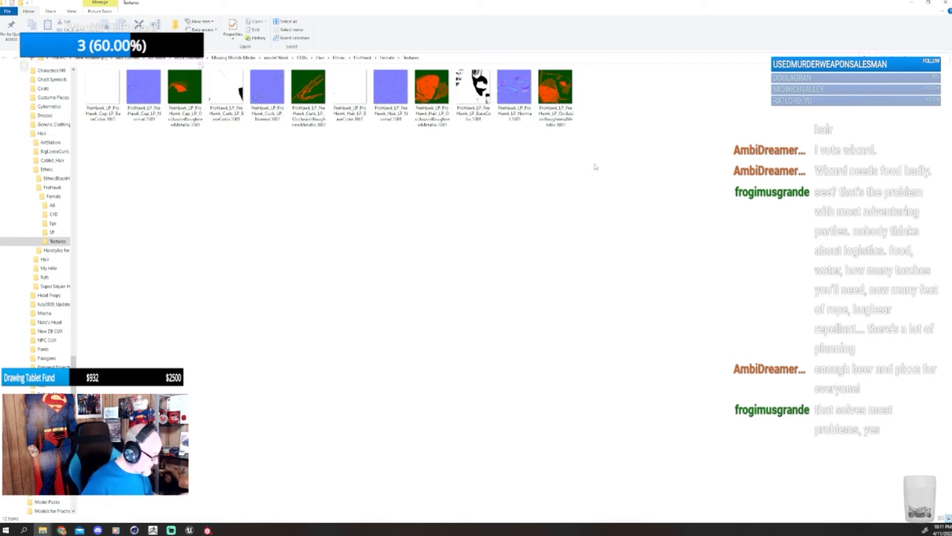
{"action": "left_click_drag", "start_coordinate": [611, 91], "coordinate": [105, 99]}
{"action": "key", "text": "Delete"}
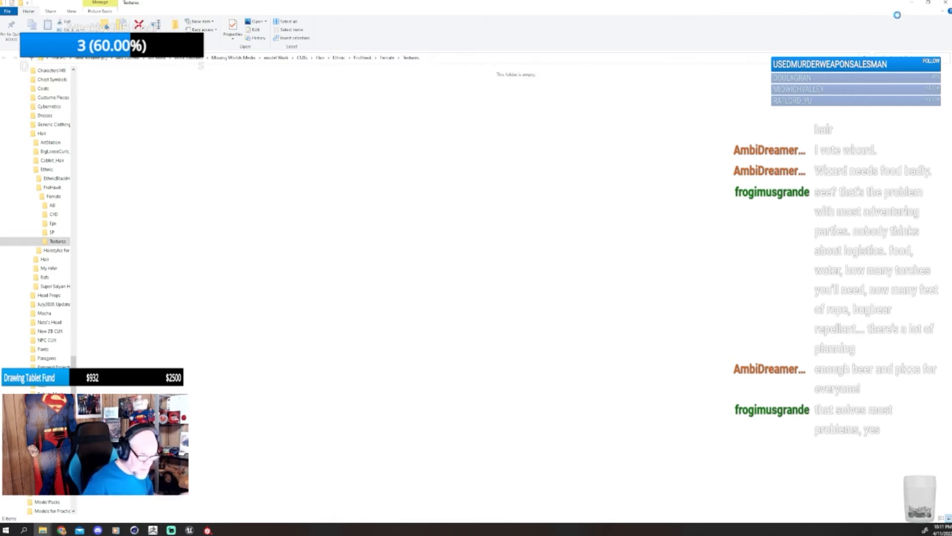
{"action": "left_click", "coordinate": [911, 4]}
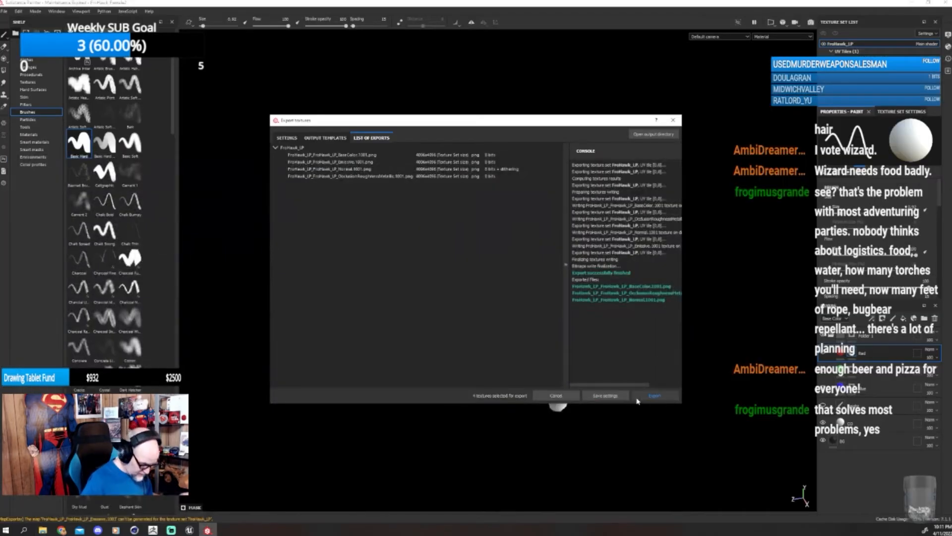
- Export the FroHawk_LP textures again into the emptied Textures folder, check the written files, and close the export window
{"action": "left_click", "coordinate": [652, 396]}
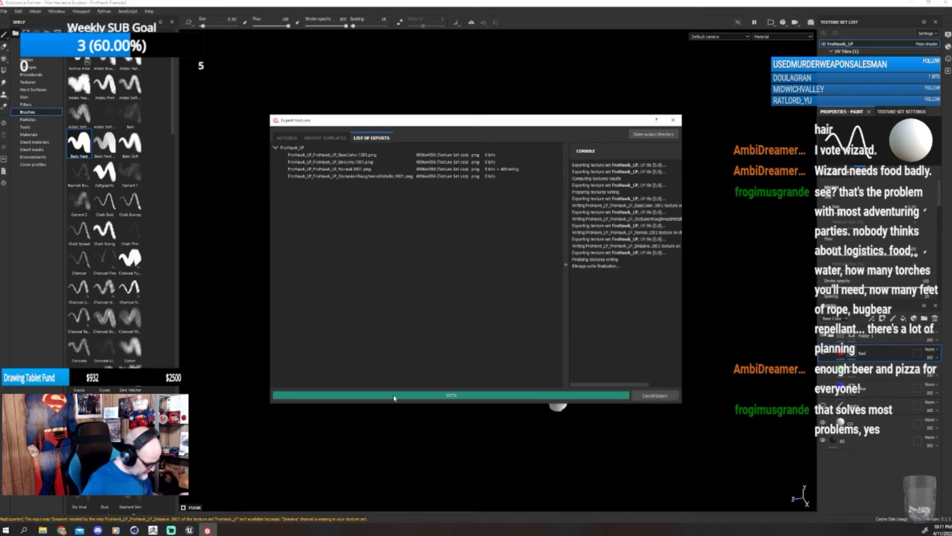
{"action": "mouse_move", "coordinate": [42, 529]}
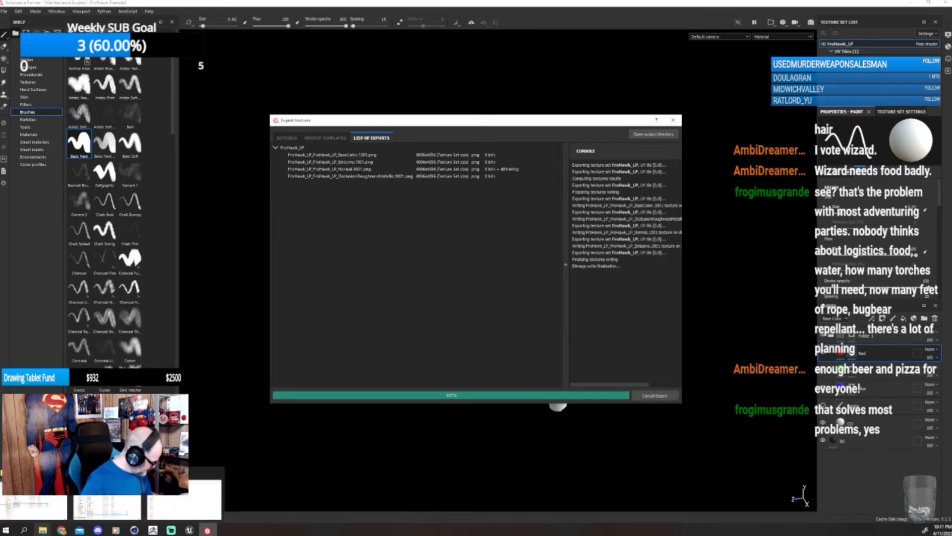
{"action": "mouse_move", "coordinate": [164, 512]}
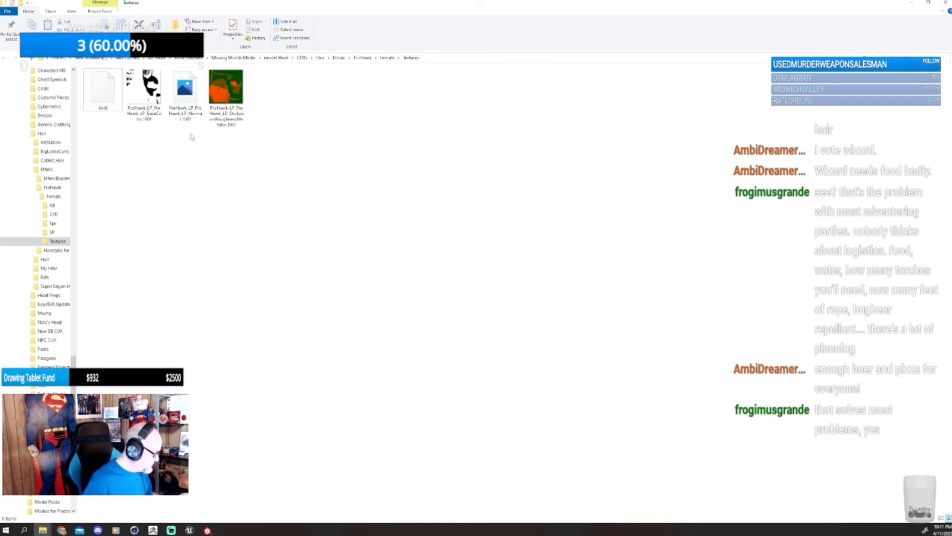
{"action": "left_click", "coordinate": [208, 531]}
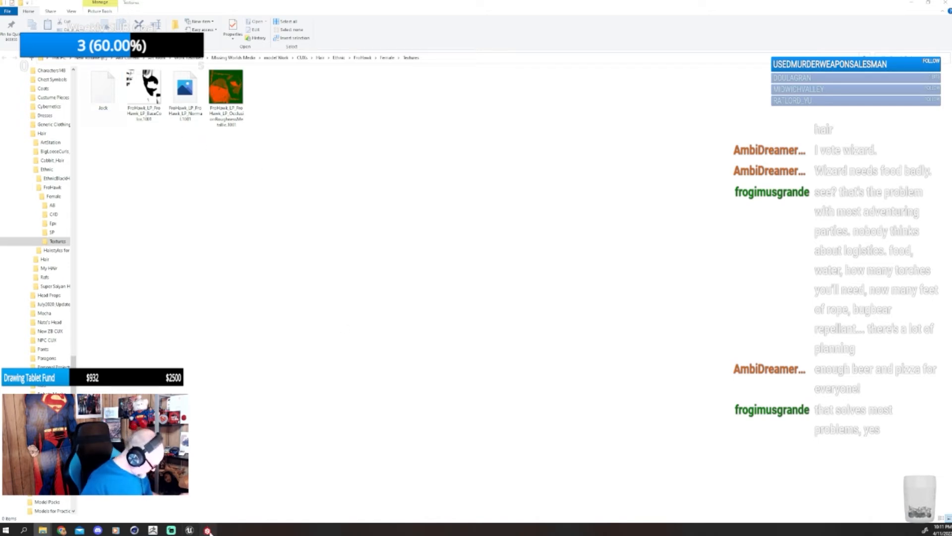
{"action": "left_click", "coordinate": [555, 395]}
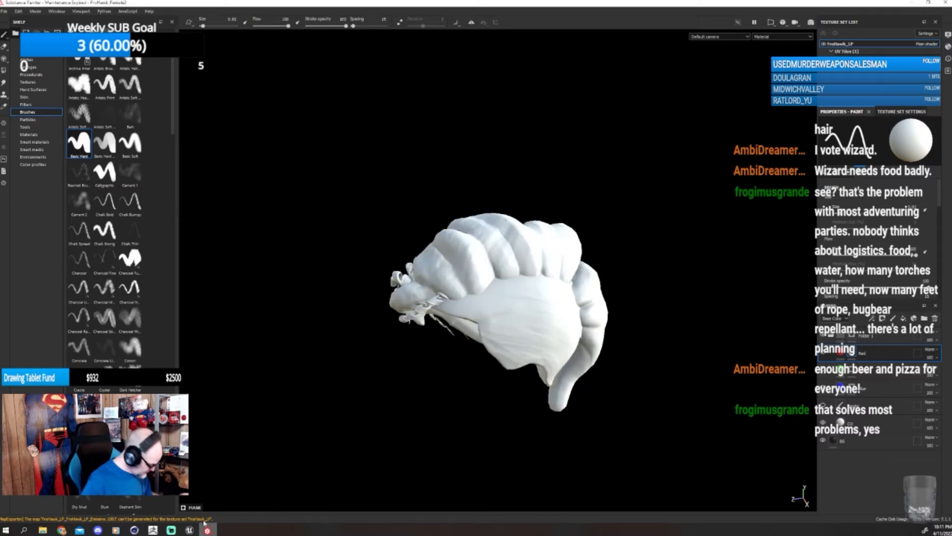
- Switch to File Explorer and delete the Normal and OcclusionRoughnessMetallic textures from the Textures folder
{"action": "left_click", "coordinate": [43, 530]}
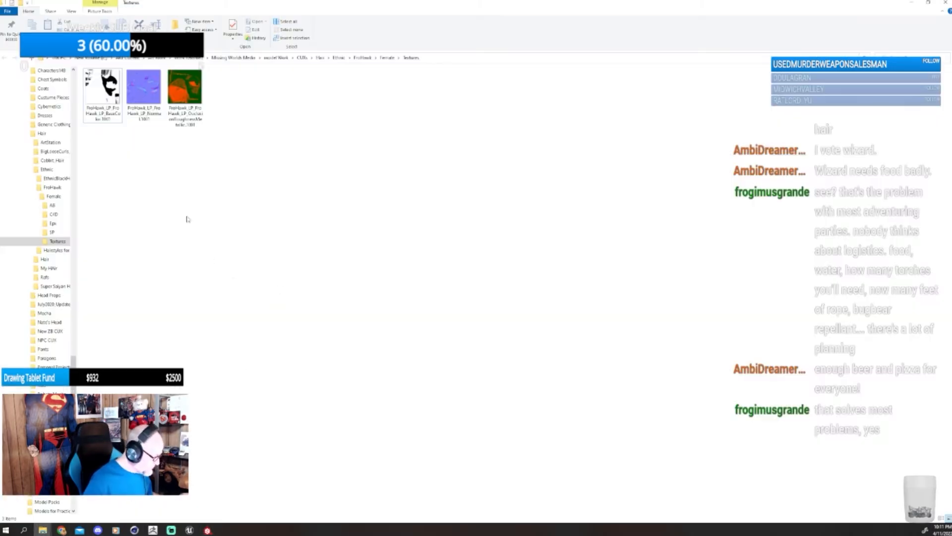
{"action": "left_click_drag", "start_coordinate": [149, 132], "coordinate": [191, 115]}
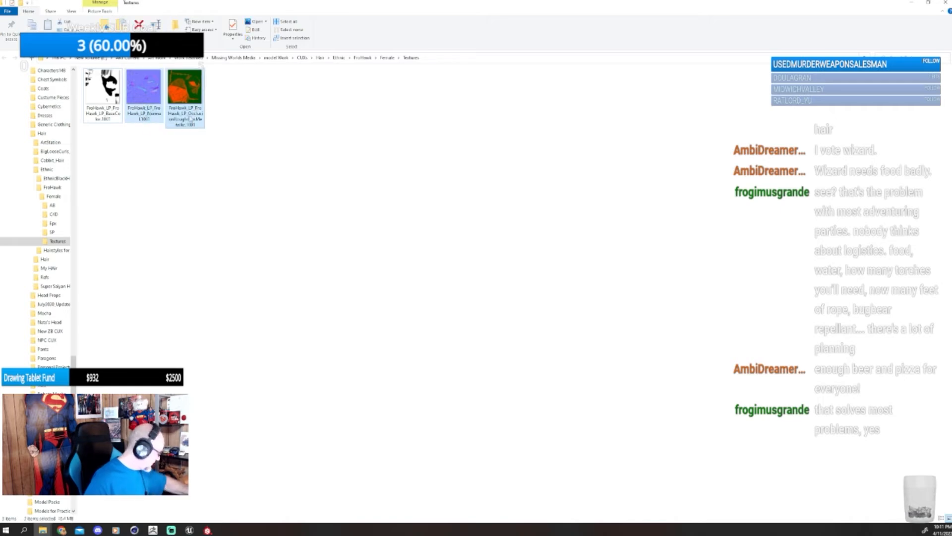
{"action": "key", "text": "Delete"}
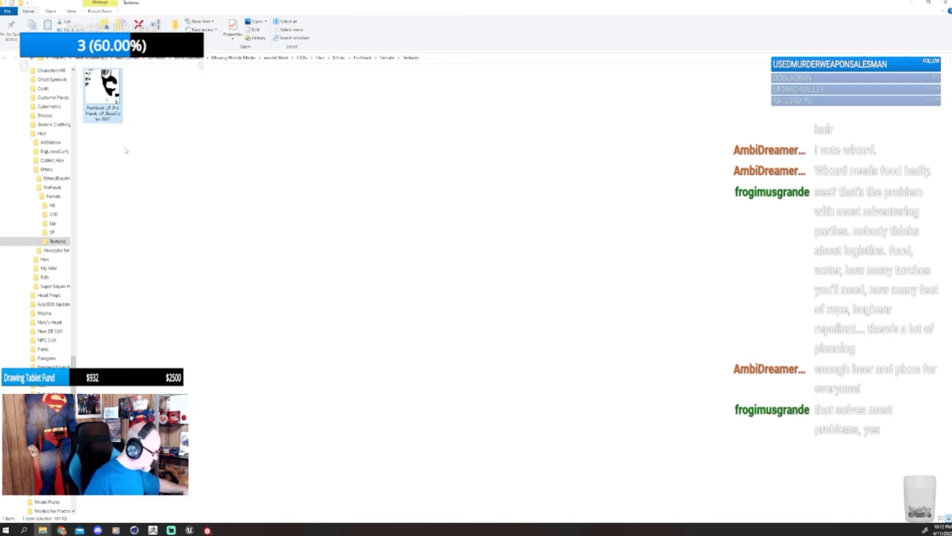
- Rename the remaining FroHawk_LP base color texture as T_FroHawk_F_CO
{"action": "key", "text": "F2"}
{"action": "type", "text": "T"}
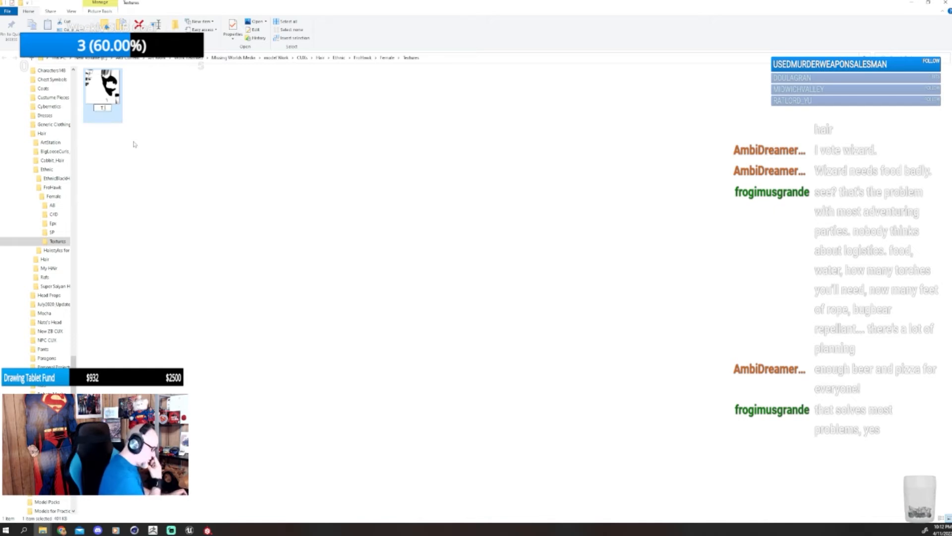
{"action": "type", "text": "_Fro"}
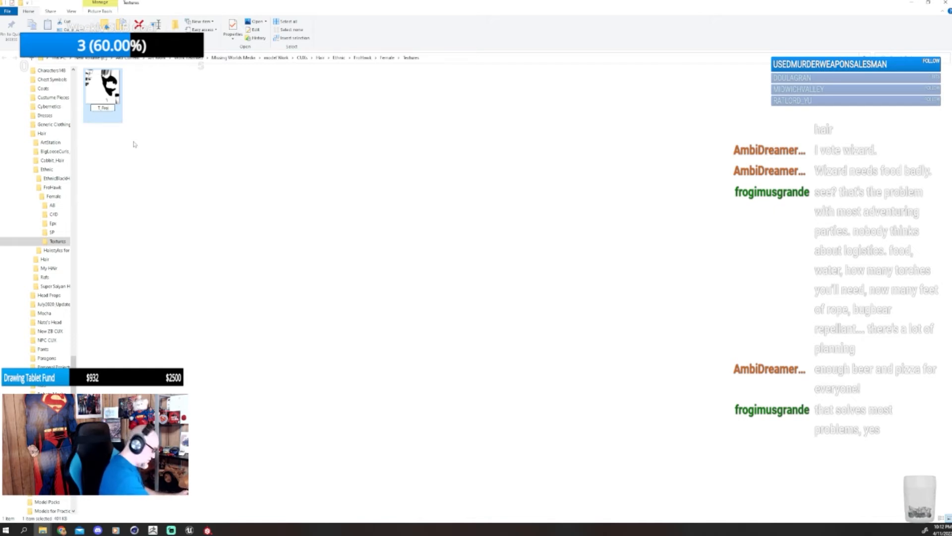
{"action": "type", "text": "Ha"}
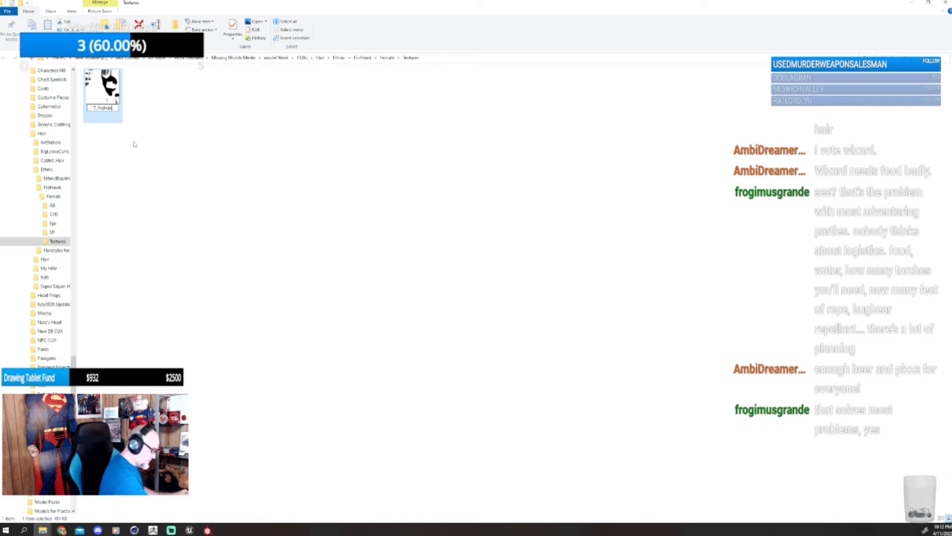
{"action": "type", "text": "wk"}
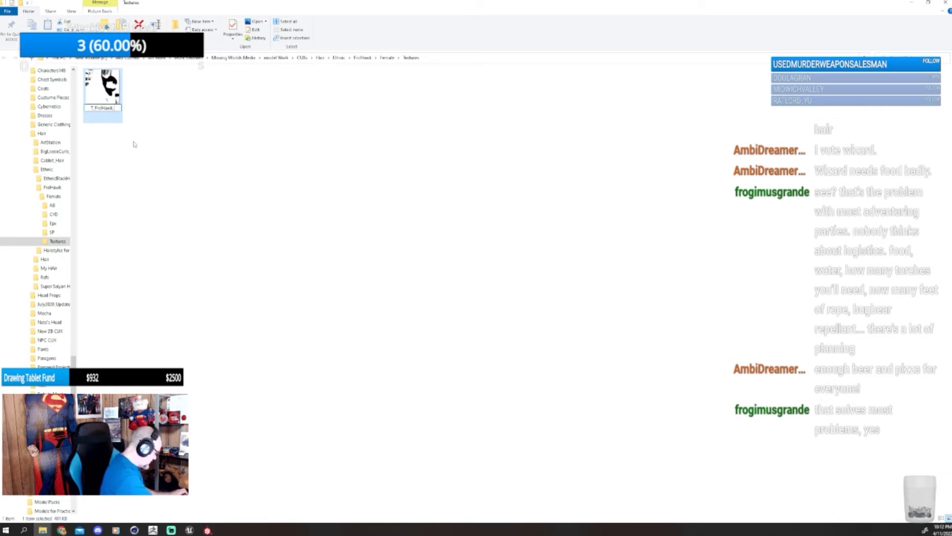
{"action": "type", "text": "_F_CO"}
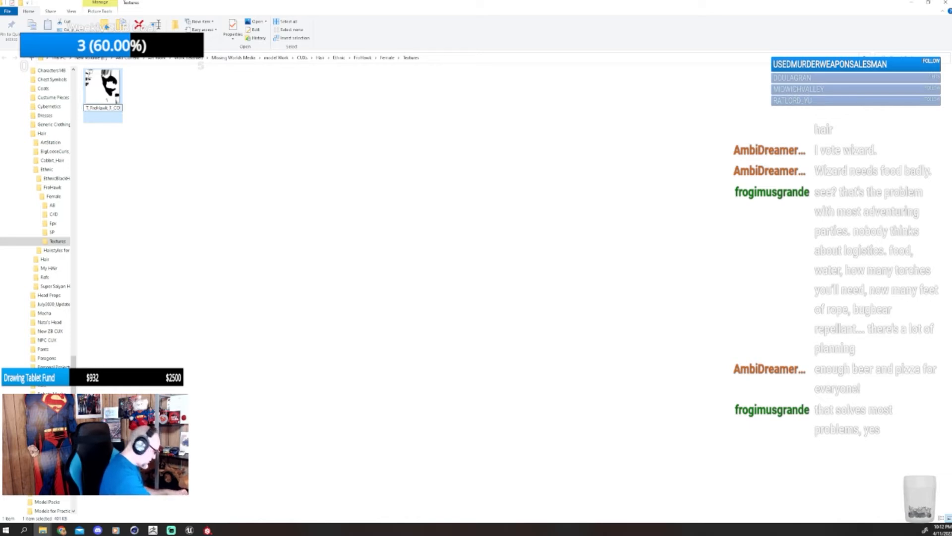
{"action": "key", "text": "Return"}
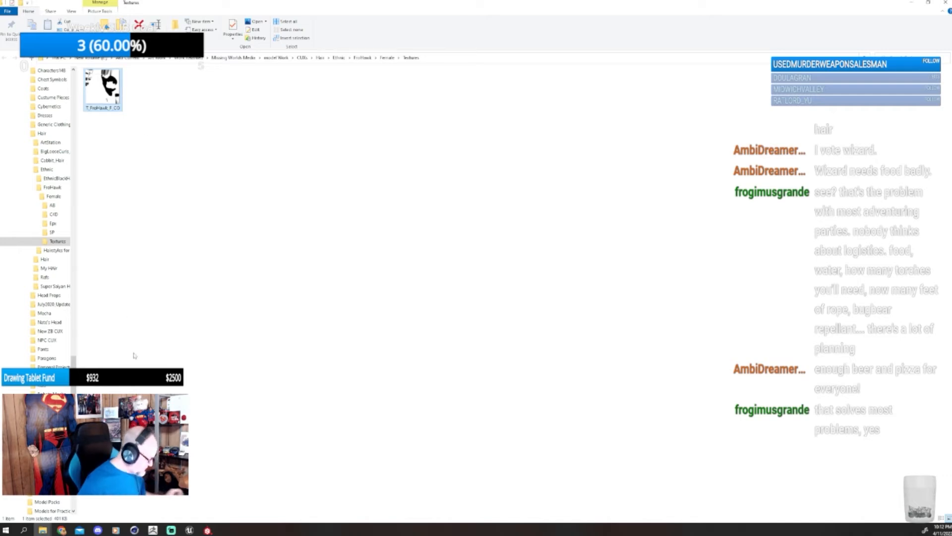
- Switch to Substance Painter, show the Red layer and hide the white layer in the layer stack
{"action": "left_click", "coordinate": [207, 530]}
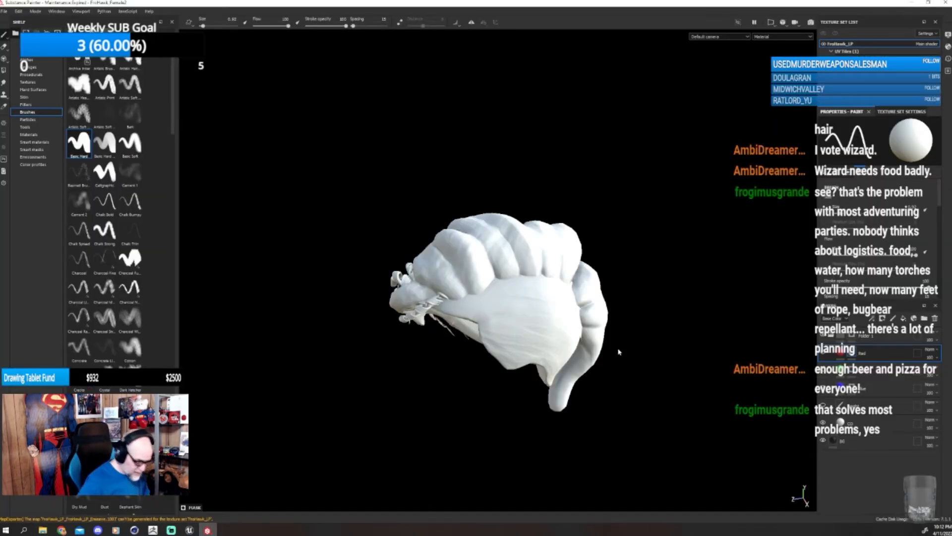
{"action": "left_click", "coordinate": [823, 353]}
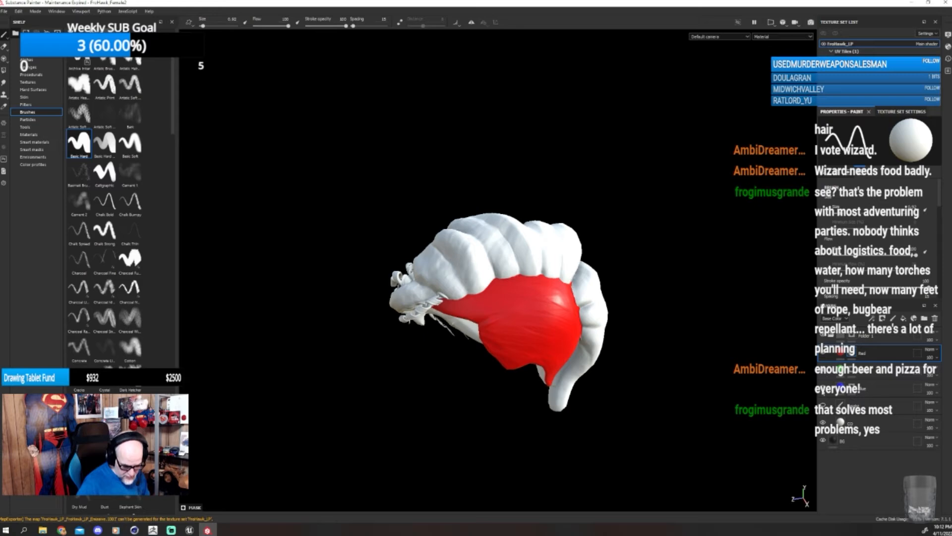
{"action": "left_click", "coordinate": [823, 423]}
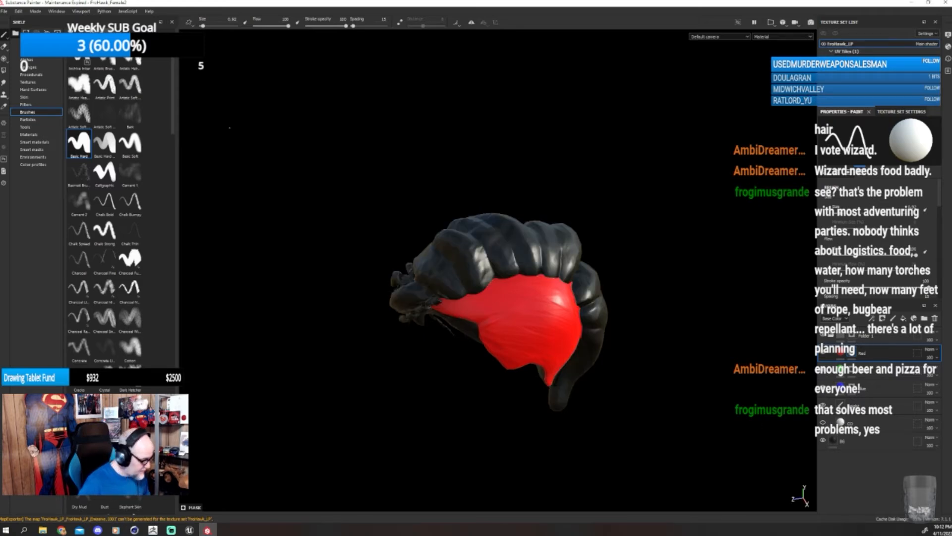
- Export the FroHawk_LP textures with the current export settings, and save the settings to close the export window
{"action": "left_click", "coordinate": [4, 11]}
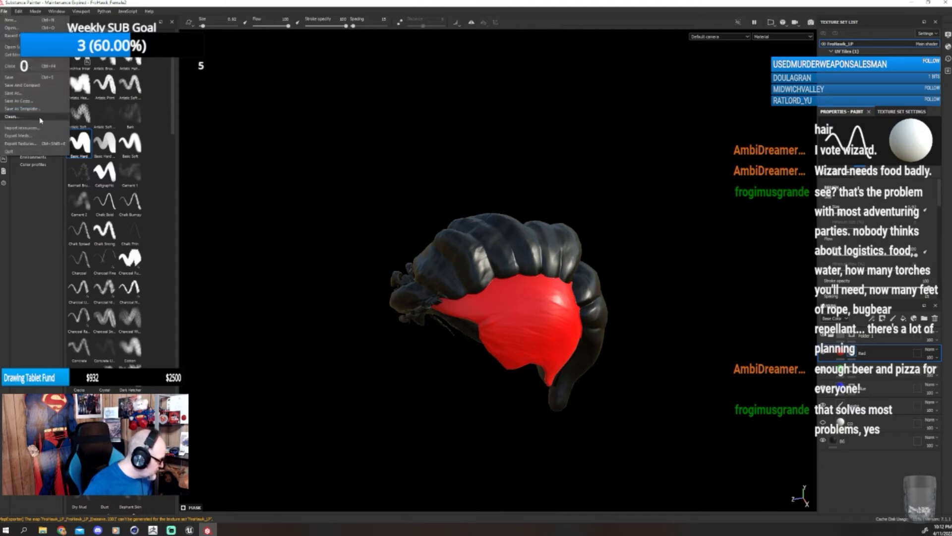
{"action": "left_click", "coordinate": [36, 144]}
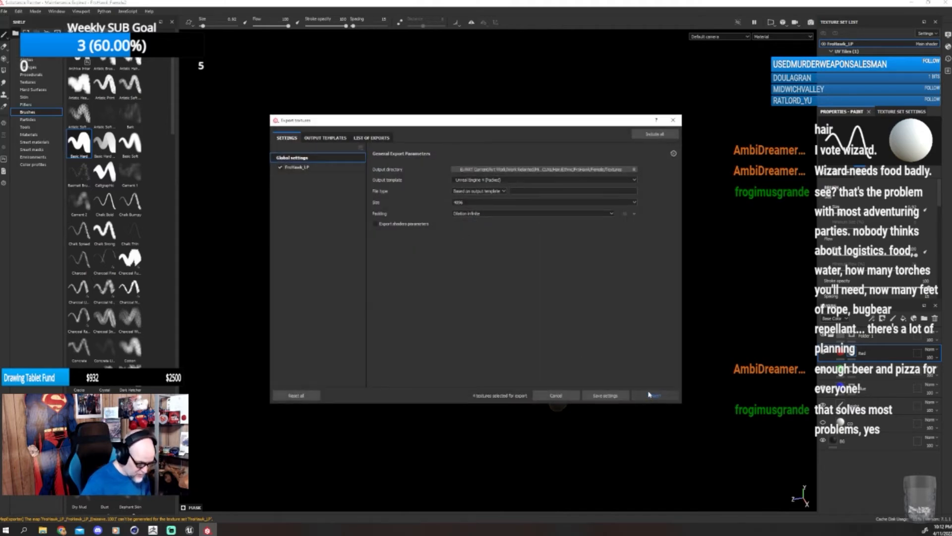
{"action": "left_click", "coordinate": [650, 396]}
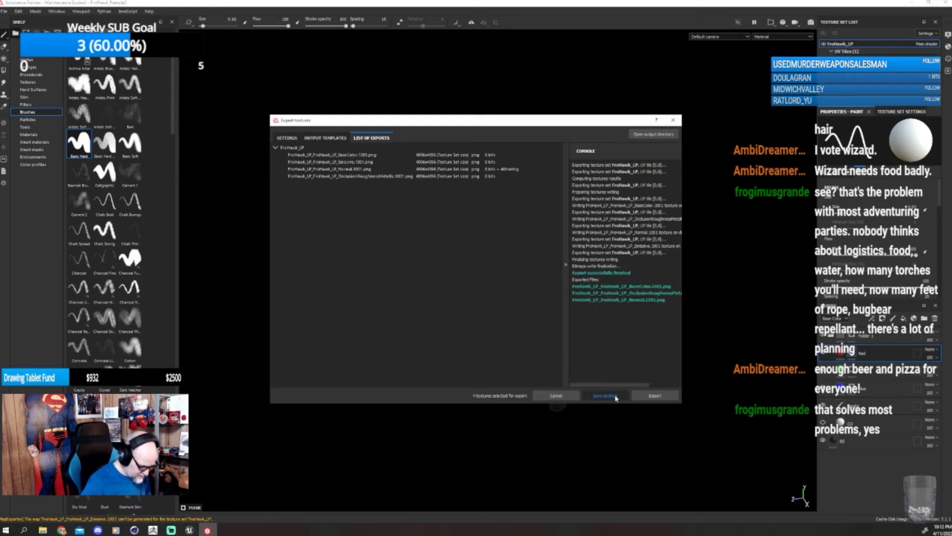
{"action": "left_click", "coordinate": [615, 396]}
- Switch to the Textures folder in File Explorer and delete the OcclusionRoughnessMetallic texture
{"action": "mouse_move", "coordinate": [43, 528]}
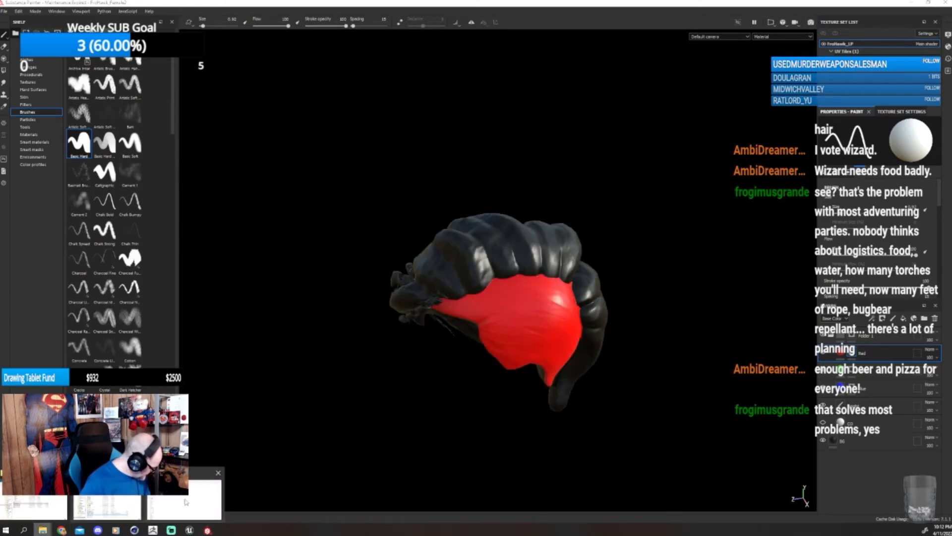
{"action": "left_click", "coordinate": [184, 502]}
{"action": "left_click", "coordinate": [191, 103]}
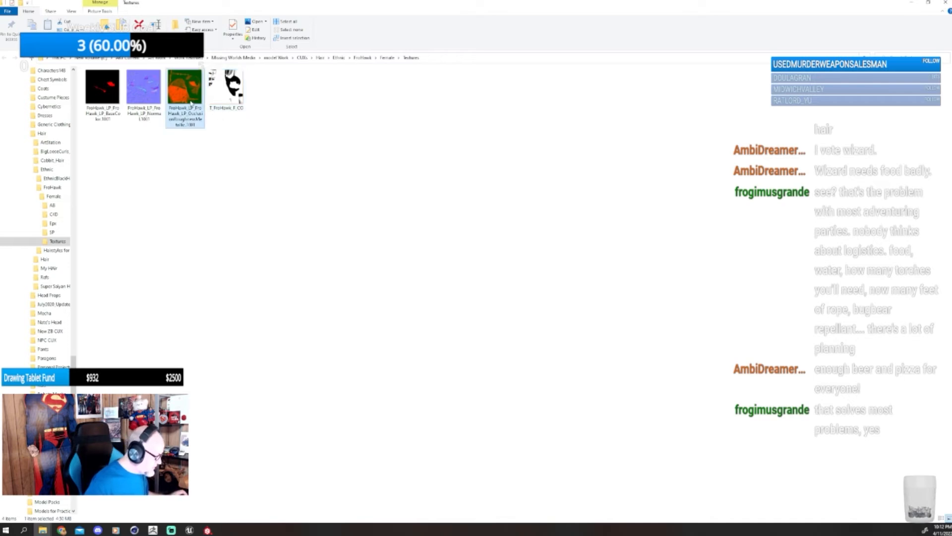
{"action": "key", "text": "Delete"}
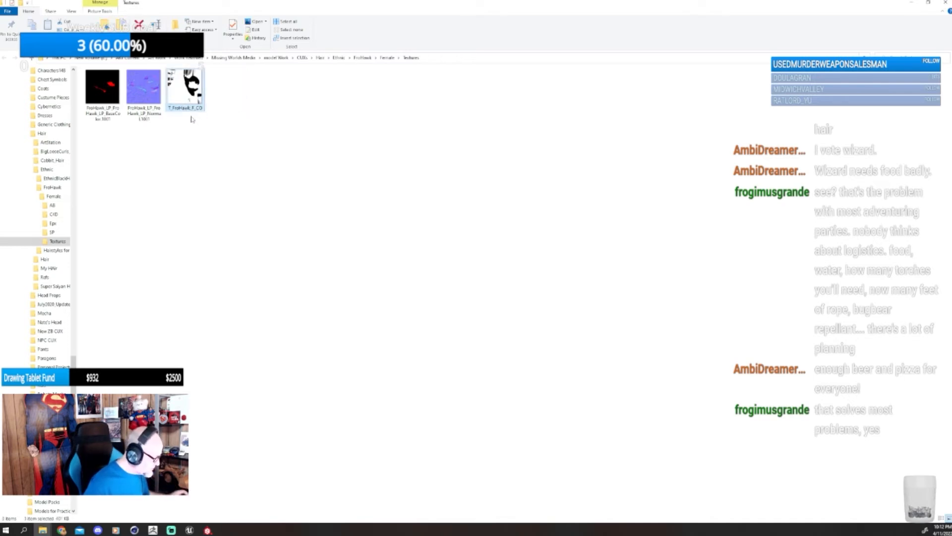
- Rename the FroHawk_LP normal texture as T_FroHawk_F_N, reusing the base name of the T_FroHawk_F_CO file
{"action": "key", "text": "F2"}
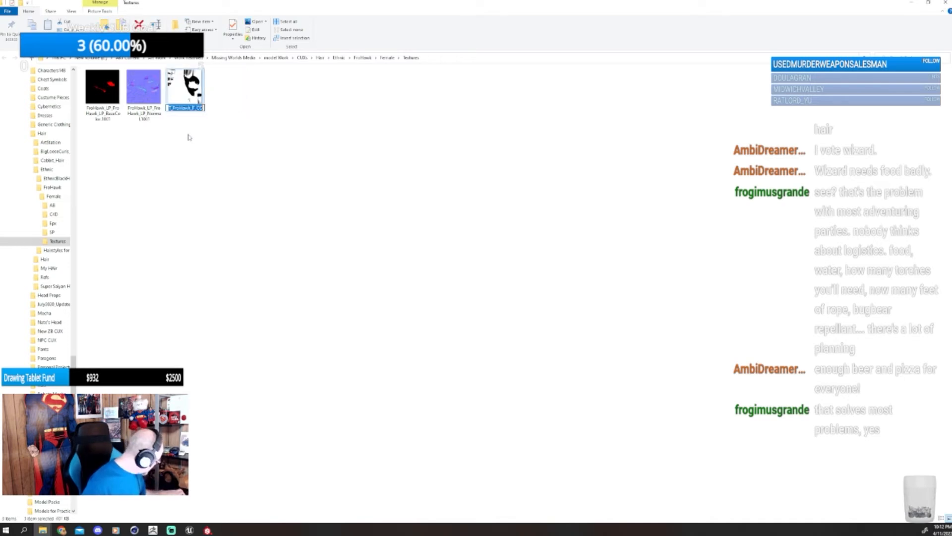
{"action": "left_click", "coordinate": [179, 147]}
{"action": "left_click", "coordinate": [148, 105]}
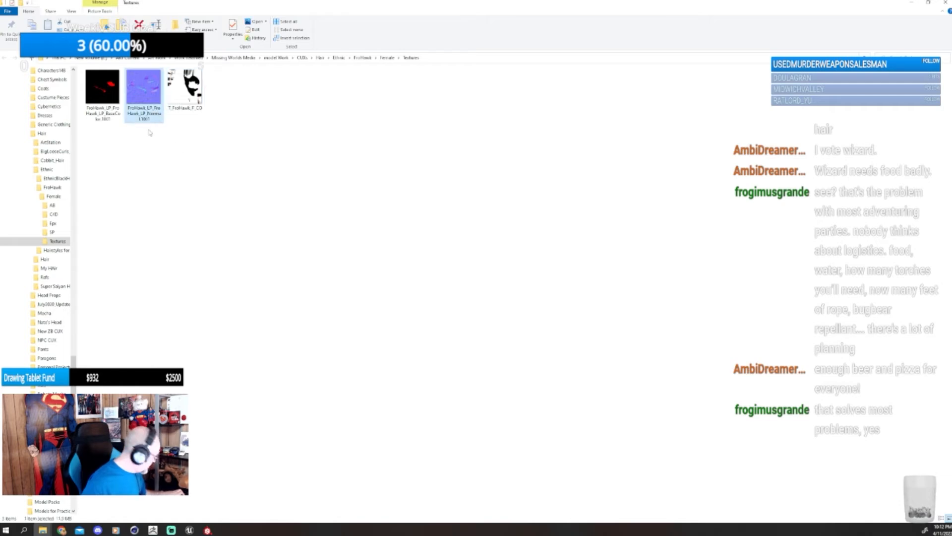
{"action": "key", "text": "F2"}
{"action": "type", "text": "T_FroHawk_F_CO"}
{"action": "key", "text": "BackSpace"}
{"action": "key", "text": "BackSpace"}
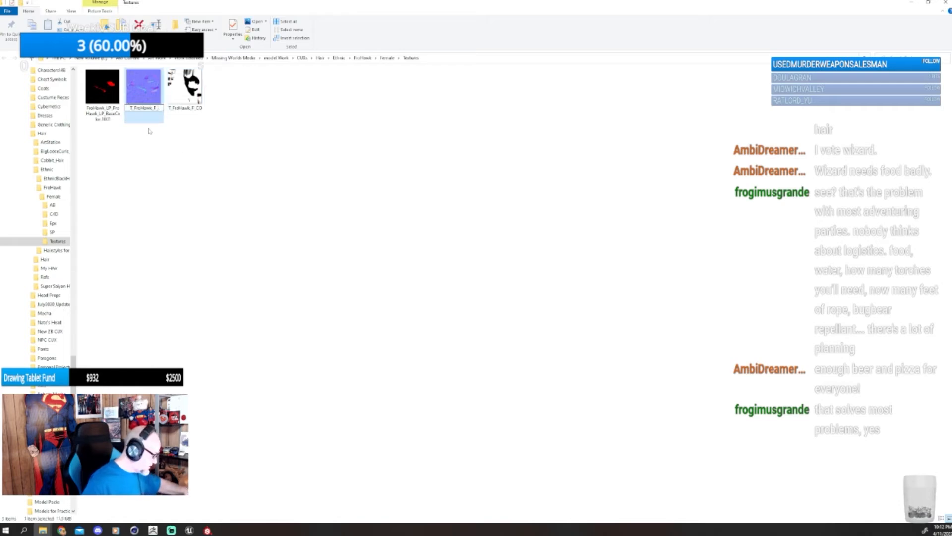
{"action": "type", "text": "N"}
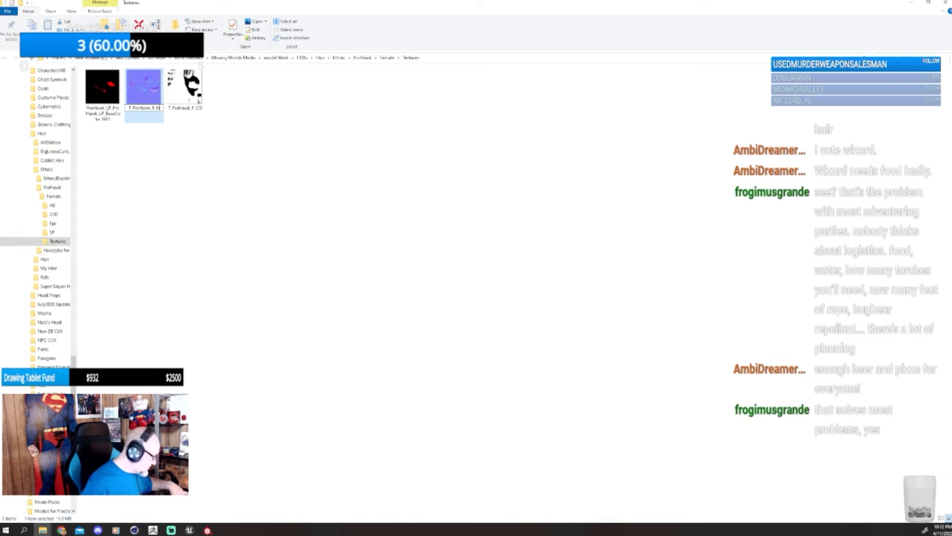
{"action": "key", "text": "Return"}
- Rename the new red-and-black FroHawk_LP base color texture as T_FroHawk_F_M
{"action": "left_click", "coordinate": [118, 113]}
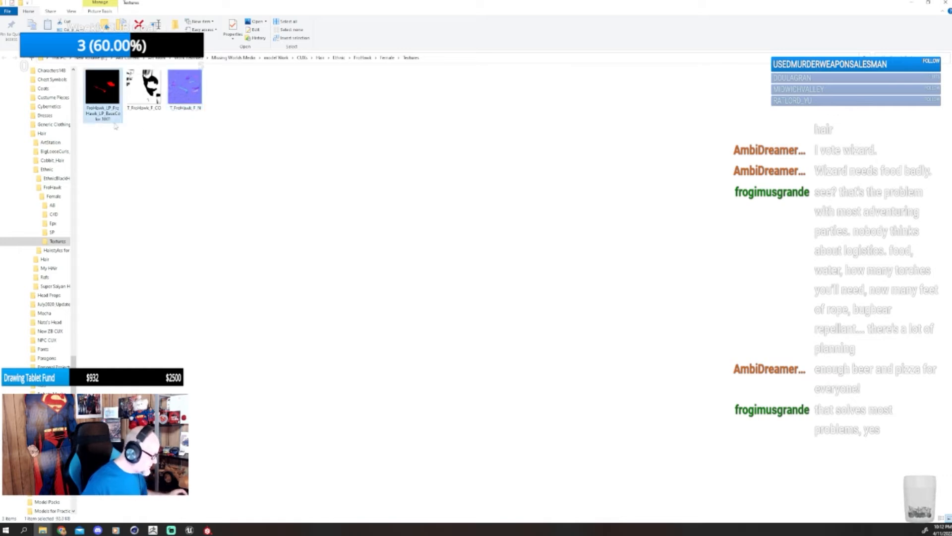
{"action": "key", "text": "F2"}
{"action": "type", "text": "T_FroHawk_F_CO"}
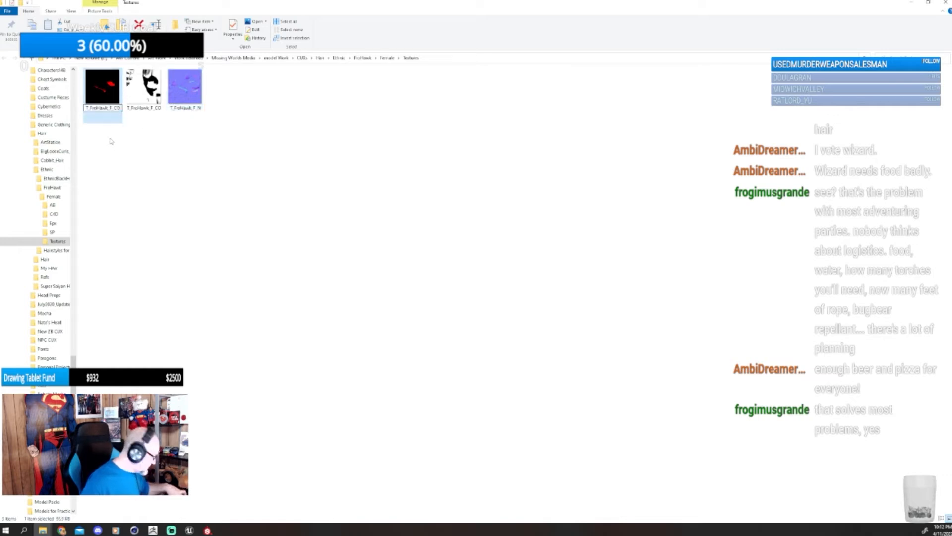
{"action": "key", "text": "BackSpace"}
{"action": "key", "text": "BackSpace"}
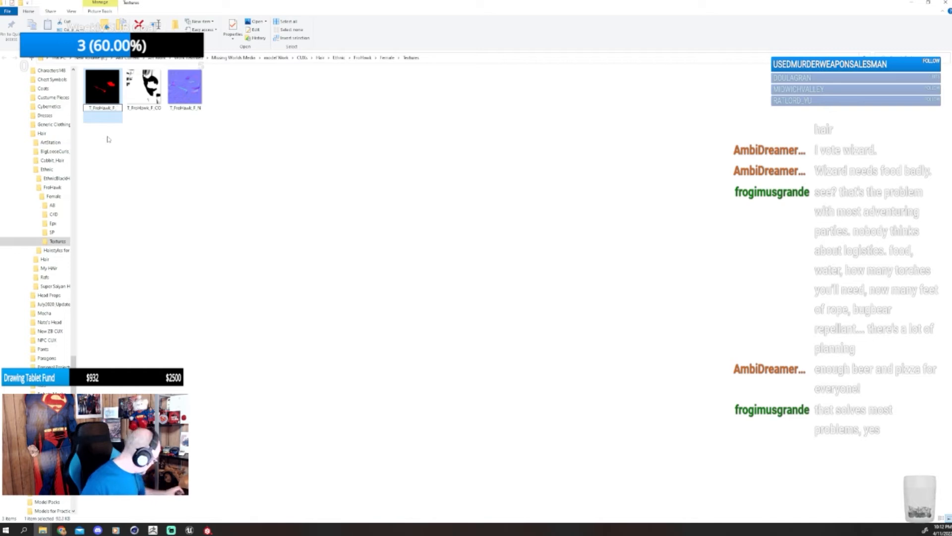
{"action": "type", "text": "M"}
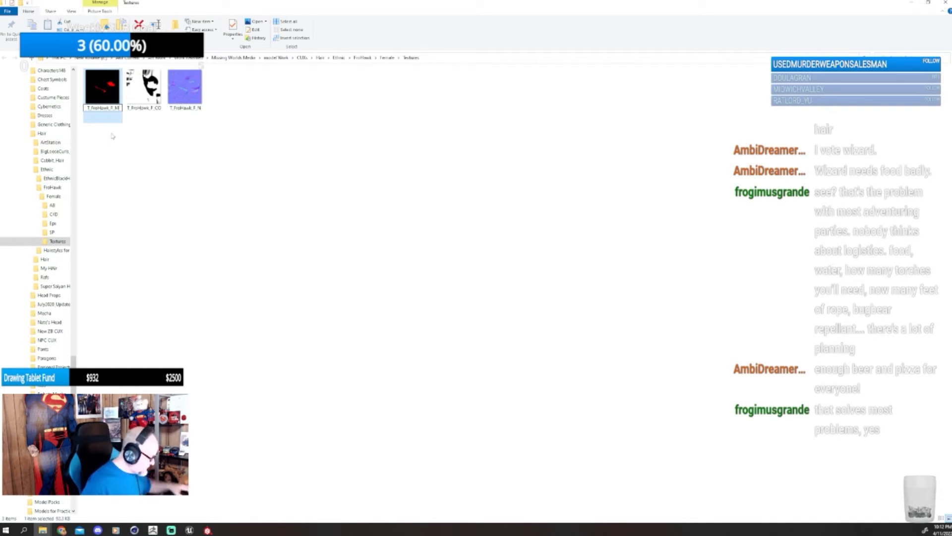
{"action": "key", "text": "Return"}
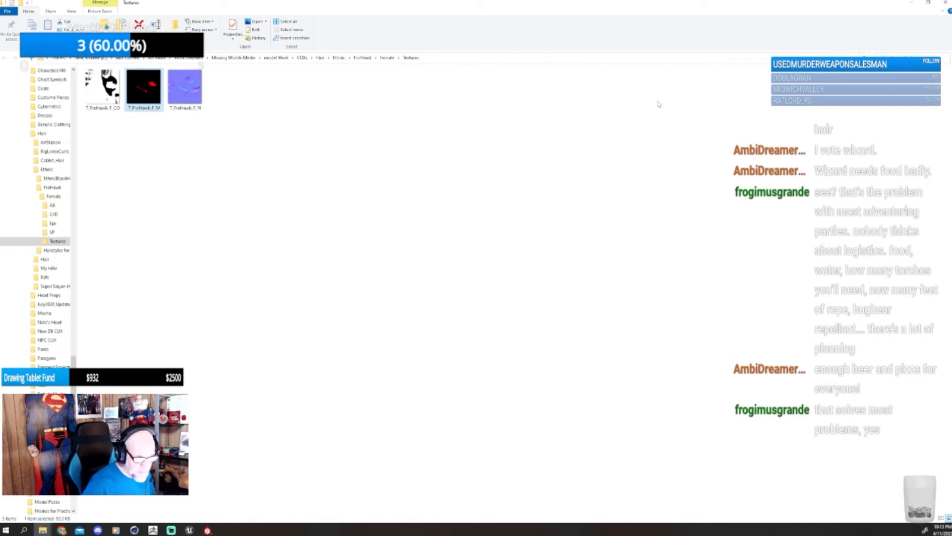
- Shrink the File Explorer window, switch to Unreal Editor and open the Female > CostumeParts > Hair > FroHawk folder
{"action": "left_click", "coordinate": [928, 2]}
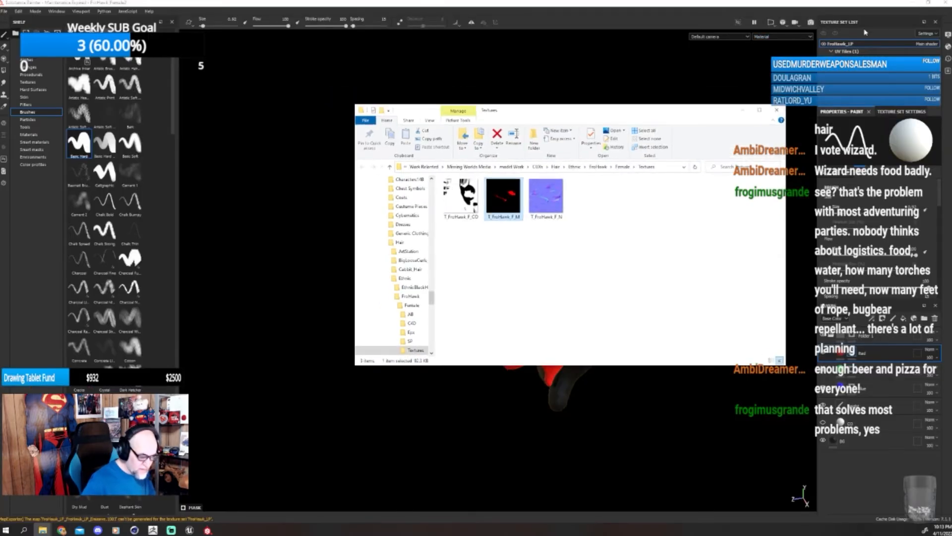
{"action": "left_click", "coordinate": [911, 3]}
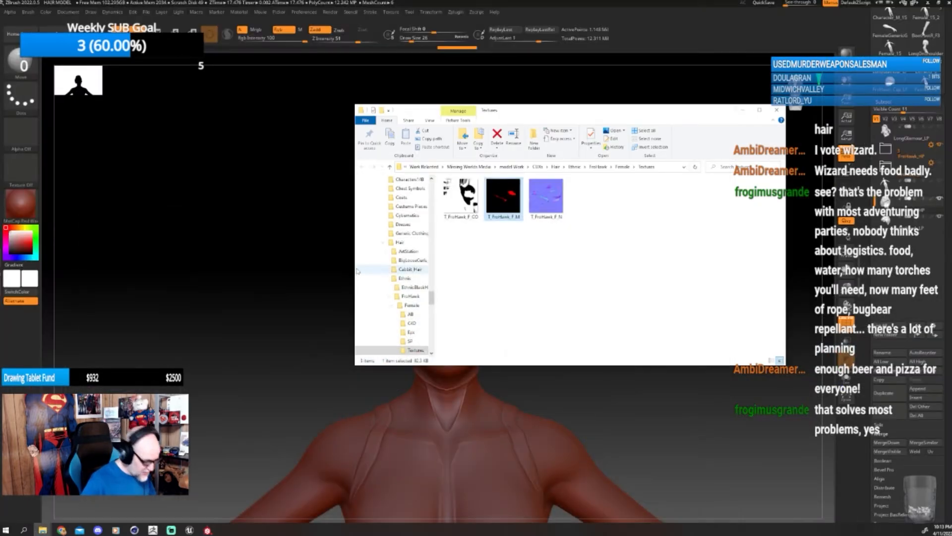
{"action": "left_click", "coordinate": [190, 530]}
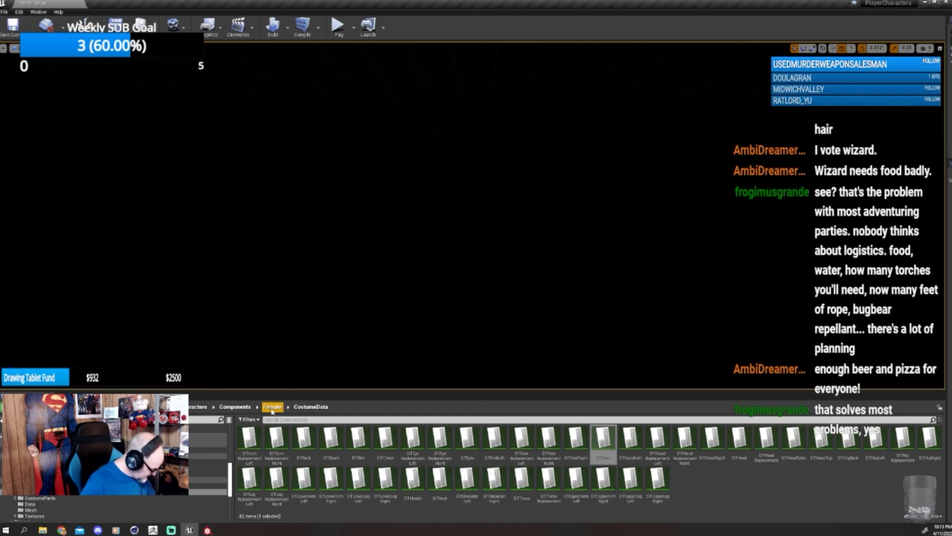
{"action": "left_click", "coordinate": [272, 406]}
{"action": "double_click", "coordinate": [304, 437]}
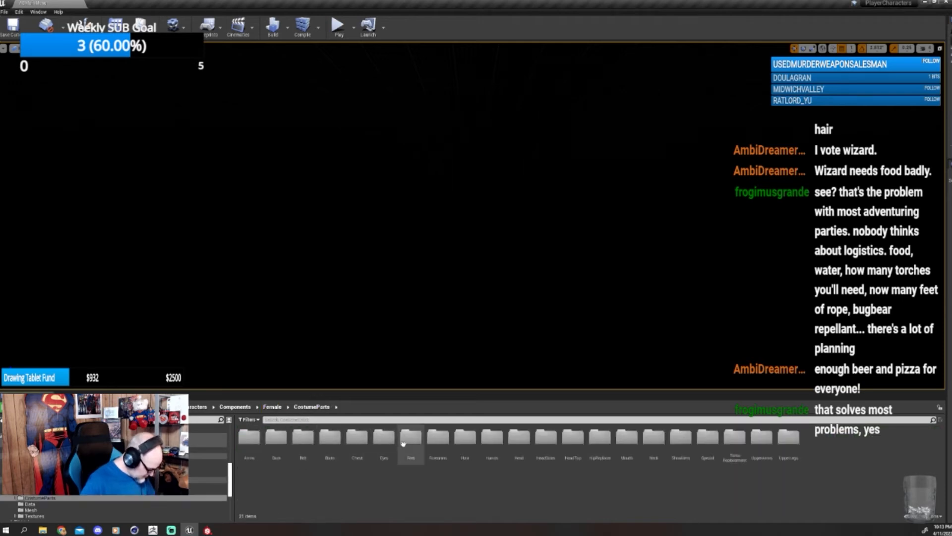
{"action": "double_click", "coordinate": [464, 437]}
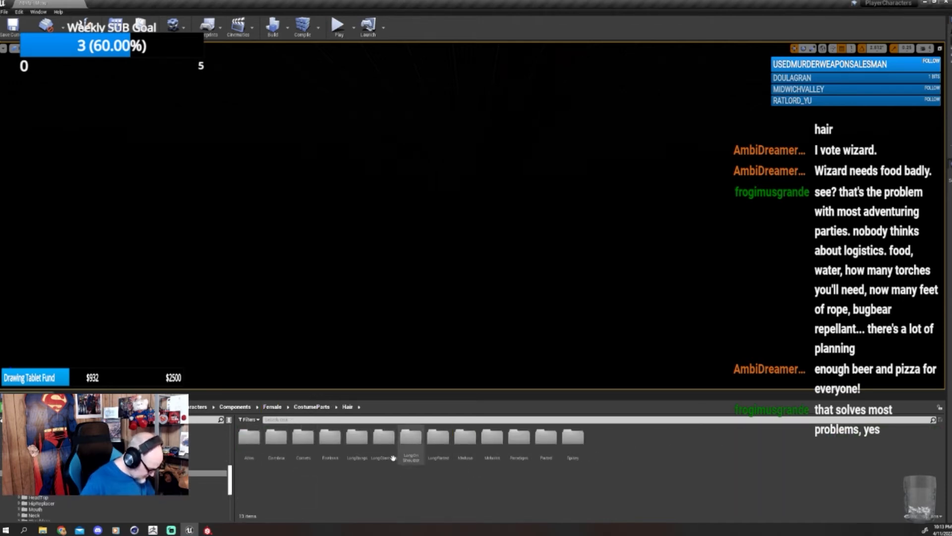
{"action": "double_click", "coordinate": [330, 436]}
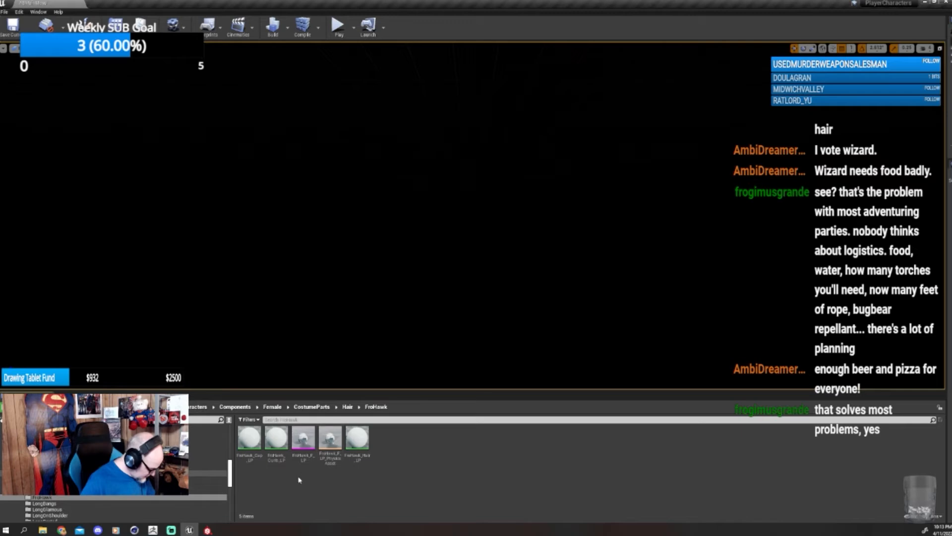
- Import the T_FroHawk_F_CO, T_FroHawk_F_M and T_FroHawk_F_N textures into the FroHawk folder and save the new assets
{"action": "left_click", "coordinate": [43, 529]}
{"action": "left_click_drag", "start_coordinate": [463, 247], "coordinate": [516, 202]}
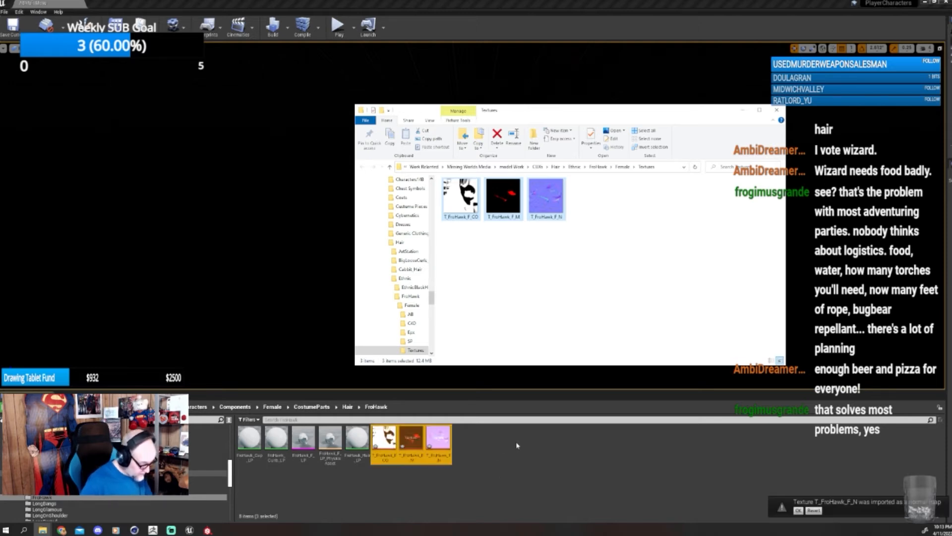
{"action": "left_click", "coordinate": [743, 110]}
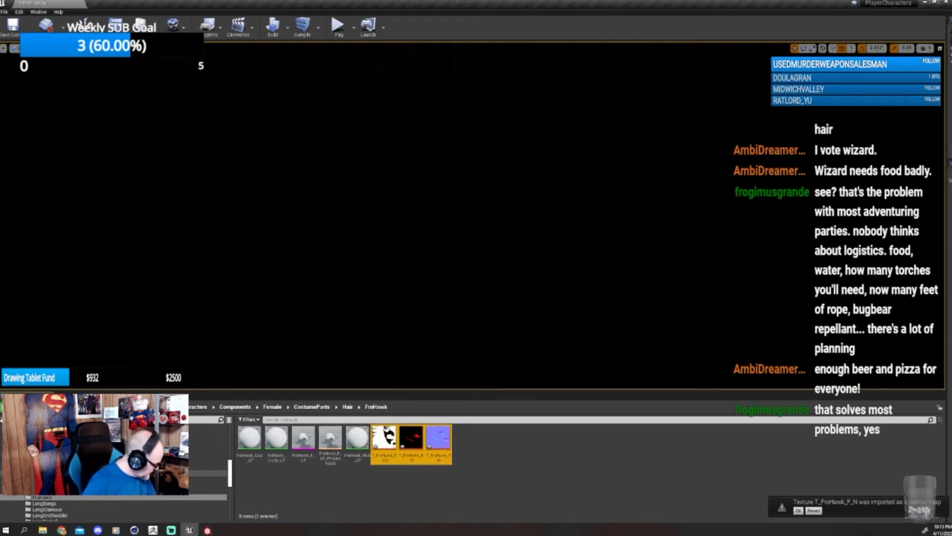
{"action": "key", "text": "ctrl+shift+s"}
{"action": "left_click", "coordinate": [542, 333]}
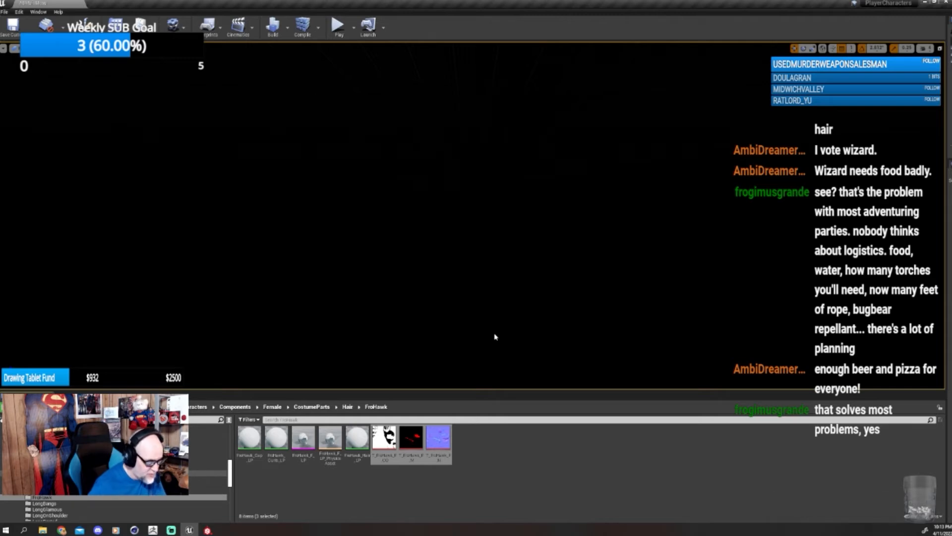
- Open the DTHair data table from the Female > CostumeData folder and select its FroHawk row
{"action": "left_click", "coordinate": [471, 447]}
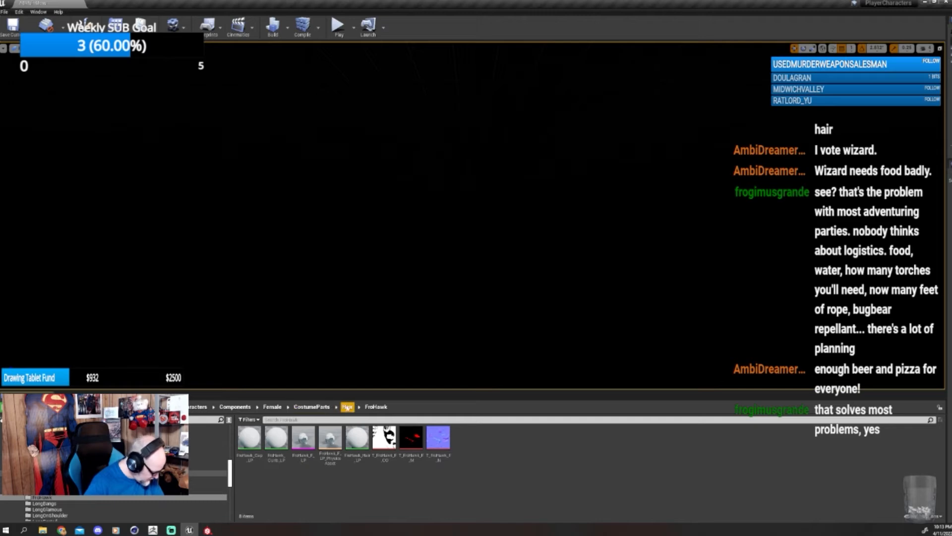
{"action": "left_click", "coordinate": [272, 406]}
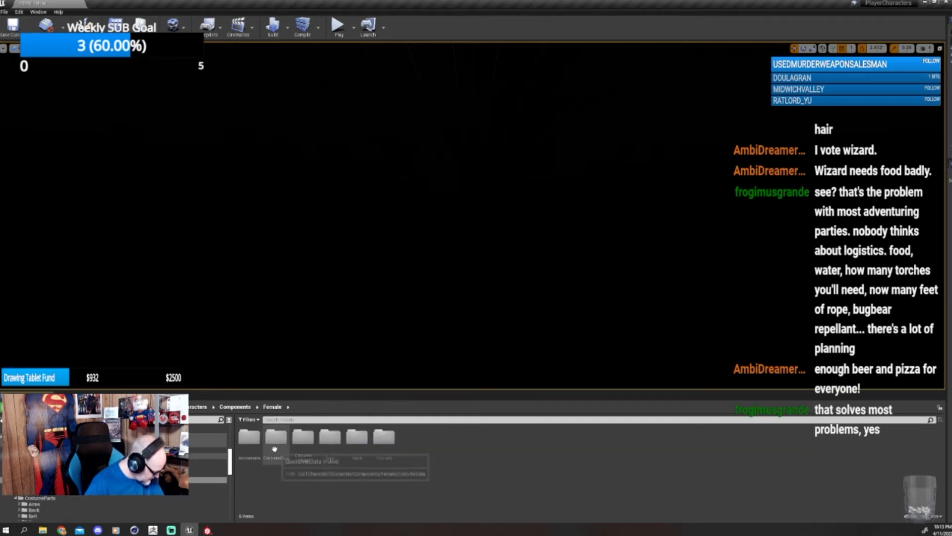
{"action": "left_click", "coordinate": [279, 445]}
{"action": "double_click", "coordinate": [279, 445]}
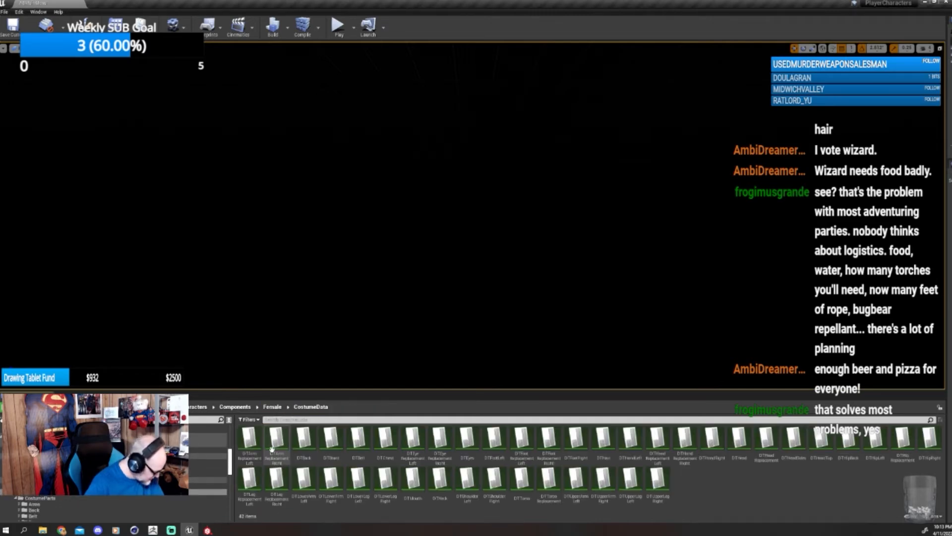
{"action": "double_click", "coordinate": [601, 440]}
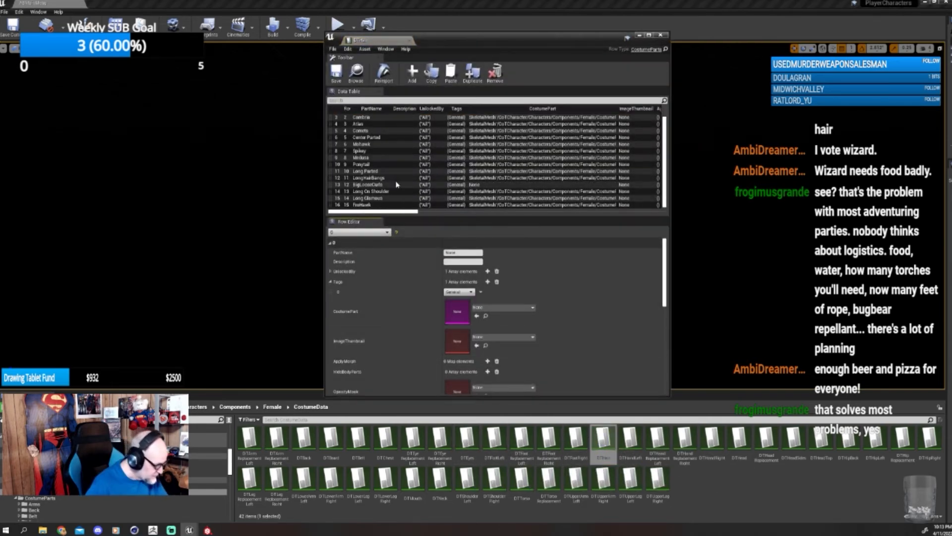
{"action": "left_click", "coordinate": [362, 204]}
- Assign the T_FroHawk_F_CO texture as the FroHawk row's OpacityMask
{"action": "scroll", "coordinate": [480, 301], "scroll_direction": "down", "scroll_amount": 2}
{"action": "scroll", "coordinate": [480, 301], "scroll_direction": "down", "scroll_amount": 2}
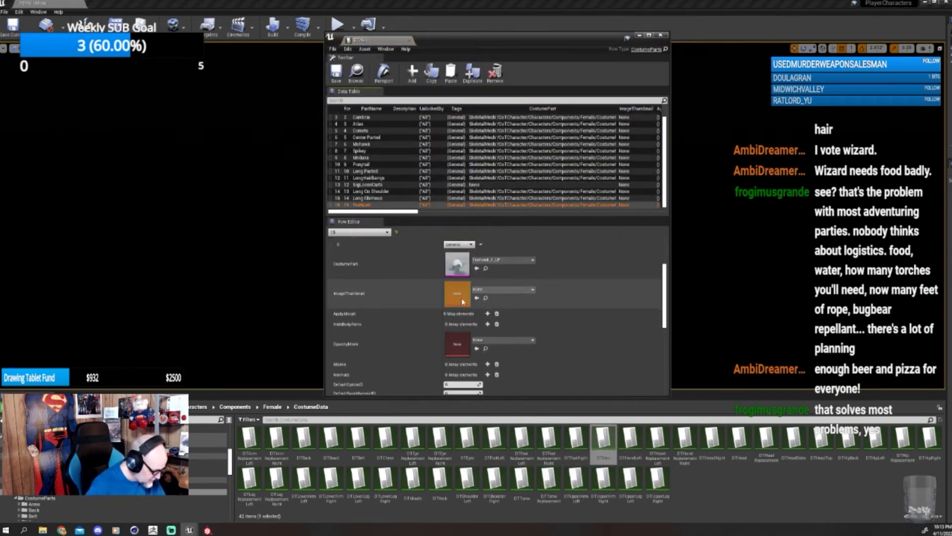
{"action": "left_click", "coordinate": [488, 316]}
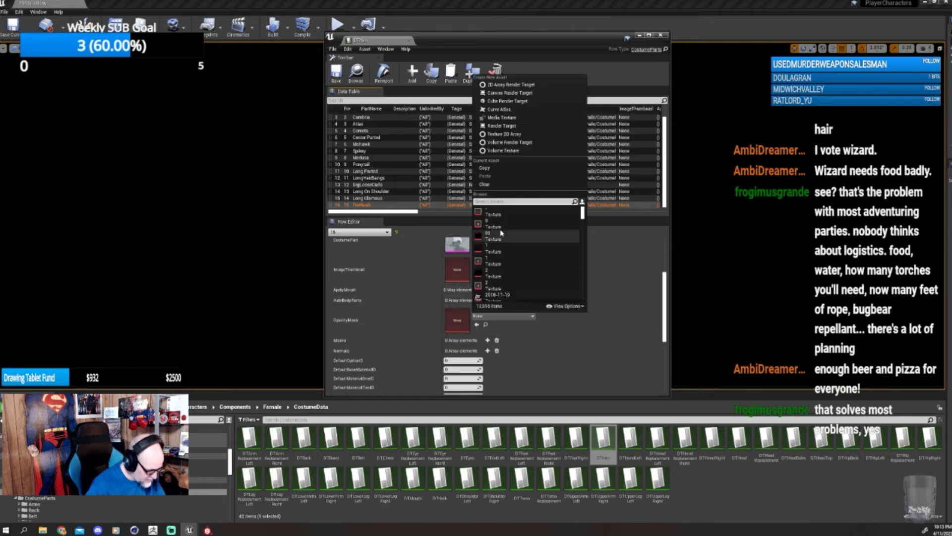
{"action": "type", "text": "fro"}
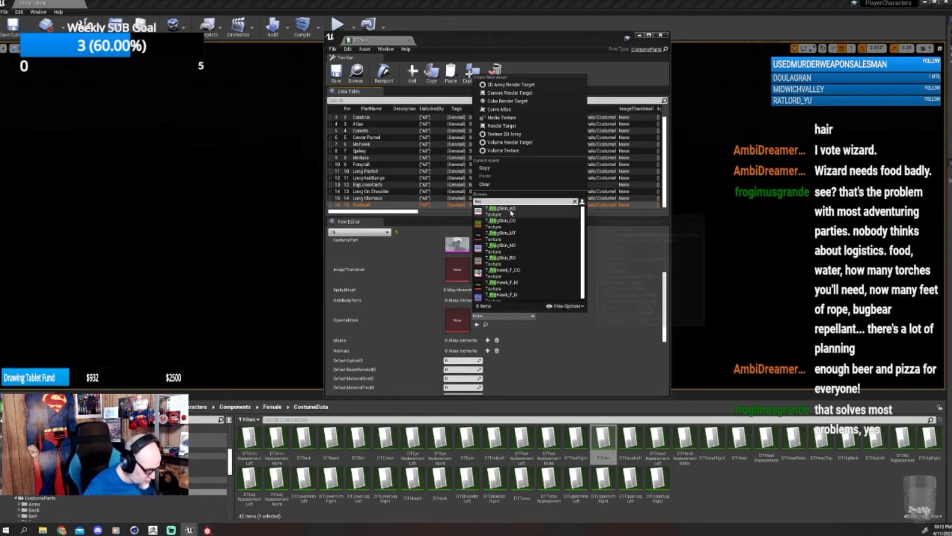
{"action": "type", "text": "h"}
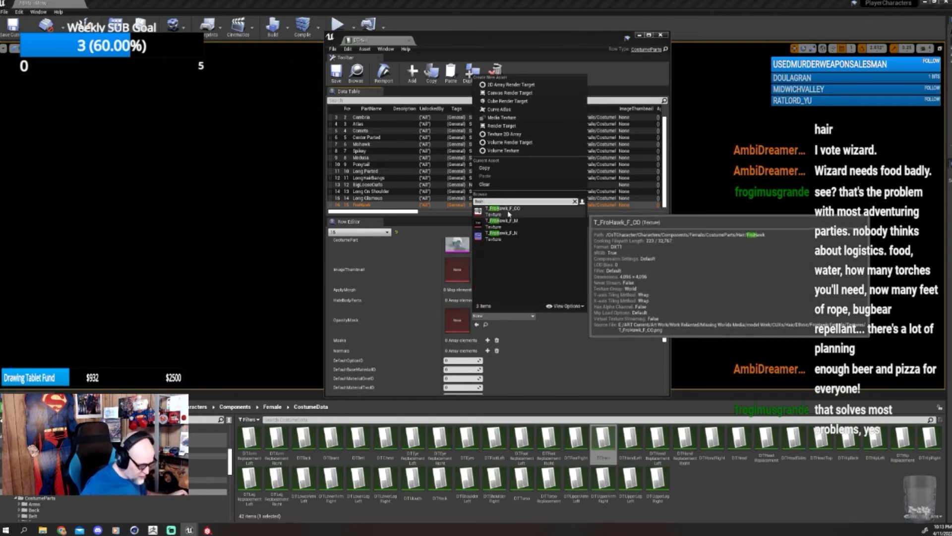
{"action": "left_click", "coordinate": [505, 213]}
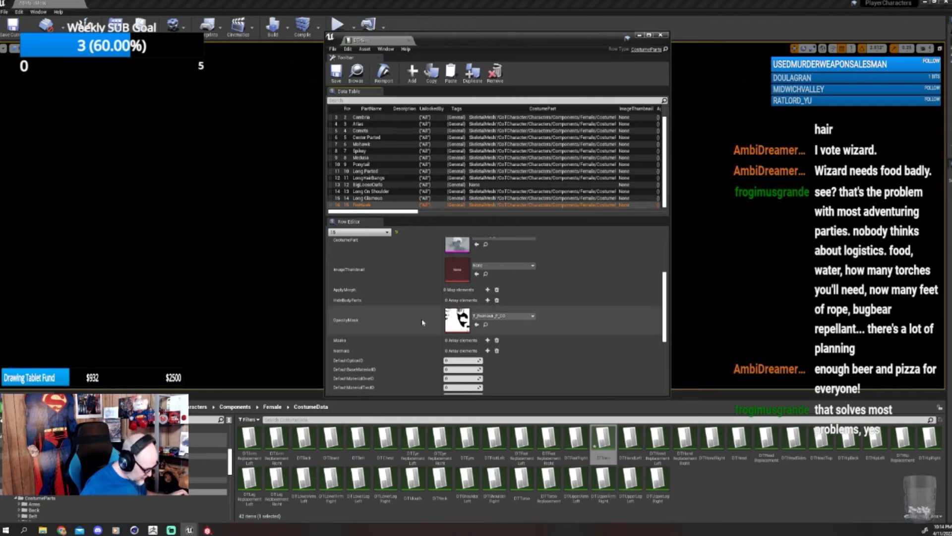
- Add a Masks element to the FroHawk row, name it FroHawk and assign the T_FroHawk_F_M texture
{"action": "scroll", "coordinate": [422, 321], "scroll_direction": "down", "scroll_amount": 2}
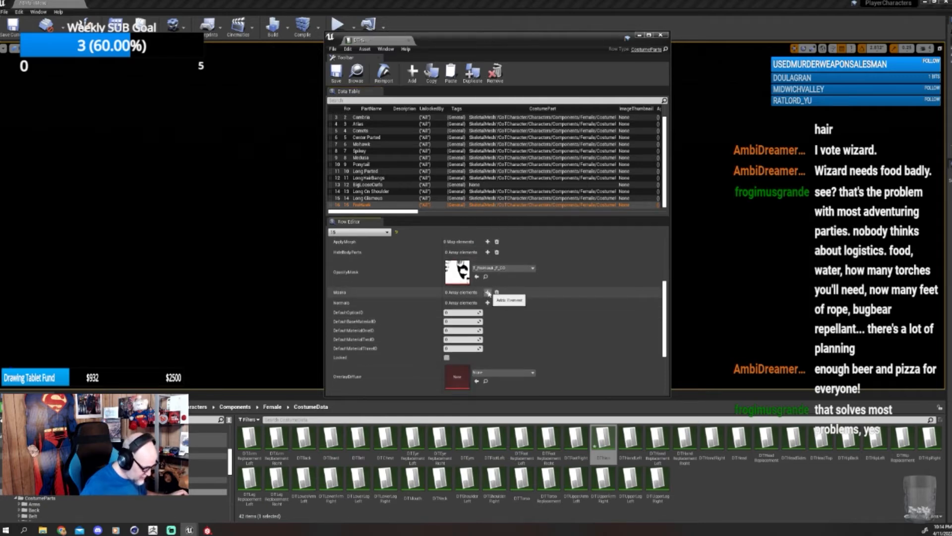
{"action": "left_click", "coordinate": [488, 293]}
{"action": "left_click", "coordinate": [334, 302]}
{"action": "left_click", "coordinate": [454, 320]}
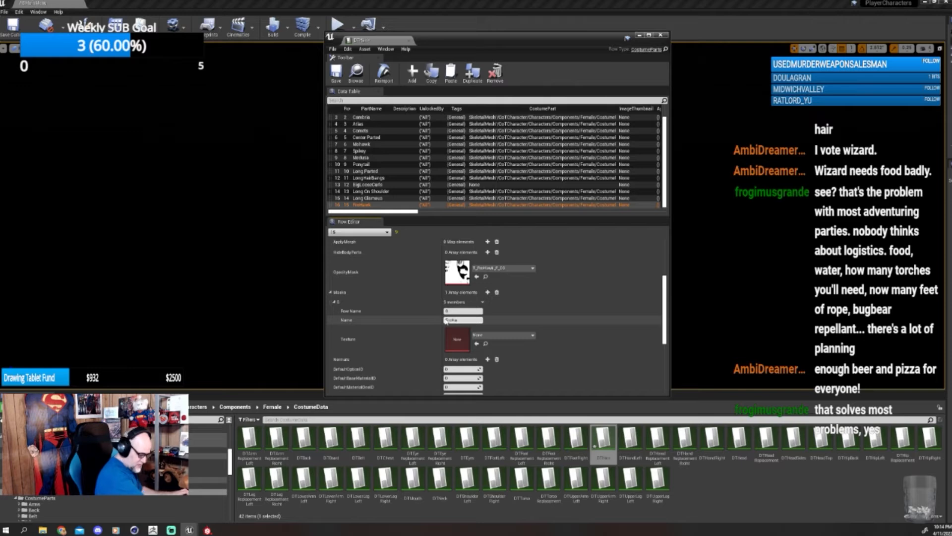
{"action": "double_click", "coordinate": [446, 320]}
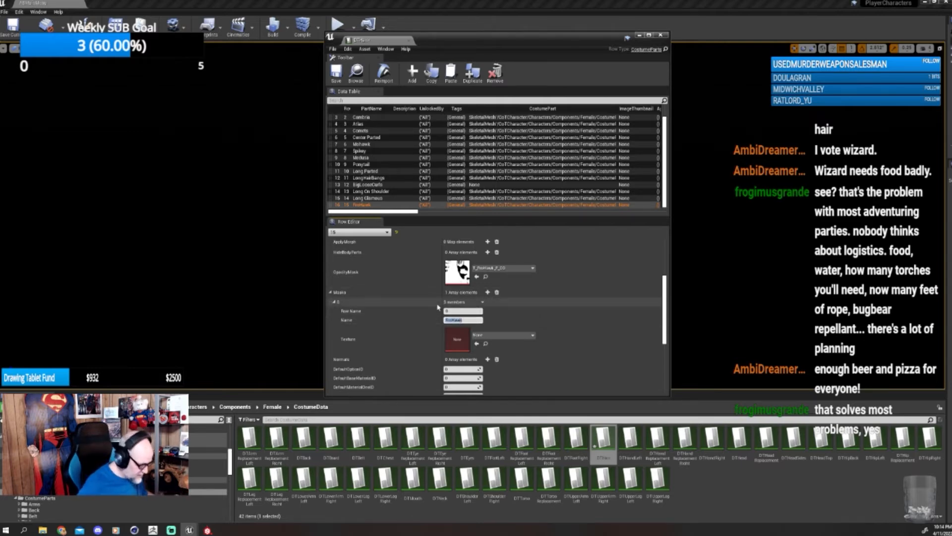
{"action": "left_click", "coordinate": [508, 334]}
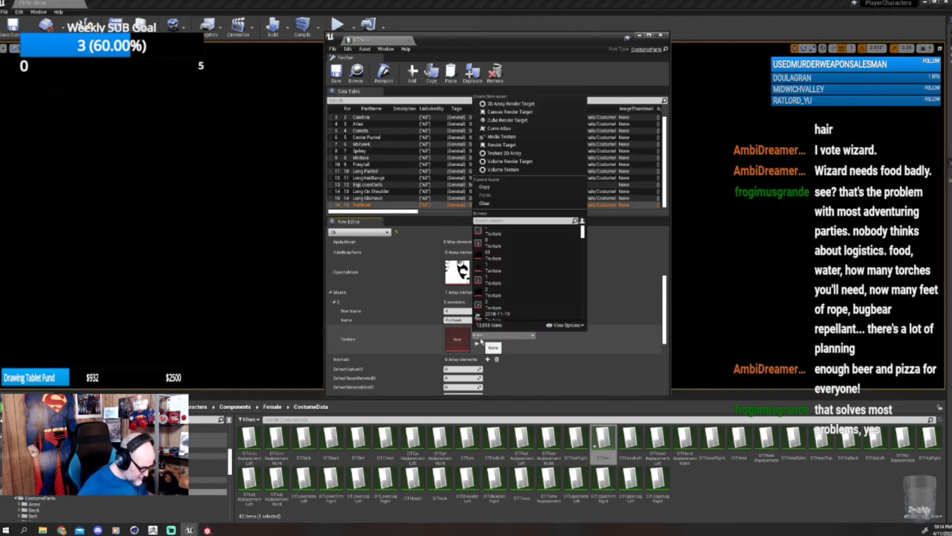
{"action": "type", "text": "froh"}
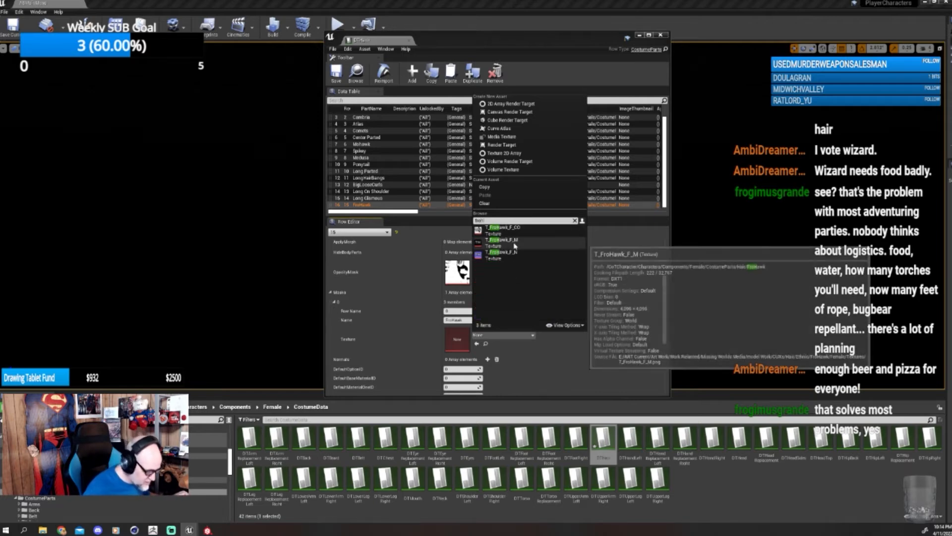
{"action": "left_click", "coordinate": [501, 304]}
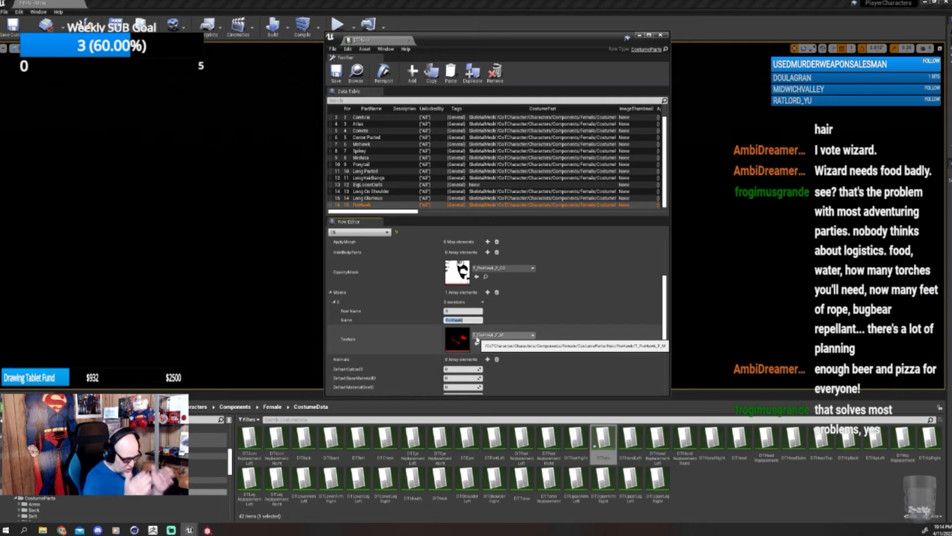
- Add a Normals element named FroHawk with the T_FroHawk_F_N texture, then save the data table and minimize its window
{"action": "scroll", "coordinate": [481, 337], "scroll_direction": "down", "scroll_amount": 2}
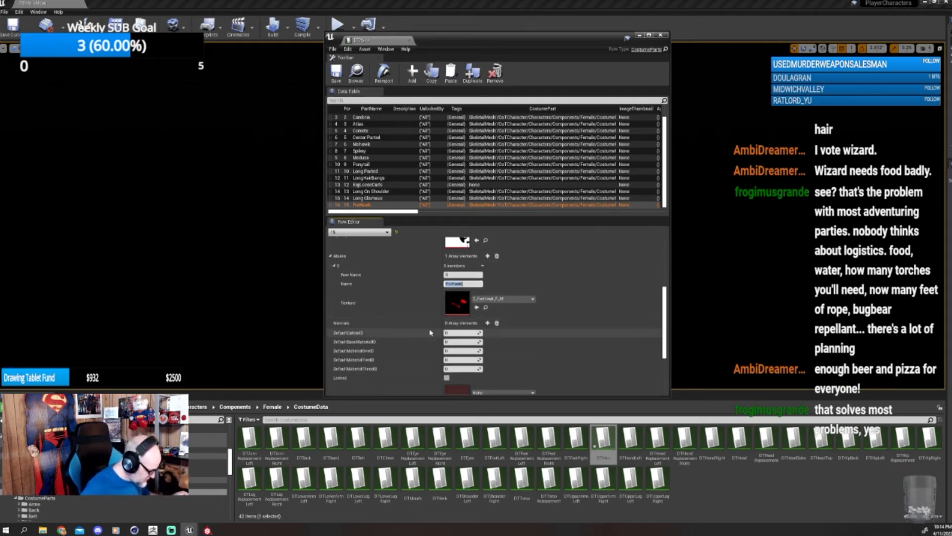
{"action": "left_click", "coordinate": [488, 323]}
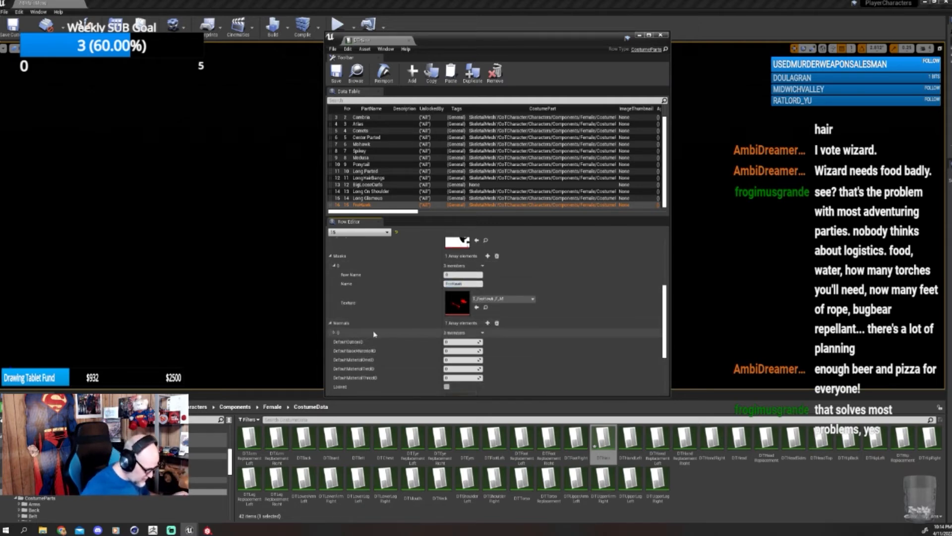
{"action": "left_click", "coordinate": [335, 332]}
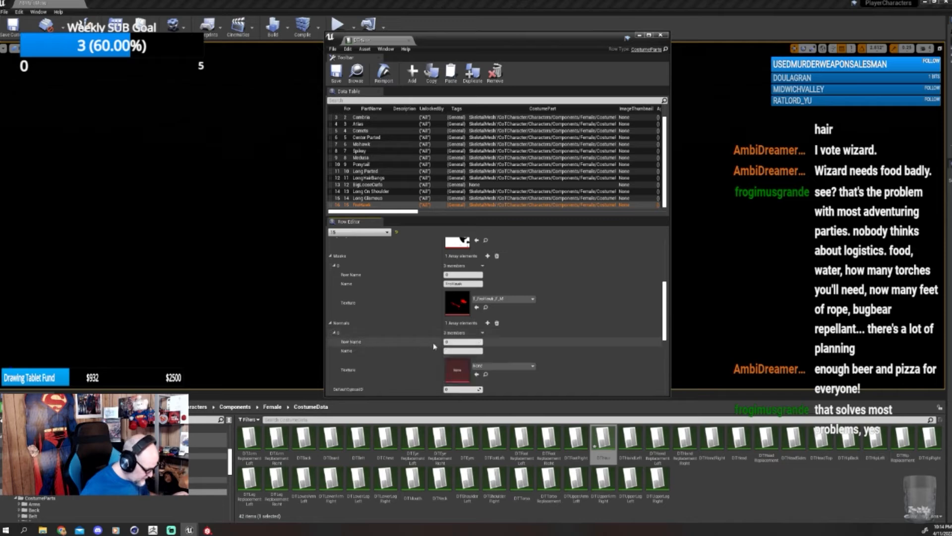
{"action": "left_click", "coordinate": [456, 351]}
{"action": "type", "text": "FroHawk"}
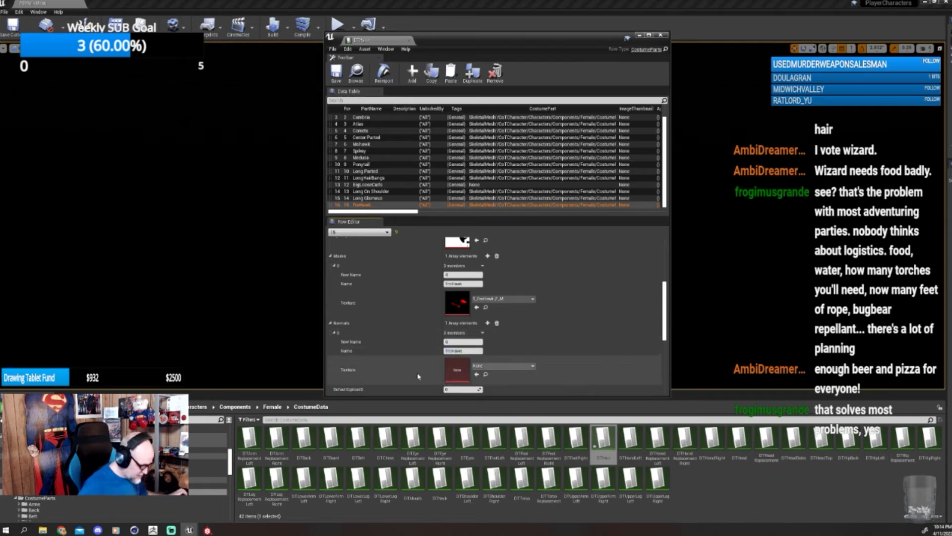
{"action": "left_click", "coordinate": [501, 365]}
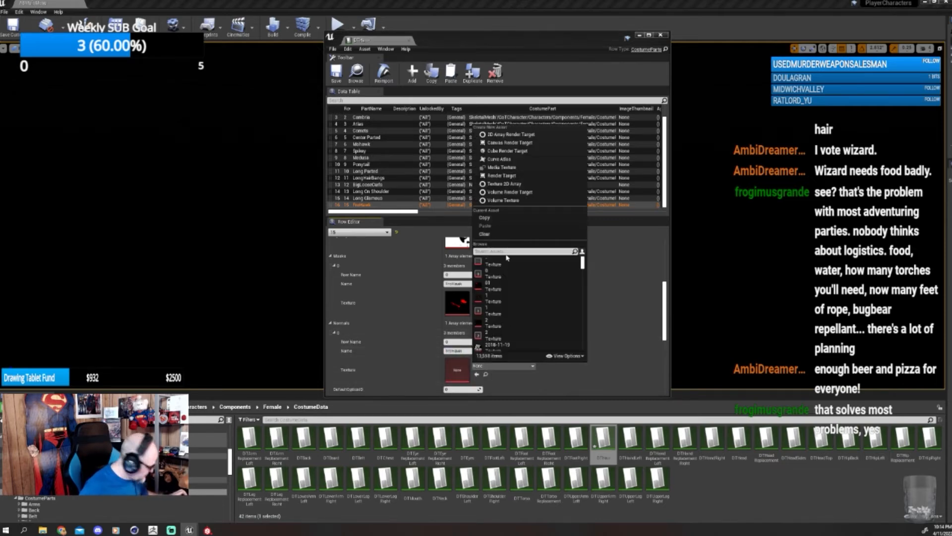
{"action": "type", "text": "froh"}
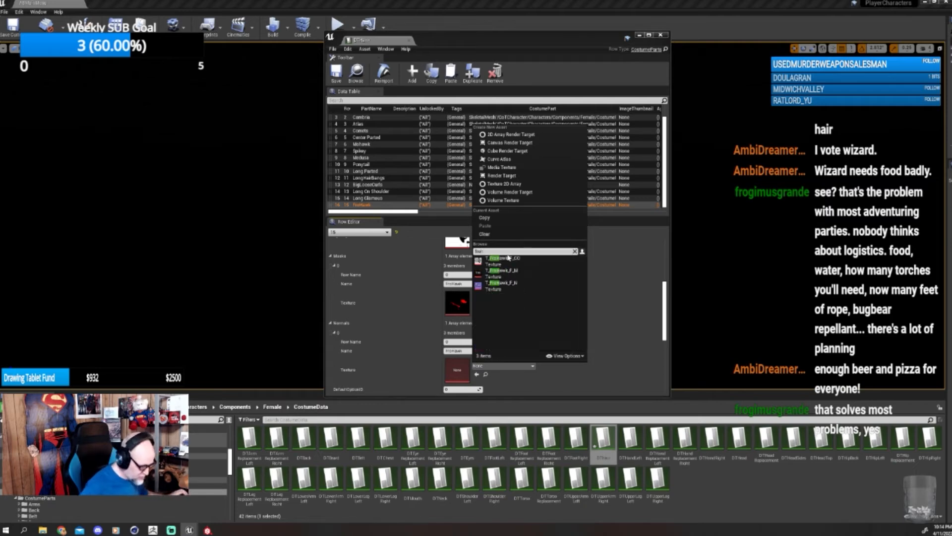
{"action": "left_click", "coordinate": [502, 283]}
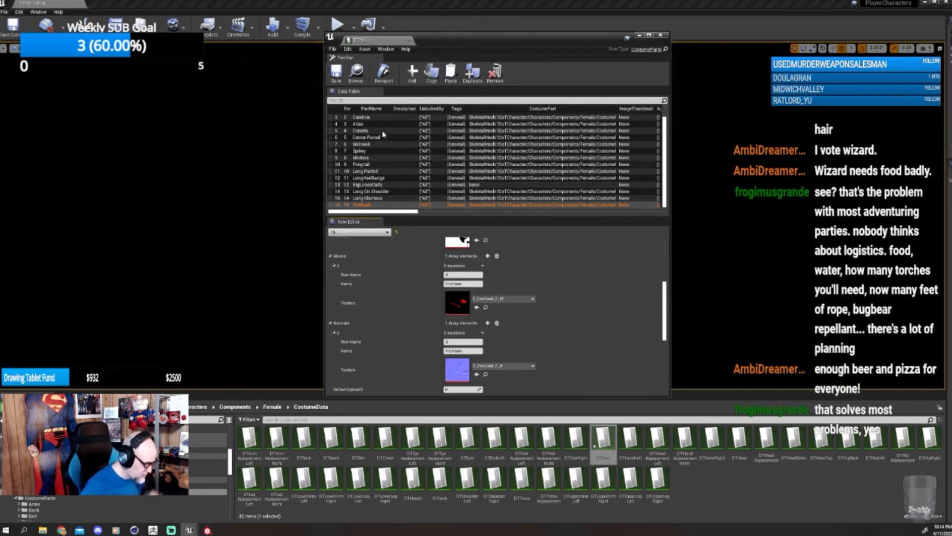
{"action": "left_click", "coordinate": [342, 74]}
{"action": "left_click", "coordinate": [640, 35]}
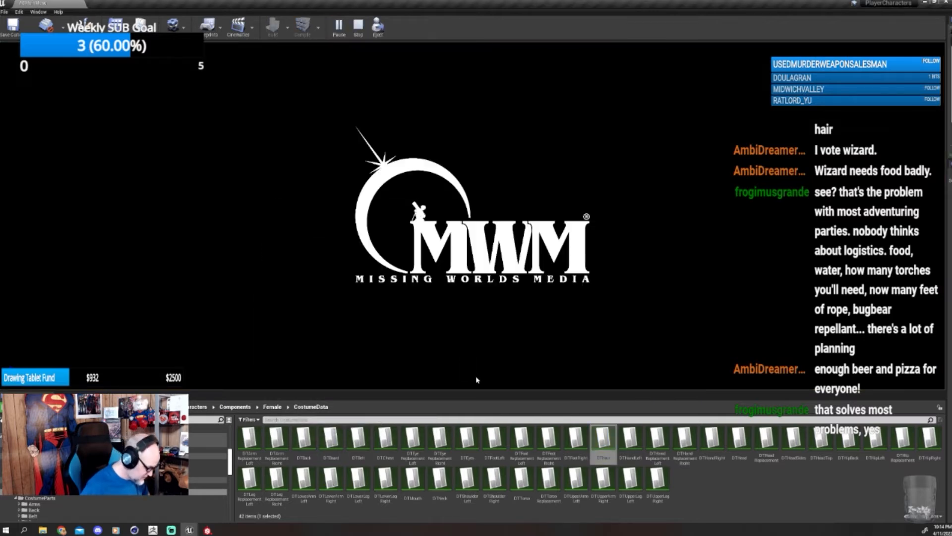
- Run the game in an enlarged viewport, start a new character and load the saved FroHawk character
{"action": "left_click_drag", "start_coordinate": [486, 391], "coordinate": [485, 456]}
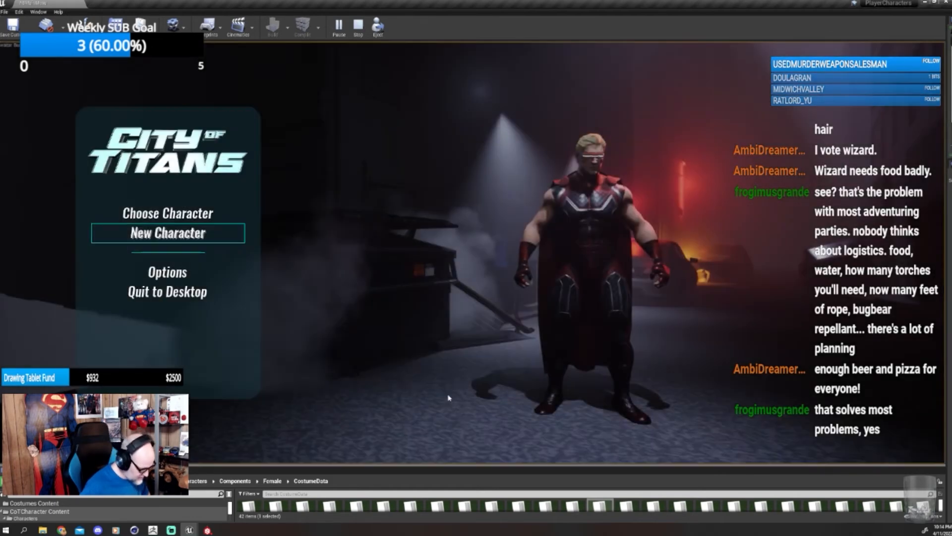
{"action": "left_click", "coordinate": [214, 238]}
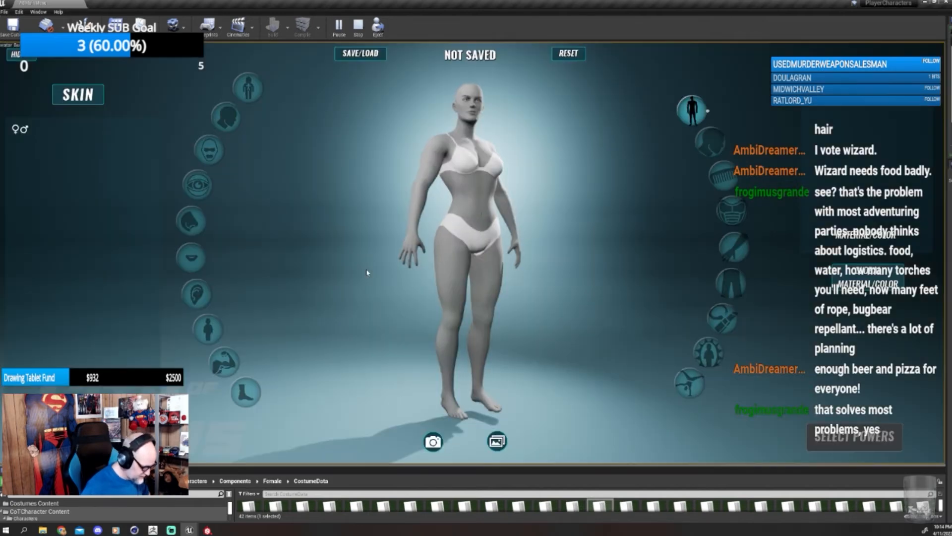
{"action": "left_click", "coordinate": [248, 98]}
{"action": "scroll", "coordinate": [251, 225], "scroll_direction": "down", "scroll_amount": 4}
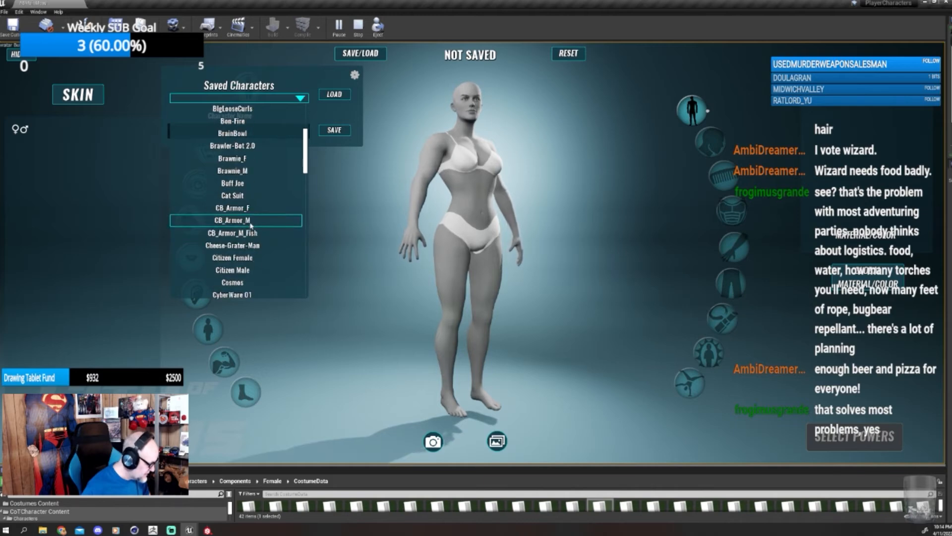
{"action": "scroll", "coordinate": [251, 225], "scroll_direction": "down", "scroll_amount": 5}
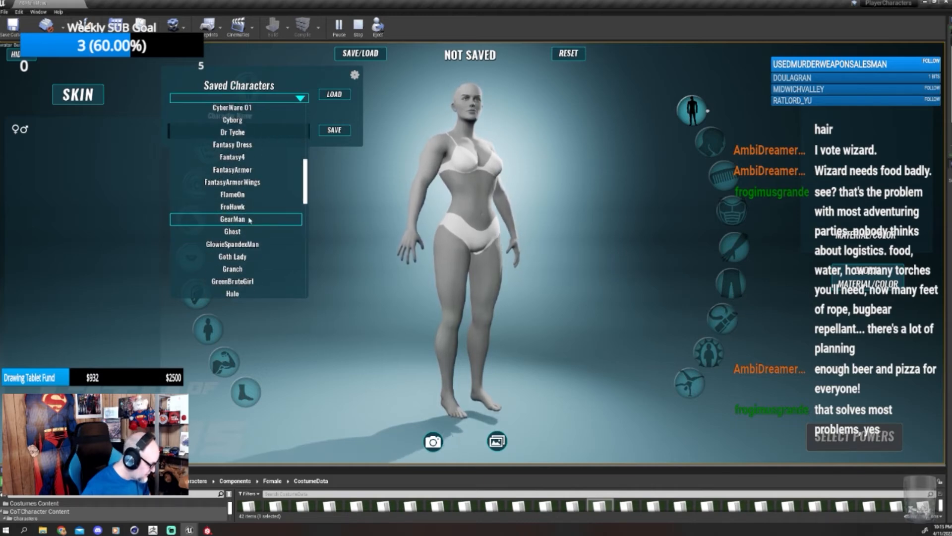
{"action": "scroll", "coordinate": [249, 220], "scroll_direction": "down", "scroll_amount": 5}
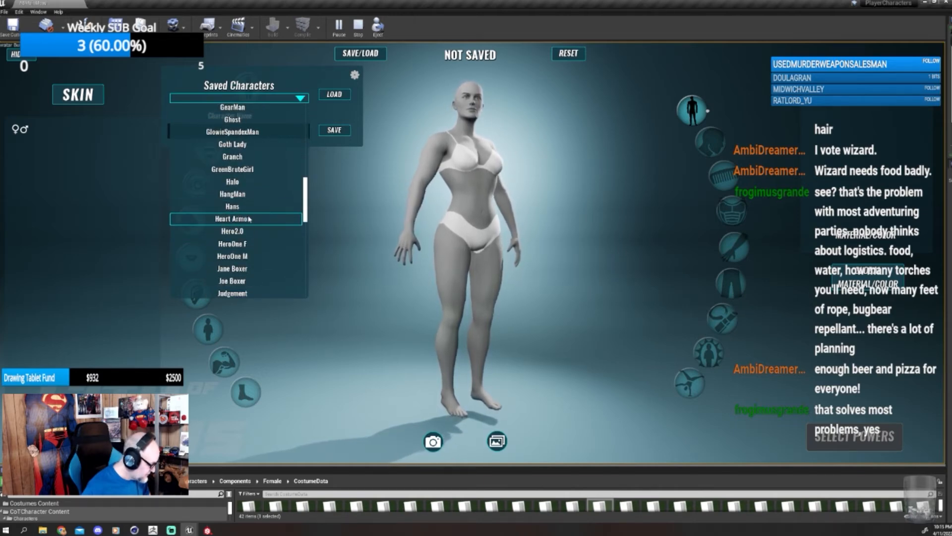
{"action": "scroll", "coordinate": [249, 218], "scroll_direction": "up", "scroll_amount": 6}
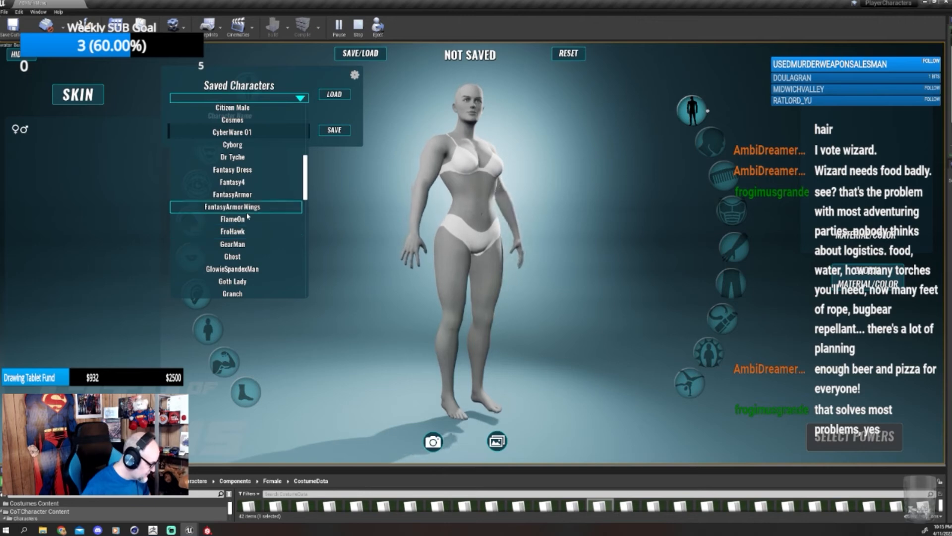
{"action": "left_click", "coordinate": [232, 231]}
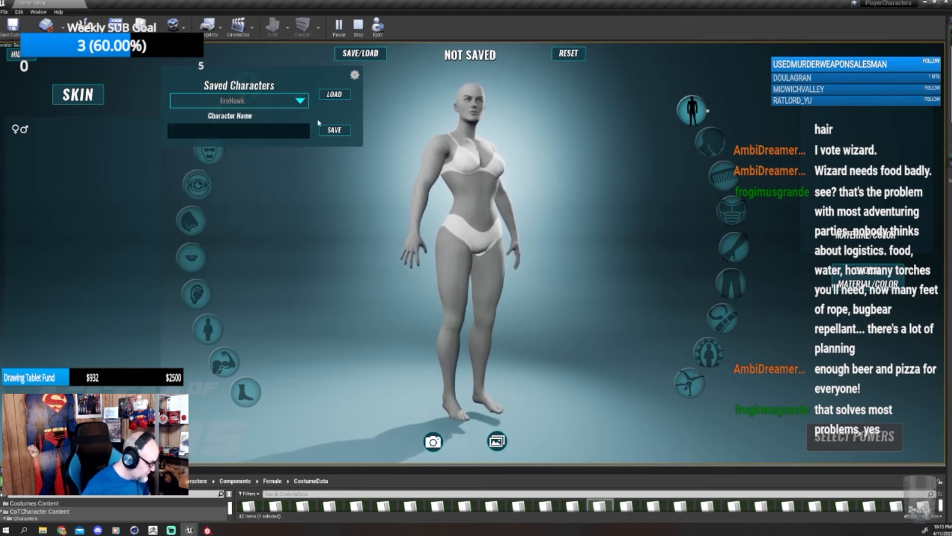
{"action": "left_click", "coordinate": [334, 94]}
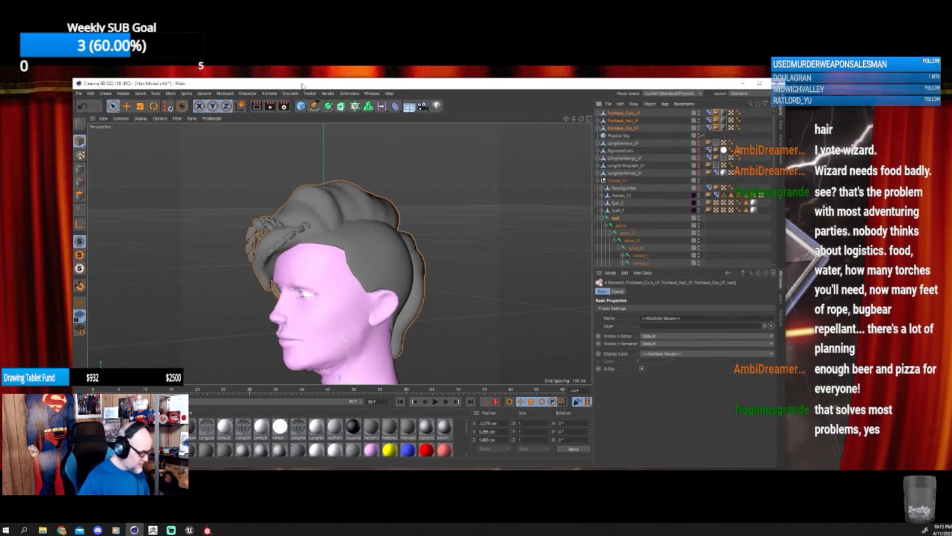
- In Cinema 4D, move the FroHawk_Curls_LP, FroHawk_Hair_LP and FroHawk_Cap_LP objects together to the end of the object list
{"action": "double_click", "coordinate": [320, 86]}
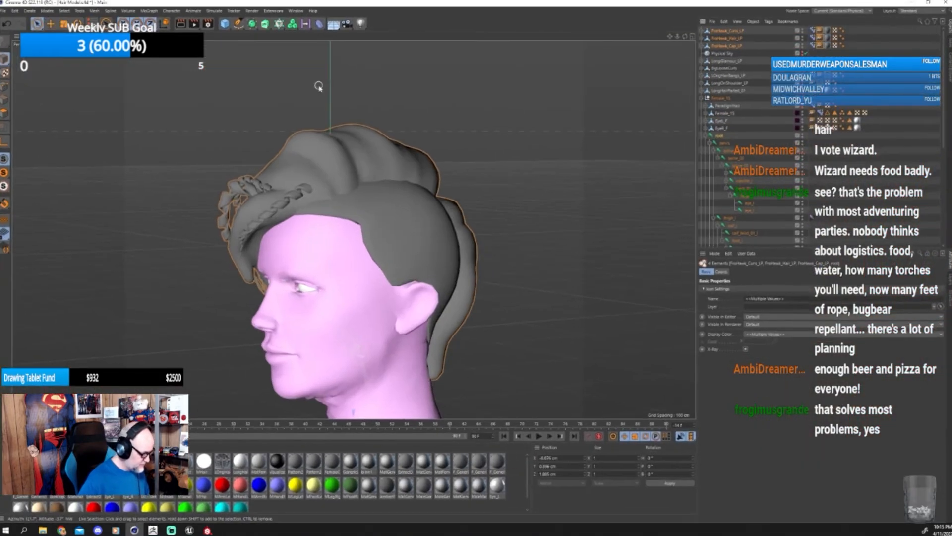
{"action": "left_click_drag", "start_coordinate": [481, 205], "coordinate": [390, 244], "text": "alt"}
{"action": "scroll", "coordinate": [358, 243], "scroll_direction": "down", "scroll_amount": 10}
{"action": "middle_click_drag", "start_coordinate": [376, 239], "coordinate": [439, 234], "text": "alt"}
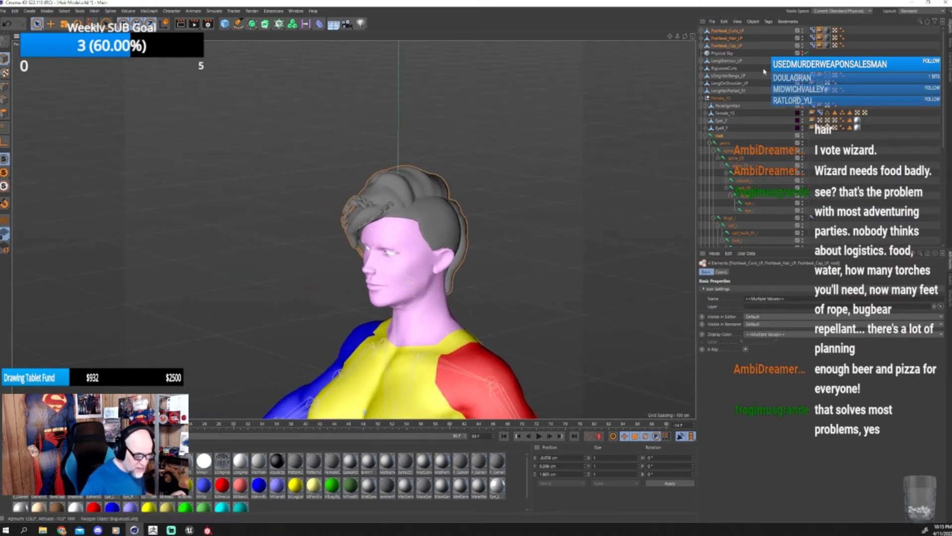
{"action": "left_click", "coordinate": [732, 32]}
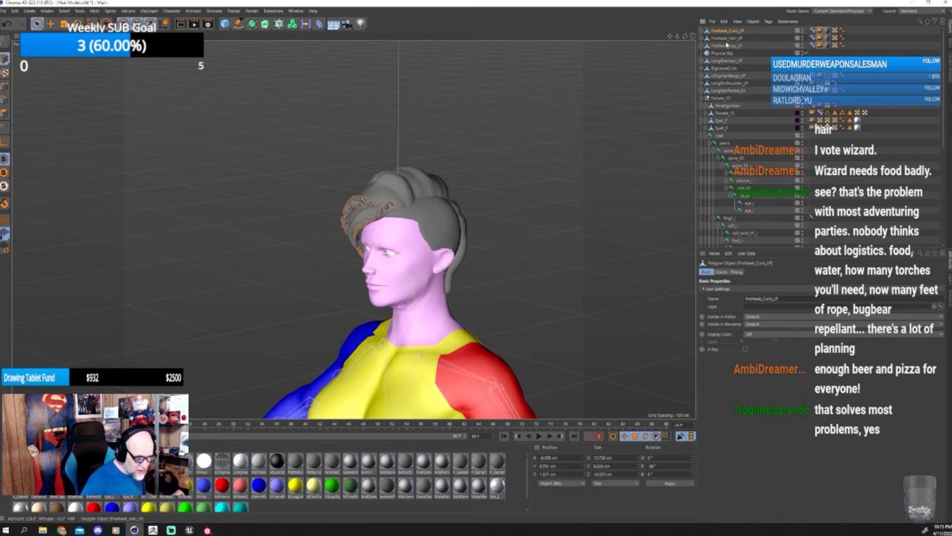
{"action": "left_click", "coordinate": [727, 45], "text": "shift"}
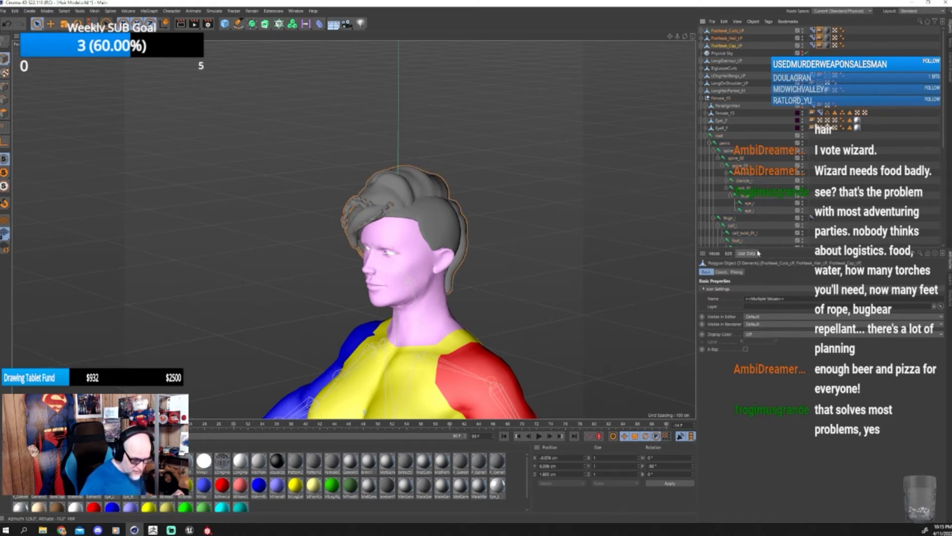
{"action": "left_click_drag", "start_coordinate": [761, 247], "coordinate": [761, 460]}
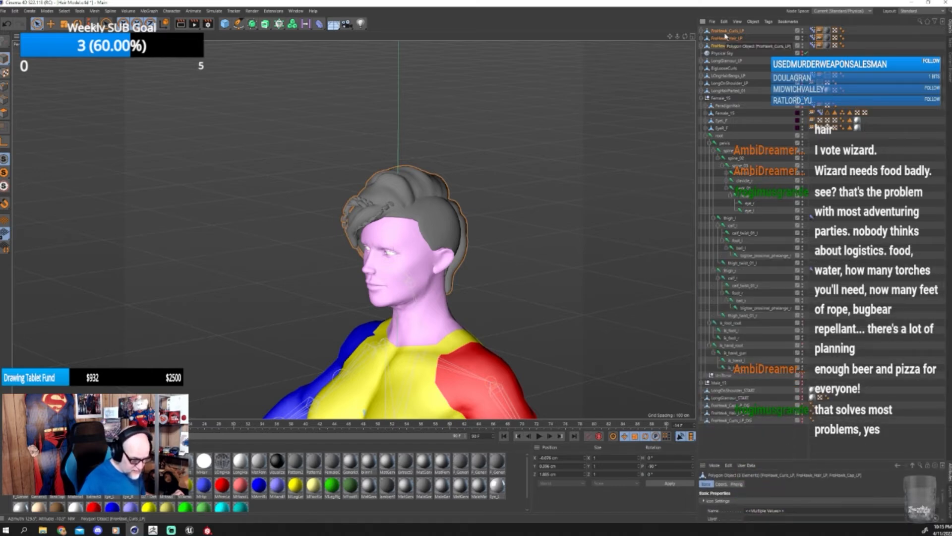
{"action": "left_click_drag", "start_coordinate": [751, 429], "coordinate": [749, 435]}
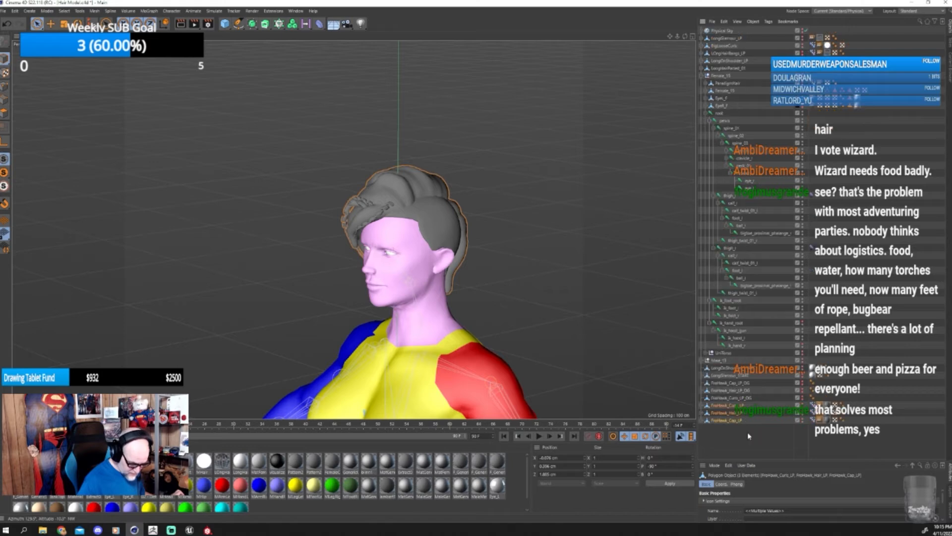
- Merge the FroHawk_LP model from the FroHawk Female folders into the scene with the default FBX import settings
{"action": "left_click", "coordinate": [3, 10]}
{"action": "left_click", "coordinate": [20, 31]}
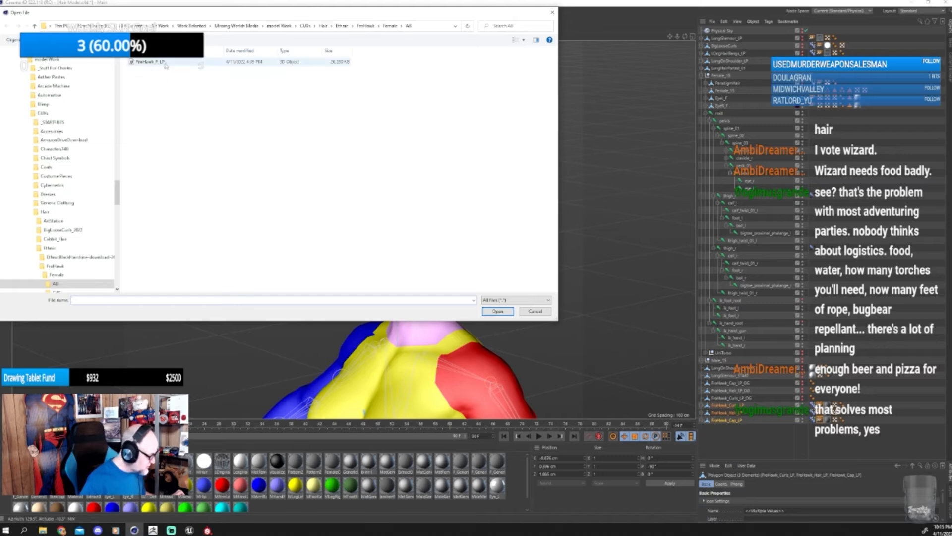
{"action": "left_click", "coordinate": [392, 29]}
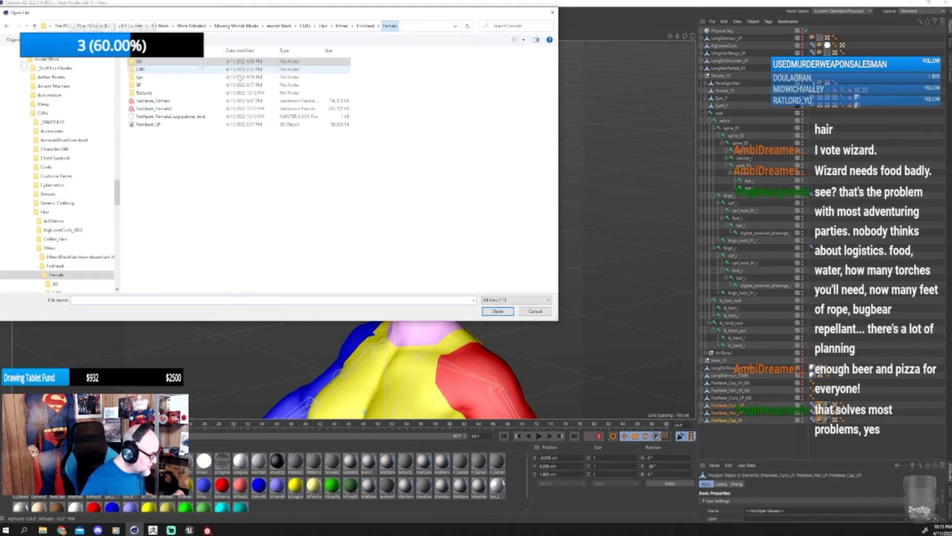
{"action": "double_click", "coordinate": [157, 77]}
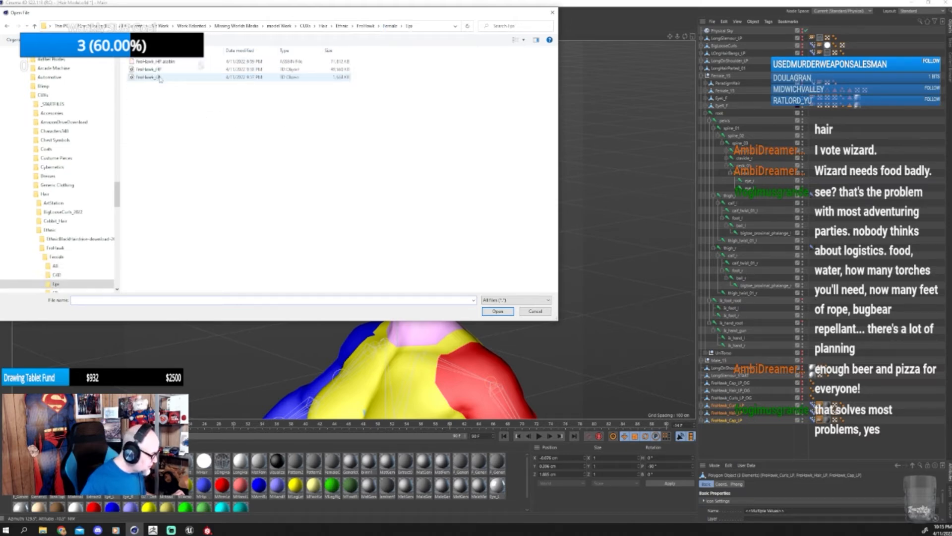
{"action": "left_click", "coordinate": [160, 77]}
{"action": "left_click", "coordinate": [510, 314]}
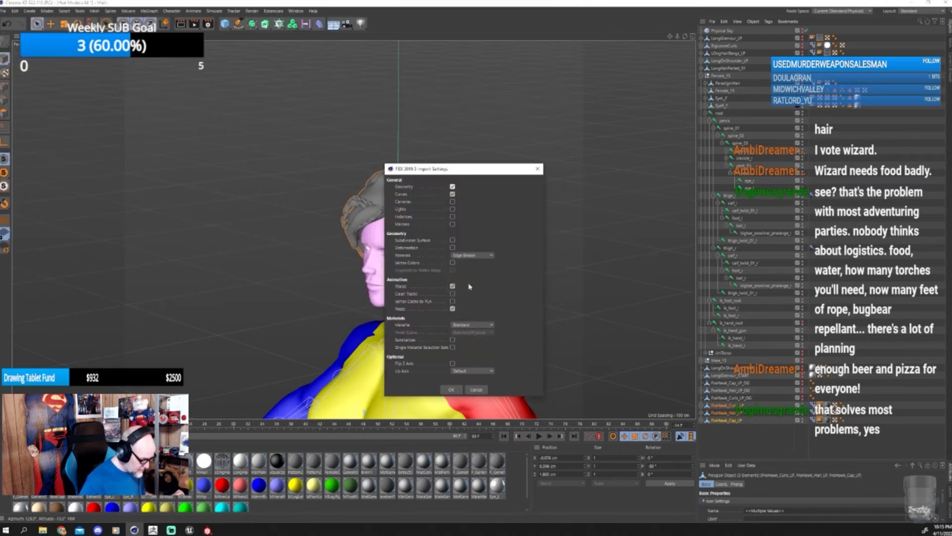
{"action": "left_click", "coordinate": [480, 391]}
{"action": "left_click_drag", "start_coordinate": [538, 266], "coordinate": [477, 252], "text": "alt"}
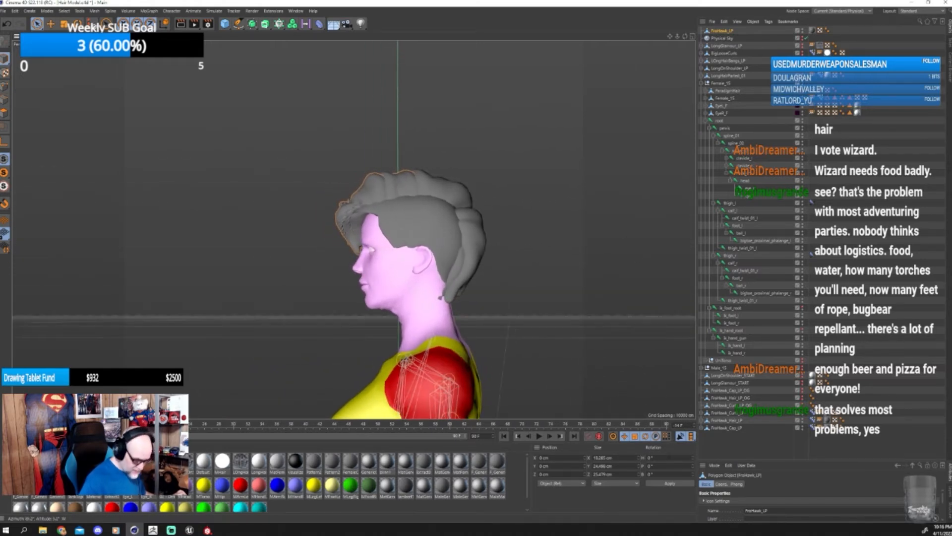
- Set the imported FroHawk_LP hair's axis to a pitch of -90°, test moving the hair and undo that move
{"action": "left_click", "coordinate": [5, 142]}
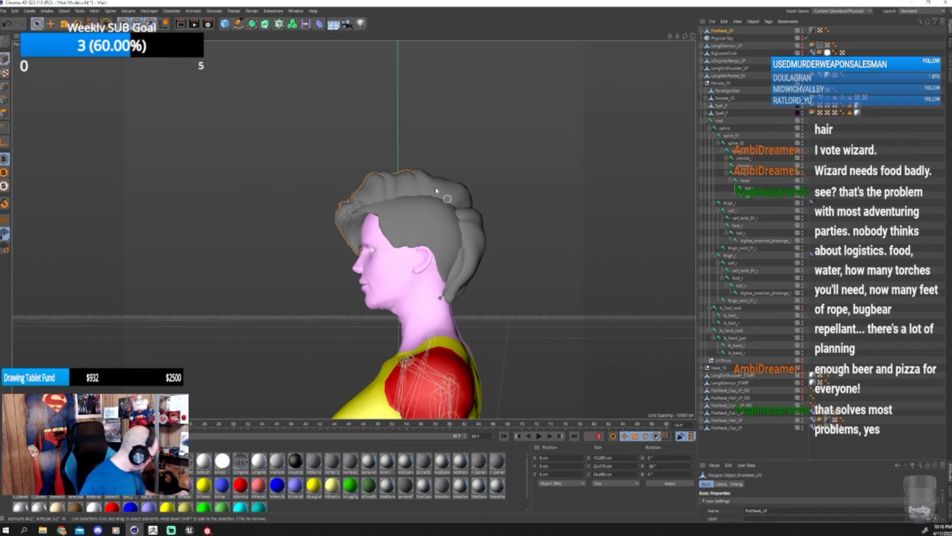
{"action": "left_click", "coordinate": [50, 23]}
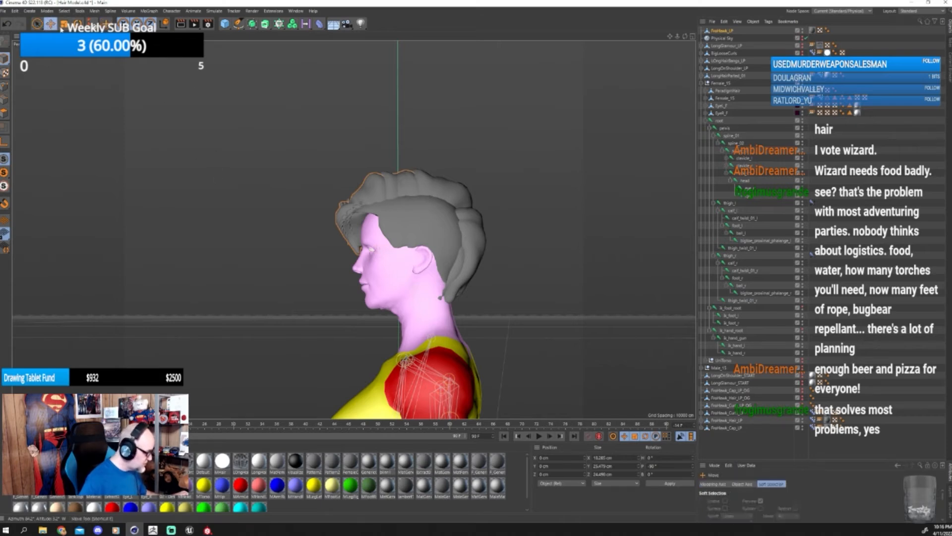
{"action": "left_click_drag", "start_coordinate": [415, 229], "coordinate": [419, 229]}
{"action": "key", "text": "ctrl+z"}
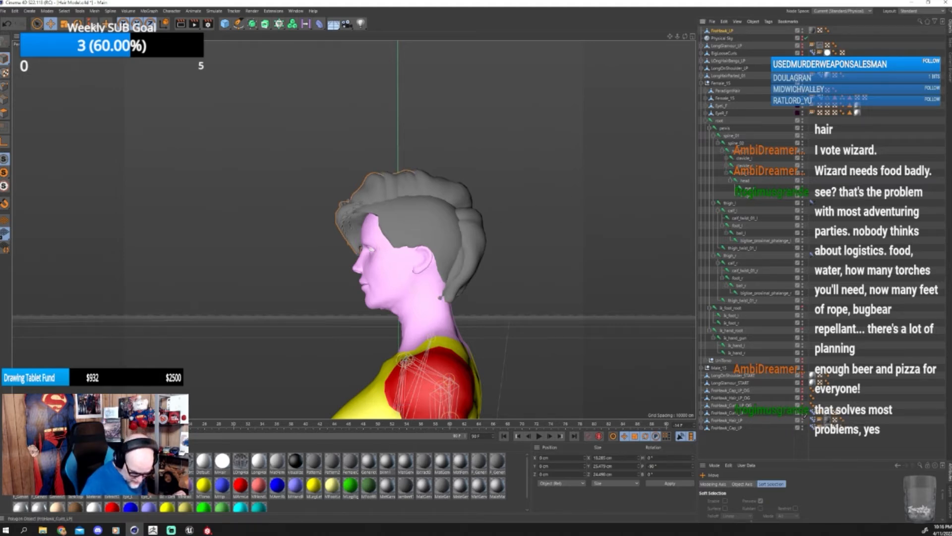
- Hide the older FroHawk curls, hair and cap objects and shift the FroHawk_LP hair slightly forward on the head
{"action": "left_click", "coordinate": [800, 423]}
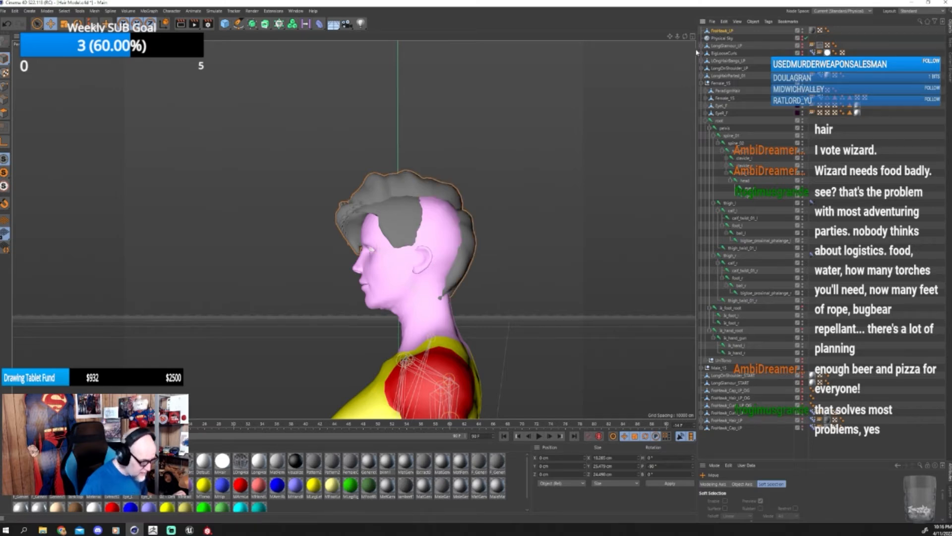
{"action": "left_click", "coordinate": [444, 195]}
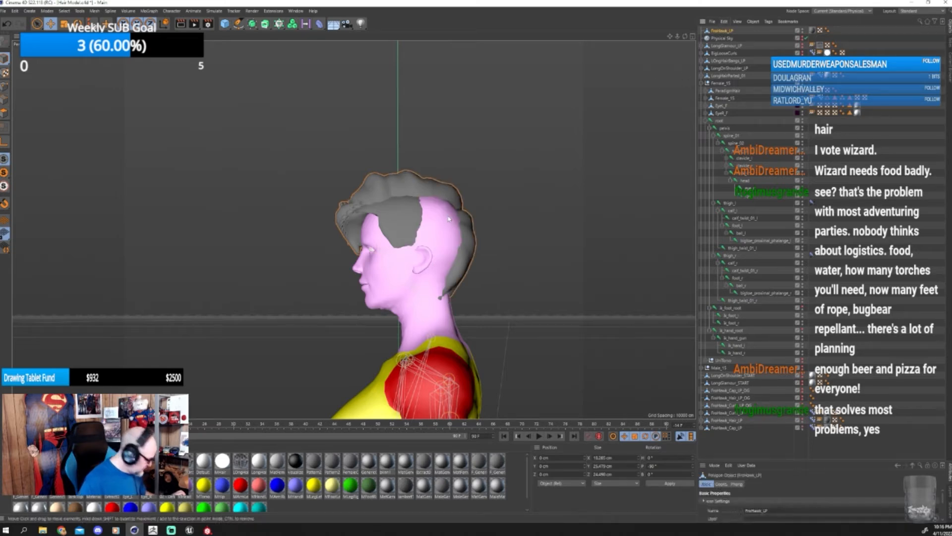
{"action": "left_click_drag", "start_coordinate": [443, 226], "coordinate": [443, 226]}
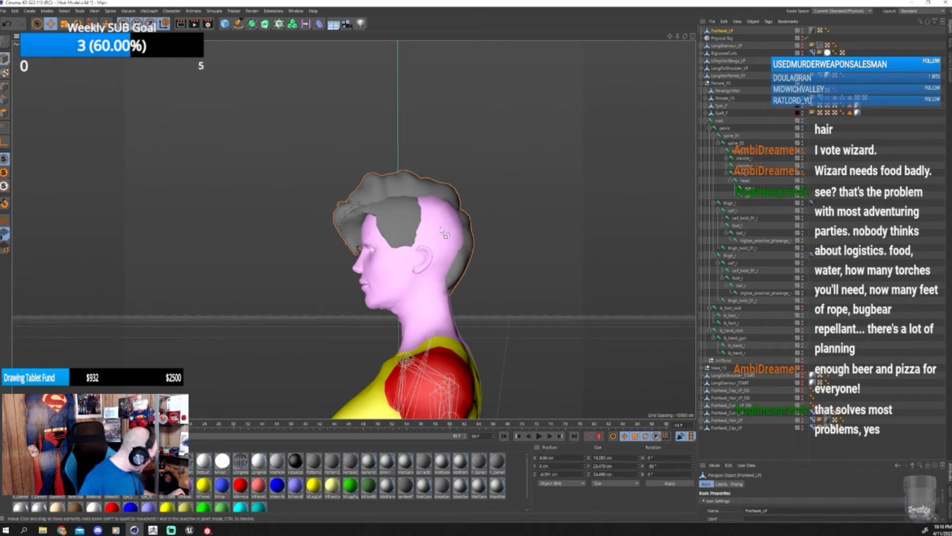
{"action": "key", "text": "ctrl+a"}
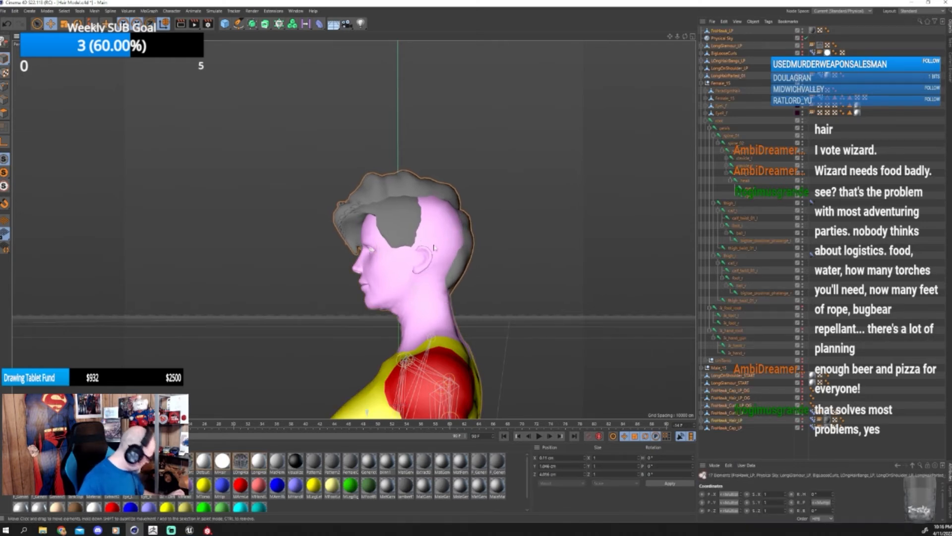
{"action": "left_click_drag", "start_coordinate": [418, 241], "coordinate": [577, 240], "text": "alt"}
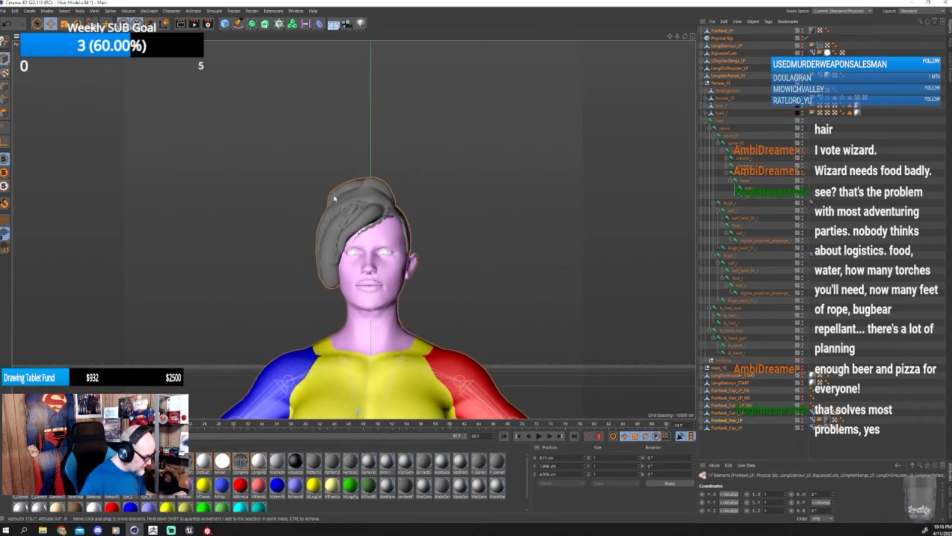
{"action": "left_click_drag", "start_coordinate": [371, 209], "coordinate": [371, 210]}
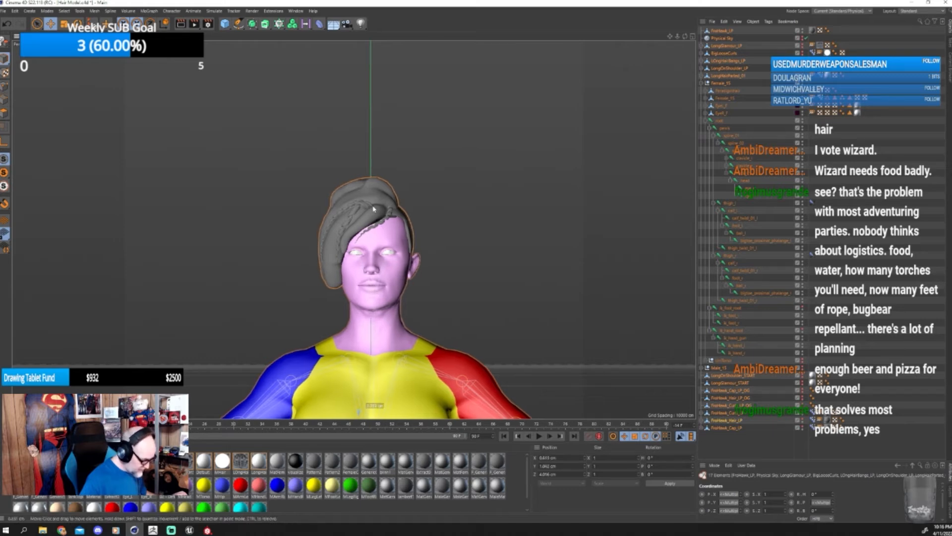
- Compare the coordinates of the FroHawk_LP hair with those of the Female_15 group and its body mesh
{"action": "left_click", "coordinate": [715, 30]}
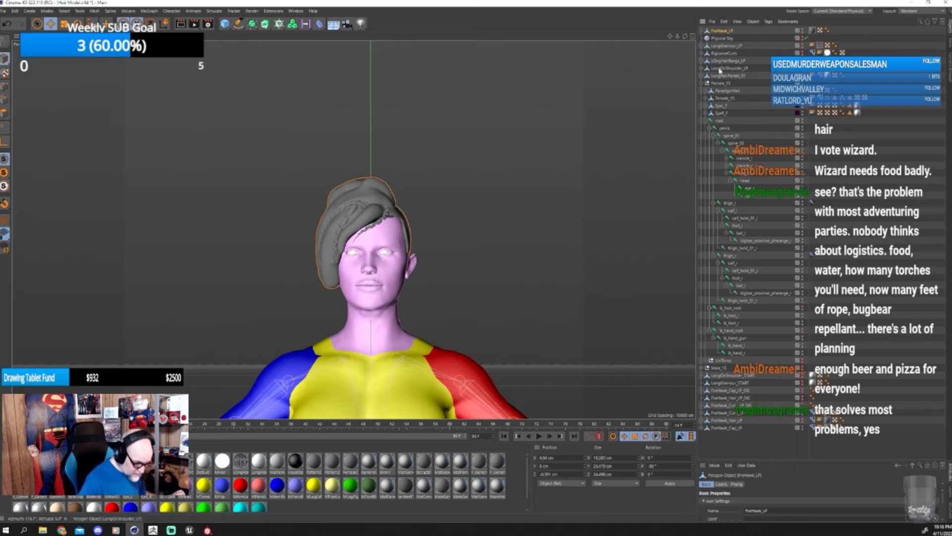
{"action": "left_click", "coordinate": [723, 84]}
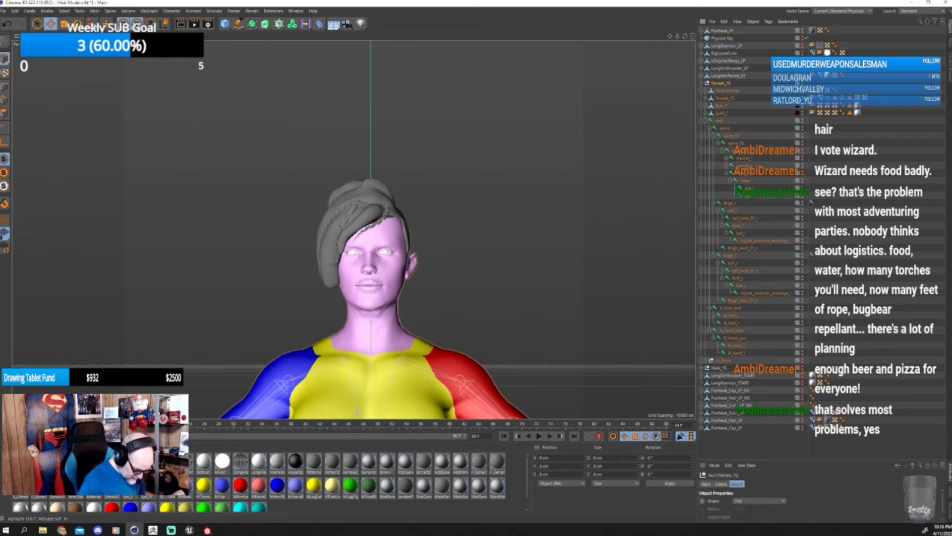
{"action": "left_click", "coordinate": [725, 98]}
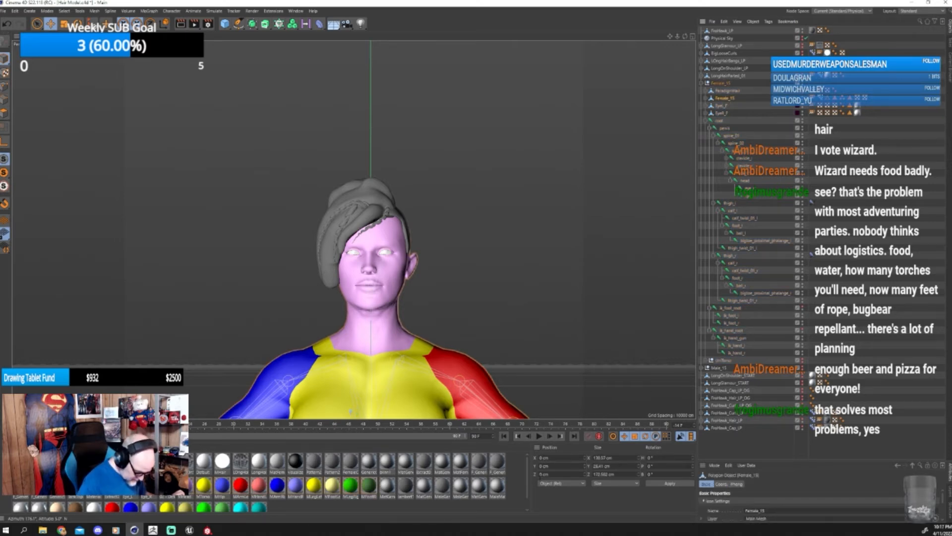
{"action": "left_click_drag", "start_coordinate": [474, 270], "coordinate": [531, 251], "text": "alt"}
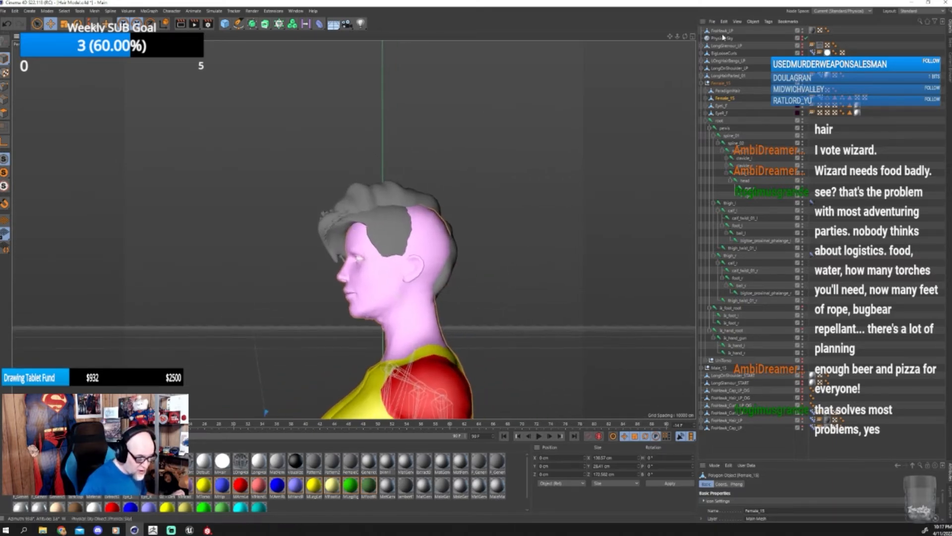
- Try nudging the FroHawk_LP hair slightly along its Y axis, using the axis handle at the figure's feet
{"action": "left_click", "coordinate": [451, 213]}
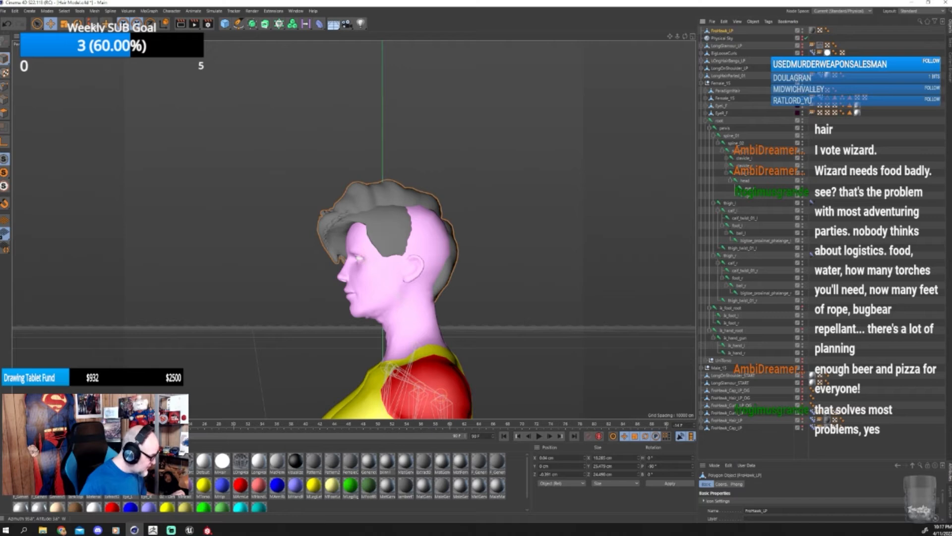
{"action": "scroll", "coordinate": [377, 238], "scroll_direction": "down", "scroll_amount": 2}
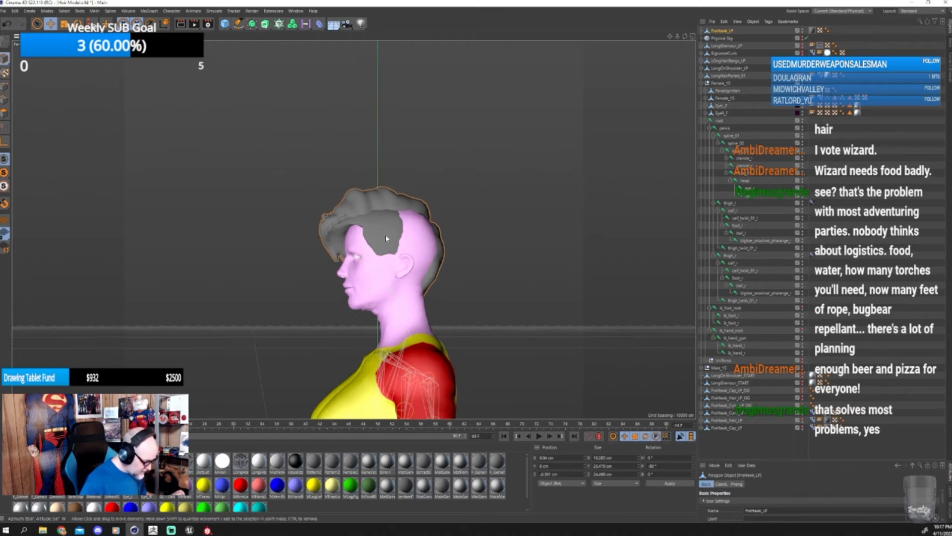
{"action": "scroll", "coordinate": [386, 238], "scroll_direction": "down", "scroll_amount": 6}
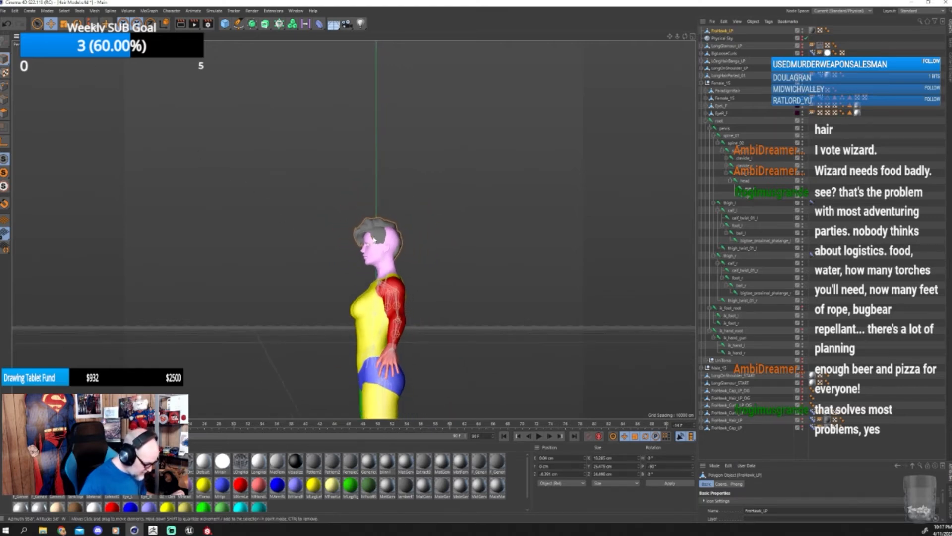
{"action": "scroll", "coordinate": [374, 240], "scroll_direction": "down", "scroll_amount": 4}
{"action": "middle_click_drag", "start_coordinate": [344, 305], "coordinate": [353, 228], "text": "alt"}
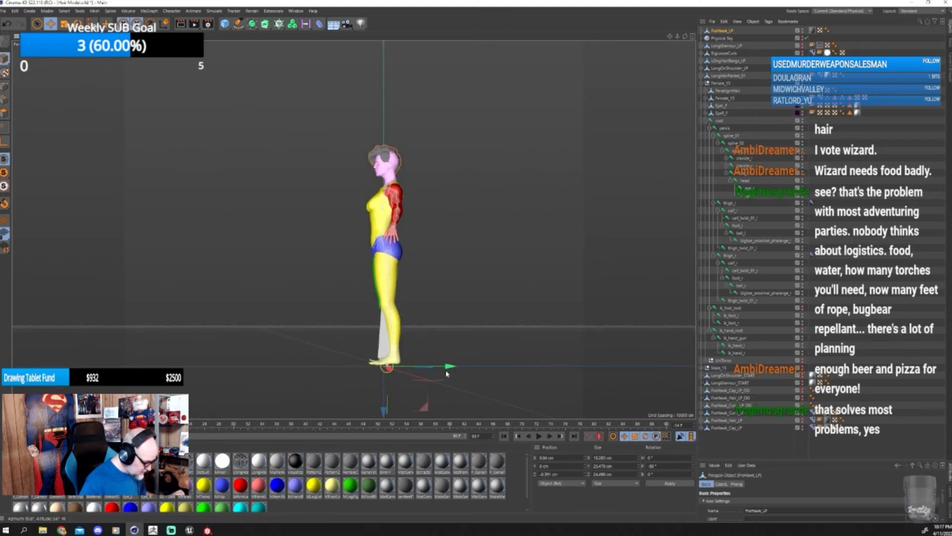
{"action": "left_click_drag", "start_coordinate": [450, 367], "coordinate": [450, 367]}
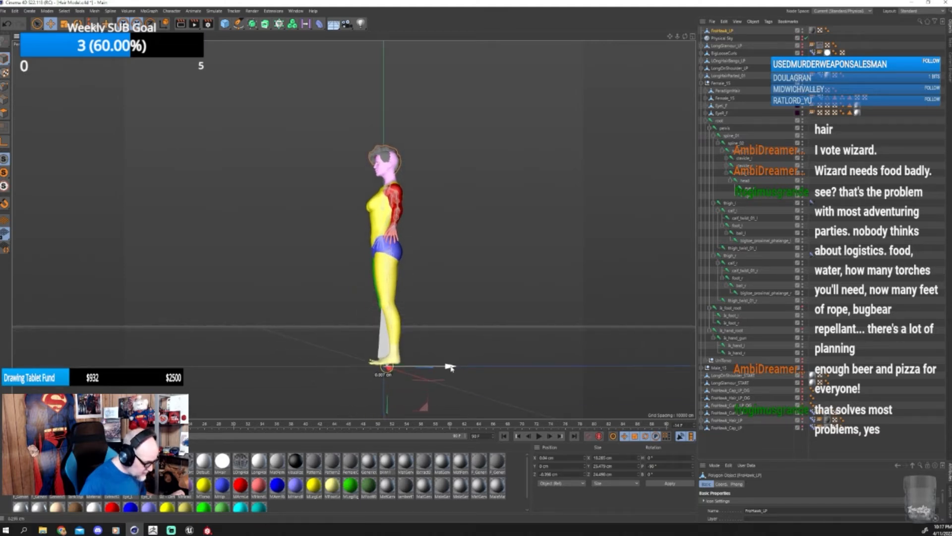
{"action": "scroll", "coordinate": [303, 207], "scroll_direction": "up", "scroll_amount": 5}
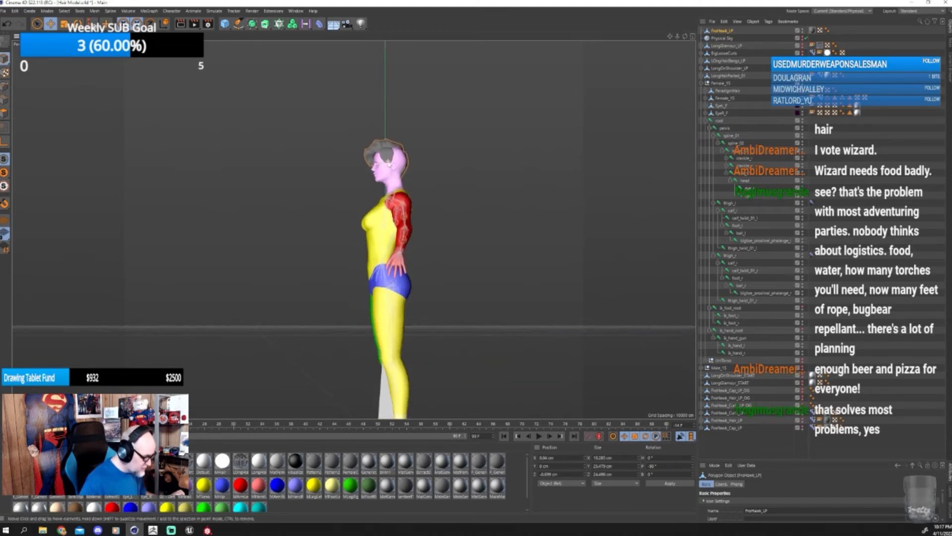
- Activate the Scale tool for the FroHawk_LP hair and examine its fit on the head from the front and side
{"action": "left_click_drag", "start_coordinate": [304, 206], "coordinate": [381, 221], "text": "alt"}
{"action": "key", "text": "t"}
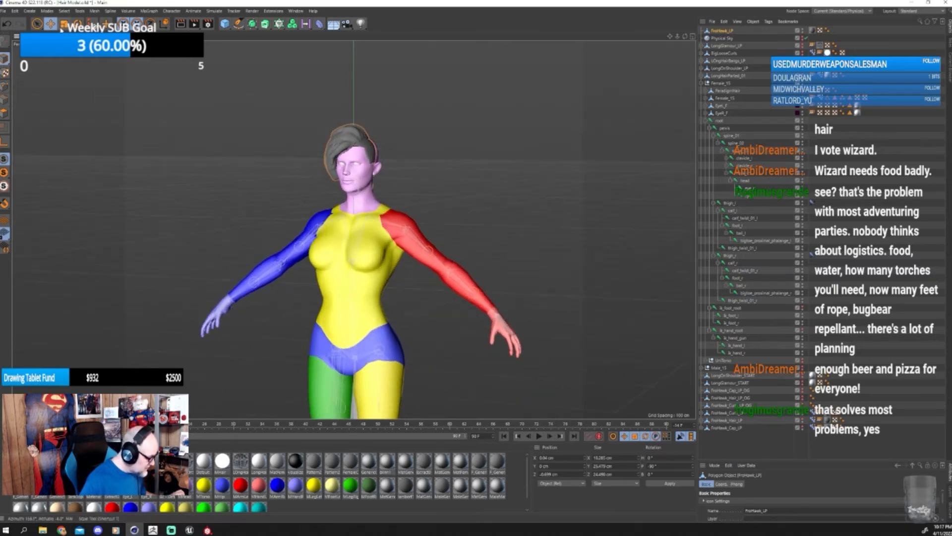
{"action": "scroll", "coordinate": [277, 272], "scroll_direction": "down", "scroll_amount": 1}
{"action": "scroll", "coordinate": [277, 271], "scroll_direction": "down", "scroll_amount": 5}
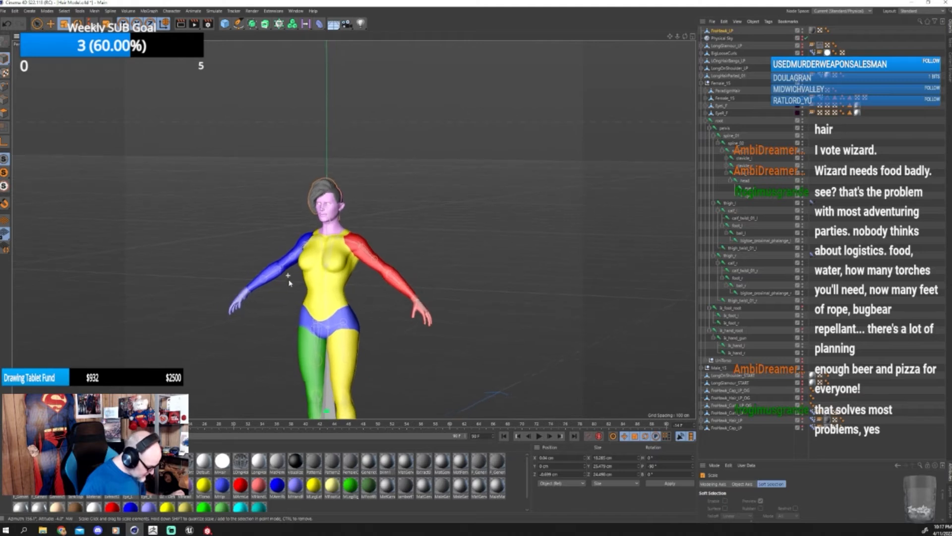
{"action": "middle_click_drag", "start_coordinate": [388, 327], "coordinate": [410, 283], "text": "alt"}
{"action": "left_click_drag", "start_coordinate": [411, 283], "coordinate": [331, 197], "text": "alt"}
{"action": "scroll", "coordinate": [366, 131], "scroll_direction": "up", "scroll_amount": 3}
{"action": "scroll", "coordinate": [366, 131], "scroll_direction": "up", "scroll_amount": 3}
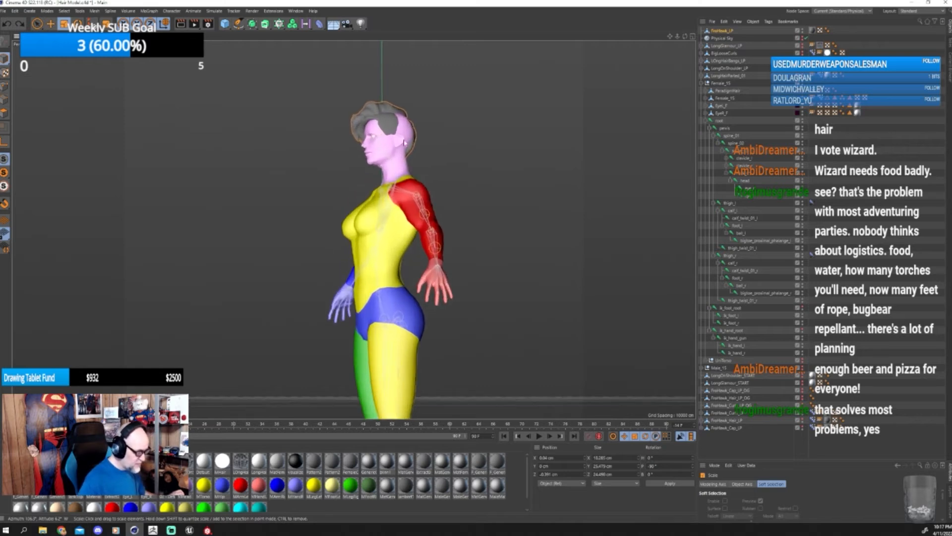
{"action": "scroll", "coordinate": [410, 132], "scroll_direction": "up", "scroll_amount": 2}
{"action": "middle_click_drag", "start_coordinate": [411, 133], "coordinate": [395, 182], "text": "alt"}
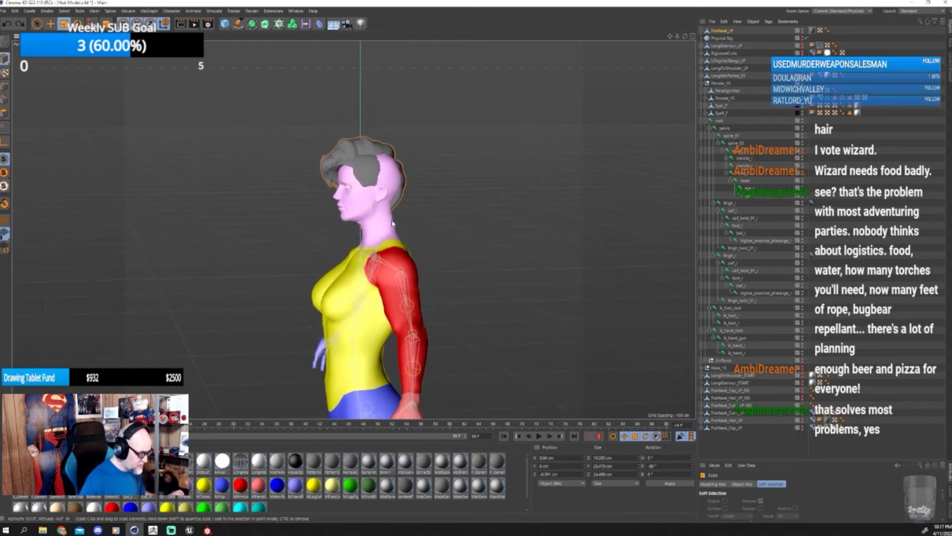
{"action": "left_click_drag", "start_coordinate": [392, 217], "coordinate": [400, 218], "text": "alt"}
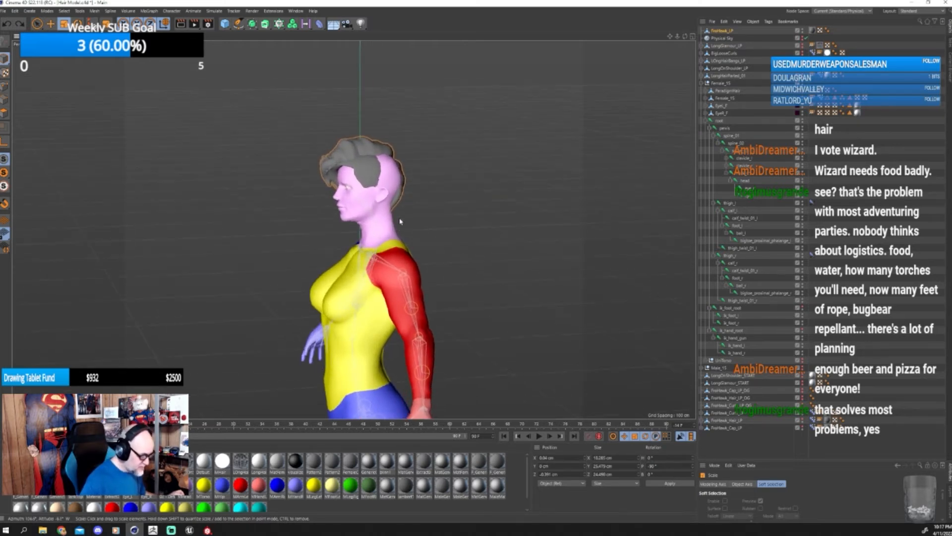
- Bind the FroHawk_LP hair to the head joint of the female skeleton
{"action": "left_click", "coordinate": [716, 31]}
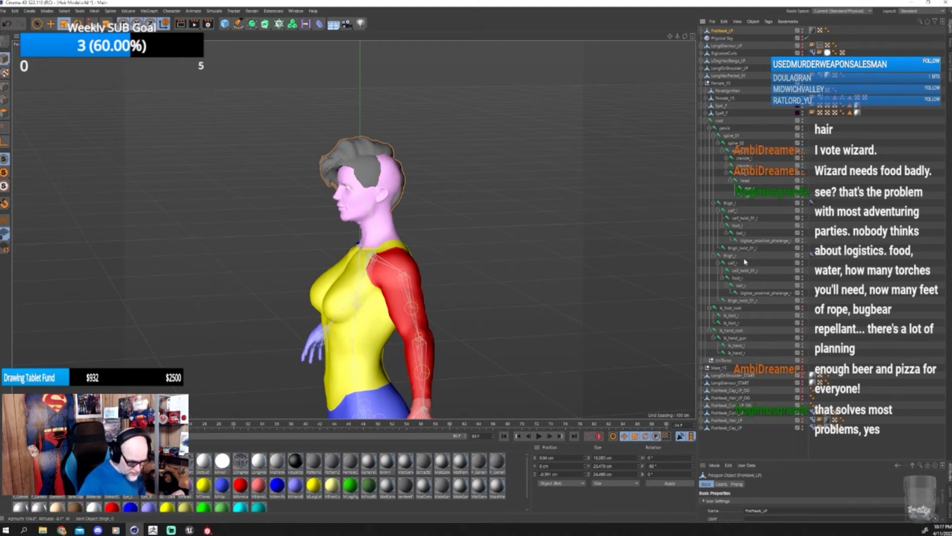
{"action": "left_click", "coordinate": [748, 181], "text": "ctrl"}
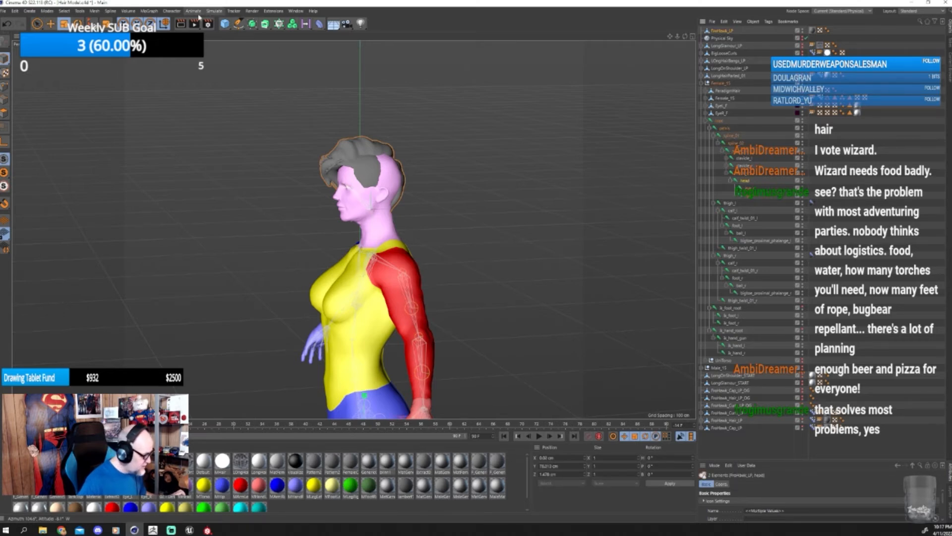
{"action": "left_click", "coordinate": [172, 10]}
{"action": "left_click", "coordinate": [181, 94]}
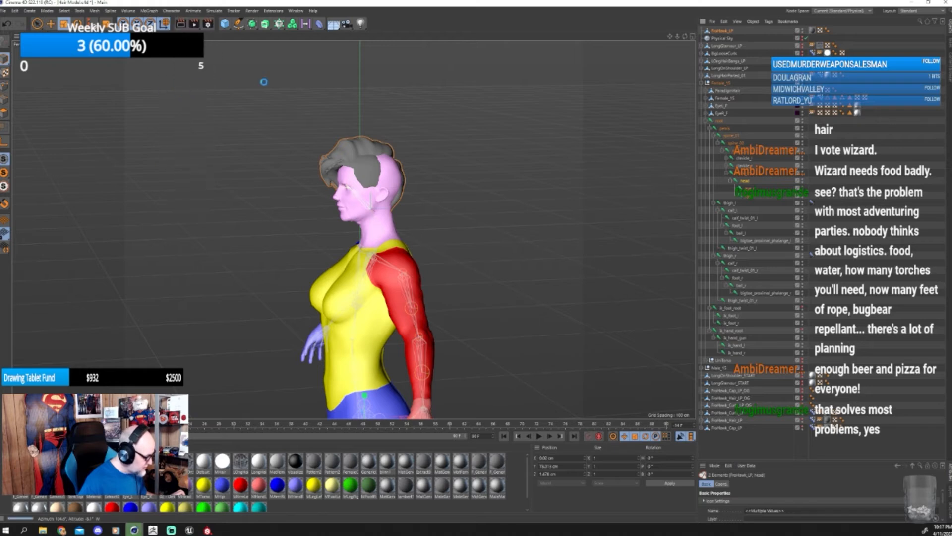
- Open the VAMP vertex map manager and set the FroHawk_LP hair as its transfer target
{"action": "left_click", "coordinate": [722, 31]}
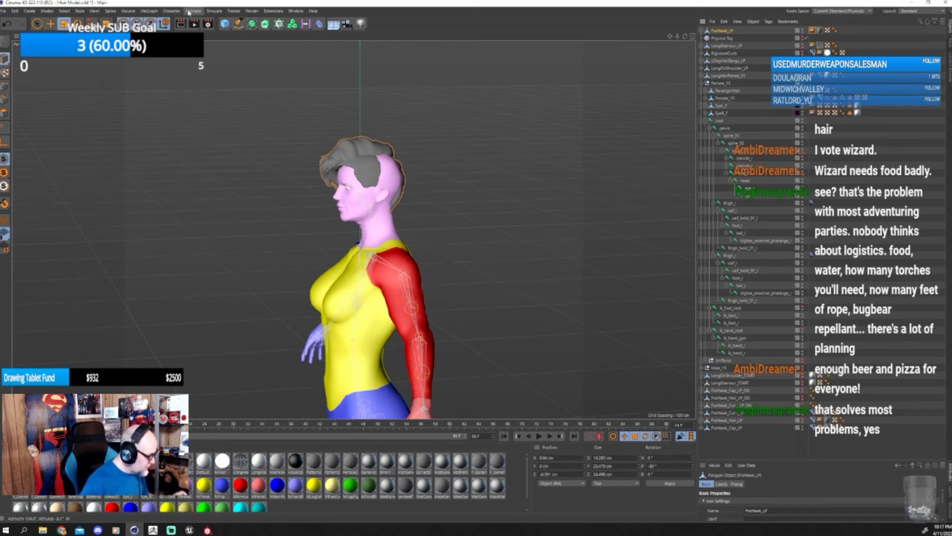
{"action": "left_click", "coordinate": [172, 10]}
{"action": "mouse_move", "coordinate": [185, 31]}
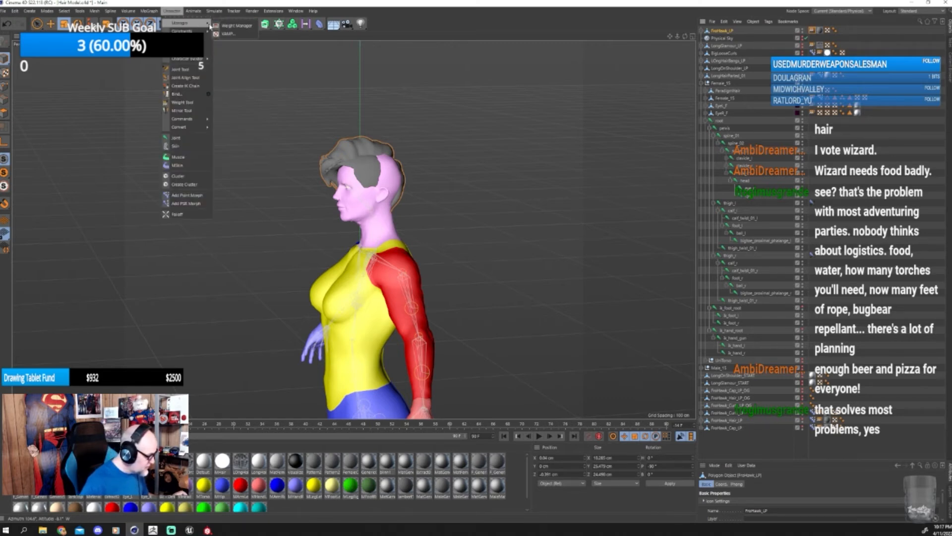
{"action": "left_click", "coordinate": [227, 31]}
{"action": "left_click_drag", "start_coordinate": [284, 29], "coordinate": [554, 94]}
{"action": "left_click", "coordinate": [710, 32]}
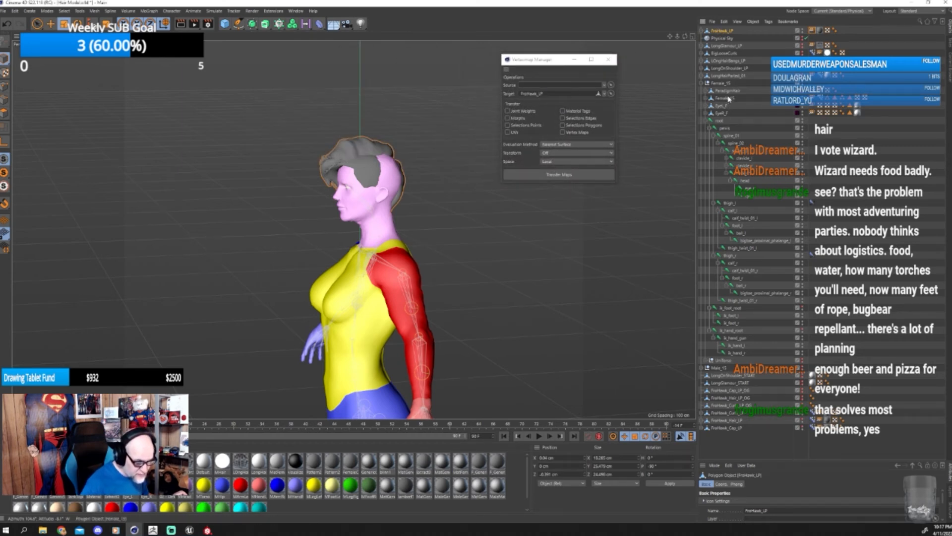
- Transfer only the morphs from the Female_15 body mesh to FroHawk_LP, using it as the source, and close the manager
{"action": "left_click", "coordinate": [725, 98]}
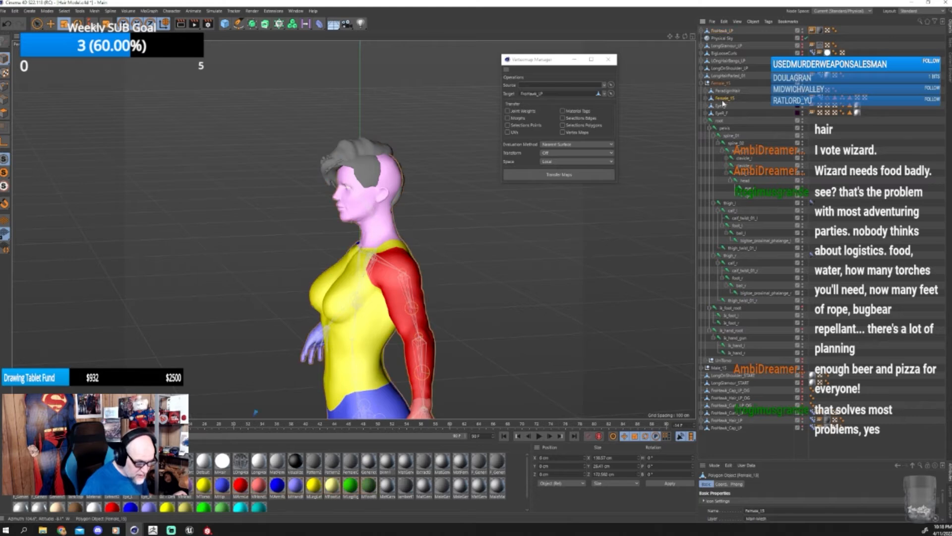
{"action": "left_click", "coordinate": [509, 118]}
{"action": "left_click", "coordinate": [536, 175]}
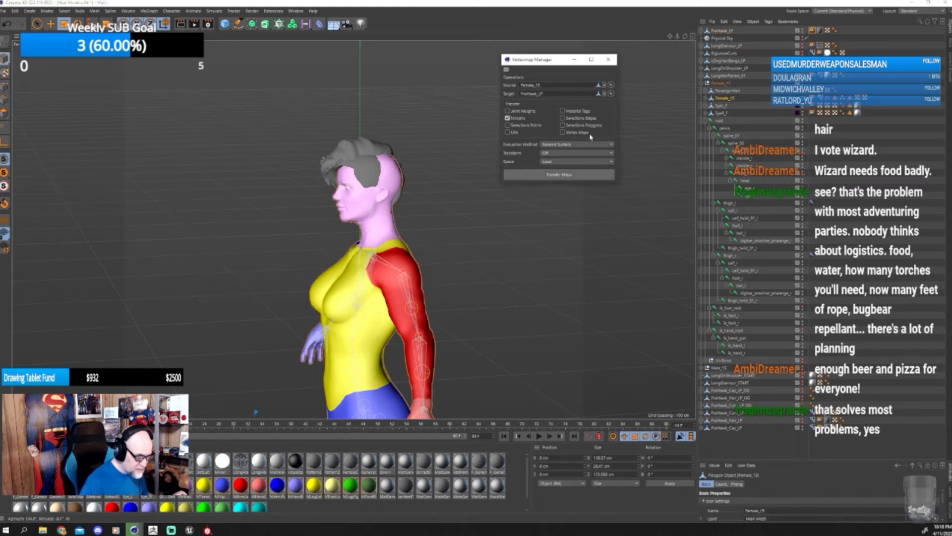
{"action": "left_click", "coordinate": [608, 59]}
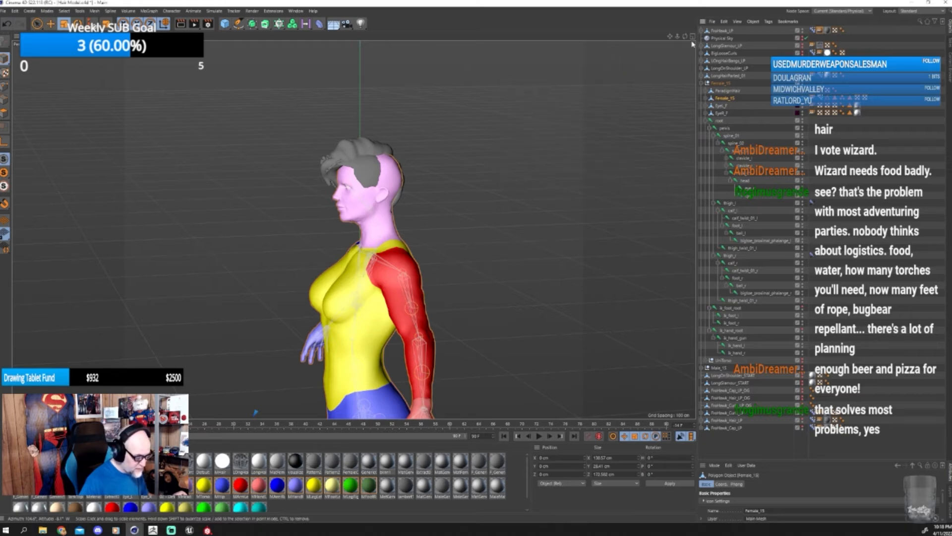
- Start an FBX export of the FroHawk_LP hair together with the female skeleton's root joint
{"action": "left_click", "coordinate": [715, 31]}
{"action": "left_click", "coordinate": [722, 122], "text": "ctrl"}
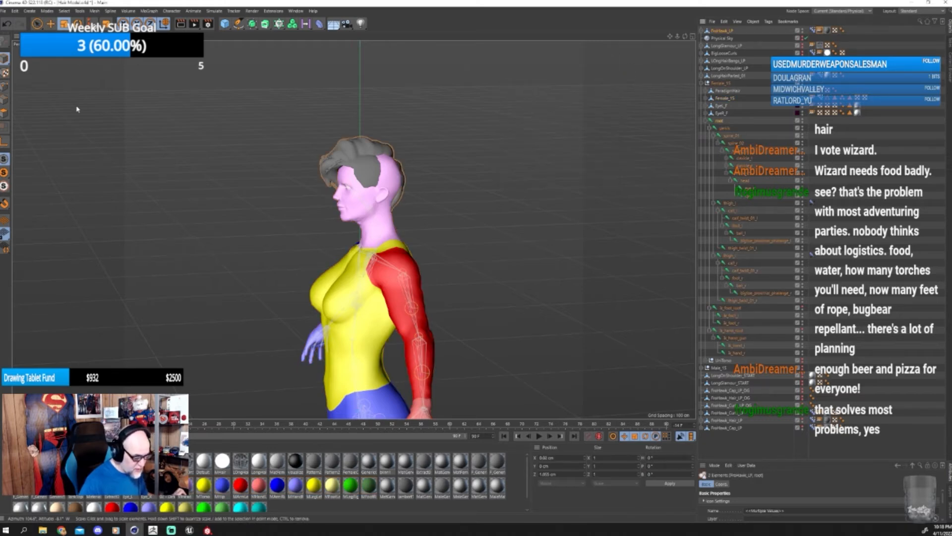
{"action": "left_click", "coordinate": [6, 11]}
{"action": "mouse_move", "coordinate": [35, 160]}
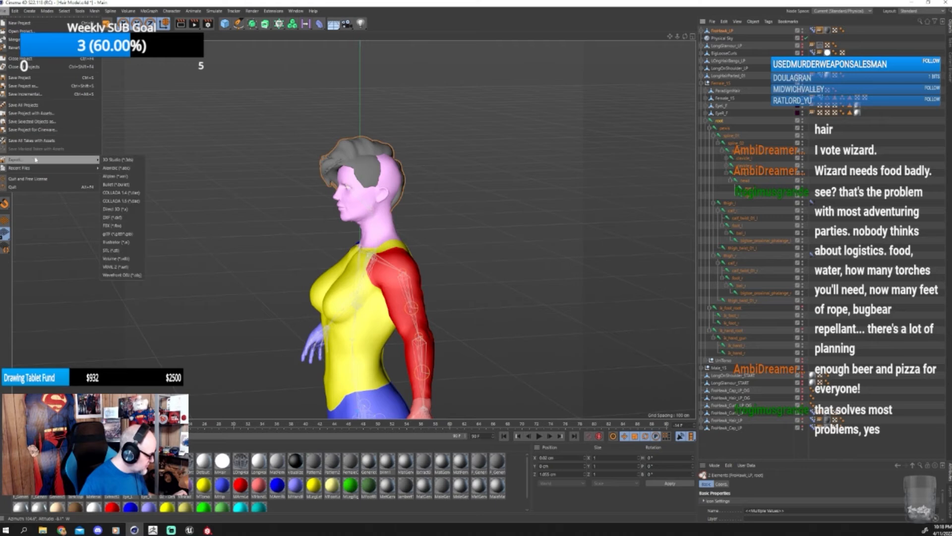
{"action": "left_click", "coordinate": [113, 226]}
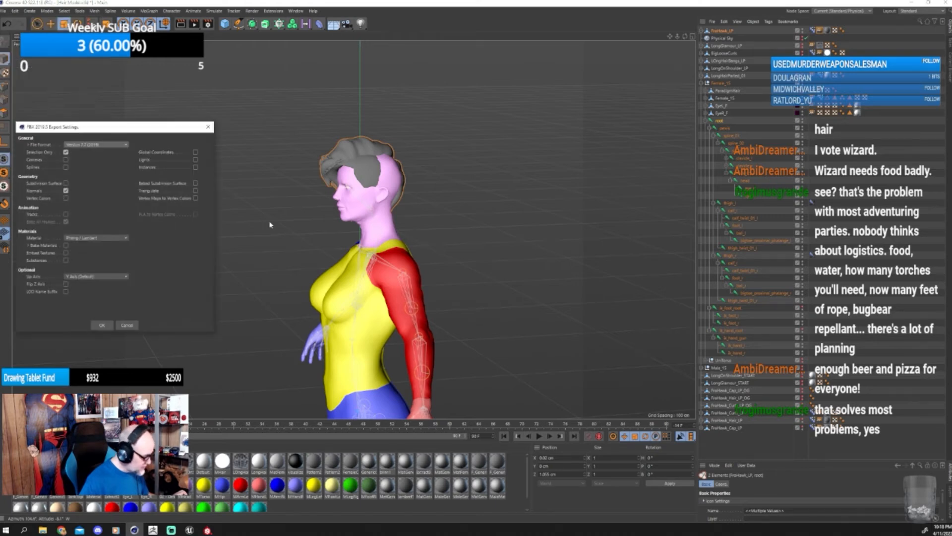
- Accept the FBX export settings and browse to the model export subfolder inside the FroHawk Female hair folder
{"action": "left_click", "coordinate": [102, 324]}
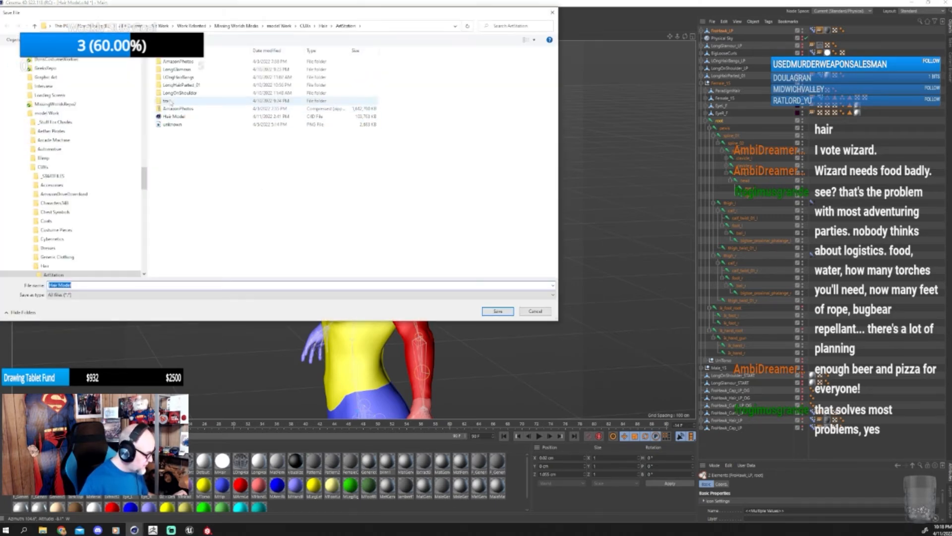
{"action": "left_click", "coordinate": [171, 101]}
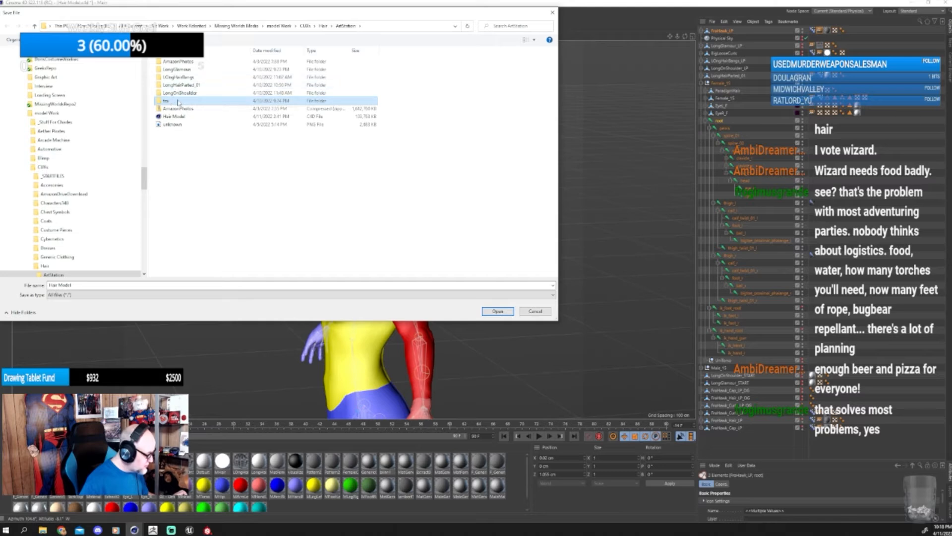
{"action": "left_click", "coordinate": [325, 26]}
{"action": "double_click", "coordinate": [171, 85]}
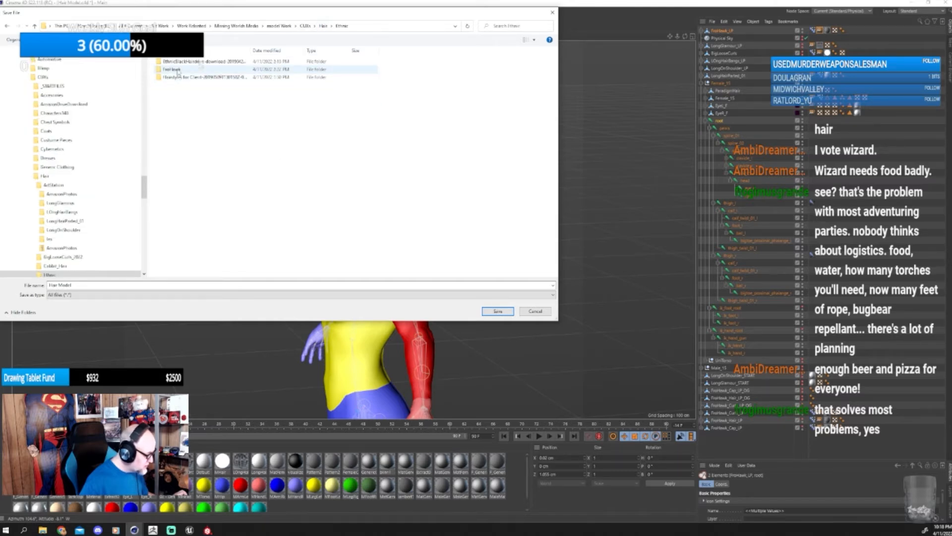
{"action": "double_click", "coordinate": [177, 69]}
{"action": "double_click", "coordinate": [171, 61]}
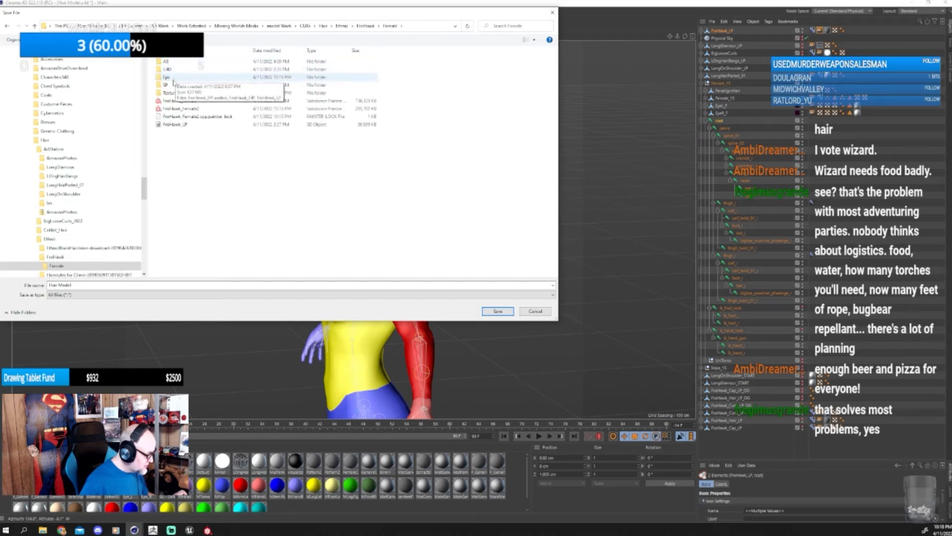
{"action": "left_click", "coordinate": [174, 78]}
{"action": "double_click", "coordinate": [173, 78]}
- Create a new subfolder in the export location and save the FBX there as FroHawk_LP
{"action": "right_click", "coordinate": [277, 182]}
{"action": "mouse_move", "coordinate": [342, 287]}
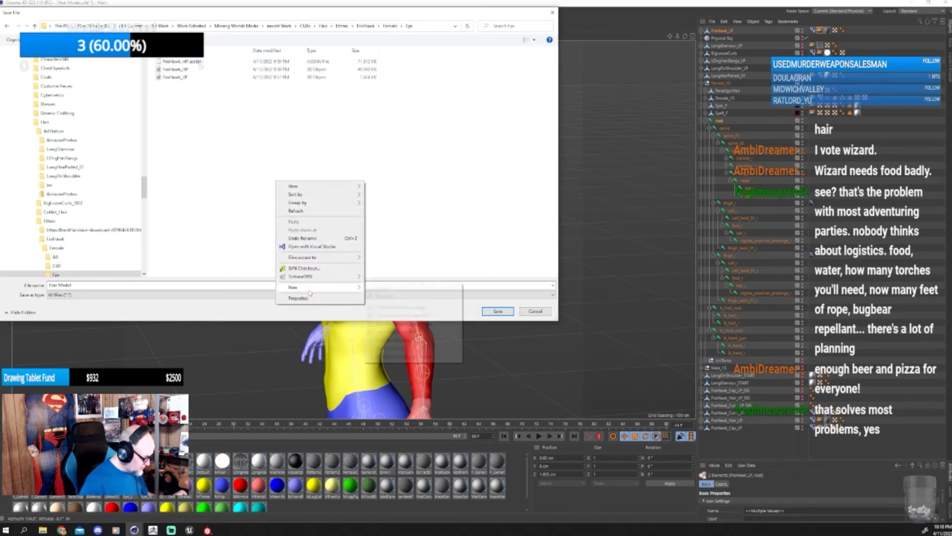
{"action": "left_click", "coordinate": [384, 288]}
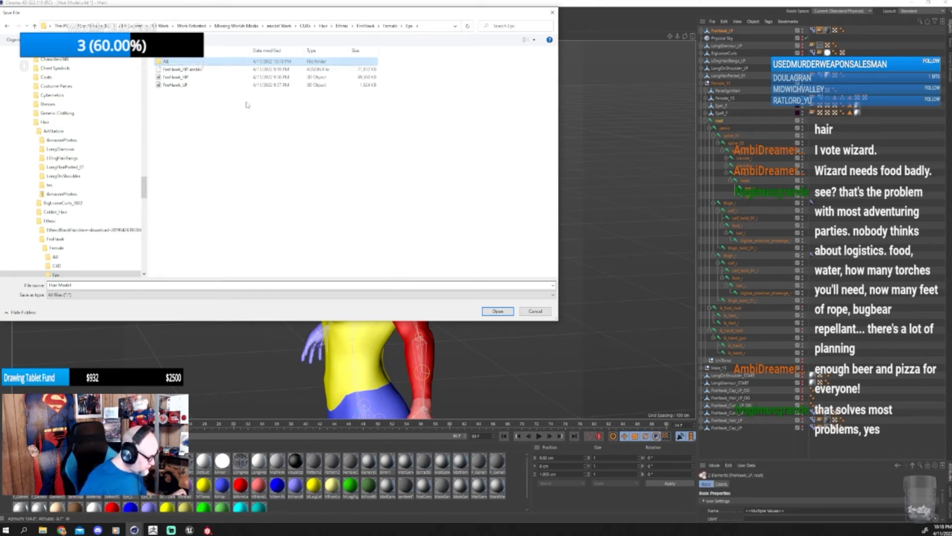
{"action": "double_click", "coordinate": [217, 62]}
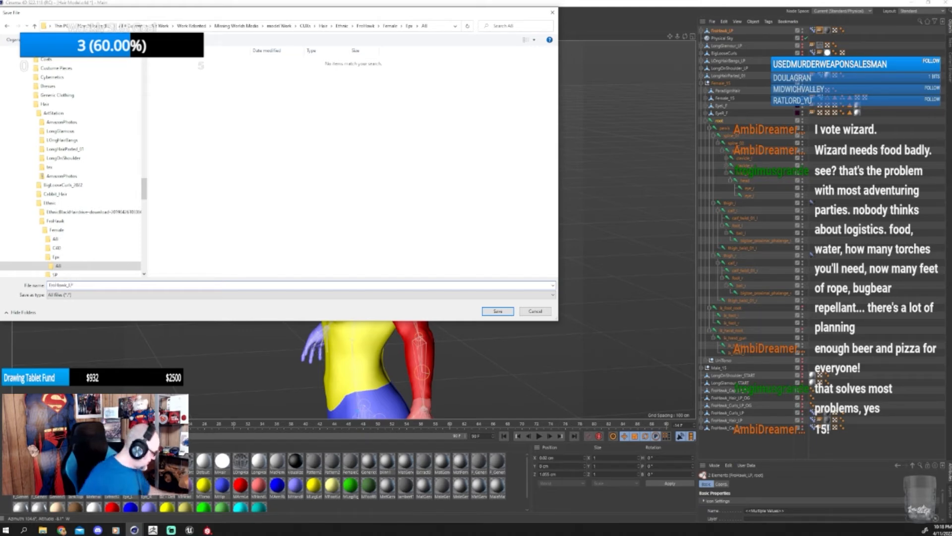
{"action": "left_click", "coordinate": [498, 311]}
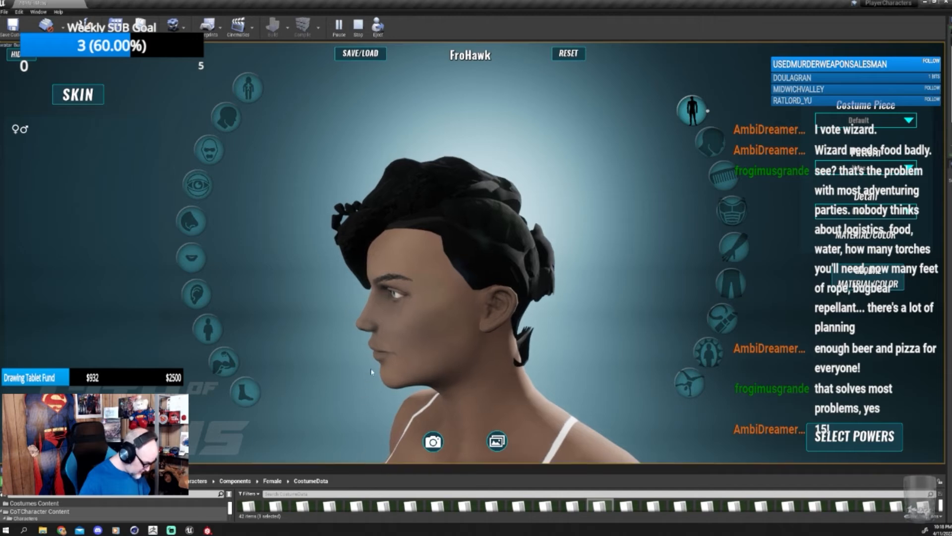
- Switch to Unreal Editor, enlarge the asset browser area and open the Female > CostumeParts > Hair > FroHawk folder
{"action": "left_click_drag", "start_coordinate": [372, 466], "coordinate": [372, 369]}
{"action": "left_click", "coordinate": [274, 387]}
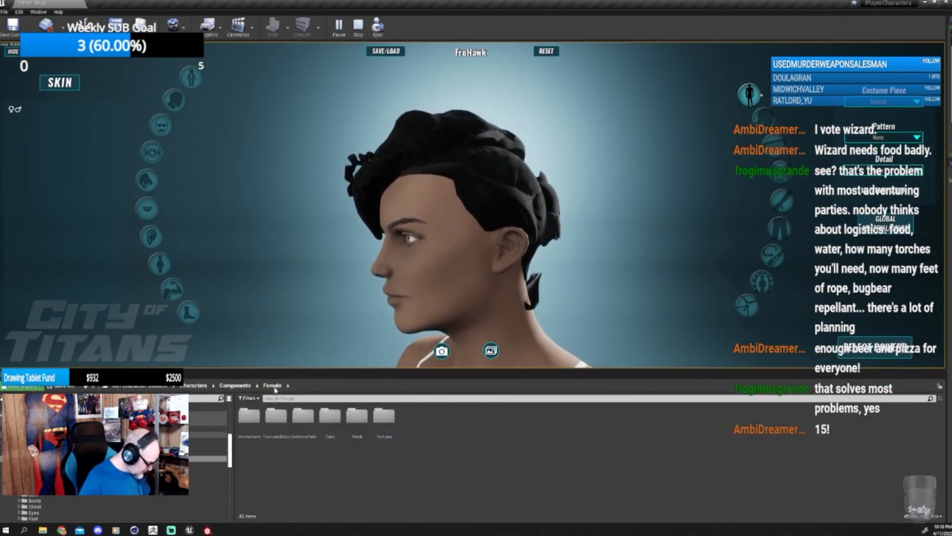
{"action": "double_click", "coordinate": [286, 418]}
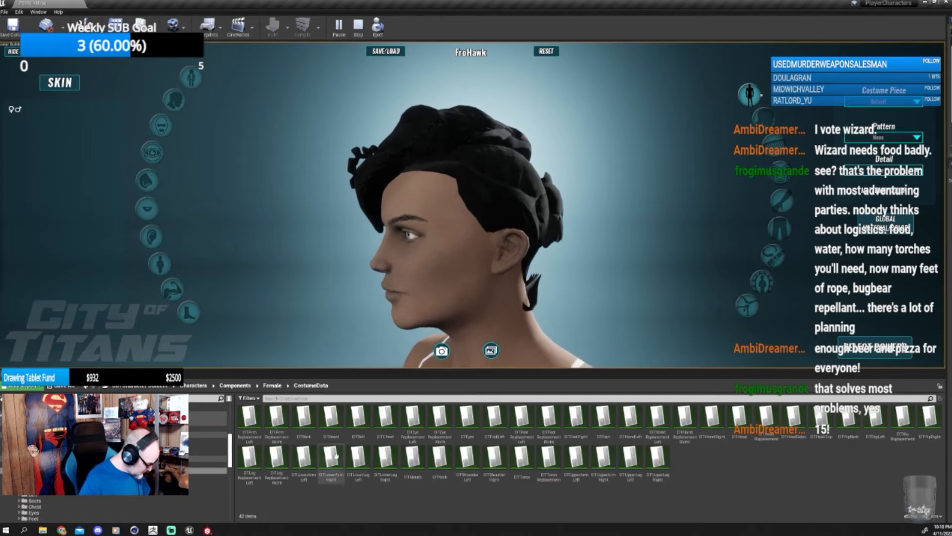
{"action": "left_click", "coordinate": [268, 386]}
{"action": "double_click", "coordinate": [317, 419]}
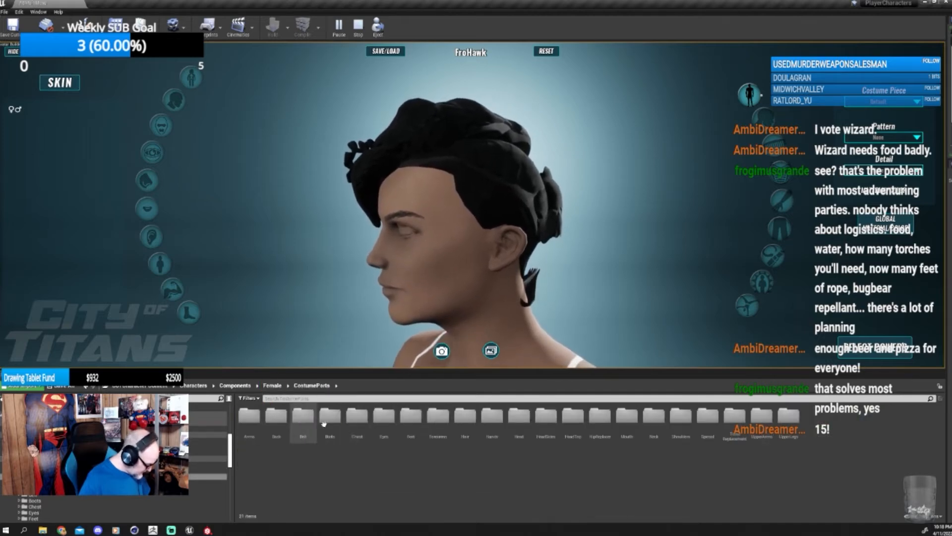
{"action": "double_click", "coordinate": [461, 417]}
{"action": "double_click", "coordinate": [330, 417]}
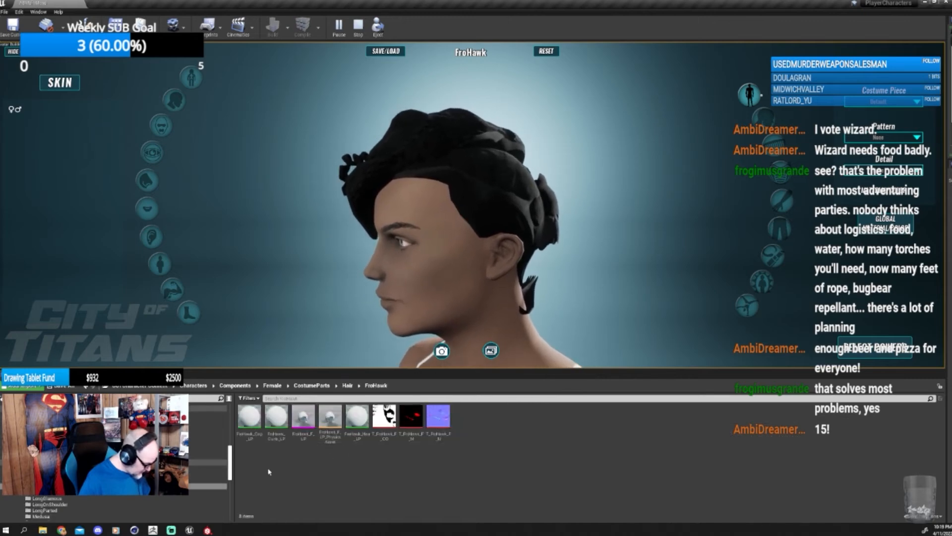
- Locate the FroHawk_F_LP model file under the FroHawk Female folder in File Explorer, then return to Unreal Editor
{"action": "mouse_move", "coordinate": [60, 530]}
{"action": "left_click", "coordinate": [183, 499]}
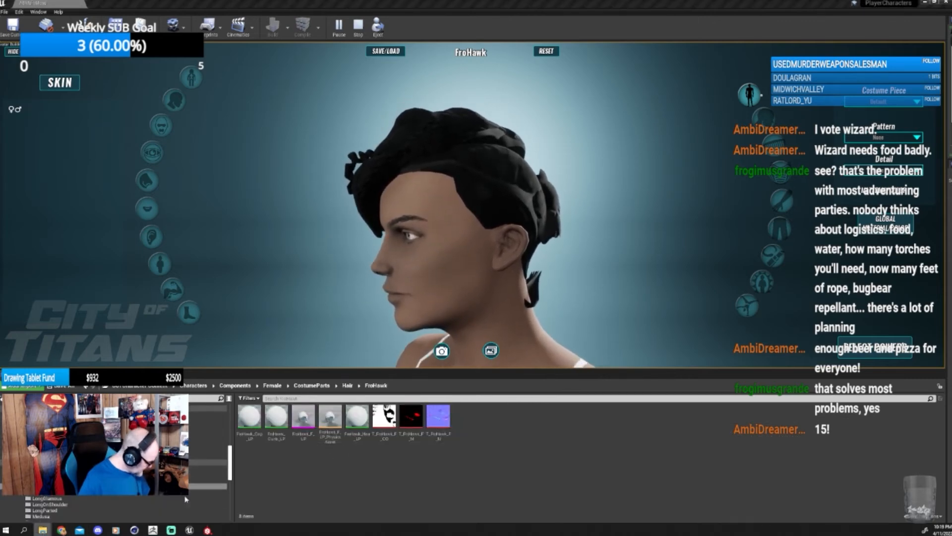
{"action": "left_click", "coordinate": [620, 169]}
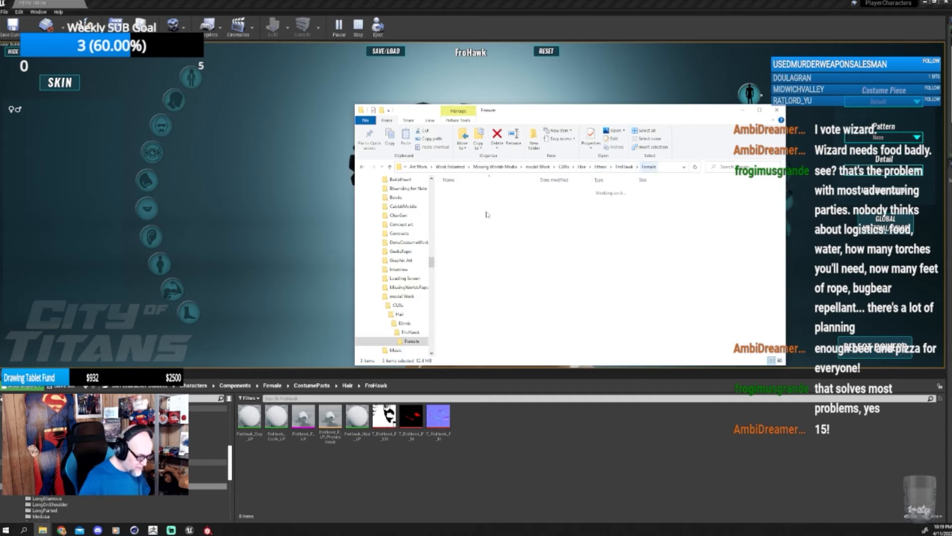
{"action": "double_click", "coordinate": [454, 191]}
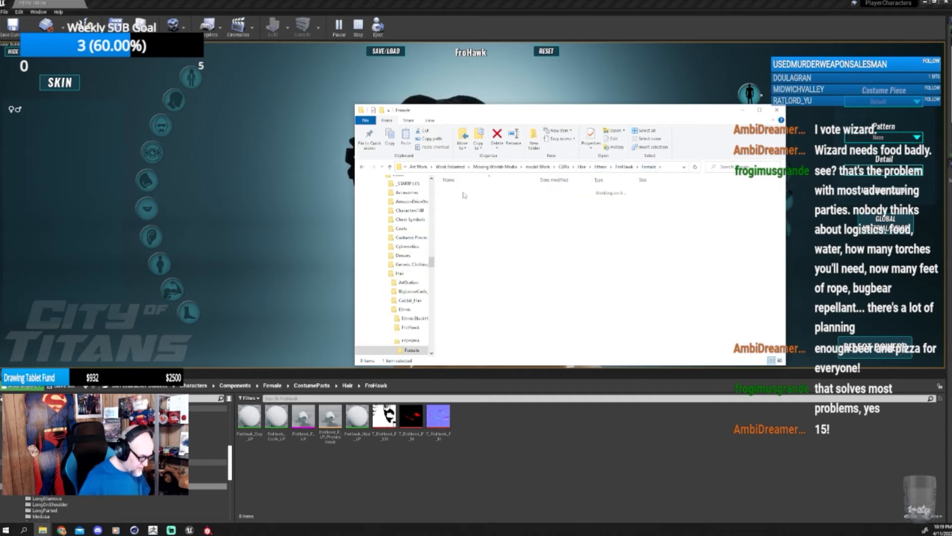
{"action": "left_click_drag", "start_coordinate": [464, 191], "coordinate": [478, 349]}
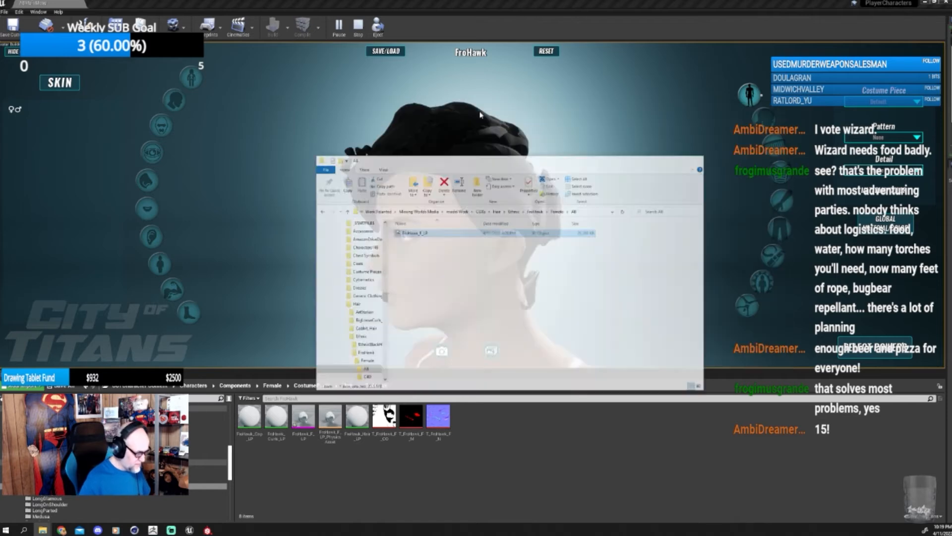
{"action": "key", "text": "super+Down"}
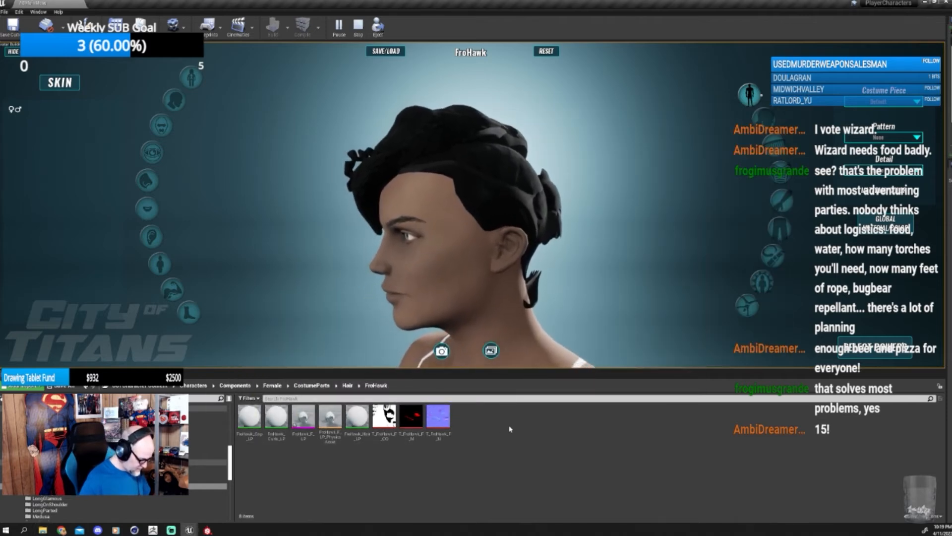
- Check the FroHawk row in the hair data table, minimize the table and save all modified assets
{"action": "left_click_drag", "start_coordinate": [599, 276], "coordinate": [585, 208]}
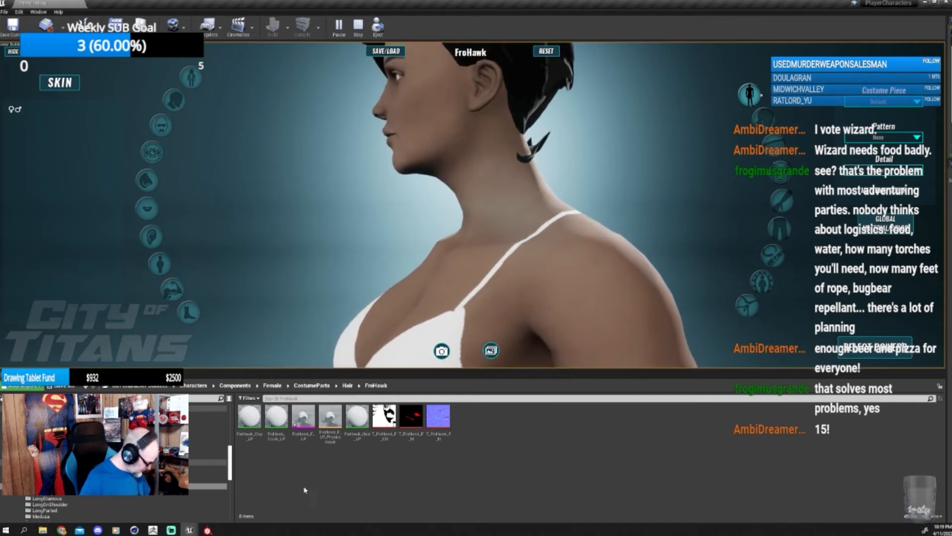
{"action": "left_click", "coordinate": [190, 529]}
{"action": "left_click", "coordinate": [235, 503]}
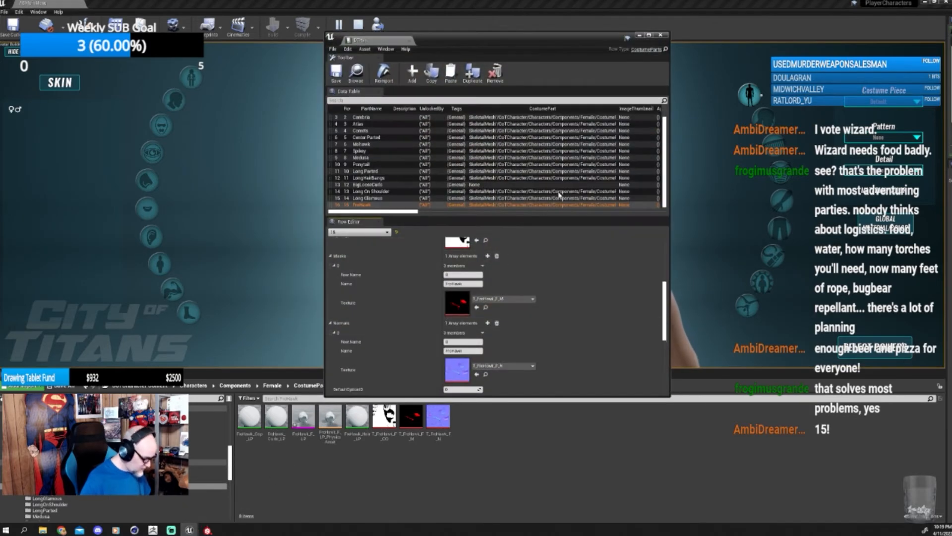
{"action": "left_click", "coordinate": [639, 35]}
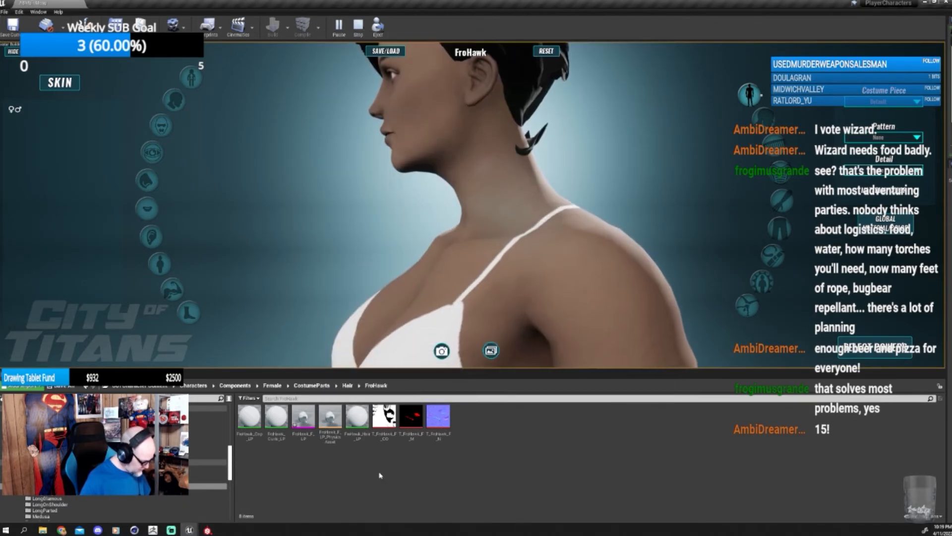
{"action": "left_click", "coordinate": [62, 385]}
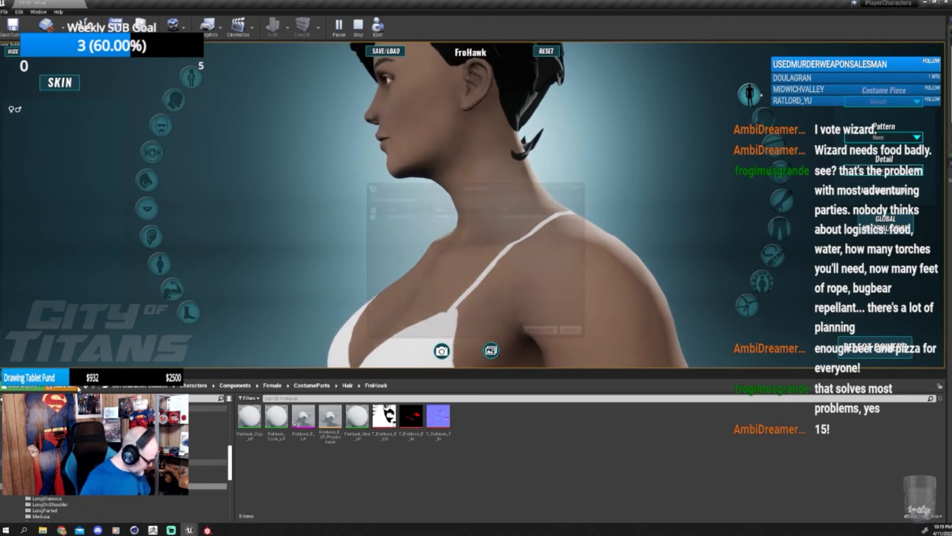
{"action": "left_click", "coordinate": [551, 333]}
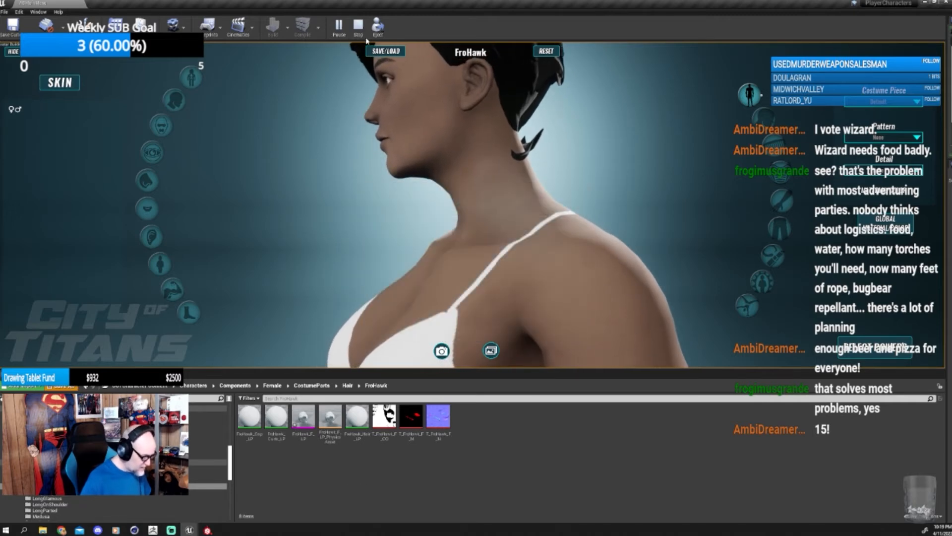
- Reload the saved FroHawk character in the running character creator and reopen the saved character list
{"action": "left_click", "coordinate": [387, 51]}
{"action": "left_click", "coordinate": [258, 83]}
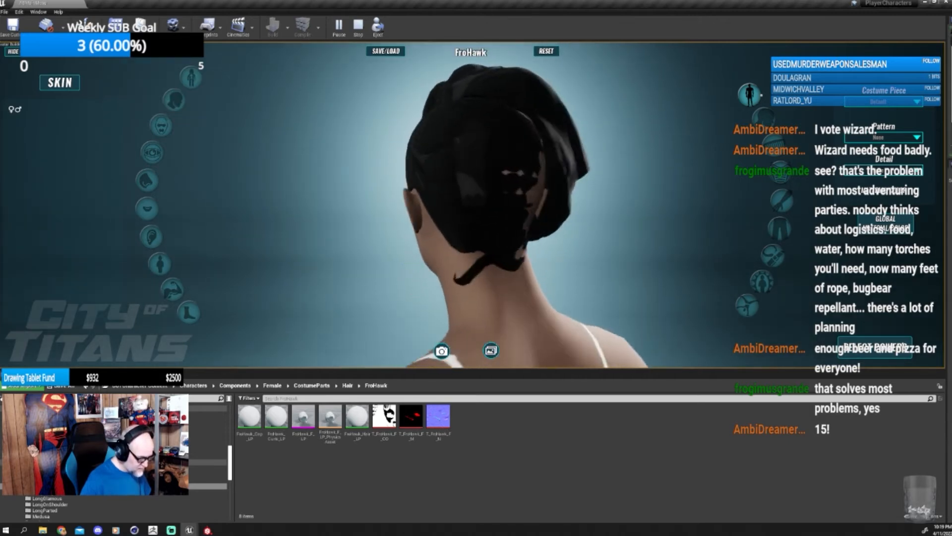
{"action": "left_click", "coordinate": [386, 51]}
{"action": "left_click", "coordinate": [222, 88]}
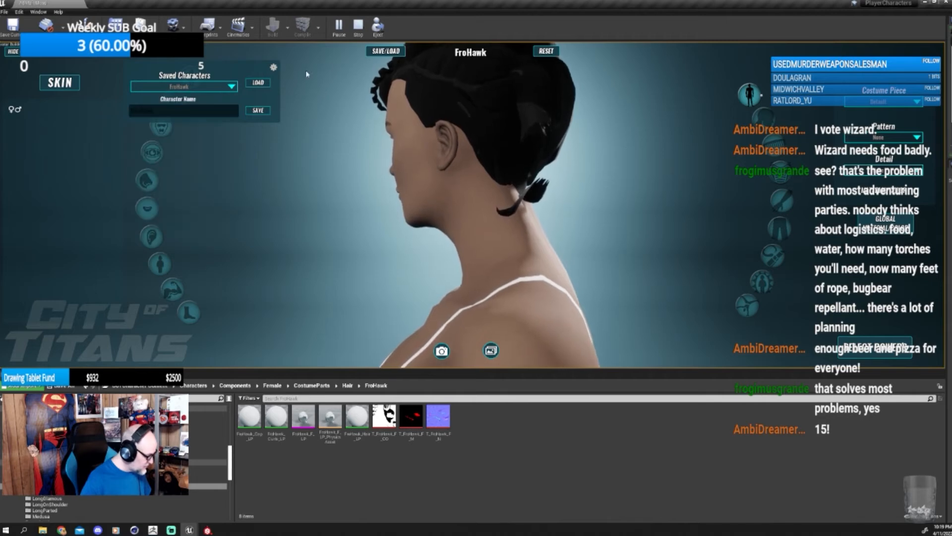
- Restart the play session and start a new character from the game's main menu
{"action": "left_click", "coordinate": [358, 26]}
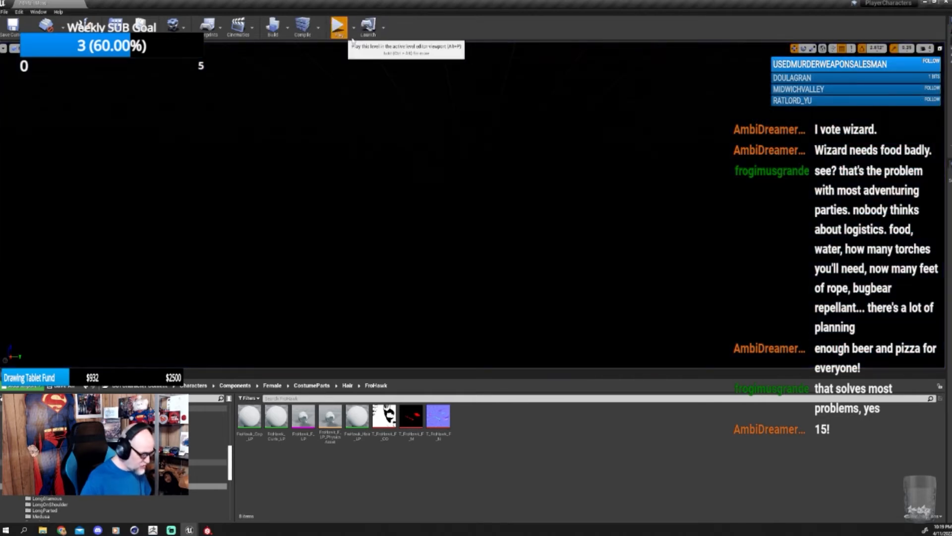
{"action": "left_click", "coordinate": [338, 28]}
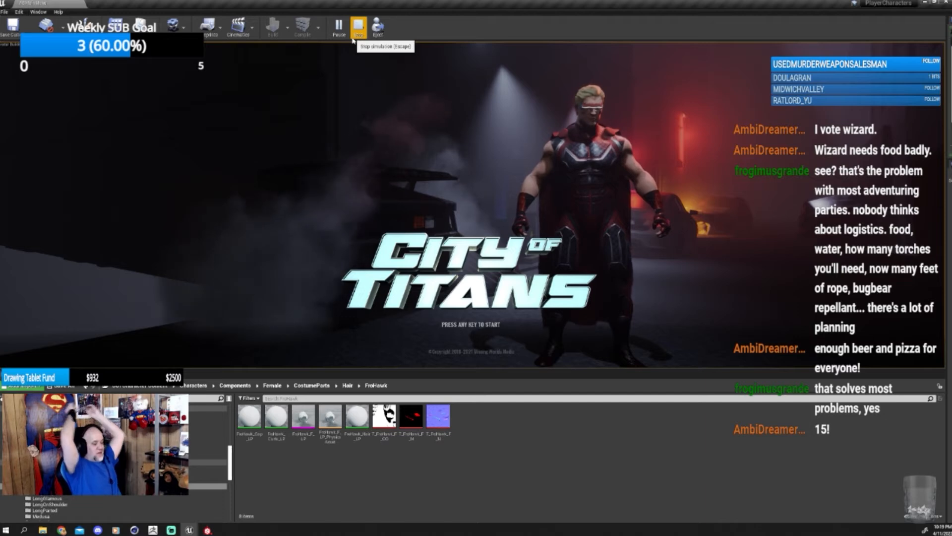
{"action": "left_click", "coordinate": [462, 311]}
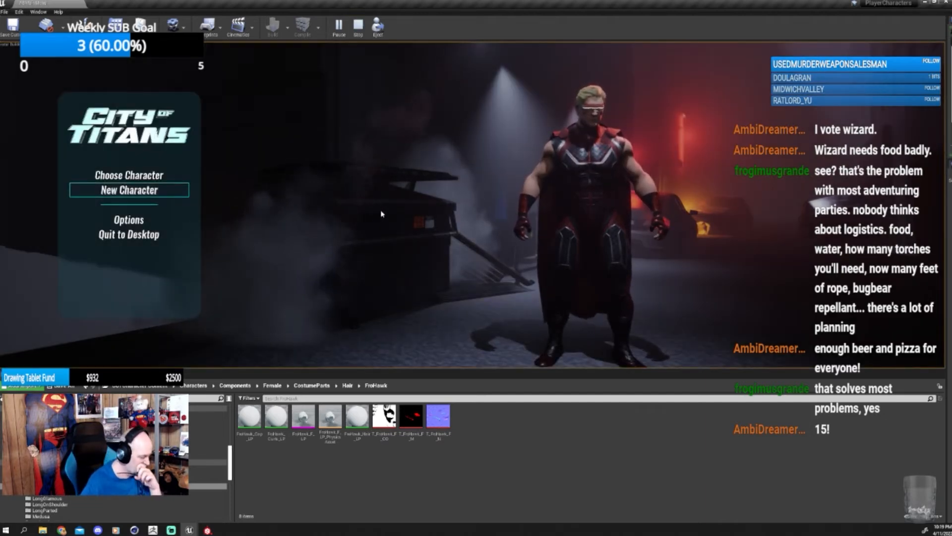
{"action": "left_click", "coordinate": [180, 193]}
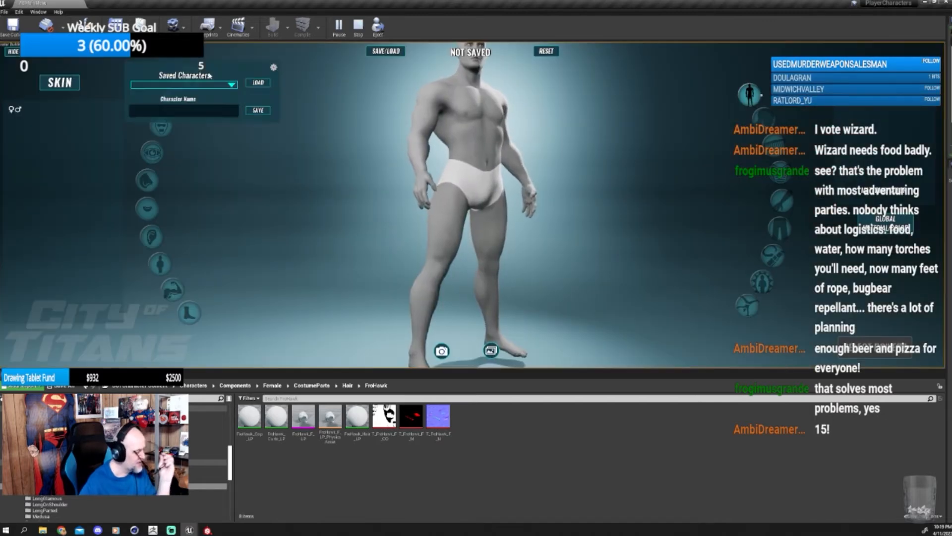
- Load the FroHawk character from the saved characters list
{"action": "left_click", "coordinate": [194, 84]}
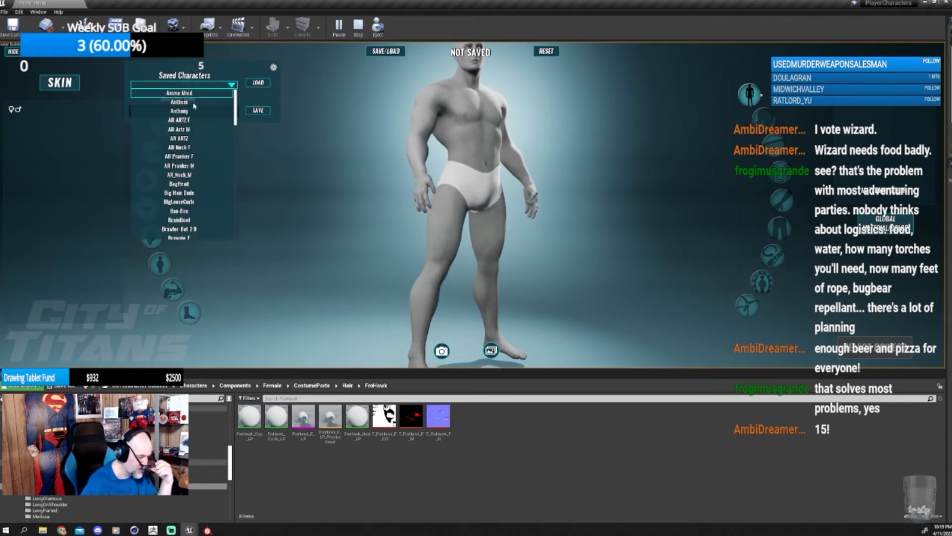
{"action": "scroll", "coordinate": [183, 161], "scroll_direction": "down", "scroll_amount": 5}
{"action": "scroll", "coordinate": [184, 169], "scroll_direction": "down", "scroll_amount": 5}
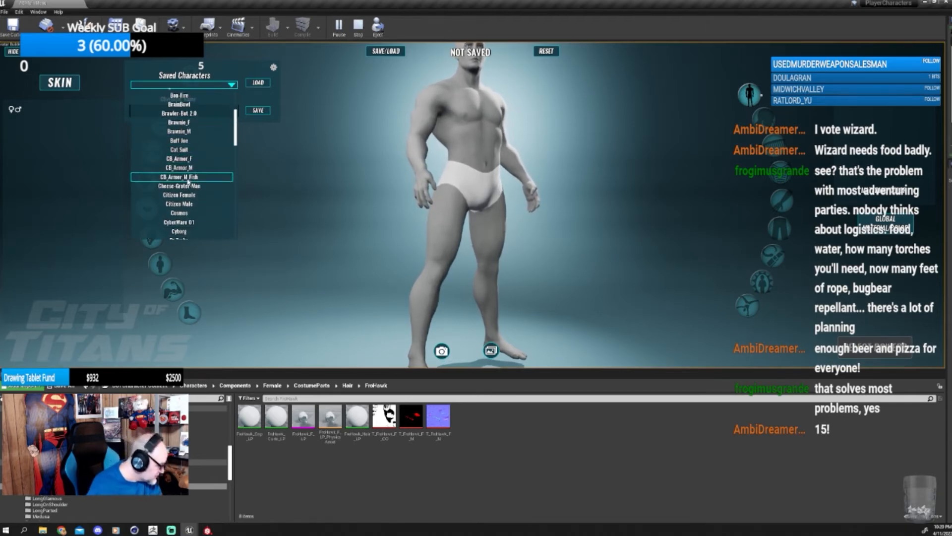
{"action": "scroll", "coordinate": [188, 188], "scroll_direction": "down", "scroll_amount": 1}
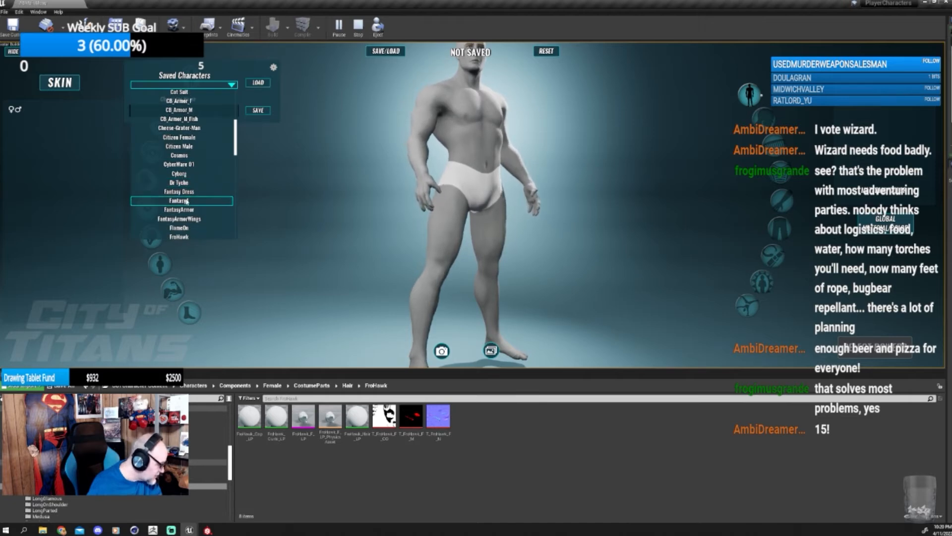
{"action": "scroll", "coordinate": [187, 201], "scroll_direction": "down", "scroll_amount": 2}
{"action": "left_click", "coordinate": [186, 219]}
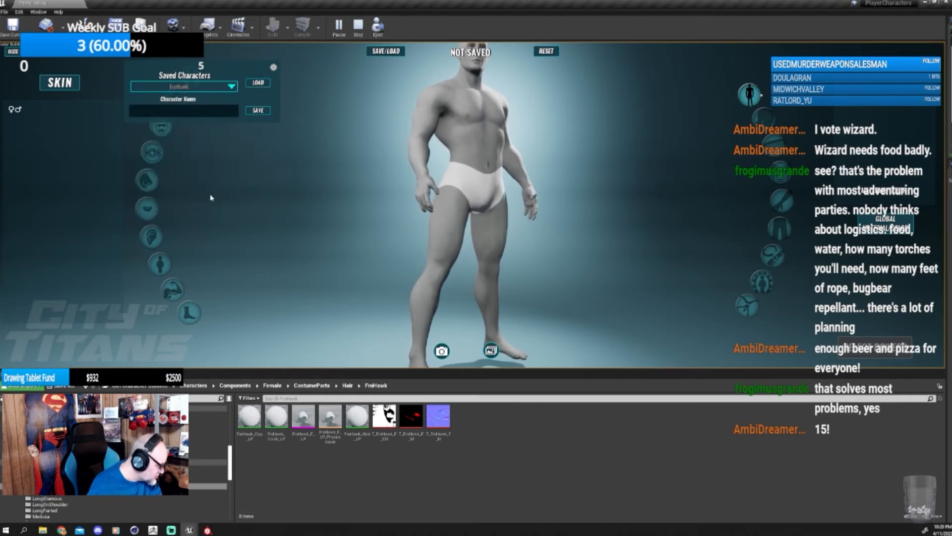
{"action": "left_click", "coordinate": [259, 83]}
- Inspect the FroHawk hairstyle on the character from the back and the side
{"action": "left_click_drag", "start_coordinate": [538, 132], "coordinate": [397, 173]}
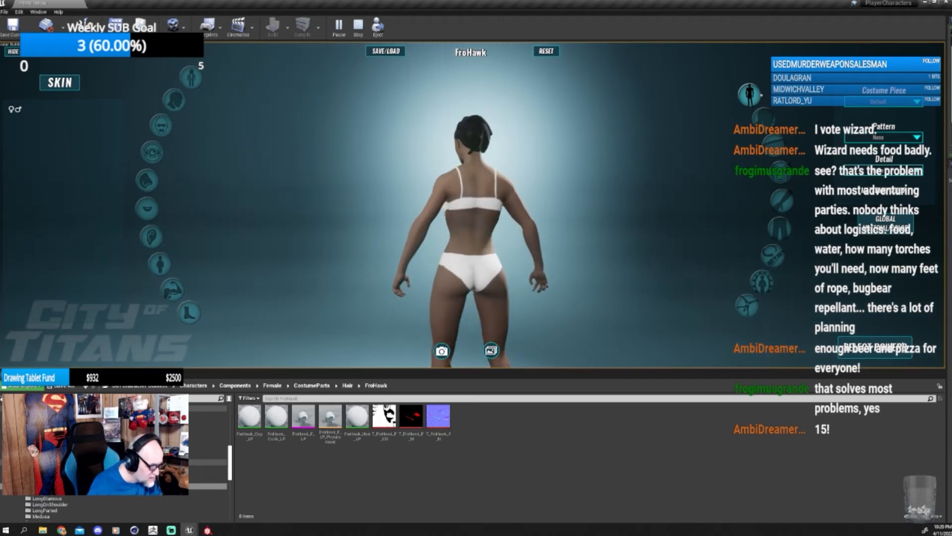
{"action": "scroll", "coordinate": [475, 125], "scroll_direction": "up", "scroll_amount": 3}
{"action": "scroll", "coordinate": [475, 125], "scroll_direction": "up", "scroll_amount": 5}
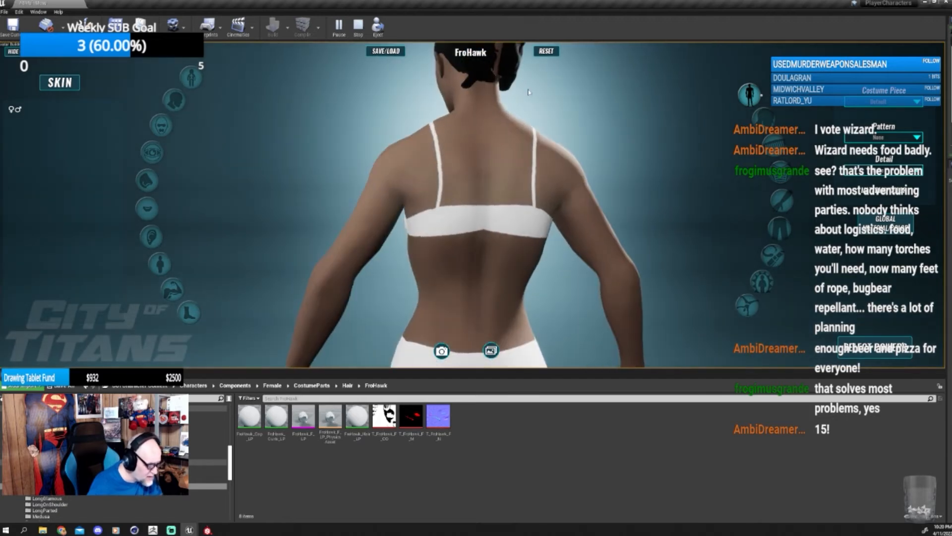
{"action": "left_click_drag", "start_coordinate": [475, 199], "coordinate": [580, 157]}
{"action": "left_click_drag", "start_coordinate": [461, 162], "coordinate": [503, 140]}
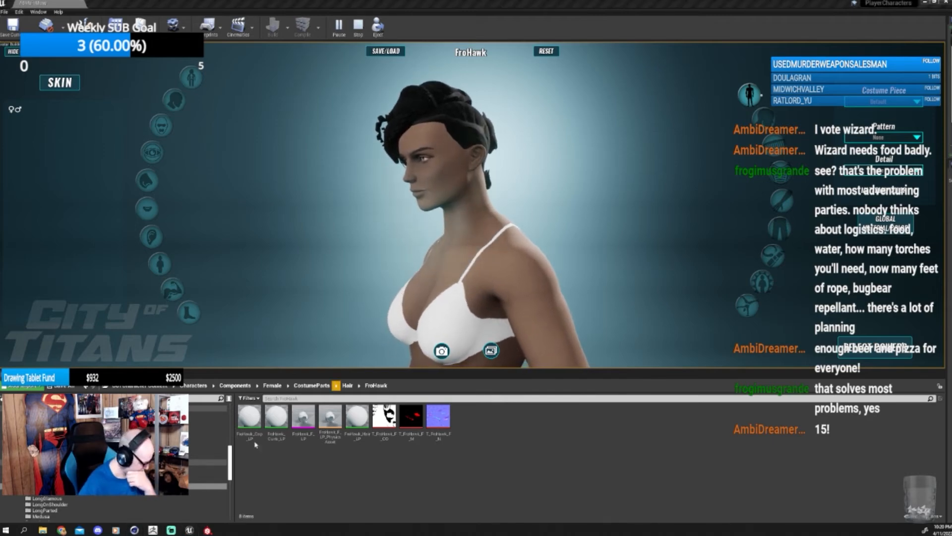
- Switch to Cinema 4D and delete the Weight tag from the FroHawk_LP hair object
{"action": "key", "text": "alt+Tab"}
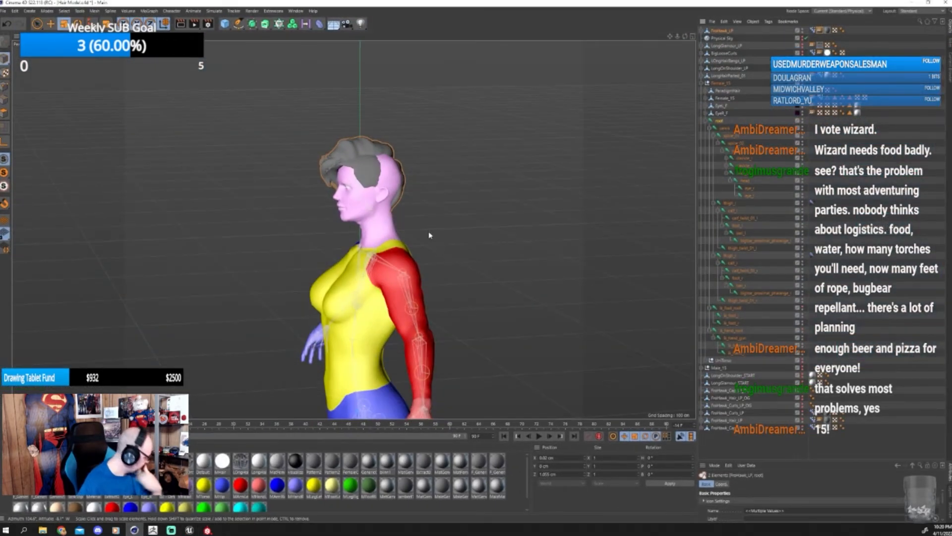
{"action": "left_click", "coordinate": [715, 34]}
{"action": "left_click_drag", "start_coordinate": [447, 221], "coordinate": [386, 170], "text": "alt"}
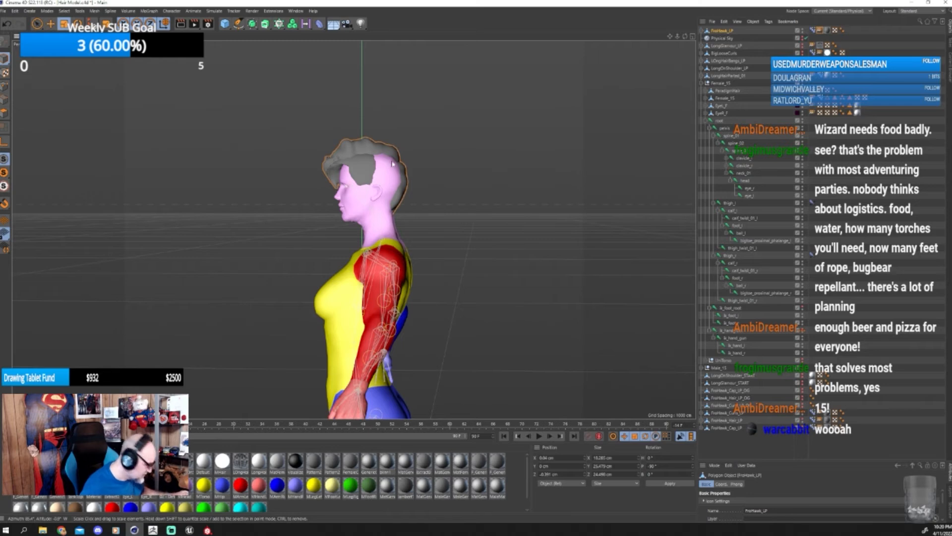
{"action": "left_click", "coordinate": [50, 25]}
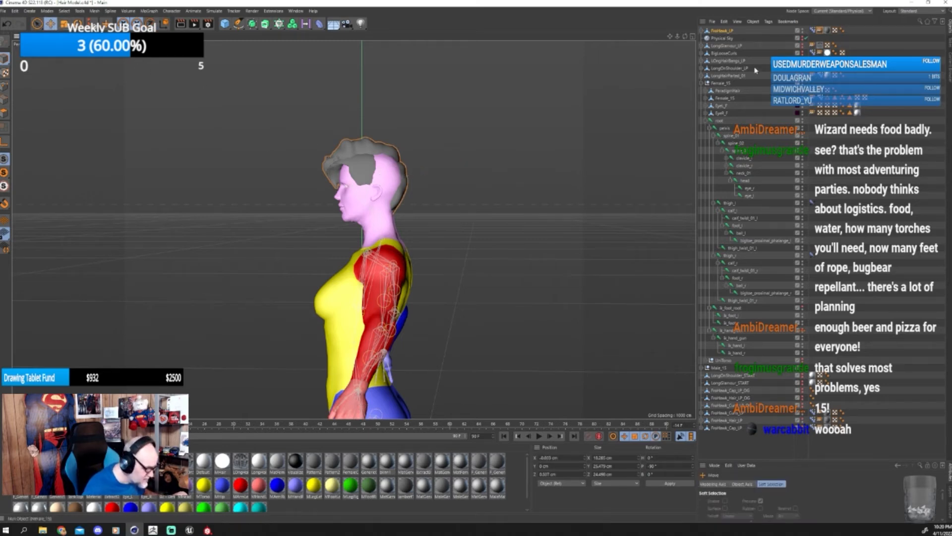
{"action": "left_click", "coordinate": [819, 31]}
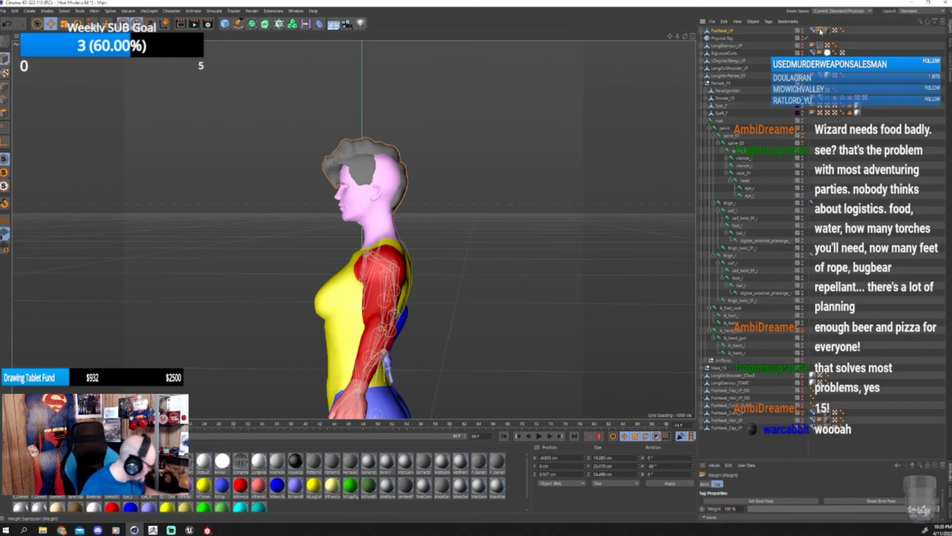
{"action": "left_click", "coordinate": [654, 94]}
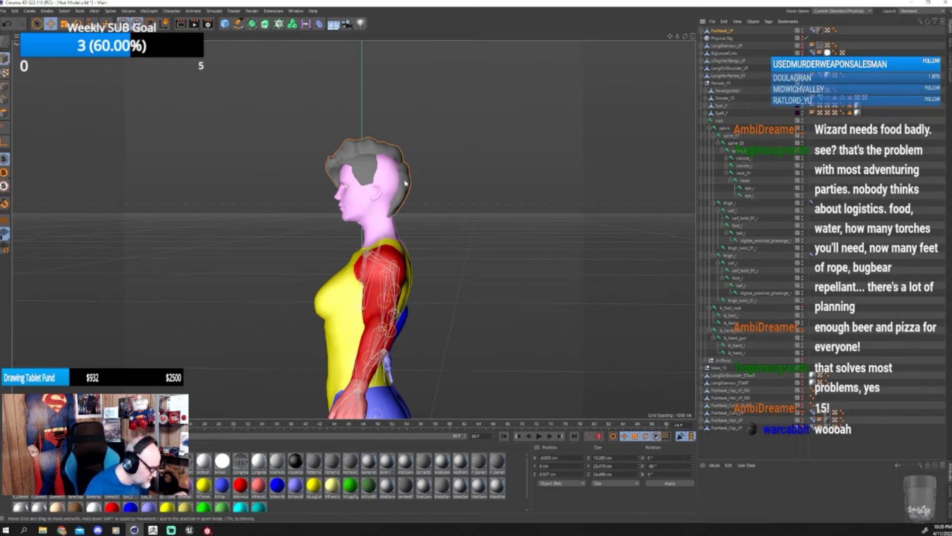
- Nudge the FroHawk_LP hair about 1 cm backward and slightly sideways to centre it on the female head
{"action": "left_click_drag", "start_coordinate": [409, 184], "coordinate": [408, 182]}
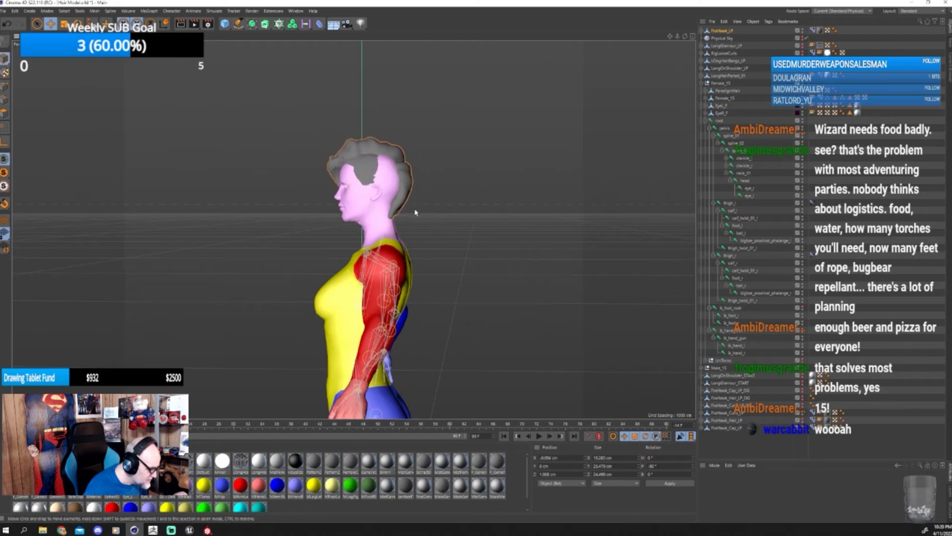
{"action": "left_click_drag", "start_coordinate": [437, 227], "coordinate": [539, 230], "text": "alt"}
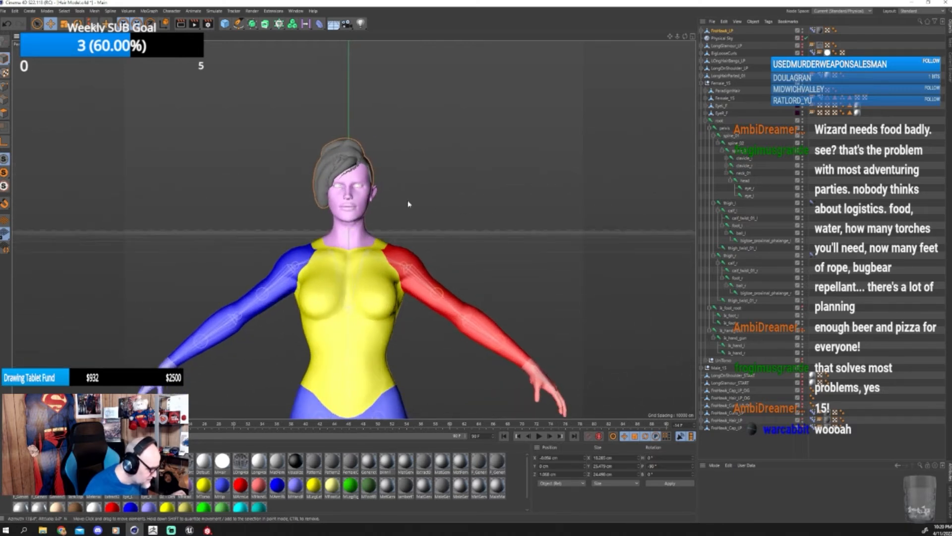
{"action": "left_click_drag", "start_coordinate": [362, 182], "coordinate": [366, 182]}
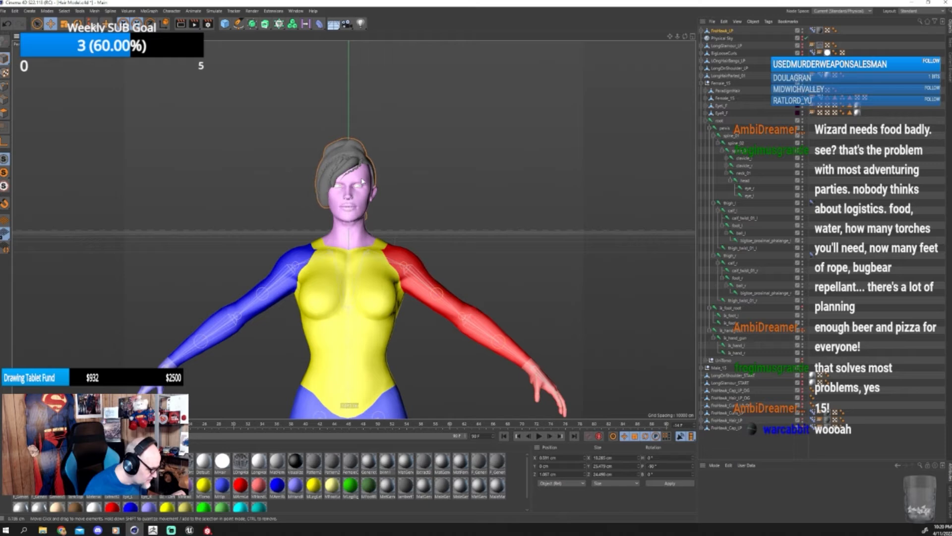
{"action": "left_click_drag", "start_coordinate": [381, 182], "coordinate": [452, 183], "text": "alt"}
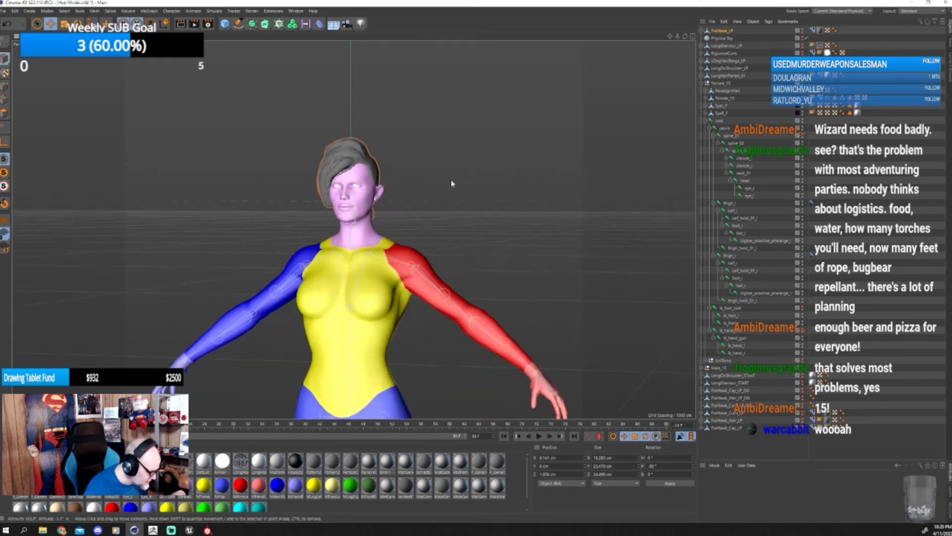
- Scale the FroHawk_LP hair slightly wider along the X axis
{"action": "left_click", "coordinate": [63, 23]}
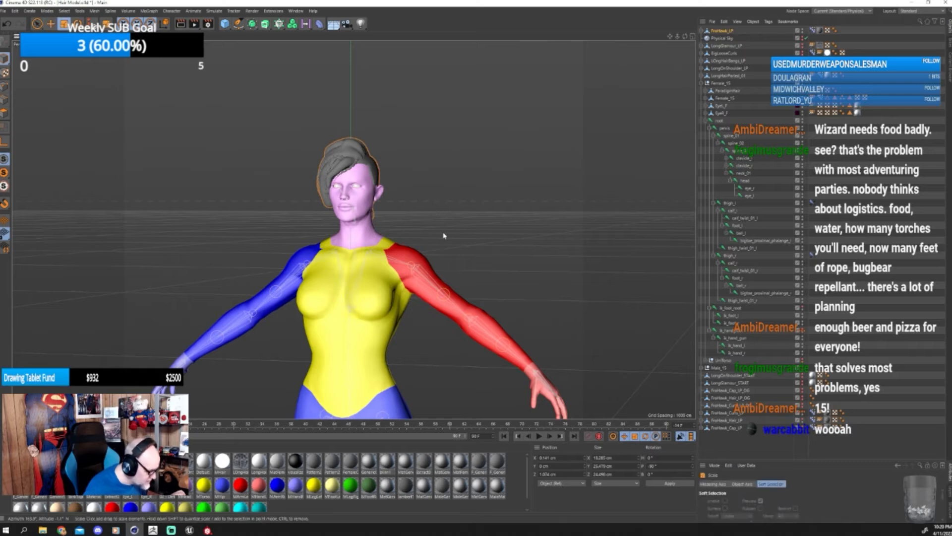
{"action": "left_click_drag", "start_coordinate": [443, 236], "coordinate": [440, 252], "text": "alt"}
{"action": "scroll", "coordinate": [437, 248], "scroll_direction": "up", "scroll_amount": 1}
{"action": "scroll", "coordinate": [430, 237], "scroll_direction": "down", "scroll_amount": 4}
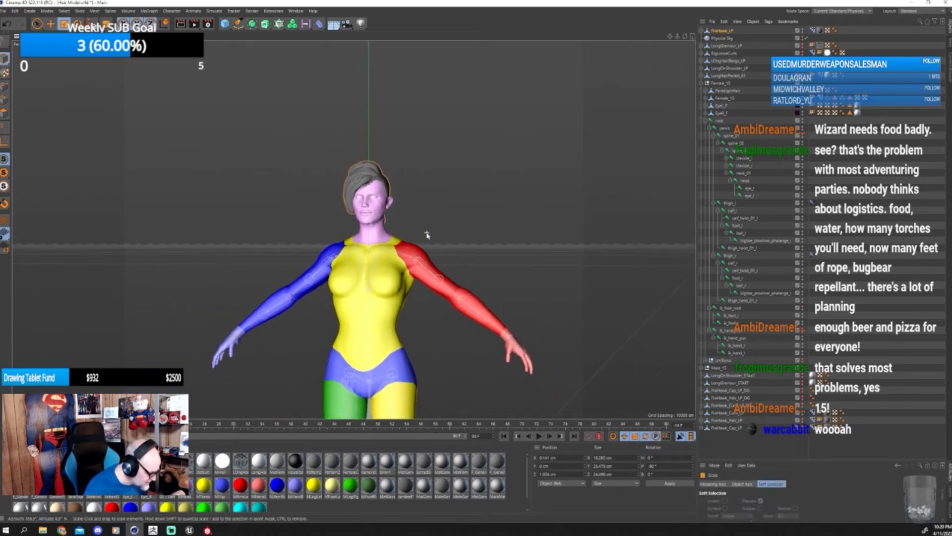
{"action": "scroll", "coordinate": [426, 233], "scroll_direction": "down", "scroll_amount": 5}
{"action": "middle_click_drag", "start_coordinate": [434, 304], "coordinate": [442, 180], "text": "alt"}
{"action": "scroll", "coordinate": [450, 251], "scroll_direction": "down", "scroll_amount": 1}
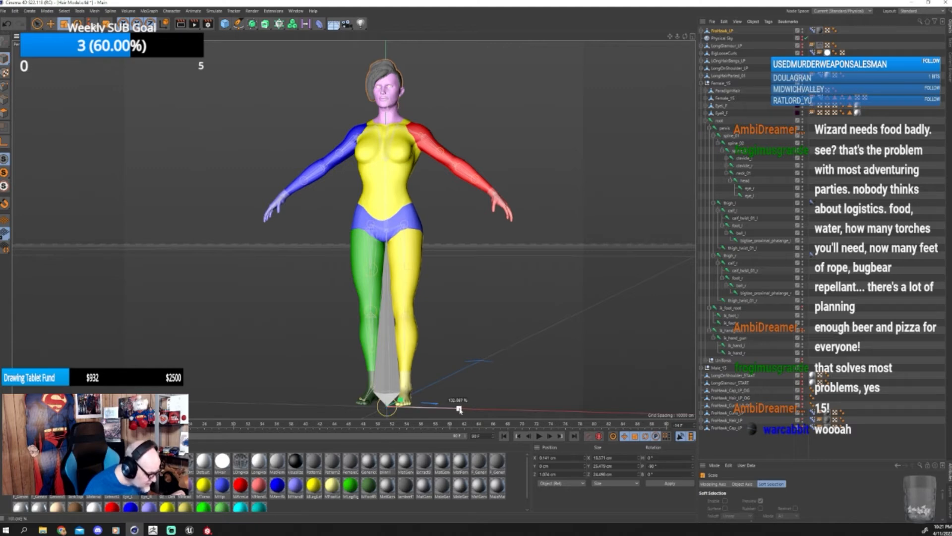
{"action": "left_click_drag", "start_coordinate": [472, 262], "coordinate": [376, 282], "text": "alt"}
- Move the widened FroHawk_LP hair about 2 cm farther back on the head and check its fit from the front
{"action": "scroll", "coordinate": [395, 121], "scroll_direction": "up", "scroll_amount": 3}
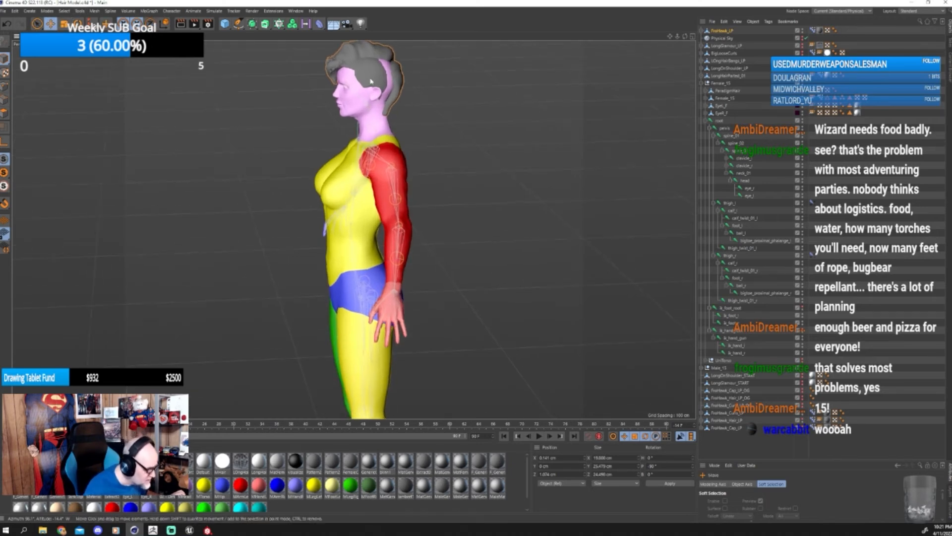
{"action": "left_click_drag", "start_coordinate": [371, 80], "coordinate": [370, 79]}
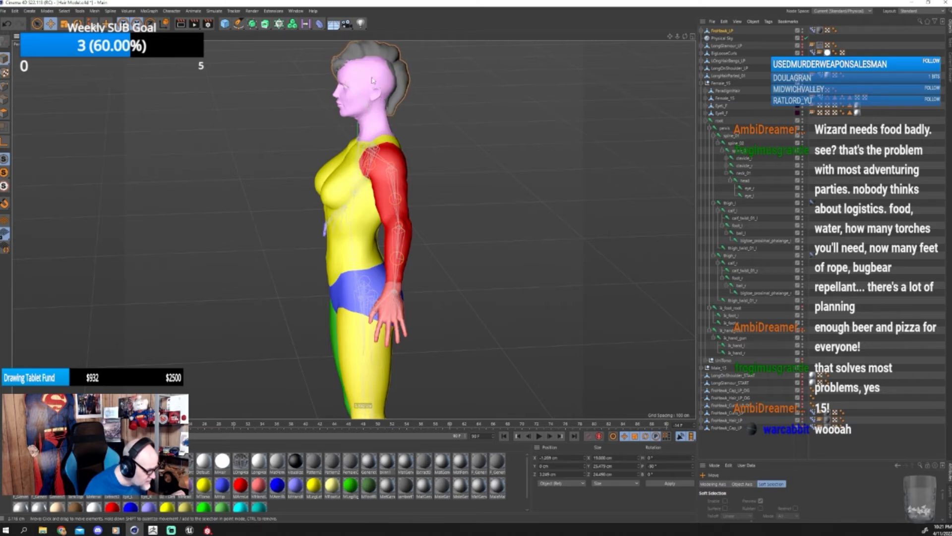
{"action": "left_click_drag", "start_coordinate": [372, 79], "coordinate": [408, 106]}
{"action": "scroll", "coordinate": [381, 143], "scroll_direction": "up", "scroll_amount": 2}
{"action": "scroll", "coordinate": [376, 152], "scroll_direction": "down", "scroll_amount": 1}
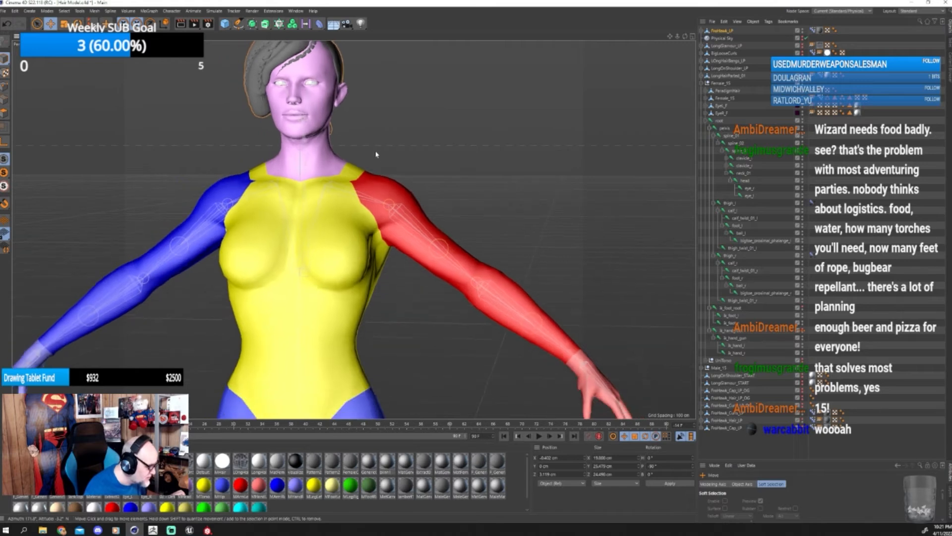
{"action": "scroll", "coordinate": [376, 155], "scroll_direction": "down", "scroll_amount": 6}
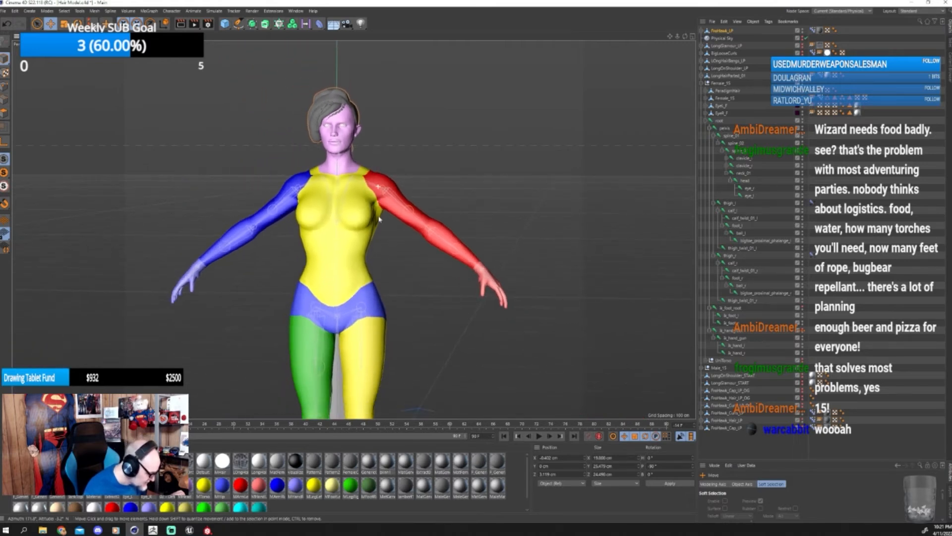
{"action": "scroll", "coordinate": [379, 218], "scroll_direction": "down", "scroll_amount": 4}
{"action": "scroll", "coordinate": [316, 112], "scroll_direction": "up", "scroll_amount": 1}
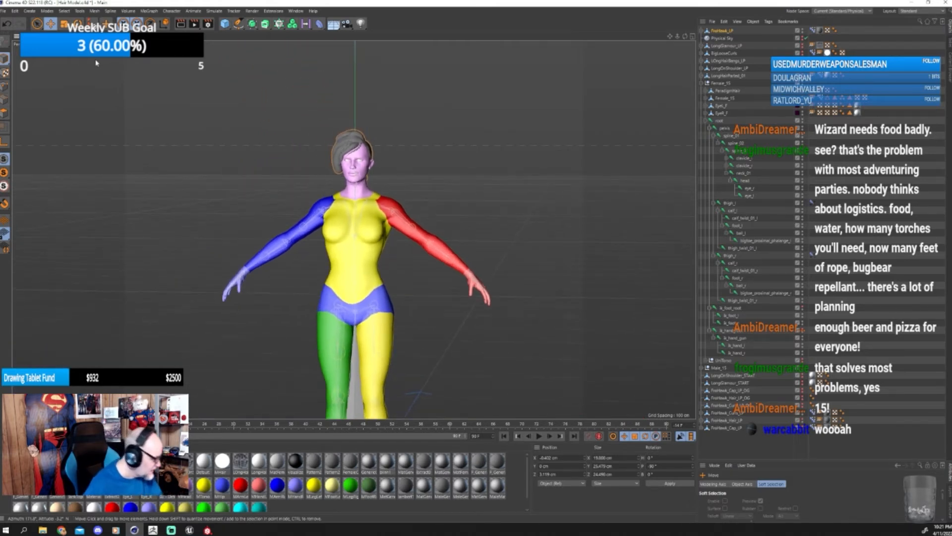
- Save the Hair Model project with the Save Project As command
{"action": "left_click", "coordinate": [4, 11]}
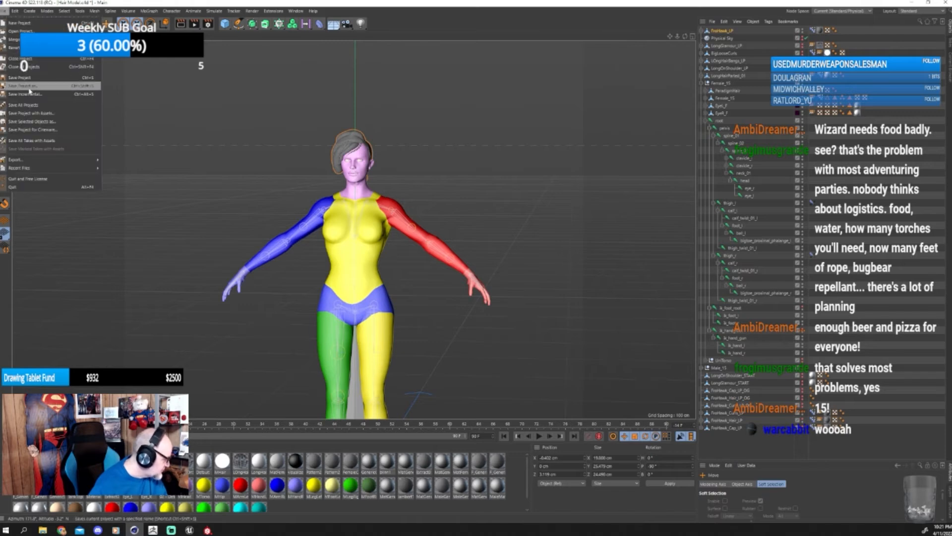
{"action": "left_click", "coordinate": [30, 88]}
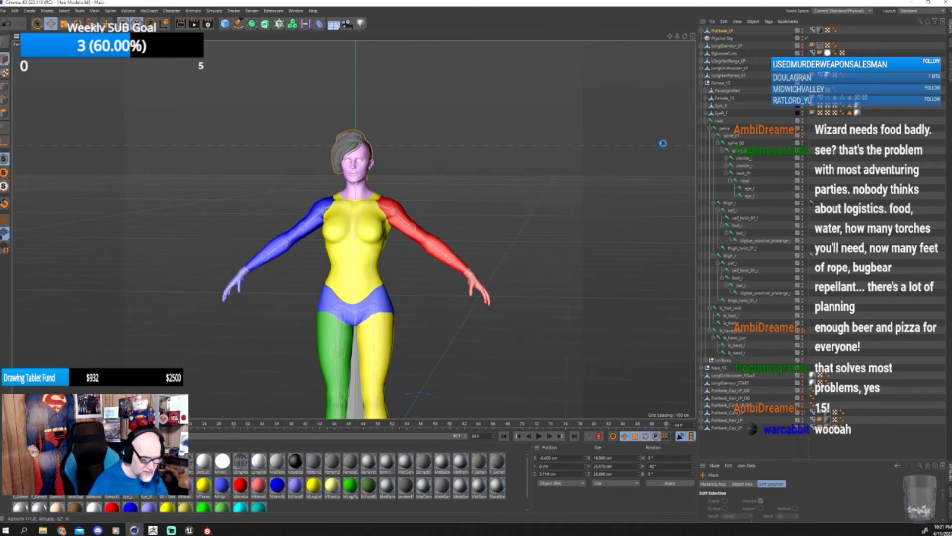
{"action": "left_click", "coordinate": [485, 292]}
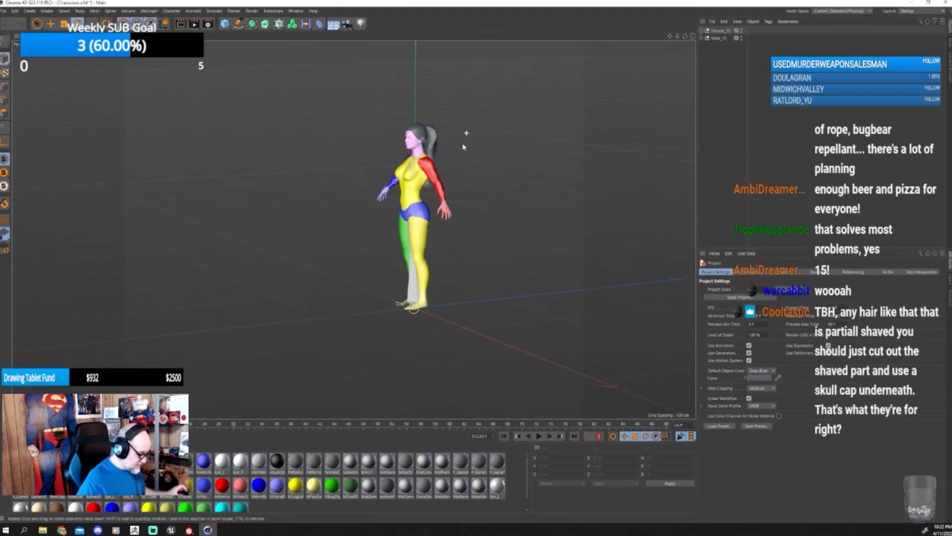
- Hide the ponytail hair mesh inside the Female_15 group of the Characters scene
{"action": "scroll", "coordinate": [433, 160], "scroll_direction": "up", "scroll_amount": 8}
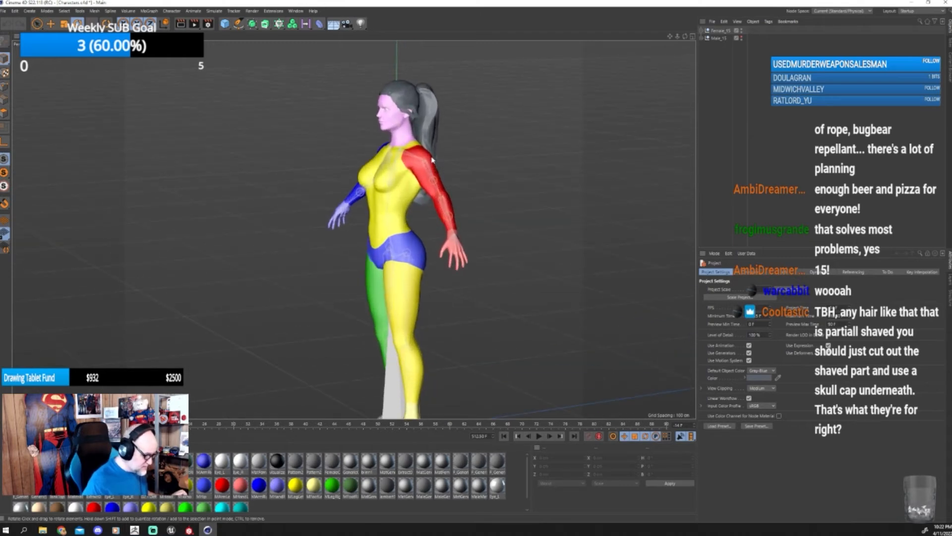
{"action": "left_click_drag", "start_coordinate": [432, 159], "coordinate": [468, 168], "text": "alt"}
{"action": "middle_click_drag", "start_coordinate": [469, 168], "coordinate": [466, 235], "text": "alt"}
{"action": "left_click_drag", "start_coordinate": [466, 234], "coordinate": [463, 239], "text": "alt"}
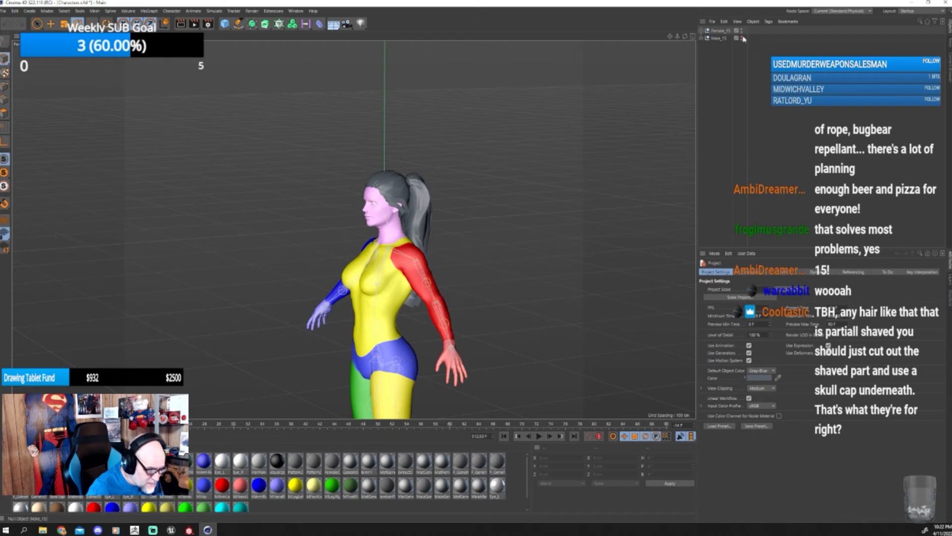
{"action": "left_click", "coordinate": [741, 38]}
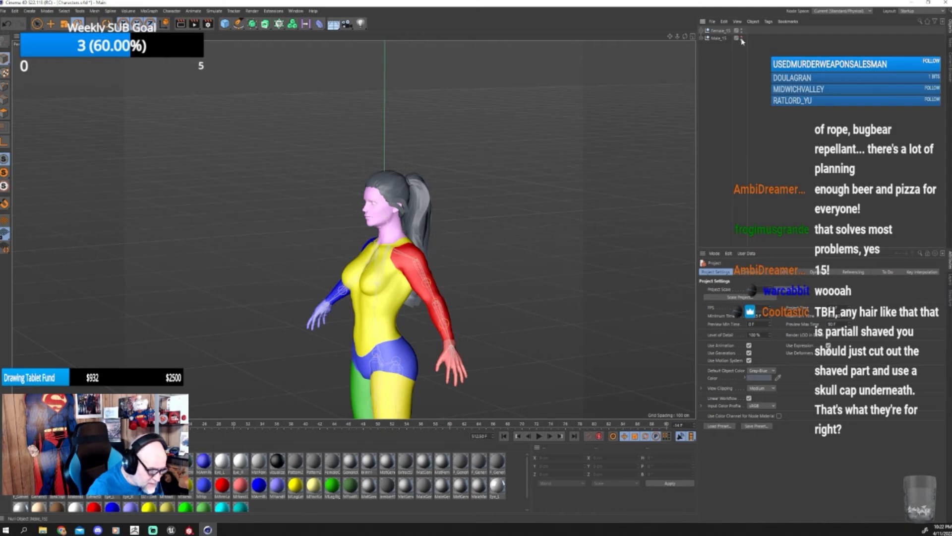
{"action": "left_click", "coordinate": [702, 31]}
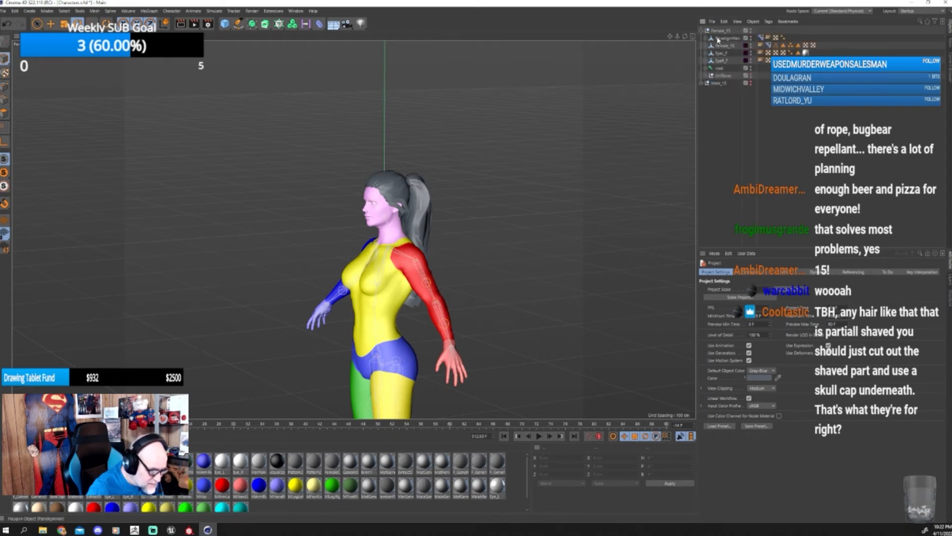
{"action": "left_click", "coordinate": [750, 38]}
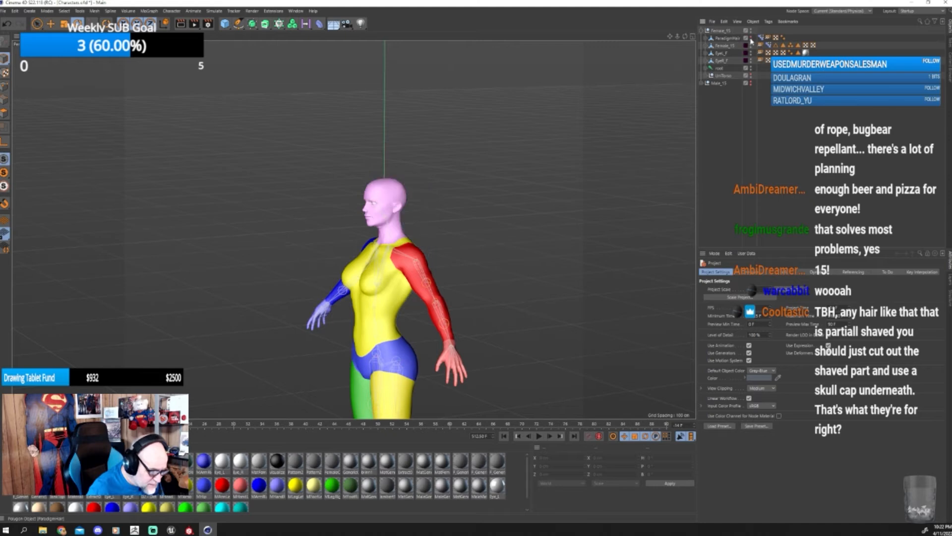
- Merge the exported FroHawk_LP file from the female FroHawk export folder into the Characters scene
{"action": "left_click", "coordinate": [721, 31]}
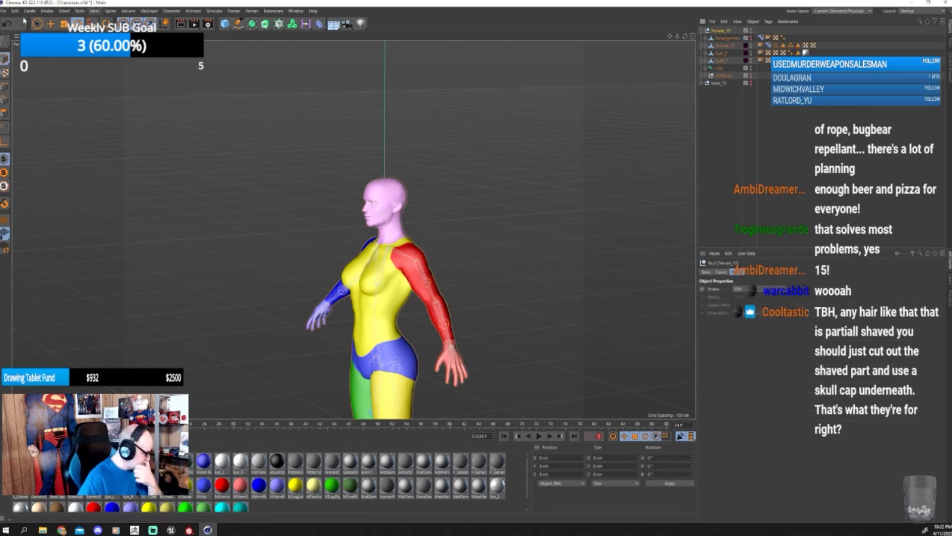
{"action": "left_click", "coordinate": [3, 11]}
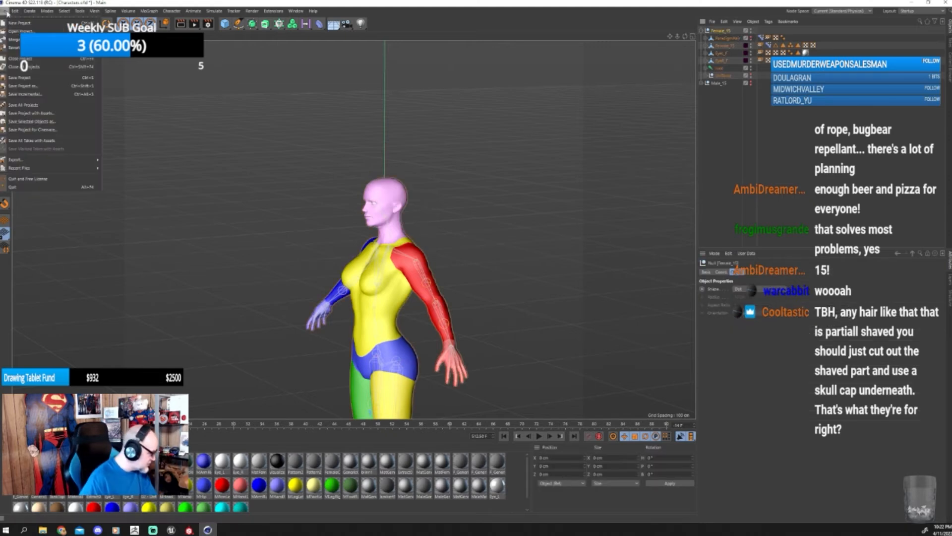
{"action": "left_click", "coordinate": [15, 38]}
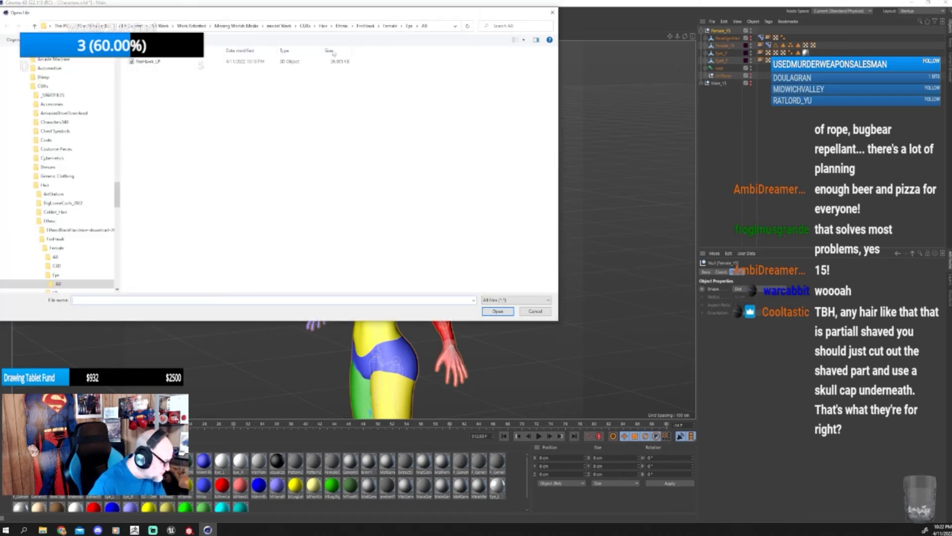
{"action": "left_click", "coordinate": [202, 65]}
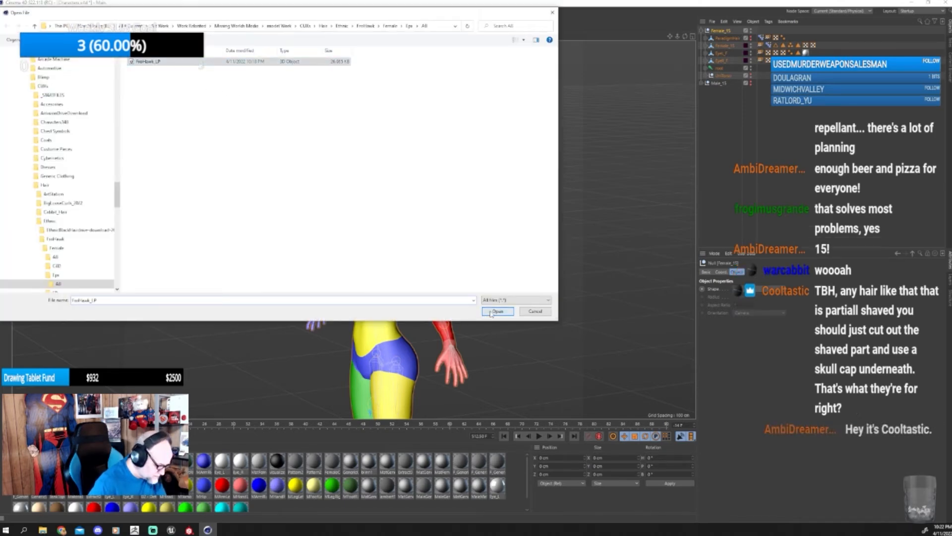
{"action": "left_click", "coordinate": [497, 311]}
{"action": "left_click", "coordinate": [437, 407]}
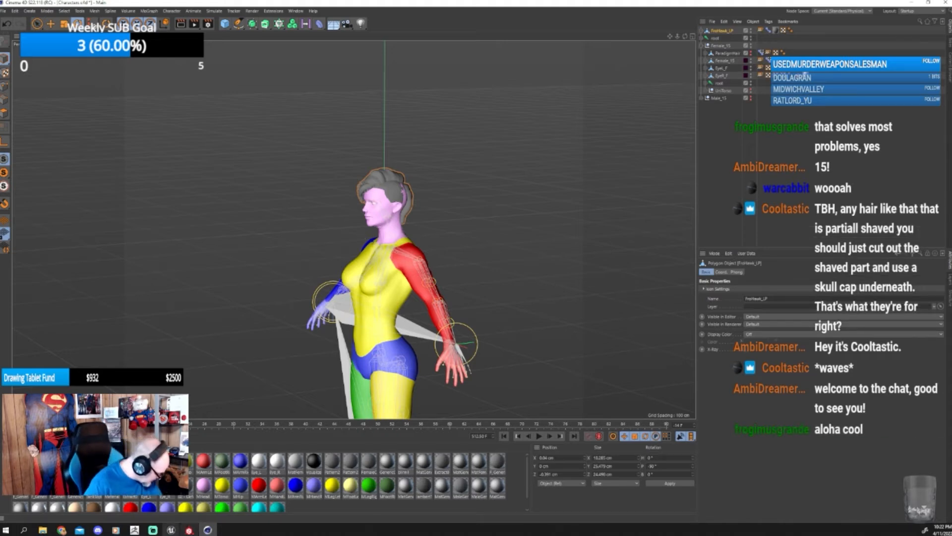
- Switch to the running character creator in Unreal Editor, load the saved Goth Lady character and open its hairstyle options
{"action": "left_click", "coordinate": [171, 530]}
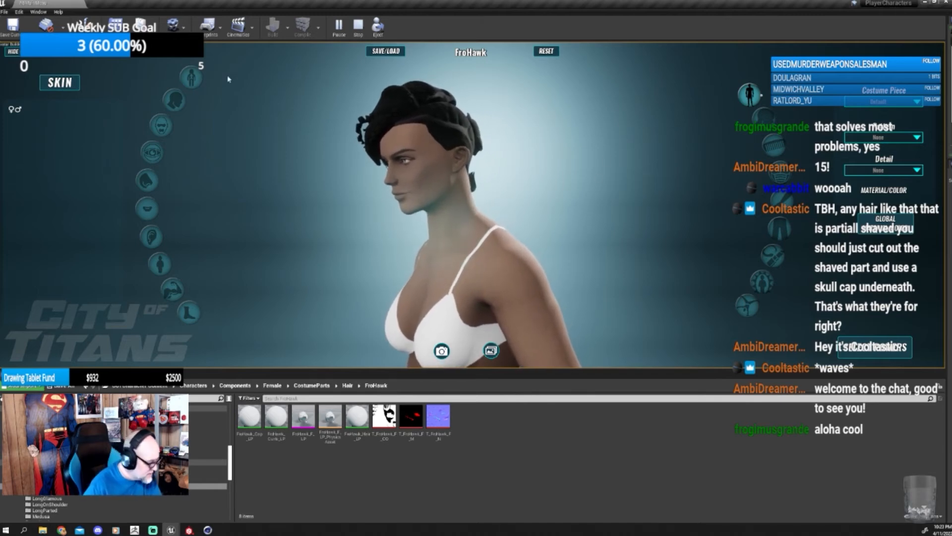
{"action": "left_click", "coordinate": [396, 54]}
{"action": "left_click", "coordinate": [214, 88]}
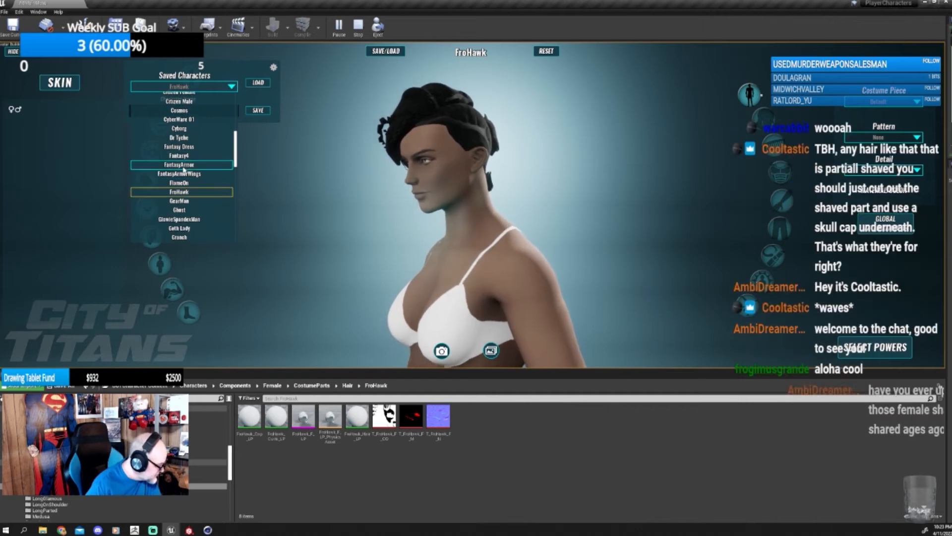
{"action": "scroll", "coordinate": [191, 184], "scroll_direction": "down", "scroll_amount": 3}
{"action": "left_click", "coordinate": [188, 183]}
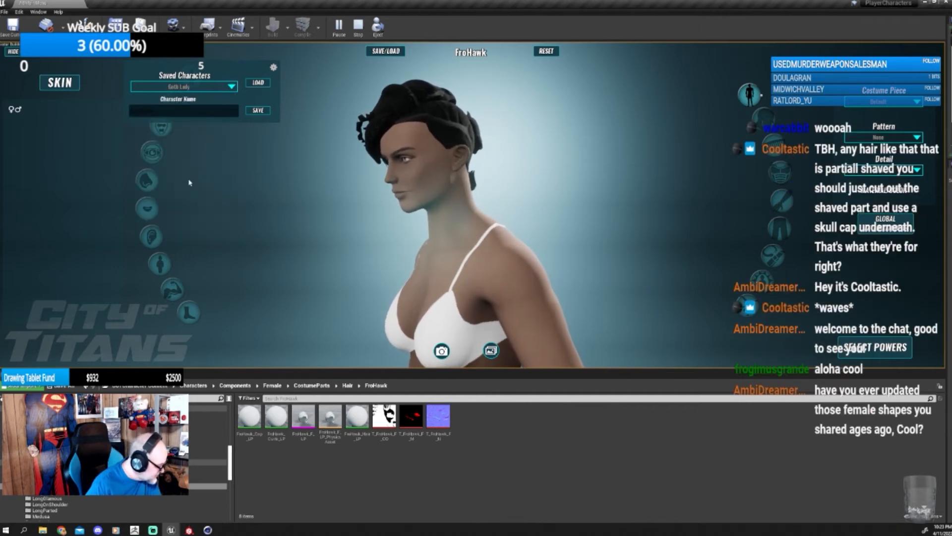
{"action": "left_click", "coordinate": [258, 83]}
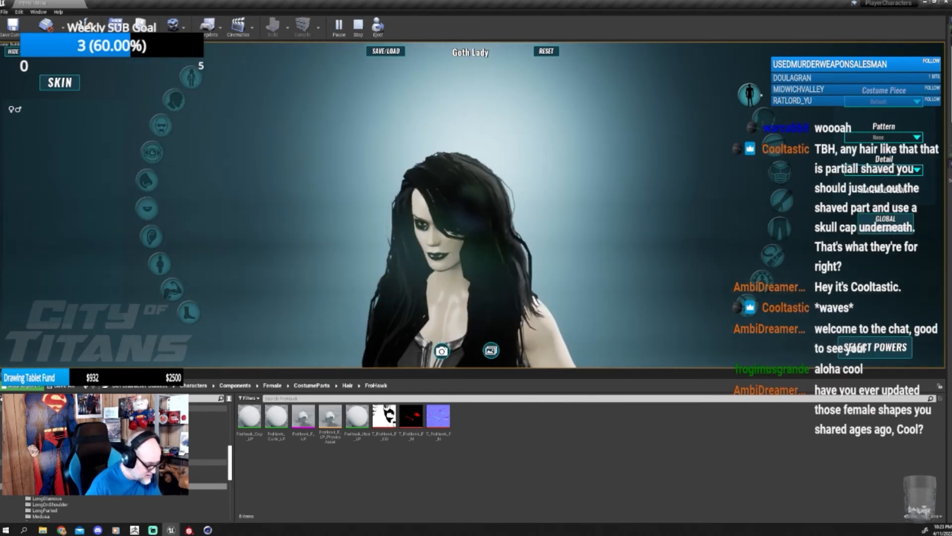
{"action": "left_click", "coordinate": [774, 141]}
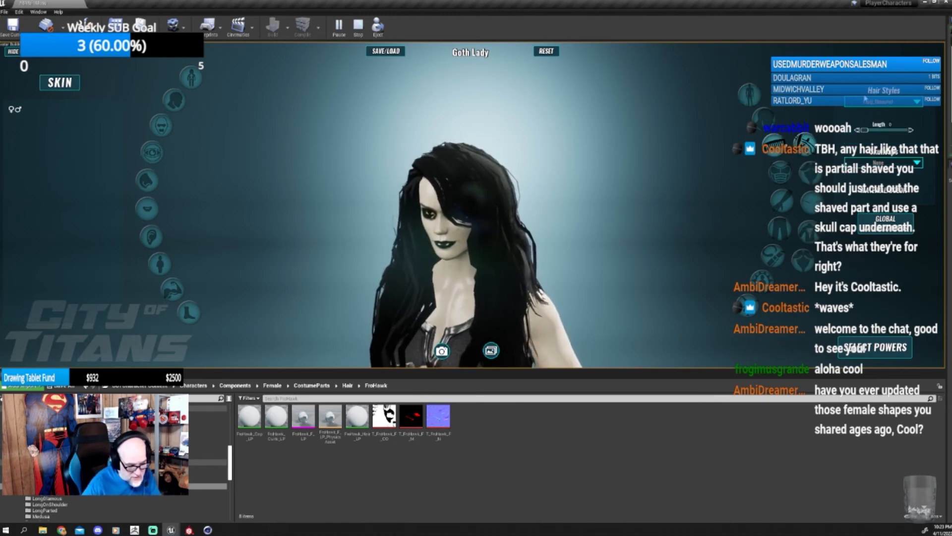
- Set the Goth Lady's hairstyle to None, give her the Cover skullcap and open its material and color options
{"action": "left_click", "coordinate": [874, 103]}
{"action": "left_click", "coordinate": [880, 112]}
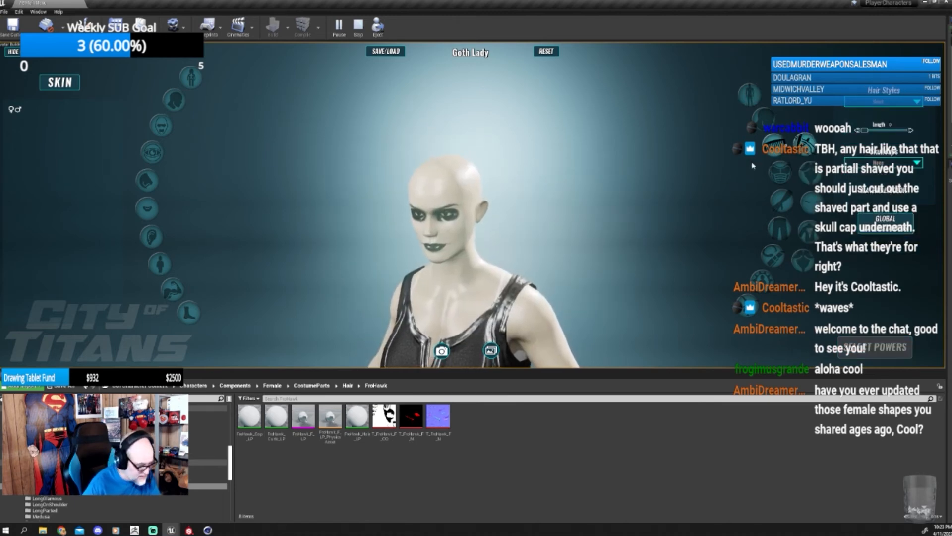
{"action": "left_click", "coordinate": [882, 162]}
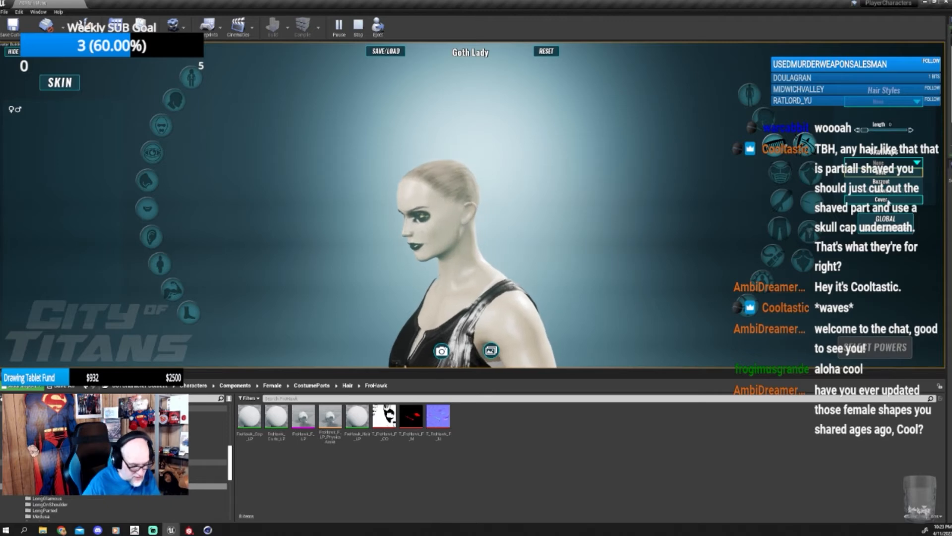
{"action": "left_click", "coordinate": [880, 190]}
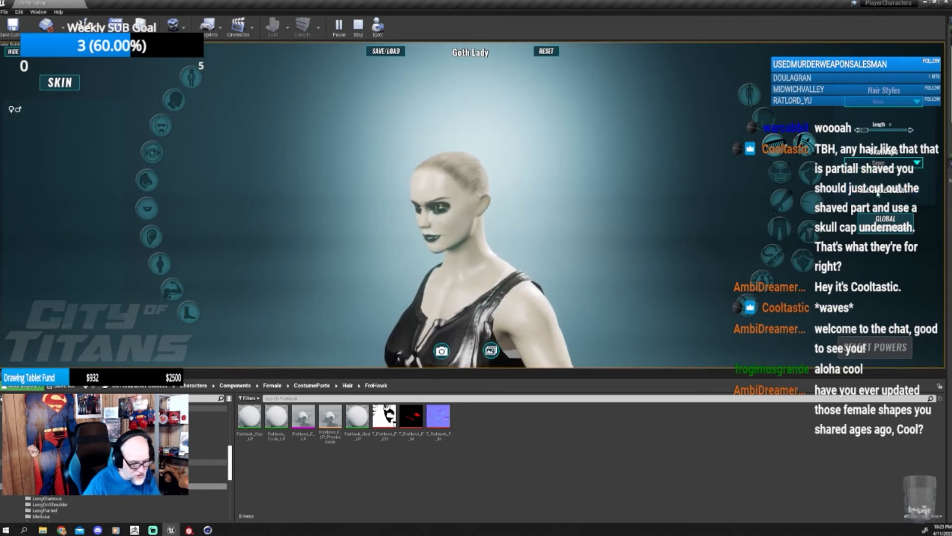
{"action": "left_click", "coordinate": [890, 195]}
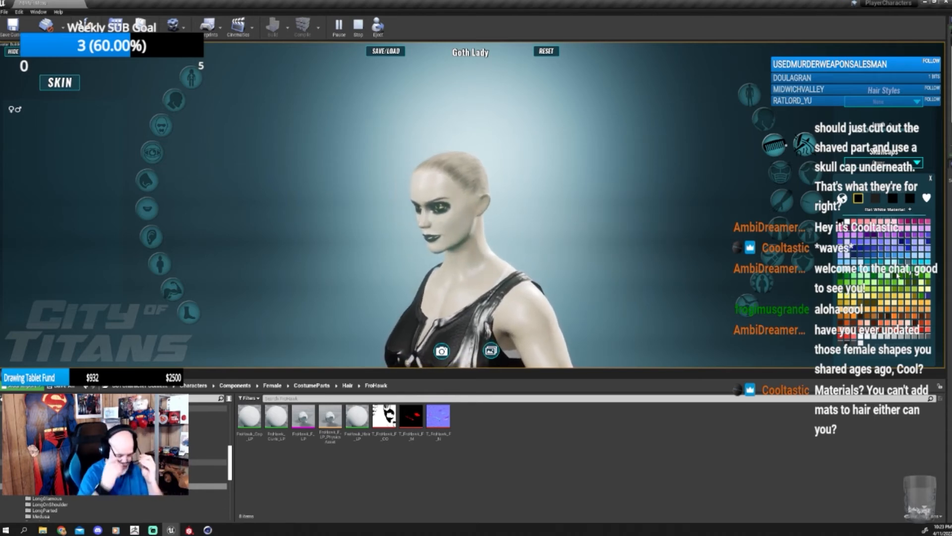
- Restore the Long Glamorous hairstyle over the skullcap and inspect the hair from behind
{"action": "left_click", "coordinate": [874, 102]}
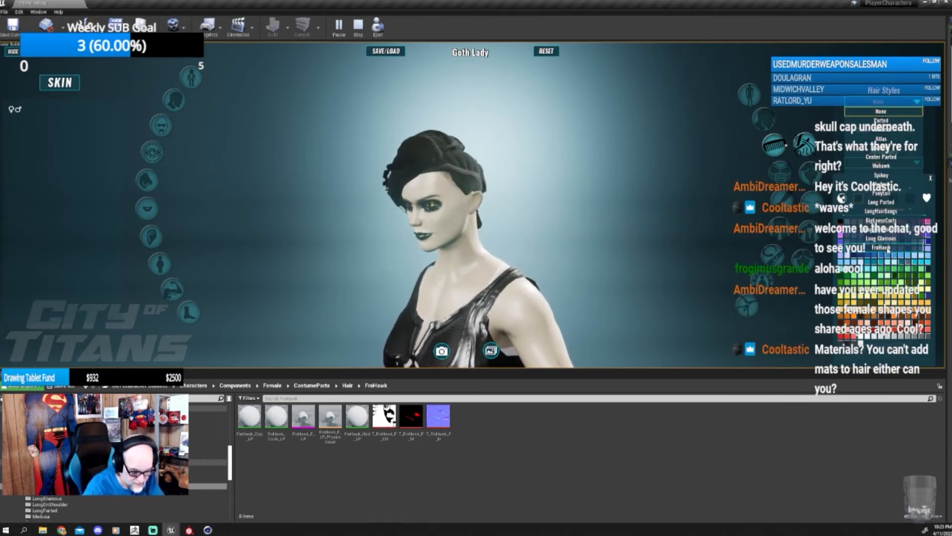
{"action": "left_click", "coordinate": [875, 239]}
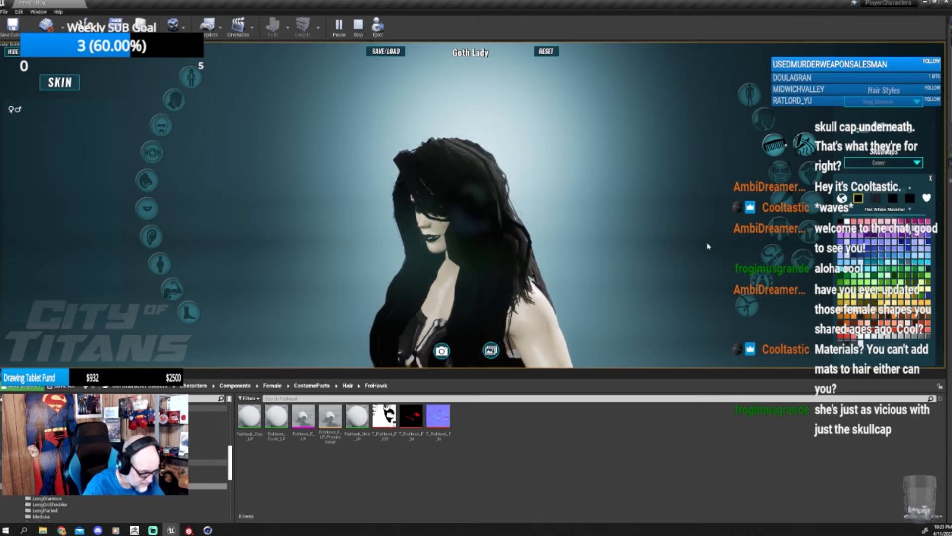
{"action": "left_click_drag", "start_coordinate": [496, 218], "coordinate": [407, 218]}
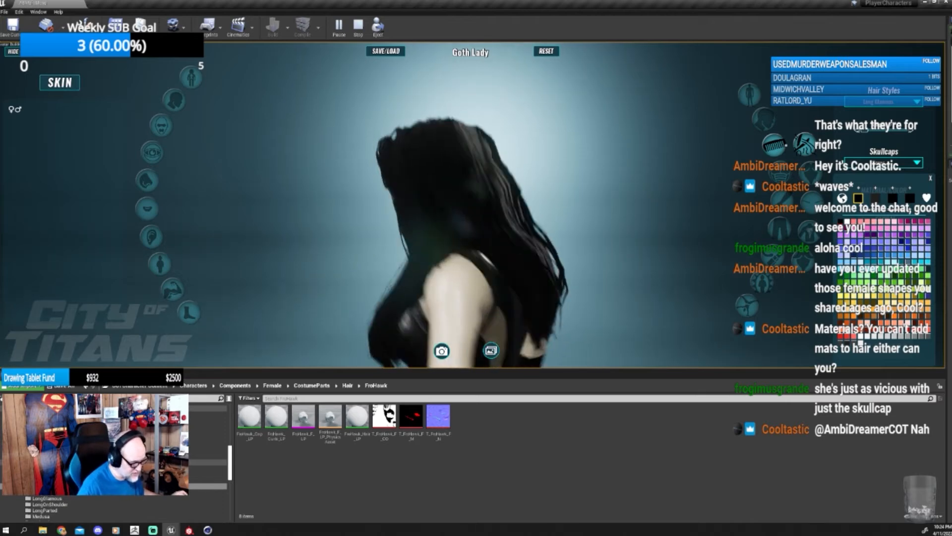
{"action": "left_click_drag", "start_coordinate": [665, 214], "coordinate": [644, 214]}
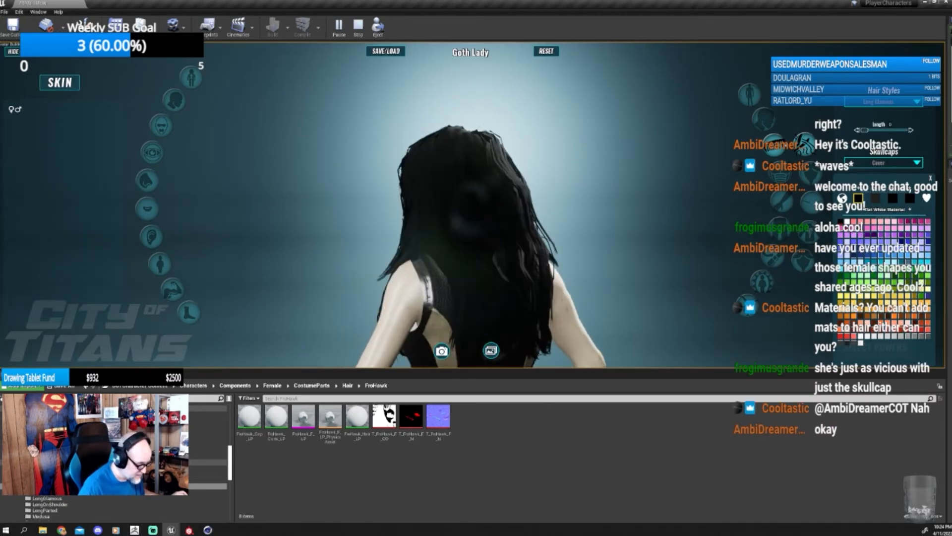
- Compare the crown of the long hair with the skullcap set to None and back to Cover
{"action": "left_click", "coordinate": [930, 179]}
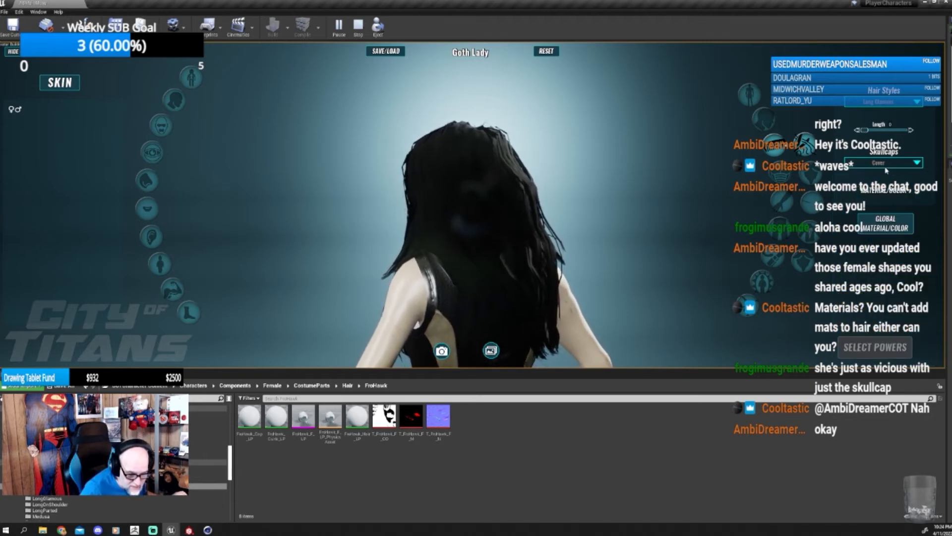
{"action": "left_click", "coordinate": [881, 163]}
{"action": "left_click", "coordinate": [881, 172]}
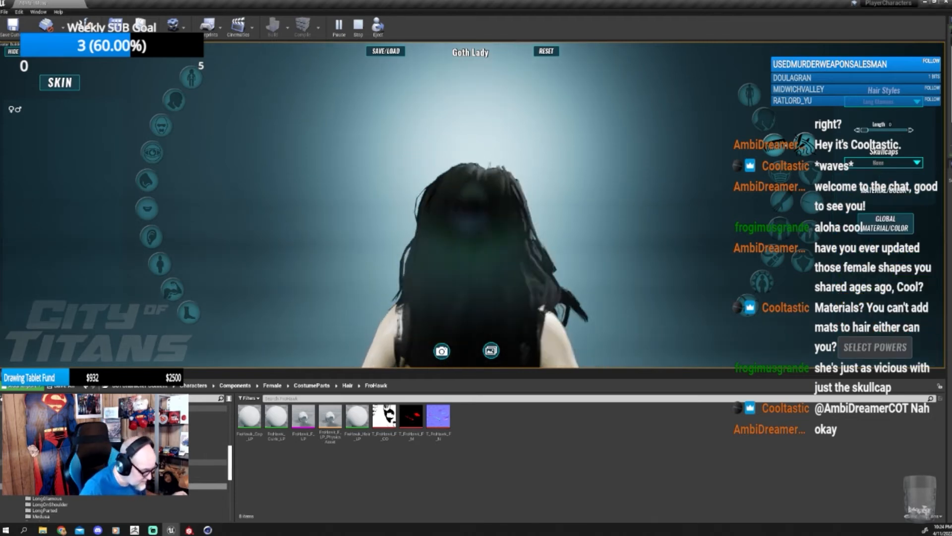
{"action": "left_click_drag", "start_coordinate": [496, 215], "coordinate": [416, 224]}
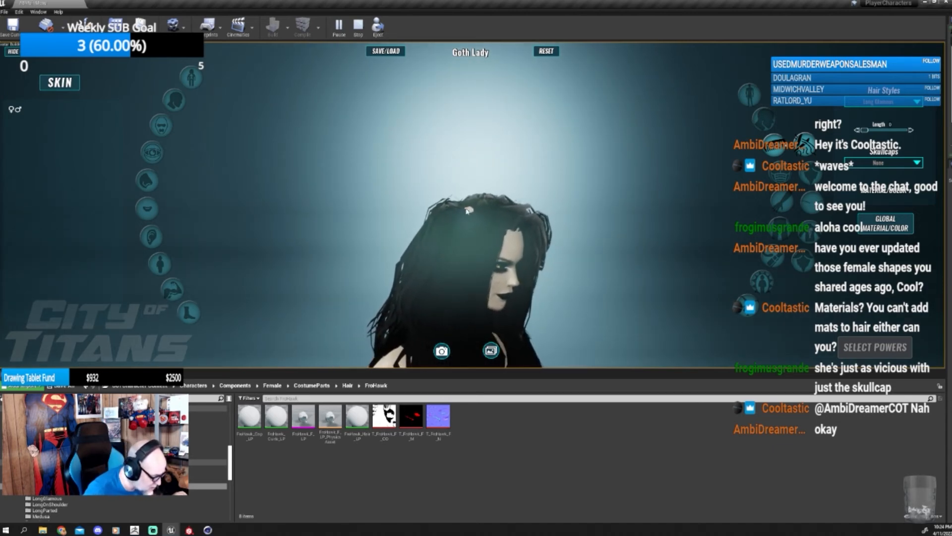
{"action": "left_click", "coordinate": [873, 162]}
{"action": "left_click", "coordinate": [881, 193]}
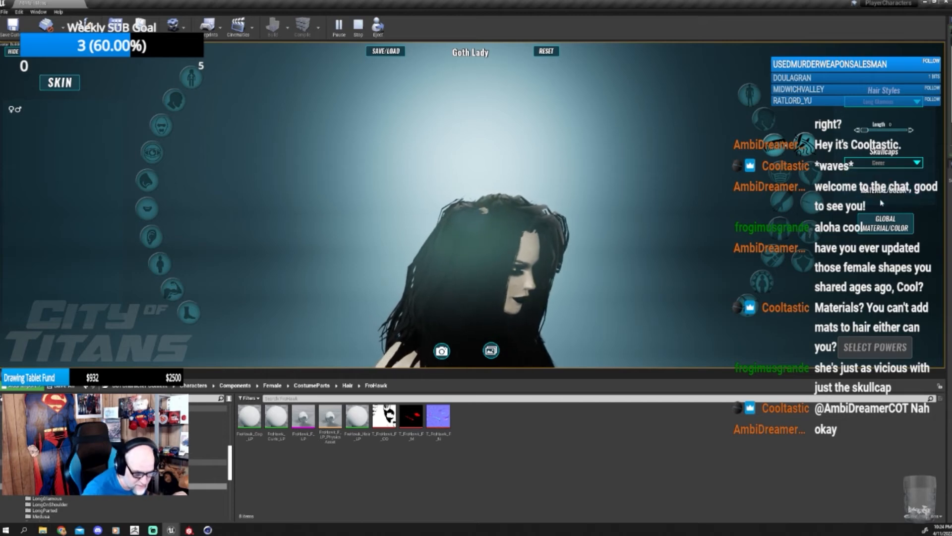
{"action": "left_click_drag", "start_coordinate": [563, 184], "coordinate": [564, 224]}
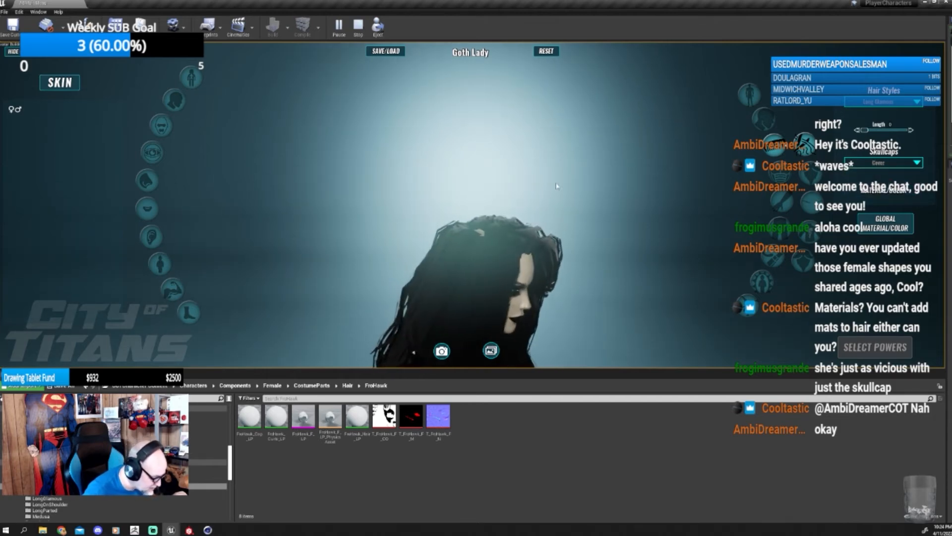
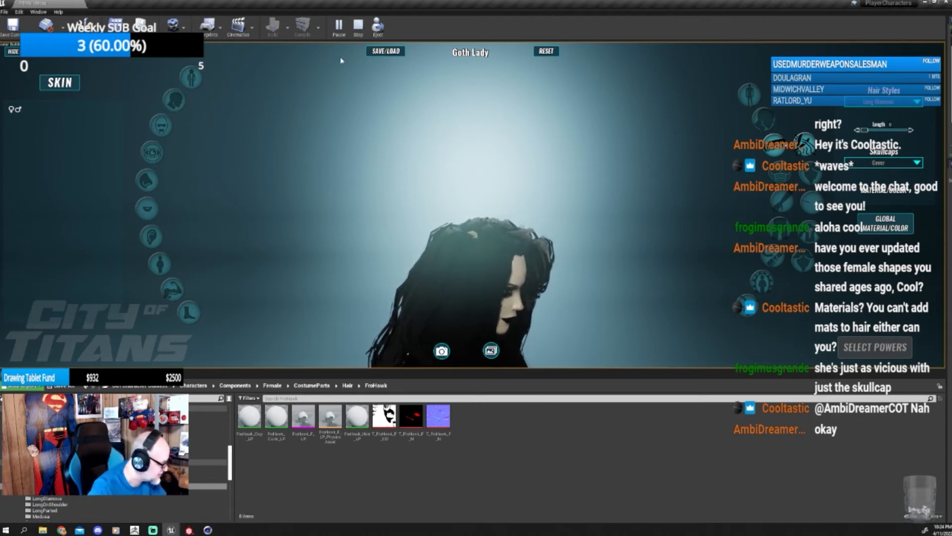
- Load the saved Fantasy Dress character
{"action": "left_click", "coordinate": [385, 51]}
{"action": "left_click", "coordinate": [213, 91]}
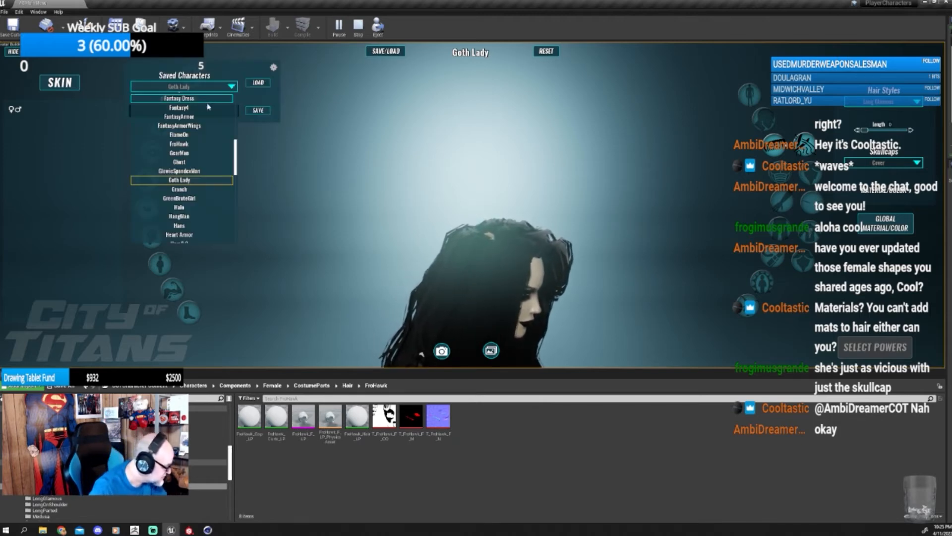
{"action": "left_click", "coordinate": [179, 98]}
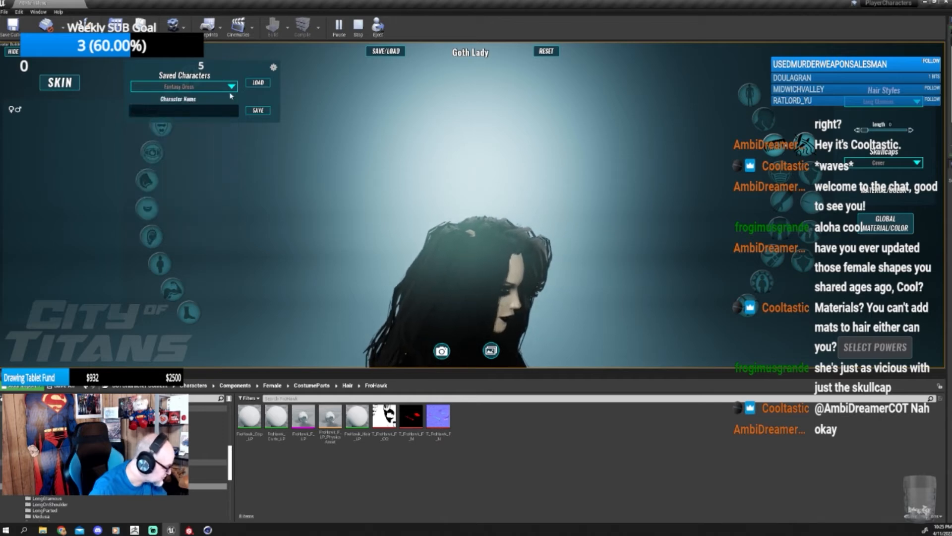
{"action": "left_click", "coordinate": [258, 83]}
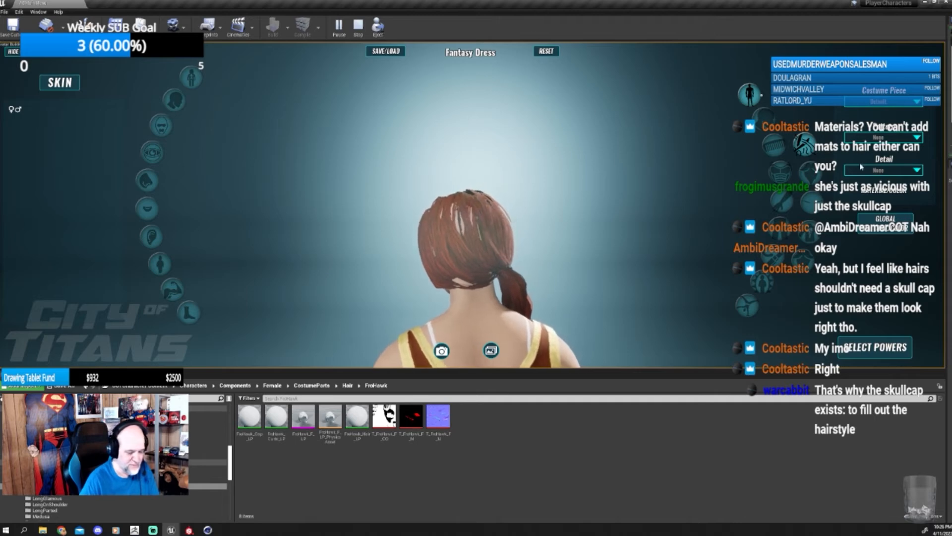
- Give the Fantasy Dress character the Cover skullcap, open its material and color options, and view the hairline from the front
{"action": "left_click", "coordinate": [814, 155]}
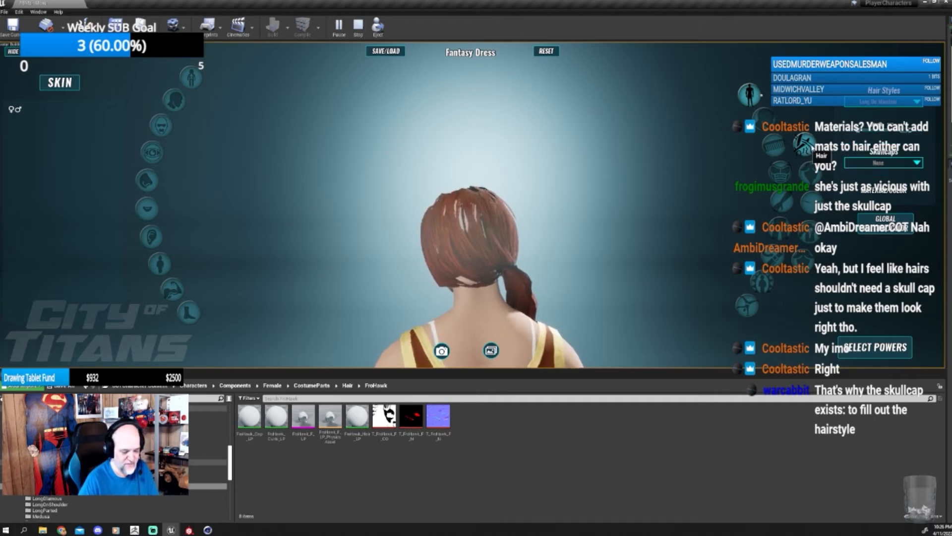
{"action": "left_click", "coordinate": [880, 163]}
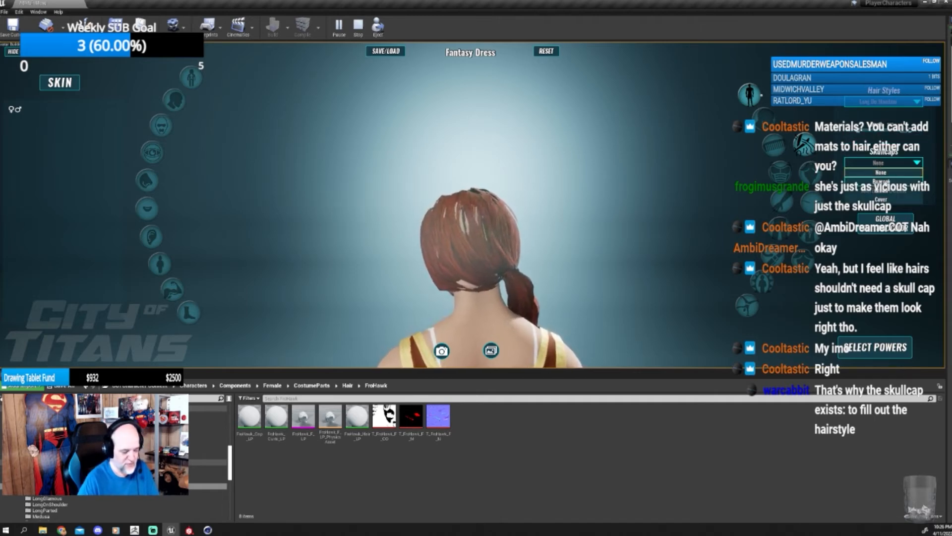
{"action": "left_click", "coordinate": [881, 200]}
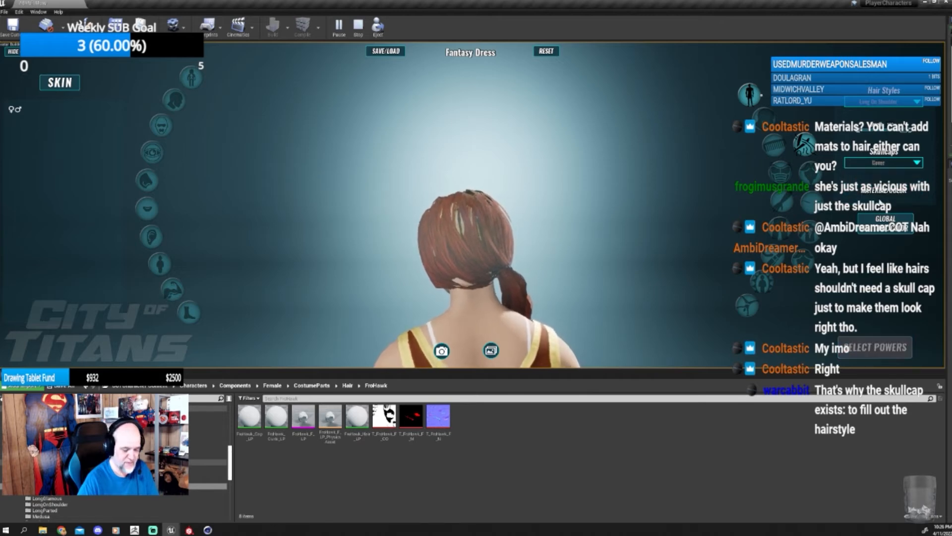
{"action": "left_click", "coordinate": [884, 193]}
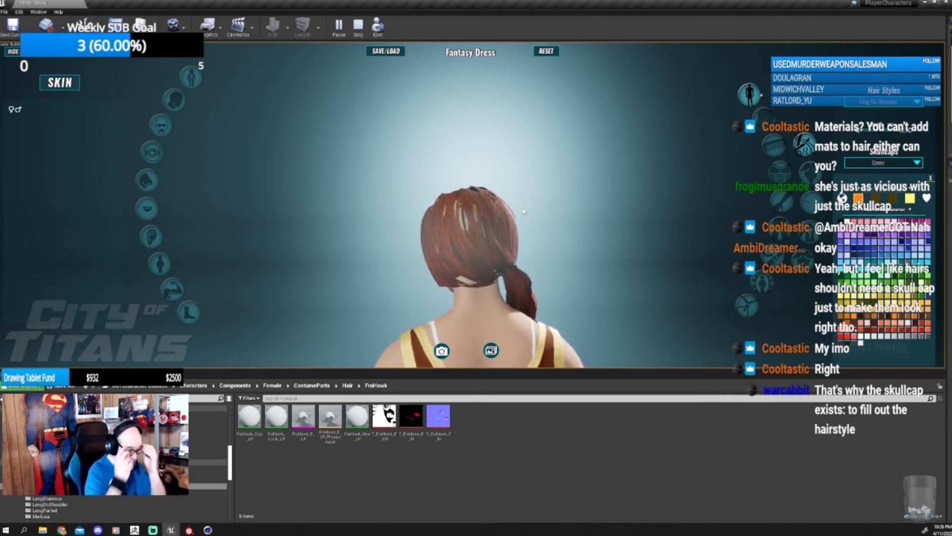
{"action": "left_click_drag", "start_coordinate": [386, 166], "coordinate": [440, 189]}
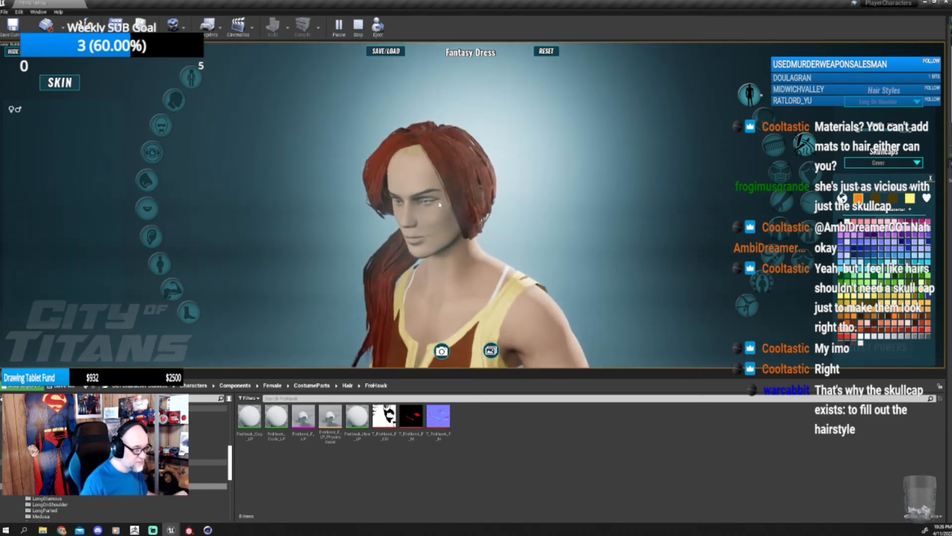
{"action": "scroll", "coordinate": [440, 204], "scroll_direction": "up", "scroll_amount": 2}
{"action": "scroll", "coordinate": [436, 193], "scroll_direction": "down", "scroll_amount": 5}
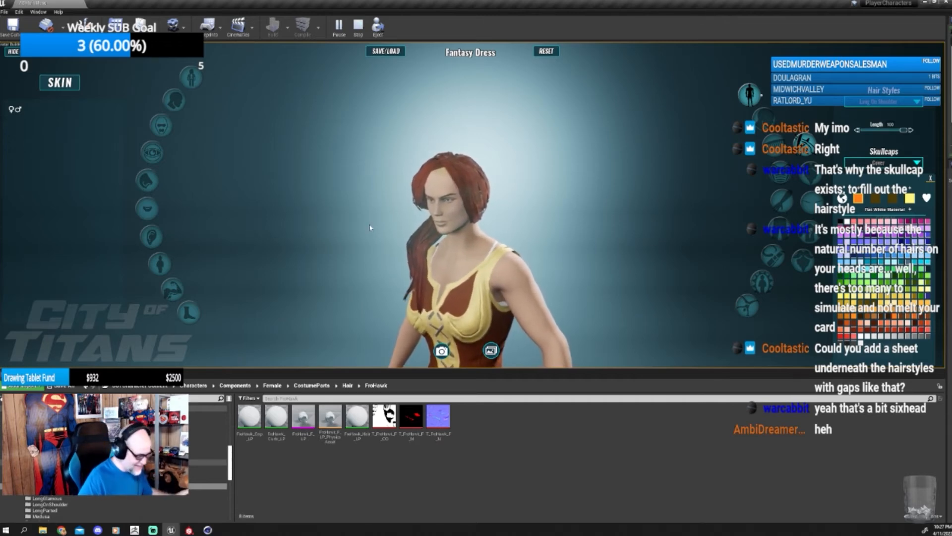
- Load the saved FroHawk character in place of Fantasy Dress
{"action": "left_click", "coordinate": [386, 51]}
{"action": "left_click", "coordinate": [233, 88]}
{"action": "left_click", "coordinate": [192, 144]}
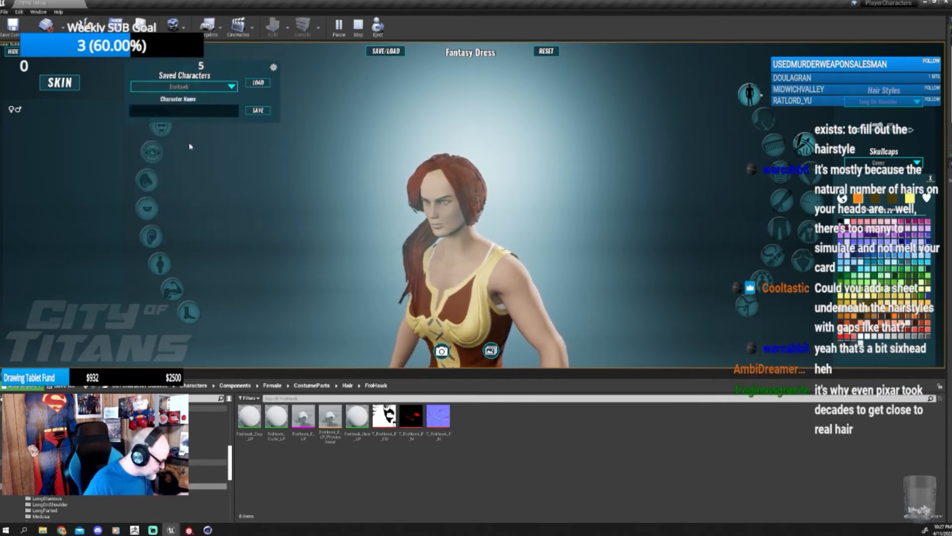
{"action": "left_click", "coordinate": [258, 82]}
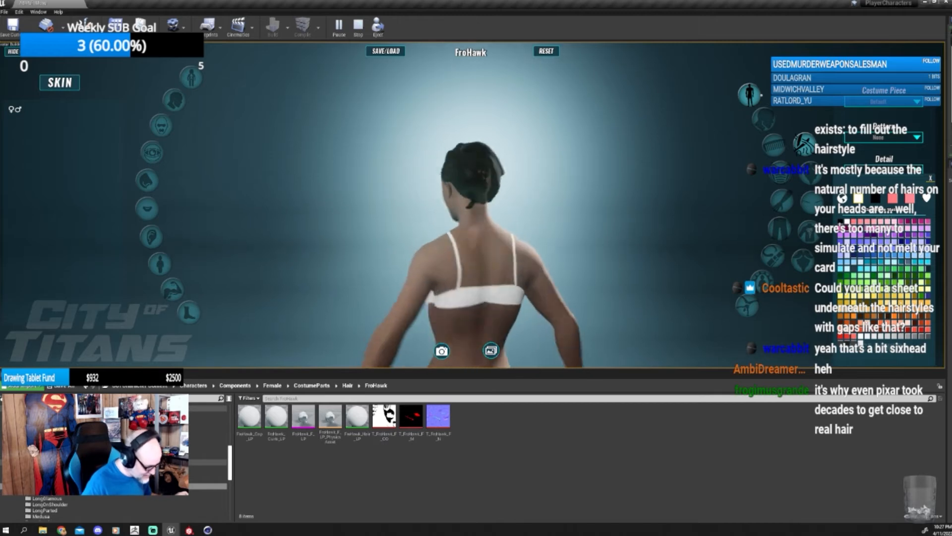
{"action": "mouse_move", "coordinate": [476, 228]}
{"action": "left_mouse_down"}
{"action": "mouse_move", "coordinate": [538, 228]}
{"action": "mouse_move", "coordinate": [457, 233]}
{"action": "mouse_move", "coordinate": [323, 222]}
{"action": "mouse_move", "coordinate": [487, 214]}
{"action": "mouse_move", "coordinate": [475, 224]}
{"action": "left_mouse_up"}
- Switch to the Hair Model project in ZBrush and view the FroHawk head from the side
{"action": "key", "text": "alt+Tab"}
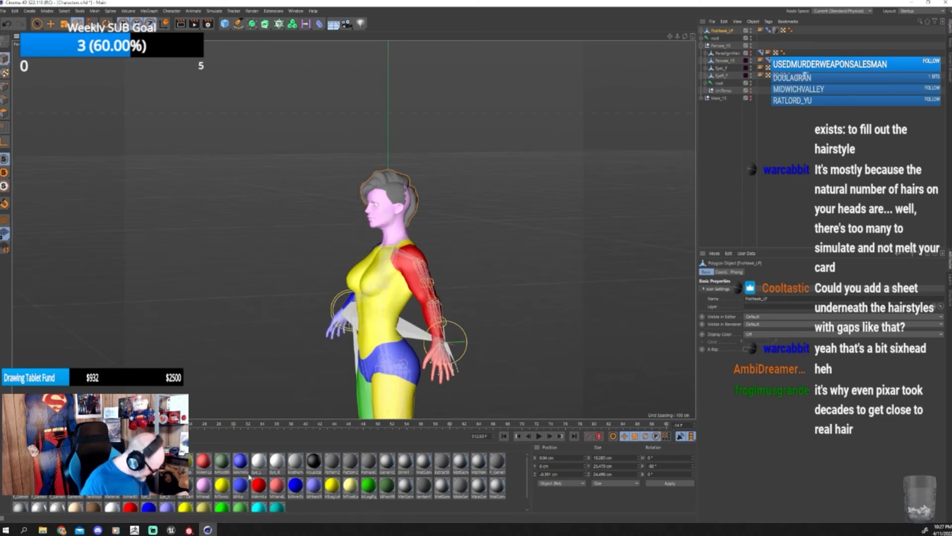
{"action": "mouse_move", "coordinate": [174, 532]}
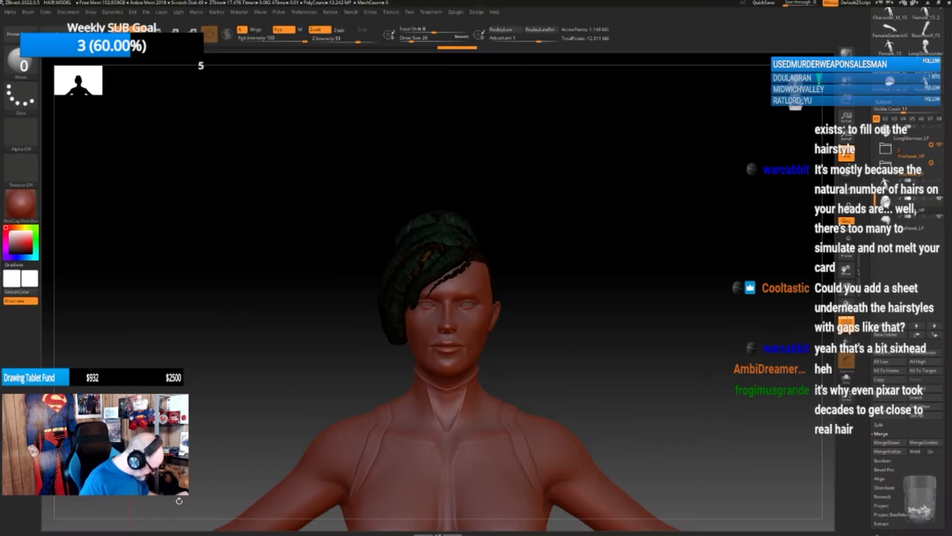
{"action": "left_click", "coordinate": [134, 530]}
{"action": "left_click_drag", "start_coordinate": [513, 351], "coordinate": [552, 362]}
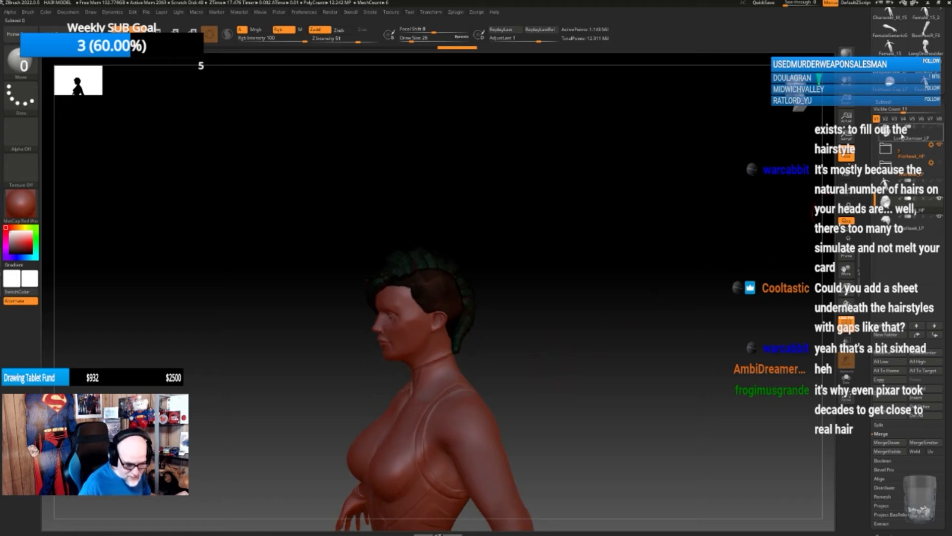
- Import the Female_15 body mesh from the CUXs CharactersMB folder, accepting the FBX import options
{"action": "left_click_drag", "start_coordinate": [872, 60], "coordinate": [872, 210]}
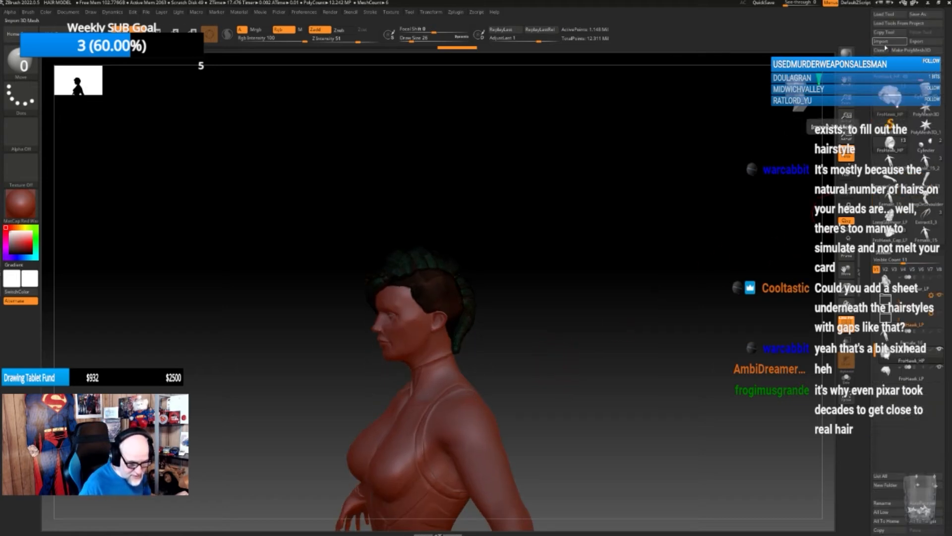
{"action": "left_click", "coordinate": [882, 42]}
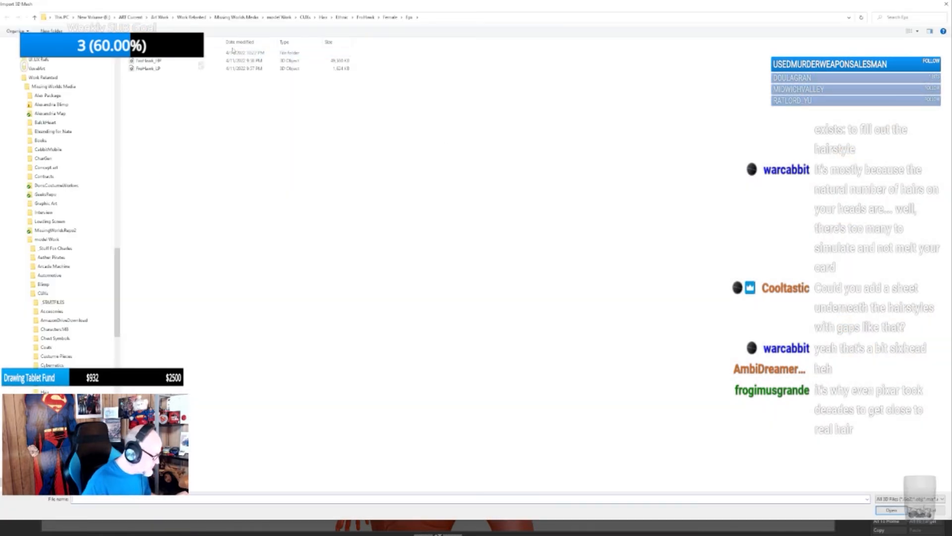
{"action": "left_click", "coordinate": [305, 17]}
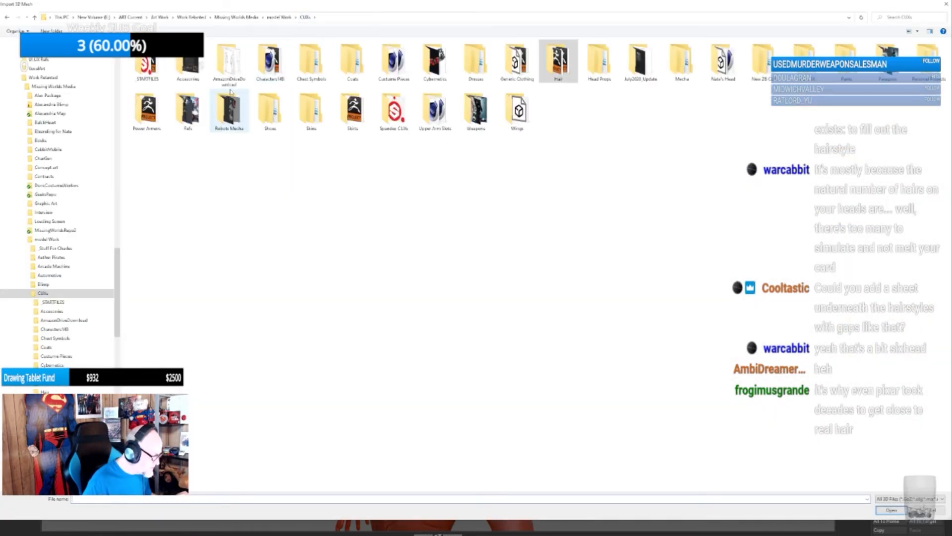
{"action": "double_click", "coordinate": [272, 69]}
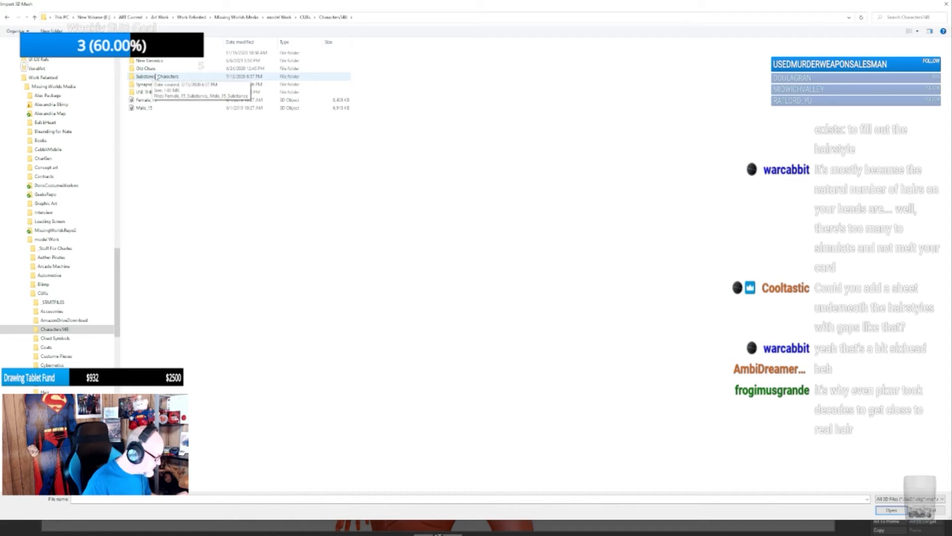
{"action": "double_click", "coordinate": [157, 76]}
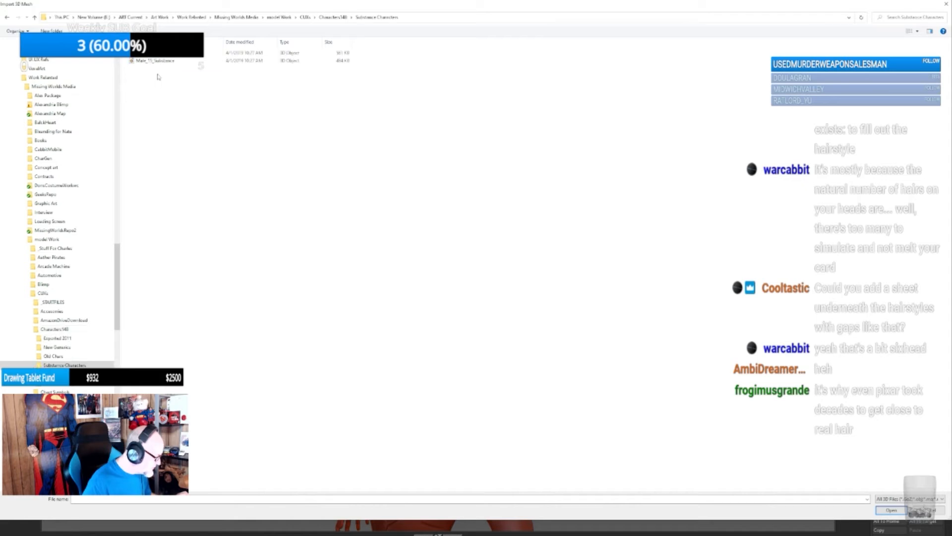
{"action": "left_click", "coordinate": [342, 17]}
{"action": "left_click", "coordinate": [146, 100]}
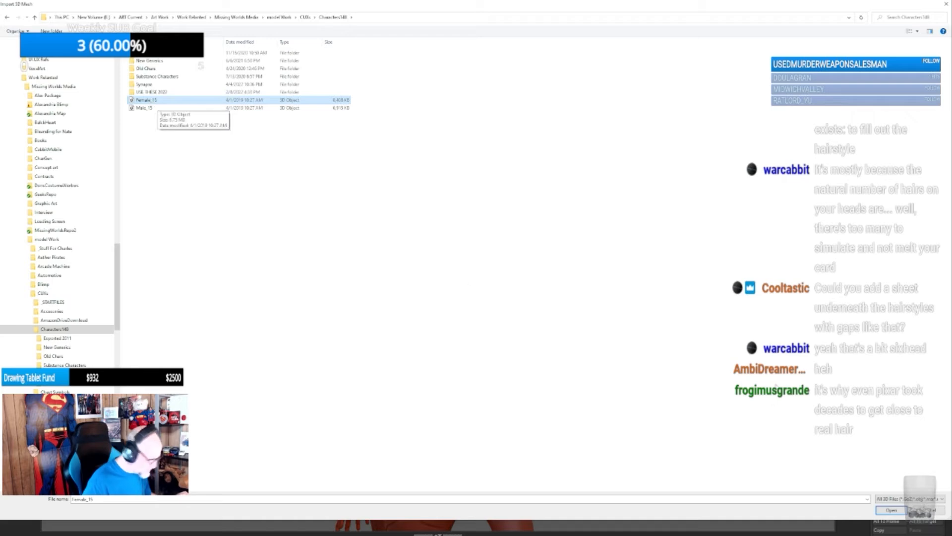
{"action": "left_click", "coordinate": [890, 510]}
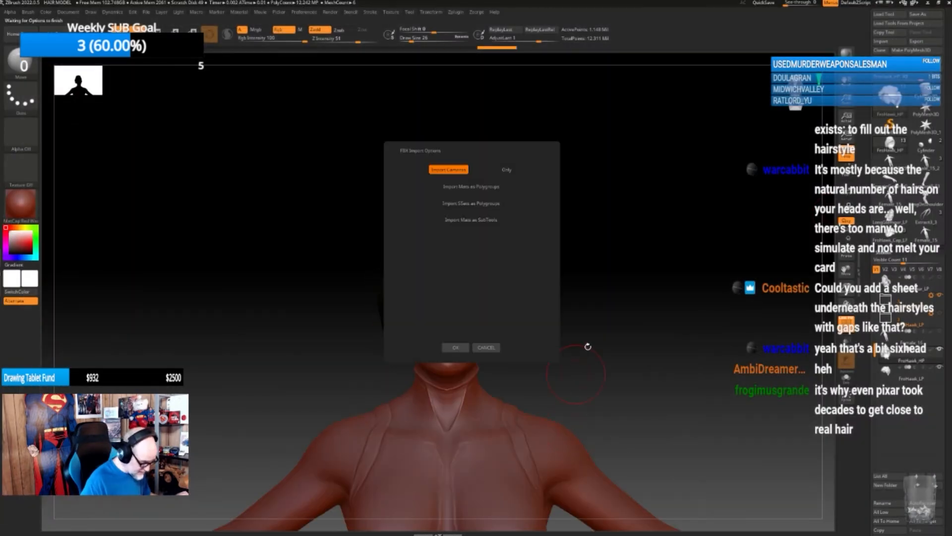
{"action": "left_click", "coordinate": [455, 347]}
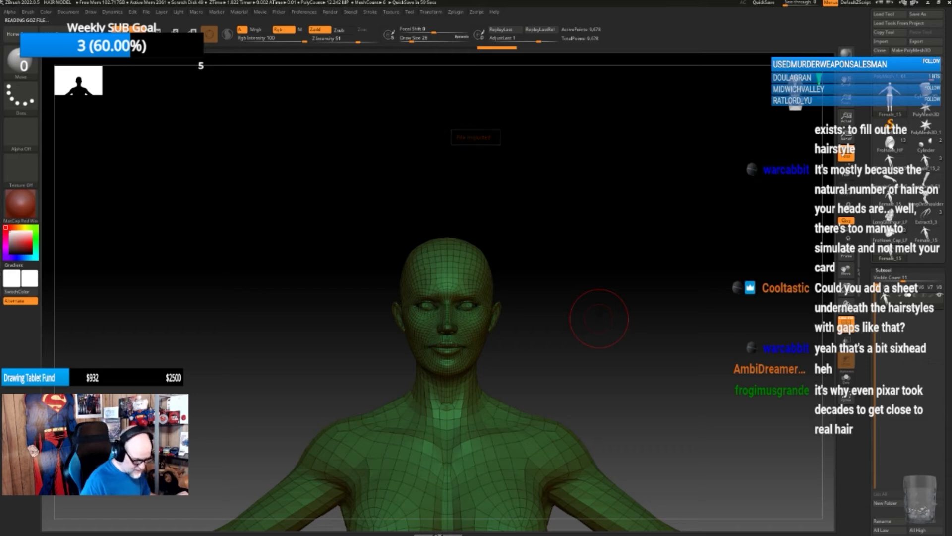
- Return to the FroHawk_HP model, append the imported female body as a subtool, and view the head from the side
{"action": "left_click", "coordinate": [890, 144]}
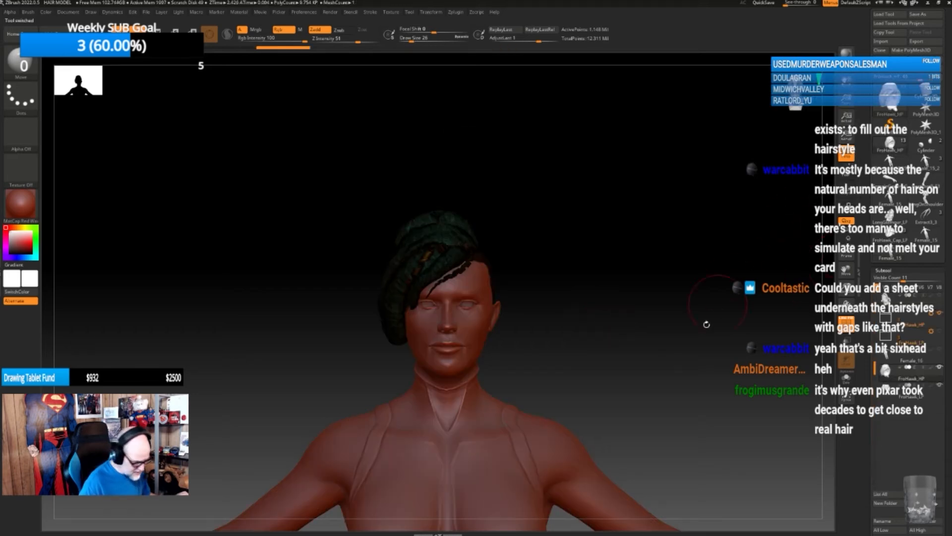
{"action": "scroll", "coordinate": [924, 396], "scroll_direction": "down", "scroll_amount": 5}
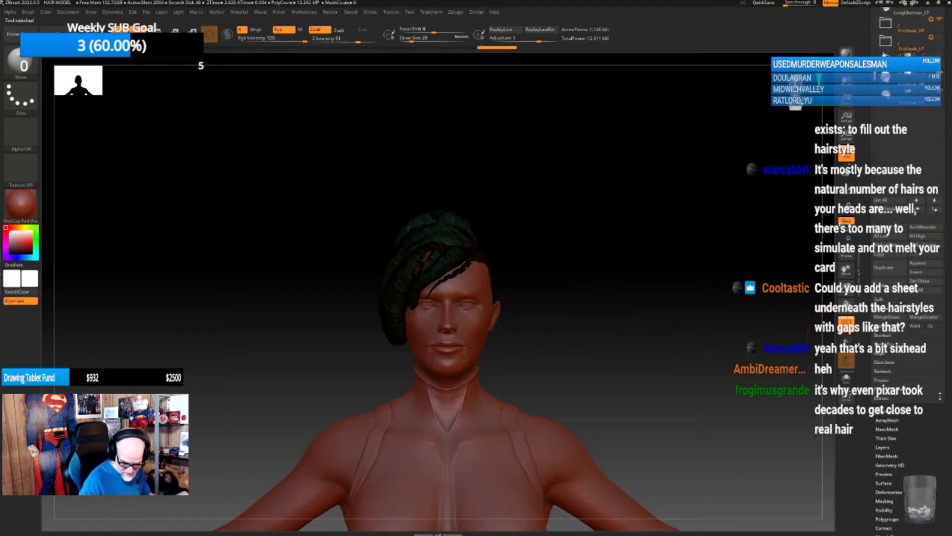
{"action": "left_click", "coordinate": [922, 263]}
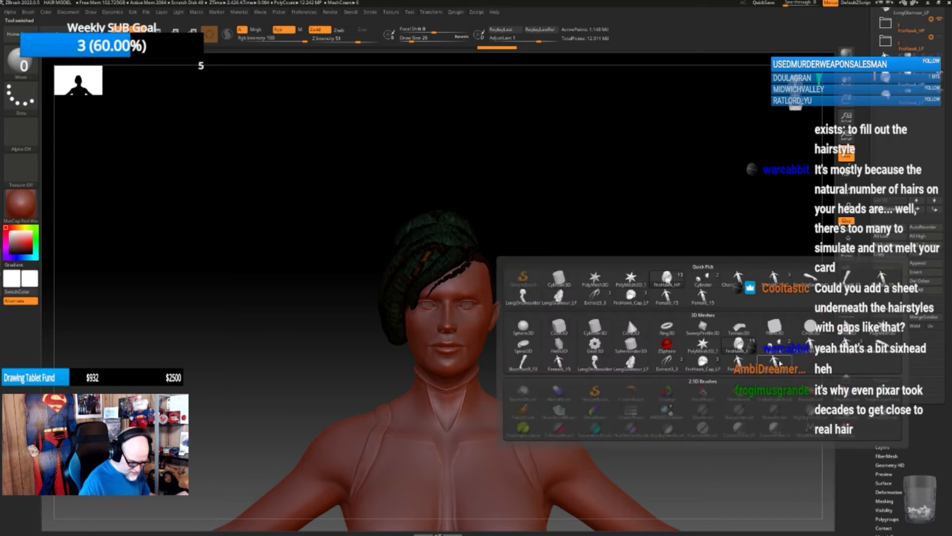
{"action": "left_click", "coordinate": [769, 361]}
{"action": "left_click_drag", "start_coordinate": [604, 334], "coordinate": [618, 335]}
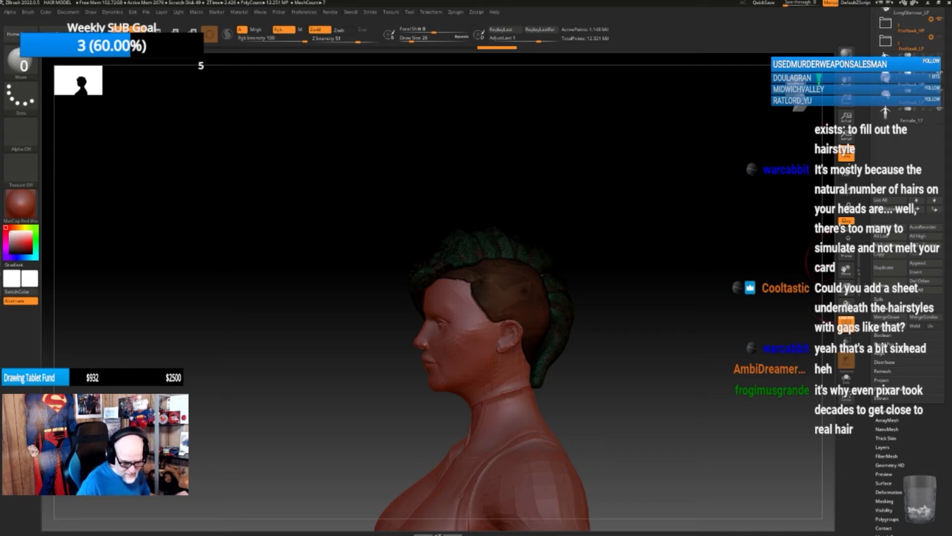
- Select the appended Female_17 body and compare it with the existing figure and FroHawk hair in side view
{"action": "left_click_drag", "start_coordinate": [871, 108], "coordinate": [872, 353]}
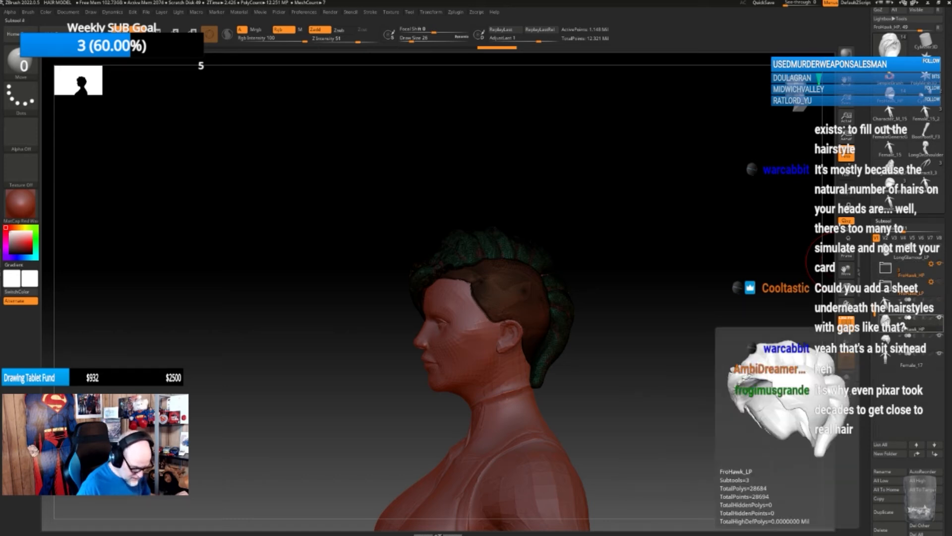
{"action": "left_click", "coordinate": [926, 356]}
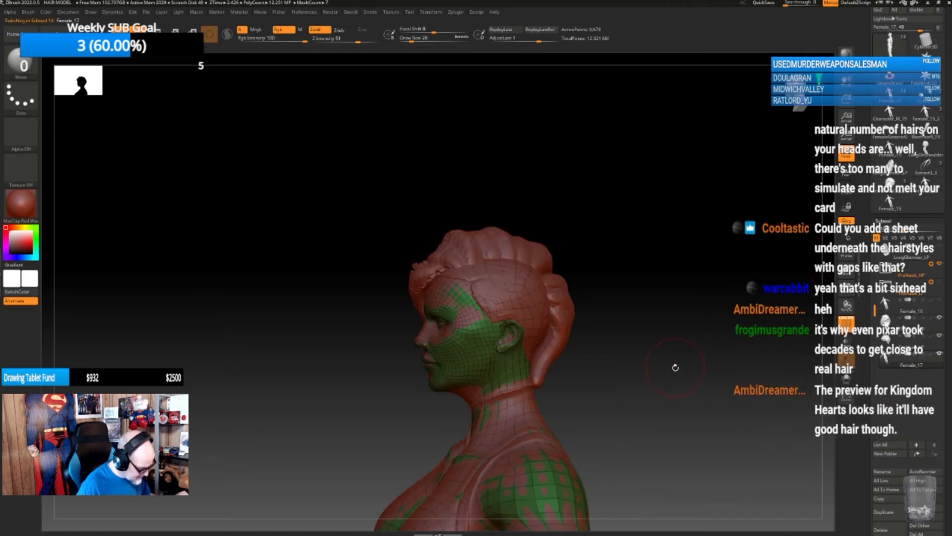
{"action": "left_click_drag", "start_coordinate": [663, 359], "coordinate": [686, 343]}
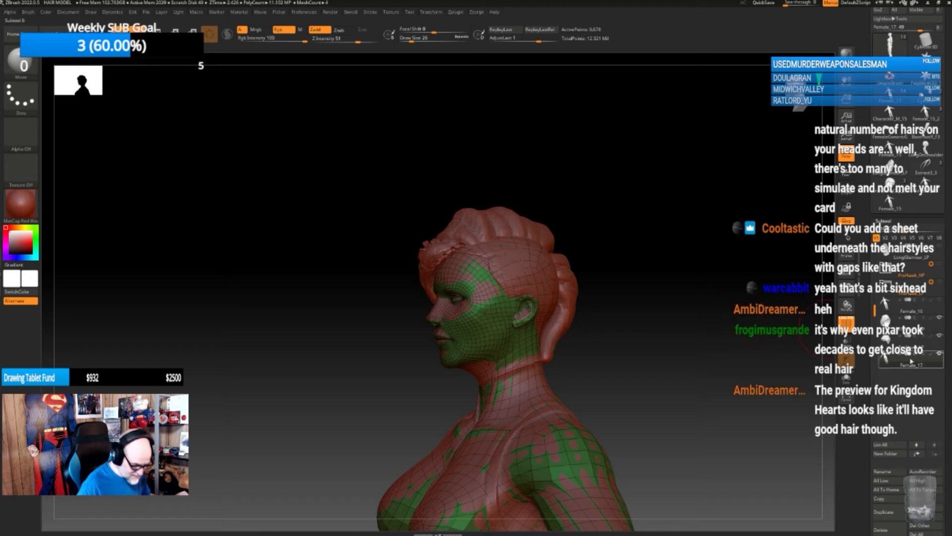
{"action": "mouse_move", "coordinate": [906, 364]}
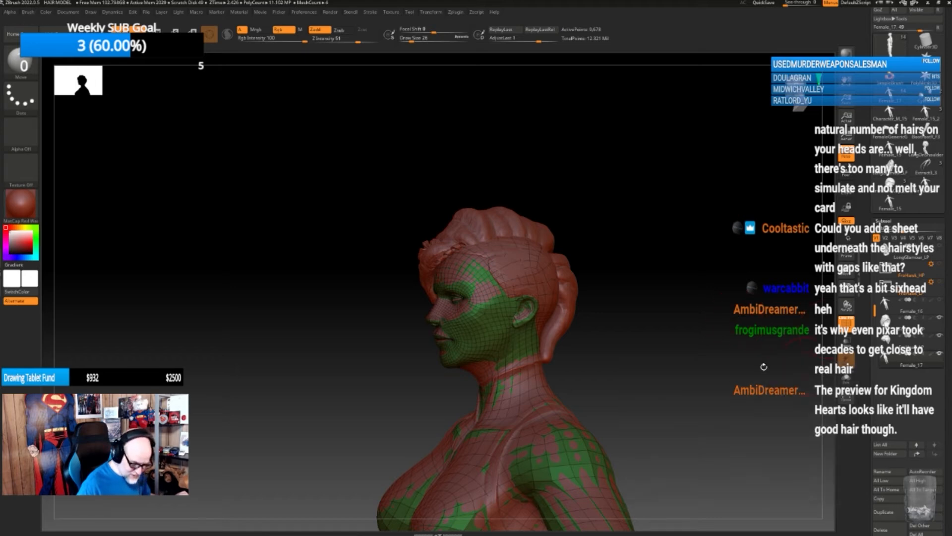
{"action": "left_click_drag", "start_coordinate": [639, 365], "coordinate": [685, 365]}
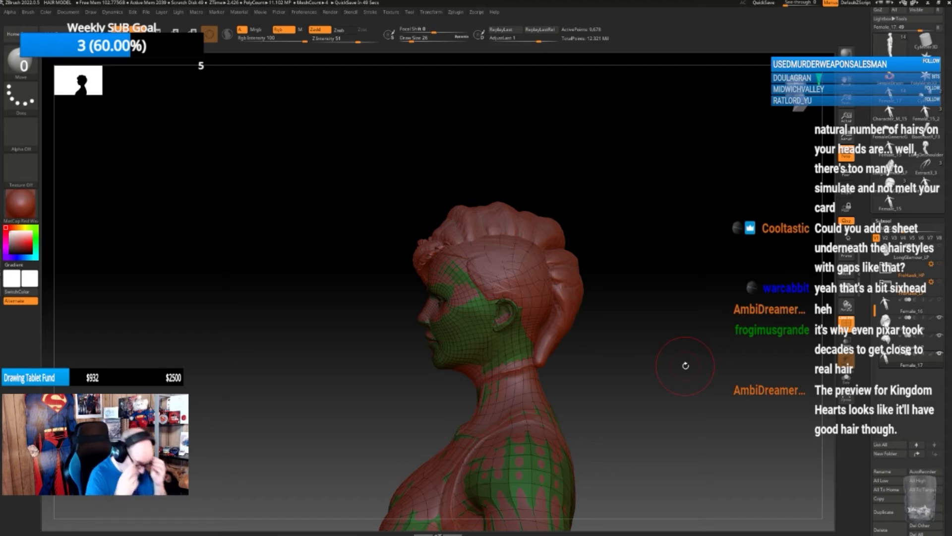
{"action": "mouse_move", "coordinate": [648, 302]}
{"action": "left_mouse_down"}
{"action": "mouse_move", "coordinate": [661, 304]}
{"action": "mouse_move", "coordinate": [654, 291]}
{"action": "left_mouse_up"}
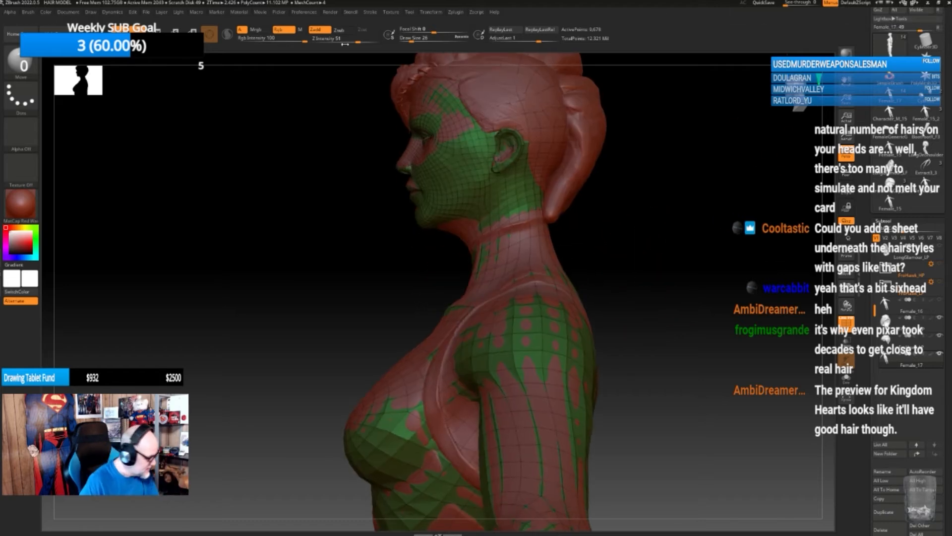
- Save the project as HAIR MODEL in the Hair folder, replacing the existing file
{"action": "key", "text": "ctrl+s"}
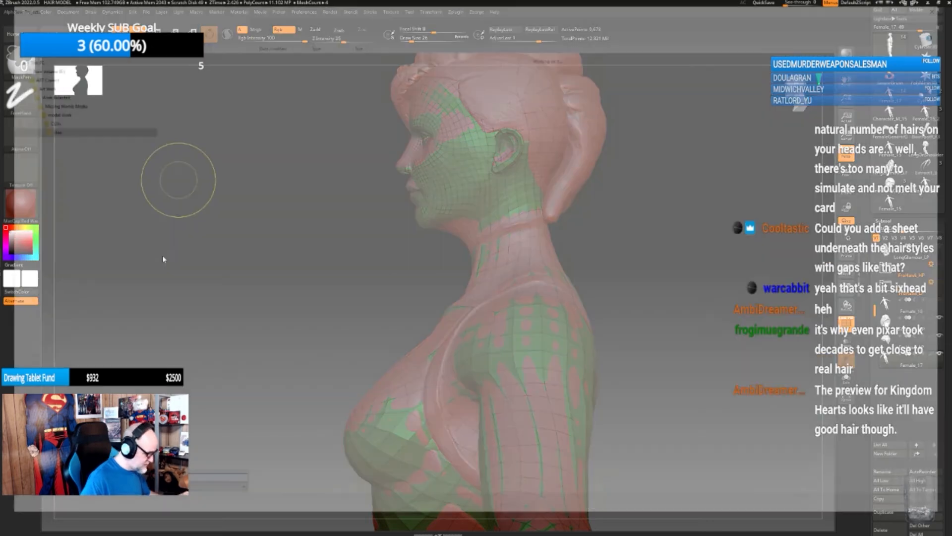
{"action": "left_click", "coordinate": [188, 124]}
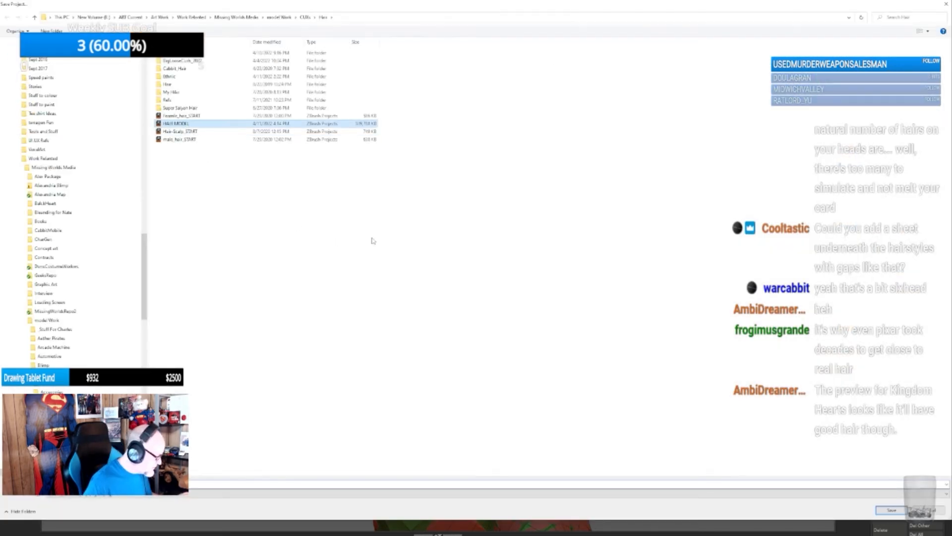
{"action": "left_click", "coordinate": [888, 513]}
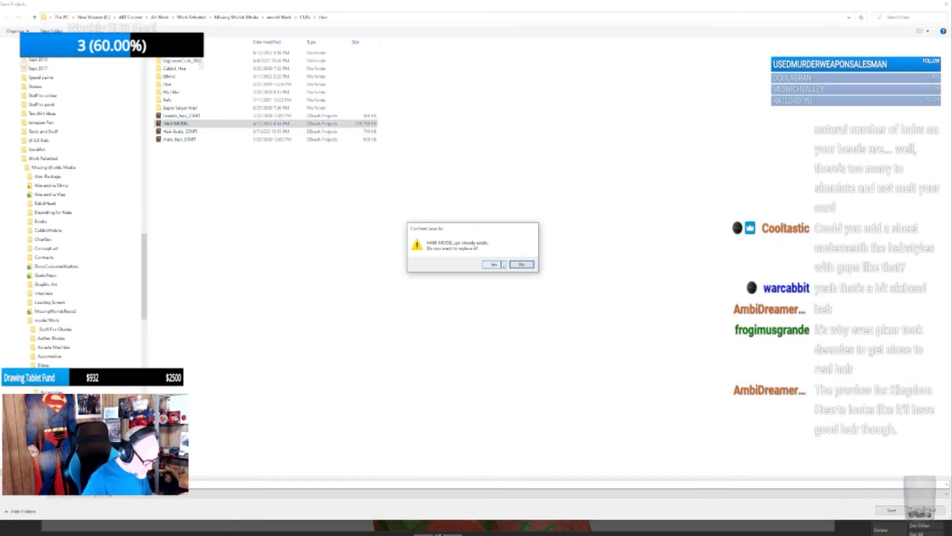
{"action": "left_click", "coordinate": [503, 264]}
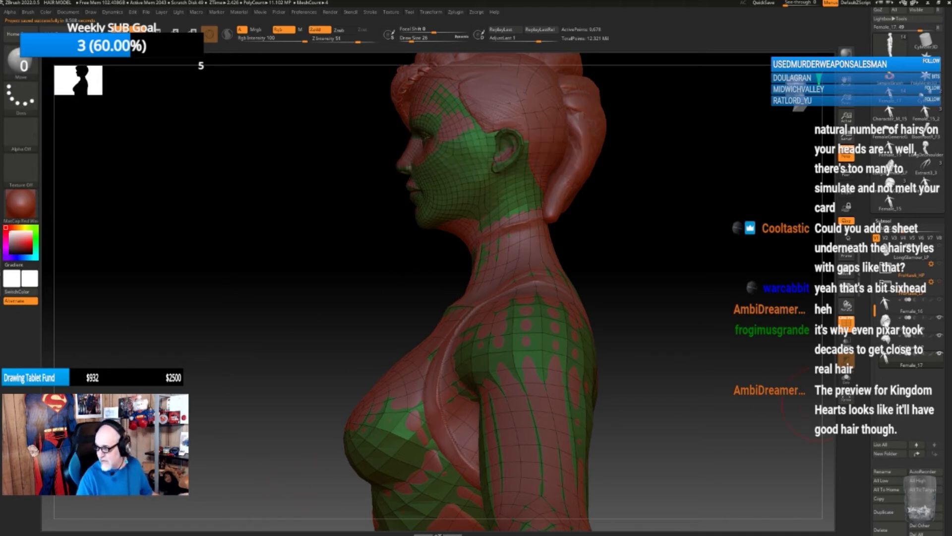
- Look through the Personal Projects and New ZB CUX folders inside CUXs for the next project
{"action": "left_click_drag", "start_coordinate": [951, 273], "coordinate": [314, 148]}
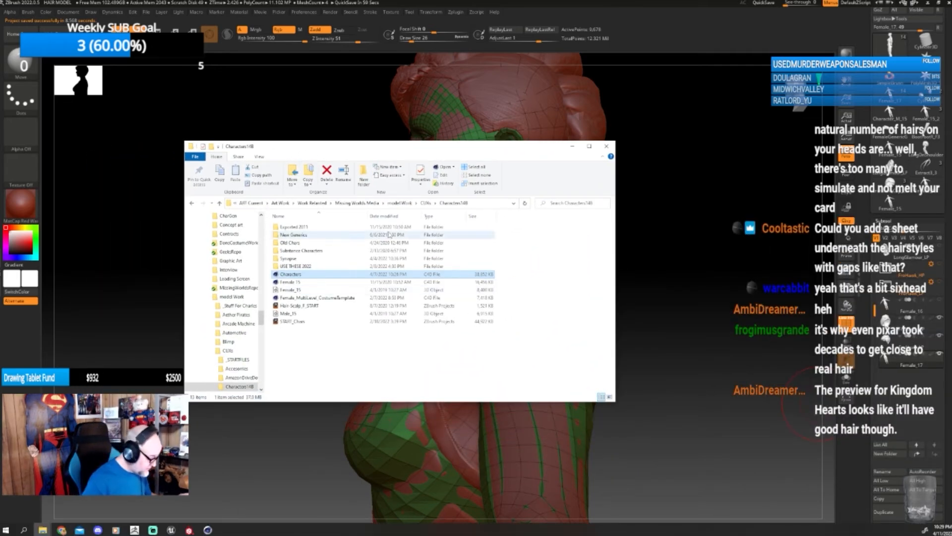
{"action": "left_click", "coordinate": [425, 203]}
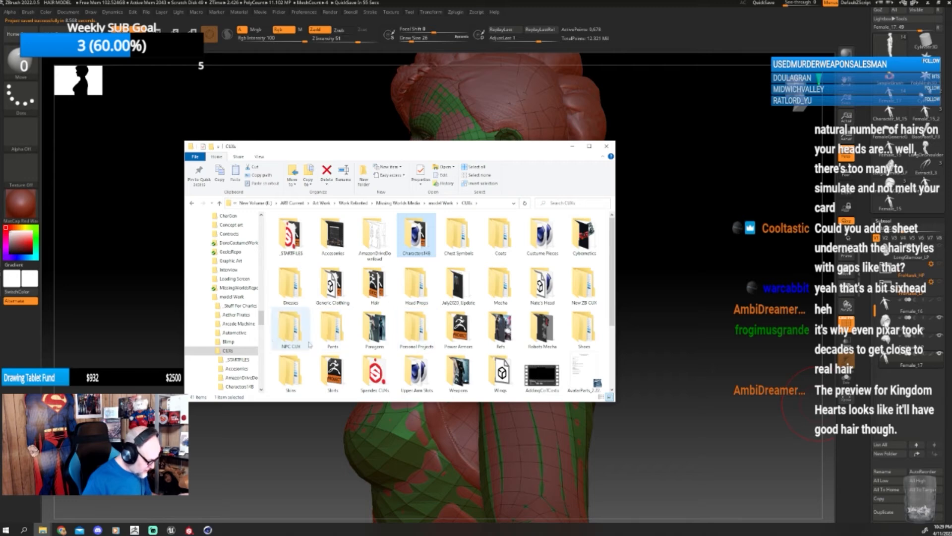
{"action": "double_click", "coordinate": [416, 328]}
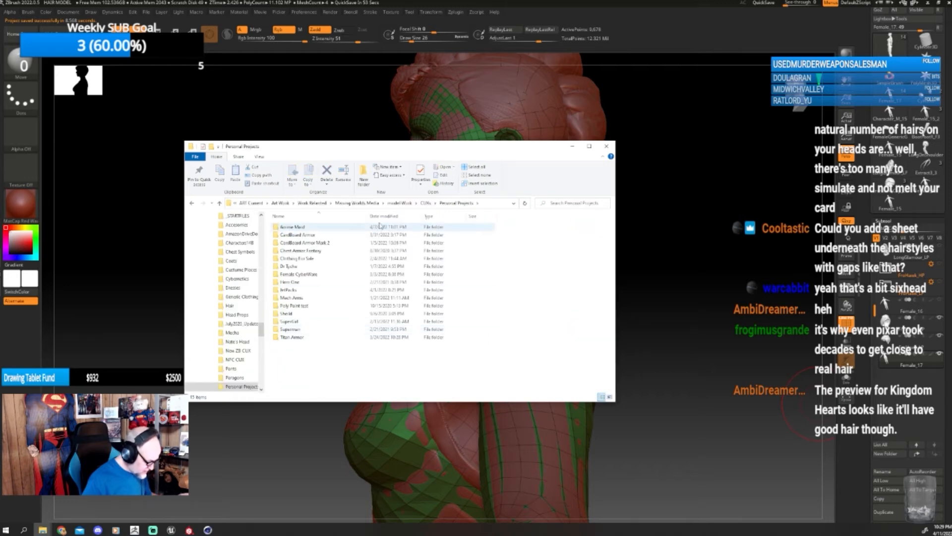
{"action": "left_click", "coordinate": [426, 203]}
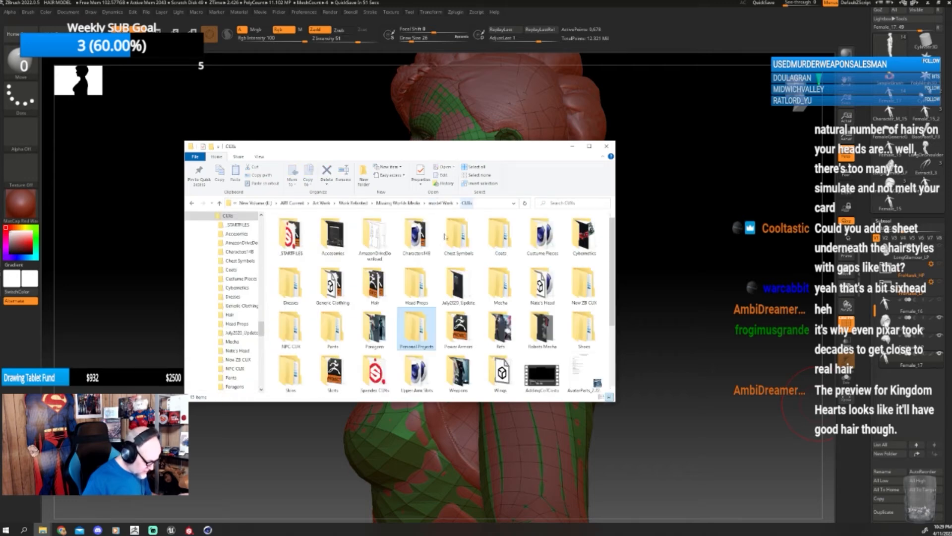
{"action": "double_click", "coordinate": [584, 291]}
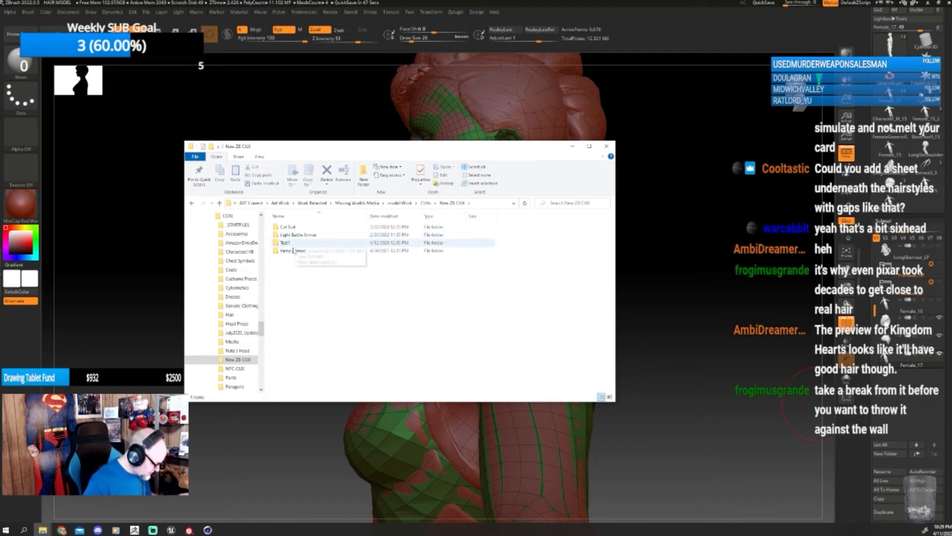
{"action": "left_click", "coordinate": [424, 204]}
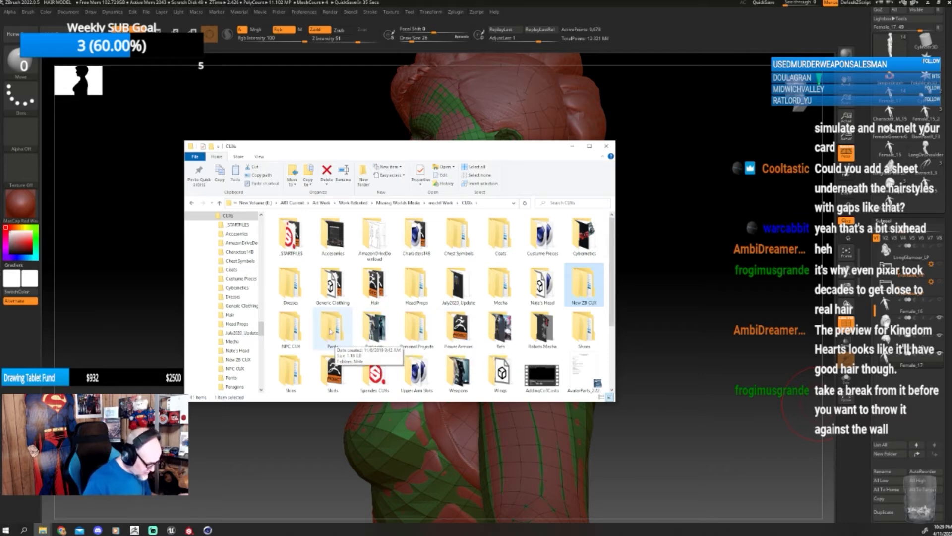
- Open the Arcane Master project from the Regency folder in NPC CUX, saving the changes to the open hair project
{"action": "left_click", "coordinate": [294, 339]}
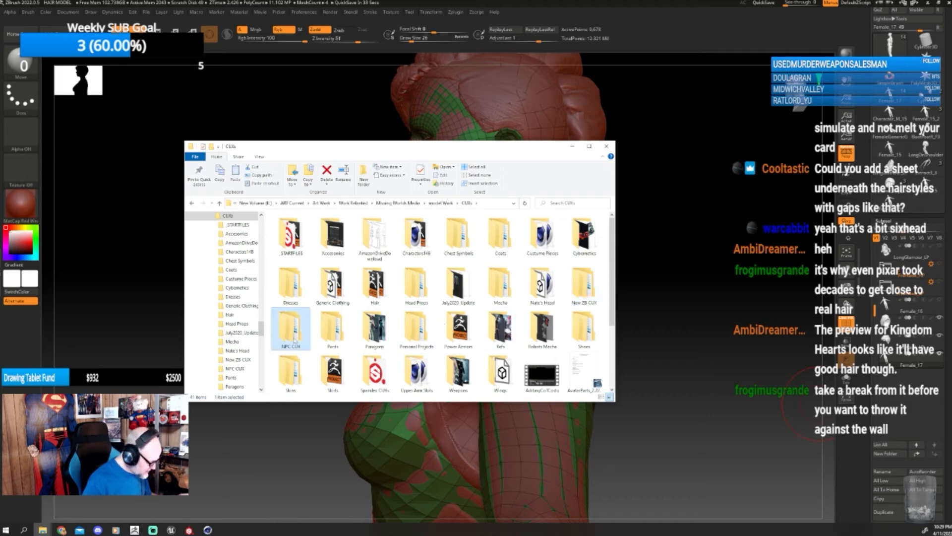
{"action": "double_click", "coordinate": [294, 339]}
{"action": "double_click", "coordinate": [296, 250]}
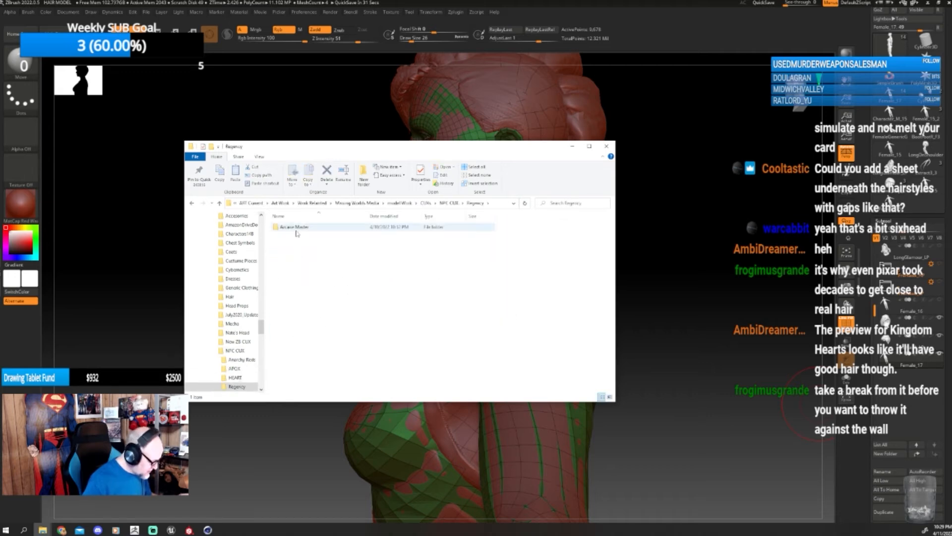
{"action": "double_click", "coordinate": [297, 229]}
{"action": "double_click", "coordinate": [297, 229]}
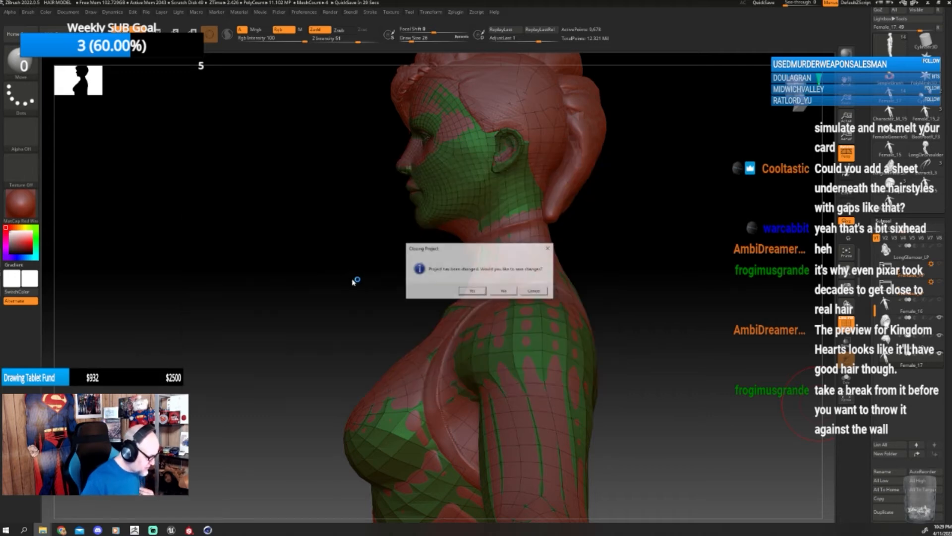
{"action": "left_click", "coordinate": [484, 291]}
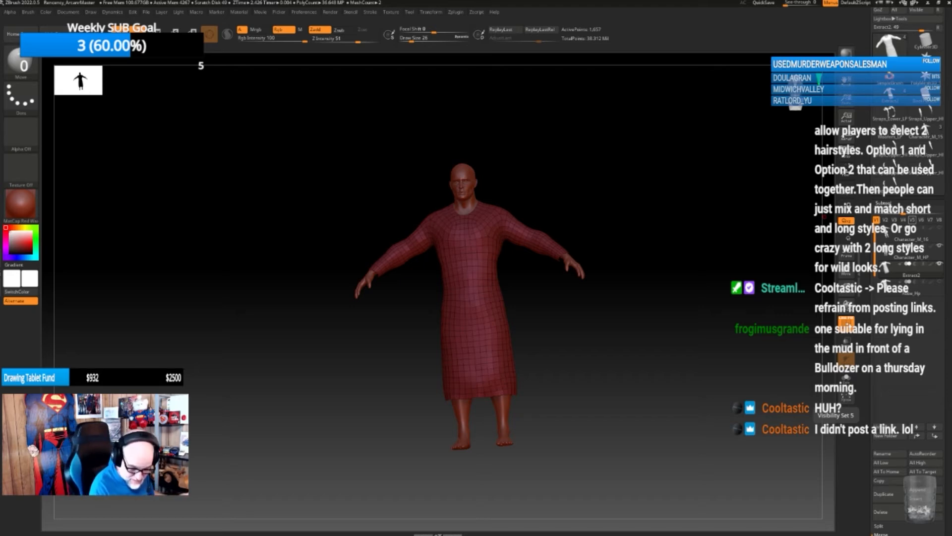
- Show the Robe_Hp subtool instead of Extract2, turn off the polyframe, and make the robe the active, framed subtool
{"action": "left_click", "coordinate": [937, 281]}
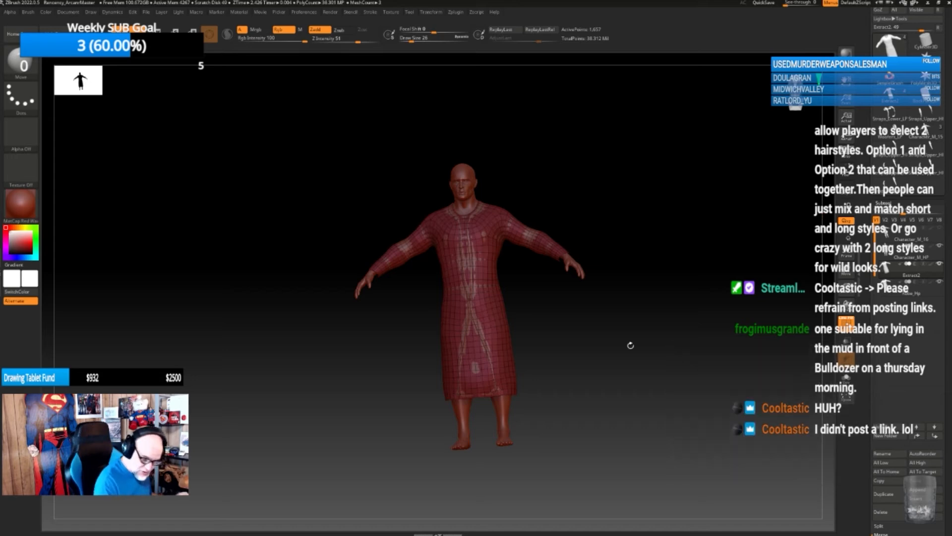
{"action": "left_click", "coordinate": [934, 269]}
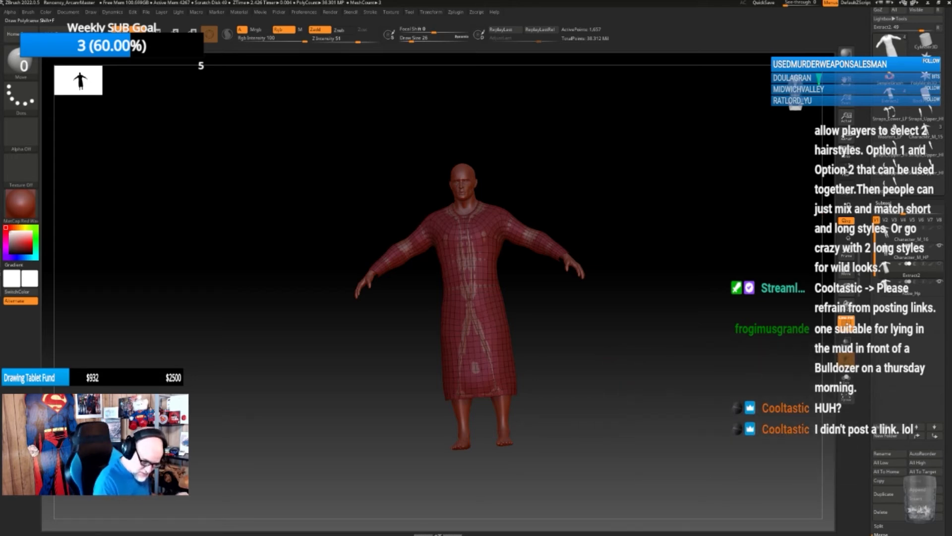
{"action": "key", "text": "shift+f"}
{"action": "key", "text": "f"}
{"action": "left_click_drag", "start_coordinate": [599, 363], "coordinate": [616, 375], "text": "alt"}
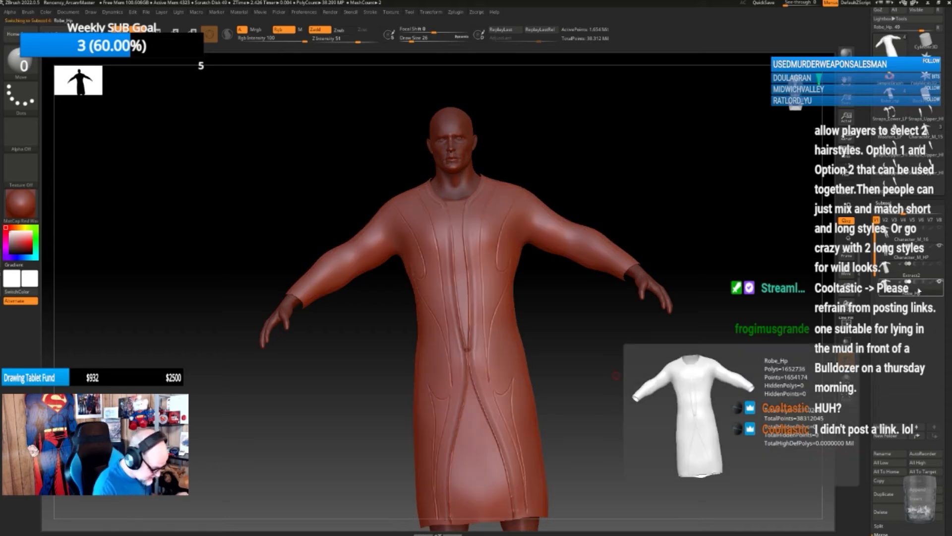
- Examine the Dr. Strange model sheet, the Obsidian Order mage robe image and the Arcane Master concept sketches as references for the robe
{"action": "left_click", "coordinate": [925, 291]}
{"action": "mouse_move", "coordinate": [582, 366]}
{"action": "left_mouse_down"}
{"action": "mouse_move", "coordinate": [596, 392]}
{"action": "mouse_move", "coordinate": [594, 375]}
{"action": "left_mouse_up"}
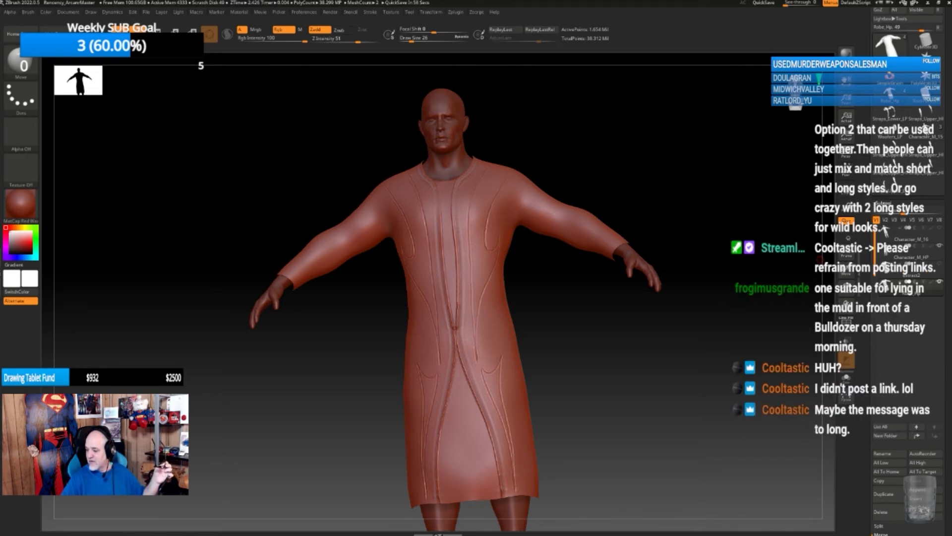
{"action": "key", "text": "alt+Tab"}
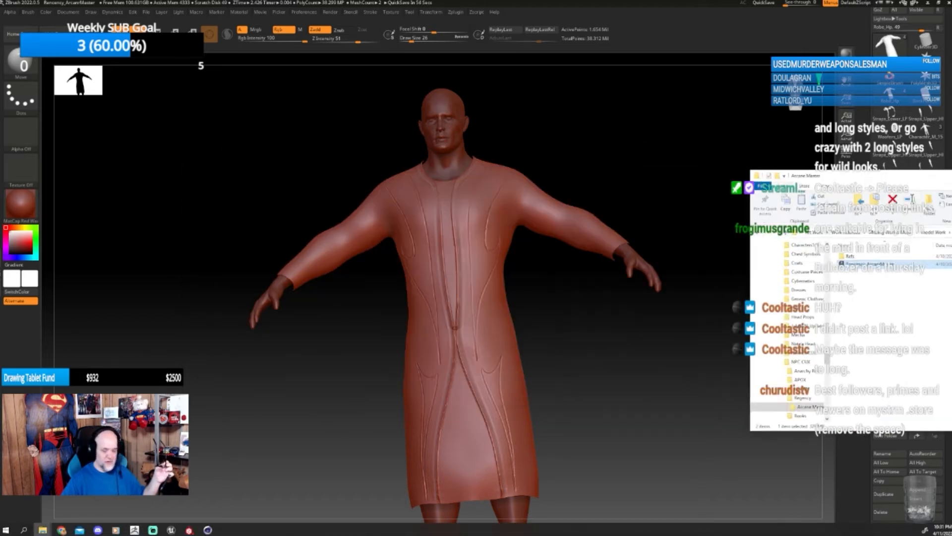
{"action": "key", "text": "alt+Tab"}
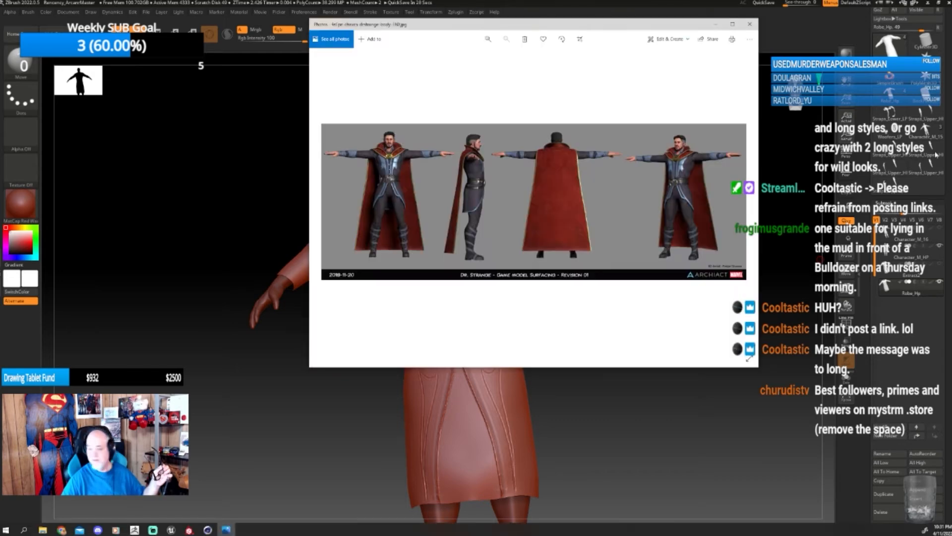
{"action": "left_click_drag", "start_coordinate": [562, 27], "coordinate": [282, 38]}
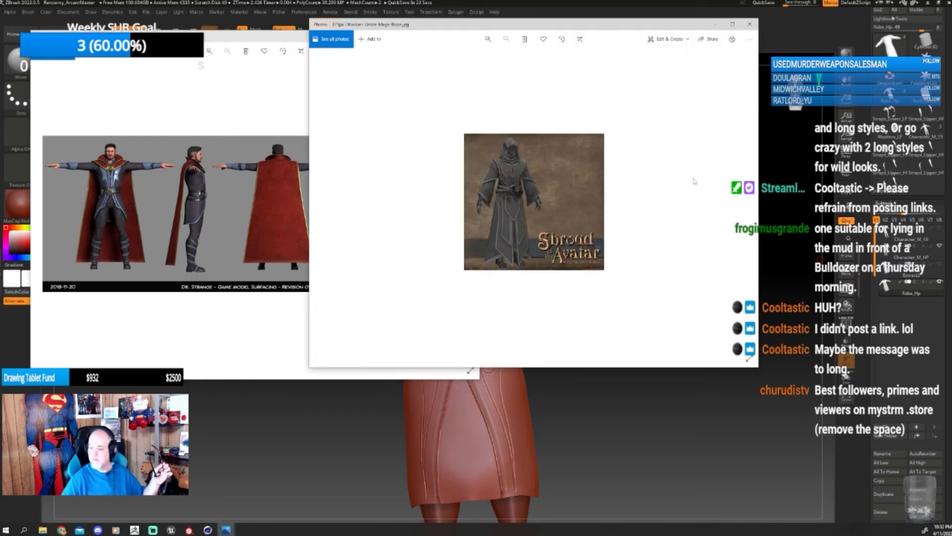
{"action": "left_click_drag", "start_coordinate": [560, 31], "coordinate": [585, 111]}
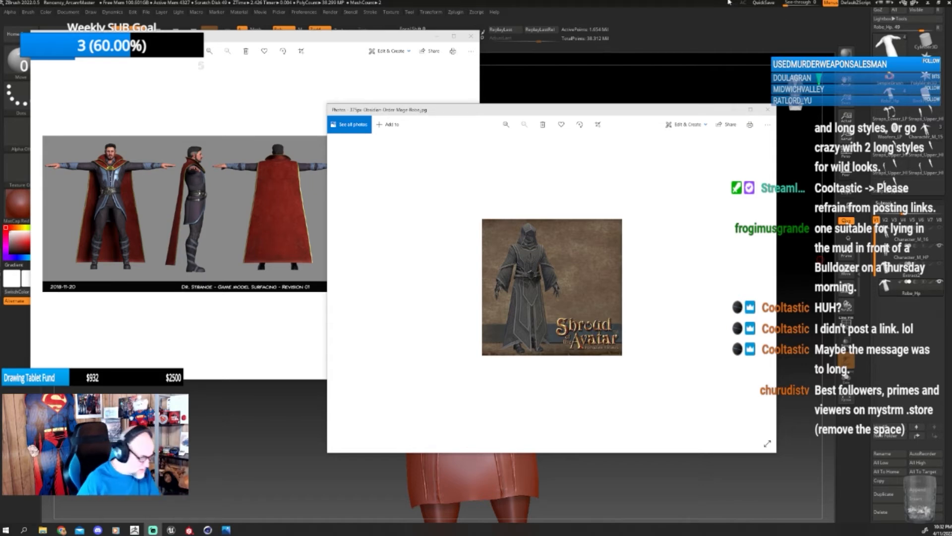
{"action": "left_click_drag", "start_coordinate": [471, 113], "coordinate": [951, 53]}
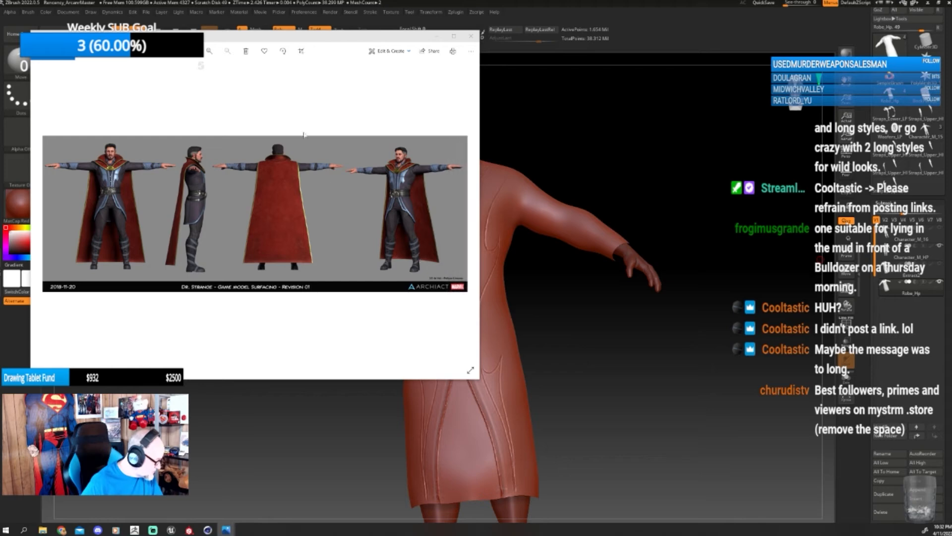
{"action": "left_click_drag", "start_coordinate": [323, 36], "coordinate": [951, 65]}
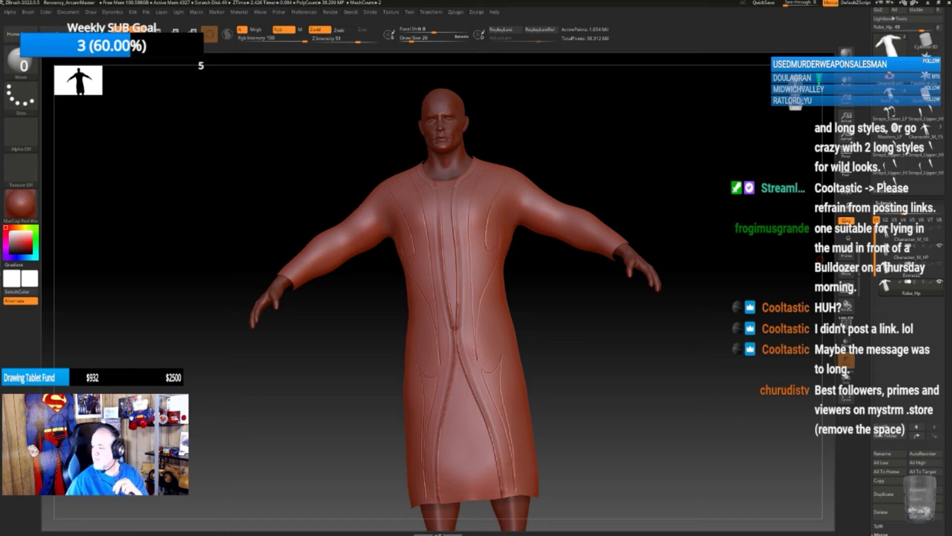
{"action": "key", "text": "alt+Tab"}
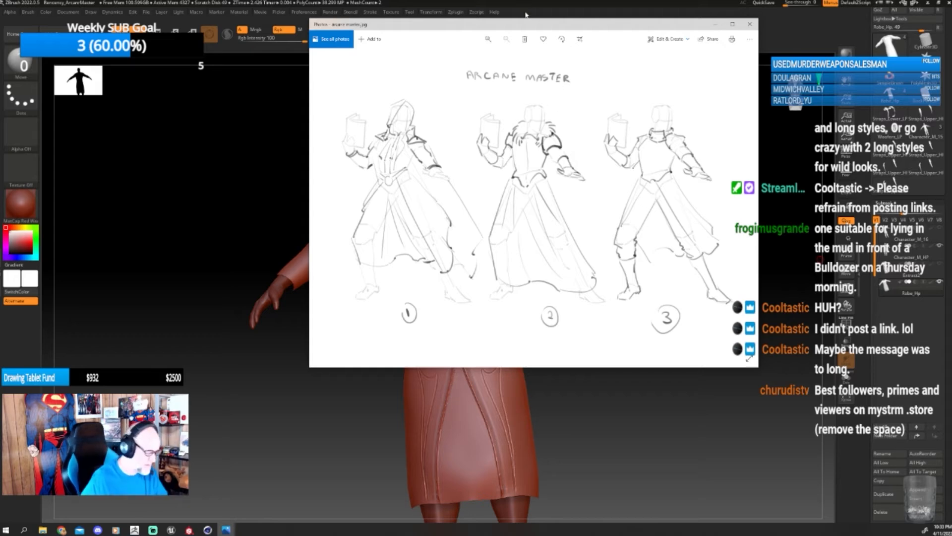
{"action": "mouse_move", "coordinate": [543, 28]}
{"action": "left_mouse_down"}
{"action": "mouse_move", "coordinate": [298, 12]}
{"action": "mouse_move", "coordinate": [148, 157]}
{"action": "mouse_move", "coordinate": [951, 99]}
{"action": "left_mouse_up"}
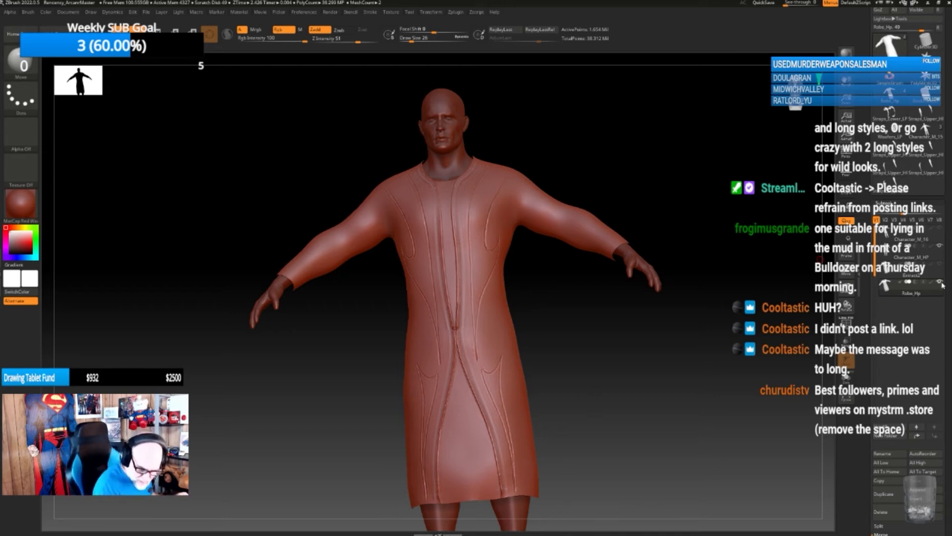
- Duplicate the low-poly Extract2 robe subtool and rename the copy Extractions
{"action": "left_click", "coordinate": [927, 272]}
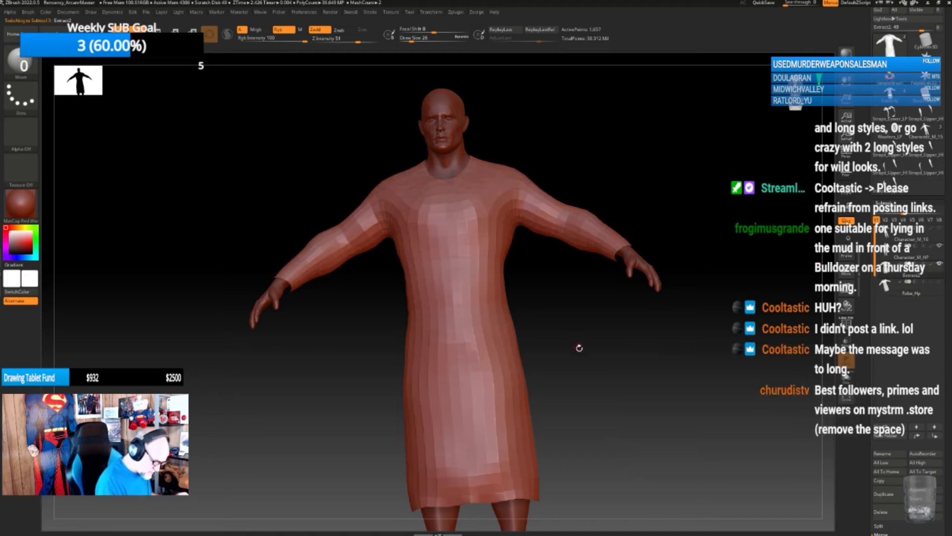
{"action": "mouse_move", "coordinate": [600, 371]}
{"action": "left_mouse_down"}
{"action": "mouse_move", "coordinate": [583, 392]}
{"action": "mouse_move", "coordinate": [593, 376]}
{"action": "left_mouse_up"}
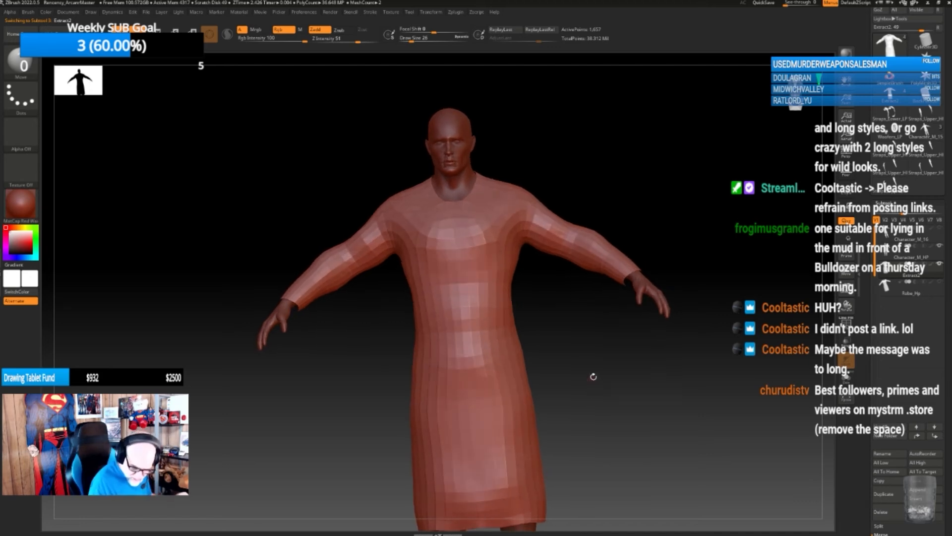
{"action": "left_click", "coordinate": [883, 494]}
{"action": "left_click", "coordinate": [882, 453]}
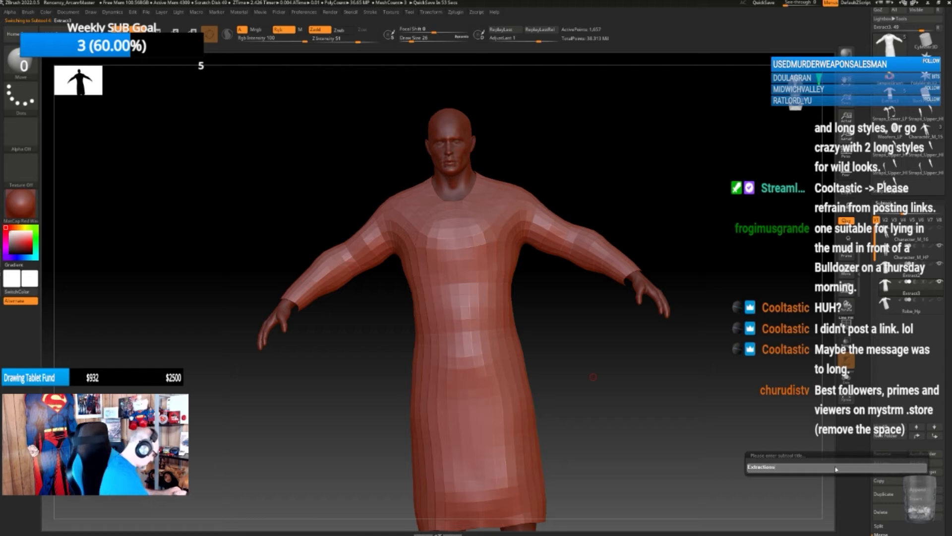
{"action": "key", "text": "Return"}
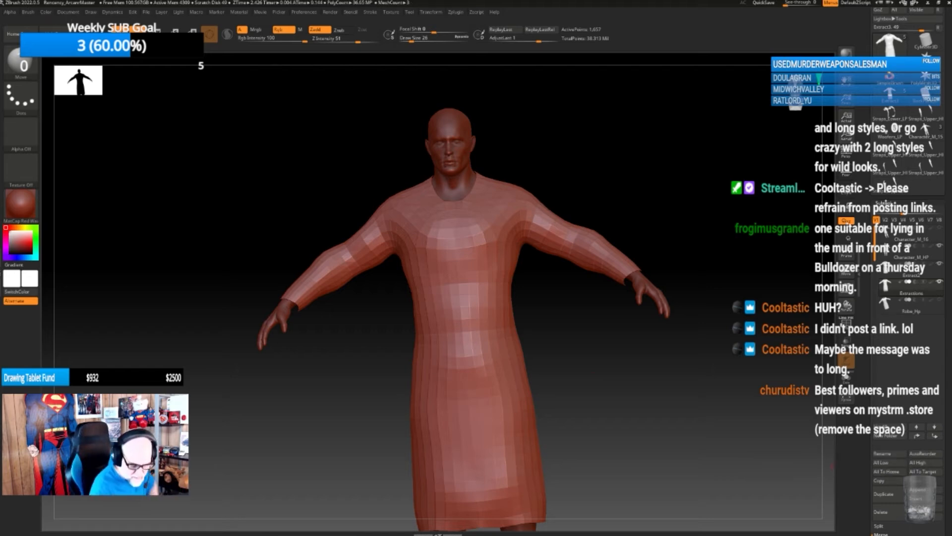
- Subdivide the Extractions subtool up to subdivision level 6
{"action": "left_click", "coordinate": [891, 202]}
{"action": "left_click", "coordinate": [892, 160]}
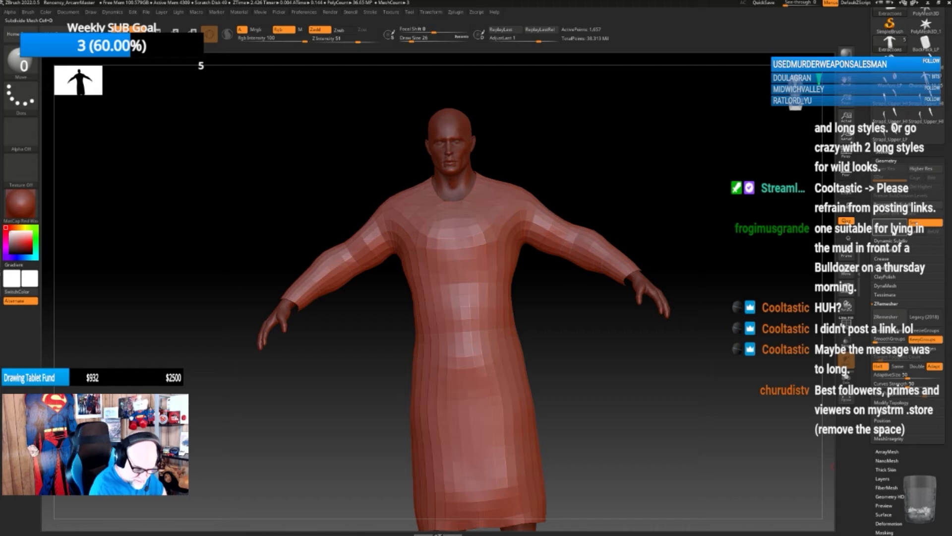
{"action": "double_click", "coordinate": [894, 231]}
{"action": "left_click", "coordinate": [898, 224]}
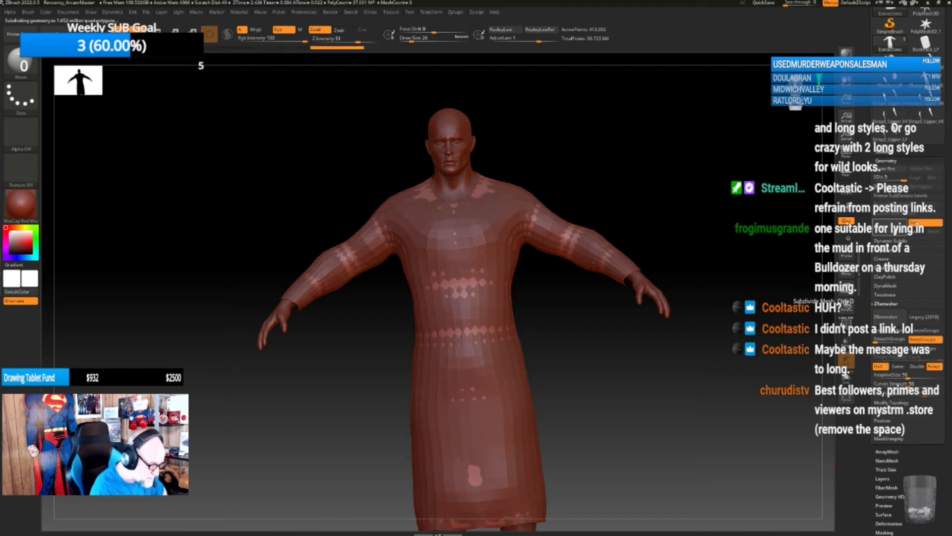
{"action": "left_click", "coordinate": [899, 225]}
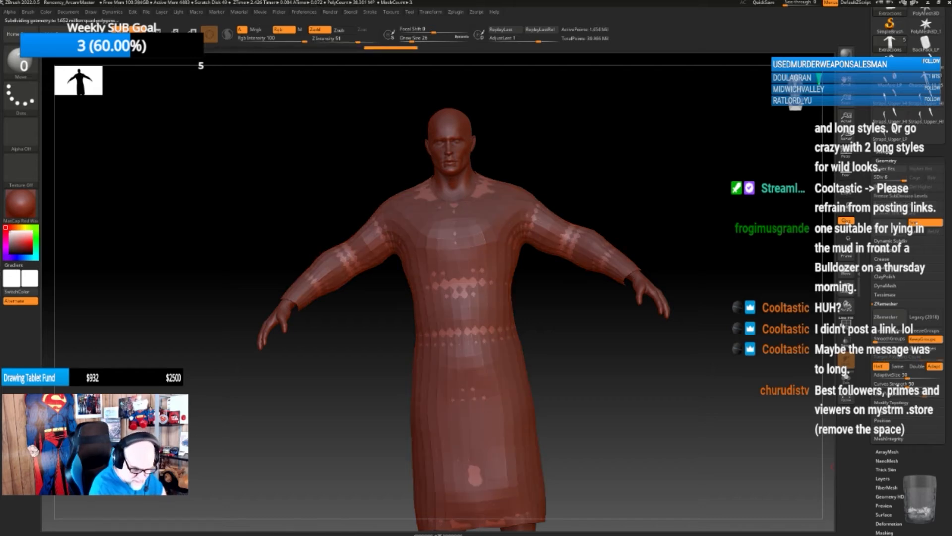
{"action": "left_click", "coordinate": [886, 161]}
- Hide the character body and show the Robe_Hp subtool together with Extractions
{"action": "left_click", "coordinate": [939, 168]}
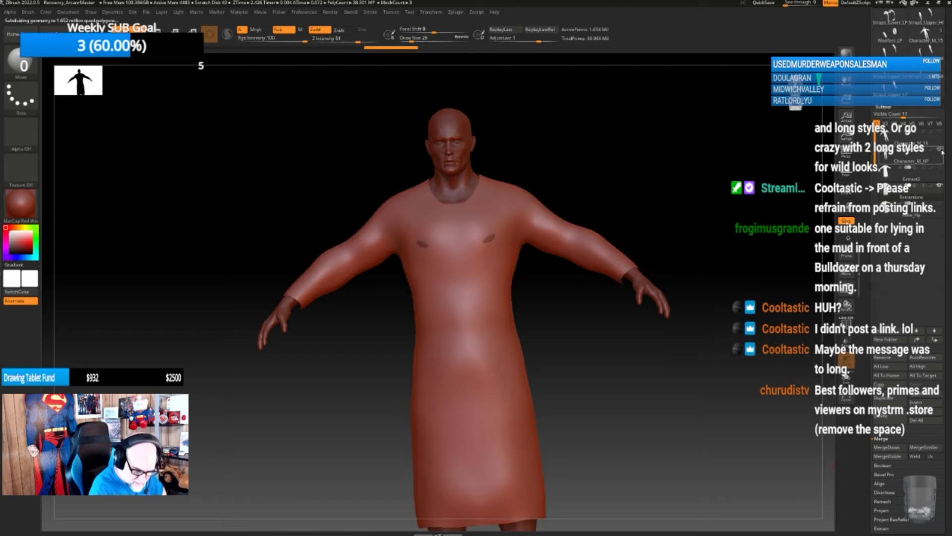
{"action": "left_click", "coordinate": [939, 150]}
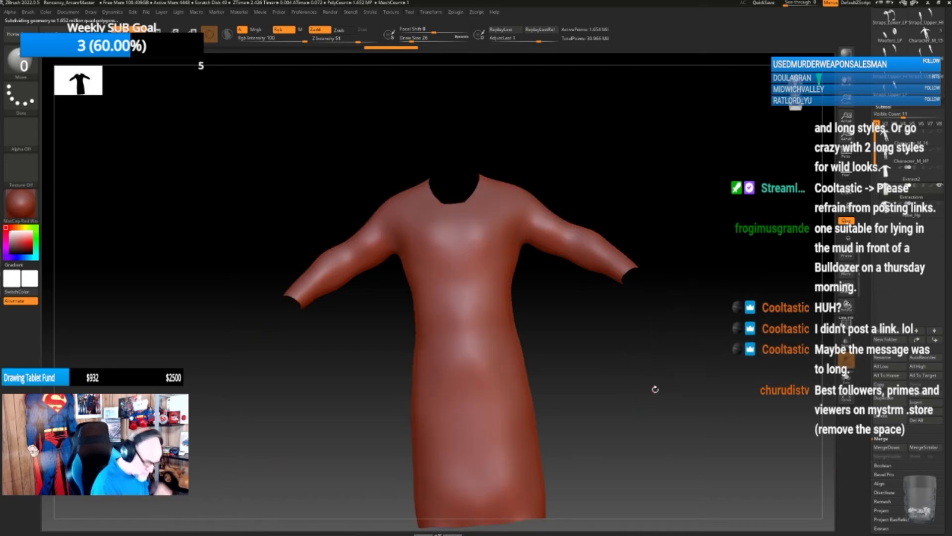
{"action": "left_click", "coordinate": [938, 204]}
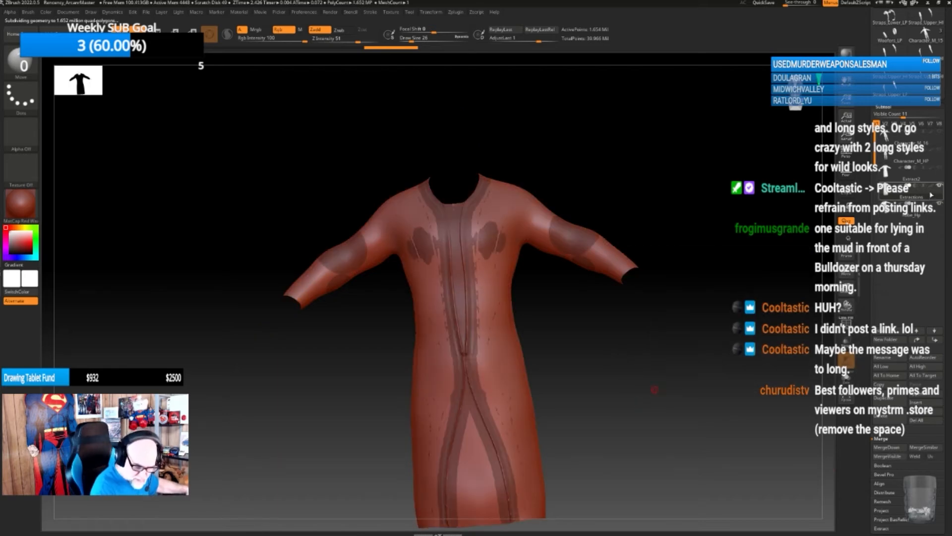
{"action": "left_click", "coordinate": [938, 186]}
- Mask thick slanted belt bands on both sides of the Extractions front waist, enlarging the mask brush to size 54
{"action": "left_click_drag", "start_coordinate": [571, 364], "coordinate": [597, 388]}
{"action": "key", "text": "ctrl"}
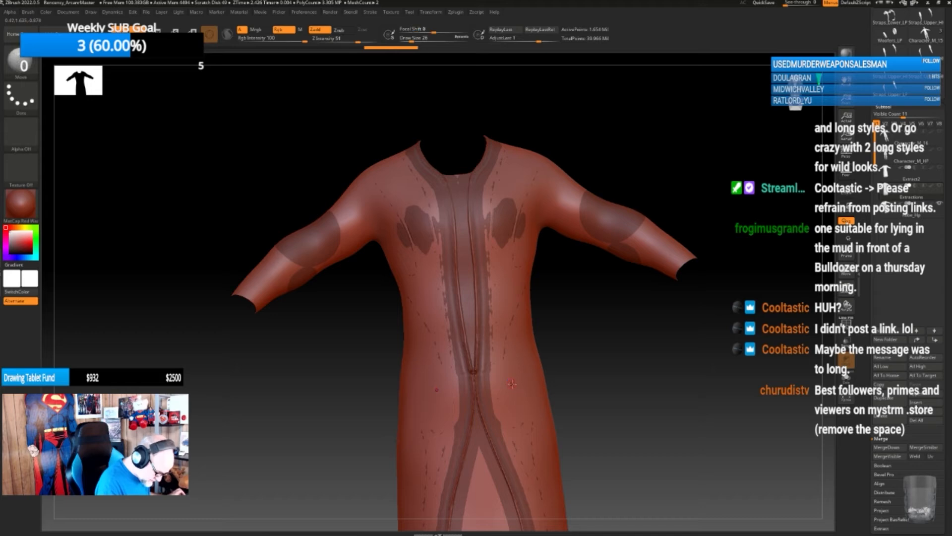
{"action": "key", "text": "ctrl"}
{"action": "mouse_move", "coordinate": [491, 390]}
{"action": "left_mouse_down", "text": "ctrl"}
{"action": "mouse_move", "coordinate": [527, 364]}
{"action": "mouse_move", "coordinate": [501, 384]}
{"action": "mouse_move", "coordinate": [516, 371]}
{"action": "left_mouse_up", "text": "ctrl"}
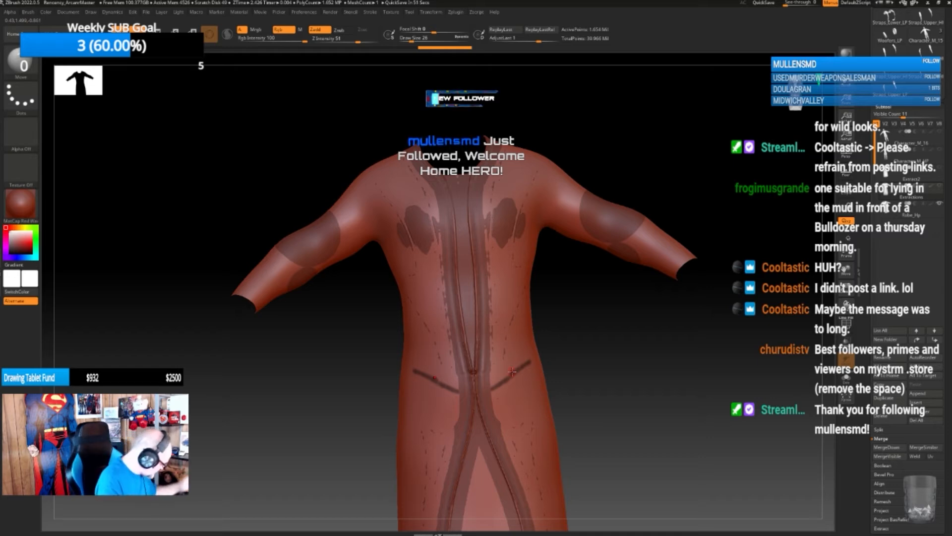
{"action": "key", "text": "bracketright"}
{"action": "key", "text": "bracketright"}
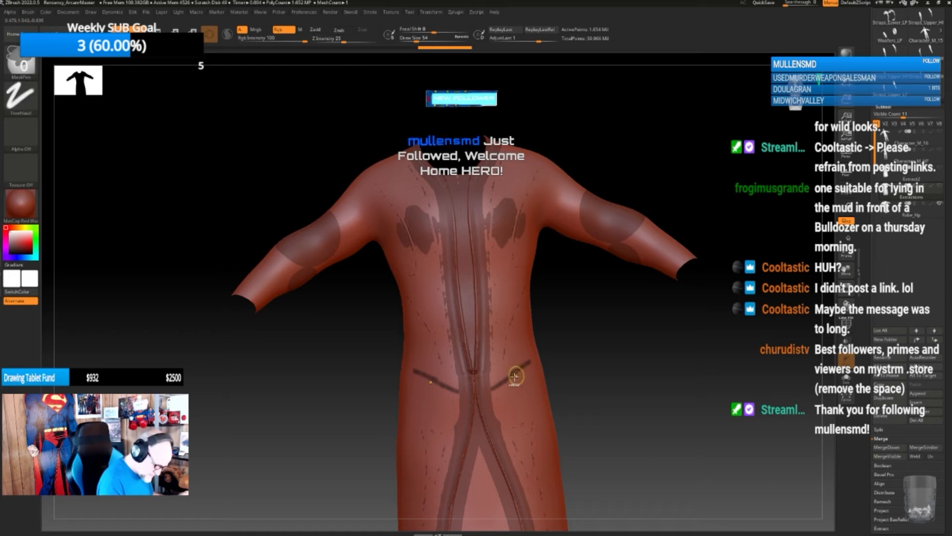
{"action": "left_click_drag", "start_coordinate": [516, 375], "coordinate": [499, 381], "text": "ctrl"}
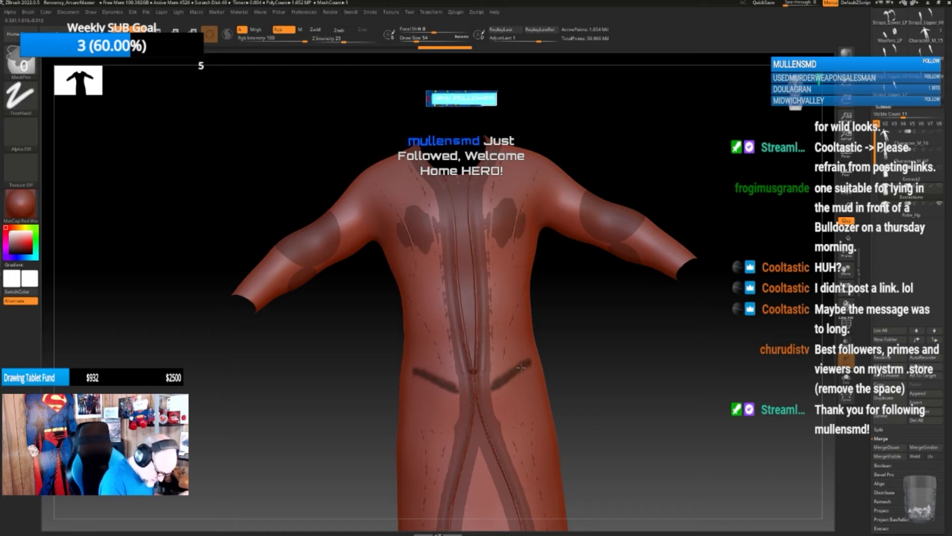
{"action": "mouse_move", "coordinate": [606, 348]}
{"action": "left_mouse_down"}
{"action": "mouse_move", "coordinate": [556, 348]}
{"action": "mouse_move", "coordinate": [647, 333]}
{"action": "left_mouse_up"}
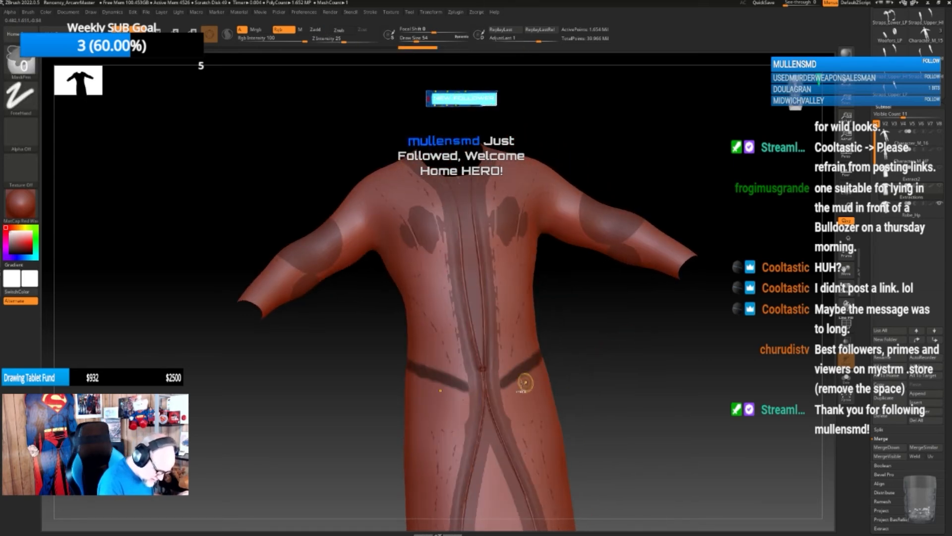
{"action": "left_click_drag", "start_coordinate": [507, 386], "coordinate": [533, 370], "text": "ctrl"}
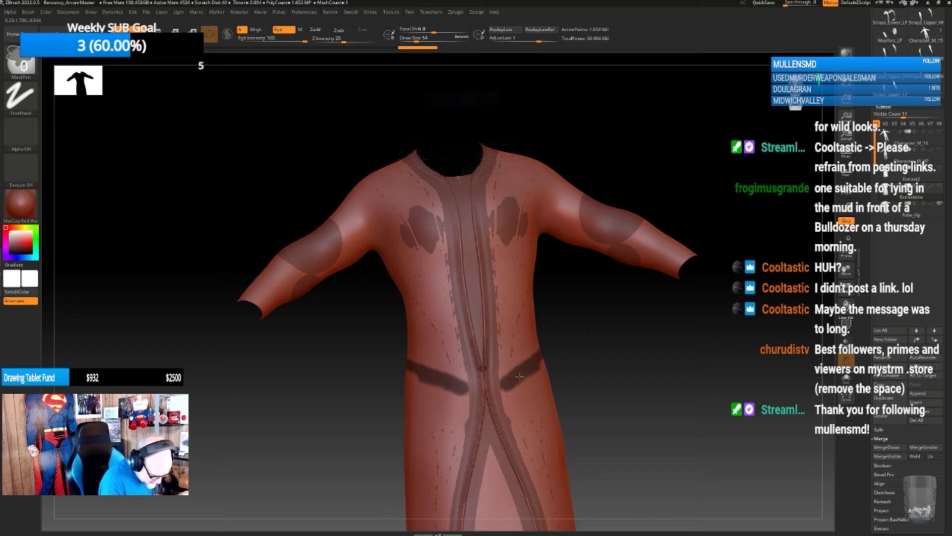
- Continue the belt mask from the sides around the back of the waist, joining both halves into one curved band
{"action": "mouse_move", "coordinate": [604, 343]}
{"action": "left_mouse_down"}
{"action": "mouse_move", "coordinate": [556, 347]}
{"action": "mouse_move", "coordinate": [562, 357]}
{"action": "mouse_move", "coordinate": [590, 346]}
{"action": "mouse_move", "coordinate": [582, 345]}
{"action": "left_mouse_up"}
{"action": "left_click_drag", "start_coordinate": [654, 335], "coordinate": [594, 364]}
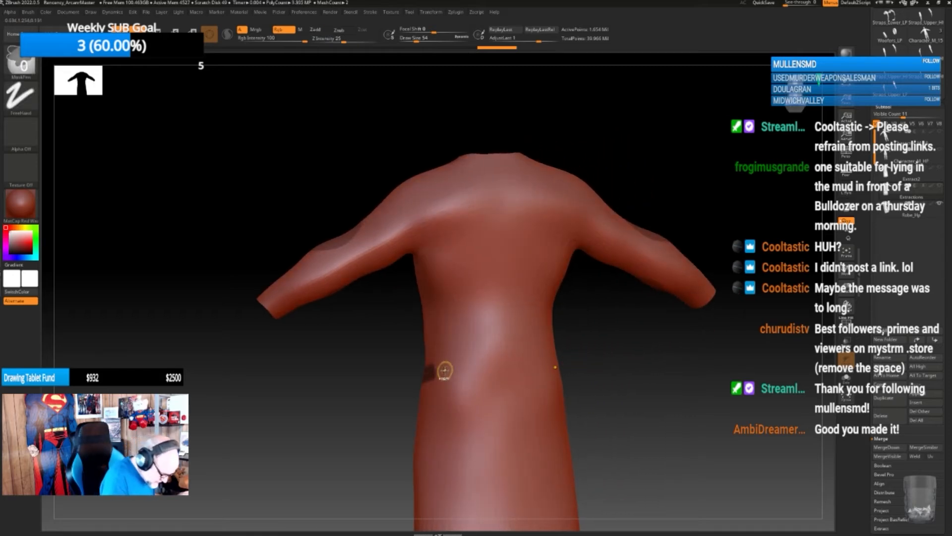
{"action": "left_click_drag", "start_coordinate": [584, 342], "coordinate": [609, 342]}
{"action": "key", "text": "d"}
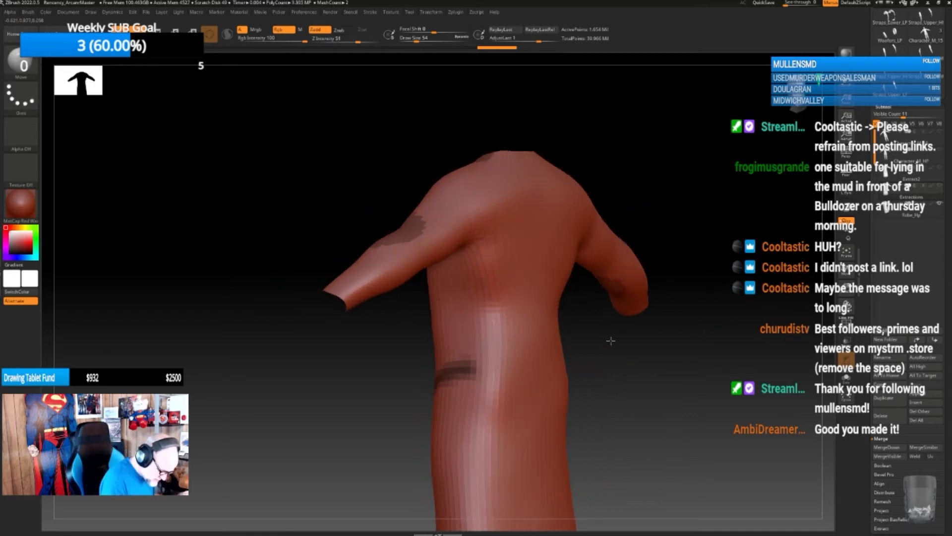
{"action": "left_click_drag", "start_coordinate": [500, 346], "coordinate": [467, 367], "text": "ctrl"}
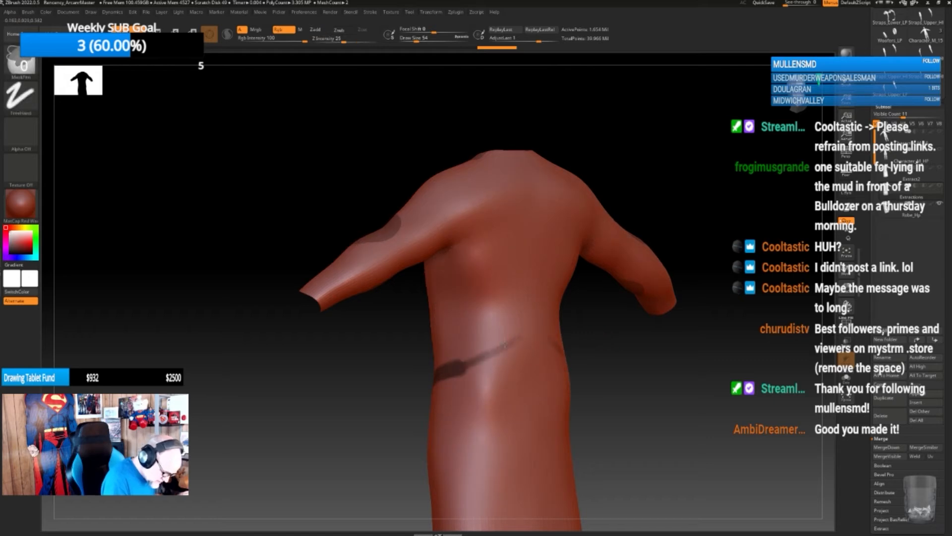
{"action": "left_click_drag", "start_coordinate": [524, 331], "coordinate": [459, 366], "text": "ctrl"}
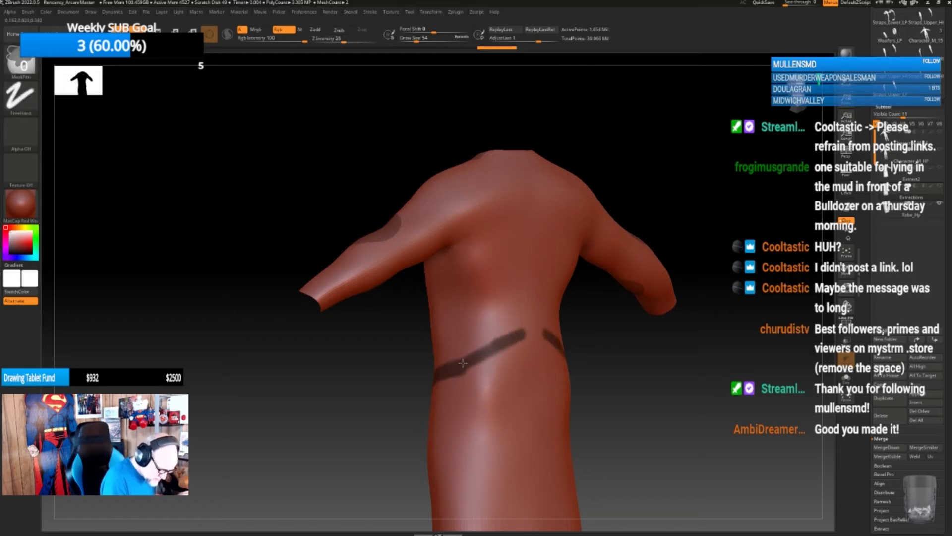
{"action": "mouse_move", "coordinate": [597, 342]}
{"action": "left_mouse_down"}
{"action": "mouse_move", "coordinate": [635, 341]}
{"action": "mouse_move", "coordinate": [546, 387]}
{"action": "left_mouse_up"}
{"action": "left_click_drag", "start_coordinate": [559, 331], "coordinate": [511, 336], "text": "ctrl"}
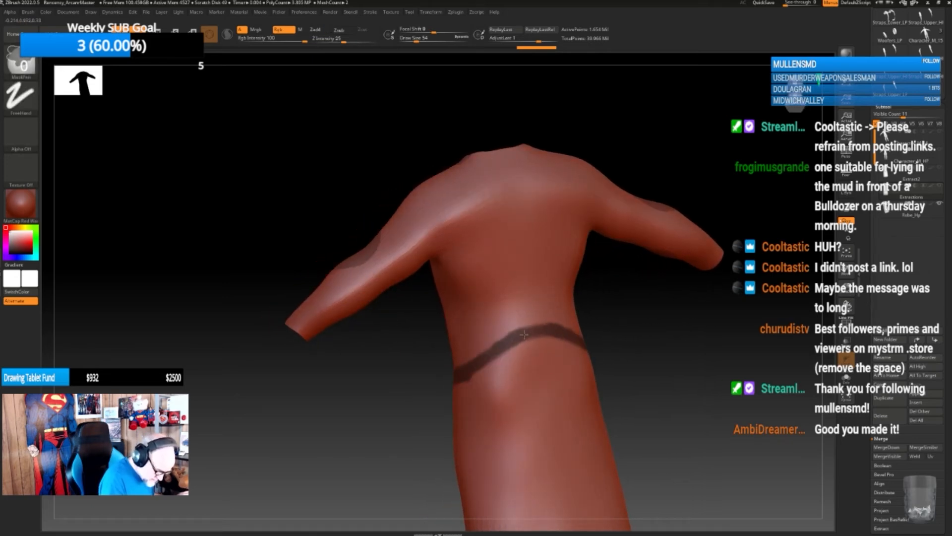
- Touch up the belt mask along the side and at its front ends, undoing the stray Move stroke near the hip
{"action": "mouse_move", "coordinate": [614, 351]}
{"action": "left_mouse_down"}
{"action": "mouse_move", "coordinate": [514, 356]}
{"action": "mouse_move", "coordinate": [539, 352]}
{"action": "mouse_move", "coordinate": [530, 345]}
{"action": "mouse_move", "coordinate": [478, 372]}
{"action": "mouse_move", "coordinate": [563, 341]}
{"action": "mouse_move", "coordinate": [621, 342]}
{"action": "mouse_move", "coordinate": [629, 334]}
{"action": "mouse_move", "coordinate": [614, 353]}
{"action": "mouse_move", "coordinate": [620, 344]}
{"action": "mouse_move", "coordinate": [597, 344]}
{"action": "left_mouse_up"}
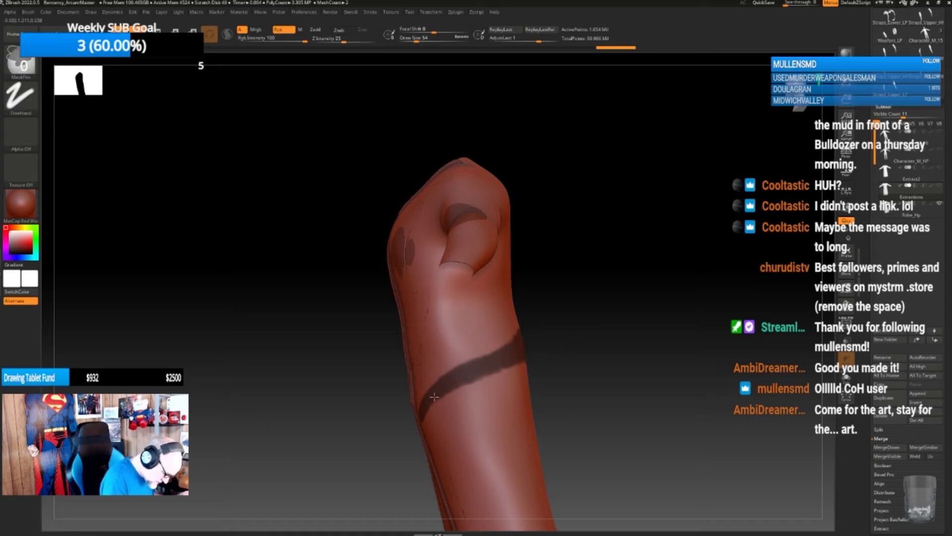
{"action": "left_click_drag", "start_coordinate": [425, 407], "coordinate": [423, 415], "text": "ctrl"}
{"action": "left_click_drag", "start_coordinate": [548, 354], "coordinate": [589, 337]}
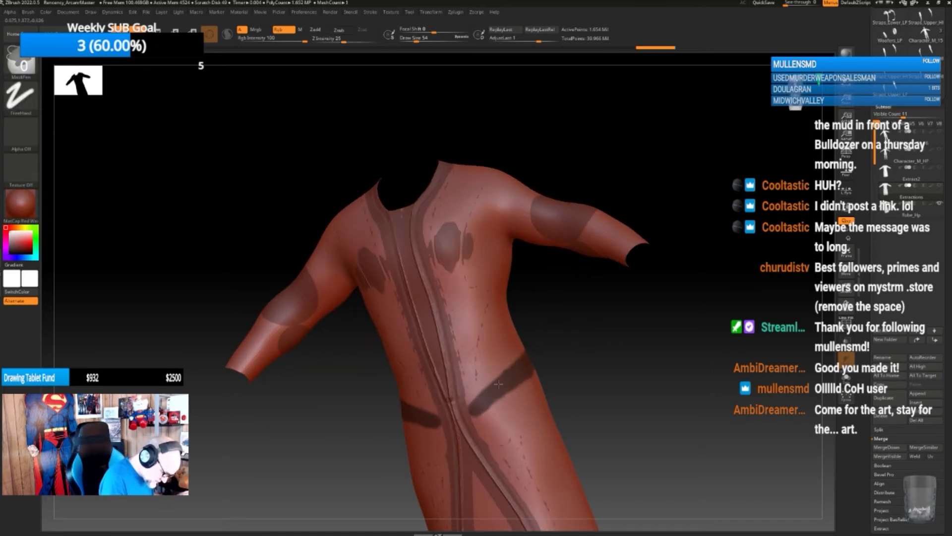
{"action": "left_click_drag", "start_coordinate": [476, 410], "coordinate": [475, 411], "text": "ctrl"}
{"action": "left_click_drag", "start_coordinate": [547, 364], "coordinate": [581, 349]}
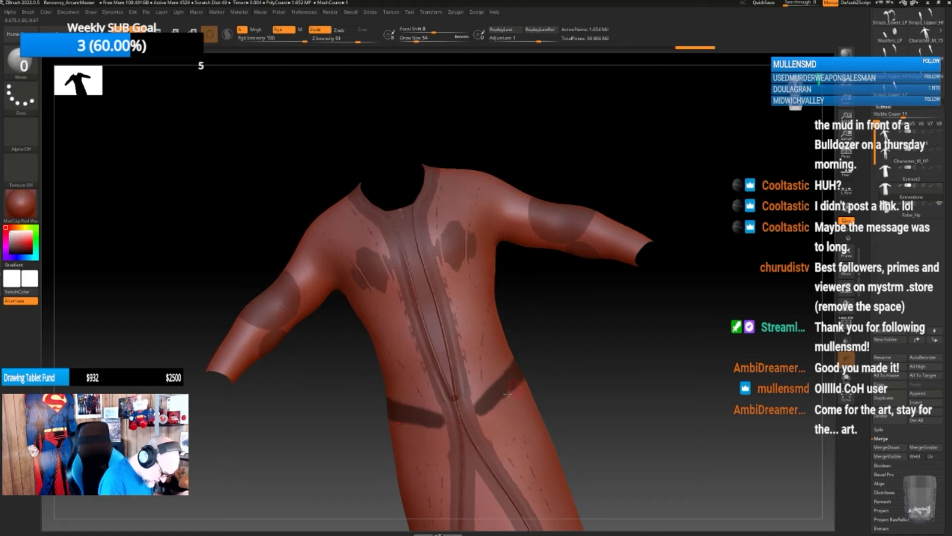
{"action": "left_click_drag", "start_coordinate": [491, 401], "coordinate": [494, 400]}
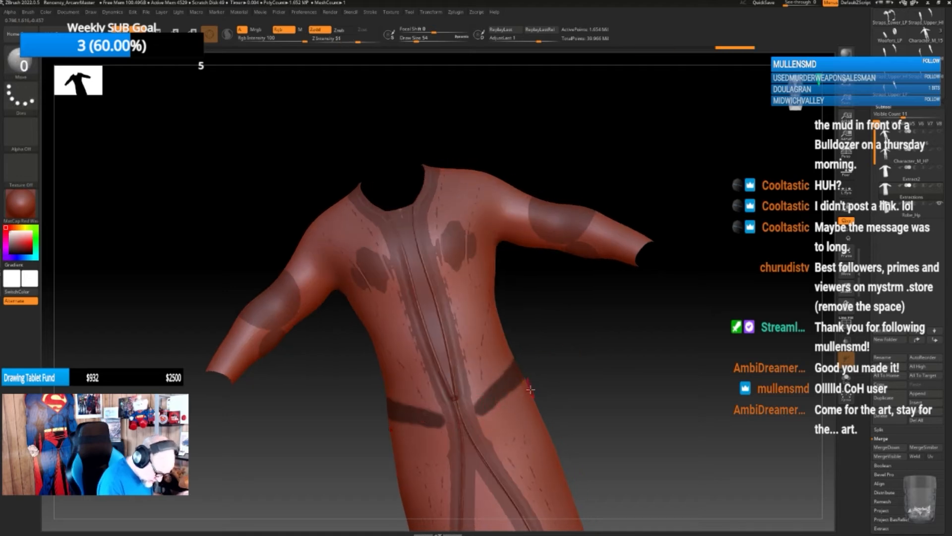
{"action": "key", "text": "ctrl+z"}
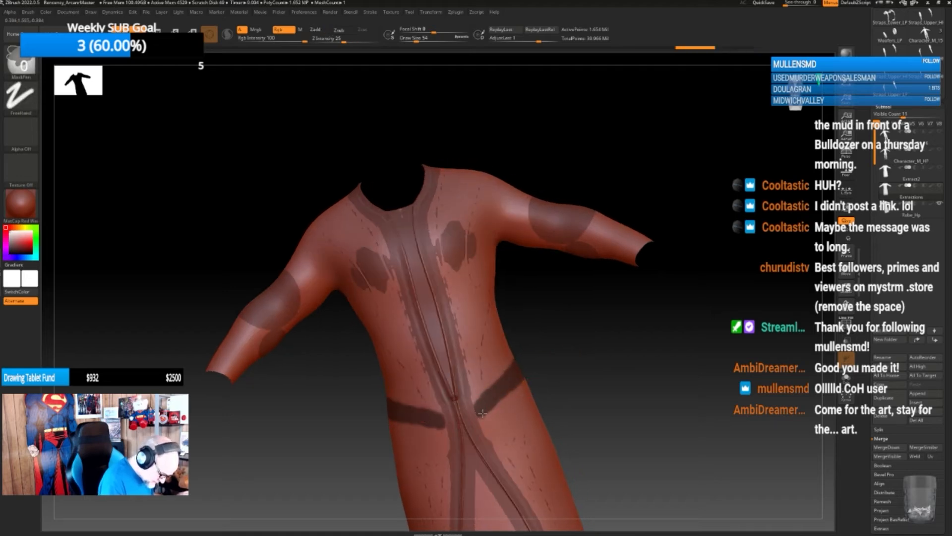
- Round off the belt mask's front end and isolate the masked Extractions subtool by hiding Robe_Hp
{"action": "mouse_move", "coordinate": [484, 395]}
{"action": "left_mouse_down", "text": "ctrl"}
{"action": "mouse_move", "coordinate": [471, 400]}
{"action": "mouse_move", "coordinate": [478, 409]}
{"action": "mouse_move", "coordinate": [480, 391]}
{"action": "left_mouse_up", "text": "ctrl"}
{"action": "mouse_move", "coordinate": [941, 192]}
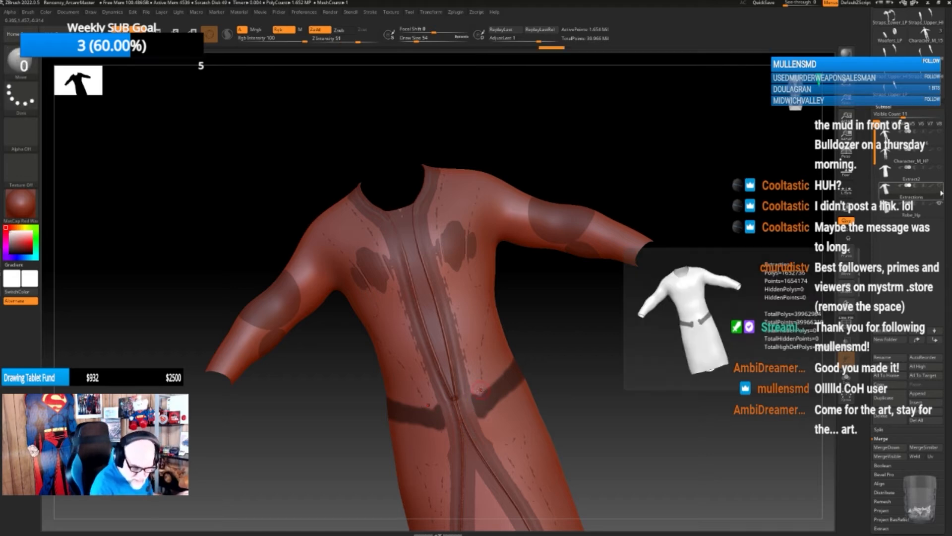
{"action": "left_click", "coordinate": [931, 213]}
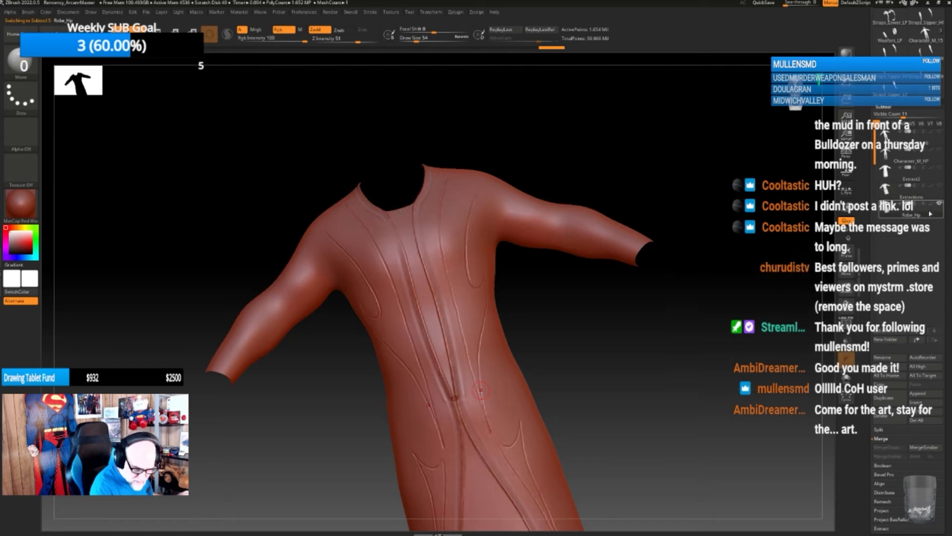
{"action": "left_click", "coordinate": [940, 186]}
{"action": "left_click", "coordinate": [938, 193]}
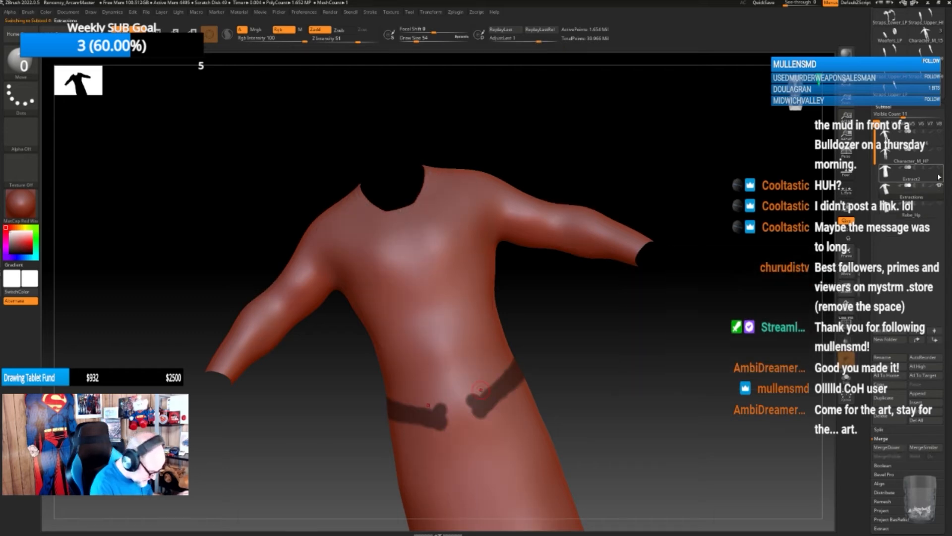
- Mask a buckle shape with a downward point at the front centre, joining both belt ends on Extractions
{"action": "mouse_move", "coordinate": [577, 365]}
{"action": "left_mouse_down", "text": "ctrl"}
{"action": "mouse_move", "coordinate": [570, 378]}
{"action": "mouse_move", "coordinate": [391, 411]}
{"action": "left_mouse_up", "text": "ctrl"}
{"action": "mouse_move", "coordinate": [492, 399]}
{"action": "left_mouse_down", "text": "ctrl"}
{"action": "mouse_move", "coordinate": [448, 406]}
{"action": "mouse_move", "coordinate": [450, 425]}
{"action": "left_mouse_up", "text": "ctrl"}
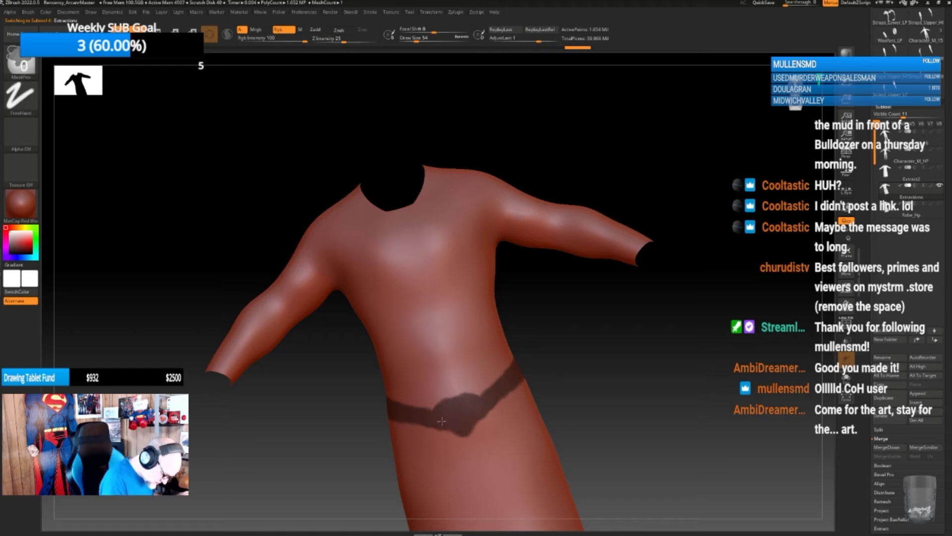
{"action": "left_click_drag", "start_coordinate": [472, 398], "coordinate": [437, 413], "text": "ctrl"}
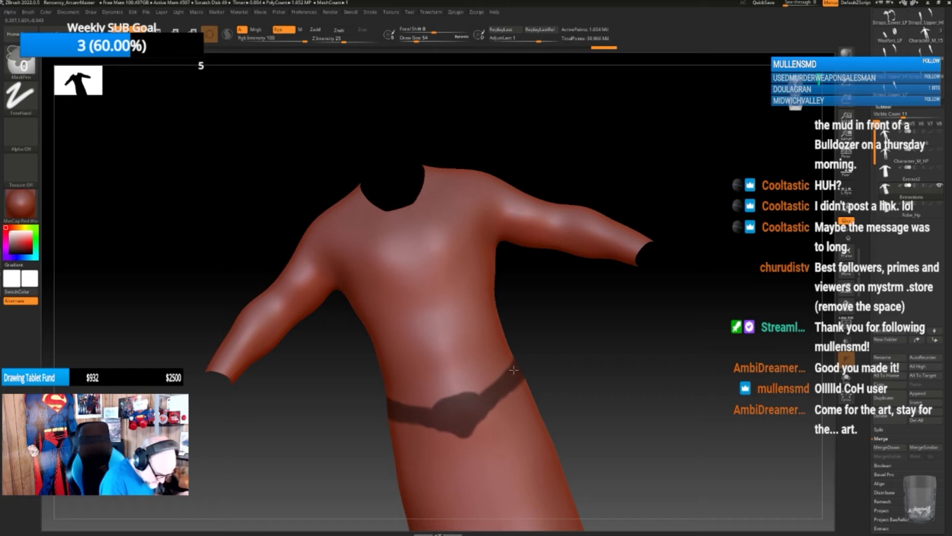
{"action": "left_click_drag", "start_coordinate": [576, 363], "coordinate": [521, 368]}
{"action": "left_click_drag", "start_coordinate": [486, 411], "coordinate": [473, 423], "text": "ctrl"}
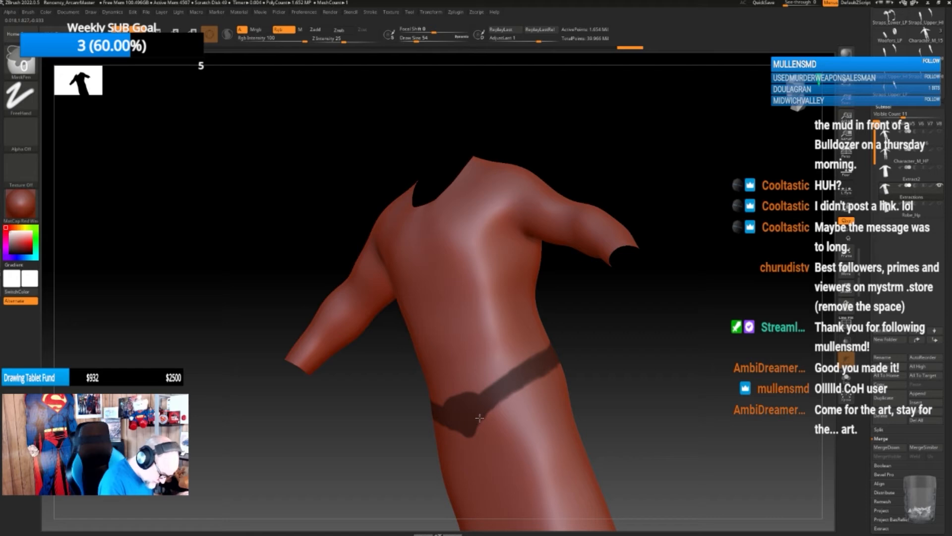
- Erase the arched belt mask across the back and repaint it as a straighter, lower band joined to the sides
{"action": "left_click_drag", "start_coordinate": [625, 351], "coordinate": [533, 372]}
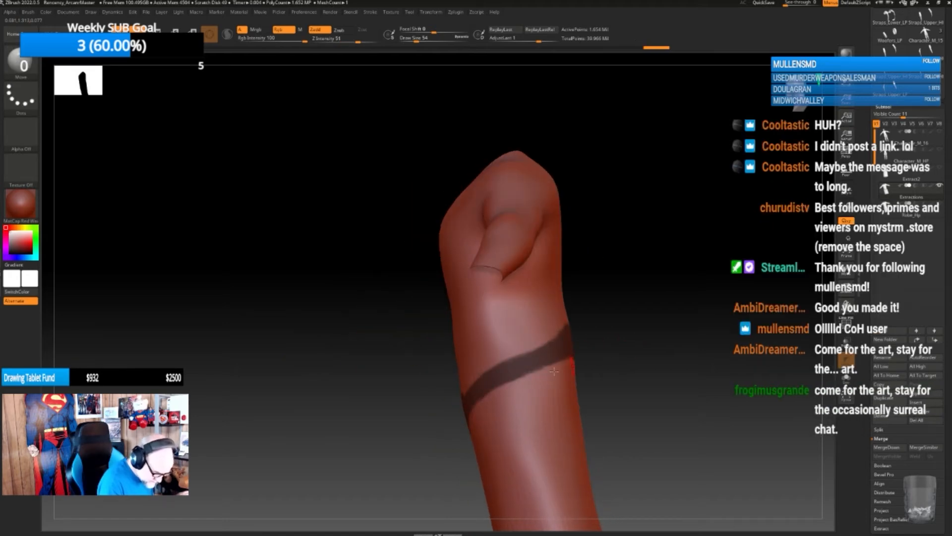
{"action": "mouse_move", "coordinate": [769, 345]}
{"action": "left_mouse_down"}
{"action": "mouse_move", "coordinate": [679, 349]}
{"action": "mouse_move", "coordinate": [611, 398]}
{"action": "left_mouse_up"}
{"action": "left_click_drag", "start_coordinate": [612, 399], "coordinate": [604, 399]}
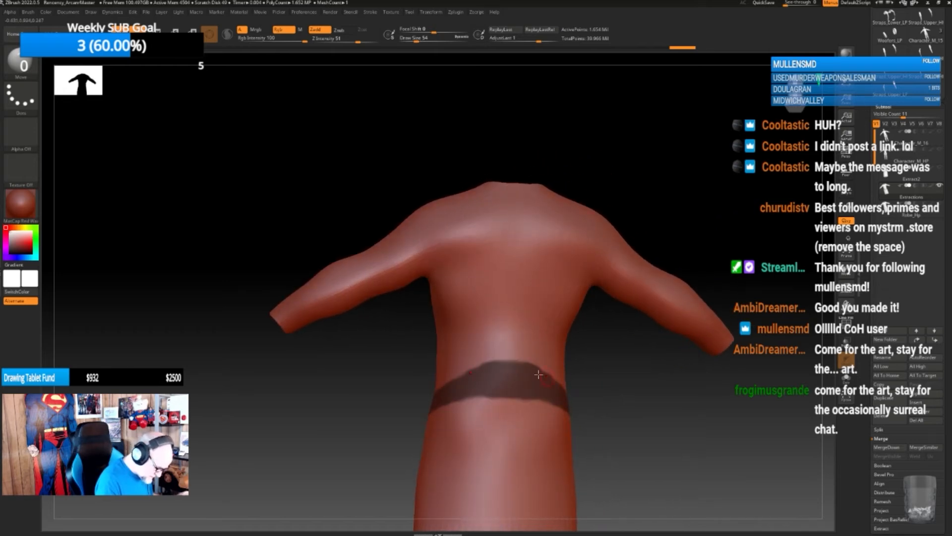
{"action": "mouse_move", "coordinate": [514, 358]}
{"action": "left_mouse_down", "text": "ctrl+alt"}
{"action": "mouse_move", "coordinate": [512, 393]}
{"action": "mouse_move", "coordinate": [521, 401]}
{"action": "mouse_move", "coordinate": [469, 401]}
{"action": "left_mouse_up", "text": "ctrl+alt"}
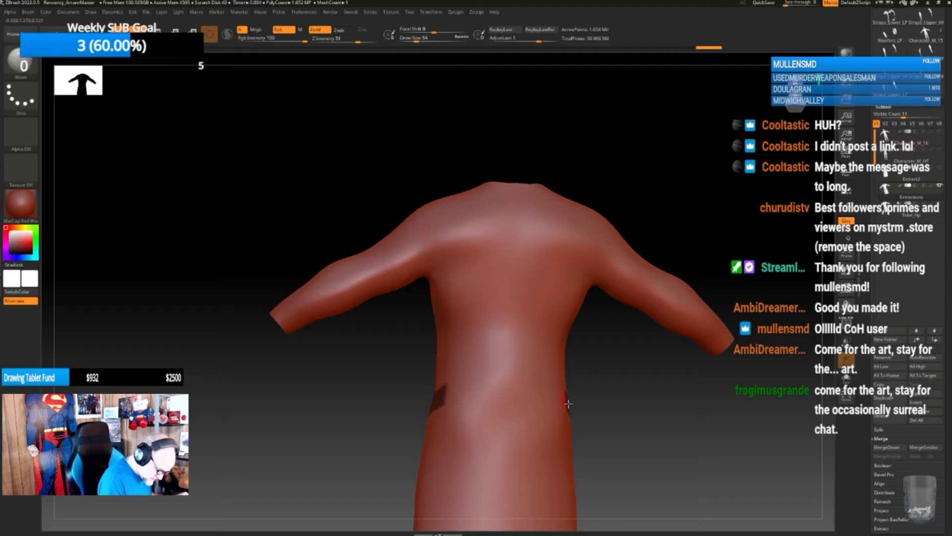
{"action": "left_click_drag", "start_coordinate": [583, 406], "coordinate": [610, 411]}
{"action": "mouse_move", "coordinate": [447, 406]}
{"action": "left_mouse_down", "text": "ctrl"}
{"action": "mouse_move", "coordinate": [518, 396]}
{"action": "mouse_move", "coordinate": [453, 395]}
{"action": "mouse_move", "coordinate": [477, 390]}
{"action": "left_mouse_up", "text": "ctrl"}
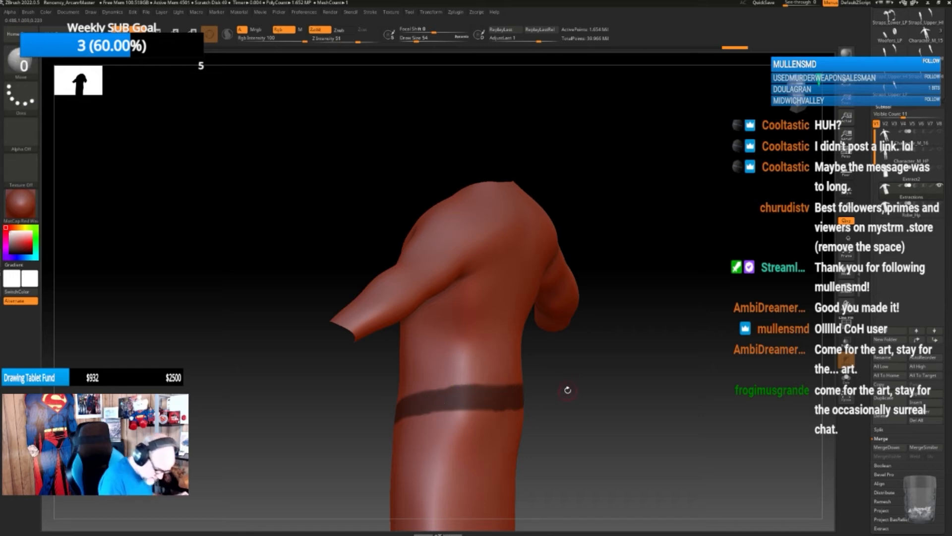
- Widen the centre of the back belt mask into a thicker panel with angled ends
{"action": "left_click_drag", "start_coordinate": [605, 382], "coordinate": [570, 379]}
{"action": "mouse_move", "coordinate": [495, 406]}
{"action": "left_mouse_down", "text": "ctrl"}
{"action": "mouse_move", "coordinate": [517, 402]}
{"action": "mouse_move", "coordinate": [492, 388]}
{"action": "mouse_move", "coordinate": [556, 388]}
{"action": "mouse_move", "coordinate": [521, 407]}
{"action": "mouse_move", "coordinate": [470, 383]}
{"action": "mouse_move", "coordinate": [548, 380]}
{"action": "left_mouse_up", "text": "ctrl"}
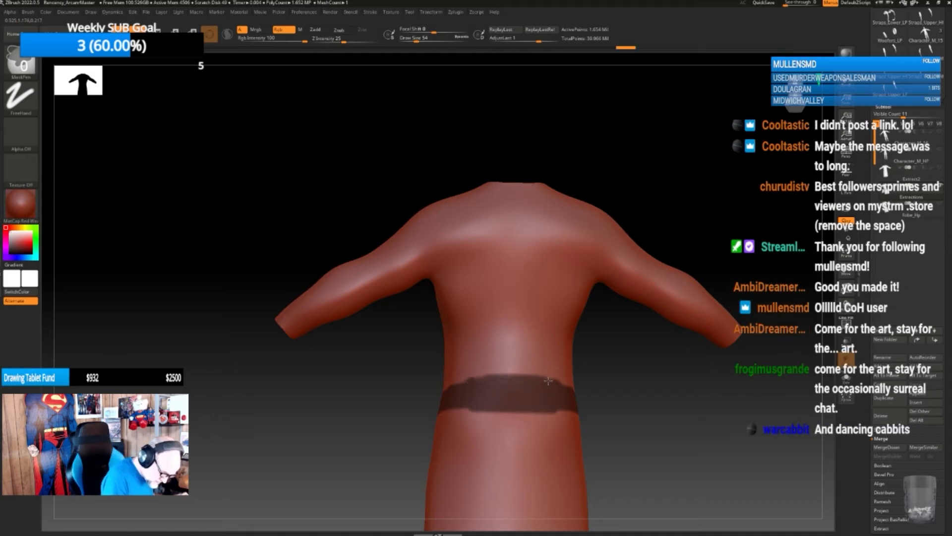
{"action": "left_click_drag", "start_coordinate": [467, 391], "coordinate": [470, 401], "text": "ctrl"}
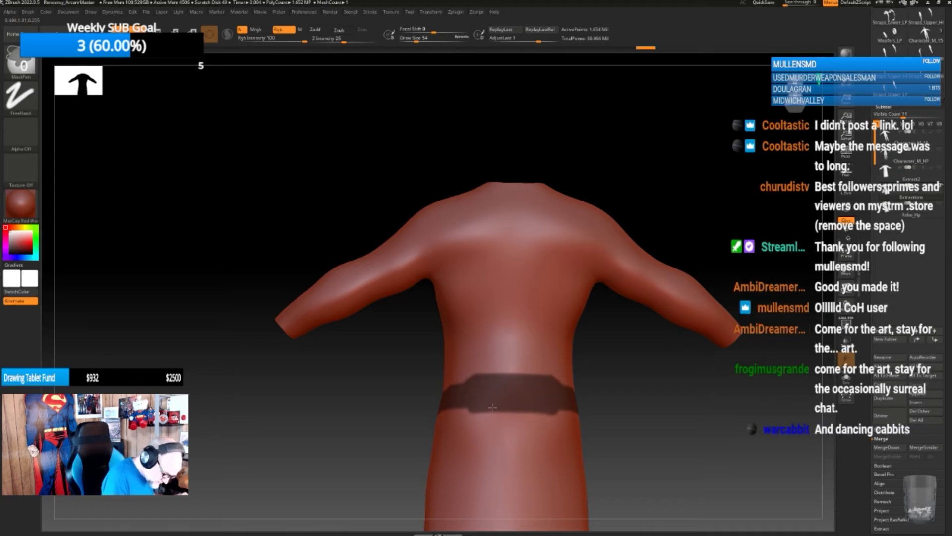
- Refine the front buckle mask with cleaner angled edges and a sharper lower point
{"action": "mouse_move", "coordinate": [630, 416]}
{"action": "left_mouse_down"}
{"action": "mouse_move", "coordinate": [467, 385]}
{"action": "mouse_move", "coordinate": [366, 422]}
{"action": "left_mouse_up"}
{"action": "left_click_drag", "start_coordinate": [490, 391], "coordinate": [538, 385]}
{"action": "left_click_drag", "start_coordinate": [459, 398], "coordinate": [368, 430], "text": "ctrl"}
{"action": "left_click_drag", "start_coordinate": [527, 389], "coordinate": [517, 389]}
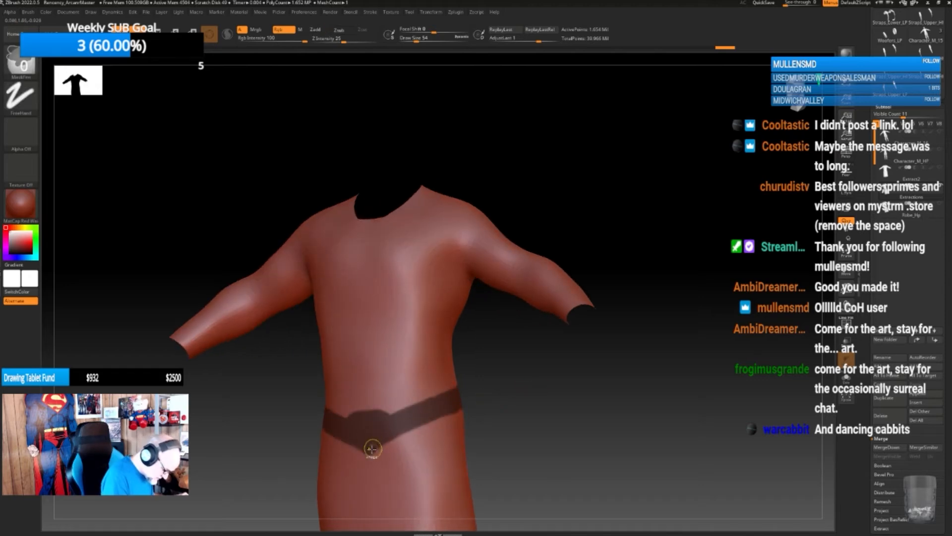
{"action": "mouse_move", "coordinate": [405, 428]}
{"action": "left_mouse_down", "text": "ctrl"}
{"action": "mouse_move", "coordinate": [457, 399]}
{"action": "mouse_move", "coordinate": [385, 416]}
{"action": "left_mouse_up", "text": "ctrl"}
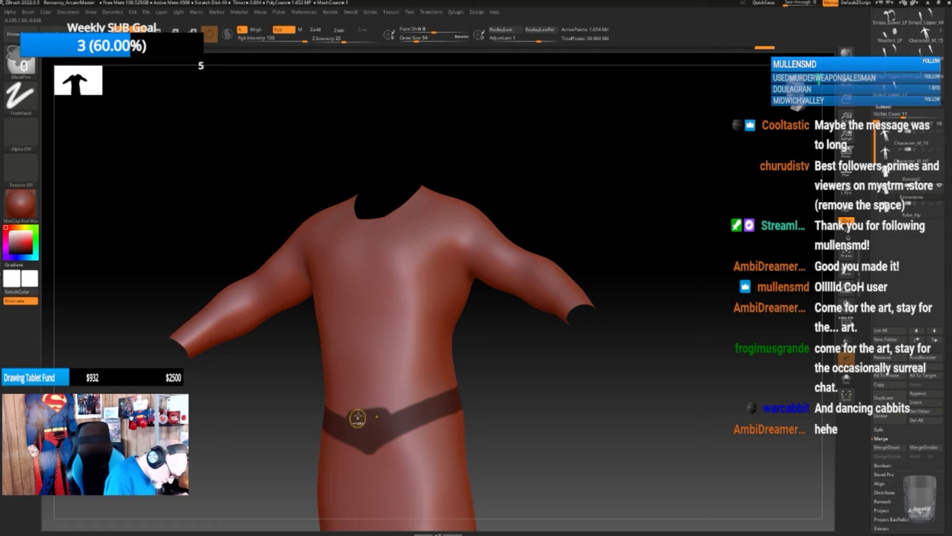
- Check the belt mask from front and back, and sharpen its edges with Sharpen Mask
{"action": "mouse_move", "coordinate": [535, 423]}
{"action": "left_mouse_down"}
{"action": "mouse_move", "coordinate": [546, 408]}
{"action": "mouse_move", "coordinate": [517, 380]}
{"action": "mouse_move", "coordinate": [549, 423]}
{"action": "mouse_move", "coordinate": [516, 379]}
{"action": "mouse_move", "coordinate": [579, 418]}
{"action": "mouse_move", "coordinate": [565, 377]}
{"action": "mouse_move", "coordinate": [558, 434]}
{"action": "left_mouse_up"}
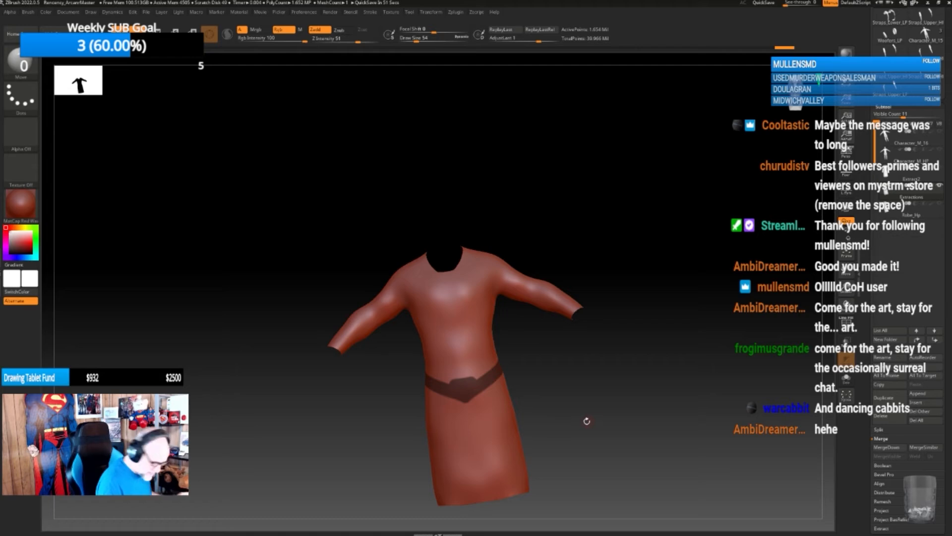
{"action": "left_click_drag", "start_coordinate": [586, 420], "coordinate": [584, 388]}
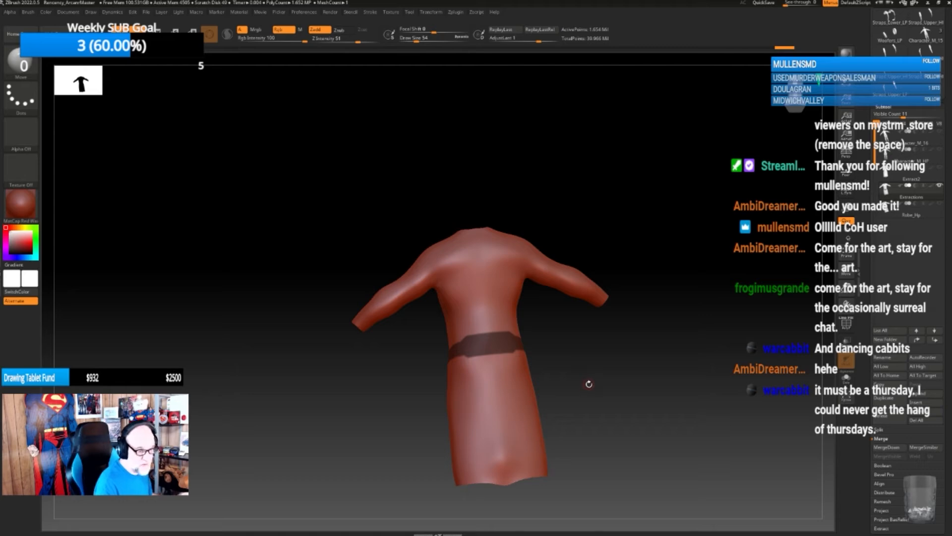
{"action": "left_click_drag", "start_coordinate": [590, 385], "coordinate": [579, 402]}
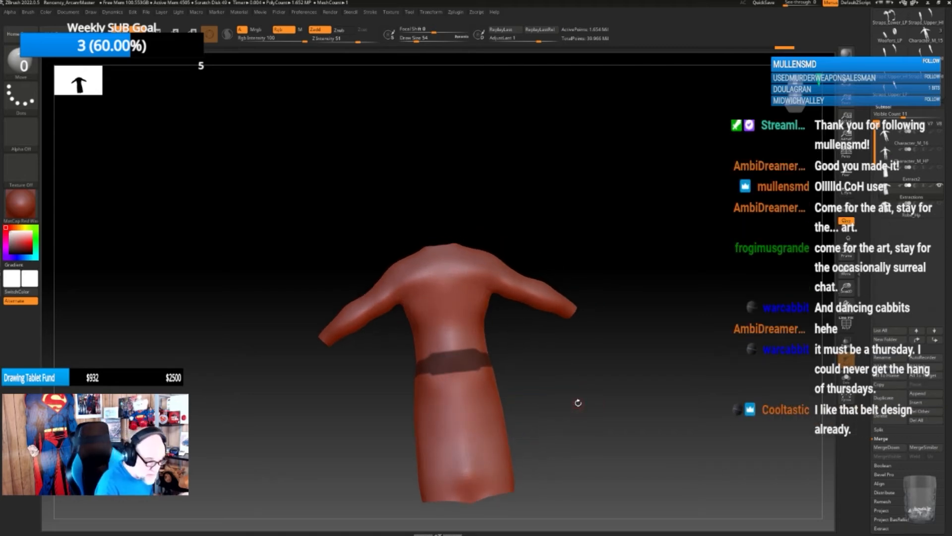
{"action": "left_click_drag", "start_coordinate": [582, 394], "coordinate": [571, 416]}
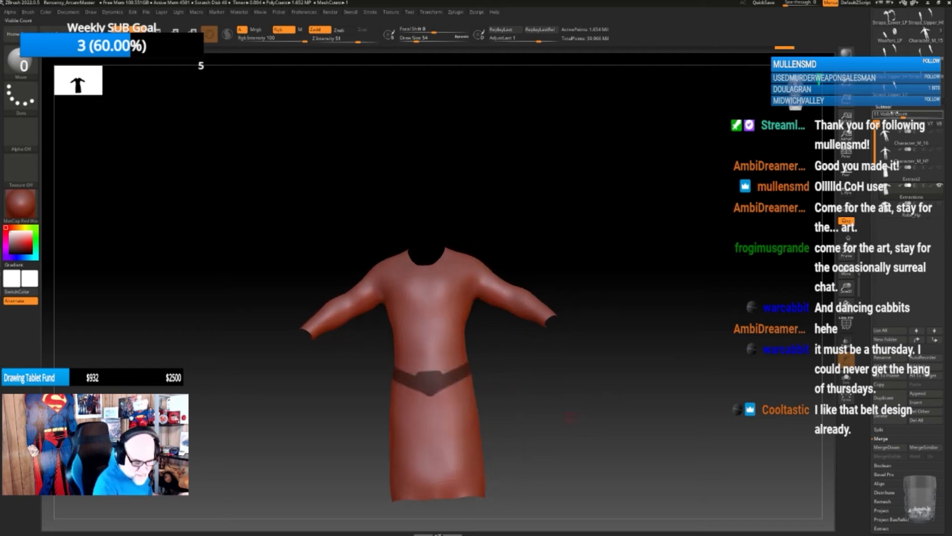
{"action": "left_click", "coordinate": [885, 107]}
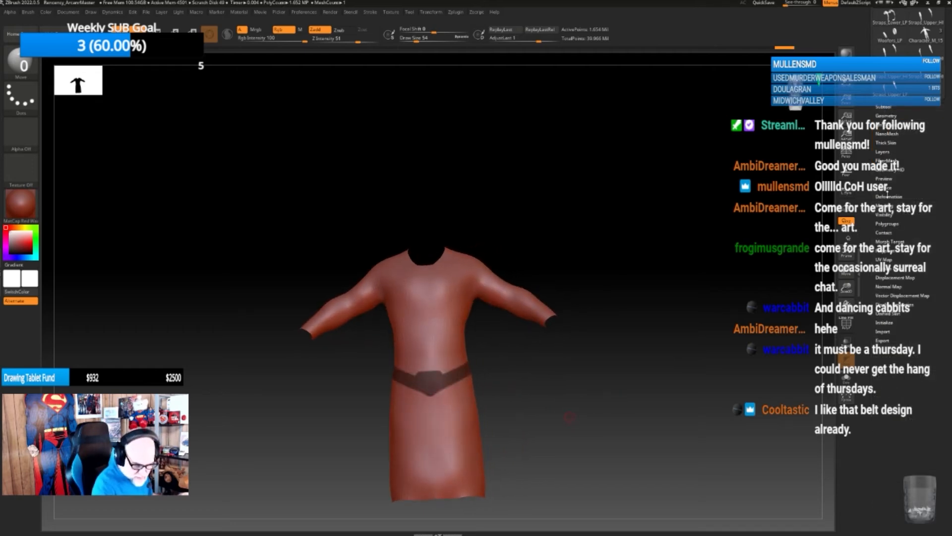
{"action": "left_click", "coordinate": [884, 205]}
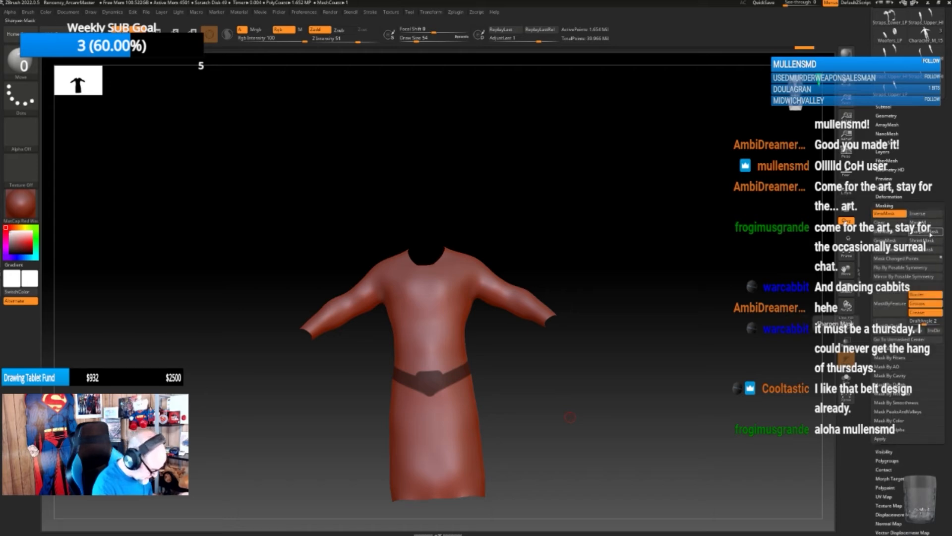
- Extract the masked belt area of Extractions as a separate subtool with the Extract plugin
{"action": "left_click", "coordinate": [887, 114]}
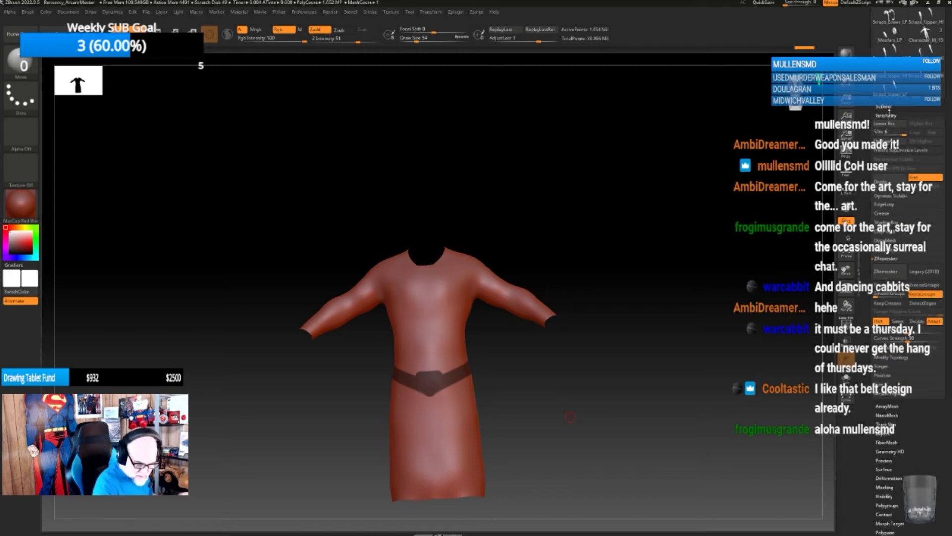
{"action": "left_click", "coordinate": [884, 106]}
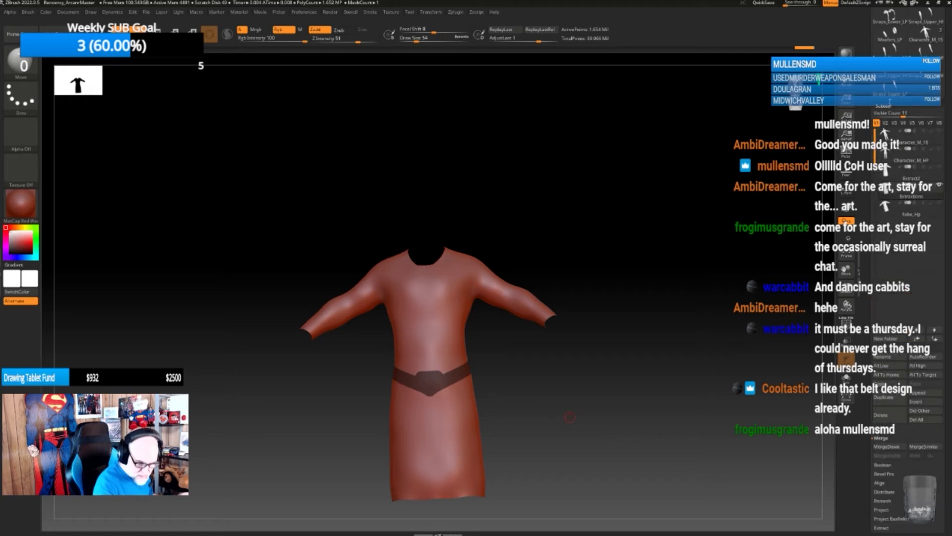
{"action": "left_click", "coordinate": [455, 12]}
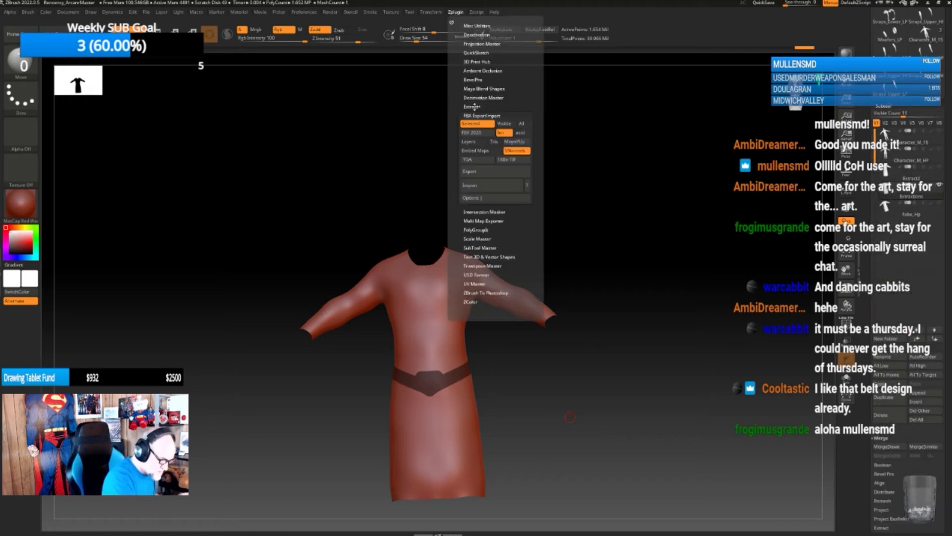
{"action": "left_click", "coordinate": [473, 106]}
{"action": "left_click", "coordinate": [514, 115]}
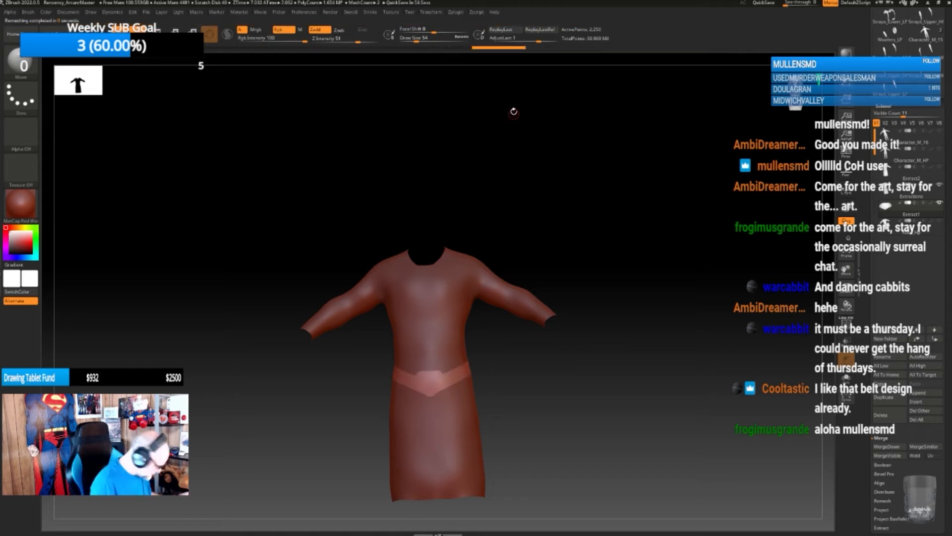
- Display the extracted belt's polyframe and give its flat surface thickness with the ZModeler brush
{"action": "left_click_drag", "start_coordinate": [524, 425], "coordinate": [588, 403], "text": "alt"}
{"action": "key", "text": "shift+f"}
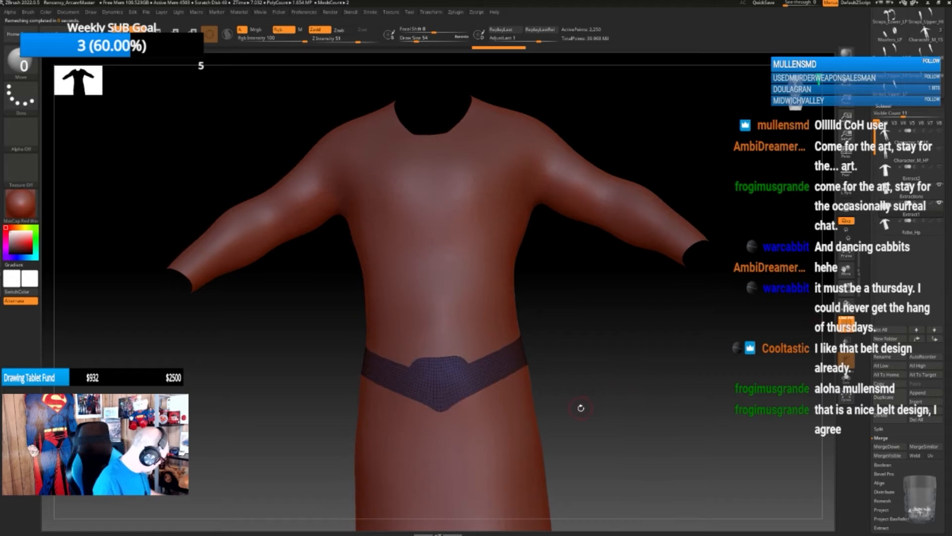
{"action": "key", "text": "b"}
{"action": "key", "text": "z"}
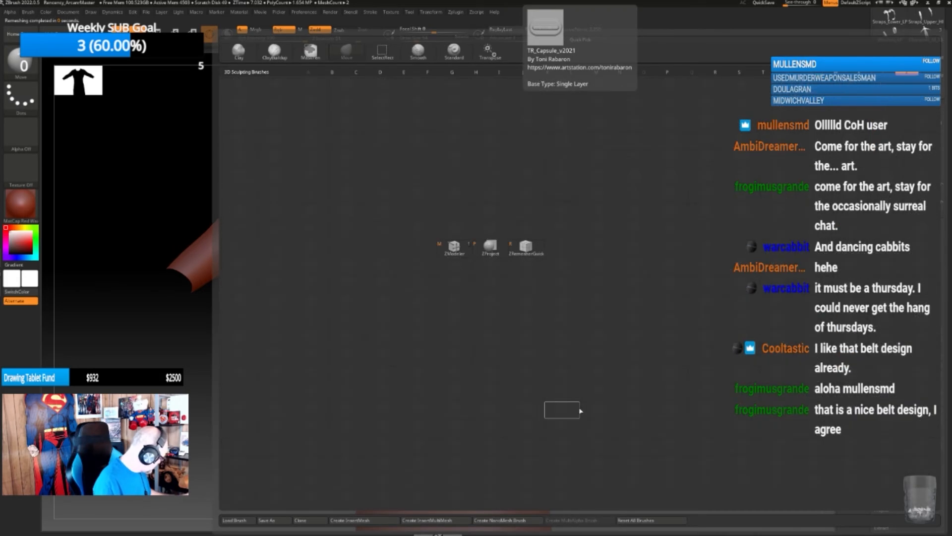
{"action": "left_click", "coordinate": [457, 247]}
{"action": "mouse_move", "coordinate": [612, 388]}
{"action": "left_mouse_down"}
{"action": "mouse_move", "coordinate": [604, 413]}
{"action": "mouse_move", "coordinate": [630, 425]}
{"action": "mouse_move", "coordinate": [613, 406]}
{"action": "left_mouse_up"}
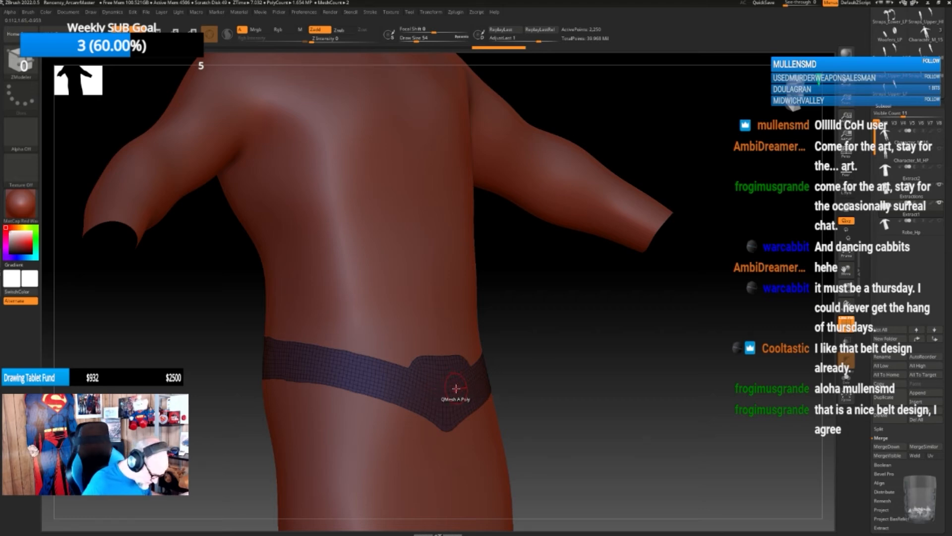
{"action": "key", "text": "space"}
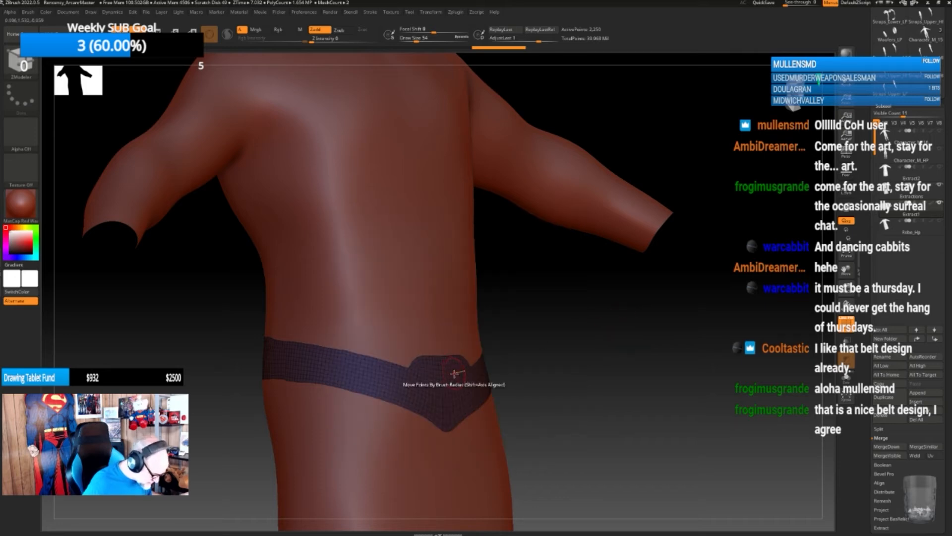
{"action": "left_click", "coordinate": [456, 374]}
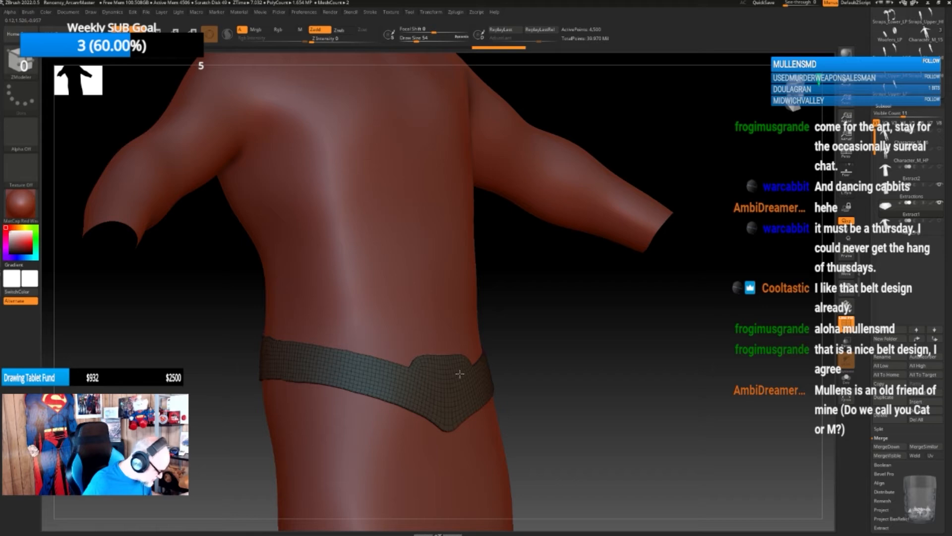
- Hide Extractions, show Robe_Hp together with the extracted belt, and turn off the polyframe display
{"action": "mouse_move", "coordinate": [517, 350]}
{"action": "left_mouse_down"}
{"action": "mouse_move", "coordinate": [528, 334]}
{"action": "mouse_move", "coordinate": [485, 347]}
{"action": "mouse_move", "coordinate": [447, 340]}
{"action": "mouse_move", "coordinate": [446, 319]}
{"action": "mouse_move", "coordinate": [529, 343]}
{"action": "left_mouse_up"}
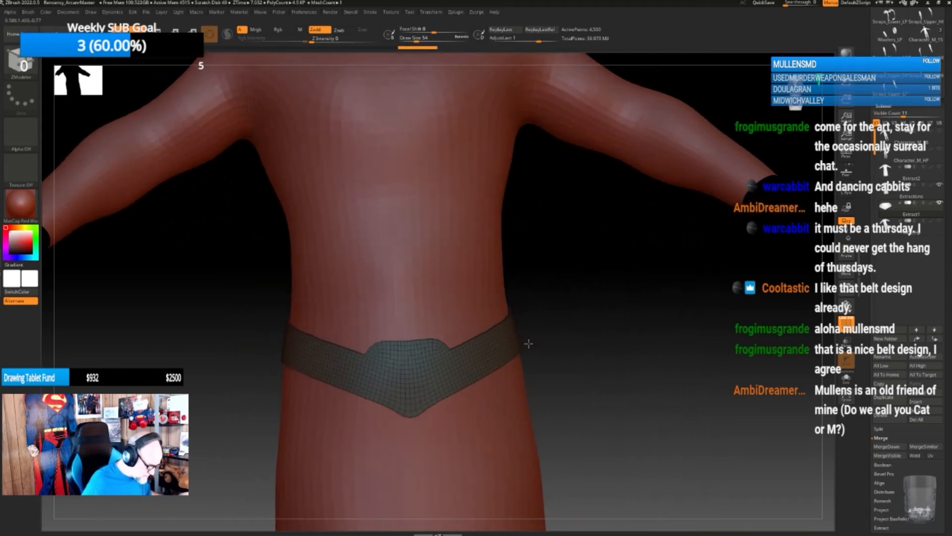
{"action": "left_click_drag", "start_coordinate": [567, 389], "coordinate": [545, 322], "text": "alt"}
{"action": "left_click_drag", "start_coordinate": [540, 374], "coordinate": [623, 353], "text": "alt"}
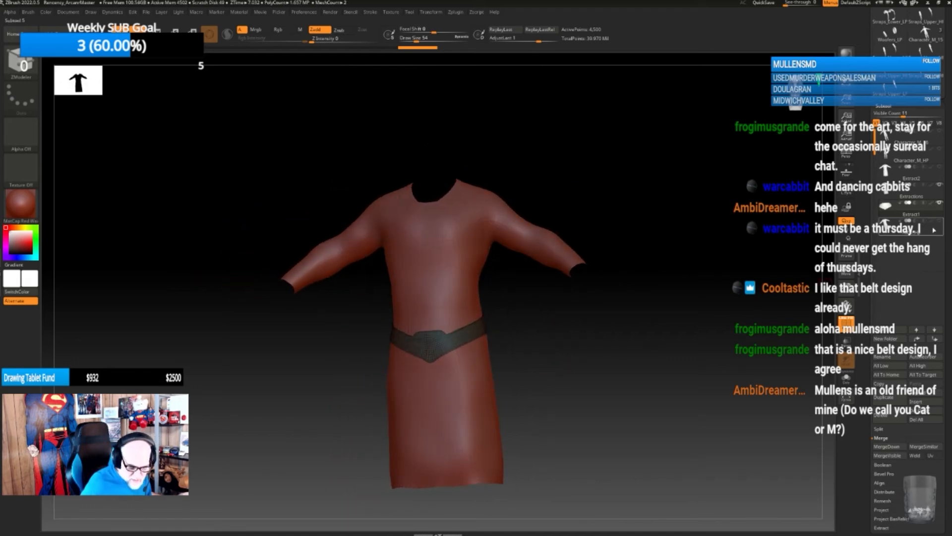
{"action": "left_click", "coordinate": [941, 186]}
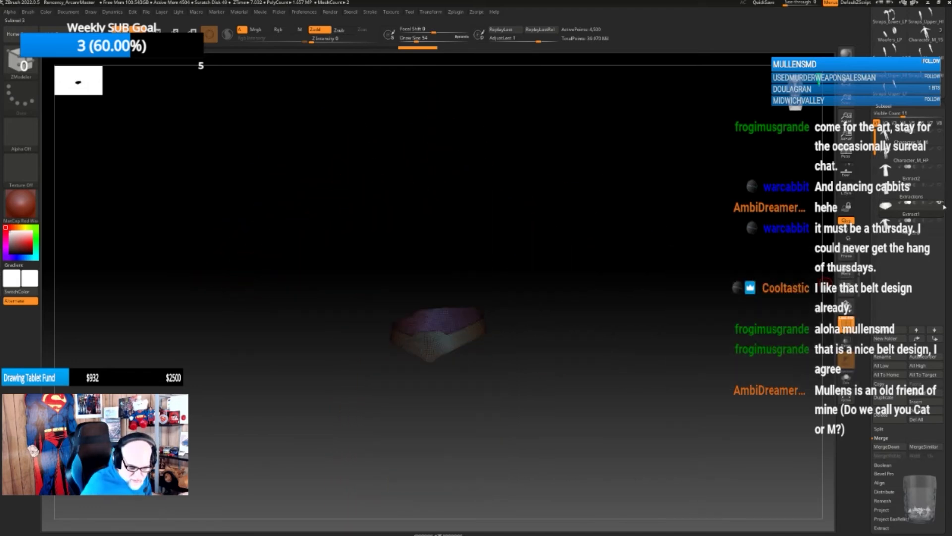
{"action": "left_click", "coordinate": [943, 207]}
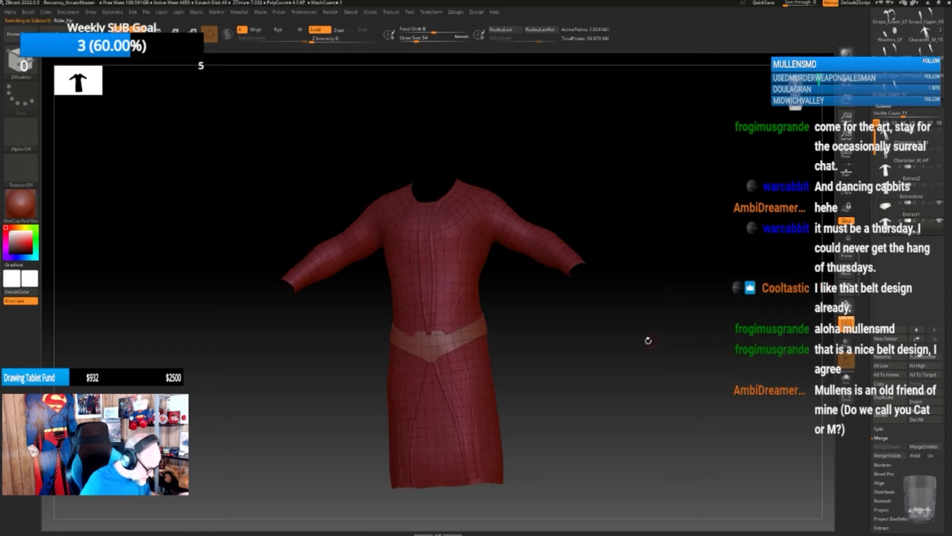
{"action": "left_click_drag", "start_coordinate": [648, 340], "coordinate": [678, 340]}
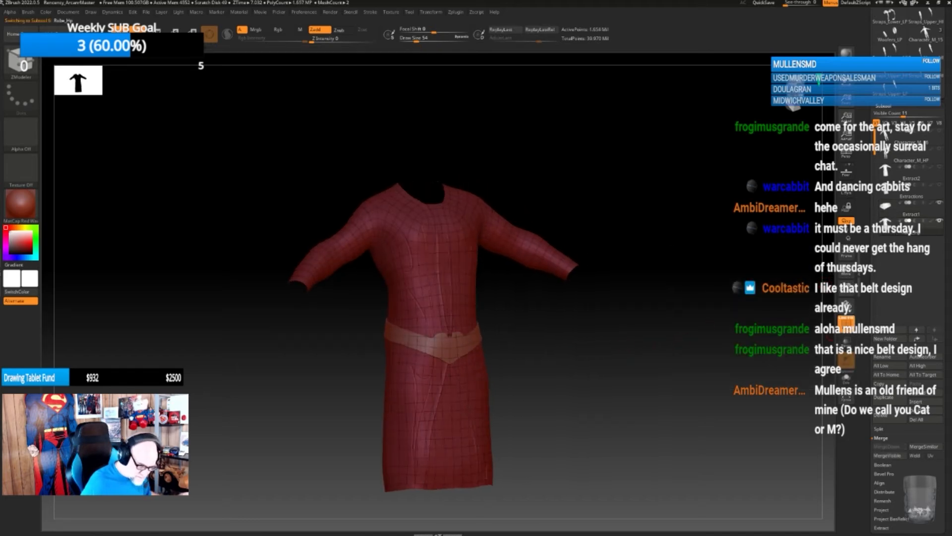
{"action": "left_click", "coordinate": [847, 324]}
{"action": "left_click_drag", "start_coordinate": [587, 374], "coordinate": [565, 370]}
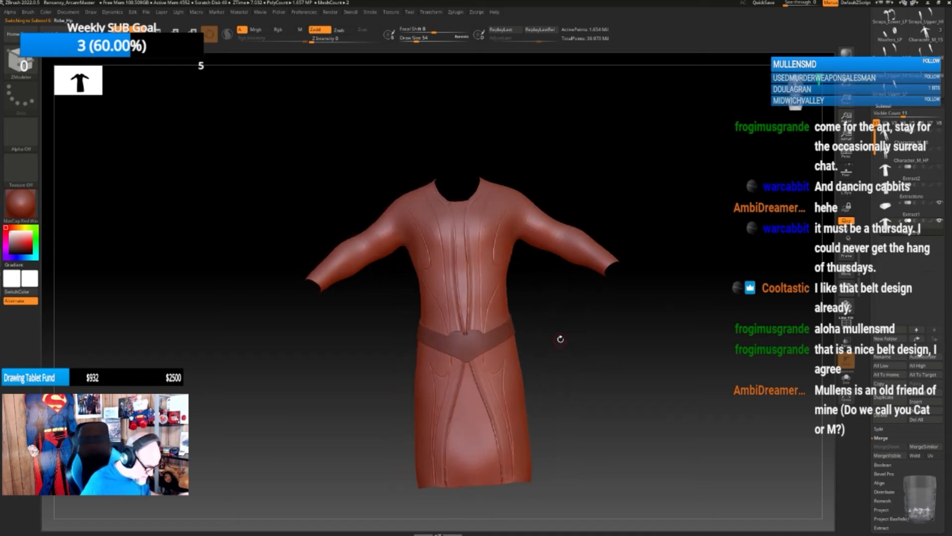
- Show the Character_M_HP body with the robe, choose the Move brush, and make the extracted belt the active subtool
{"action": "left_click_drag", "start_coordinate": [559, 336], "coordinate": [588, 314], "text": "alt"}
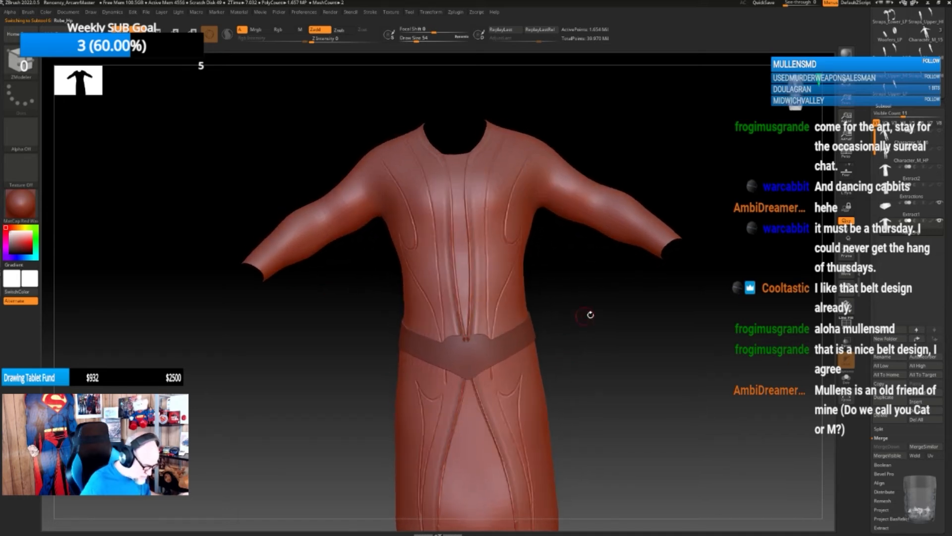
{"action": "left_click", "coordinate": [924, 170]}
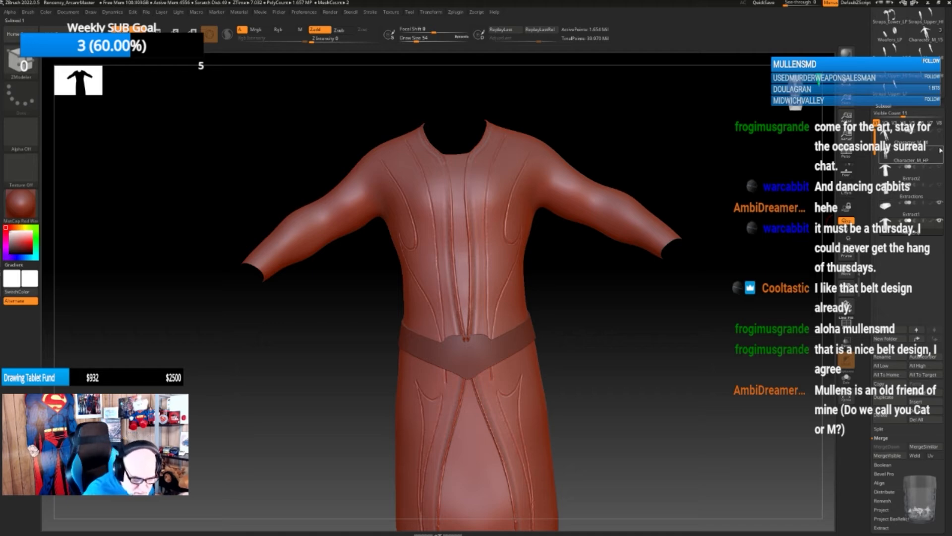
{"action": "mouse_move", "coordinate": [614, 329]}
{"action": "left_mouse_down"}
{"action": "mouse_move", "coordinate": [623, 330]}
{"action": "mouse_move", "coordinate": [608, 334]}
{"action": "mouse_move", "coordinate": [650, 329]}
{"action": "mouse_move", "coordinate": [597, 366]}
{"action": "mouse_move", "coordinate": [587, 345]}
{"action": "mouse_move", "coordinate": [565, 366]}
{"action": "mouse_move", "coordinate": [582, 367]}
{"action": "mouse_move", "coordinate": [556, 365]}
{"action": "mouse_move", "coordinate": [574, 396]}
{"action": "mouse_move", "coordinate": [593, 382]}
{"action": "left_mouse_up"}
{"action": "key", "text": "b"}
{"action": "key", "text": "m"}
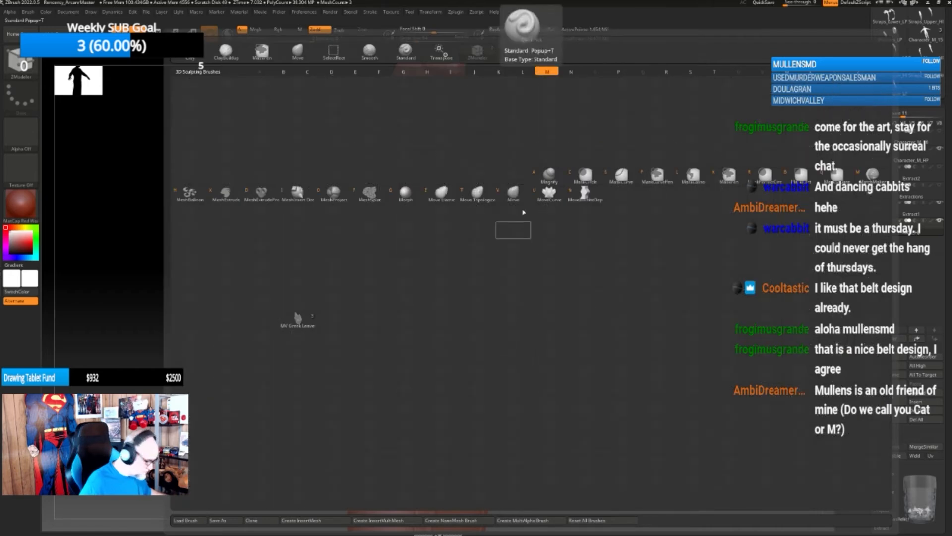
{"action": "left_click", "coordinate": [513, 194]}
{"action": "left_click", "coordinate": [895, 213]}
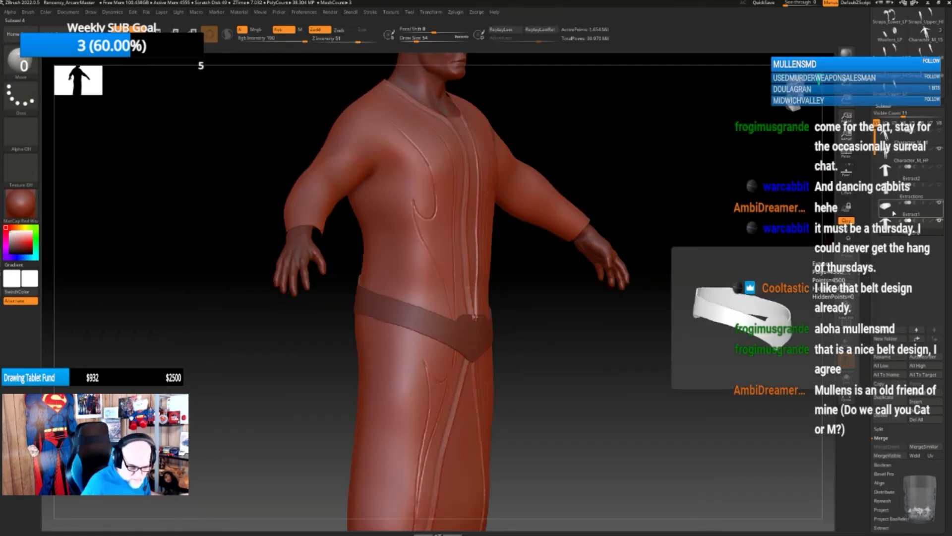
{"action": "left_click", "coordinate": [900, 211]}
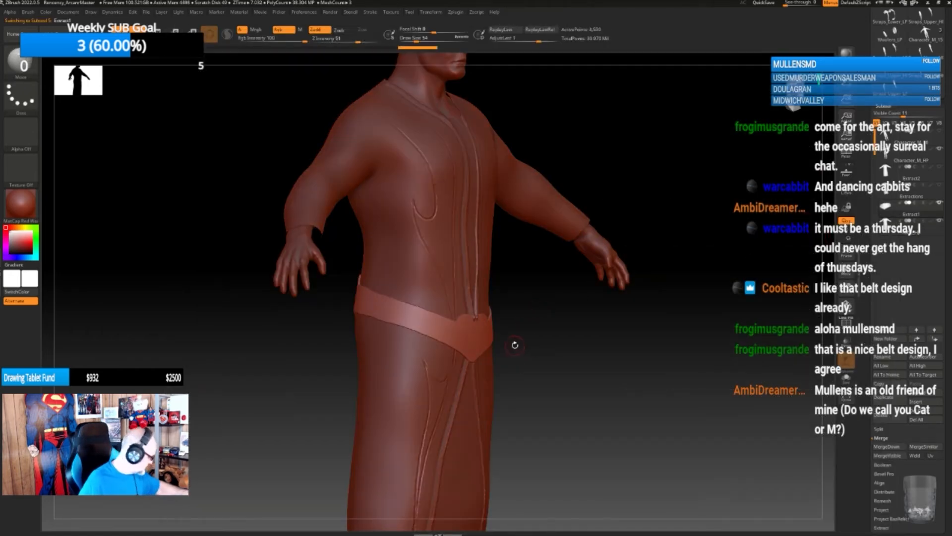
- Enlarge the Move brush and pull the centre of the belt's front buckle outward from the robe
{"action": "key", "text": "bracketright"}
{"action": "key", "text": "bracketright"}
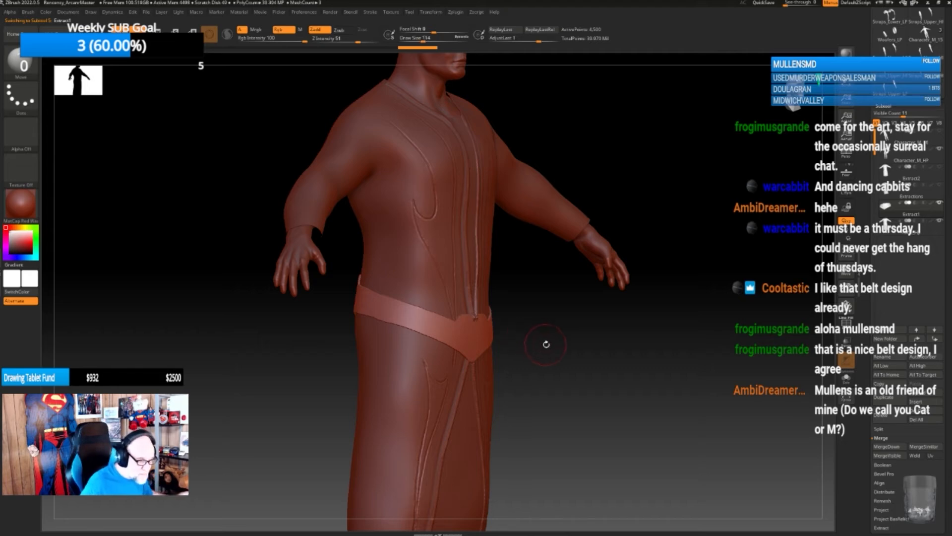
{"action": "left_click_drag", "start_coordinate": [546, 342], "coordinate": [553, 340]}
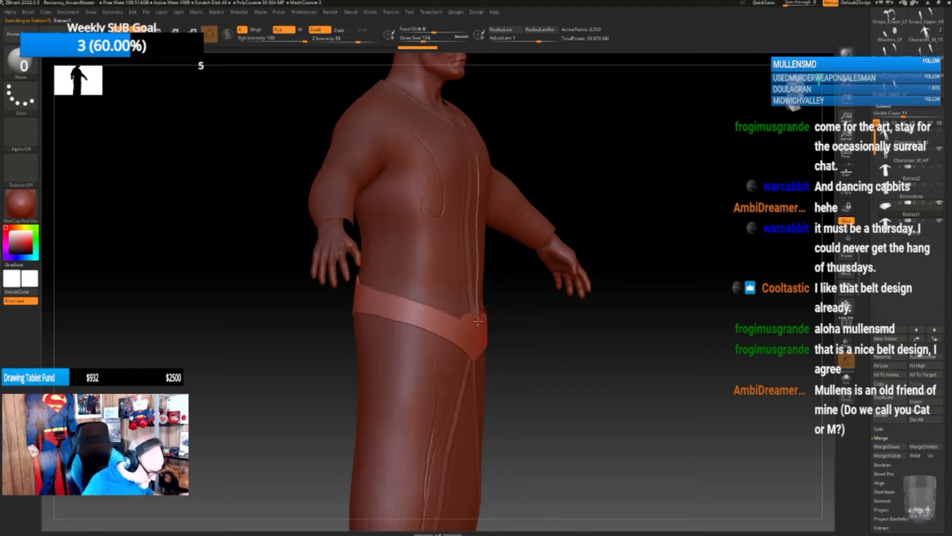
{"action": "left_click_drag", "start_coordinate": [479, 317], "coordinate": [479, 321]}
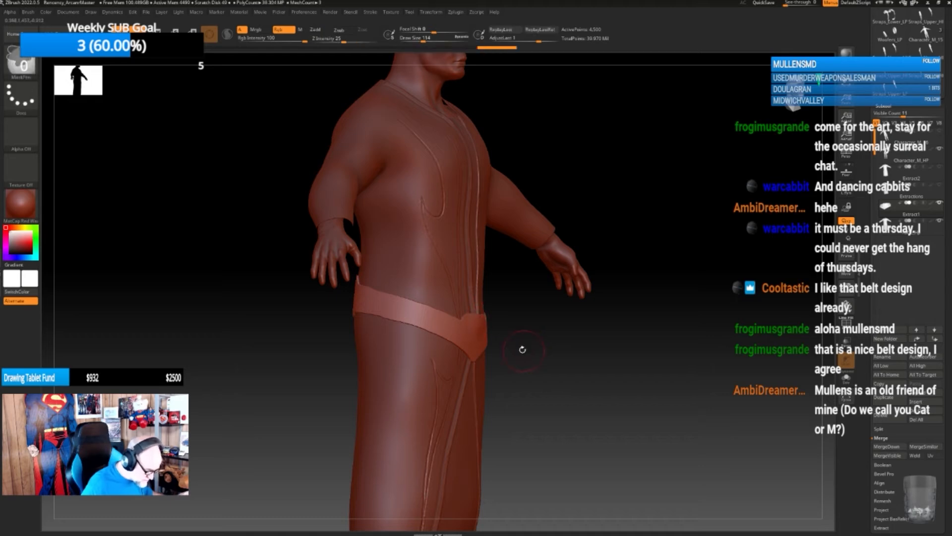
{"action": "key", "text": "b"}
{"action": "key", "text": "m"}
{"action": "key", "text": "v"}
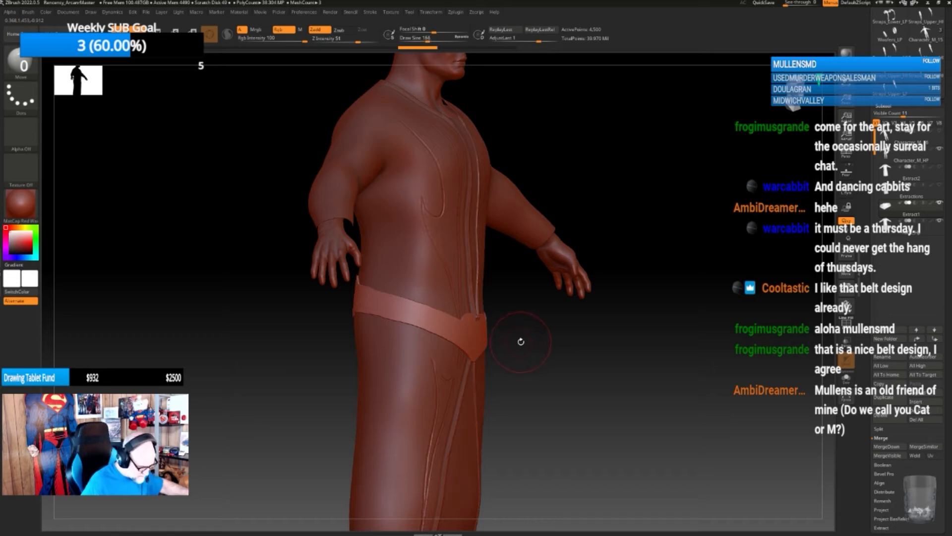
{"action": "mouse_move", "coordinate": [521, 341]}
{"action": "left_mouse_down"}
{"action": "mouse_move", "coordinate": [529, 344]}
{"action": "mouse_move", "coordinate": [478, 320]}
{"action": "left_mouse_up"}
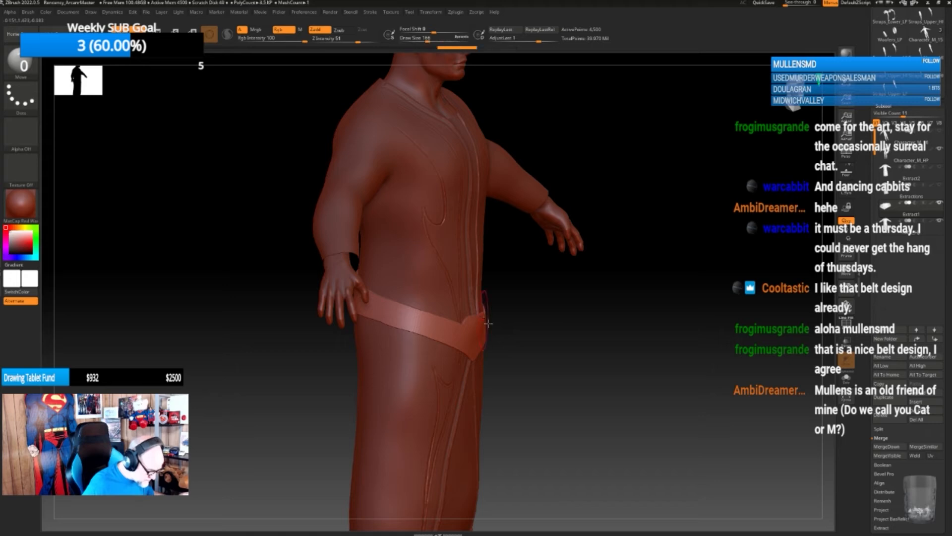
{"action": "mouse_move", "coordinate": [521, 344]}
{"action": "left_mouse_down"}
{"action": "mouse_move", "coordinate": [483, 343]}
{"action": "mouse_move", "coordinate": [571, 341]}
{"action": "left_mouse_up"}
{"action": "mouse_move", "coordinate": [485, 339]}
{"action": "left_mouse_down"}
{"action": "mouse_move", "coordinate": [486, 325]}
{"action": "mouse_move", "coordinate": [565, 323]}
{"action": "left_mouse_up"}
- Pull the wide panel at the back of the belt slightly outward with the Move brush
{"action": "right_click_drag", "start_coordinate": [522, 334], "coordinate": [613, 333]}
{"action": "left_click_drag", "start_coordinate": [609, 310], "coordinate": [612, 329]}
{"action": "right_click_drag", "start_coordinate": [652, 323], "coordinate": [623, 326]}
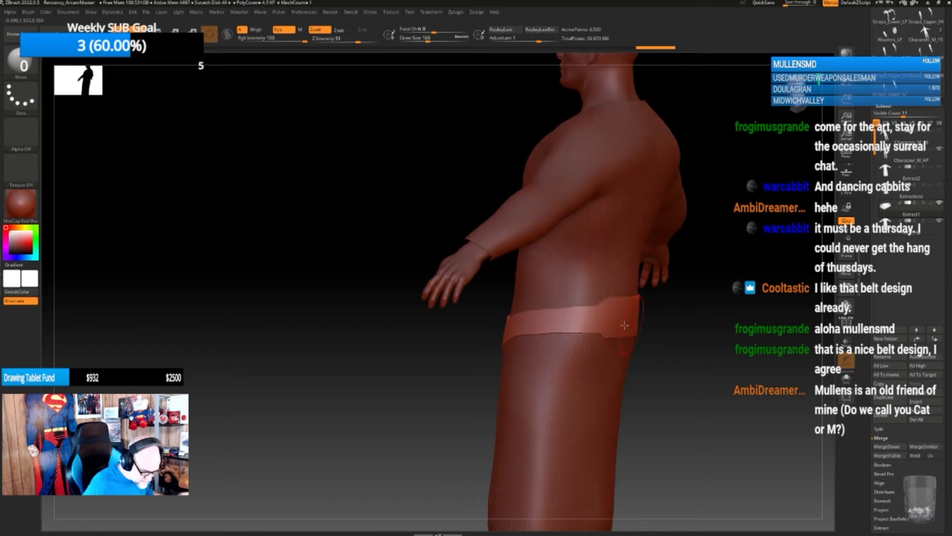
{"action": "left_click_drag", "start_coordinate": [620, 315], "coordinate": [620, 313]}
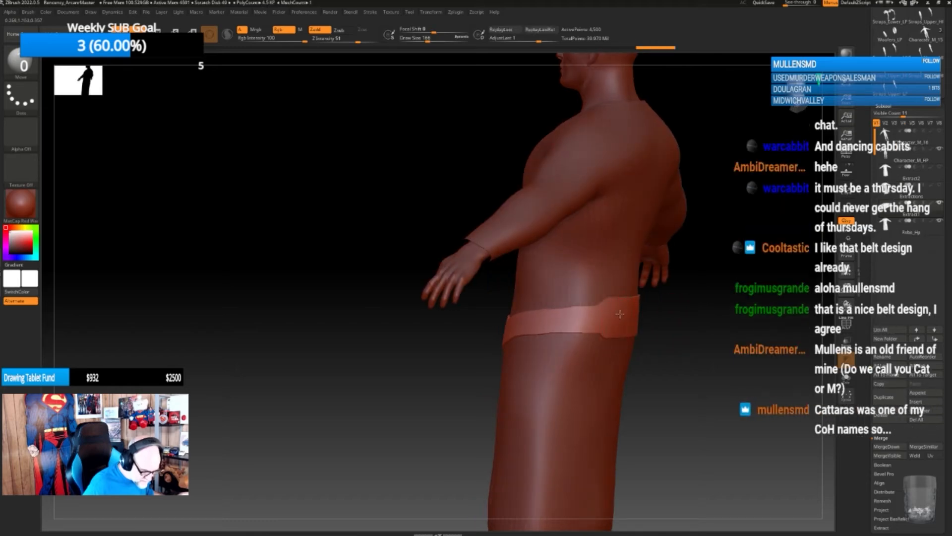
{"action": "mouse_move", "coordinate": [707, 316]}
{"action": "left_mouse_down"}
{"action": "mouse_move", "coordinate": [651, 314]}
{"action": "mouse_move", "coordinate": [704, 372]}
{"action": "mouse_move", "coordinate": [686, 373]}
{"action": "left_mouse_up"}
{"action": "left_click_drag", "start_coordinate": [637, 330], "coordinate": [641, 330]}
{"action": "mouse_move", "coordinate": [701, 348]}
{"action": "left_mouse_down"}
{"action": "mouse_move", "coordinate": [685, 315]}
{"action": "mouse_move", "coordinate": [685, 323]}
{"action": "mouse_move", "coordinate": [756, 325]}
{"action": "mouse_move", "coordinate": [674, 306]}
{"action": "mouse_move", "coordinate": [692, 301]}
{"action": "mouse_move", "coordinate": [678, 329]}
{"action": "mouse_move", "coordinate": [672, 304]}
{"action": "mouse_move", "coordinate": [661, 325]}
{"action": "mouse_move", "coordinate": [605, 333]}
{"action": "mouse_move", "coordinate": [619, 323]}
{"action": "left_mouse_up"}
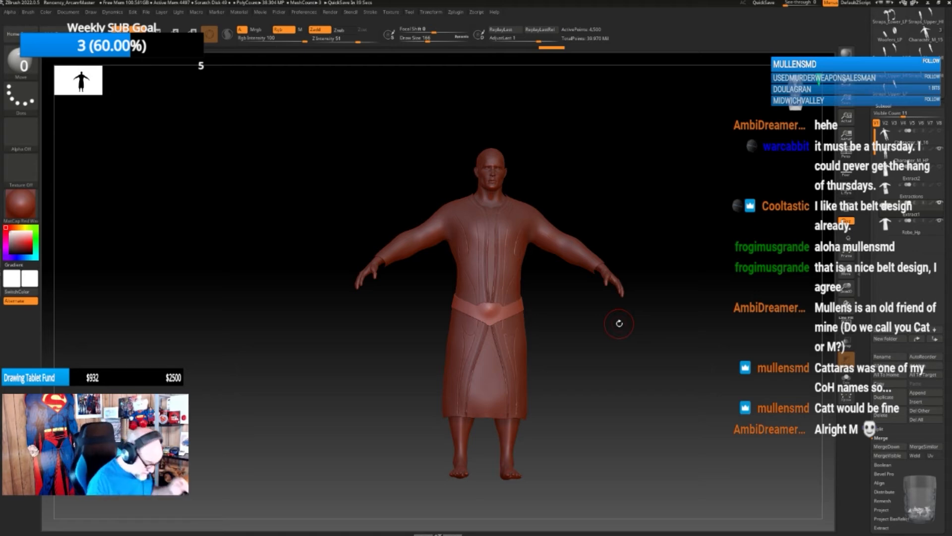
- Adjust the buckle's upper edge from above and pull the belt's back panel further out with the Move brush
{"action": "mouse_move", "coordinate": [582, 414]}
{"action": "left_mouse_down", "text": "alt"}
{"action": "mouse_move", "coordinate": [597, 483]}
{"action": "mouse_move", "coordinate": [601, 379]}
{"action": "mouse_move", "coordinate": [599, 398]}
{"action": "left_mouse_up", "text": "alt"}
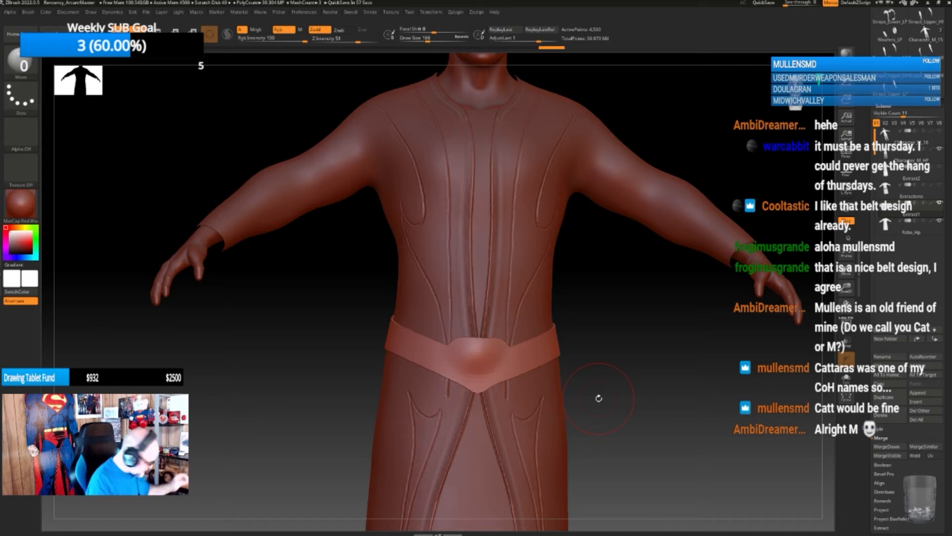
{"action": "left_click_drag", "start_coordinate": [603, 397], "coordinate": [601, 411], "text": "alt"}
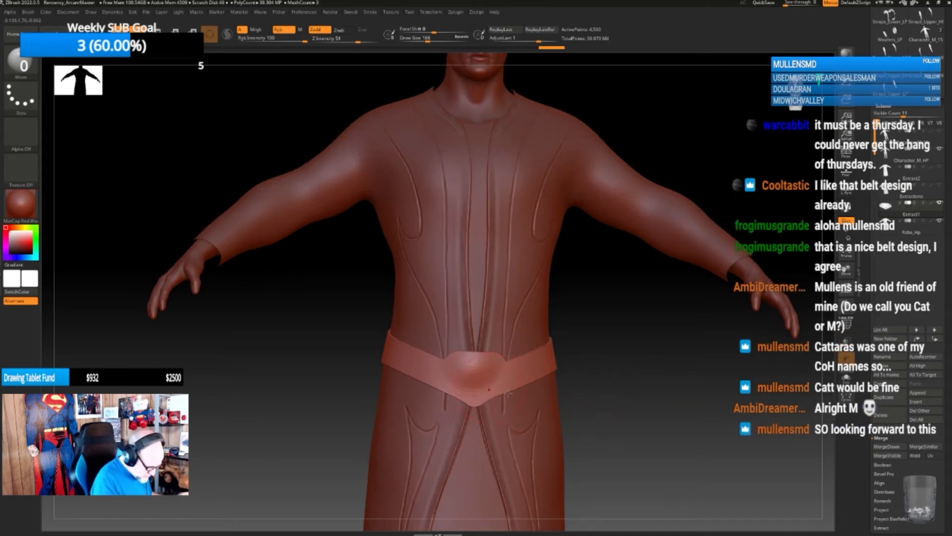
{"action": "mouse_move", "coordinate": [620, 377]}
{"action": "left_mouse_down", "text": "alt"}
{"action": "mouse_move", "coordinate": [614, 386]}
{"action": "mouse_move", "coordinate": [579, 381]}
{"action": "mouse_move", "coordinate": [595, 382]}
{"action": "mouse_move", "coordinate": [587, 376]}
{"action": "mouse_move", "coordinate": [549, 393]}
{"action": "mouse_move", "coordinate": [516, 440]}
{"action": "left_mouse_up", "text": "alt"}
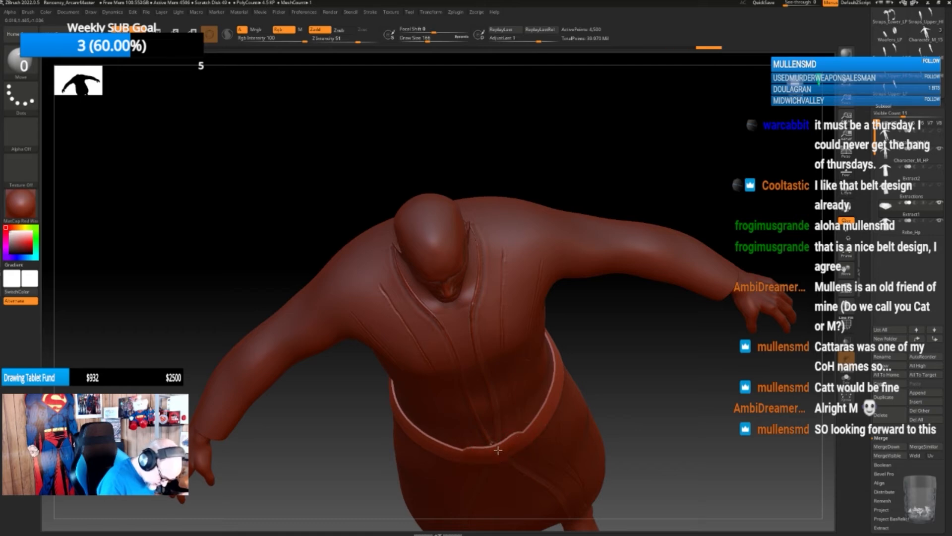
{"action": "left_click_drag", "start_coordinate": [493, 446], "coordinate": [613, 449]}
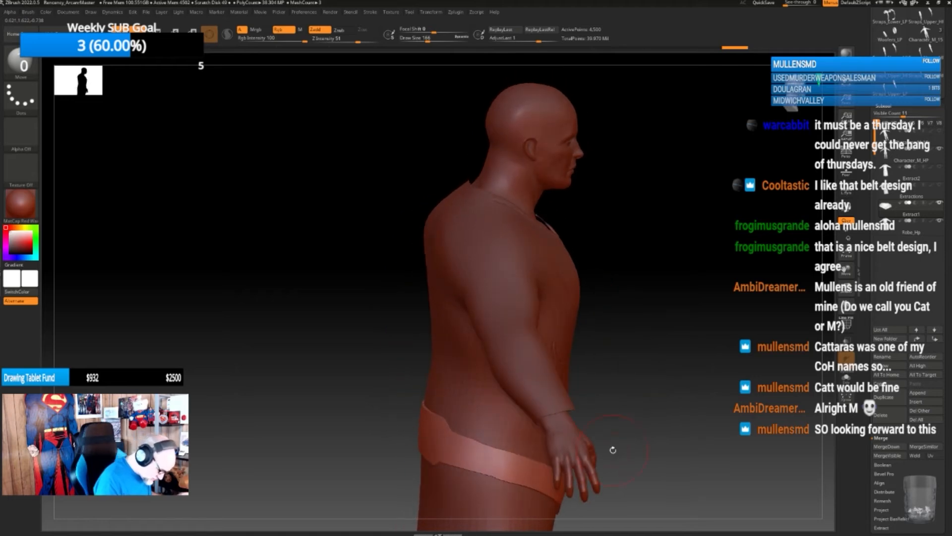
{"action": "mouse_move", "coordinate": [438, 431]}
{"action": "left_mouse_down"}
{"action": "mouse_move", "coordinate": [433, 455]}
{"action": "mouse_move", "coordinate": [418, 430]}
{"action": "left_mouse_up"}
{"action": "mouse_move", "coordinate": [342, 429]}
{"action": "left_mouse_down"}
{"action": "mouse_move", "coordinate": [400, 422]}
{"action": "mouse_move", "coordinate": [404, 412]}
{"action": "left_mouse_up"}
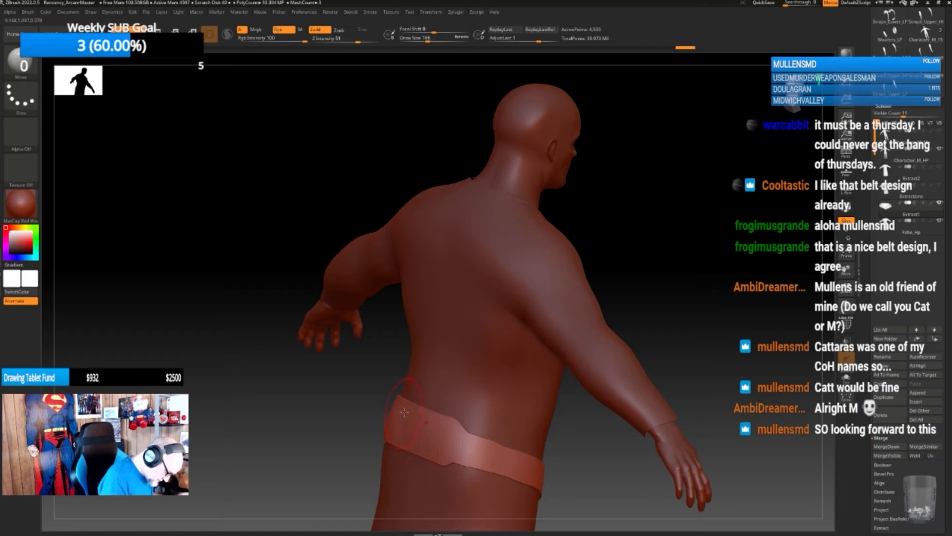
{"action": "left_click_drag", "start_coordinate": [590, 444], "coordinate": [605, 425]}
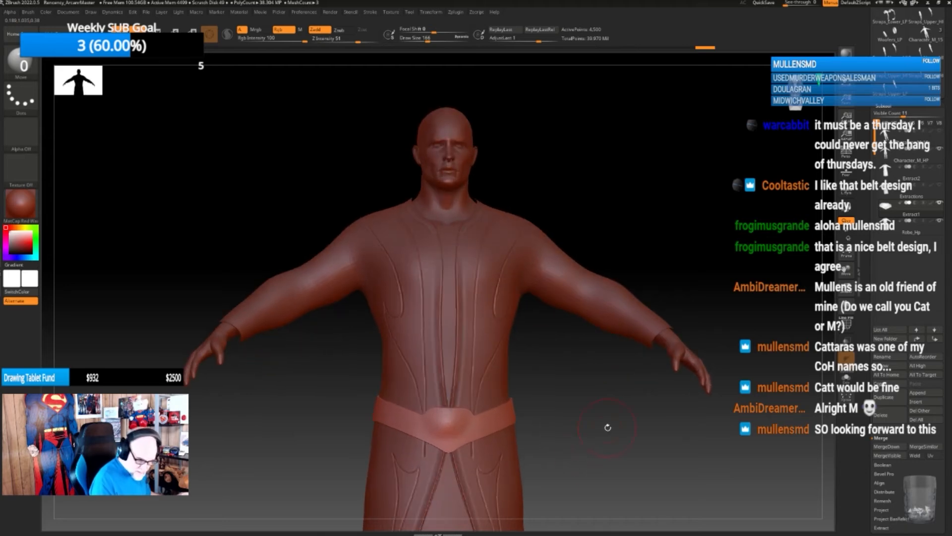
- Rename the extracted belt subtool as Belt_LP
{"action": "left_click", "coordinate": [888, 356]}
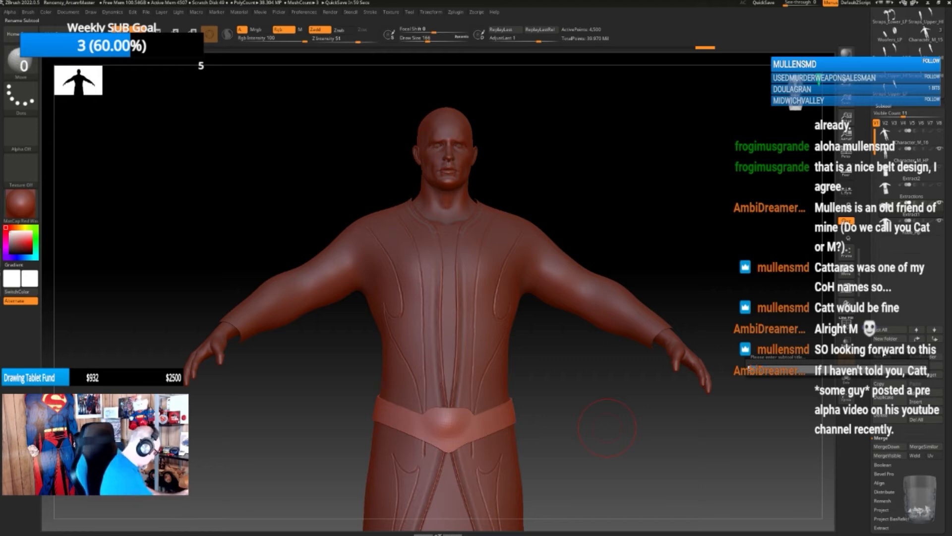
{"action": "key", "text": "shift"}
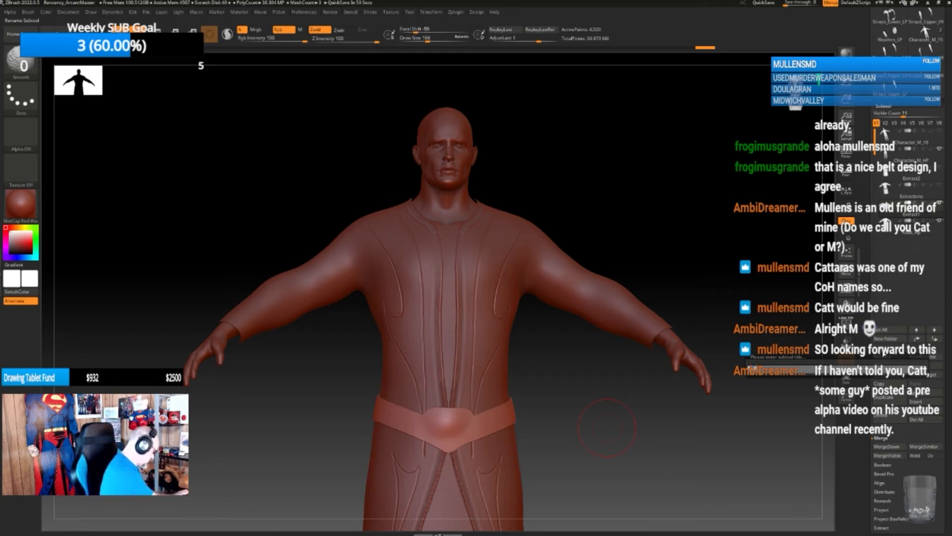
{"action": "key", "text": "Return"}
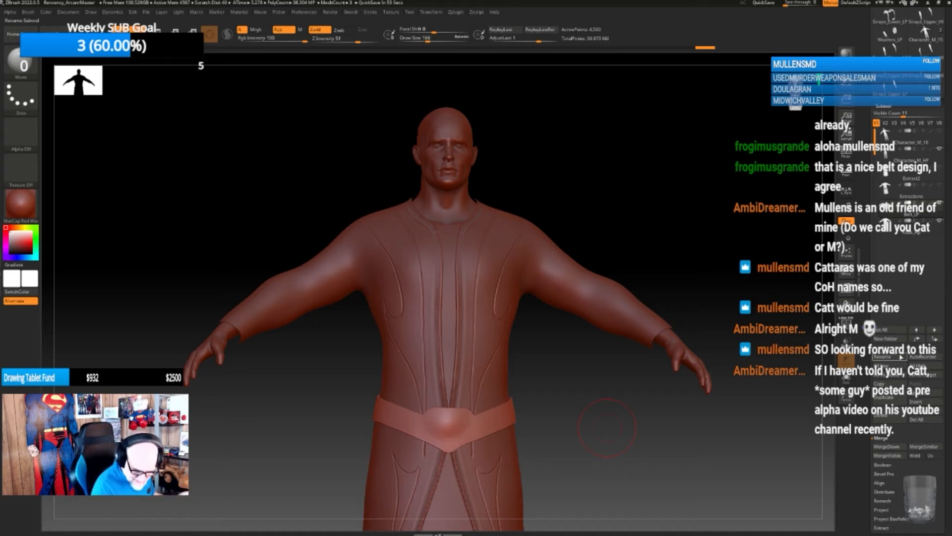
- Duplicate Belt_LP and rename the copy as Belt_HP
{"action": "left_click", "coordinate": [886, 356]}
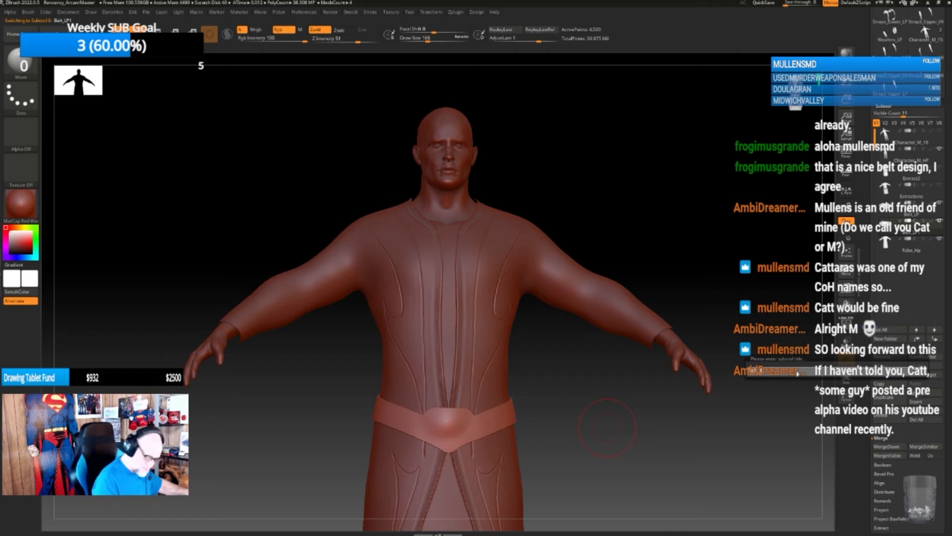
{"action": "type", "text": "Belt_H"}
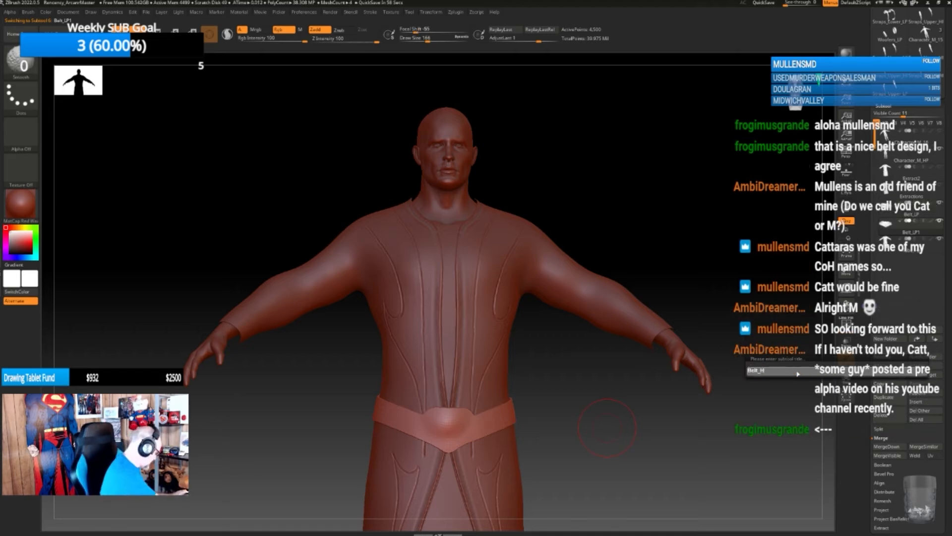
{"action": "type", "text": "P"}
{"action": "key", "text": "Return"}
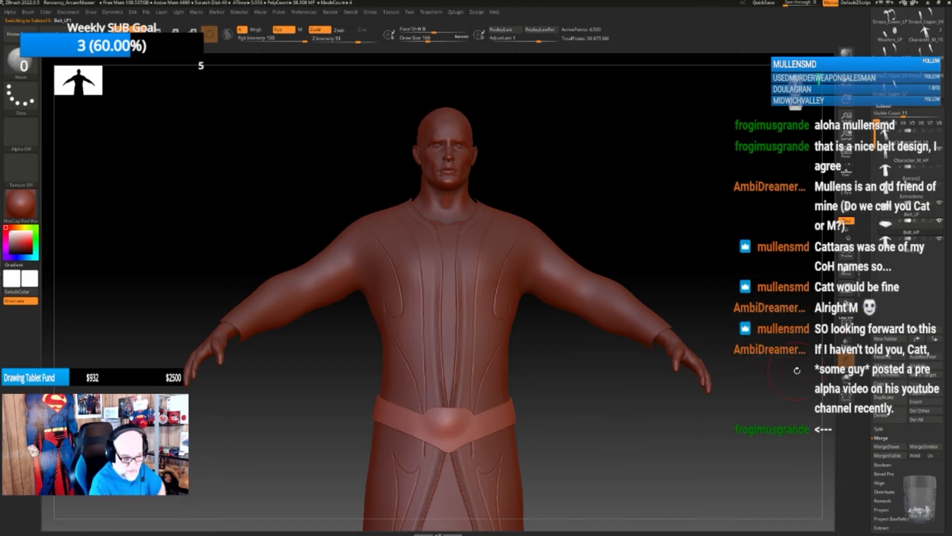
- Subdivide the Belt_HP geometry repeatedly up to about 1.152 million points
{"action": "left_click", "coordinate": [884, 107]}
{"action": "left_click", "coordinate": [886, 114]}
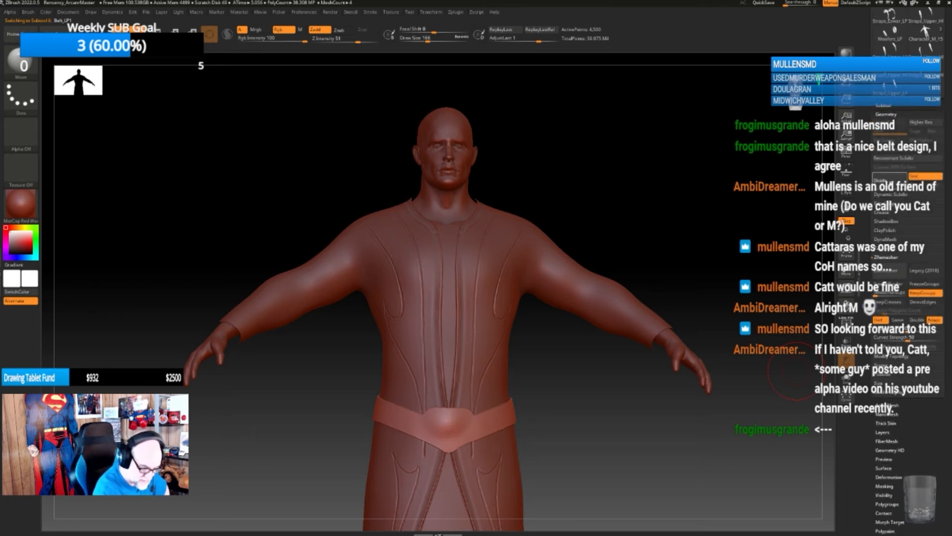
{"action": "left_click", "coordinate": [882, 177]}
{"action": "left_click", "coordinate": [884, 179]}
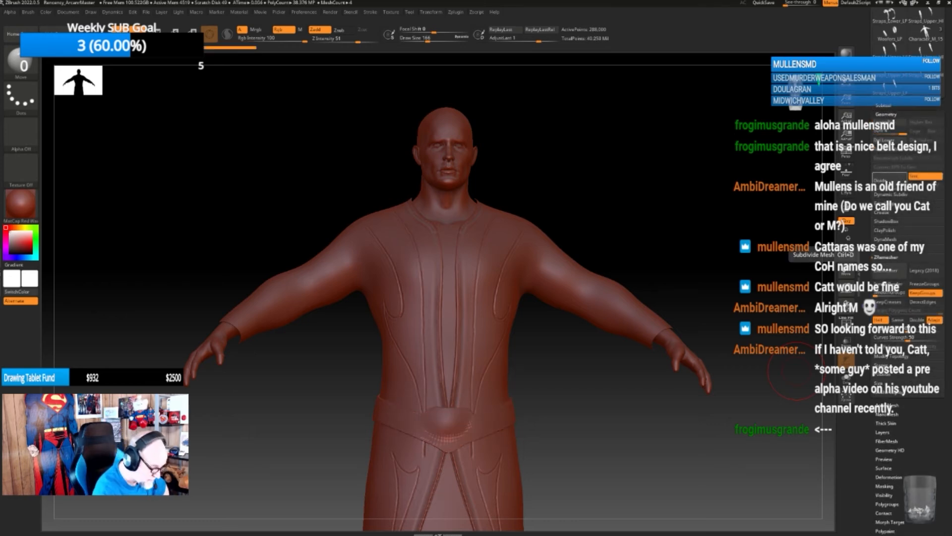
{"action": "left_click", "coordinate": [884, 179]}
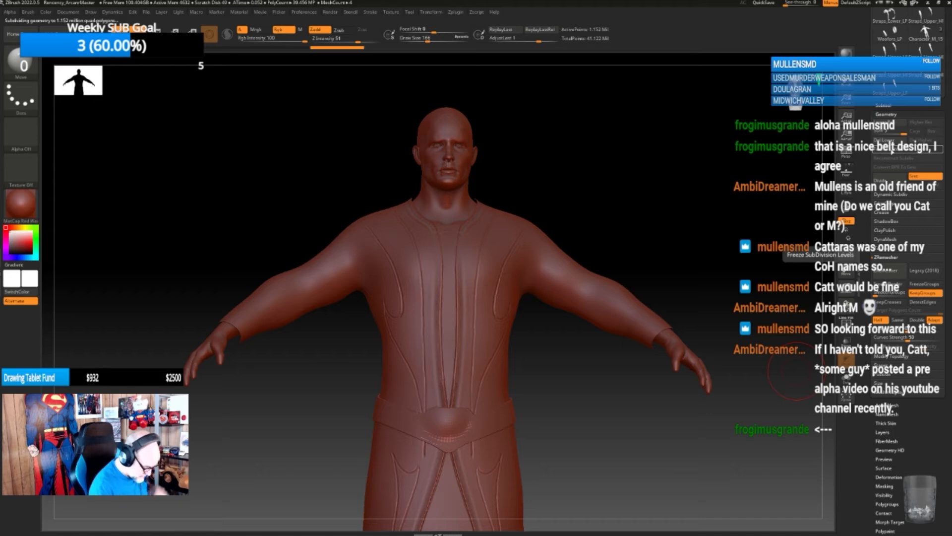
- Hide the overlapping Belt_LP subtool so that only Belt_HP is displayed over the robe
{"action": "left_click", "coordinate": [885, 105]}
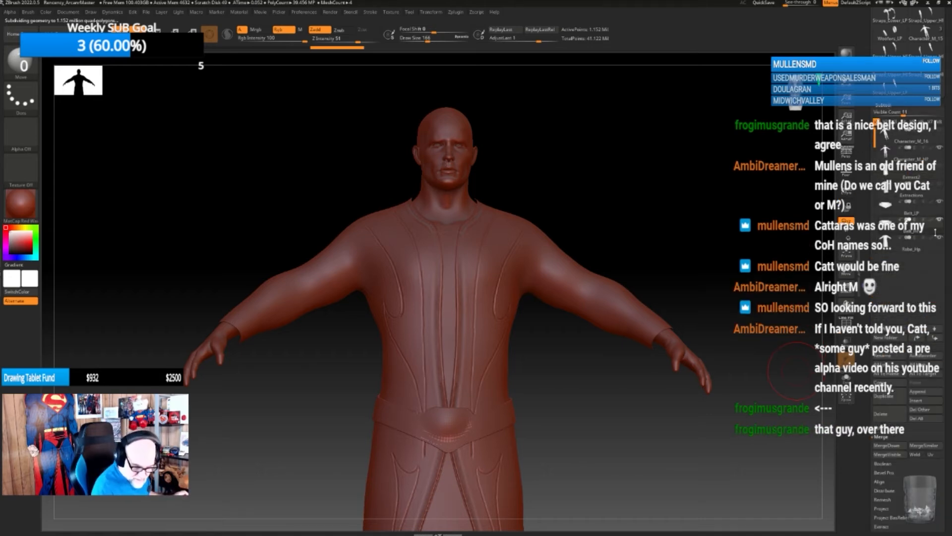
{"action": "mouse_move", "coordinate": [937, 240]}
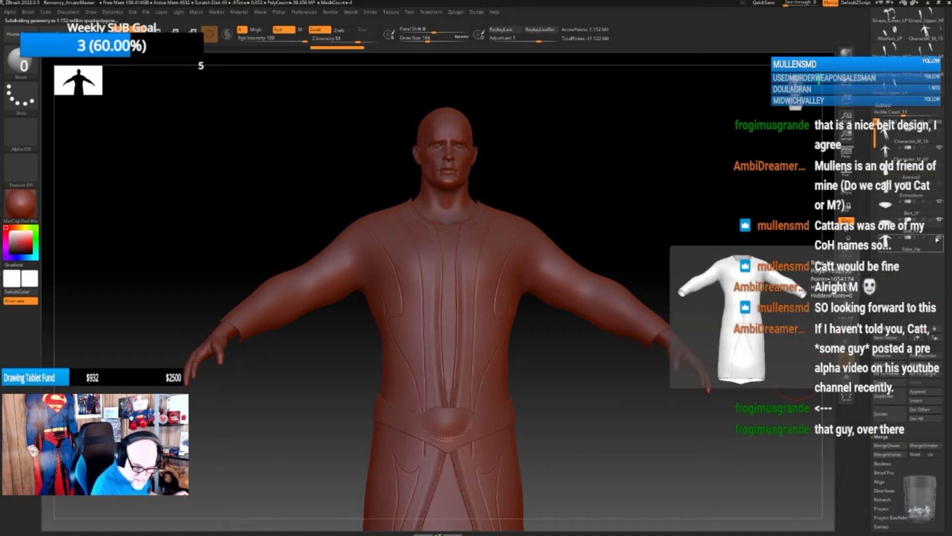
{"action": "left_click", "coordinate": [926, 227]}
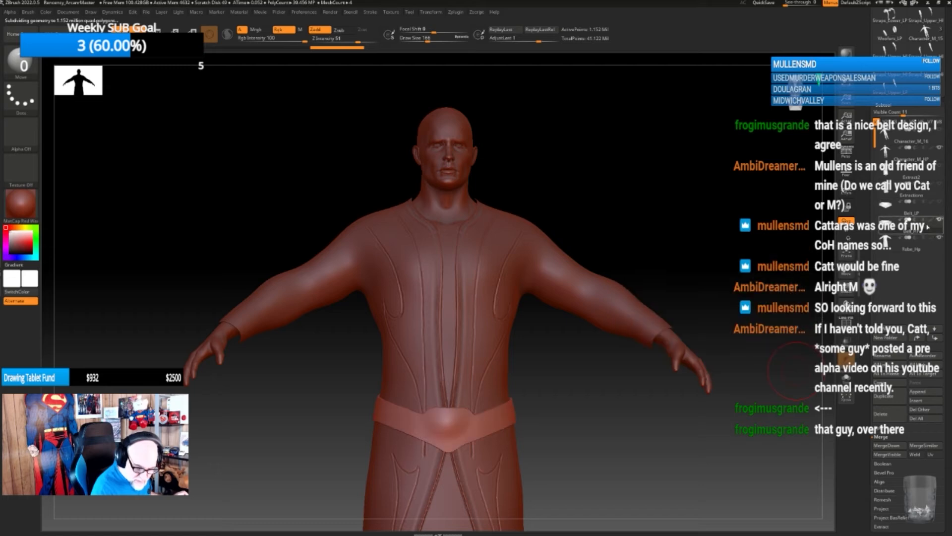
- Try a stitch brush stroke along the Belt_HP strap beside the buckle, and undo it
{"action": "left_click_drag", "start_coordinate": [548, 415], "coordinate": [620, 404], "text": "alt"}
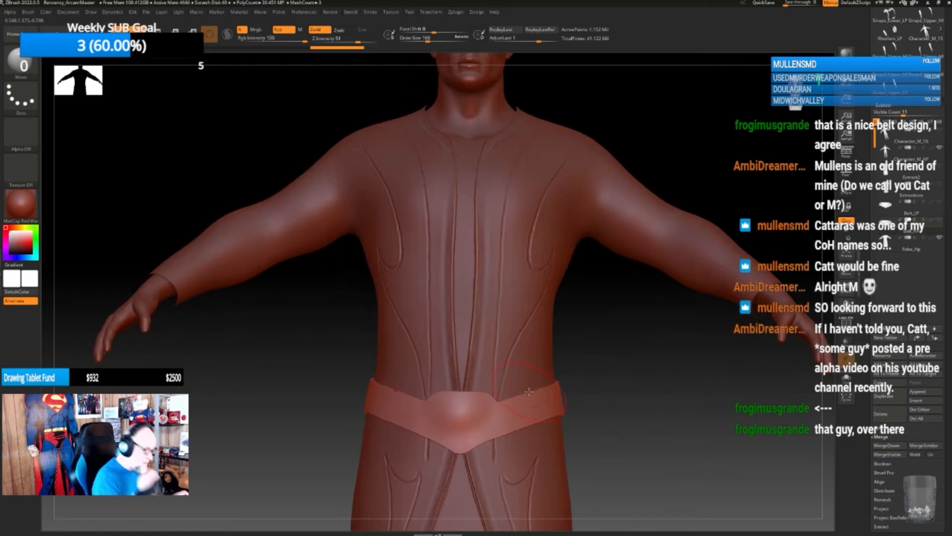
{"action": "key", "text": "b"}
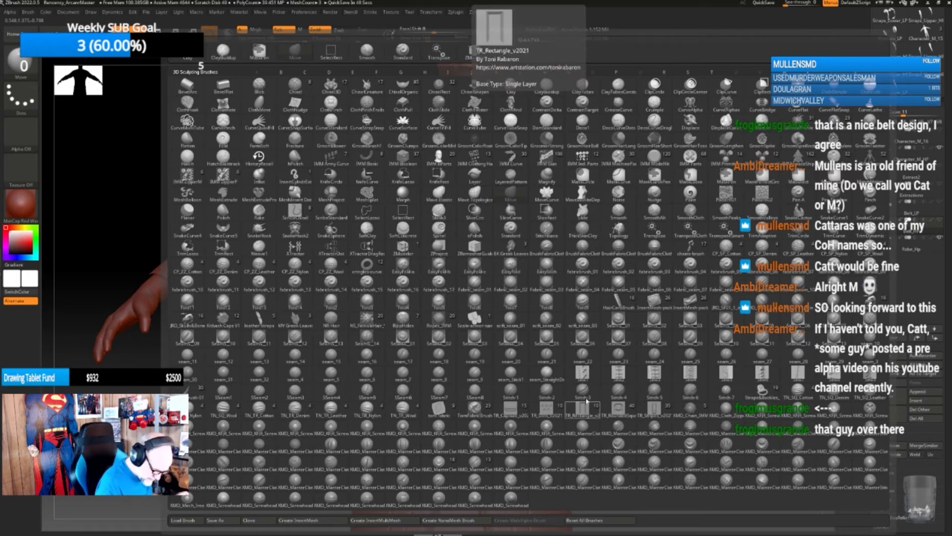
{"action": "left_click", "coordinate": [583, 390]}
{"action": "left_click_drag", "start_coordinate": [623, 424], "coordinate": [570, 423]}
{"action": "left_click_drag", "start_coordinate": [456, 415], "coordinate": [463, 410]}
{"action": "key", "text": "ctrl+z"}
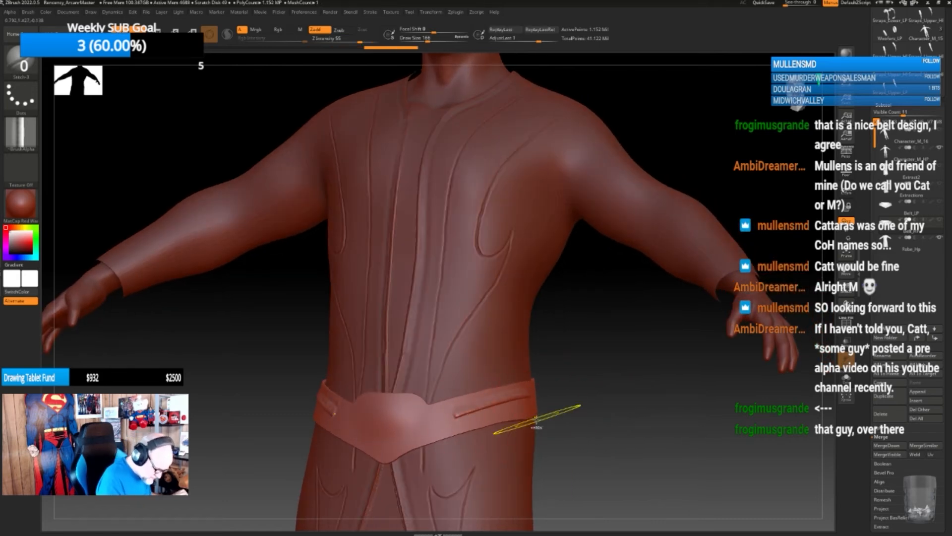
{"action": "mouse_move", "coordinate": [597, 409]}
{"action": "left_mouse_down"}
{"action": "mouse_move", "coordinate": [604, 414]}
{"action": "mouse_move", "coordinate": [595, 411]}
{"action": "left_mouse_up"}
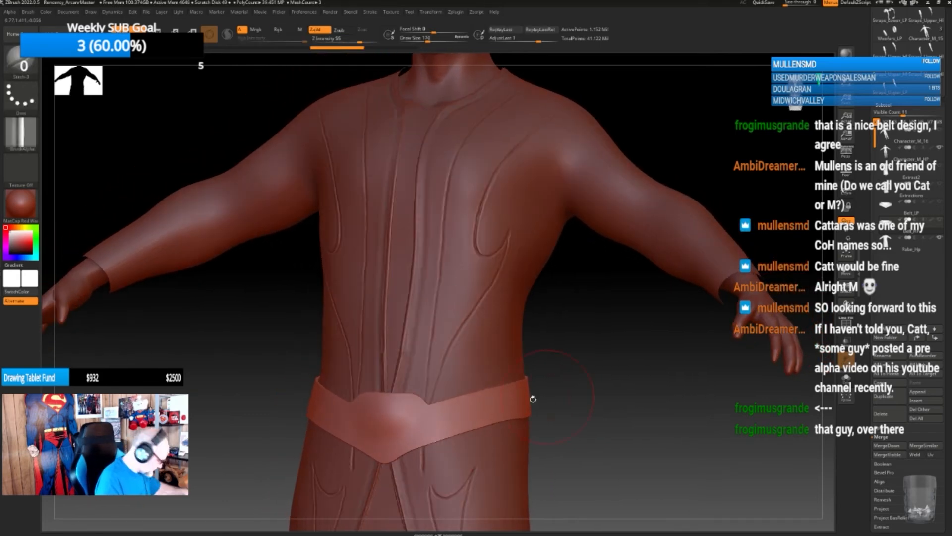
- Stroke a stitched seam along the upper edge of Belt_HP, from the front strap around to the back
{"action": "left_click_drag", "start_coordinate": [434, 405], "coordinate": [518, 386]}
{"action": "key", "text": "ctrl+z"}
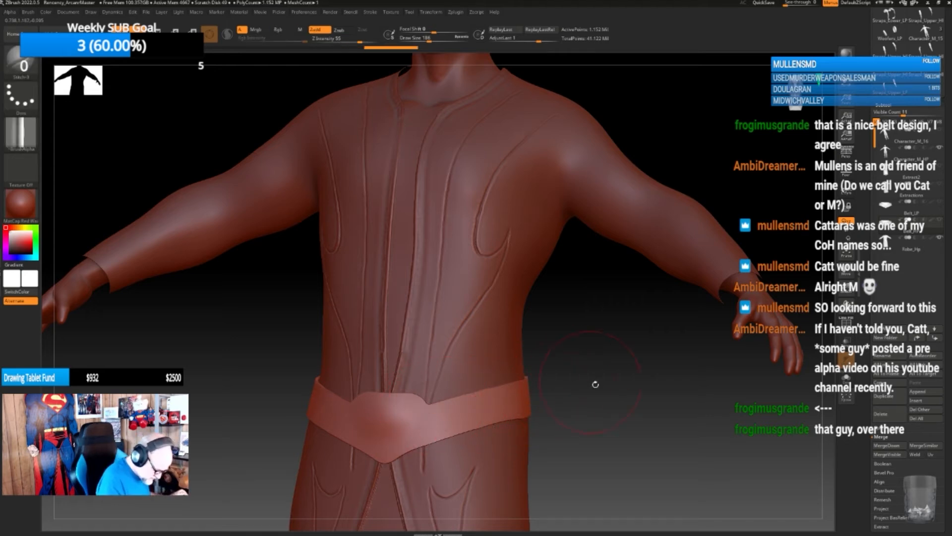
{"action": "left_click_drag", "start_coordinate": [595, 384], "coordinate": [588, 403]}
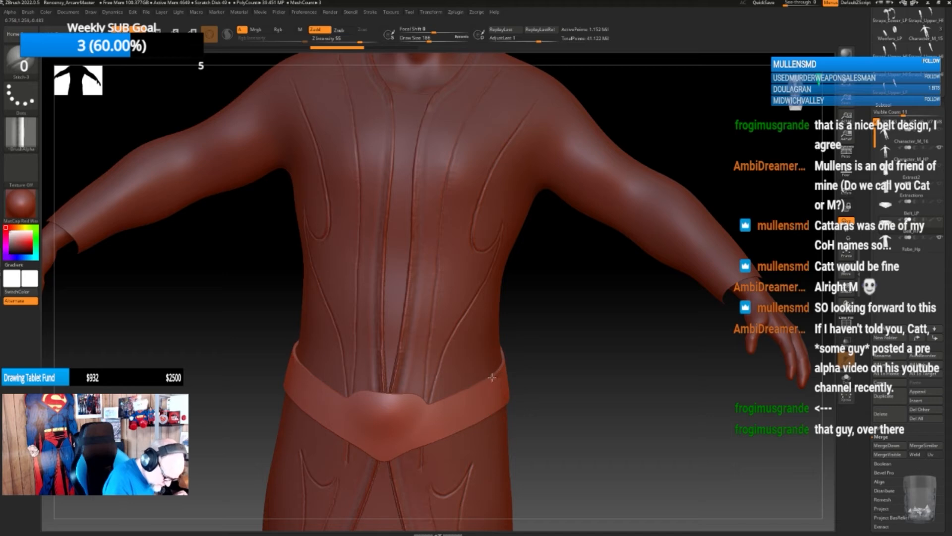
{"action": "mouse_move", "coordinate": [479, 384]}
{"action": "left_mouse_down"}
{"action": "mouse_move", "coordinate": [432, 405]}
{"action": "mouse_move", "coordinate": [380, 392]}
{"action": "left_mouse_up"}
{"action": "mouse_move", "coordinate": [610, 379]}
{"action": "left_mouse_down"}
{"action": "mouse_move", "coordinate": [555, 408]}
{"action": "mouse_move", "coordinate": [572, 373]}
{"action": "mouse_move", "coordinate": [551, 377]}
{"action": "mouse_move", "coordinate": [475, 413]}
{"action": "left_mouse_up"}
{"action": "mouse_move", "coordinate": [712, 338]}
{"action": "left_mouse_down"}
{"action": "mouse_move", "coordinate": [669, 367]}
{"action": "mouse_move", "coordinate": [658, 389]}
{"action": "mouse_move", "coordinate": [645, 382]}
{"action": "left_mouse_up"}
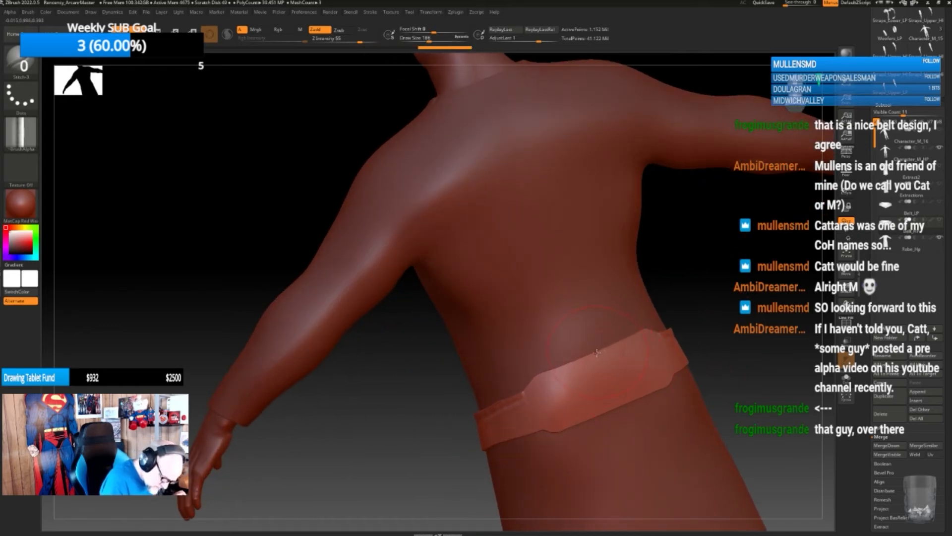
{"action": "left_click_drag", "start_coordinate": [597, 353], "coordinate": [517, 396]}
- Stroke a matching stitched seam along the lower edge of Belt_HP, from the back to the buckle's point
{"action": "left_click_drag", "start_coordinate": [753, 374], "coordinate": [631, 372]}
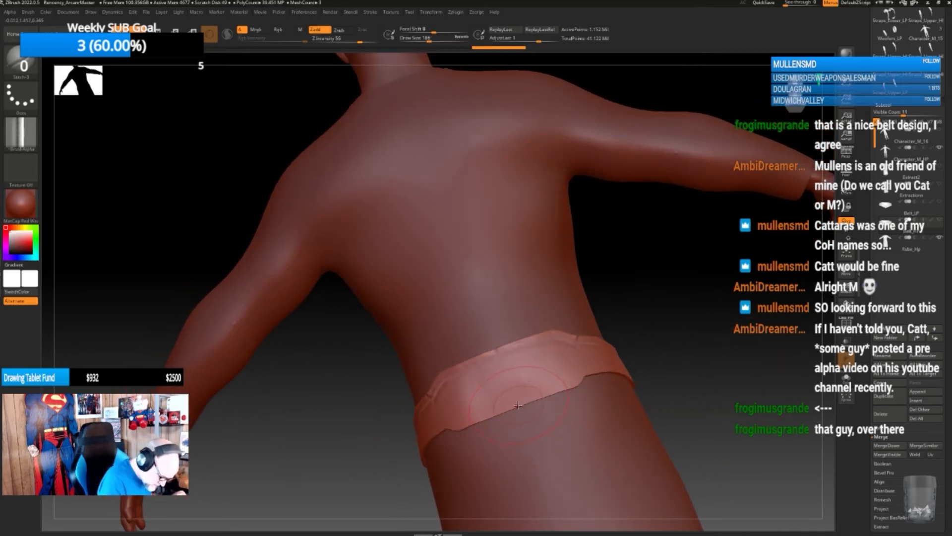
{"action": "mouse_move", "coordinate": [518, 405]}
{"action": "left_mouse_down"}
{"action": "mouse_move", "coordinate": [525, 388]}
{"action": "mouse_move", "coordinate": [567, 387]}
{"action": "mouse_move", "coordinate": [587, 371]}
{"action": "left_mouse_up"}
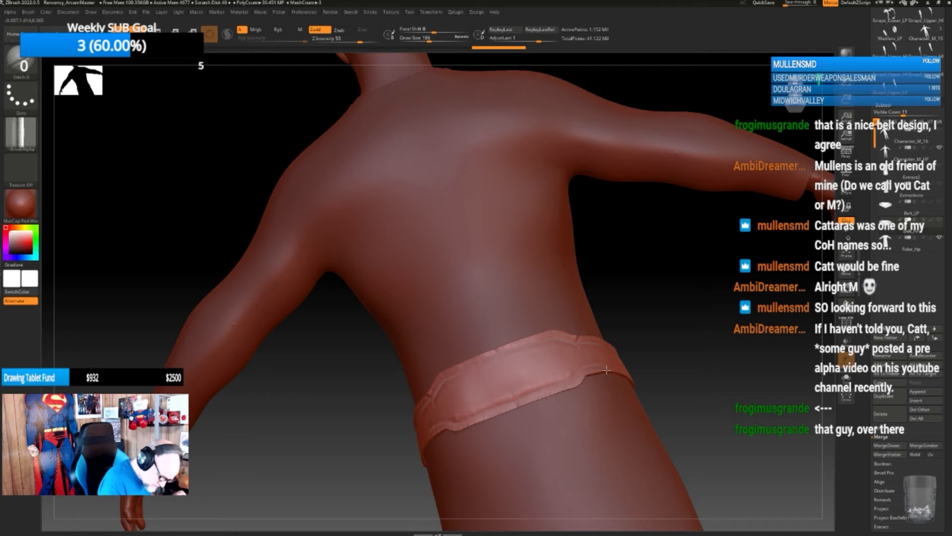
{"action": "left_click_drag", "start_coordinate": [712, 359], "coordinate": [578, 363]}
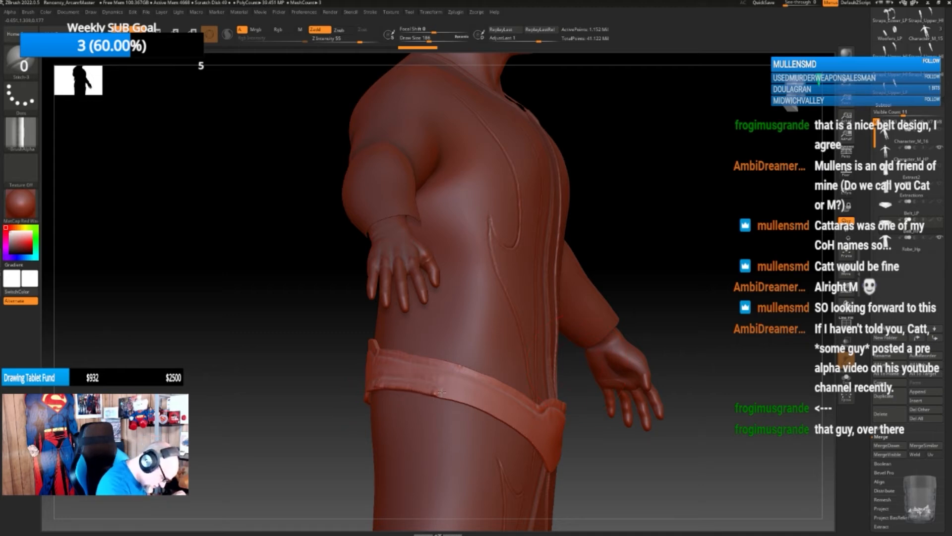
{"action": "mouse_move", "coordinate": [442, 392]}
{"action": "left_mouse_down"}
{"action": "mouse_move", "coordinate": [507, 418]}
{"action": "mouse_move", "coordinate": [552, 468]}
{"action": "left_mouse_up"}
{"action": "left_click_drag", "start_coordinate": [641, 438], "coordinate": [616, 466]}
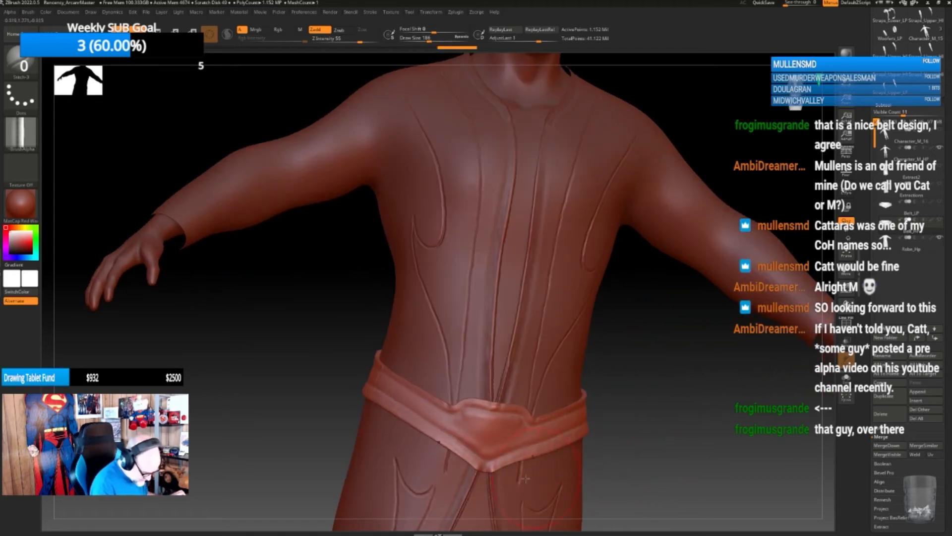
{"action": "key", "text": "ctrl+z"}
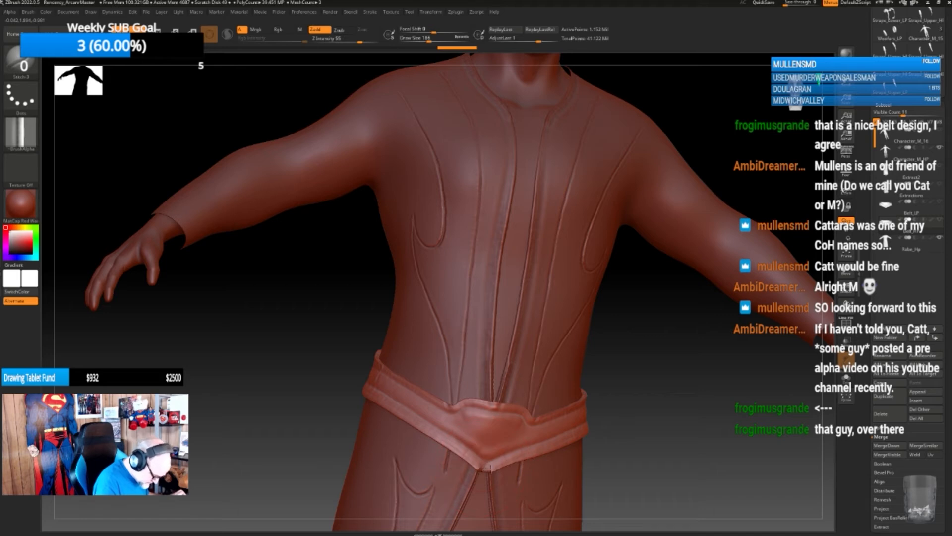
{"action": "left_click_drag", "start_coordinate": [490, 469], "coordinate": [490, 466]}
- Smooth the seams where the strap meets the wide back plate, and at the plate's centre with a smaller brush
{"action": "mouse_move", "coordinate": [634, 418]}
{"action": "left_mouse_down"}
{"action": "mouse_move", "coordinate": [612, 409]}
{"action": "mouse_move", "coordinate": [658, 373]}
{"action": "mouse_move", "coordinate": [739, 384]}
{"action": "mouse_move", "coordinate": [510, 400]}
{"action": "left_mouse_up"}
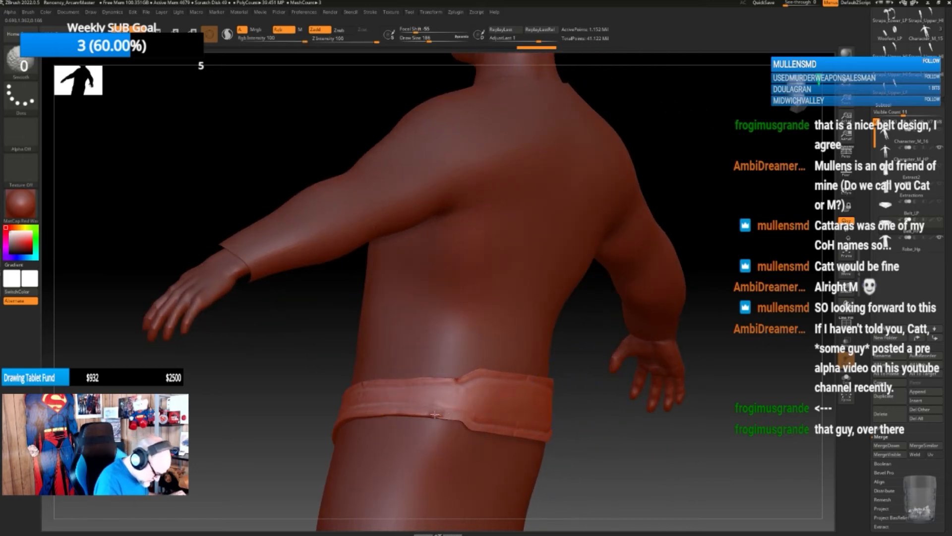
{"action": "left_click_drag", "start_coordinate": [435, 415], "coordinate": [441, 415], "text": "shift"}
{"action": "left_click_drag", "start_coordinate": [558, 408], "coordinate": [597, 435]}
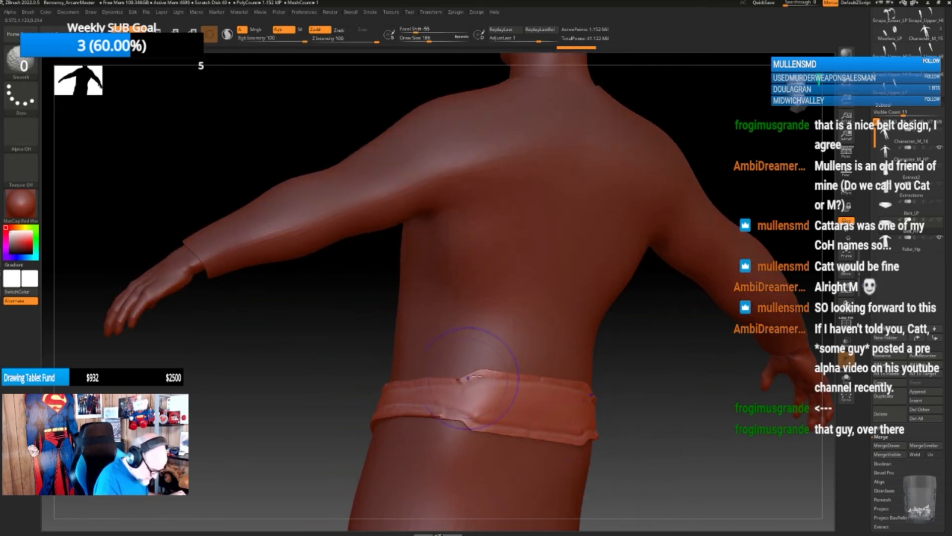
{"action": "left_click_drag", "start_coordinate": [476, 376], "coordinate": [489, 376], "text": "shift"}
{"action": "left_click_drag", "start_coordinate": [657, 414], "coordinate": [585, 400], "text": "alt"}
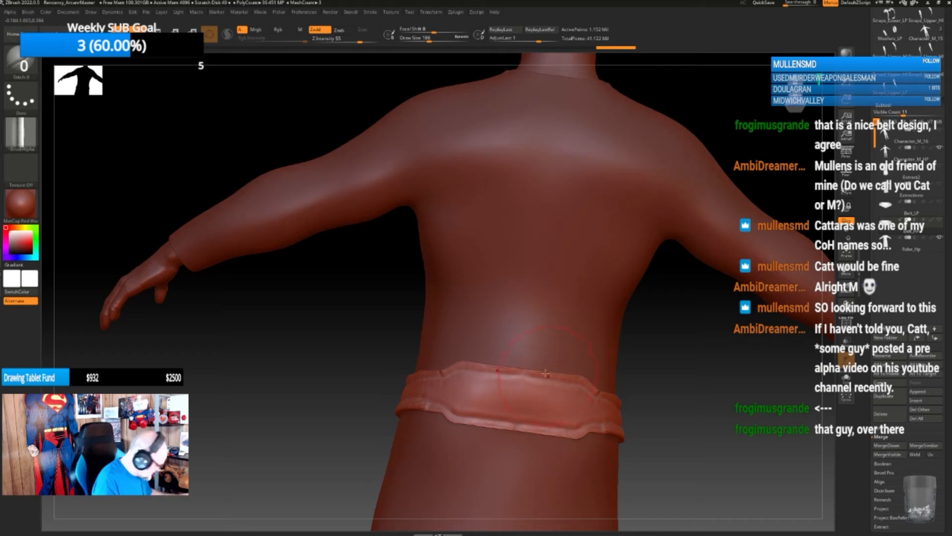
{"action": "key", "text": "bracketleft"}
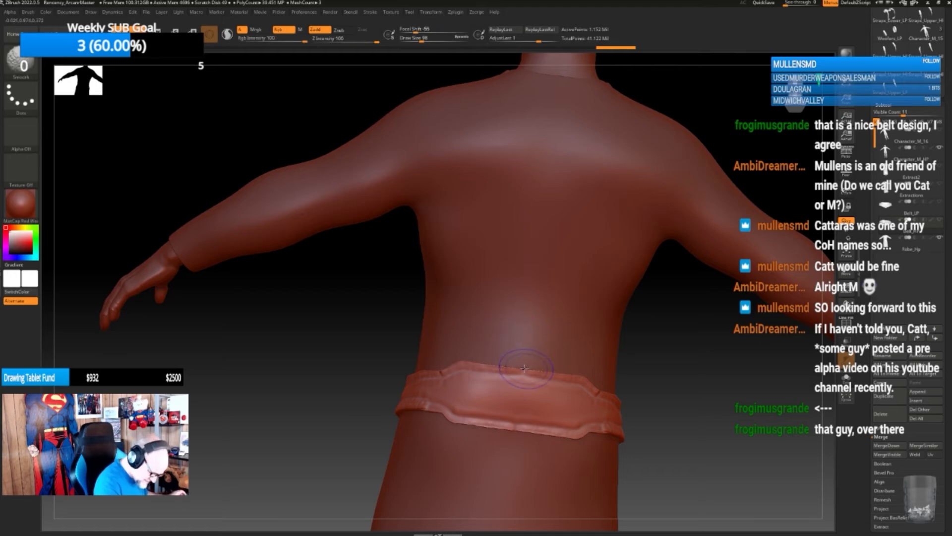
{"action": "left_click_drag", "start_coordinate": [514, 355], "coordinate": [527, 370], "text": "shift"}
{"action": "left_click_drag", "start_coordinate": [510, 425], "coordinate": [515, 422], "text": "shift"}
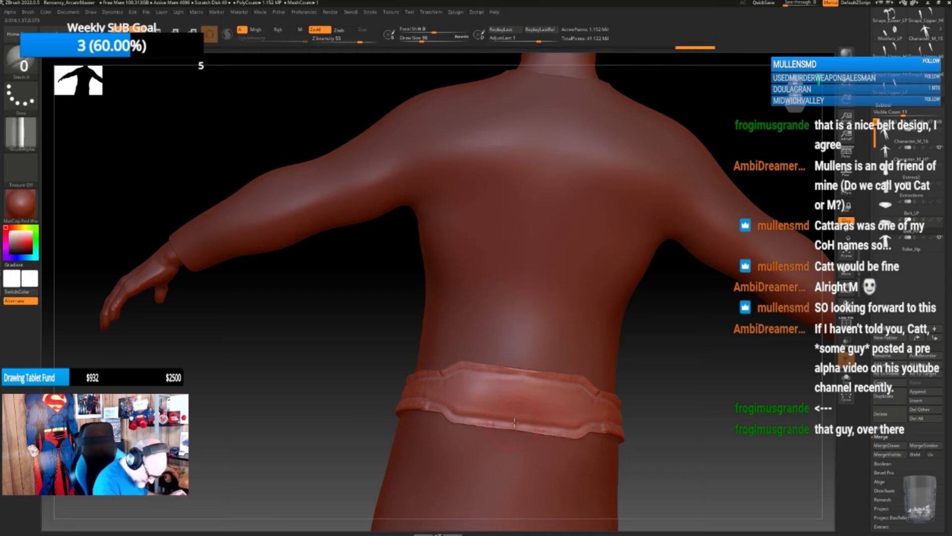
- Smooth the lower seam at the opposite junction of strap and back plate, and return to the front view
{"action": "left_click_drag", "start_coordinate": [705, 420], "coordinate": [615, 410]}
{"action": "left_click_drag", "start_coordinate": [736, 418], "coordinate": [654, 409], "text": "alt"}
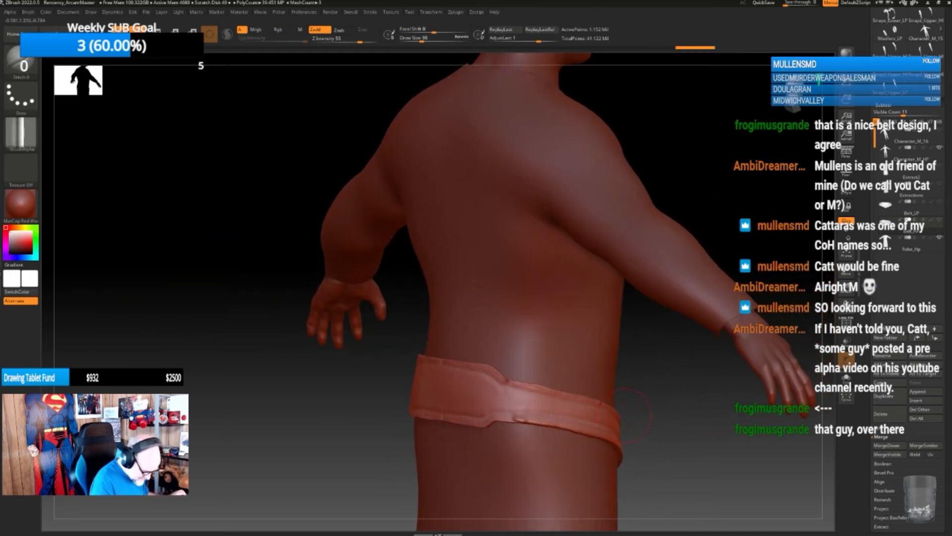
{"action": "left_click_drag", "start_coordinate": [518, 418], "coordinate": [530, 421], "text": "shift"}
{"action": "left_click_drag", "start_coordinate": [680, 415], "coordinate": [618, 401]}
{"action": "left_click_drag", "start_coordinate": [771, 397], "coordinate": [567, 385], "text": "alt"}
{"action": "left_click_drag", "start_coordinate": [638, 405], "coordinate": [606, 406]}
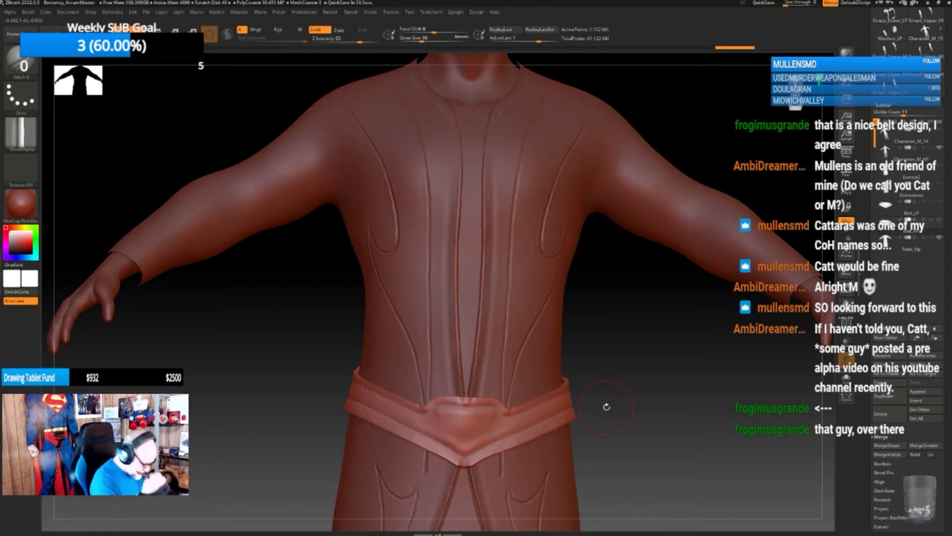
- Try stamping the XMD_KFJR_Screws&Bolts_15 brush at the centre of the belt buckle, and undo it
{"action": "key", "text": "b"}
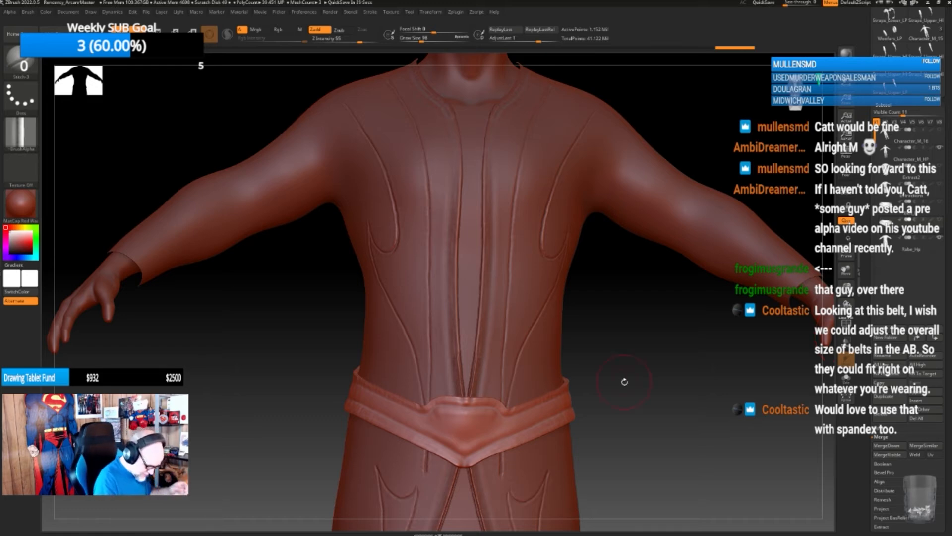
{"action": "key", "text": "b"}
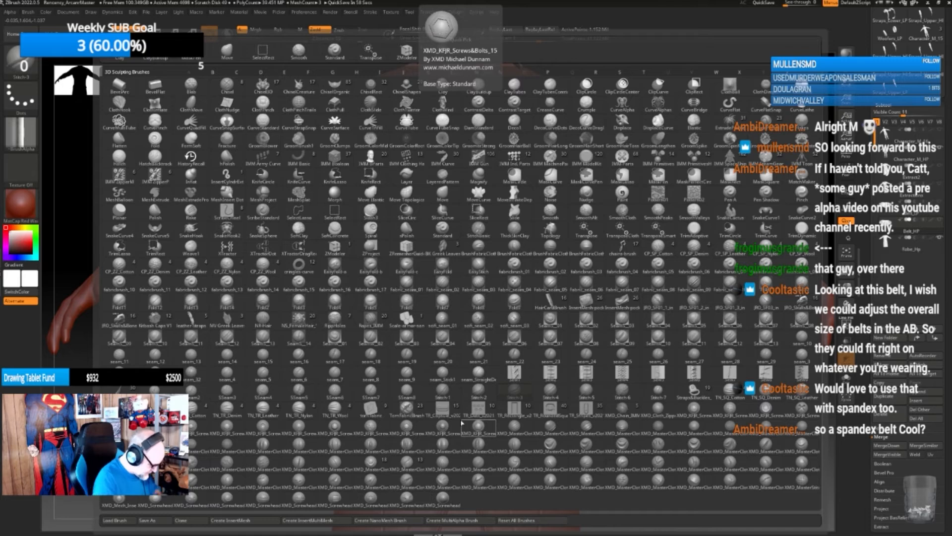
{"action": "left_click", "coordinate": [462, 423]}
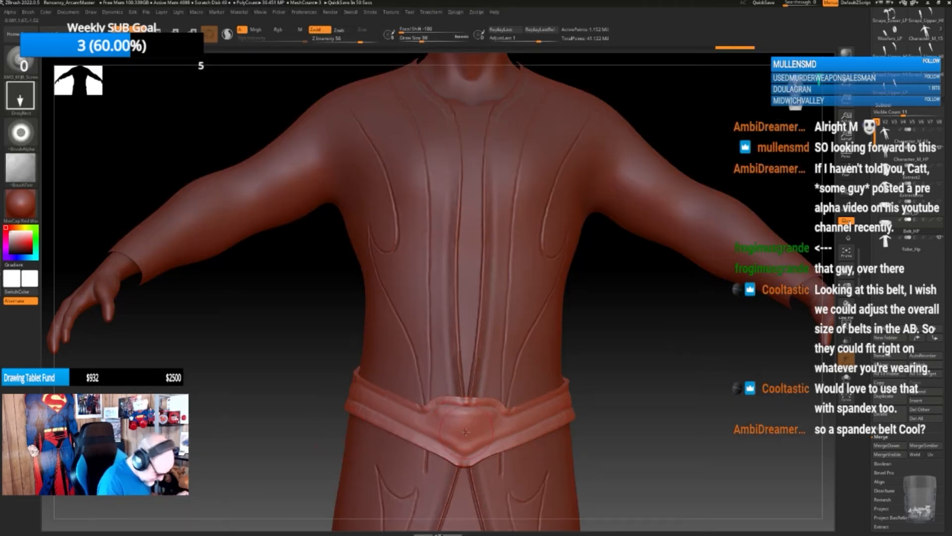
{"action": "left_click_drag", "start_coordinate": [466, 430], "coordinate": [480, 483]}
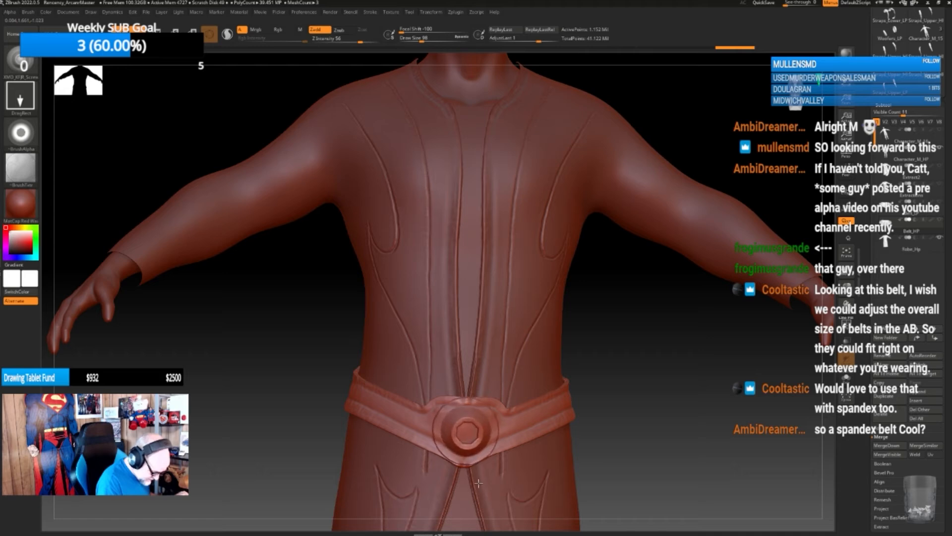
{"action": "key", "text": "ctrl+z"}
- Switch to the DamStandard brush and set its stroke to DragRect
{"action": "key", "text": "b"}
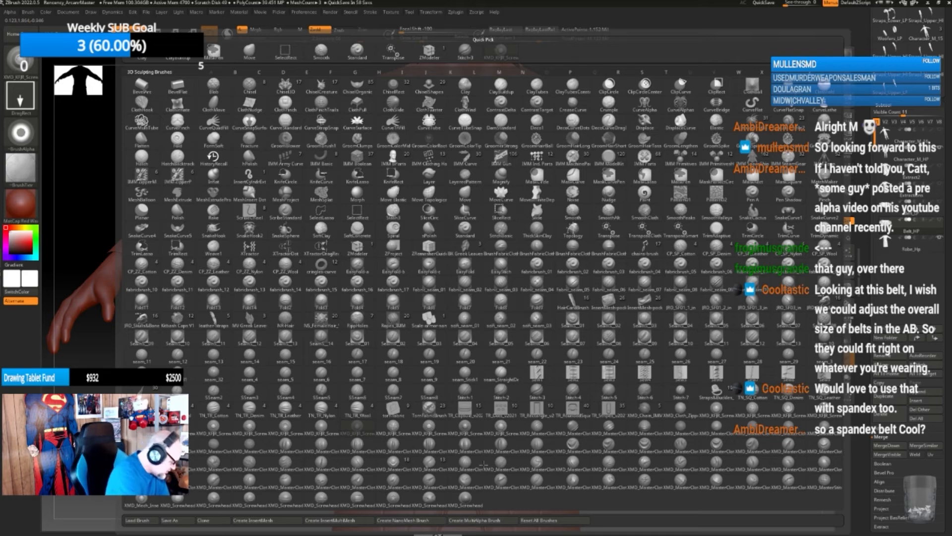
{"action": "key", "text": "b"}
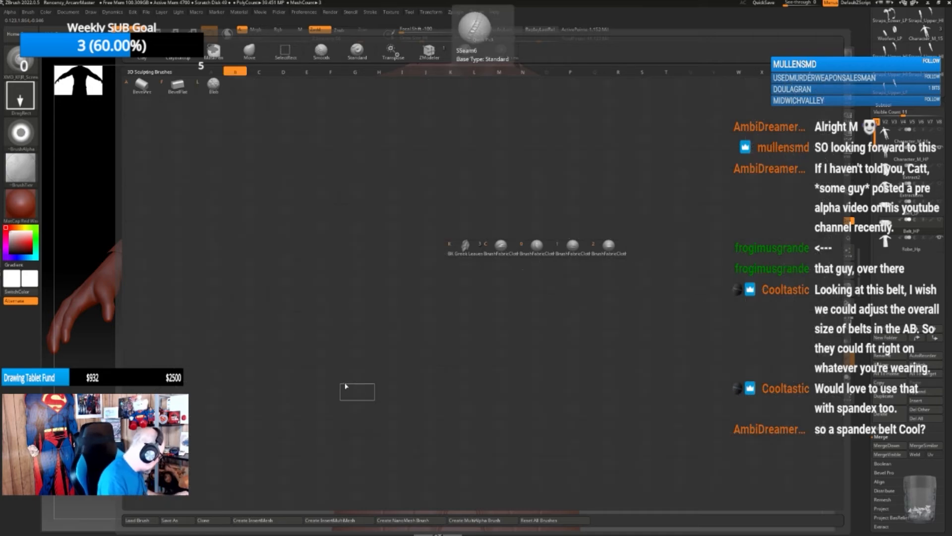
{"action": "key", "text": "b"}
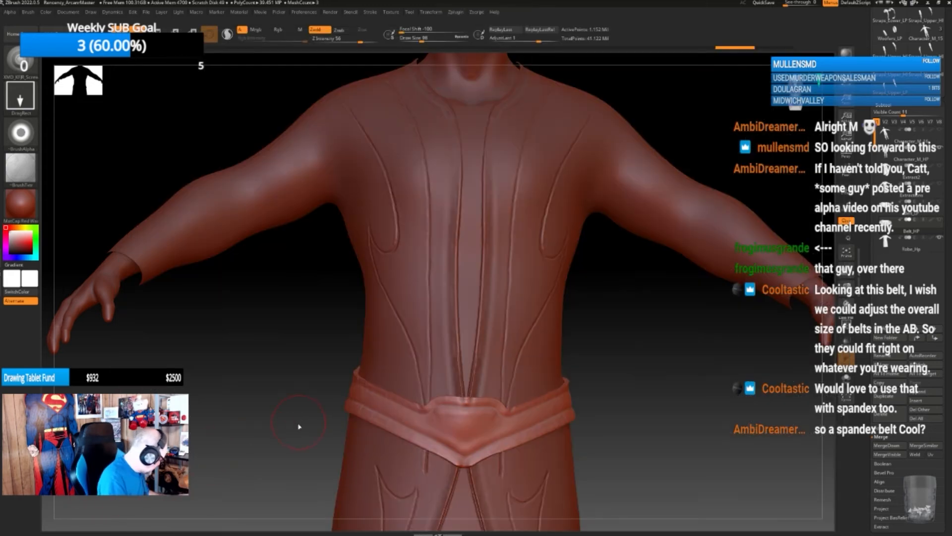
{"action": "key", "text": "b"}
{"action": "key", "text": "d"}
{"action": "key", "text": "s"}
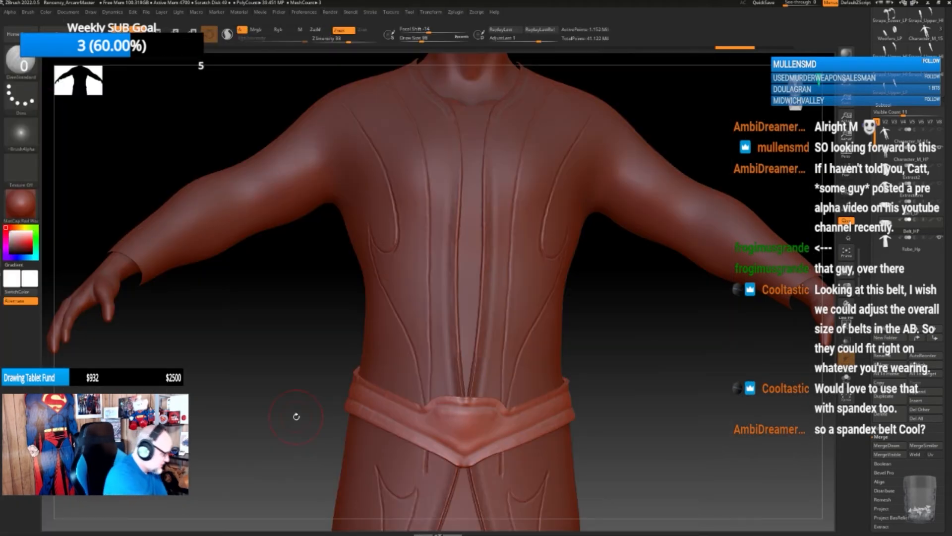
{"action": "left_click", "coordinate": [20, 94]}
{"action": "left_click", "coordinate": [101, 103]}
- Start importing an alpha image and browse to the Tools and Stuff folder inside Art Work
{"action": "left_click", "coordinate": [28, 136]}
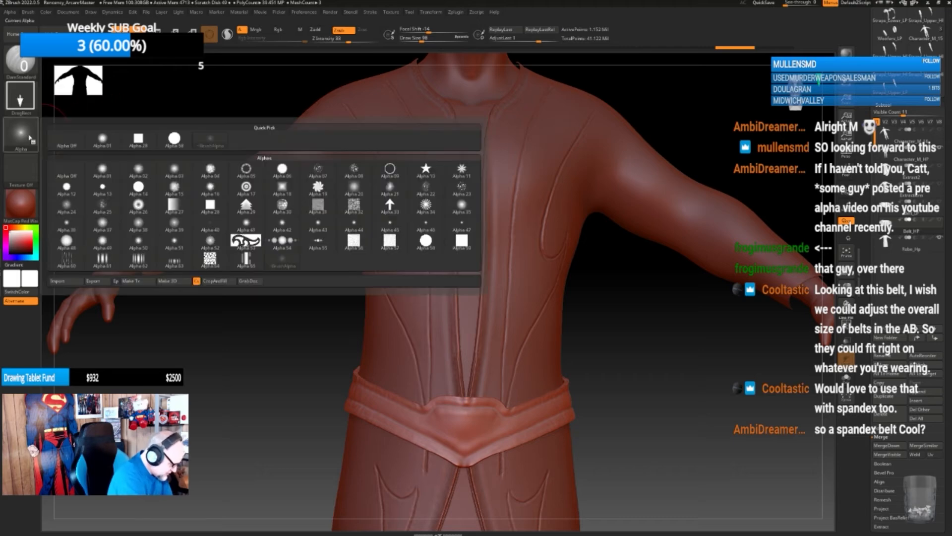
{"action": "left_click", "coordinate": [58, 281]}
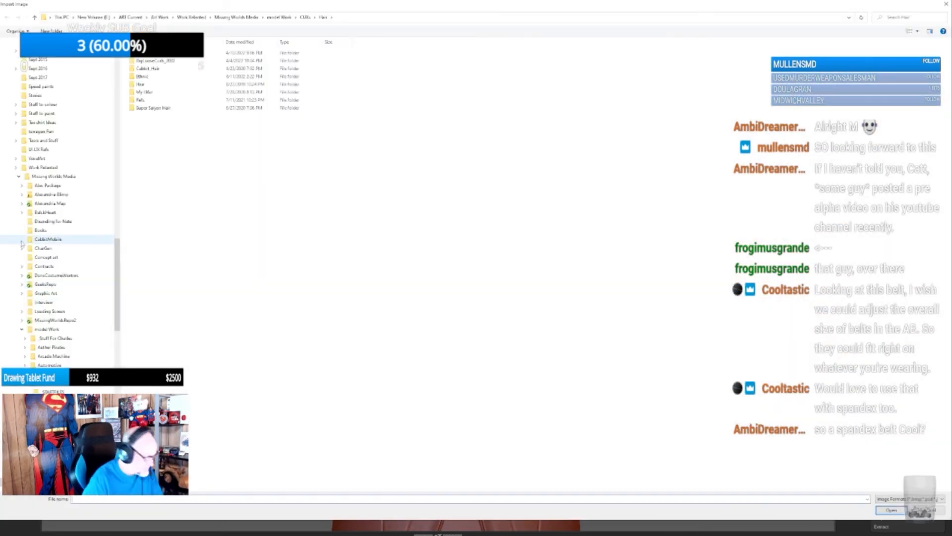
{"action": "scroll", "coordinate": [50, 278], "scroll_direction": "down", "scroll_amount": 3}
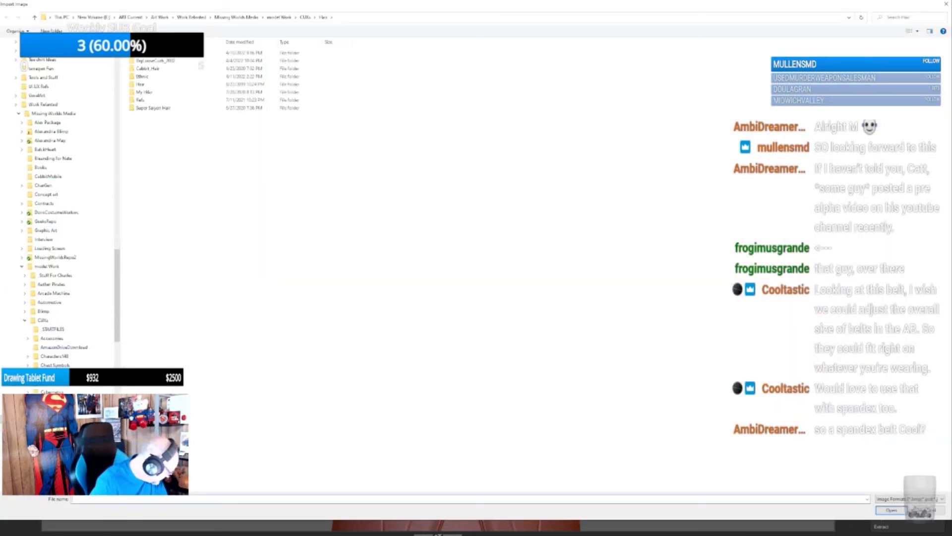
{"action": "scroll", "coordinate": [50, 278], "scroll_direction": "down", "scroll_amount": 14}
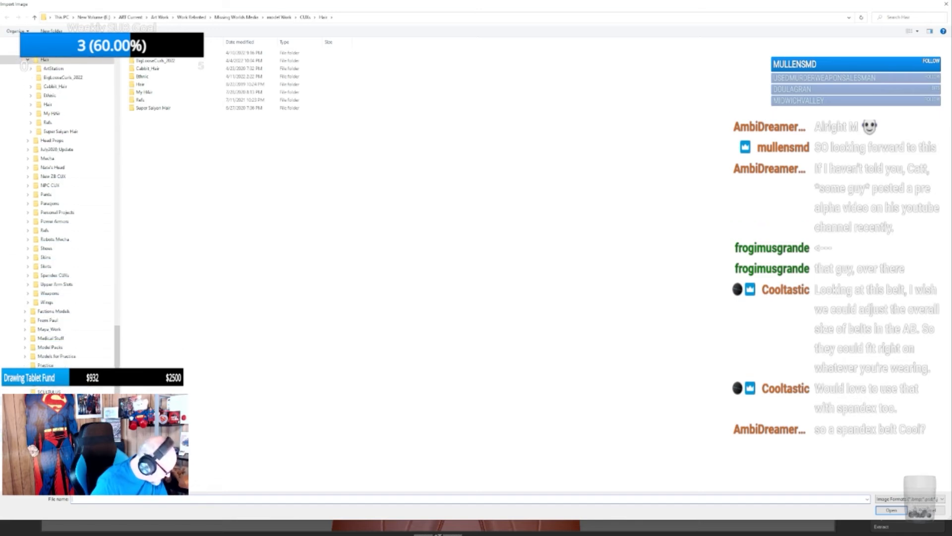
{"action": "scroll", "coordinate": [49, 278], "scroll_direction": "down", "scroll_amount": 12}
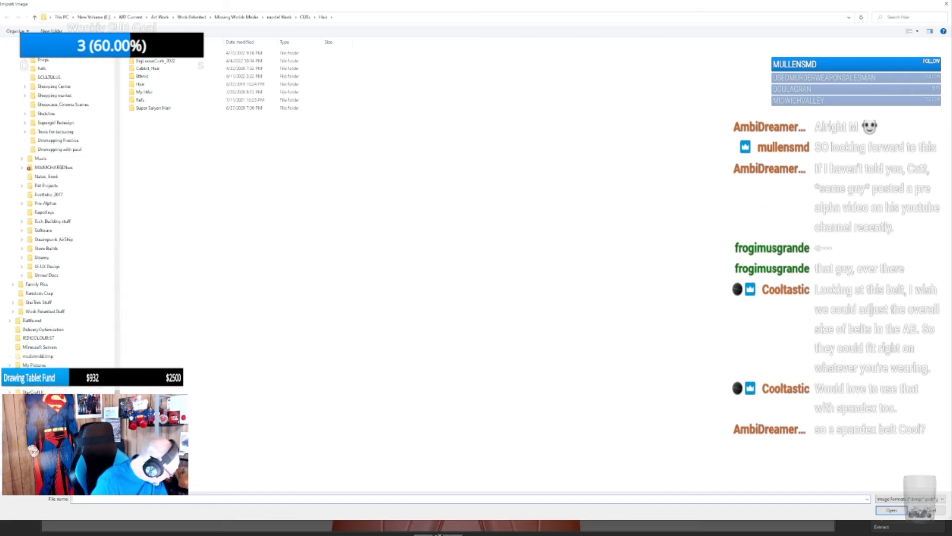
{"action": "scroll", "coordinate": [50, 278], "scroll_direction": "up", "scroll_amount": 5}
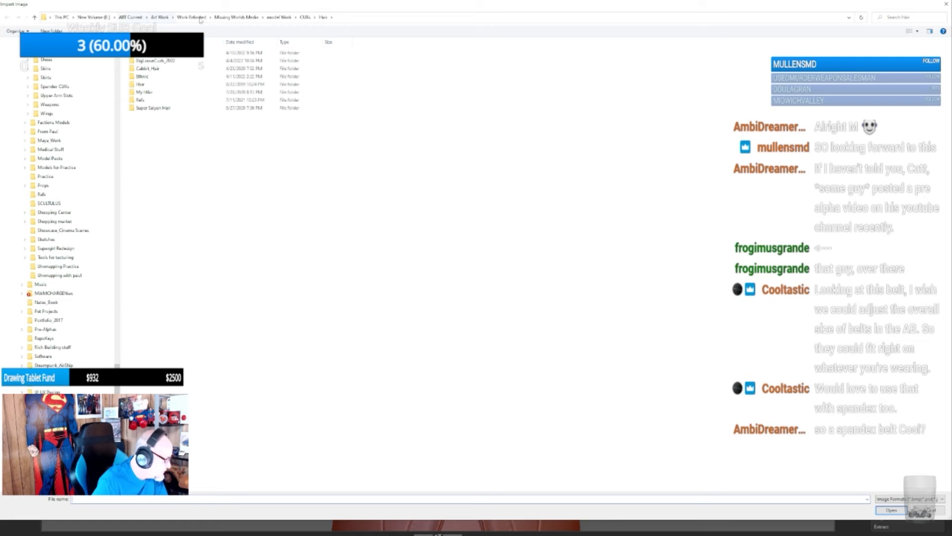
{"action": "left_click", "coordinate": [160, 18]}
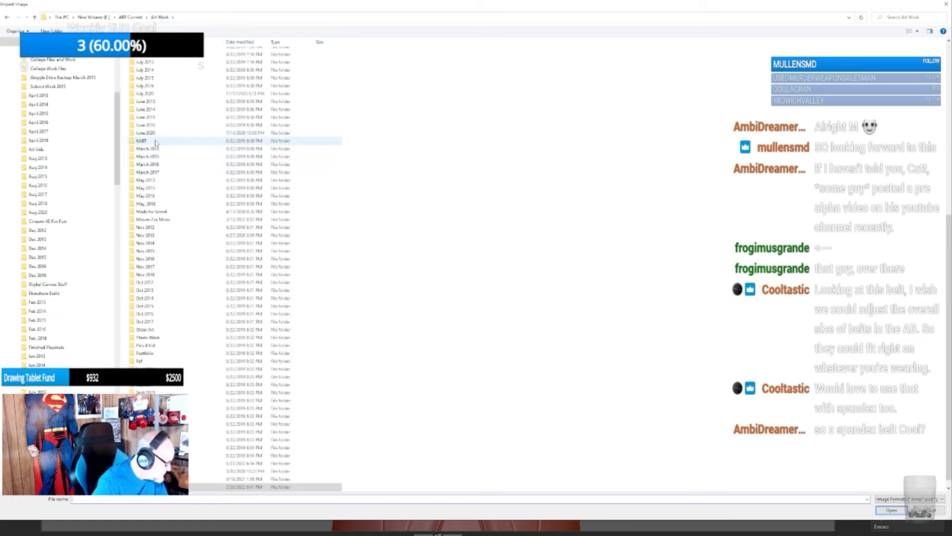
{"action": "scroll", "coordinate": [160, 221], "scroll_direction": "down", "scroll_amount": 1}
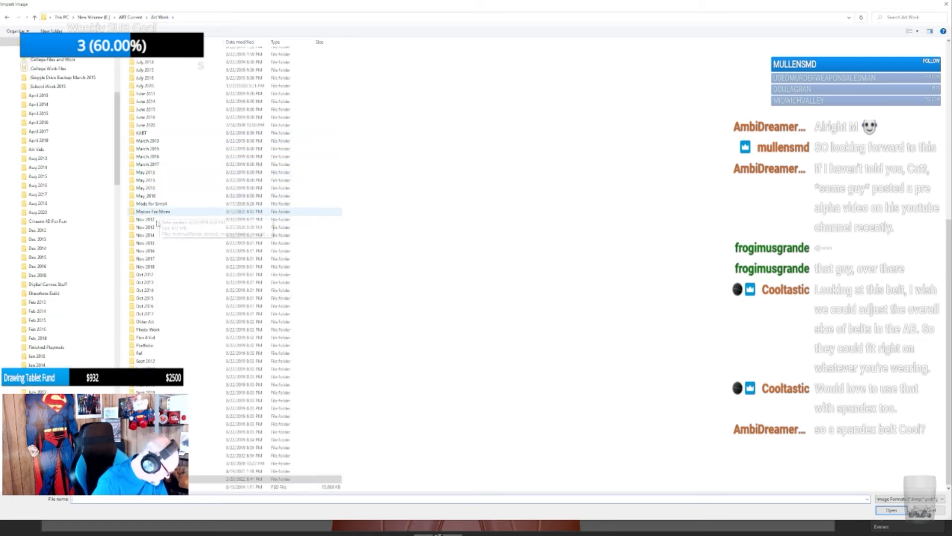
{"action": "double_click", "coordinate": [186, 456]}
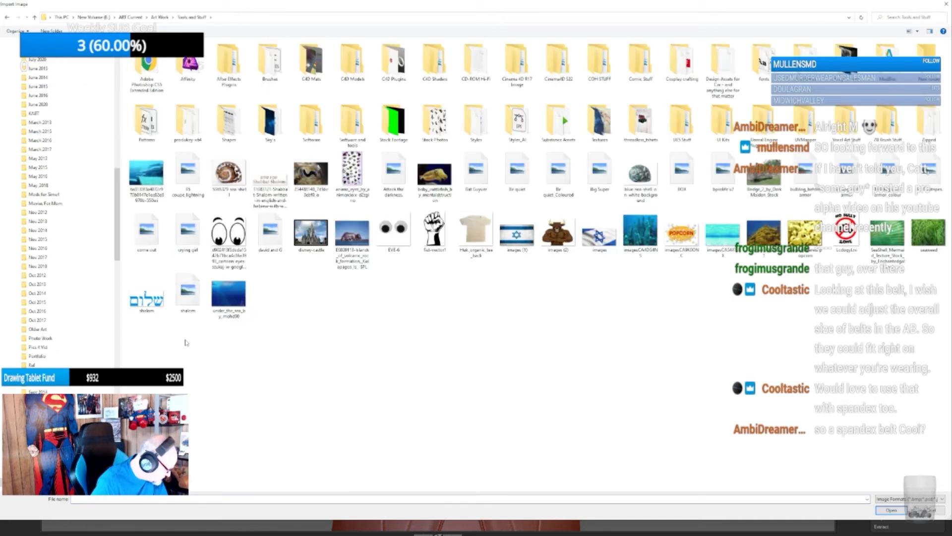
- Browse through Brushes and the Alphas and ZBrushes folder to the nested ZBrush_Brushes folder for the alpha import
{"action": "double_click", "coordinate": [270, 63]}
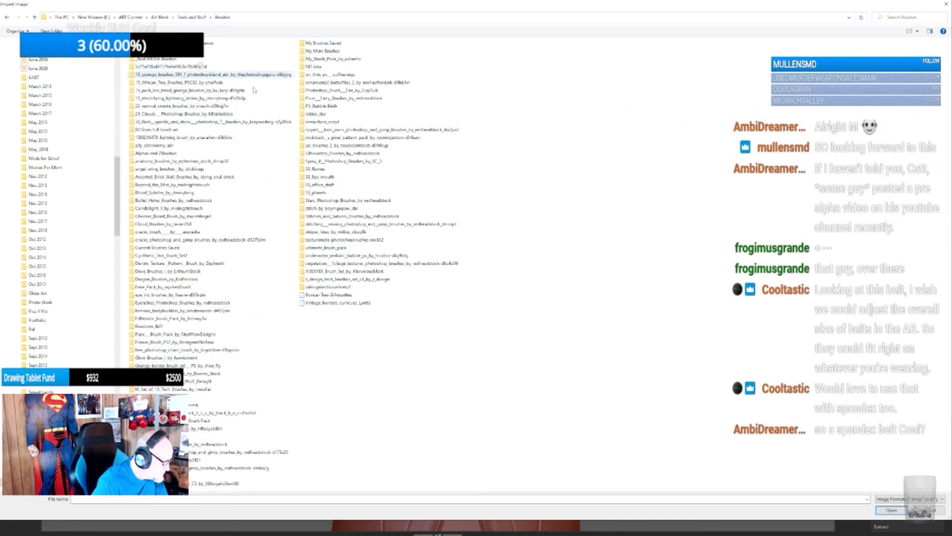
{"action": "double_click", "coordinate": [158, 153]}
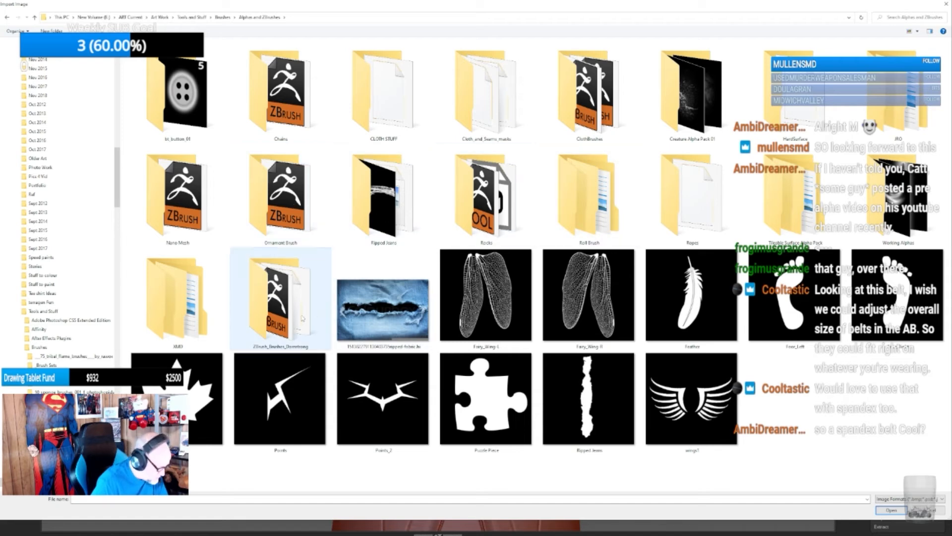
{"action": "double_click", "coordinate": [307, 301]}
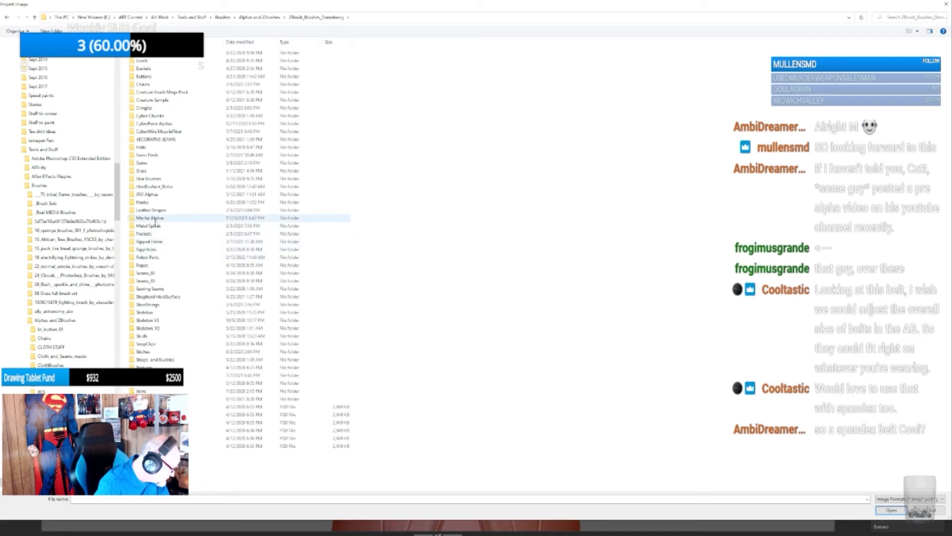
- Look through the HardSurface_Robo folder in large icons for suitable alphas, and return to its parent folder
{"action": "double_click", "coordinate": [155, 187]}
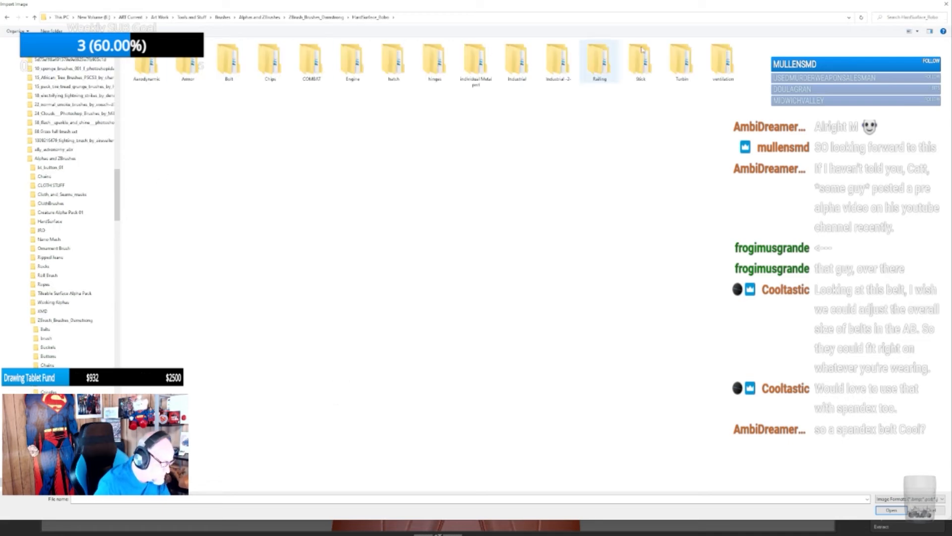
{"action": "left_click", "coordinate": [917, 32]}
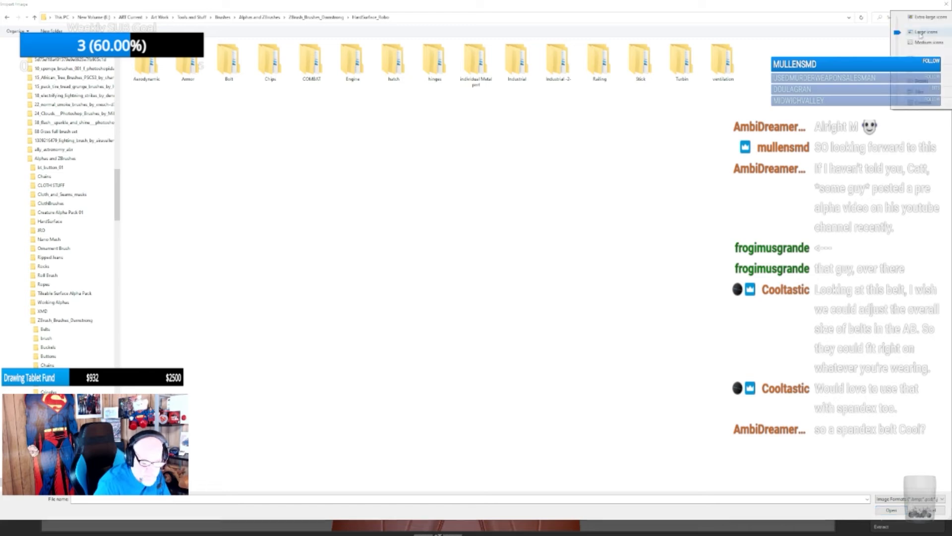
{"action": "left_click", "coordinate": [920, 33]}
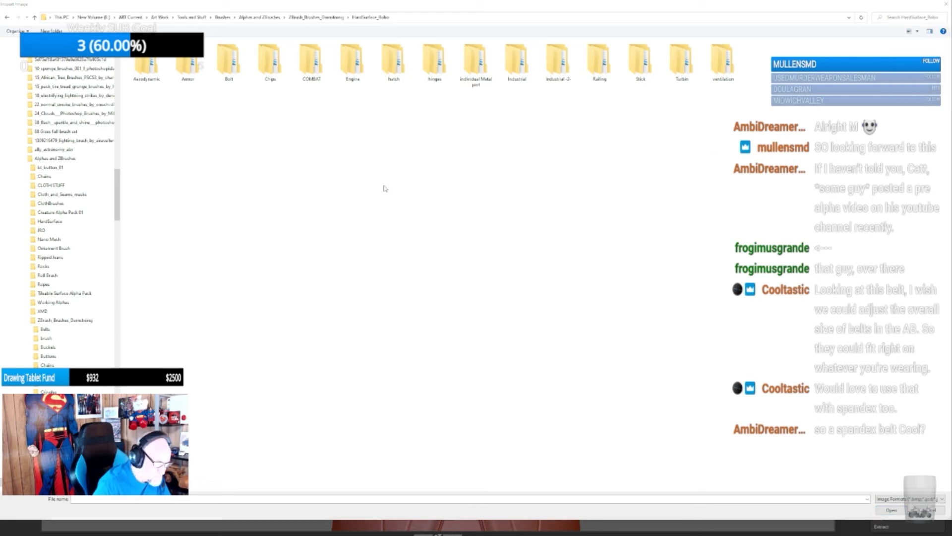
{"action": "left_click", "coordinate": [325, 18]}
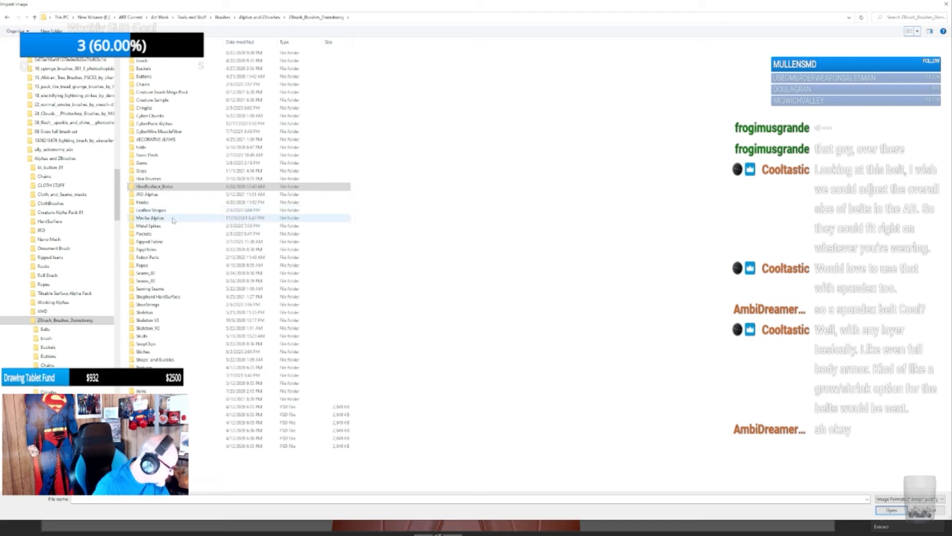
- Import all the Mech_Alphas_Set_01 images from the mech alphas PSD folder inside Mecha Alphas
{"action": "double_click", "coordinate": [174, 219]}
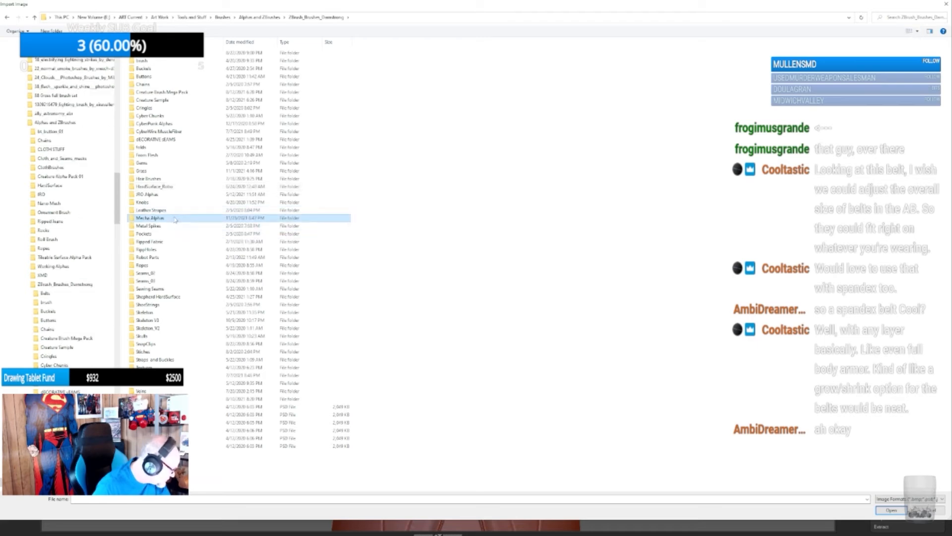
{"action": "double_click", "coordinate": [148, 70]}
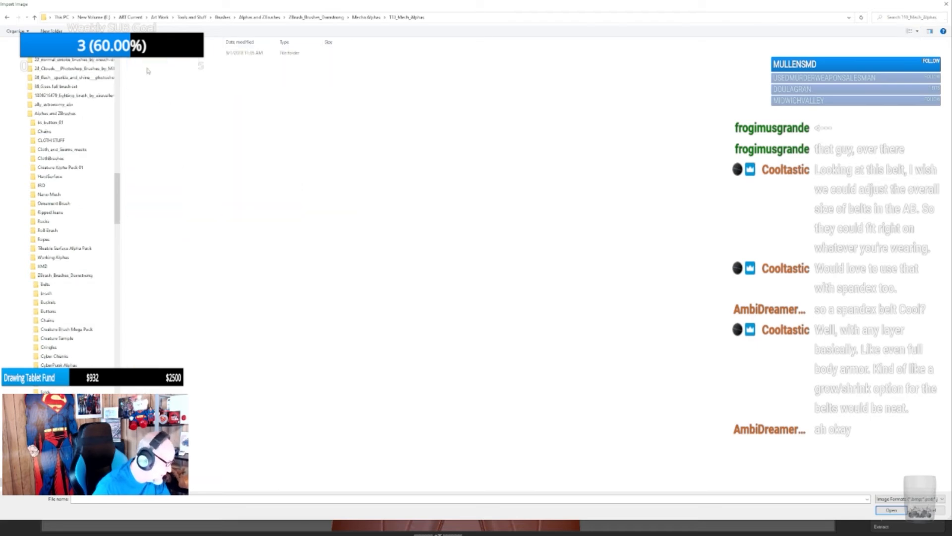
{"action": "double_click", "coordinate": [148, 53]}
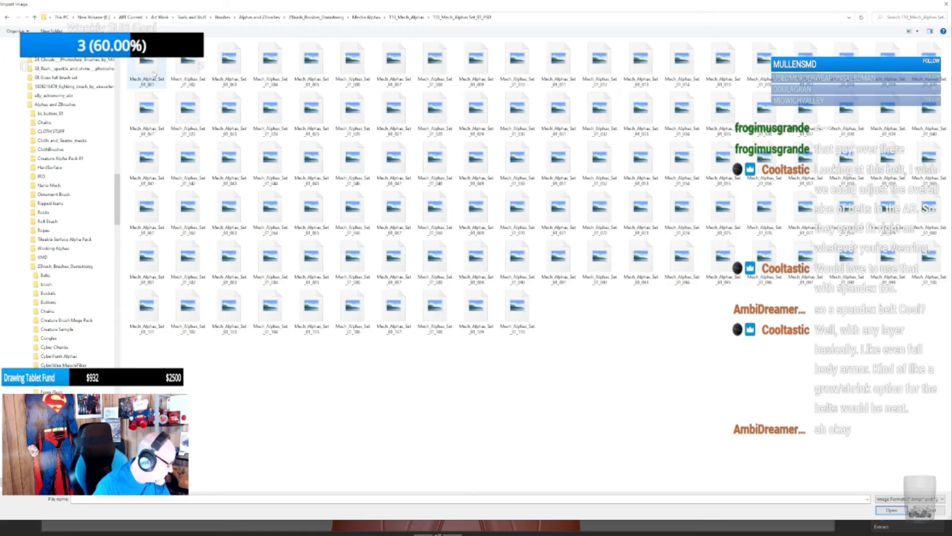
{"action": "left_click", "coordinate": [147, 74]}
{"action": "key", "text": "ctrl+a"}
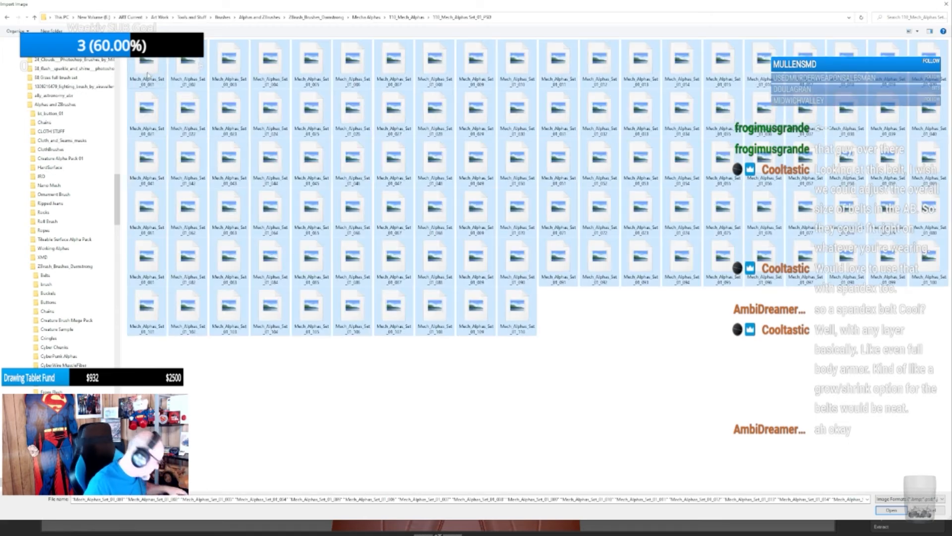
{"action": "left_click", "coordinate": [888, 509]}
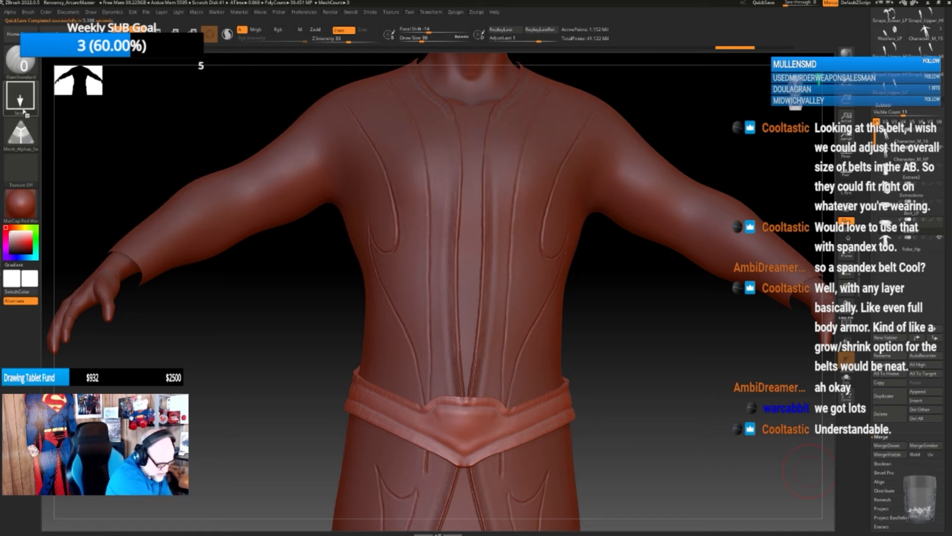
- Try stamping a triangular Mech_Alphas_Set alpha on the centre of the belt buckle twice, undoing each stamp
{"action": "left_click", "coordinate": [22, 132]}
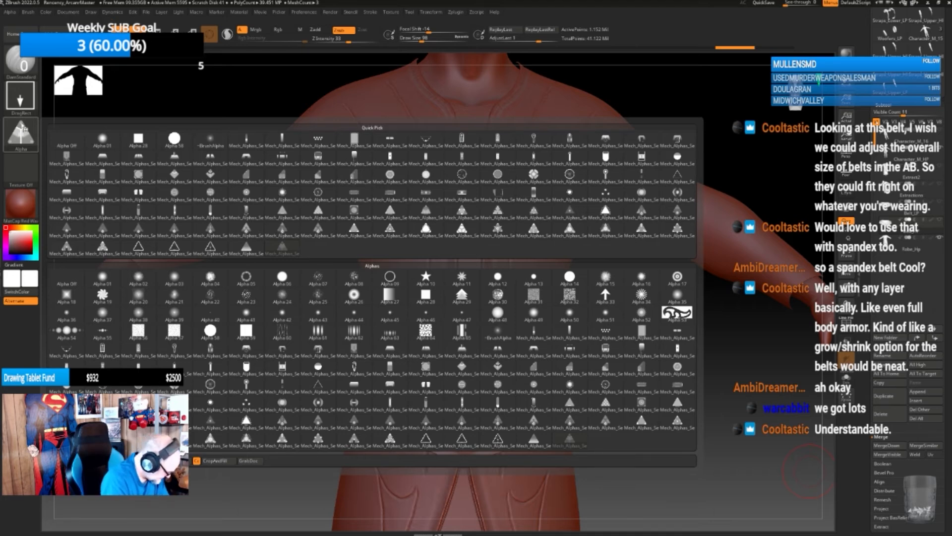
{"action": "left_click", "coordinate": [318, 438]}
{"action": "left_click_drag", "start_coordinate": [469, 416], "coordinate": [464, 486]}
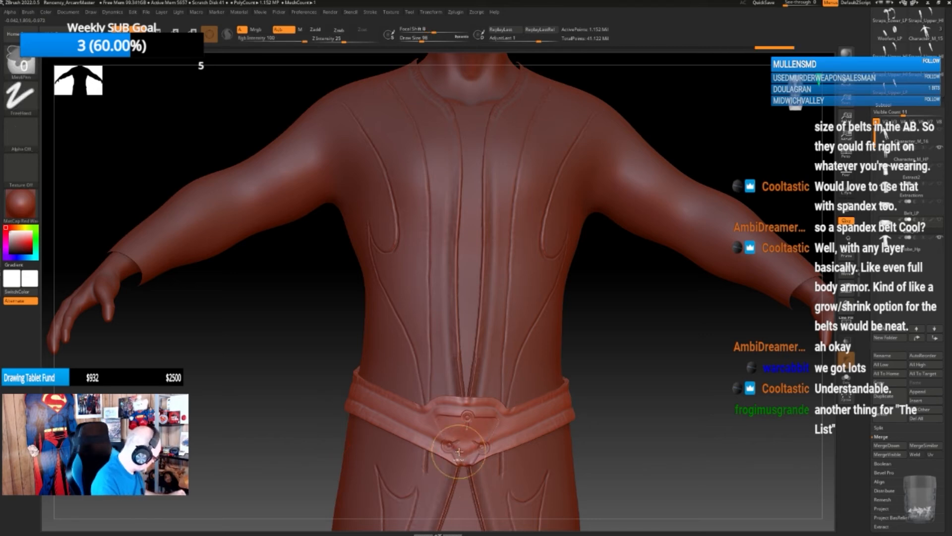
{"action": "key", "text": "ctrl+z"}
{"action": "left_click_drag", "start_coordinate": [465, 428], "coordinate": [464, 483]}
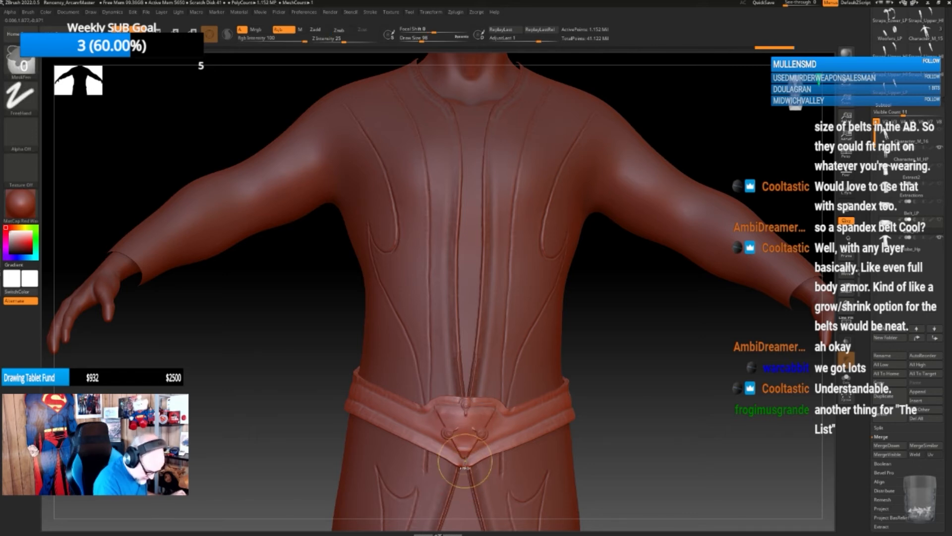
{"action": "key", "text": "ctrl+z"}
- Try stamping a round Mech_Alphas_Set alpha on the centre of the belt buckle
{"action": "left_click", "coordinate": [25, 134]}
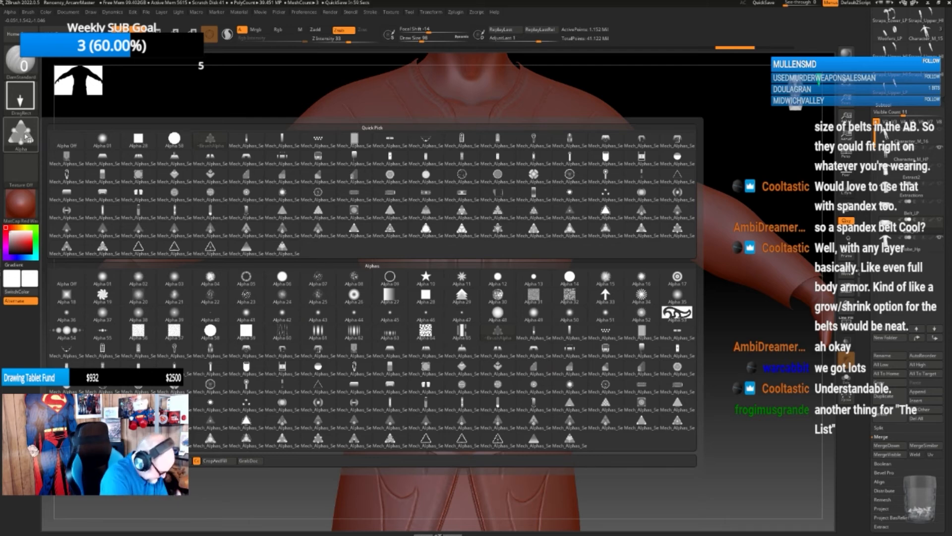
{"action": "left_click", "coordinate": [354, 403]}
{"action": "left_click_drag", "start_coordinate": [467, 430], "coordinate": [464, 465]}
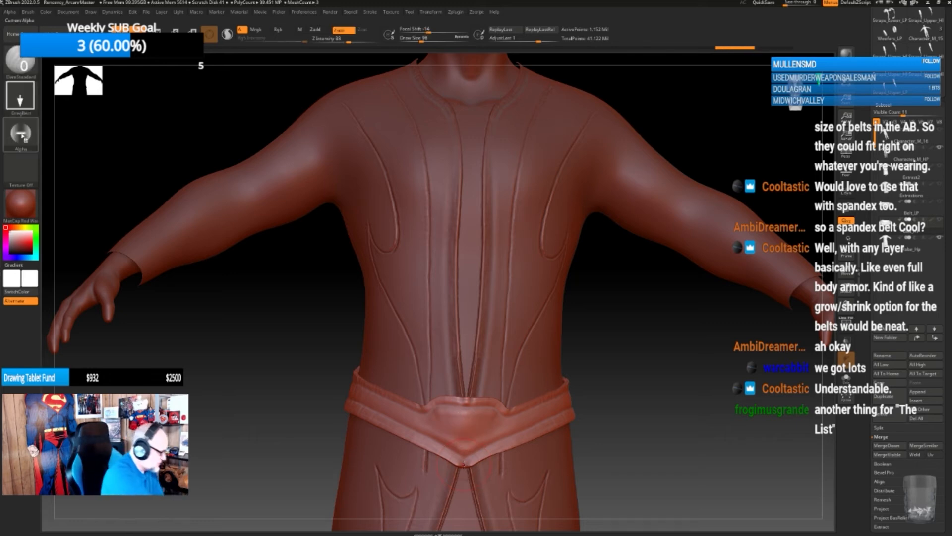
- Try stamping the Alpha 05 ring at the centre of the belt buckle twice, undoing each stamp
{"action": "left_click", "coordinate": [23, 134]}
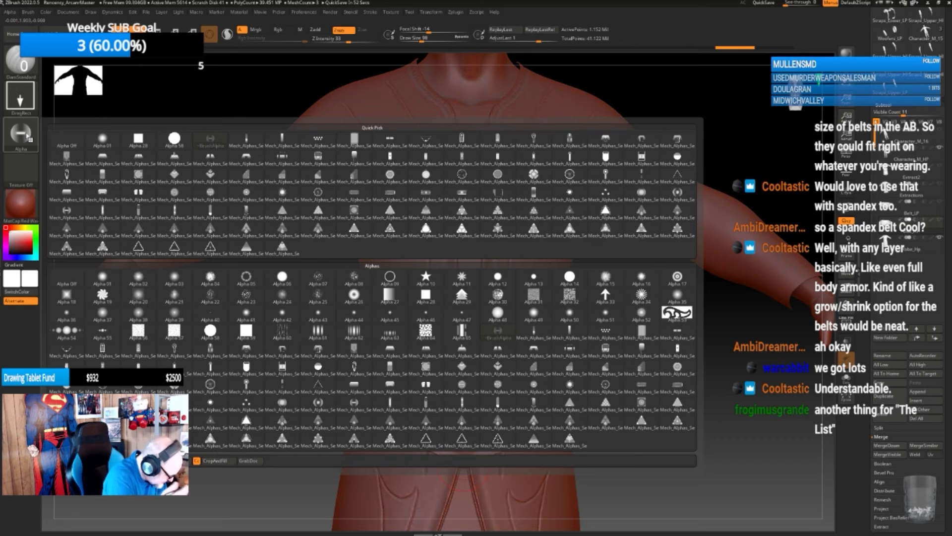
{"action": "left_click", "coordinate": [250, 276]}
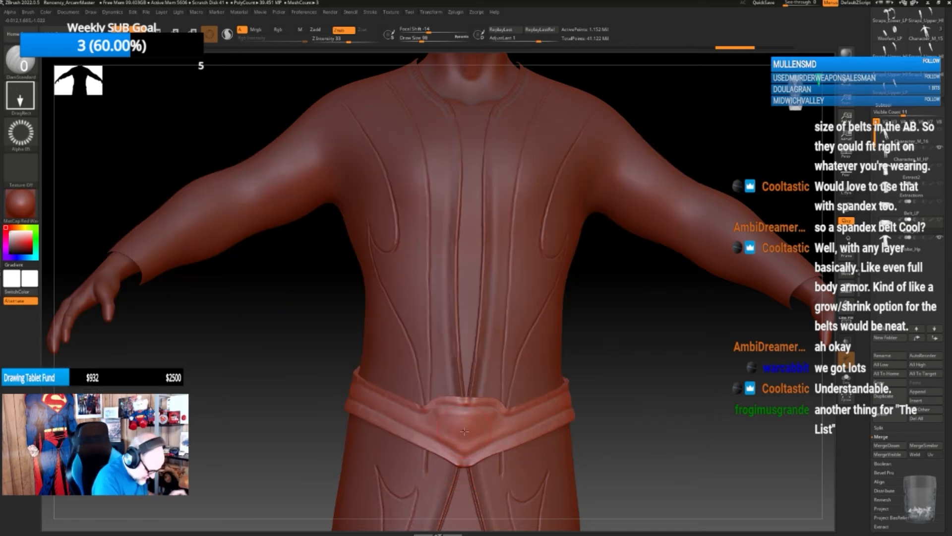
{"action": "left_click_drag", "start_coordinate": [464, 431], "coordinate": [470, 447]}
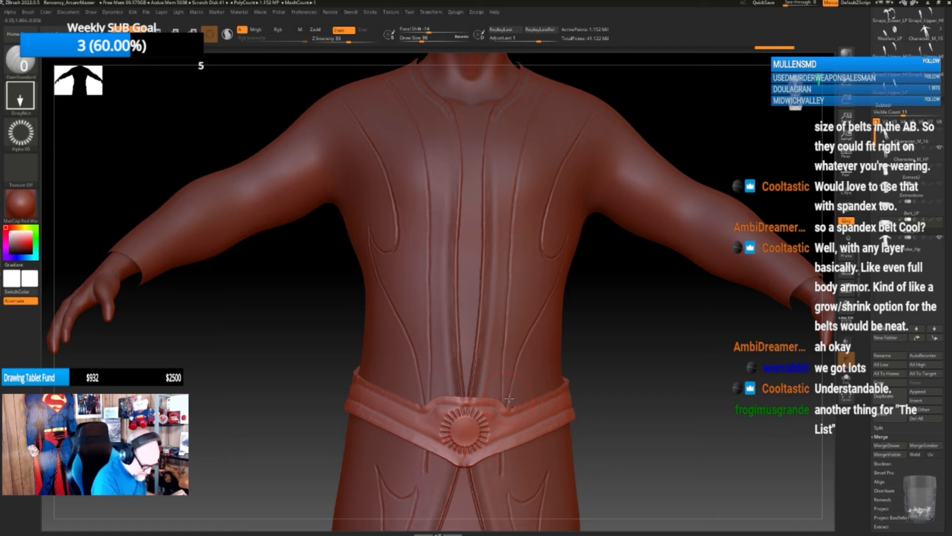
{"action": "key", "text": "ctrl+z"}
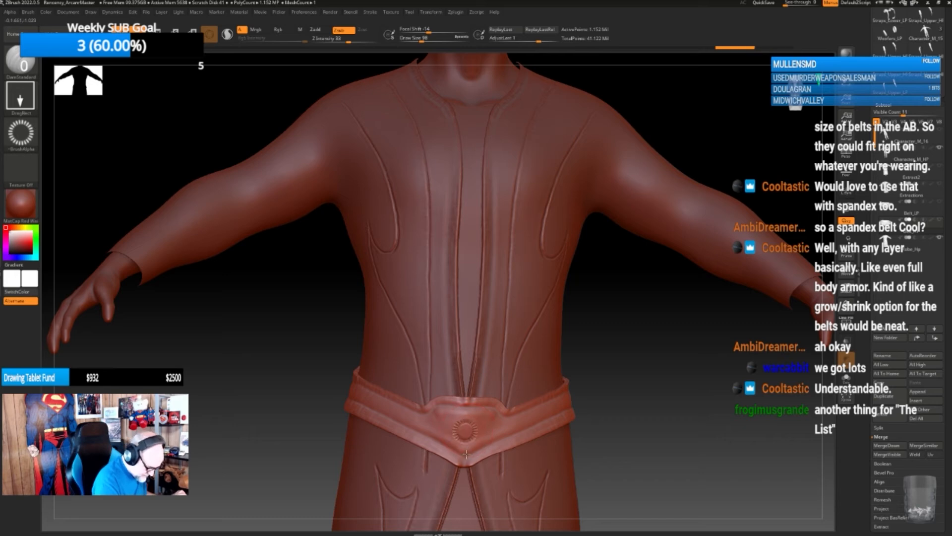
{"action": "left_click_drag", "start_coordinate": [465, 430], "coordinate": [466, 468]}
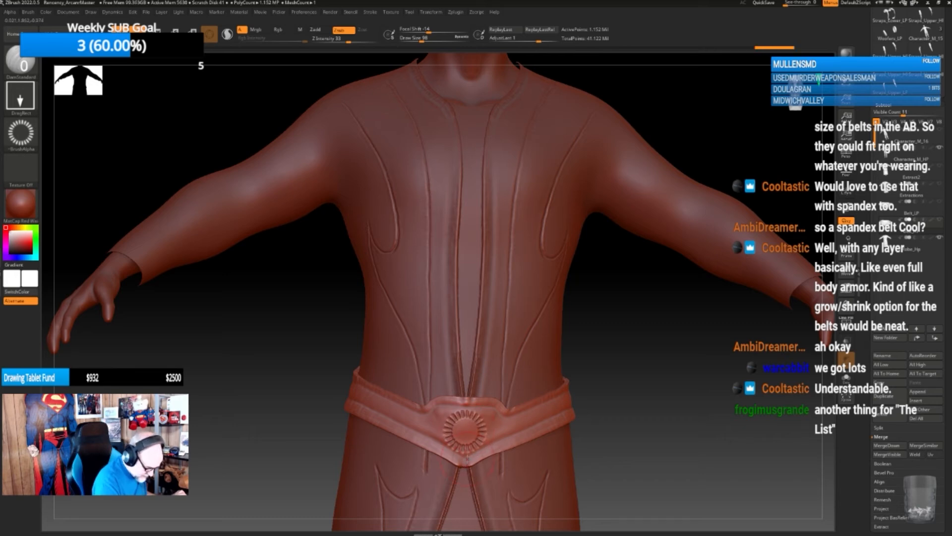
{"action": "key", "text": "ctrl+z"}
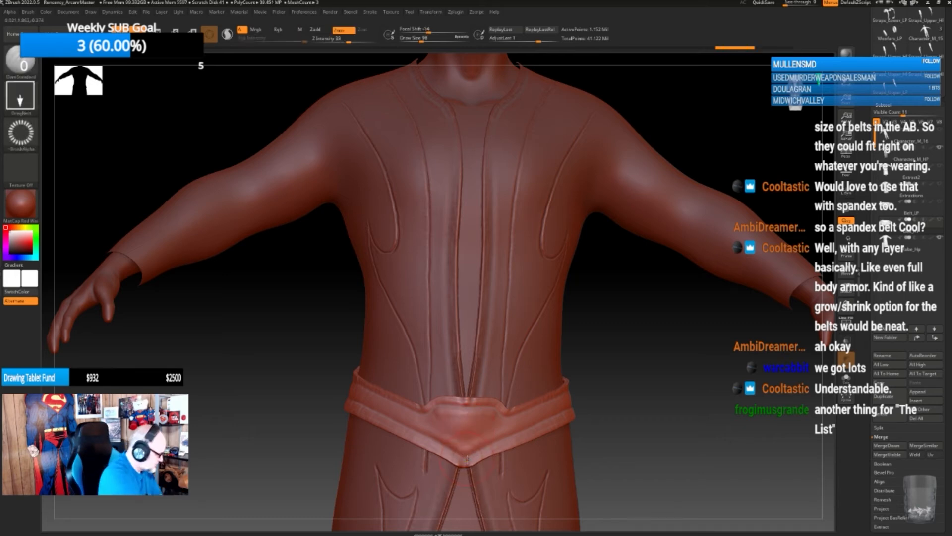
{"action": "left_click", "coordinate": [25, 138]}
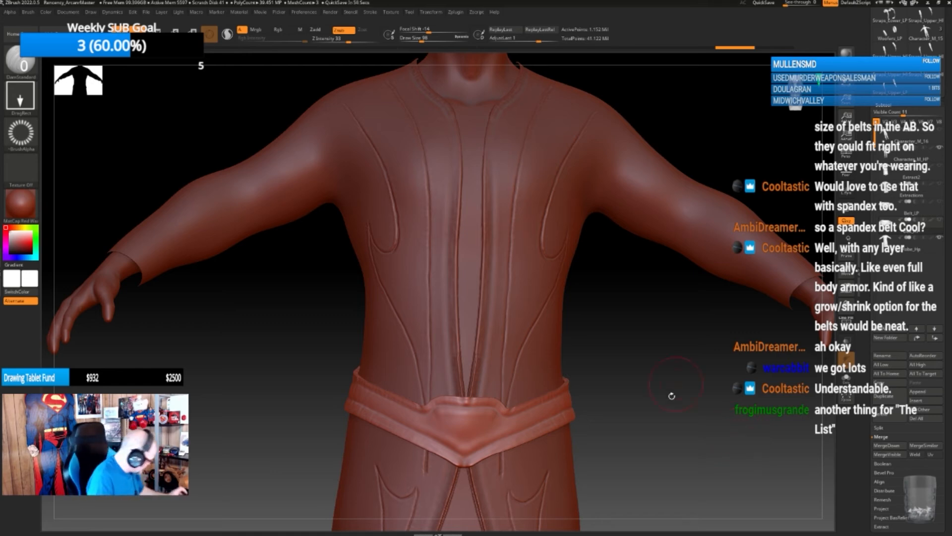
- Switch to the seam_8 brush to try it on the belt strap
{"action": "mouse_move", "coordinate": [672, 410]}
{"action": "left_mouse_down"}
{"action": "mouse_move", "coordinate": [650, 407]}
{"action": "mouse_move", "coordinate": [668, 406]}
{"action": "mouse_move", "coordinate": [659, 423]}
{"action": "mouse_move", "coordinate": [674, 417]}
{"action": "left_mouse_up"}
{"action": "key", "text": "b"}
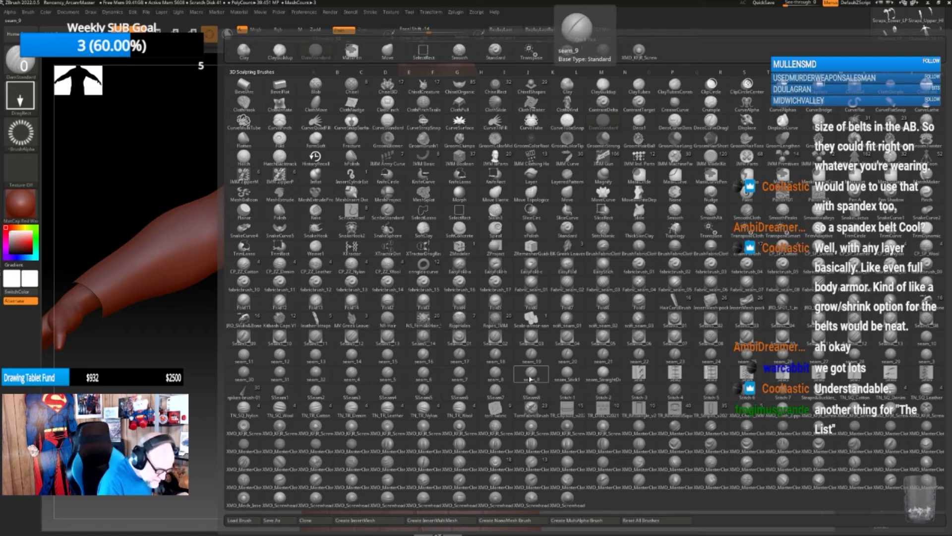
{"action": "left_click", "coordinate": [498, 377]}
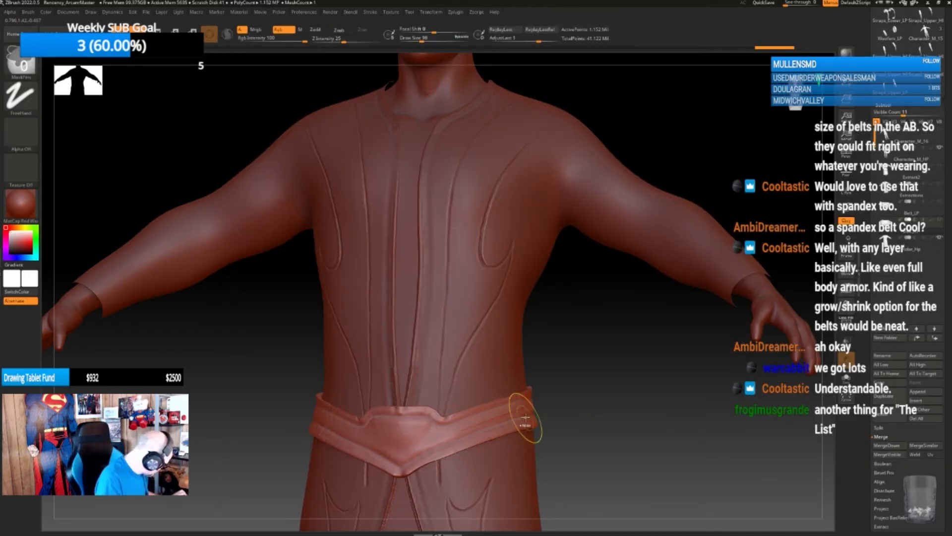
{"action": "key", "text": "m"}
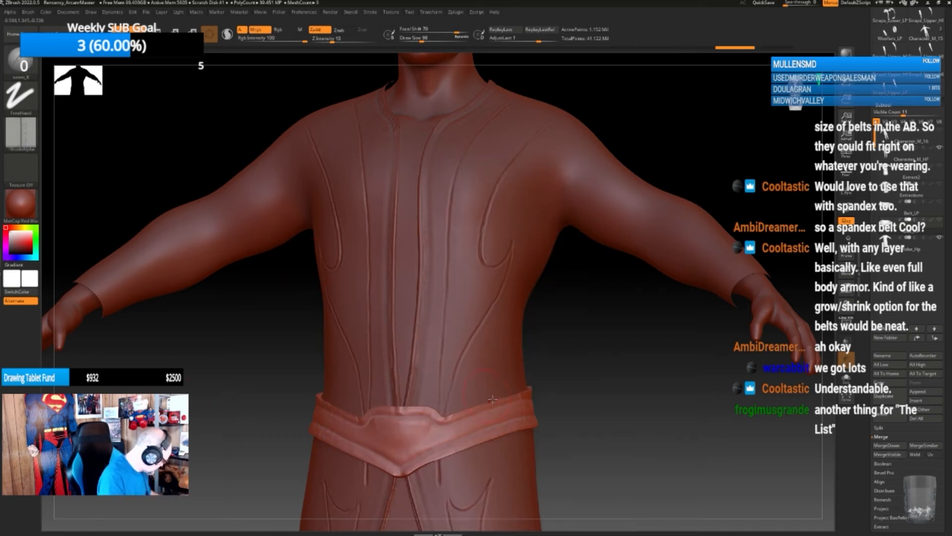
- Switch to the Sew1 cross-stitch brush and make the high-poly robe the active subtool
{"action": "key", "text": "b"}
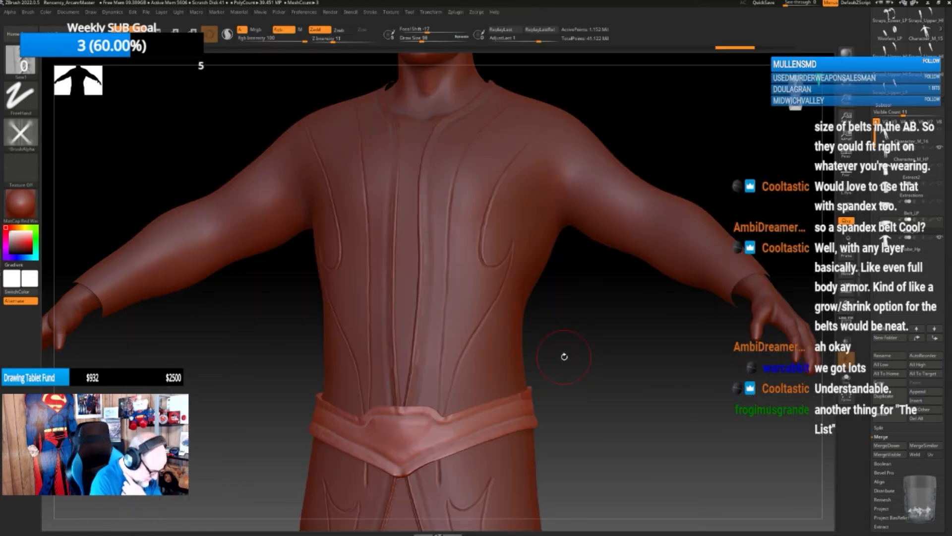
{"action": "left_click", "coordinate": [553, 372]}
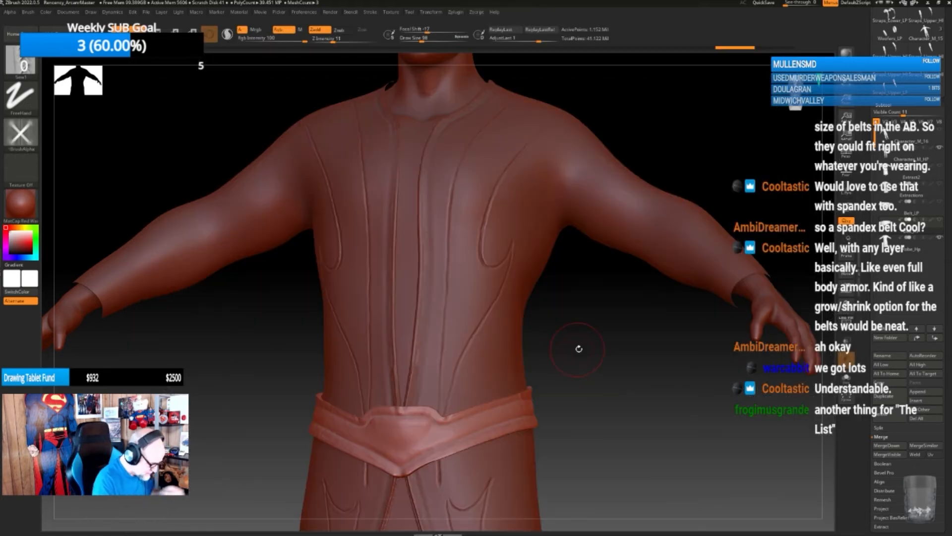
{"action": "mouse_move", "coordinate": [578, 348]}
{"action": "left_mouse_down"}
{"action": "mouse_move", "coordinate": [601, 347]}
{"action": "mouse_move", "coordinate": [576, 352]}
{"action": "left_mouse_up"}
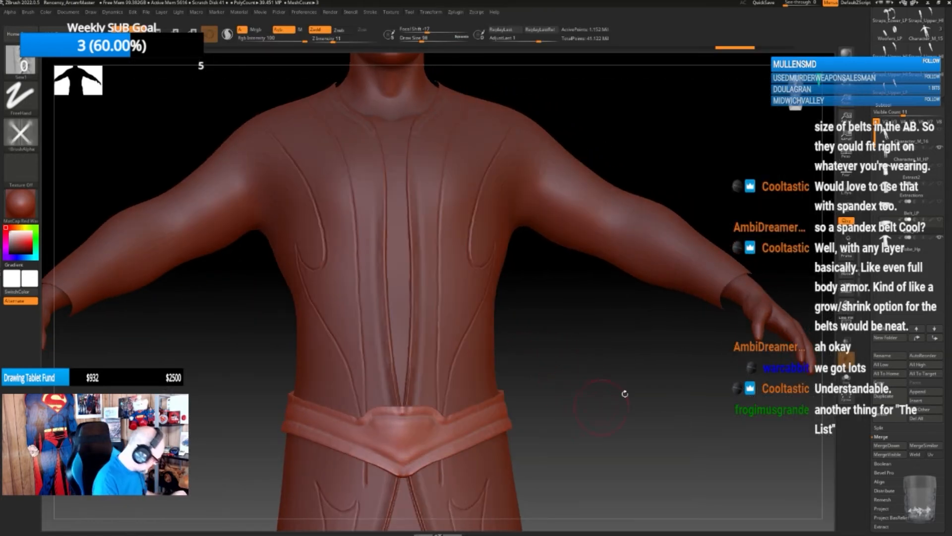
{"action": "left_click", "coordinate": [916, 248]}
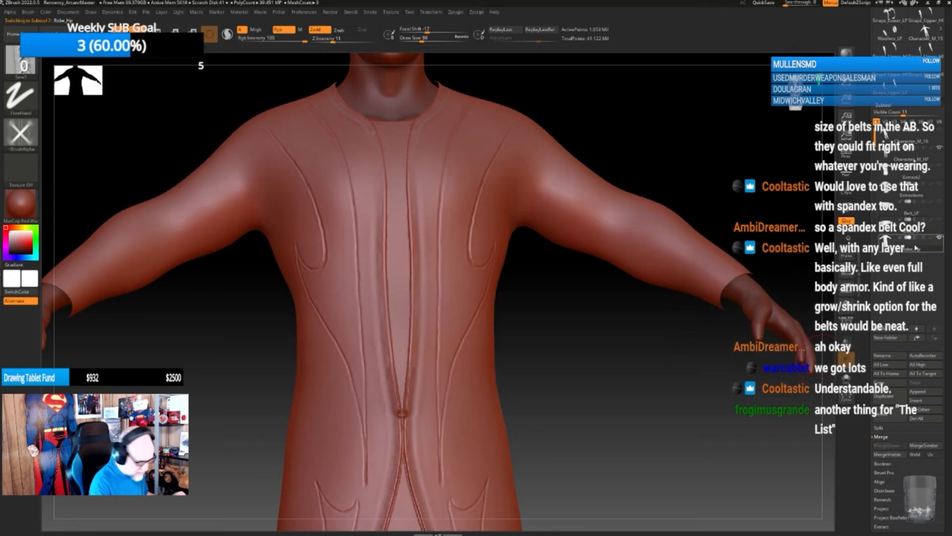
- Try a cross-stitch stroke down the centre front panel of the robe, and undo it
{"action": "left_click_drag", "start_coordinate": [539, 301], "coordinate": [570, 349], "text": "alt"}
{"action": "left_click_drag", "start_coordinate": [424, 177], "coordinate": [430, 387]}
{"action": "key", "text": "ctrl+z"}
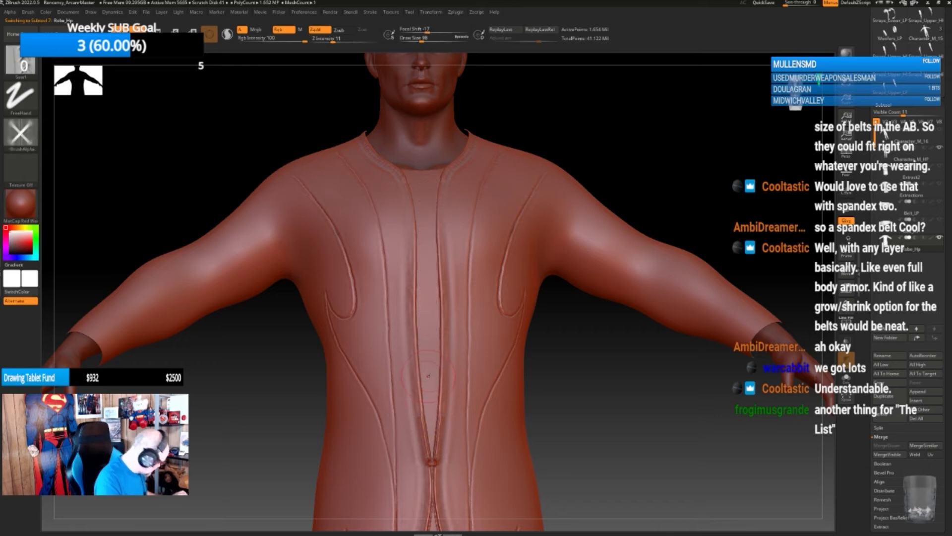
- Enlarge the brush and stroke a cross-stitch seam down the robe's centre front panel from the neckline to the waist
{"action": "key", "text": "bracketright"}
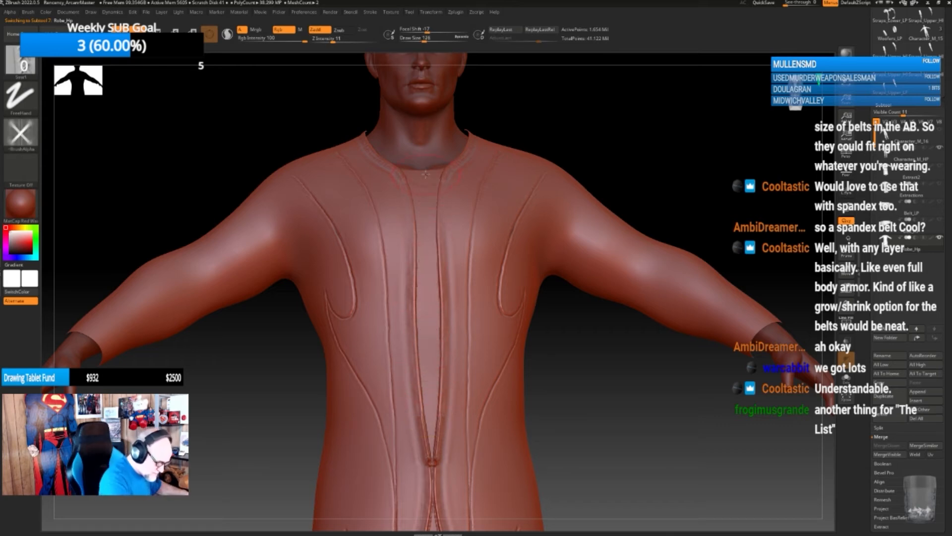
{"action": "key", "text": "bracketright"}
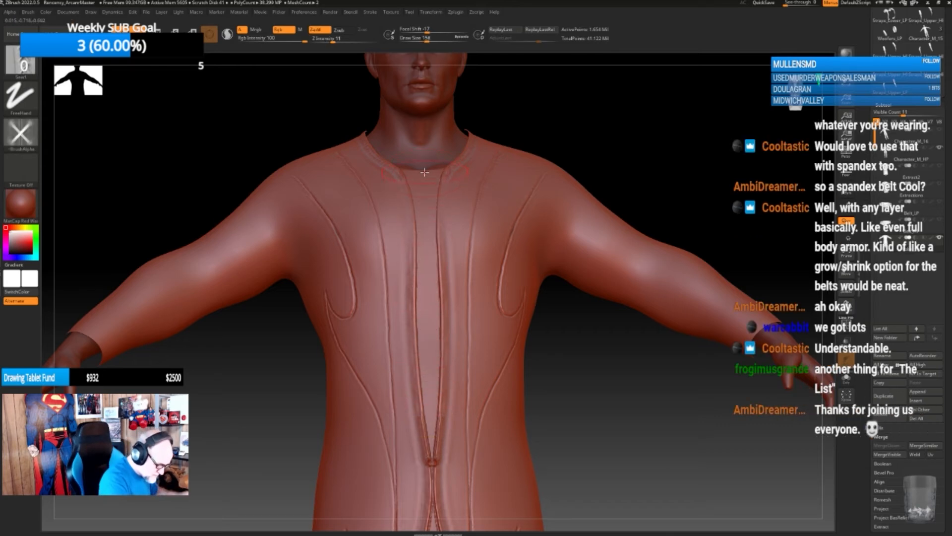
{"action": "left_click_drag", "start_coordinate": [425, 171], "coordinate": [431, 425]}
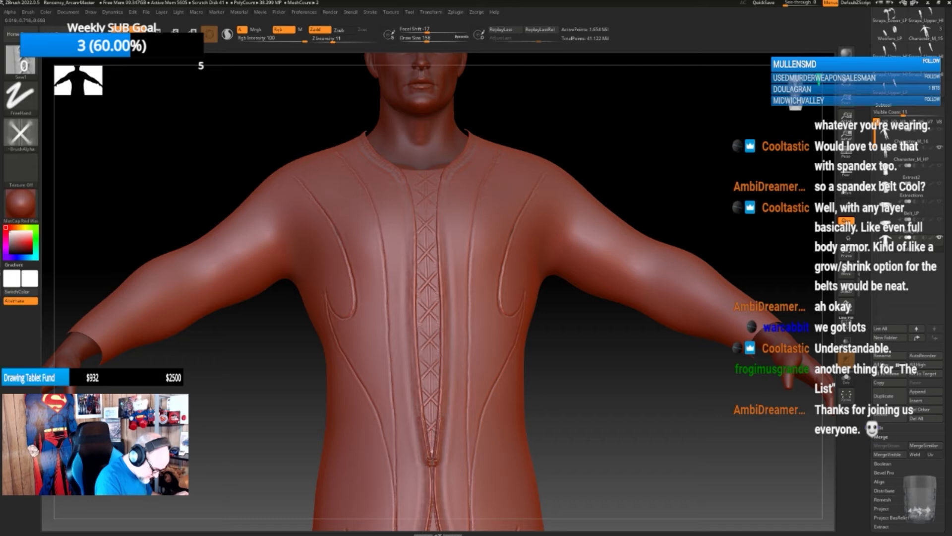
- Finish the robe's front lacing at the waist, then unhide the belt and make Belt_HP the active subtool
{"action": "left_click_drag", "start_coordinate": [432, 461], "coordinate": [432, 462]}
{"action": "left_click_drag", "start_coordinate": [598, 440], "coordinate": [595, 391], "text": "alt"}
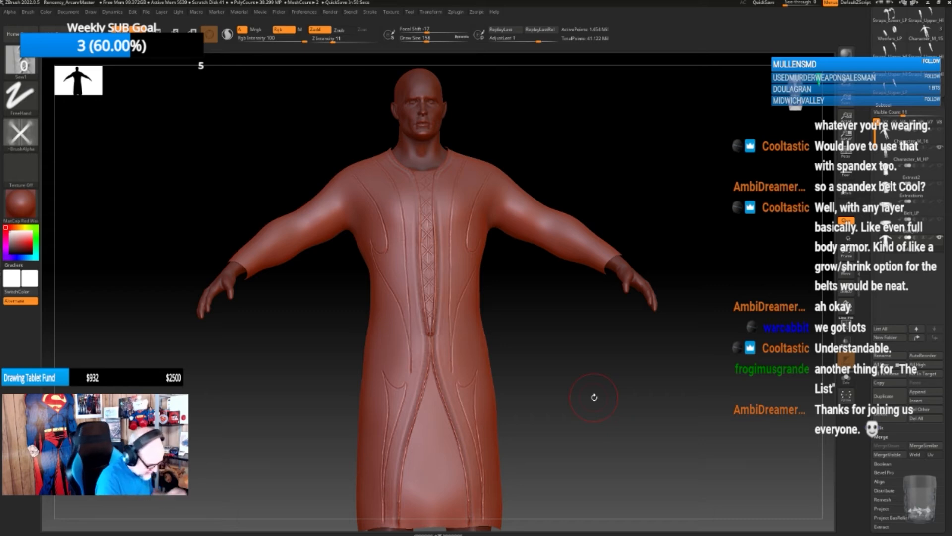
{"action": "mouse_move", "coordinate": [548, 420]}
{"action": "left_mouse_down", "text": "alt"}
{"action": "mouse_move", "coordinate": [547, 407]}
{"action": "mouse_move", "coordinate": [548, 415]}
{"action": "left_mouse_up", "text": "alt"}
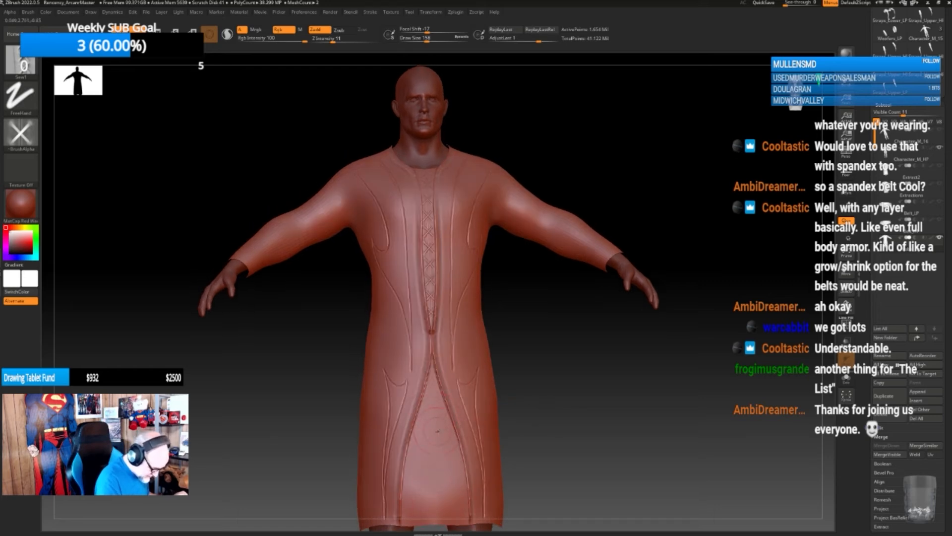
{"action": "left_click_drag", "start_coordinate": [565, 359], "coordinate": [558, 398]}
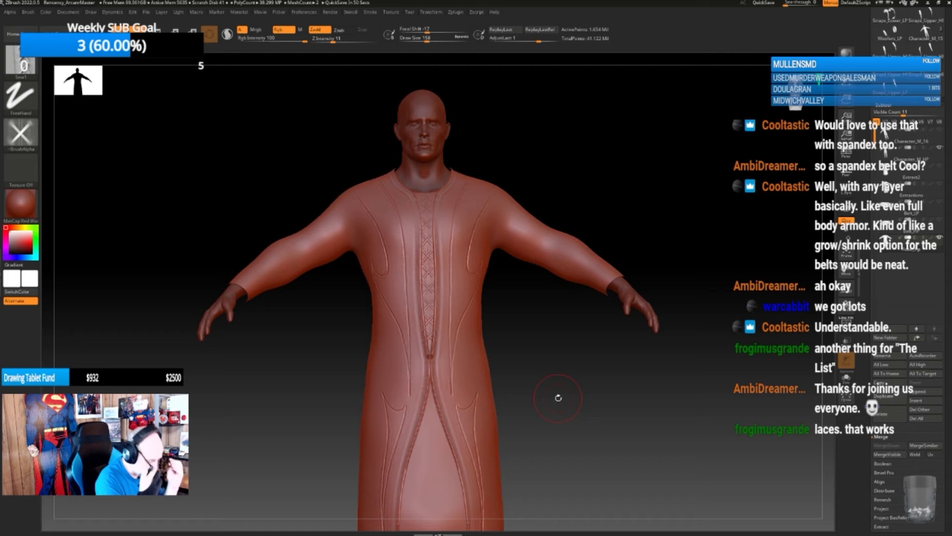
{"action": "left_click", "coordinate": [940, 221]}
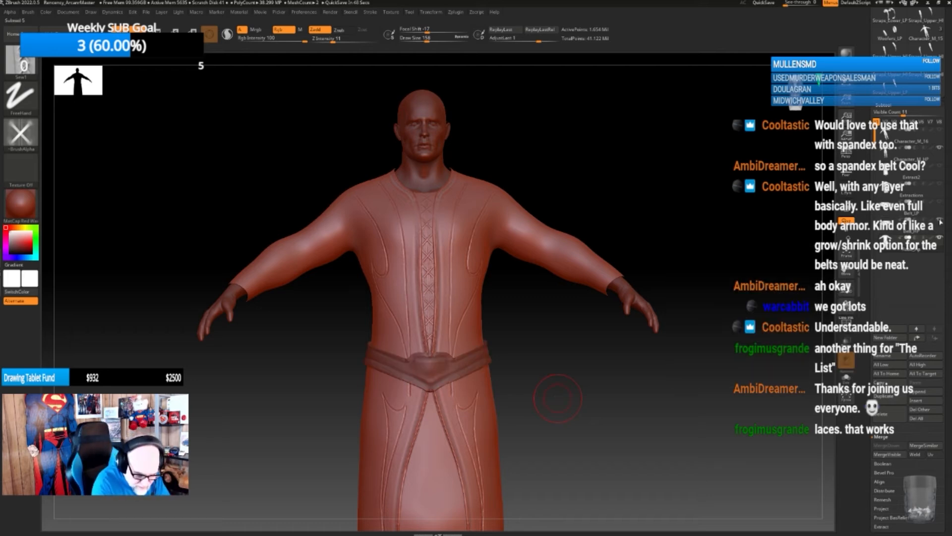
{"action": "left_click", "coordinate": [926, 229]}
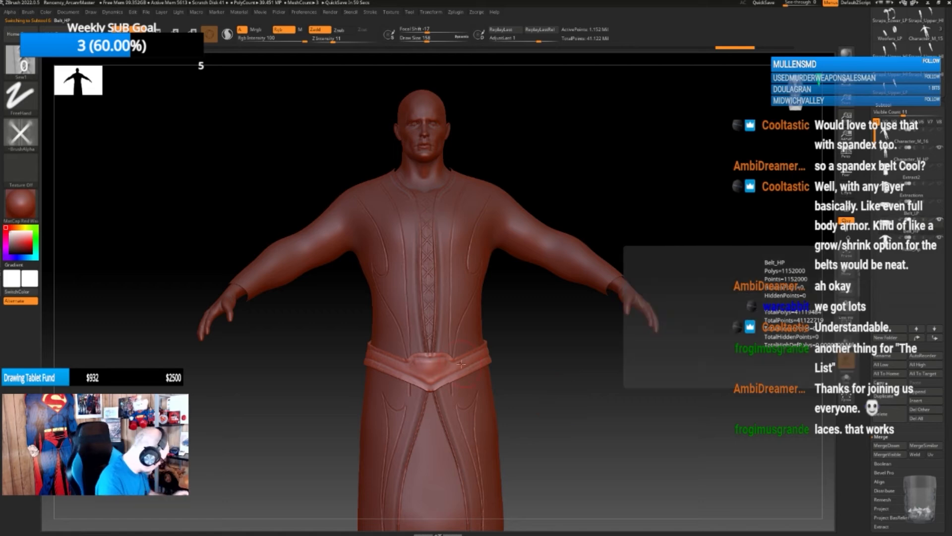
- Switch to the Stitch-5 brush, try a stitch stroke along the belt strap, and undo it
{"action": "key", "text": "b"}
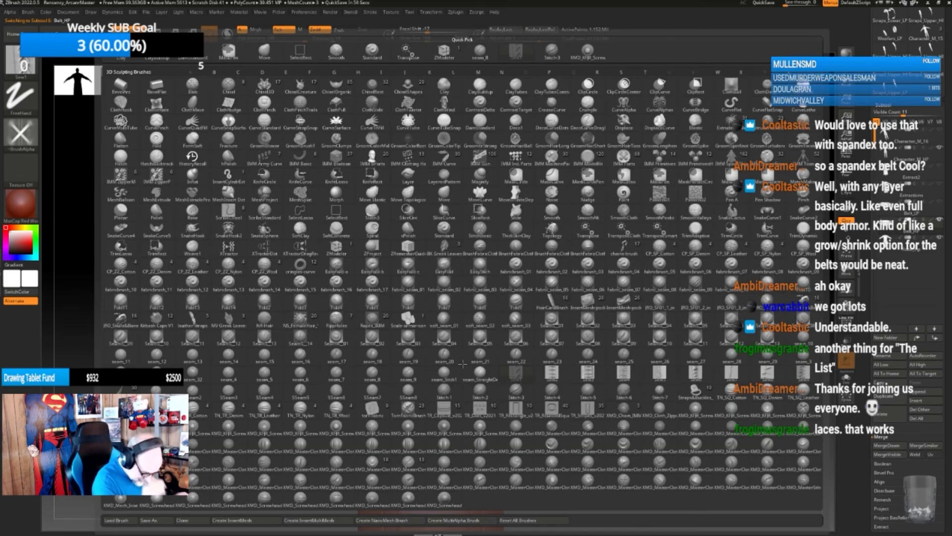
{"action": "left_click", "coordinate": [590, 391]}
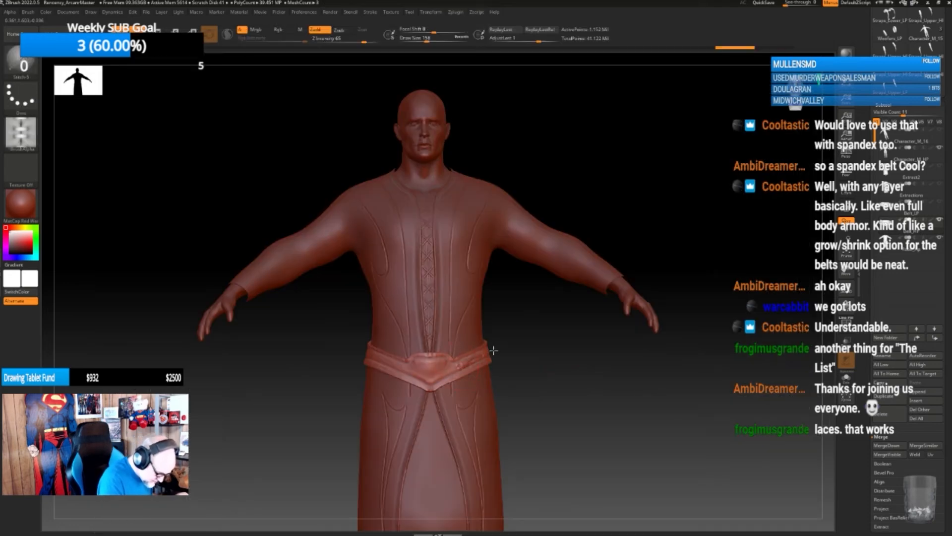
{"action": "left_click_drag", "start_coordinate": [555, 347], "coordinate": [536, 363]}
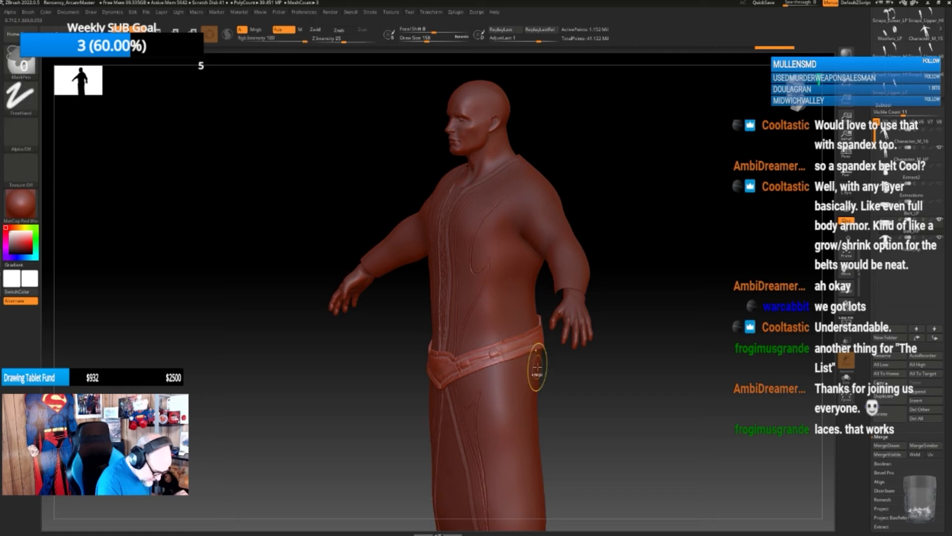
{"action": "mouse_move", "coordinate": [593, 375]}
{"action": "left_mouse_down"}
{"action": "mouse_move", "coordinate": [603, 392]}
{"action": "mouse_move", "coordinate": [580, 377]}
{"action": "left_mouse_up"}
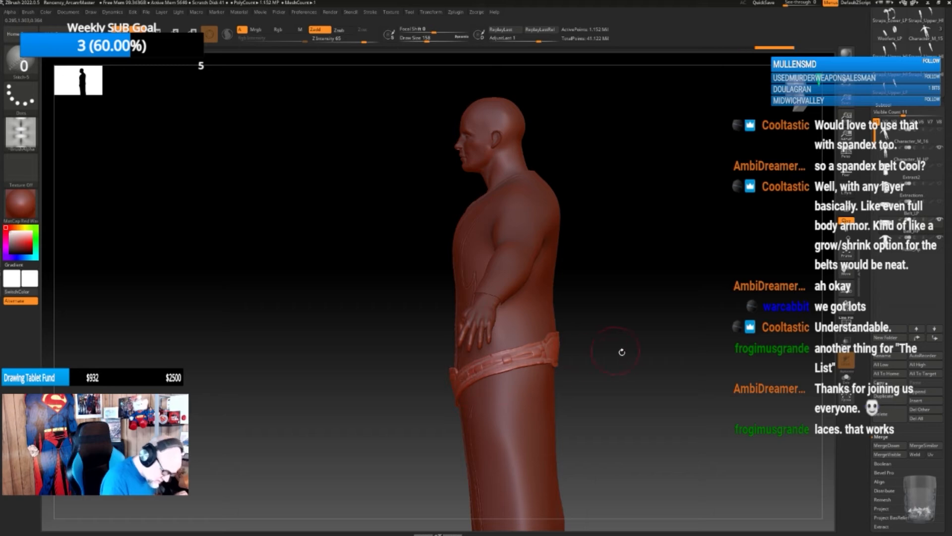
{"action": "left_click_drag", "start_coordinate": [623, 350], "coordinate": [640, 357]}
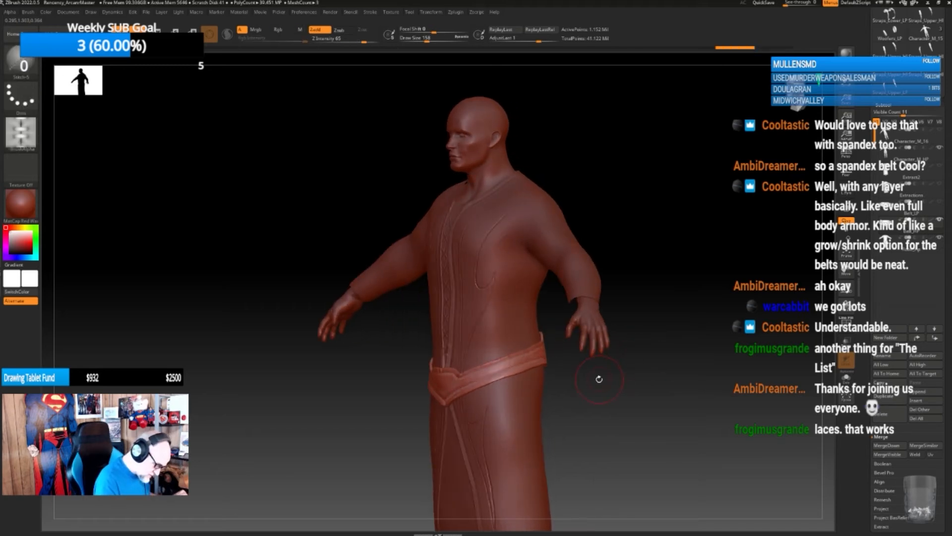
- Shrink the Stitch-5 brush, try a stroke along the strap from the buckle to the hip, and undo it
{"action": "mouse_move", "coordinate": [597, 383]}
{"action": "left_mouse_down"}
{"action": "mouse_move", "coordinate": [624, 405]}
{"action": "mouse_move", "coordinate": [566, 381]}
{"action": "left_mouse_up"}
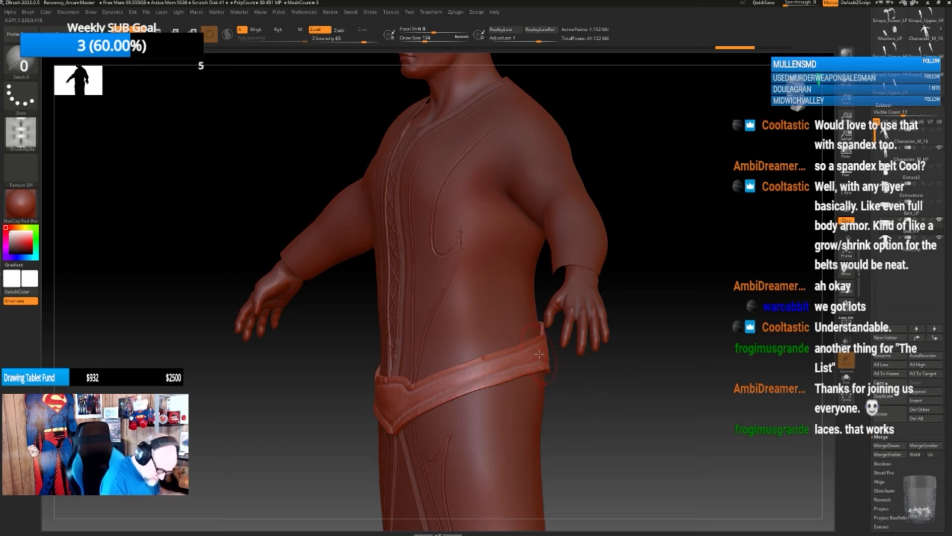
{"action": "key", "text": "bracketleft"}
{"action": "left_click_drag", "start_coordinate": [418, 397], "coordinate": [552, 350]}
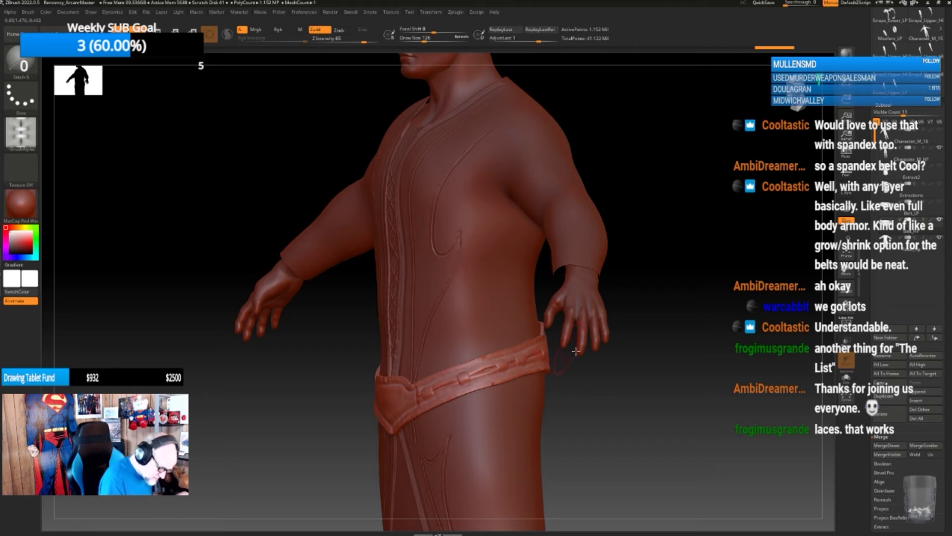
{"action": "left_click_drag", "start_coordinate": [627, 389], "coordinate": [639, 390]}
{"action": "key", "text": "ctrl+z"}
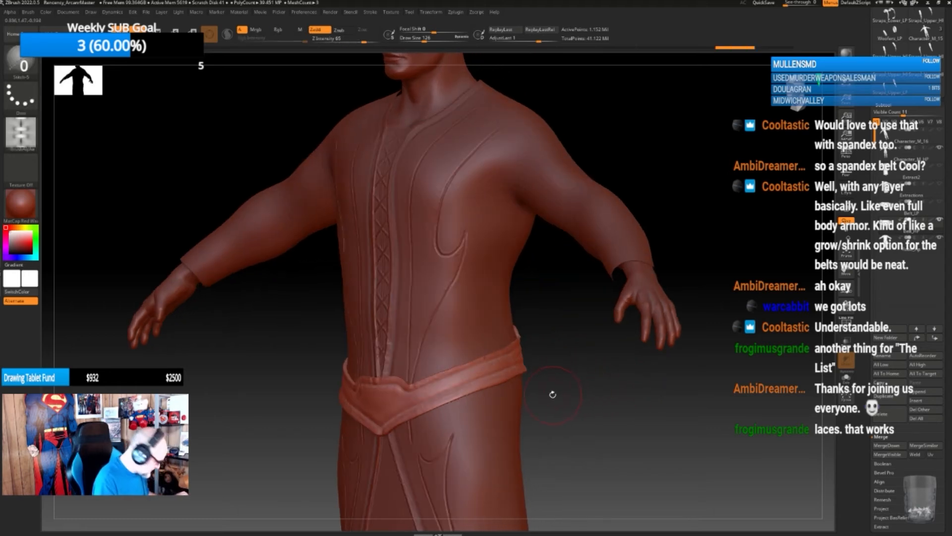
- Switch to the braid-patterned Sew brush, try strokes on the belt strap and the pointed buckle, and undo them
{"action": "key", "text": "b"}
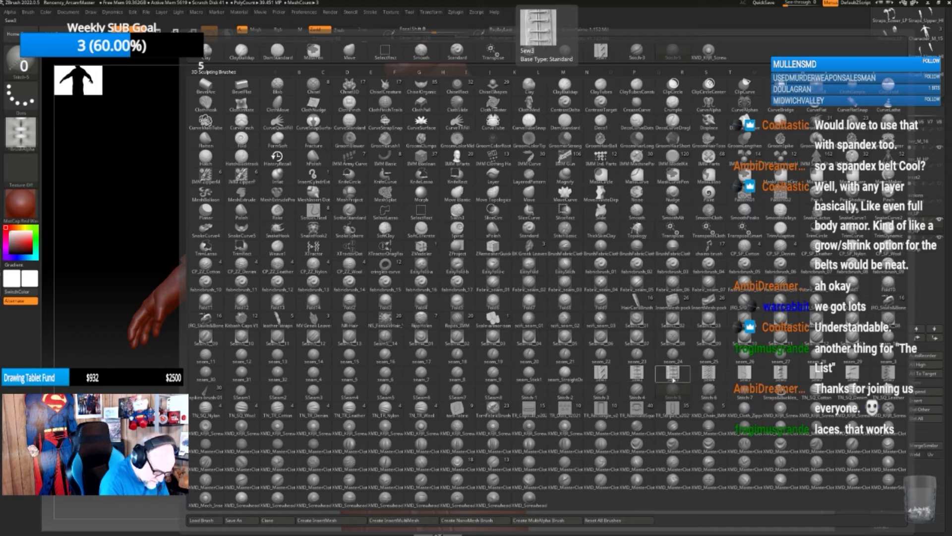
{"action": "left_click", "coordinate": [702, 376]}
{"action": "left_click_drag", "start_coordinate": [486, 371], "coordinate": [529, 353]}
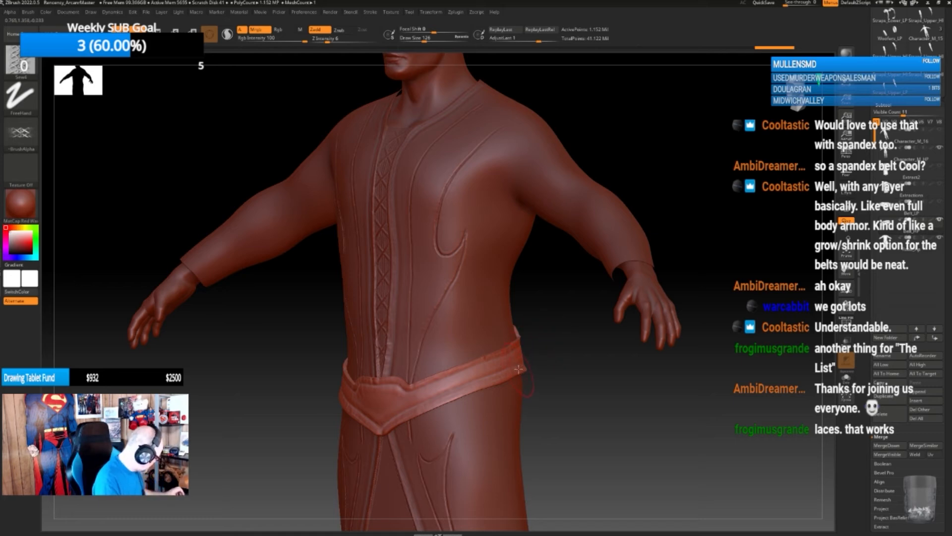
{"action": "key", "text": "ctrl+z"}
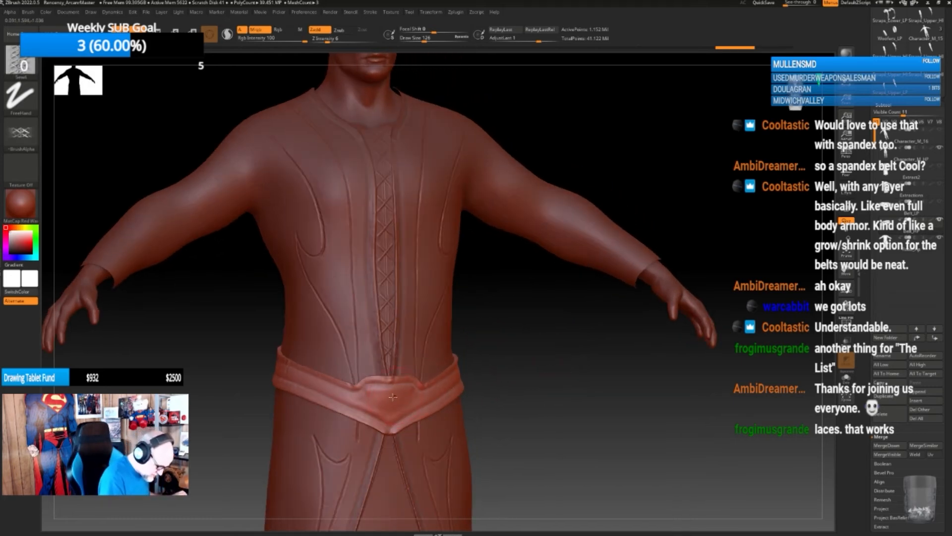
{"action": "left_click_drag", "start_coordinate": [392, 397], "coordinate": [389, 435]}
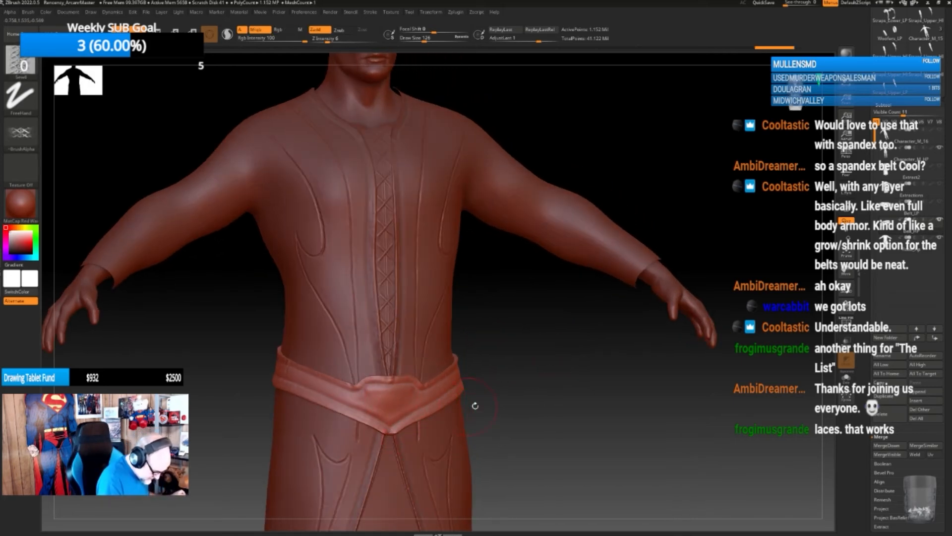
{"action": "key", "text": "ctrl+z"}
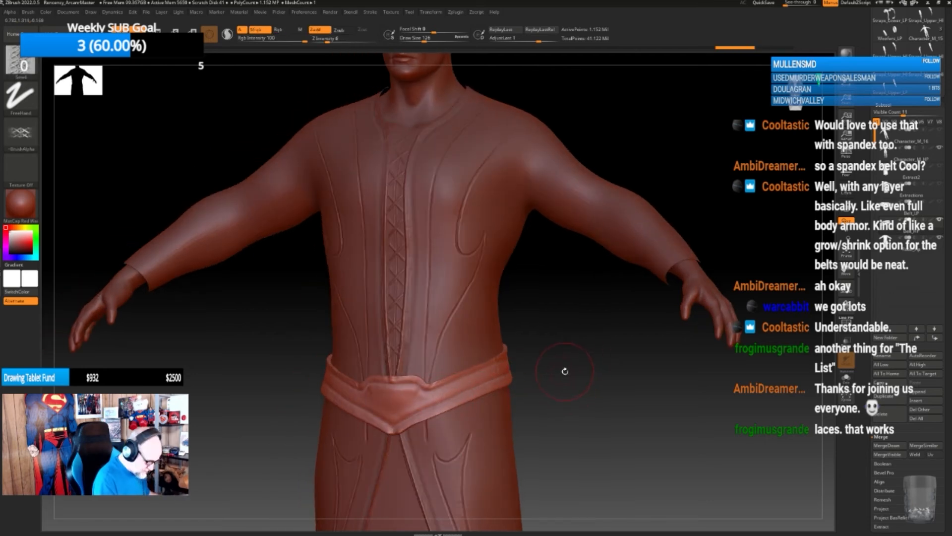
- Try a different Sew brush along the belt strap, enlarging it for a second stroke from the buckle to the hip
{"action": "key", "text": "b"}
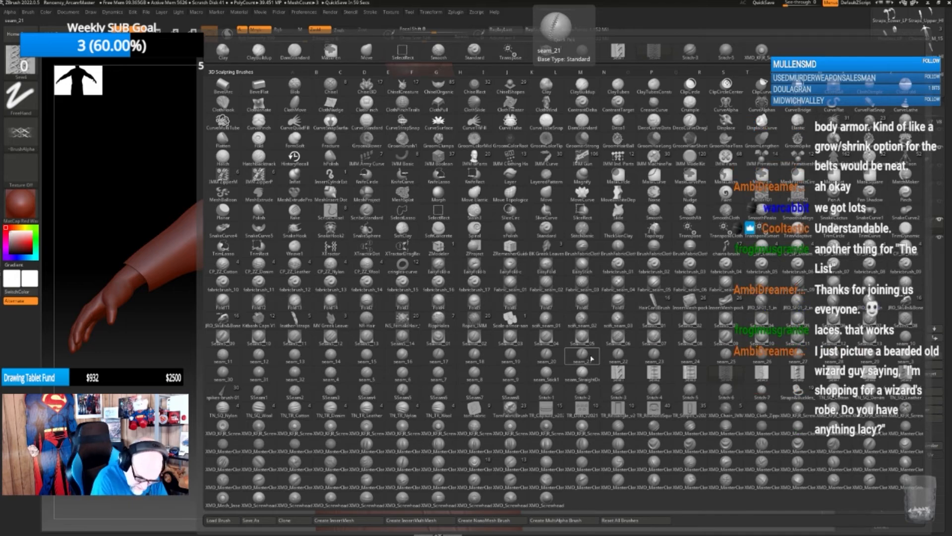
{"action": "left_click", "coordinate": [591, 358]}
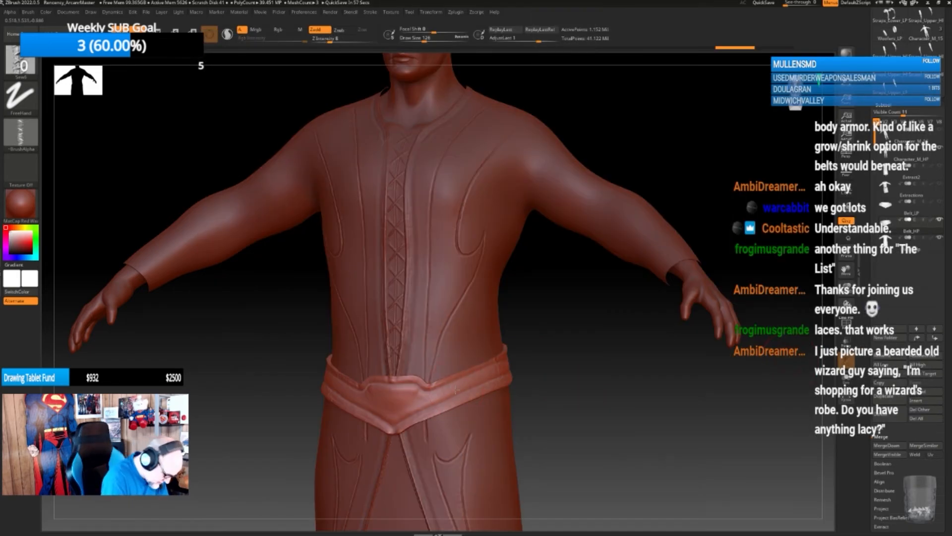
{"action": "mouse_move", "coordinate": [460, 387]}
{"action": "left_mouse_down"}
{"action": "mouse_move", "coordinate": [511, 367]}
{"action": "mouse_move", "coordinate": [563, 379]}
{"action": "mouse_move", "coordinate": [553, 399]}
{"action": "mouse_move", "coordinate": [496, 379]}
{"action": "left_mouse_up"}
{"action": "key", "text": "bracketright"}
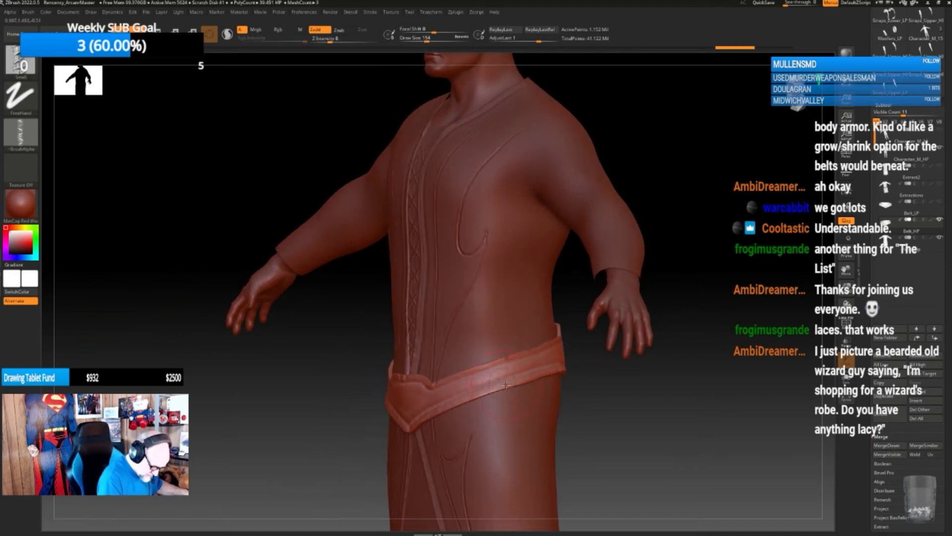
{"action": "mouse_move", "coordinate": [589, 395]}
{"action": "left_mouse_down"}
{"action": "mouse_move", "coordinate": [566, 421]}
{"action": "mouse_move", "coordinate": [546, 411]}
{"action": "left_mouse_up"}
{"action": "left_click_drag", "start_coordinate": [425, 407], "coordinate": [531, 370]}
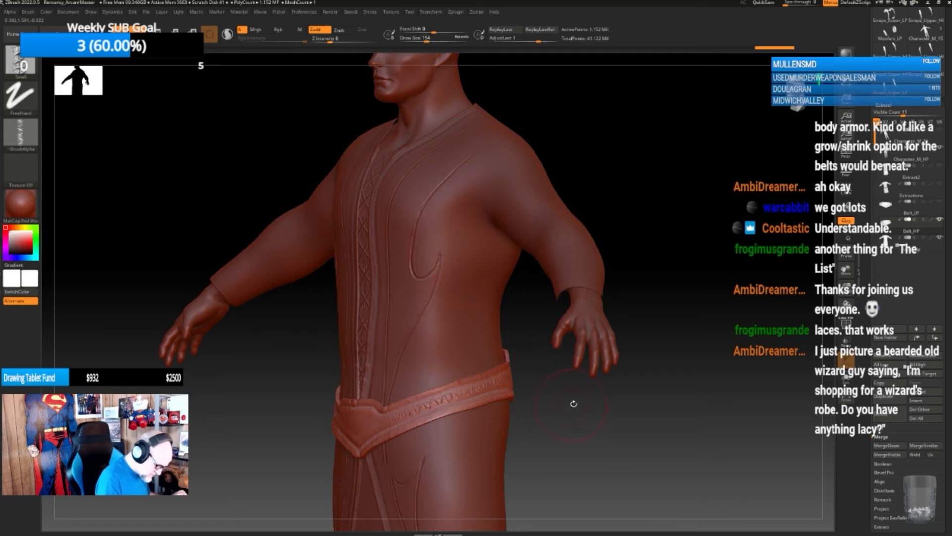
{"action": "mouse_move", "coordinate": [574, 403]}
{"action": "left_mouse_down", "text": "shift"}
{"action": "mouse_move", "coordinate": [561, 397]}
{"action": "mouse_move", "coordinate": [584, 380]}
{"action": "left_mouse_up", "text": "shift"}
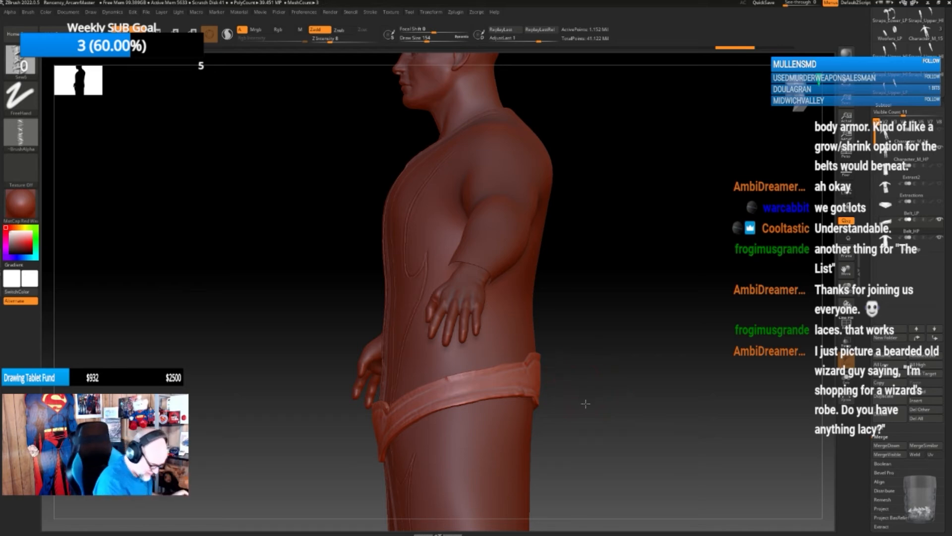
- Try the TornFabricBrush on the side of the belt strap
{"action": "left_click_drag", "start_coordinate": [586, 403], "coordinate": [584, 404]}
{"action": "key", "text": "b"}
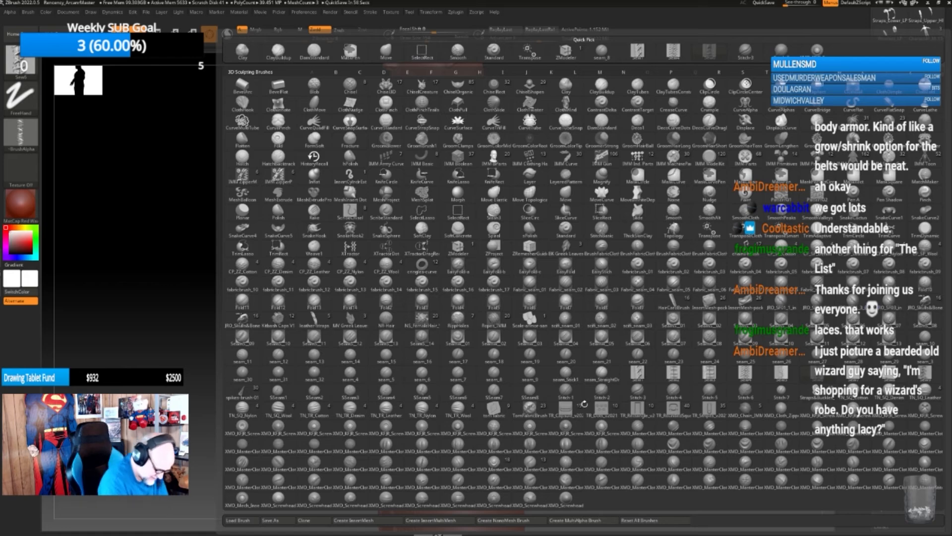
{"action": "left_click", "coordinate": [542, 399]}
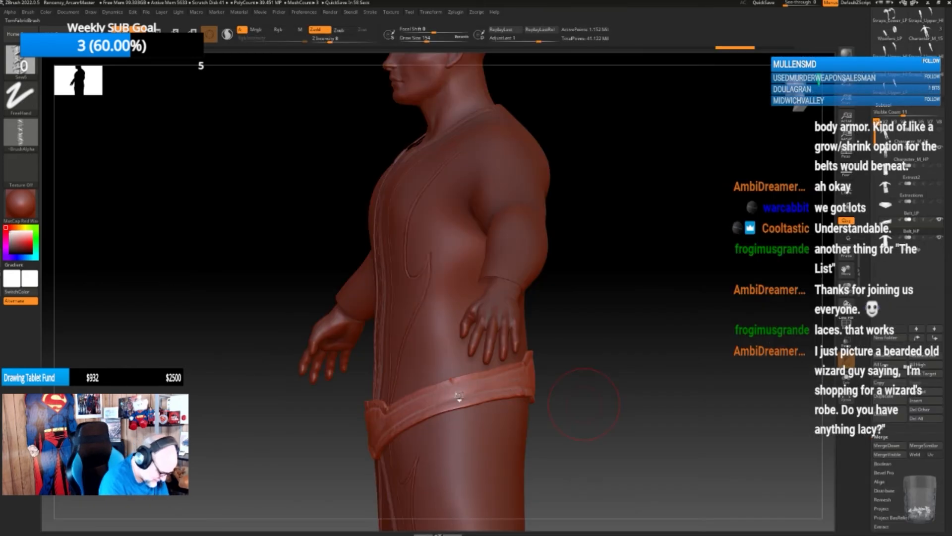
{"action": "left_click", "coordinate": [480, 429]}
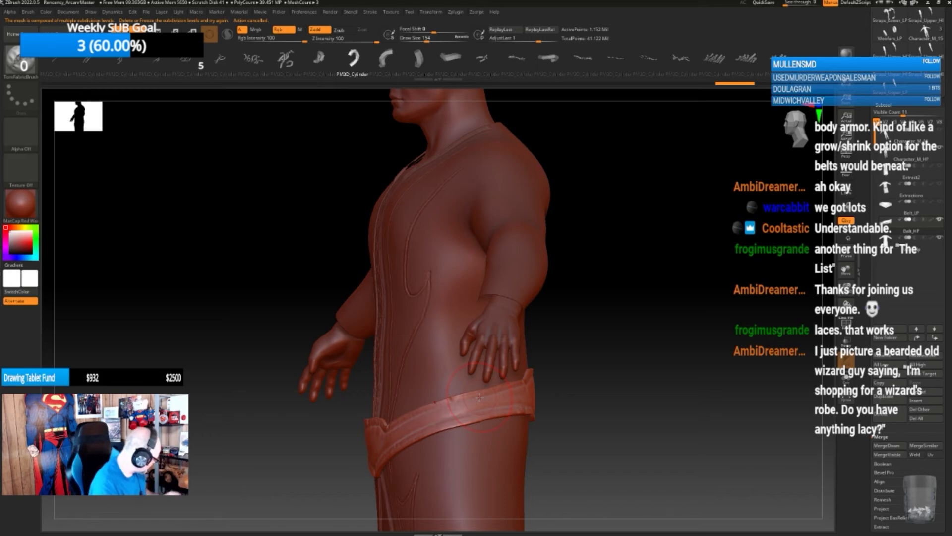
- Switch to the seam_16 brush and try a seam stroke along the belt strap toward the hip
{"action": "key", "text": "b"}
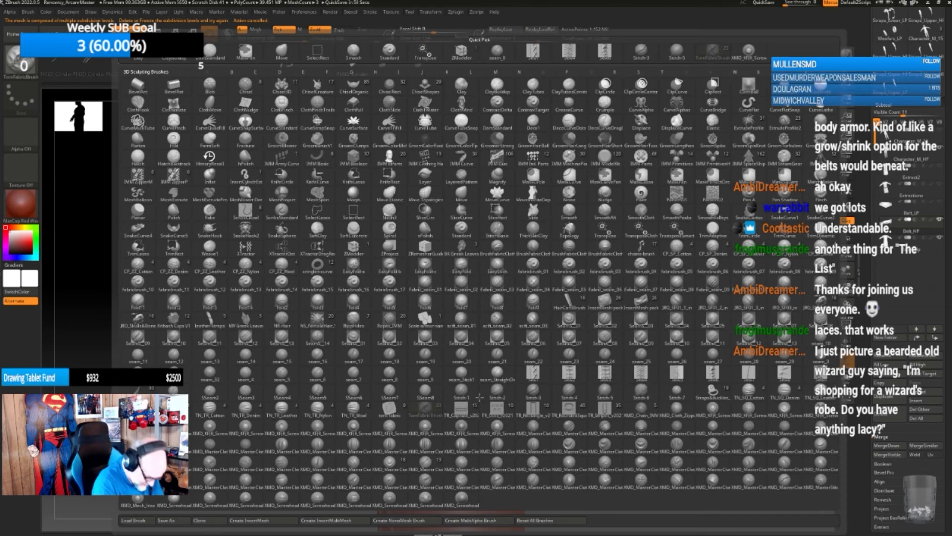
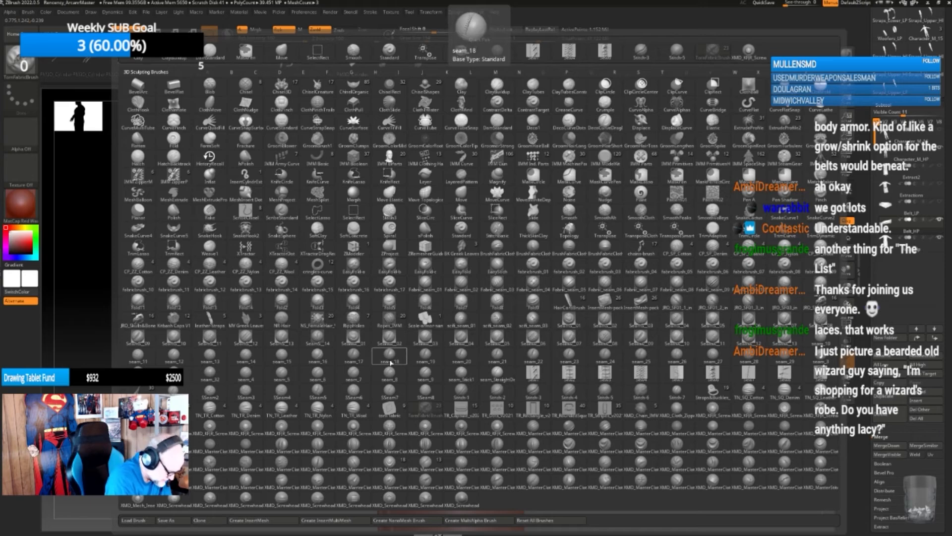
{"action": "left_click", "coordinate": [317, 355]}
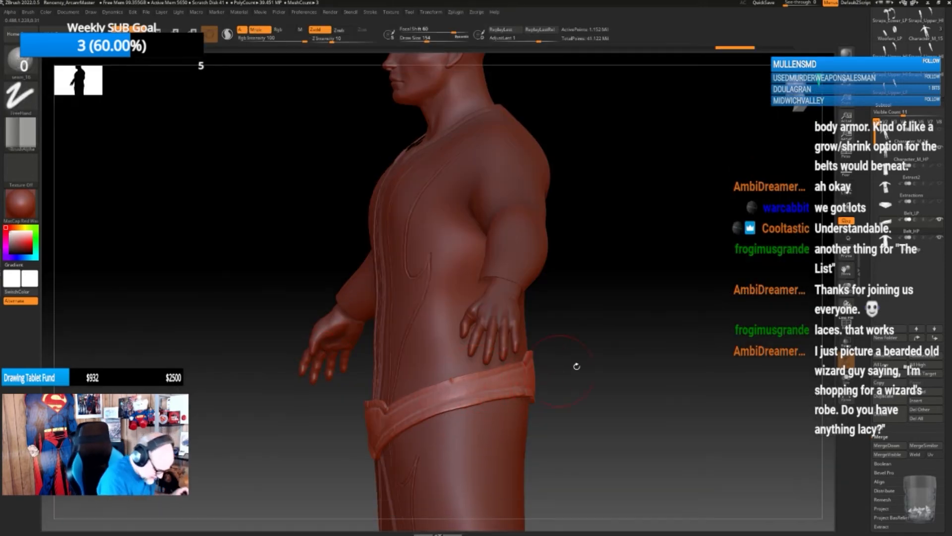
{"action": "mouse_move", "coordinate": [576, 366]}
{"action": "left_mouse_down"}
{"action": "mouse_move", "coordinate": [610, 362]}
{"action": "mouse_move", "coordinate": [548, 365]}
{"action": "left_mouse_up"}
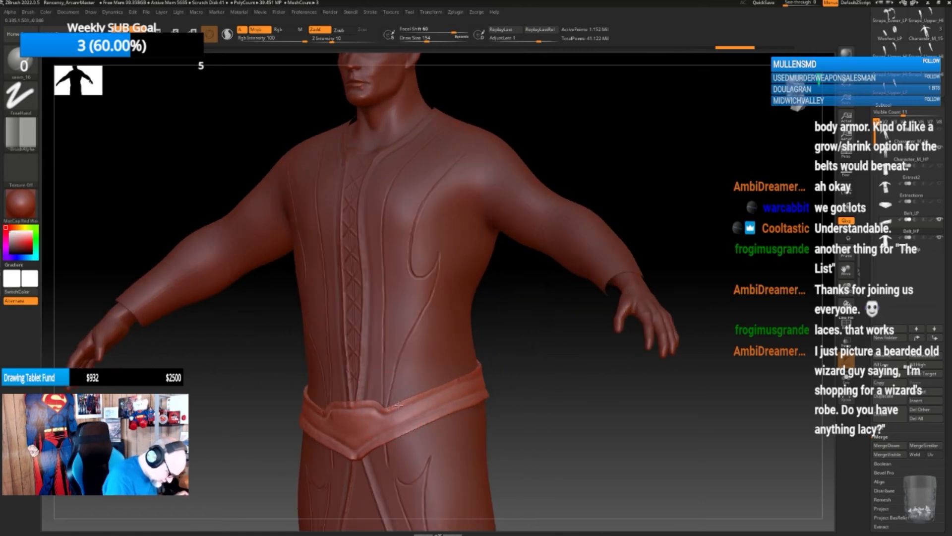
{"action": "left_click_drag", "start_coordinate": [445, 388], "coordinate": [496, 367]}
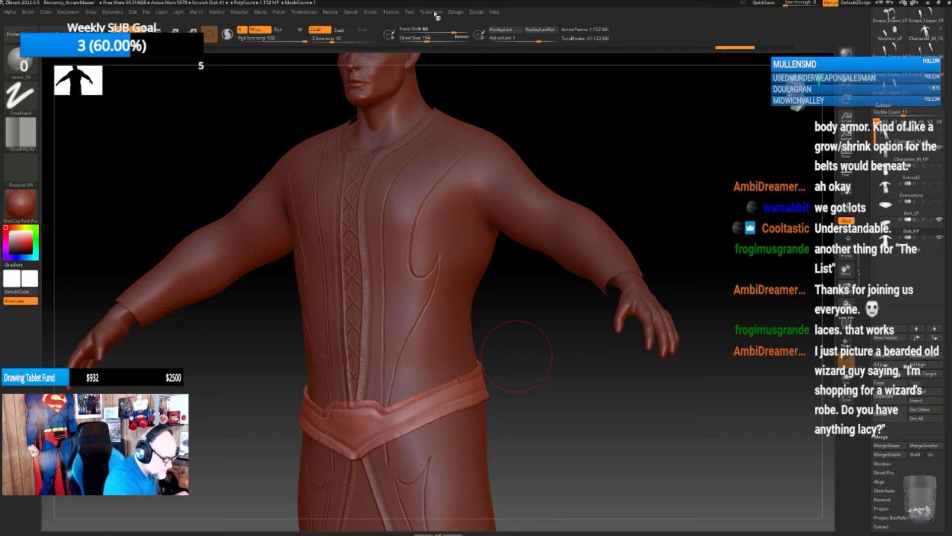
- Toggle LazyMouse for the seam brush and bring the side of the belt strap into position for stroking
{"action": "left_click", "coordinate": [370, 12]}
{"action": "left_click", "coordinate": [370, 13]}
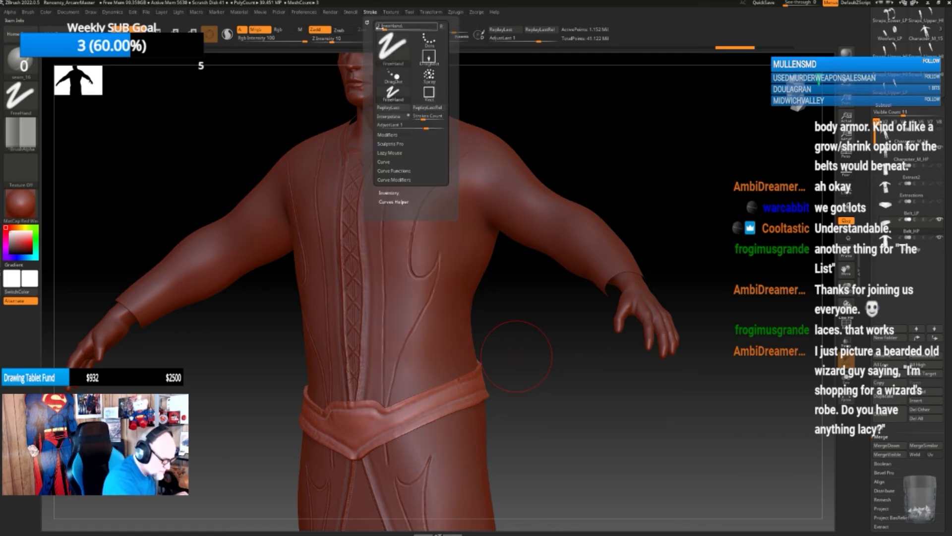
{"action": "left_click", "coordinate": [392, 152]}
{"action": "left_click", "coordinate": [395, 161]}
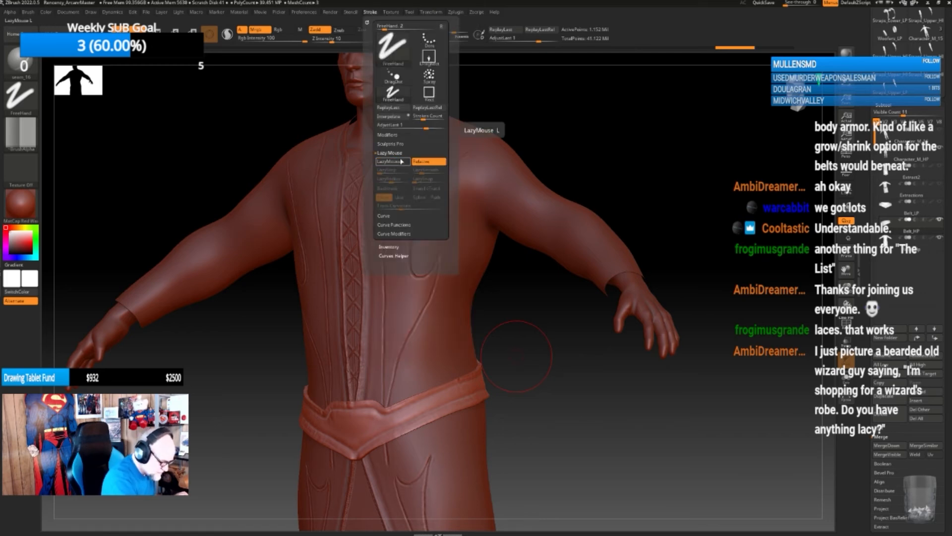
{"action": "left_click_drag", "start_coordinate": [553, 408], "coordinate": [563, 410], "text": "alt"}
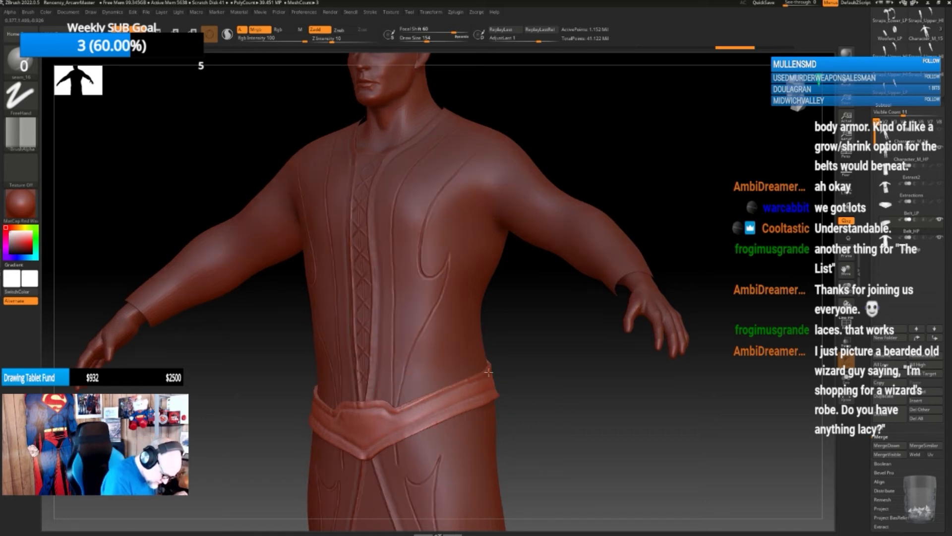
{"action": "left_click_drag", "start_coordinate": [536, 373], "coordinate": [557, 378]}
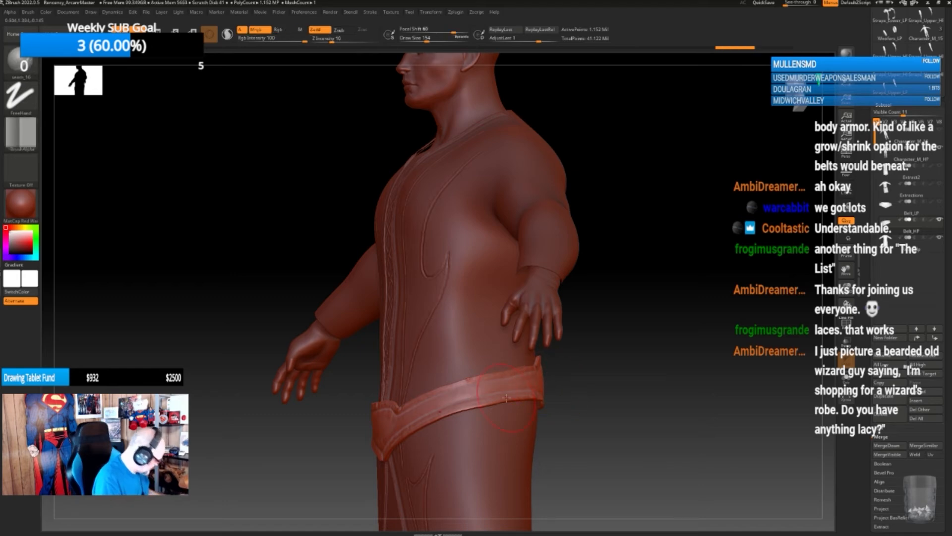
- Switch to the seam_5 brush and try a seam stroke along the belt strap from the buckle toward the hip
{"action": "key", "text": "b"}
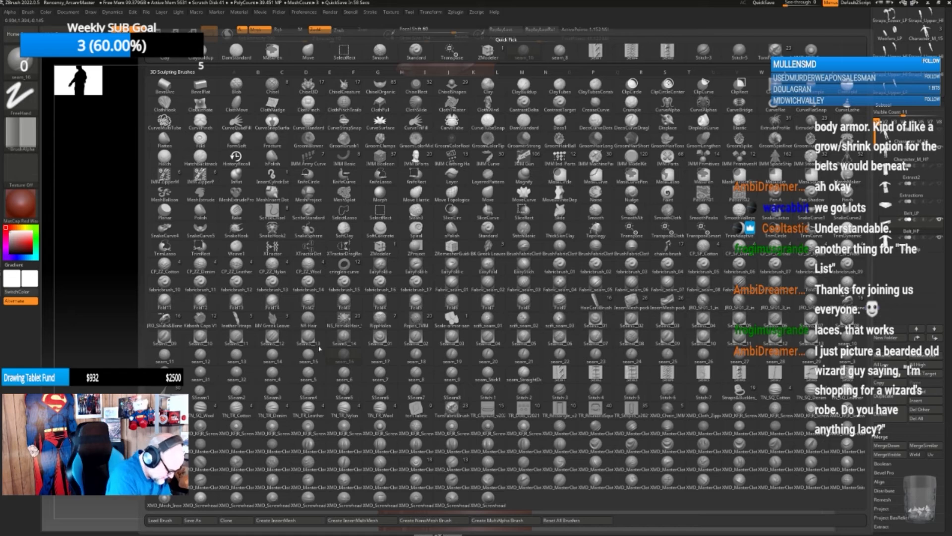
{"action": "left_click", "coordinate": [314, 373]}
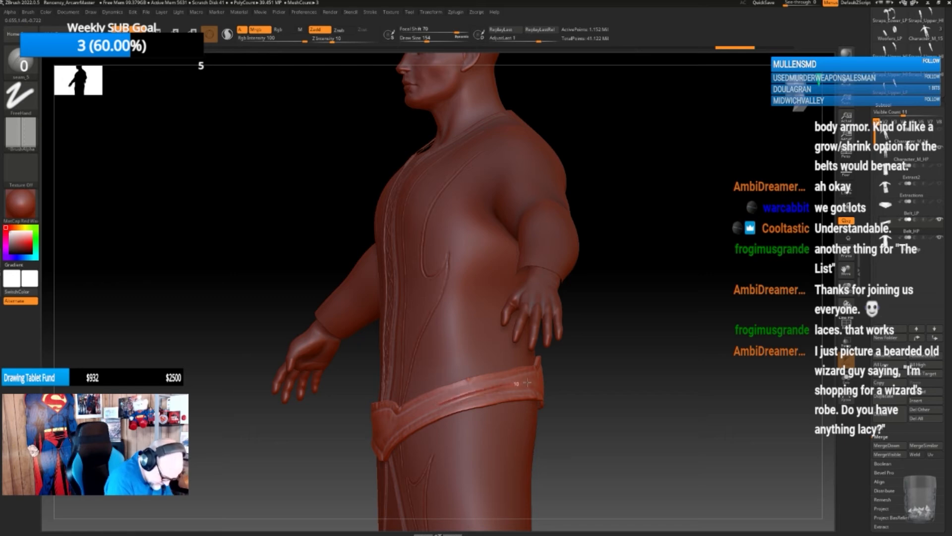
{"action": "left_click_drag", "start_coordinate": [598, 392], "coordinate": [689, 393]}
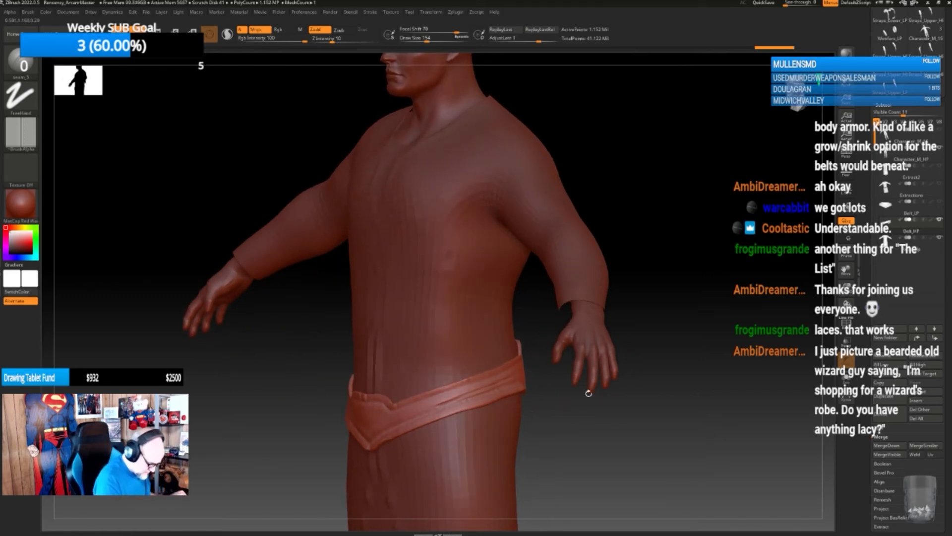
{"action": "left_click_drag", "start_coordinate": [426, 415], "coordinate": [527, 382]}
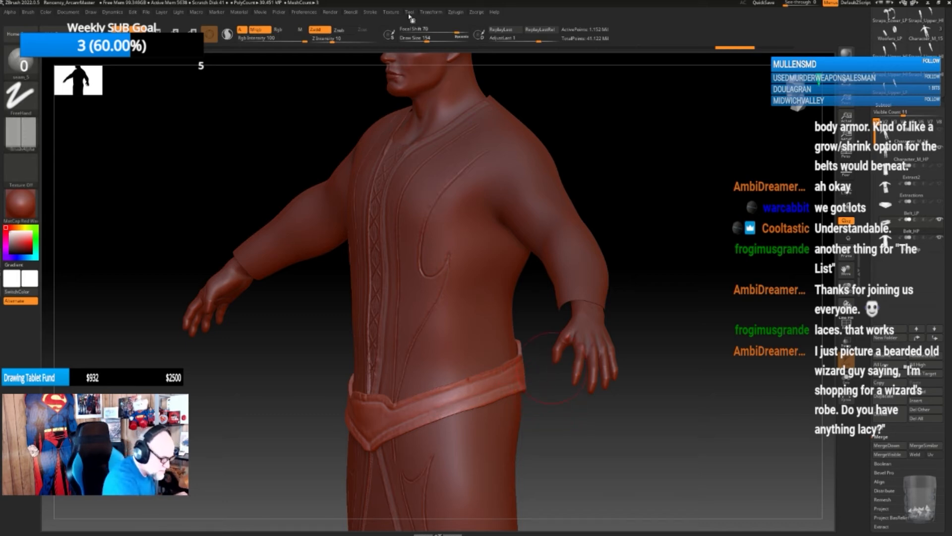
- Turn off LazyMouse and run the seam along the belt's lower edge from the buckle point around to the back
{"action": "left_click", "coordinate": [370, 13]}
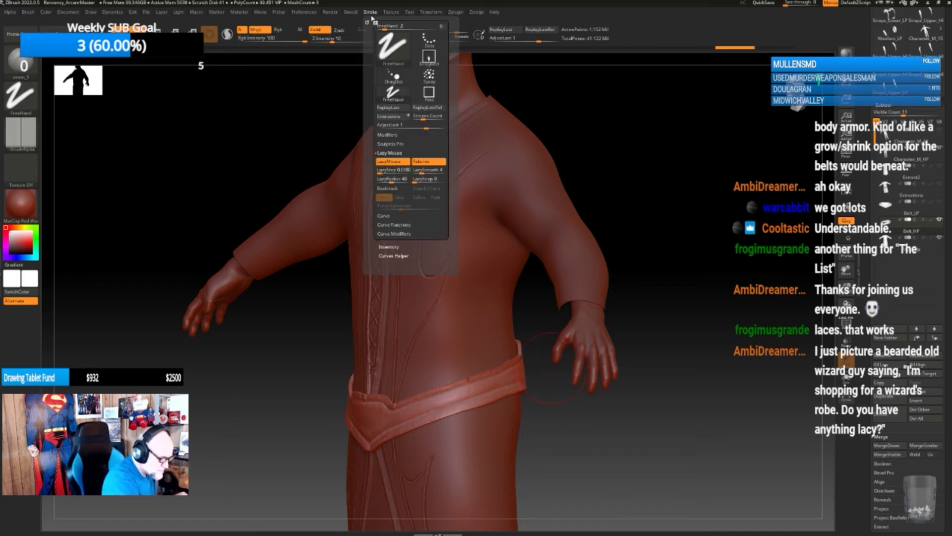
{"action": "left_click", "coordinate": [389, 161]}
{"action": "mouse_move", "coordinate": [560, 427]}
{"action": "left_mouse_down"}
{"action": "mouse_move", "coordinate": [586, 430]}
{"action": "mouse_move", "coordinate": [400, 422]}
{"action": "left_mouse_up"}
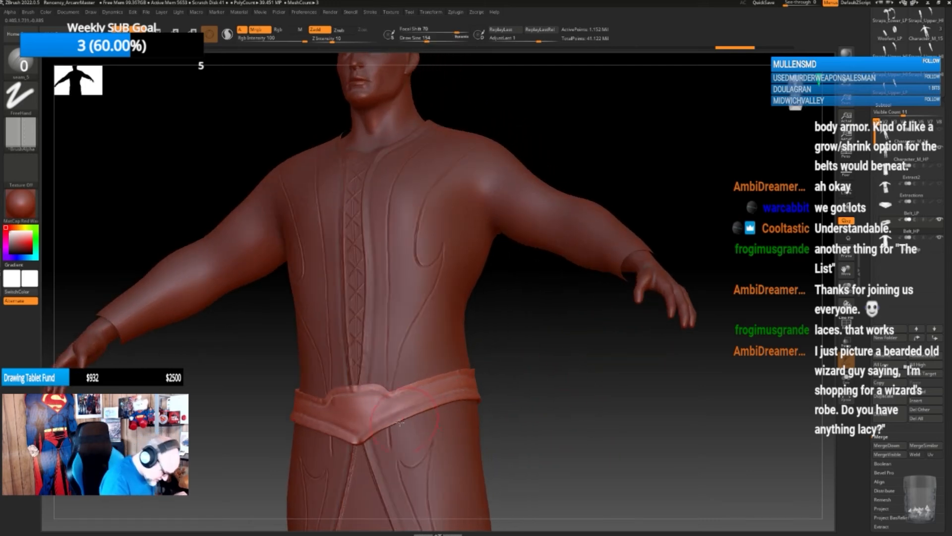
{"action": "left_click_drag", "start_coordinate": [540, 387], "coordinate": [626, 436]}
{"action": "left_click_drag", "start_coordinate": [367, 443], "coordinate": [525, 364]}
{"action": "mouse_move", "coordinate": [645, 361]}
{"action": "left_mouse_down"}
{"action": "mouse_move", "coordinate": [663, 394]}
{"action": "mouse_move", "coordinate": [637, 418]}
{"action": "mouse_move", "coordinate": [363, 456]}
{"action": "left_mouse_up"}
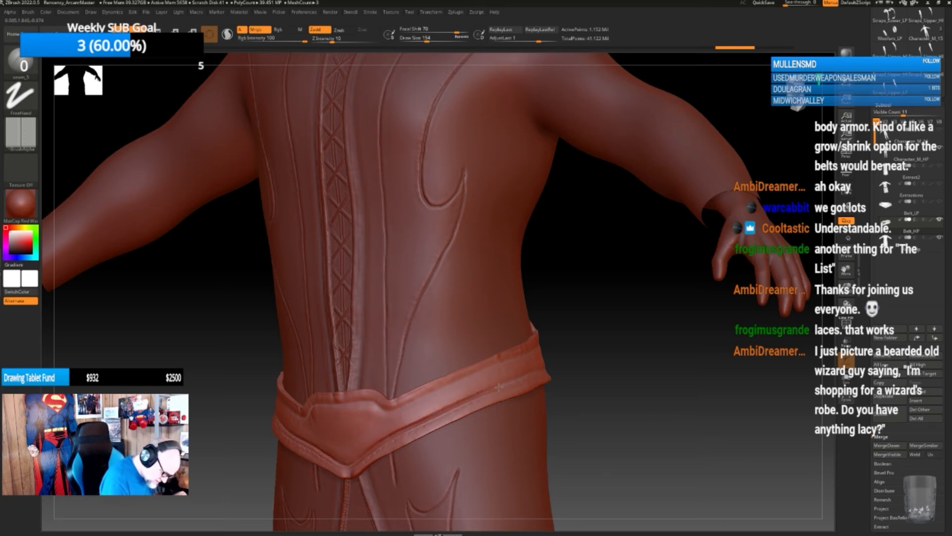
{"action": "left_click_drag", "start_coordinate": [498, 387], "coordinate": [548, 366]}
{"action": "left_click_drag", "start_coordinate": [636, 371], "coordinate": [573, 380]}
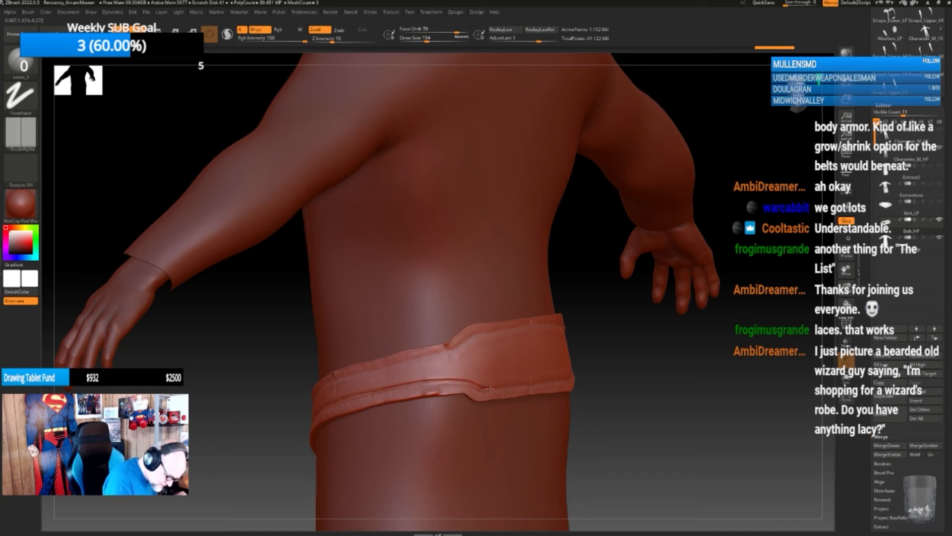
{"action": "left_click_drag", "start_coordinate": [514, 386], "coordinate": [540, 382]}
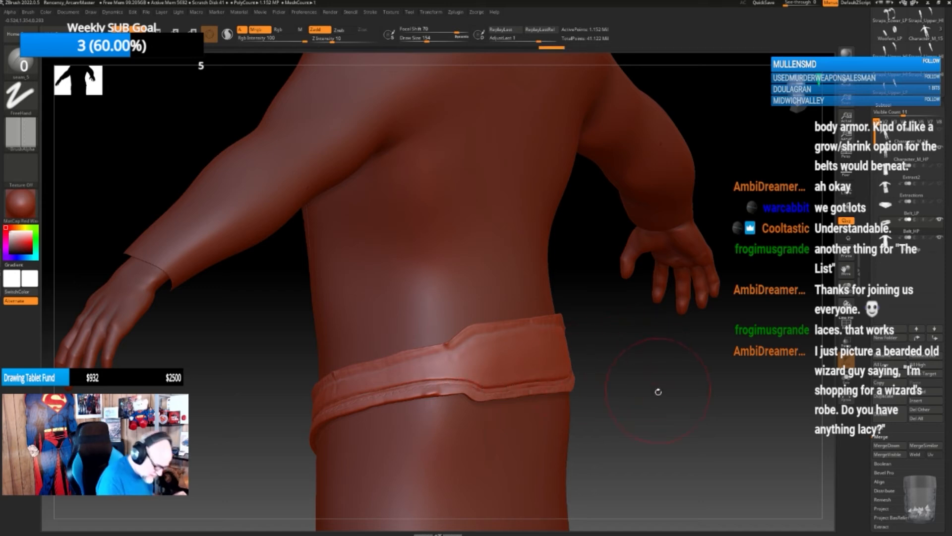
{"action": "mouse_move", "coordinate": [641, 407]}
{"action": "left_mouse_down", "text": "alt"}
{"action": "mouse_move", "coordinate": [635, 401]}
{"action": "mouse_move", "coordinate": [648, 395]}
{"action": "mouse_move", "coordinate": [567, 427]}
{"action": "mouse_move", "coordinate": [707, 401]}
{"action": "mouse_move", "coordinate": [648, 408]}
{"action": "mouse_move", "coordinate": [654, 383]}
{"action": "left_mouse_up", "text": "alt"}
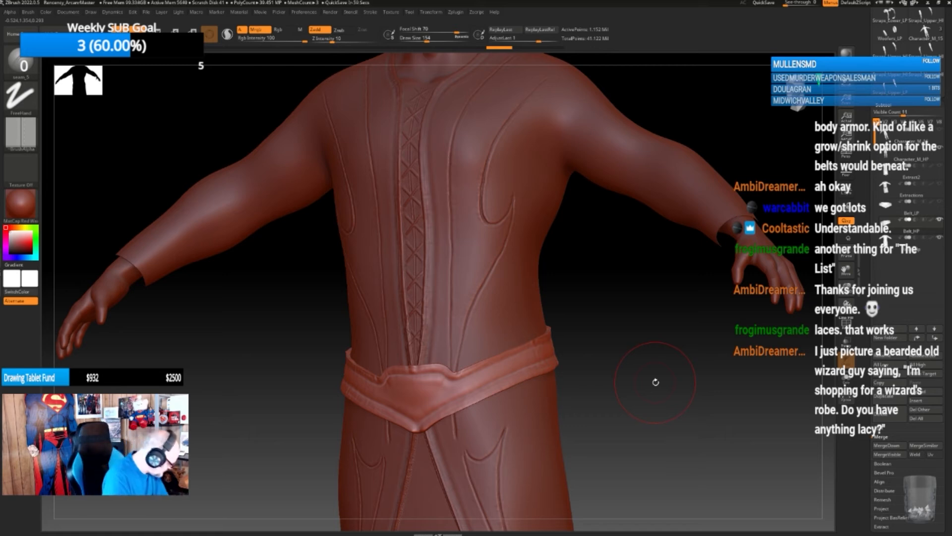
- Try the Fabric_seam_05 brush along the front of the belt strap and undo the stroke
{"action": "key", "text": "b"}
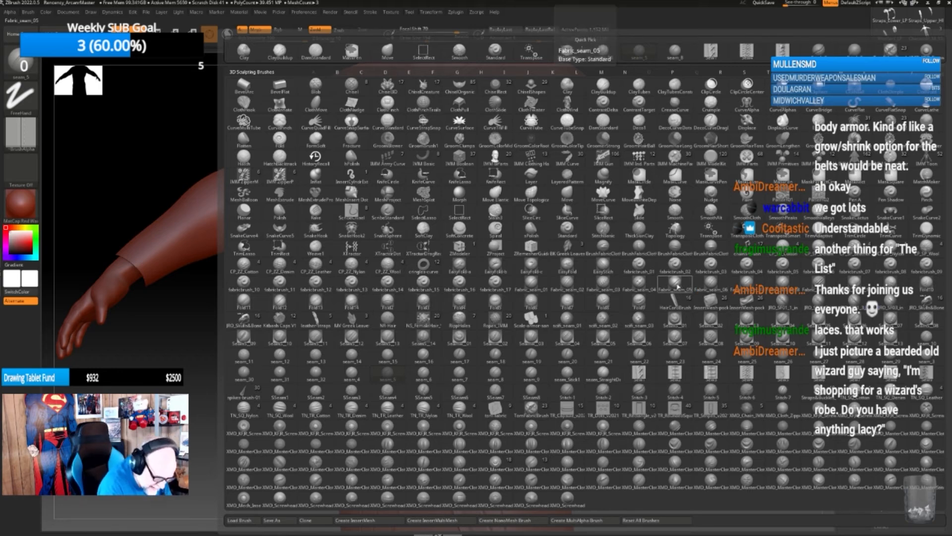
{"action": "left_click", "coordinate": [692, 288]}
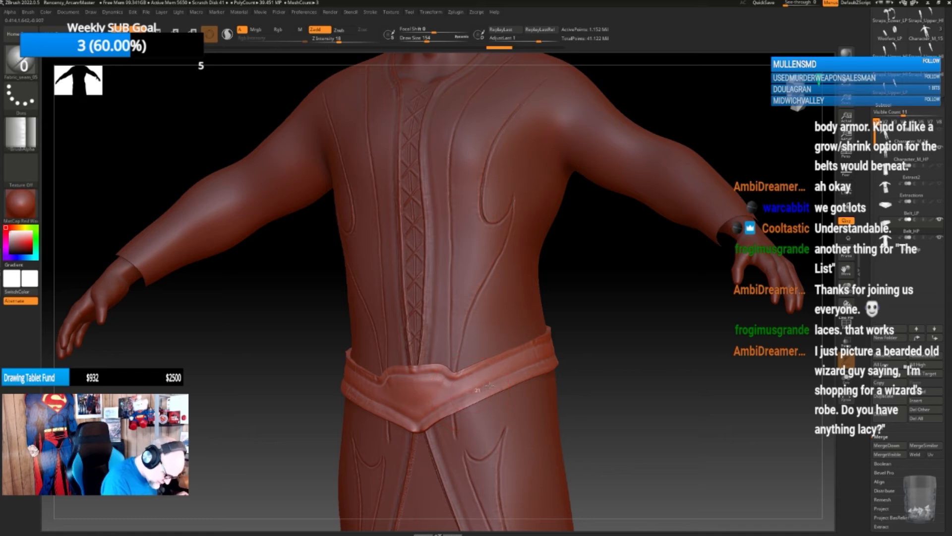
{"action": "left_click_drag", "start_coordinate": [490, 385], "coordinate": [554, 356]}
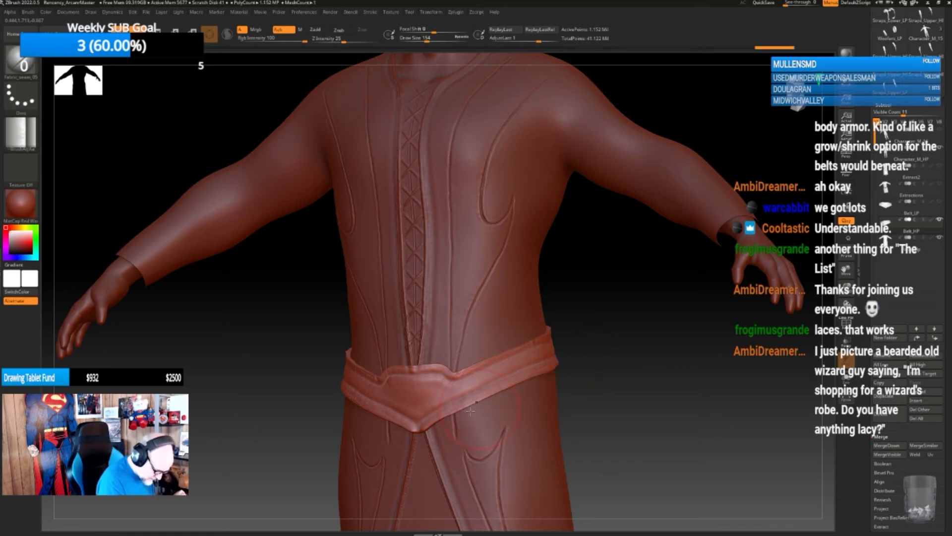
{"action": "key", "text": "ctrl+z"}
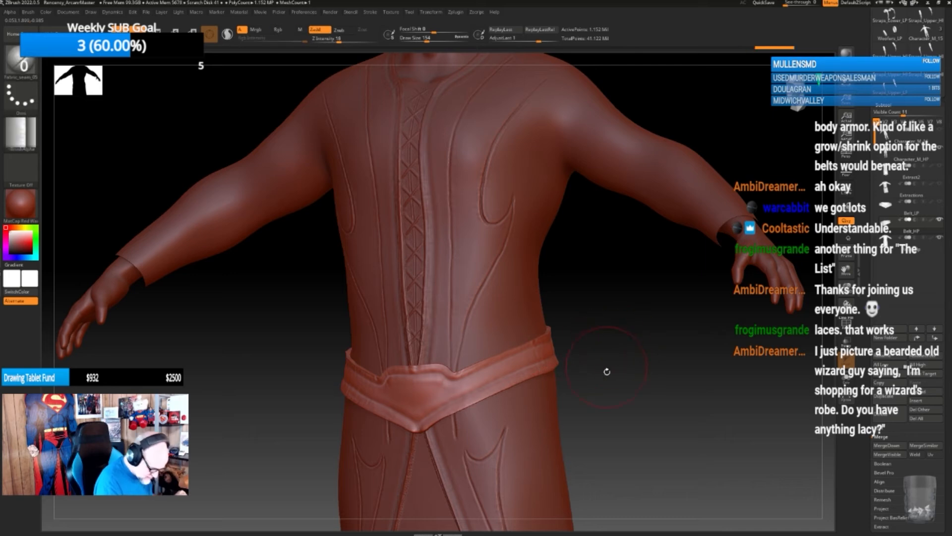
{"action": "left_click_drag", "start_coordinate": [623, 371], "coordinate": [615, 361]}
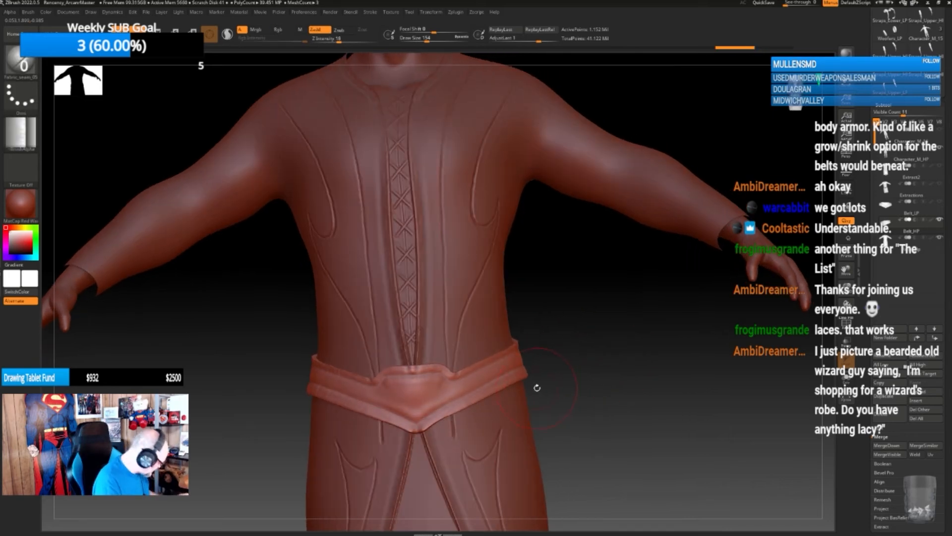
- Return to the seam_5 brush and stroke a seam along the belt's upper edge from the buckle to the hip
{"action": "key", "text": "b"}
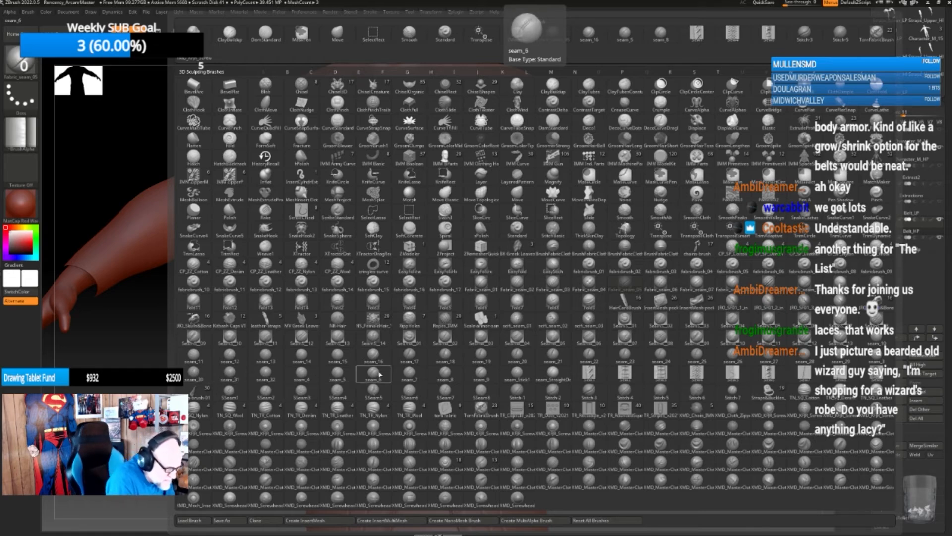
{"action": "left_click", "coordinate": [337, 375]}
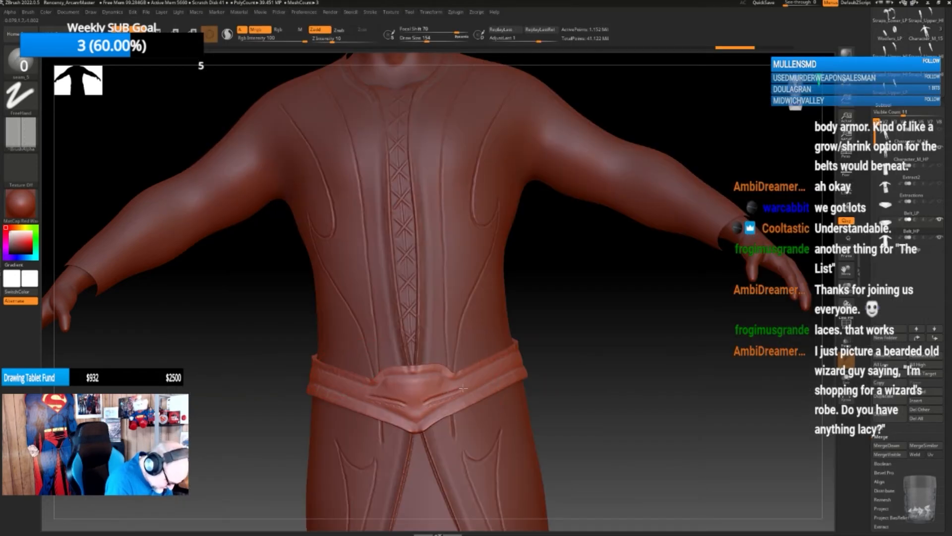
{"action": "left_click_drag", "start_coordinate": [599, 362], "coordinate": [574, 378]}
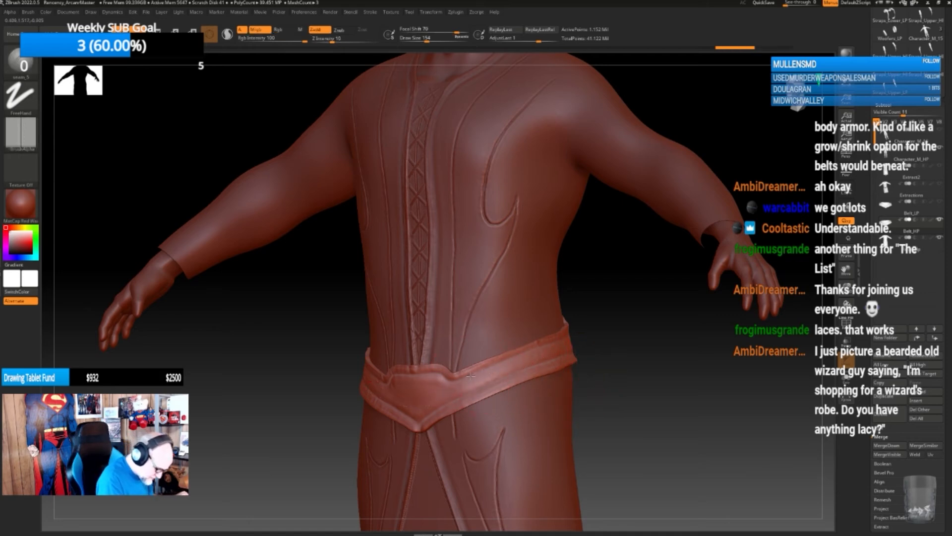
{"action": "mouse_move", "coordinate": [471, 375]}
{"action": "left_mouse_down"}
{"action": "mouse_move", "coordinate": [568, 338]}
{"action": "mouse_move", "coordinate": [558, 342]}
{"action": "left_mouse_up"}
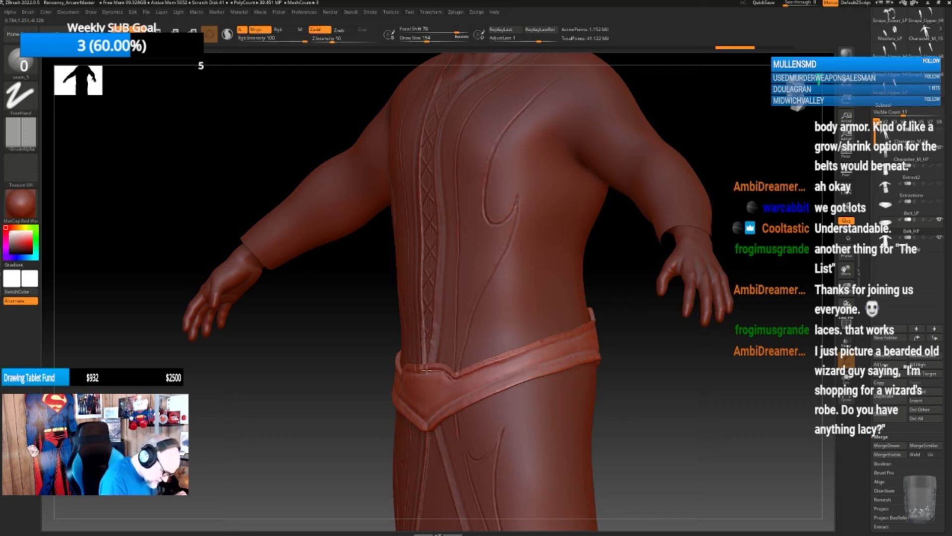
{"action": "left_click_drag", "start_coordinate": [650, 356], "coordinate": [584, 342]}
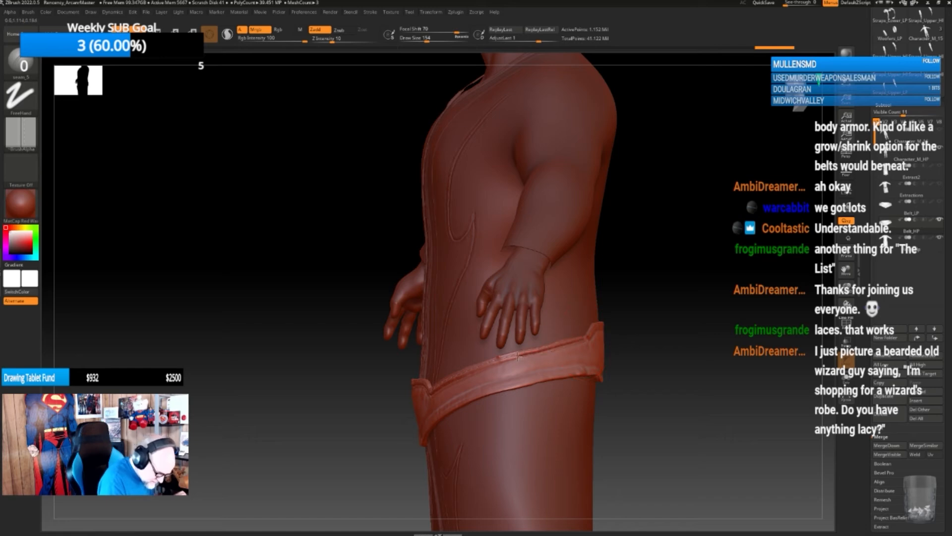
- Work the upper-edge seam along the side of the belt strap toward the back, undoing misplaced strokes
{"action": "left_click_drag", "start_coordinate": [518, 357], "coordinate": [498, 359]}
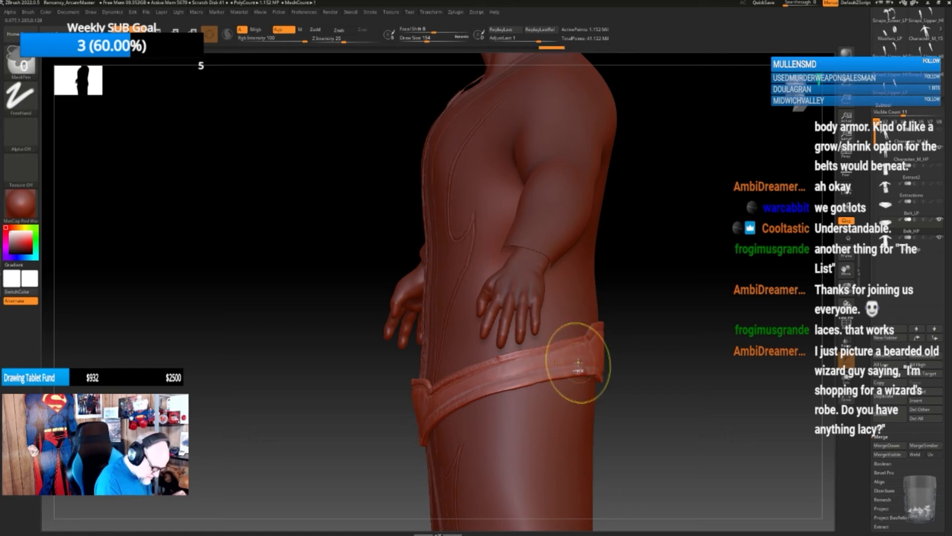
{"action": "key", "text": "ctrl+z"}
{"action": "key", "text": "ctrl+z"}
{"action": "left_click_drag", "start_coordinate": [446, 385], "coordinate": [529, 355]}
{"action": "left_click_drag", "start_coordinate": [602, 337], "coordinate": [613, 334]}
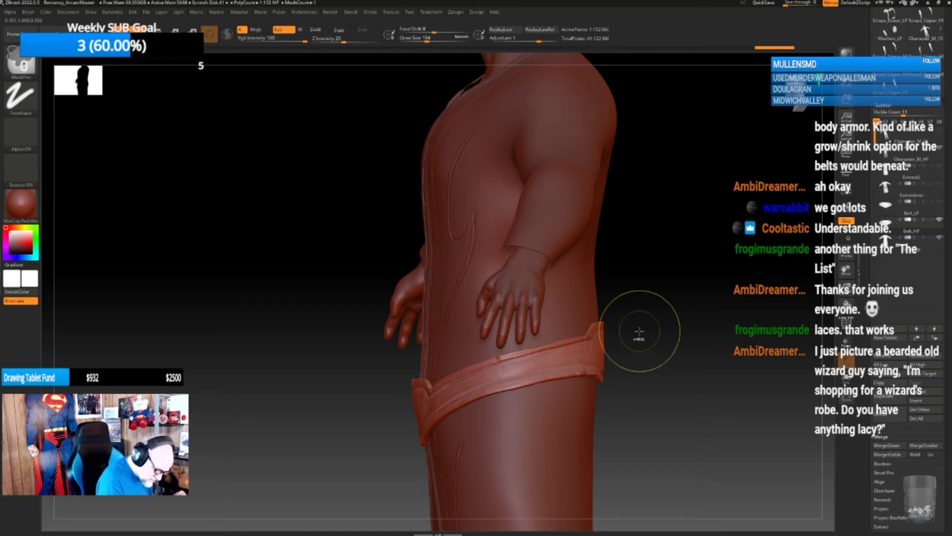
{"action": "key", "text": "ctrl+z"}
{"action": "left_click_drag", "start_coordinate": [638, 368], "coordinate": [645, 373]}
- Switch to the DamStandard brush with the Dots stroke and the soft round Alpha 01
{"action": "key", "text": "b"}
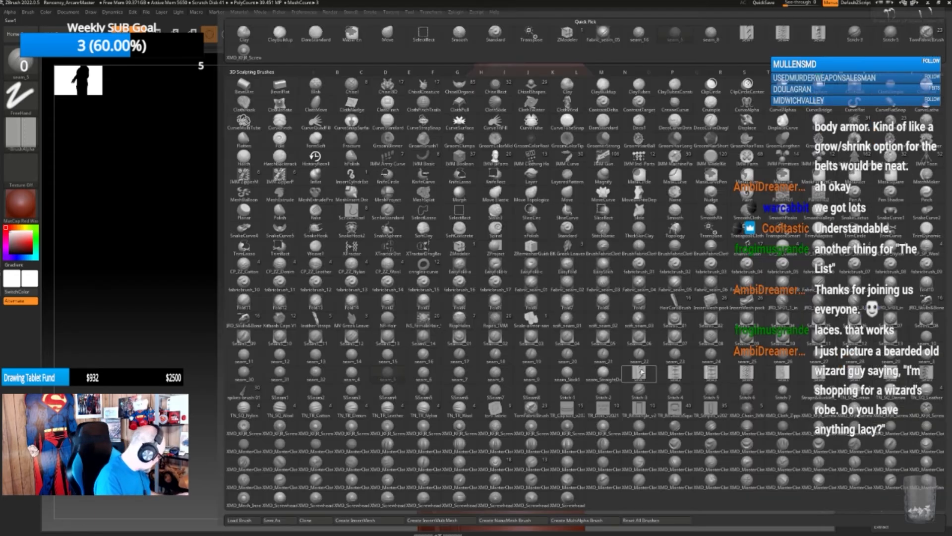
{"action": "key", "text": "d"}
{"action": "key", "text": "s"}
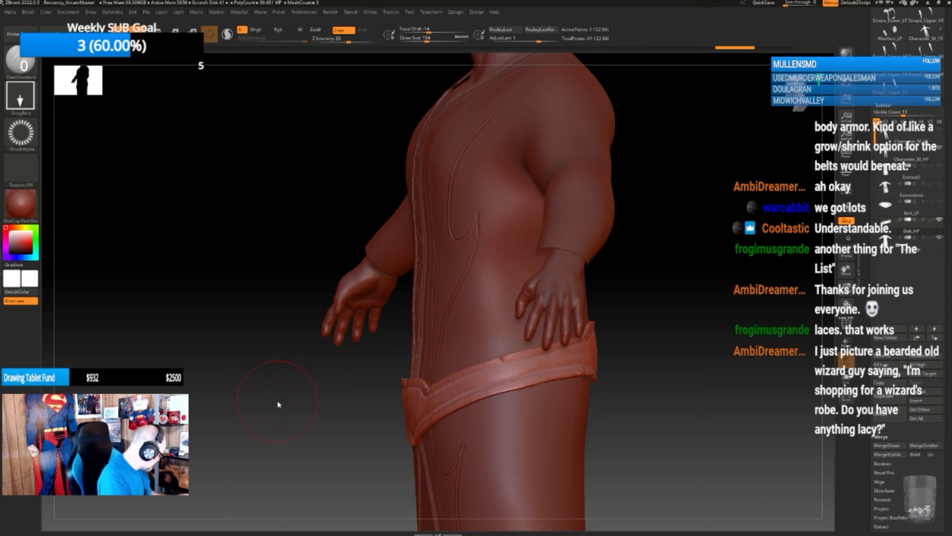
{"action": "key", "text": "b"}
{"action": "key", "text": "d"}
{"action": "key", "text": "s"}
{"action": "left_click", "coordinate": [26, 102]}
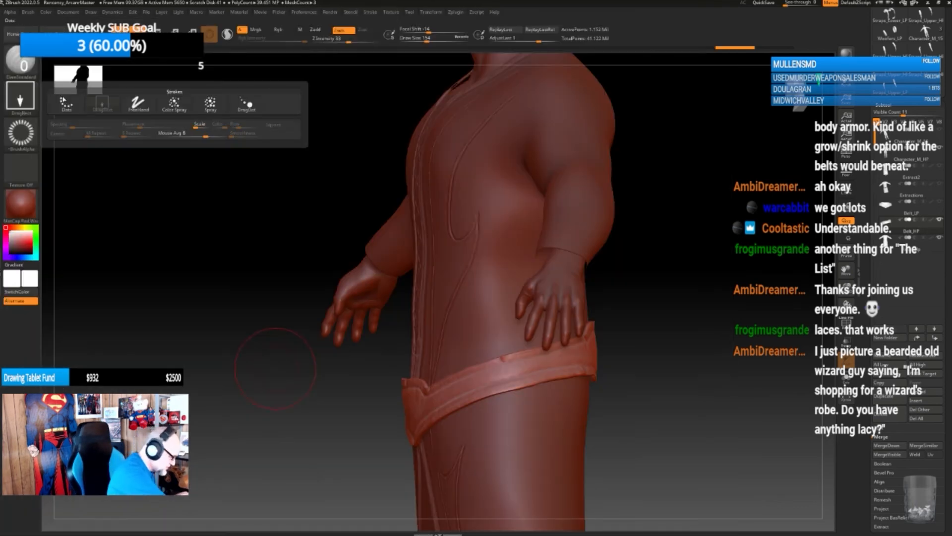
{"action": "left_click", "coordinate": [66, 104]}
{"action": "left_click", "coordinate": [20, 133]}
{"action": "left_click", "coordinate": [93, 142]}
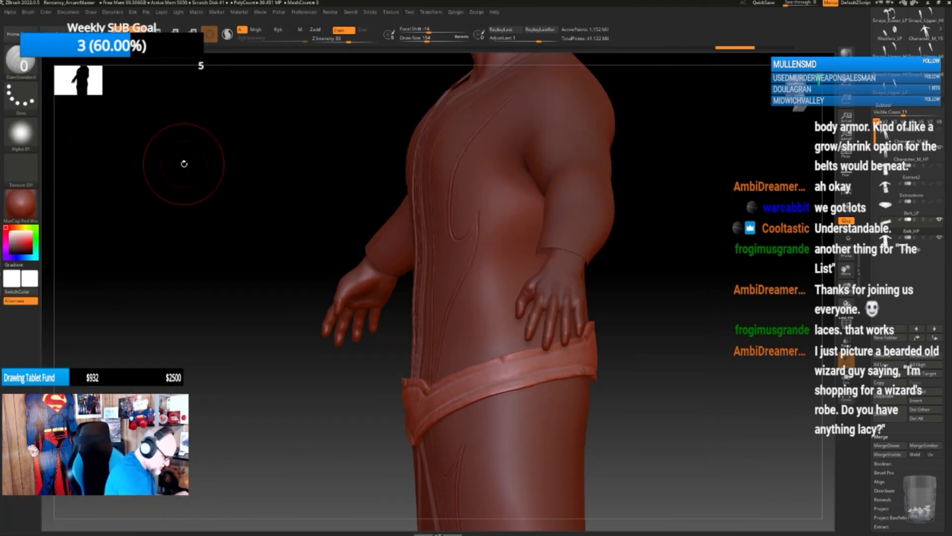
- Test DamStandard strokes on the front strap and buckle, undoing them and reducing the draw size to 54
{"action": "left_click_drag", "start_coordinate": [628, 379], "coordinate": [614, 396]}
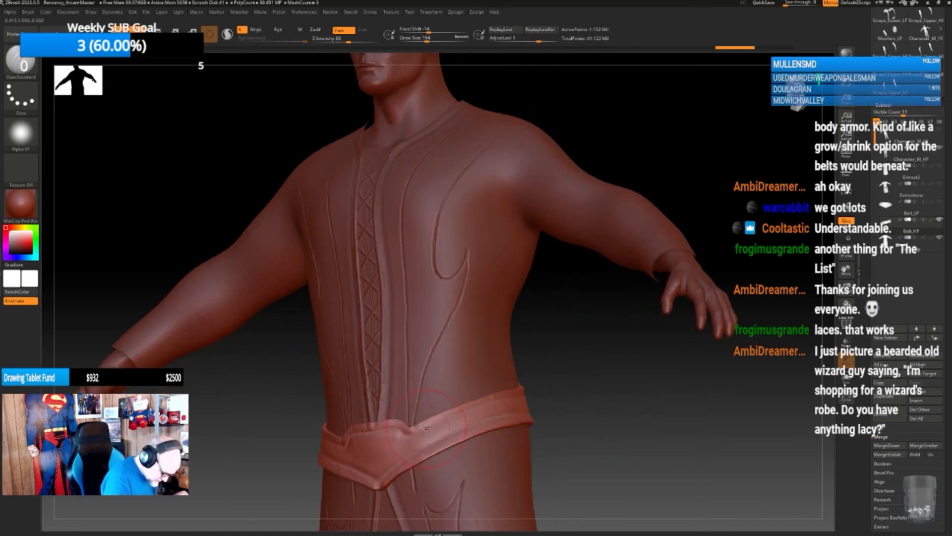
{"action": "left_click_drag", "start_coordinate": [429, 427], "coordinate": [464, 420]}
{"action": "key", "text": "ctrl+z"}
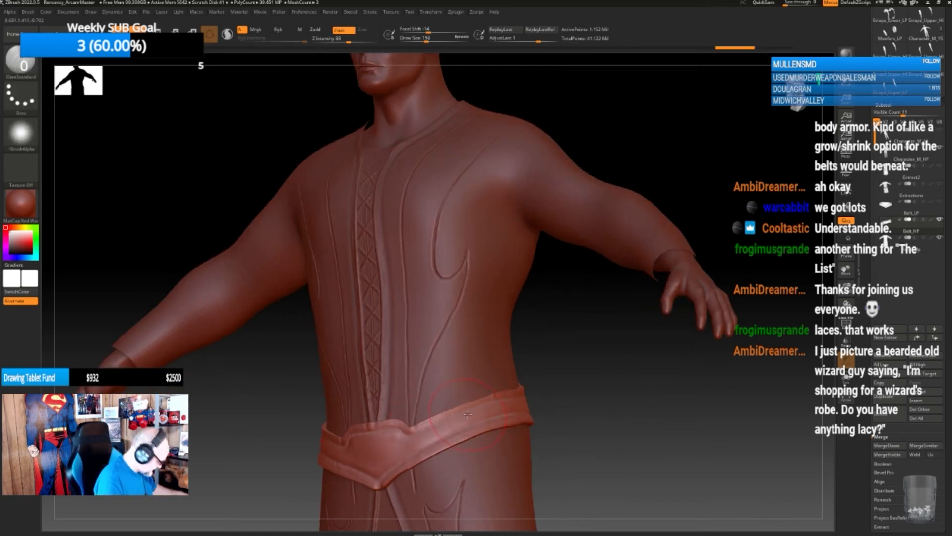
{"action": "key", "text": "bracketleft"}
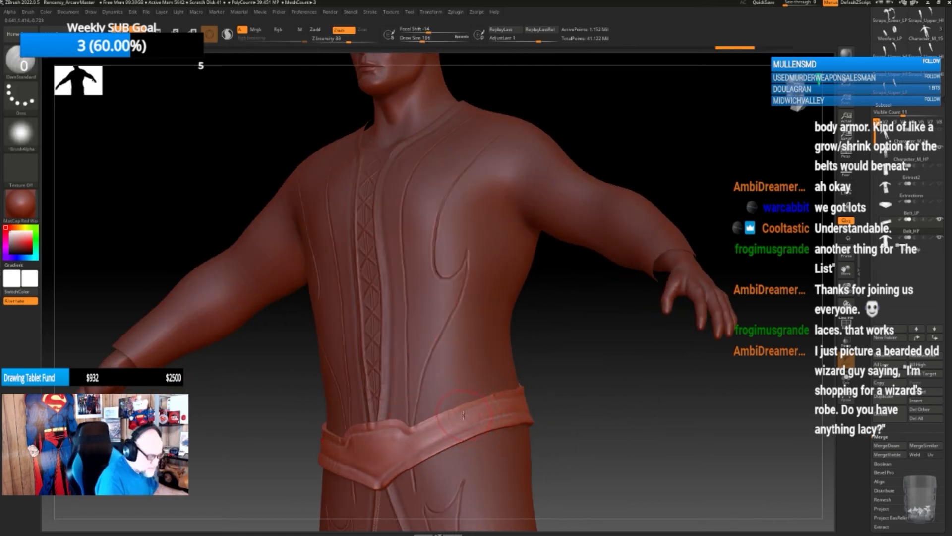
{"action": "left_click_drag", "start_coordinate": [571, 384], "coordinate": [567, 384]}
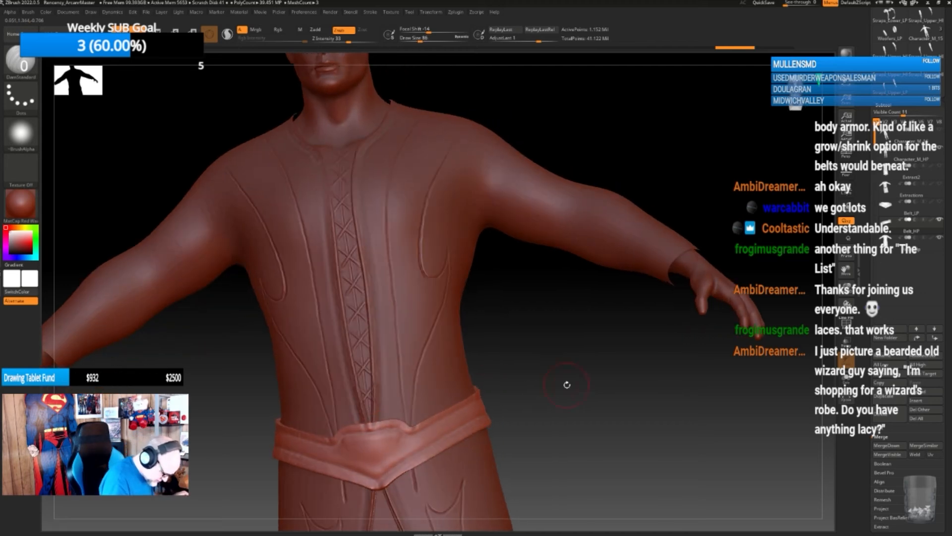
{"action": "left_click_drag", "start_coordinate": [388, 425], "coordinate": [386, 436]}
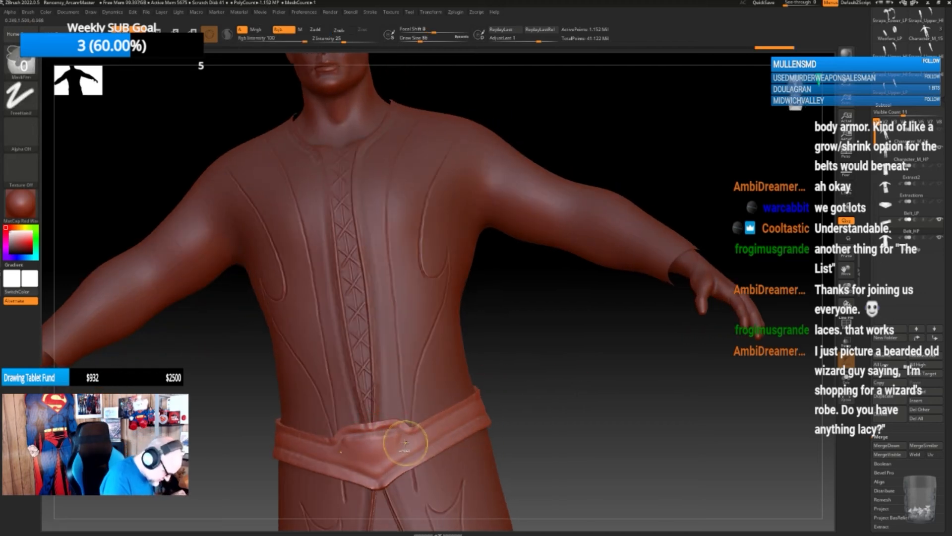
{"action": "key", "text": "ctrl+z"}
{"action": "key", "text": "bracketleft"}
{"action": "key", "text": "bracketleft"}
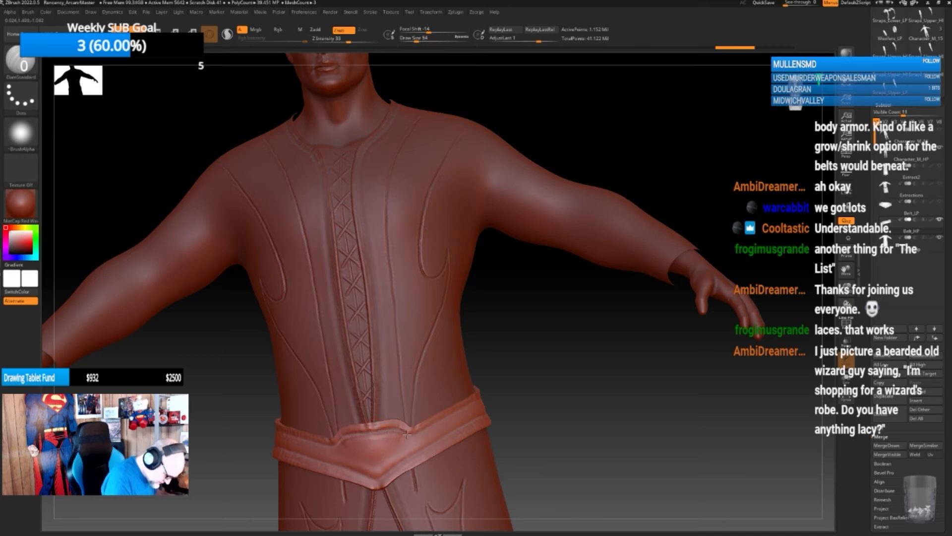
- Carve a crease inside the edges of the belt's wide back panel and along the adjoining strap
{"action": "mouse_move", "coordinate": [590, 381]}
{"action": "left_mouse_down"}
{"action": "mouse_move", "coordinate": [499, 390]}
{"action": "mouse_move", "coordinate": [575, 385]}
{"action": "mouse_move", "coordinate": [545, 382]}
{"action": "left_mouse_up"}
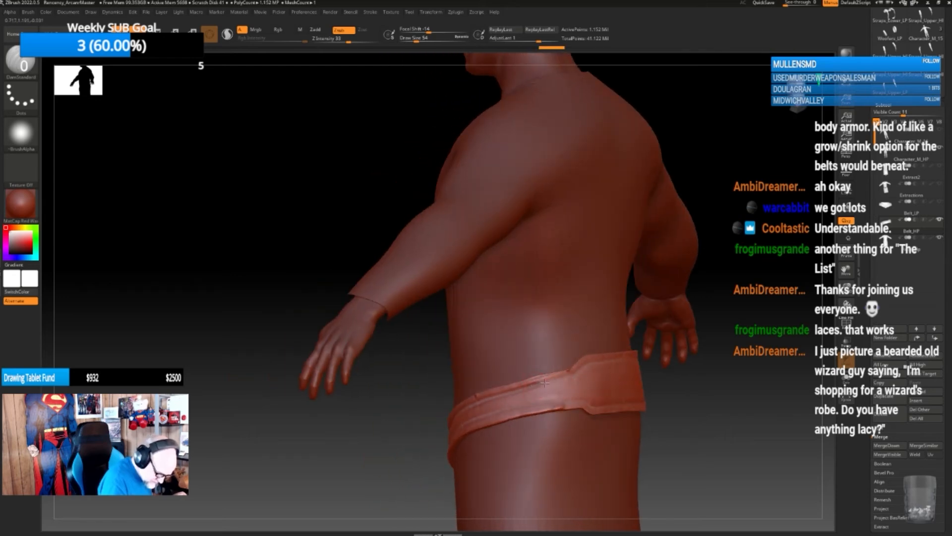
{"action": "left_click_drag", "start_coordinate": [611, 361], "coordinate": [632, 357]}
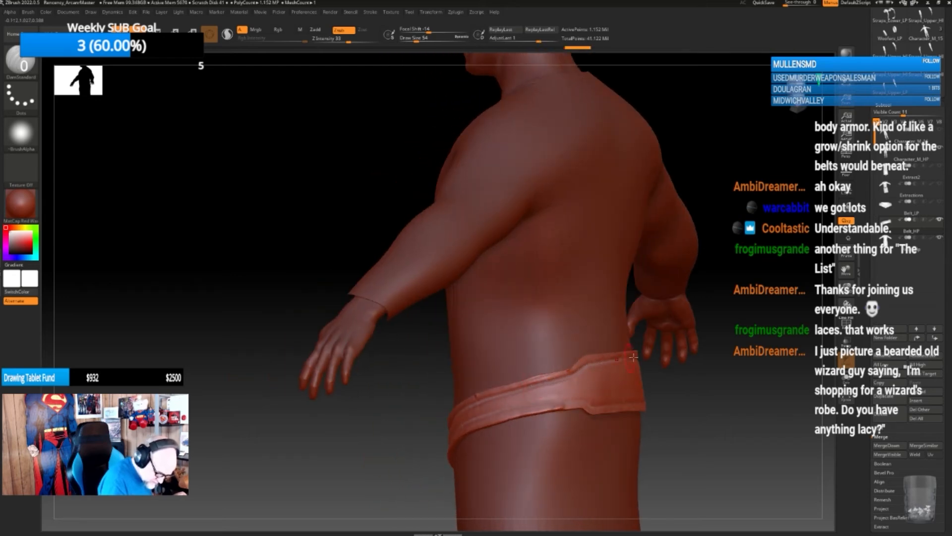
{"action": "left_click_drag", "start_coordinate": [699, 408], "coordinate": [627, 391], "text": "alt"}
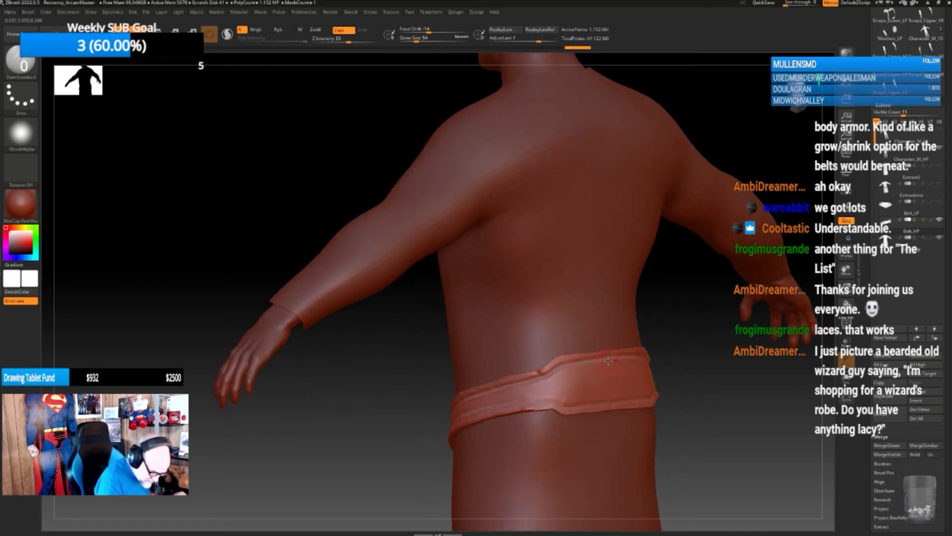
{"action": "left_click_drag", "start_coordinate": [612, 358], "coordinate": [644, 353]}
{"action": "mouse_move", "coordinate": [702, 434]}
{"action": "left_mouse_down"}
{"action": "mouse_move", "coordinate": [662, 451]}
{"action": "mouse_move", "coordinate": [610, 388]}
{"action": "left_mouse_up"}
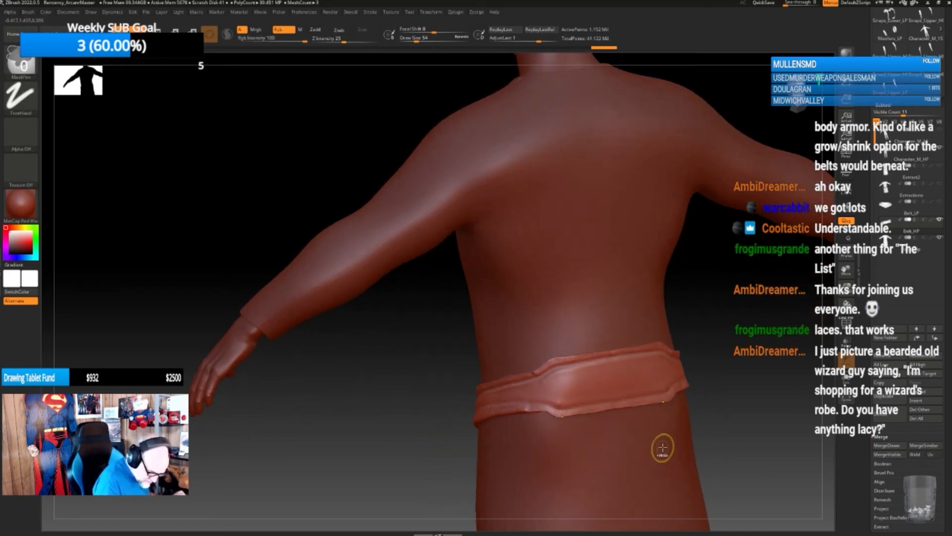
{"action": "key", "text": "ctrl+z"}
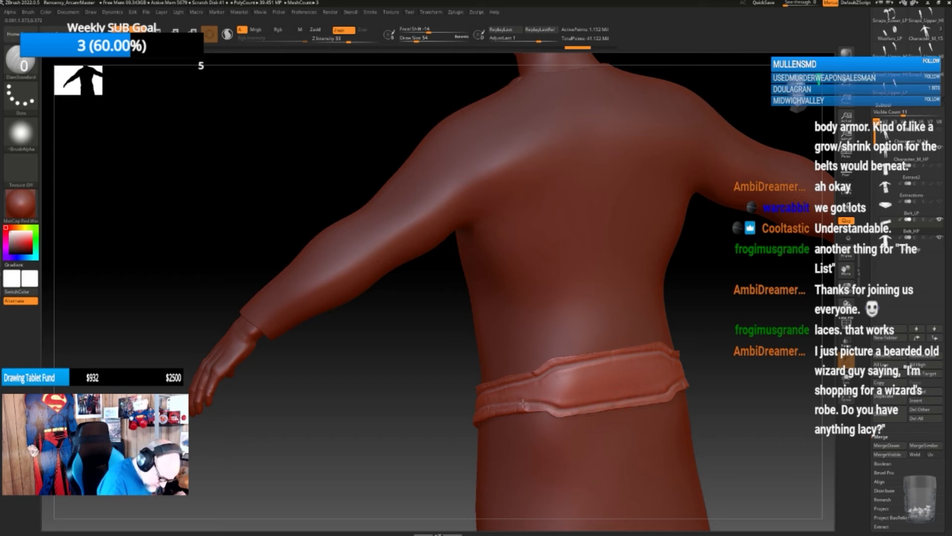
{"action": "left_click_drag", "start_coordinate": [522, 404], "coordinate": [487, 409]}
{"action": "left_click_drag", "start_coordinate": [726, 412], "coordinate": [767, 400]}
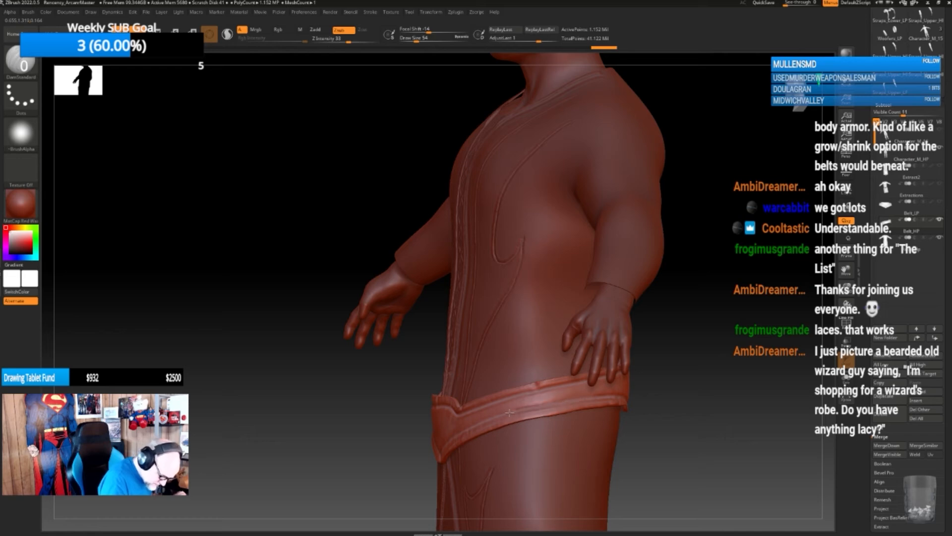
- Carve a heart-shaped ornament with a small V inside it into the centre of the front belt buckle
{"action": "left_click_drag", "start_coordinate": [478, 424], "coordinate": [455, 437]}
{"action": "mouse_move", "coordinate": [676, 424]}
{"action": "left_mouse_down"}
{"action": "mouse_move", "coordinate": [593, 424]}
{"action": "mouse_move", "coordinate": [532, 451]}
{"action": "left_mouse_up"}
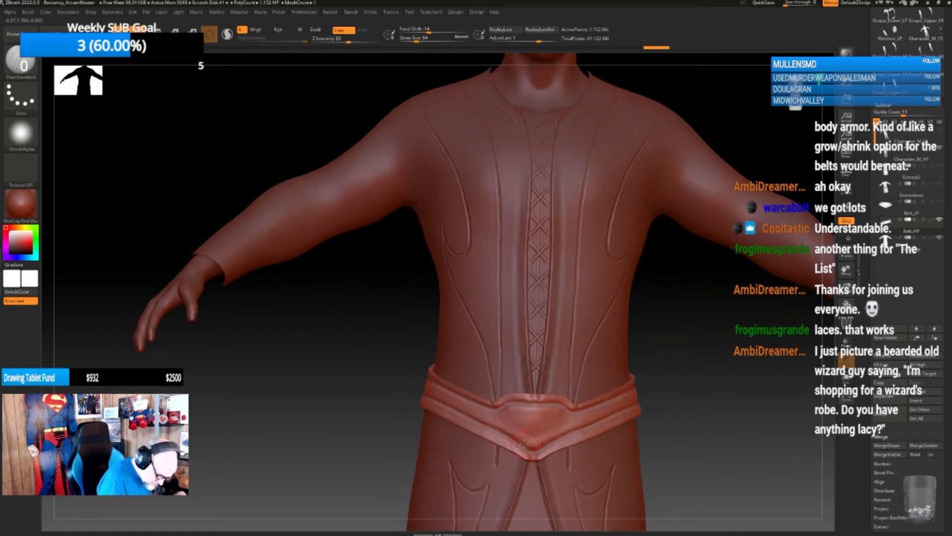
{"action": "left_click_drag", "start_coordinate": [705, 417], "coordinate": [671, 412], "text": "alt"}
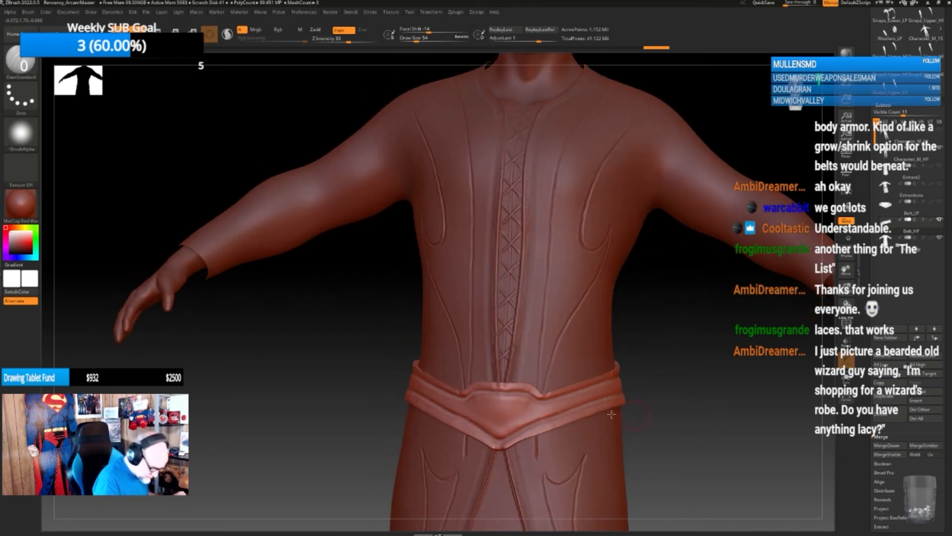
{"action": "left_click_drag", "start_coordinate": [524, 409], "coordinate": [509, 427], "text": "ctrl"}
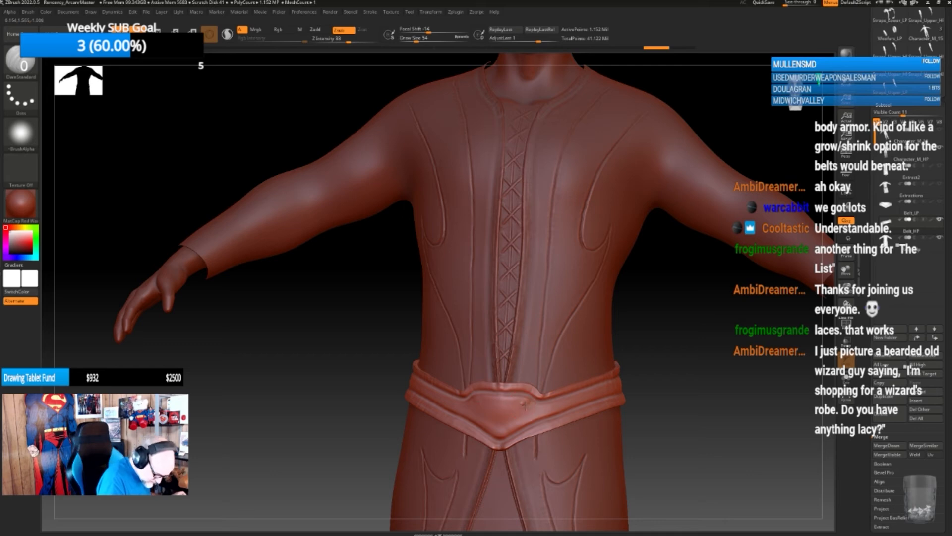
{"action": "mouse_move", "coordinate": [524, 404]}
{"action": "left_mouse_down"}
{"action": "mouse_move", "coordinate": [501, 433]}
{"action": "mouse_move", "coordinate": [495, 410]}
{"action": "mouse_move", "coordinate": [500, 416]}
{"action": "left_mouse_up"}
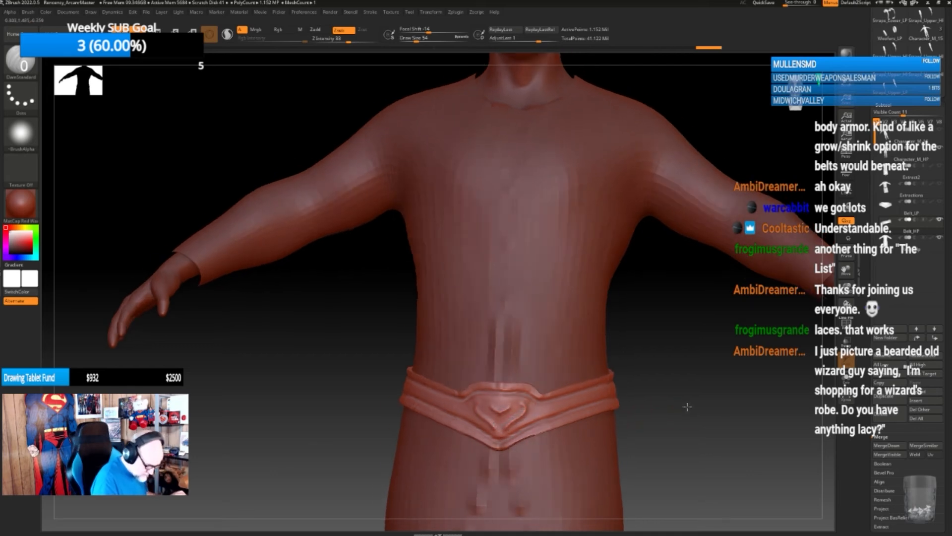
- Carve a groove along the front belt strap beside the buckle, undoing the first stroke and drawing it again
{"action": "left_click_drag", "start_coordinate": [689, 411], "coordinate": [650, 415]}
{"action": "key", "text": "ctrl"}
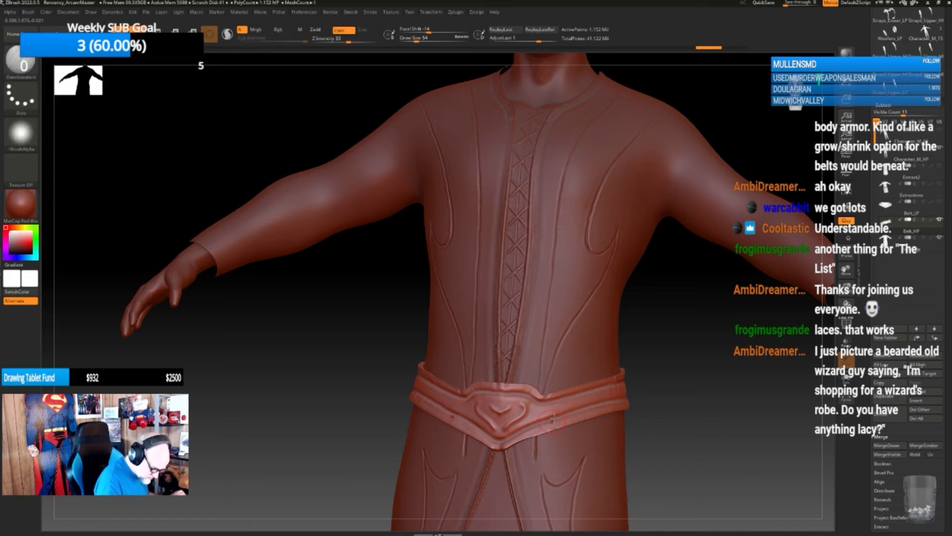
{"action": "left_click_drag", "start_coordinate": [534, 417], "coordinate": [597, 396]}
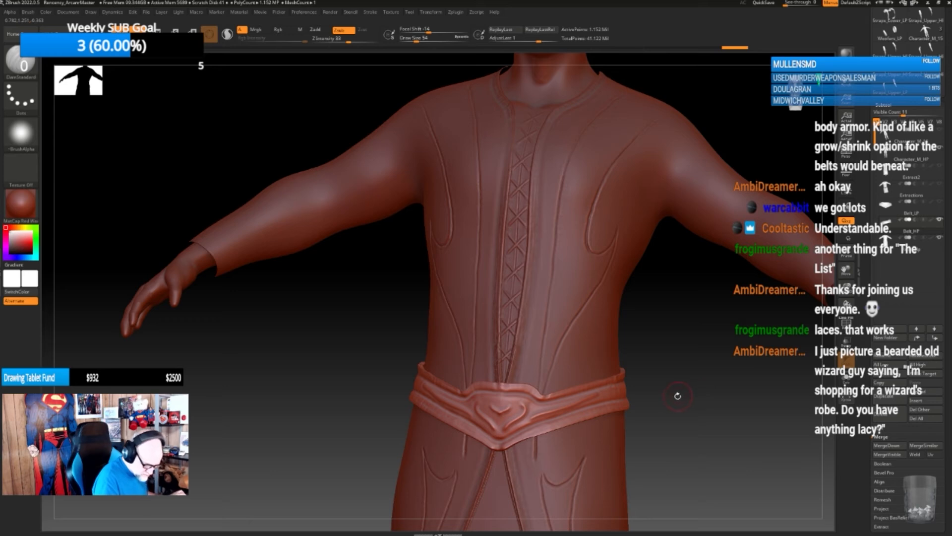
{"action": "key", "text": "ctrl+z"}
{"action": "left_click_drag", "start_coordinate": [674, 399], "coordinate": [655, 411]}
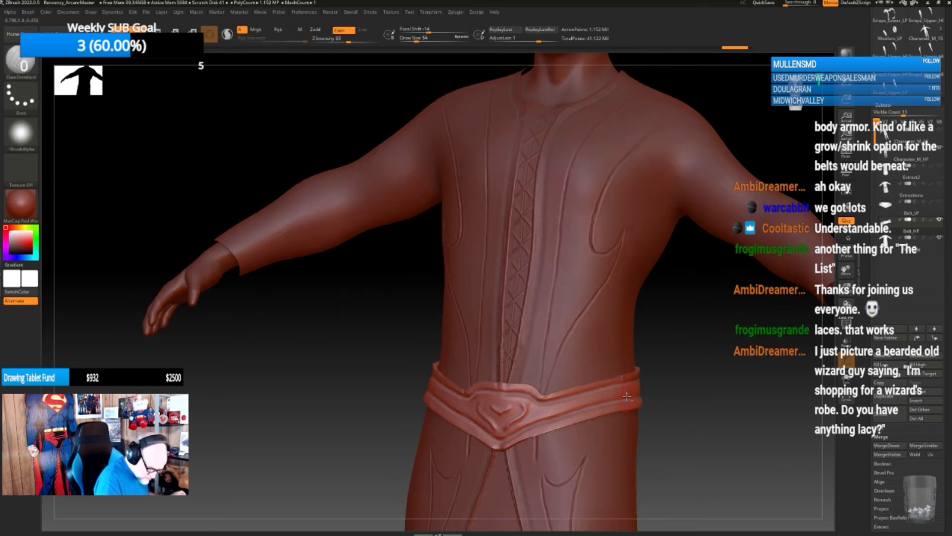
{"action": "left_click_drag", "start_coordinate": [583, 404], "coordinate": [516, 436]}
- Carve a mirrored swirling scroll ornament into the belt's back plate, undoing the first attempt and redrawing it more compactly
{"action": "mouse_move", "coordinate": [705, 398]}
{"action": "left_mouse_down"}
{"action": "mouse_move", "coordinate": [653, 428]}
{"action": "mouse_move", "coordinate": [617, 383]}
{"action": "left_mouse_up"}
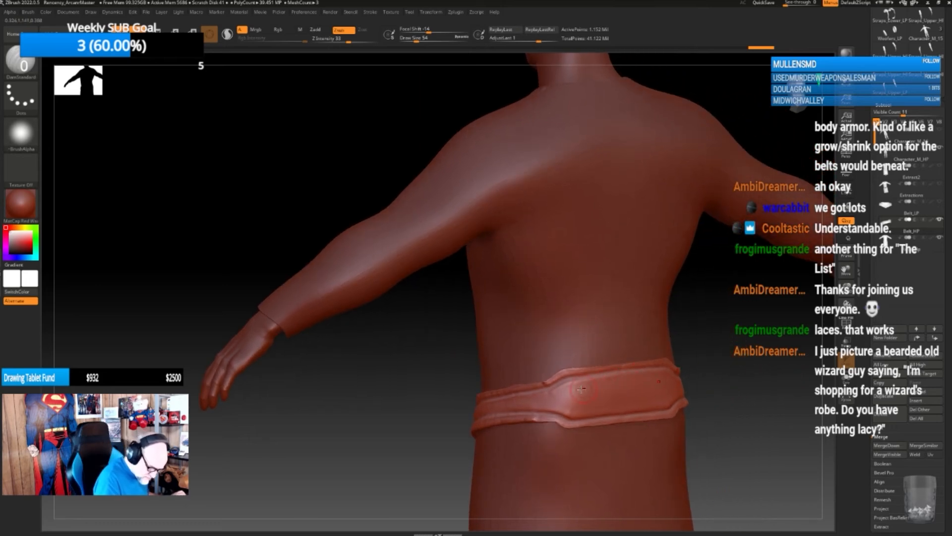
{"action": "mouse_move", "coordinate": [572, 385]}
{"action": "left_mouse_down"}
{"action": "mouse_move", "coordinate": [558, 395]}
{"action": "mouse_move", "coordinate": [620, 392]}
{"action": "mouse_move", "coordinate": [589, 410]}
{"action": "mouse_move", "coordinate": [618, 409]}
{"action": "left_mouse_up"}
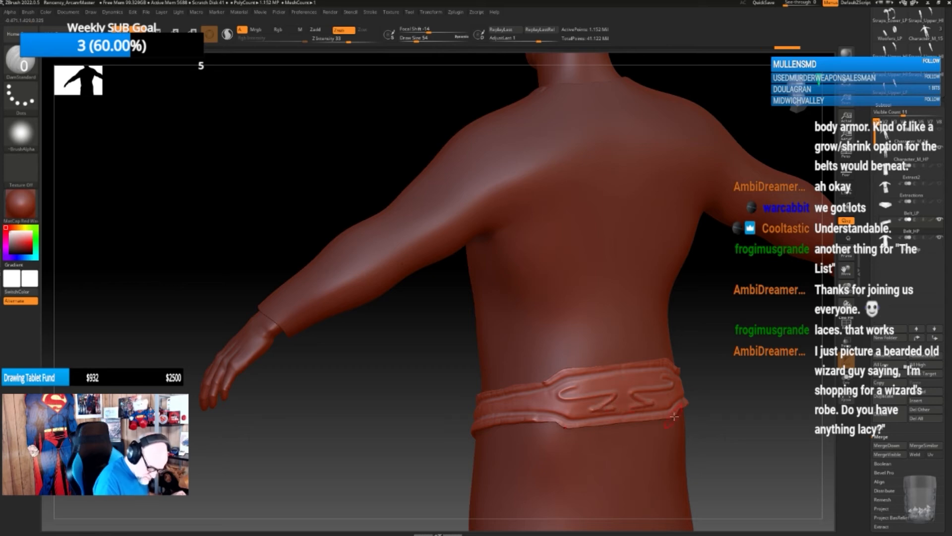
{"action": "key", "text": "ctrl+z"}
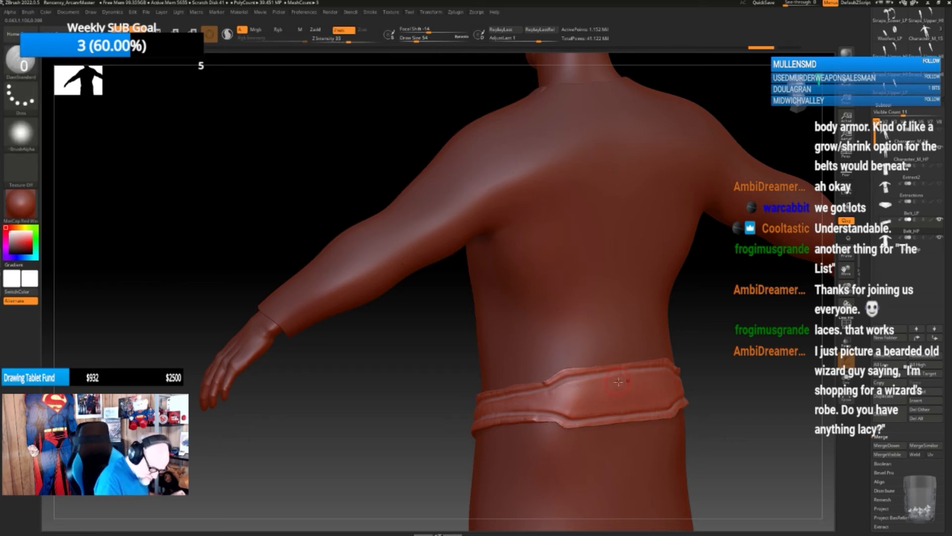
{"action": "mouse_move", "coordinate": [620, 380]}
{"action": "left_mouse_down"}
{"action": "mouse_move", "coordinate": [582, 393]}
{"action": "mouse_move", "coordinate": [617, 407]}
{"action": "mouse_move", "coordinate": [645, 398]}
{"action": "left_mouse_up"}
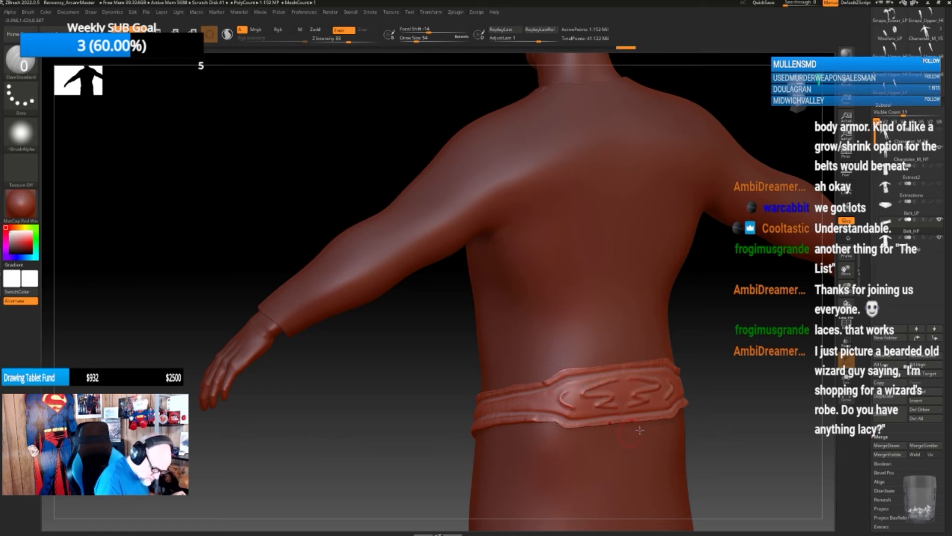
- Carve flowing grooves along the belt's side, between the front buckle and the back plate
{"action": "left_click_drag", "start_coordinate": [724, 393], "coordinate": [467, 413]}
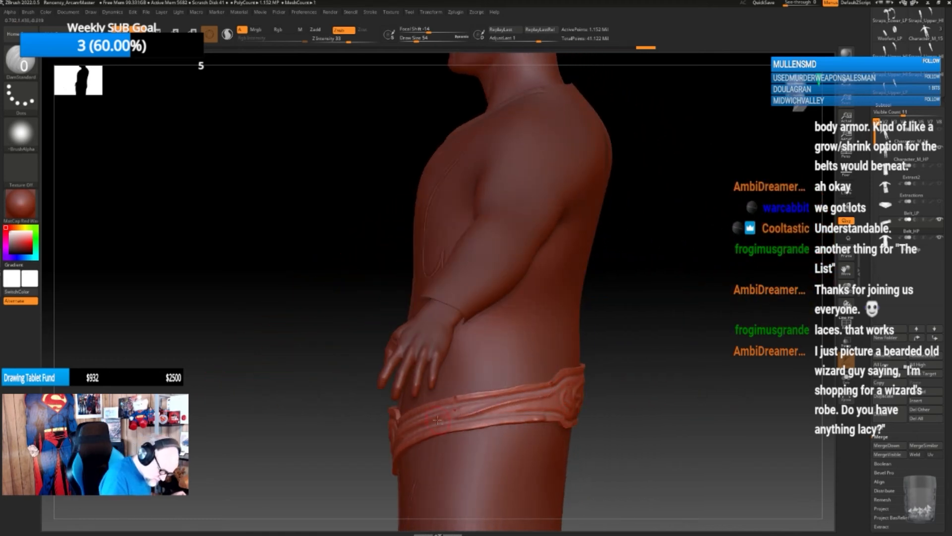
{"action": "mouse_move", "coordinate": [644, 400]}
{"action": "left_mouse_down"}
{"action": "mouse_move", "coordinate": [575, 383]}
{"action": "mouse_move", "coordinate": [440, 432]}
{"action": "left_mouse_up"}
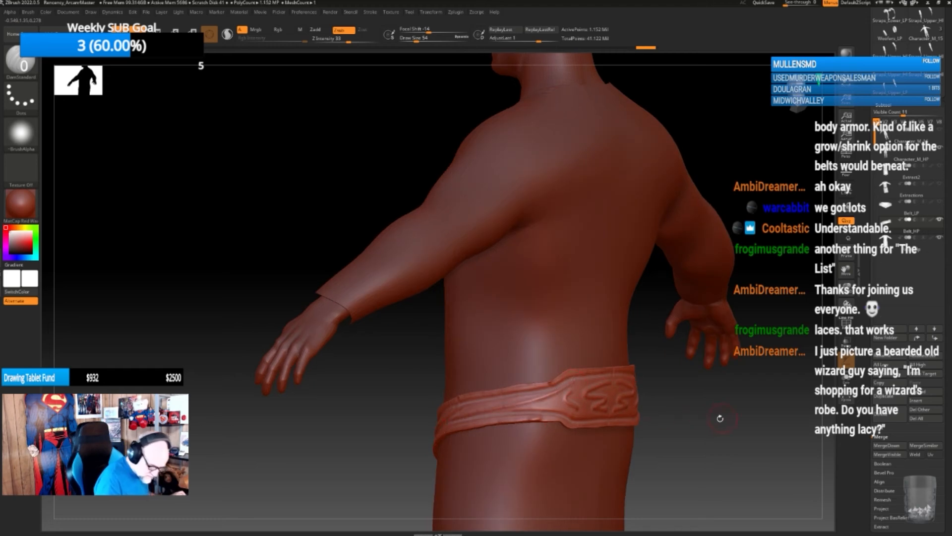
{"action": "left_click_drag", "start_coordinate": [718, 415], "coordinate": [600, 415]}
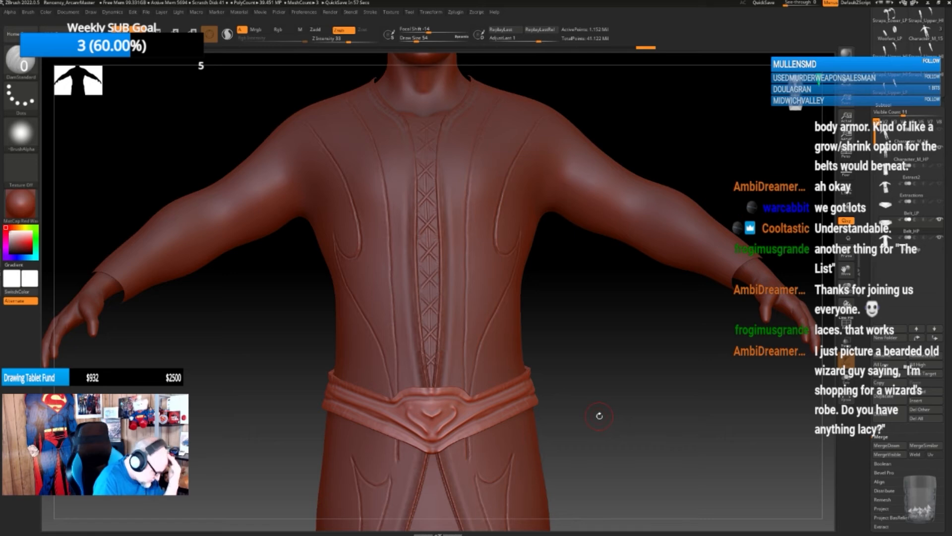
- Stamp fabric creases onto the belt's side and beside the back plate with an XMD MasterCloth brush
{"action": "key", "text": "b"}
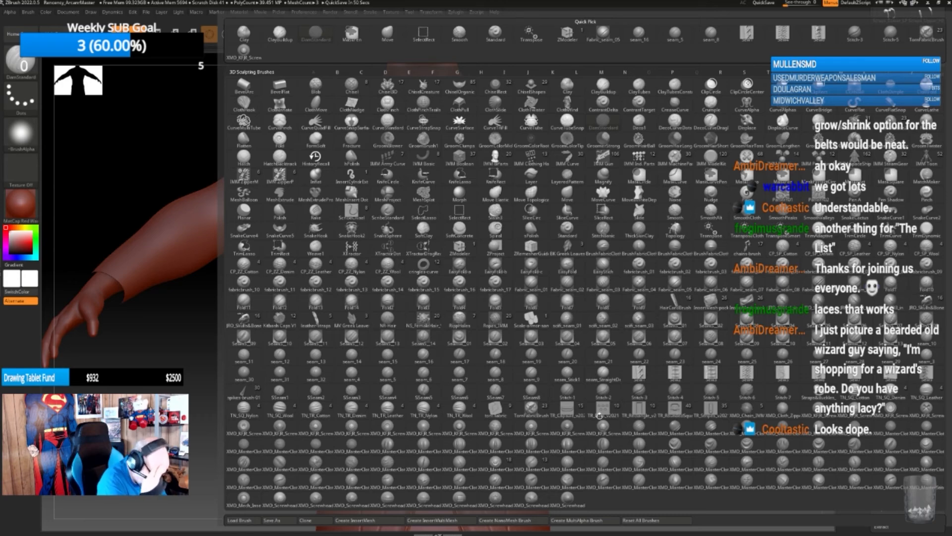
{"action": "left_click", "coordinate": [711, 462]}
{"action": "mouse_move", "coordinate": [604, 436]}
{"action": "right_mouse_down", "text": "ctrl"}
{"action": "mouse_move", "coordinate": [584, 443]}
{"action": "mouse_move", "coordinate": [458, 425]}
{"action": "right_mouse_up", "text": "ctrl"}
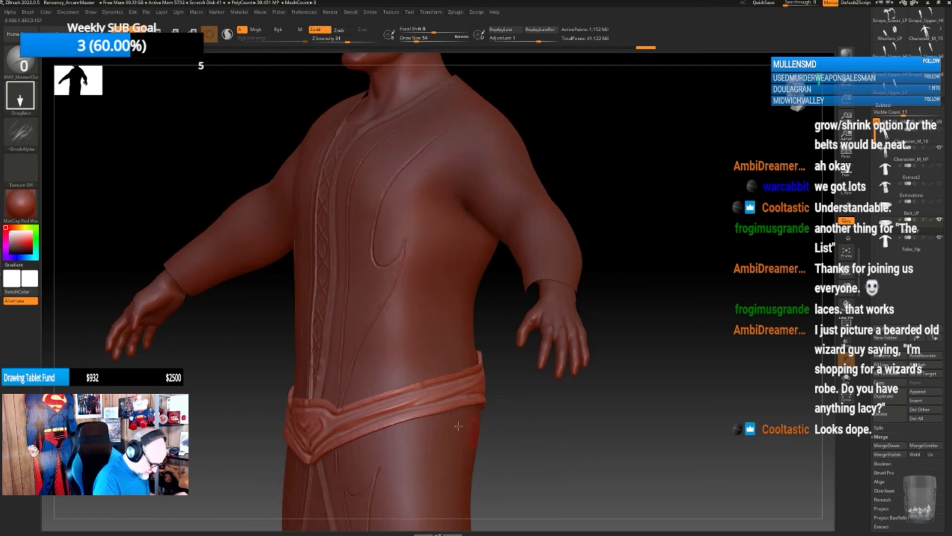
{"action": "mouse_move", "coordinate": [432, 411]}
{"action": "left_mouse_down"}
{"action": "mouse_move", "coordinate": [440, 435]}
{"action": "mouse_move", "coordinate": [489, 429]}
{"action": "left_mouse_up"}
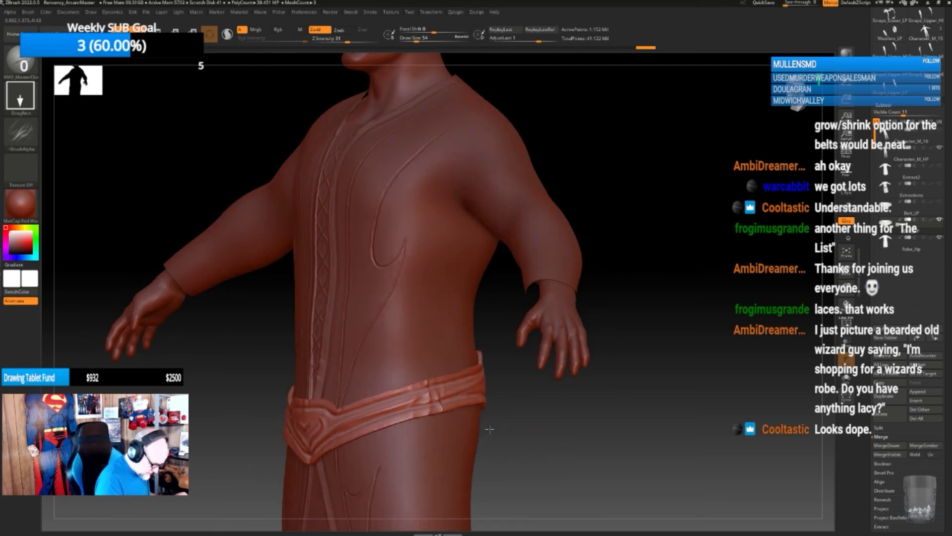
{"action": "right_click_drag", "start_coordinate": [505, 427], "coordinate": [641, 405]}
{"action": "mouse_move", "coordinate": [498, 389]}
{"action": "left_mouse_down"}
{"action": "mouse_move", "coordinate": [506, 431]}
{"action": "mouse_move", "coordinate": [524, 435]}
{"action": "left_mouse_up"}
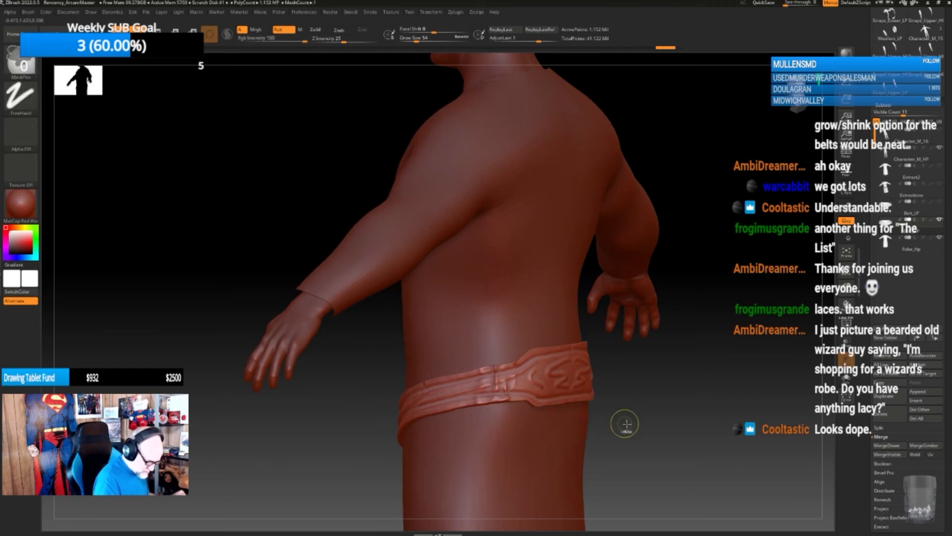
- Switch to the XMD MasterCloth brush with vertical folds, lower its Z Intensity to 23 and stamp subtle folds onto the belt's side
{"action": "right_click_drag", "start_coordinate": [629, 420], "coordinate": [686, 411]}
{"action": "key", "text": "b"}
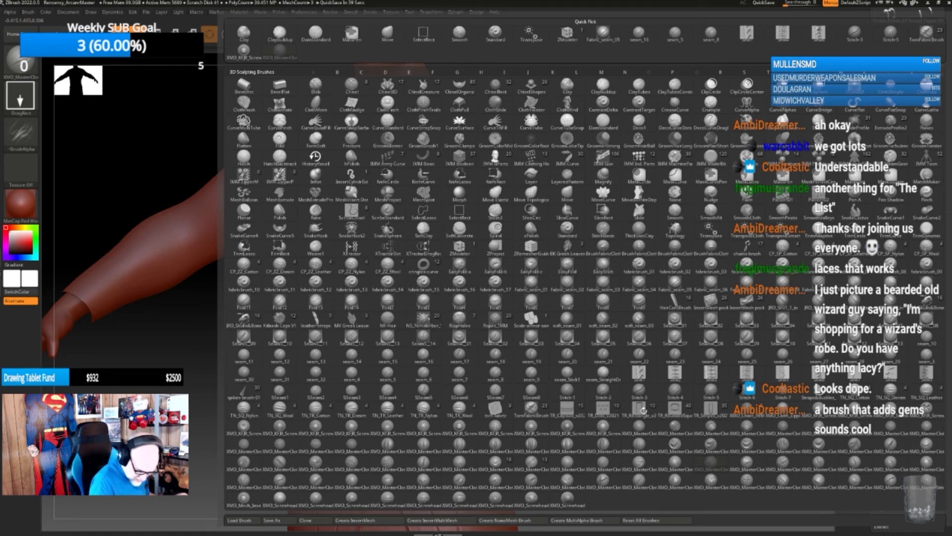
{"action": "left_click", "coordinate": [463, 446]}
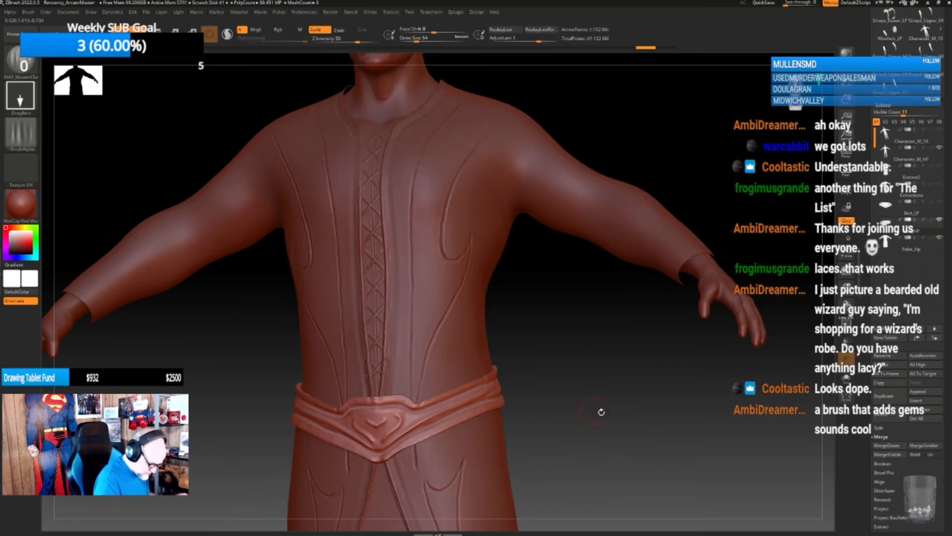
{"action": "right_click_drag", "start_coordinate": [602, 410], "coordinate": [438, 398]}
{"action": "left_click_drag", "start_coordinate": [441, 398], "coordinate": [462, 499]}
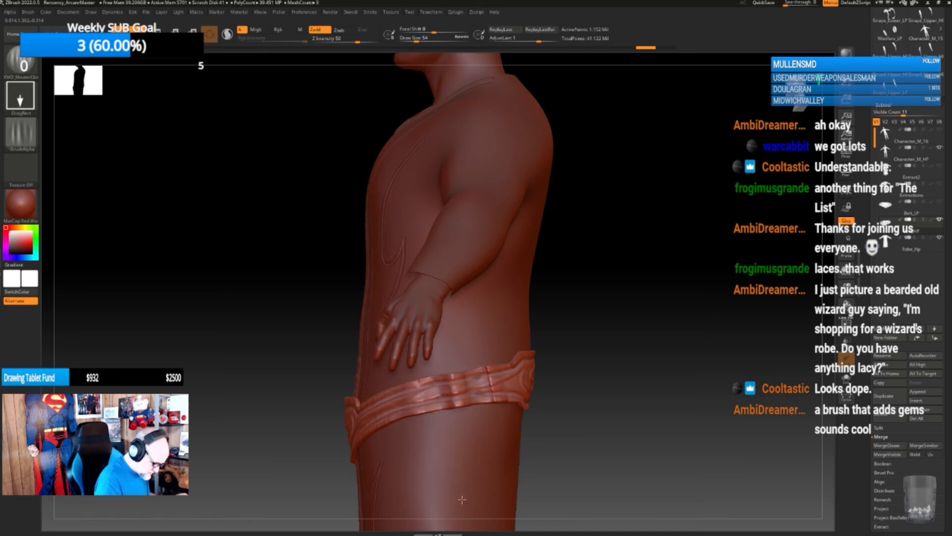
{"action": "key", "text": "ctrl+z"}
{"action": "key", "text": "space"}
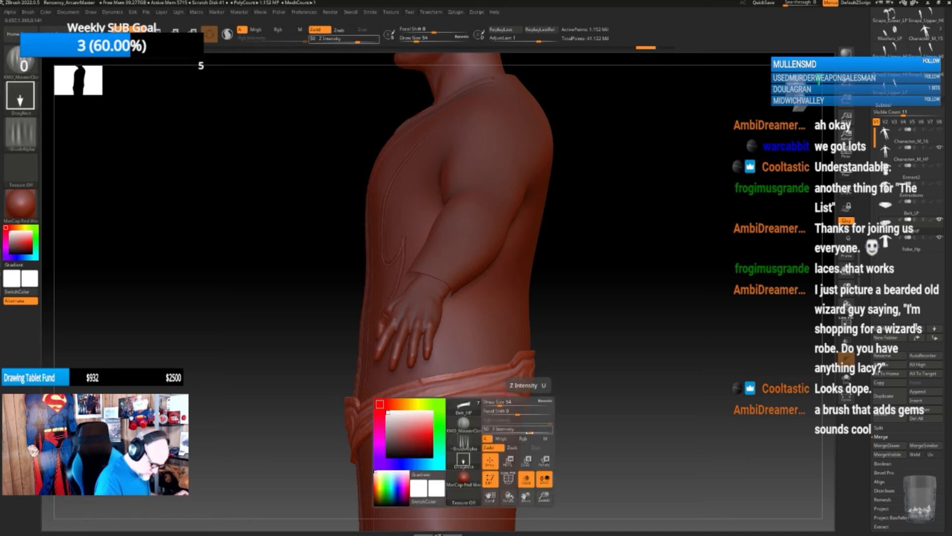
{"action": "left_click", "coordinate": [516, 430]}
{"action": "left_click_drag", "start_coordinate": [456, 449], "coordinate": [463, 470]}
- Stamp subtle folds onto the front strap near the buckle and onto the belt's back plate
{"action": "left_click_drag", "start_coordinate": [577, 397], "coordinate": [431, 441]}
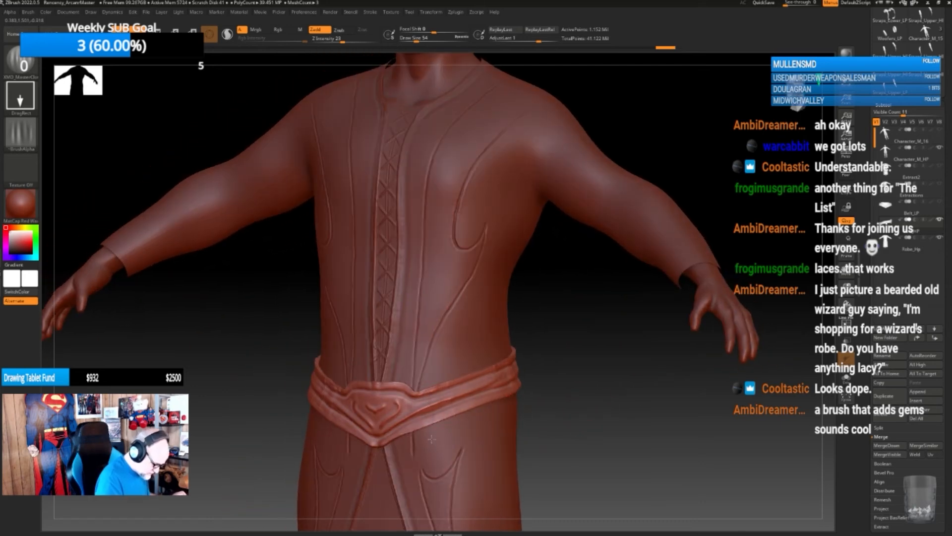
{"action": "left_click_drag", "start_coordinate": [425, 425], "coordinate": [460, 449]}
{"action": "left_click_drag", "start_coordinate": [549, 406], "coordinate": [587, 398]}
{"action": "mouse_move", "coordinate": [397, 411]}
{"action": "left_mouse_down"}
{"action": "mouse_move", "coordinate": [541, 404]}
{"action": "mouse_move", "coordinate": [470, 398]}
{"action": "left_mouse_up"}
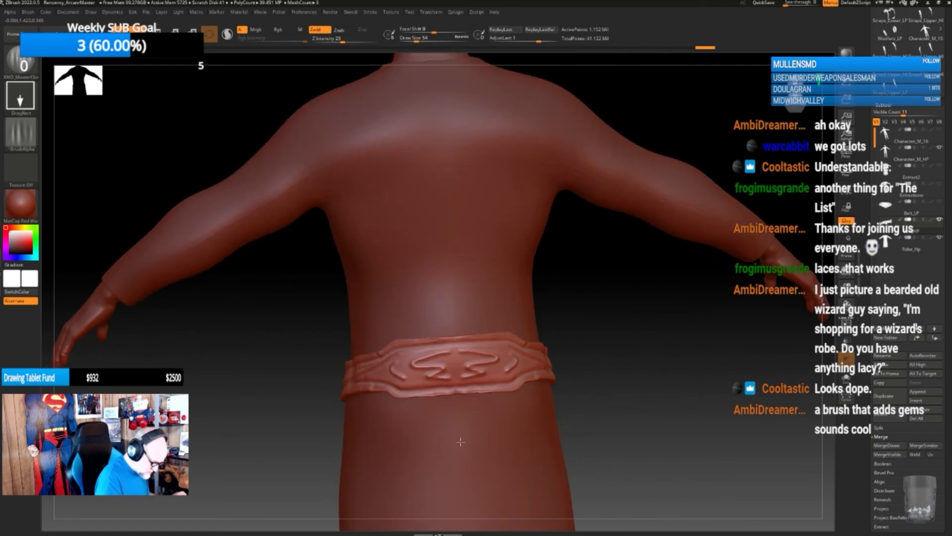
{"action": "left_click_drag", "start_coordinate": [461, 451], "coordinate": [462, 453]}
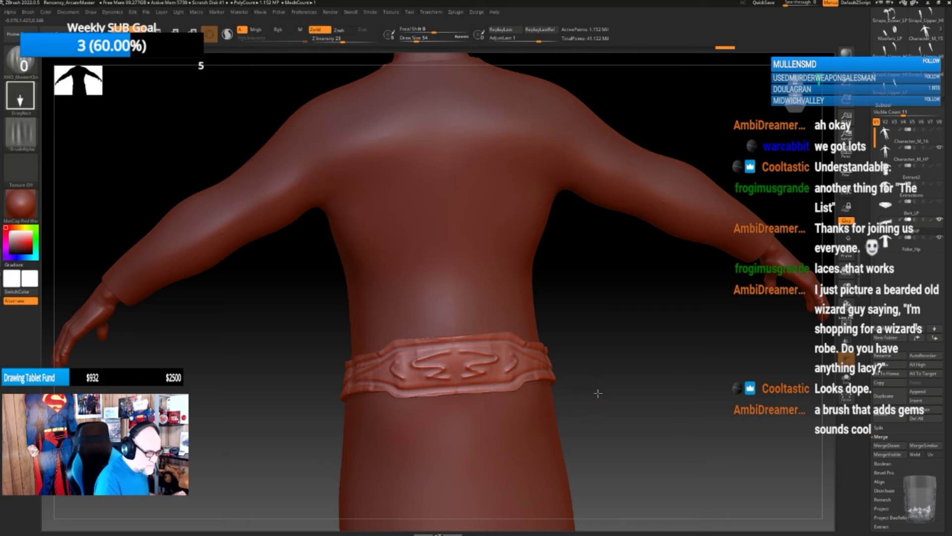
- Choose the triangular gem from the gemstones insert brush and try to insert it on the front belt buckle
{"action": "left_click_drag", "start_coordinate": [596, 395], "coordinate": [606, 368]}
{"action": "left_click_drag", "start_coordinate": [616, 409], "coordinate": [590, 394]}
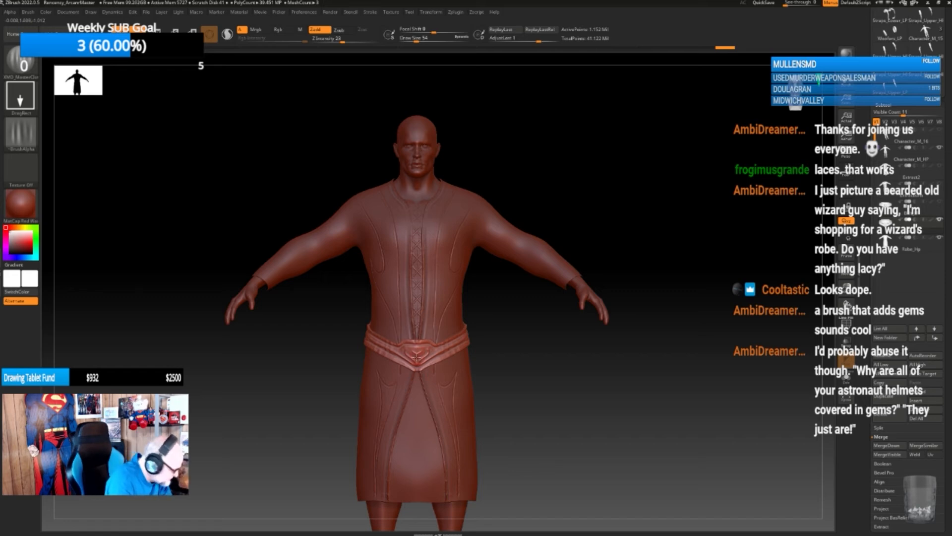
{"action": "key", "text": "b"}
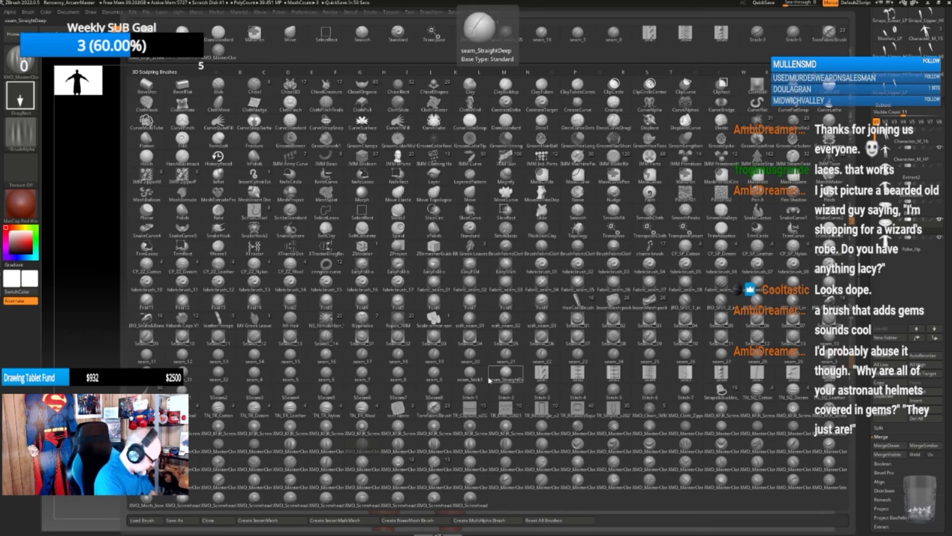
{"action": "left_click", "coordinate": [489, 379]}
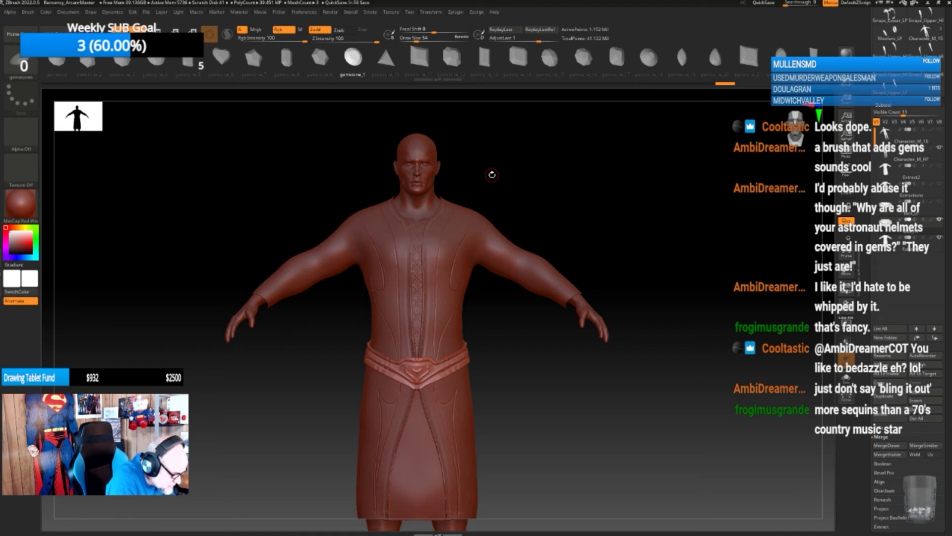
{"action": "left_click", "coordinate": [387, 62]}
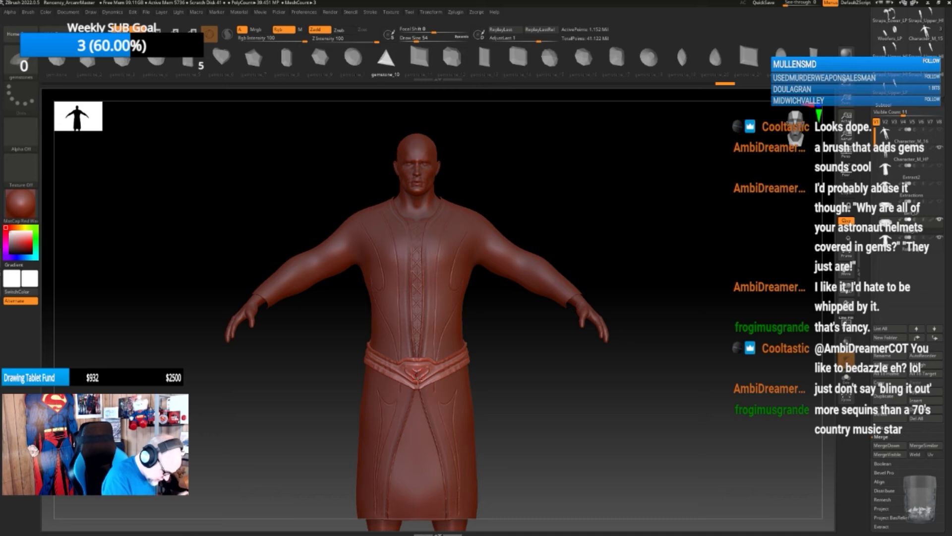
{"action": "left_click", "coordinate": [418, 386]}
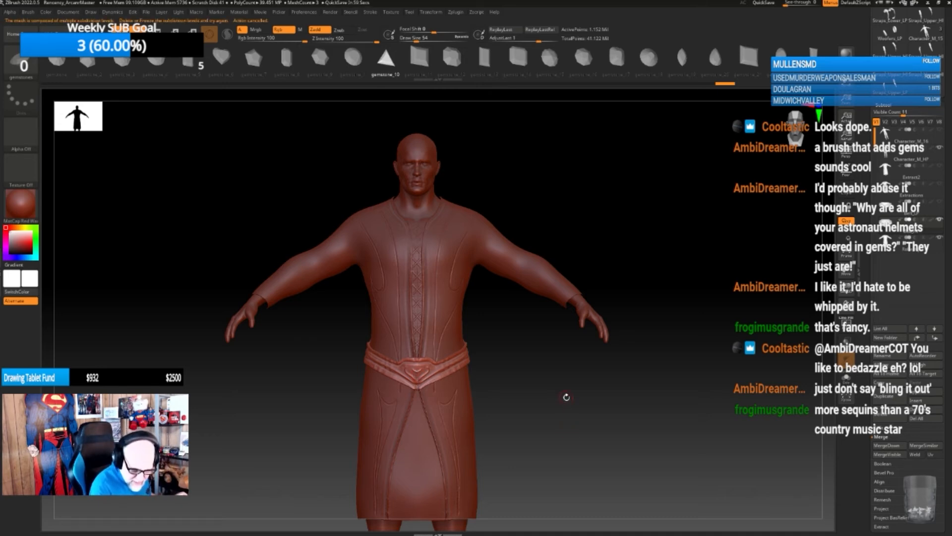
- Clear the high-poly belt's subdivision levels so that gem meshes can be inserted into it
{"action": "left_click", "coordinate": [884, 105]}
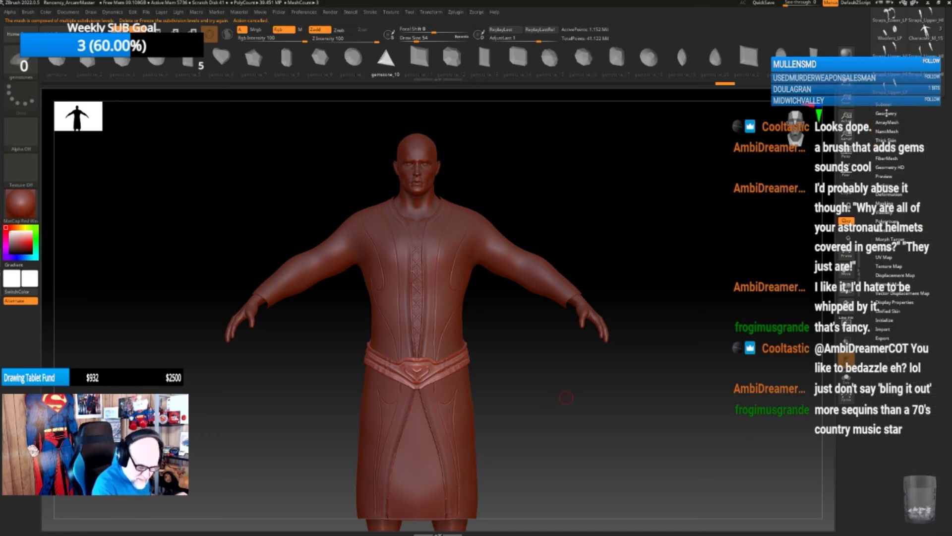
{"action": "left_click", "coordinate": [886, 114]}
{"action": "left_click", "coordinate": [885, 105]}
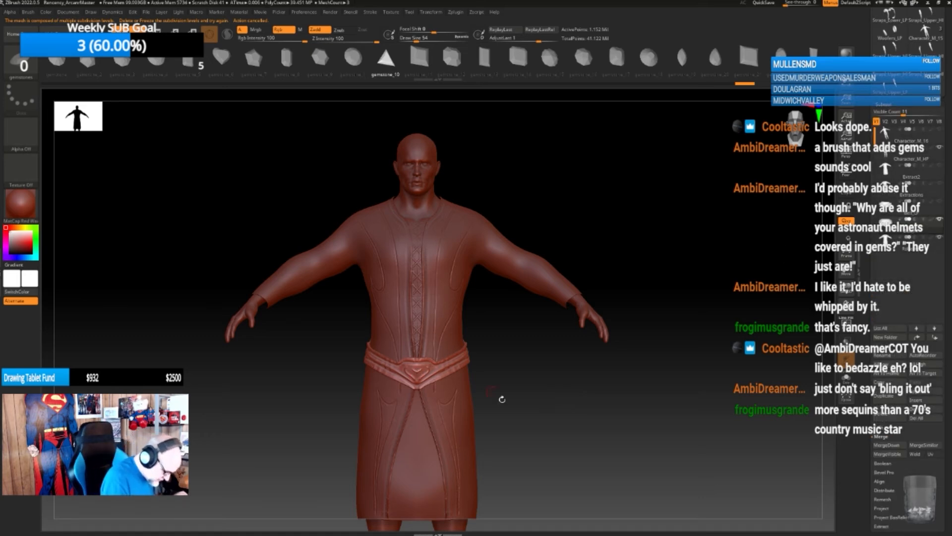
- Insert the small triangular gem at the lower point of the front buckle and move it back towards the belt surface
{"action": "left_click_drag", "start_coordinate": [520, 402], "coordinate": [534, 446], "text": "alt"}
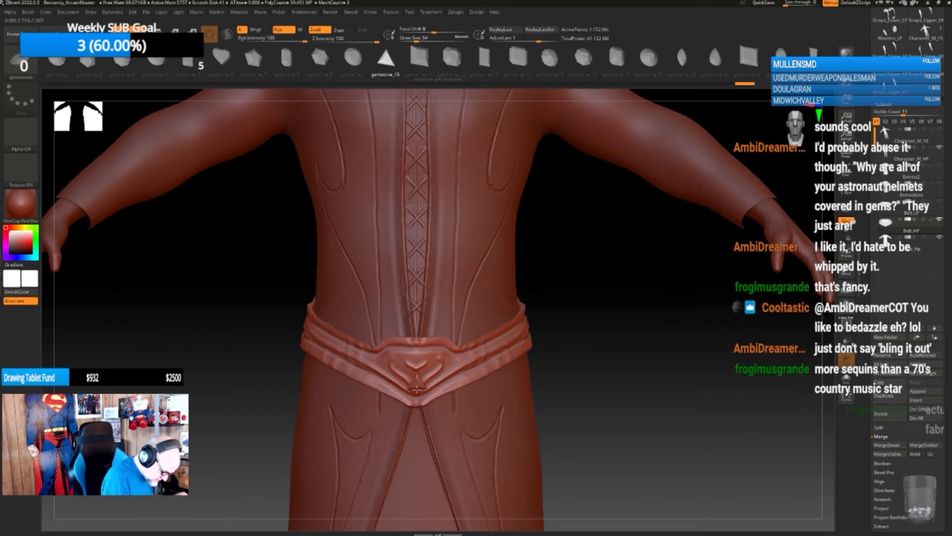
{"action": "left_click", "coordinate": [416, 381]}
{"action": "left_click_drag", "start_coordinate": [594, 387], "coordinate": [612, 382]}
{"action": "key", "text": "w"}
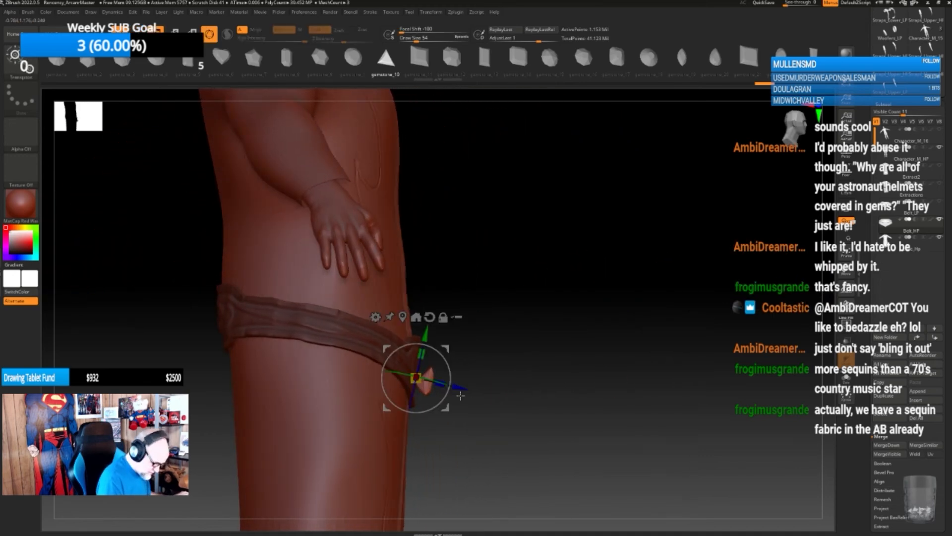
{"action": "left_click_drag", "start_coordinate": [458, 385], "coordinate": [449, 382]}
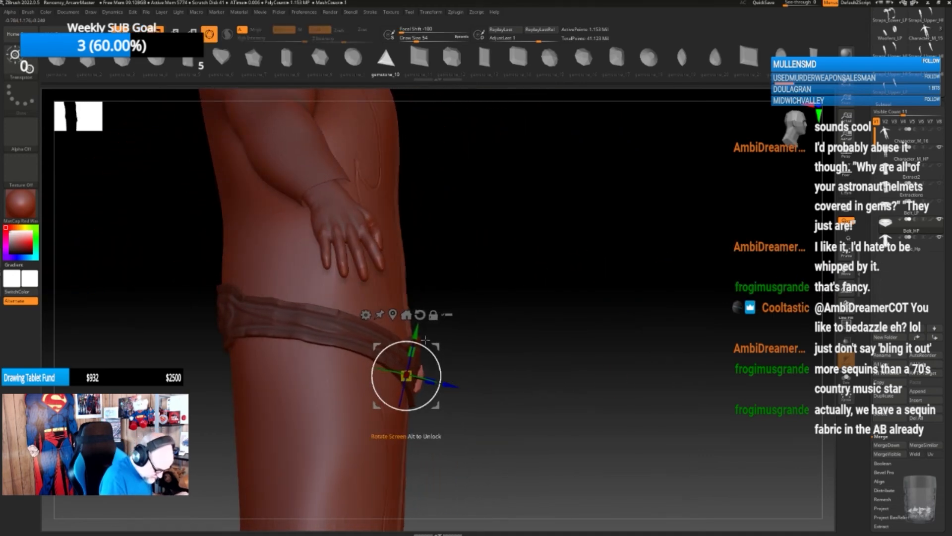
- Rotate and shift the triangular gem so it sits upright and seated in the front buckle, matching the belt's surface
{"action": "left_click_drag", "start_coordinate": [417, 331], "coordinate": [418, 324]}
{"action": "left_click_drag", "start_coordinate": [519, 357], "coordinate": [478, 350]}
{"action": "left_click_drag", "start_coordinate": [413, 326], "coordinate": [414, 320]}
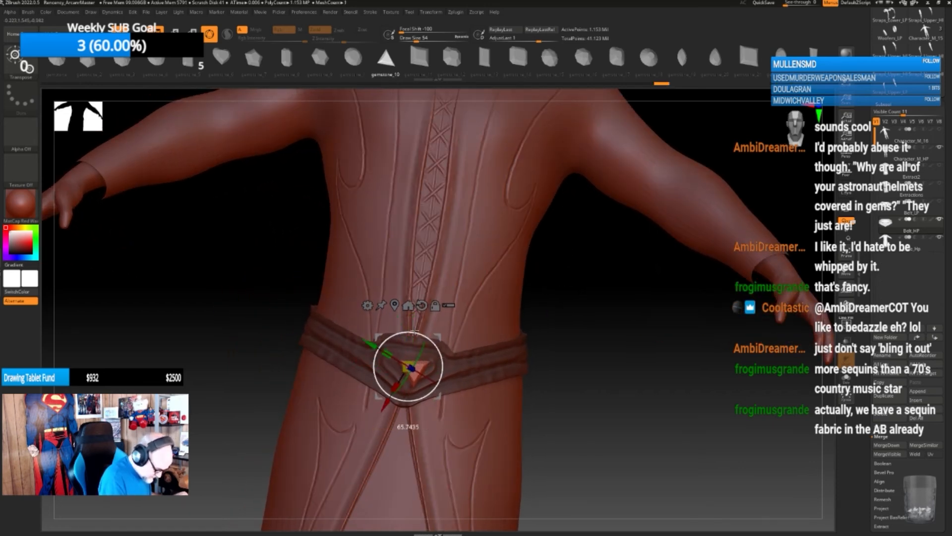
{"action": "left_click_drag", "start_coordinate": [419, 333], "coordinate": [433, 334]}
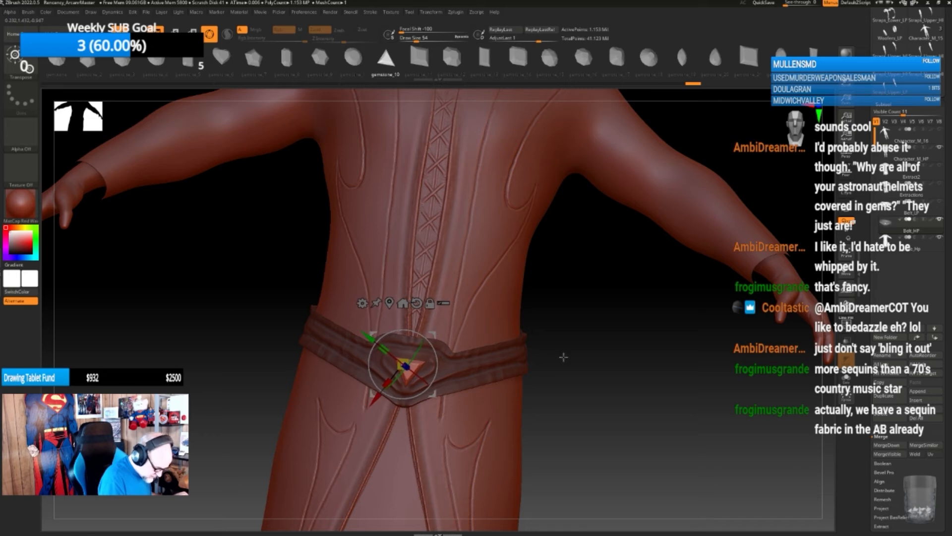
{"action": "left_click_drag", "start_coordinate": [561, 353], "coordinate": [602, 361]}
{"action": "mouse_move", "coordinate": [452, 368]}
{"action": "left_mouse_down"}
{"action": "mouse_move", "coordinate": [436, 353]}
{"action": "mouse_move", "coordinate": [447, 364]}
{"action": "left_mouse_up"}
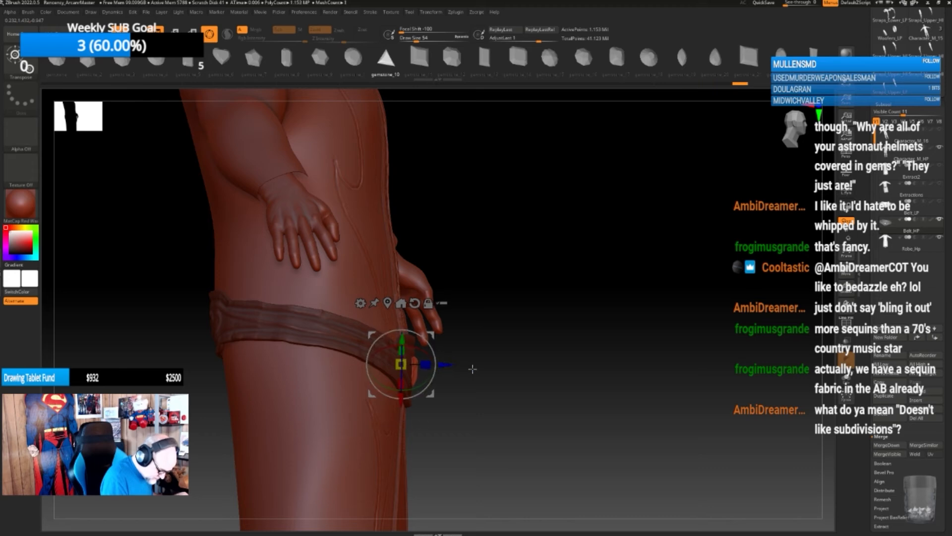
{"action": "left_click", "coordinate": [387, 302]}
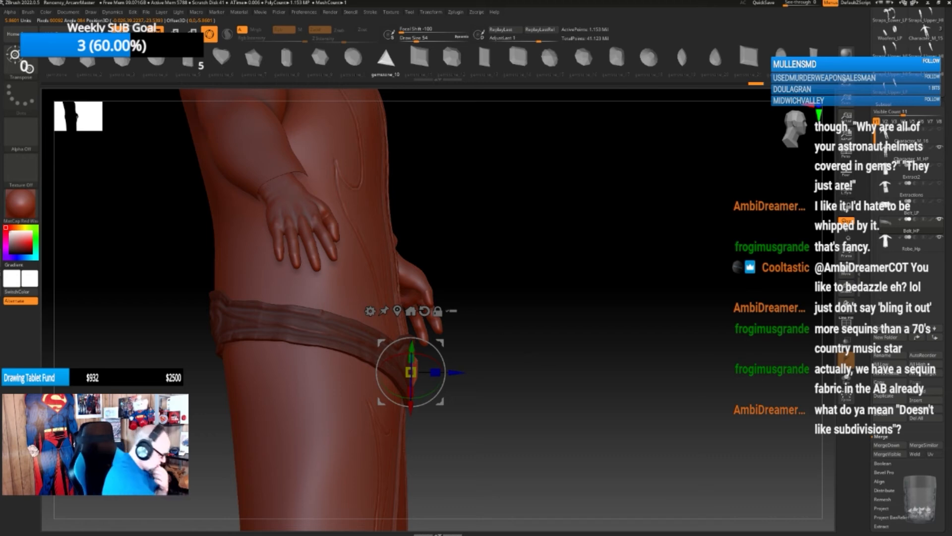
{"action": "key", "text": "q"}
- Examine the gem and belt on the whole figure from the front and at an angle
{"action": "left_click_drag", "start_coordinate": [603, 382], "coordinate": [606, 257]}
{"action": "mouse_move", "coordinate": [556, 418]}
{"action": "left_mouse_down"}
{"action": "mouse_move", "coordinate": [570, 412]}
{"action": "mouse_move", "coordinate": [555, 406]}
{"action": "left_mouse_up"}
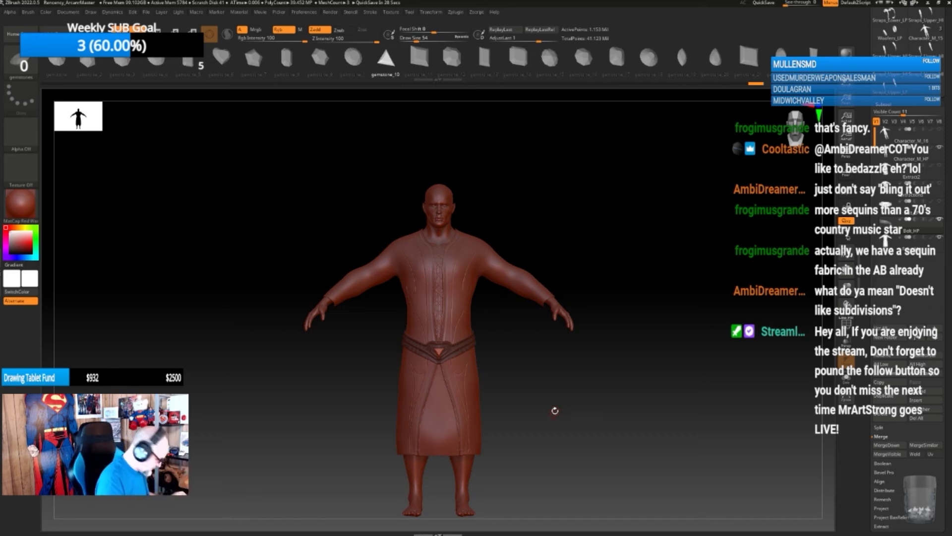
{"action": "left_click_drag", "start_coordinate": [555, 410], "coordinate": [602, 351], "text": "alt"}
{"action": "mouse_move", "coordinate": [600, 398]}
{"action": "left_mouse_down"}
{"action": "mouse_move", "coordinate": [597, 405]}
{"action": "mouse_move", "coordinate": [636, 398]}
{"action": "mouse_move", "coordinate": [596, 396]}
{"action": "left_mouse_up"}
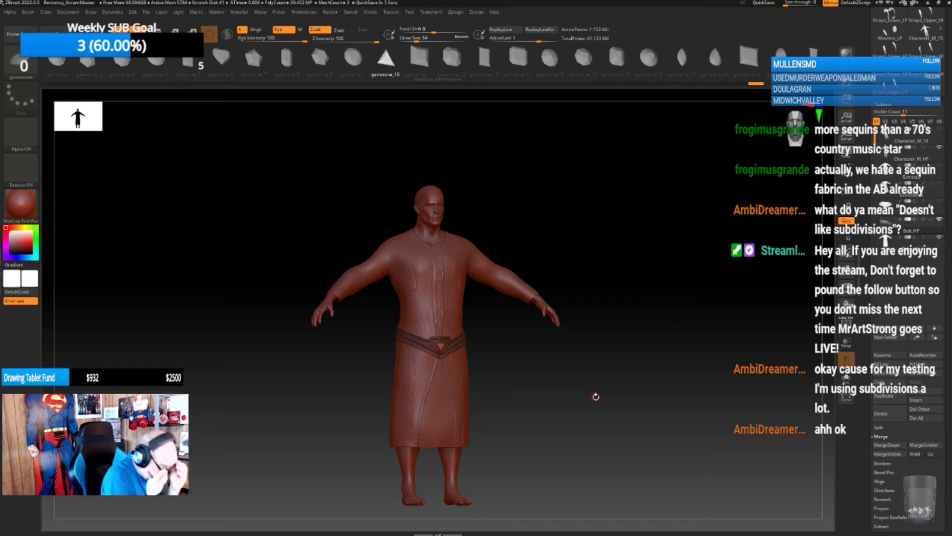
{"action": "left_click_drag", "start_coordinate": [540, 399], "coordinate": [550, 440], "text": "alt"}
{"action": "mouse_move", "coordinate": [559, 378]}
{"action": "left_mouse_down", "text": "alt"}
{"action": "mouse_move", "coordinate": [568, 400]}
{"action": "mouse_move", "coordinate": [555, 398]}
{"action": "mouse_move", "coordinate": [582, 396]}
{"action": "mouse_move", "coordinate": [580, 370]}
{"action": "mouse_move", "coordinate": [575, 396]}
{"action": "mouse_move", "coordinate": [536, 393]}
{"action": "mouse_move", "coordinate": [621, 389]}
{"action": "mouse_move", "coordinate": [567, 406]}
{"action": "mouse_move", "coordinate": [573, 388]}
{"action": "left_mouse_up", "text": "alt"}
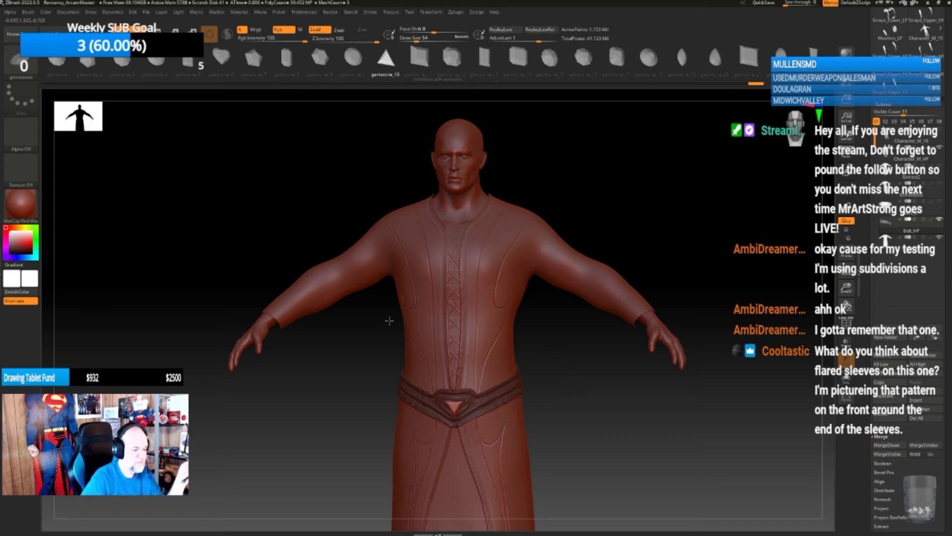
{"action": "mouse_move", "coordinate": [898, 225]}
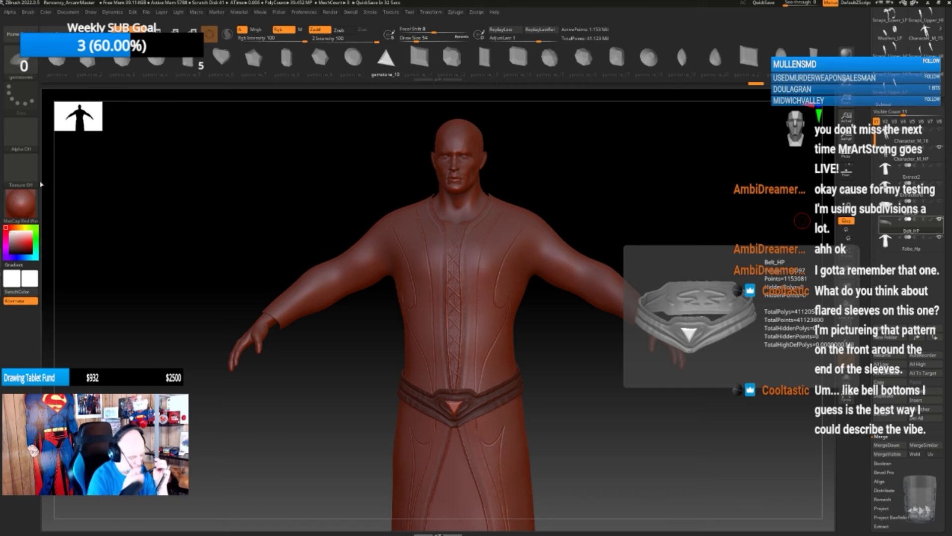
{"action": "left_click_drag", "start_coordinate": [661, 427], "coordinate": [674, 415]}
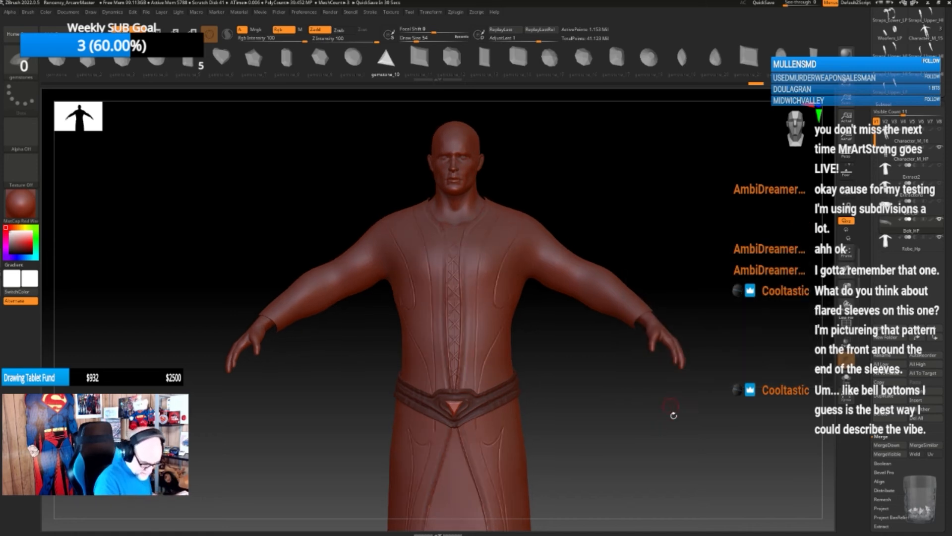
- Make the high-poly robe active and check it three subdivision levels lower before returning it to the highest level
{"action": "left_click", "coordinate": [927, 247]}
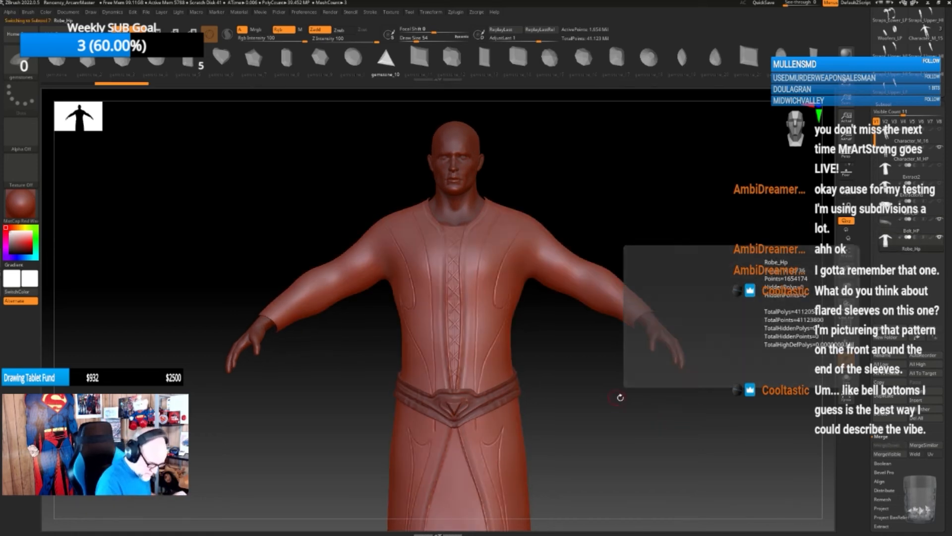
{"action": "left_click_drag", "start_coordinate": [604, 418], "coordinate": [608, 406], "text": "alt"}
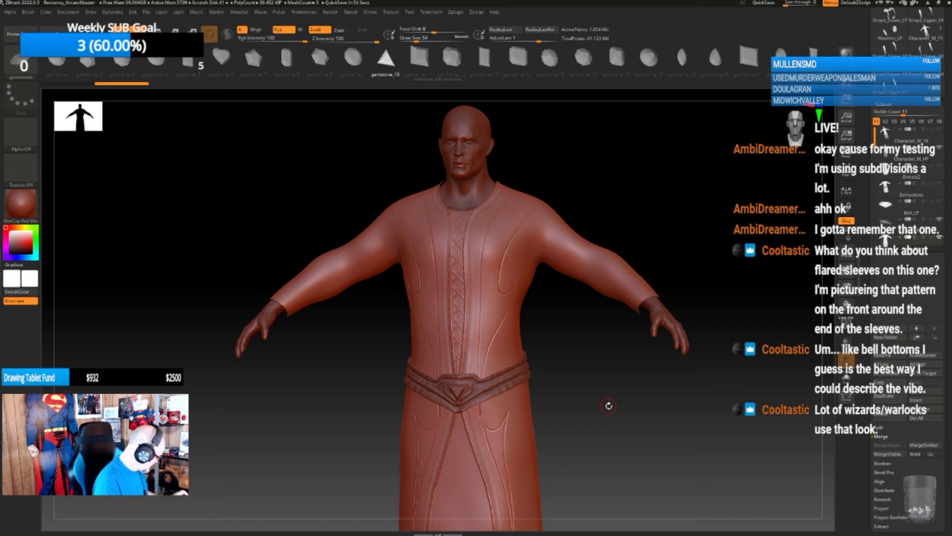
{"action": "key", "text": "shift+d"}
{"action": "key", "text": "shift+d"}
{"action": "key", "text": "shift+d"}
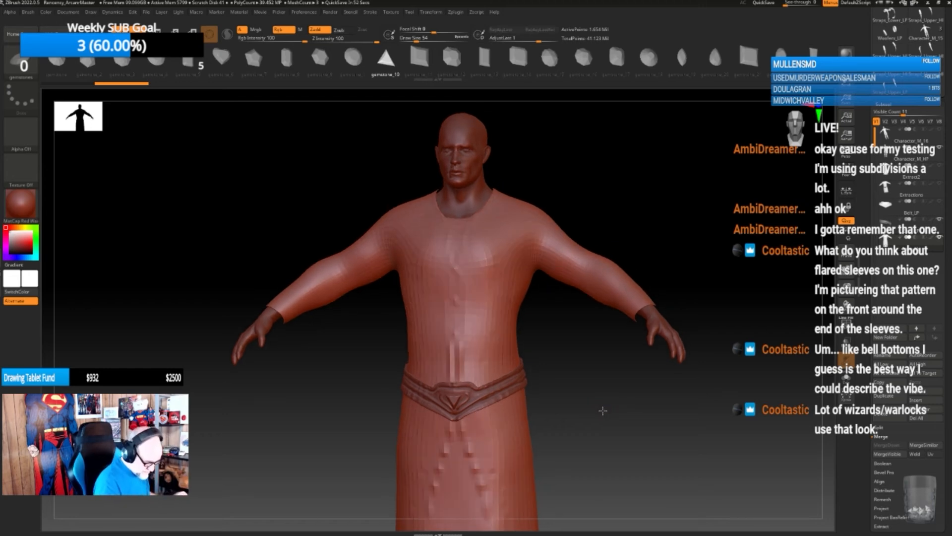
{"action": "key", "text": "d"}
{"action": "key", "text": "d"}
{"action": "key", "text": "d"}
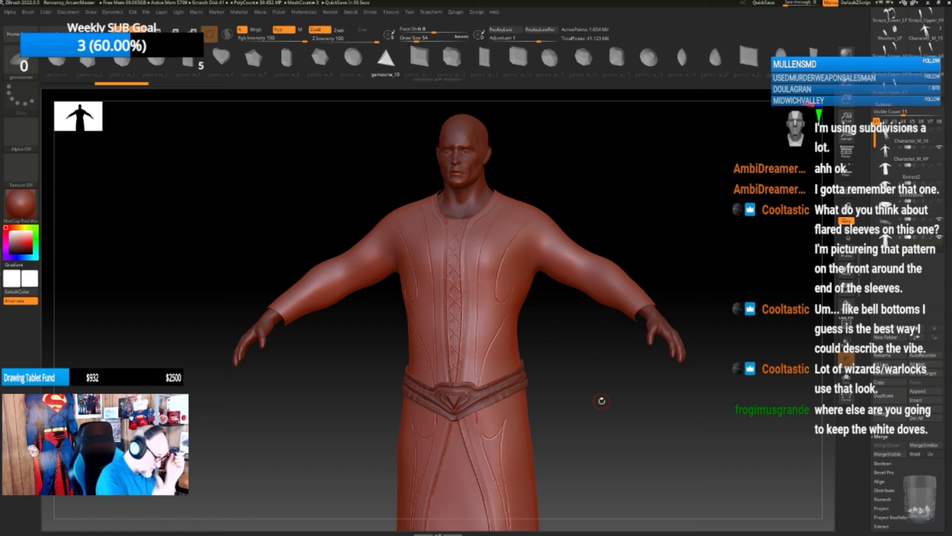
- Choose the DamStandard brush and reduce its draw size to 26 for carving the back of the robe
{"action": "mouse_move", "coordinate": [574, 386]}
{"action": "left_mouse_down", "text": "alt"}
{"action": "mouse_move", "coordinate": [582, 414]}
{"action": "mouse_move", "coordinate": [618, 324]}
{"action": "mouse_move", "coordinate": [595, 468]}
{"action": "mouse_move", "coordinate": [591, 445]}
{"action": "left_mouse_up", "text": "alt"}
{"action": "mouse_move", "coordinate": [639, 291]}
{"action": "left_mouse_down", "text": "alt"}
{"action": "mouse_move", "coordinate": [635, 335]}
{"action": "mouse_move", "coordinate": [570, 379]}
{"action": "mouse_move", "coordinate": [516, 447]}
{"action": "mouse_move", "coordinate": [593, 387]}
{"action": "mouse_move", "coordinate": [591, 370]}
{"action": "mouse_move", "coordinate": [578, 385]}
{"action": "mouse_move", "coordinate": [533, 348]}
{"action": "mouse_move", "coordinate": [589, 370]}
{"action": "mouse_move", "coordinate": [607, 366]}
{"action": "left_mouse_up", "text": "alt"}
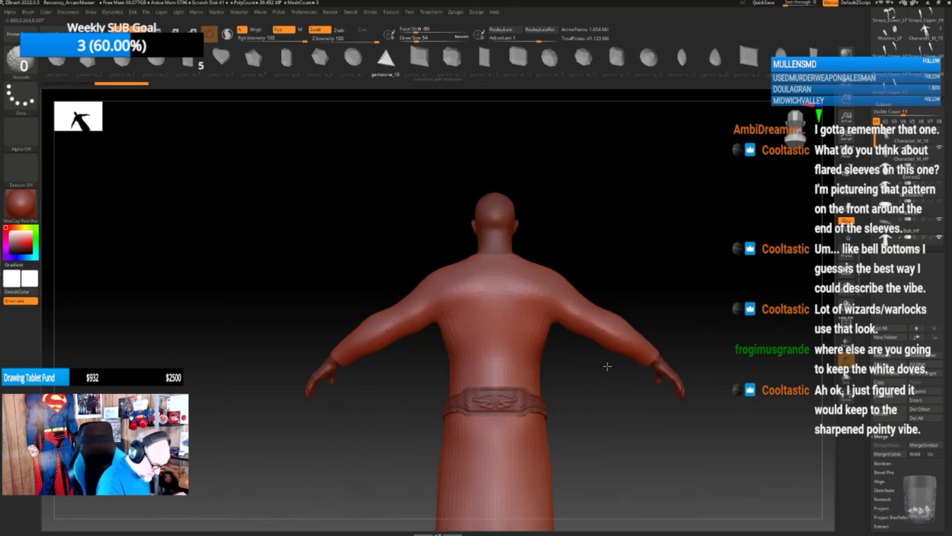
{"action": "mouse_move", "coordinate": [582, 403]}
{"action": "left_mouse_down"}
{"action": "mouse_move", "coordinate": [599, 390]}
{"action": "mouse_move", "coordinate": [571, 399]}
{"action": "mouse_move", "coordinate": [555, 379]}
{"action": "mouse_move", "coordinate": [565, 393]}
{"action": "mouse_move", "coordinate": [559, 407]}
{"action": "left_mouse_up"}
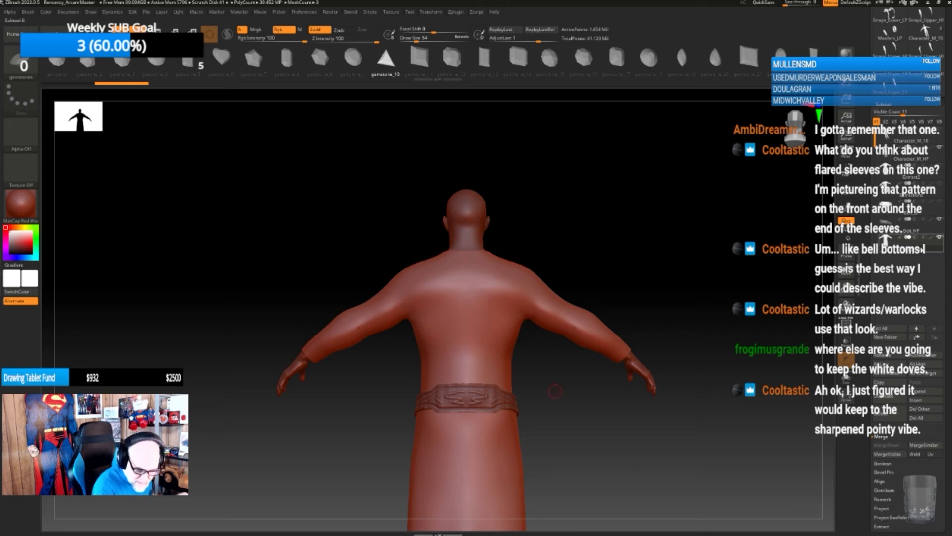
{"action": "mouse_move", "coordinate": [931, 234]}
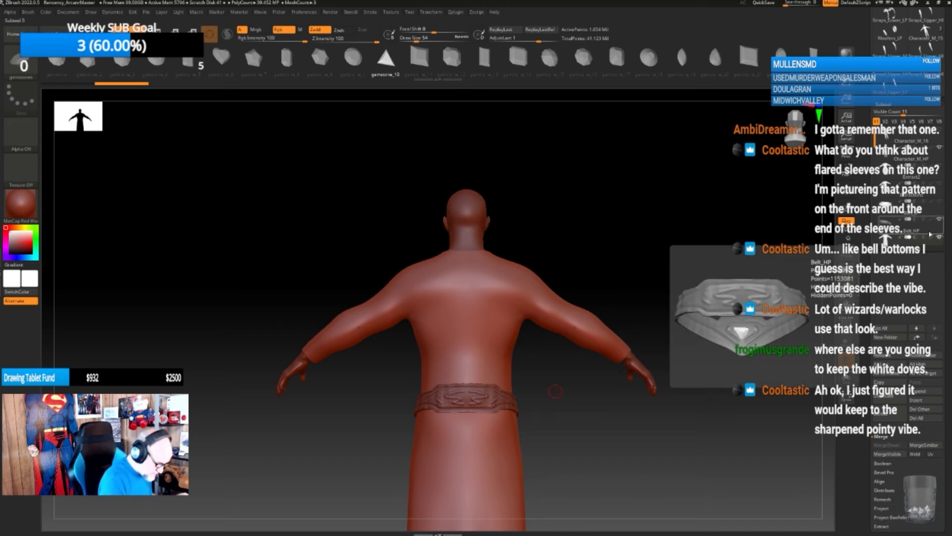
{"action": "left_click_drag", "start_coordinate": [477, 271], "coordinate": [467, 328]}
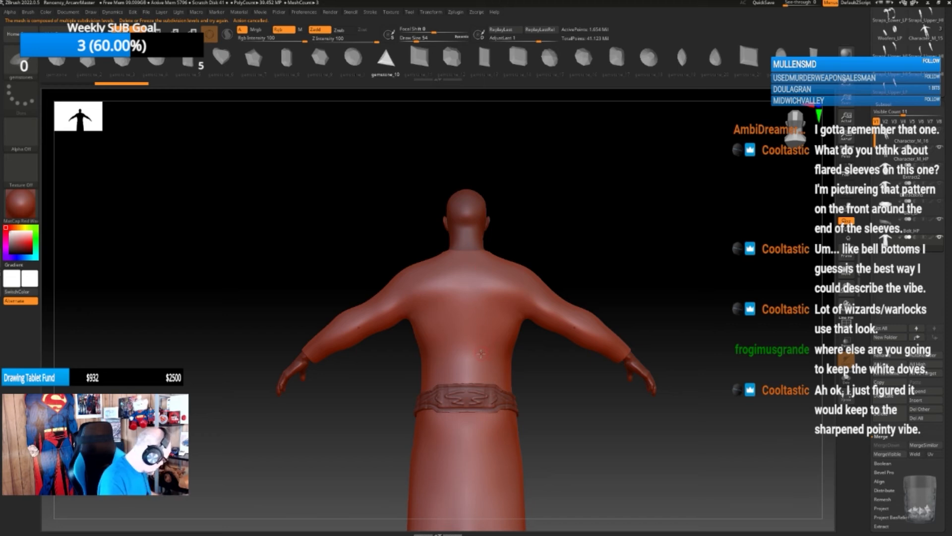
{"action": "key", "text": "b"}
{"action": "key", "text": "d"}
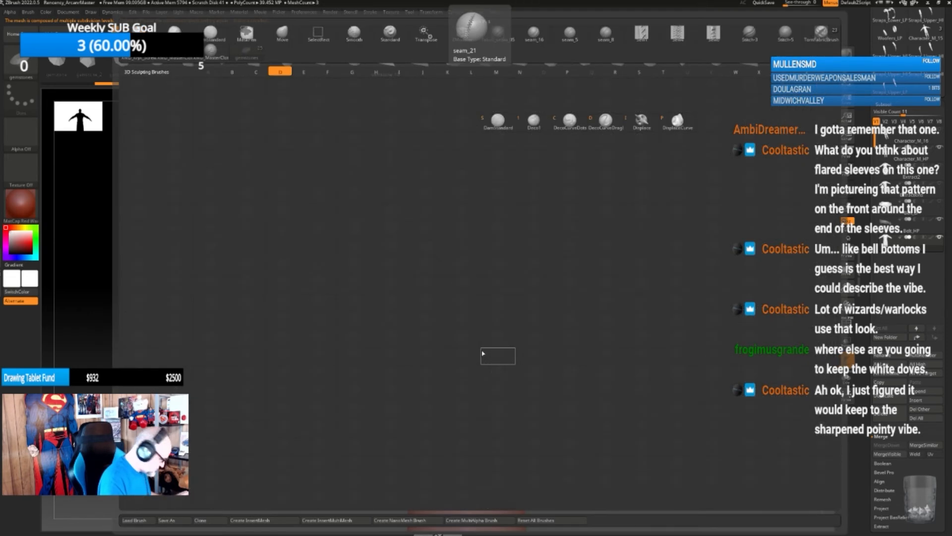
{"action": "key", "text": "s"}
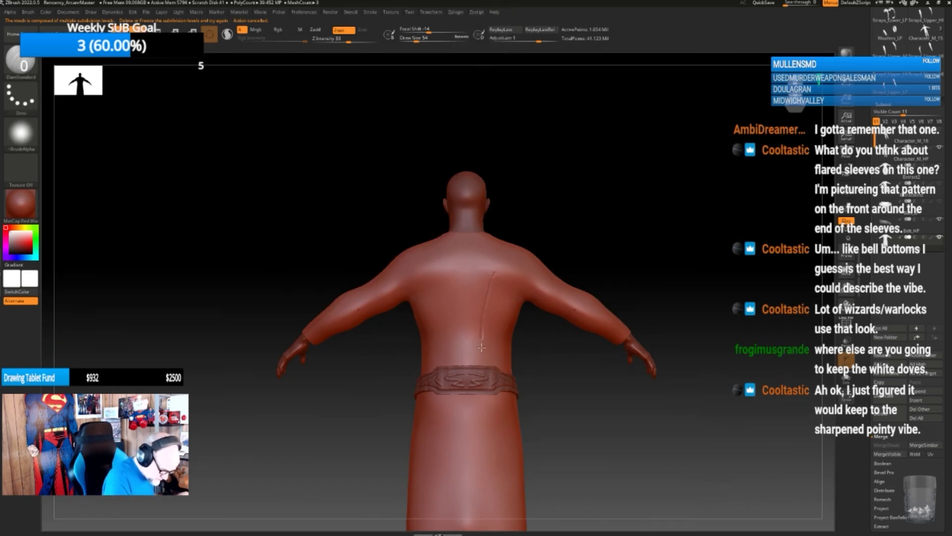
{"action": "key", "text": "ctrl+z"}
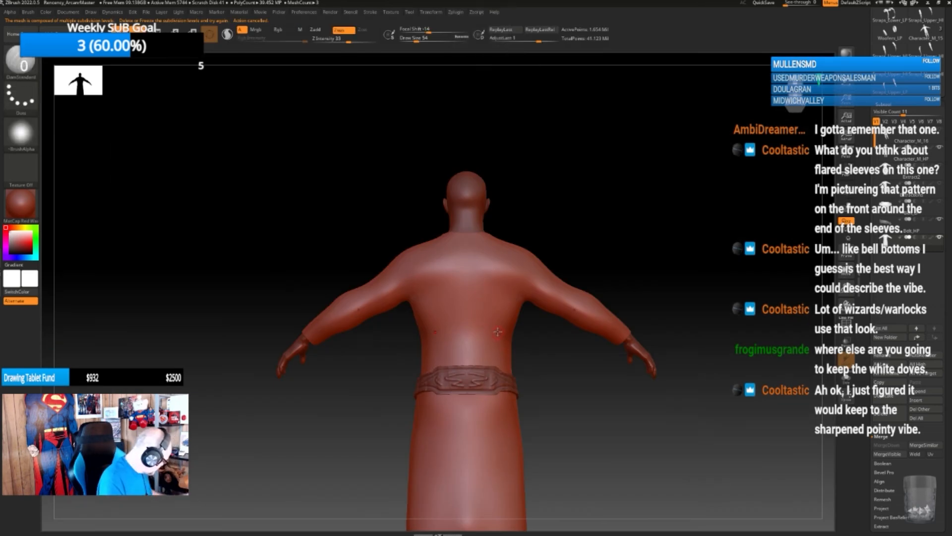
{"action": "key", "text": "bracketleft"}
{"action": "key", "text": "bracketleft"}
{"action": "key", "text": "bracketleft"}
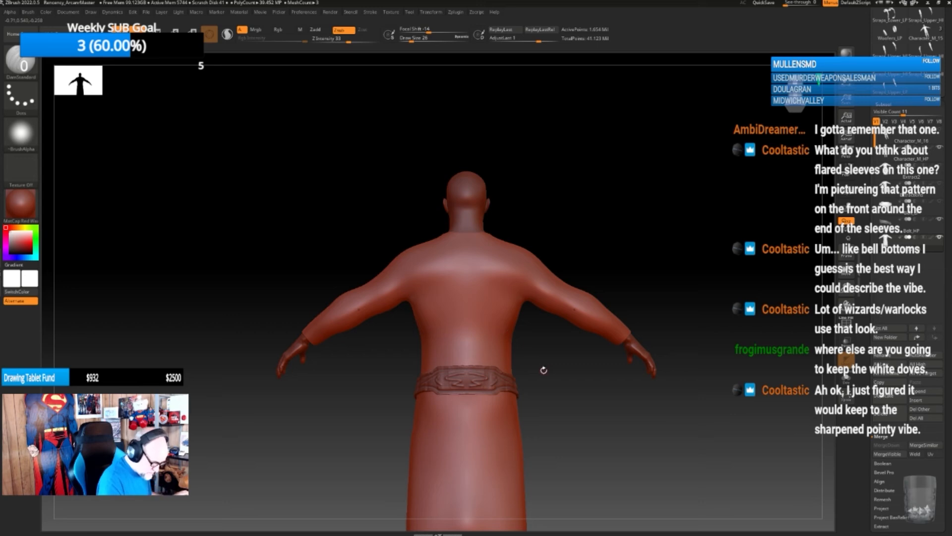
- Try carving symmetrical angled seam lines down the robe's back and skirt, and undo them
{"action": "mouse_move", "coordinate": [543, 370]}
{"action": "left_mouse_down"}
{"action": "mouse_move", "coordinate": [617, 365]}
{"action": "mouse_move", "coordinate": [552, 378]}
{"action": "mouse_move", "coordinate": [547, 371]}
{"action": "left_mouse_up"}
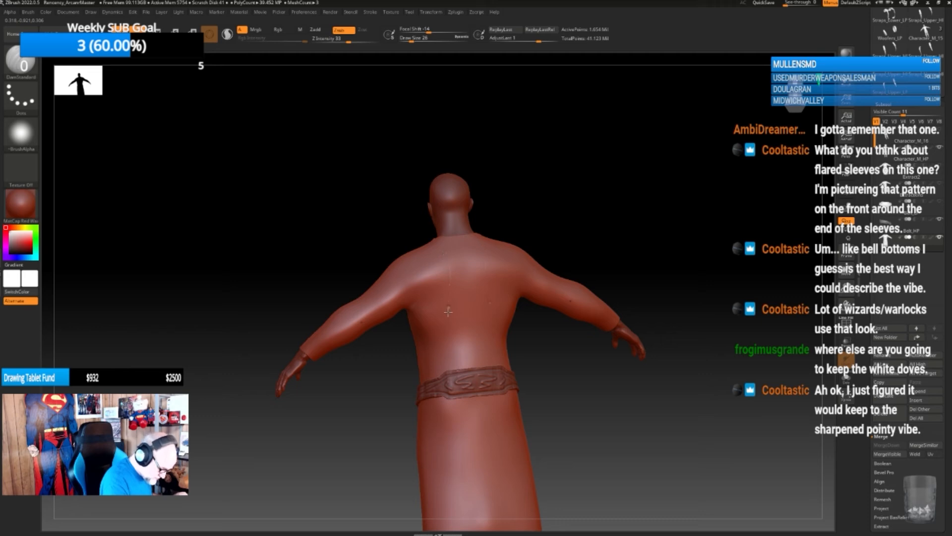
{"action": "left_click_drag", "start_coordinate": [457, 400], "coordinate": [458, 453]}
{"action": "left_click_drag", "start_coordinate": [421, 274], "coordinate": [454, 409]}
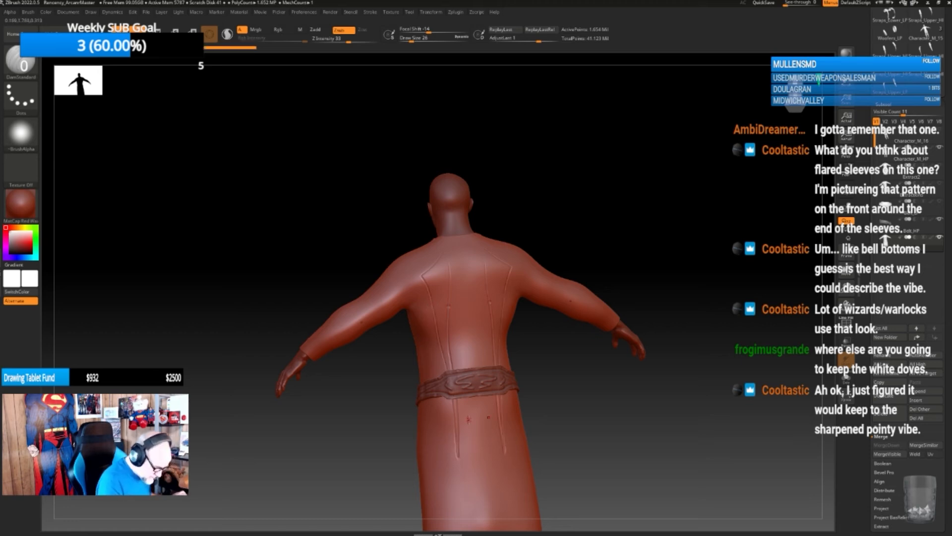
{"action": "key", "text": "ctrl"}
{"action": "key", "text": "ctrl+z"}
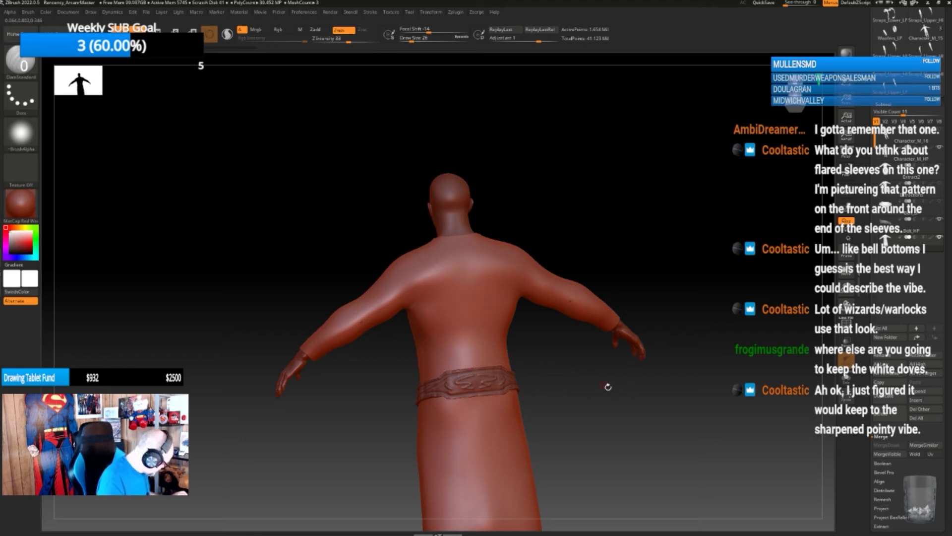
- Carve long symmetrical seams down the robe's back and skirt, with curved lines around the shoulder blades and over the upper arms
{"action": "left_click_drag", "start_coordinate": [617, 410], "coordinate": [404, 362]}
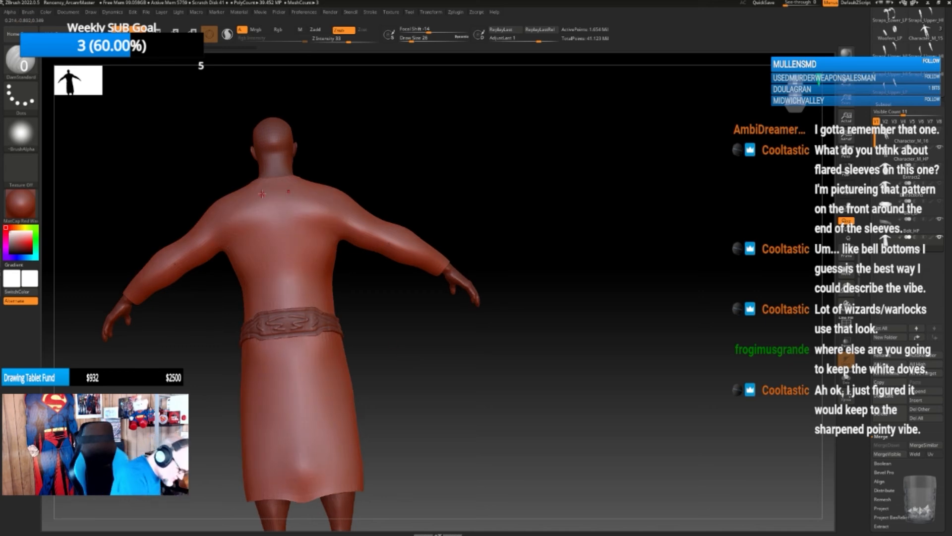
{"action": "mouse_move", "coordinate": [264, 199]}
{"action": "left_mouse_down"}
{"action": "mouse_move", "coordinate": [280, 412]}
{"action": "mouse_move", "coordinate": [265, 484]}
{"action": "mouse_move", "coordinate": [271, 399]}
{"action": "mouse_move", "coordinate": [257, 336]}
{"action": "left_mouse_up"}
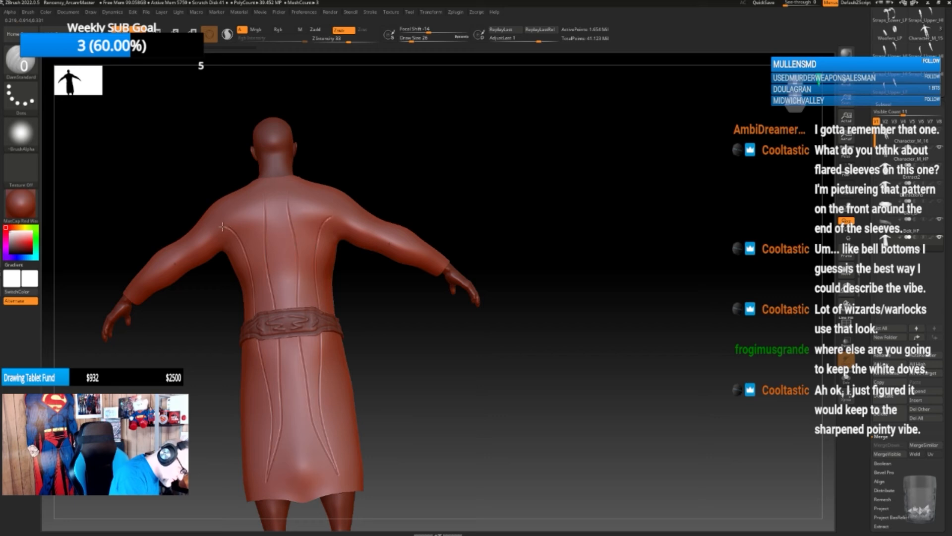
{"action": "left_click_drag", "start_coordinate": [197, 234], "coordinate": [211, 216]}
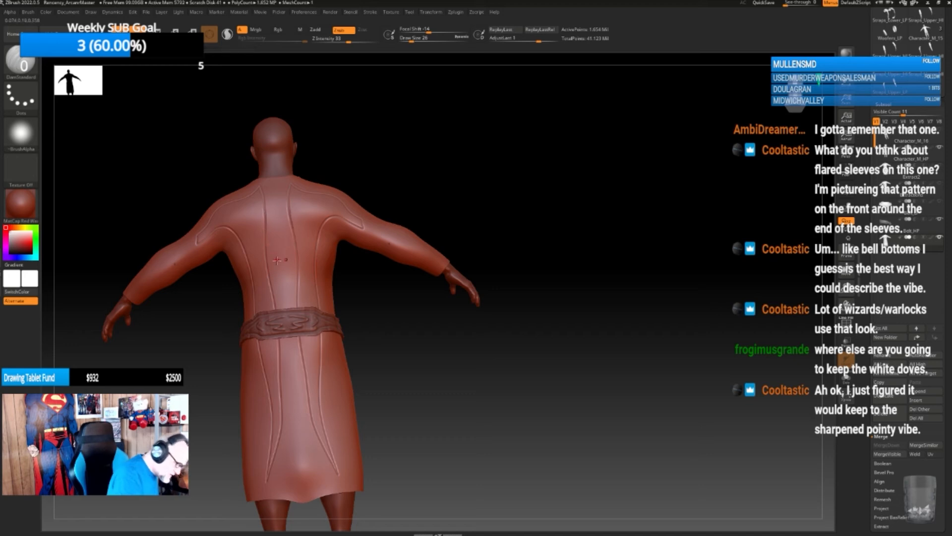
- Carve long seam lines down the robe's side, from below the armpit to the belt and on through the skirt
{"action": "left_click_drag", "start_coordinate": [481, 381], "coordinate": [734, 448], "text": "alt"}
{"action": "mouse_move", "coordinate": [682, 430]}
{"action": "left_mouse_down", "text": "alt"}
{"action": "mouse_move", "coordinate": [686, 438]}
{"action": "mouse_move", "coordinate": [691, 413]}
{"action": "mouse_move", "coordinate": [645, 406]}
{"action": "mouse_move", "coordinate": [663, 395]}
{"action": "mouse_move", "coordinate": [629, 408]}
{"action": "mouse_move", "coordinate": [653, 411]}
{"action": "mouse_move", "coordinate": [640, 412]}
{"action": "mouse_move", "coordinate": [657, 398]}
{"action": "mouse_move", "coordinate": [643, 380]}
{"action": "left_mouse_up", "text": "alt"}
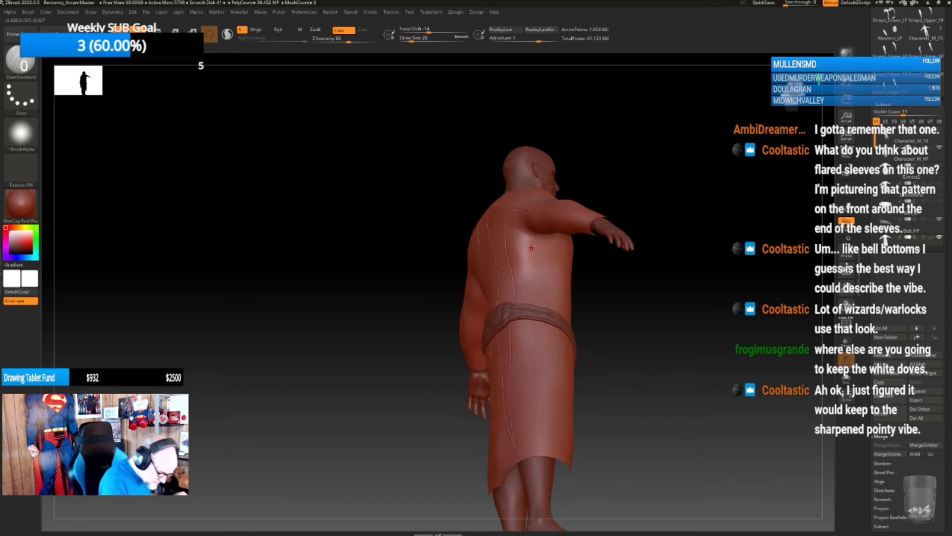
{"action": "left_click_drag", "start_coordinate": [532, 246], "coordinate": [534, 268]}
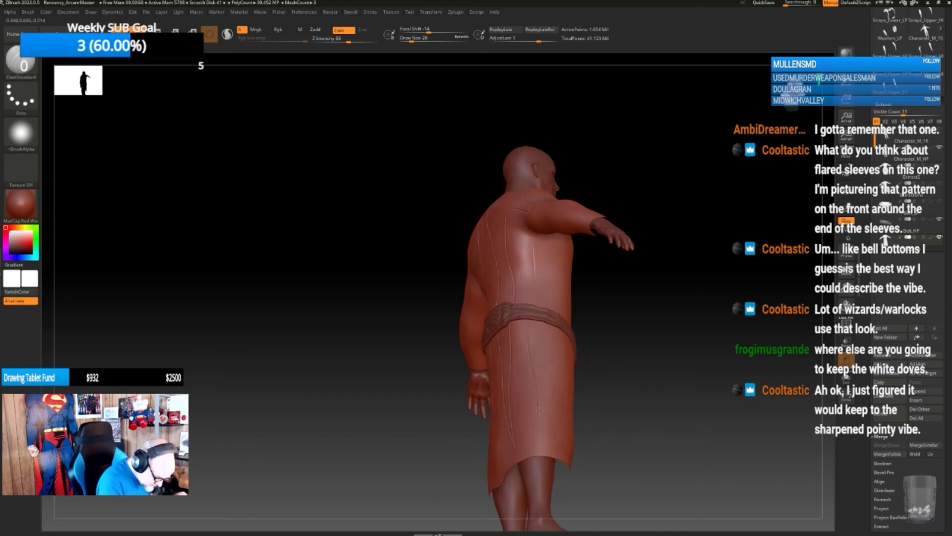
{"action": "left_click_drag", "start_coordinate": [579, 422], "coordinate": [627, 341]}
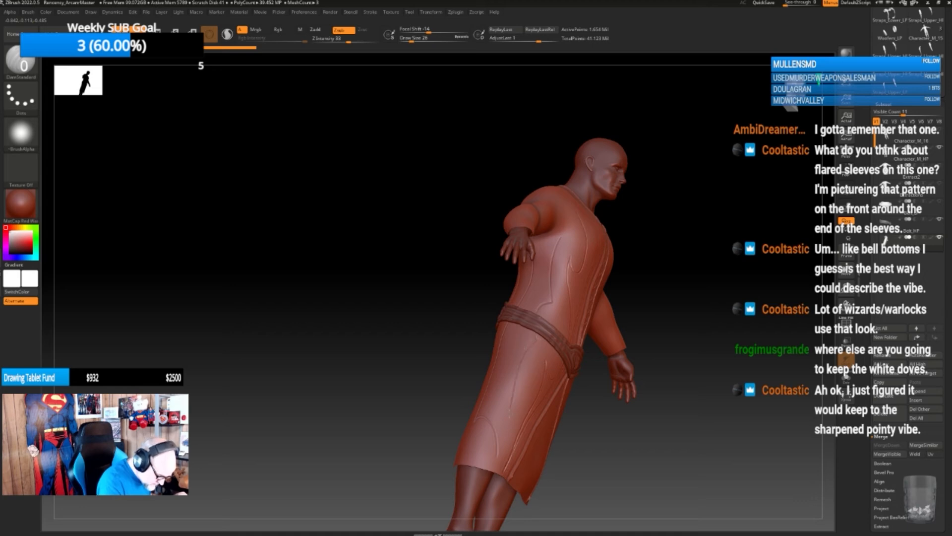
{"action": "left_click_drag", "start_coordinate": [656, 286], "coordinate": [661, 340]}
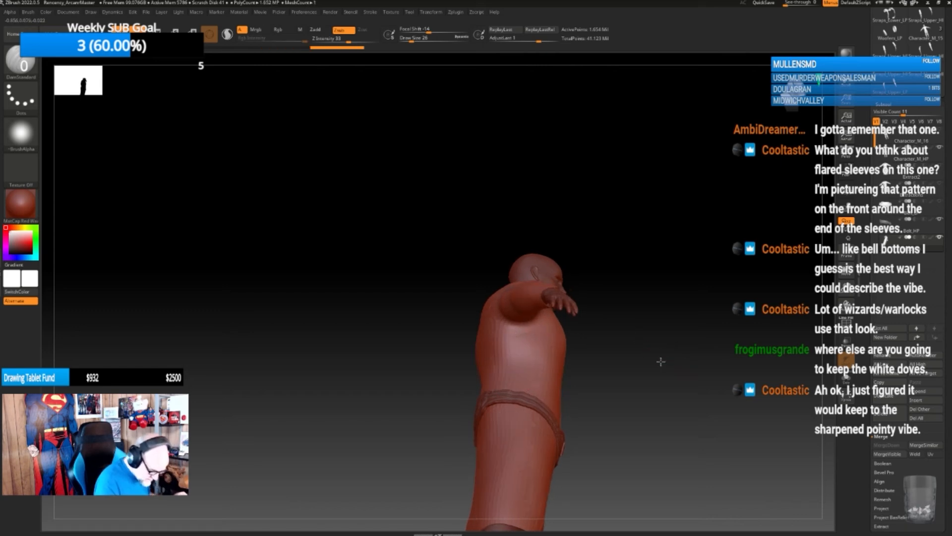
{"action": "mouse_move", "coordinate": [665, 360]}
{"action": "left_mouse_down"}
{"action": "mouse_move", "coordinate": [658, 346]}
{"action": "mouse_move", "coordinate": [637, 371]}
{"action": "mouse_move", "coordinate": [624, 365]}
{"action": "mouse_move", "coordinate": [631, 409]}
{"action": "mouse_move", "coordinate": [620, 377]}
{"action": "mouse_move", "coordinate": [621, 421]}
{"action": "left_mouse_up"}
{"action": "left_click_drag", "start_coordinate": [661, 385], "coordinate": [601, 397], "text": "alt"}
{"action": "mouse_move", "coordinate": [593, 397]}
{"action": "left_mouse_down"}
{"action": "mouse_move", "coordinate": [554, 395]}
{"action": "mouse_move", "coordinate": [575, 396]}
{"action": "left_mouse_up"}
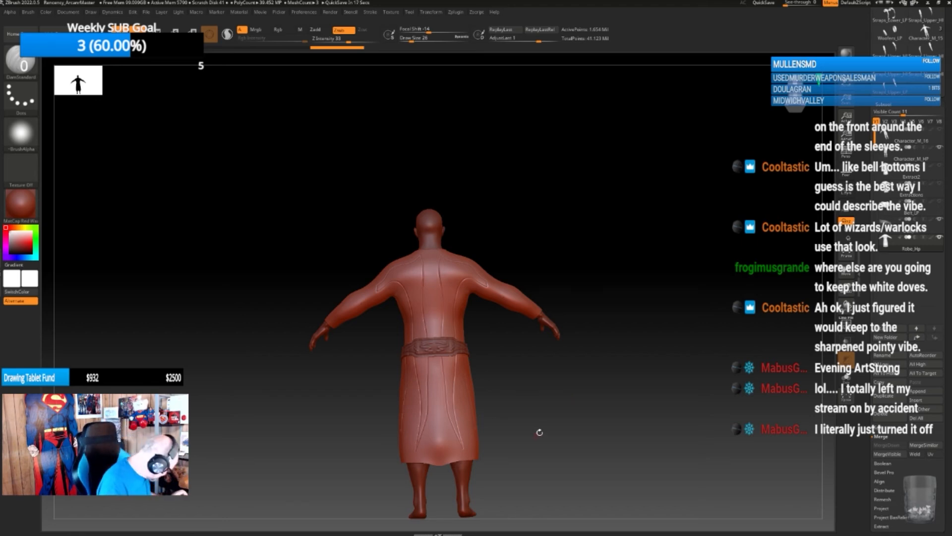
- Try carving short strokes on the upper back between the two centre seams, and undo them
{"action": "left_click_drag", "start_coordinate": [542, 421], "coordinate": [547, 452], "text": "alt"}
{"action": "mouse_move", "coordinate": [547, 394]}
{"action": "left_mouse_down", "text": "alt"}
{"action": "mouse_move", "coordinate": [552, 408]}
{"action": "mouse_move", "coordinate": [532, 400]}
{"action": "left_mouse_up", "text": "alt"}
{"action": "key", "text": "ctrl+z"}
{"action": "key", "text": "ctrl+z"}
{"action": "key", "text": "ctrl+z"}
{"action": "key", "text": "ctrl+z"}
{"action": "key", "text": "ctrl+z"}
{"action": "key", "text": "ctrl+z"}
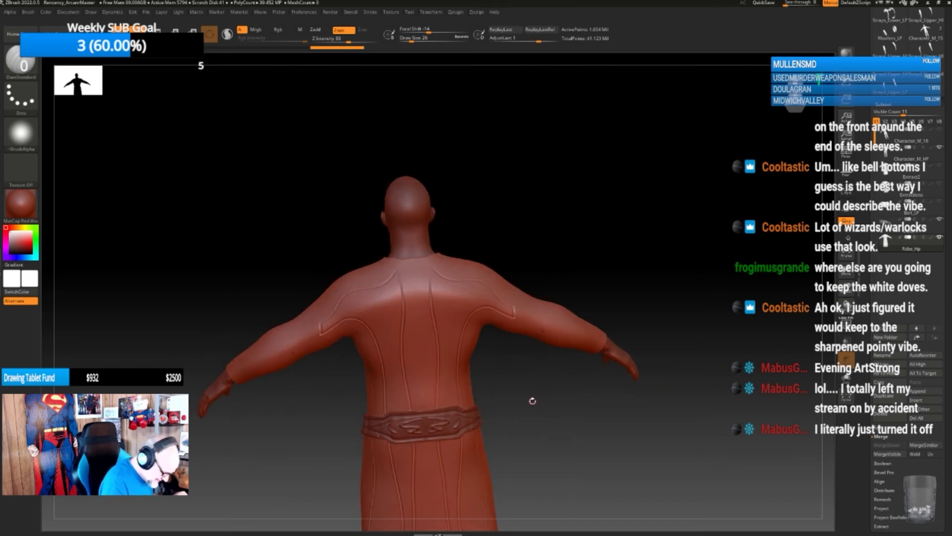
{"action": "left_click_drag", "start_coordinate": [401, 269], "coordinate": [419, 302]}
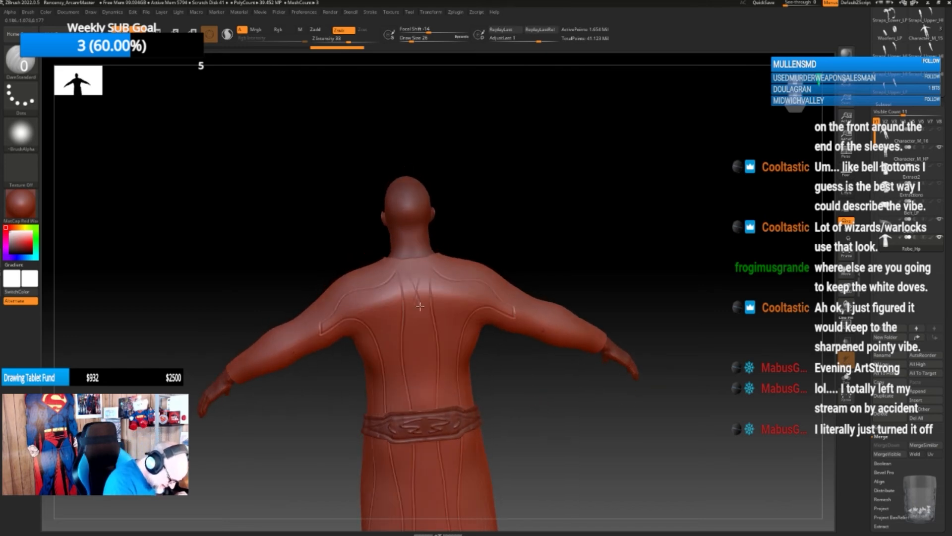
{"action": "key", "text": "ctrl+z"}
{"action": "mouse_move", "coordinate": [403, 270]}
{"action": "left_mouse_down"}
{"action": "mouse_move", "coordinate": [417, 306]}
{"action": "mouse_move", "coordinate": [405, 270]}
{"action": "left_mouse_up"}
{"action": "key", "text": "ctrl+z"}
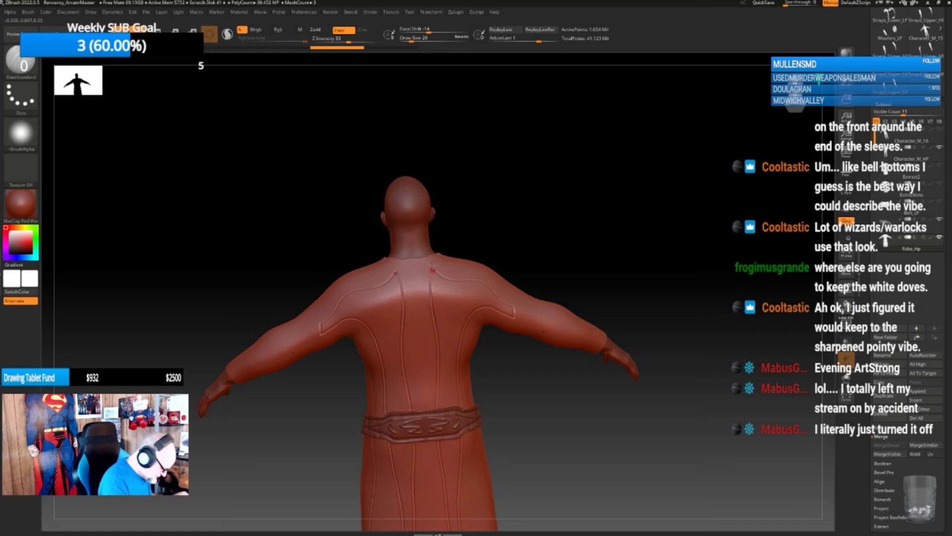
- Carve additional long seam lines down the middle of the robe's back and along the rear of the skirt below the belt
{"action": "left_click_drag", "start_coordinate": [521, 377], "coordinate": [519, 385], "text": "alt"}
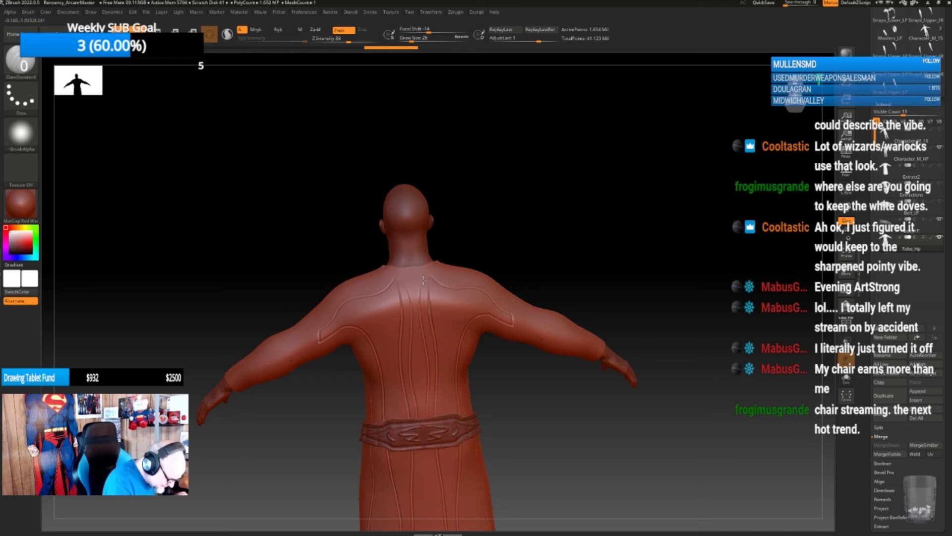
{"action": "left_click_drag", "start_coordinate": [528, 440], "coordinate": [536, 352], "text": "alt"}
{"action": "mouse_move", "coordinate": [538, 404]}
{"action": "left_mouse_down", "text": "alt"}
{"action": "mouse_move", "coordinate": [540, 334]}
{"action": "mouse_move", "coordinate": [538, 342]}
{"action": "left_mouse_up", "text": "alt"}
{"action": "left_click_drag", "start_coordinate": [421, 291], "coordinate": [426, 442]}
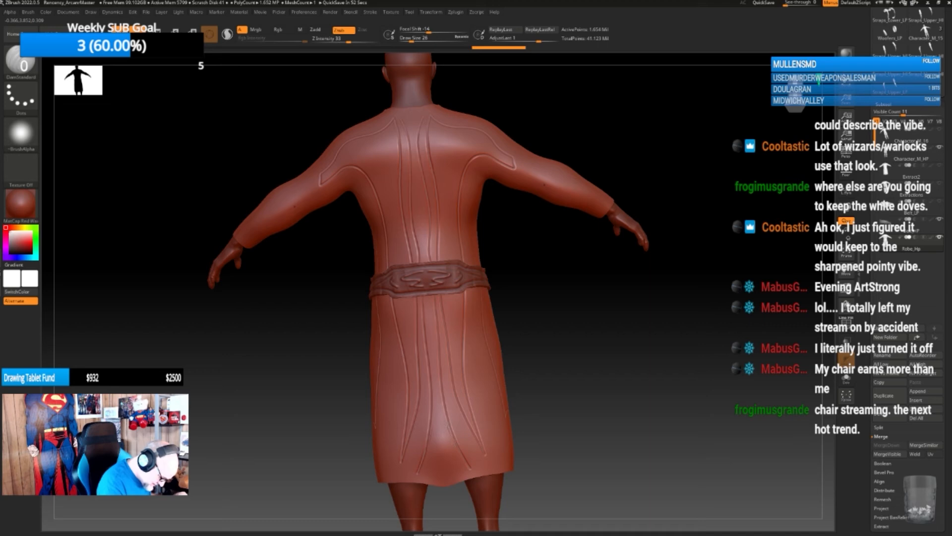
{"action": "left_click_drag", "start_coordinate": [443, 418], "coordinate": [433, 313]}
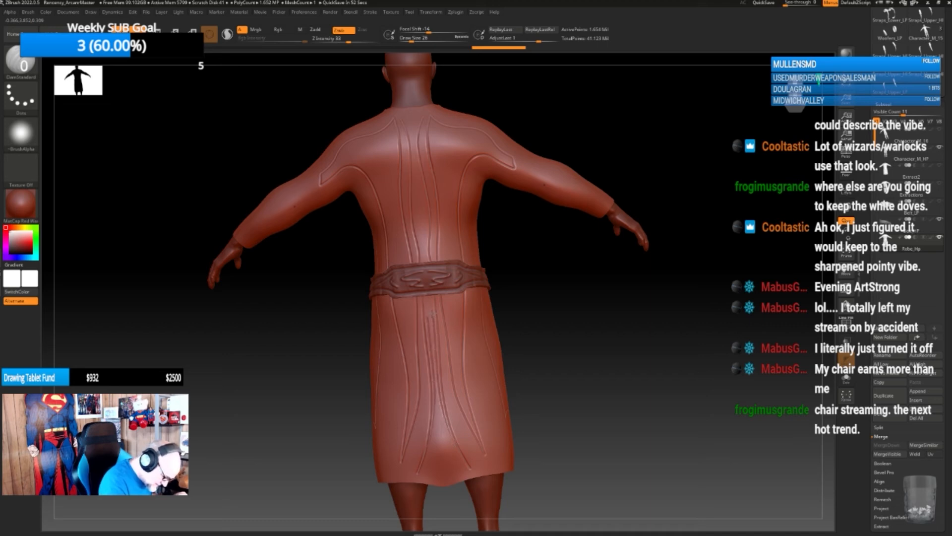
- Examine the carved seams on the whole robe from the back, the front and above
{"action": "key", "text": "shift+d"}
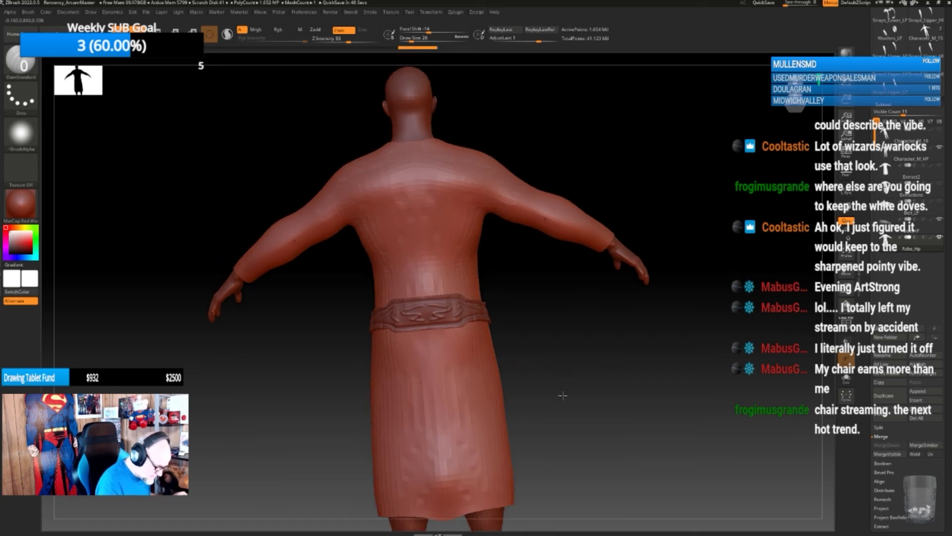
{"action": "left_click_drag", "start_coordinate": [563, 395], "coordinate": [564, 428], "text": "alt"}
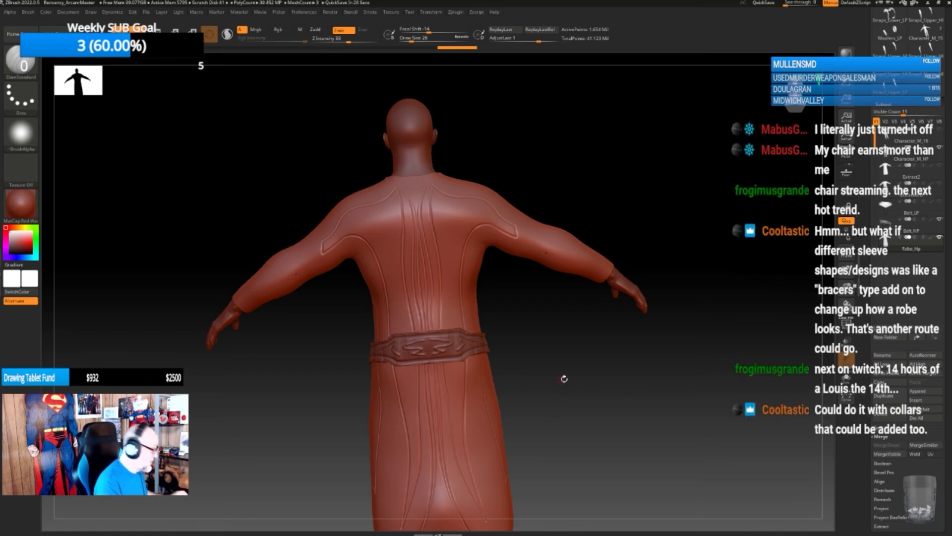
{"action": "mouse_move", "coordinate": [568, 374]}
{"action": "left_mouse_down"}
{"action": "mouse_move", "coordinate": [496, 384]}
{"action": "mouse_move", "coordinate": [548, 392]}
{"action": "mouse_move", "coordinate": [537, 361]}
{"action": "mouse_move", "coordinate": [549, 395]}
{"action": "mouse_move", "coordinate": [558, 385]}
{"action": "left_mouse_up"}
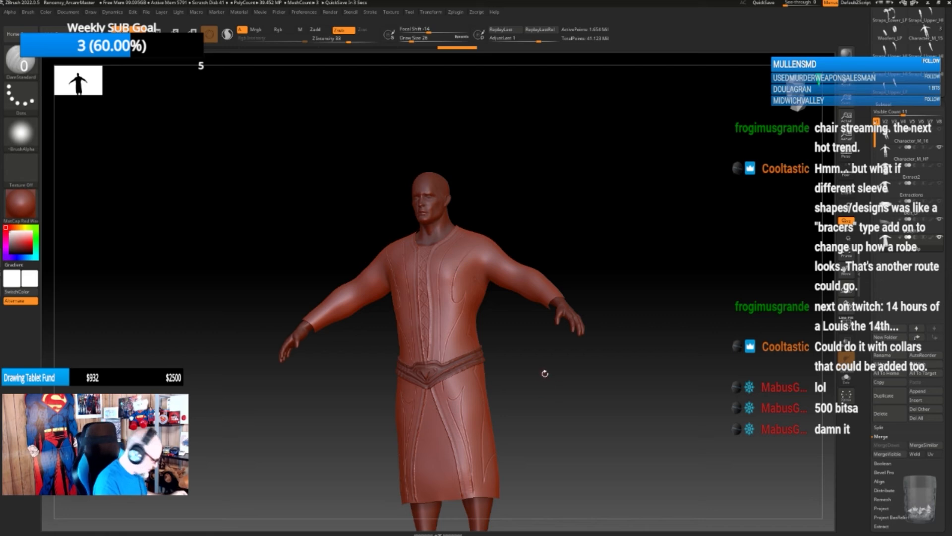
{"action": "left_click_drag", "start_coordinate": [544, 372], "coordinate": [561, 389]}
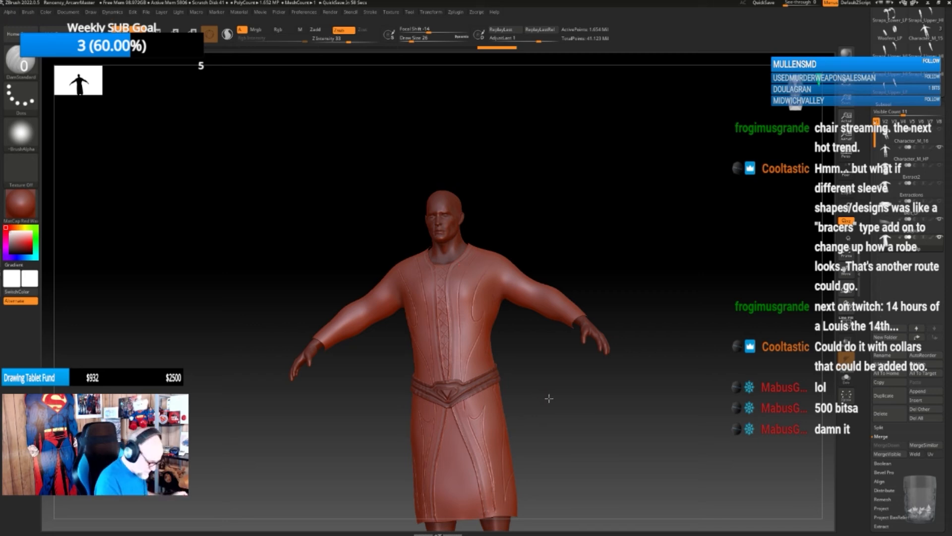
{"action": "mouse_move", "coordinate": [548, 397]}
{"action": "left_mouse_down", "text": "alt"}
{"action": "mouse_move", "coordinate": [549, 450]}
{"action": "mouse_move", "coordinate": [544, 422]}
{"action": "left_mouse_up", "text": "alt"}
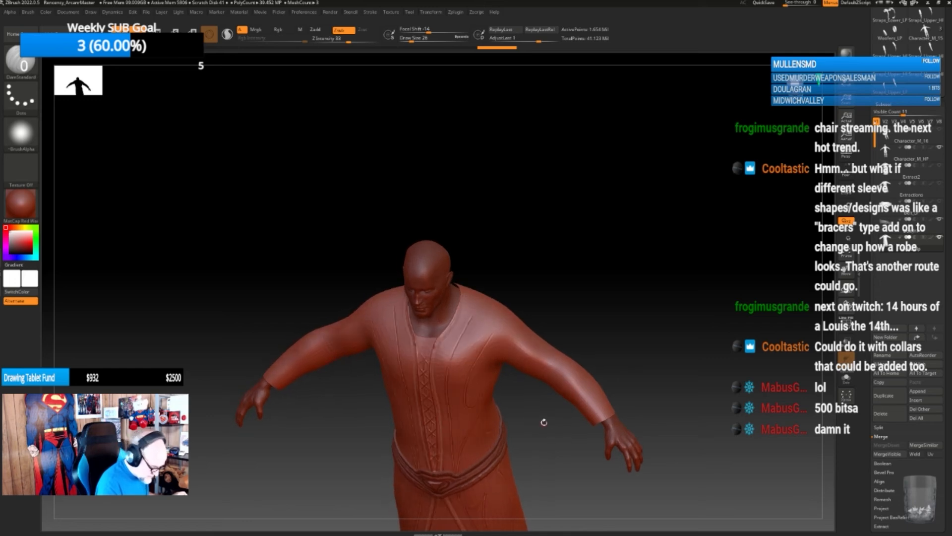
{"action": "mouse_move", "coordinate": [572, 263]}
{"action": "left_mouse_down"}
{"action": "mouse_move", "coordinate": [565, 285]}
{"action": "mouse_move", "coordinate": [471, 318]}
{"action": "left_mouse_up"}
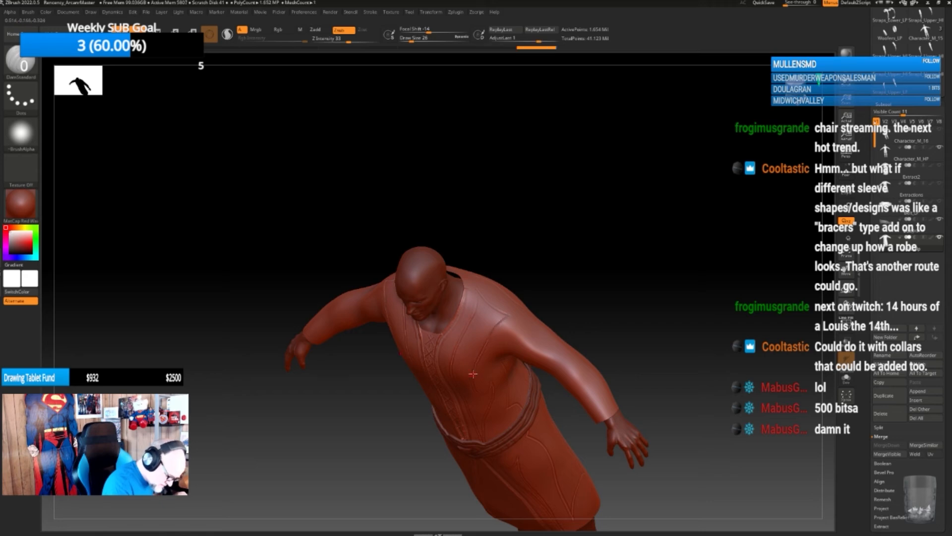
{"action": "mouse_move", "coordinate": [555, 403]}
{"action": "left_mouse_down"}
{"action": "mouse_move", "coordinate": [550, 422]}
{"action": "mouse_move", "coordinate": [570, 412]}
{"action": "mouse_move", "coordinate": [554, 393]}
{"action": "left_mouse_up"}
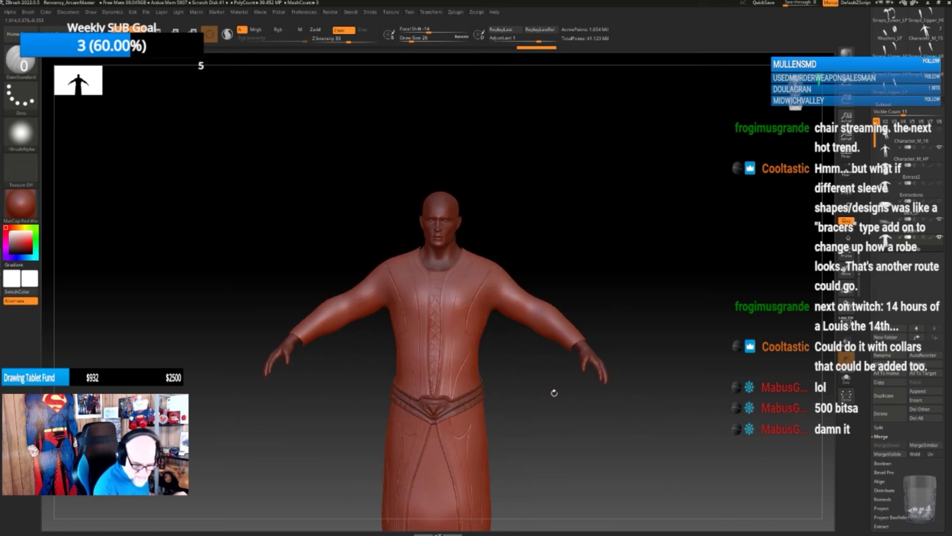
- Hide the detailed robe and the belt, and show and select the plain base robe
{"action": "left_click", "coordinate": [892, 245]}
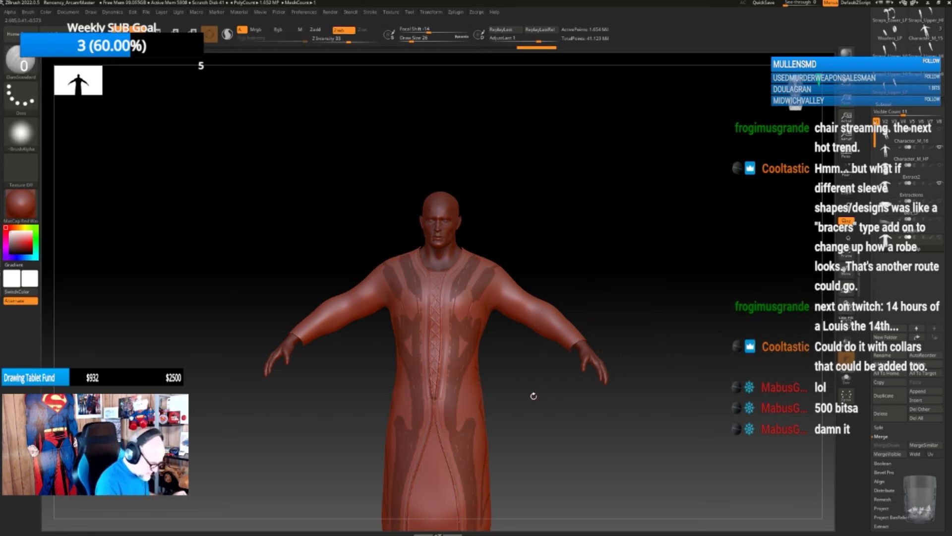
{"action": "mouse_move", "coordinate": [534, 395]}
{"action": "left_mouse_down"}
{"action": "mouse_move", "coordinate": [560, 391]}
{"action": "mouse_move", "coordinate": [535, 414]}
{"action": "mouse_move", "coordinate": [550, 435]}
{"action": "left_mouse_up"}
{"action": "left_click", "coordinate": [894, 189]}
{"action": "left_click_drag", "start_coordinate": [552, 332], "coordinate": [593, 331]}
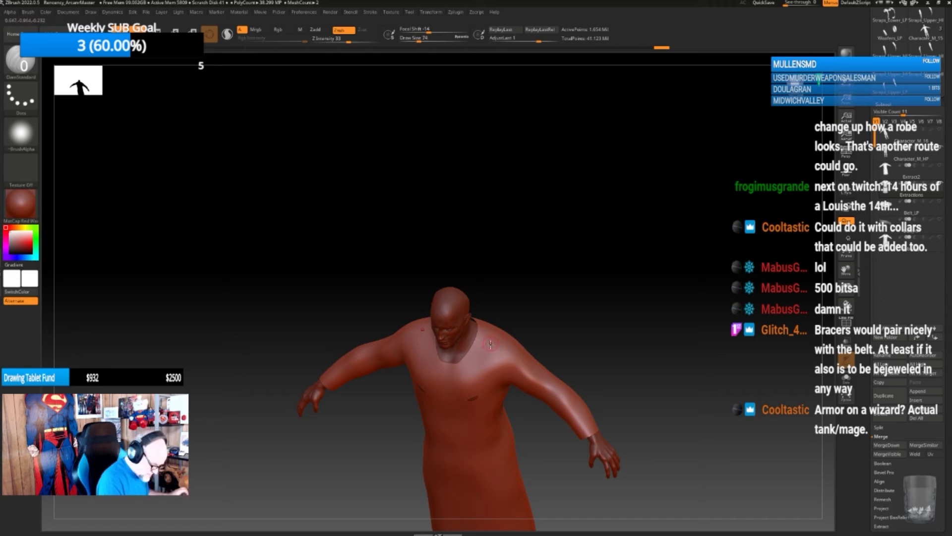
- Mask symmetrical shoulder-pad shapes on the plain robe, running from the upper chest beside the collar over the shoulders
{"action": "mouse_move", "coordinate": [491, 347]}
{"action": "left_mouse_down", "text": "ctrl"}
{"action": "mouse_move", "coordinate": [485, 333]}
{"action": "mouse_move", "coordinate": [480, 353]}
{"action": "mouse_move", "coordinate": [503, 352]}
{"action": "left_mouse_up", "text": "ctrl"}
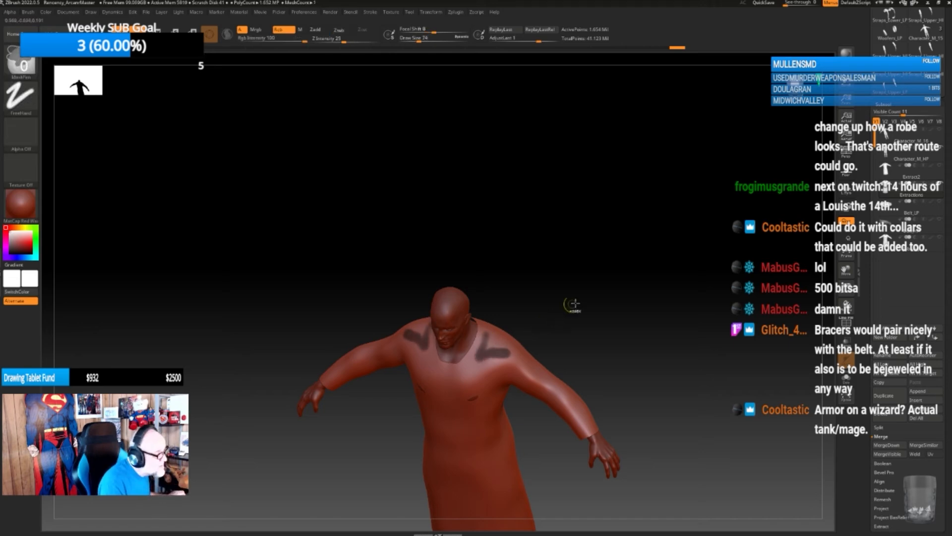
{"action": "left_click_drag", "start_coordinate": [572, 305], "coordinate": [572, 344]}
{"action": "mouse_move", "coordinate": [503, 360]}
{"action": "left_mouse_down", "text": "ctrl"}
{"action": "mouse_move", "coordinate": [521, 357]}
{"action": "mouse_move", "coordinate": [485, 361]}
{"action": "mouse_move", "coordinate": [525, 354]}
{"action": "mouse_move", "coordinate": [514, 337]}
{"action": "mouse_move", "coordinate": [518, 347]}
{"action": "mouse_move", "coordinate": [501, 338]}
{"action": "left_mouse_up", "text": "ctrl"}
{"action": "mouse_move", "coordinate": [591, 300]}
{"action": "left_mouse_down"}
{"action": "mouse_move", "coordinate": [510, 323]}
{"action": "mouse_move", "coordinate": [482, 274]}
{"action": "mouse_move", "coordinate": [505, 320]}
{"action": "mouse_move", "coordinate": [474, 275]}
{"action": "mouse_move", "coordinate": [495, 329]}
{"action": "left_mouse_up"}
{"action": "key", "text": "ctrl"}
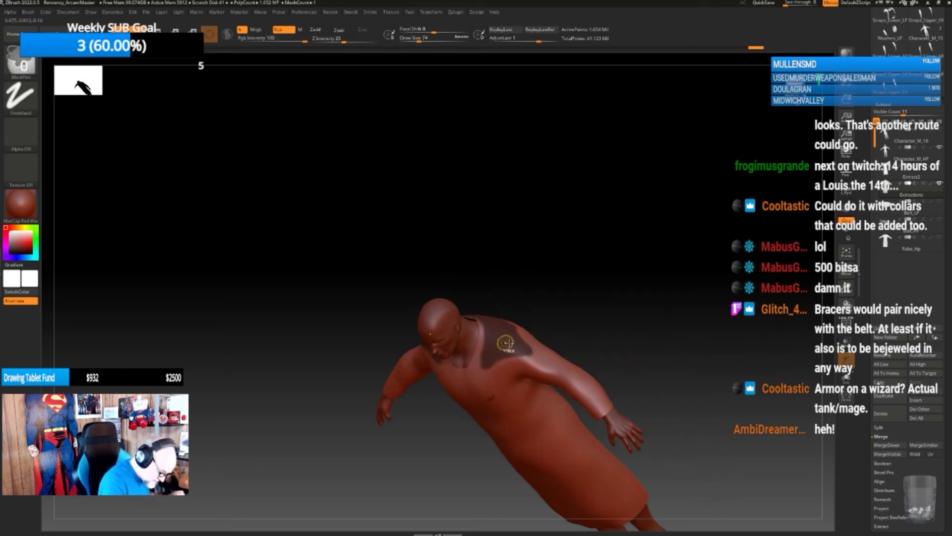
{"action": "mouse_move", "coordinate": [555, 297]}
{"action": "left_mouse_down"}
{"action": "mouse_move", "coordinate": [578, 291]}
{"action": "mouse_move", "coordinate": [488, 353]}
{"action": "mouse_move", "coordinate": [479, 379]}
{"action": "mouse_move", "coordinate": [495, 357]}
{"action": "mouse_move", "coordinate": [496, 397]}
{"action": "mouse_move", "coordinate": [533, 467]}
{"action": "mouse_move", "coordinate": [565, 398]}
{"action": "left_mouse_up"}
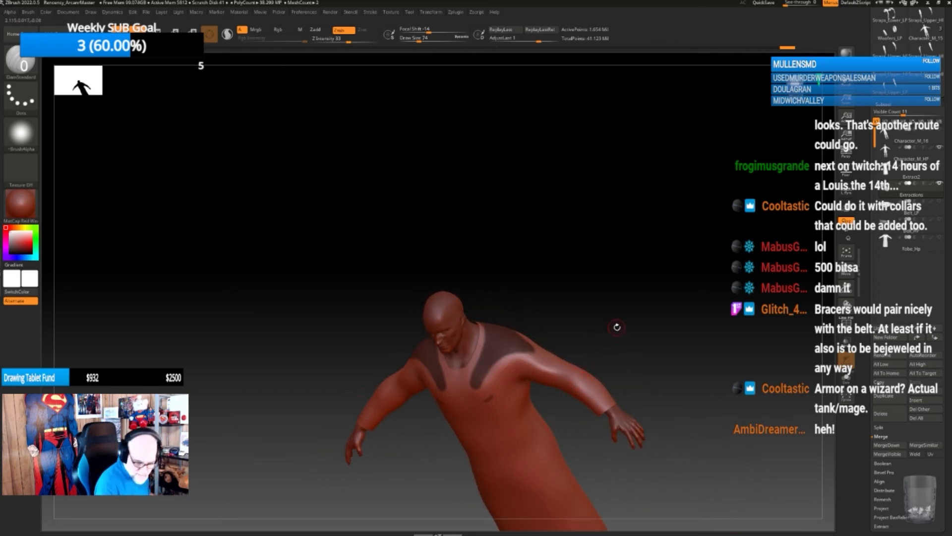
- Try masking the entire plain robe, and undo the full mask
{"action": "left_click", "coordinate": [885, 105]}
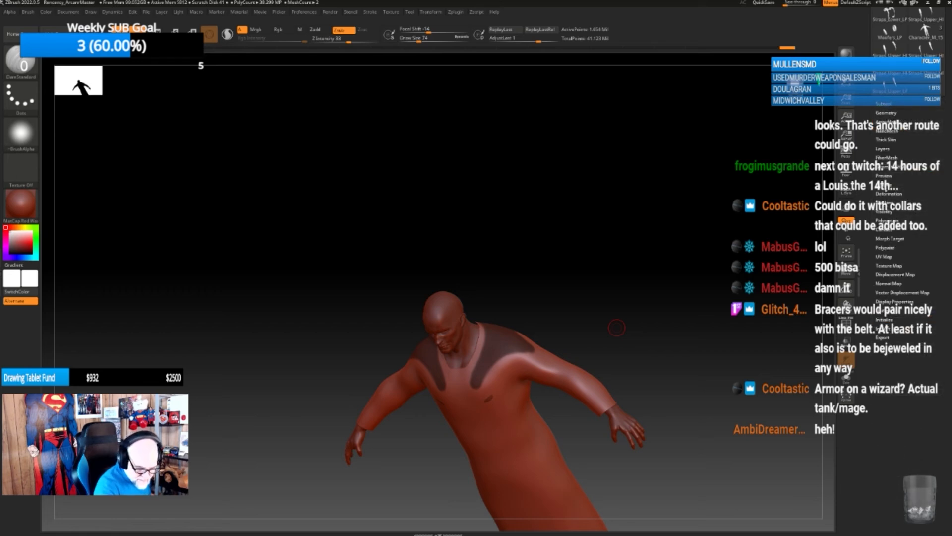
{"action": "left_click", "coordinate": [888, 203]}
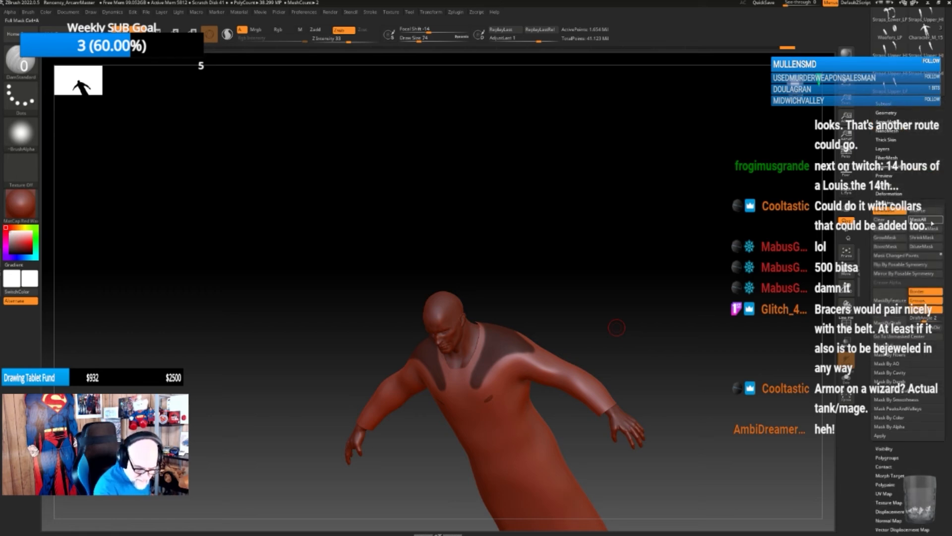
{"action": "left_click", "coordinate": [917, 219]}
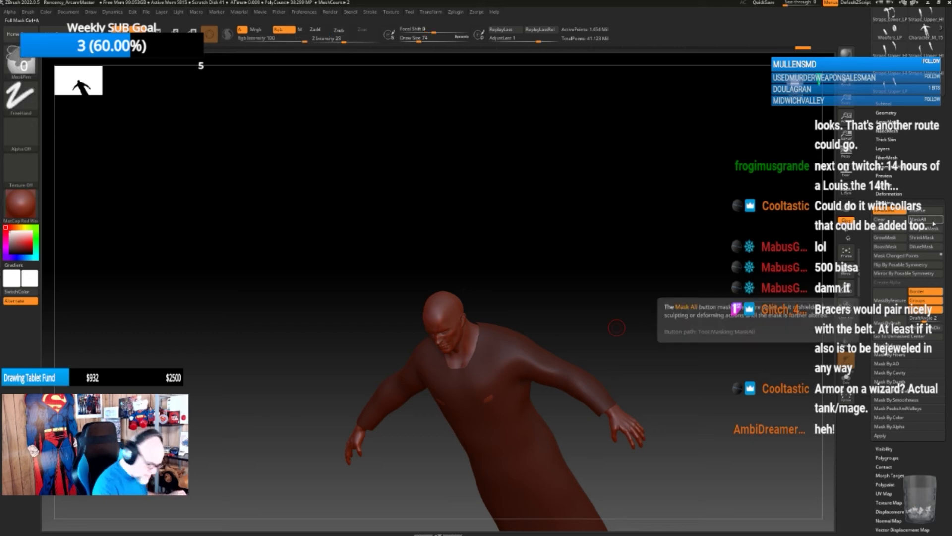
{"action": "key", "text": "ctrl+z"}
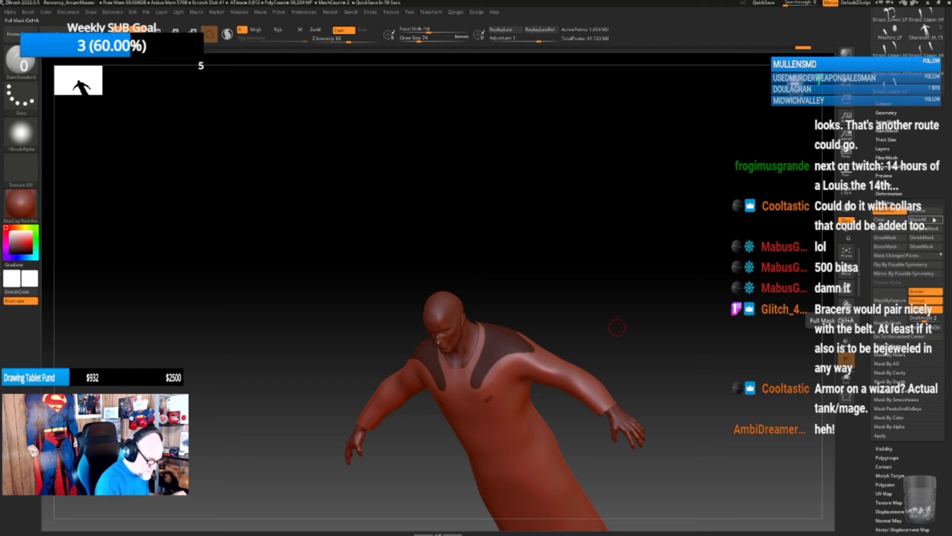
- Extract the masked shoulder areas as a separate mesh with the Extract+Sharp plugin command
{"action": "left_click", "coordinate": [455, 12]}
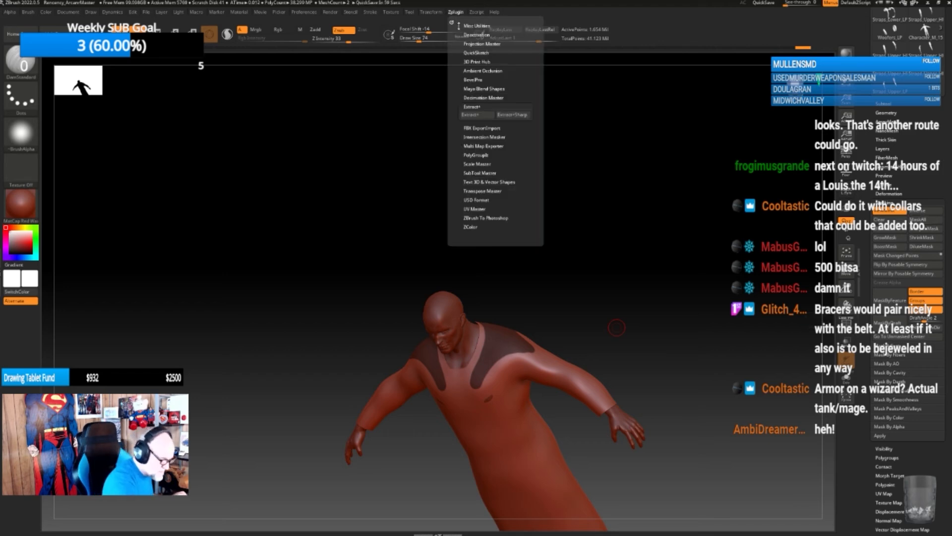
{"action": "left_click", "coordinate": [512, 114]}
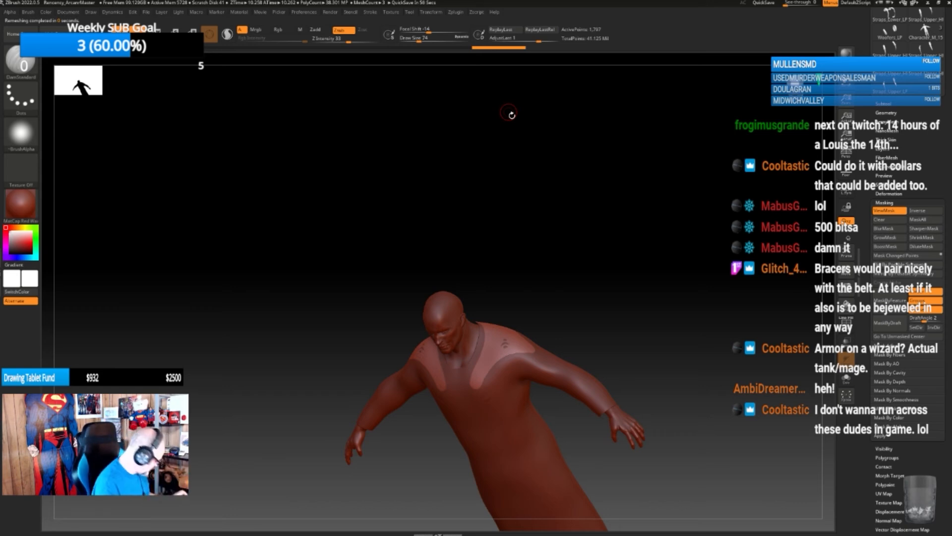
{"action": "mouse_move", "coordinate": [593, 441]}
{"action": "left_mouse_down"}
{"action": "mouse_move", "coordinate": [583, 434]}
{"action": "mouse_move", "coordinate": [591, 468]}
{"action": "mouse_move", "coordinate": [588, 448]}
{"action": "mouse_move", "coordinate": [570, 487]}
{"action": "mouse_move", "coordinate": [537, 496]}
{"action": "mouse_move", "coordinate": [580, 468]}
{"action": "left_mouse_up"}
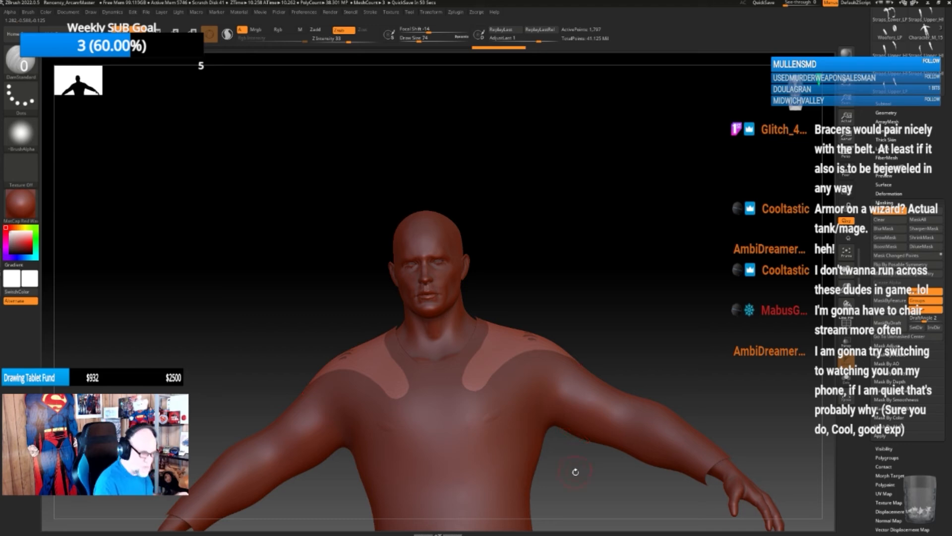
{"action": "left_click_drag", "start_coordinate": [575, 474], "coordinate": [573, 446]}
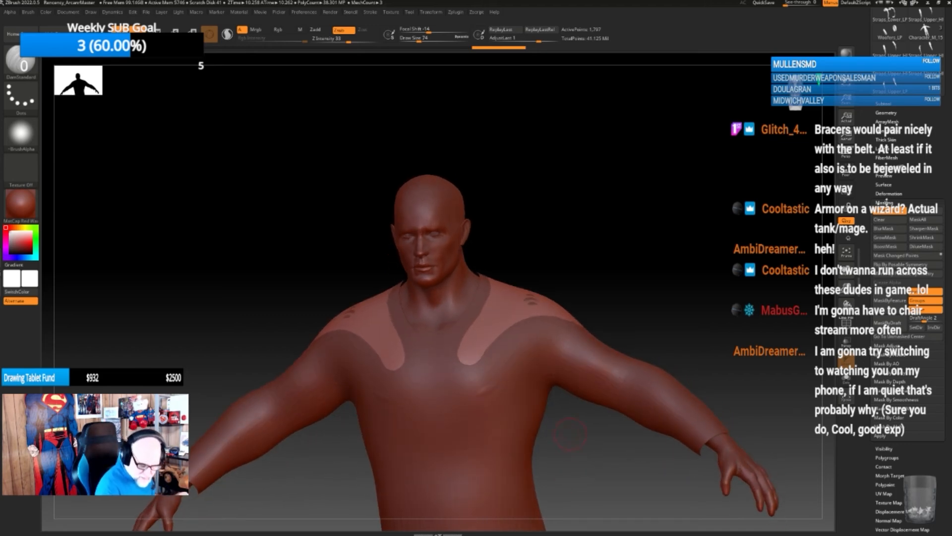
- Display the extracted shoulder pieces' wireframe and thicken them with the ZModeler brush's QMesh All Polygons action
{"action": "left_click", "coordinate": [885, 202]}
{"action": "left_click", "coordinate": [886, 104]}
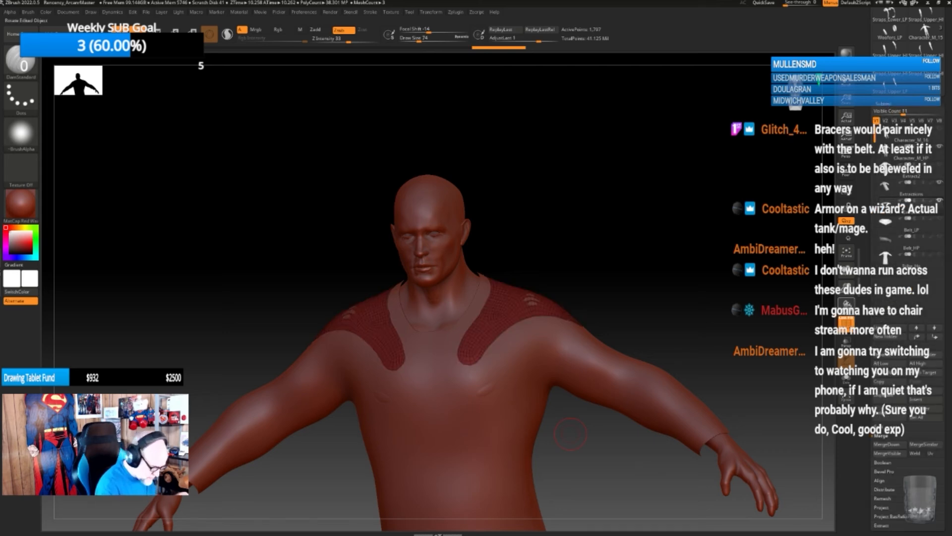
{"action": "left_click_drag", "start_coordinate": [571, 433], "coordinate": [590, 439]}
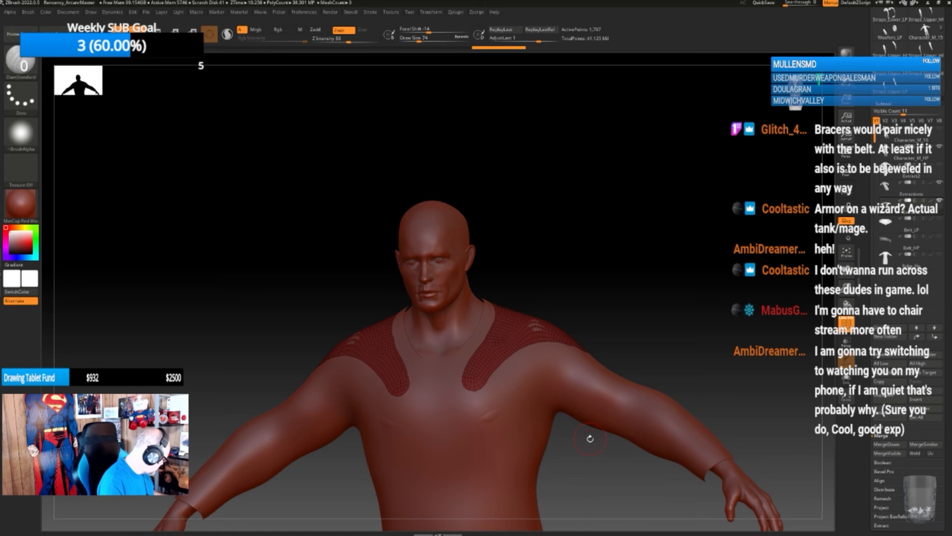
{"action": "key", "text": "b"}
{"action": "key", "text": "z"}
{"action": "left_click", "coordinate": [466, 258]}
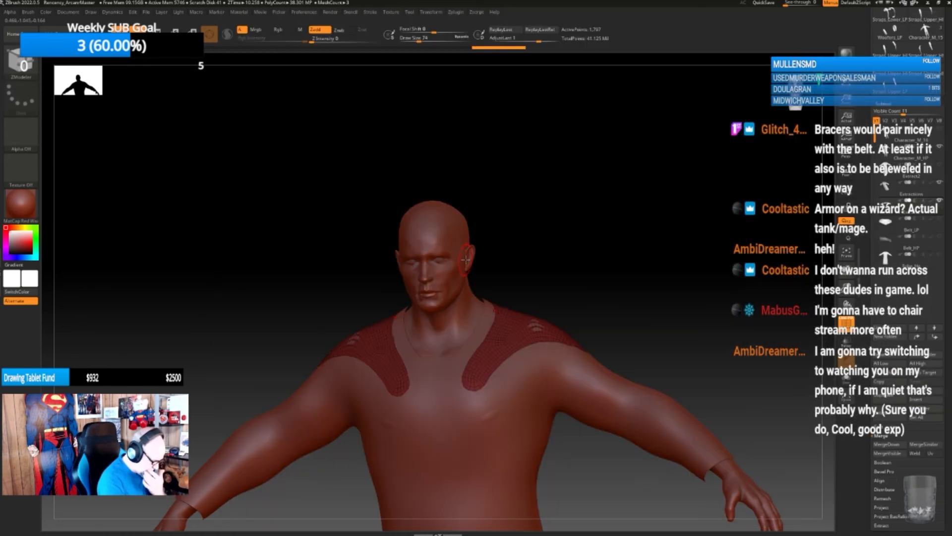
{"action": "left_click_drag", "start_coordinate": [575, 435], "coordinate": [583, 454]}
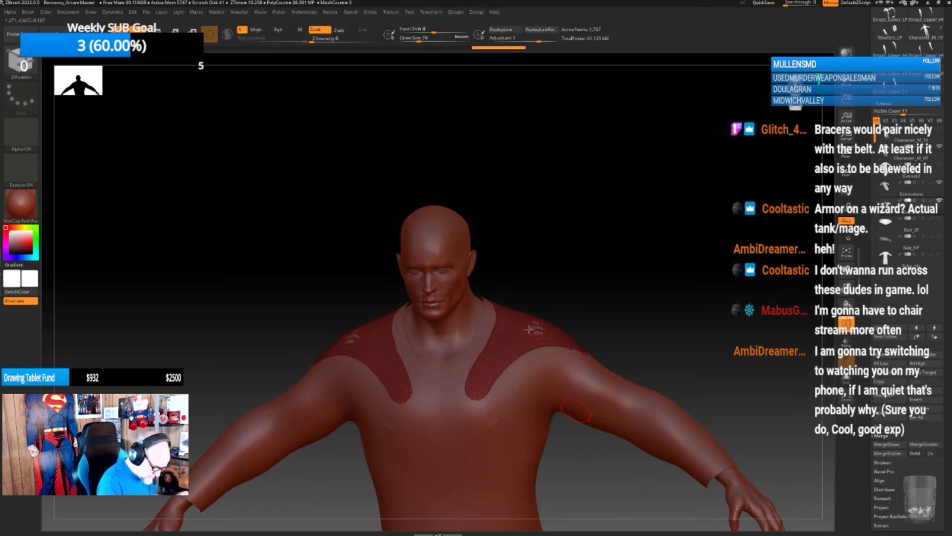
{"action": "left_click_drag", "start_coordinate": [561, 311], "coordinate": [542, 354]}
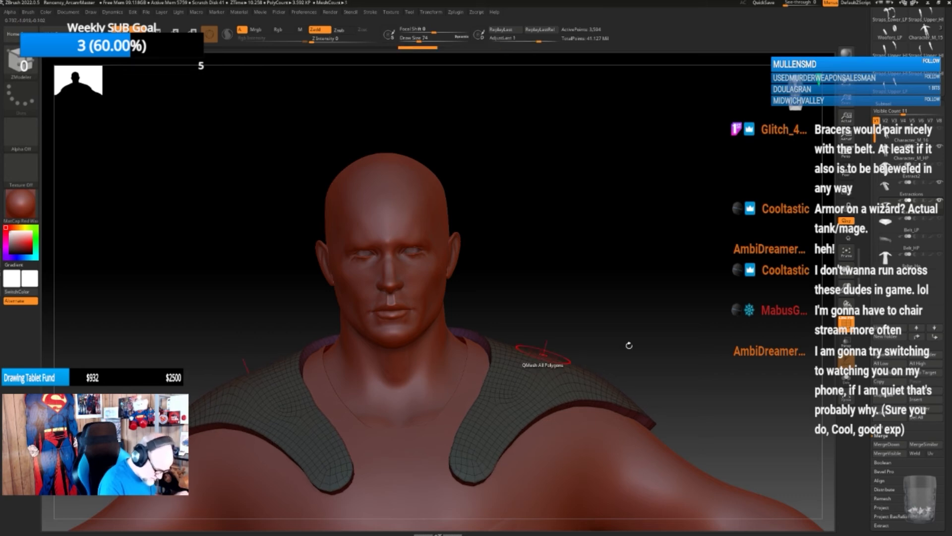
- Hide the plain robe, show and select Robe_Hp with the shoulder pieces, and turn off the wireframe display
{"action": "mouse_move", "coordinate": [628, 344]}
{"action": "left_mouse_down"}
{"action": "mouse_move", "coordinate": [650, 321]}
{"action": "mouse_move", "coordinate": [595, 345]}
{"action": "mouse_move", "coordinate": [648, 325]}
{"action": "left_mouse_up"}
{"action": "left_click_drag", "start_coordinate": [702, 370], "coordinate": [703, 282], "text": "alt"}
{"action": "left_click_drag", "start_coordinate": [609, 496], "coordinate": [607, 429], "text": "alt"}
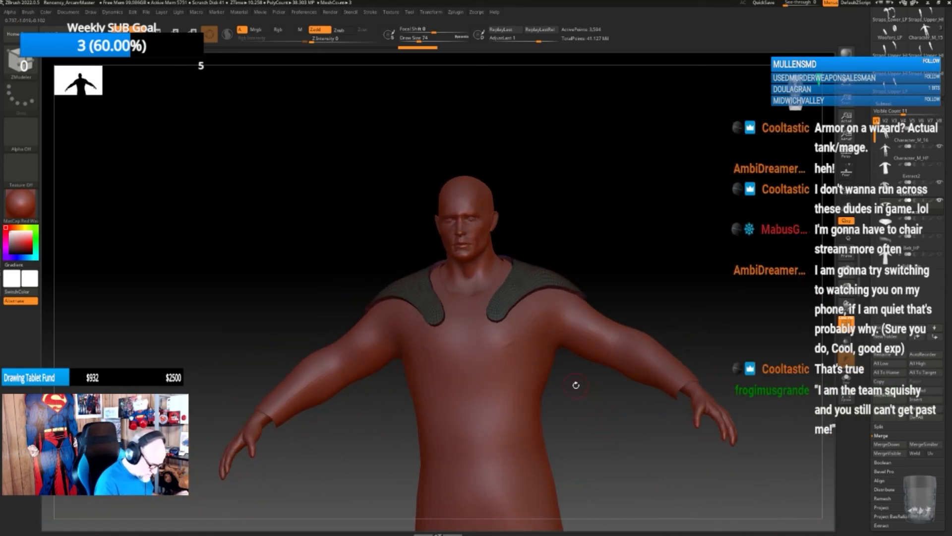
{"action": "key", "text": "ctrl"}
{"action": "key", "text": "shift"}
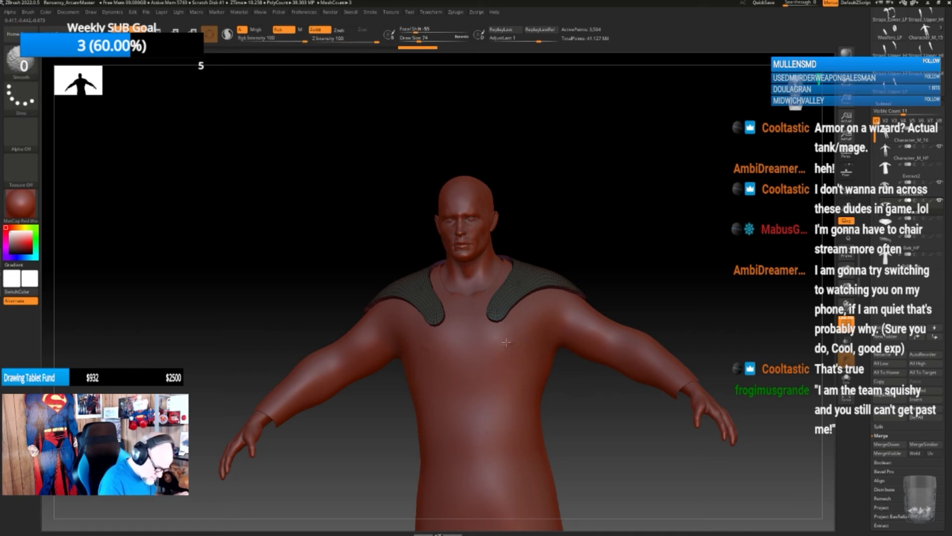
{"action": "left_click", "coordinate": [942, 184]}
{"action": "left_click", "coordinate": [928, 193]}
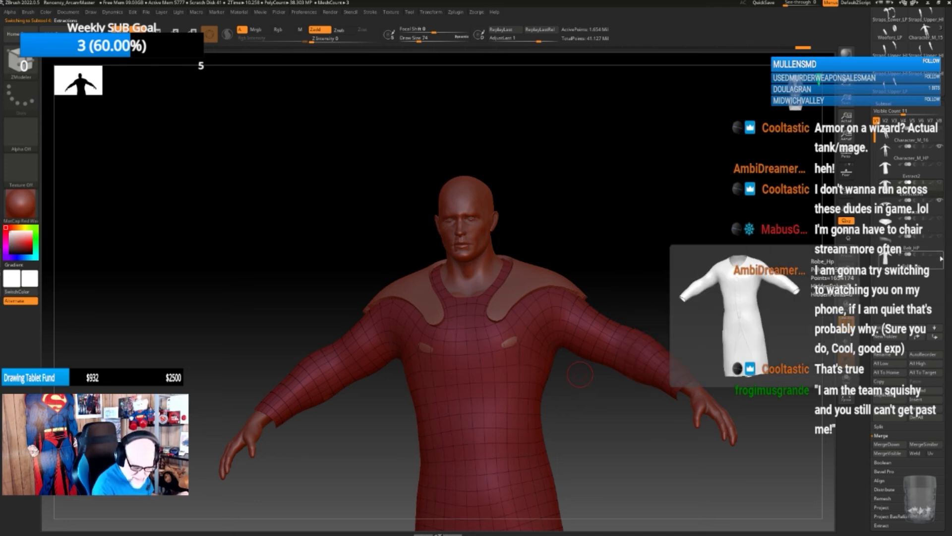
{"action": "left_click", "coordinate": [940, 255]}
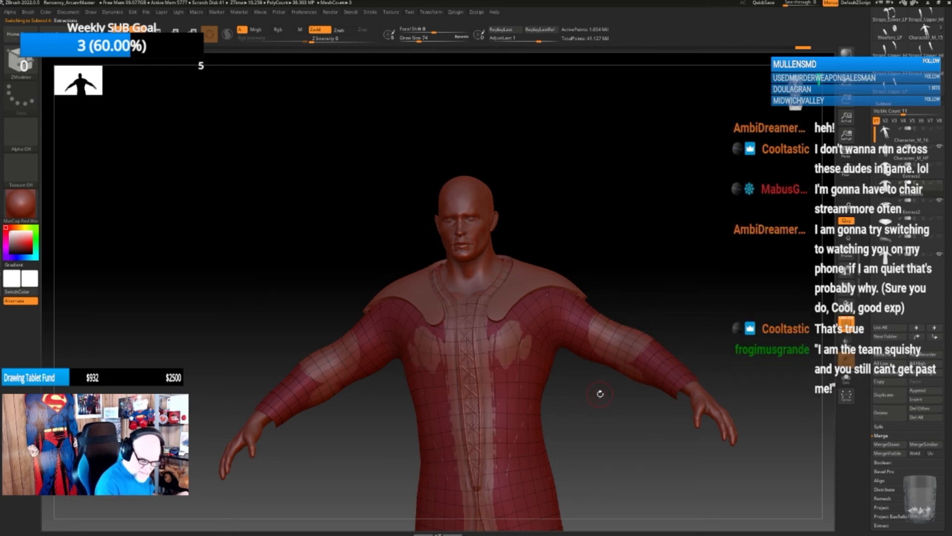
{"action": "left_click", "coordinate": [912, 262]}
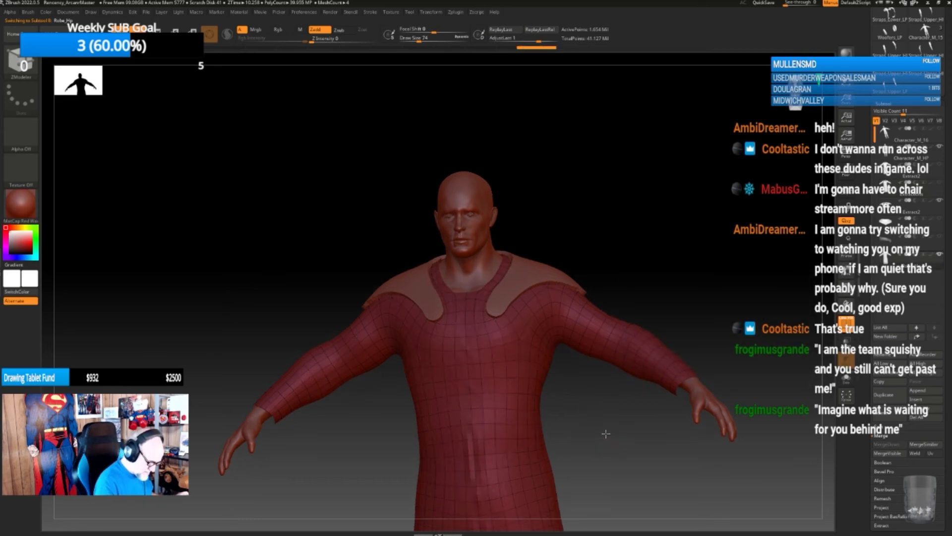
{"action": "key", "text": "shift+f"}
{"action": "left_click_drag", "start_coordinate": [608, 412], "coordinate": [684, 397], "text": "alt"}
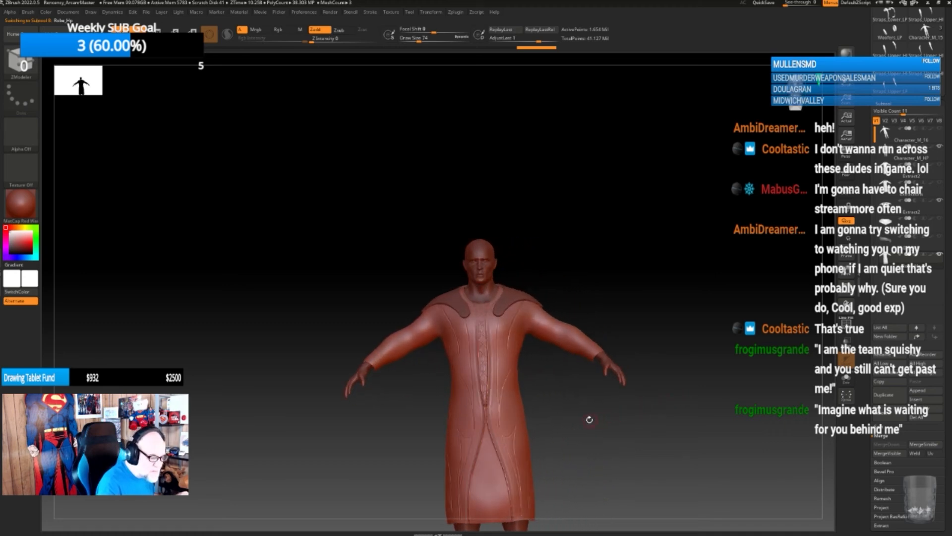
{"action": "left_click_drag", "start_coordinate": [589, 419], "coordinate": [605, 432]}
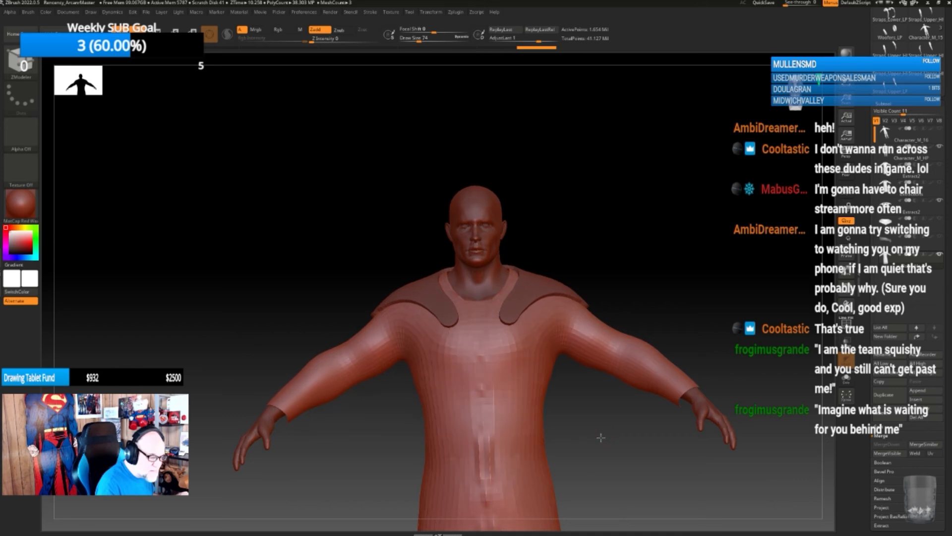
- Select the extracted shoulder piece subtool and mask a band along its inner neckline, around to the back of the neck
{"action": "mouse_move", "coordinate": [585, 420]}
{"action": "left_mouse_down"}
{"action": "mouse_move", "coordinate": [584, 436]}
{"action": "mouse_move", "coordinate": [606, 435]}
{"action": "mouse_move", "coordinate": [602, 476]}
{"action": "left_mouse_up"}
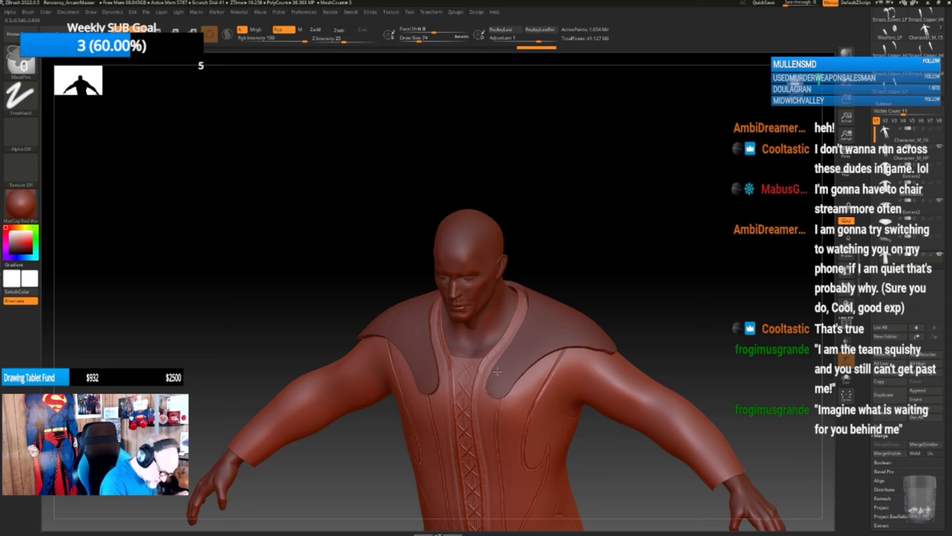
{"action": "left_click_drag", "start_coordinate": [607, 440], "coordinate": [623, 470], "text": "ctrl"}
{"action": "left_click", "coordinate": [930, 210]}
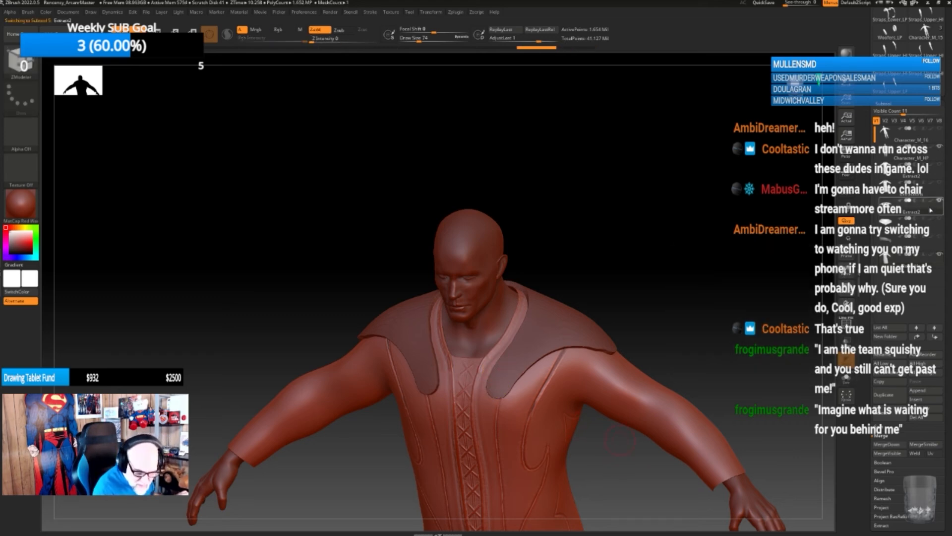
{"action": "left_click_drag", "start_coordinate": [489, 392], "coordinate": [537, 304], "text": "ctrl"}
{"action": "left_click_drag", "start_coordinate": [514, 350], "coordinate": [496, 381], "text": "ctrl"}
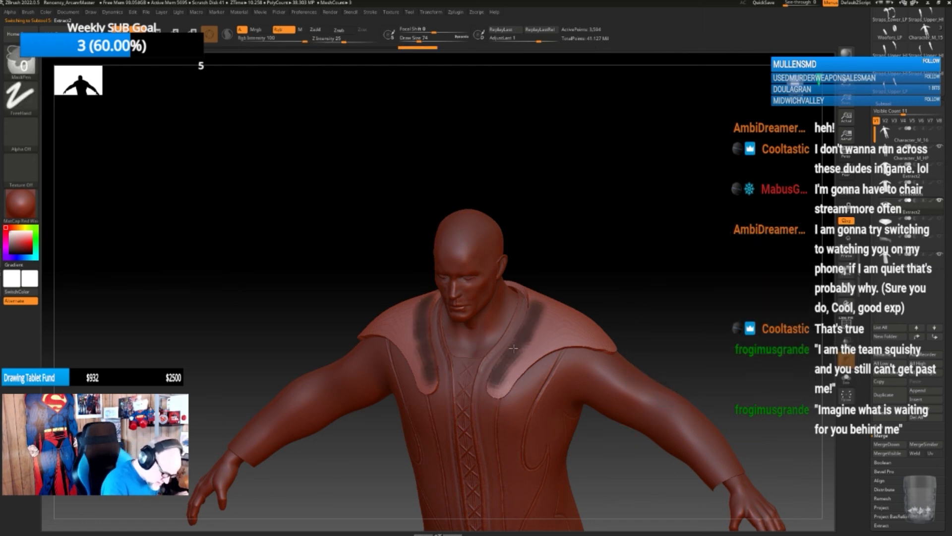
{"action": "mouse_move", "coordinate": [620, 253]}
{"action": "left_mouse_down"}
{"action": "mouse_move", "coordinate": [566, 310]}
{"action": "mouse_move", "coordinate": [538, 289]}
{"action": "mouse_move", "coordinate": [519, 256]}
{"action": "mouse_move", "coordinate": [532, 309]}
{"action": "left_mouse_up"}
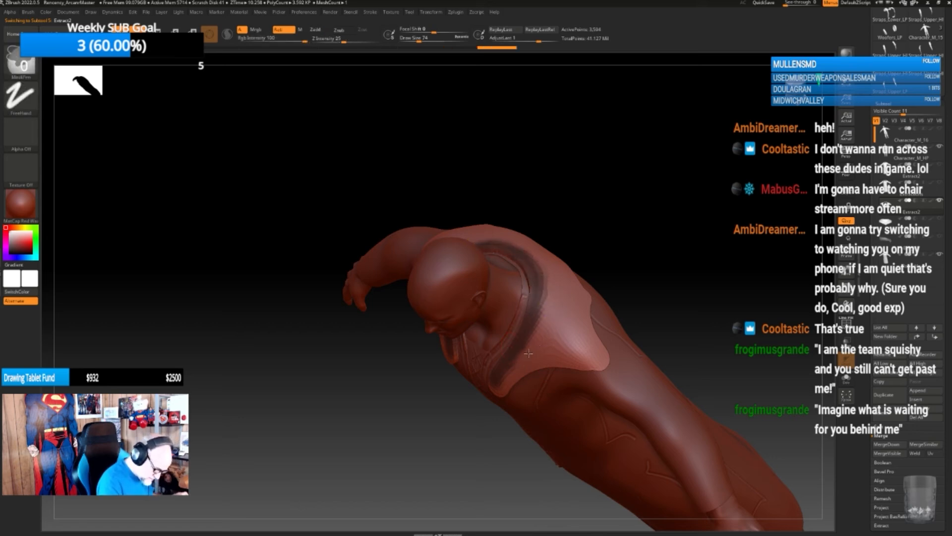
{"action": "left_click_drag", "start_coordinate": [516, 372], "coordinate": [504, 386], "text": "ctrl"}
{"action": "mouse_move", "coordinate": [618, 290]}
{"action": "left_mouse_down"}
{"action": "mouse_move", "coordinate": [655, 261]}
{"action": "mouse_move", "coordinate": [640, 263]}
{"action": "left_mouse_up"}
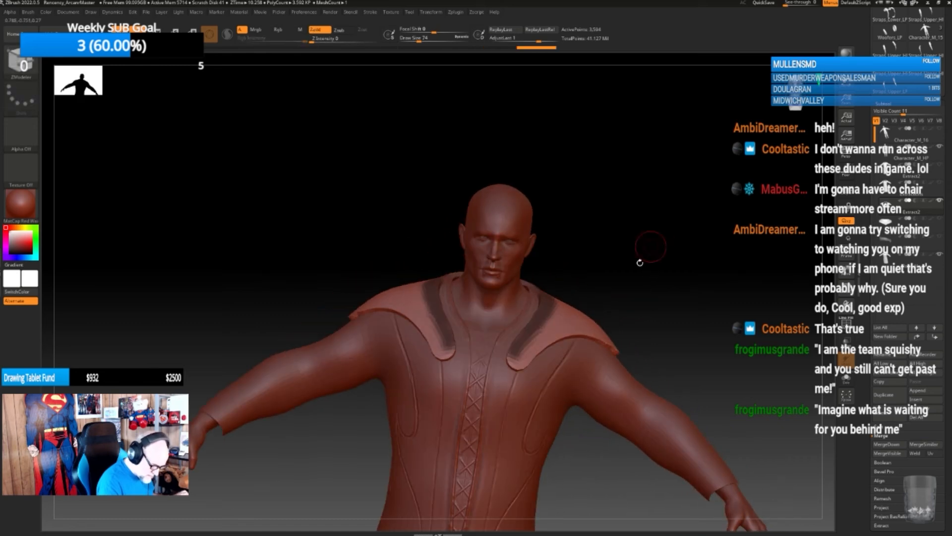
- Invert the mask and swell the neckline band into a thick collar with the Inflat brush at draw size 114
{"action": "key", "text": "b"}
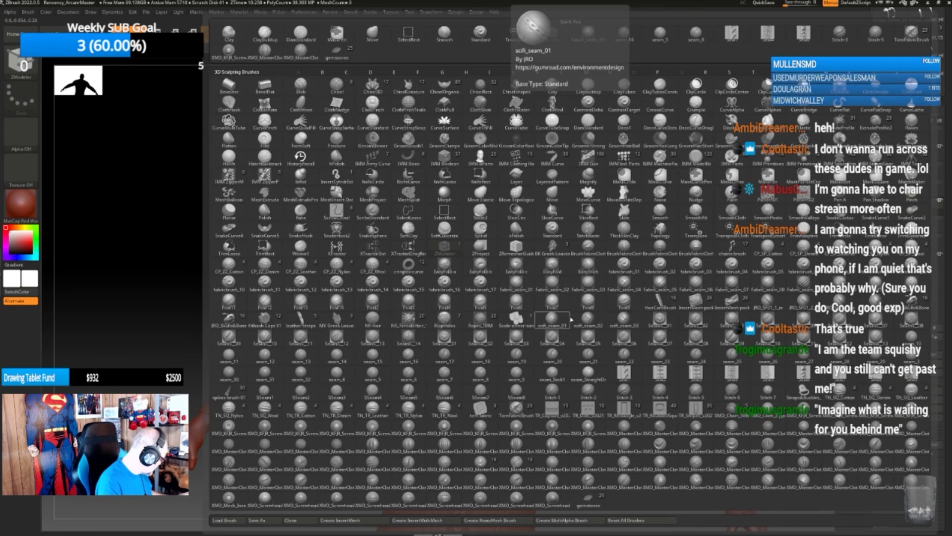
{"action": "key", "text": "i"}
{"action": "key", "text": "n"}
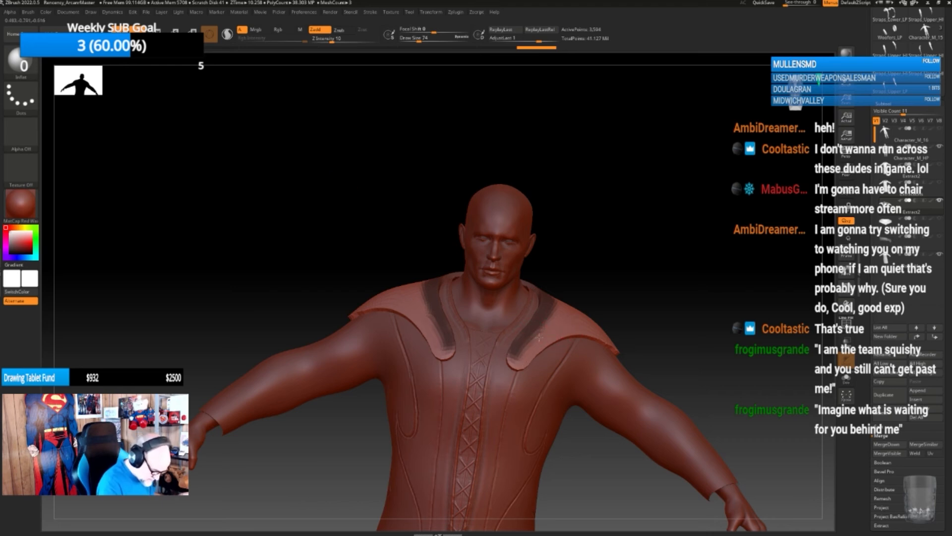
{"action": "left_click_drag", "start_coordinate": [539, 337], "coordinate": [563, 328]}
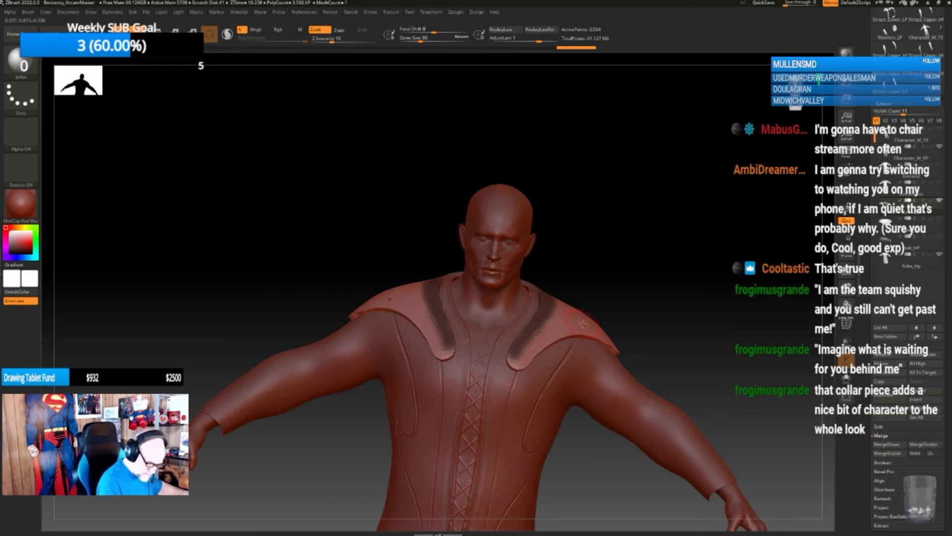
{"action": "key", "text": "bracketright"}
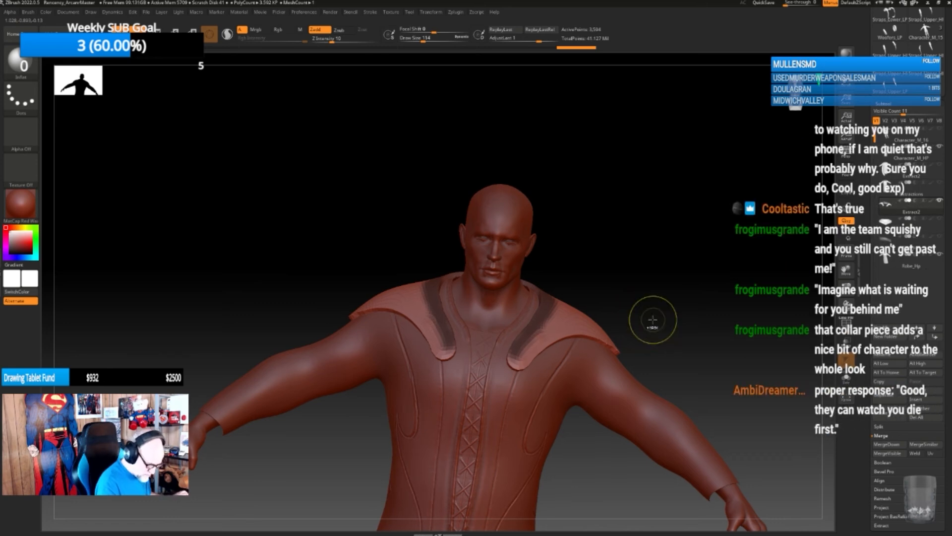
{"action": "left_click_drag", "start_coordinate": [665, 292], "coordinate": [597, 344]}
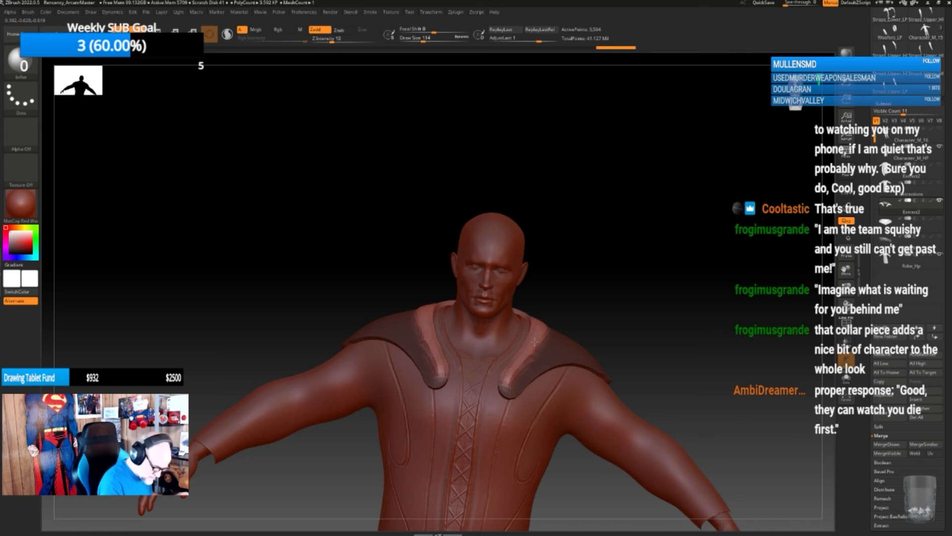
{"action": "left_click_drag", "start_coordinate": [659, 292], "coordinate": [555, 317]}
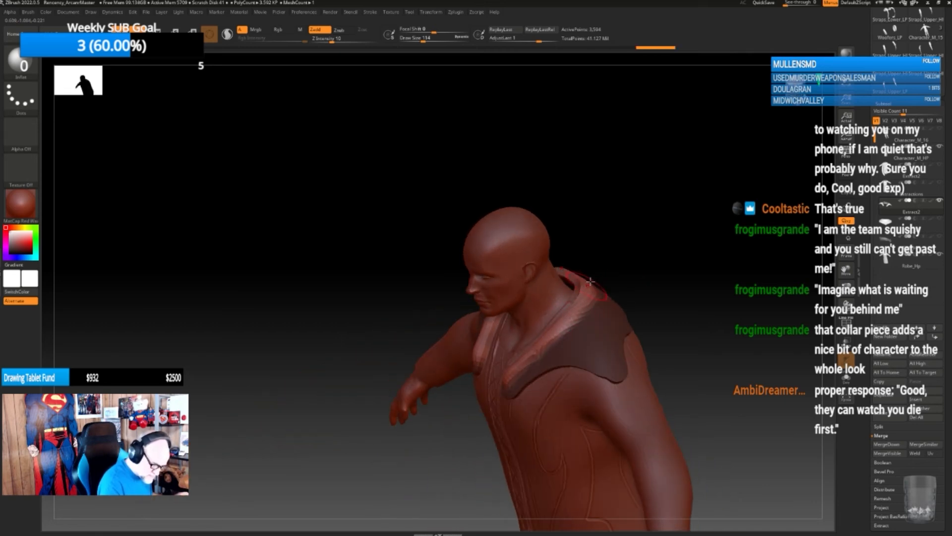
{"action": "left_click_drag", "start_coordinate": [590, 281], "coordinate": [629, 270]}
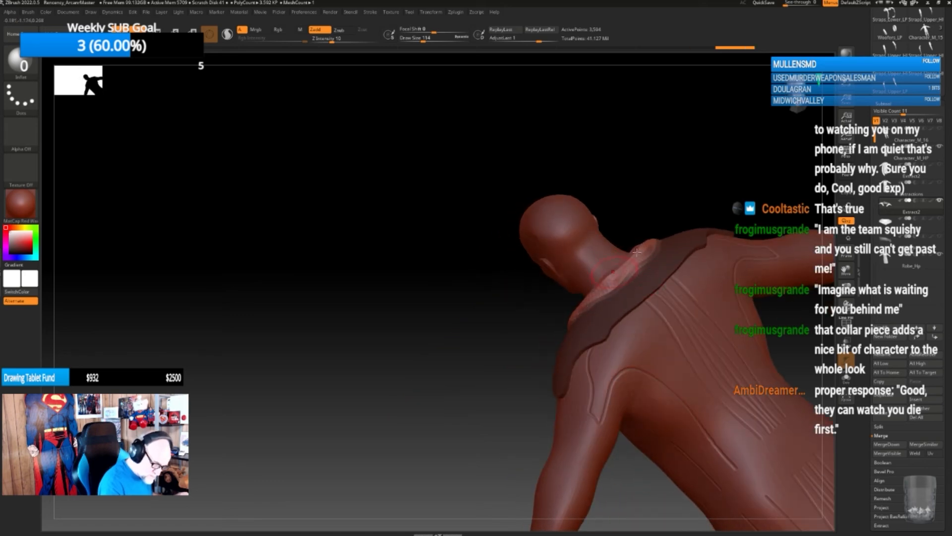
{"action": "mouse_move", "coordinate": [596, 293]}
{"action": "left_mouse_down"}
{"action": "mouse_move", "coordinate": [656, 280]}
{"action": "mouse_move", "coordinate": [671, 267]}
{"action": "left_mouse_up"}
- Pull the back of the collar upward around the neck with the Move brush
{"action": "key", "text": "b"}
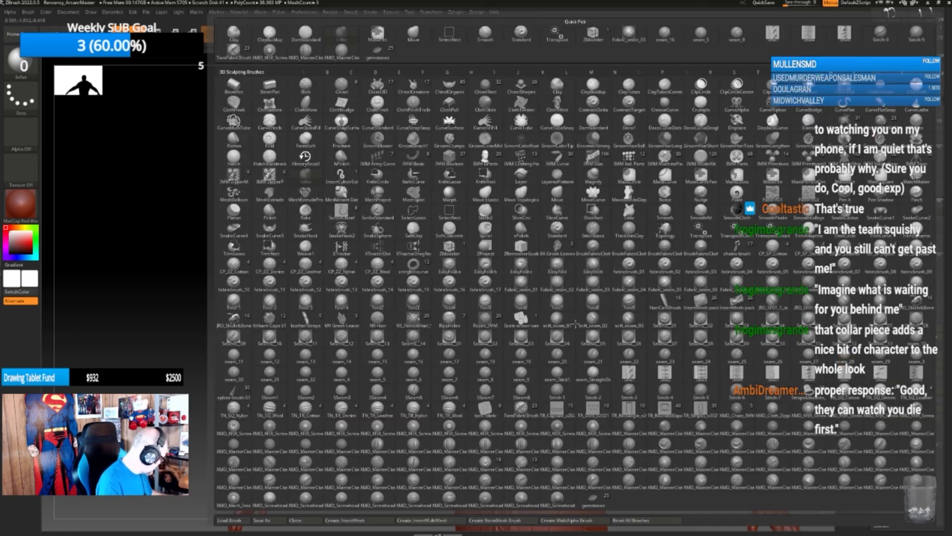
{"action": "key", "text": "m"}
{"action": "key", "text": "v"}
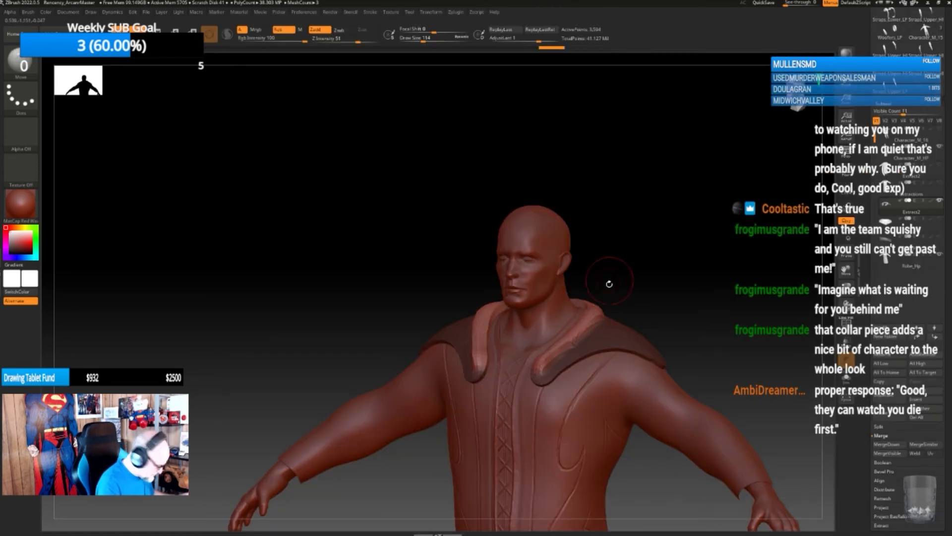
{"action": "left_click", "coordinate": [598, 307], "text": "alt"}
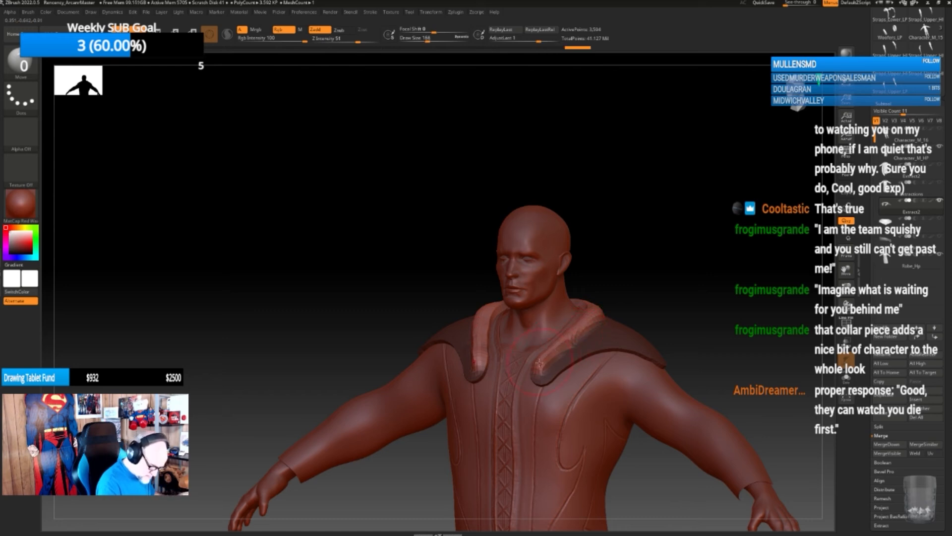
{"action": "left_click_drag", "start_coordinate": [629, 281], "coordinate": [581, 311]}
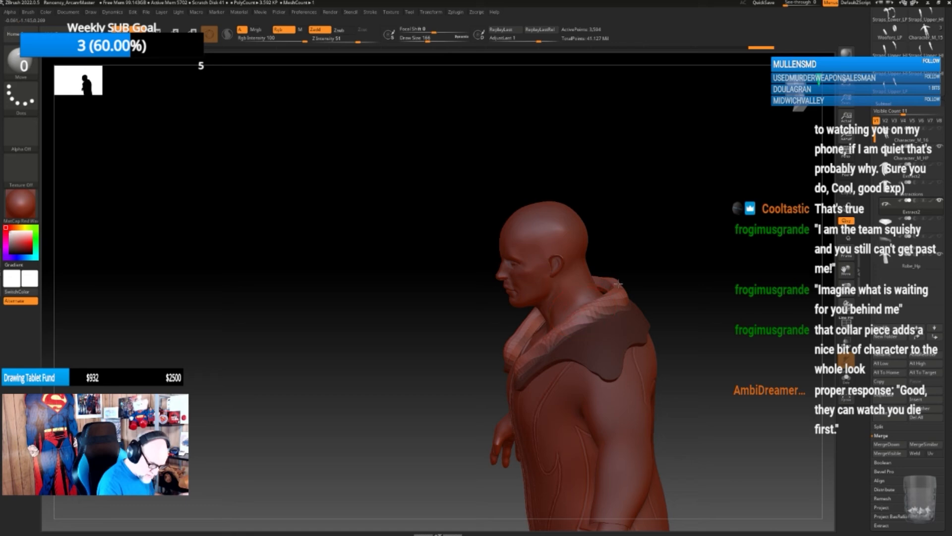
- Try reshaping the side of the collar with the Move brush, and undo the last strokes
{"action": "left_click_drag", "start_coordinate": [618, 284], "coordinate": [564, 313]}
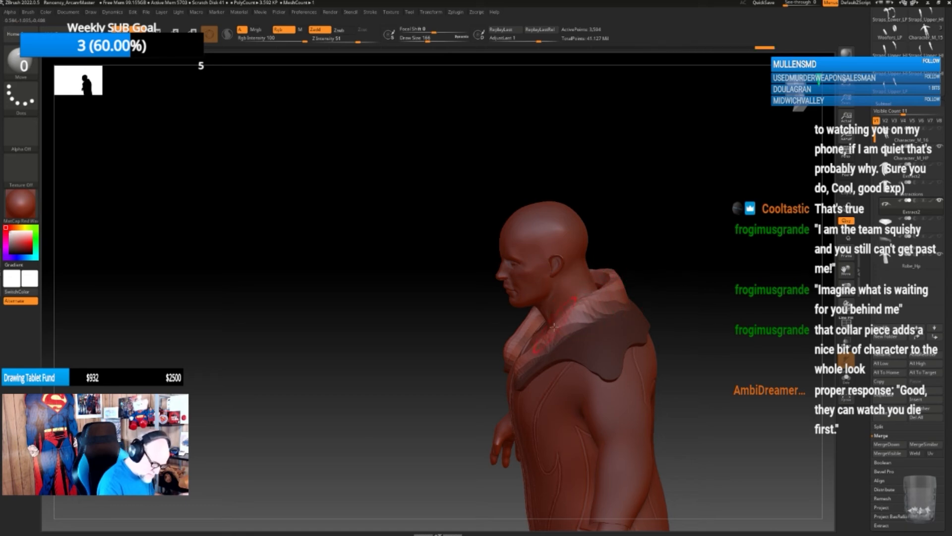
{"action": "key", "text": "ctrl+z"}
{"action": "key", "text": "ctrl+z"}
{"action": "key", "text": "ctrl+z"}
{"action": "key", "text": "ctrl+z"}
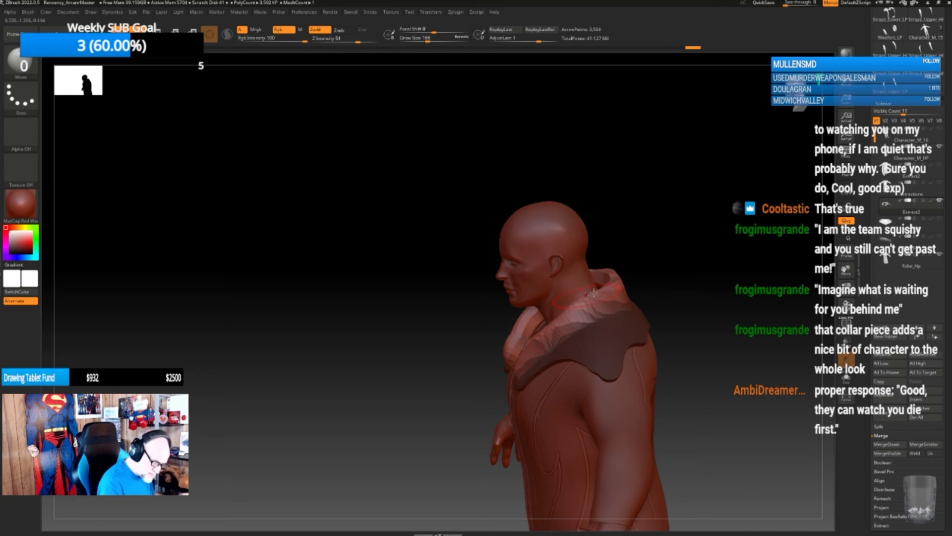
- Raise and shape the collar around the neck with the Move brush, and smooth its surface
{"action": "left_click_drag", "start_coordinate": [594, 293], "coordinate": [630, 273]}
{"action": "mouse_move", "coordinate": [686, 255]}
{"action": "left_mouse_down"}
{"action": "mouse_move", "coordinate": [648, 248]}
{"action": "mouse_move", "coordinate": [630, 270]}
{"action": "mouse_move", "coordinate": [580, 291]}
{"action": "left_mouse_up"}
{"action": "left_click_drag", "start_coordinate": [701, 268], "coordinate": [639, 321]}
{"action": "mouse_move", "coordinate": [548, 346]}
{"action": "left_mouse_down"}
{"action": "mouse_move", "coordinate": [537, 353]}
{"action": "mouse_move", "coordinate": [579, 325]}
{"action": "left_mouse_up"}
{"action": "mouse_move", "coordinate": [606, 300]}
{"action": "left_mouse_down"}
{"action": "mouse_move", "coordinate": [667, 272]}
{"action": "mouse_move", "coordinate": [630, 360]}
{"action": "left_mouse_up"}
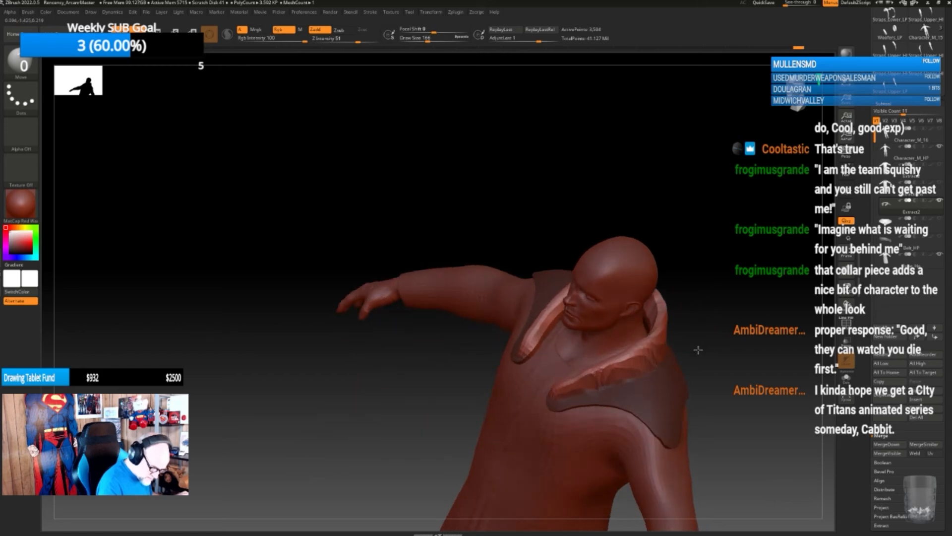
{"action": "mouse_move", "coordinate": [577, 379]}
{"action": "left_mouse_down"}
{"action": "mouse_move", "coordinate": [695, 347]}
{"action": "mouse_move", "coordinate": [684, 316]}
{"action": "left_mouse_up"}
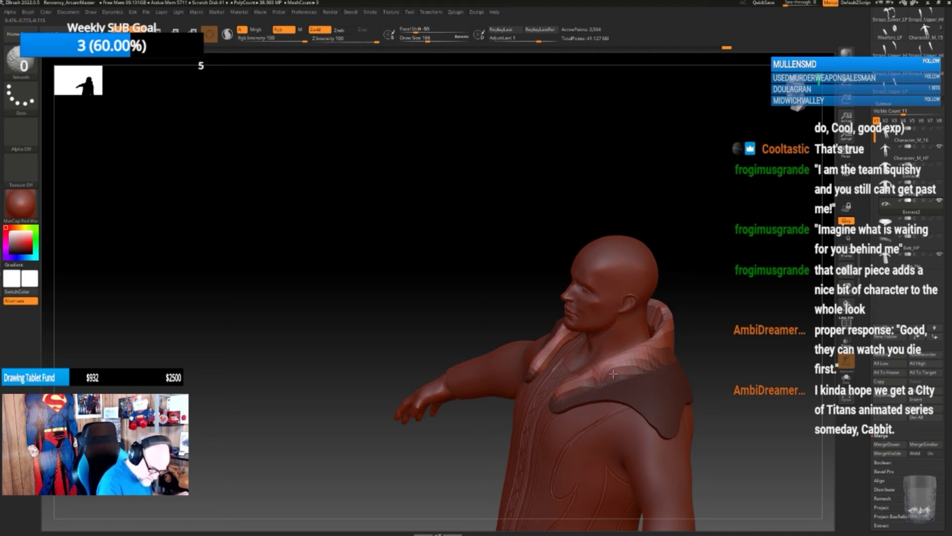
- Mask the outer shoulder caps, clean up the mask's edge, and invert it so only the caps are editable
{"action": "mouse_move", "coordinate": [726, 333]}
{"action": "left_mouse_down"}
{"action": "mouse_move", "coordinate": [645, 322]}
{"action": "mouse_move", "coordinate": [714, 284]}
{"action": "mouse_move", "coordinate": [708, 322]}
{"action": "mouse_move", "coordinate": [733, 326]}
{"action": "mouse_move", "coordinate": [671, 316]}
{"action": "mouse_move", "coordinate": [655, 361]}
{"action": "mouse_move", "coordinate": [535, 350]}
{"action": "mouse_move", "coordinate": [523, 357]}
{"action": "mouse_move", "coordinate": [533, 367]}
{"action": "mouse_move", "coordinate": [538, 346]}
{"action": "mouse_move", "coordinate": [527, 333]}
{"action": "left_mouse_up"}
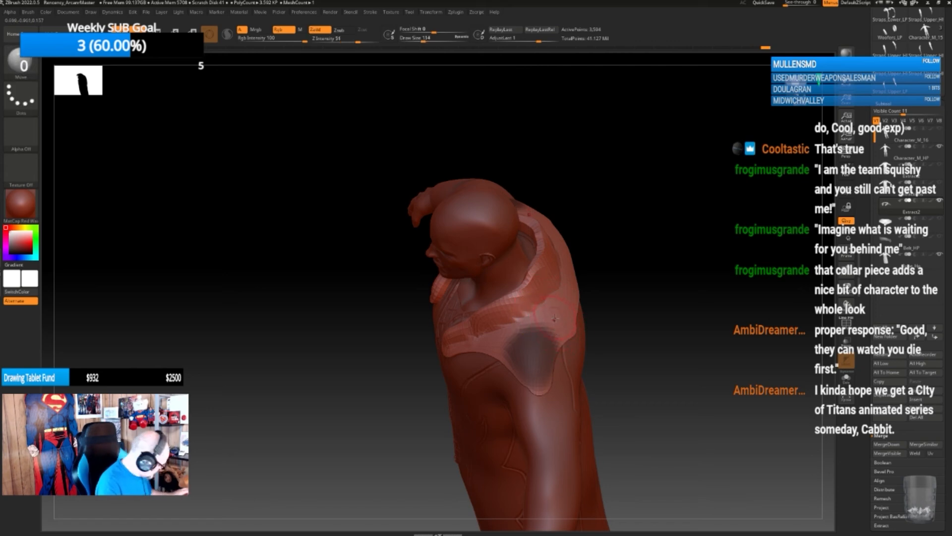
{"action": "key", "text": "ctrl"}
{"action": "mouse_move", "coordinate": [549, 323]}
{"action": "left_mouse_down", "text": "ctrl+alt"}
{"action": "mouse_move", "coordinate": [508, 350]}
{"action": "mouse_move", "coordinate": [536, 384]}
{"action": "mouse_move", "coordinate": [548, 368]}
{"action": "left_mouse_up", "text": "ctrl+alt"}
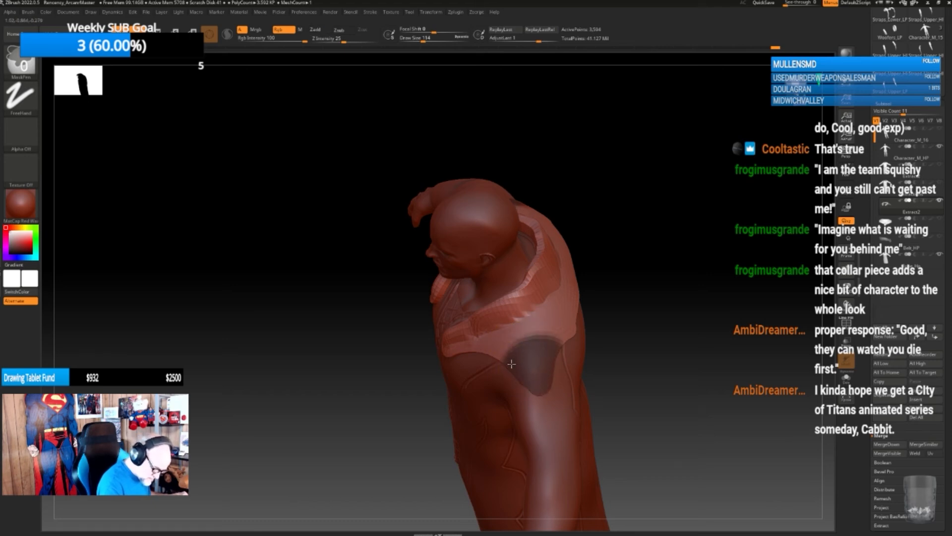
{"action": "mouse_move", "coordinate": [588, 319]}
{"action": "left_mouse_down"}
{"action": "mouse_move", "coordinate": [646, 340]}
{"action": "mouse_move", "coordinate": [628, 344]}
{"action": "left_mouse_up"}
{"action": "left_click", "coordinate": [622, 342], "text": "ctrl"}
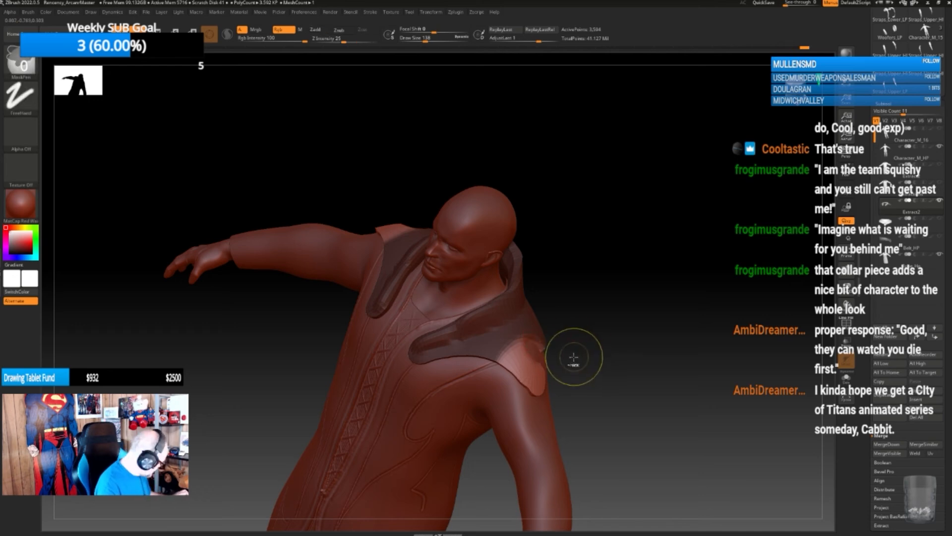
- Inflate the unmasked shoulder caps into rounded pads with the Inflat brush at draw size 134, and smooth them
{"action": "key", "text": "b"}
{"action": "key", "text": "i"}
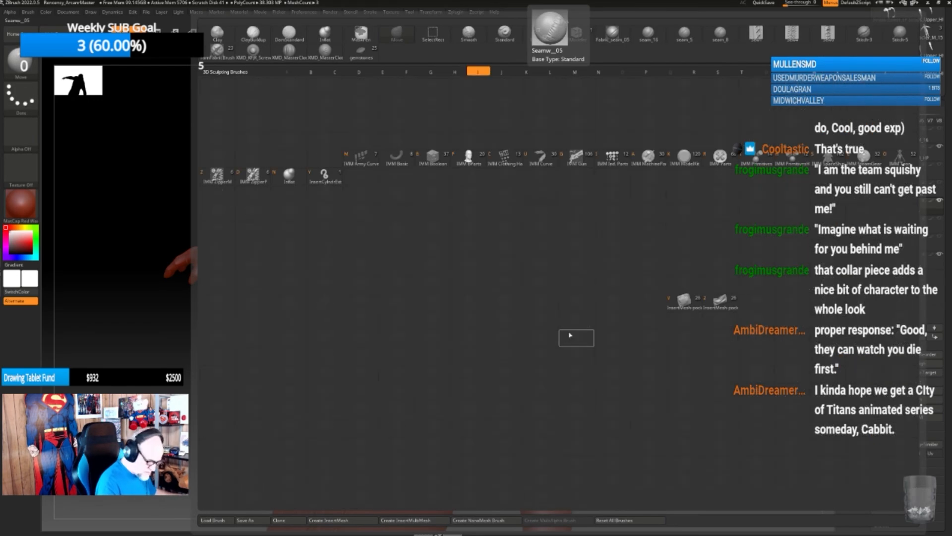
{"action": "key", "text": "n"}
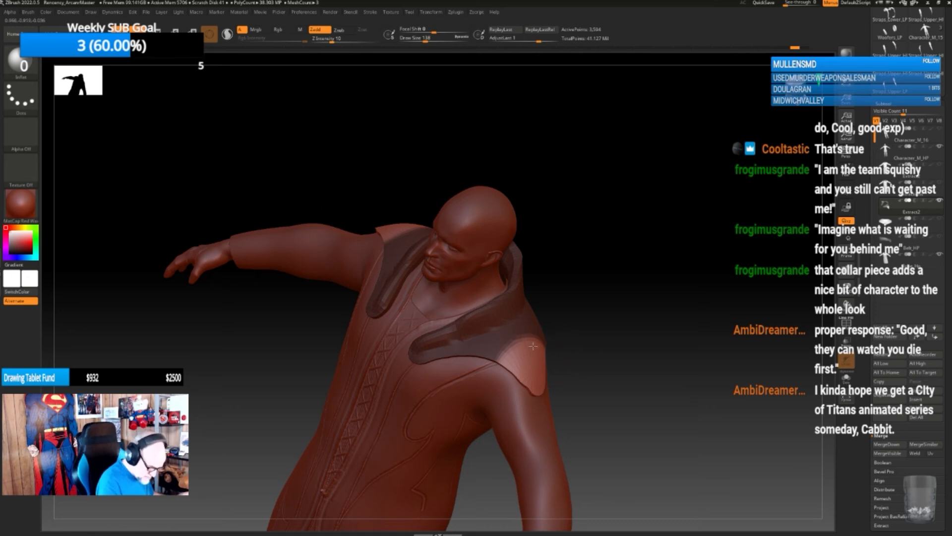
{"action": "mouse_move", "coordinate": [516, 366]}
{"action": "left_mouse_down"}
{"action": "mouse_move", "coordinate": [522, 378]}
{"action": "mouse_move", "coordinate": [541, 363]}
{"action": "mouse_move", "coordinate": [511, 363]}
{"action": "mouse_move", "coordinate": [541, 365]}
{"action": "left_mouse_up"}
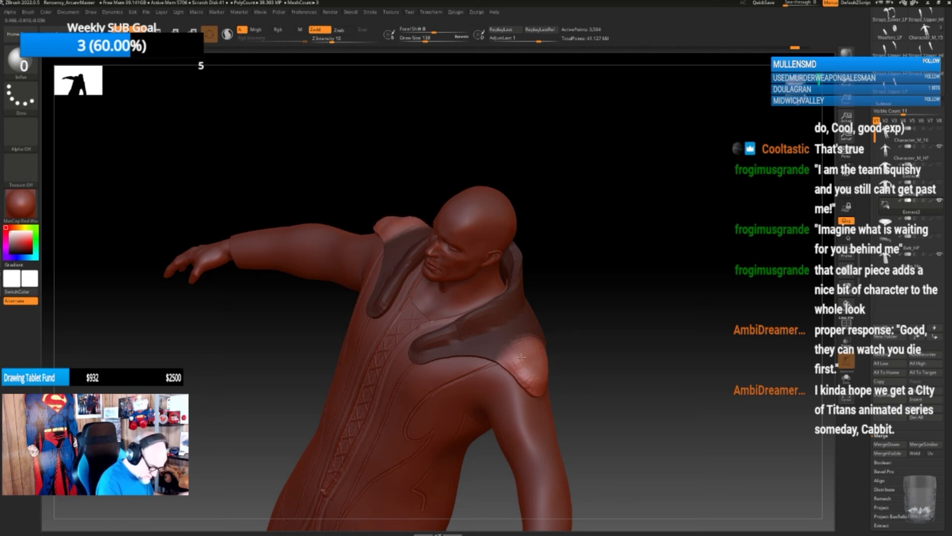
{"action": "left_click_drag", "start_coordinate": [645, 342], "coordinate": [540, 348]}
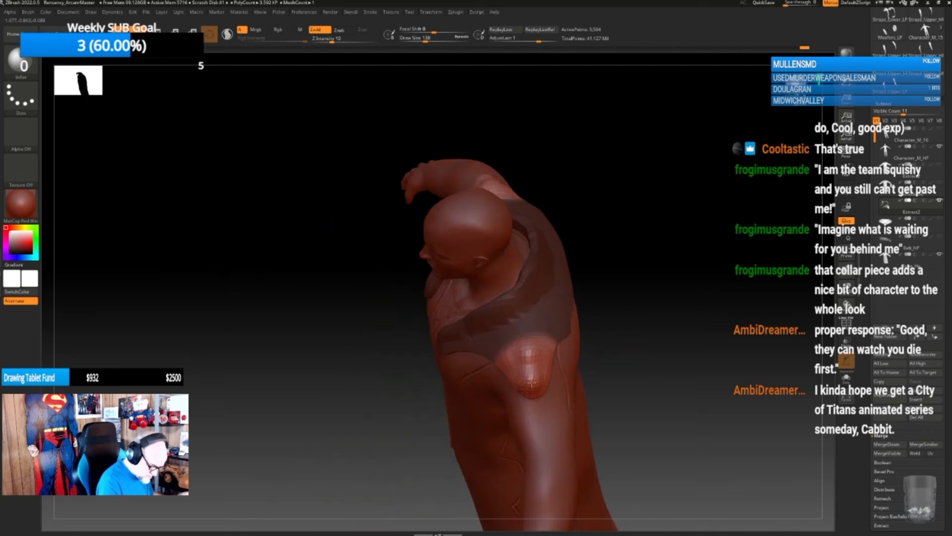
{"action": "mouse_move", "coordinate": [544, 356]}
{"action": "left_mouse_down", "text": "shift"}
{"action": "mouse_move", "coordinate": [535, 355]}
{"action": "mouse_move", "coordinate": [541, 366]}
{"action": "left_mouse_up", "text": "shift"}
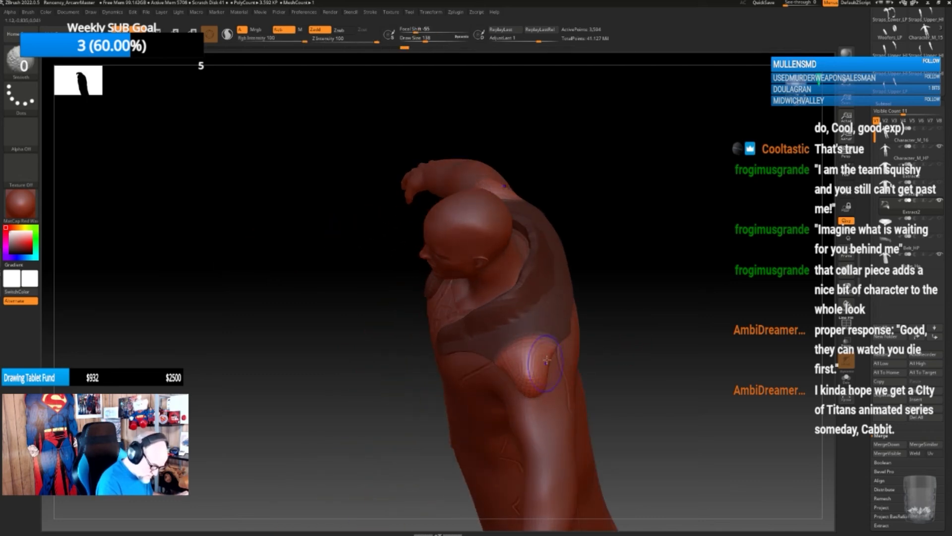
{"action": "left_click_drag", "start_coordinate": [594, 348], "coordinate": [570, 329]}
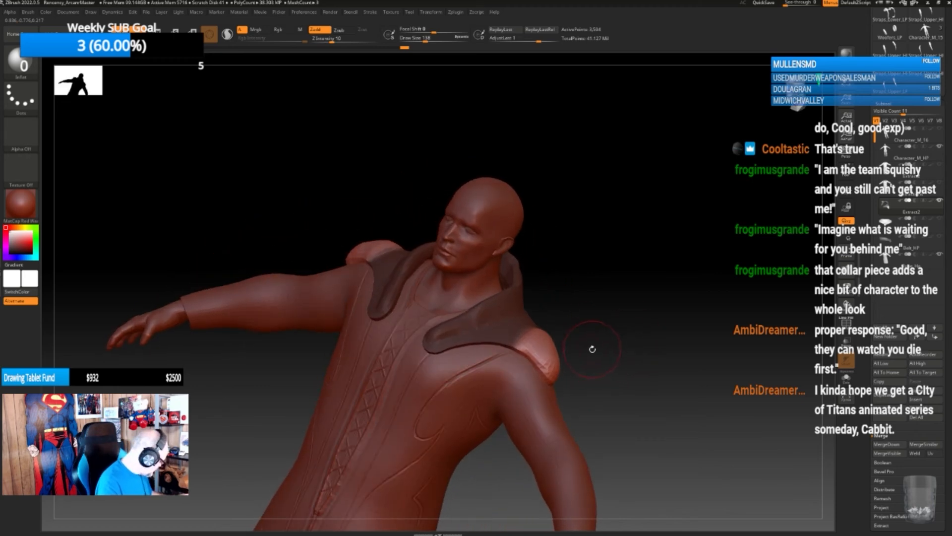
- Reshape the outline of the rounded shoulder caps with the Move brush
{"action": "key", "text": "F1"}
{"action": "key", "text": "b"}
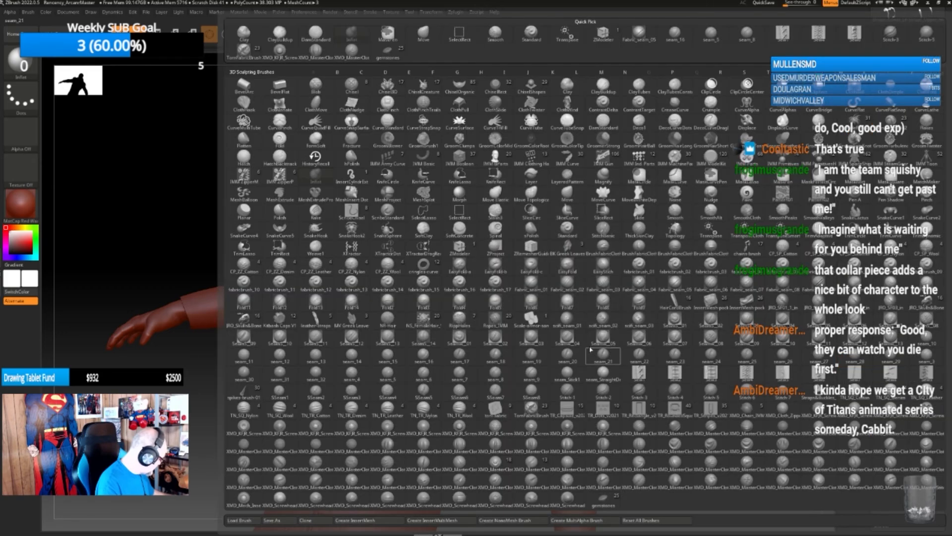
{"action": "left_click", "coordinate": [473, 376]}
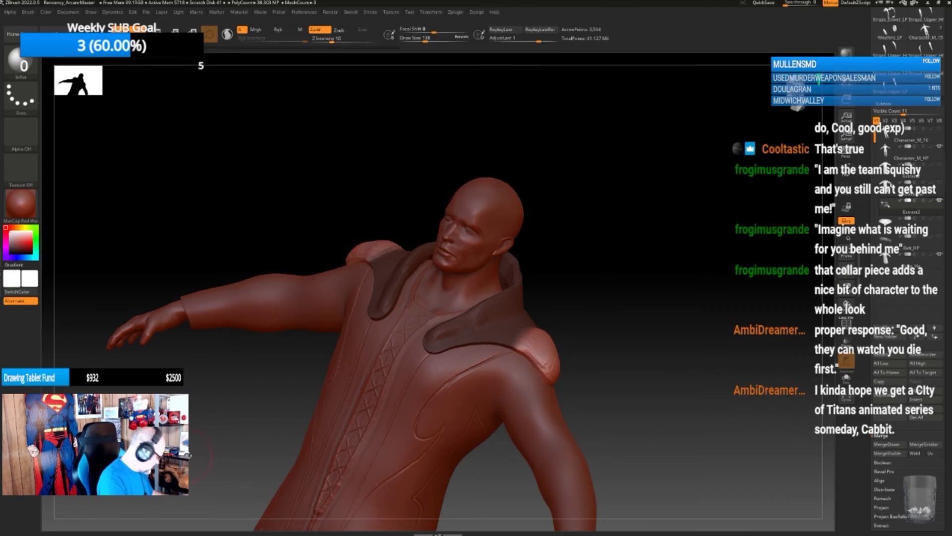
{"action": "key", "text": "b"}
{"action": "key", "text": "m"}
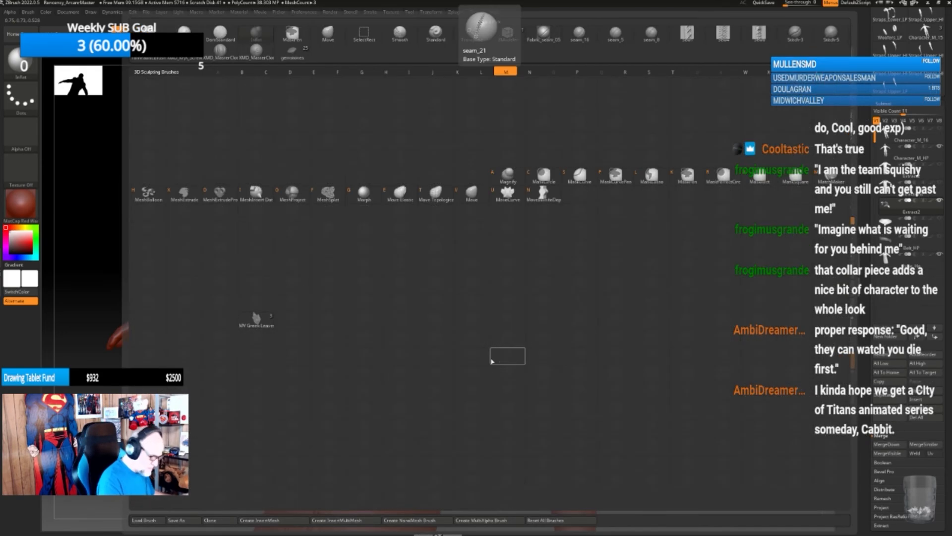
{"action": "key", "text": "v"}
{"action": "left_click_drag", "start_coordinate": [616, 366], "coordinate": [609, 365]}
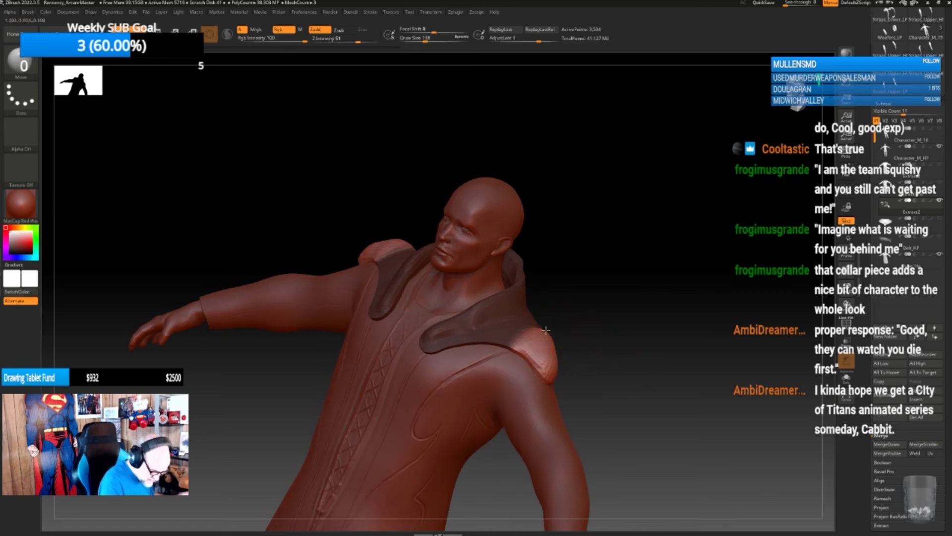
{"action": "left_click_drag", "start_coordinate": [550, 344], "coordinate": [564, 356]}
{"action": "mouse_move", "coordinate": [634, 355]}
{"action": "left_mouse_down"}
{"action": "mouse_move", "coordinate": [576, 340]}
{"action": "mouse_move", "coordinate": [540, 345]}
{"action": "mouse_move", "coordinate": [569, 354]}
{"action": "left_mouse_up"}
{"action": "mouse_move", "coordinate": [637, 348]}
{"action": "left_mouse_down"}
{"action": "mouse_move", "coordinate": [657, 336]}
{"action": "mouse_move", "coordinate": [633, 333]}
{"action": "mouse_move", "coordinate": [595, 361]}
{"action": "left_mouse_up"}
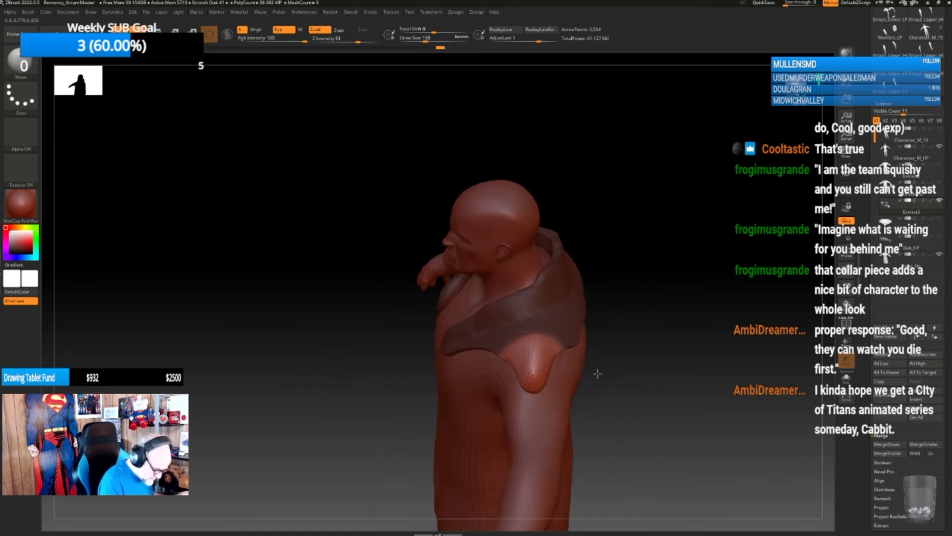
- Carve a crease down the middle of the shoulder caps with the DamStandard brush, and clear the mask from the collar piece
{"action": "key", "text": "b"}
{"action": "key", "text": "d"}
{"action": "key", "text": "s"}
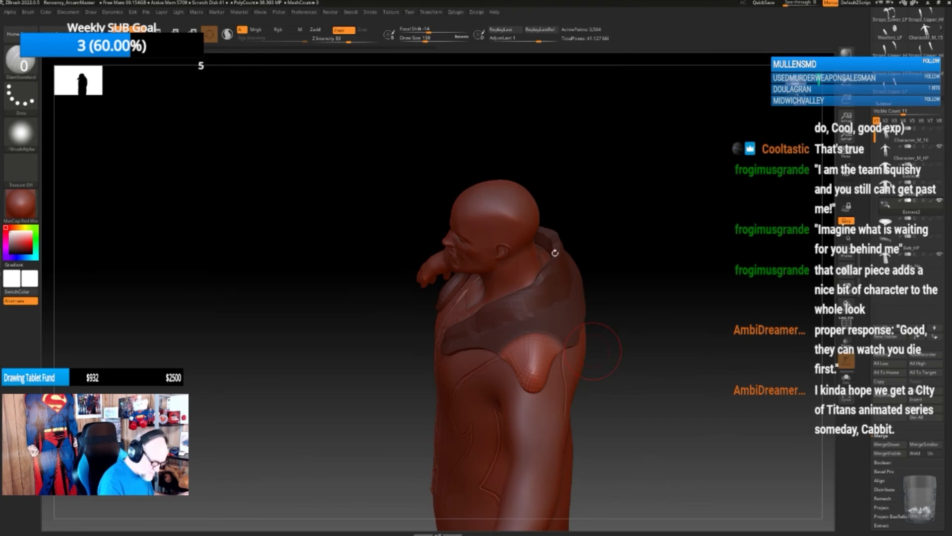
{"action": "left_click_drag", "start_coordinate": [532, 384], "coordinate": [531, 355]}
{"action": "key", "text": "ctrl+z"}
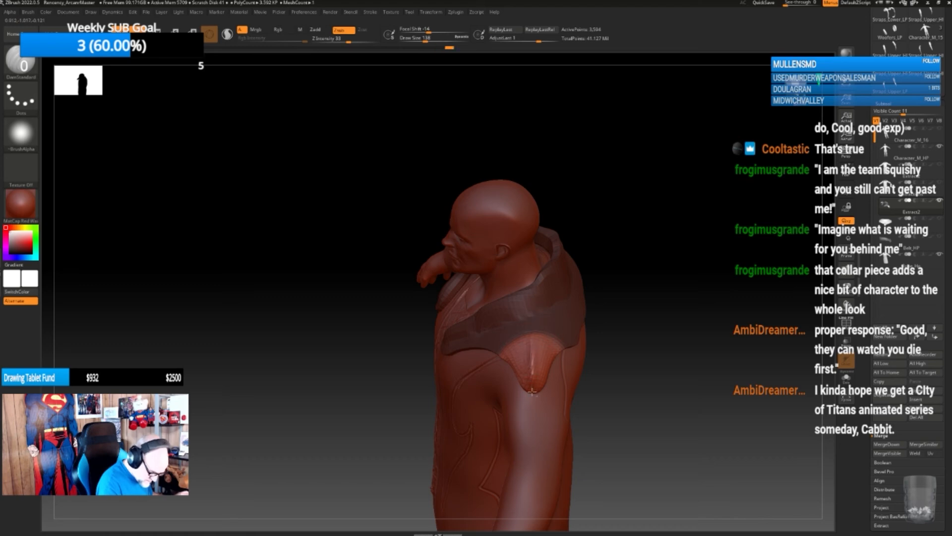
{"action": "left_click_drag", "start_coordinate": [615, 368], "coordinate": [664, 345]}
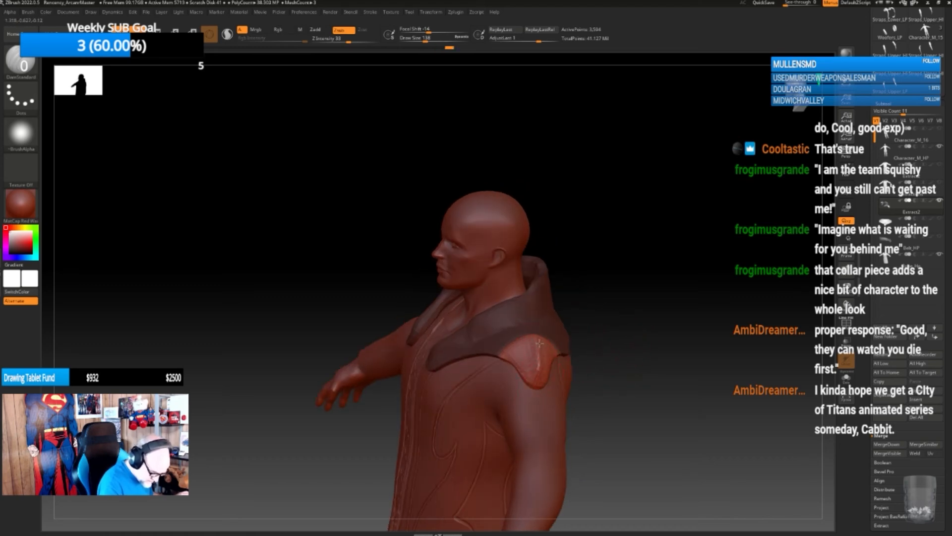
{"action": "left_click_drag", "start_coordinate": [539, 384], "coordinate": [540, 375]}
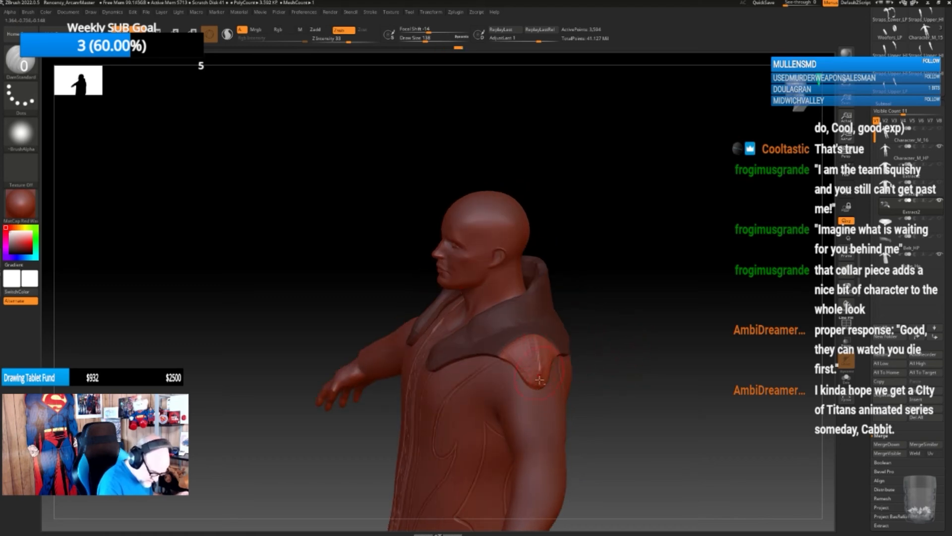
{"action": "left_click_drag", "start_coordinate": [597, 333], "coordinate": [623, 345]}
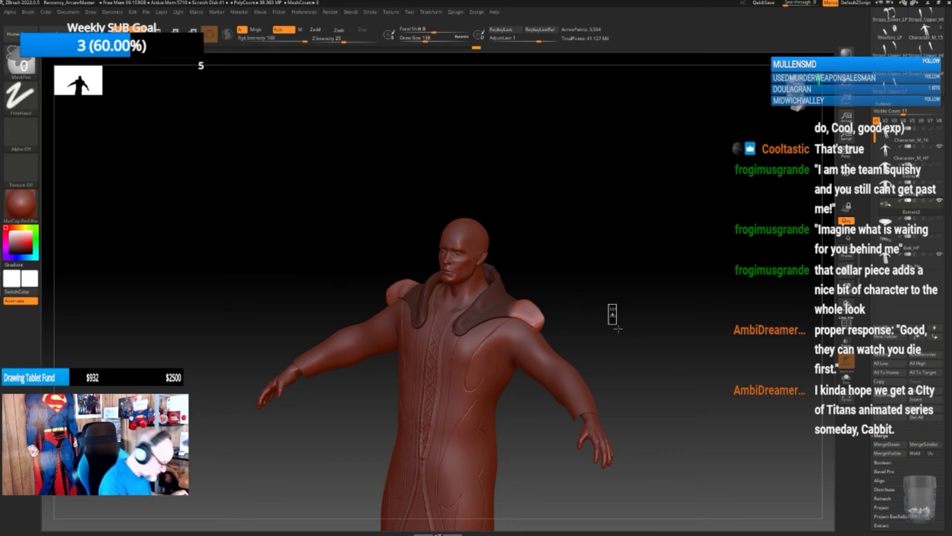
{"action": "mouse_move", "coordinate": [612, 314]}
{"action": "left_mouse_down"}
{"action": "mouse_move", "coordinate": [622, 327]}
{"action": "mouse_move", "coordinate": [614, 331]}
{"action": "mouse_move", "coordinate": [609, 300]}
{"action": "left_mouse_up"}
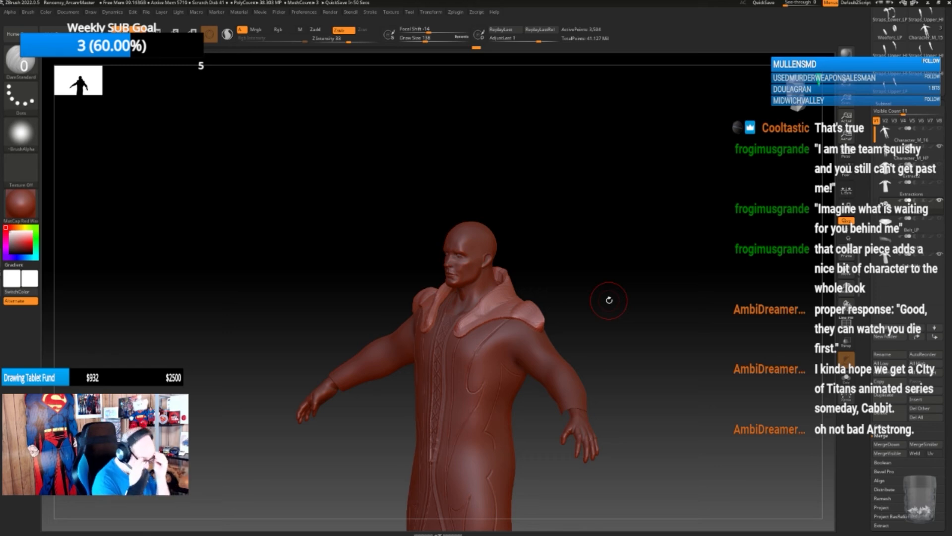
- Adjust the collar's front and inner edge around the neck with the Move brush
{"action": "mouse_move", "coordinate": [605, 353]}
{"action": "left_mouse_down", "text": "alt"}
{"action": "mouse_move", "coordinate": [620, 387]}
{"action": "mouse_move", "coordinate": [686, 393]}
{"action": "mouse_move", "coordinate": [652, 376]}
{"action": "left_mouse_up", "text": "alt"}
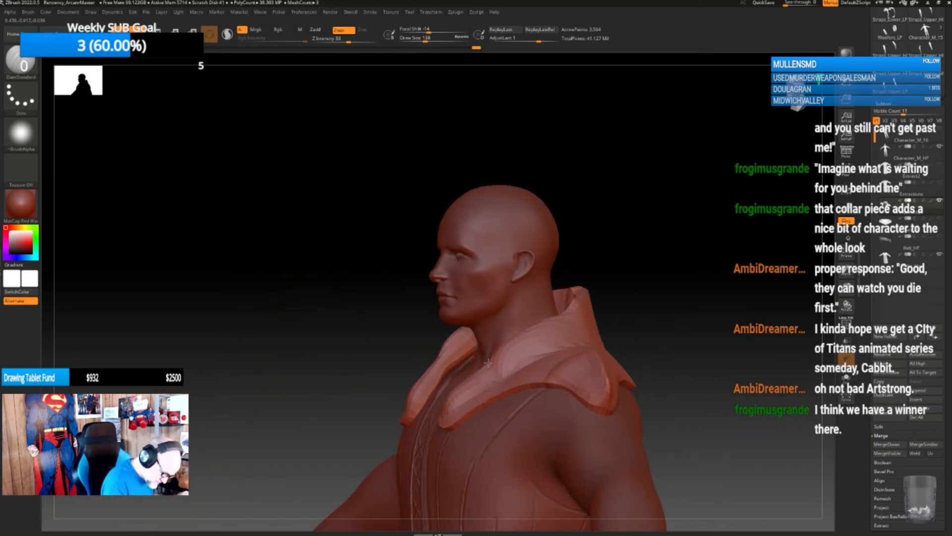
{"action": "left_click_drag", "start_coordinate": [644, 326], "coordinate": [616, 340]}
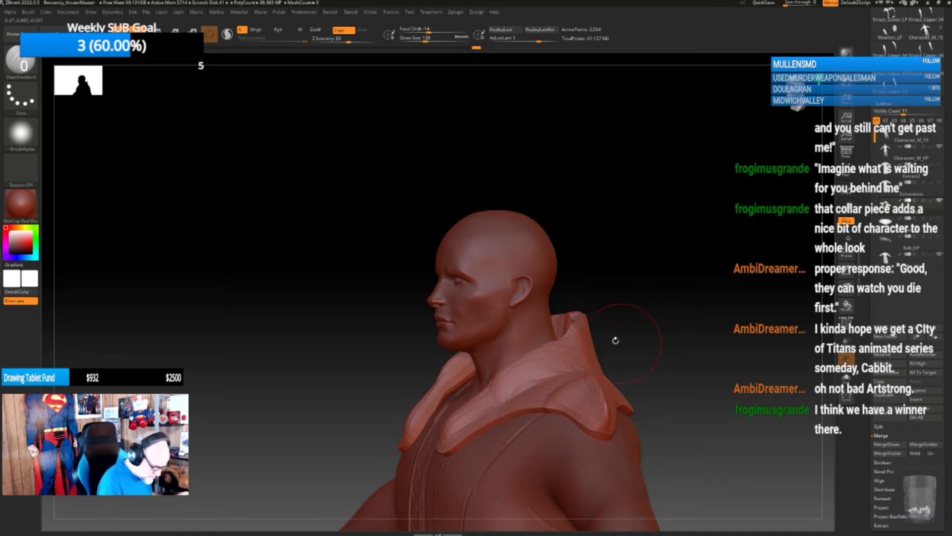
{"action": "key", "text": "b"}
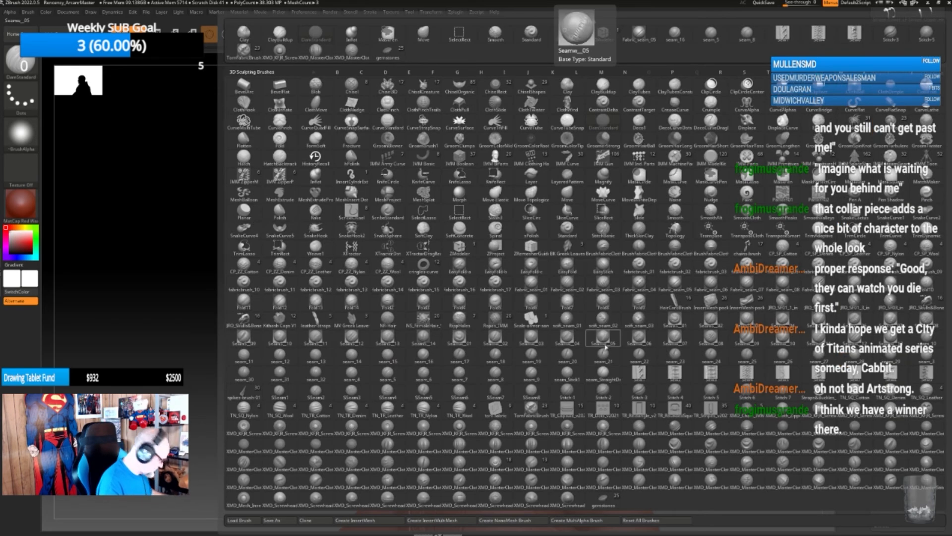
{"action": "key", "text": "m"}
{"action": "key", "text": "t"}
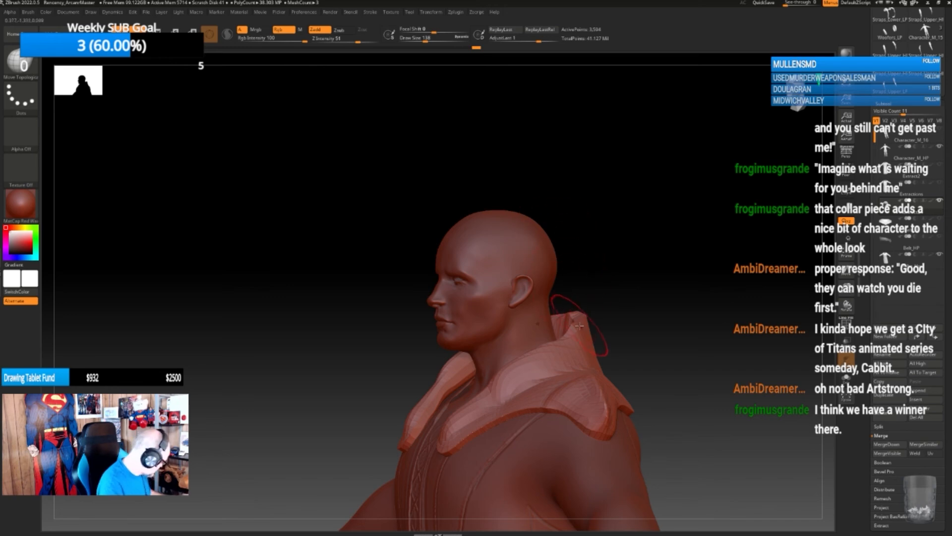
{"action": "key", "text": "b"}
{"action": "key", "text": "m"}
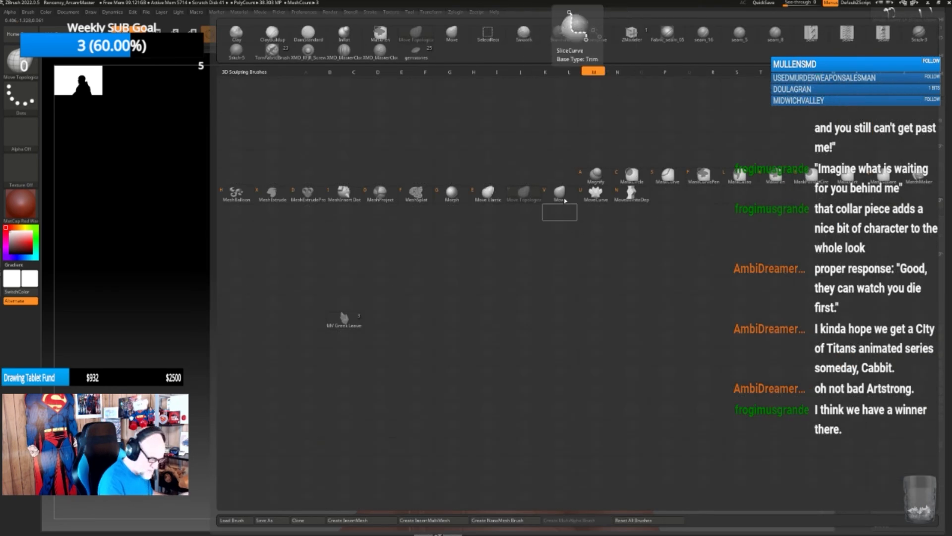
{"action": "key", "text": "v"}
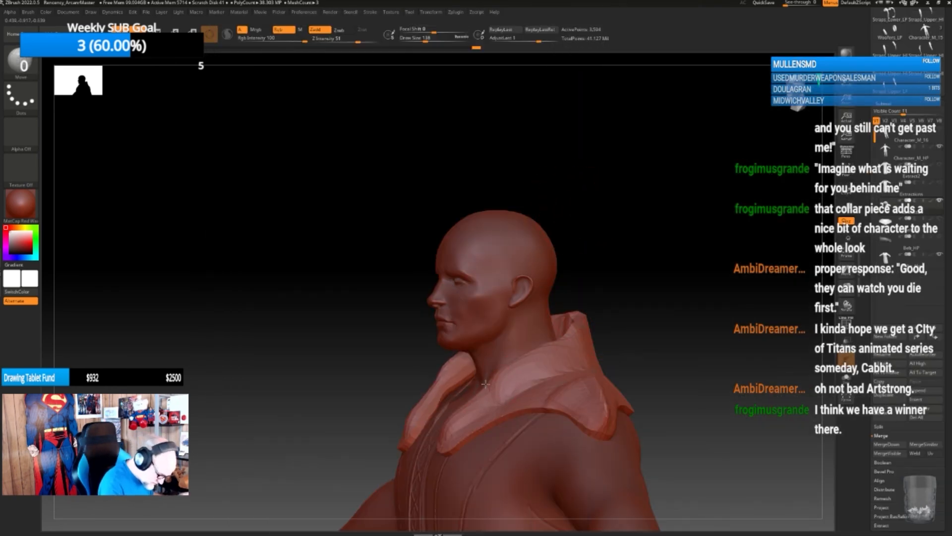
{"action": "left_click_drag", "start_coordinate": [485, 383], "coordinate": [481, 386]}
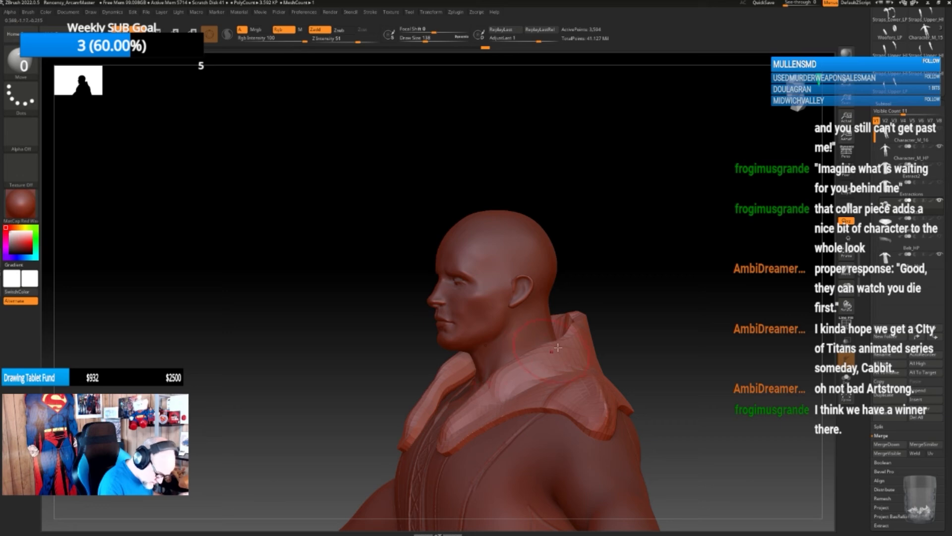
{"action": "left_click_drag", "start_coordinate": [559, 337], "coordinate": [568, 328]}
- Smooth the back of the raised collar behind the neck
{"action": "left_click_drag", "start_coordinate": [621, 305], "coordinate": [591, 299]}
{"action": "left_click_drag", "start_coordinate": [681, 351], "coordinate": [679, 302]}
{"action": "left_click_drag", "start_coordinate": [695, 348], "coordinate": [682, 295], "text": "alt"}
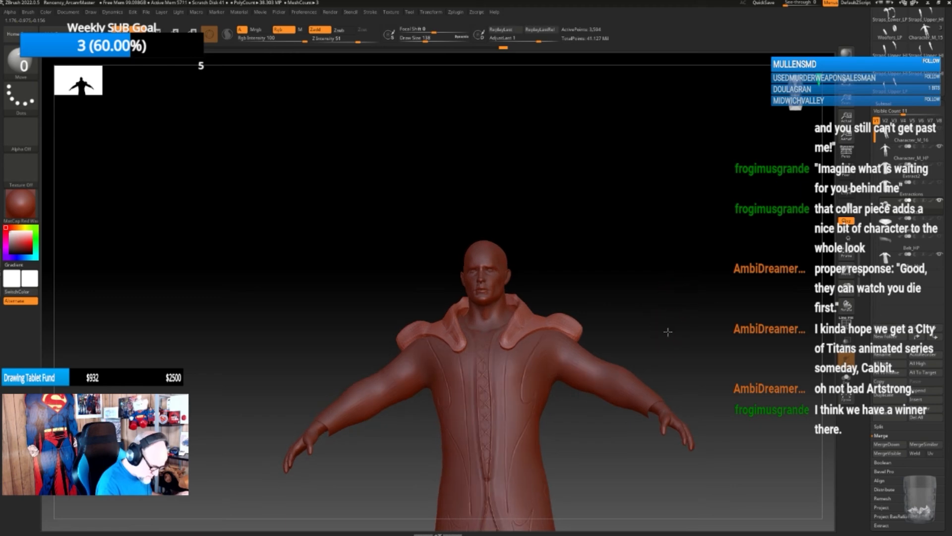
{"action": "mouse_move", "coordinate": [668, 332]}
{"action": "left_mouse_down"}
{"action": "mouse_move", "coordinate": [615, 347]}
{"action": "mouse_move", "coordinate": [578, 338]}
{"action": "left_mouse_up"}
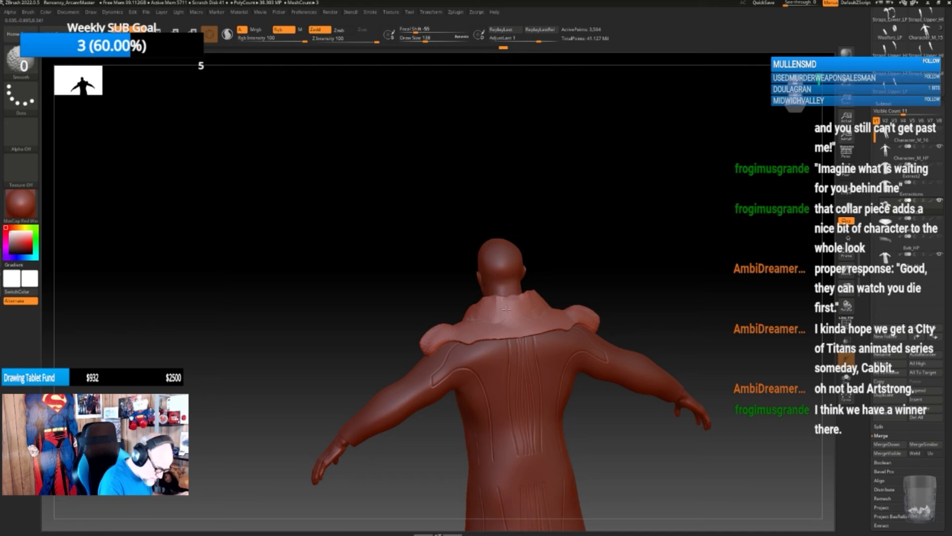
{"action": "mouse_move", "coordinate": [621, 300]}
{"action": "left_mouse_down"}
{"action": "mouse_move", "coordinate": [709, 287]}
{"action": "mouse_move", "coordinate": [637, 306]}
{"action": "mouse_move", "coordinate": [643, 333]}
{"action": "left_mouse_up"}
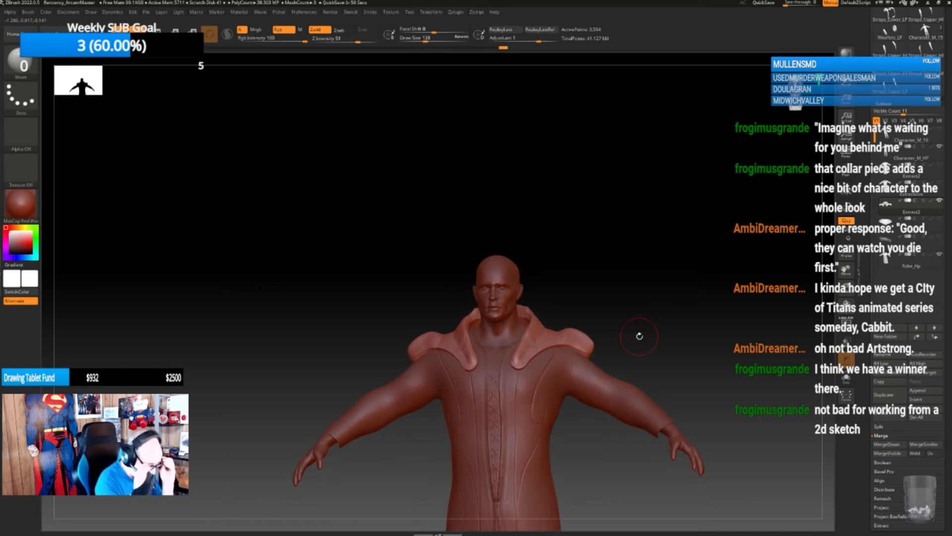
- Subdivide the collar and shoulder-cap mesh twice to raise its resolution
{"action": "left_click_drag", "start_coordinate": [672, 348], "coordinate": [626, 270], "text": "alt"}
{"action": "mouse_move", "coordinate": [658, 313]}
{"action": "left_mouse_down", "text": "alt"}
{"action": "mouse_move", "coordinate": [658, 287]}
{"action": "mouse_move", "coordinate": [663, 302]}
{"action": "mouse_move", "coordinate": [620, 344]}
{"action": "mouse_move", "coordinate": [653, 348]}
{"action": "mouse_move", "coordinate": [612, 355]}
{"action": "mouse_move", "coordinate": [602, 347]}
{"action": "mouse_move", "coordinate": [580, 363]}
{"action": "mouse_move", "coordinate": [589, 390]}
{"action": "mouse_move", "coordinate": [595, 369]}
{"action": "left_mouse_up", "text": "alt"}
{"action": "left_click", "coordinate": [888, 103]}
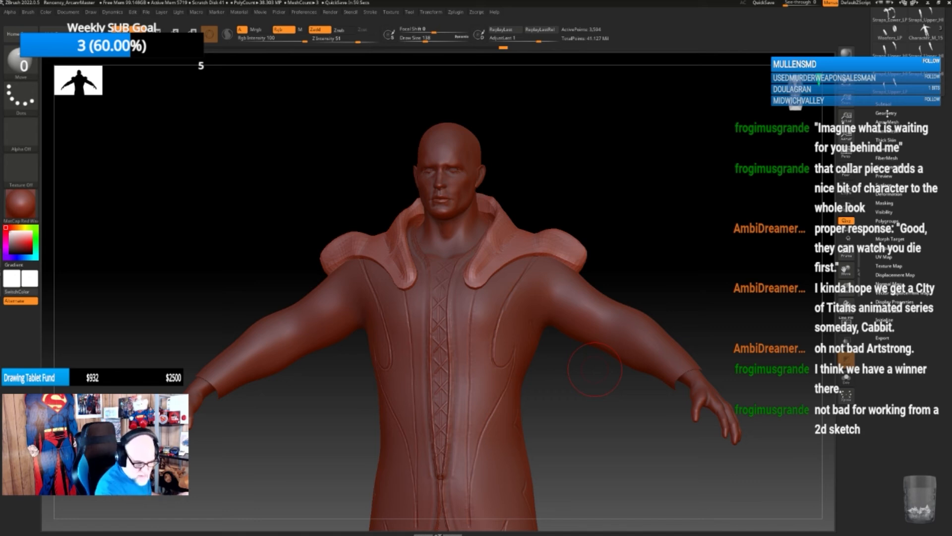
{"action": "left_click", "coordinate": [887, 113]}
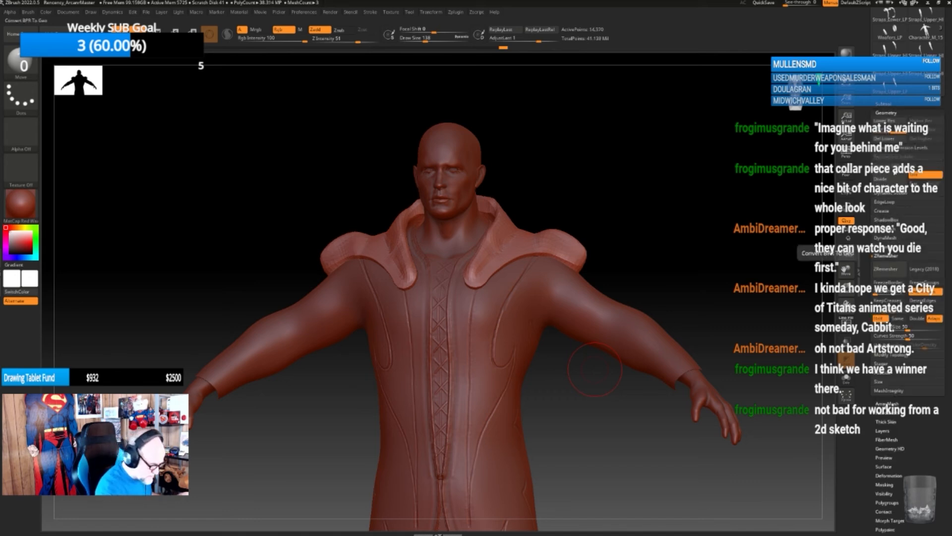
{"action": "mouse_move", "coordinate": [596, 416]}
{"action": "left_mouse_down"}
{"action": "mouse_move", "coordinate": [589, 422]}
{"action": "mouse_move", "coordinate": [587, 405]}
{"action": "left_mouse_up"}
{"action": "left_click_drag", "start_coordinate": [605, 370], "coordinate": [608, 382], "text": "alt"}
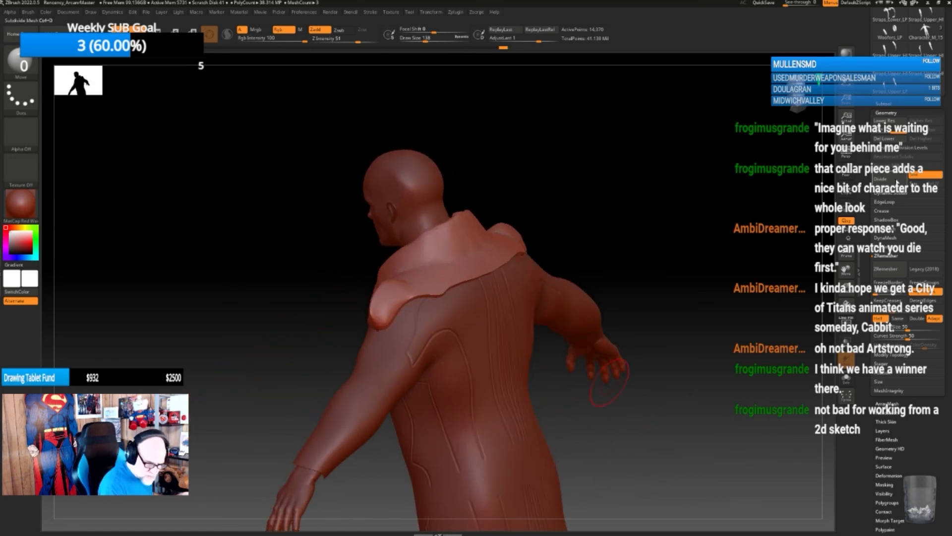
{"action": "key", "text": "ctrl+d"}
- Smooth the subdivided collar's rim and the transitions into the shoulder caps
{"action": "mouse_move", "coordinate": [654, 323]}
{"action": "left_mouse_down", "text": "alt"}
{"action": "mouse_move", "coordinate": [658, 350]}
{"action": "mouse_move", "coordinate": [641, 329]}
{"action": "left_mouse_up", "text": "alt"}
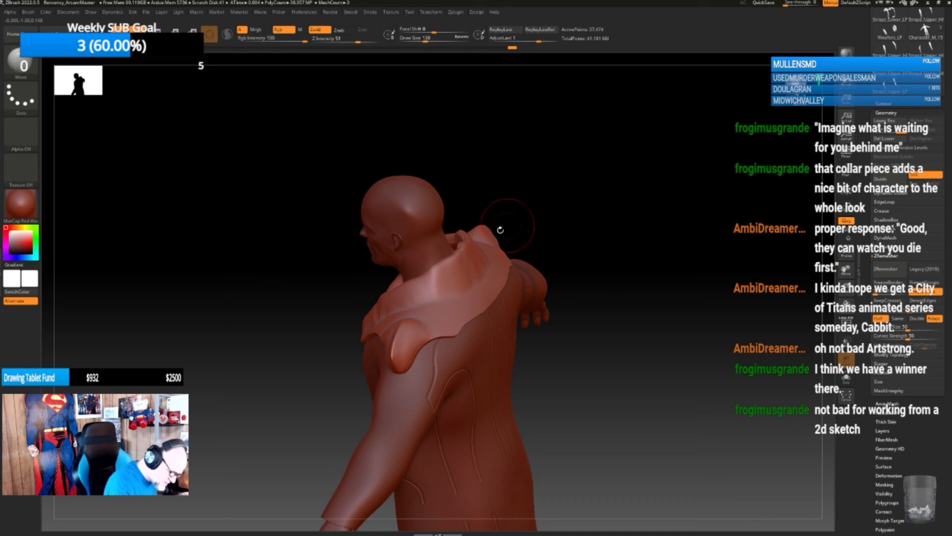
{"action": "mouse_move", "coordinate": [532, 200]}
{"action": "left_mouse_down"}
{"action": "mouse_move", "coordinate": [544, 207]}
{"action": "mouse_move", "coordinate": [465, 228]}
{"action": "left_mouse_up"}
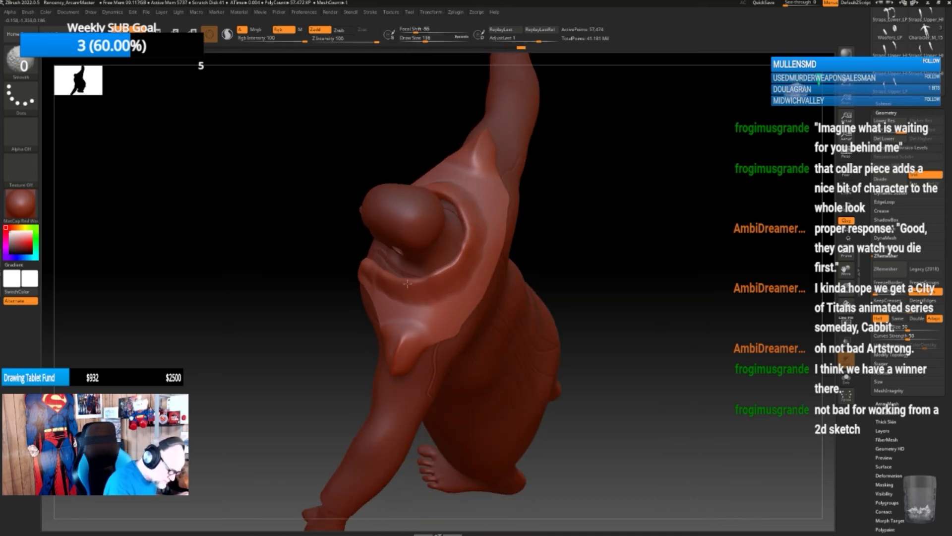
{"action": "left_click_drag", "start_coordinate": [577, 290], "coordinate": [599, 231]}
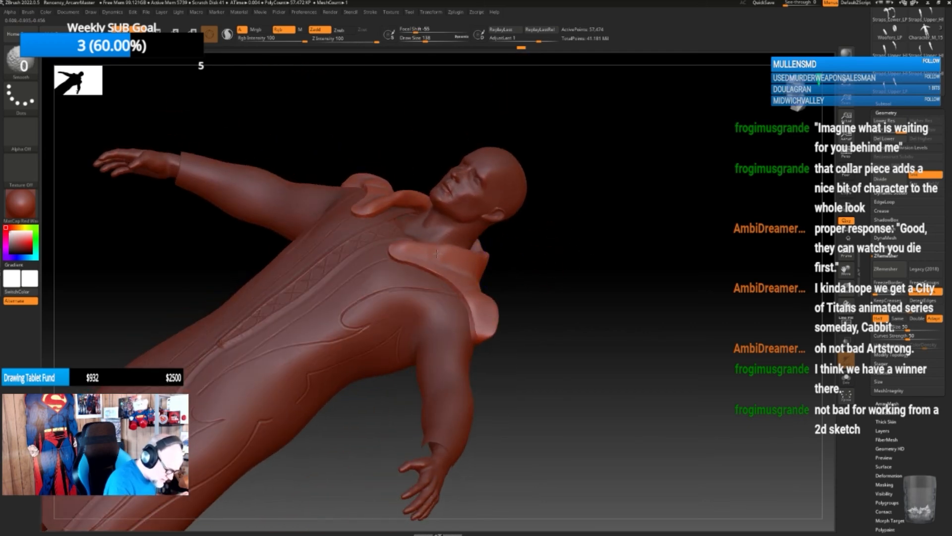
{"action": "left_click_drag", "start_coordinate": [552, 270], "coordinate": [493, 281]}
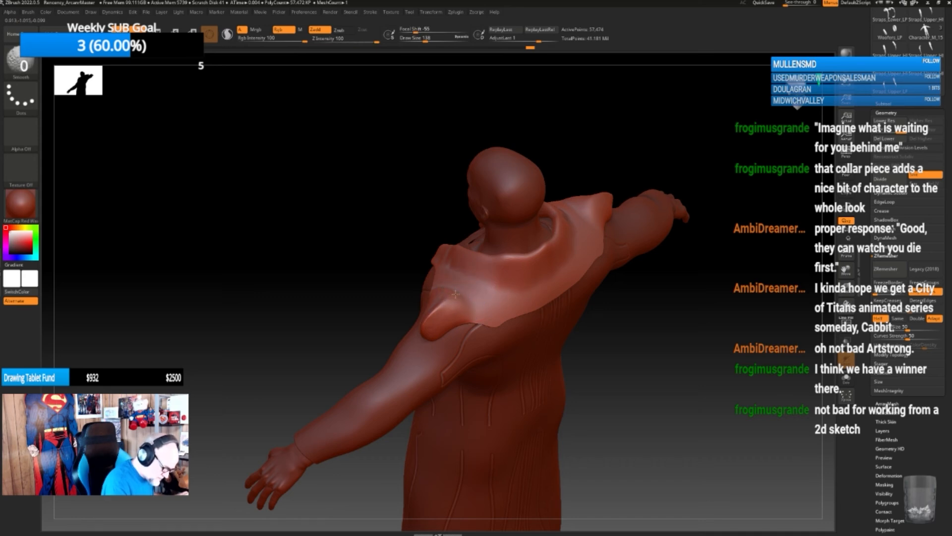
{"action": "left_click_drag", "start_coordinate": [578, 341], "coordinate": [636, 320]}
{"action": "left_click_drag", "start_coordinate": [441, 290], "coordinate": [427, 323], "text": "shift"}
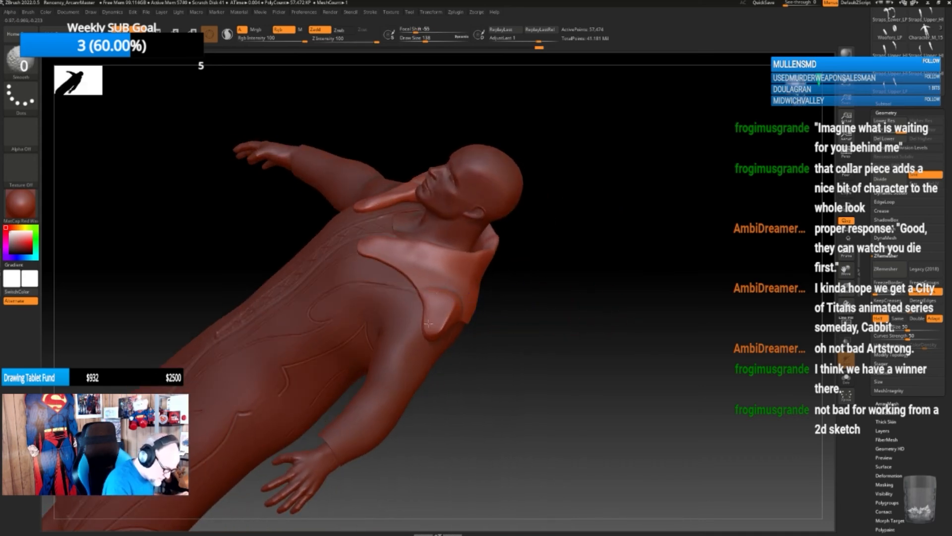
{"action": "left_click_drag", "start_coordinate": [552, 342], "coordinate": [483, 418]}
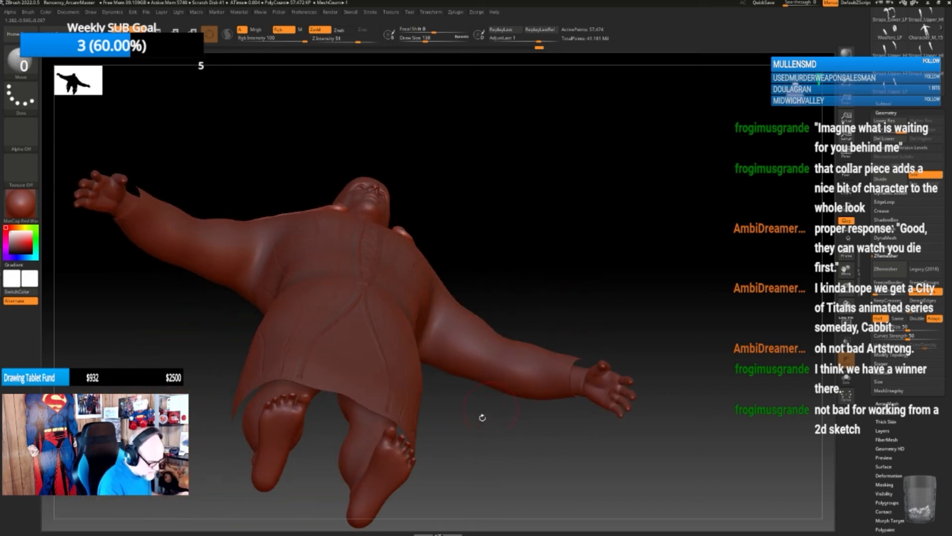
{"action": "left_click_drag", "start_coordinate": [546, 287], "coordinate": [595, 249]}
{"action": "mouse_move", "coordinate": [561, 254]}
{"action": "left_mouse_down"}
{"action": "mouse_move", "coordinate": [568, 376]}
{"action": "mouse_move", "coordinate": [559, 356]}
{"action": "mouse_move", "coordinate": [635, 285]}
{"action": "mouse_move", "coordinate": [627, 300]}
{"action": "mouse_move", "coordinate": [571, 304]}
{"action": "left_mouse_up"}
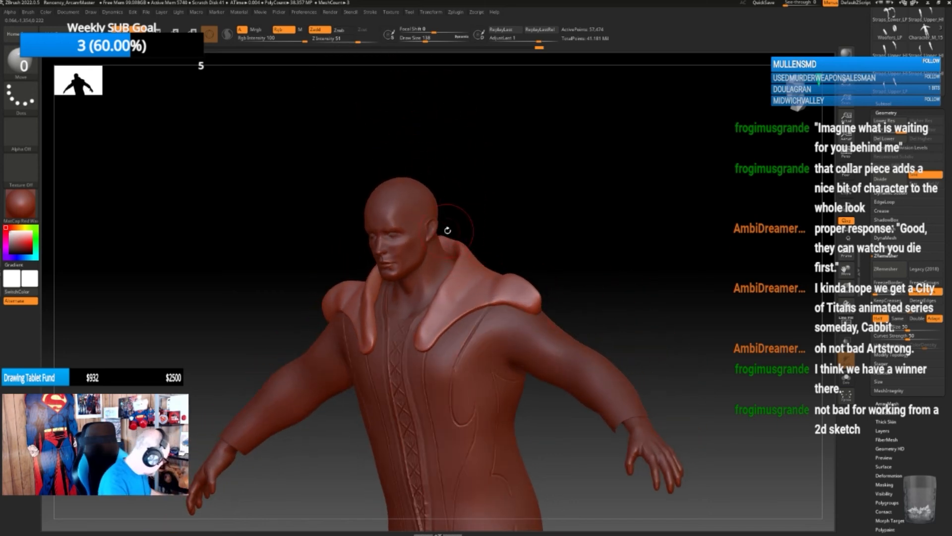
- Raise a ridge along the front edge of the collar lapel using the DamStandard brush in Zadd mode
{"action": "key", "text": "b"}
{"action": "key", "text": "d"}
{"action": "key", "text": "s"}
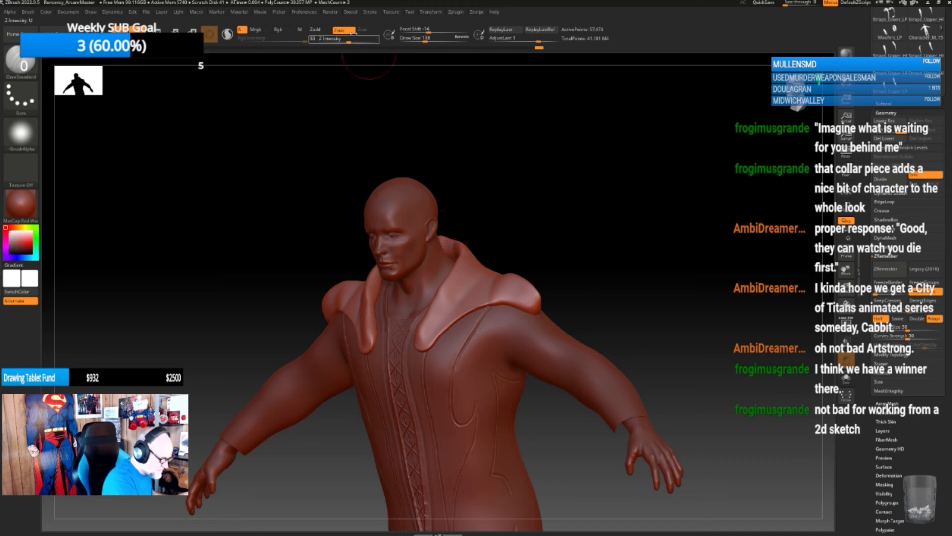
{"action": "left_click", "coordinate": [319, 30]}
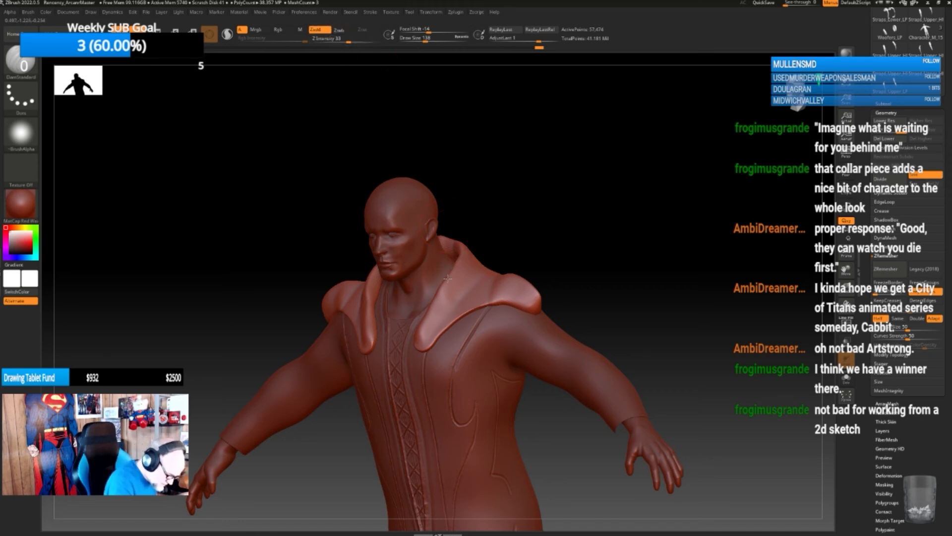
{"action": "left_click_drag", "start_coordinate": [430, 306], "coordinate": [418, 342]}
{"action": "left_click_drag", "start_coordinate": [545, 257], "coordinate": [570, 254]}
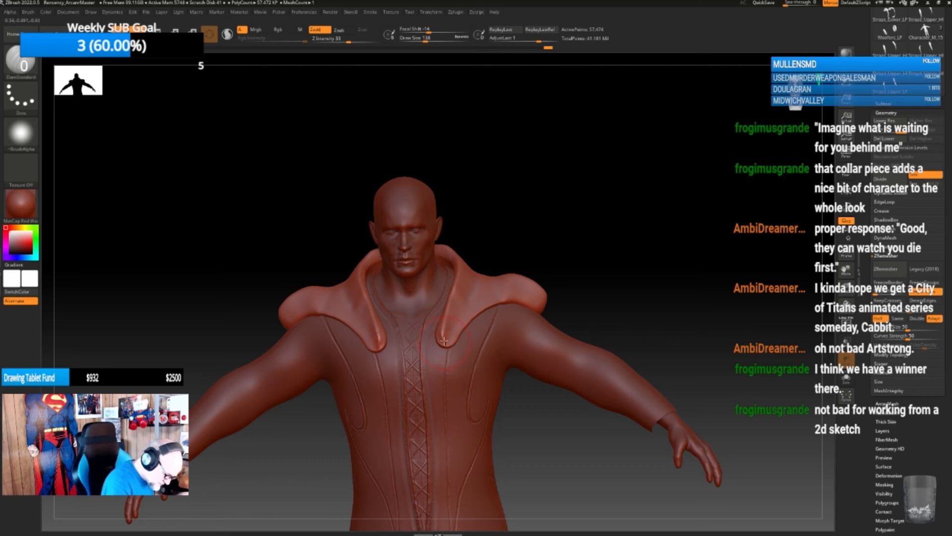
- Continue the raised ridge along the collar's inner rim around the neck and back down to the lapel
{"action": "left_click_drag", "start_coordinate": [487, 222], "coordinate": [455, 283]}
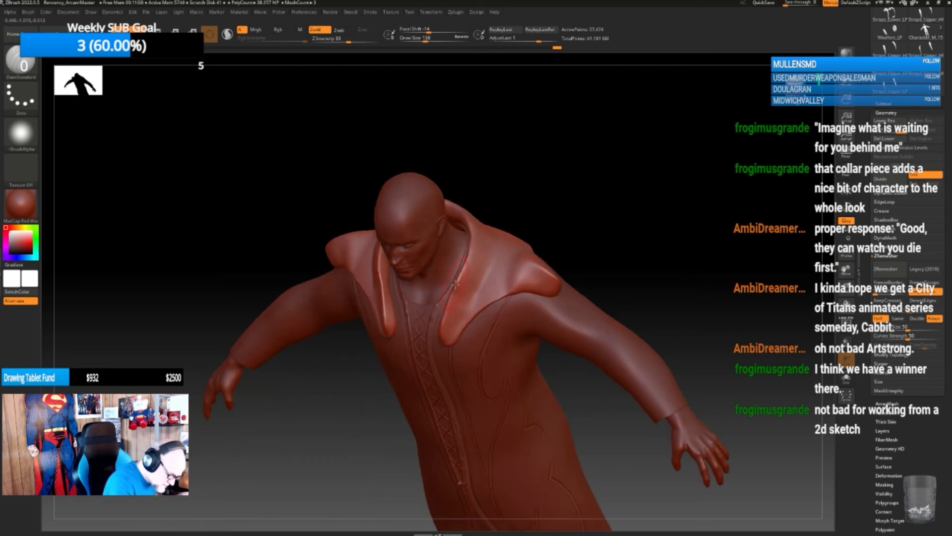
{"action": "left_click_drag", "start_coordinate": [513, 175], "coordinate": [527, 225]}
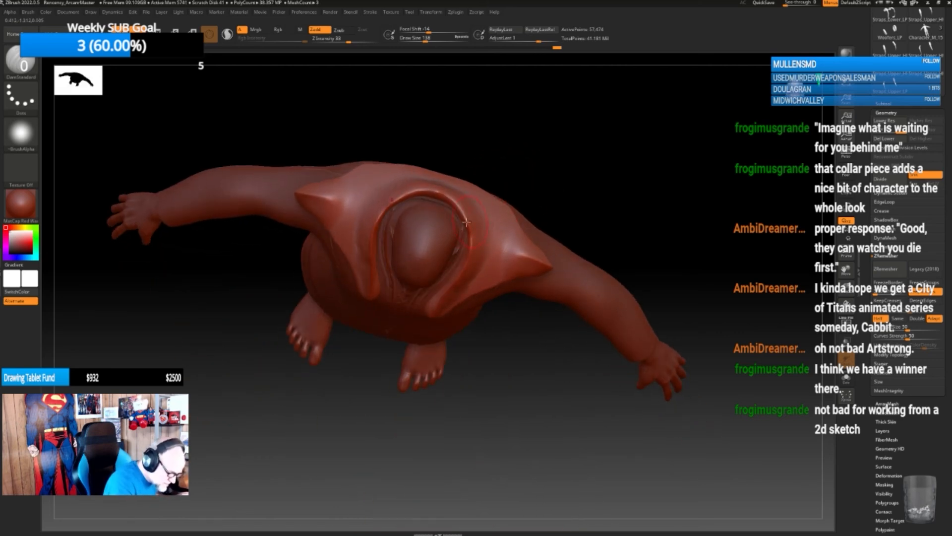
{"action": "mouse_move", "coordinate": [471, 235]}
{"action": "left_mouse_down"}
{"action": "mouse_move", "coordinate": [450, 198]}
{"action": "mouse_move", "coordinate": [433, 191]}
{"action": "left_mouse_up"}
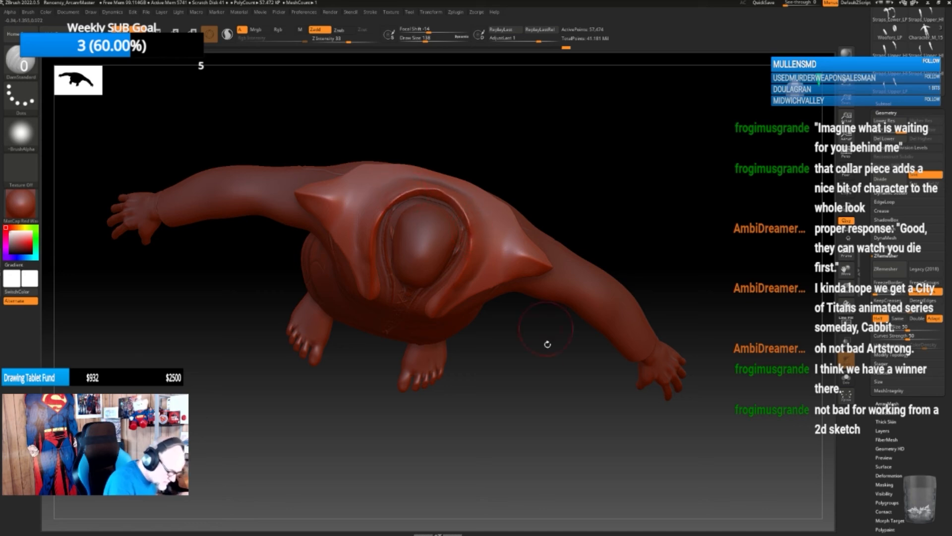
{"action": "left_click_drag", "start_coordinate": [547, 343], "coordinate": [476, 271]}
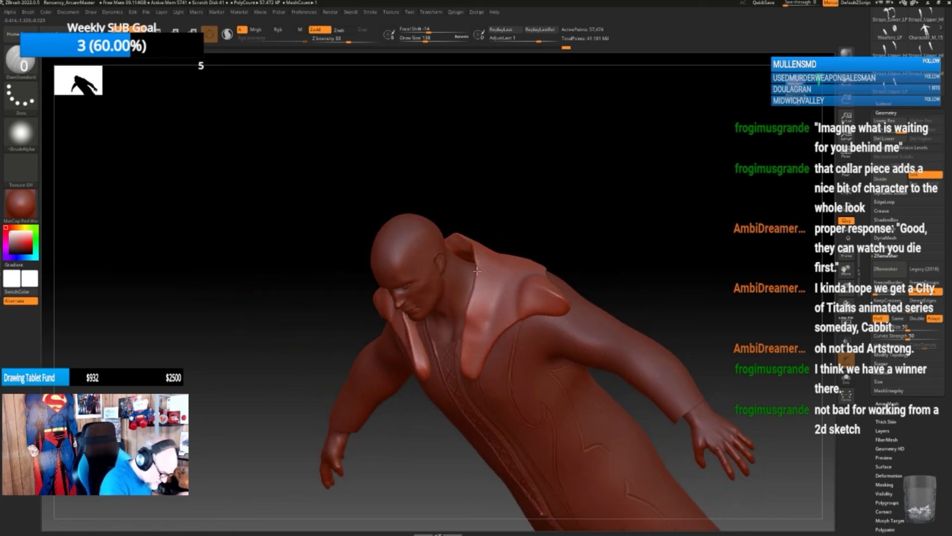
{"action": "left_click_drag", "start_coordinate": [466, 313], "coordinate": [463, 333]}
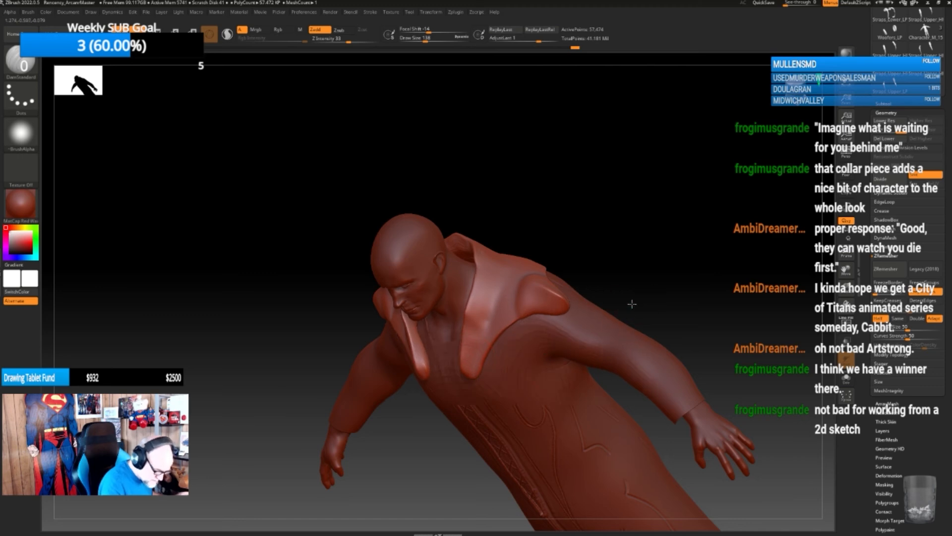
- Sharpen the rear edge of the shoulder cap with a raised DamStandard stroke
{"action": "mouse_move", "coordinate": [631, 304]}
{"action": "left_mouse_down", "text": "alt"}
{"action": "mouse_move", "coordinate": [615, 266]}
{"action": "mouse_move", "coordinate": [605, 270]}
{"action": "mouse_move", "coordinate": [625, 265]}
{"action": "mouse_move", "coordinate": [661, 171]}
{"action": "mouse_move", "coordinate": [626, 263]}
{"action": "mouse_move", "coordinate": [561, 279]}
{"action": "left_mouse_up", "text": "alt"}
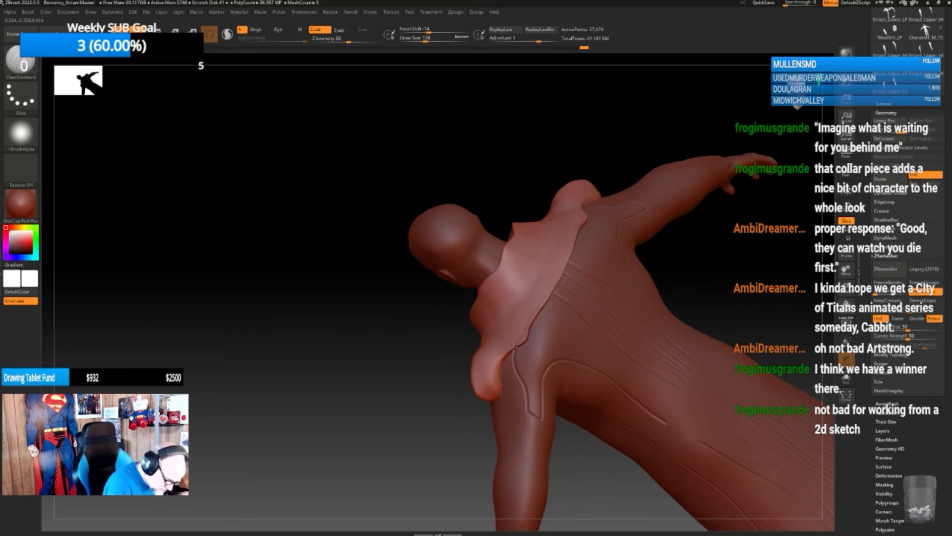
{"action": "left_click_drag", "start_coordinate": [514, 347], "coordinate": [498, 389]}
{"action": "left_click_drag", "start_coordinate": [693, 258], "coordinate": [645, 248]}
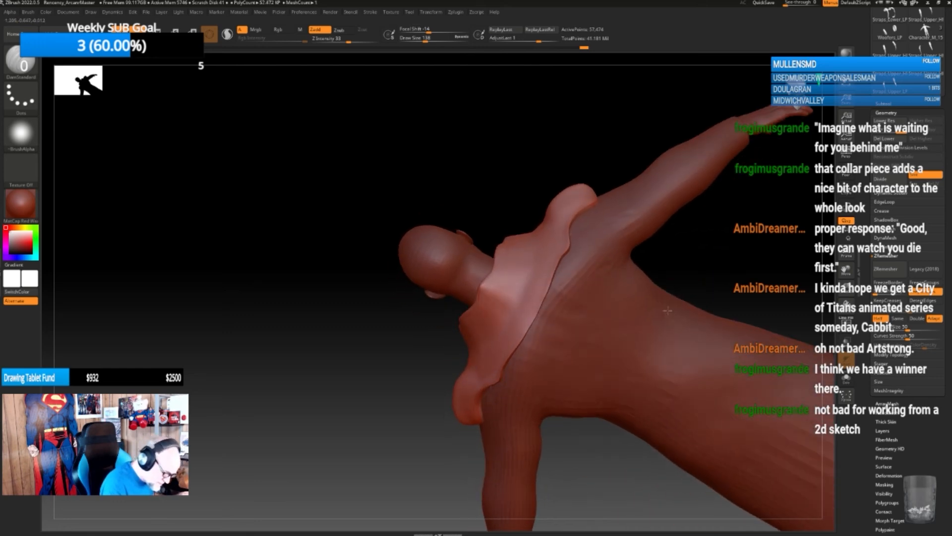
- Build up raised diagonal fabric folds across the back of the collar and soften them lightly
{"action": "left_click_drag", "start_coordinate": [505, 259], "coordinate": [527, 300]}
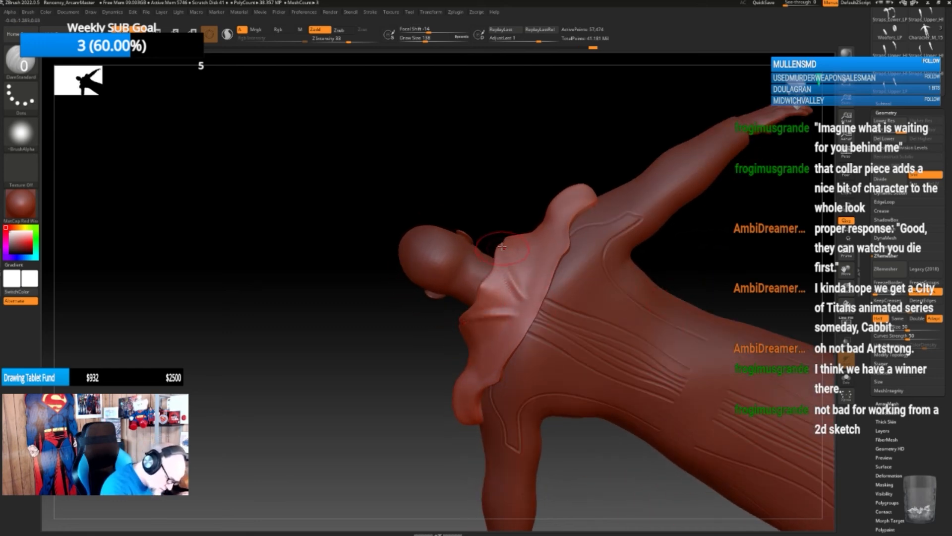
{"action": "left_click_drag", "start_coordinate": [503, 257], "coordinate": [527, 301]}
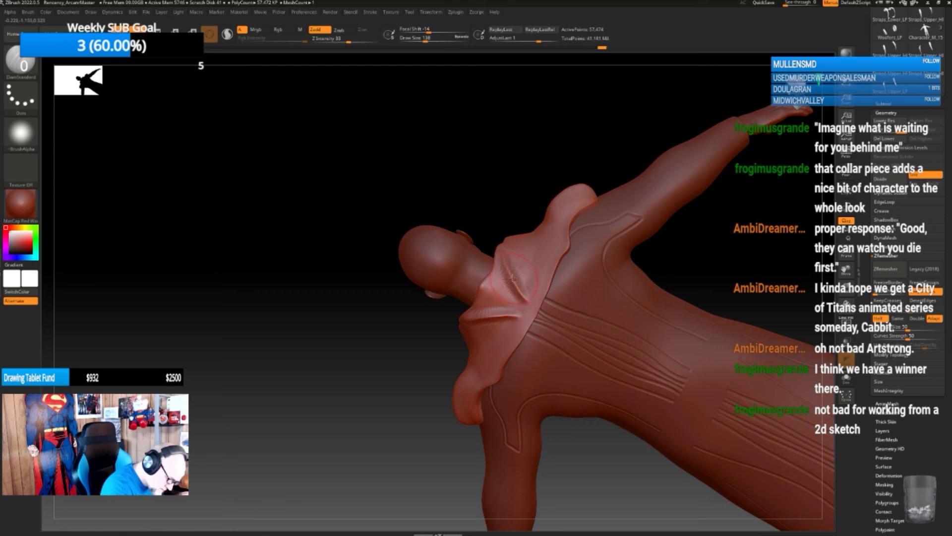
{"action": "left_click_drag", "start_coordinate": [504, 257], "coordinate": [530, 303]}
{"action": "left_click_drag", "start_coordinate": [723, 251], "coordinate": [693, 243]}
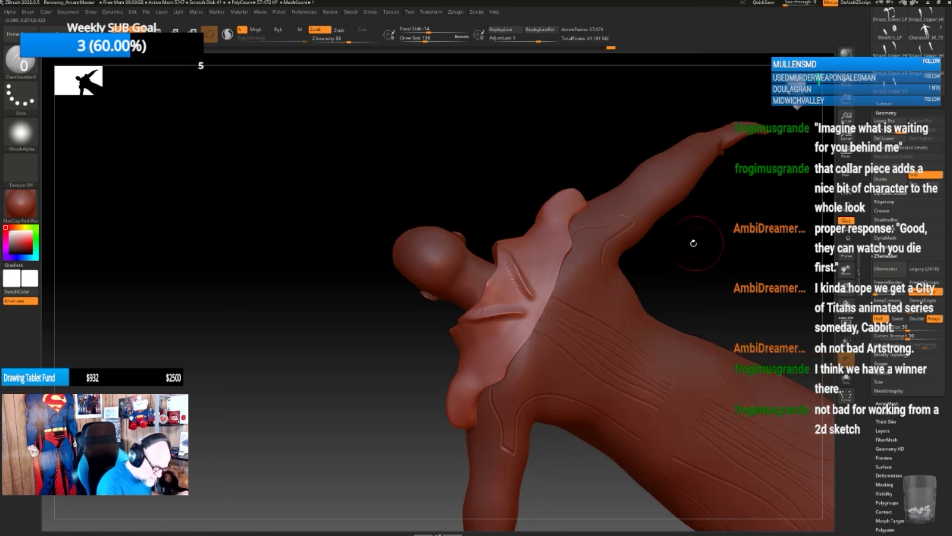
{"action": "left_click_drag", "start_coordinate": [513, 262], "coordinate": [527, 302], "text": "shift"}
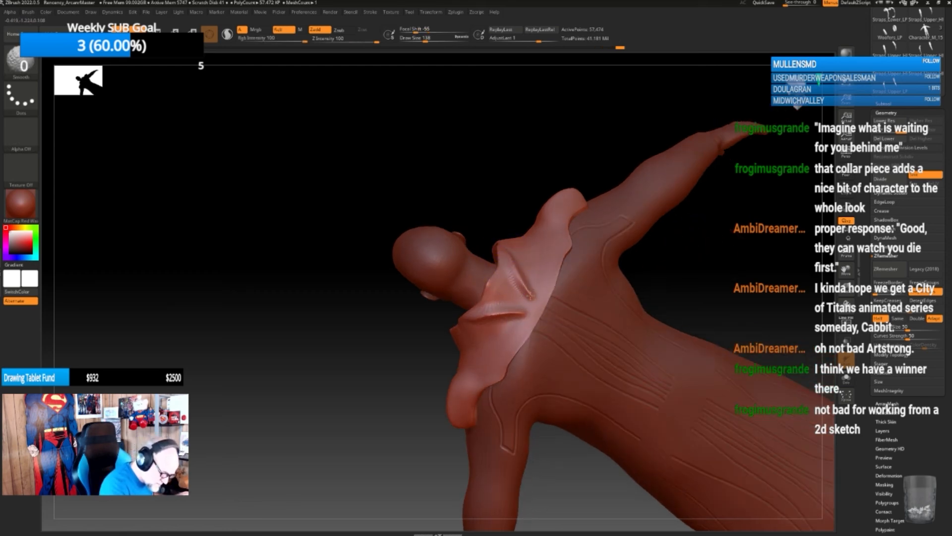
{"action": "left_click_drag", "start_coordinate": [662, 252], "coordinate": [646, 257]}
{"action": "left_click_drag", "start_coordinate": [506, 252], "coordinate": [530, 298]}
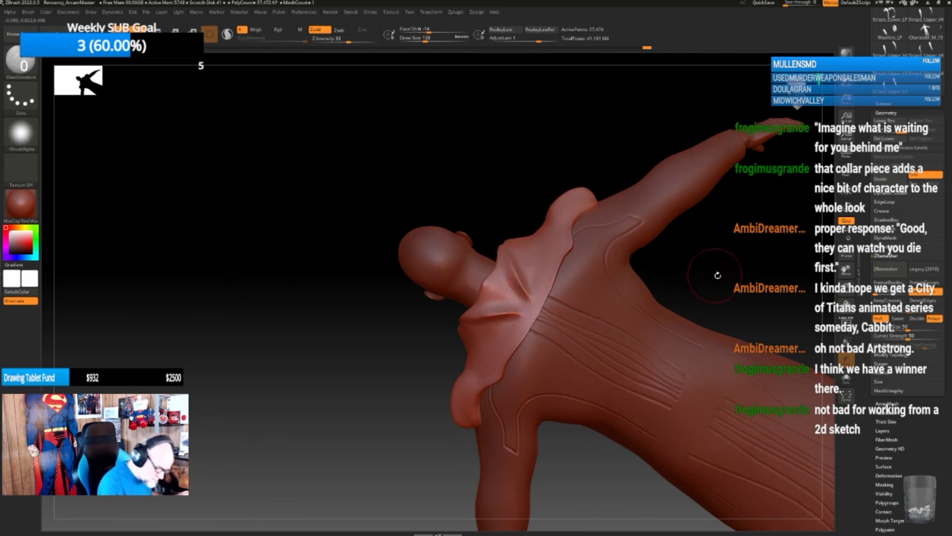
- Add raised fold lines along the collar's side edge and up the front lapel
{"action": "mouse_move", "coordinate": [719, 272]}
{"action": "left_mouse_down"}
{"action": "mouse_move", "coordinate": [723, 259]}
{"action": "mouse_move", "coordinate": [694, 293]}
{"action": "mouse_move", "coordinate": [566, 301]}
{"action": "mouse_move", "coordinate": [524, 341]}
{"action": "left_mouse_up"}
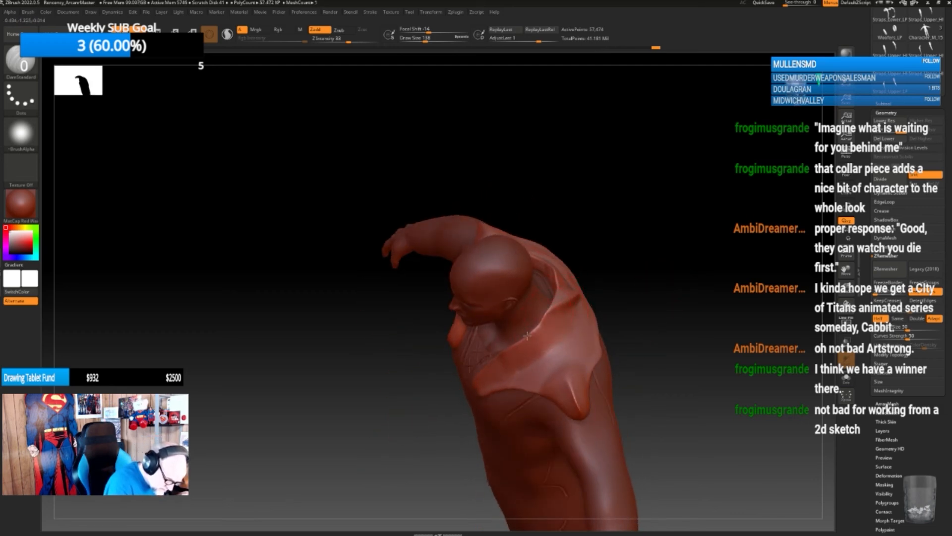
{"action": "left_click_drag", "start_coordinate": [644, 300], "coordinate": [570, 319]}
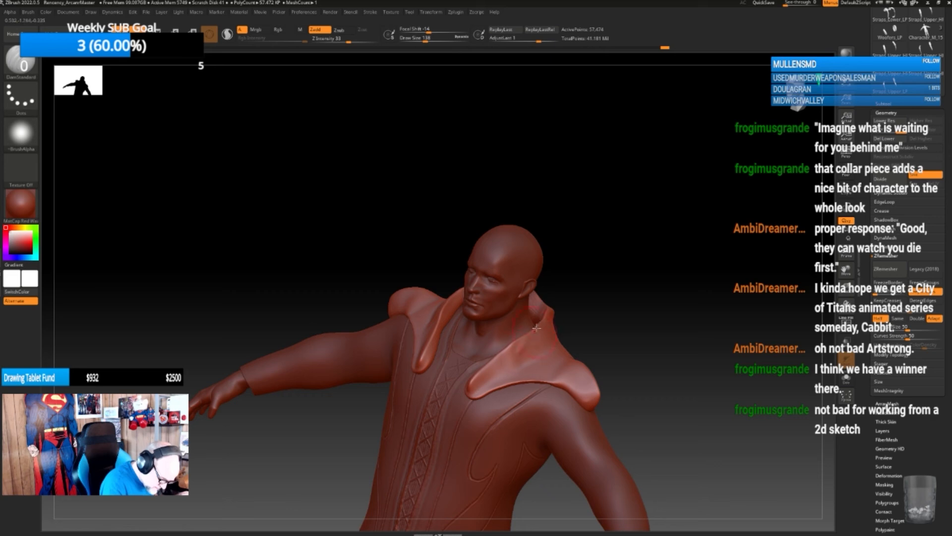
{"action": "left_click_drag", "start_coordinate": [500, 376], "coordinate": [515, 359]}
{"action": "left_click_drag", "start_coordinate": [481, 397], "coordinate": [519, 349]}
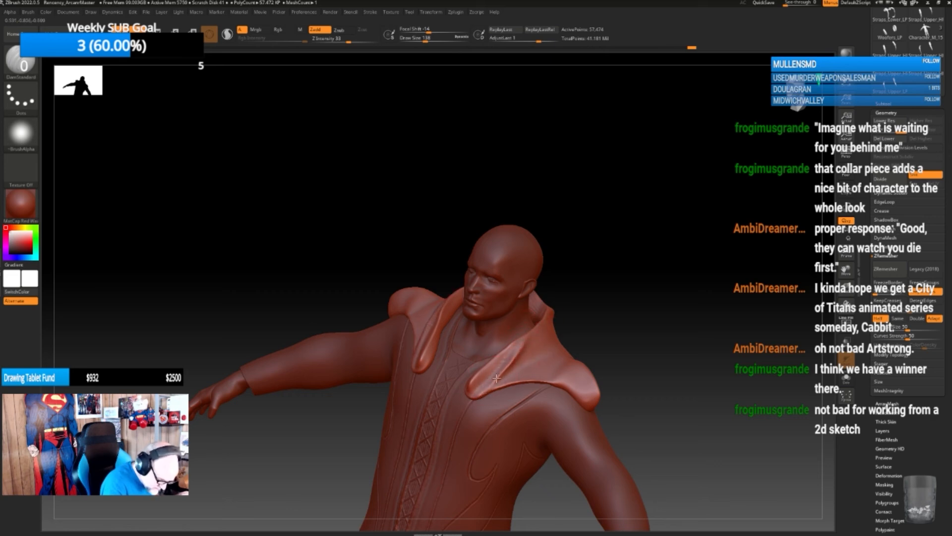
- Sculpt raised fold ridges over the shoulder cap, running from its outer tip toward the collar
{"action": "mouse_move", "coordinate": [610, 316]}
{"action": "left_mouse_down"}
{"action": "mouse_move", "coordinate": [640, 311]}
{"action": "mouse_move", "coordinate": [629, 310]}
{"action": "mouse_move", "coordinate": [644, 330]}
{"action": "mouse_move", "coordinate": [620, 364]}
{"action": "mouse_move", "coordinate": [575, 377]}
{"action": "left_mouse_up"}
{"action": "mouse_move", "coordinate": [588, 419]}
{"action": "left_mouse_down"}
{"action": "mouse_move", "coordinate": [572, 358]}
{"action": "mouse_move", "coordinate": [575, 316]}
{"action": "mouse_move", "coordinate": [574, 347]}
{"action": "left_mouse_up"}
{"action": "left_click_drag", "start_coordinate": [574, 354], "coordinate": [583, 410]}
{"action": "mouse_move", "coordinate": [632, 369]}
{"action": "left_mouse_down"}
{"action": "mouse_move", "coordinate": [676, 325]}
{"action": "mouse_move", "coordinate": [655, 319]}
{"action": "left_mouse_up"}
{"action": "left_click_drag", "start_coordinate": [742, 271], "coordinate": [491, 297]}
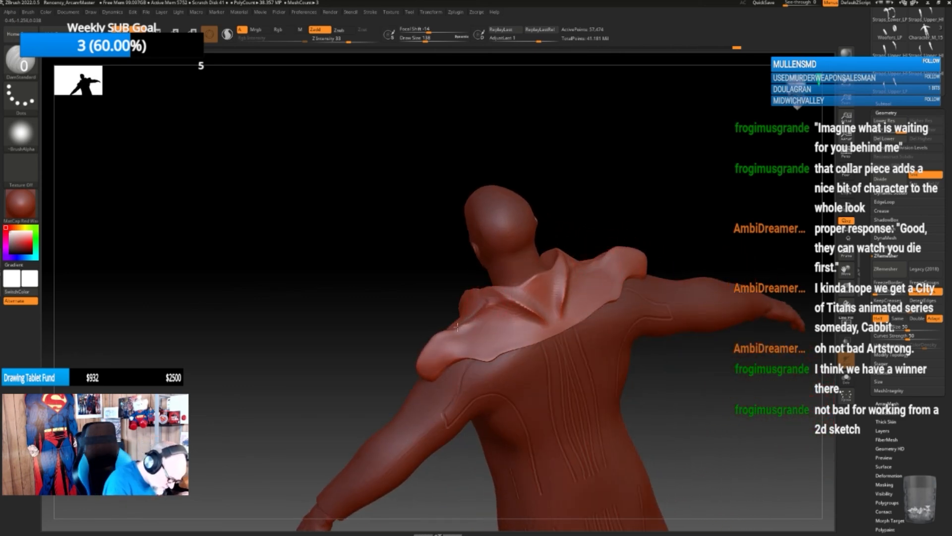
{"action": "left_click_drag", "start_coordinate": [681, 356], "coordinate": [688, 380]}
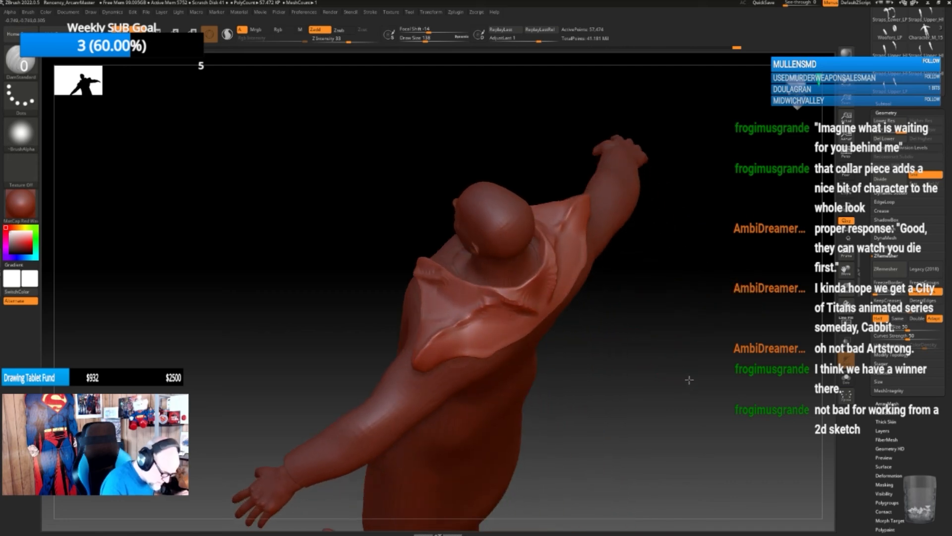
{"action": "left_click_drag", "start_coordinate": [615, 374], "coordinate": [612, 370]}
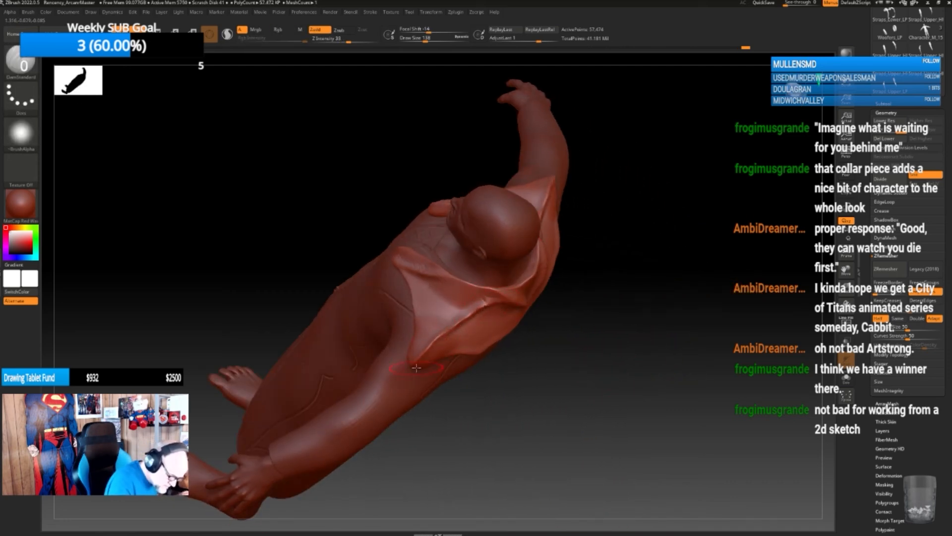
{"action": "left_click_drag", "start_coordinate": [610, 329], "coordinate": [574, 408]}
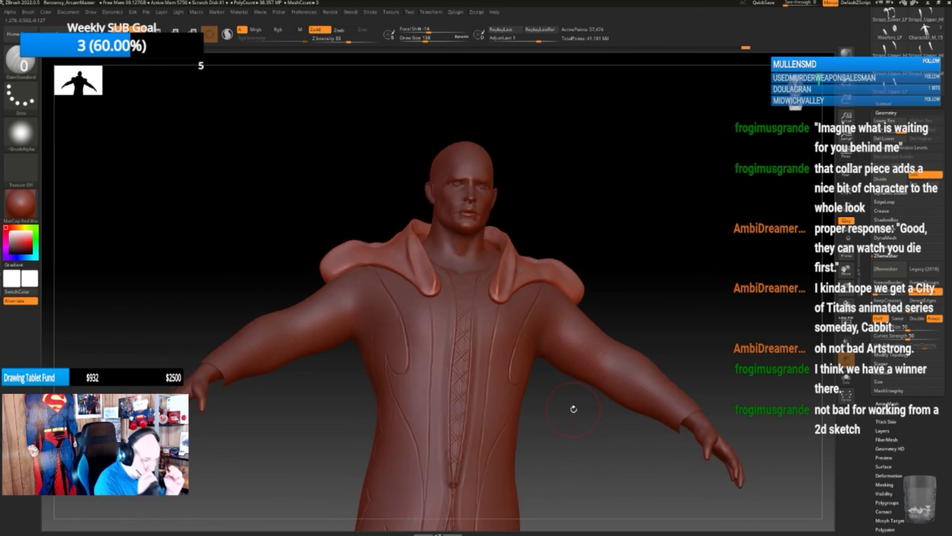
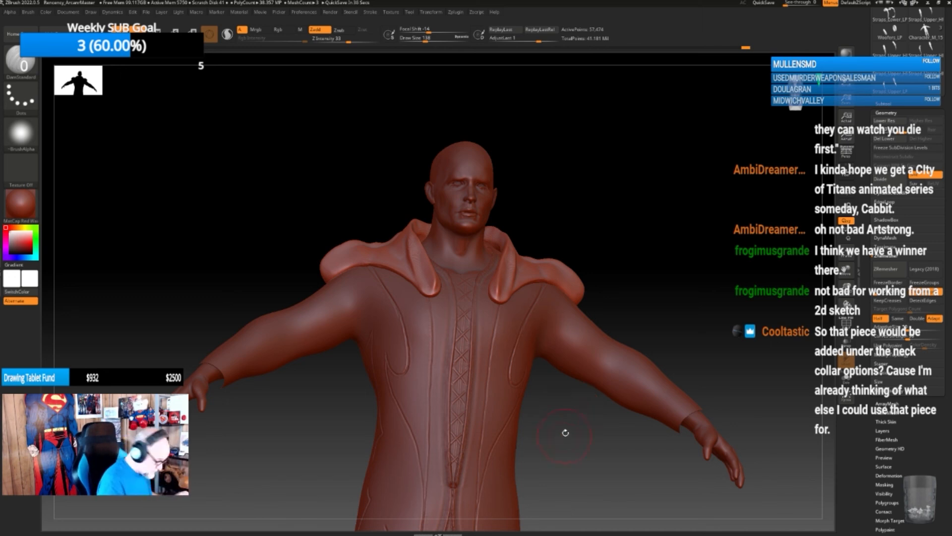
- Subdivide the collar mesh once more and sharpen the folds on the shoulder cap and upper back
{"action": "mouse_move", "coordinate": [566, 433]}
{"action": "left_mouse_down"}
{"action": "mouse_move", "coordinate": [549, 419]}
{"action": "mouse_move", "coordinate": [646, 344]}
{"action": "mouse_move", "coordinate": [608, 332]}
{"action": "mouse_move", "coordinate": [676, 313]}
{"action": "mouse_move", "coordinate": [595, 331]}
{"action": "left_mouse_up"}
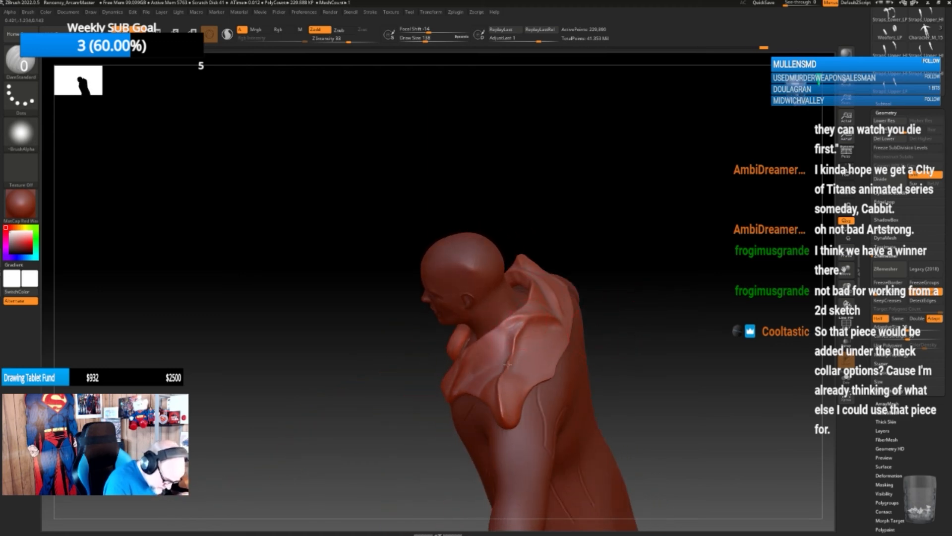
{"action": "mouse_move", "coordinate": [644, 313]}
{"action": "left_mouse_down"}
{"action": "mouse_move", "coordinate": [625, 377]}
{"action": "mouse_move", "coordinate": [595, 369]}
{"action": "left_mouse_up"}
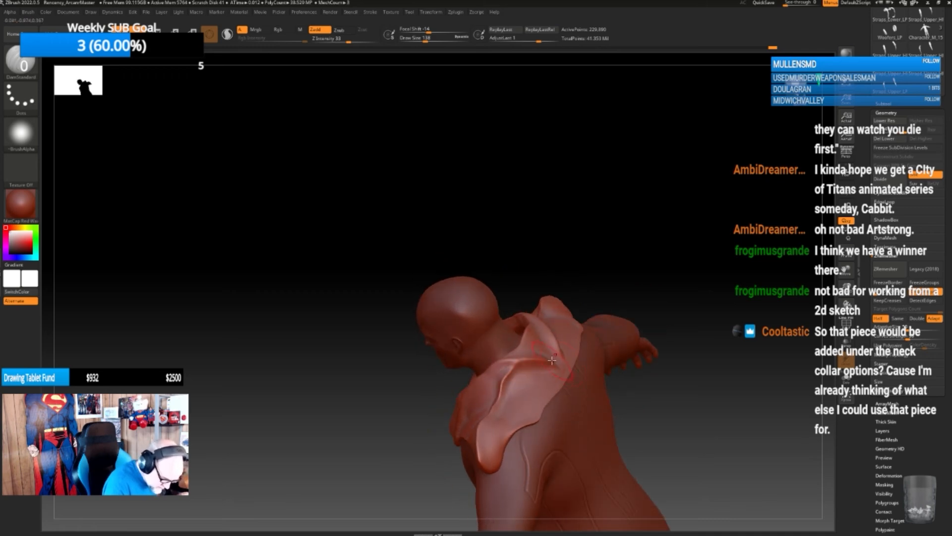
{"action": "left_click_drag", "start_coordinate": [678, 336], "coordinate": [645, 342]}
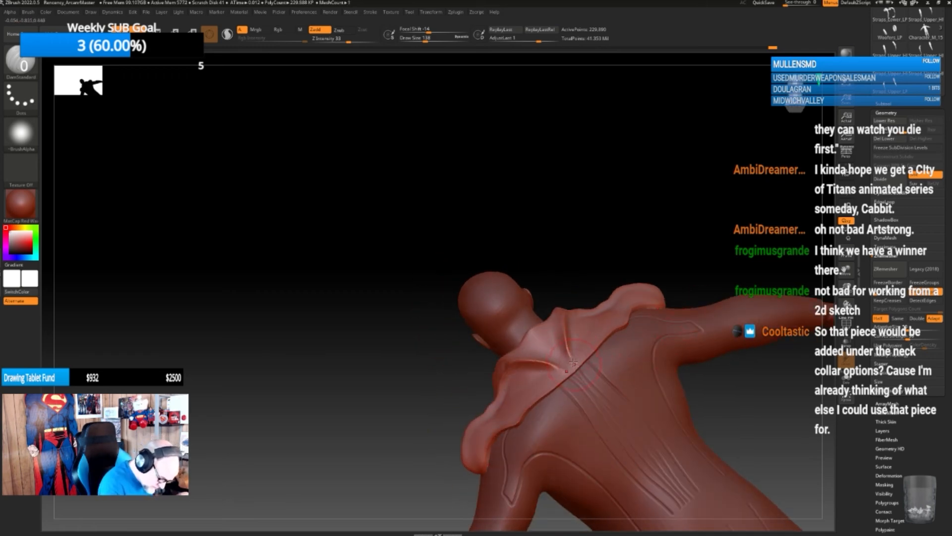
- Smooth the folds on the back and side of the collar into the surrounding cloth
{"action": "key", "text": "shift"}
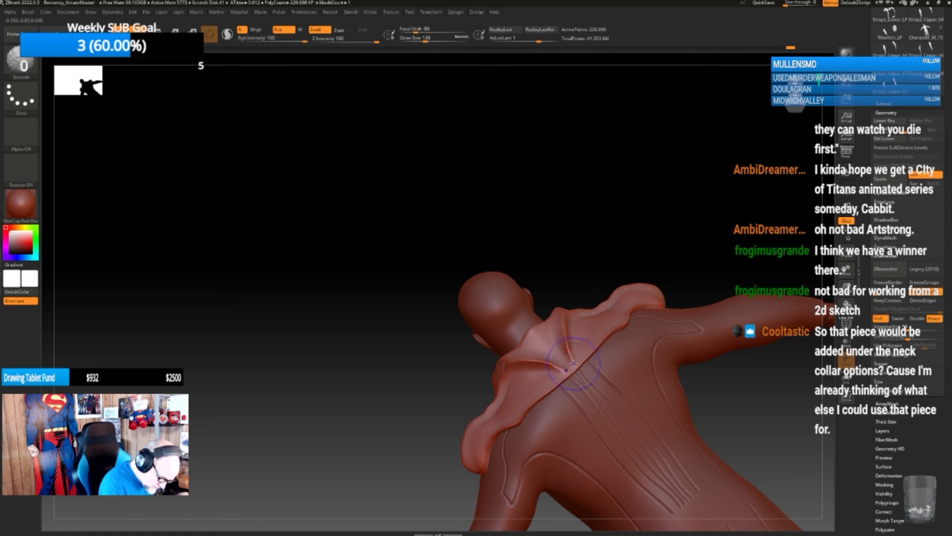
{"action": "left_click_drag", "start_coordinate": [571, 361], "coordinate": [557, 320], "text": "shift"}
{"action": "left_click_drag", "start_coordinate": [566, 360], "coordinate": [572, 319], "text": "shift"}
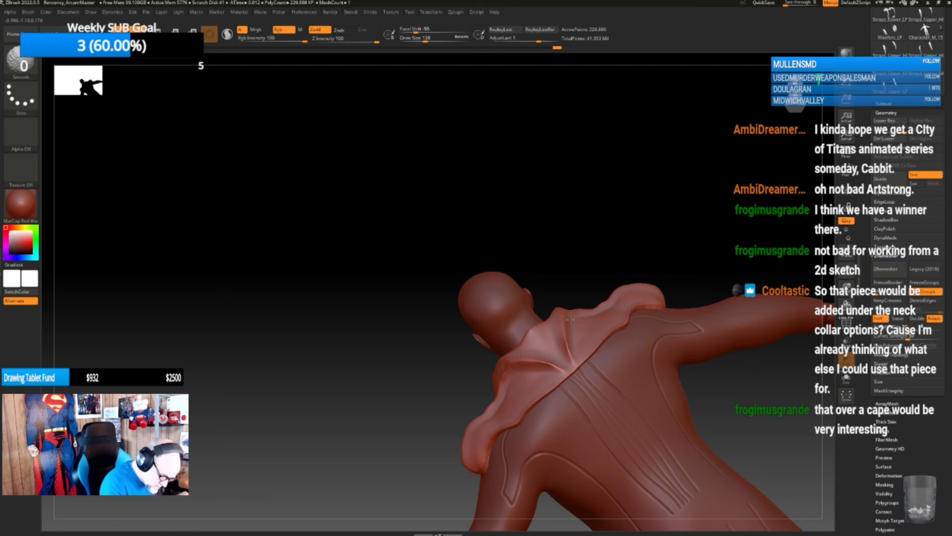
{"action": "right_click_drag", "start_coordinate": [574, 342], "coordinate": [579, 311]}
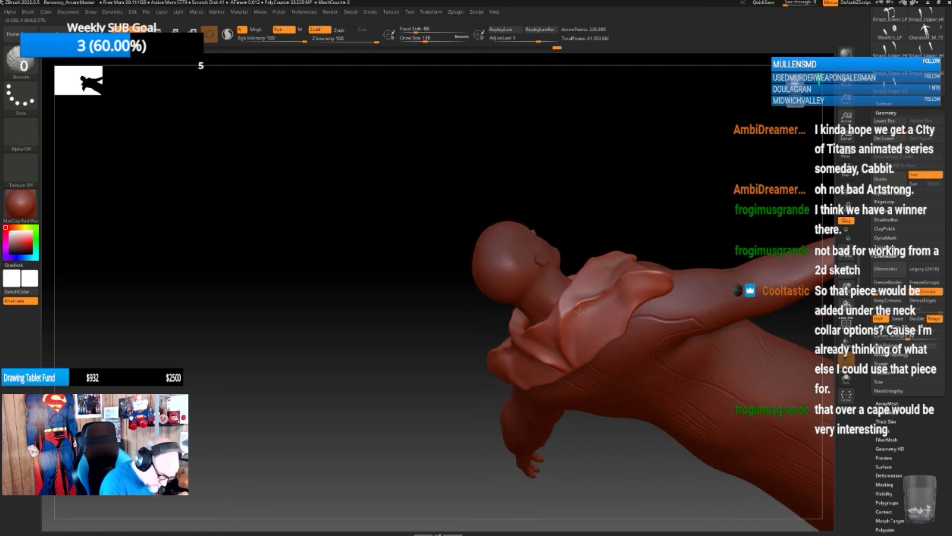
{"action": "mouse_move", "coordinate": [579, 310]}
{"action": "left_mouse_down", "text": "shift"}
{"action": "mouse_move", "coordinate": [603, 295]}
{"action": "mouse_move", "coordinate": [580, 307]}
{"action": "left_mouse_up", "text": "shift"}
{"action": "mouse_move", "coordinate": [720, 237]}
{"action": "left_mouse_down"}
{"action": "mouse_move", "coordinate": [731, 263]}
{"action": "mouse_move", "coordinate": [733, 224]}
{"action": "mouse_move", "coordinate": [733, 258]}
{"action": "left_mouse_up"}
{"action": "mouse_move", "coordinate": [727, 392]}
{"action": "left_mouse_down"}
{"action": "mouse_move", "coordinate": [712, 376]}
{"action": "mouse_move", "coordinate": [727, 382]}
{"action": "mouse_move", "coordinate": [620, 382]}
{"action": "mouse_move", "coordinate": [690, 387]}
{"action": "mouse_move", "coordinate": [683, 428]}
{"action": "mouse_move", "coordinate": [616, 409]}
{"action": "mouse_move", "coordinate": [608, 399]}
{"action": "mouse_move", "coordinate": [672, 404]}
{"action": "mouse_move", "coordinate": [625, 389]}
{"action": "left_mouse_up"}
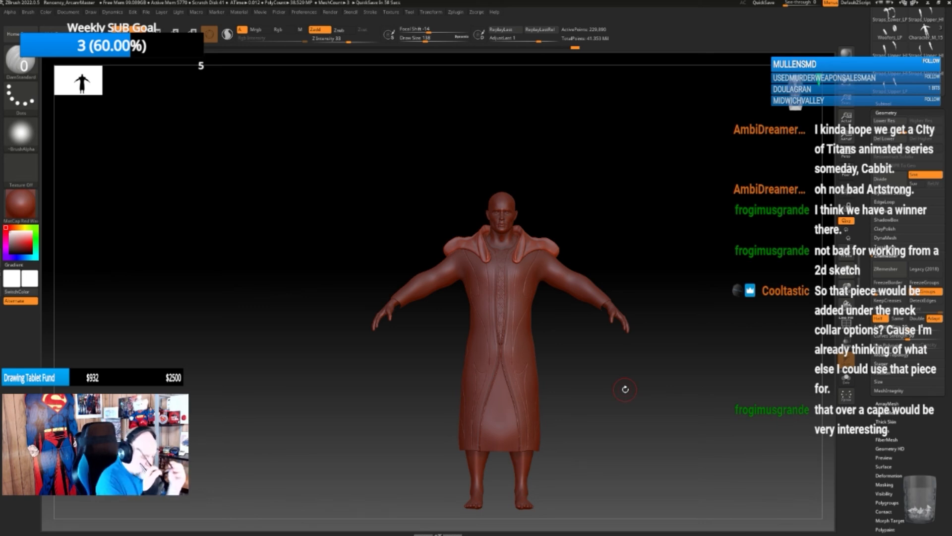
- Make the Belt_LP subtool visible around the robe's waist and frame the full outfit from the front
{"action": "left_click_drag", "start_coordinate": [594, 385], "coordinate": [433, 318]}
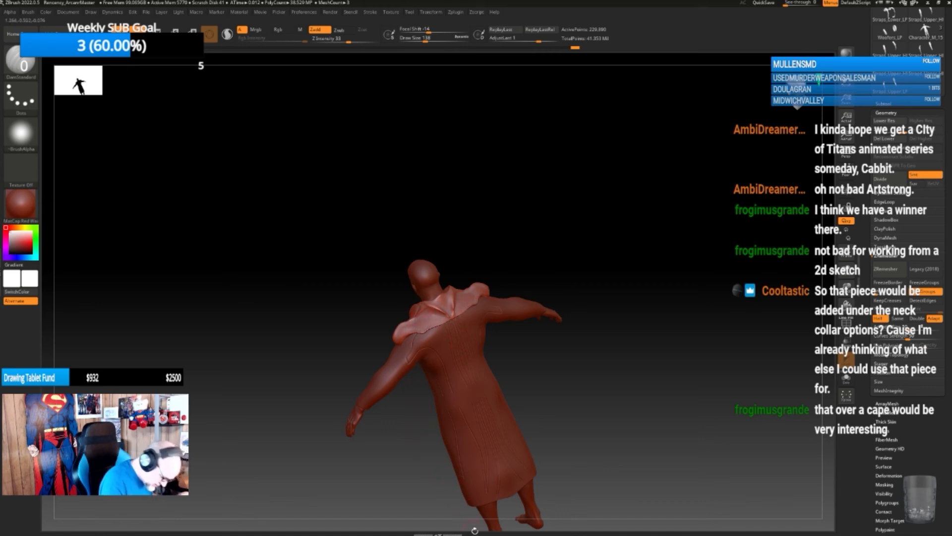
{"action": "left_click_drag", "start_coordinate": [563, 385], "coordinate": [554, 406]}
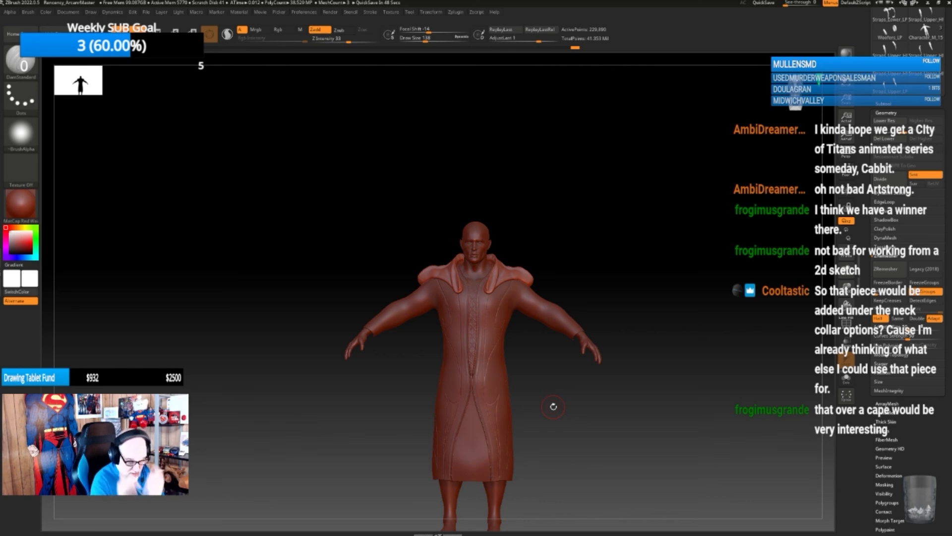
{"action": "left_click", "coordinate": [887, 104]}
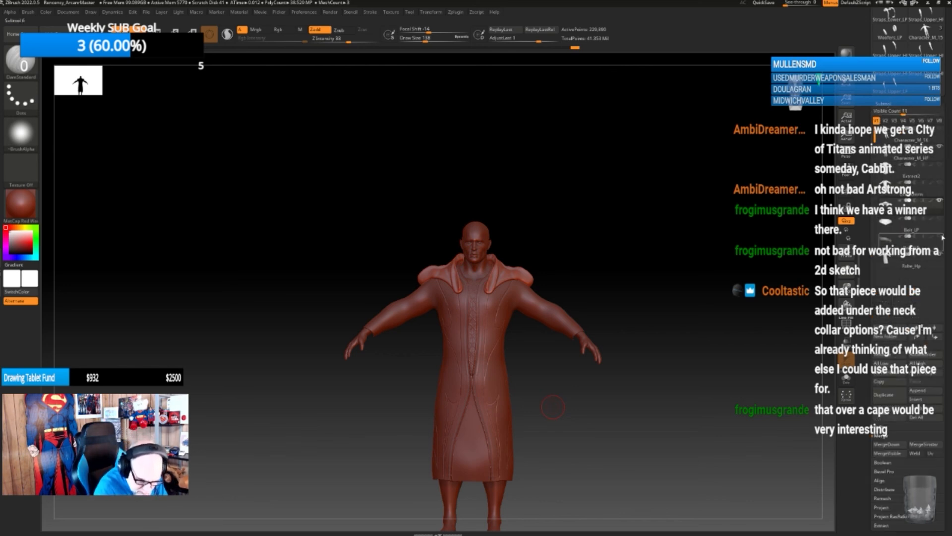
{"action": "left_click", "coordinate": [939, 232]}
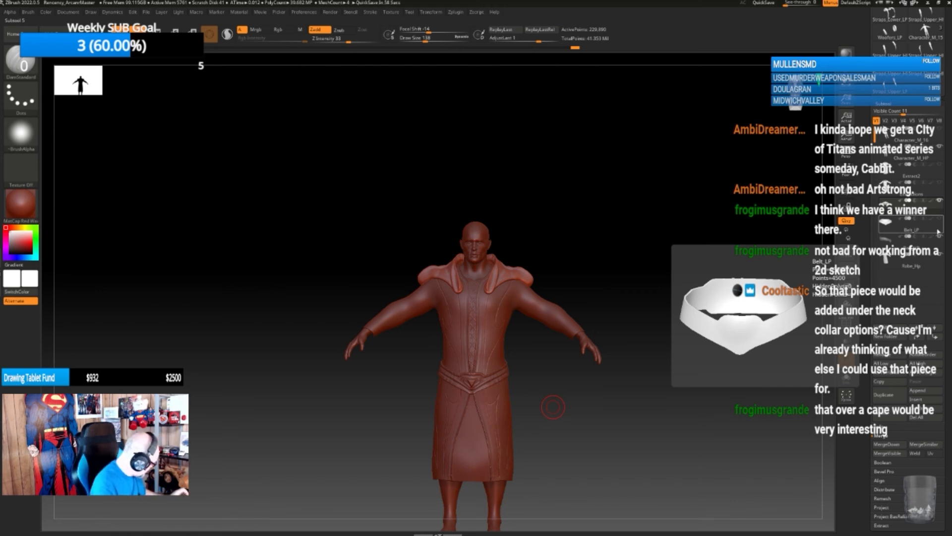
{"action": "left_click_drag", "start_coordinate": [567, 415], "coordinate": [564, 377]}
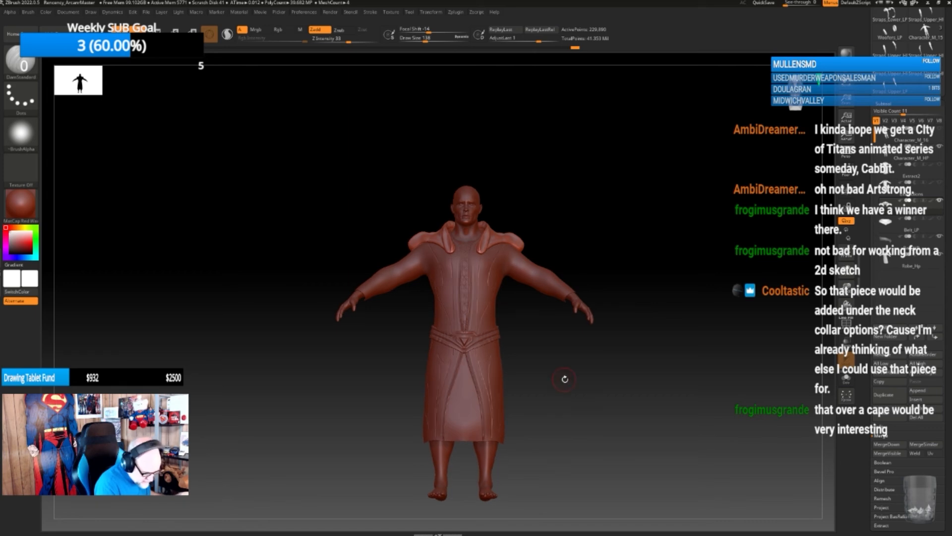
- Select the Belt_HP subtool and clear its mask so the whole belt can be sculpted
{"action": "mouse_move", "coordinate": [563, 378]}
{"action": "left_mouse_down"}
{"action": "mouse_move", "coordinate": [571, 411]}
{"action": "mouse_move", "coordinate": [611, 421]}
{"action": "mouse_move", "coordinate": [579, 375]}
{"action": "left_mouse_up"}
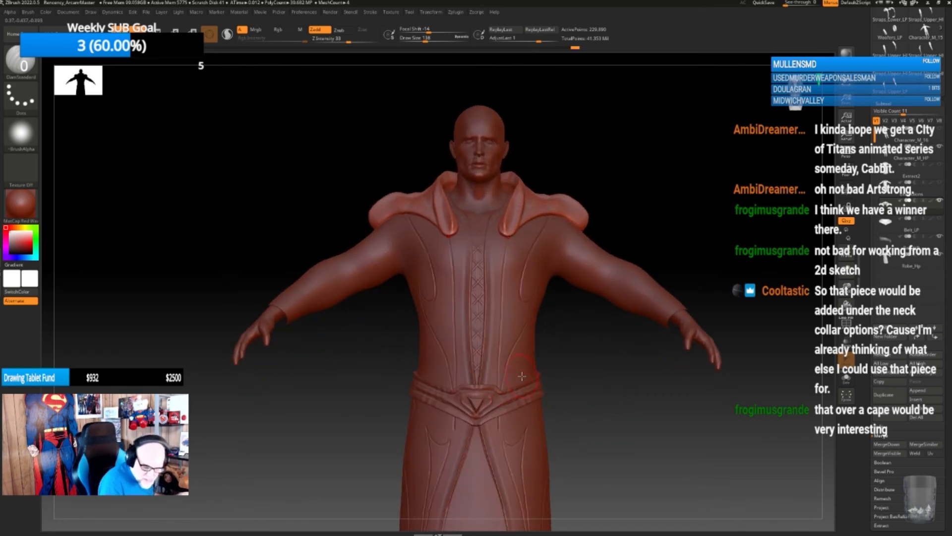
{"action": "left_click", "coordinate": [934, 241]}
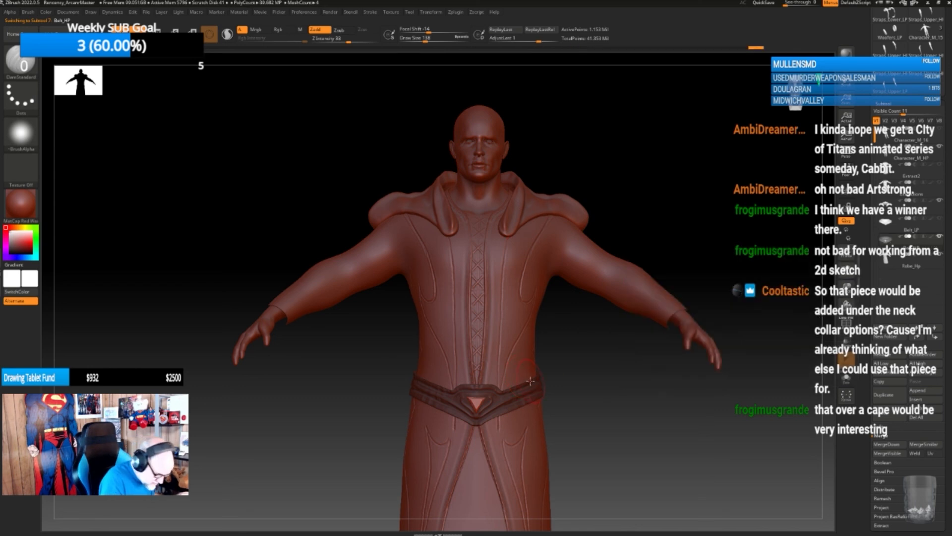
{"action": "mouse_move", "coordinate": [927, 247]}
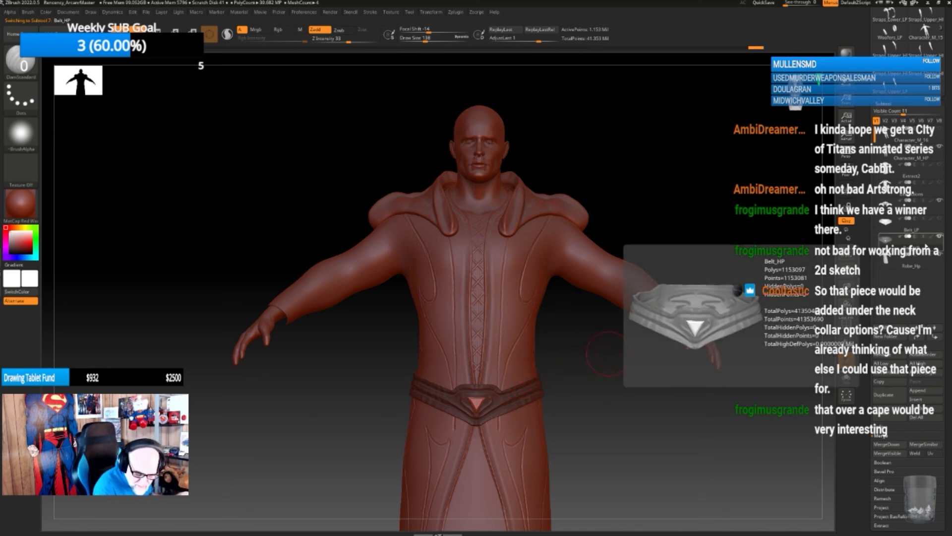
{"action": "left_click_drag", "start_coordinate": [603, 419], "coordinate": [595, 391], "text": "ctrl"}
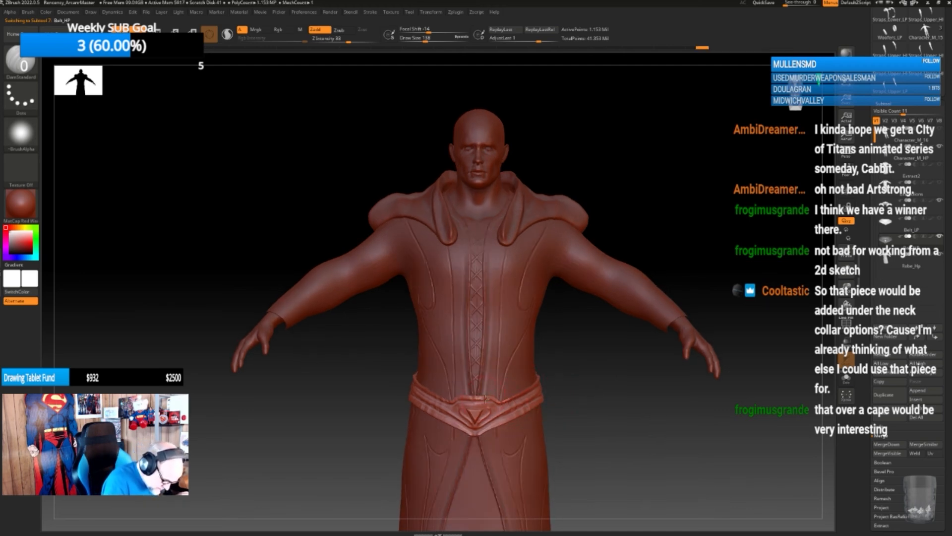
{"action": "left_click_drag", "start_coordinate": [591, 392], "coordinate": [548, 393]}
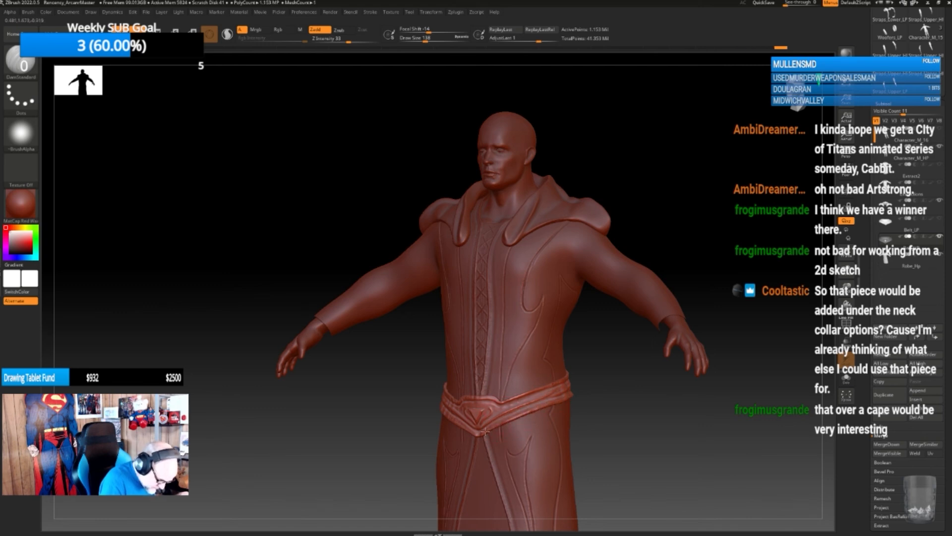
- Sculpt strokes along the lower edge of the belt, working from its side around to the back
{"action": "left_click_drag", "start_coordinate": [614, 385], "coordinate": [580, 377]}
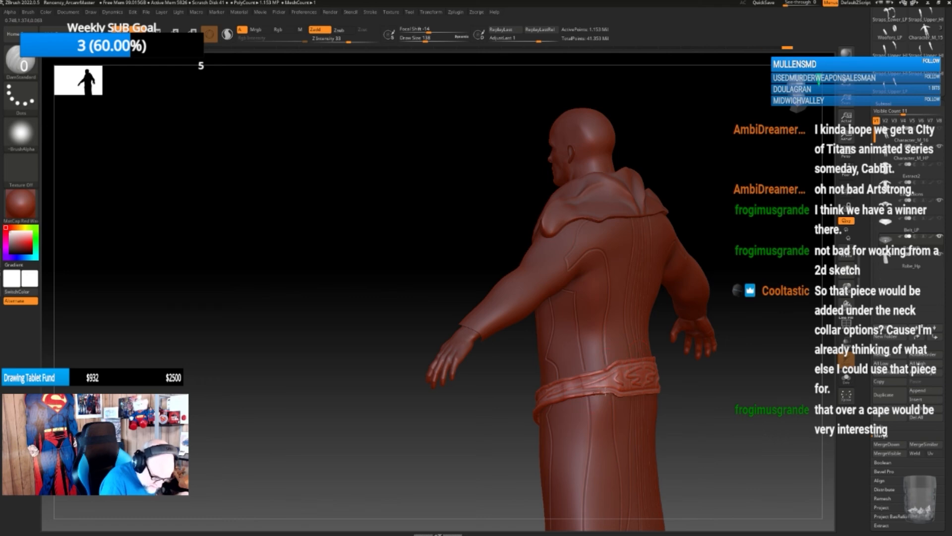
{"action": "left_click_drag", "start_coordinate": [605, 392], "coordinate": [544, 397]}
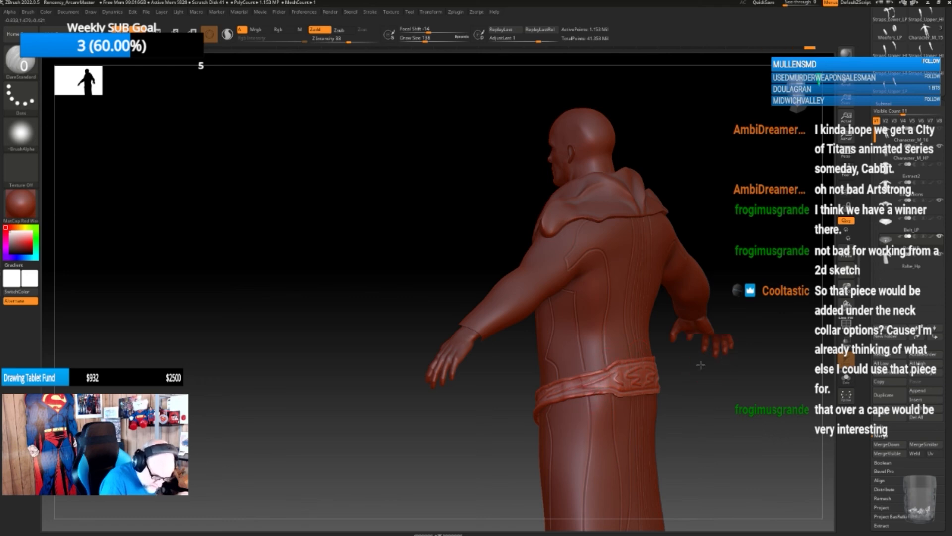
{"action": "left_click_drag", "start_coordinate": [700, 365], "coordinate": [684, 366]}
{"action": "left_click_drag", "start_coordinate": [620, 365], "coordinate": [677, 355]}
{"action": "left_click_drag", "start_coordinate": [729, 371], "coordinate": [712, 389]}
{"action": "left_click_drag", "start_coordinate": [632, 395], "coordinate": [695, 389]}
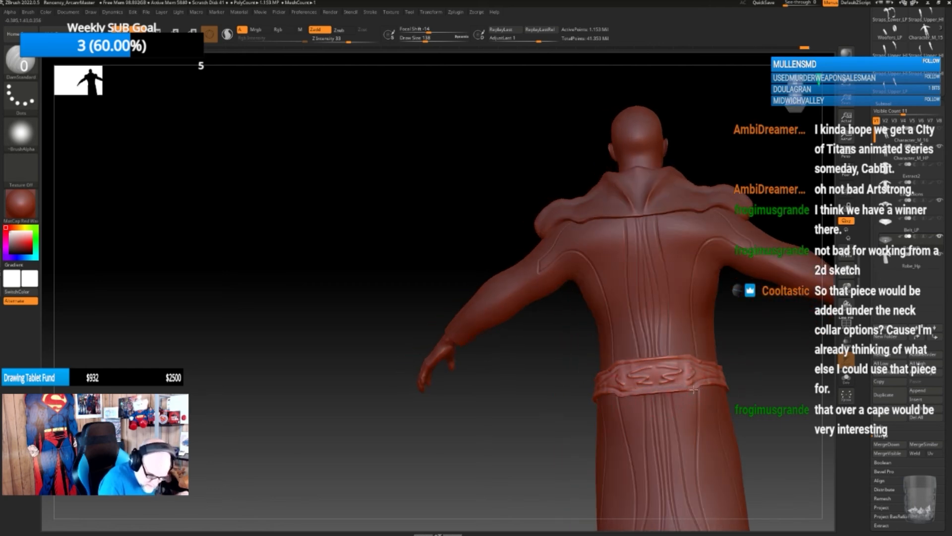
{"action": "left_click_drag", "start_coordinate": [635, 395], "coordinate": [689, 390]}
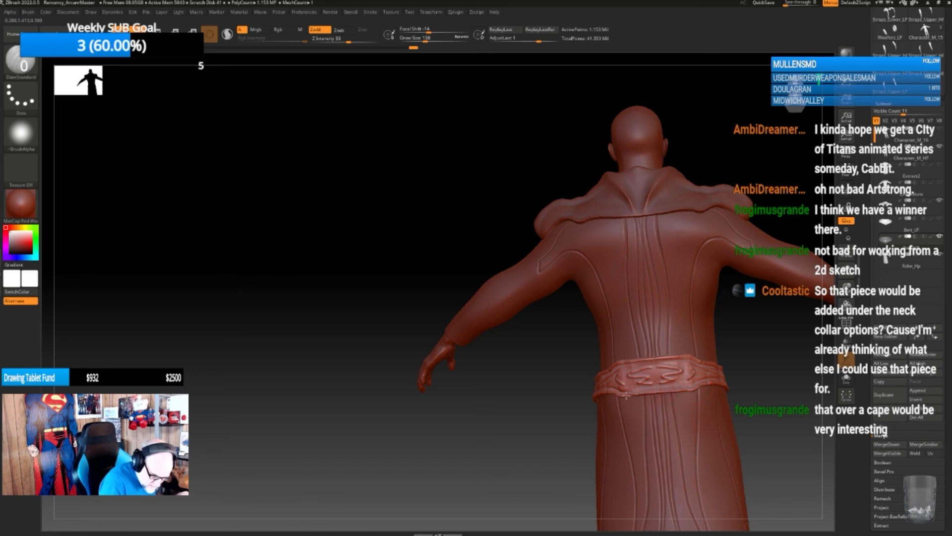
{"action": "left_click_drag", "start_coordinate": [614, 396], "coordinate": [637, 394]}
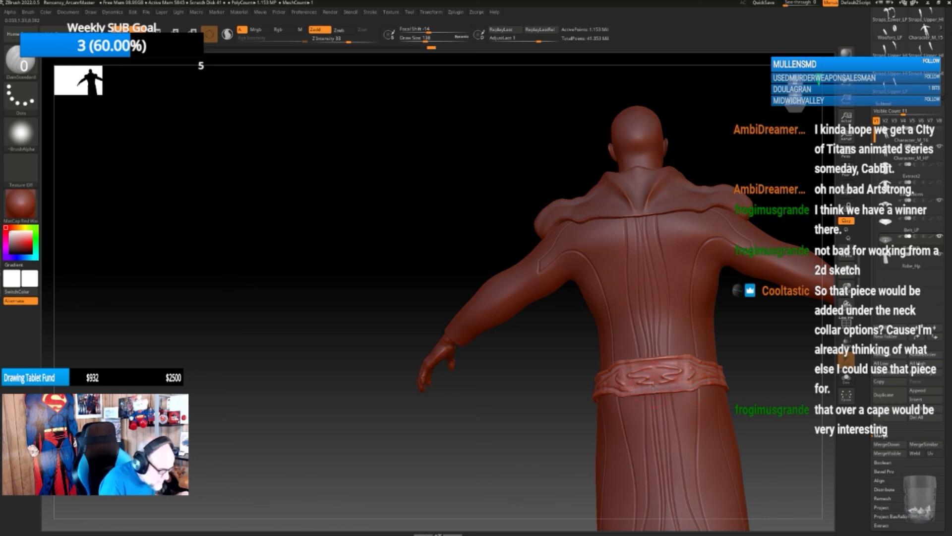
{"action": "left_click_drag", "start_coordinate": [740, 399], "coordinate": [760, 400]}
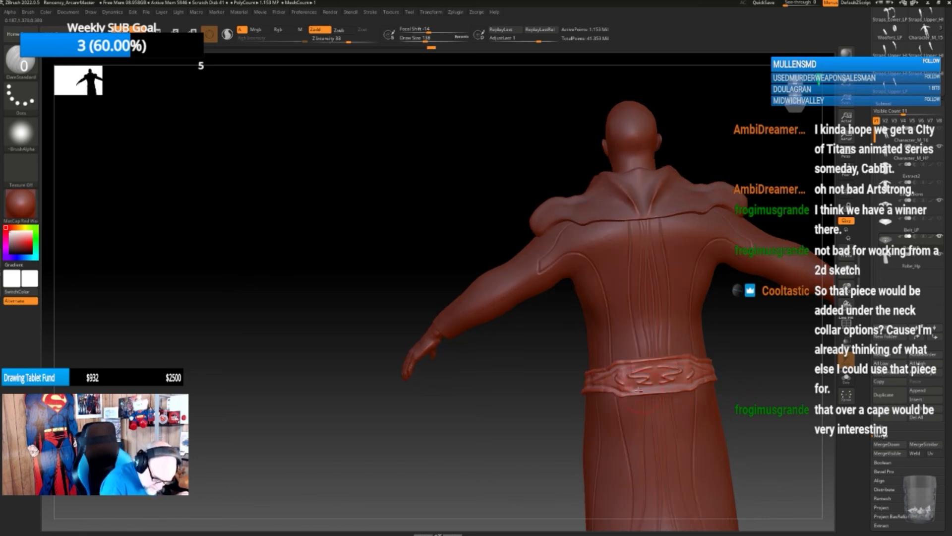
- Undo the last belt stroke, reduce the draw size to 90 and rework the edges of the belt's back panel
{"action": "mouse_move", "coordinate": [645, 389]}
{"action": "left_mouse_down"}
{"action": "mouse_move", "coordinate": [636, 391]}
{"action": "mouse_move", "coordinate": [673, 390]}
{"action": "left_mouse_up"}
{"action": "key", "text": "ctrl+z"}
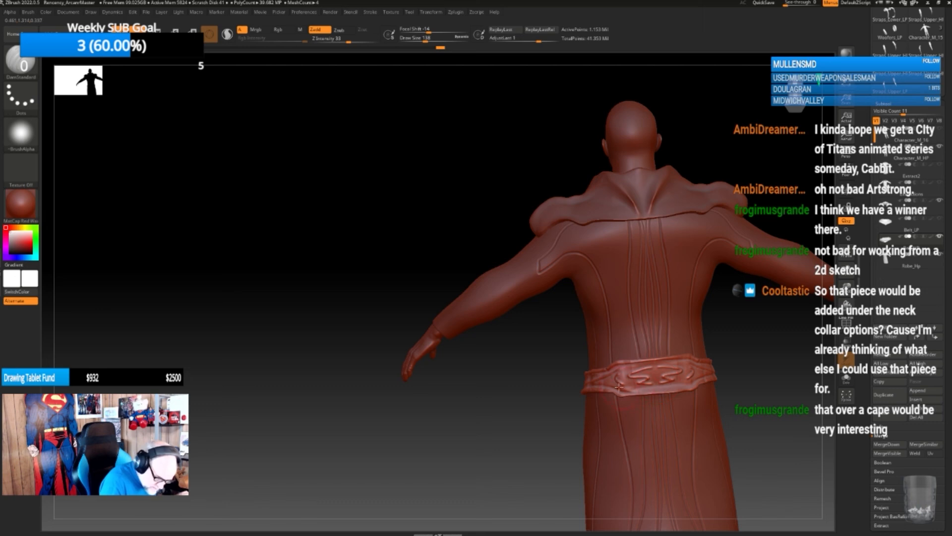
{"action": "left_click_drag", "start_coordinate": [618, 387], "coordinate": [635, 390]}
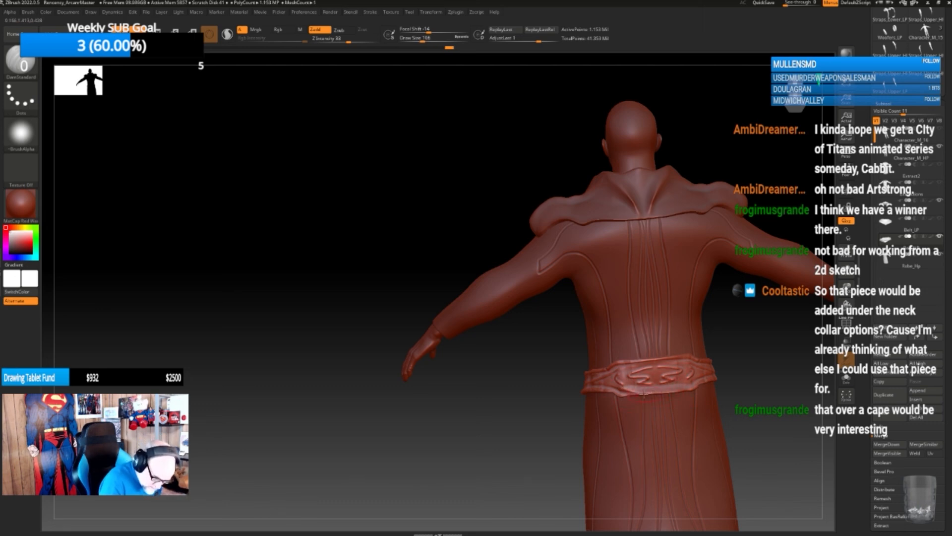
{"action": "mouse_move", "coordinate": [633, 393]}
{"action": "left_mouse_down"}
{"action": "mouse_move", "coordinate": [680, 390]}
{"action": "mouse_move", "coordinate": [702, 372]}
{"action": "left_mouse_up"}
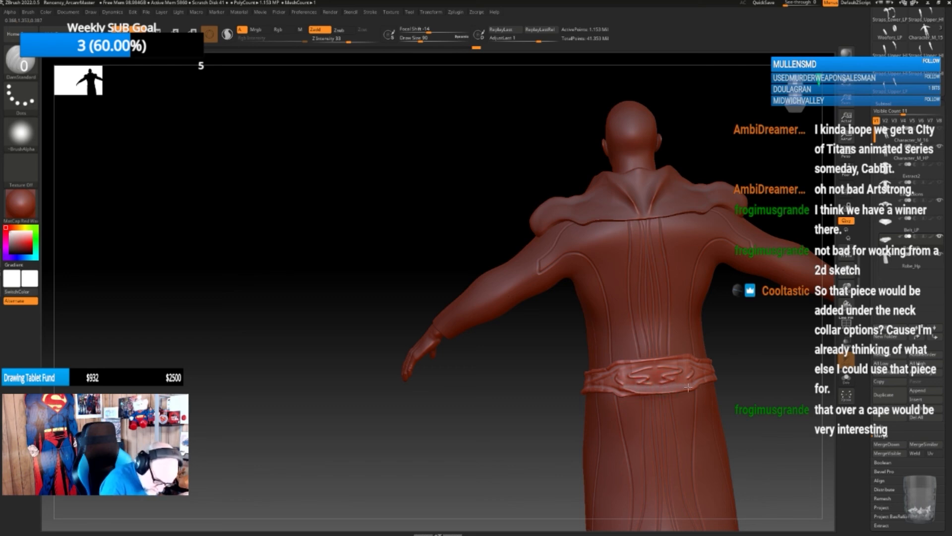
{"action": "left_click_drag", "start_coordinate": [647, 359], "coordinate": [666, 359]}
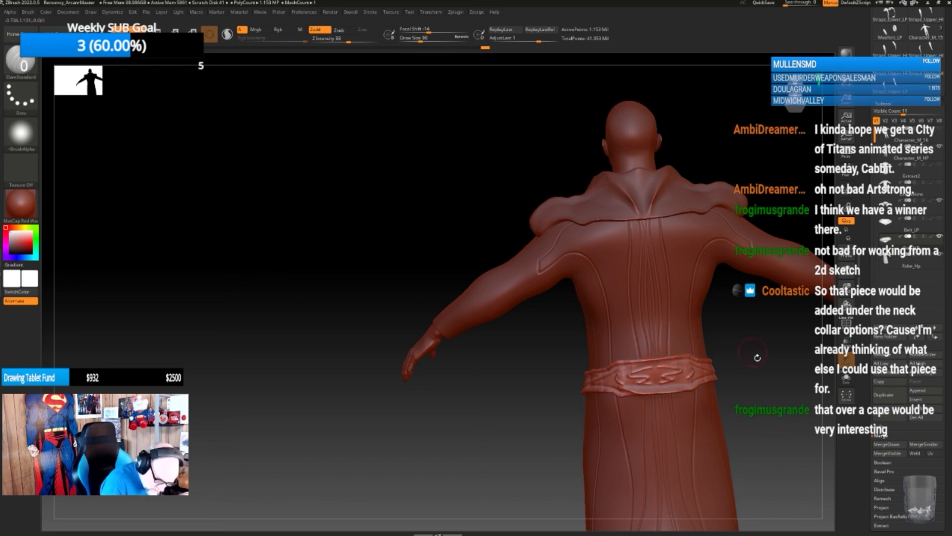
- Sculpt the belt's band edges along its side and around toward the front buckle
{"action": "left_click_drag", "start_coordinate": [757, 357], "coordinate": [714, 360]}
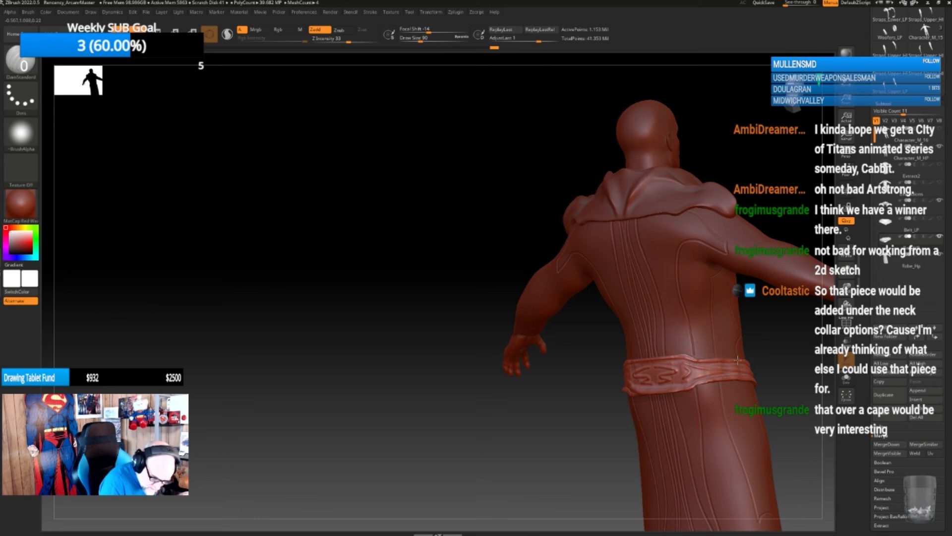
{"action": "left_click_drag", "start_coordinate": [787, 355], "coordinate": [626, 386]}
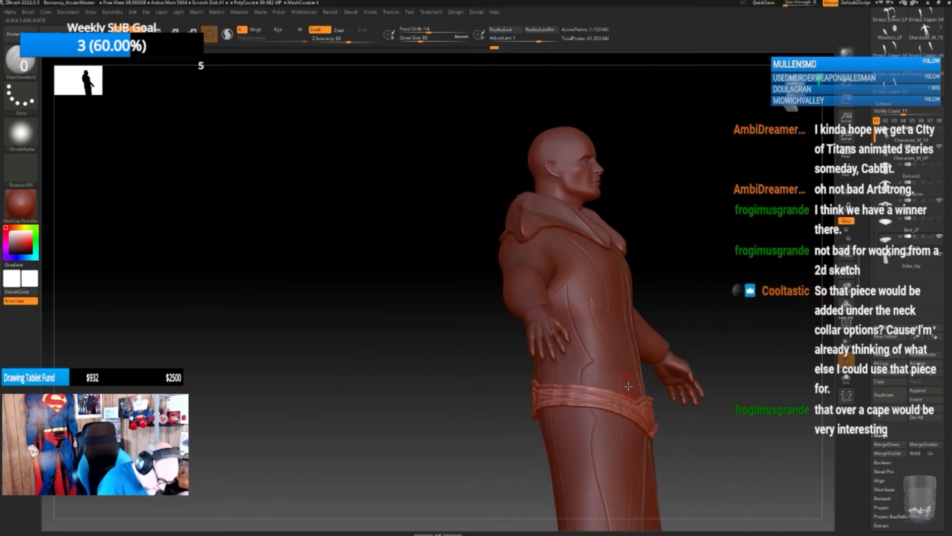
{"action": "mouse_move", "coordinate": [540, 384]}
{"action": "left_mouse_down"}
{"action": "mouse_move", "coordinate": [623, 394]}
{"action": "mouse_move", "coordinate": [586, 406]}
{"action": "mouse_move", "coordinate": [621, 413]}
{"action": "left_mouse_up"}
{"action": "mouse_move", "coordinate": [758, 434]}
{"action": "left_mouse_down"}
{"action": "mouse_move", "coordinate": [694, 443]}
{"action": "mouse_move", "coordinate": [636, 418]}
{"action": "left_mouse_up"}
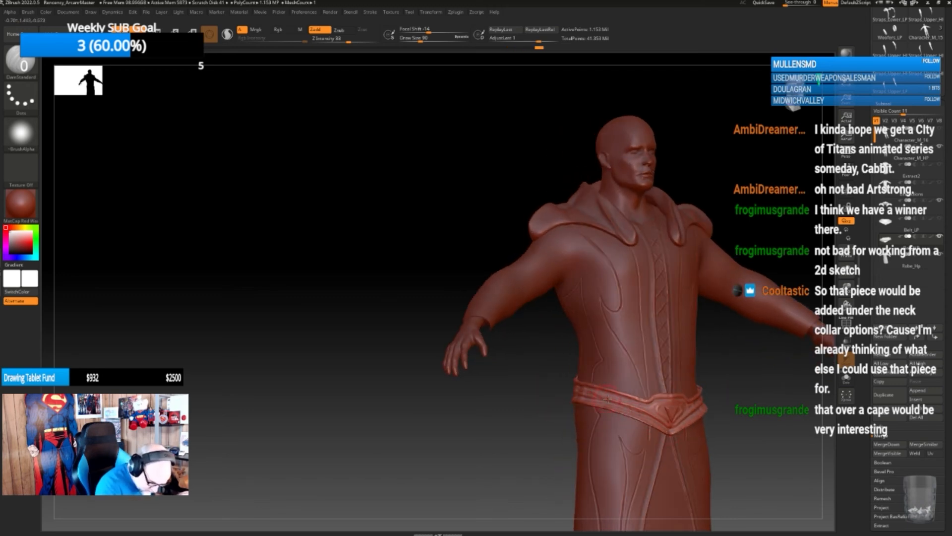
{"action": "mouse_move", "coordinate": [746, 423]}
{"action": "left_mouse_down"}
{"action": "mouse_move", "coordinate": [668, 441]}
{"action": "mouse_move", "coordinate": [643, 422]}
{"action": "left_mouse_up"}
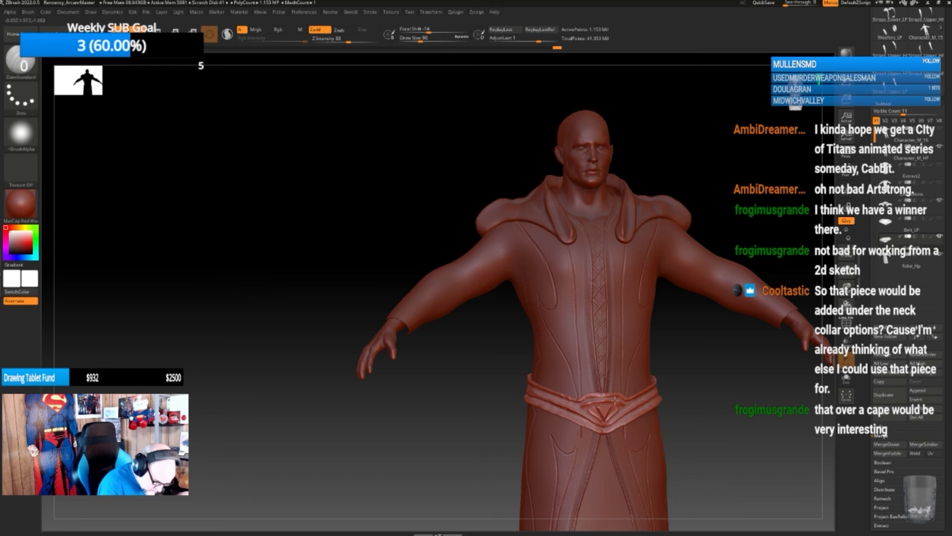
- Make Robe_Hp the active subtool and choose the Stitch brush with a larger draw size
{"action": "left_click_drag", "start_coordinate": [679, 415], "coordinate": [656, 397]}
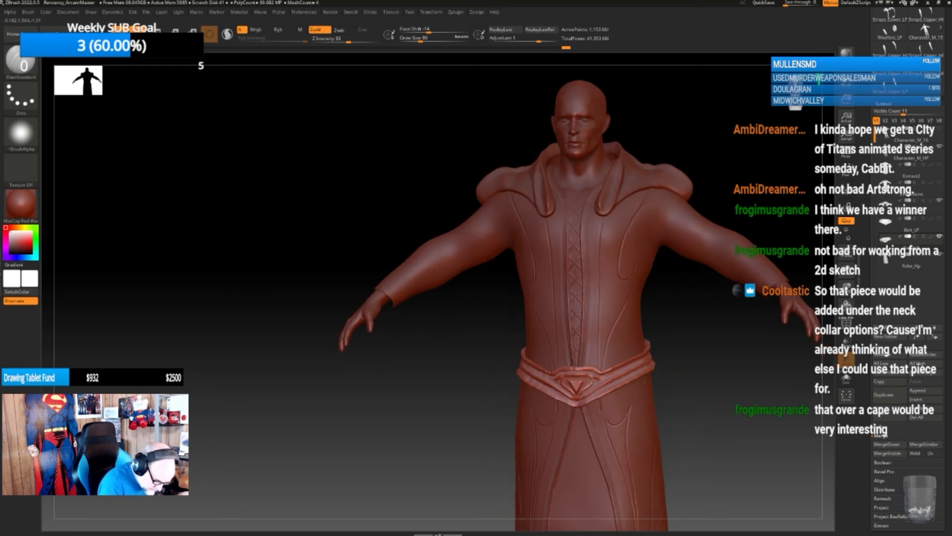
{"action": "left_click_drag", "start_coordinate": [701, 361], "coordinate": [689, 378], "text": "alt"}
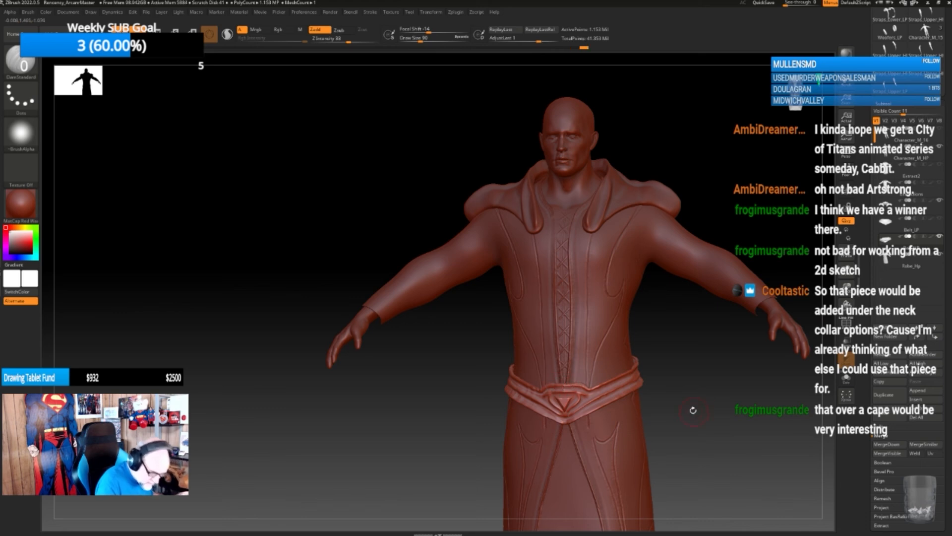
{"action": "mouse_move", "coordinate": [693, 410]}
{"action": "left_mouse_down", "text": "alt"}
{"action": "mouse_move", "coordinate": [625, 402]}
{"action": "mouse_move", "coordinate": [620, 392]}
{"action": "left_mouse_up", "text": "alt"}
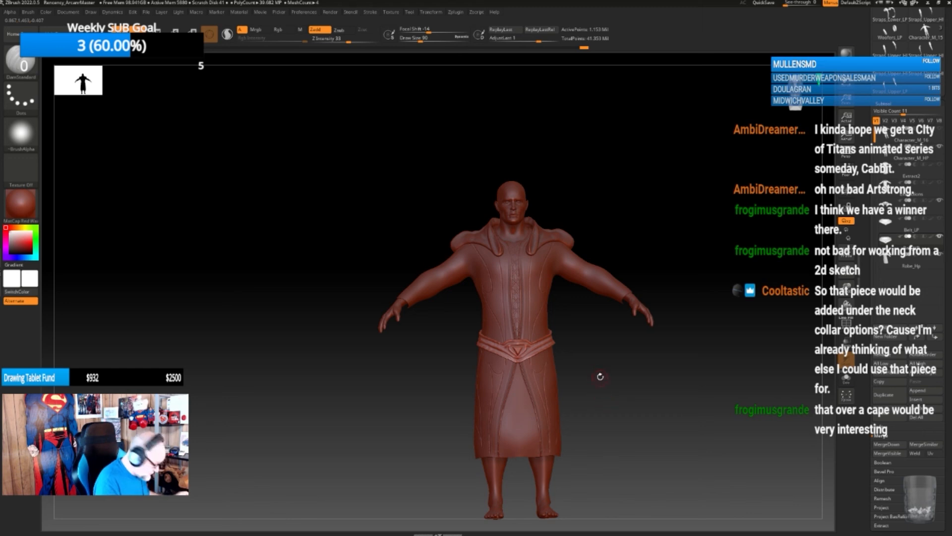
{"action": "mouse_move", "coordinate": [600, 377]}
{"action": "left_mouse_down", "text": "alt"}
{"action": "mouse_move", "coordinate": [615, 391]}
{"action": "mouse_move", "coordinate": [576, 383]}
{"action": "mouse_move", "coordinate": [588, 387]}
{"action": "mouse_move", "coordinate": [606, 359]}
{"action": "mouse_move", "coordinate": [590, 355]}
{"action": "mouse_move", "coordinate": [585, 372]}
{"action": "mouse_move", "coordinate": [627, 374]}
{"action": "mouse_move", "coordinate": [622, 392]}
{"action": "mouse_move", "coordinate": [582, 382]}
{"action": "mouse_move", "coordinate": [605, 379]}
{"action": "mouse_move", "coordinate": [597, 366]}
{"action": "left_mouse_up", "text": "alt"}
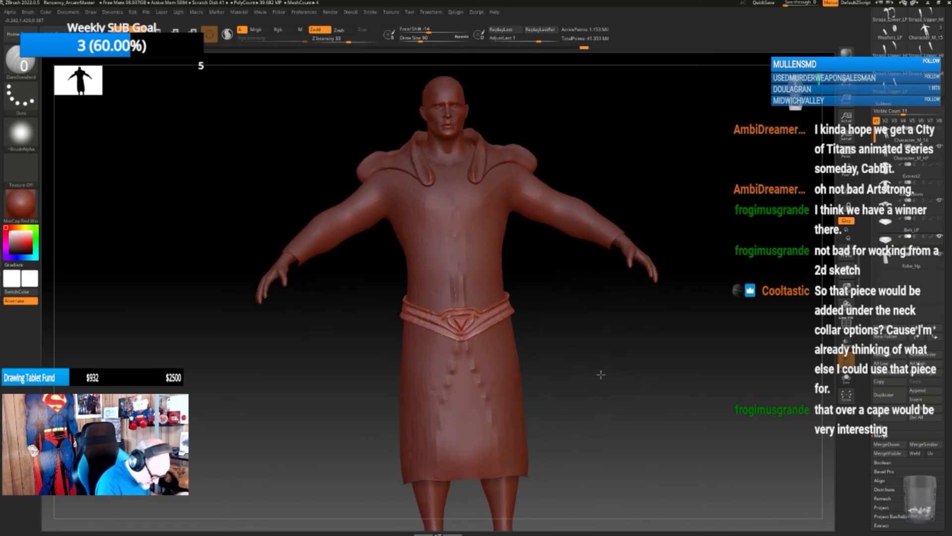
{"action": "left_click", "coordinate": [597, 366], "text": "alt"}
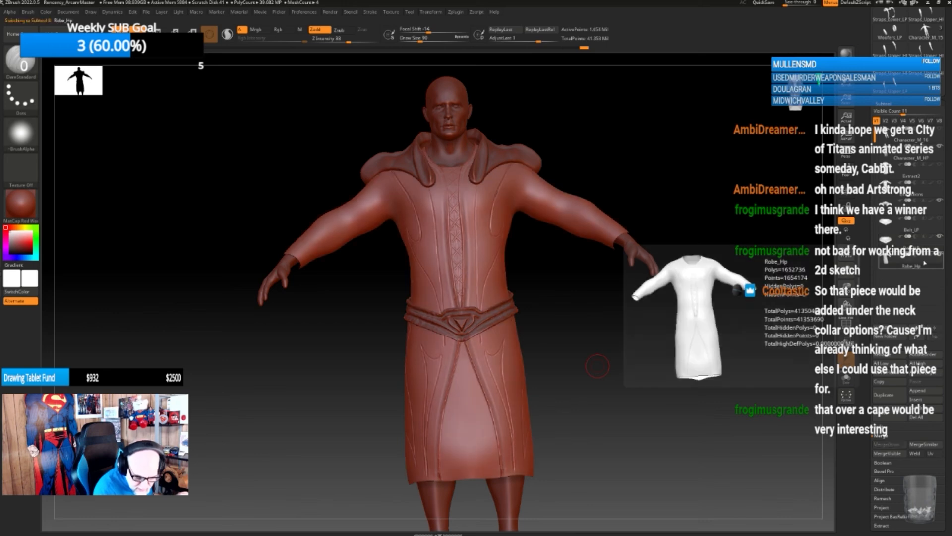
{"action": "left_click_drag", "start_coordinate": [558, 415], "coordinate": [555, 399]}
{"action": "key", "text": "b"}
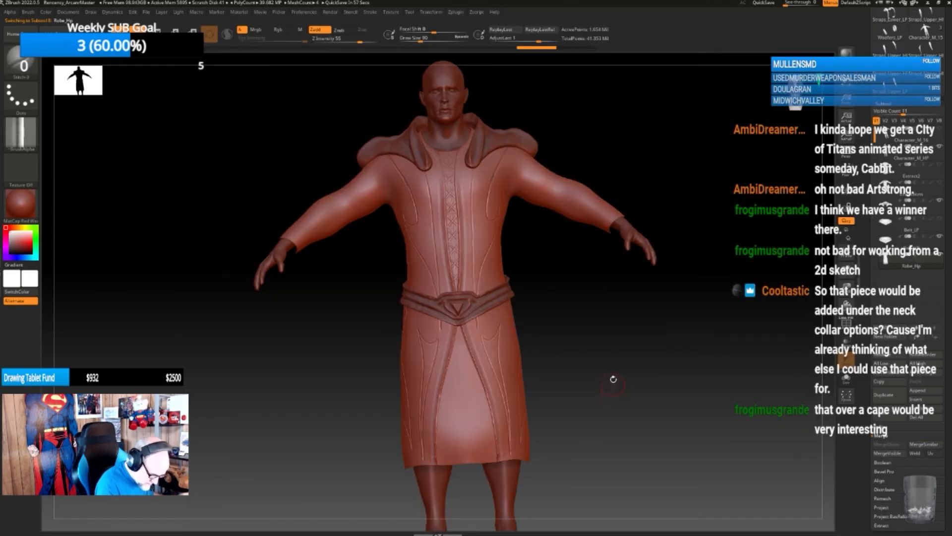
{"action": "left_click", "coordinate": [609, 392]}
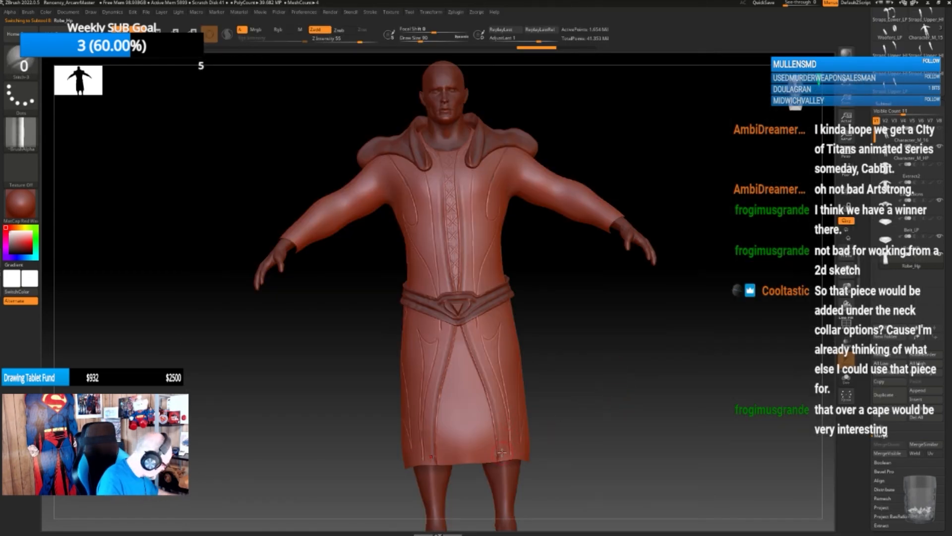
{"action": "key", "text": "]"}
{"action": "key", "text": "]"}
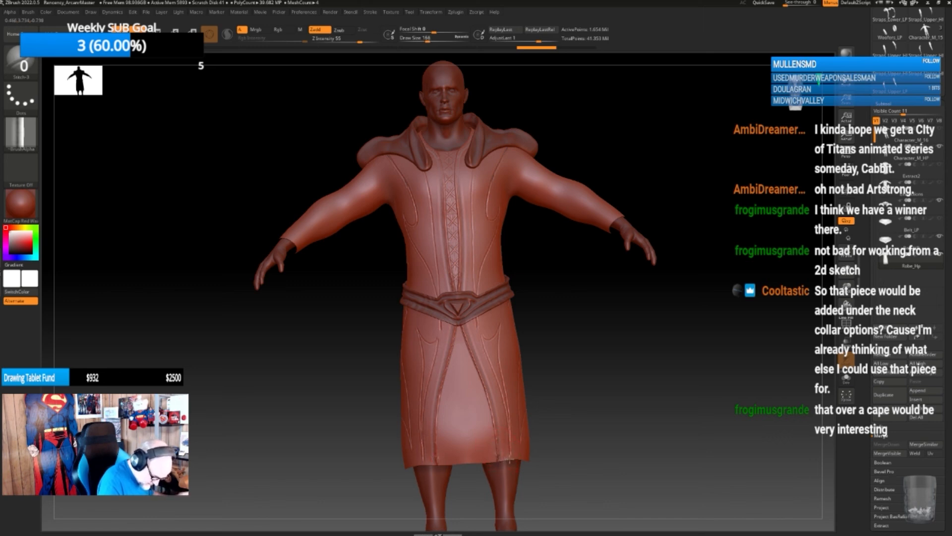
- Try stitch strokes along the front of the robe's bottom hem and undo them
{"action": "left_click_drag", "start_coordinate": [509, 460], "coordinate": [523, 457]}
{"action": "key", "text": "ctrl+z"}
{"action": "left_click_drag", "start_coordinate": [598, 444], "coordinate": [596, 399], "text": "alt"}
{"action": "left_click_drag", "start_coordinate": [614, 428], "coordinate": [587, 431]}
{"action": "left_click_drag", "start_coordinate": [523, 381], "coordinate": [545, 390]}
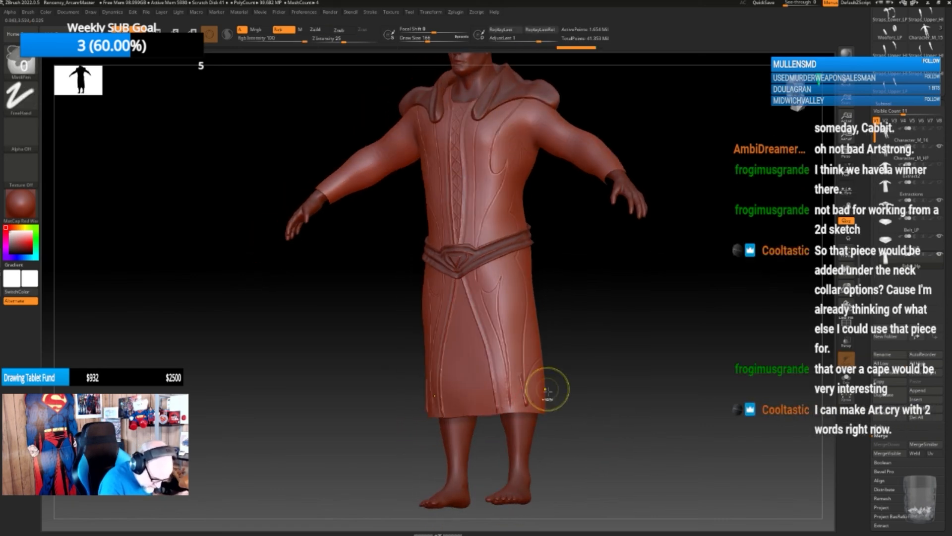
{"action": "key", "text": "ctrl+z"}
- Run a raised hem line around the robe's bottom edge, from the front across the sides to the back
{"action": "left_click_drag", "start_coordinate": [640, 360], "coordinate": [454, 366], "text": "alt"}
{"action": "left_click_drag", "start_coordinate": [453, 366], "coordinate": [372, 374]}
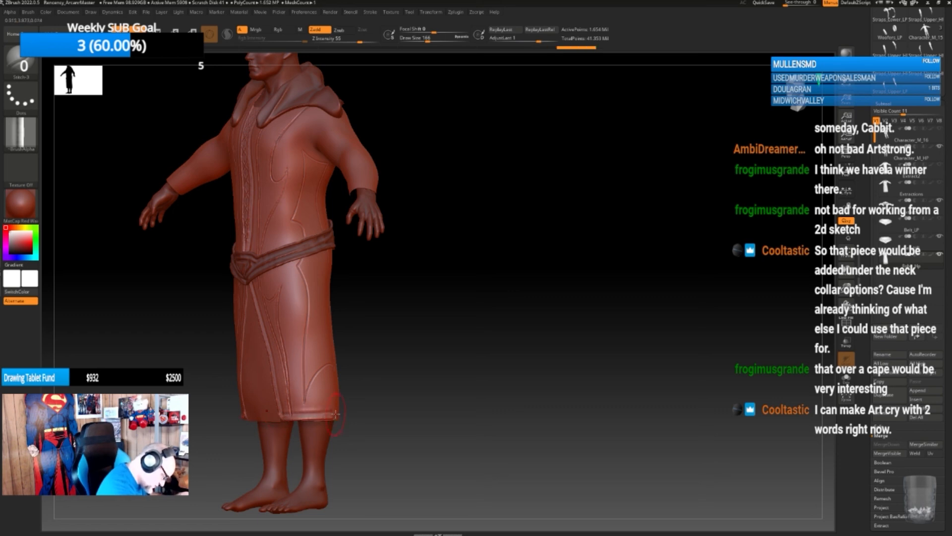
{"action": "left_click_drag", "start_coordinate": [376, 398], "coordinate": [301, 410]}
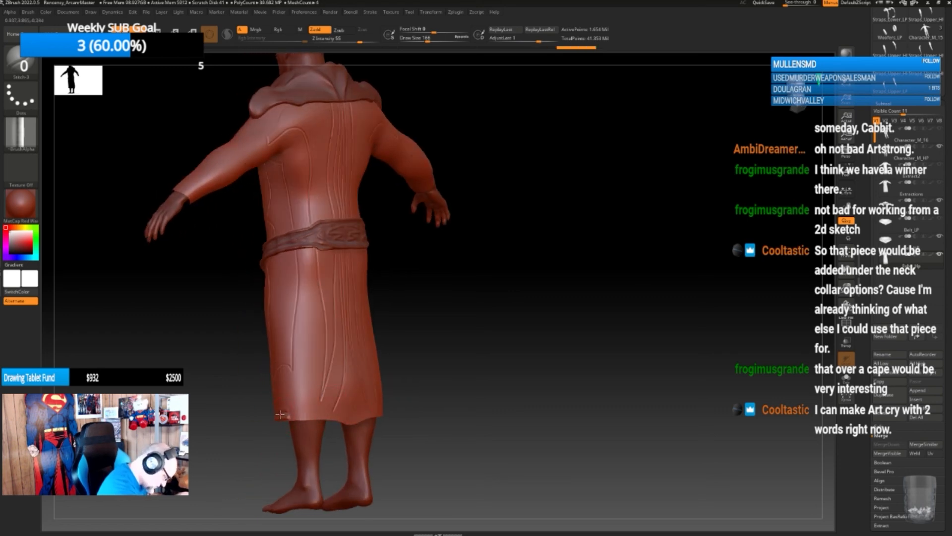
{"action": "mouse_move", "coordinate": [287, 403]}
{"action": "left_mouse_down"}
{"action": "mouse_move", "coordinate": [421, 328]}
{"action": "mouse_move", "coordinate": [274, 414]}
{"action": "left_mouse_up"}
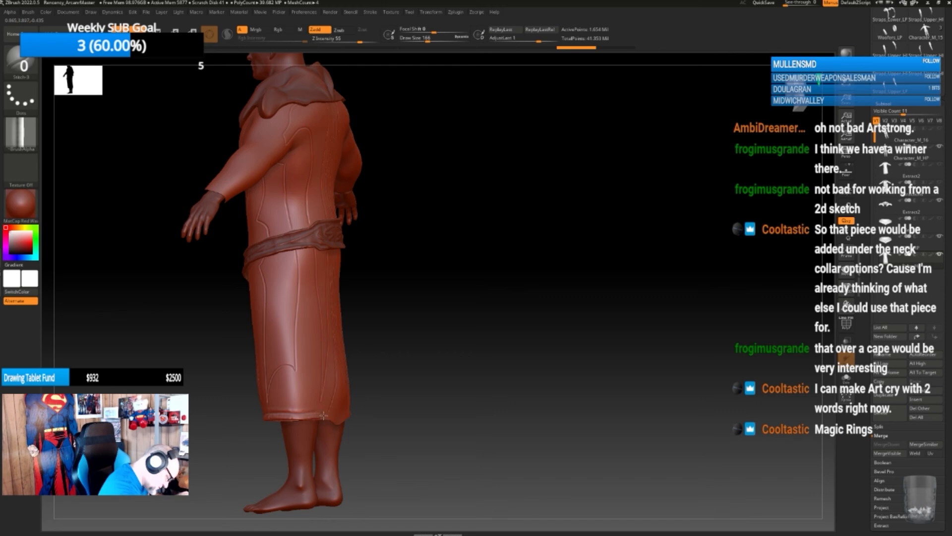
{"action": "left_click_drag", "start_coordinate": [415, 392], "coordinate": [292, 414]}
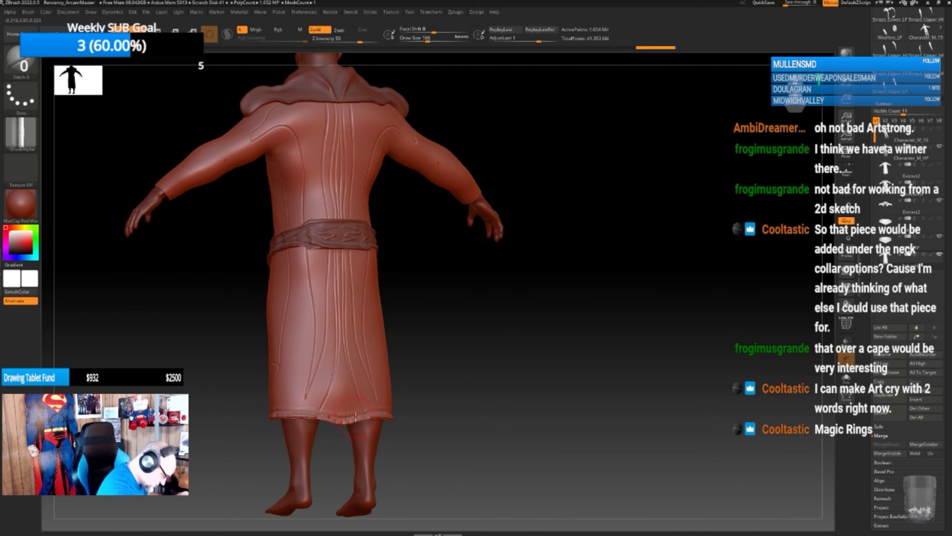
{"action": "mouse_move", "coordinate": [480, 381]}
{"action": "left_mouse_down"}
{"action": "mouse_move", "coordinate": [506, 387]}
{"action": "mouse_move", "coordinate": [449, 414]}
{"action": "mouse_move", "coordinate": [540, 394]}
{"action": "left_mouse_up"}
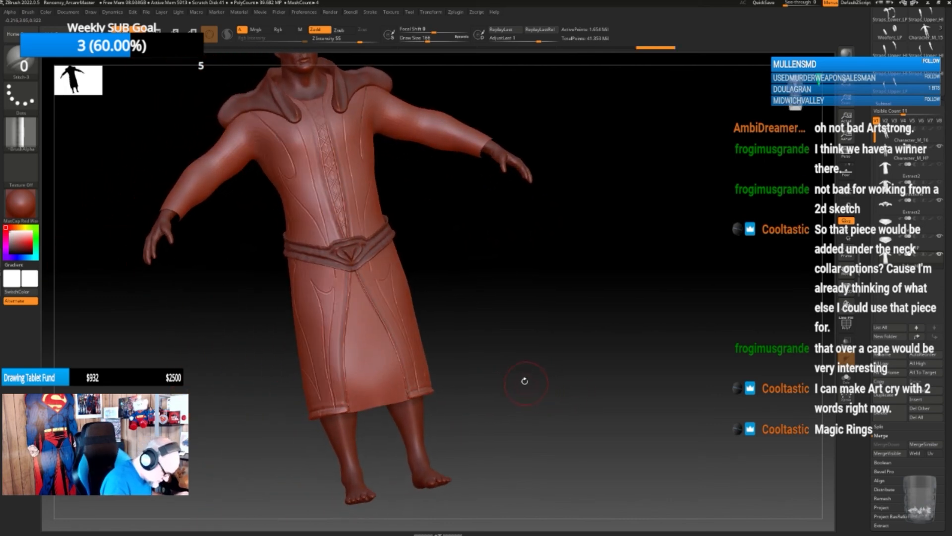
- Carve along the robe's front panel edges and the chest's central strip with the DamStandard brush
{"action": "key", "text": "b"}
{"action": "key", "text": "d"}
{"action": "key", "text": "s"}
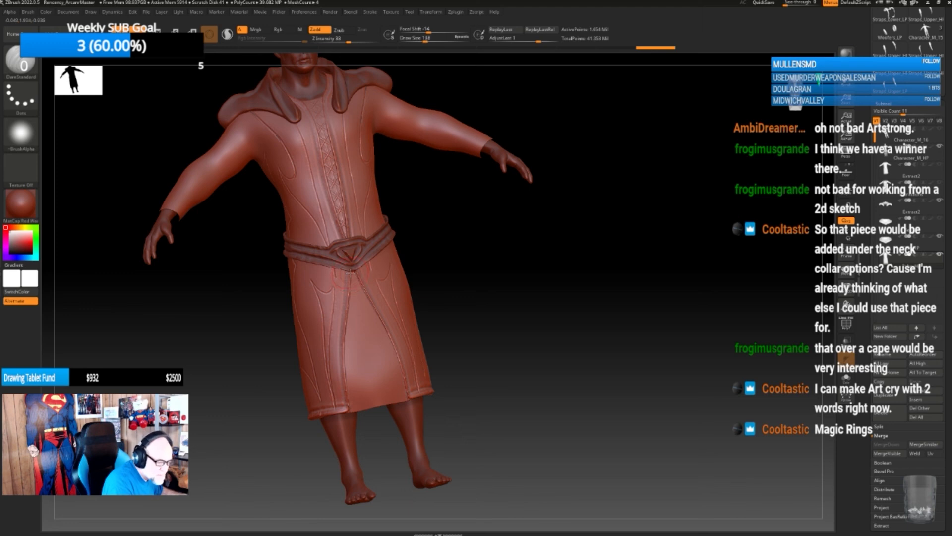
{"action": "left_click_drag", "start_coordinate": [349, 288], "coordinate": [349, 413]}
{"action": "left_click_drag", "start_coordinate": [497, 333], "coordinate": [511, 397], "text": "alt"}
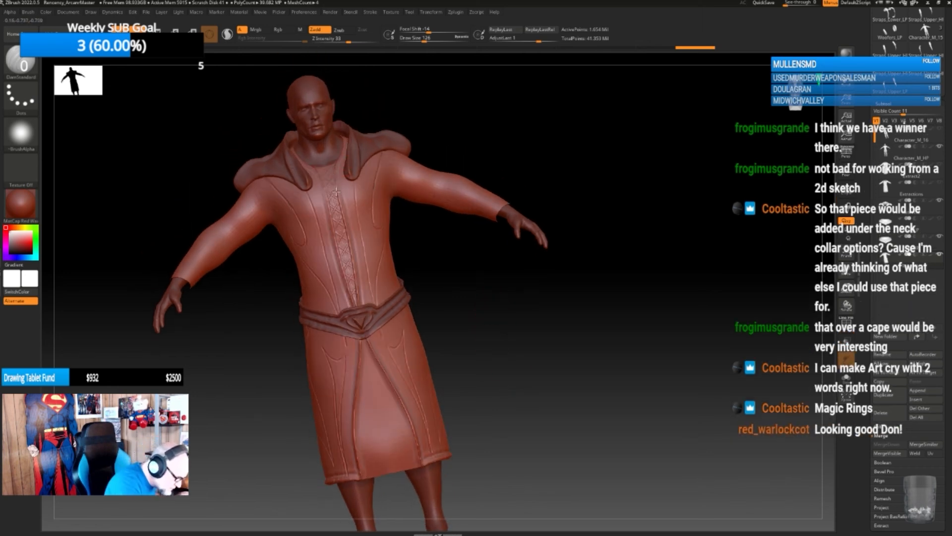
{"action": "left_click_drag", "start_coordinate": [336, 191], "coordinate": [363, 319]}
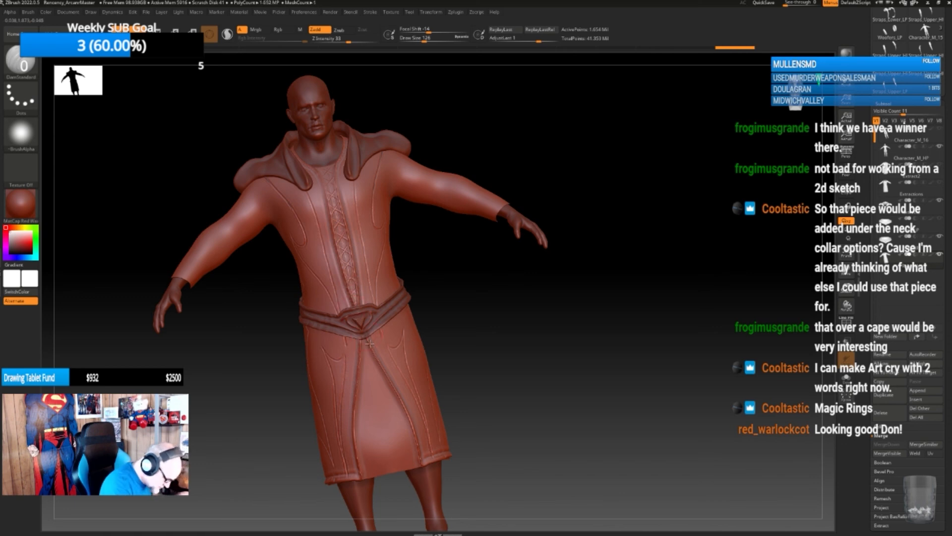
{"action": "left_click_drag", "start_coordinate": [382, 367], "coordinate": [421, 472]}
- Try cloth folds on the robe's side with an XMD_MasterCloth brush and undo them
{"action": "mouse_move", "coordinate": [486, 411]}
{"action": "left_mouse_down"}
{"action": "mouse_move", "coordinate": [483, 391]}
{"action": "mouse_move", "coordinate": [488, 408]}
{"action": "mouse_move", "coordinate": [506, 358]}
{"action": "mouse_move", "coordinate": [498, 380]}
{"action": "mouse_move", "coordinate": [489, 344]}
{"action": "mouse_move", "coordinate": [531, 357]}
{"action": "left_mouse_up"}
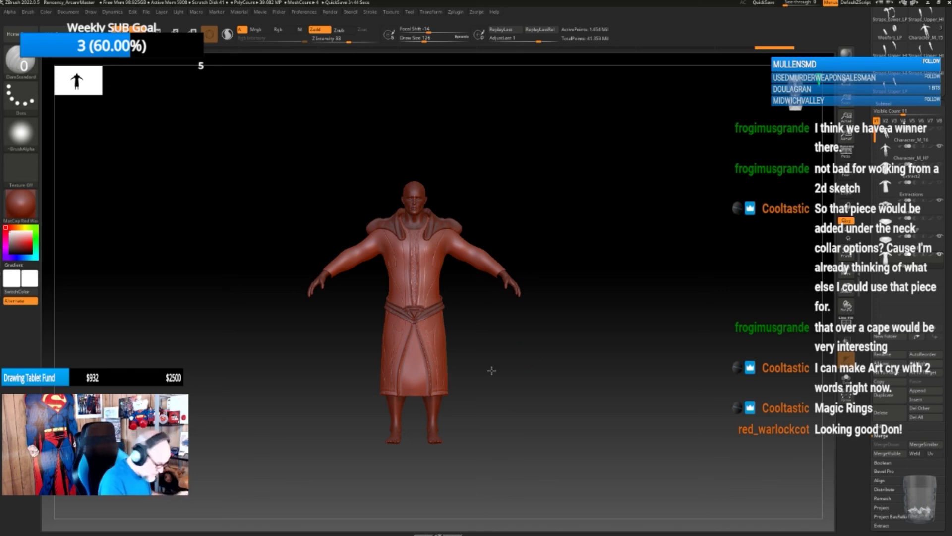
{"action": "left_click_drag", "start_coordinate": [491, 370], "coordinate": [509, 401], "text": "alt"}
{"action": "left_click_drag", "start_coordinate": [534, 387], "coordinate": [520, 360]}
{"action": "key", "text": "b"}
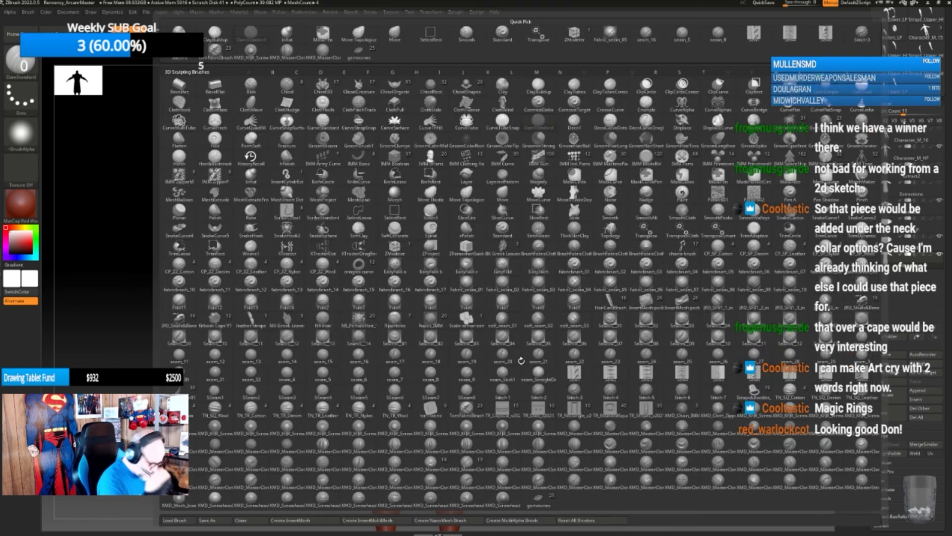
{"action": "left_click", "coordinate": [401, 448]}
{"action": "mouse_move", "coordinate": [571, 370]}
{"action": "left_mouse_down"}
{"action": "mouse_move", "coordinate": [534, 369]}
{"action": "mouse_move", "coordinate": [552, 340]}
{"action": "mouse_move", "coordinate": [542, 334]}
{"action": "left_mouse_up"}
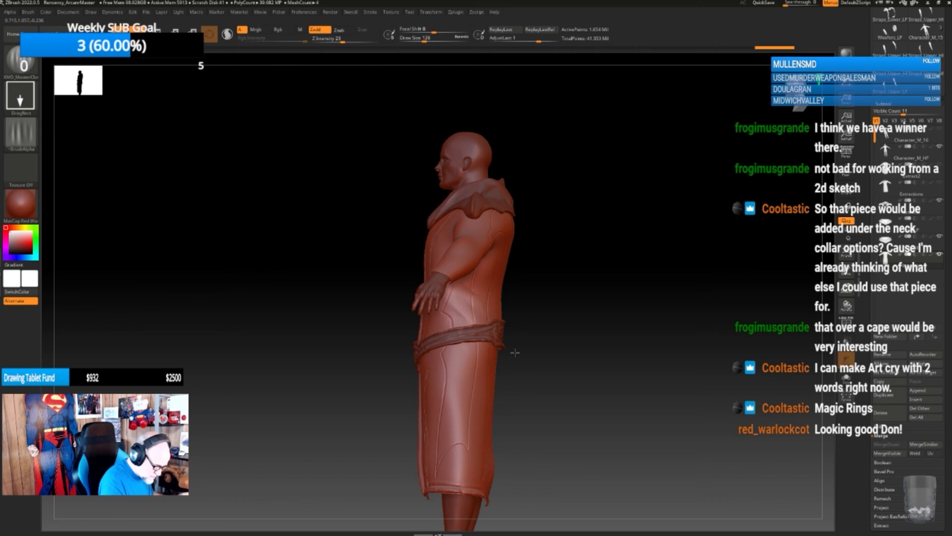
{"action": "key", "text": "ctrl+z"}
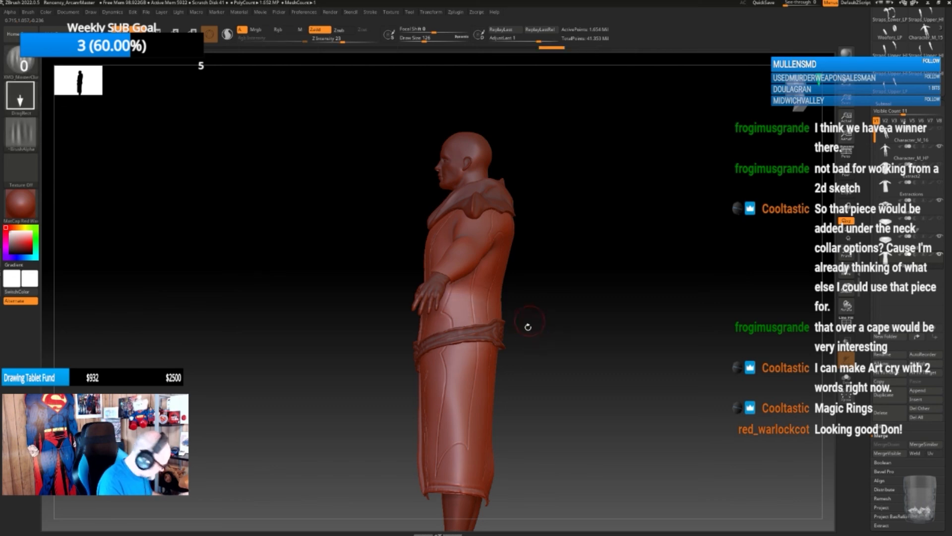
- Choose another XMD fold brush, set Z Intensity to 25 and add soft folds to the robe's side above the belt
{"action": "right_click", "coordinate": [533, 337]}
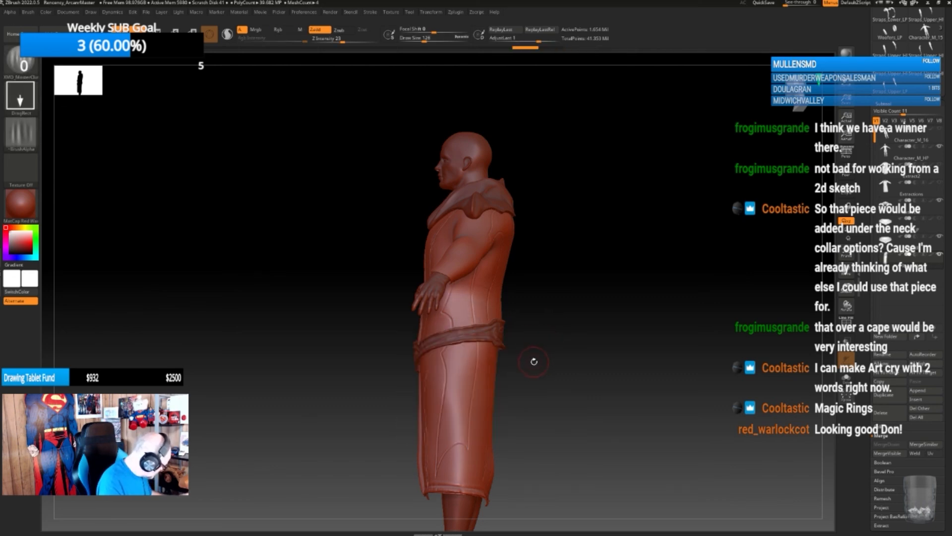
{"action": "key", "text": "b"}
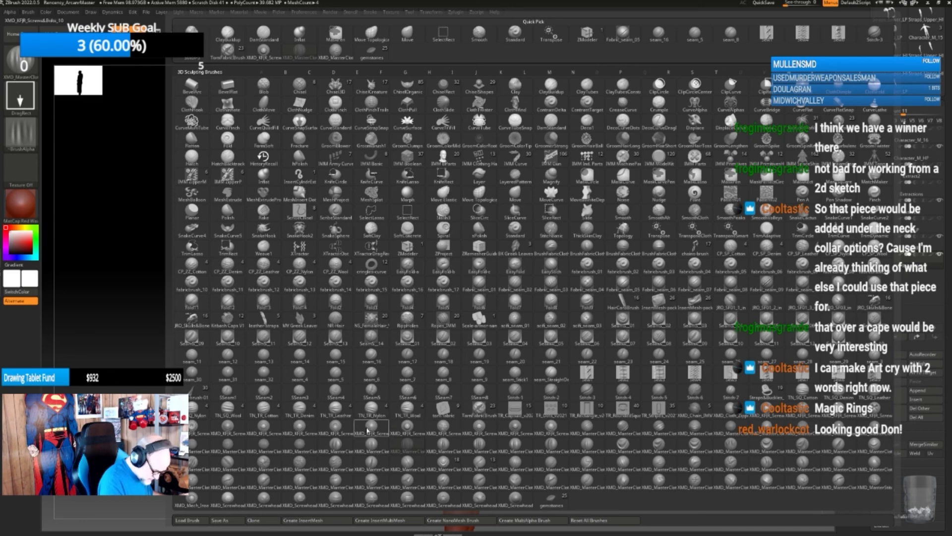
{"action": "left_click", "coordinate": [367, 429]}
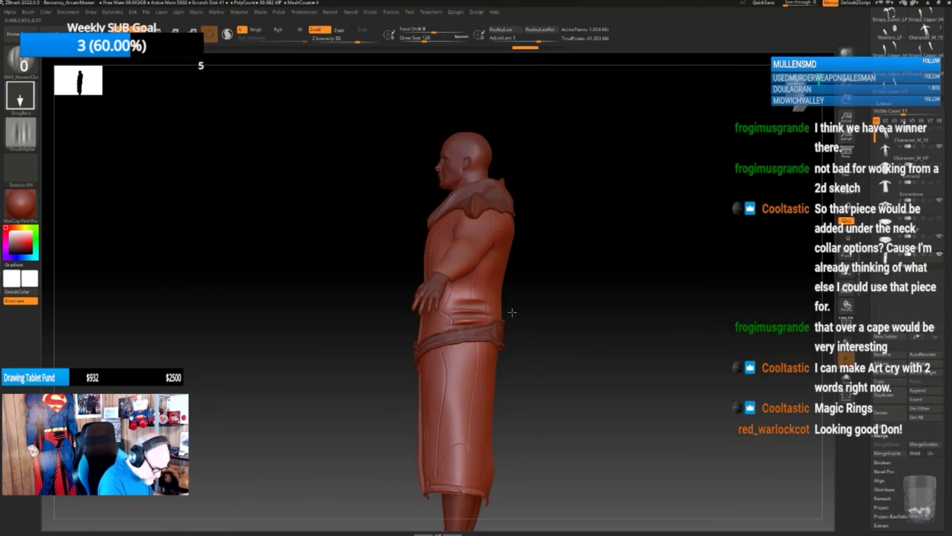
{"action": "left_click_drag", "start_coordinate": [535, 312], "coordinate": [570, 330]}
{"action": "key", "text": "space"}
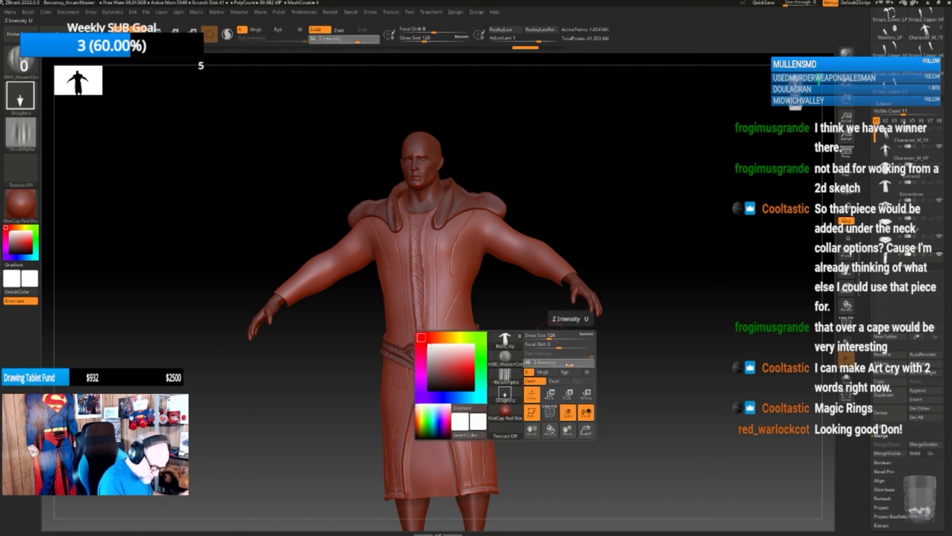
{"action": "mouse_move", "coordinate": [573, 363]}
{"action": "left_mouse_down"}
{"action": "mouse_move", "coordinate": [556, 363]}
{"action": "mouse_move", "coordinate": [578, 346]}
{"action": "mouse_move", "coordinate": [558, 347]}
{"action": "left_mouse_up"}
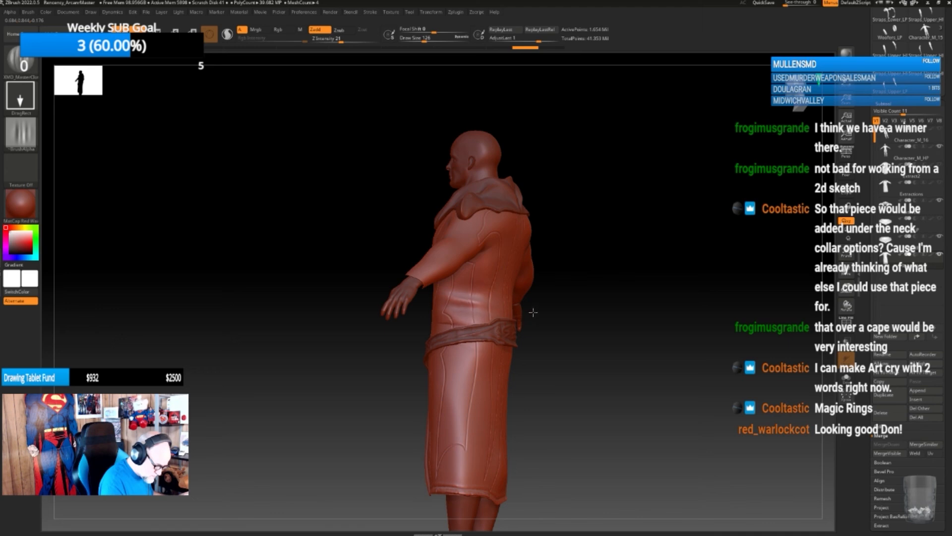
{"action": "left_click_drag", "start_coordinate": [534, 309], "coordinate": [475, 415]}
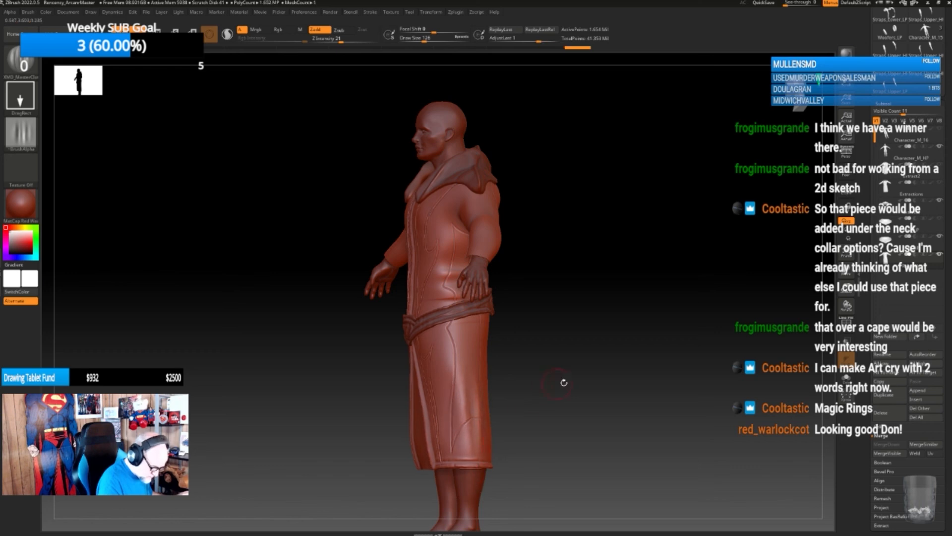
- Choose the TN_TR_Leather brush, set Z Intensity to 42 and work tension folds into the robe's upper chest and shoulder
{"action": "mouse_move", "coordinate": [563, 382]}
{"action": "left_mouse_down"}
{"action": "mouse_move", "coordinate": [606, 383]}
{"action": "mouse_move", "coordinate": [546, 393]}
{"action": "mouse_move", "coordinate": [561, 393]}
{"action": "left_mouse_up"}
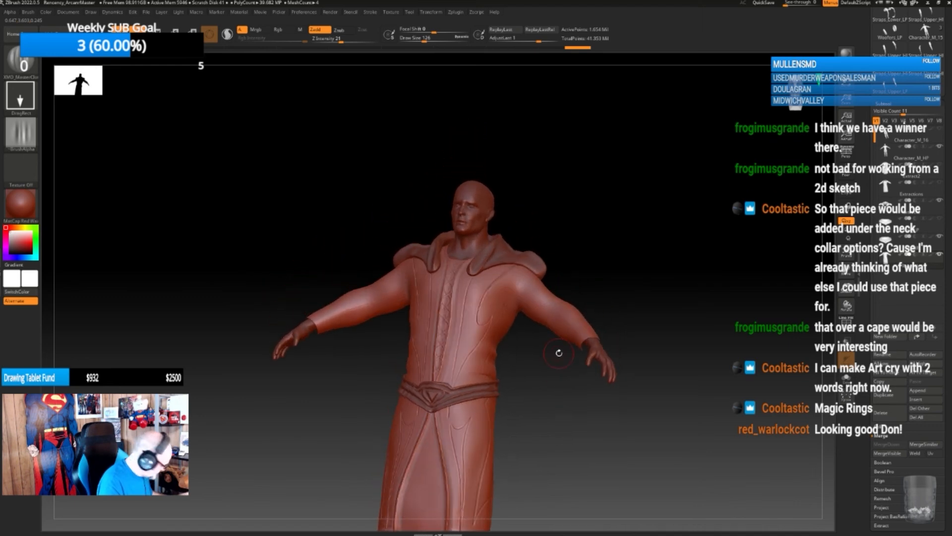
{"action": "key", "text": "b"}
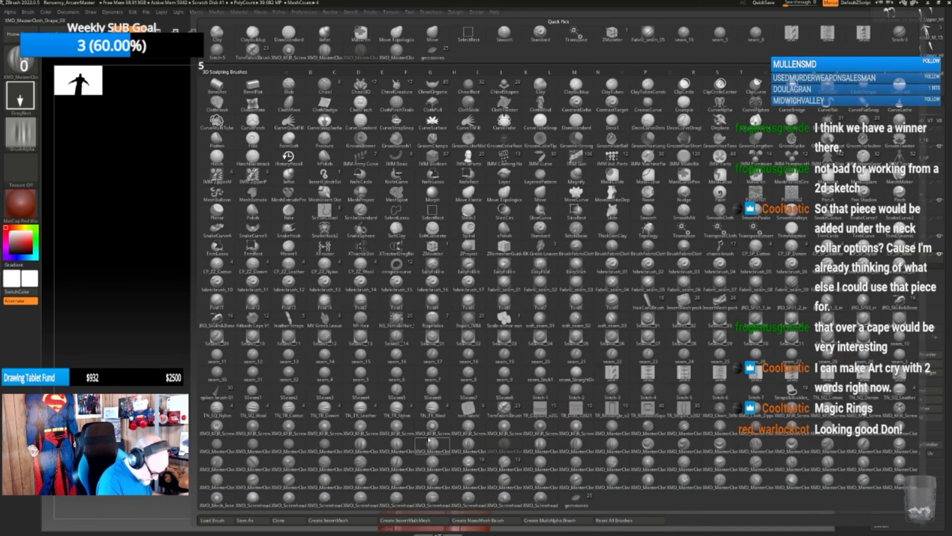
{"action": "left_click", "coordinate": [360, 408]}
{"action": "left_click_drag", "start_coordinate": [534, 389], "coordinate": [487, 346]}
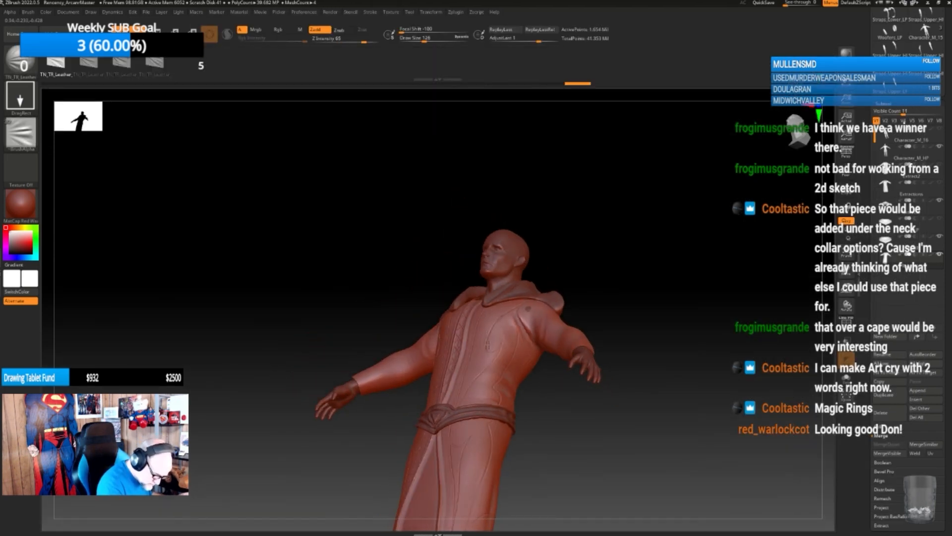
{"action": "left_click_drag", "start_coordinate": [564, 392], "coordinate": [566, 451]}
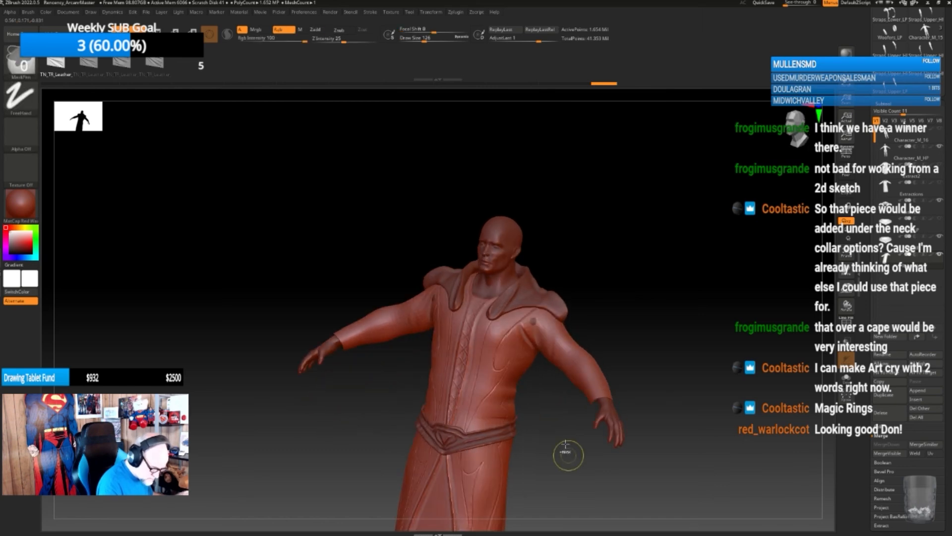
{"action": "left_click_drag", "start_coordinate": [581, 300], "coordinate": [605, 327]}
{"action": "key", "text": "space"}
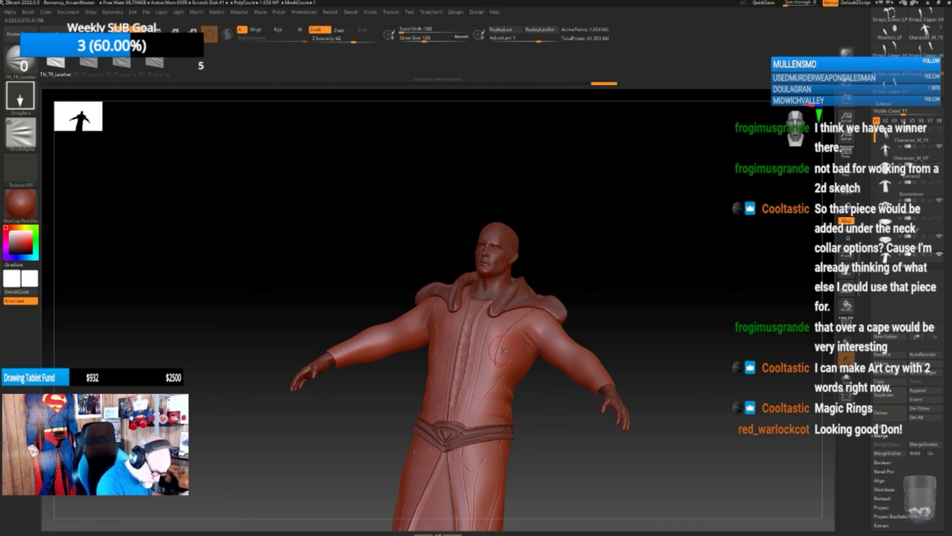
{"action": "key", "text": "shift"}
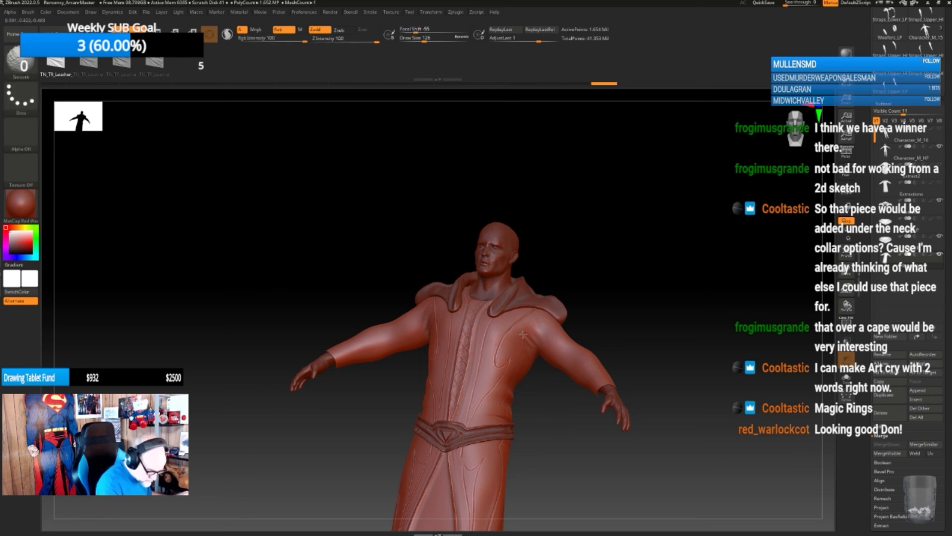
{"action": "left_click_drag", "start_coordinate": [620, 323], "coordinate": [623, 368]}
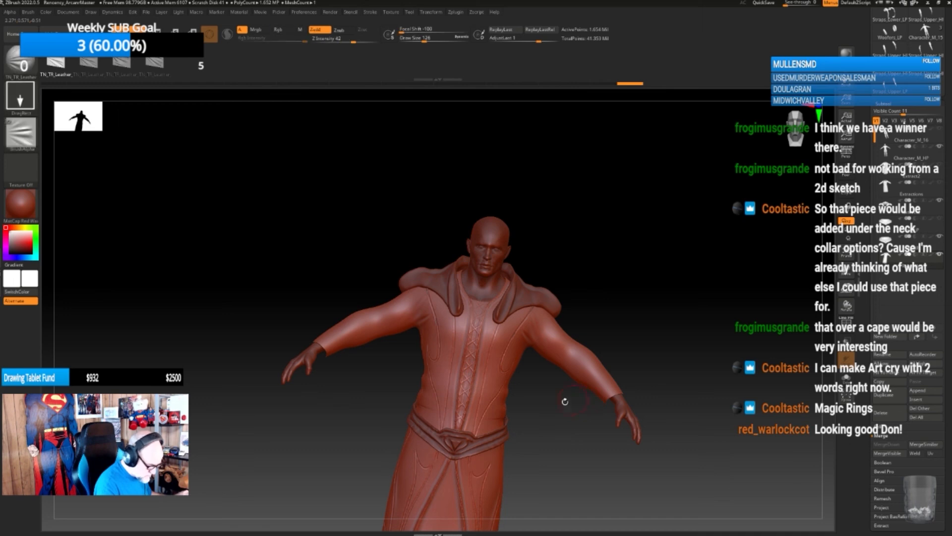
- Switch to the TN_TR_Wool brush and pull tension folds over the robe's chest and side, undoing unwanted ones
{"action": "mouse_move", "coordinate": [565, 400]}
{"action": "left_mouse_down"}
{"action": "mouse_move", "coordinate": [629, 406]}
{"action": "mouse_move", "coordinate": [549, 403]}
{"action": "left_mouse_up"}
{"action": "key", "text": "b"}
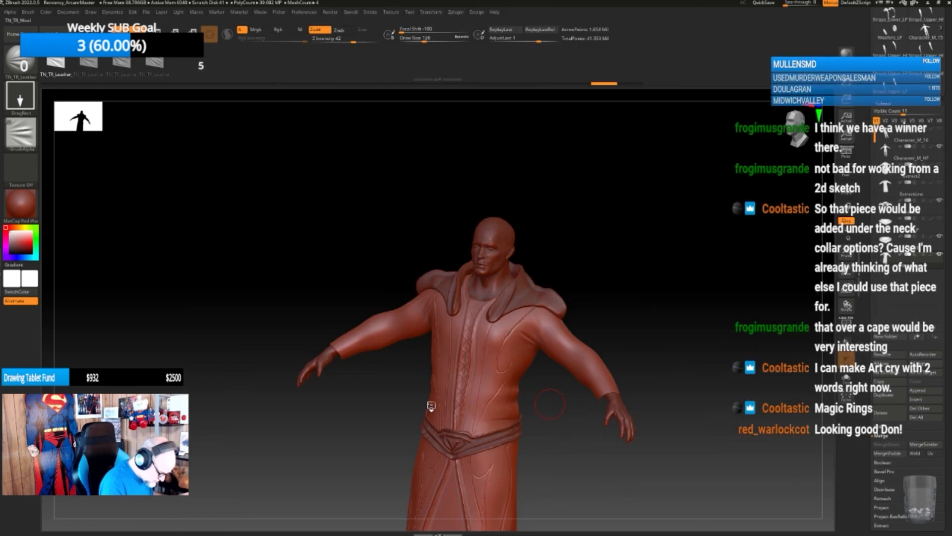
{"action": "left_click", "coordinate": [424, 407]}
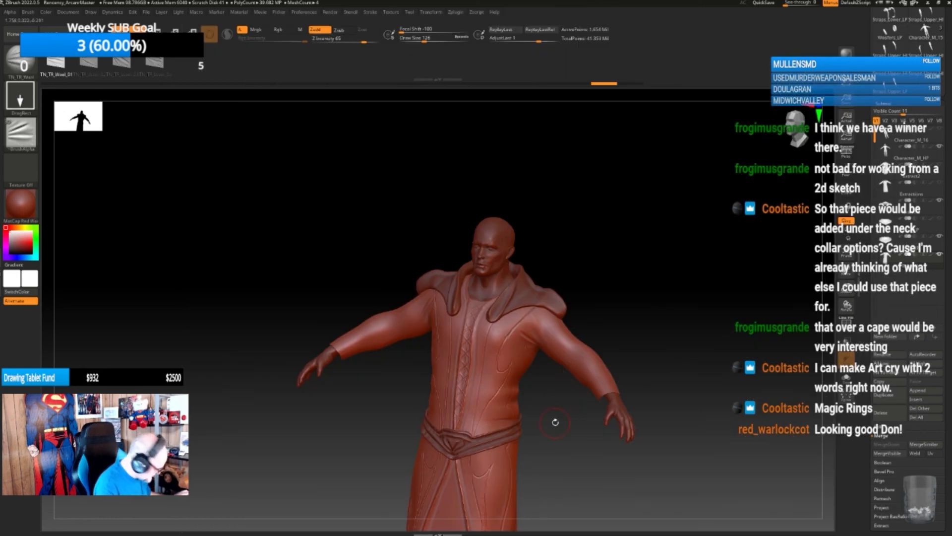
{"action": "left_click_drag", "start_coordinate": [558, 406], "coordinate": [549, 362]}
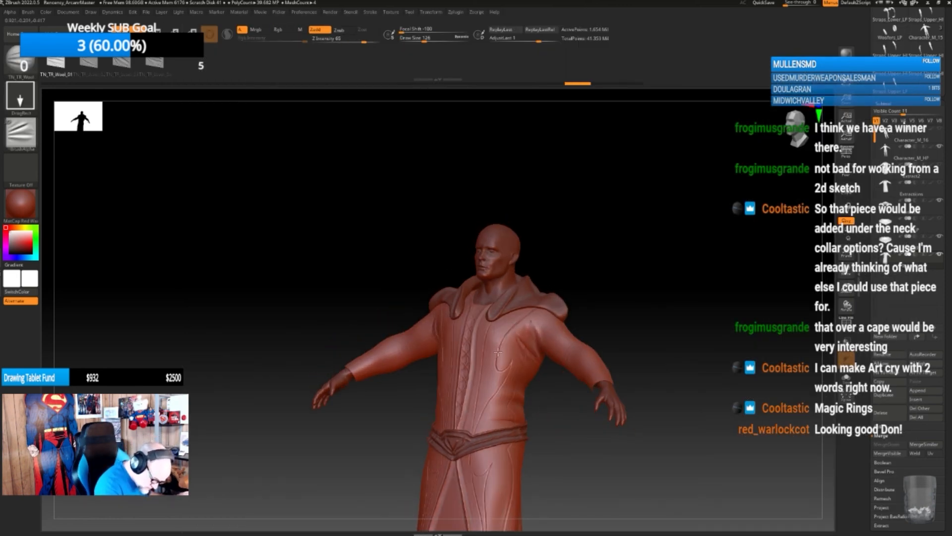
{"action": "mouse_move", "coordinate": [566, 402]}
{"action": "left_mouse_down"}
{"action": "mouse_move", "coordinate": [602, 378]}
{"action": "mouse_move", "coordinate": [606, 357]}
{"action": "left_mouse_up"}
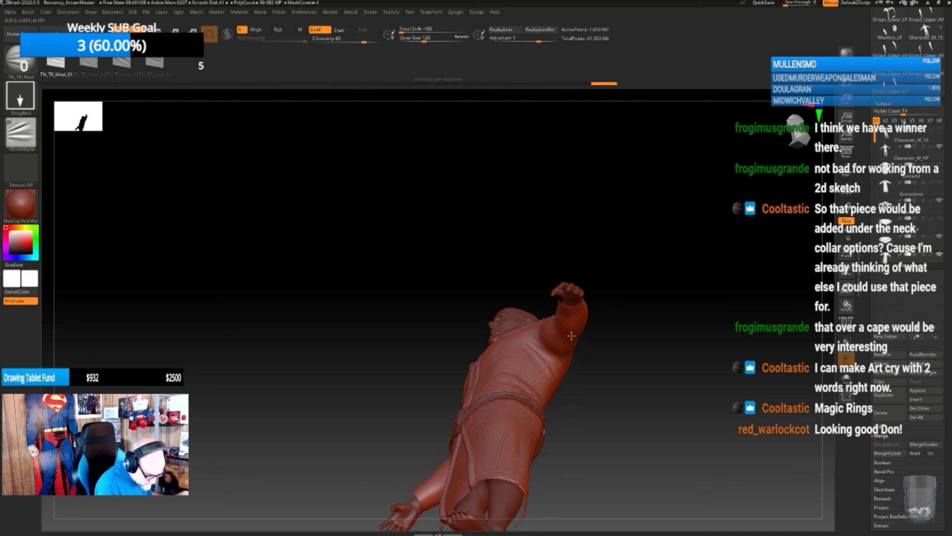
{"action": "key", "text": "ctrl+z"}
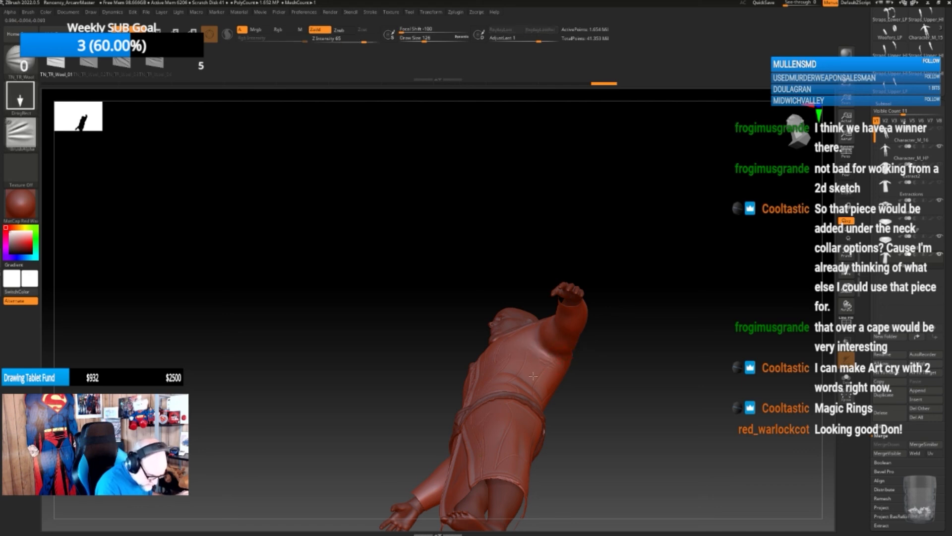
{"action": "left_click_drag", "start_coordinate": [543, 353], "coordinate": [526, 378]}
{"action": "left_click_drag", "start_coordinate": [596, 358], "coordinate": [626, 384]}
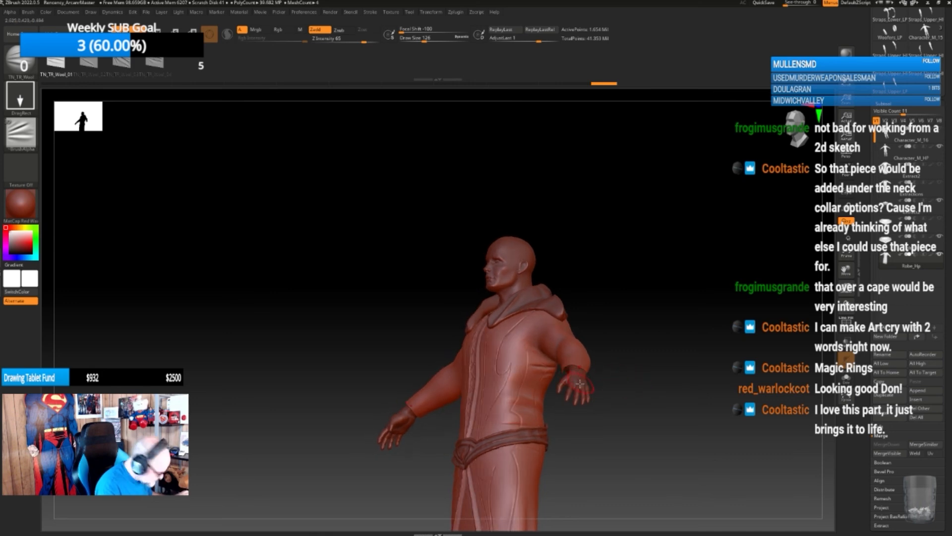
{"action": "key", "text": "ctrl+z"}
{"action": "mouse_move", "coordinate": [539, 361]}
{"action": "left_mouse_down"}
{"action": "mouse_move", "coordinate": [562, 384]}
{"action": "mouse_move", "coordinate": [625, 402]}
{"action": "mouse_move", "coordinate": [585, 419]}
{"action": "mouse_move", "coordinate": [546, 364]}
{"action": "left_mouse_up"}
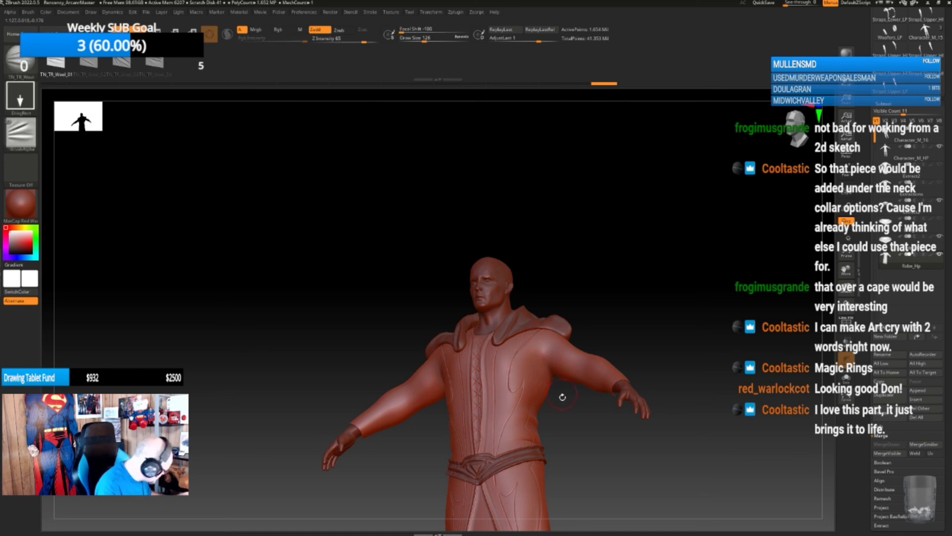
- Choose the TN_SQ_Wool brush and try horizontal compression folds across the robe's front above the belt, undoing each attempt
{"action": "key", "text": "b"}
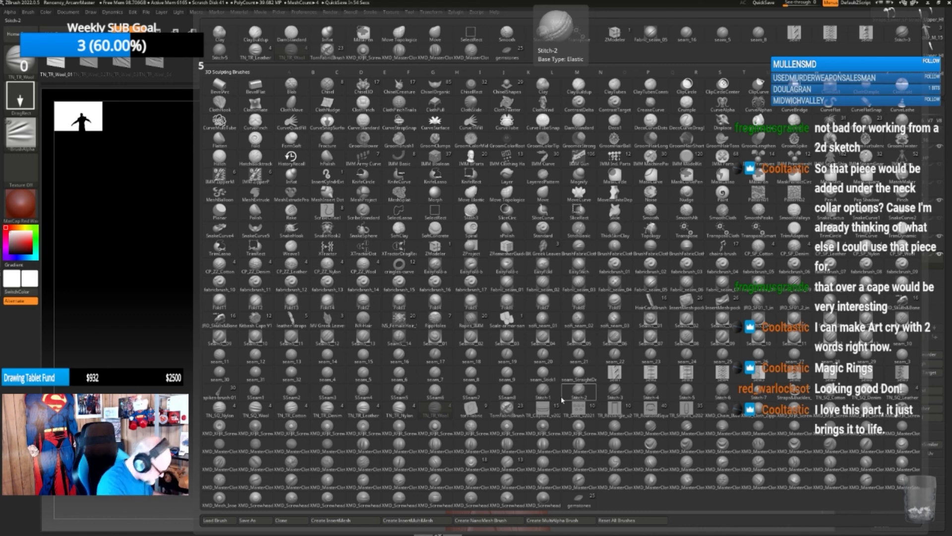
{"action": "left_click", "coordinate": [561, 395]}
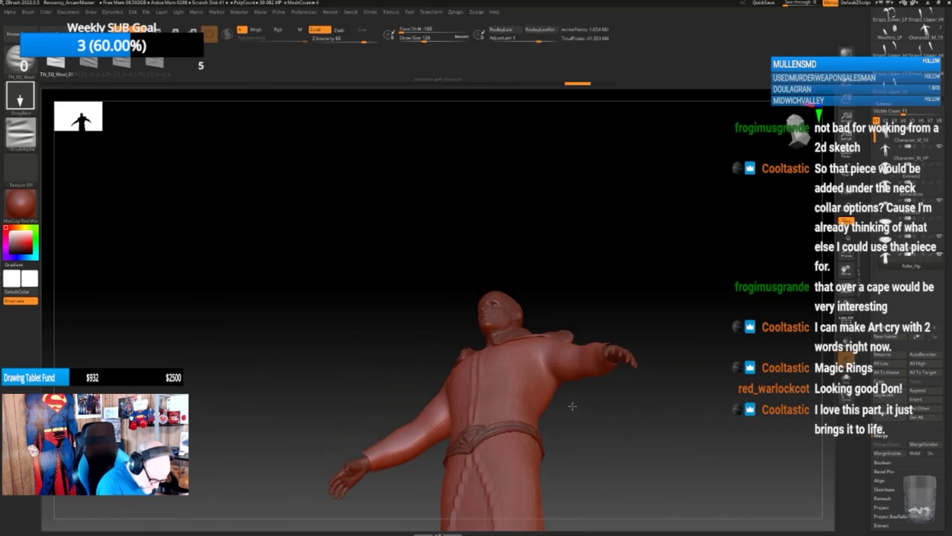
{"action": "left_click_drag", "start_coordinate": [573, 405], "coordinate": [548, 371]}
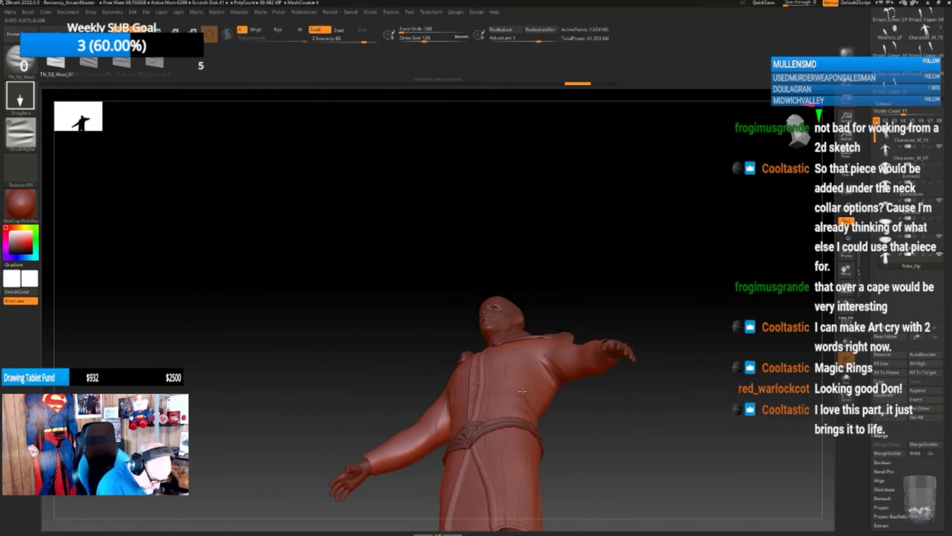
{"action": "mouse_move", "coordinate": [601, 411]}
{"action": "left_mouse_down"}
{"action": "mouse_move", "coordinate": [605, 460]}
{"action": "mouse_move", "coordinate": [584, 426]}
{"action": "mouse_move", "coordinate": [601, 410]}
{"action": "mouse_move", "coordinate": [591, 415]}
{"action": "left_mouse_up"}
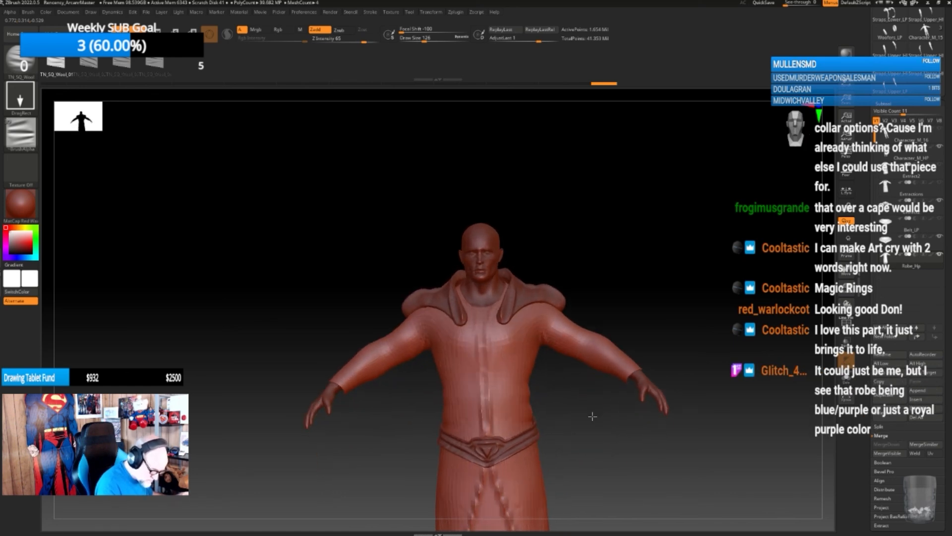
{"action": "mouse_move", "coordinate": [499, 369]}
{"action": "left_mouse_down"}
{"action": "mouse_move", "coordinate": [515, 386]}
{"action": "mouse_move", "coordinate": [516, 418]}
{"action": "left_mouse_up"}
{"action": "key", "text": "ctrl+z"}
{"action": "left_click_drag", "start_coordinate": [511, 374], "coordinate": [509, 423]}
{"action": "key", "text": "ctrl+z"}
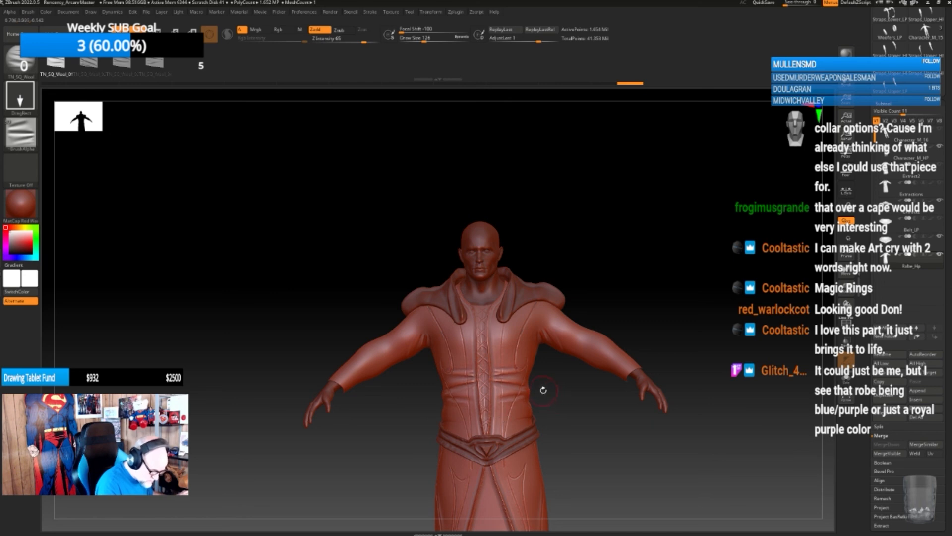
- Set Z Intensity to 48 and add compression folds across the robe's torso and on the upper sleeve
{"action": "key", "text": "space"}
{"action": "mouse_move", "coordinate": [546, 391]}
{"action": "left_mouse_down"}
{"action": "mouse_move", "coordinate": [499, 384]}
{"action": "mouse_move", "coordinate": [488, 419]}
{"action": "left_mouse_up"}
{"action": "key", "text": "ctrl+z"}
{"action": "key", "text": "ctrl+z"}
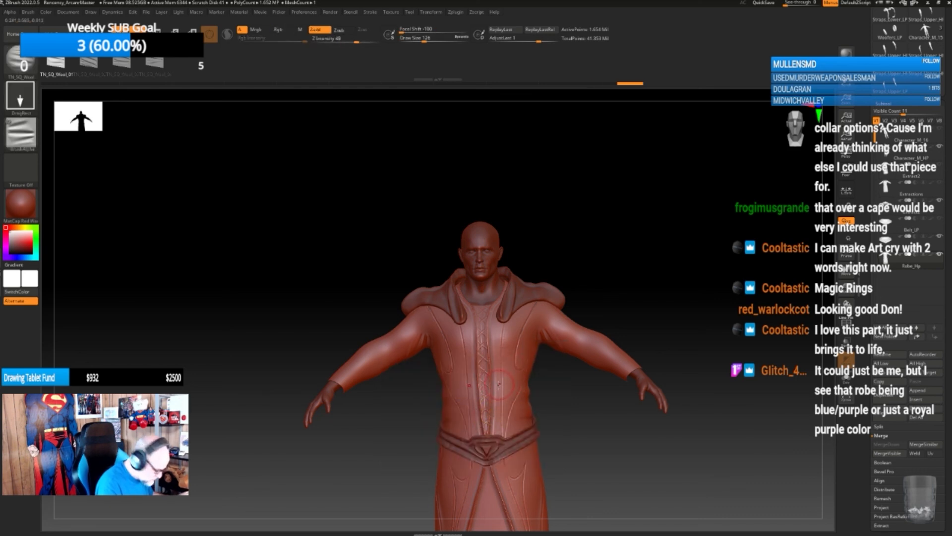
{"action": "left_click_drag", "start_coordinate": [492, 360], "coordinate": [486, 459]}
{"action": "mouse_move", "coordinate": [574, 463]}
{"action": "left_mouse_down"}
{"action": "mouse_move", "coordinate": [564, 431]}
{"action": "mouse_move", "coordinate": [579, 413]}
{"action": "mouse_move", "coordinate": [600, 409]}
{"action": "mouse_move", "coordinate": [552, 396]}
{"action": "mouse_move", "coordinate": [578, 419]}
{"action": "mouse_move", "coordinate": [549, 392]}
{"action": "left_mouse_up"}
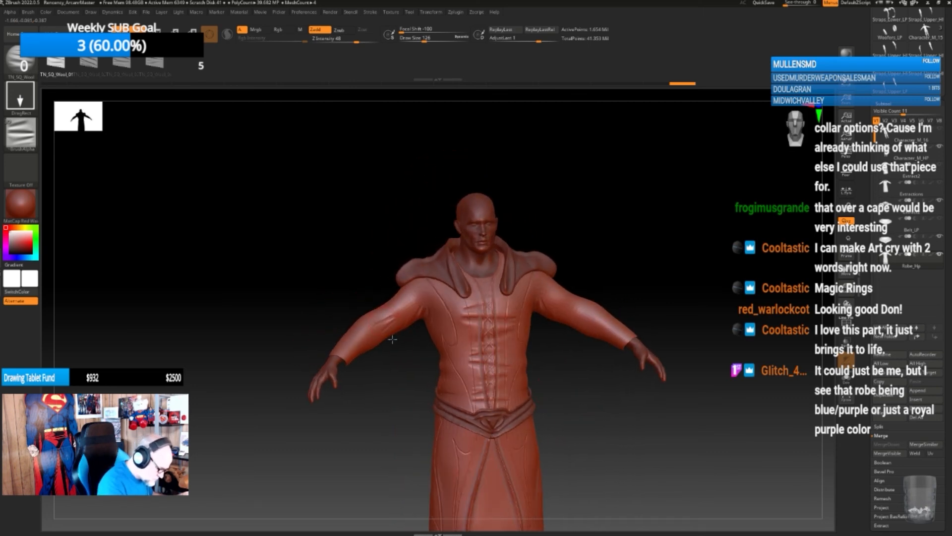
{"action": "left_click_drag", "start_coordinate": [420, 307], "coordinate": [420, 302]}
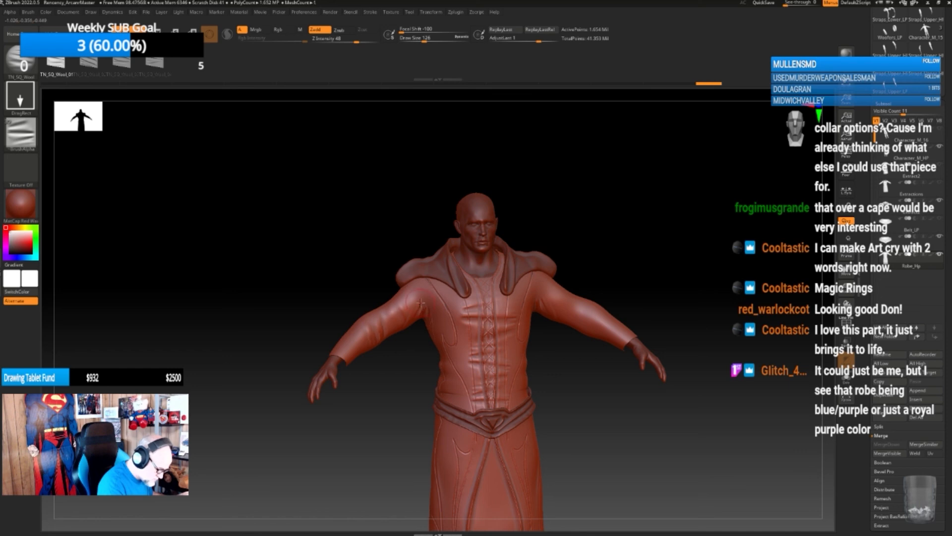
- Undo the last sleeve fold, redo the compression folds on the upper sleeve near the armpit, and smooth the upper arm
{"action": "key", "text": "ctrl+z"}
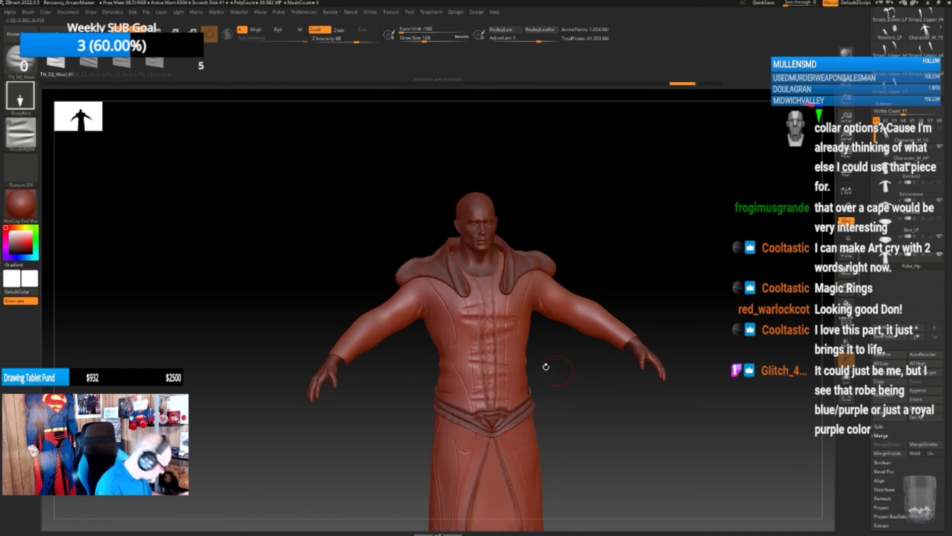
{"action": "left_click_drag", "start_coordinate": [391, 318], "coordinate": [421, 304]}
{"action": "left_click_drag", "start_coordinate": [590, 376], "coordinate": [566, 374], "text": "alt"}
{"action": "key", "text": "shift"}
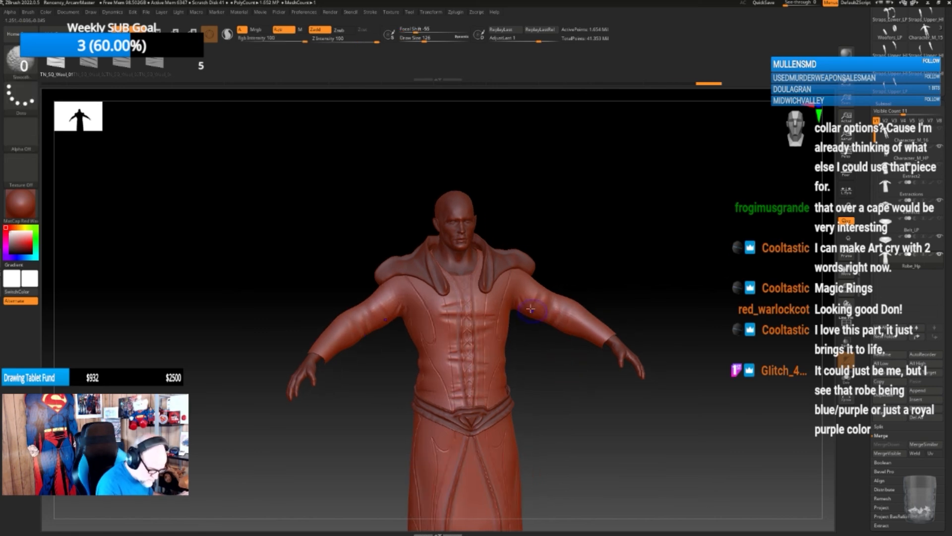
{"action": "left_click_drag", "start_coordinate": [524, 298], "coordinate": [551, 308], "text": "shift"}
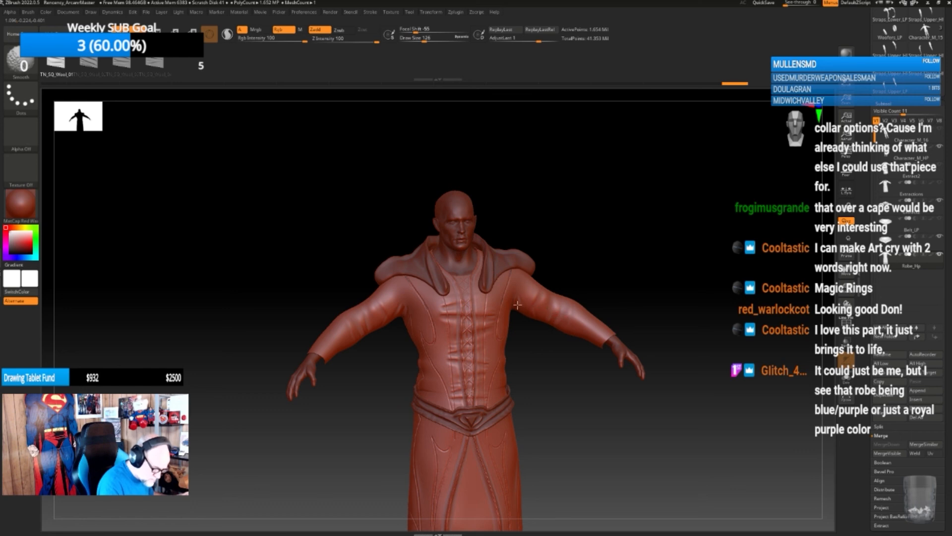
- Add further compression folds with the TN_SQ_Wool brush along the robe's upper sleeves
{"action": "mouse_move", "coordinate": [540, 321]}
{"action": "left_mouse_down"}
{"action": "mouse_move", "coordinate": [552, 383]}
{"action": "mouse_move", "coordinate": [545, 371]}
{"action": "left_mouse_up"}
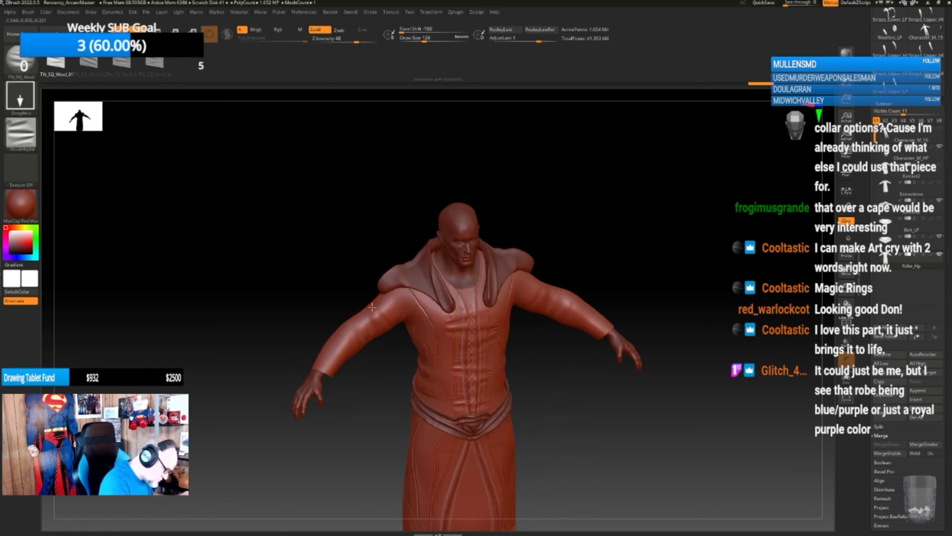
{"action": "left_click_drag", "start_coordinate": [385, 297], "coordinate": [368, 322]}
{"action": "left_click_drag", "start_coordinate": [376, 375], "coordinate": [362, 344]}
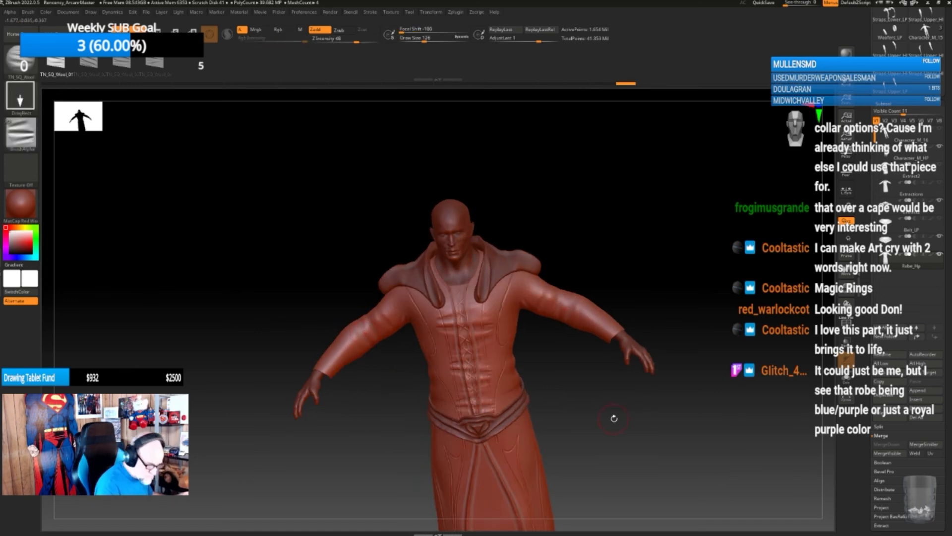
{"action": "left_click_drag", "start_coordinate": [613, 418], "coordinate": [577, 390], "text": "alt"}
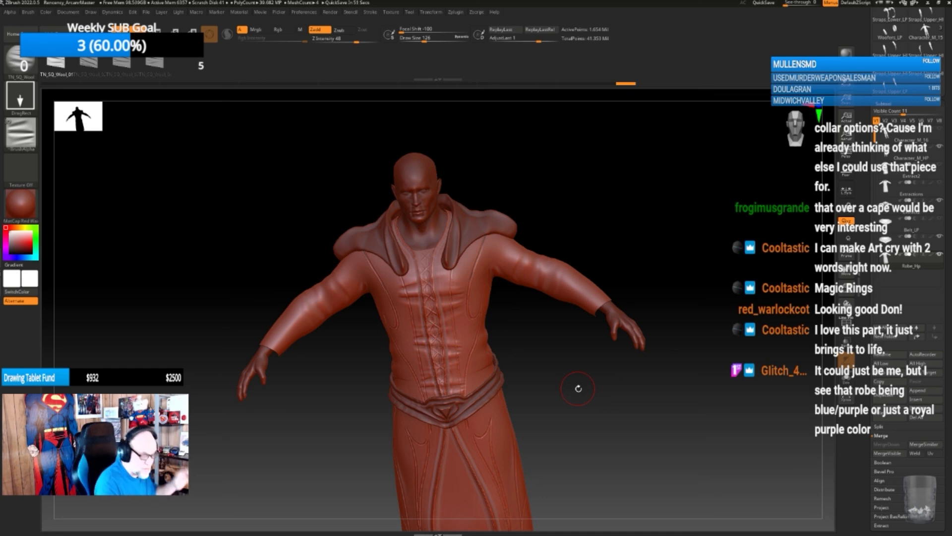
{"action": "mouse_move", "coordinate": [528, 373]}
{"action": "left_mouse_down"}
{"action": "mouse_move", "coordinate": [593, 326]}
{"action": "mouse_move", "coordinate": [483, 395]}
{"action": "mouse_move", "coordinate": [546, 372]}
{"action": "mouse_move", "coordinate": [515, 371]}
{"action": "mouse_move", "coordinate": [561, 379]}
{"action": "mouse_move", "coordinate": [542, 362]}
{"action": "mouse_move", "coordinate": [544, 372]}
{"action": "left_mouse_up"}
- Choose the TN_SQ_Denim brush and add horizontal compression folds across the robe's back, above and below the belt
{"action": "key", "text": "b"}
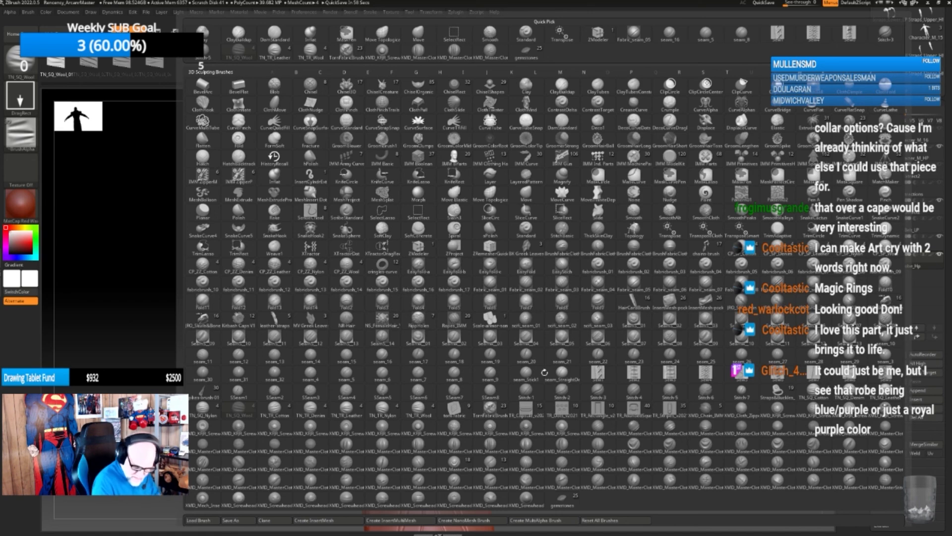
{"action": "left_click", "coordinate": [849, 391]}
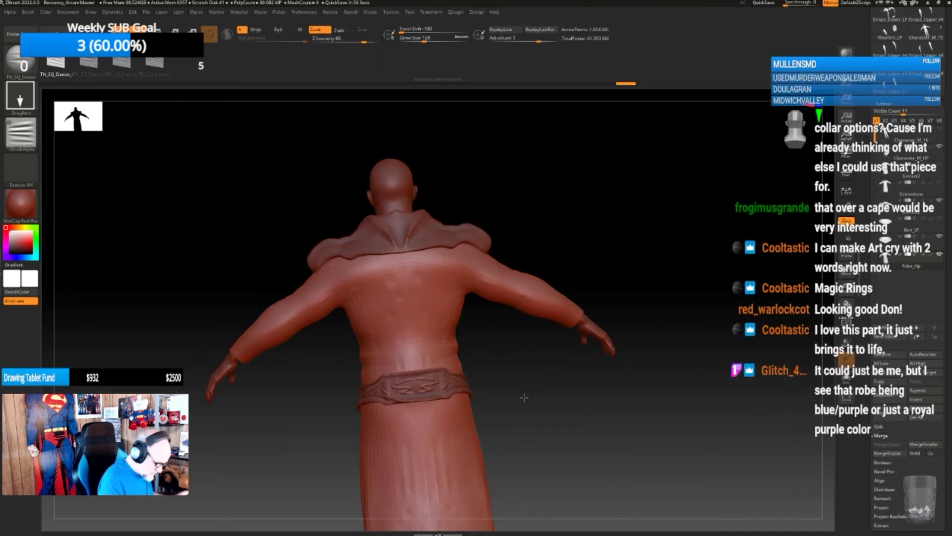
{"action": "left_click_drag", "start_coordinate": [411, 363], "coordinate": [416, 395]}
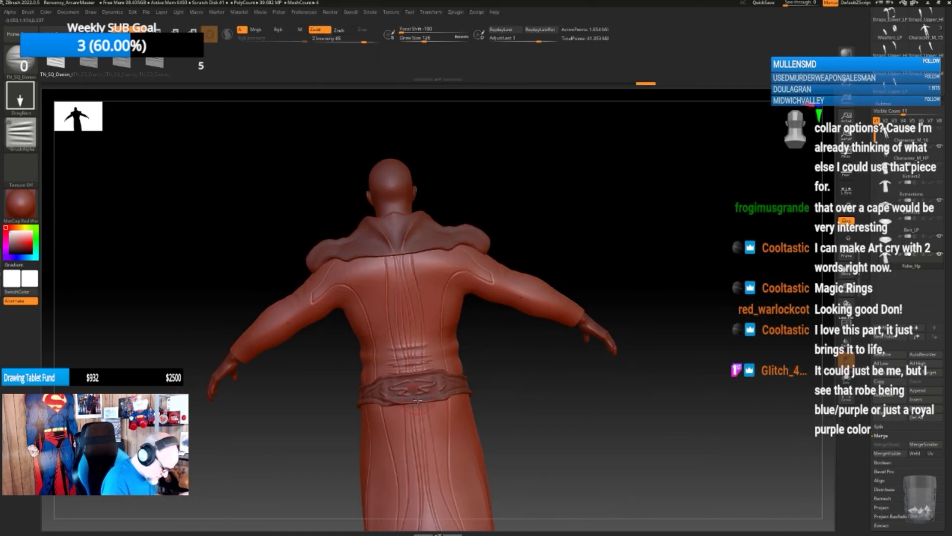
{"action": "key", "text": "ctrl+z"}
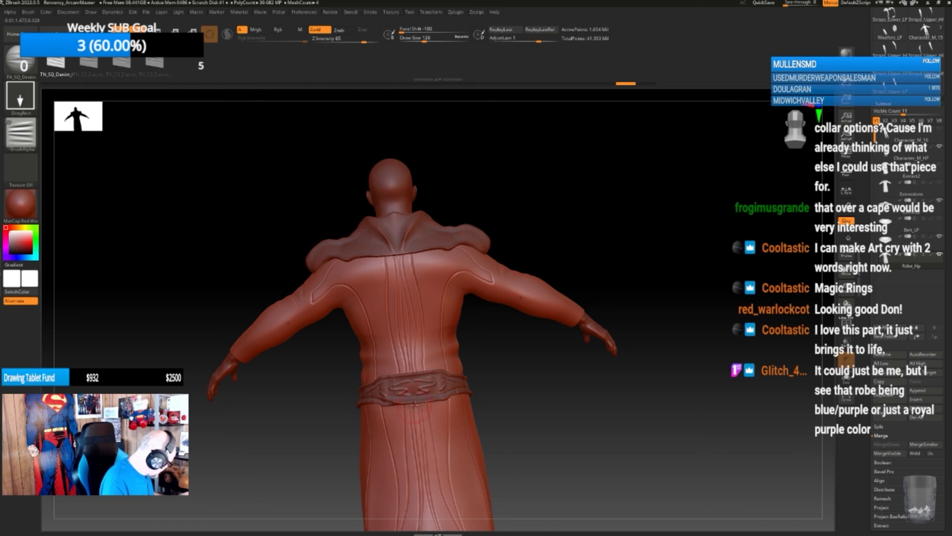
{"action": "left_click_drag", "start_coordinate": [413, 364], "coordinate": [422, 435]}
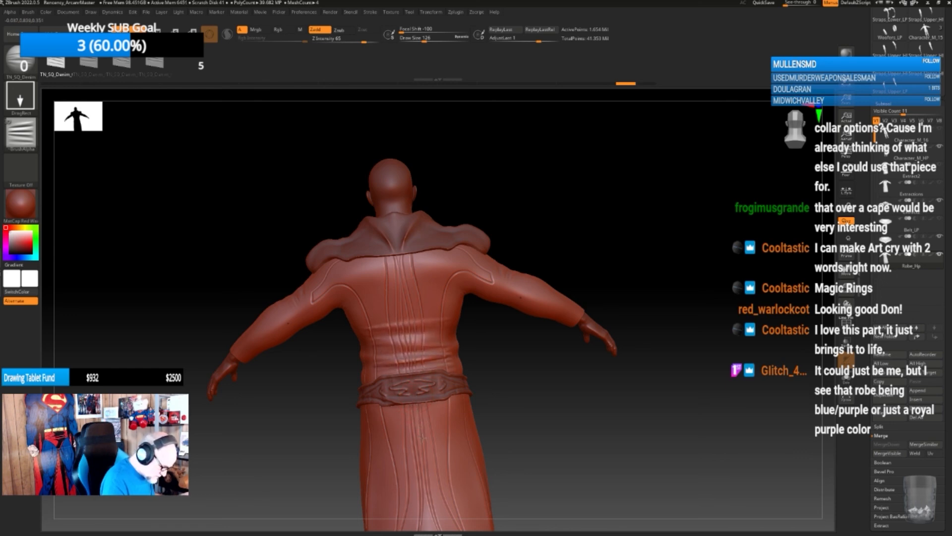
{"action": "left_click_drag", "start_coordinate": [515, 391], "coordinate": [540, 351], "text": "alt"}
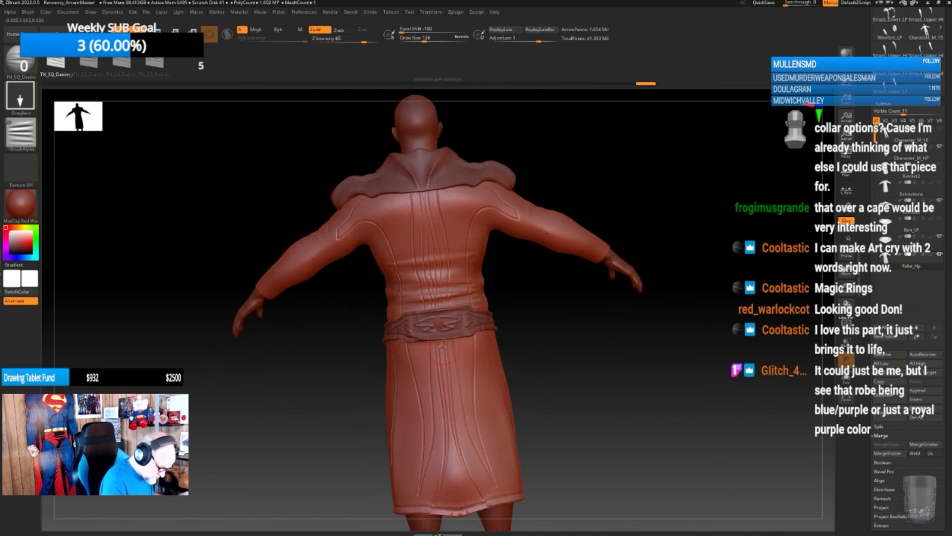
{"action": "left_click_drag", "start_coordinate": [441, 345], "coordinate": [449, 420]}
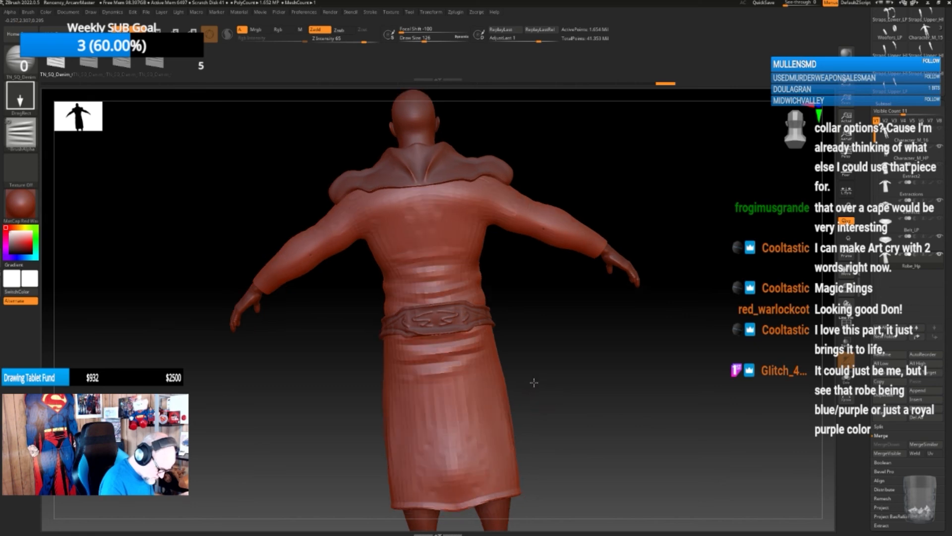
- Try compression folds on the robe's upper back below the collar, undoing the attempt
{"action": "mouse_move", "coordinate": [533, 382]}
{"action": "left_mouse_down"}
{"action": "mouse_move", "coordinate": [551, 364]}
{"action": "mouse_move", "coordinate": [548, 372]}
{"action": "left_mouse_up"}
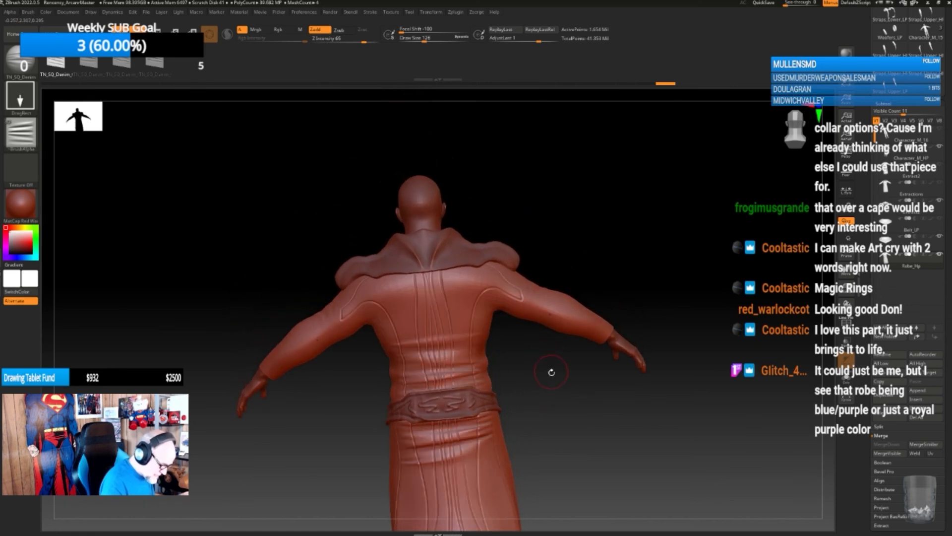
{"action": "left_click_drag", "start_coordinate": [529, 333], "coordinate": [550, 411], "text": "alt"}
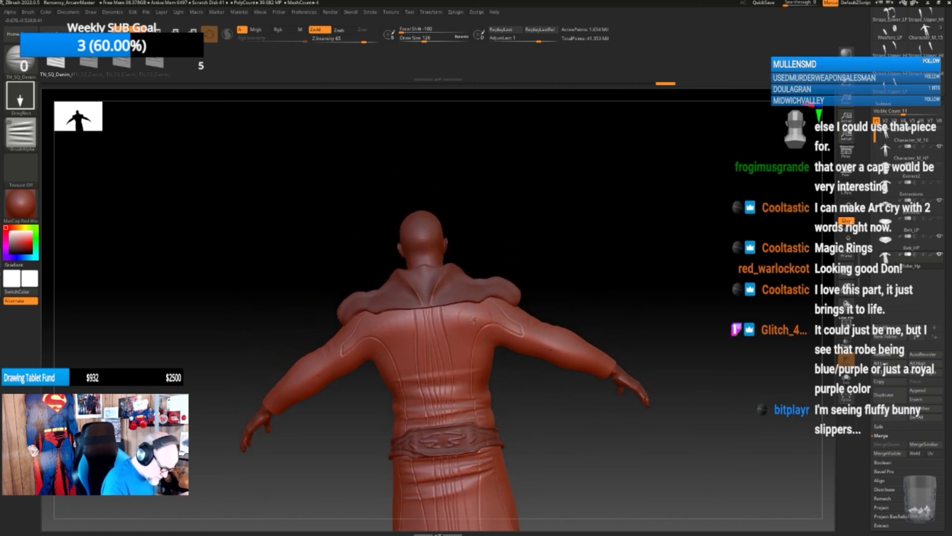
{"action": "mouse_move", "coordinate": [471, 325]}
{"action": "left_mouse_down"}
{"action": "mouse_move", "coordinate": [469, 375]}
{"action": "mouse_move", "coordinate": [469, 363]}
{"action": "mouse_move", "coordinate": [443, 413]}
{"action": "left_mouse_up"}
{"action": "key", "text": "ctrl+z"}
{"action": "key", "text": "ctrl+z"}
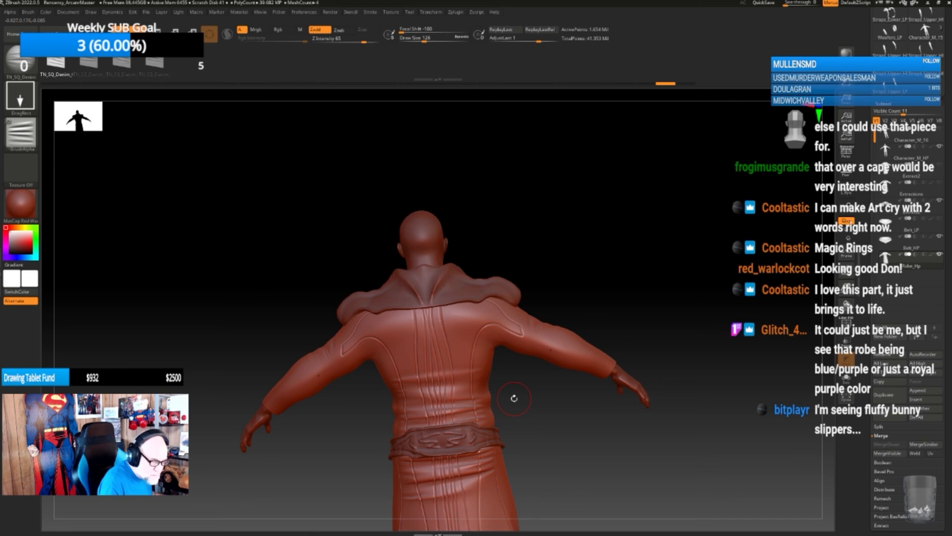
- Choose a Fold brush and, with symmetry turned off, pull draped hanging folds into the back of the robe's skirt
{"action": "key", "text": "b"}
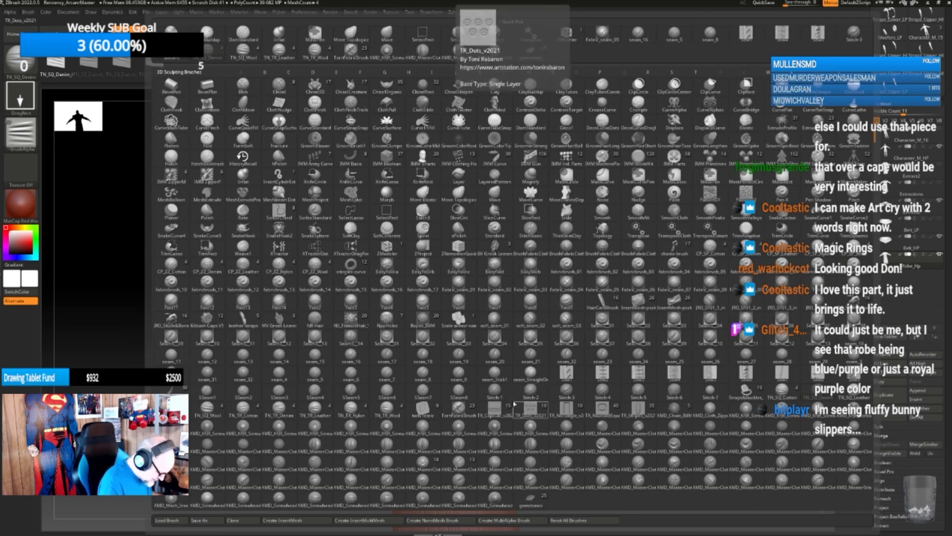
{"action": "left_click", "coordinate": [529, 376]}
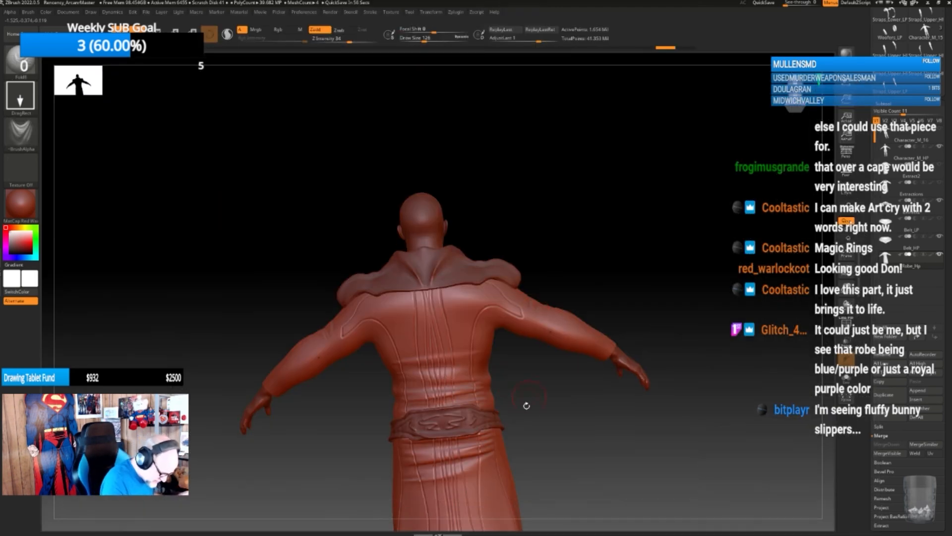
{"action": "left_click_drag", "start_coordinate": [555, 350], "coordinate": [556, 358]}
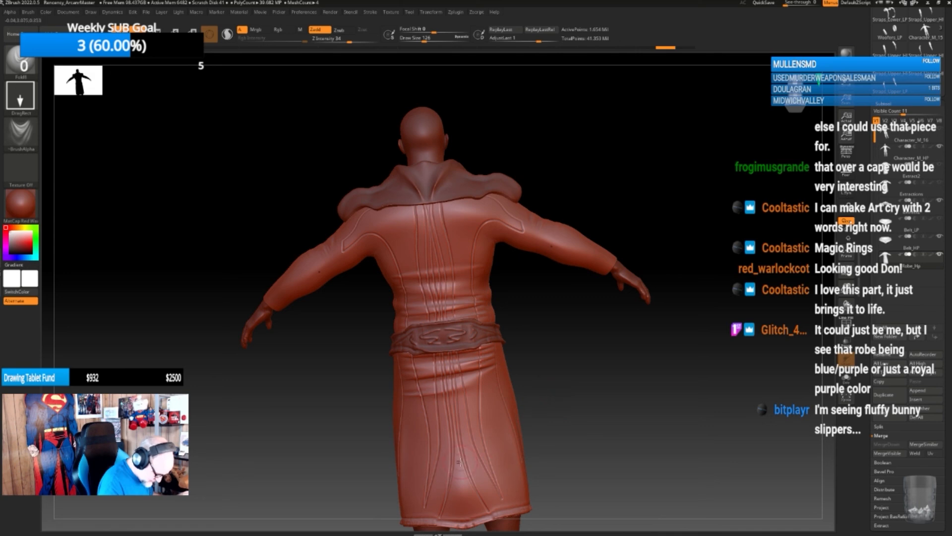
{"action": "left_click_drag", "start_coordinate": [459, 464], "coordinate": [483, 496]}
{"action": "key", "text": "ctrl+z"}
{"action": "key", "text": "x"}
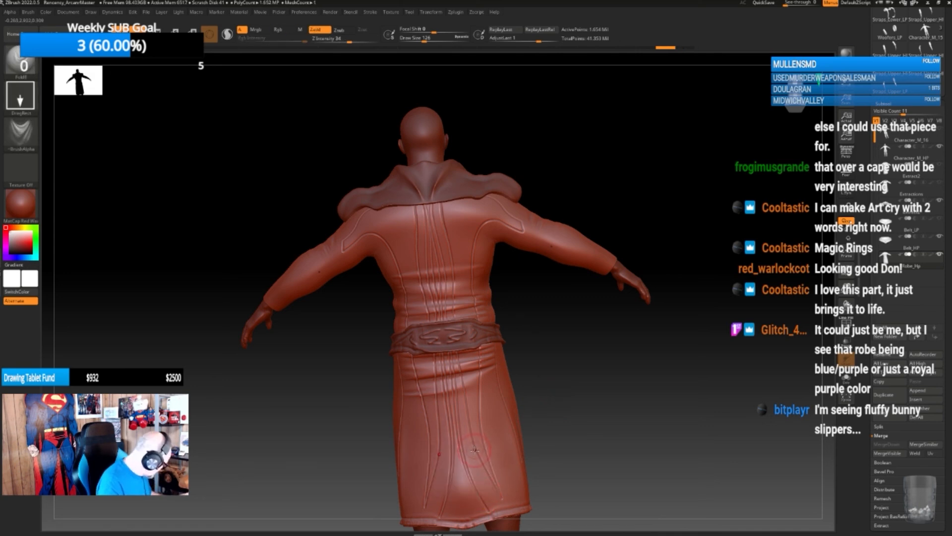
{"action": "mouse_move", "coordinate": [464, 450]}
{"action": "left_mouse_down"}
{"action": "mouse_move", "coordinate": [474, 498]}
{"action": "mouse_move", "coordinate": [438, 325]}
{"action": "mouse_move", "coordinate": [452, 323]}
{"action": "mouse_move", "coordinate": [453, 352]}
{"action": "left_mouse_up"}
- Try the draped Fold brush on the side of the robe's skirt, undoing the stroke
{"action": "mouse_move", "coordinate": [564, 411]}
{"action": "left_mouse_down", "text": "alt"}
{"action": "mouse_move", "coordinate": [564, 372]}
{"action": "mouse_move", "coordinate": [583, 366]}
{"action": "mouse_move", "coordinate": [569, 366]}
{"action": "mouse_move", "coordinate": [568, 391]}
{"action": "mouse_move", "coordinate": [576, 380]}
{"action": "mouse_move", "coordinate": [567, 376]}
{"action": "mouse_move", "coordinate": [588, 376]}
{"action": "mouse_move", "coordinate": [564, 404]}
{"action": "mouse_move", "coordinate": [467, 446]}
{"action": "left_mouse_up", "text": "alt"}
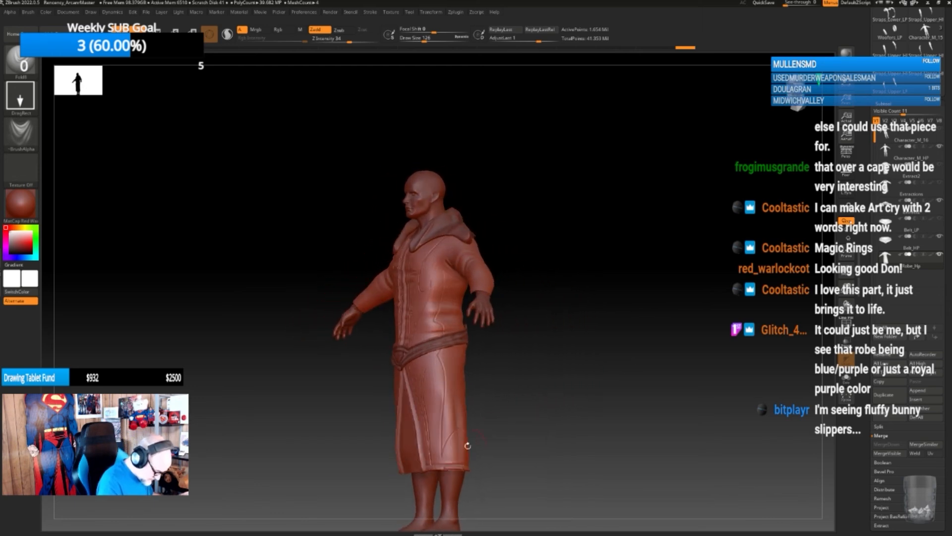
{"action": "left_click_drag", "start_coordinate": [447, 415], "coordinate": [441, 400]}
{"action": "mouse_move", "coordinate": [500, 417]}
{"action": "left_mouse_down"}
{"action": "mouse_move", "coordinate": [534, 412]}
{"action": "mouse_move", "coordinate": [553, 390]}
{"action": "mouse_move", "coordinate": [581, 390]}
{"action": "mouse_move", "coordinate": [534, 403]}
{"action": "mouse_move", "coordinate": [544, 398]}
{"action": "left_mouse_up"}
{"action": "key", "text": "ctrl+z"}
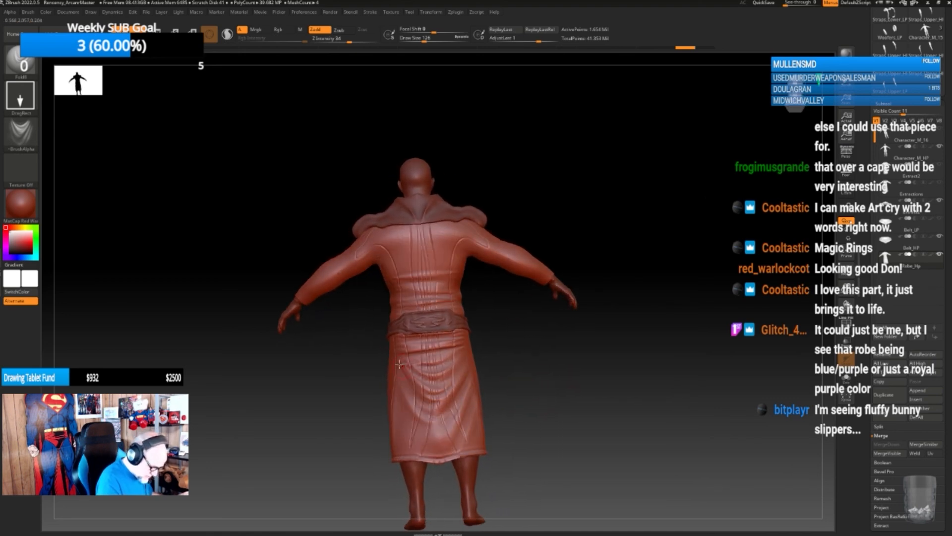
{"action": "left_click_drag", "start_coordinate": [537, 364], "coordinate": [544, 391]}
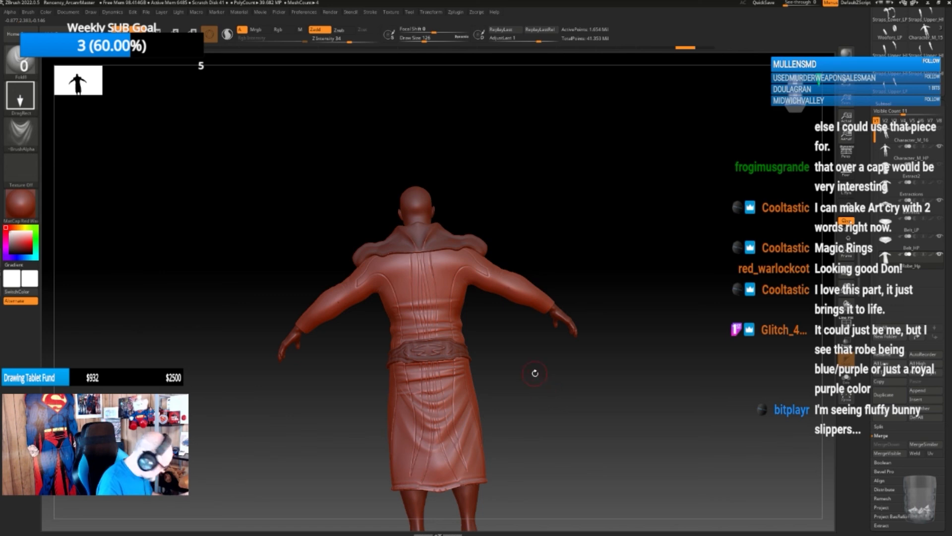
- Choose an XMD_MasterCloth brush and try a cloth fold on the front of the robe's lower skirt, undoing it
{"action": "key", "text": "b"}
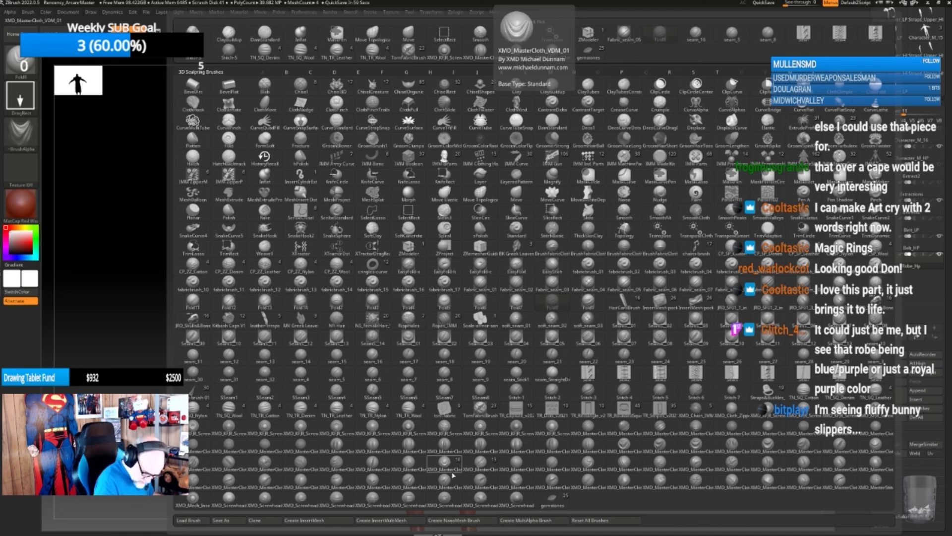
{"action": "left_click", "coordinate": [660, 482]}
{"action": "mouse_move", "coordinate": [525, 461]}
{"action": "left_mouse_down"}
{"action": "mouse_move", "coordinate": [437, 463]}
{"action": "mouse_move", "coordinate": [481, 462]}
{"action": "mouse_move", "coordinate": [457, 463]}
{"action": "left_mouse_up"}
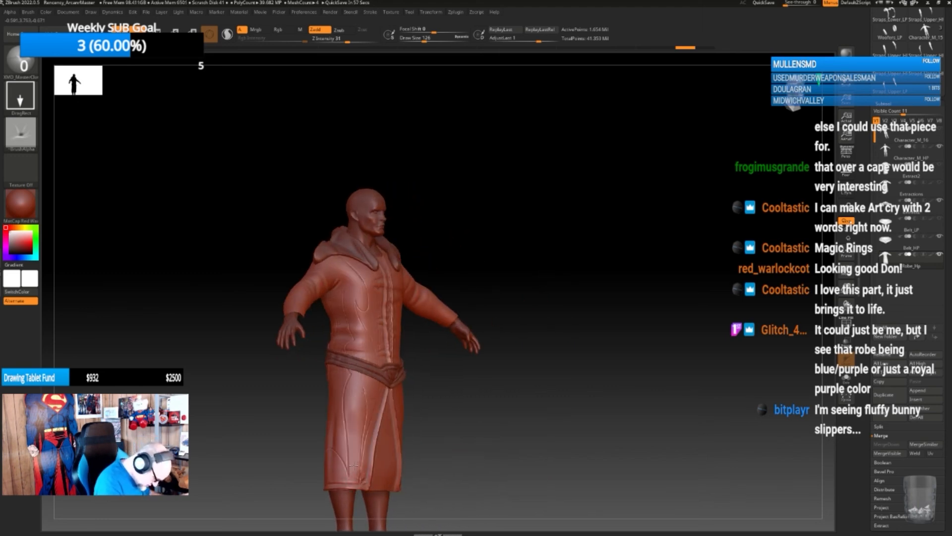
{"action": "left_click_drag", "start_coordinate": [469, 430], "coordinate": [476, 437], "text": "shift"}
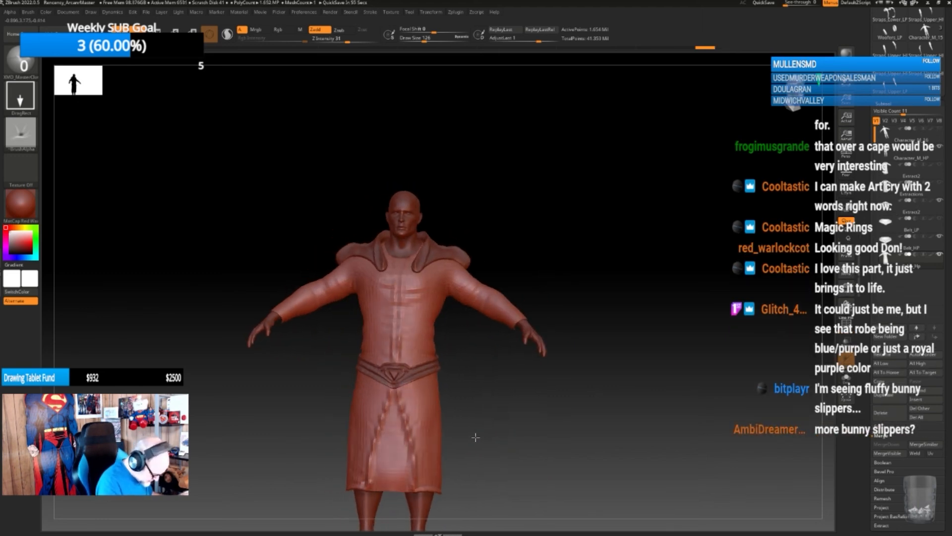
{"action": "key", "text": "ctrl+shift+z"}
- Switch to another XMD_MasterCloth brush and add a cloth fold to the robe's lower skirt
{"action": "key", "text": "b"}
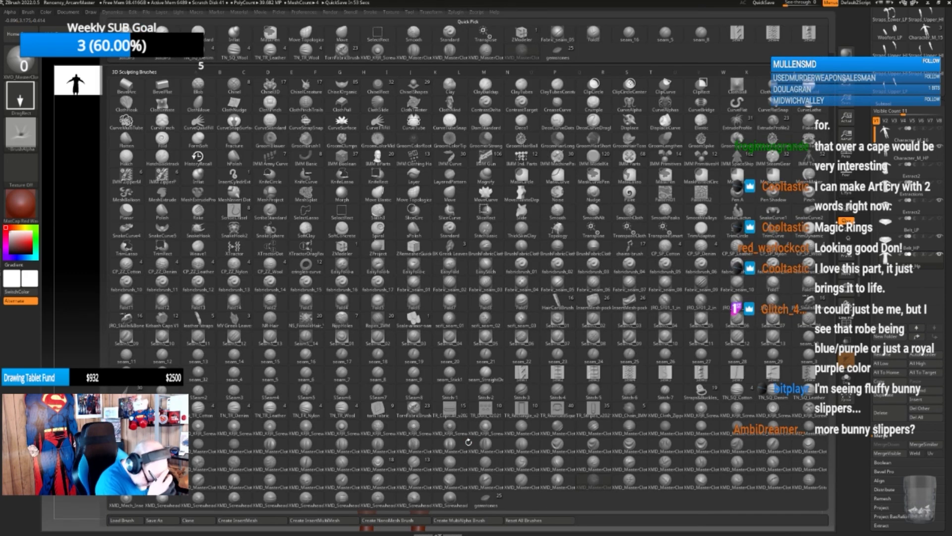
{"action": "left_click", "coordinate": [450, 481]}
{"action": "mouse_move", "coordinate": [521, 432]}
{"action": "left_mouse_down"}
{"action": "mouse_move", "coordinate": [493, 429]}
{"action": "mouse_move", "coordinate": [414, 473]}
{"action": "left_mouse_up"}
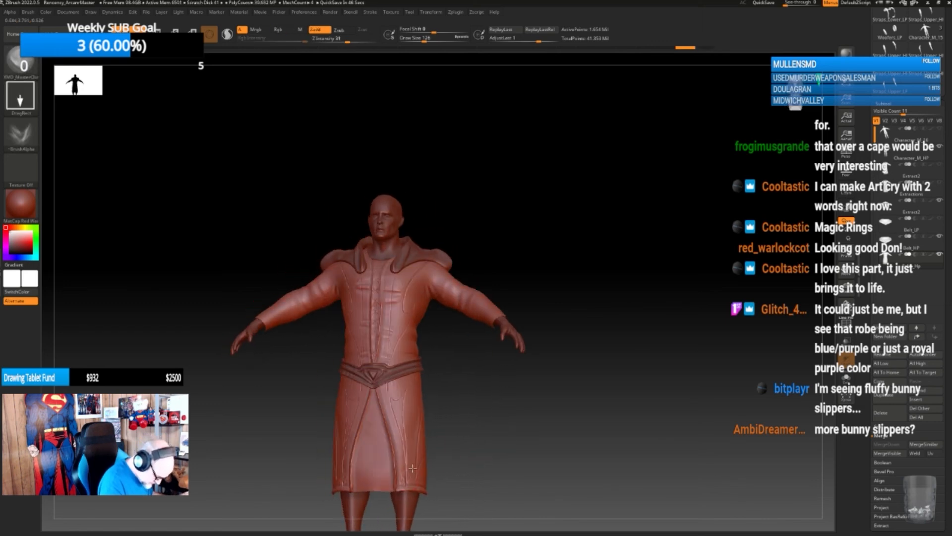
{"action": "mouse_move", "coordinate": [496, 425]}
{"action": "left_mouse_down"}
{"action": "mouse_move", "coordinate": [514, 431]}
{"action": "mouse_move", "coordinate": [472, 432]}
{"action": "mouse_move", "coordinate": [499, 429]}
{"action": "mouse_move", "coordinate": [507, 416]}
{"action": "left_mouse_up"}
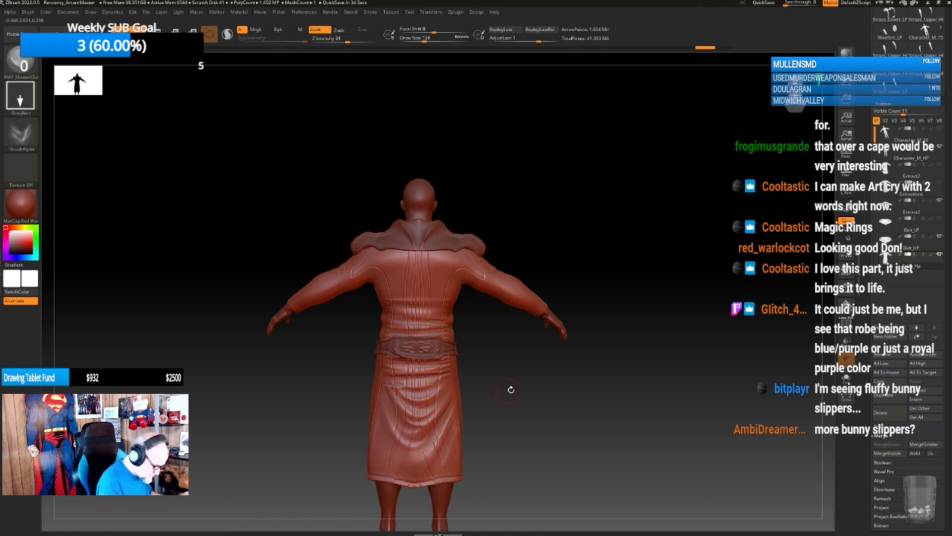
{"action": "left_click_drag", "start_coordinate": [510, 389], "coordinate": [493, 363]}
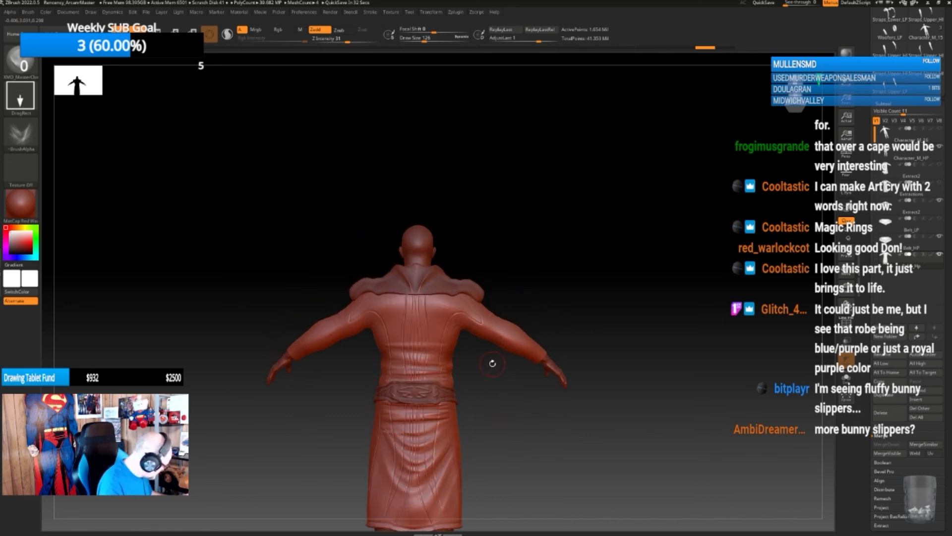
- Choose a fabricbrush seam brush, open its Lazy Mouse settings, and stroke puckered wrinkles down both sides of the robe's front lacing
{"action": "key", "text": "b"}
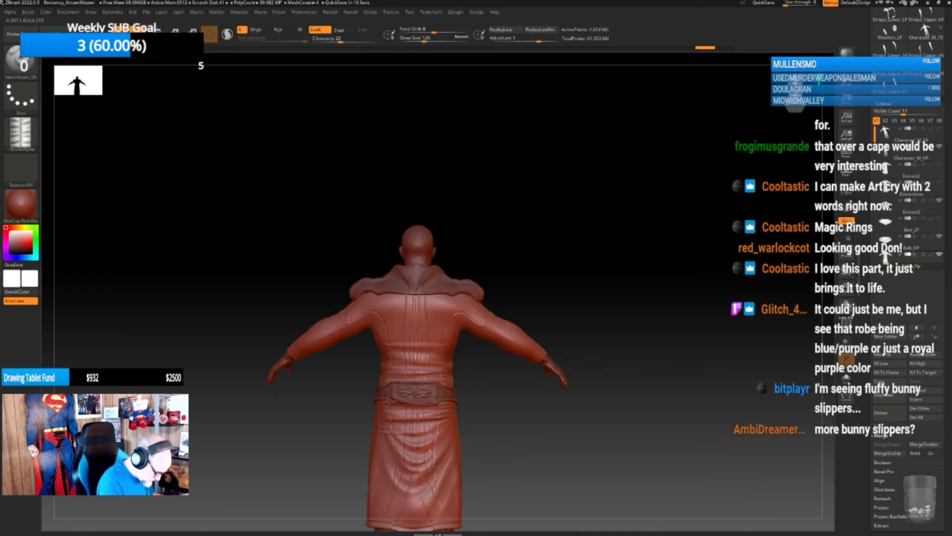
{"action": "mouse_move", "coordinate": [480, 431]}
{"action": "left_mouse_down"}
{"action": "mouse_move", "coordinate": [555, 412]}
{"action": "mouse_move", "coordinate": [533, 395]}
{"action": "mouse_move", "coordinate": [543, 421]}
{"action": "mouse_move", "coordinate": [565, 364]}
{"action": "mouse_move", "coordinate": [570, 394]}
{"action": "mouse_move", "coordinate": [542, 389]}
{"action": "mouse_move", "coordinate": [545, 415]}
{"action": "mouse_move", "coordinate": [535, 378]}
{"action": "mouse_move", "coordinate": [563, 425]}
{"action": "mouse_move", "coordinate": [550, 431]}
{"action": "mouse_move", "coordinate": [565, 422]}
{"action": "left_mouse_up"}
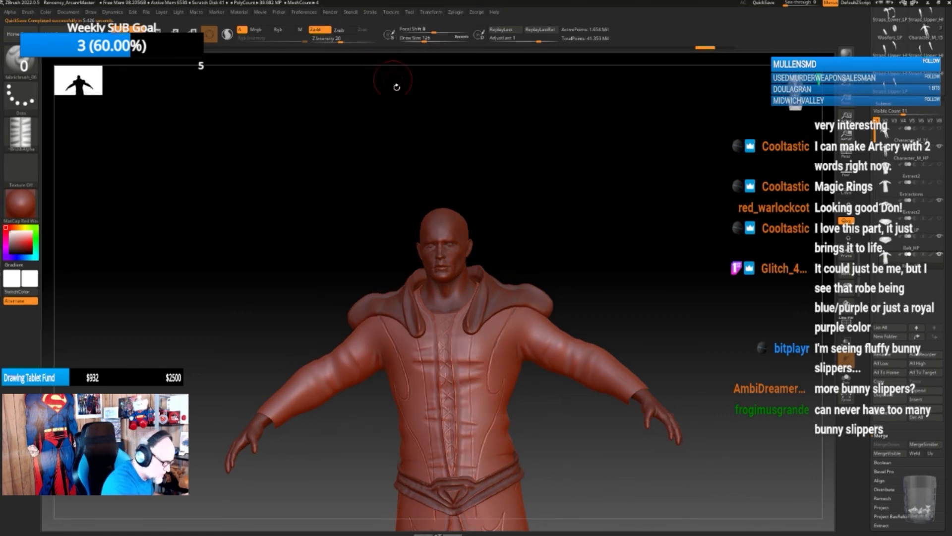
{"action": "left_click", "coordinate": [370, 13]}
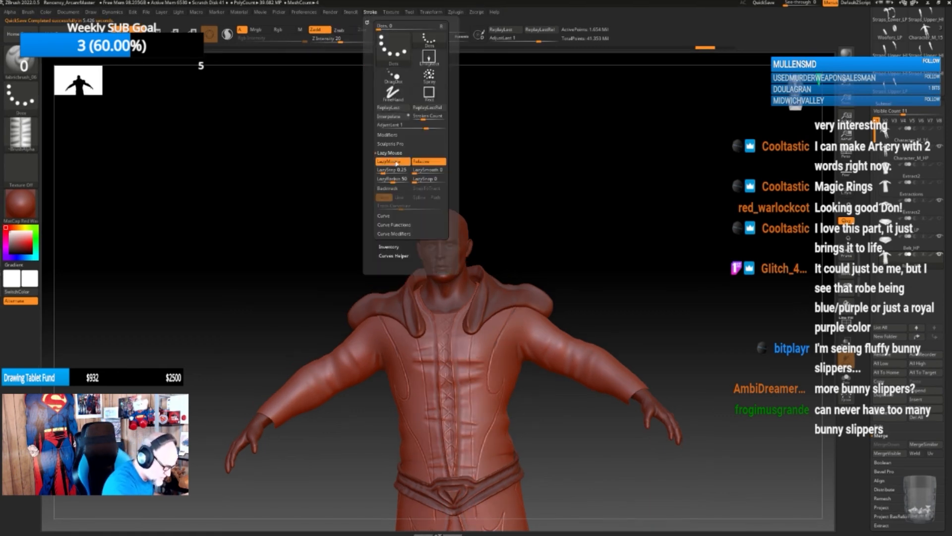
{"action": "mouse_move", "coordinate": [544, 388]}
{"action": "left_mouse_down"}
{"action": "mouse_move", "coordinate": [556, 402]}
{"action": "mouse_move", "coordinate": [543, 390]}
{"action": "left_mouse_up"}
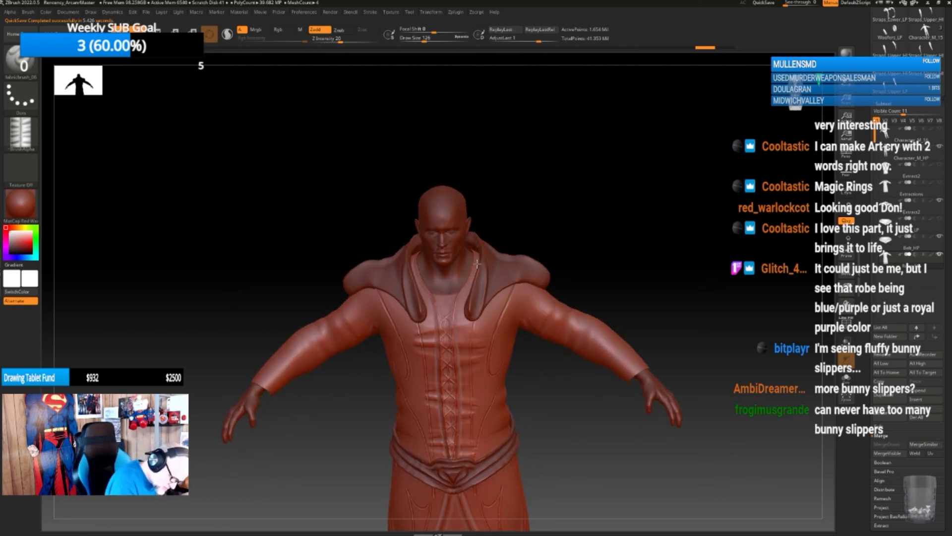
{"action": "left_click_drag", "start_coordinate": [466, 289], "coordinate": [457, 464]}
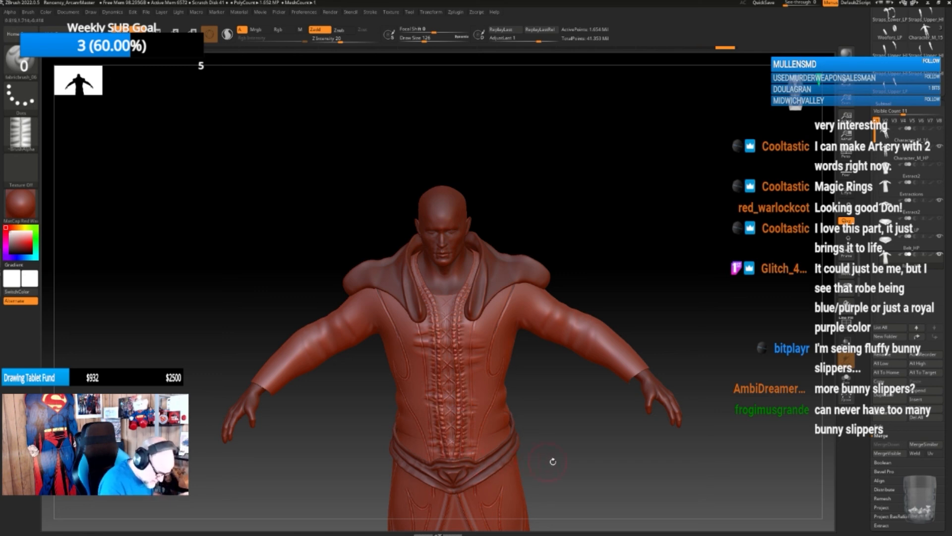
- Undo the puckered wrinkle strokes along both sides of the robe's front lacing
{"action": "left_click_drag", "start_coordinate": [553, 461], "coordinate": [557, 403]}
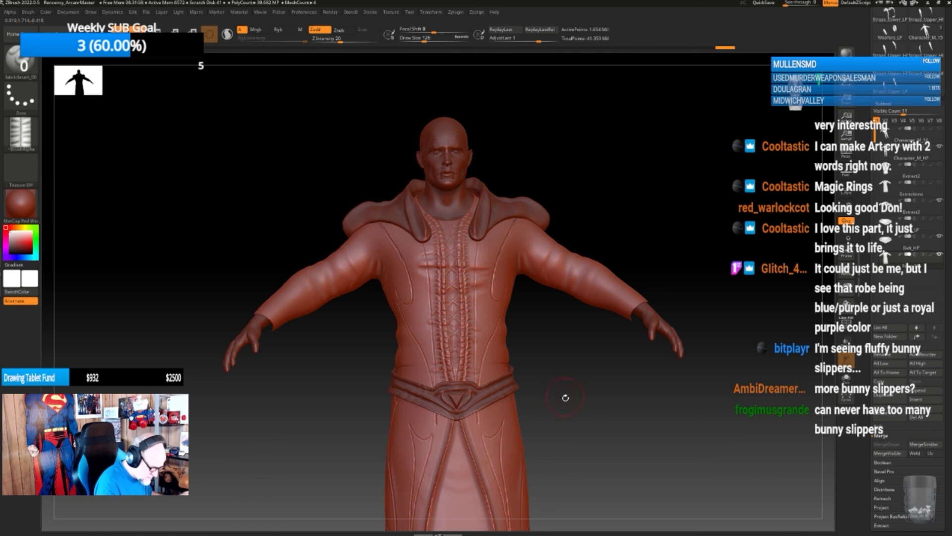
{"action": "key", "text": "ctrl+z"}
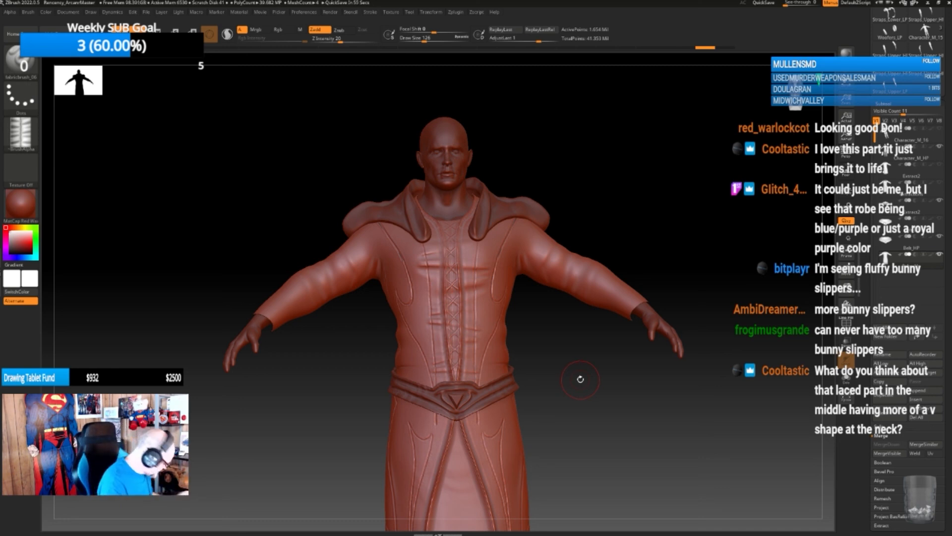
- Choose the DamStandard brush at draw size 90 and carve a V-shaped neck opening and creases down the upper lacing's edges
{"action": "mouse_move", "coordinate": [551, 368]}
{"action": "left_mouse_down"}
{"action": "mouse_move", "coordinate": [572, 382]}
{"action": "mouse_move", "coordinate": [580, 416]}
{"action": "mouse_move", "coordinate": [647, 425]}
{"action": "mouse_move", "coordinate": [625, 406]}
{"action": "left_mouse_up"}
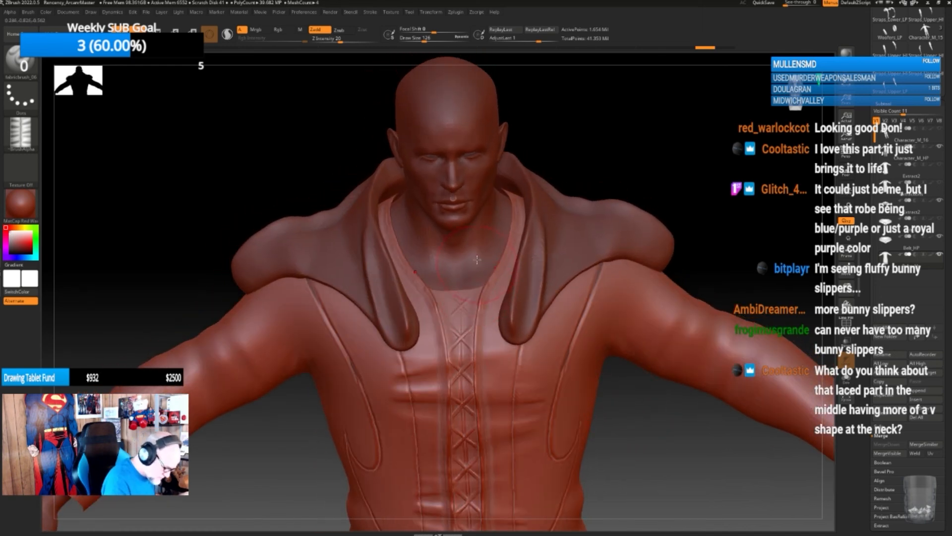
{"action": "key", "text": "b"}
{"action": "key", "text": "d"}
{"action": "key", "text": "s"}
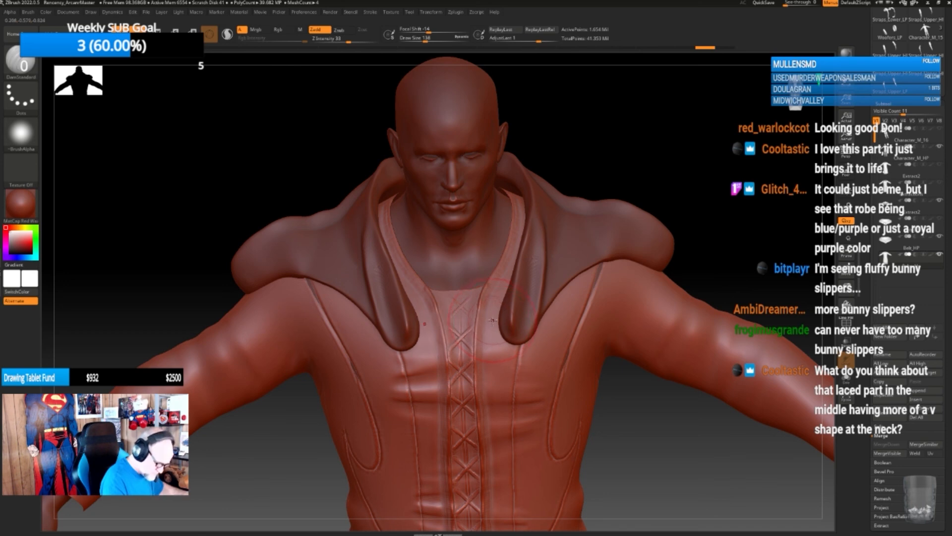
{"action": "key", "text": "bracketright"}
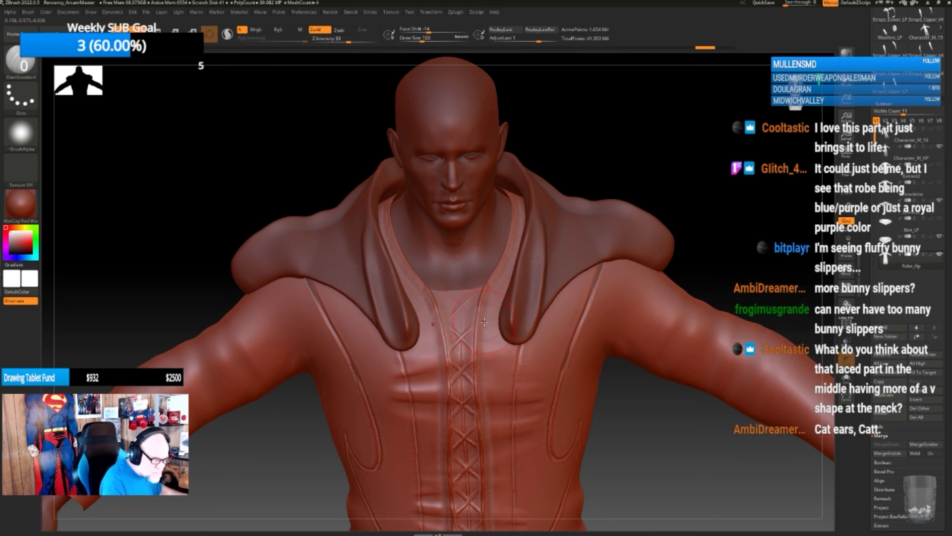
{"action": "key", "text": "bracketleft"}
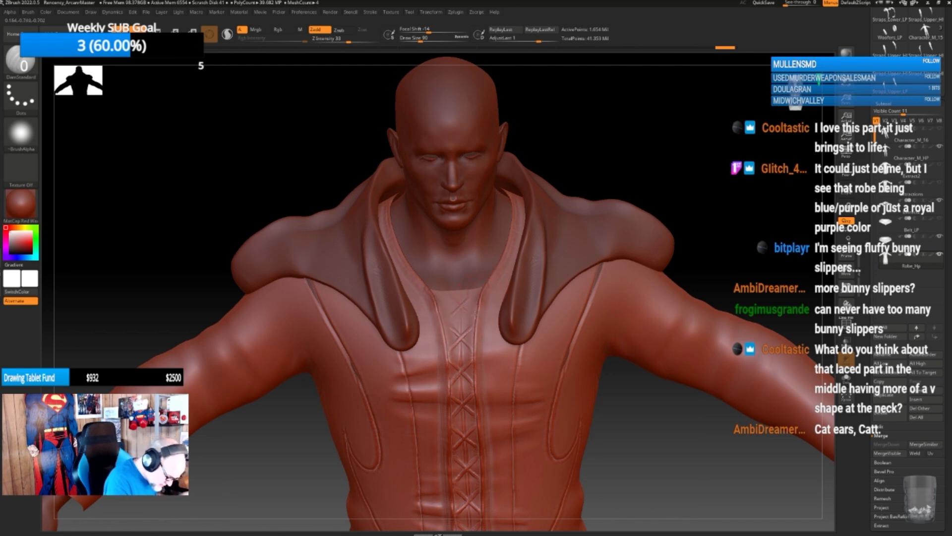
{"action": "left_click_drag", "start_coordinate": [473, 327], "coordinate": [462, 356]}
{"action": "left_click_drag", "start_coordinate": [626, 425], "coordinate": [623, 375], "text": "alt"}
{"action": "left_click_drag", "start_coordinate": [470, 273], "coordinate": [471, 333]}
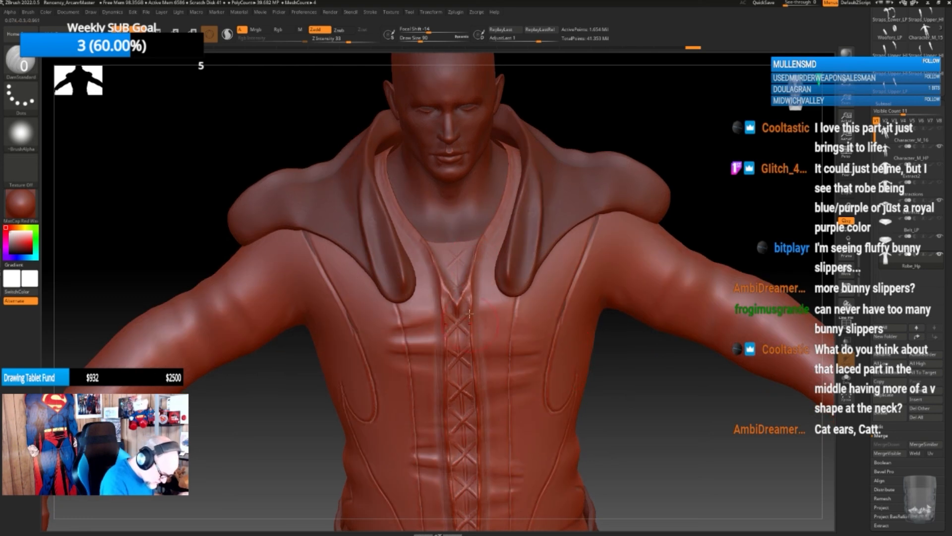
{"action": "left_click_drag", "start_coordinate": [470, 297], "coordinate": [481, 452]}
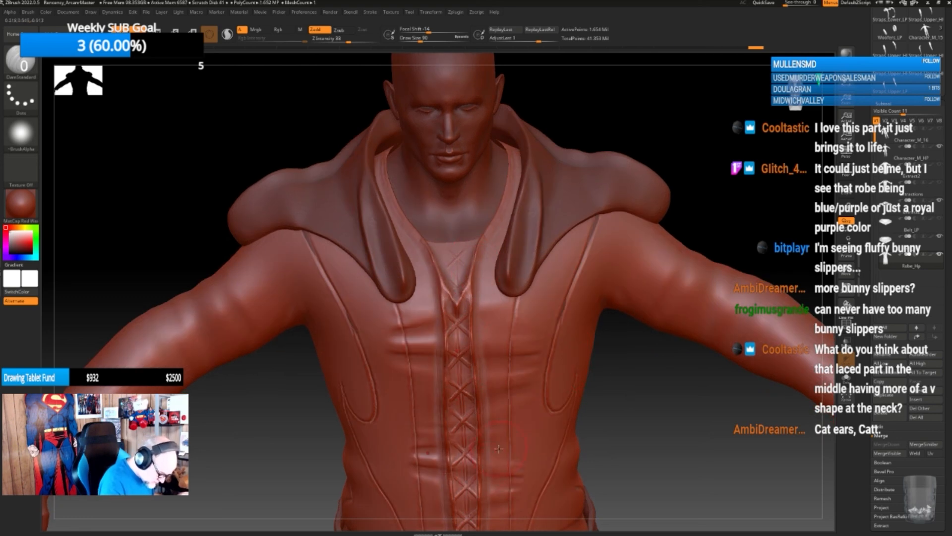
- Continue the carved creases along both edges of the lower lacing down to the belt
{"action": "left_click_drag", "start_coordinate": [618, 413], "coordinate": [612, 364], "text": "alt"}
{"action": "left_click_drag", "start_coordinate": [473, 355], "coordinate": [474, 446]}
{"action": "left_click_drag", "start_coordinate": [475, 408], "coordinate": [476, 488]}
{"action": "left_click_drag", "start_coordinate": [622, 397], "coordinate": [620, 355], "text": "alt"}
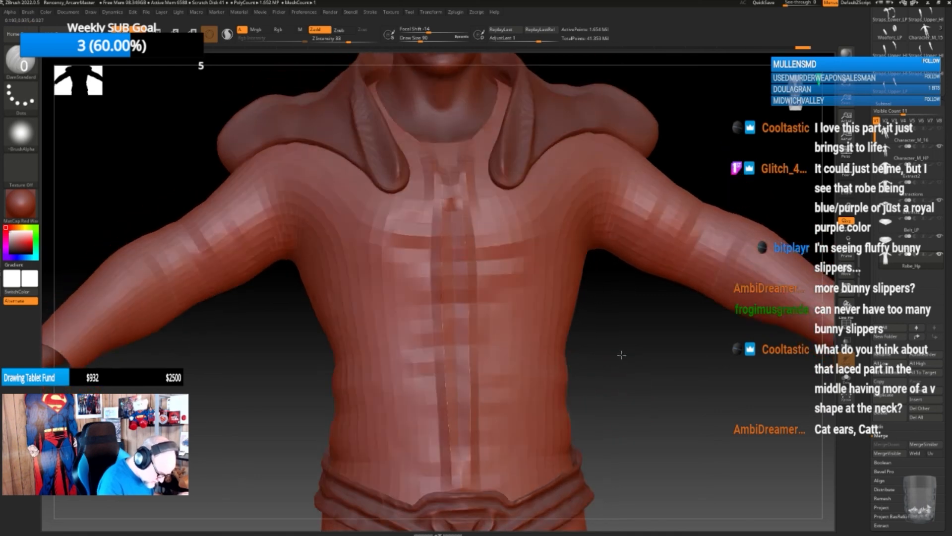
{"action": "left_click_drag", "start_coordinate": [471, 453], "coordinate": [467, 480]}
{"action": "left_click_drag", "start_coordinate": [599, 341], "coordinate": [597, 320], "text": "alt"}
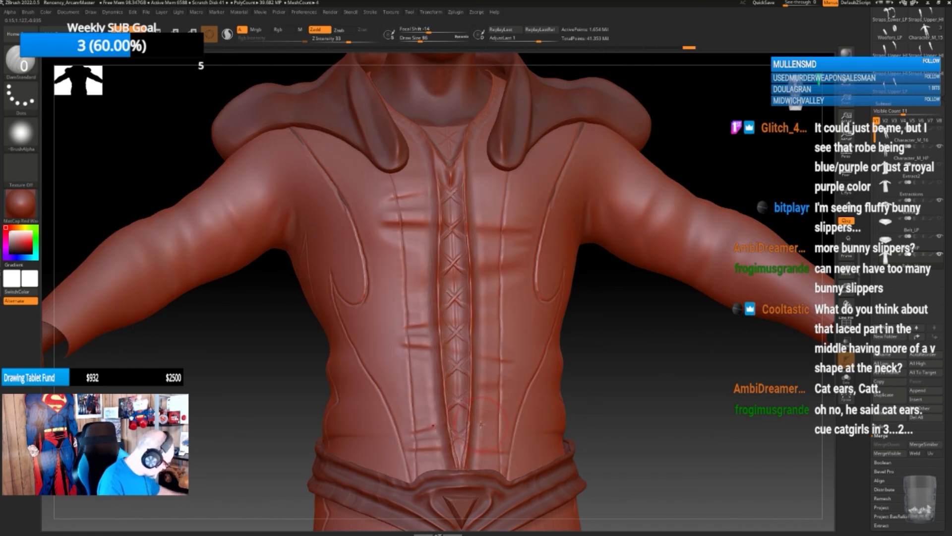
- Reduce the draw size to 50 and smooth the lacing's edges and the V-shaped neck opening
{"action": "key", "text": "bracketleft"}
{"action": "key", "text": "bracketleft"}
{"action": "key", "text": "bracketleft"}
{"action": "key", "text": "bracketleft"}
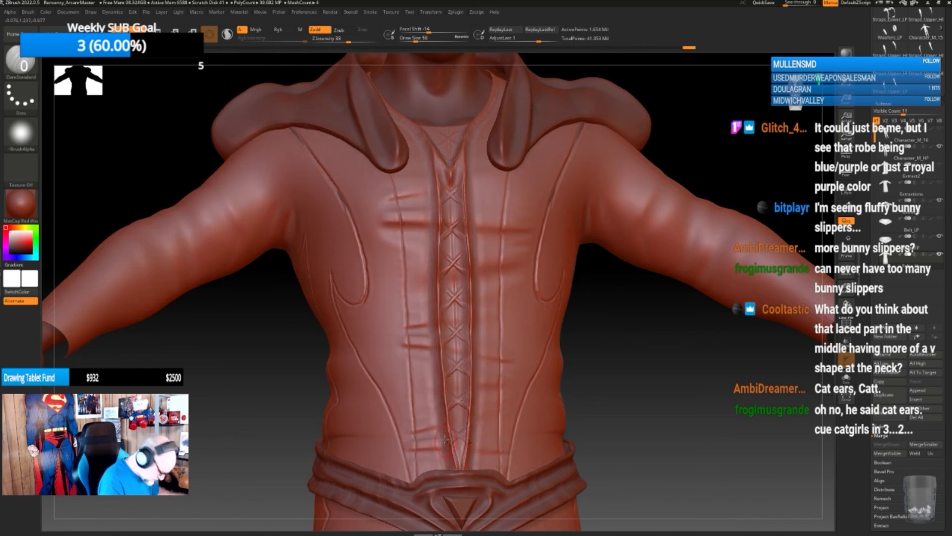
{"action": "key", "text": "shift"}
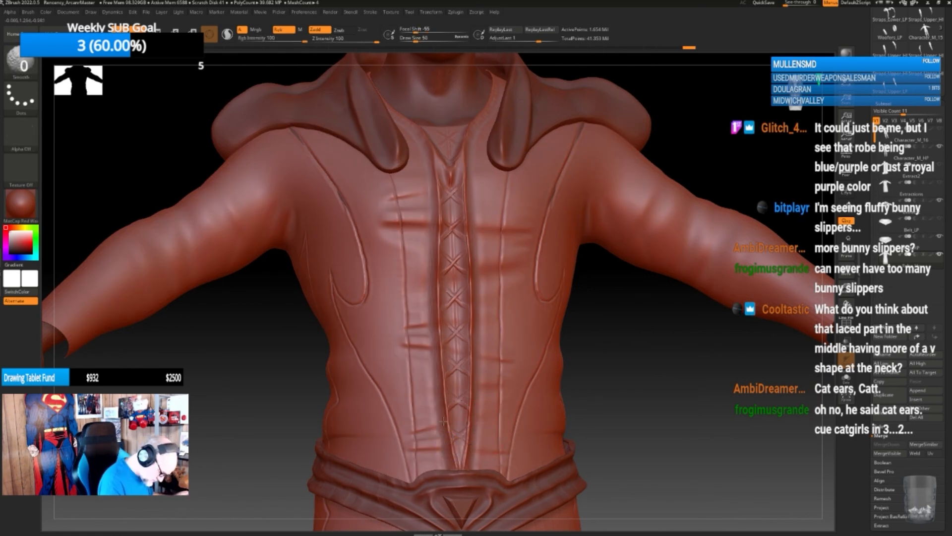
{"action": "left_click_drag", "start_coordinate": [447, 438], "coordinate": [434, 341], "text": "shift"}
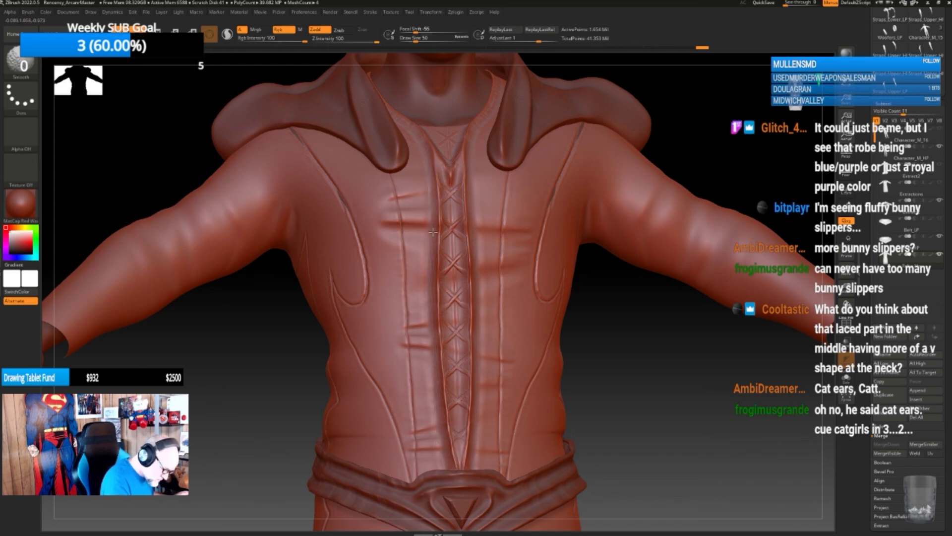
{"action": "left_click_drag", "start_coordinate": [433, 232], "coordinate": [430, 272], "text": "shift"}
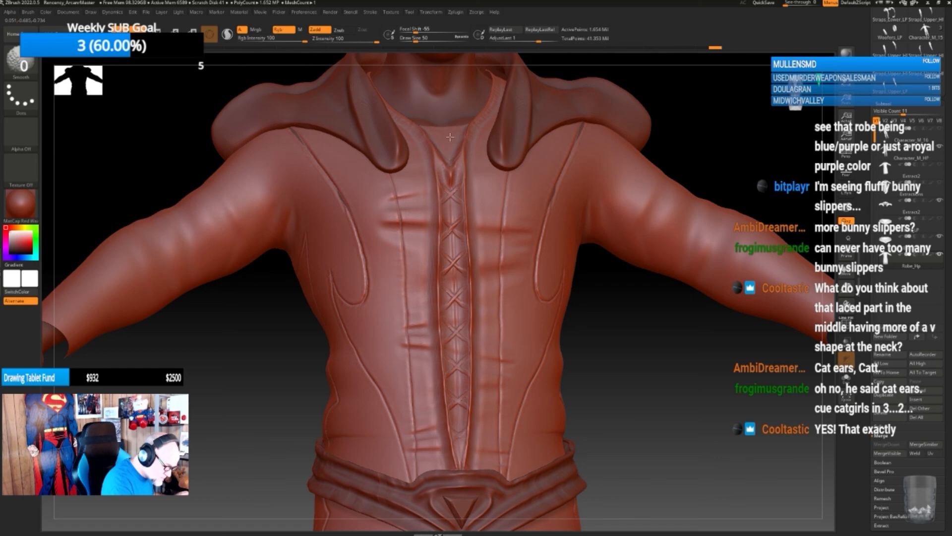
{"action": "mouse_move", "coordinate": [454, 152]}
{"action": "left_mouse_down", "text": "shift"}
{"action": "mouse_move", "coordinate": [466, 167]}
{"action": "mouse_move", "coordinate": [445, 176]}
{"action": "mouse_move", "coordinate": [452, 184]}
{"action": "left_mouse_up", "text": "shift"}
{"action": "mouse_move", "coordinate": [605, 398]}
{"action": "left_mouse_down", "text": "alt"}
{"action": "mouse_move", "coordinate": [612, 337]}
{"action": "mouse_move", "coordinate": [593, 383]}
{"action": "left_mouse_up", "text": "alt"}
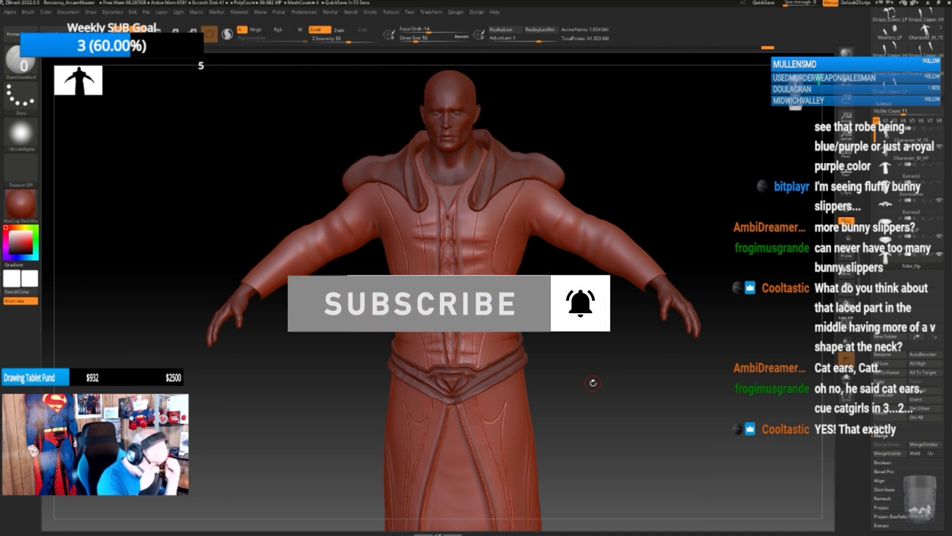
{"action": "mouse_move", "coordinate": [559, 365]}
{"action": "left_mouse_down"}
{"action": "mouse_move", "coordinate": [583, 370]}
{"action": "mouse_move", "coordinate": [587, 333]}
{"action": "left_mouse_up"}
{"action": "key", "text": "f"}
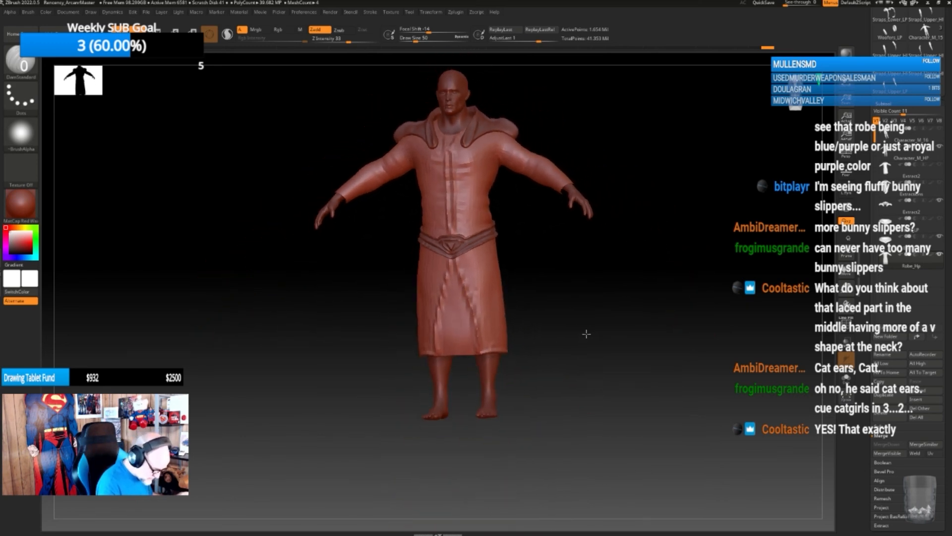
{"action": "left_click_drag", "start_coordinate": [592, 367], "coordinate": [598, 365]}
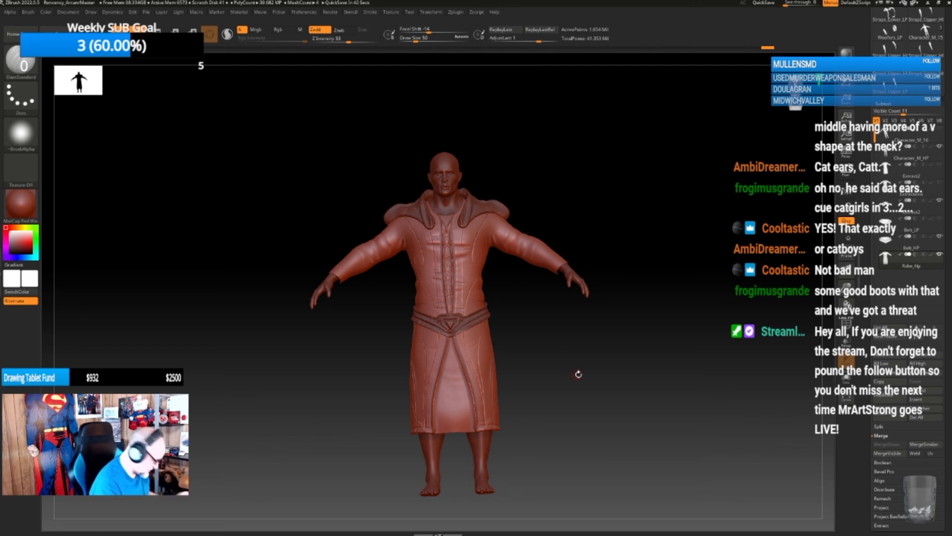
{"action": "left_click_drag", "start_coordinate": [578, 373], "coordinate": [569, 430], "text": "alt"}
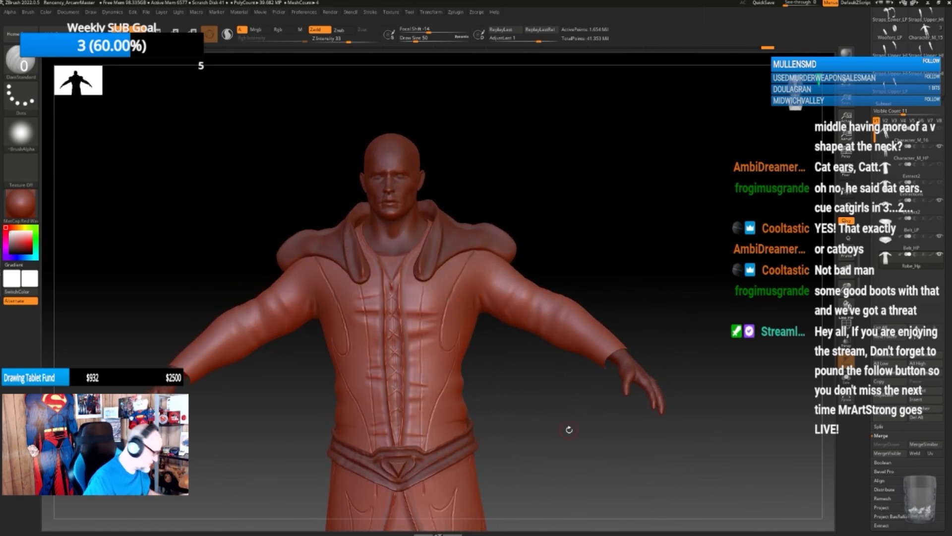
{"action": "key", "text": "b"}
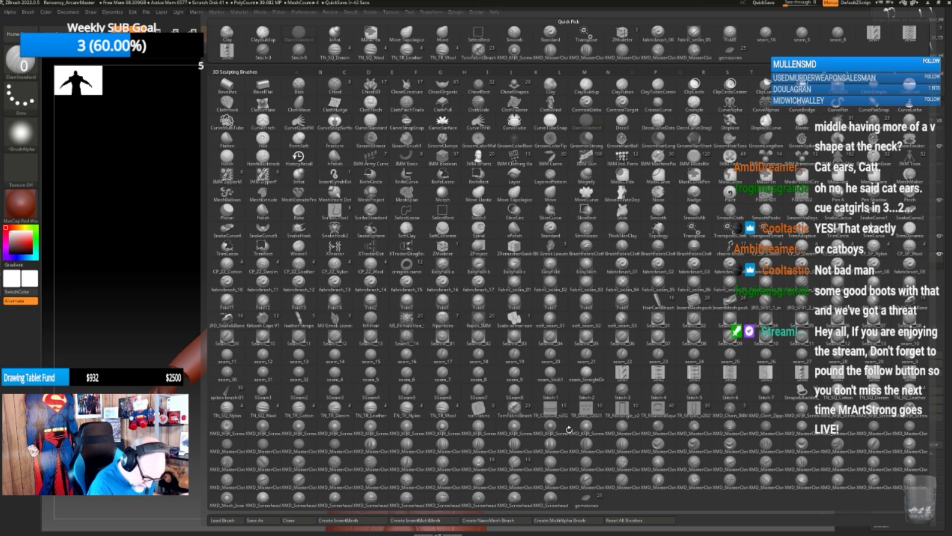
{"action": "left_click", "coordinate": [625, 369]}
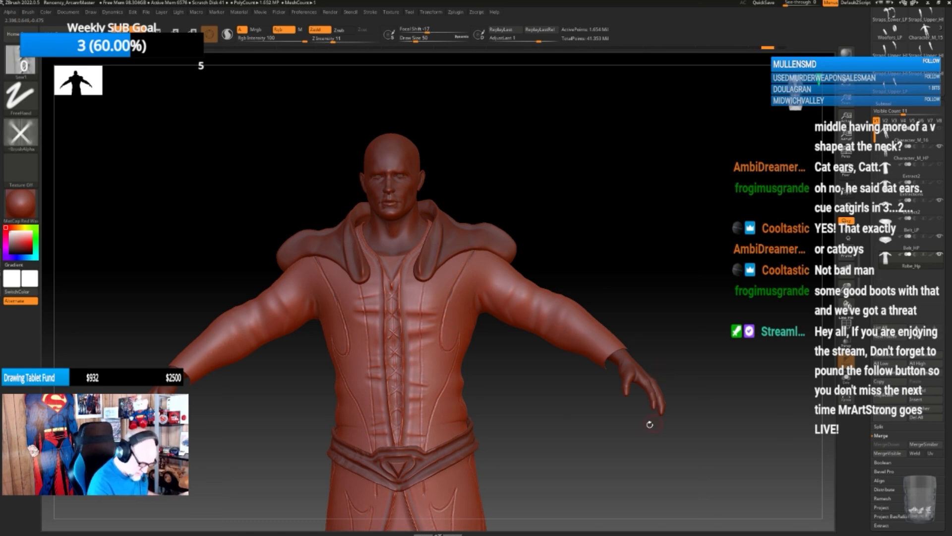
{"action": "mouse_move", "coordinate": [634, 436]}
{"action": "left_mouse_down", "text": "alt"}
{"action": "mouse_move", "coordinate": [646, 463]}
{"action": "mouse_move", "coordinate": [635, 454]}
{"action": "left_mouse_up", "text": "alt"}
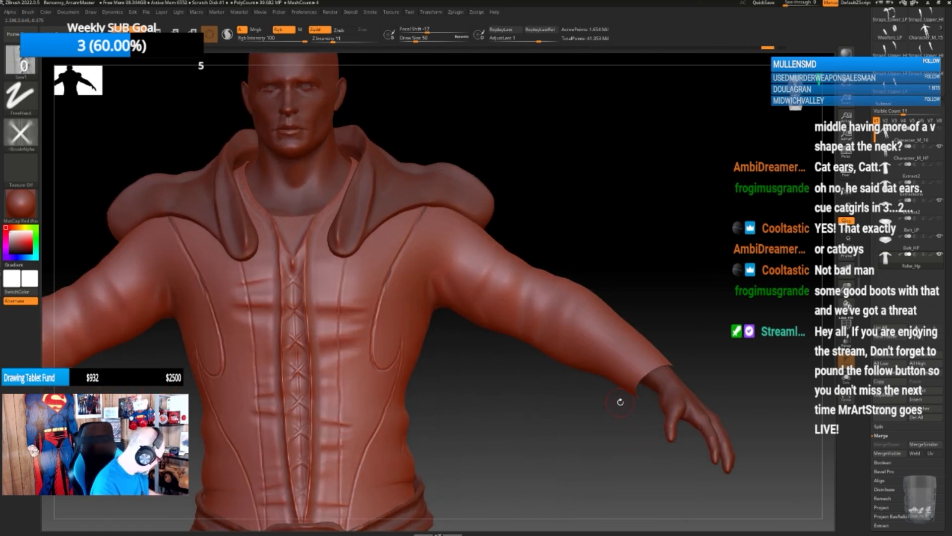
- Choose the DamStandard brush and carve two long creases along the forearm of the sleeve toward the cuff
{"action": "key", "text": "b"}
{"action": "key", "text": "d"}
{"action": "key", "text": "s"}
{"action": "left_click_drag", "start_coordinate": [713, 376], "coordinate": [659, 323]}
{"action": "left_click_drag", "start_coordinate": [521, 327], "coordinate": [577, 369]}
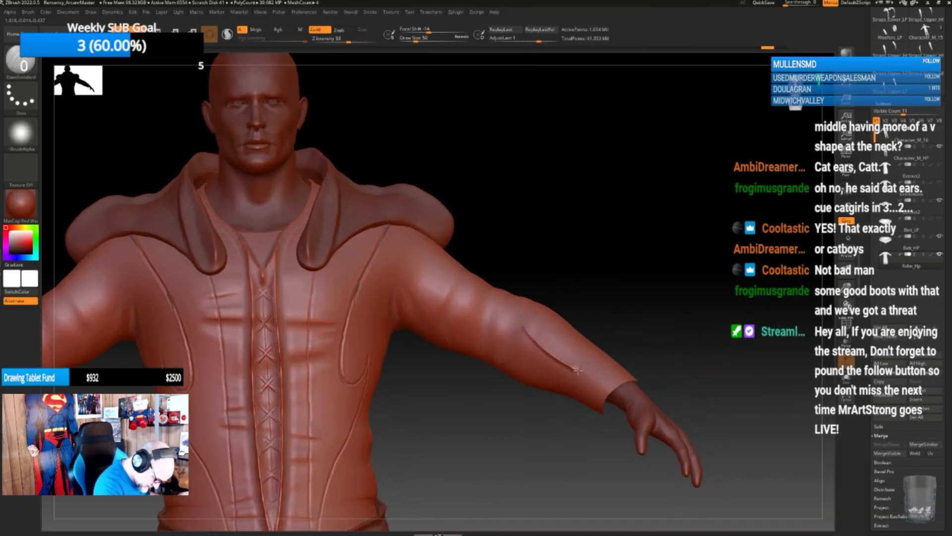
{"action": "left_click_drag", "start_coordinate": [639, 347], "coordinate": [628, 326]}
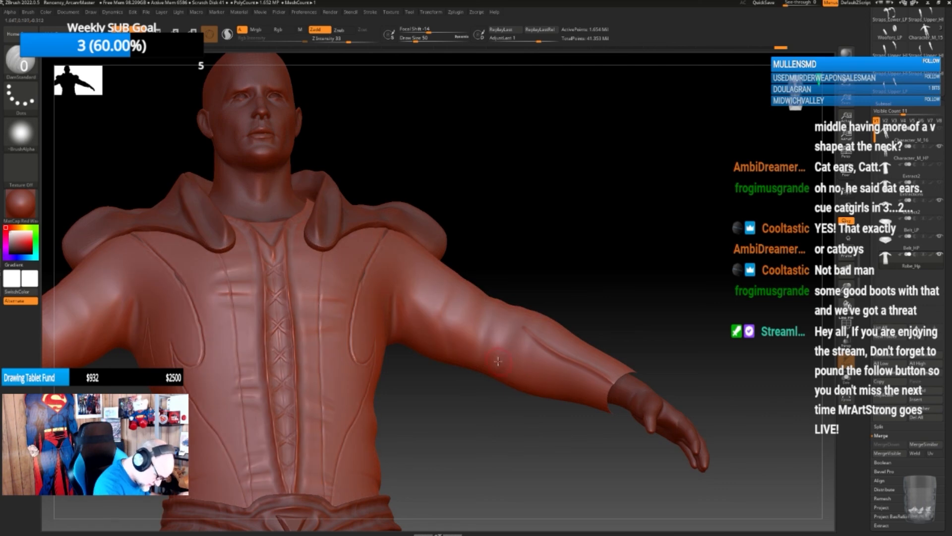
{"action": "left_click_drag", "start_coordinate": [498, 361], "coordinate": [615, 398]}
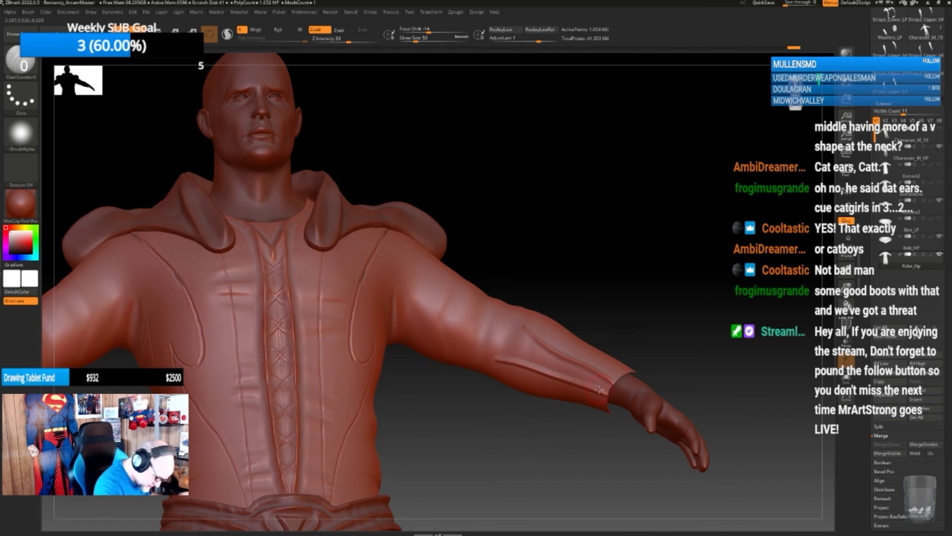
{"action": "left_click_drag", "start_coordinate": [521, 325], "coordinate": [620, 387]}
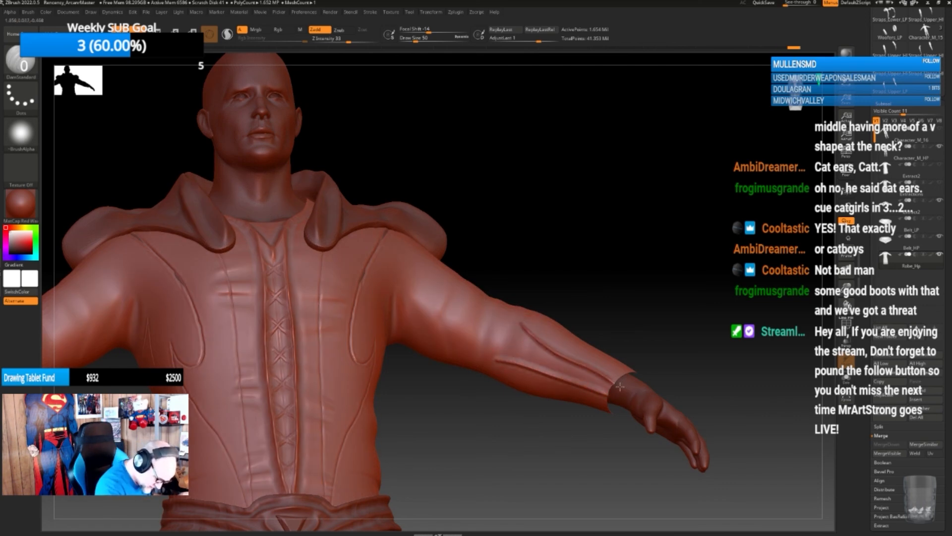
{"action": "left_click_drag", "start_coordinate": [527, 367], "coordinate": [619, 395]}
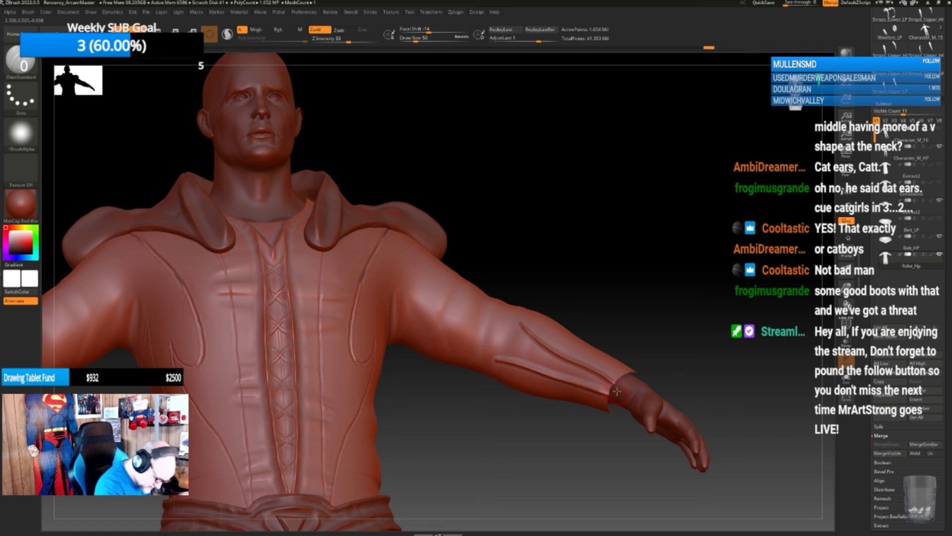
{"action": "left_click_drag", "start_coordinate": [668, 344], "coordinate": [612, 353]}
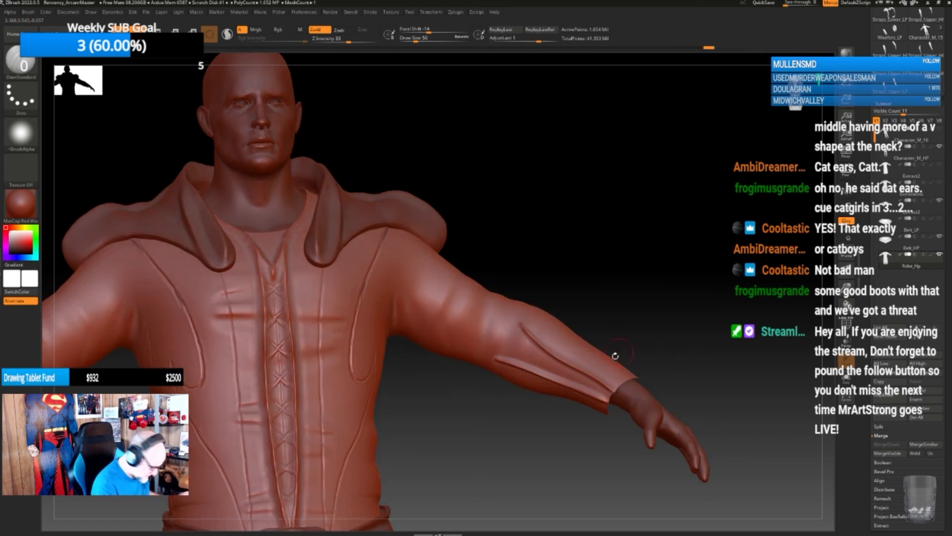
- Choose a Stitch brush, test a stroke between the two forearm creases, and open the Stroke settings
{"action": "key", "text": "b"}
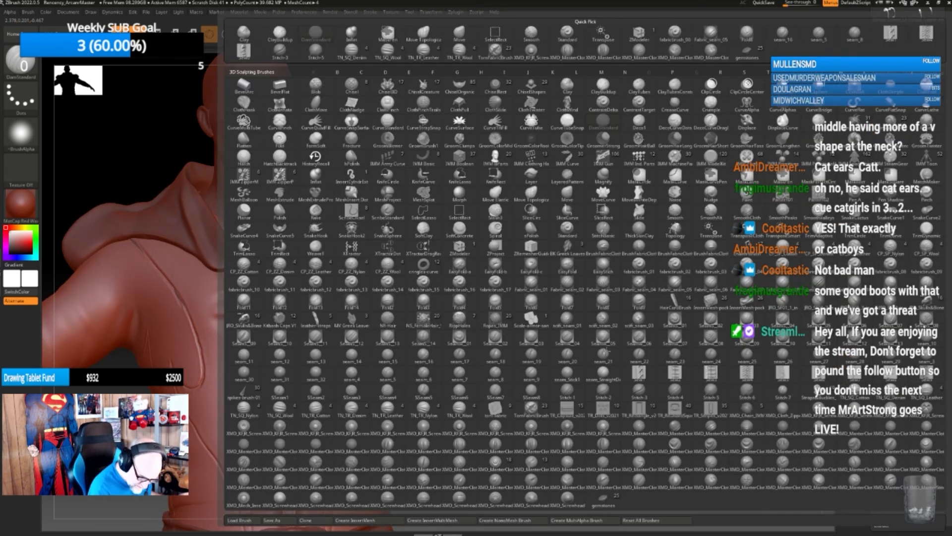
{"action": "left_click", "coordinate": [818, 371]}
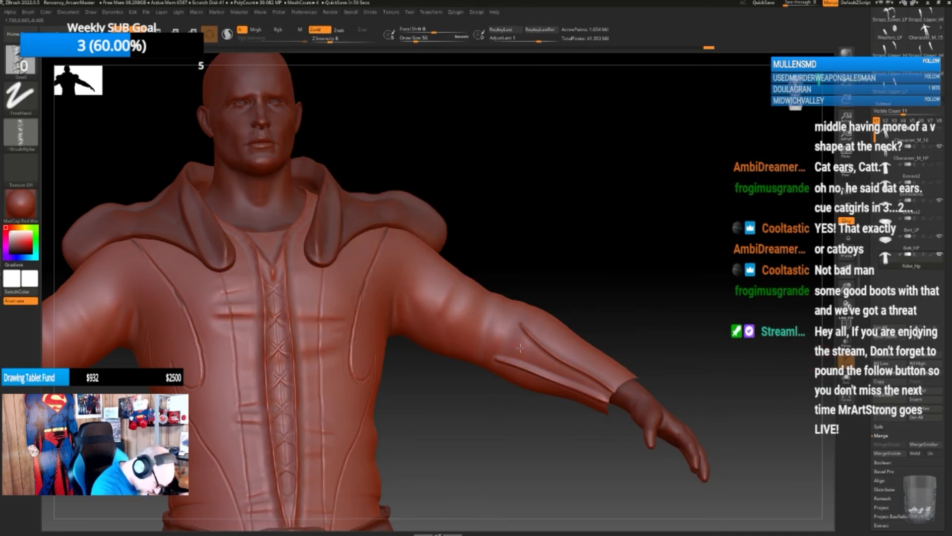
{"action": "left_click_drag", "start_coordinate": [520, 348], "coordinate": [560, 370]}
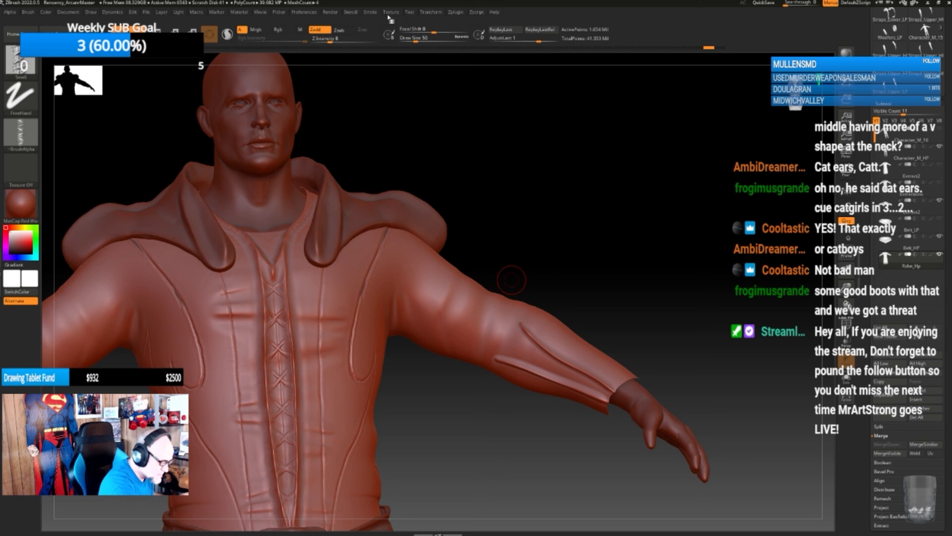
{"action": "left_click", "coordinate": [373, 13]}
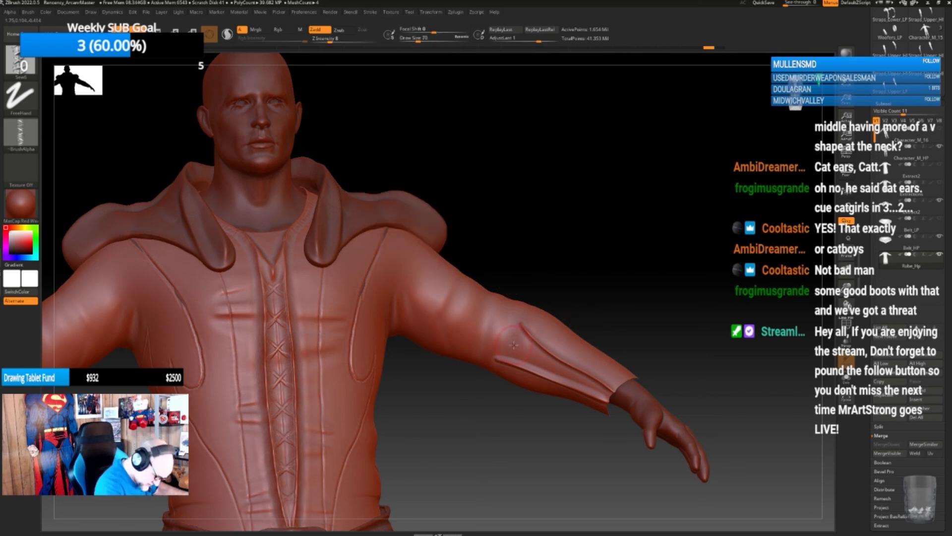
- Try a textured stroke between the forearm creases at draw size 110, undoing it
{"action": "key", "text": "bracketright"}
{"action": "key", "text": "bracketright"}
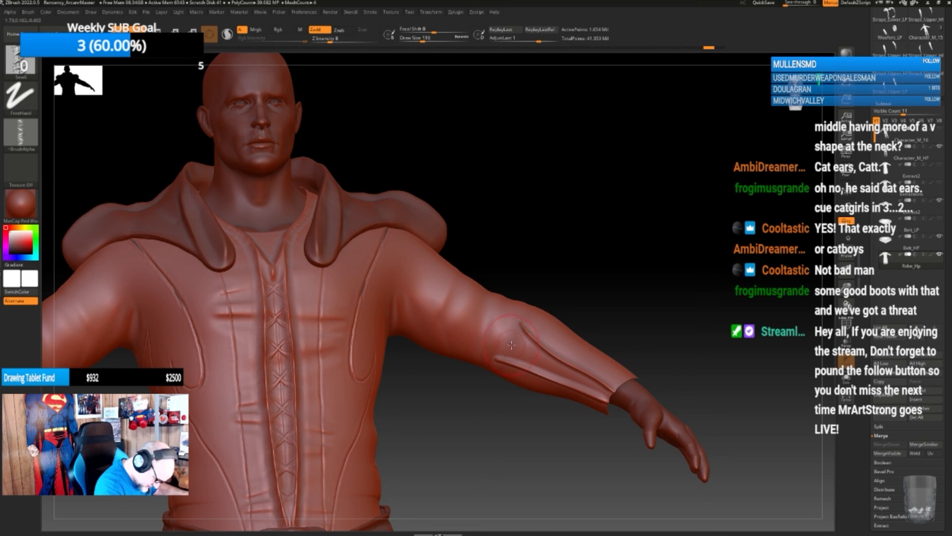
{"action": "left_click_drag", "start_coordinate": [531, 355], "coordinate": [602, 390]}
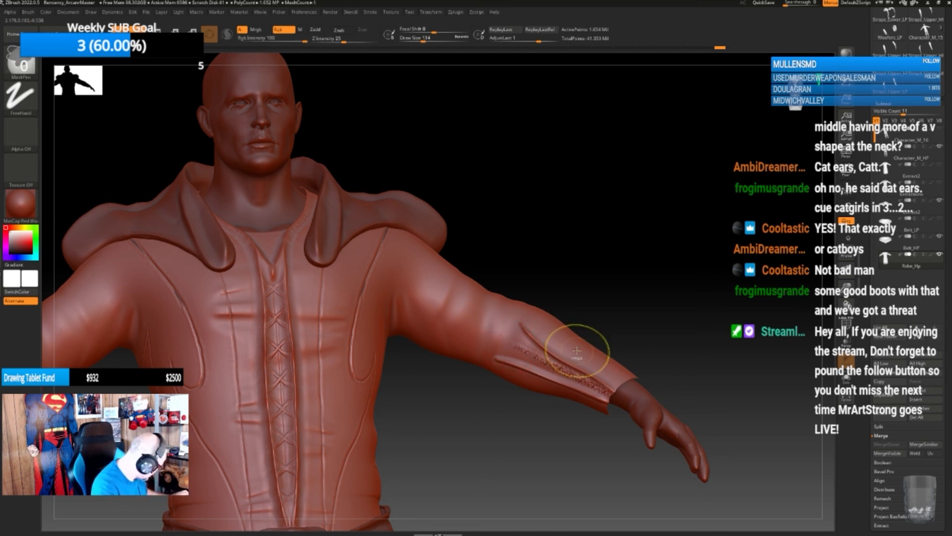
{"action": "key", "text": "ctrl+z"}
- Try a textured stroke between the forearm creases at draw size 174, and undo it together with both creases
{"action": "key", "text": "]"}
{"action": "key", "text": "]"}
{"action": "key", "text": "]"}
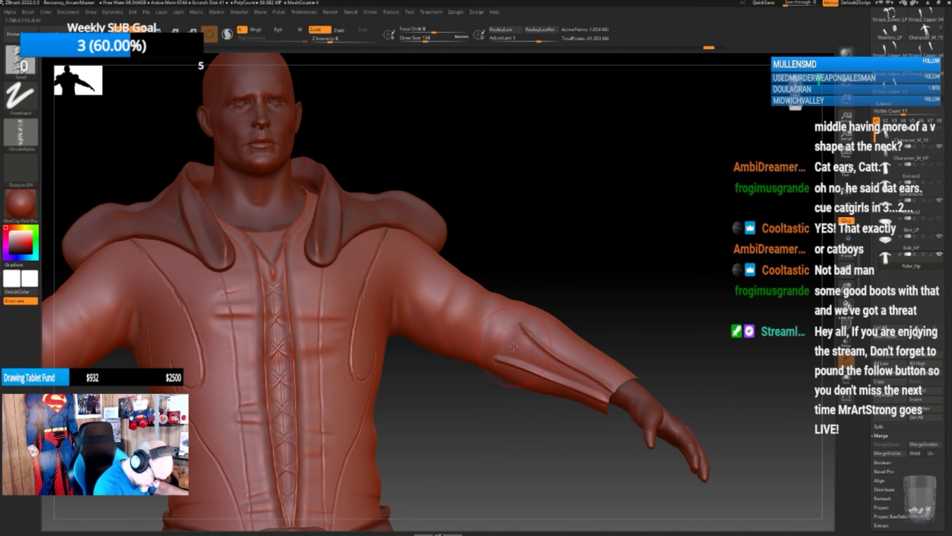
{"action": "key", "text": "]"}
{"action": "key", "text": "]"}
{"action": "key", "text": "]"}
{"action": "key", "text": "]"}
{"action": "key", "text": "]"}
{"action": "key", "text": "]"}
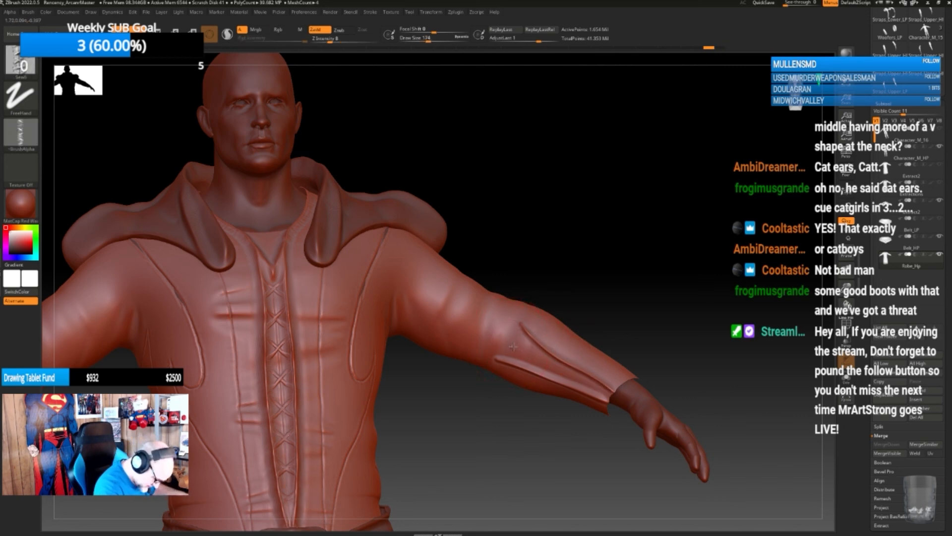
{"action": "left_click_drag", "start_coordinate": [512, 347], "coordinate": [612, 397]}
{"action": "left_click_drag", "start_coordinate": [681, 353], "coordinate": [691, 343]}
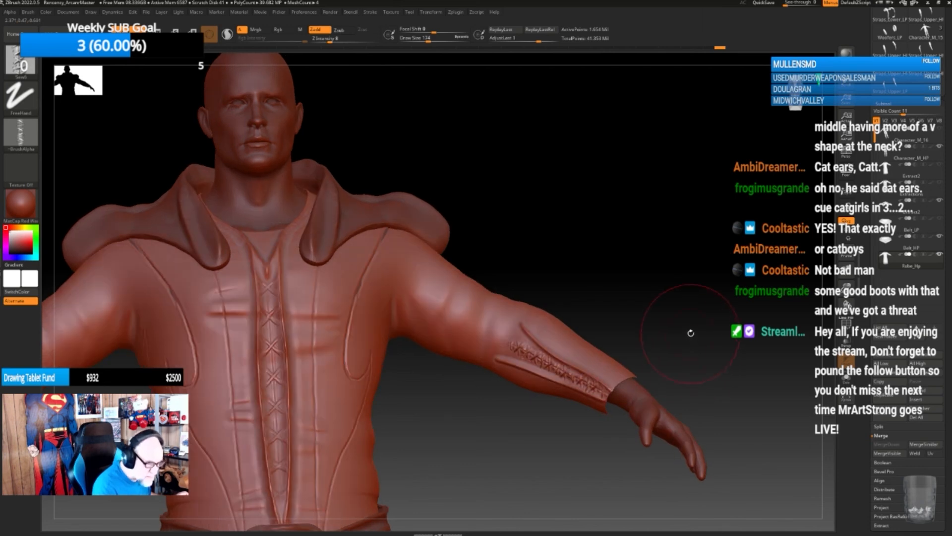
{"action": "key", "text": "ctrl"}
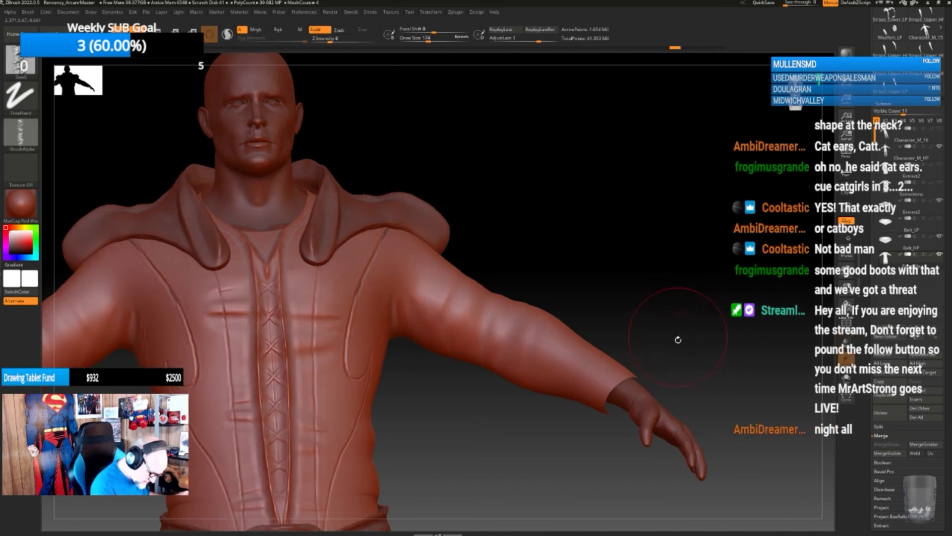
- Draw a lacing stroke along the bare forearm of the sleeve, ending at the cuff
{"action": "left_click_drag", "start_coordinate": [678, 339], "coordinate": [680, 326]}
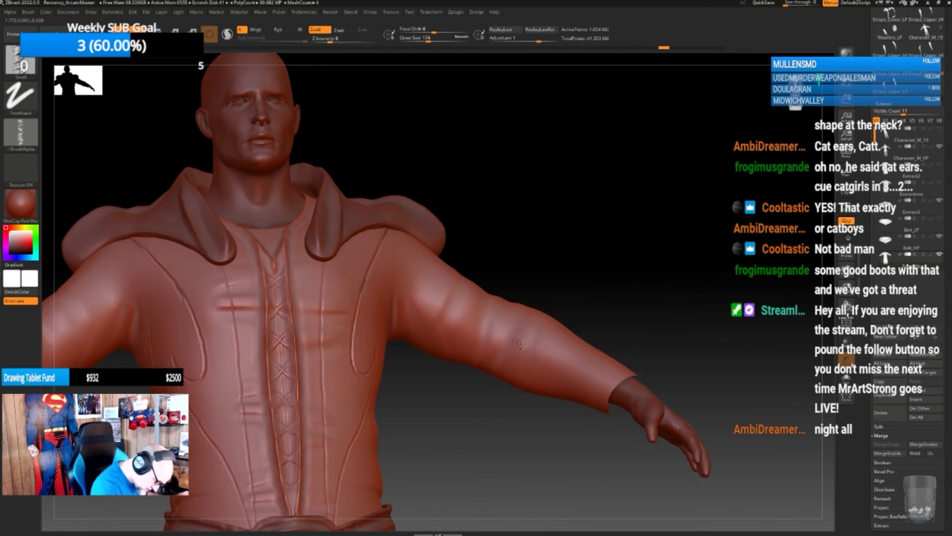
{"action": "left_click_drag", "start_coordinate": [518, 343], "coordinate": [620, 392]}
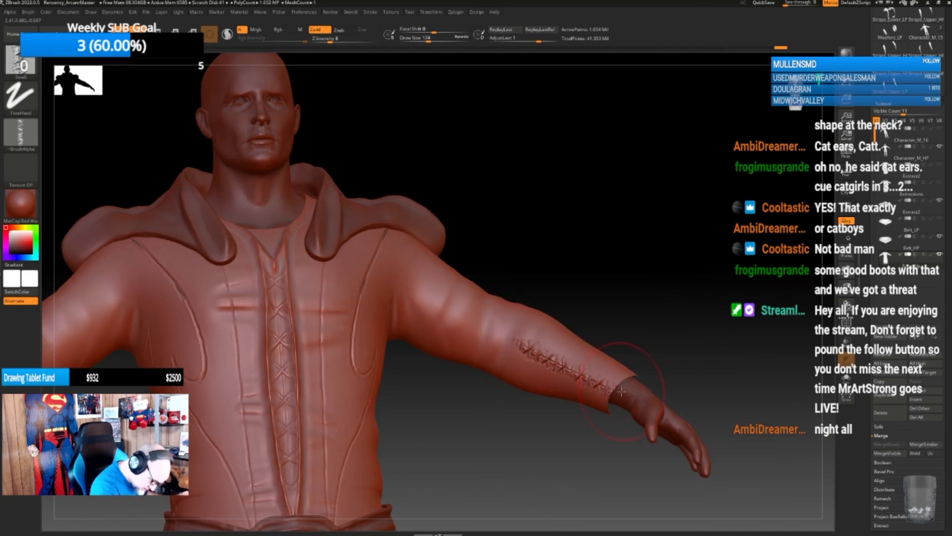
{"action": "left_click_drag", "start_coordinate": [679, 347], "coordinate": [679, 347]}
- Choose the DamStandard brush at draw size 74 and carve creases along both sides and the upper end of the forearm lacing
{"action": "key", "text": "b"}
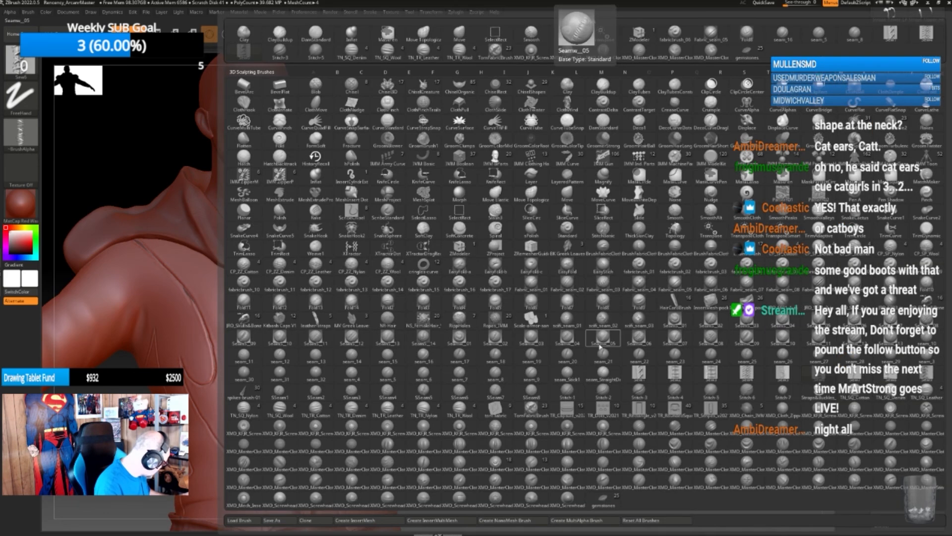
{"action": "key", "text": "d"}
{"action": "key", "text": "s"}
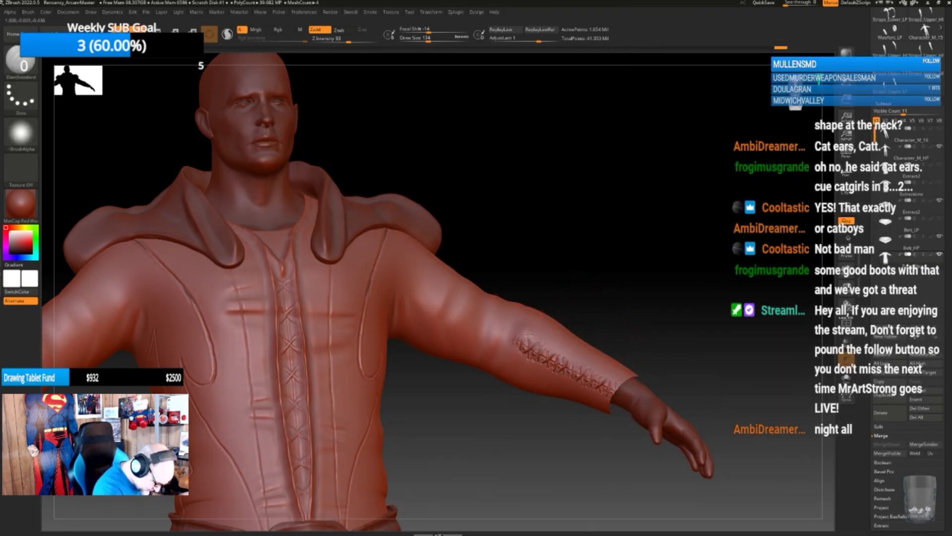
{"action": "key", "text": "ctrl"}
{"action": "key", "text": "ctrl+z"}
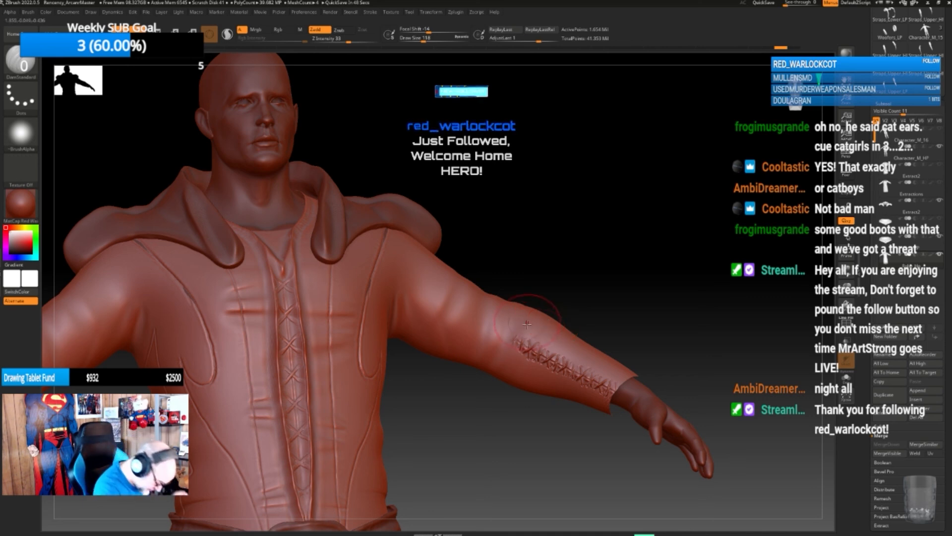
{"action": "key", "text": "bracketleft"}
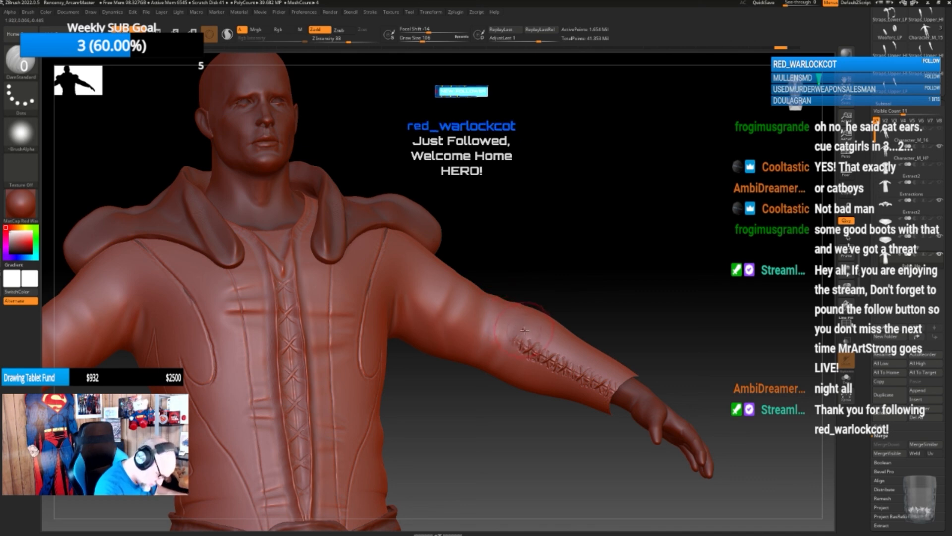
{"action": "key", "text": "bracketleft"}
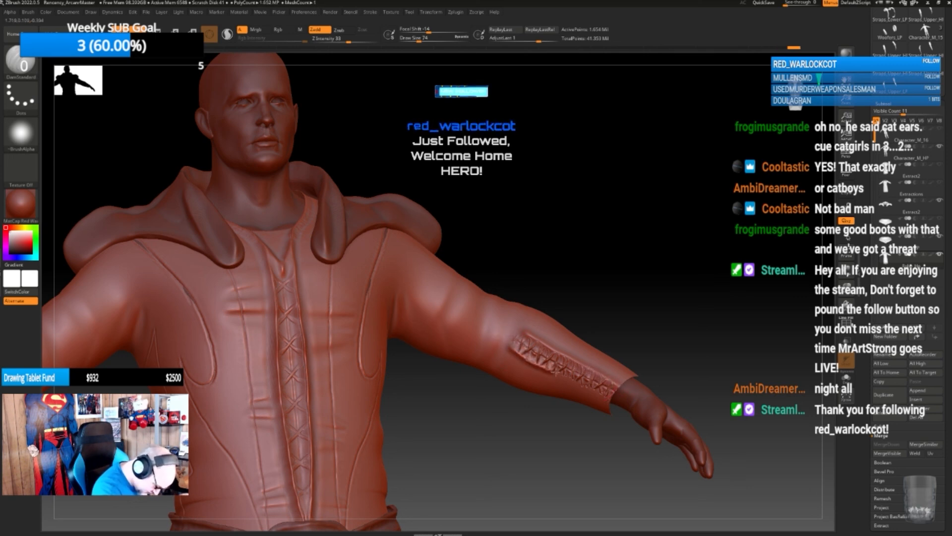
{"action": "left_click_drag", "start_coordinate": [591, 389], "coordinate": [612, 399]}
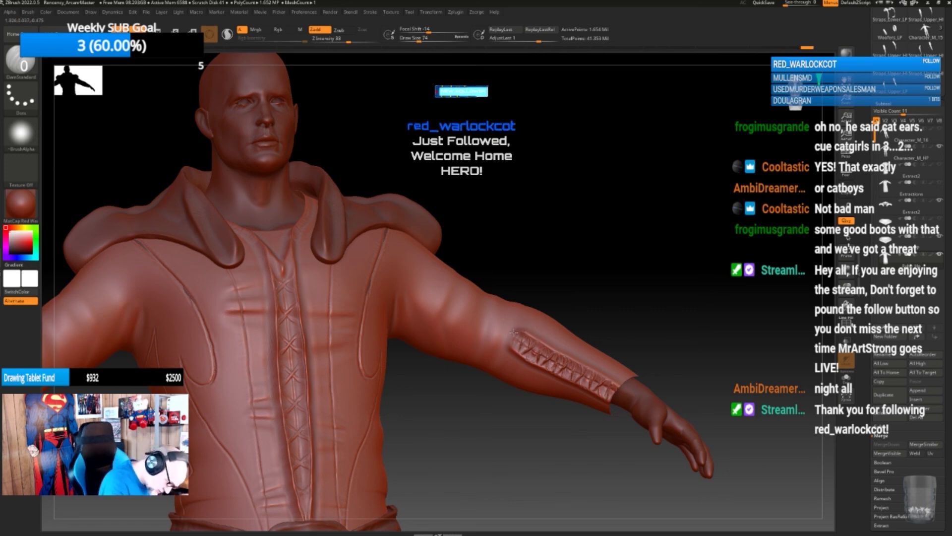
{"action": "left_click_drag", "start_coordinate": [507, 334], "coordinate": [514, 350]}
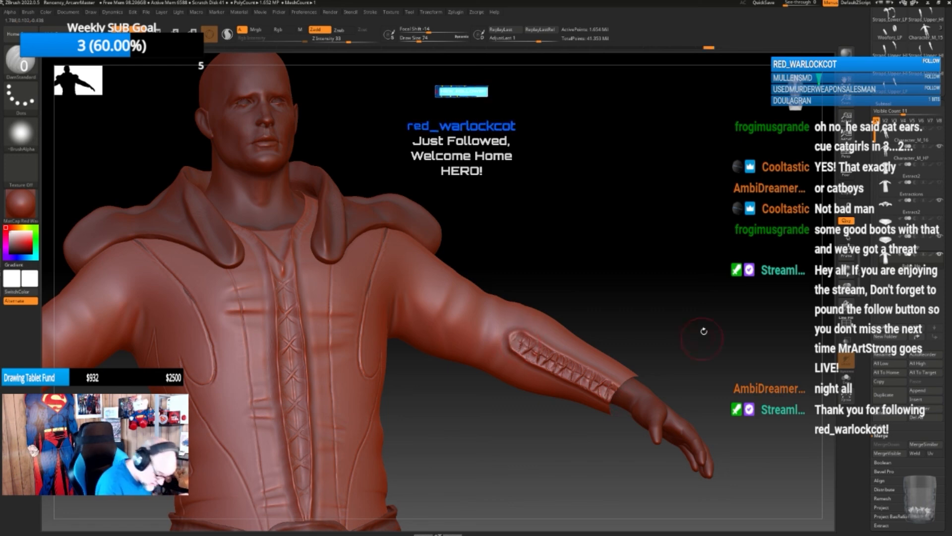
- Choose a Stitch brush and trace a seam around the outline of the forearm lacing panel
{"action": "mouse_move", "coordinate": [704, 331]}
{"action": "left_mouse_down"}
{"action": "mouse_move", "coordinate": [689, 353]}
{"action": "mouse_move", "coordinate": [671, 334]}
{"action": "left_mouse_up"}
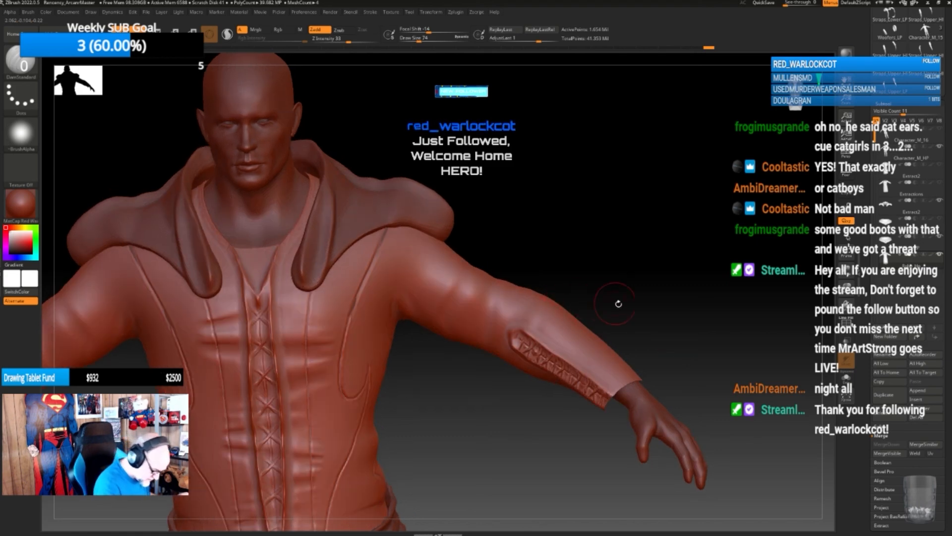
{"action": "left_click_drag", "start_coordinate": [619, 303], "coordinate": [623, 265]}
{"action": "key", "text": "b"}
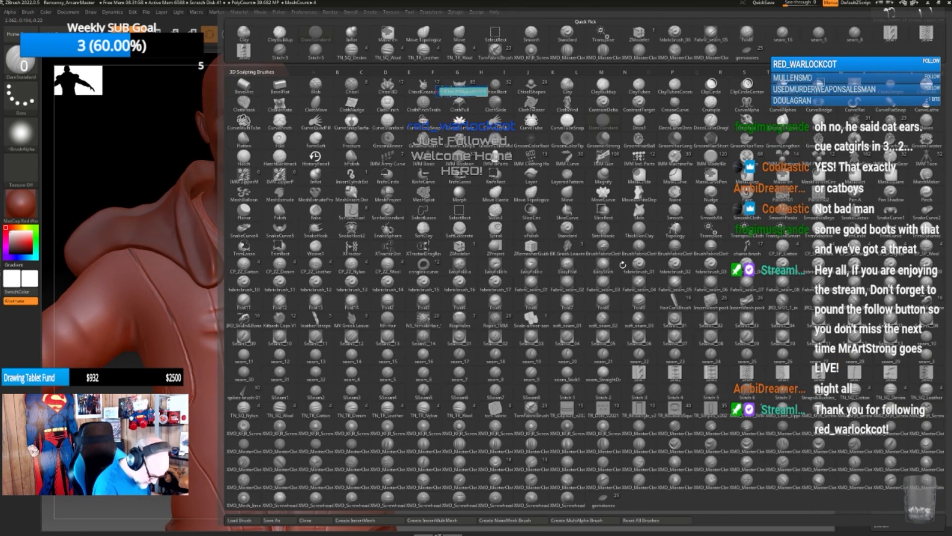
{"action": "left_click", "coordinate": [644, 390]}
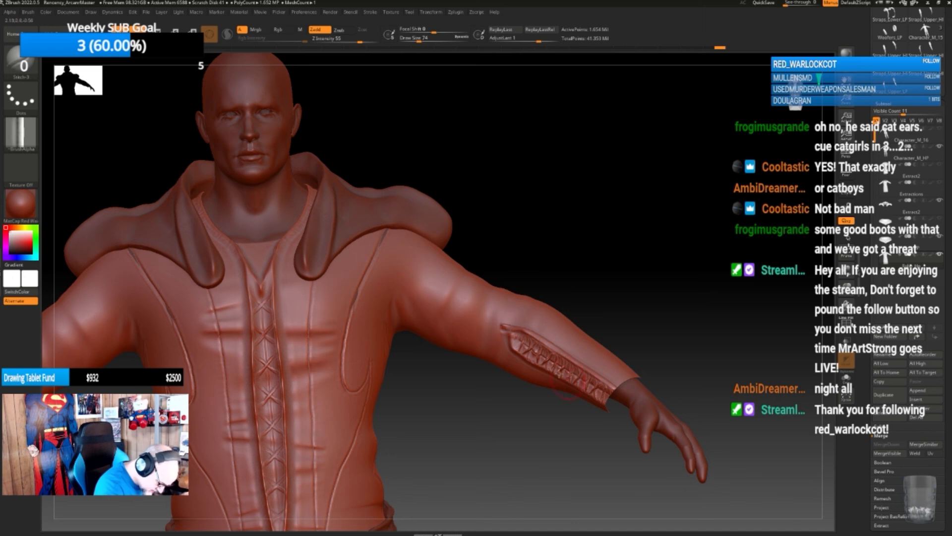
{"action": "left_click_drag", "start_coordinate": [570, 288], "coordinate": [515, 327]}
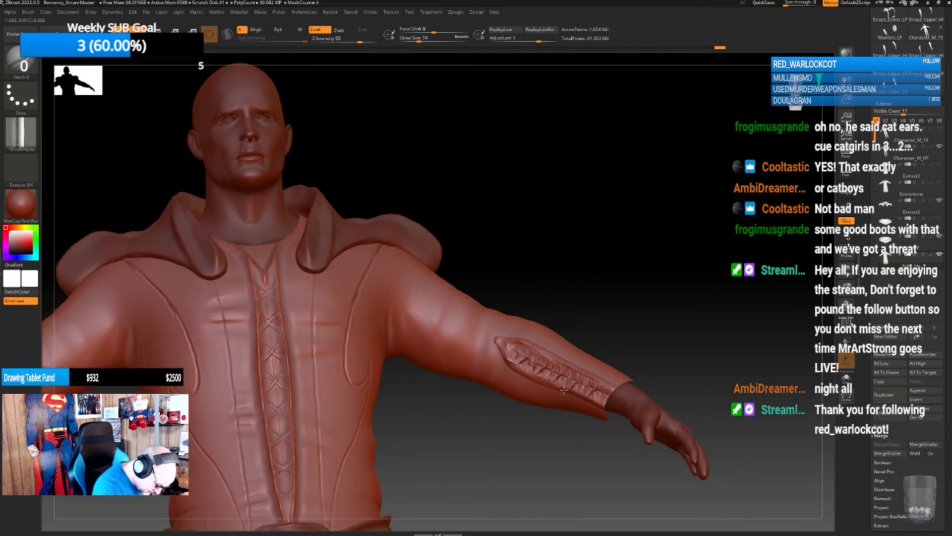
- Stitch a seam around the cuff edge of the sleeve, covering its front, back and underside
{"action": "mouse_move", "coordinate": [692, 346]}
{"action": "left_mouse_down"}
{"action": "mouse_move", "coordinate": [687, 387]}
{"action": "mouse_move", "coordinate": [696, 390]}
{"action": "mouse_move", "coordinate": [653, 383]}
{"action": "mouse_move", "coordinate": [641, 415]}
{"action": "mouse_move", "coordinate": [665, 390]}
{"action": "left_mouse_up"}
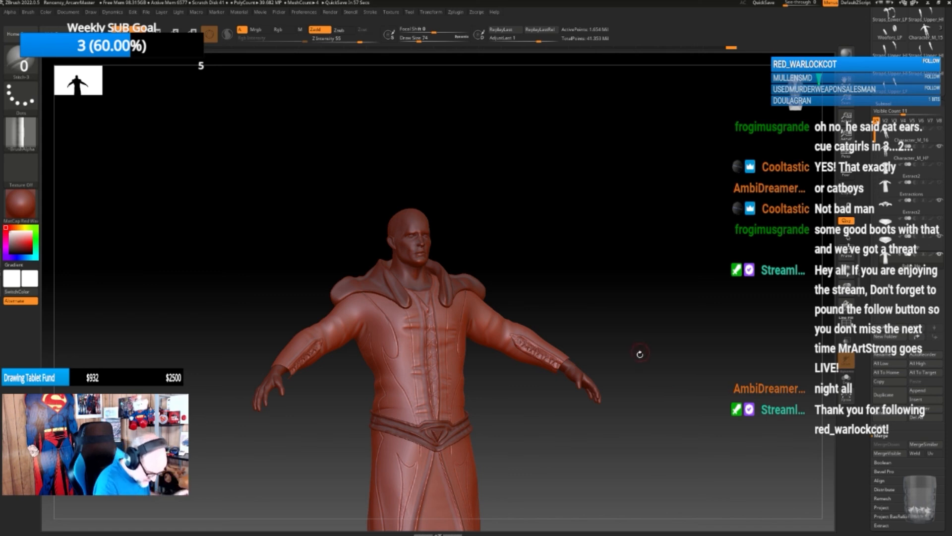
{"action": "mouse_move", "coordinate": [638, 355]}
{"action": "left_mouse_down"}
{"action": "mouse_move", "coordinate": [593, 463]}
{"action": "mouse_move", "coordinate": [574, 444]}
{"action": "left_mouse_up"}
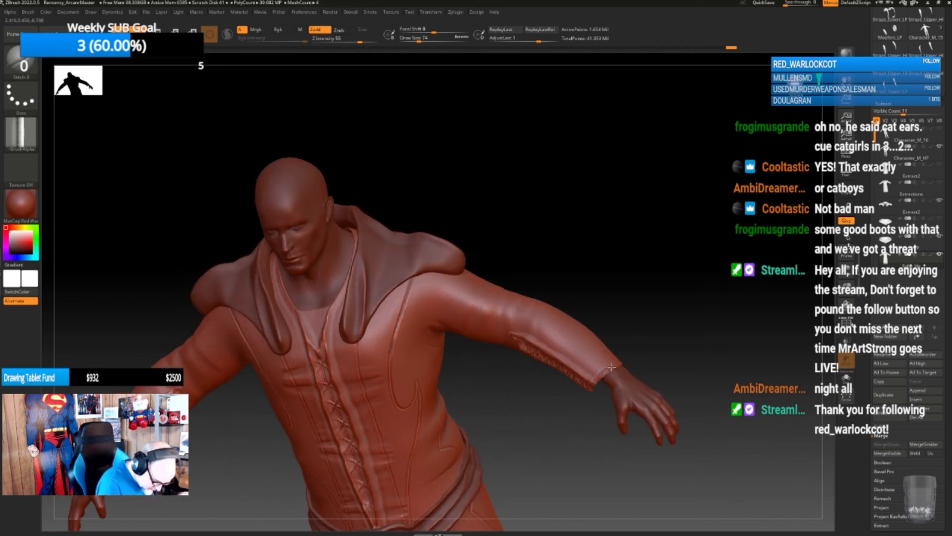
{"action": "left_click_drag", "start_coordinate": [622, 364], "coordinate": [608, 370]}
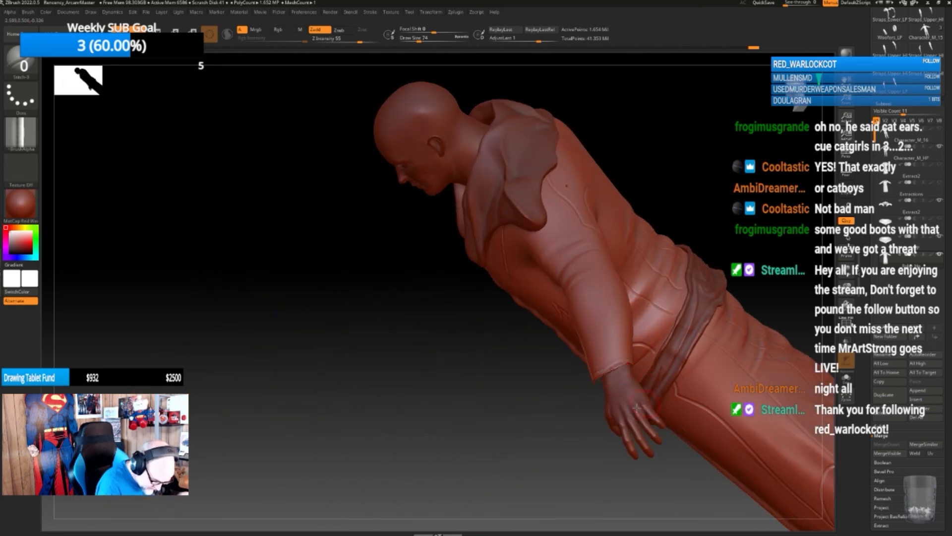
{"action": "mouse_move", "coordinate": [564, 431]}
{"action": "left_mouse_down"}
{"action": "mouse_move", "coordinate": [529, 423]}
{"action": "mouse_move", "coordinate": [540, 438]}
{"action": "left_mouse_up"}
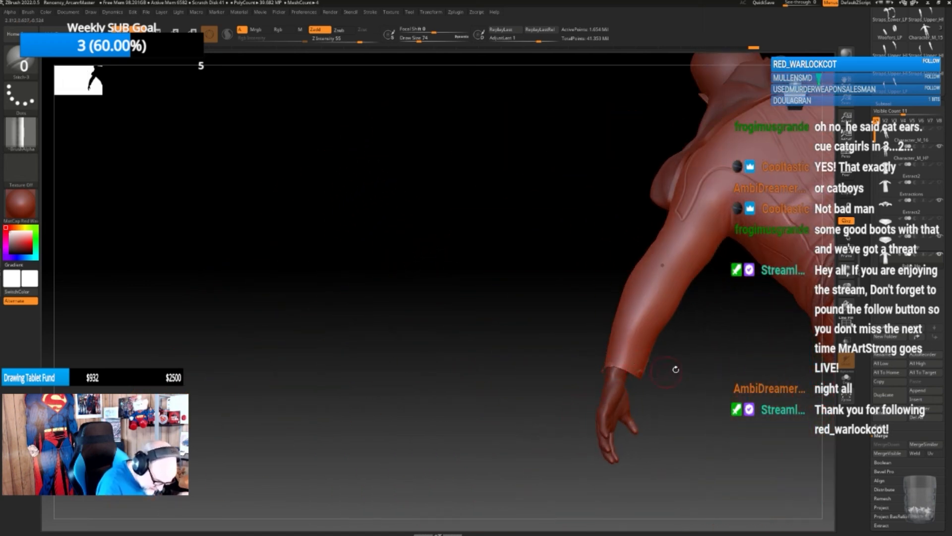
{"action": "mouse_move", "coordinate": [674, 370]}
{"action": "left_mouse_down"}
{"action": "mouse_move", "coordinate": [665, 382]}
{"action": "mouse_move", "coordinate": [610, 372]}
{"action": "left_mouse_up"}
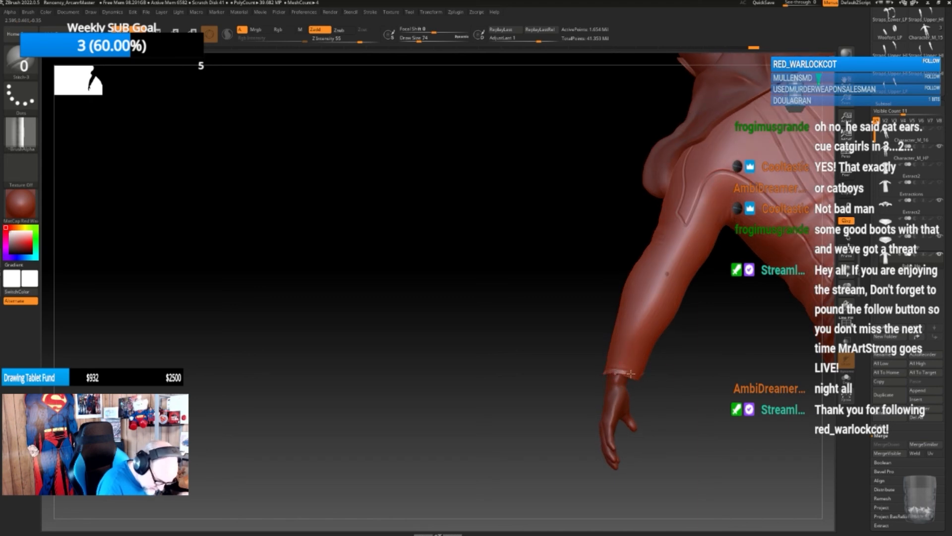
{"action": "left_click_drag", "start_coordinate": [682, 380], "coordinate": [538, 372]}
{"action": "left_click_drag", "start_coordinate": [636, 367], "coordinate": [600, 369]}
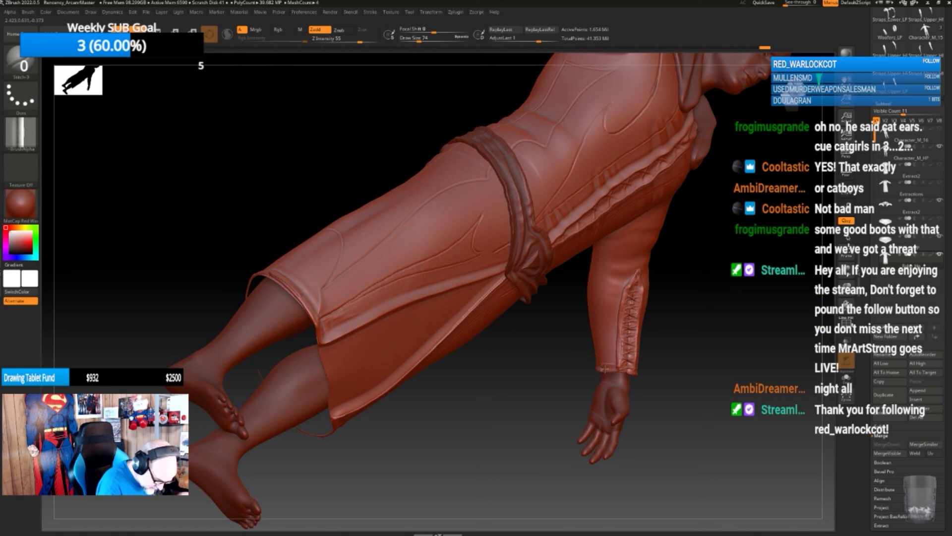
{"action": "left_click_drag", "start_coordinate": [665, 364], "coordinate": [684, 361]}
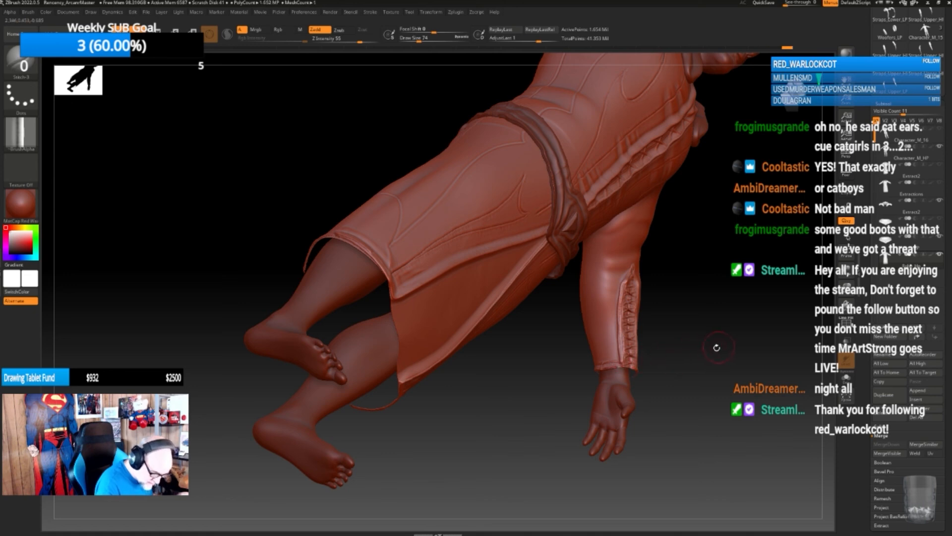
{"action": "mouse_move", "coordinate": [707, 357]}
{"action": "left_mouse_down"}
{"action": "mouse_move", "coordinate": [697, 332]}
{"action": "mouse_move", "coordinate": [650, 344]}
{"action": "mouse_move", "coordinate": [682, 349]}
{"action": "mouse_move", "coordinate": [667, 359]}
{"action": "left_mouse_up"}
{"action": "mouse_move", "coordinate": [574, 417]}
{"action": "left_mouse_down"}
{"action": "mouse_move", "coordinate": [591, 406]}
{"action": "mouse_move", "coordinate": [585, 383]}
{"action": "left_mouse_up"}
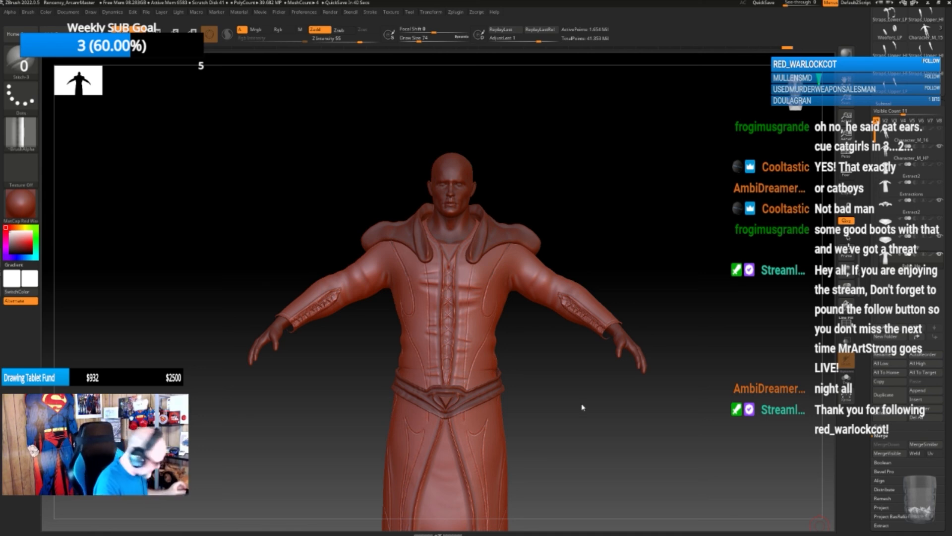
- Undo the cuff stitching, the forearm lacing and its surrounding creases on the sleeves
{"action": "key", "text": "ctrl"}
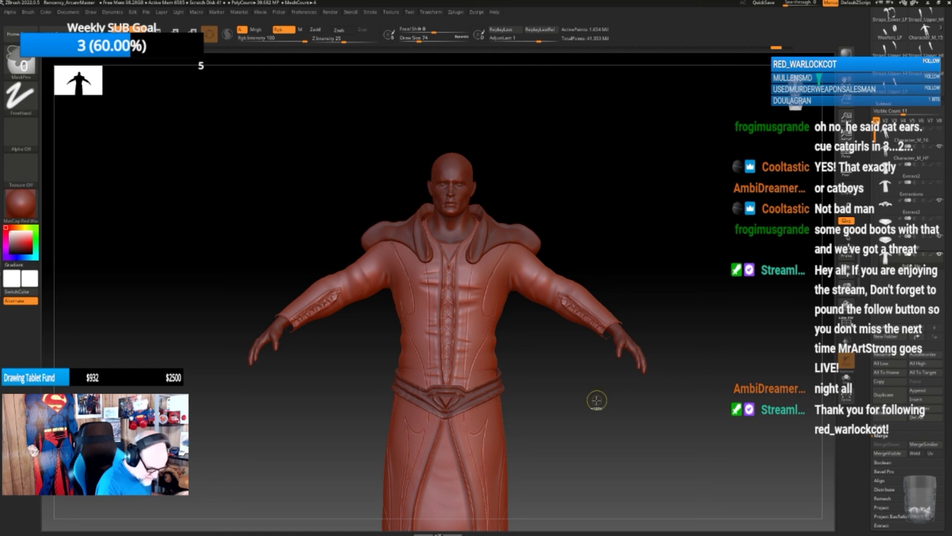
{"action": "key", "text": "ctrl+z"}
{"action": "key", "text": "ctrl+z"}
{"action": "key", "text": "ctrl+z"}
{"action": "key", "text": "ctrl+z"}
{"action": "key", "text": "ctrl+z"}
{"action": "key", "text": "ctrl+z"}
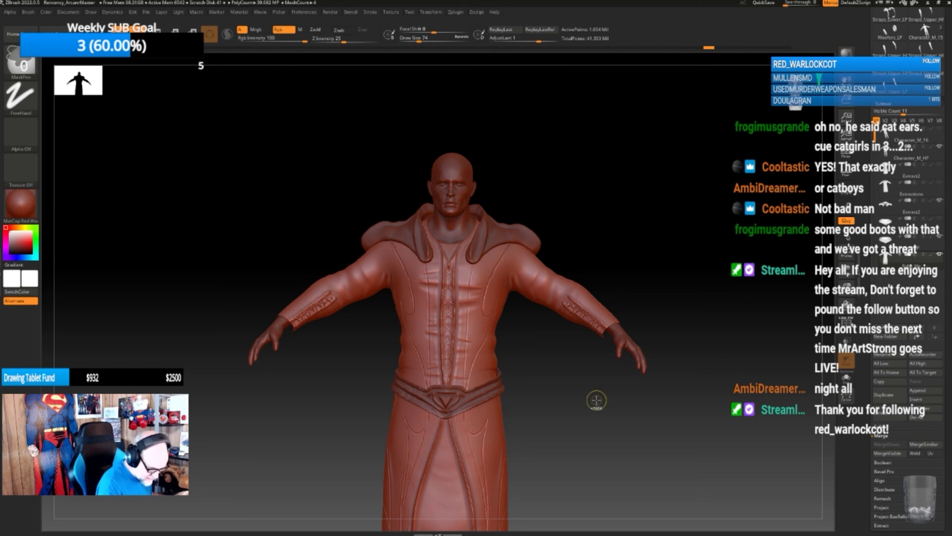
{"action": "key", "text": "ctrl+z"}
{"action": "key", "text": "ctrl+z"}
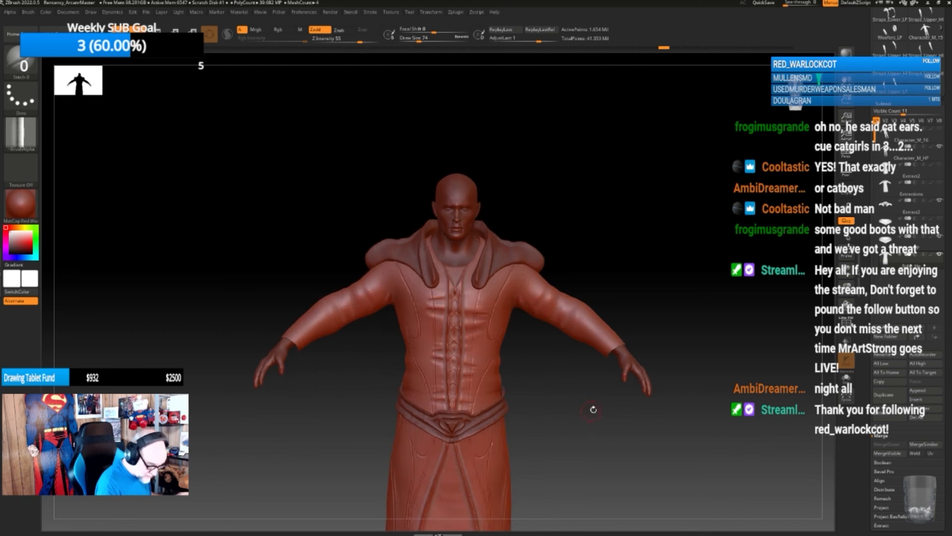
- Try a stitched band around the sleeve just below the elbow at draw size 164
{"action": "mouse_move", "coordinate": [593, 408]}
{"action": "left_mouse_down", "text": "alt"}
{"action": "mouse_move", "coordinate": [597, 438]}
{"action": "mouse_move", "coordinate": [559, 418]}
{"action": "mouse_move", "coordinate": [576, 417]}
{"action": "mouse_move", "coordinate": [558, 416]}
{"action": "left_mouse_up", "text": "alt"}
{"action": "key", "text": "bracketright"}
{"action": "key", "text": "bracketright"}
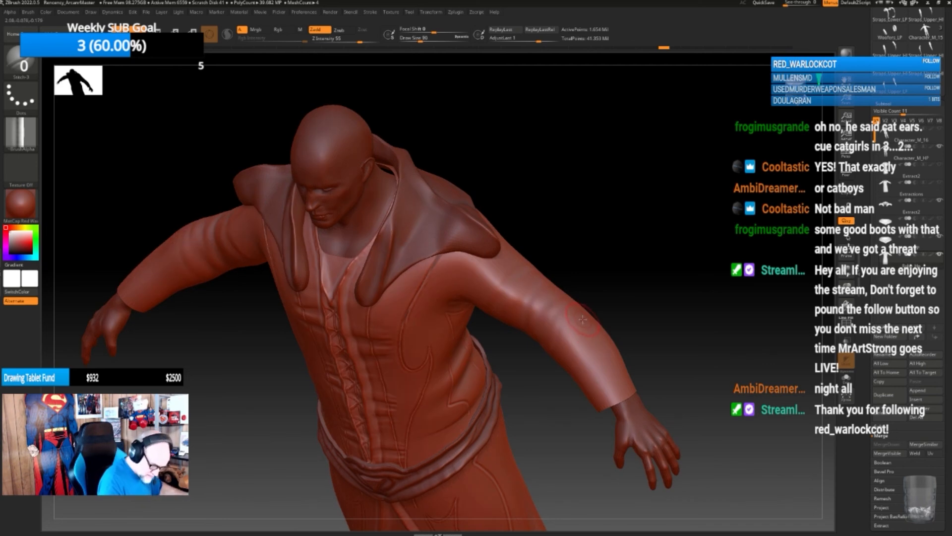
{"action": "key", "text": "bracketright"}
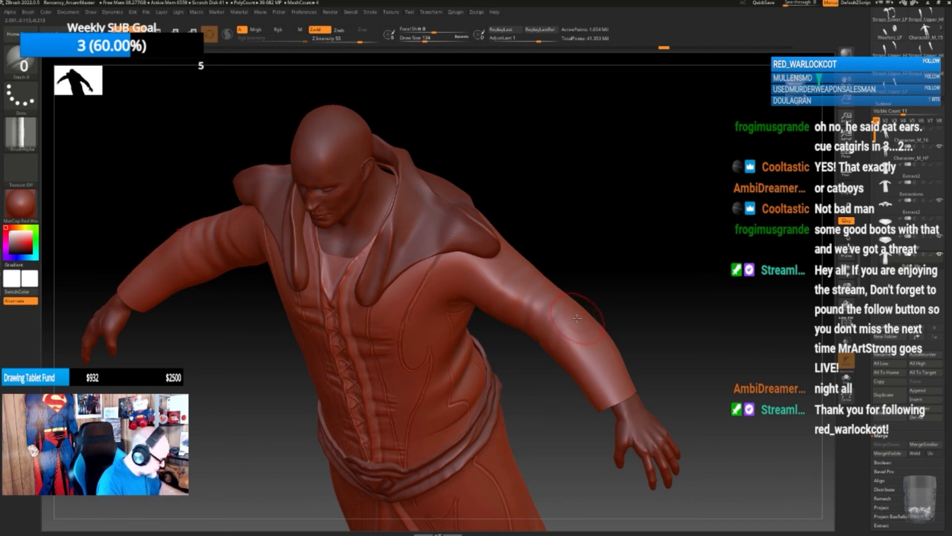
{"action": "key", "text": "bracketright"}
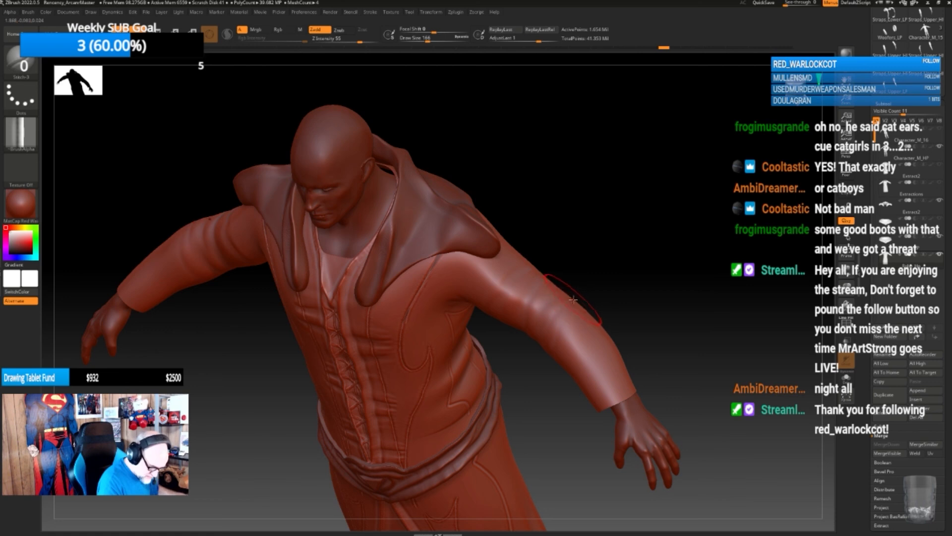
{"action": "left_click_drag", "start_coordinate": [574, 300], "coordinate": [541, 353]}
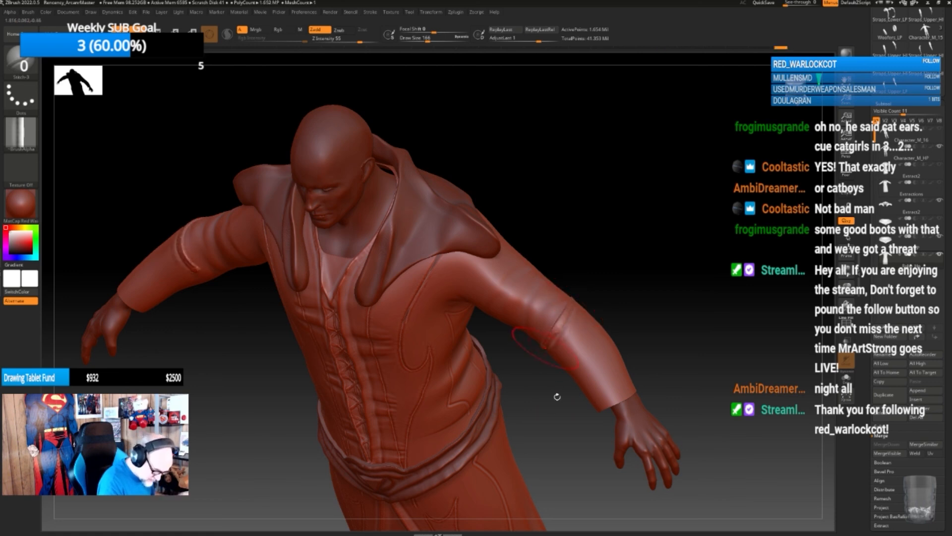
{"action": "left_click_drag", "start_coordinate": [557, 395], "coordinate": [579, 347]}
{"action": "left_click_drag", "start_coordinate": [587, 296], "coordinate": [586, 298]}
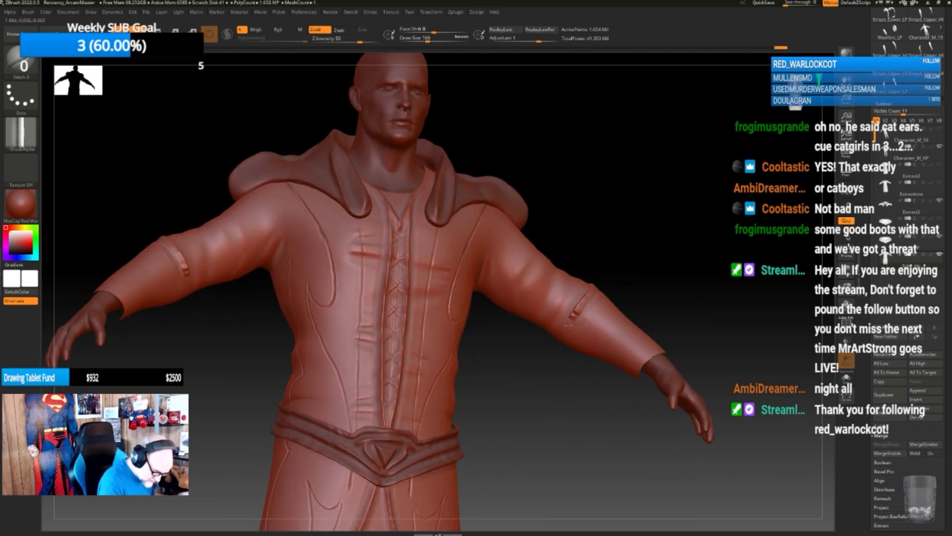
{"action": "left_click_drag", "start_coordinate": [669, 283], "coordinate": [644, 325]}
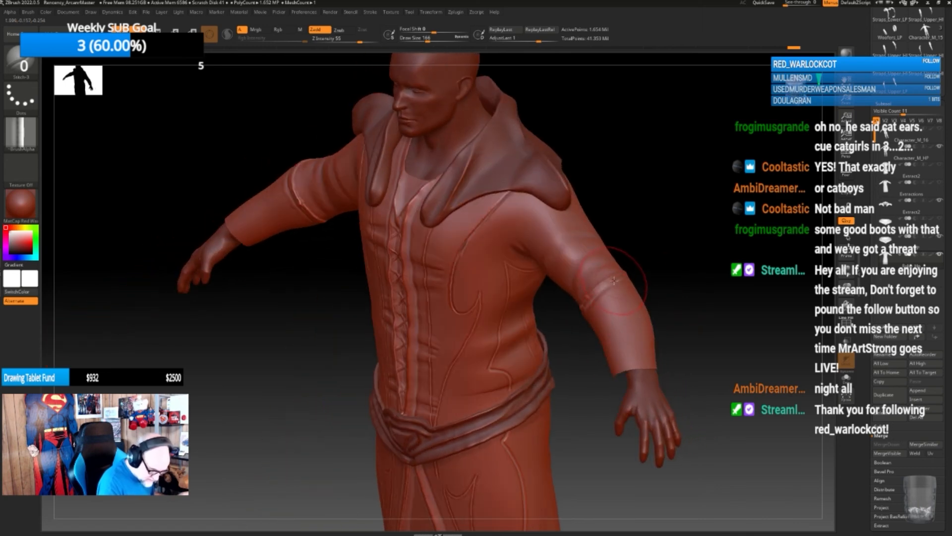
{"action": "left_click_drag", "start_coordinate": [614, 260], "coordinate": [586, 334]}
{"action": "mouse_move", "coordinate": [681, 308]}
{"action": "left_mouse_down"}
{"action": "mouse_move", "coordinate": [631, 291]}
{"action": "mouse_move", "coordinate": [593, 334]}
{"action": "left_mouse_up"}
{"action": "left_click_drag", "start_coordinate": [676, 293], "coordinate": [697, 319]}
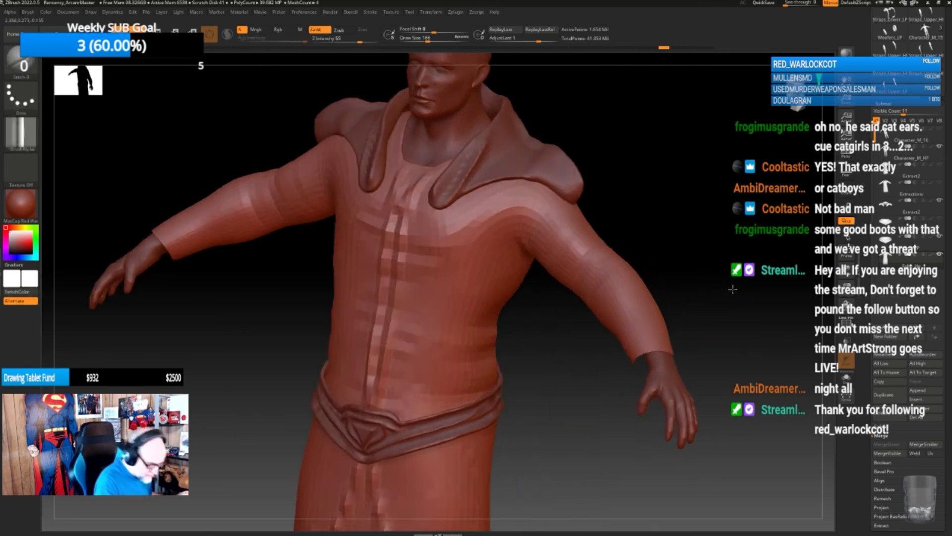
- Save the project over the existing ArcaneMaster project file in the Arcane Master folder, replacing the earlier version
{"action": "left_click_drag", "start_coordinate": [732, 289], "coordinate": [725, 279]}
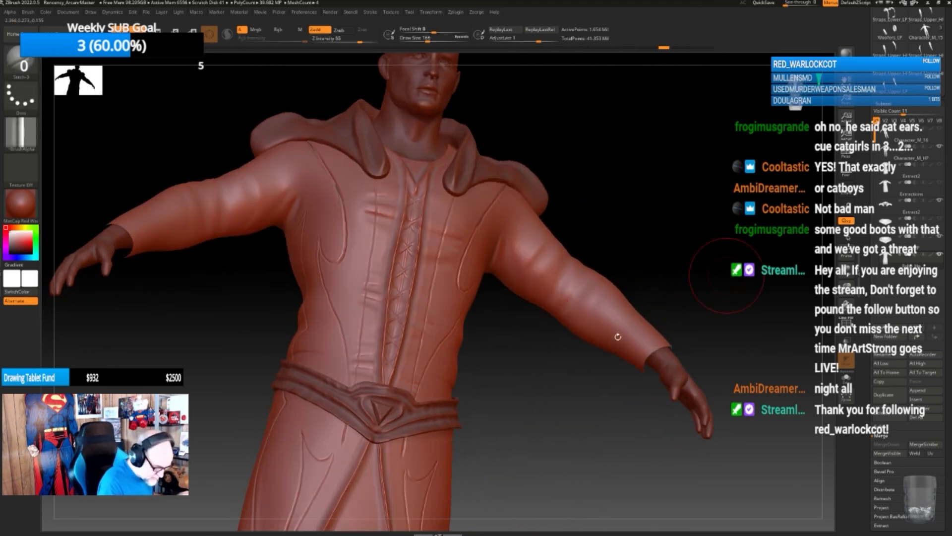
{"action": "mouse_move", "coordinate": [571, 384]}
{"action": "left_mouse_down", "text": "alt"}
{"action": "mouse_move", "coordinate": [564, 349]}
{"action": "mouse_move", "coordinate": [586, 379]}
{"action": "left_mouse_up", "text": "alt"}
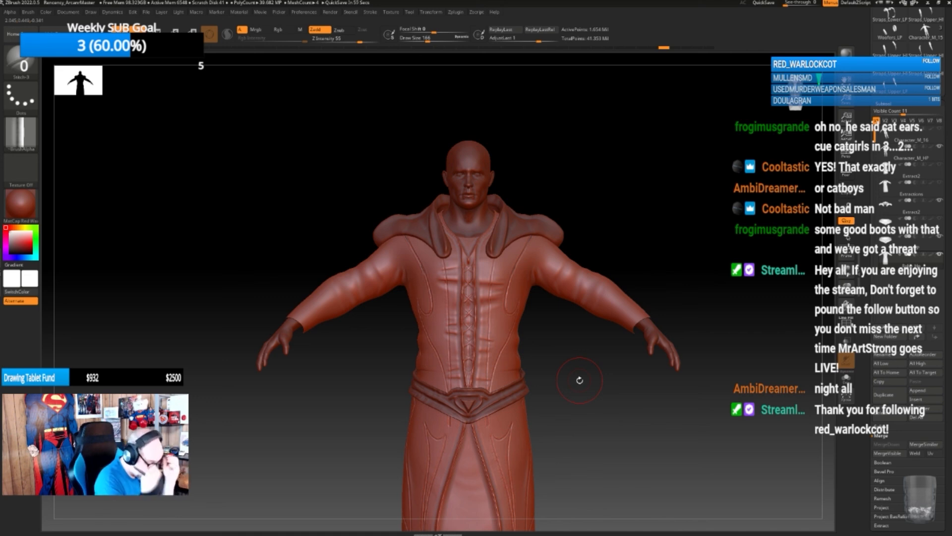
{"action": "left_click_drag", "start_coordinate": [615, 425], "coordinate": [571, 354], "text": "alt"}
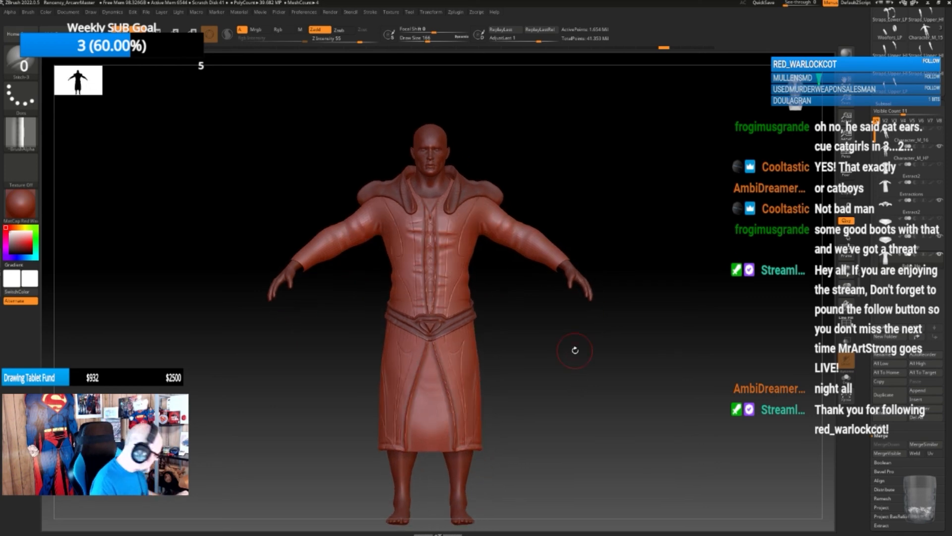
{"action": "key", "text": "ctrl+s"}
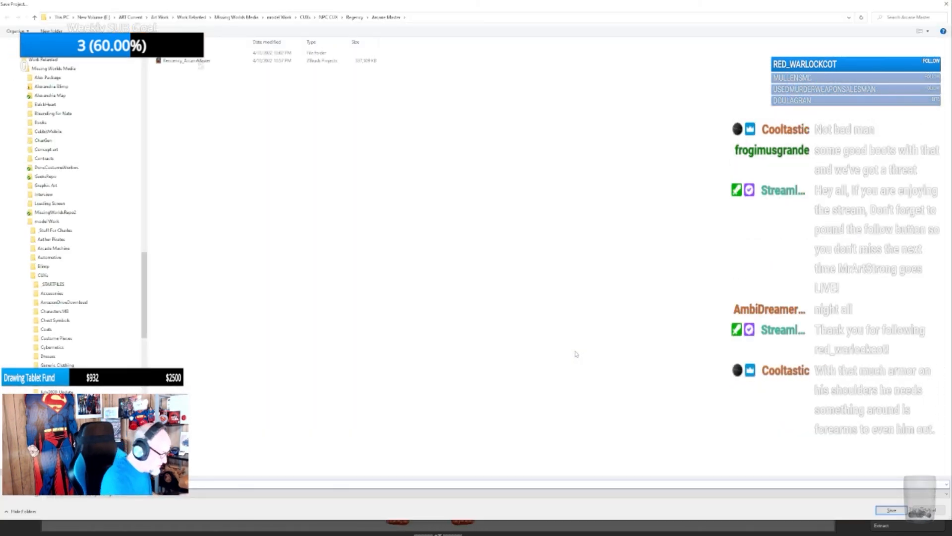
{"action": "left_click", "coordinate": [212, 62]}
{"action": "left_click", "coordinate": [887, 510]}
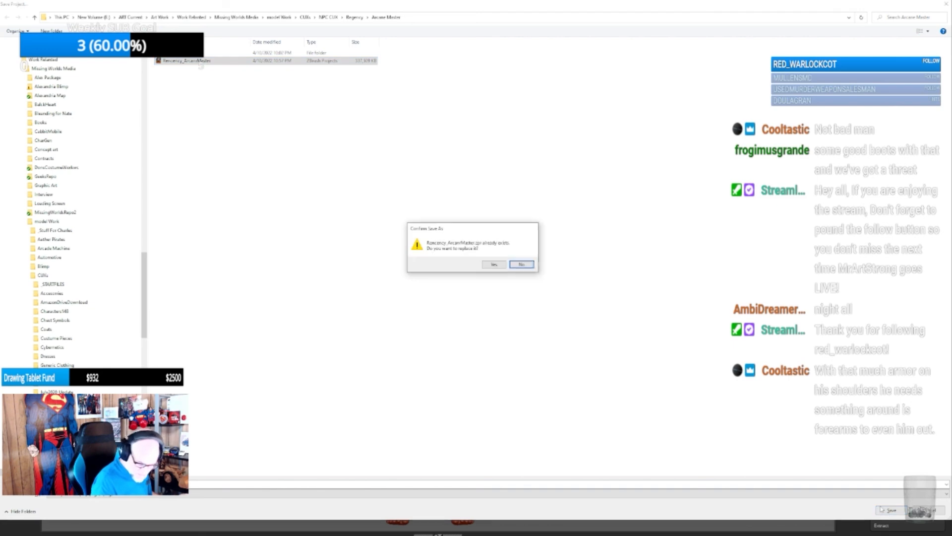
{"action": "left_click", "coordinate": [496, 264]}
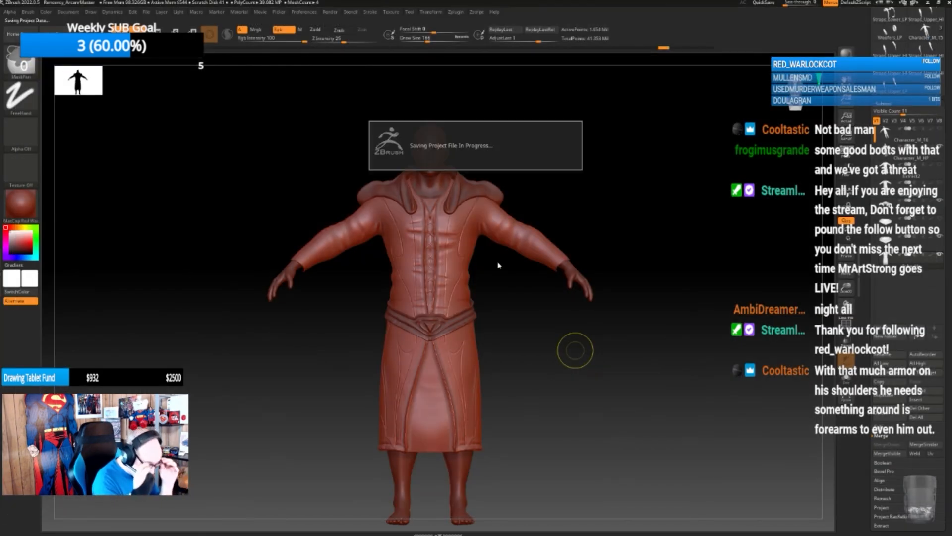